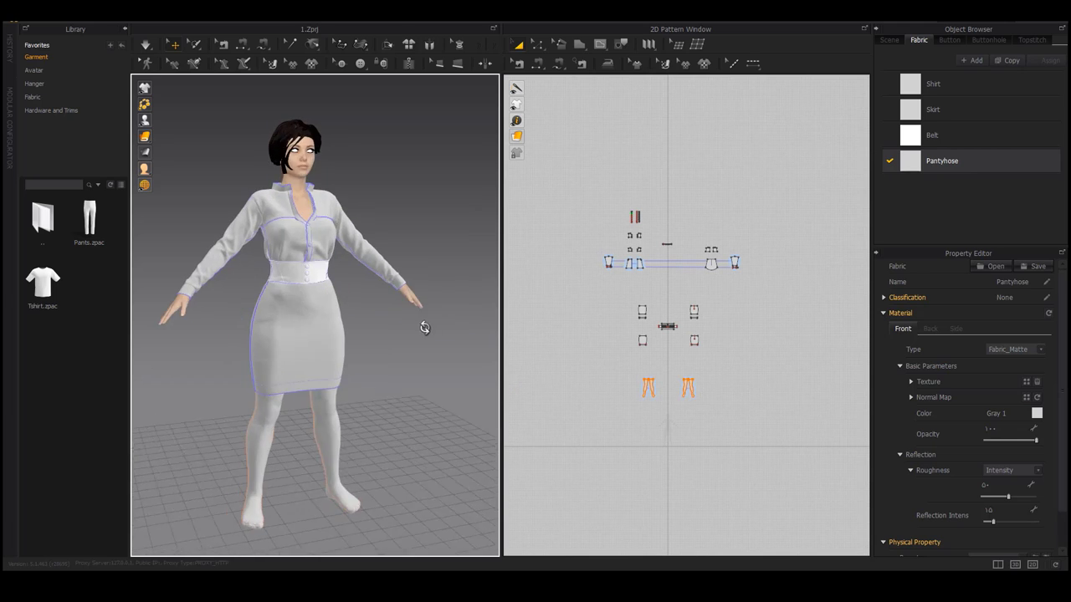
Set the Belt fabric's color to Gray 1.
left_click(952, 134)
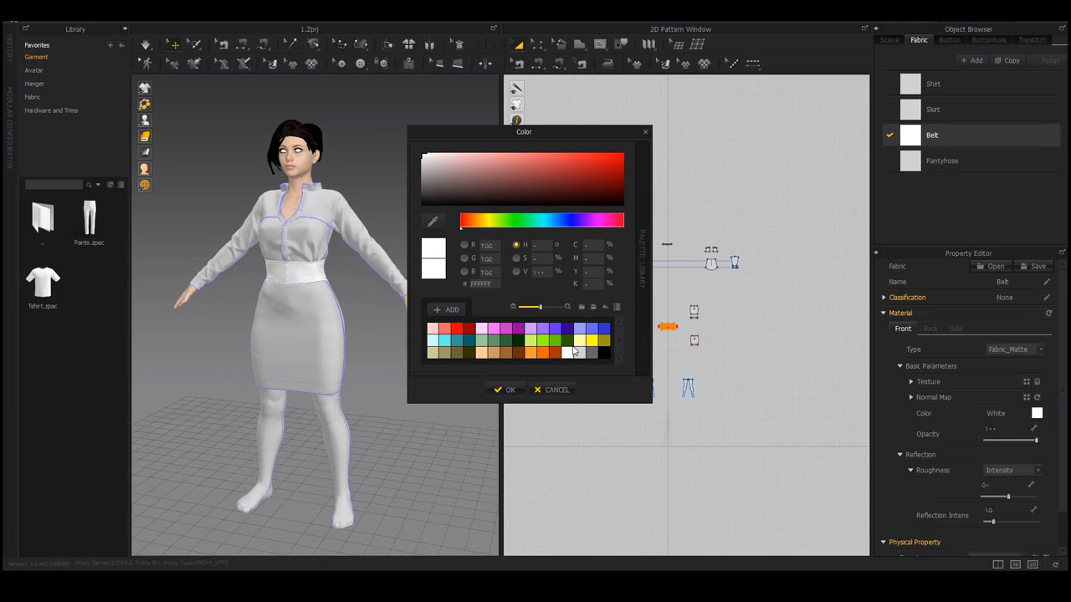
left_click(581, 355)
left_click(506, 390)
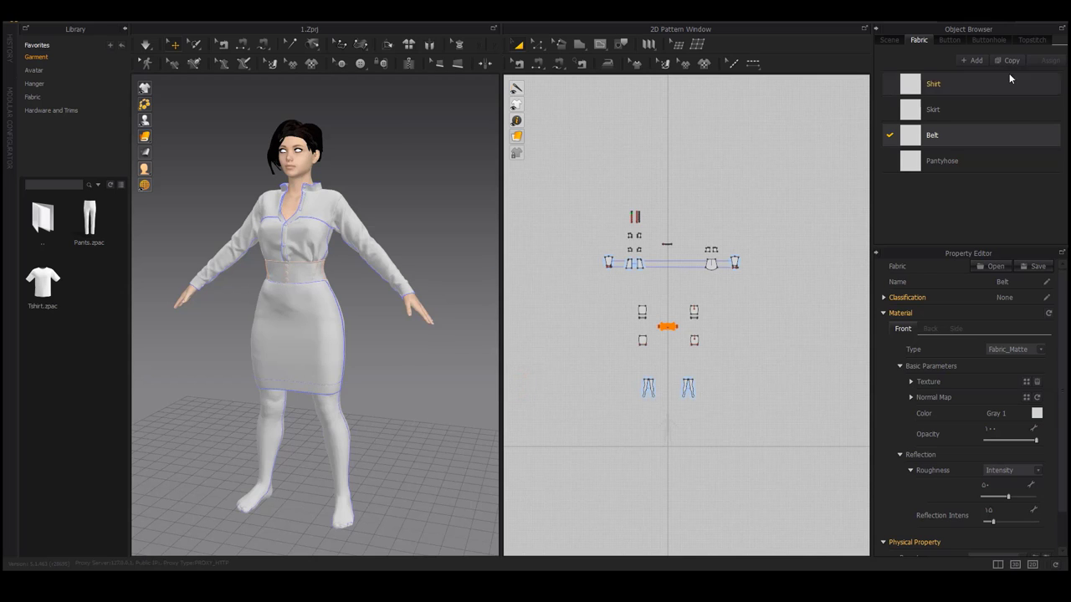
Switch to the UV editing workspace and set the UVs from the pattern alignment.
left_click(983, 14)
left_click(977, 91)
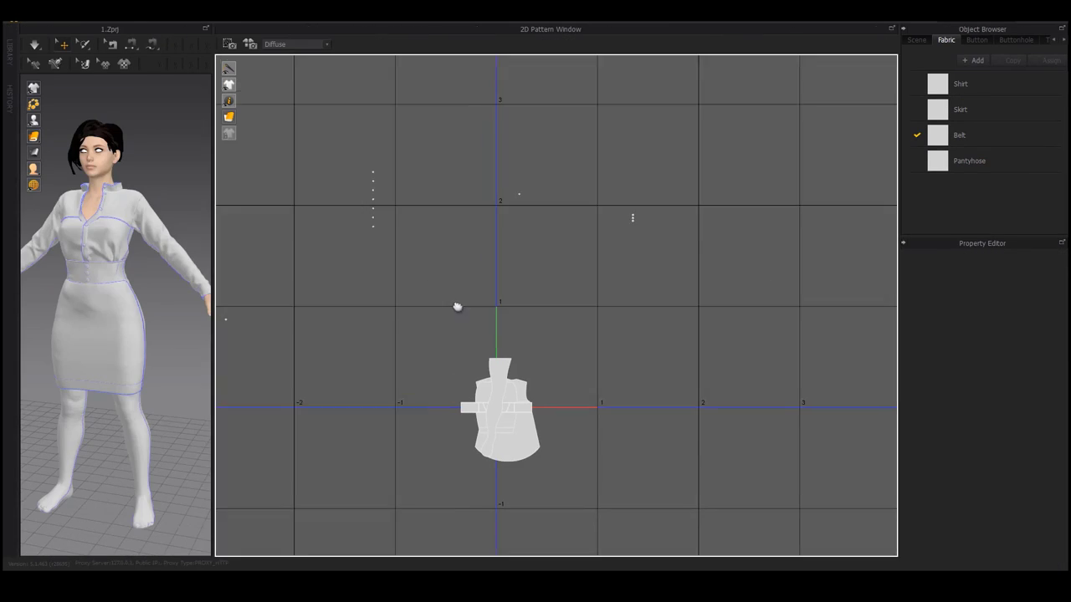
scroll(494, 308, "down", 6)
middle_click_drag(458, 307, 486, 317)
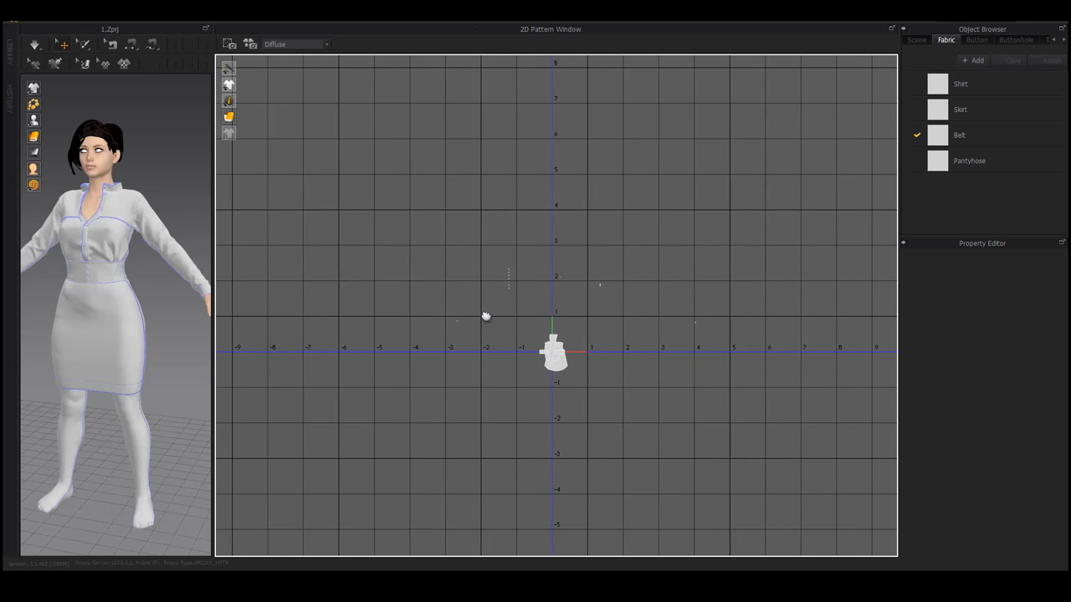
right_click(522, 299)
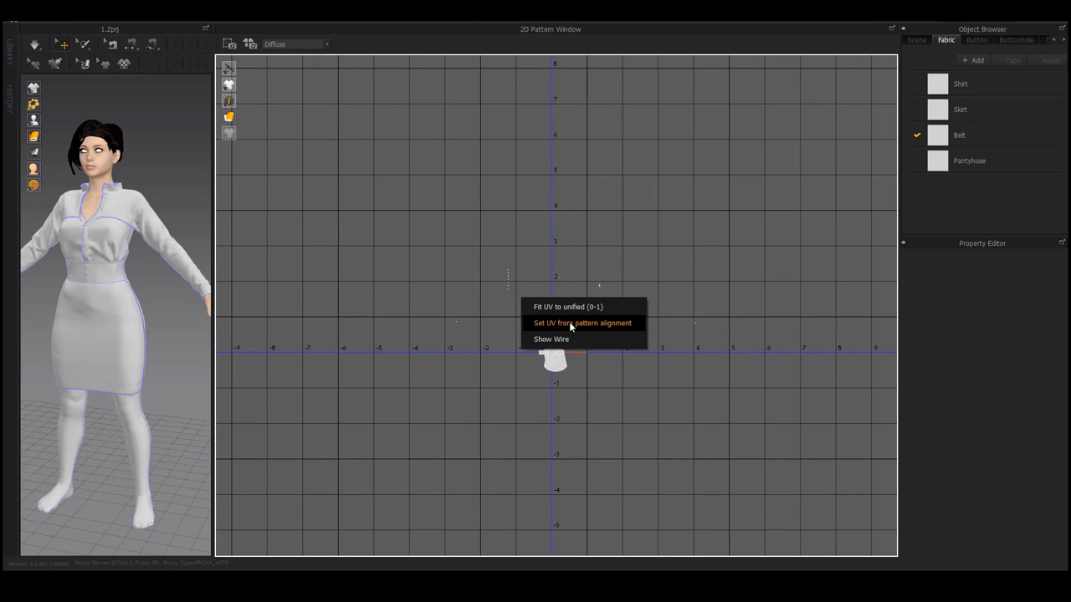
left_click(634, 325)
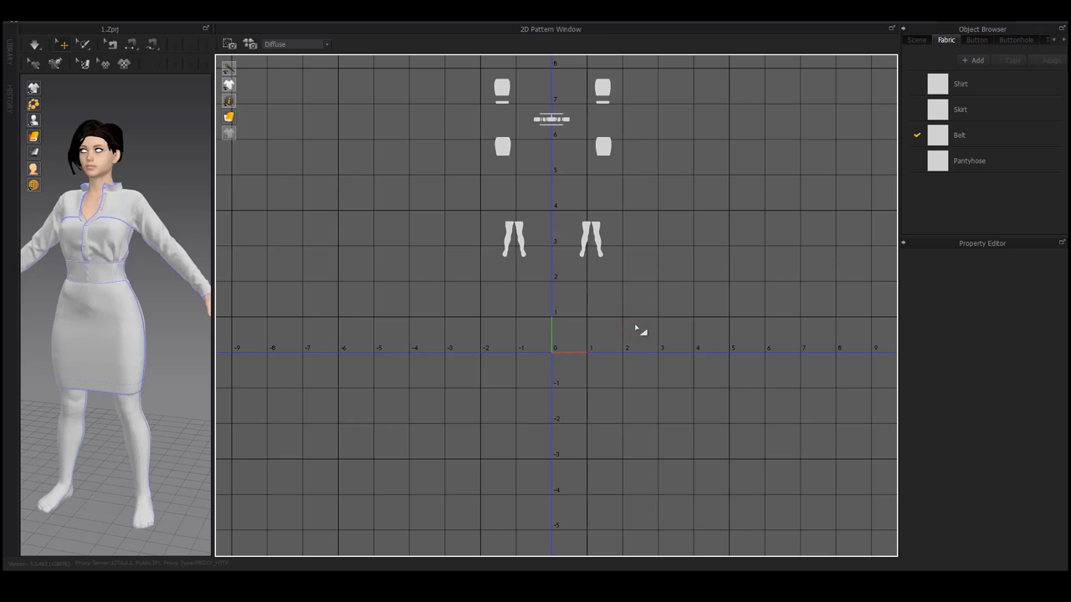
Examine the shirt group in the UV layout and highlight its two upper front yoke pieces on the garment.
middle_click_drag(642, 302, 665, 503)
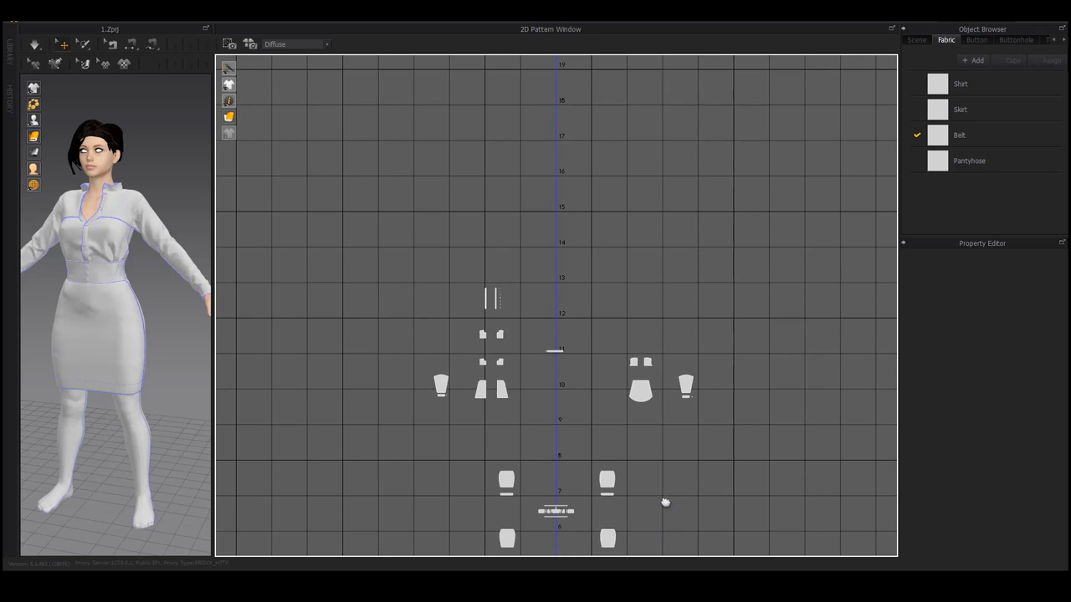
middle_click_drag(676, 363, 708, 217)
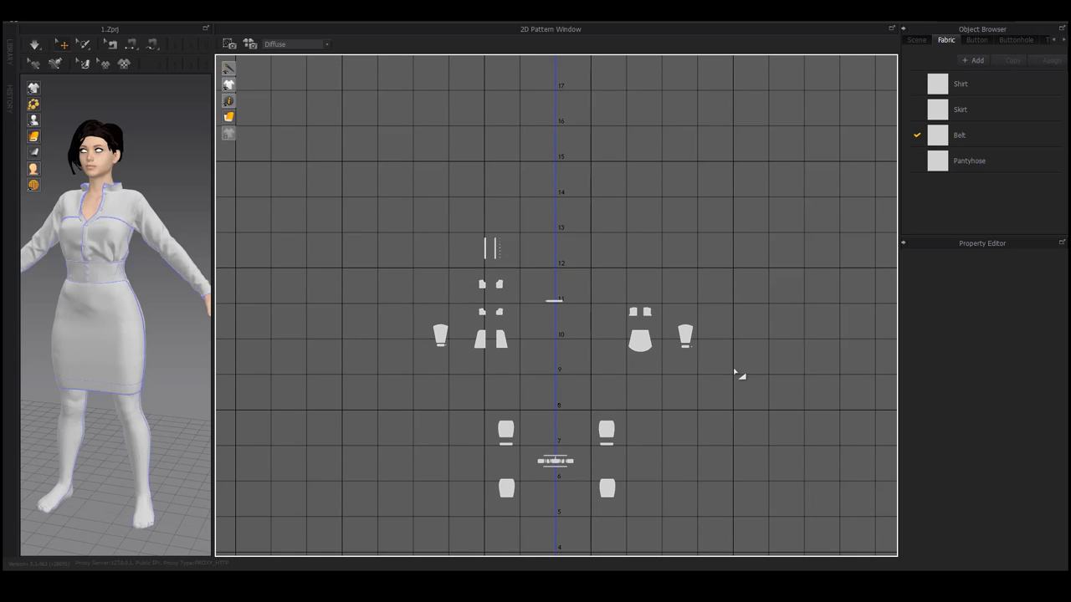
left_click_drag(376, 201, 376, 201)
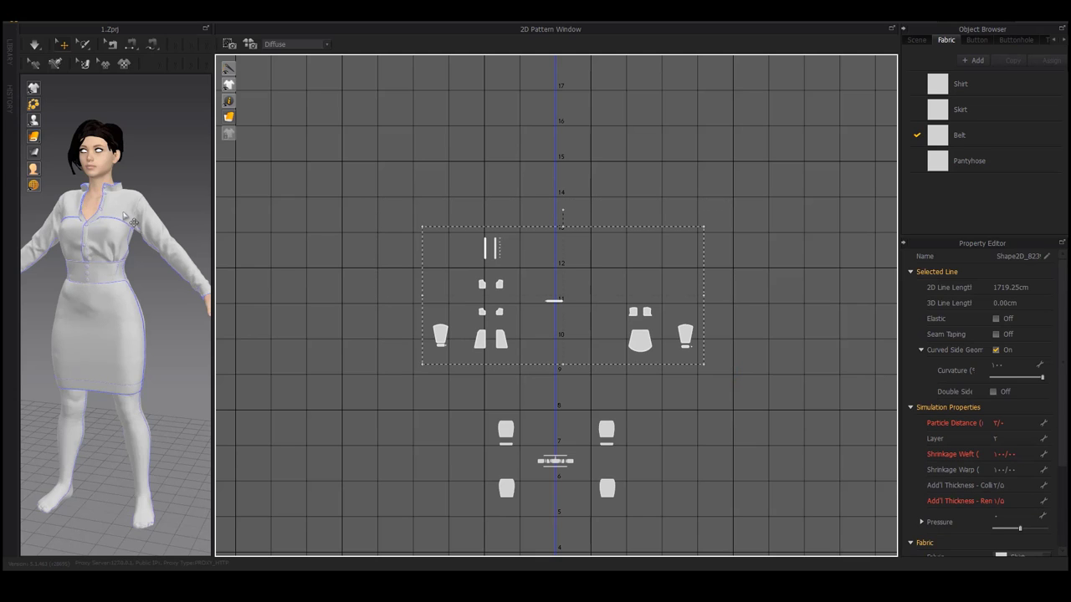
middle_click_drag(138, 217, 172, 233)
left_click_drag(211, 227, 309, 231)
scroll(584, 323, "up", 5)
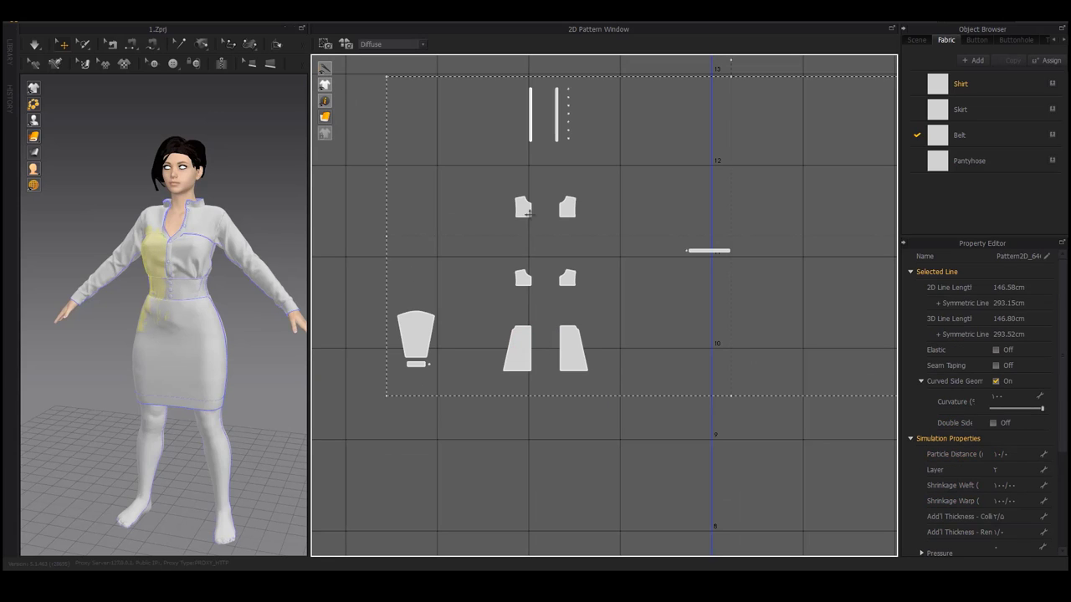
left_click(528, 213)
left_click(568, 207)
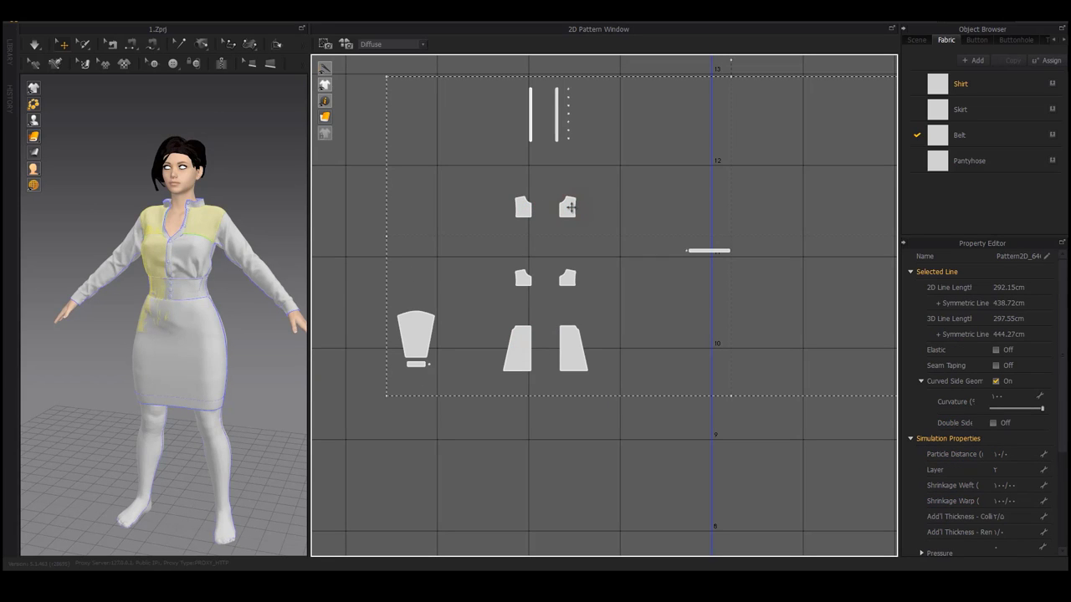
left_click(483, 212)
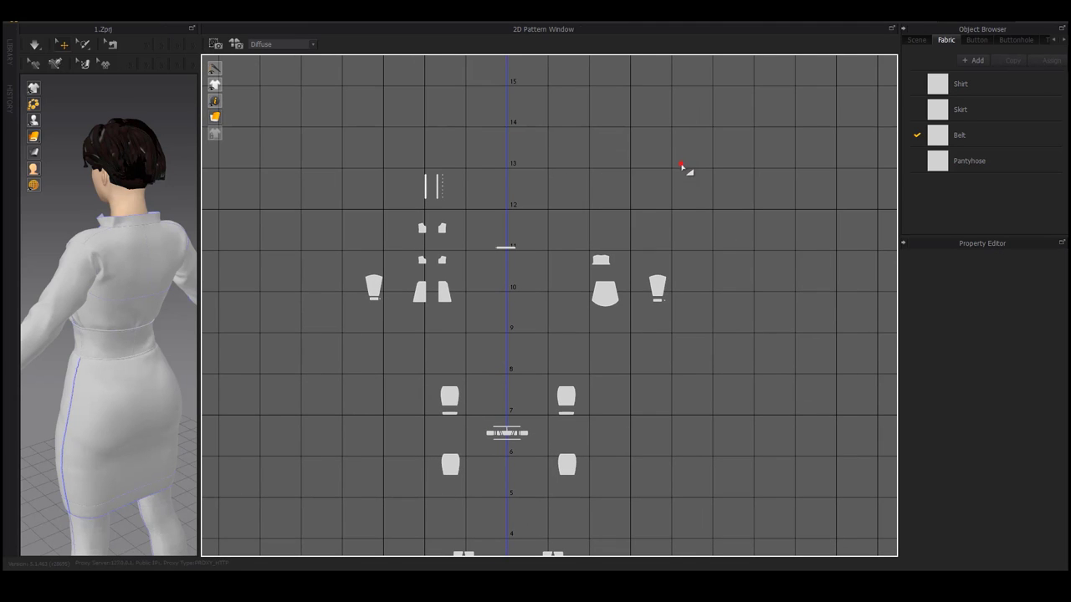
Move all the shirt UV pieces down to the origin's level, scale them down together and place them left of the 0–1 tile.
left_click_drag(325, 336, 326, 337)
scroll(410, 324, "down", 2)
middle_click_drag(555, 362, 601, 225)
left_click_drag(616, 159, 701, 551)
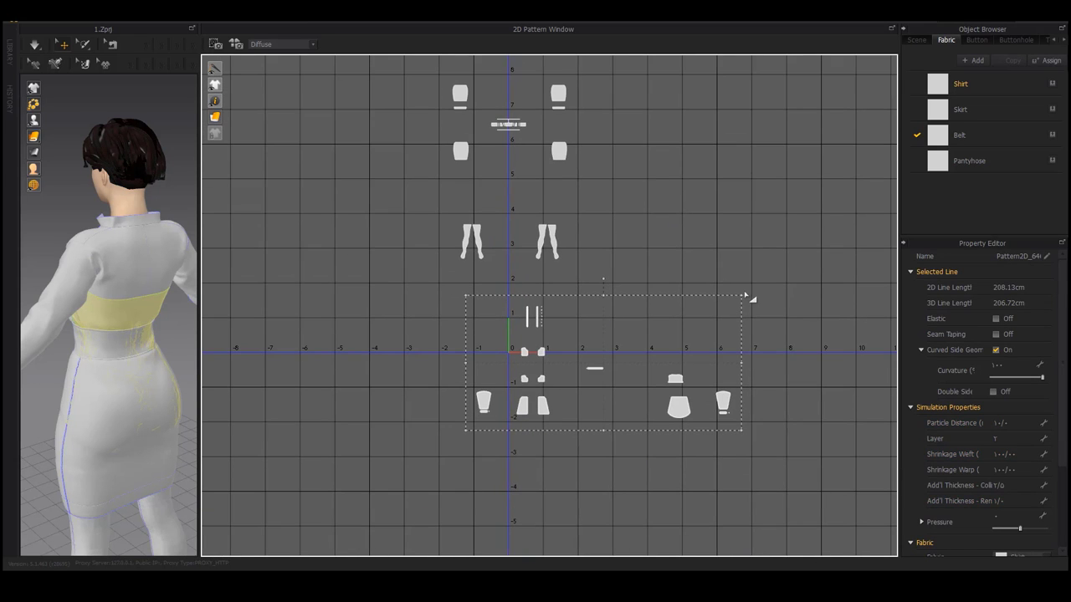
left_click_drag(739, 296, 671, 326)
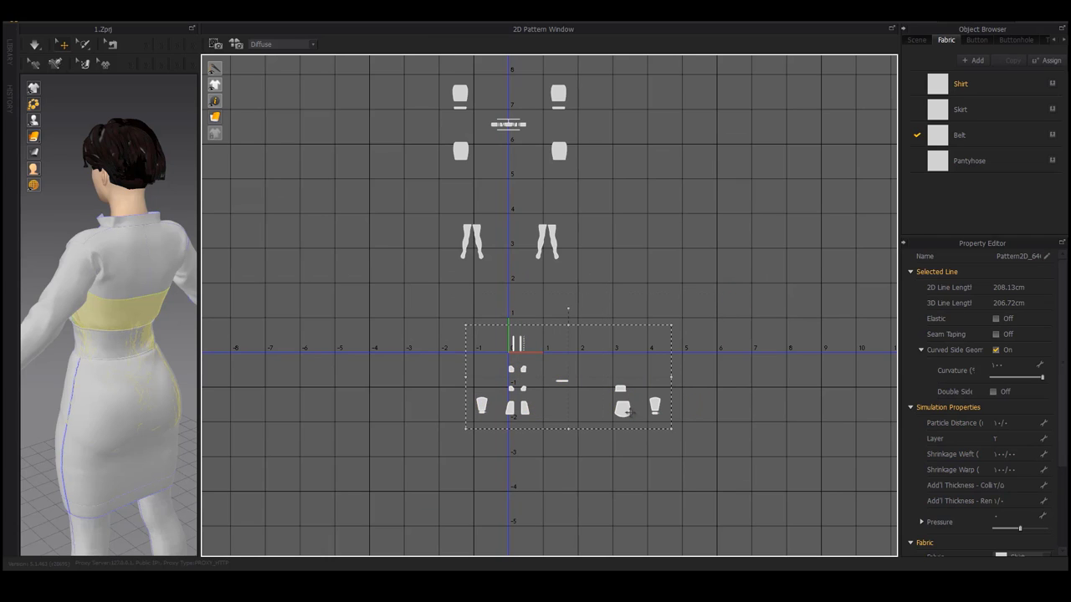
left_click_drag(544, 381, 461, 344)
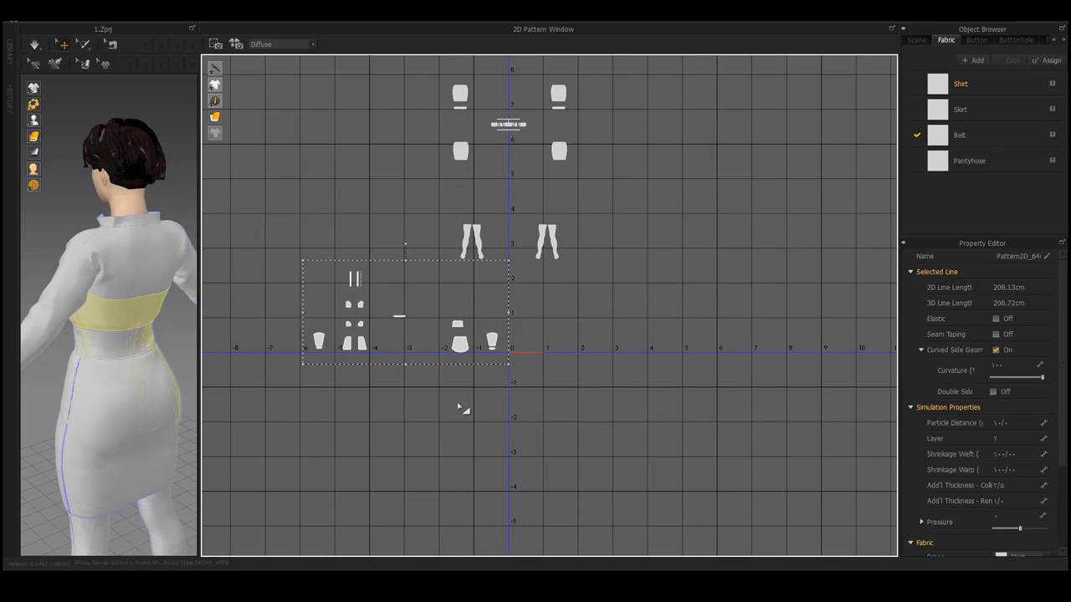
left_click(460, 403)
Highlight each of the two upper front yoke UV pieces in turn to check its place on the shirt.
scroll(505, 350, "up", 5)
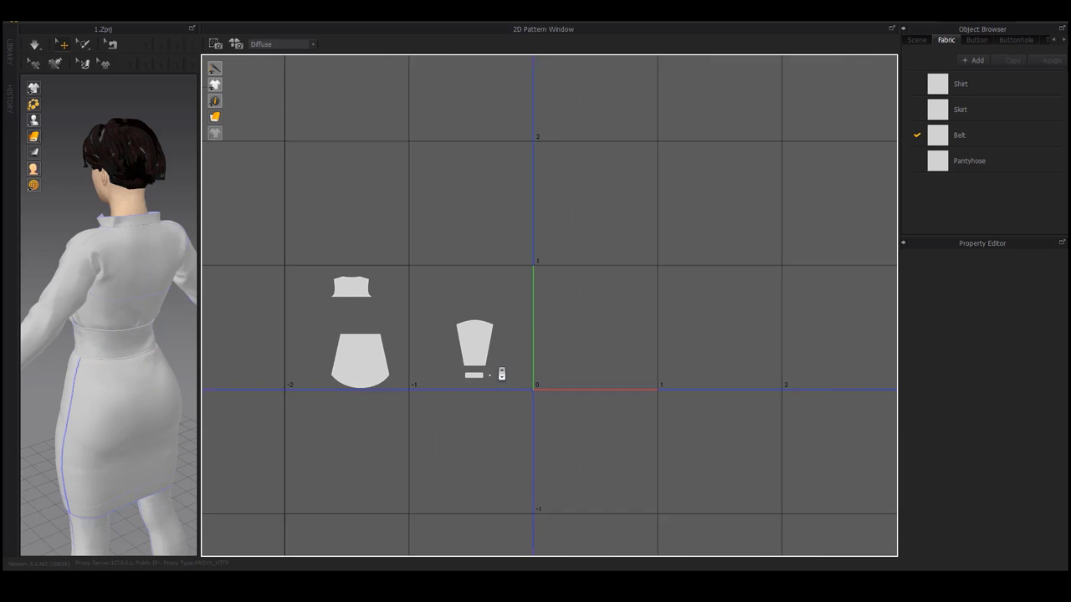
scroll(334, 316, "down", 3)
middle_click_drag(314, 309, 619, 319)
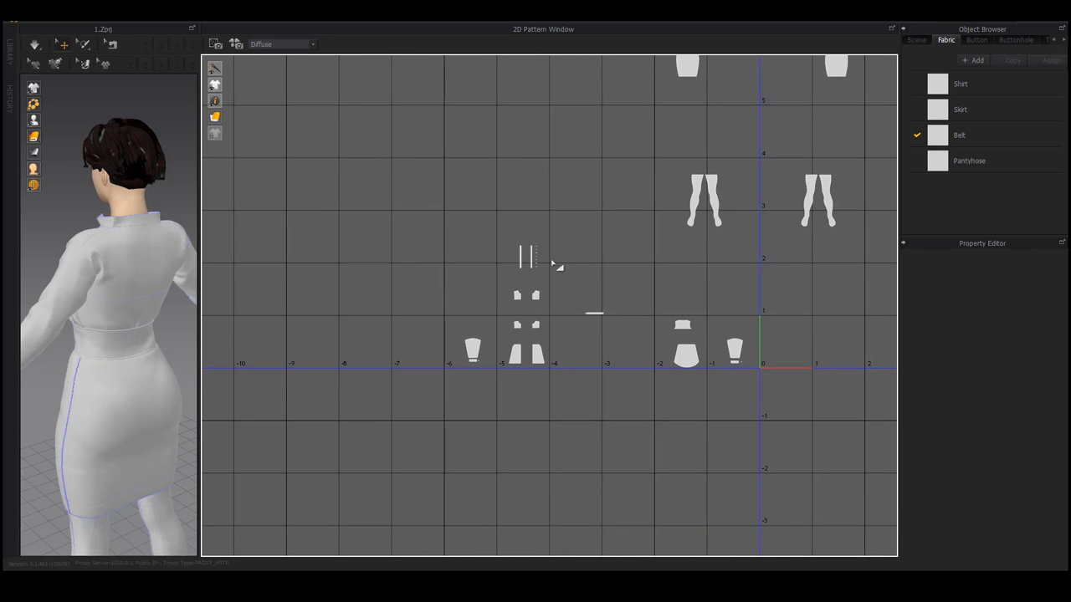
left_click(536, 296)
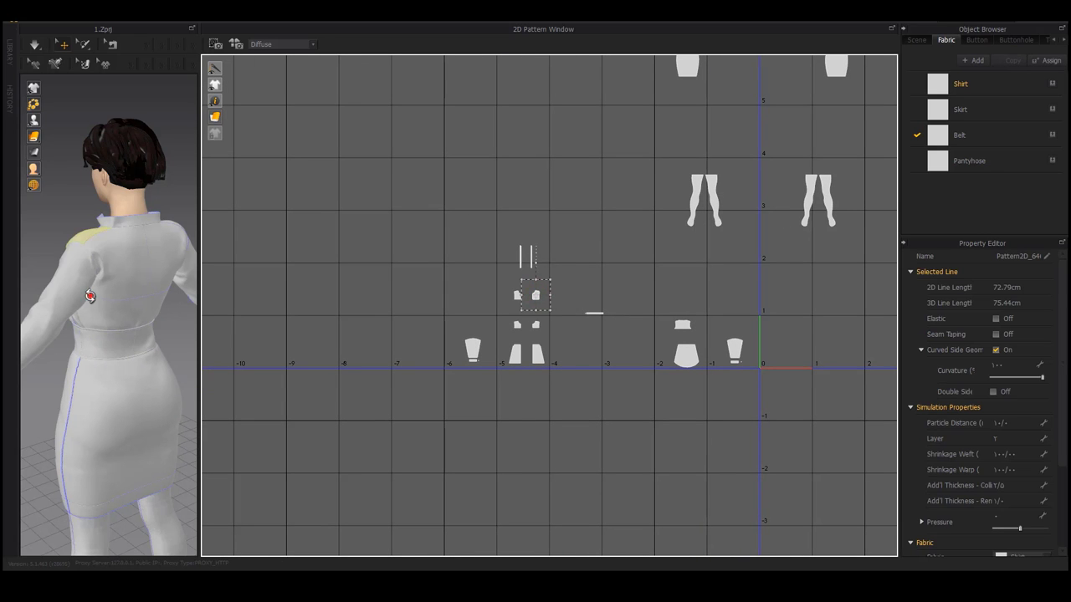
right_click_drag(89, 296, 208, 307)
scroll(477, 309, "up", 2)
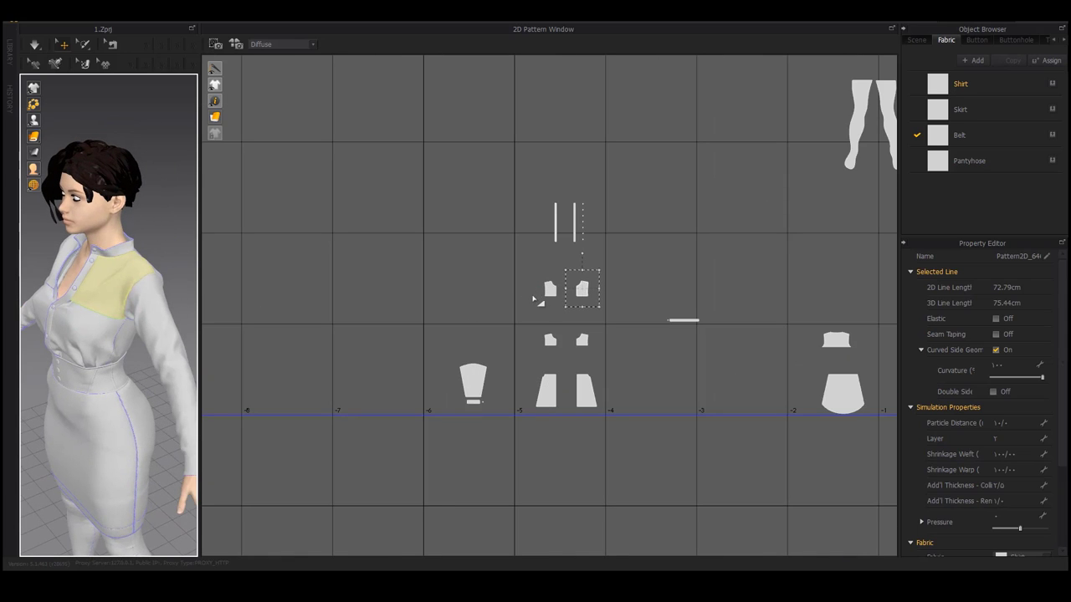
left_click(552, 289)
right_click_drag(122, 302, 152, 299)
middle_click_drag(152, 300, 188, 298)
left_click_drag(198, 286, 260, 292)
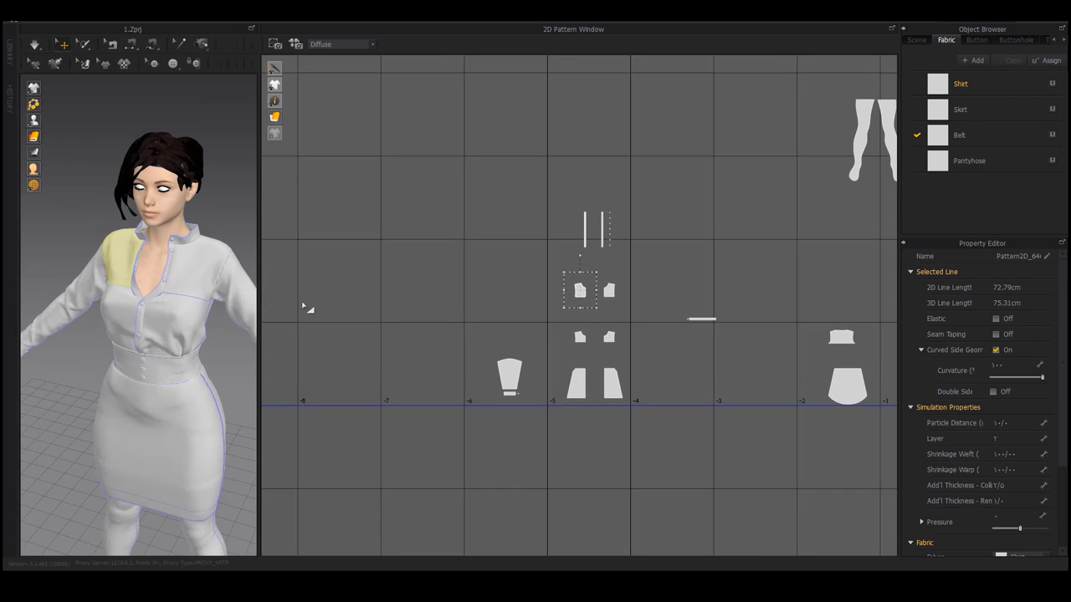
Compare the outer and inner front yoke pieces by selecting them in the UV layout and inspecting both sides of the garment's neckline.
left_click(201, 276)
left_click(608, 295)
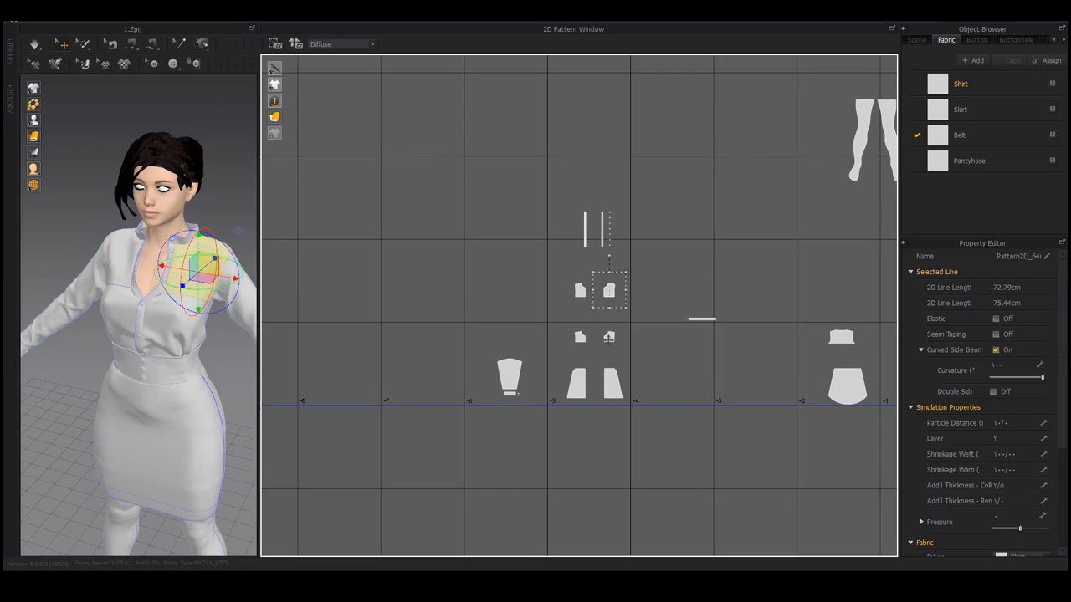
left_click(609, 337)
right_click_drag(197, 331, 251, 350)
scroll(215, 359, "up", 5)
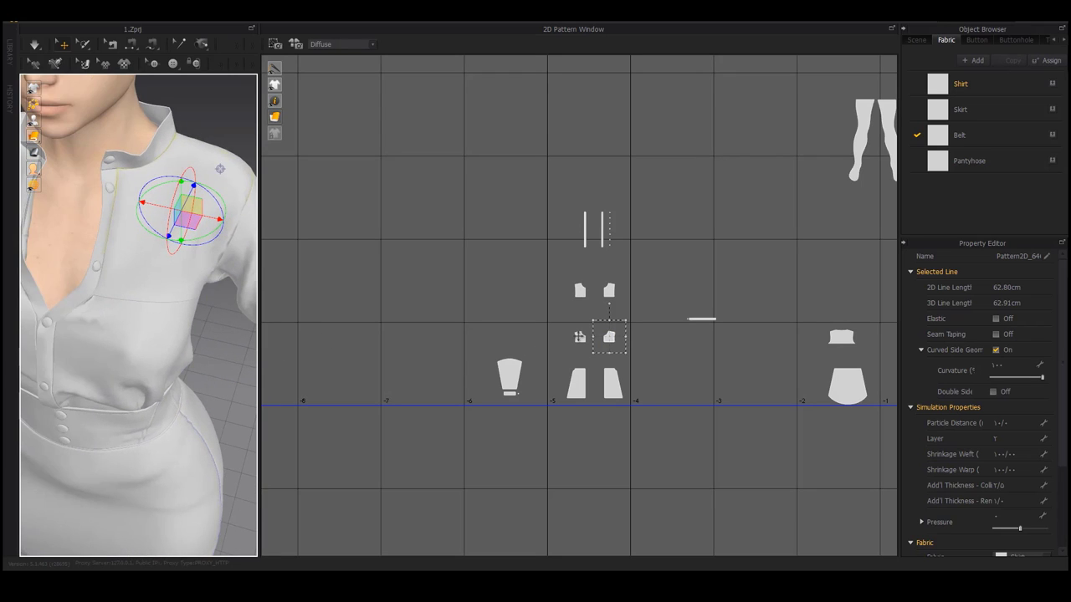
left_click(579, 337)
right_click_drag(82, 279, 200, 268)
scroll(605, 356, "up", 5)
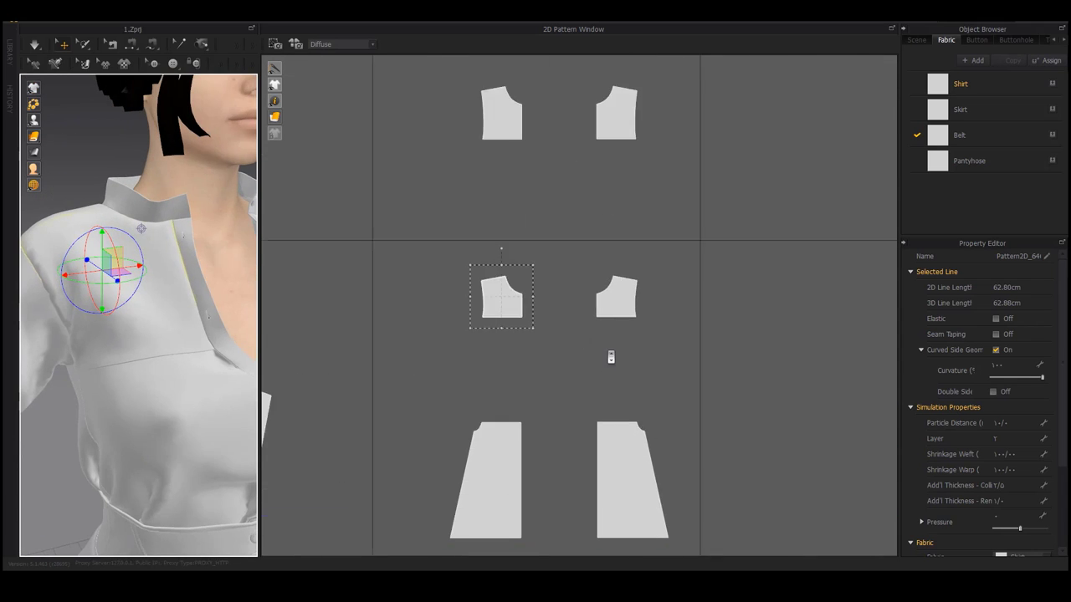
scroll(607, 357, "down", 4)
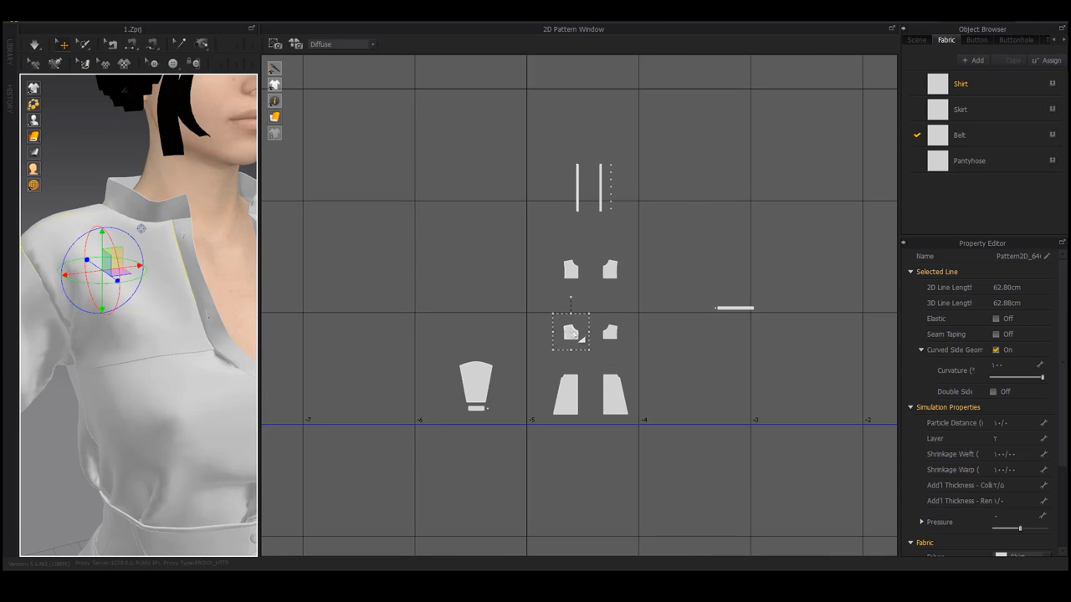
right_click_drag(167, 270, 96, 319)
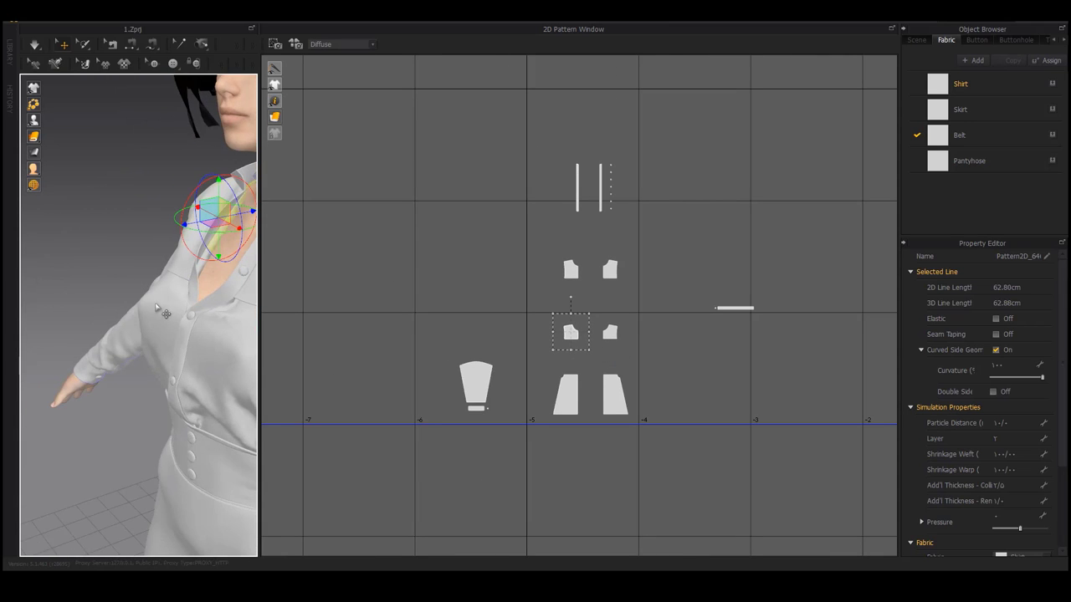
right_click_drag(163, 312, 62, 336)
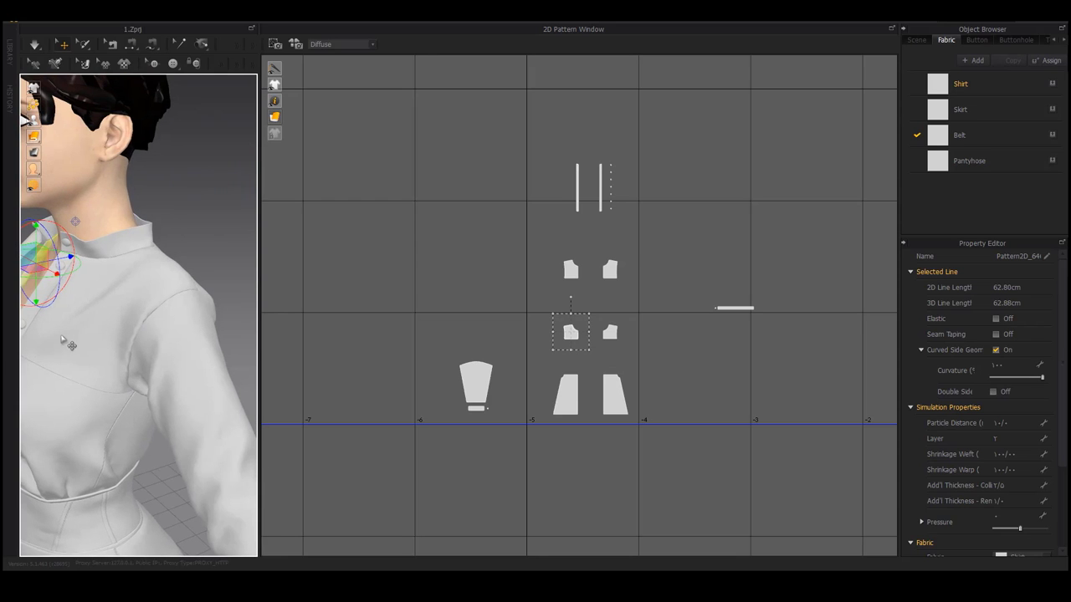
Check how the outer front yoke, the collar and the back yoke pieces meet around the shirt's shoulder.
left_click(88, 302)
right_click_drag(86, 299, 155, 341)
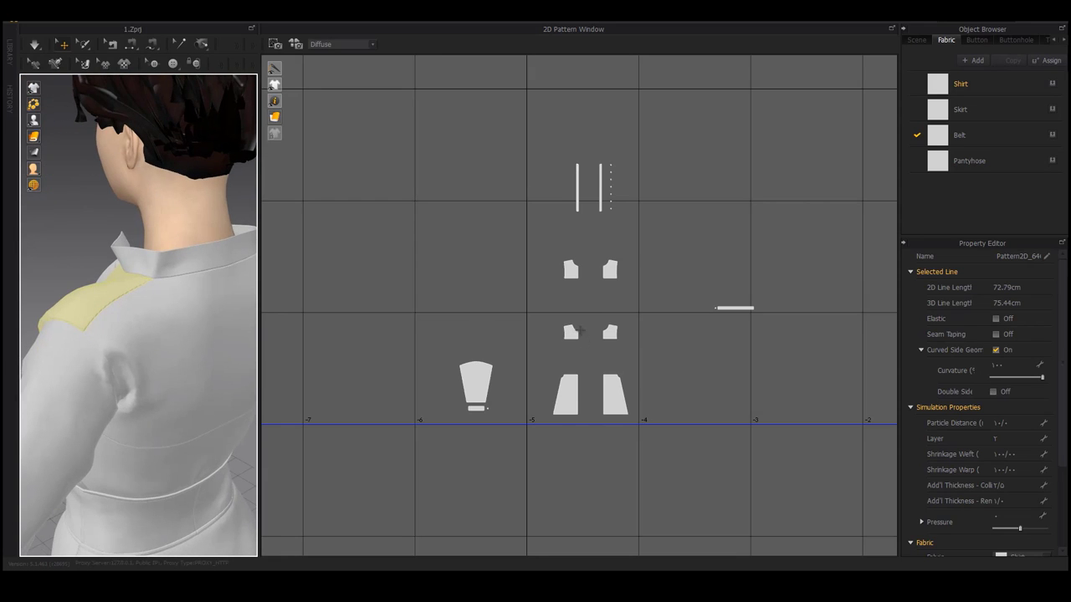
scroll(577, 326, "down", 3)
middle_click_drag(477, 319, 305, 320)
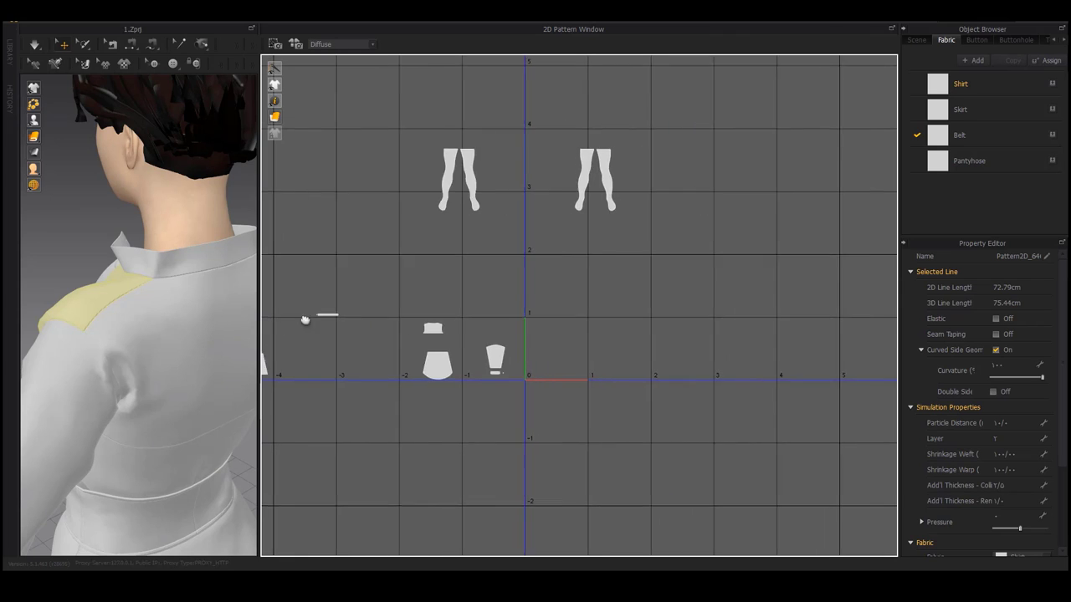
right_click_drag(306, 320, 466, 312)
left_click(500, 300)
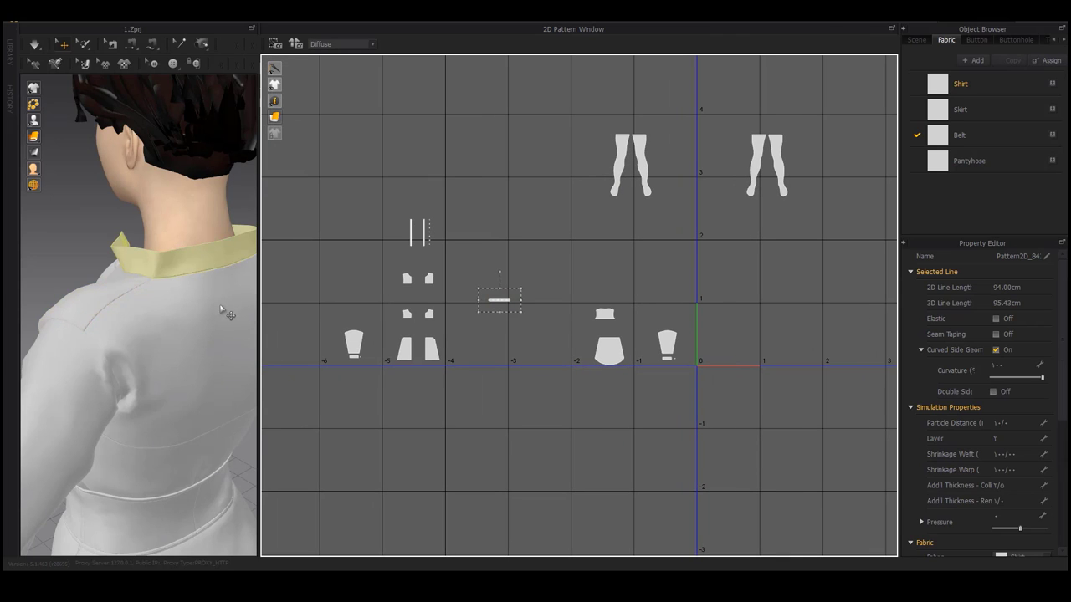
left_click(603, 315)
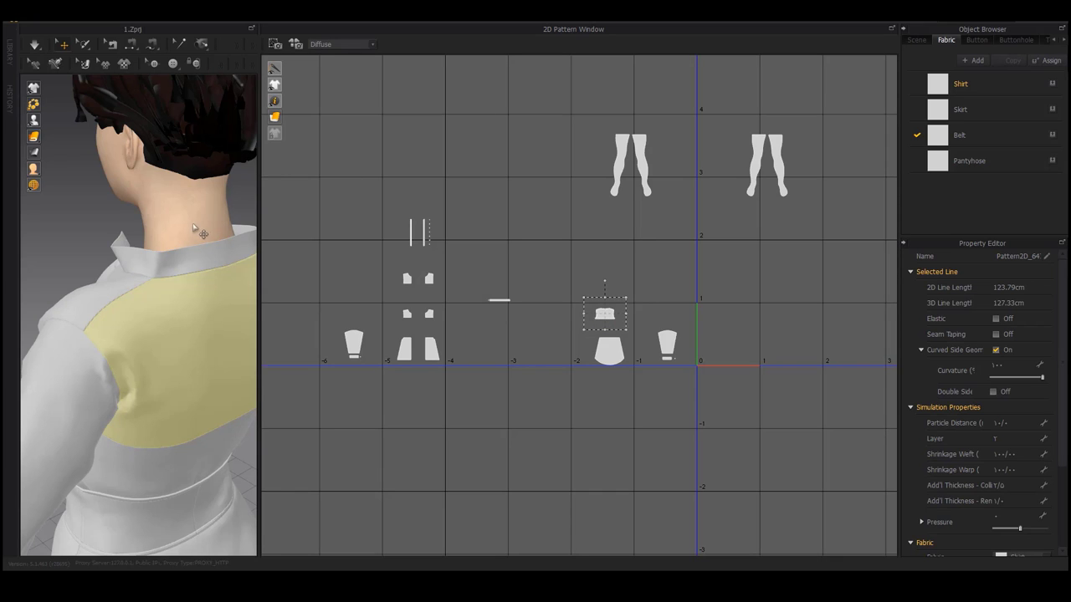
right_click_drag(137, 319, 232, 307)
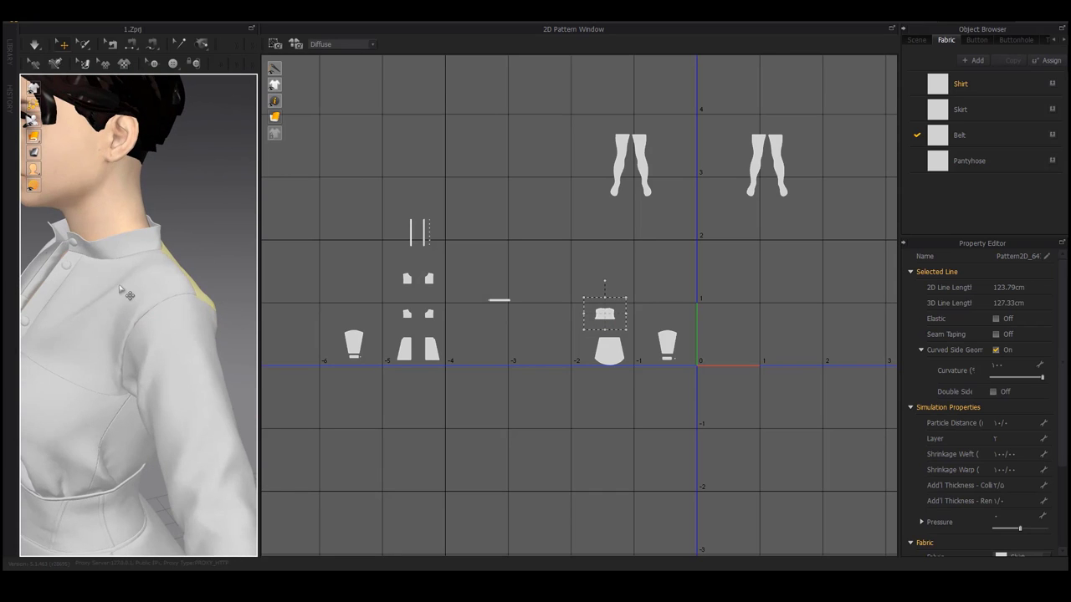
Select the outer and inner front yoke pieces together with the back yoke piece and move them left of all the other UV pieces.
left_click(124, 287)
left_click(428, 278)
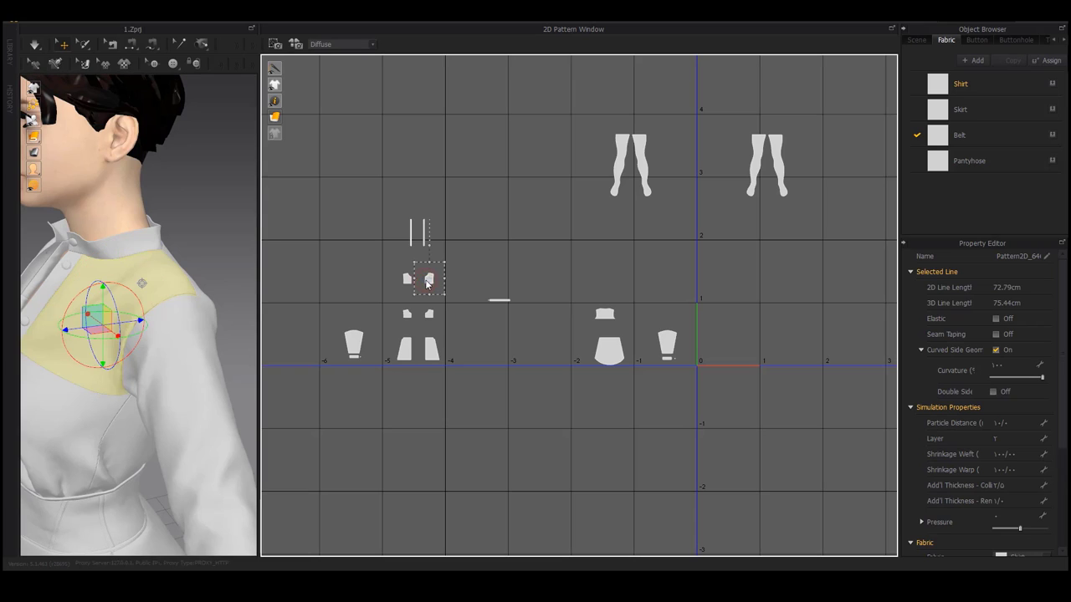
left_click(406, 278, "shift")
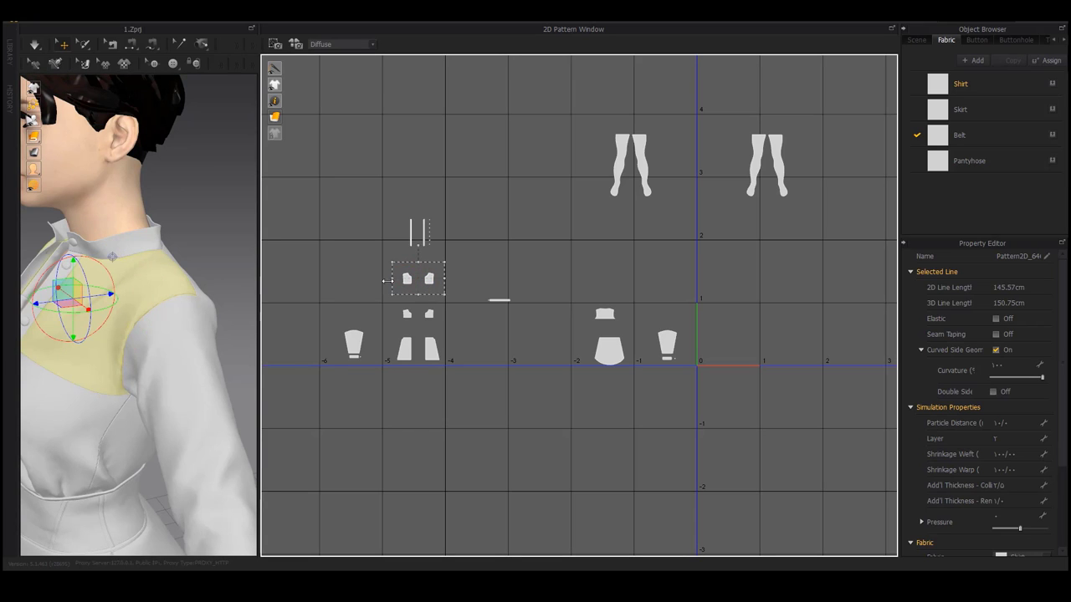
middle_click_drag(500, 286, 511, 286)
right_click_drag(237, 289, 192, 276)
scroll(144, 268, "down", 4)
left_click(611, 314, "shift")
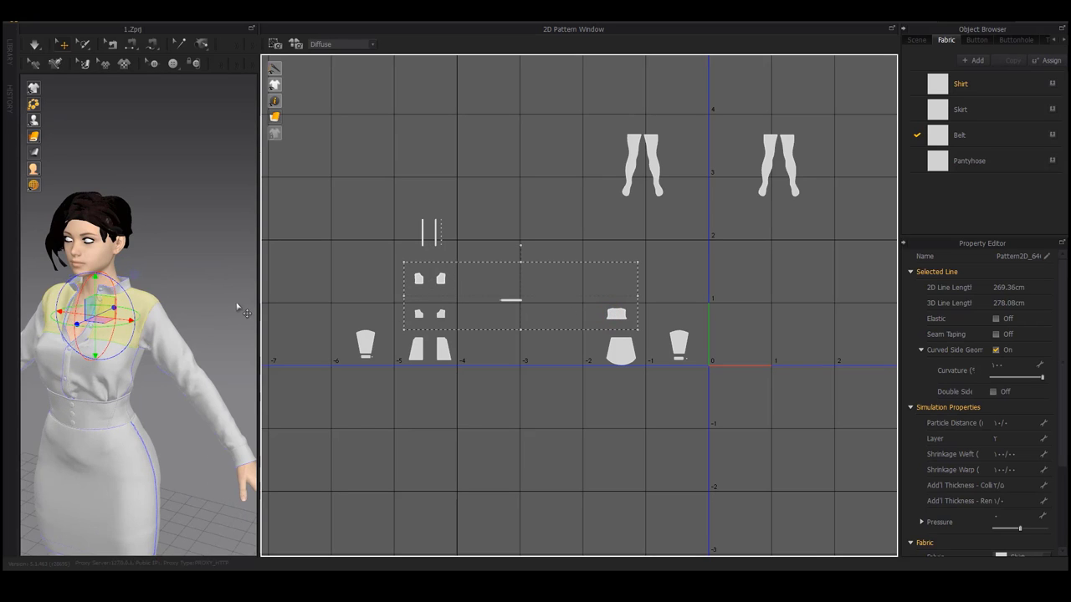
right_click_drag(239, 304, 144, 299)
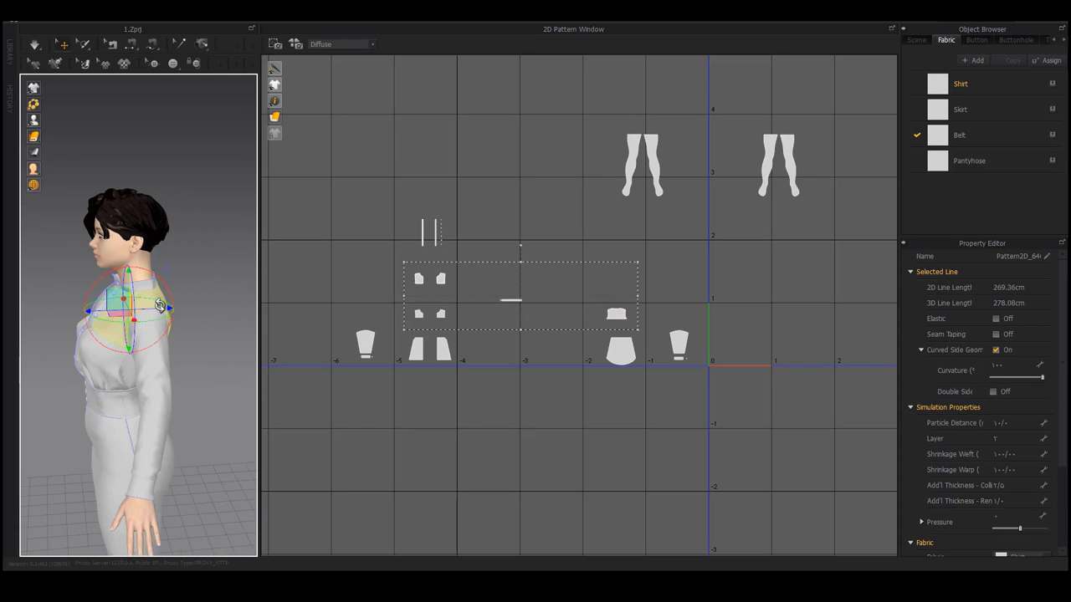
scroll(427, 314, "up", 5)
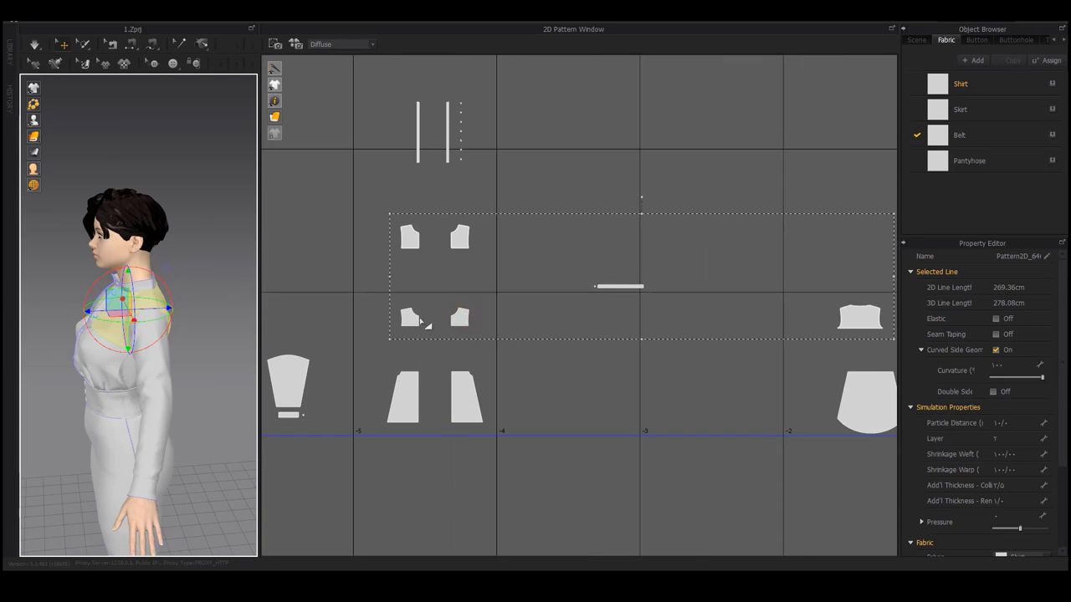
scroll(454, 320, "down", 3)
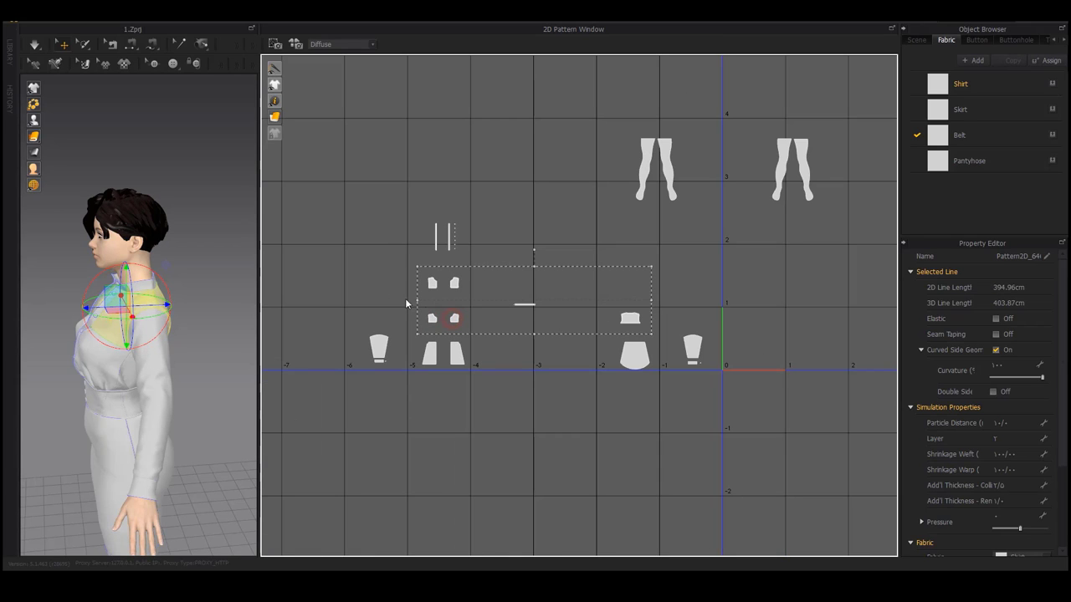
left_click_drag(453, 319, 317, 162)
middle_click_drag(376, 210, 503, 236)
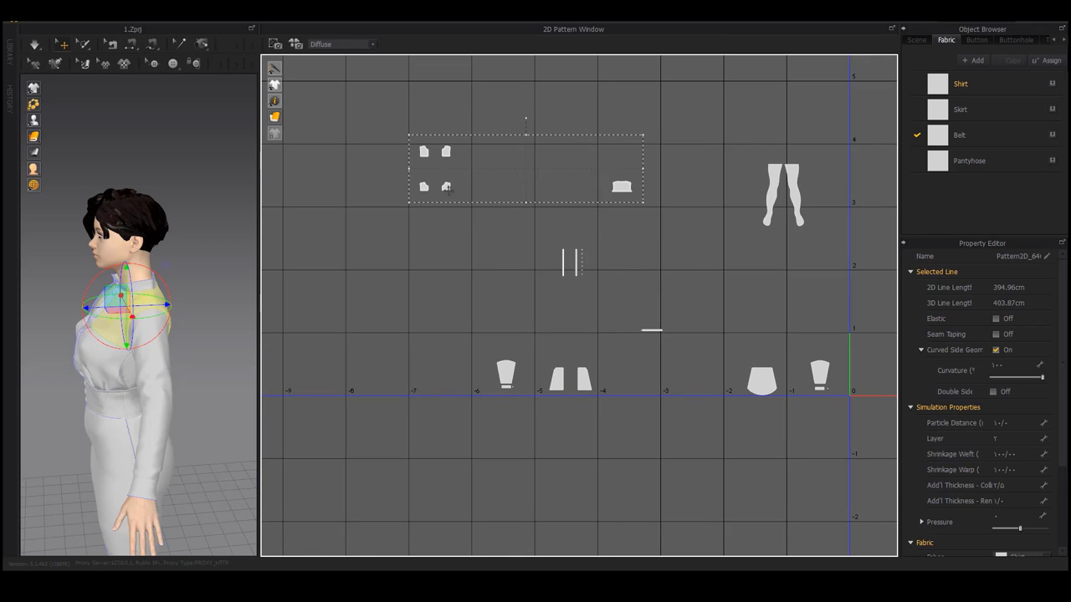
left_click_drag(446, 186, 270, 269)
middle_click_drag(446, 260, 367, 221)
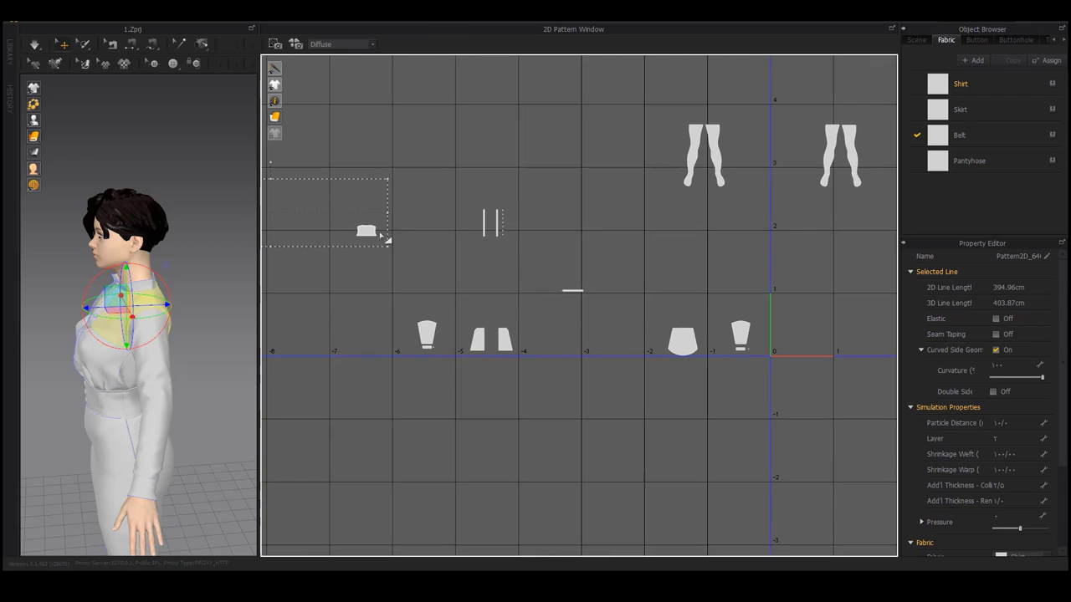
left_click_drag(324, 248, 300, 251)
left_click(525, 257)
Move the two long placket strips with the row of buttons above the large back body piece.
middle_click_drag(532, 247, 500, 263)
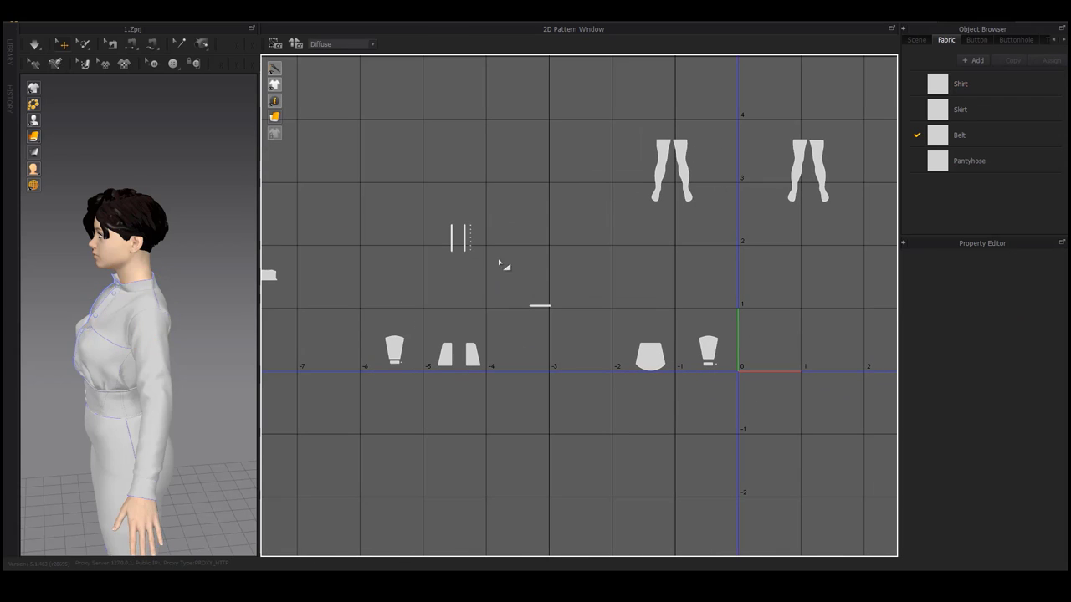
left_click_drag(494, 209, 658, 311)
middle_click_drag(729, 305, 715, 301)
right_click_drag(715, 300, 722, 275)
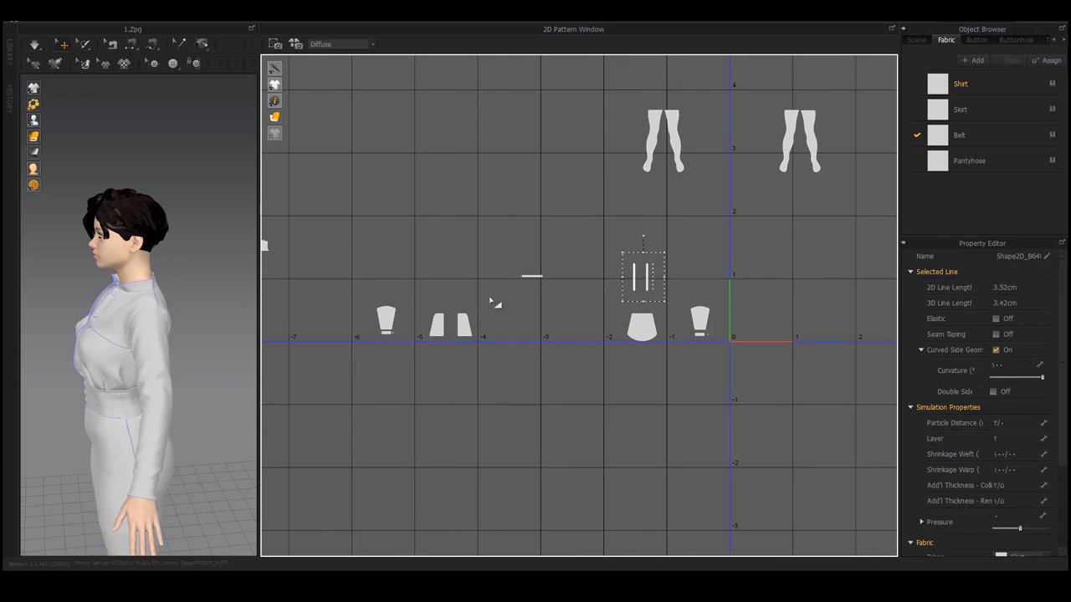
Move the two front body pieces together to the 0–1 tile.
left_click(466, 323)
mouse_move(193, 327)
right_mouse_down()
mouse_move(180, 327)
mouse_move(189, 324)
right_mouse_up()
left_click(350, 289)
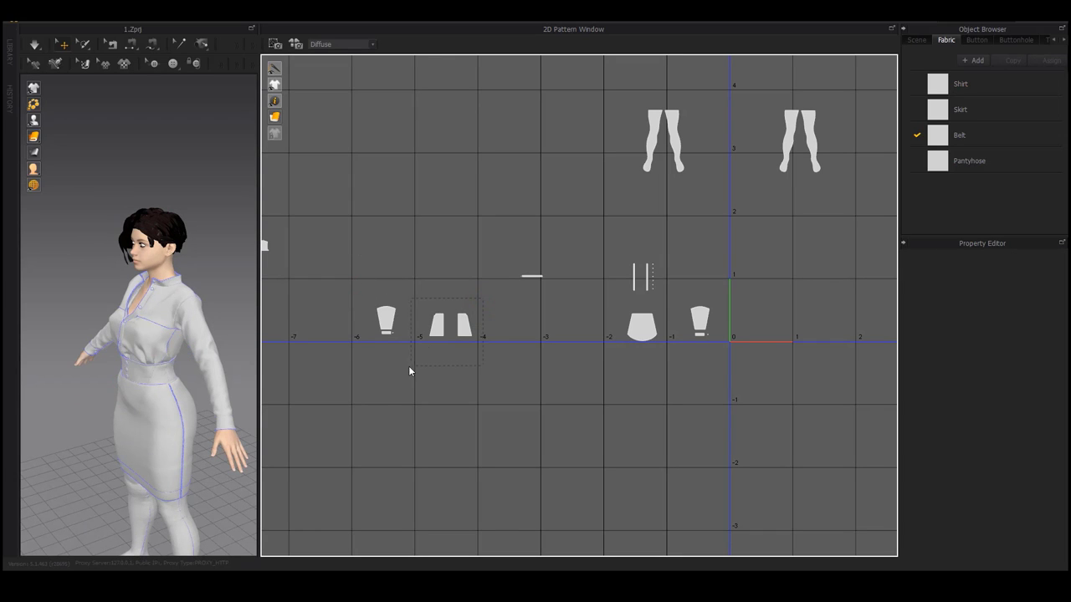
left_click_drag(438, 330, 731, 330)
right_click_drag(754, 330, 575, 329)
scroll(576, 329, "up", 10)
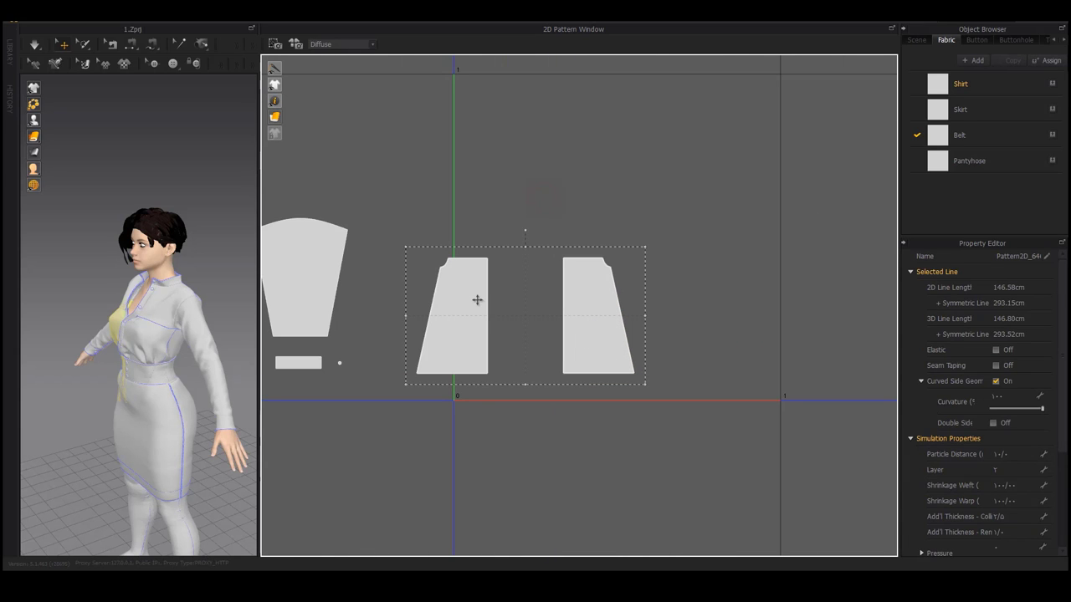
Place the left one of the two front body pieces flush in the lower-right corner of the 0–1 tile.
left_click(477, 299)
key("ctrl+c")
key("ctrl+v")
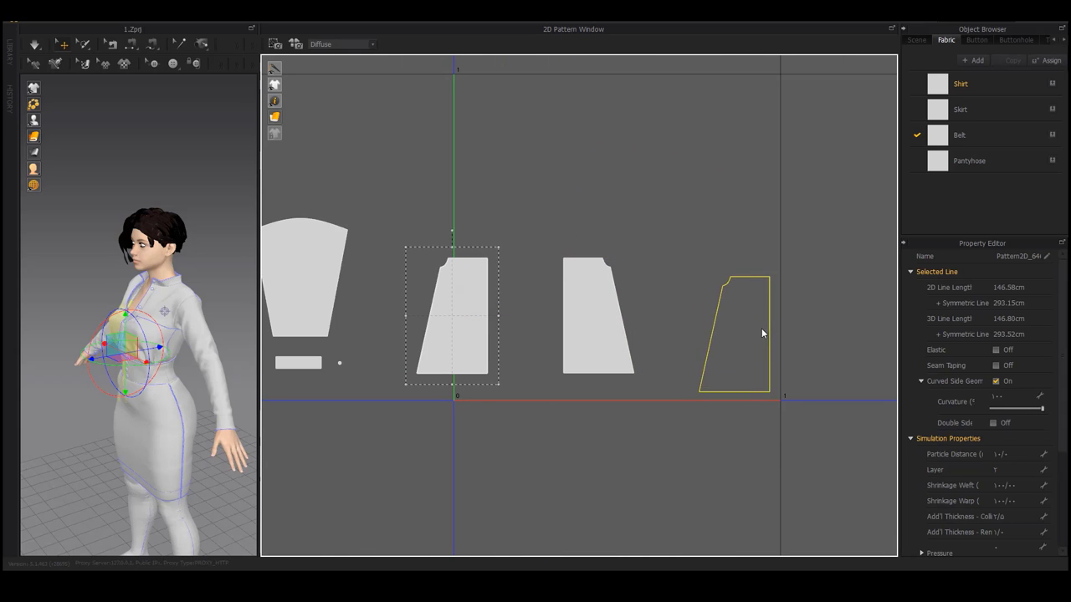
left_click(767, 333)
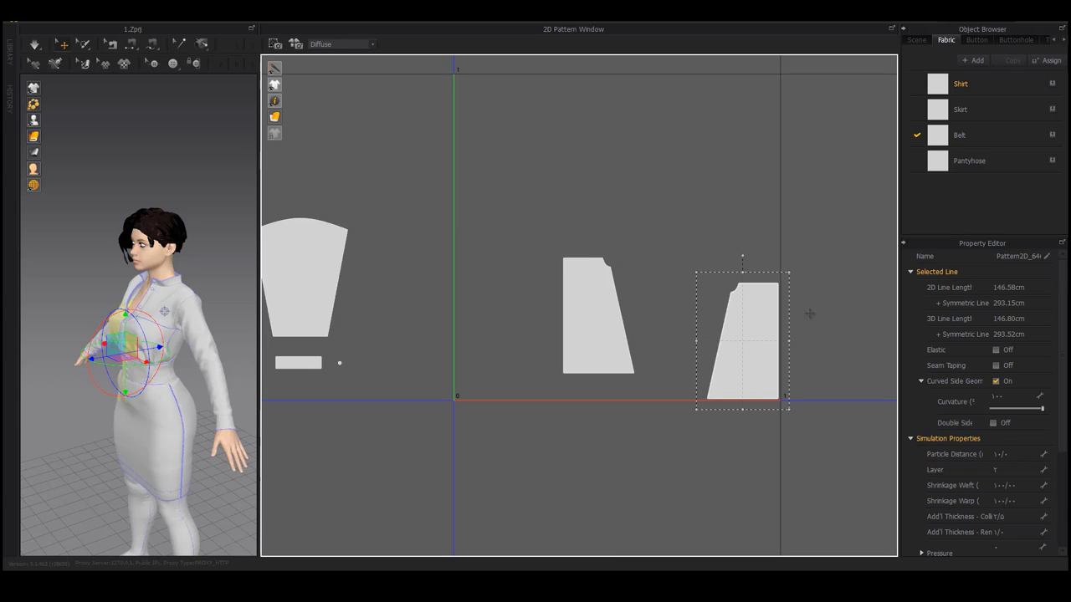
middle_click_drag(810, 314, 712, 254)
scroll(686, 318, "up", 7)
mouse_move(621, 355)
left_mouse_down()
mouse_move(624, 366)
mouse_move(634, 356)
left_mouse_up()
scroll(669, 371, "down", 4)
scroll(555, 319, "down", 1)
middle_click_drag(497, 300, 703, 311)
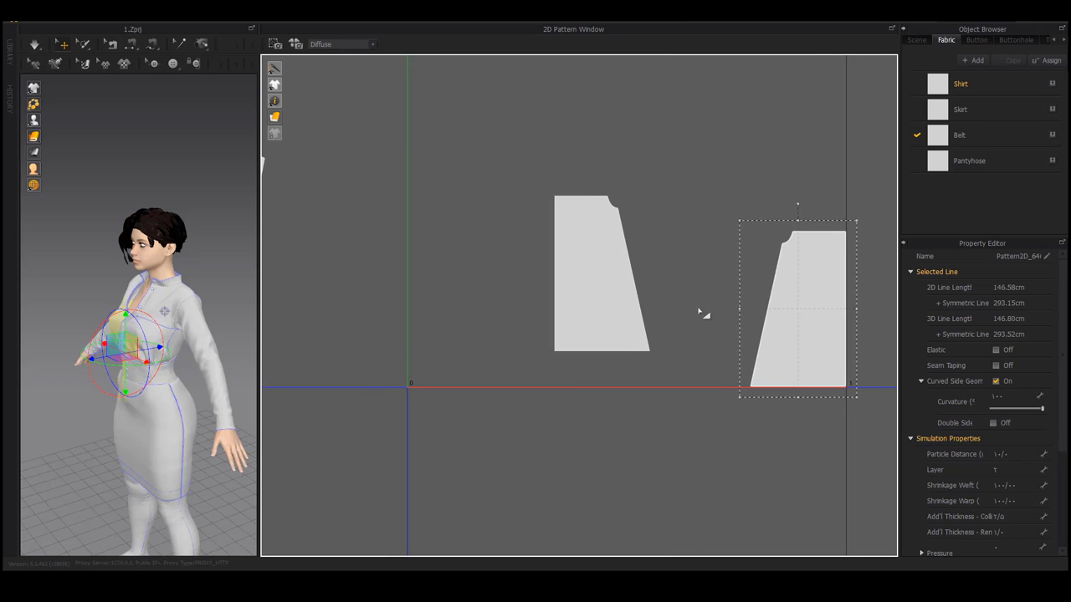
Place the other front body piece flush against the origin in the lower-left corner of the 0–1 tile.
left_click_drag(611, 298, 468, 338)
scroll(440, 361, "up", 5)
middle_click_drag(440, 361, 550, 310)
left_click_drag(548, 316, 548, 316)
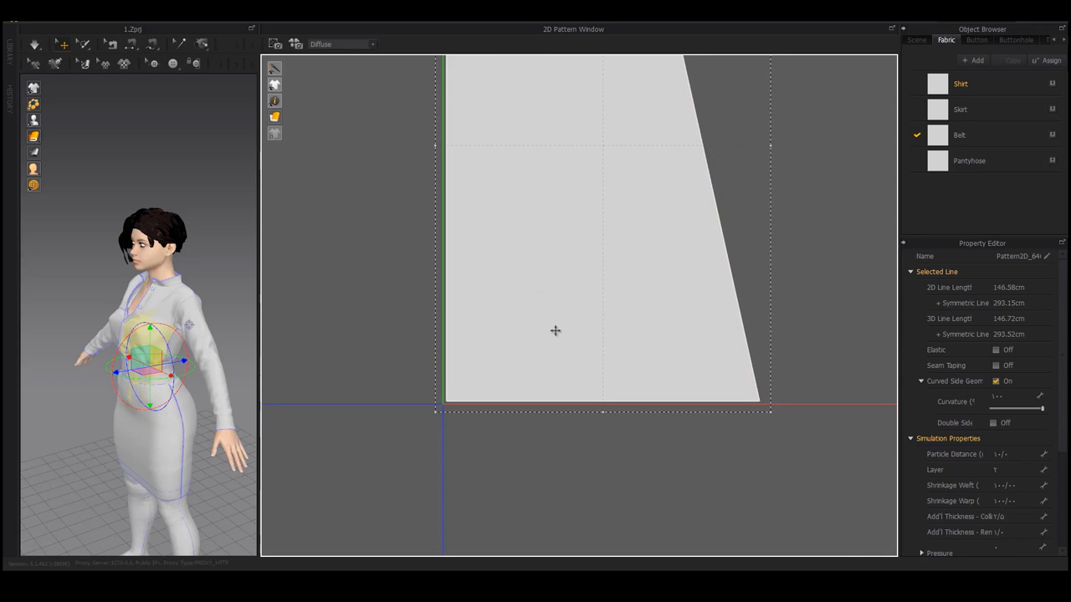
scroll(555, 330, "down", 5)
left_click(511, 289)
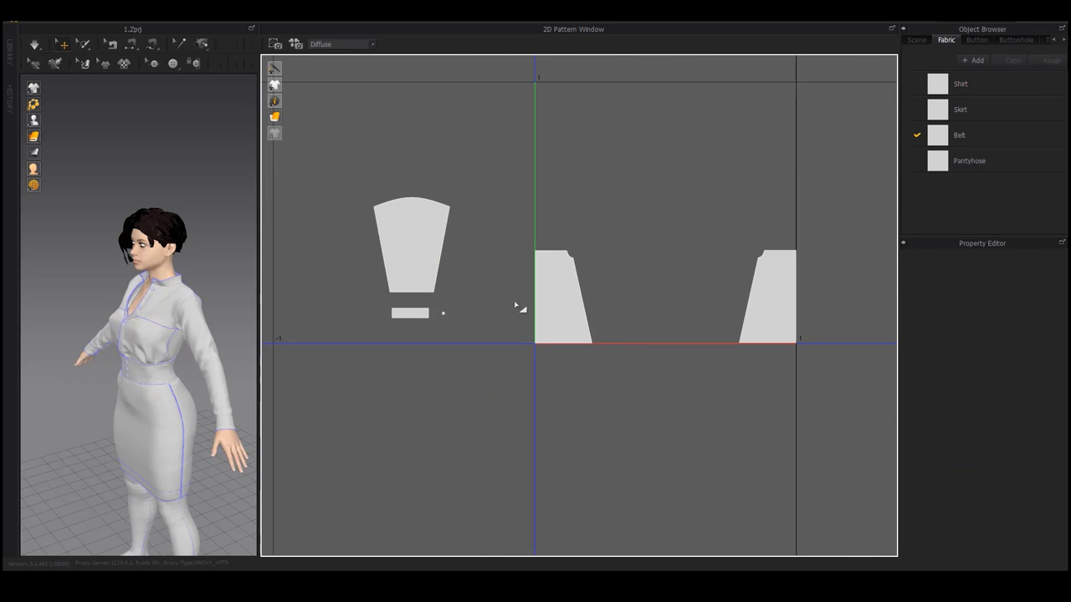
Move the large back body piece into the 0–1 tile between the two front pieces, with its curved hem on the baseline.
scroll(494, 322, "down", 2)
middle_click_drag(488, 327, 614, 326)
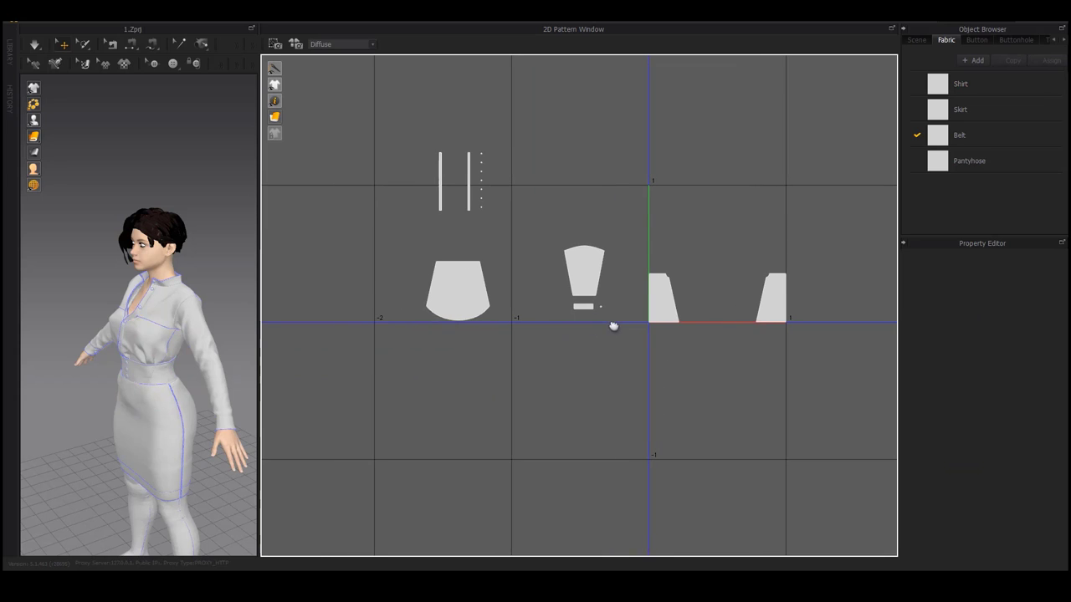
left_click(474, 280)
right_click_drag(241, 314, 81, 293)
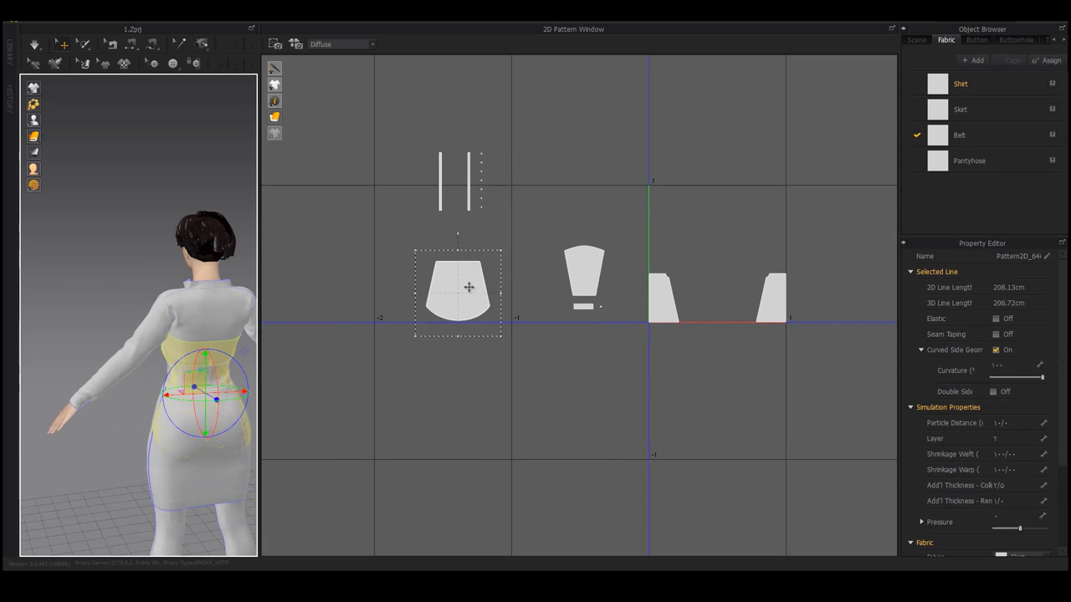
key("ctrl+c")
key("ctrl+v")
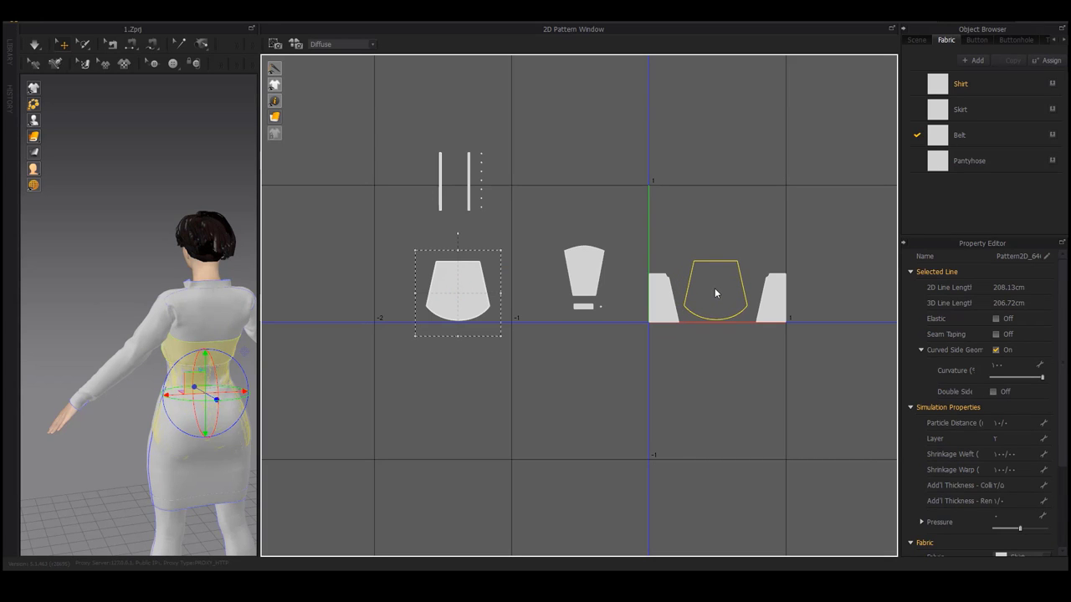
left_click(715, 293)
scroll(715, 292, "up", 4)
scroll(667, 269, "up", 3)
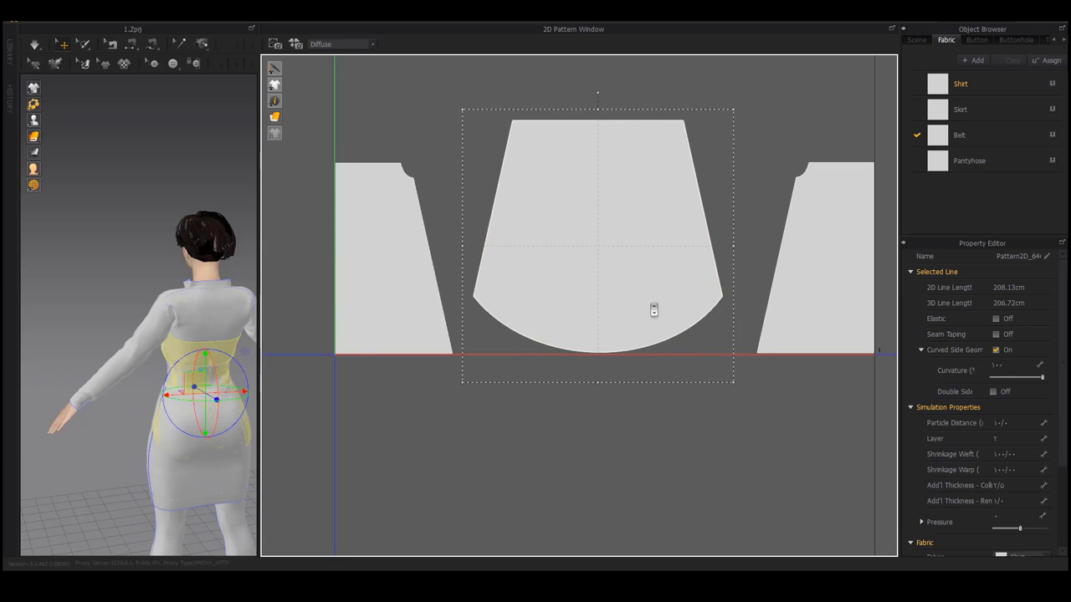
scroll(651, 301, "down", 5)
Bring the far sleeve and its cuff pieces closer to the tile, between the -2 and -1 grid lines.
middle_click_drag(420, 258, 665, 285)
scroll(560, 285, "down", 2)
middle_click_drag(487, 257, 700, 253)
left_click_drag(523, 227, 427, 317)
left_click_drag(467, 284, 838, 285)
middle_click_drag(751, 290, 476, 282)
middle_click_drag(610, 257, 471, 264)
left_click(472, 264)
Move both sleeve pieces into the 0–1 tile above the body pieces, leaving their cuffs outside.
scroll(490, 285, "up", 3)
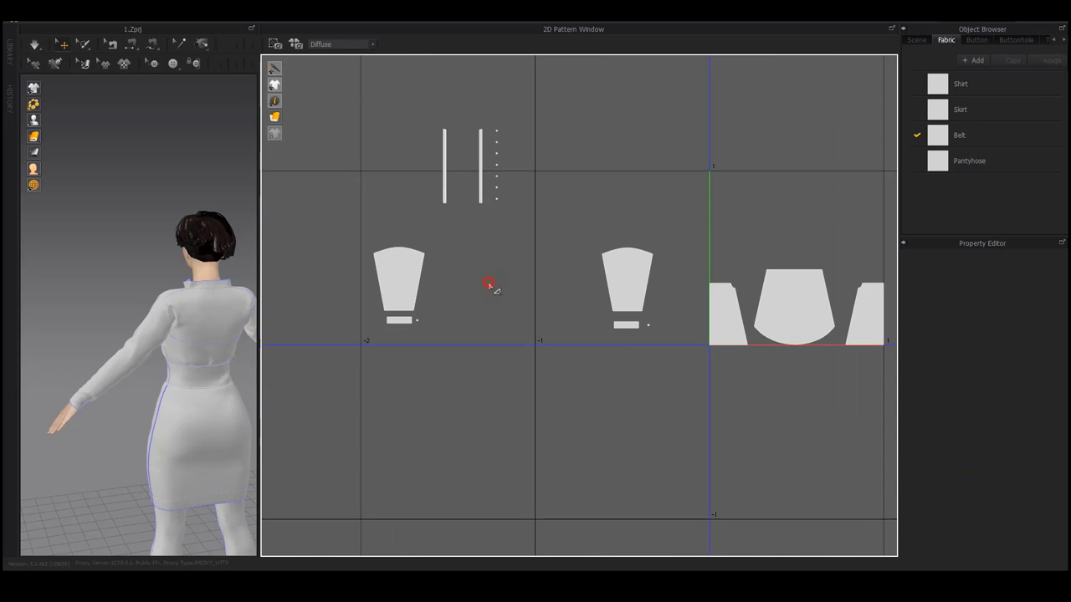
left_click(407, 279)
key("ctrl+c")
key("ctrl+v")
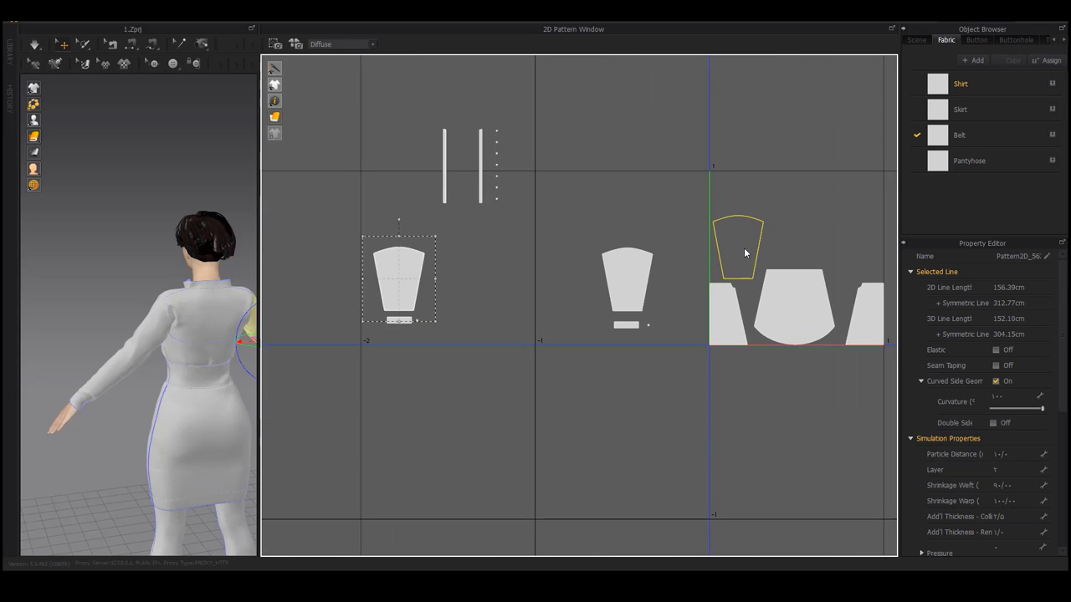
left_click_drag(745, 250, 744, 249)
middle_click_drag(586, 230, 459, 248)
left_click_drag(505, 296, 721, 273)
Try nesting the two sleeves closely above the front and back pieces, and shift the right-hand front piece toward the back piece.
left_click_drag(613, 265, 625, 270)
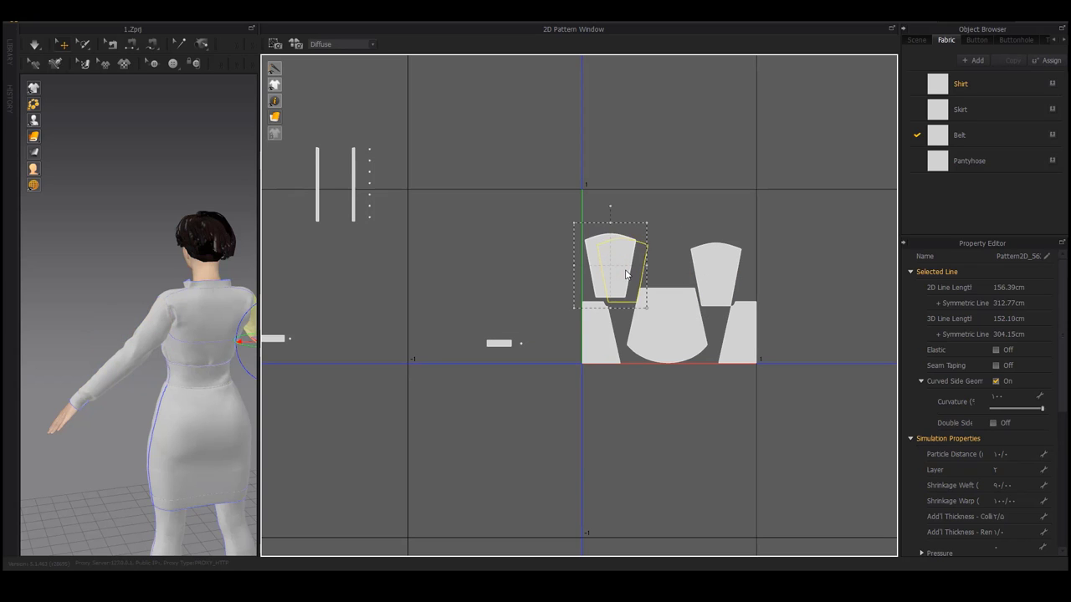
left_click(623, 276)
scroll(612, 282, "up", 5)
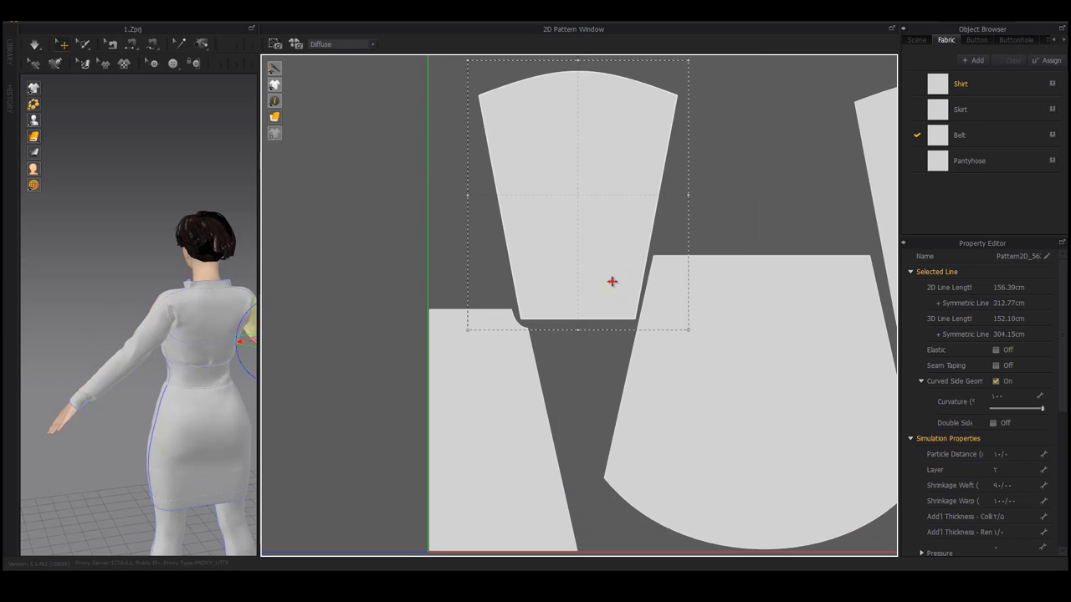
scroll(616, 287, "down", 4)
left_click_drag(727, 279, 663, 250)
left_click(748, 341)
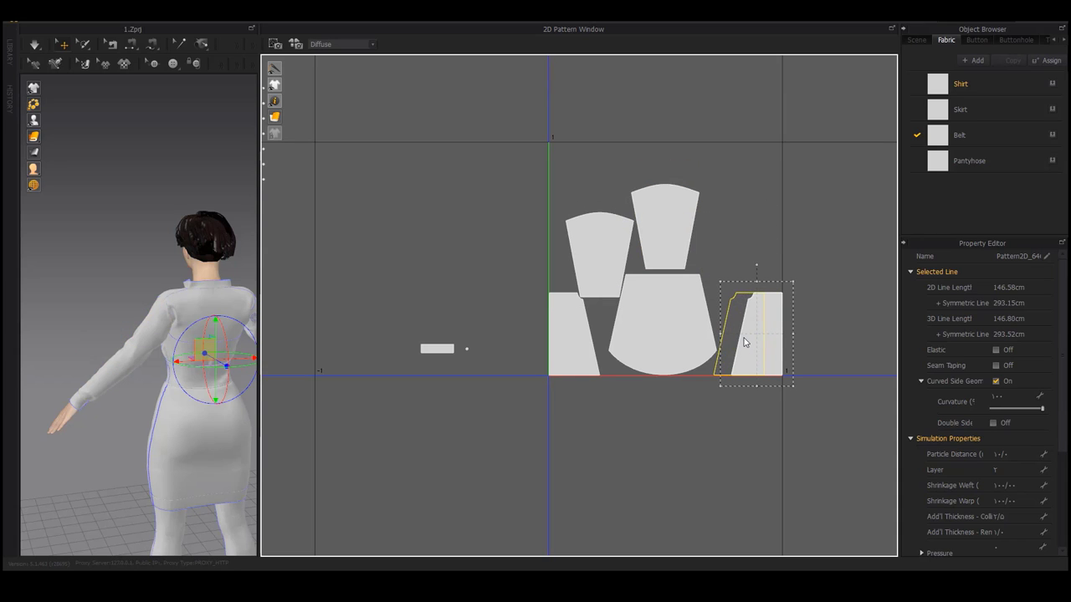
left_click_drag(749, 342, 740, 336)
Move the remaining collar, placket, button and cuff pieces together above and to the right of the 0–1 tile.
scroll(732, 319, "down", 5)
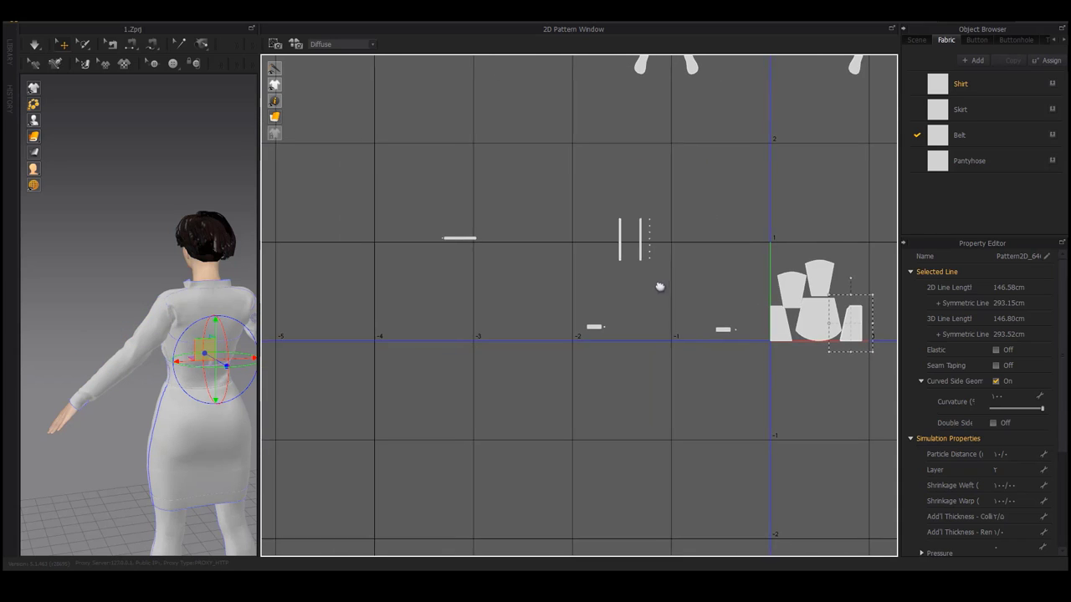
left_click_drag(405, 190, 762, 403)
middle_click_drag(660, 270, 561, 273)
left_click_drag(536, 259, 875, 236)
middle_click_drag(722, 285, 563, 287)
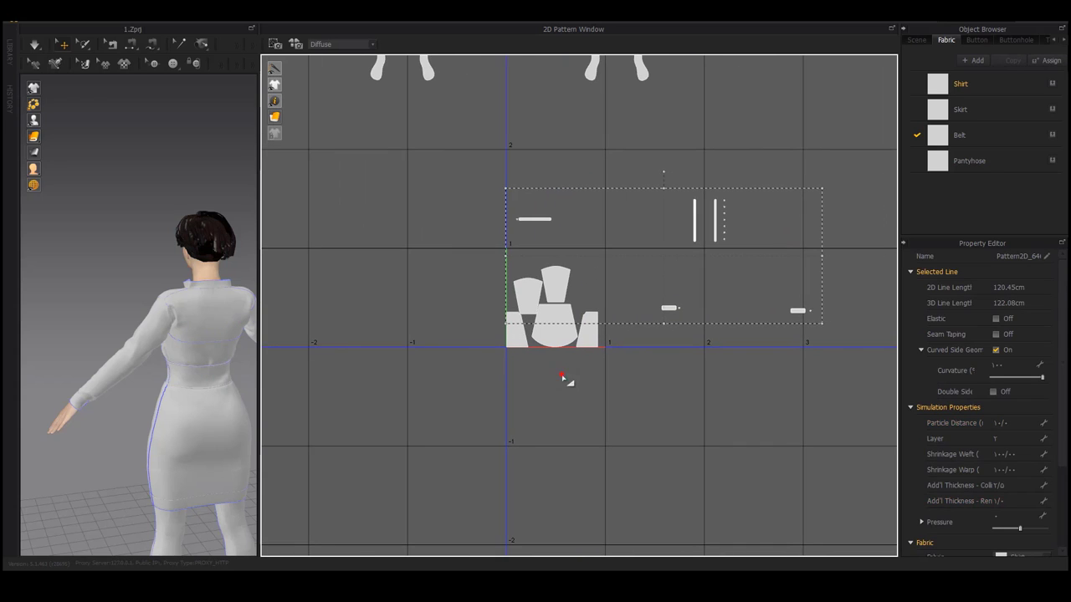
Select the shirt pieces in and beside the tile and scale them up together.
left_click_drag(476, 362, 879, 163)
middle_click_drag(837, 264, 714, 297)
left_click_drag(699, 223, 783, 194)
left_click(832, 261)
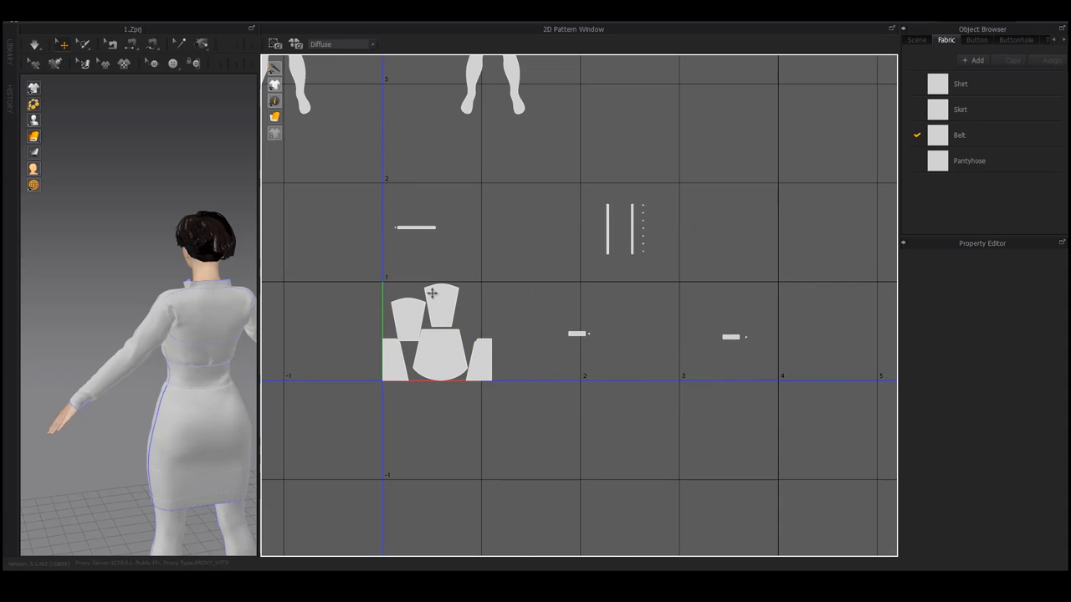
Move the back body piece out of the tile and fit the right-hand front piece into the tile's lower-right corner.
scroll(431, 293, "up", 6)
middle_click_drag(543, 344, 623, 252)
middle_click_drag(710, 272, 720, 221)
left_click_drag(676, 355, 676, 350)
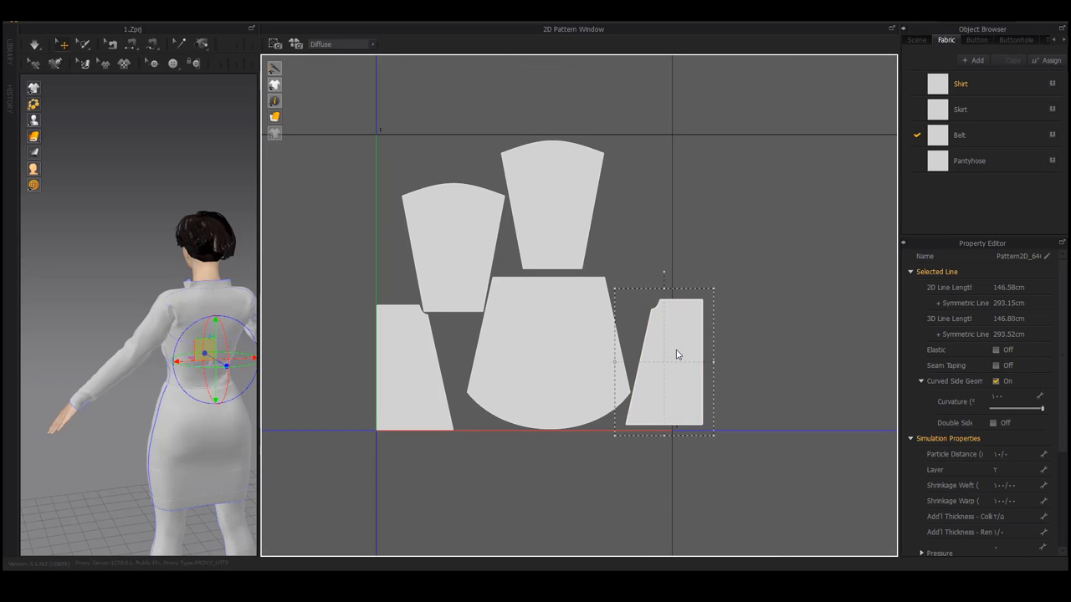
key("ctrl+z")
left_click_drag(544, 343, 794, 198)
left_click_drag(677, 377, 644, 380)
Place the two sleeves in the tile's upper corners and the back body piece centrally between the sleeves and fronts.
left_click_drag(477, 246, 456, 201)
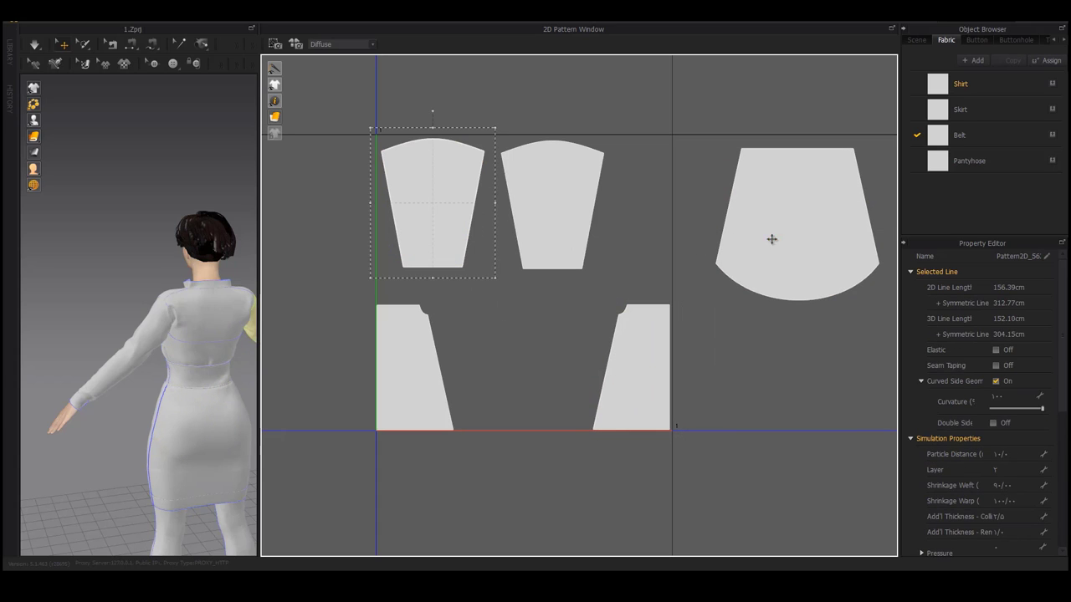
left_click_drag(772, 239, 497, 332)
left_click_drag(548, 199, 616, 207)
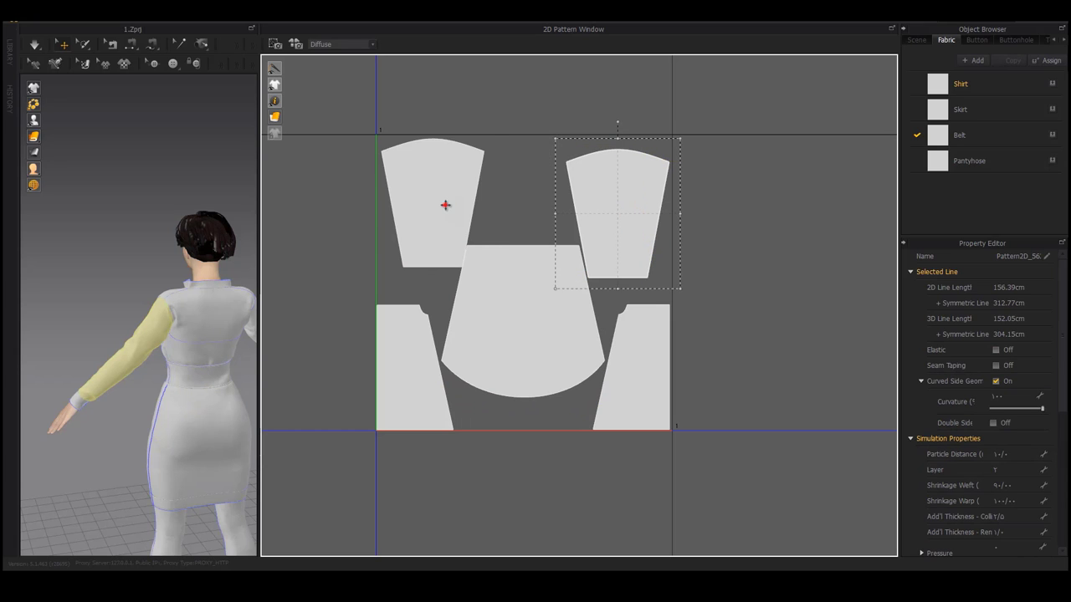
left_click(445, 212)
scroll(710, 236, "down", 5)
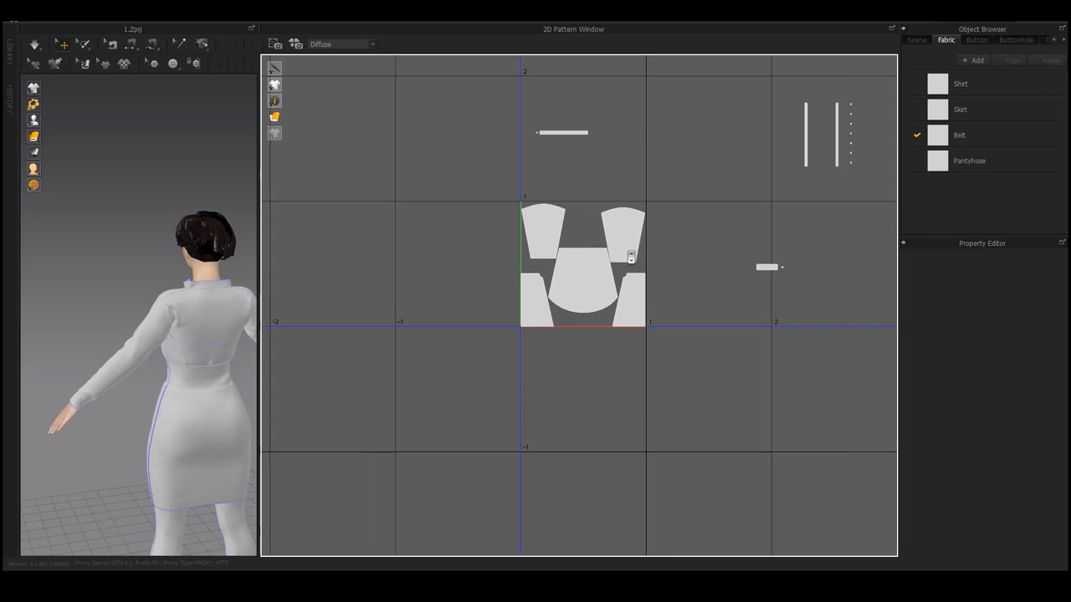
Move the collar piece into the tile between the sleeves, just above the back body piece's upper edge.
scroll(605, 239, "up", 5)
scroll(600, 243, "up", 2)
left_click(598, 245)
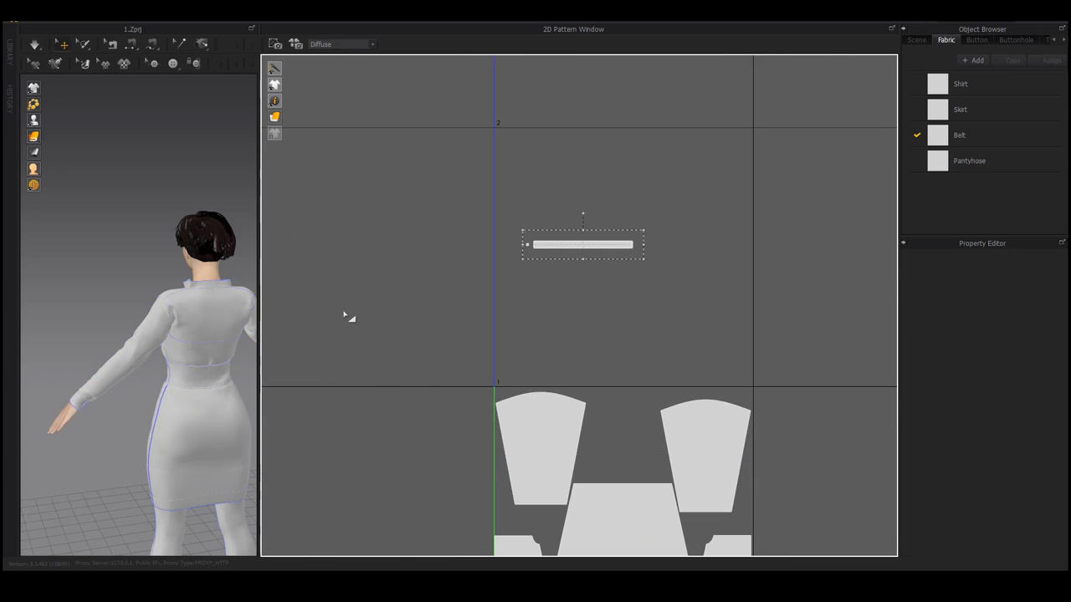
right_click_drag(150, 333, 352, 319)
left_click(524, 220)
left_click_drag(584, 245, 623, 479)
middle_click_drag(684, 265, 683, 229)
scroll(626, 258, "up", 6)
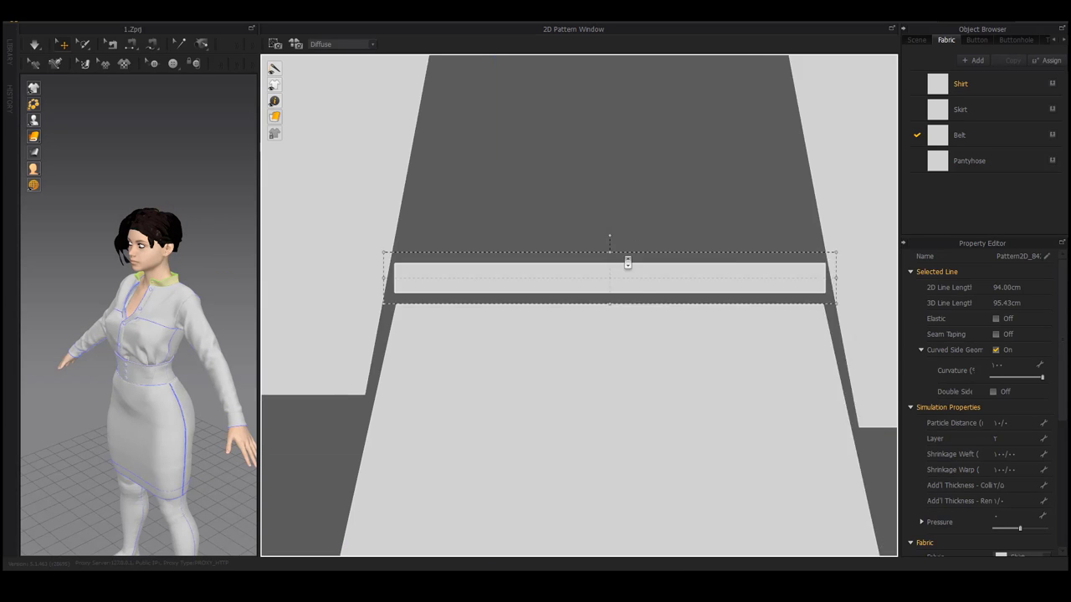
Move the two cuff pieces into the tile, placing one directly beneath each sleeve's lower edge.
scroll(629, 306, "down", 5)
scroll(724, 296, "up", 5)
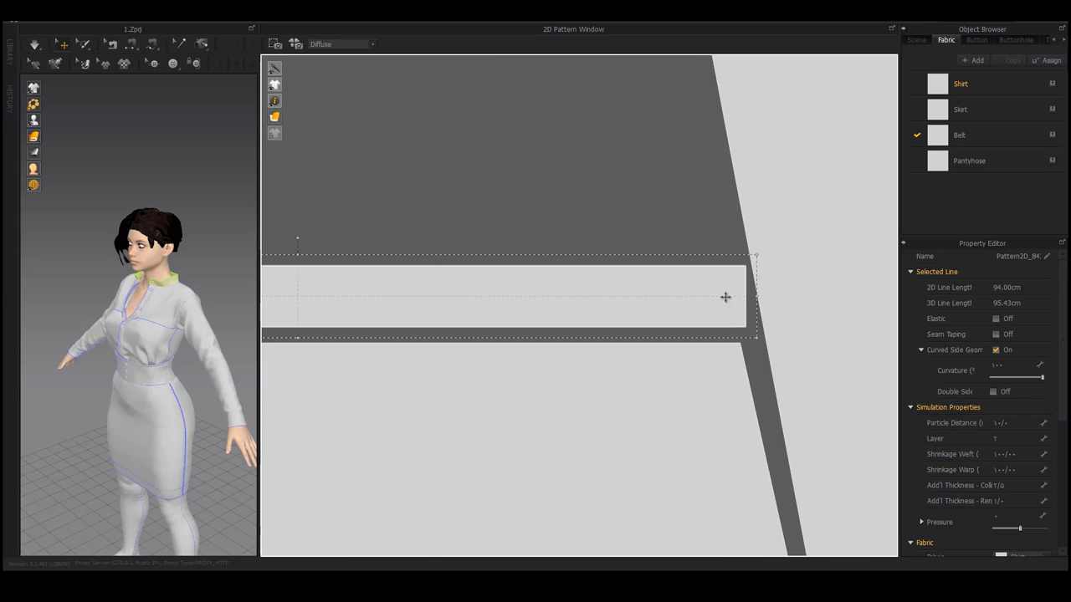
scroll(719, 298, "down", 7)
left_click_drag(450, 96, 402, 129)
left_click_drag(414, 117, 766, 352)
middle_click_drag(765, 266, 751, 251)
left_click(811, 337)
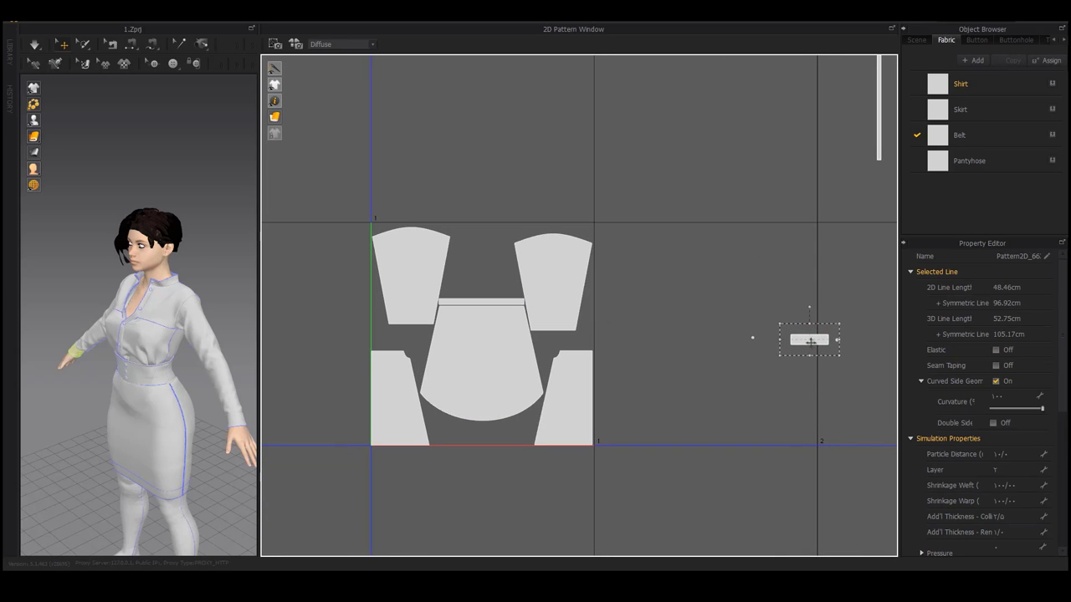
left_click(555, 337)
scroll(614, 342, "down", 2)
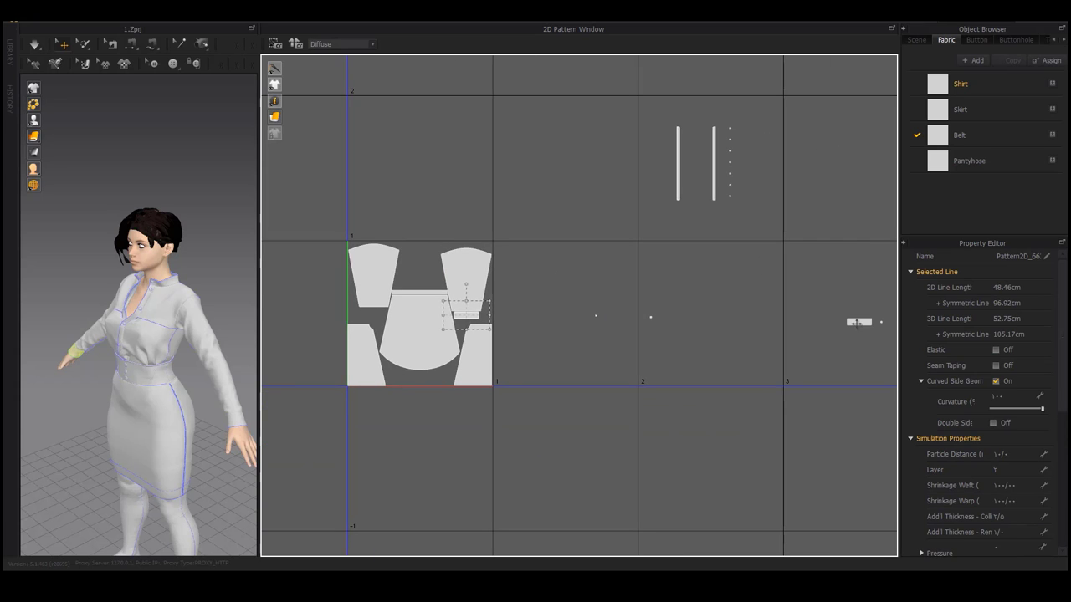
left_click(369, 312)
scroll(369, 312, "up", 5)
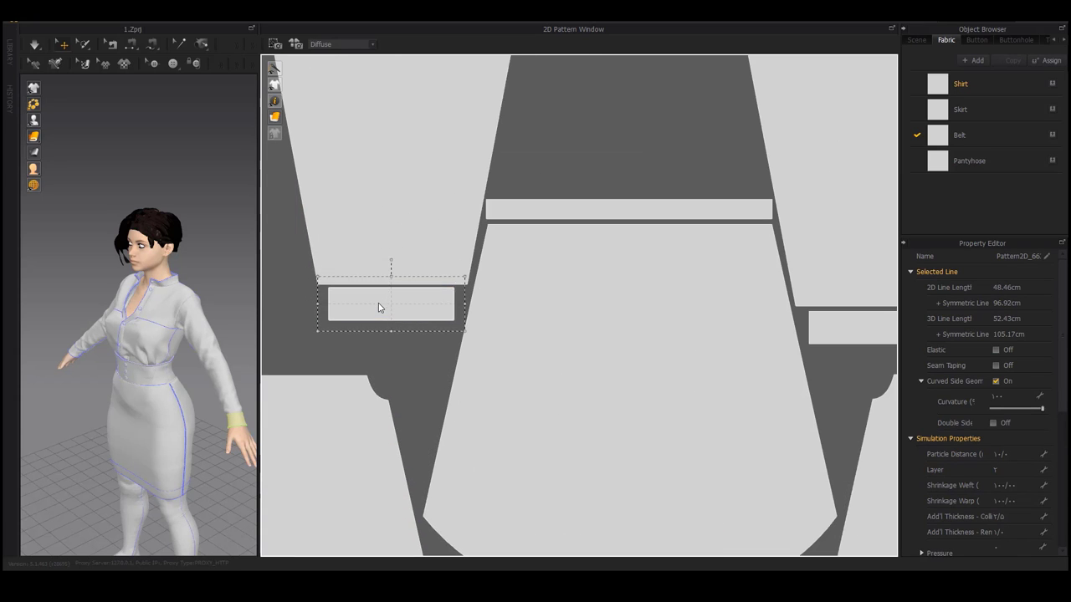
Move the stray button near the other loose buttons and bring the two placket strips over the tile's upper edge between the sleeves.
scroll(373, 306, "down", 4)
scroll(769, 331, "down", 2)
middle_click_drag(748, 332, 491, 331)
scroll(490, 330, "down", 1)
left_click_drag(634, 290, 706, 353)
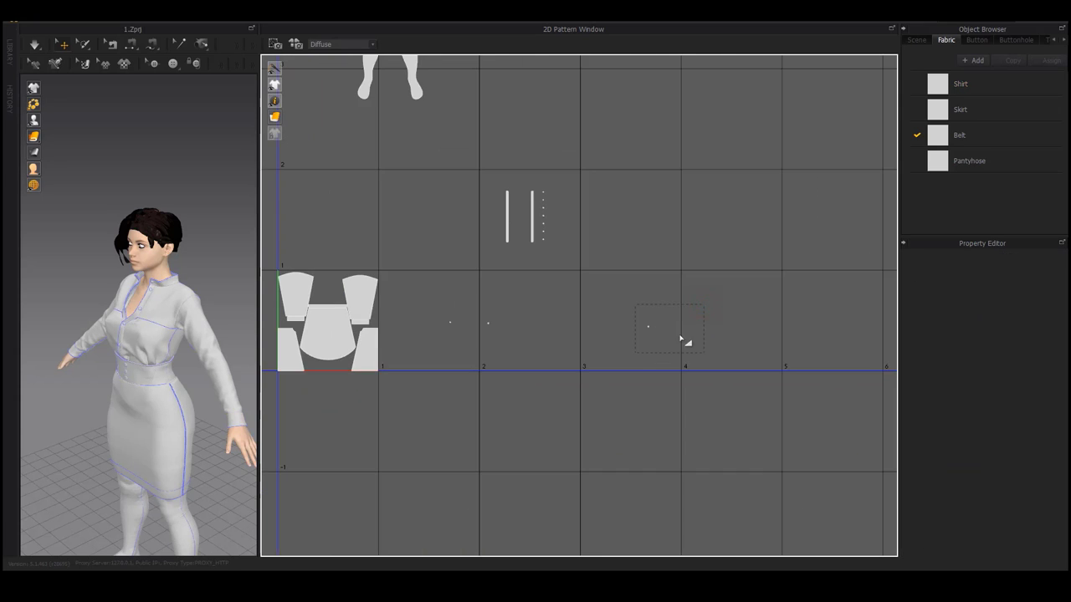
left_click_drag(538, 178, 315, 269)
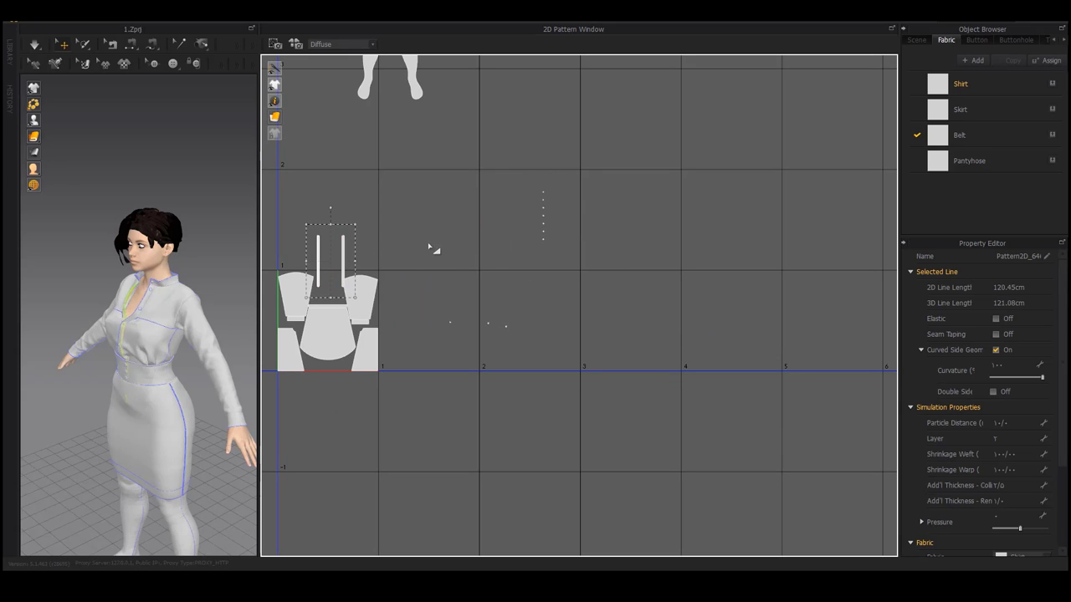
middle_click_drag(384, 253, 610, 276)
scroll(518, 276, "up", 3)
scroll(639, 315, "up", 1)
middle_click_drag(640, 315, 694, 229)
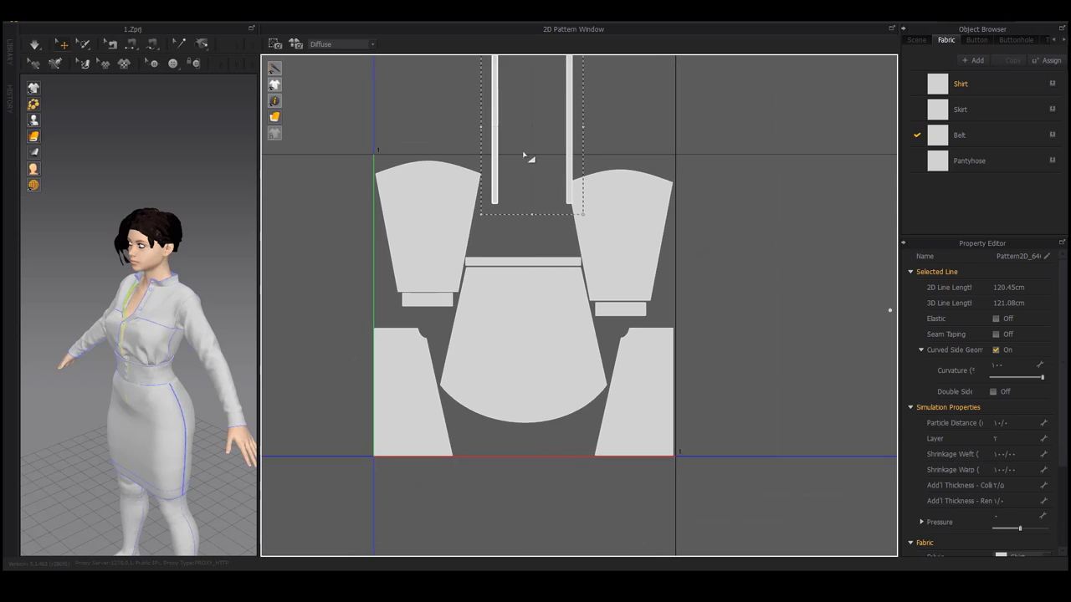
Move the two placket strips out of the tile into the empty space to its right.
left_click(495, 131)
key("ctrl+c")
key("ctrl+v")
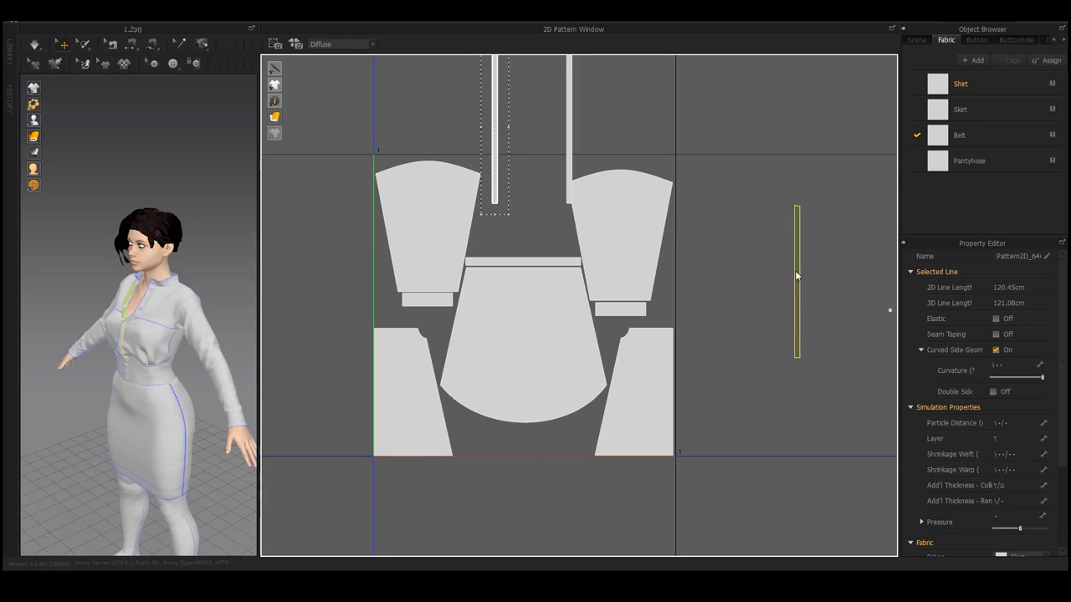
left_click(794, 266)
left_click_drag(574, 161, 724, 185)
scroll(569, 192, "up", 2)
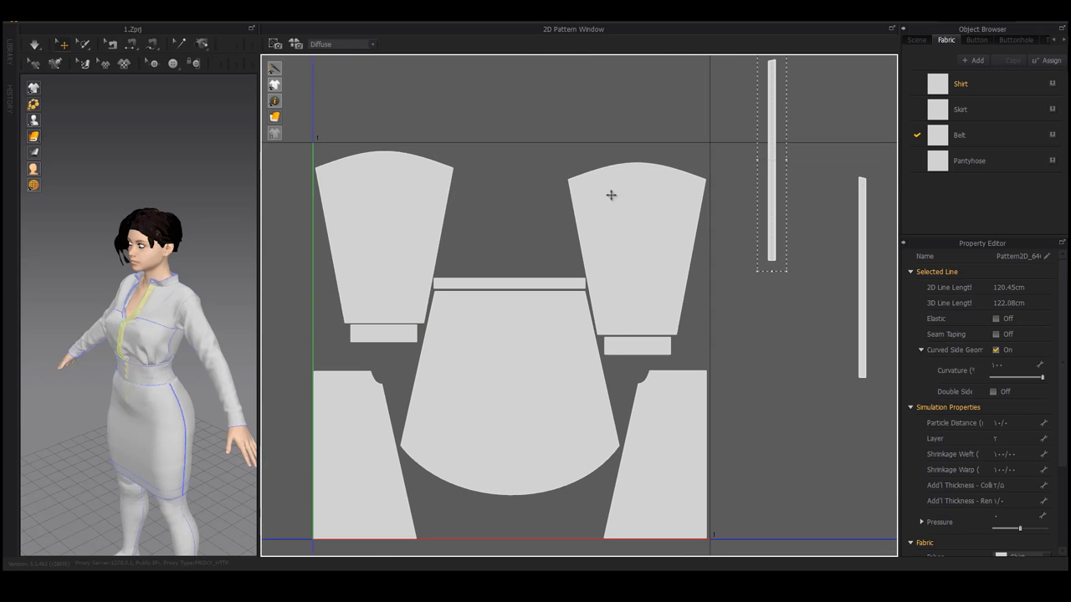
Shift the left sleeve and its cuff slightly down, leaving a small gap between them.
left_click_drag(368, 196, 369, 191)
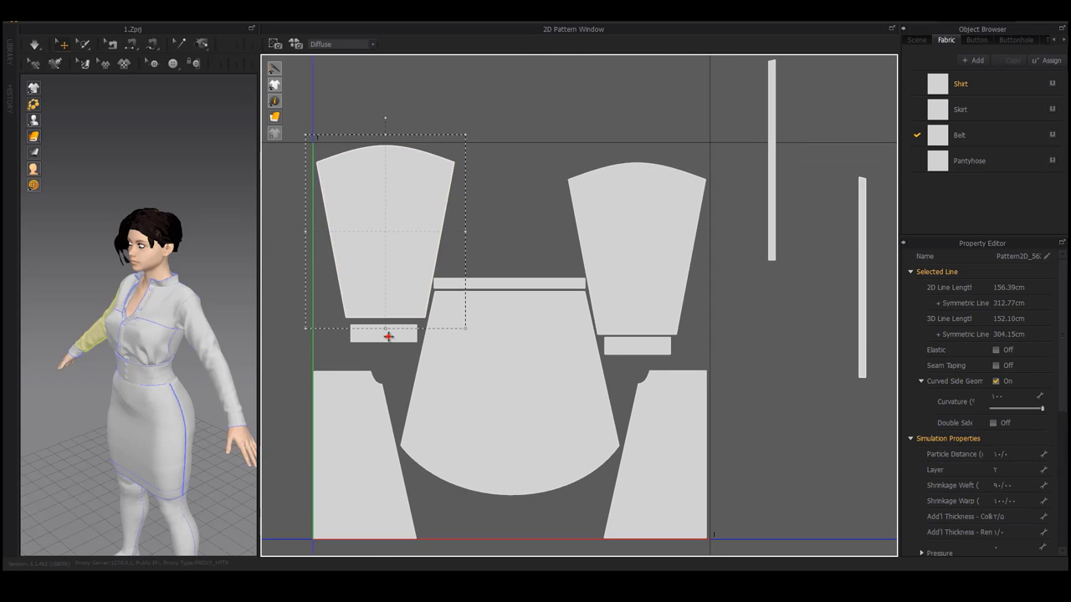
left_click_drag(390, 336, 387, 359)
left_click(396, 289)
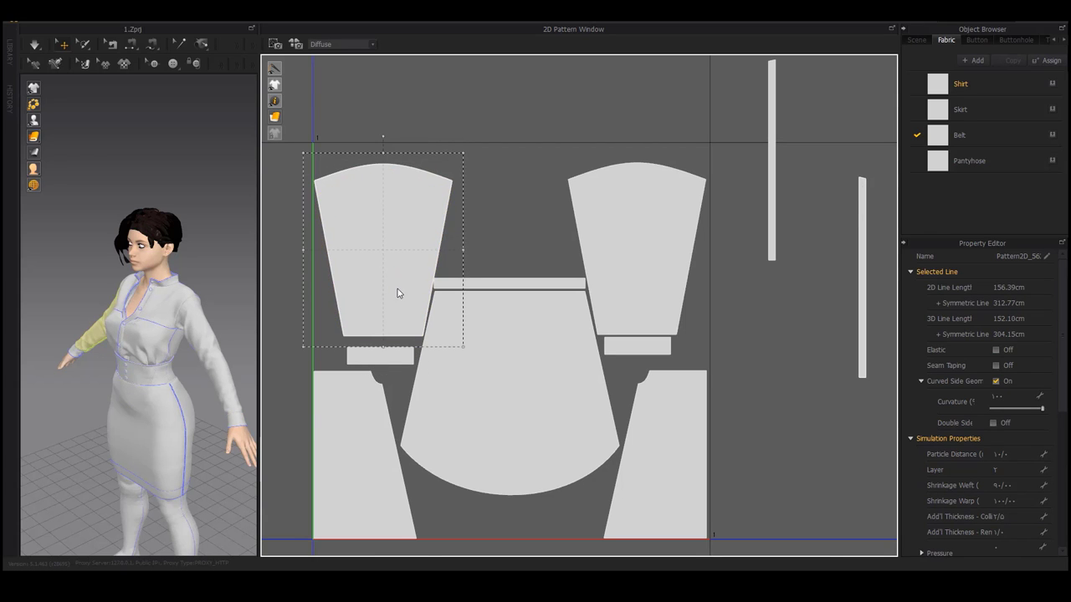
Nudge the collar piece so it sits evenly between the sleeves just above the back body piece.
scroll(352, 210, "up", 5)
scroll(736, 381, "up", 7)
middle_click_drag(736, 381, 686, 284)
scroll(686, 284, "down", 5)
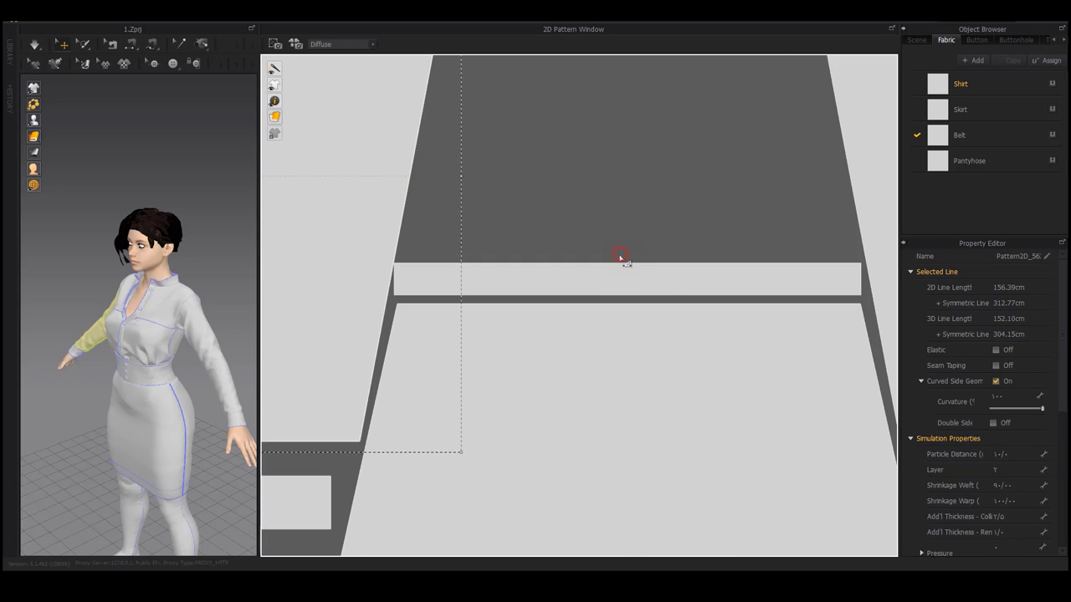
left_click_drag(610, 285, 613, 287)
scroll(618, 286, "down", 8)
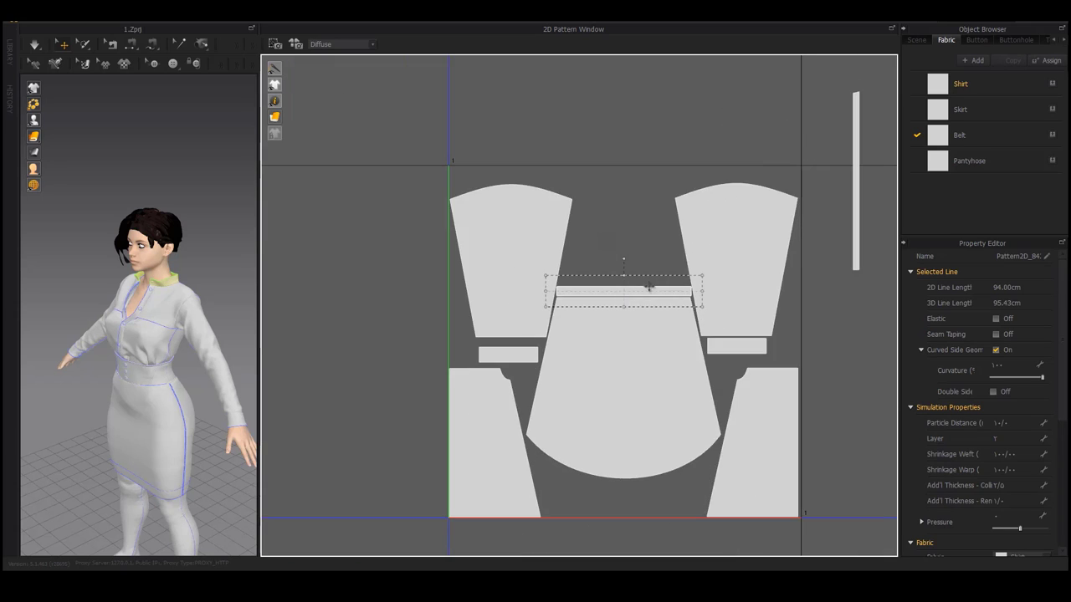
Place the two placket strips parallel and close together beside the tile's upper-right corner.
middle_click_drag(849, 194, 620, 209)
scroll(623, 241, "down", 1)
middle_click_drag(619, 290, 744, 157)
scroll(628, 292, "down", 3)
scroll(626, 292, "up", 5)
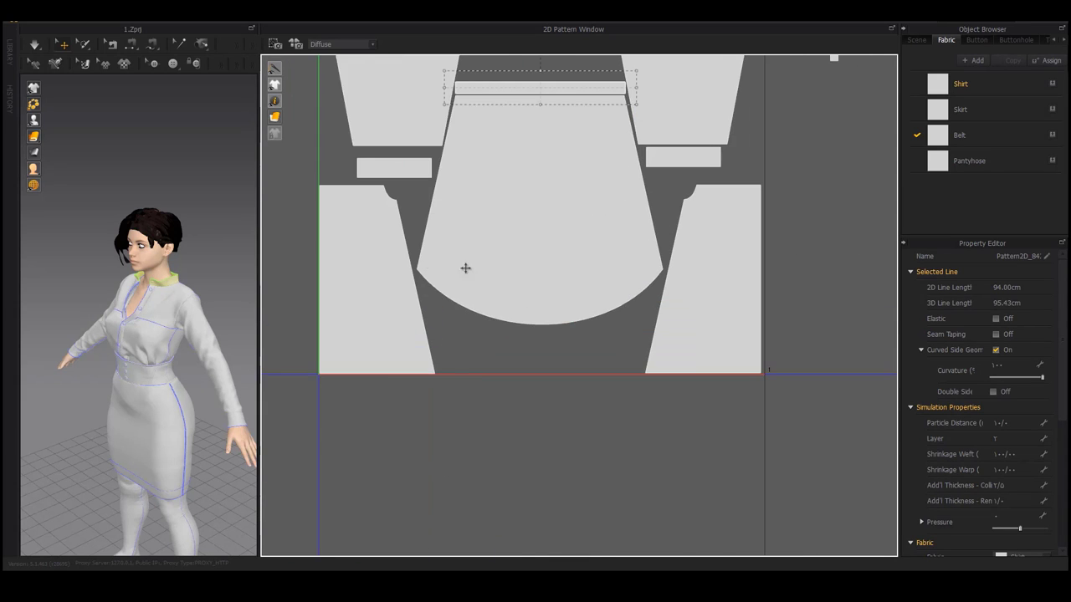
scroll(502, 274, "down", 2)
middle_click_drag(678, 271, 678, 402)
left_click_drag(783, 249, 725, 163)
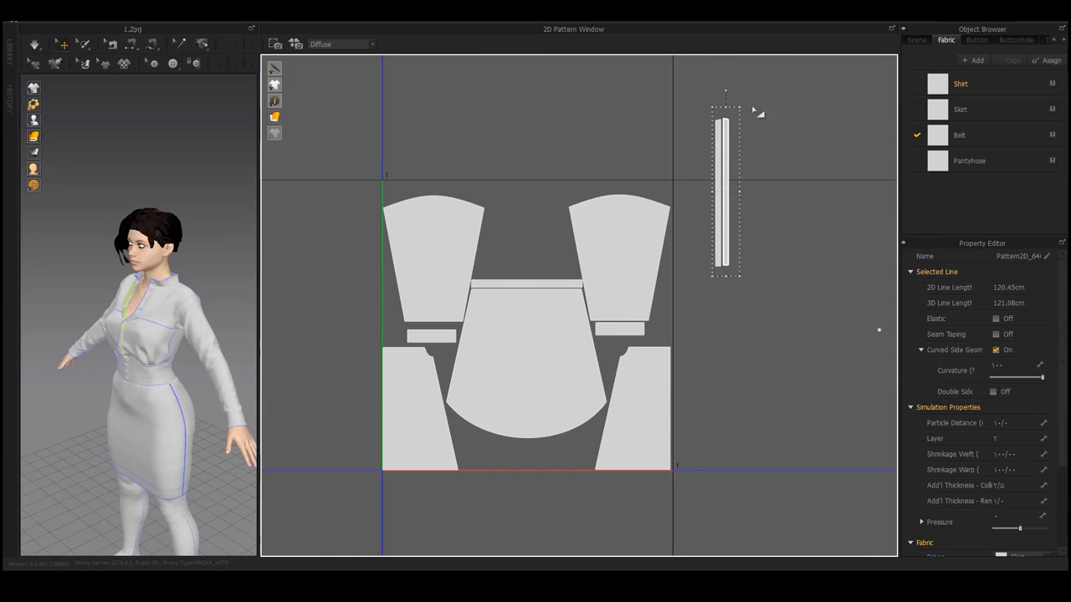
Rotate both placket strips to horizontal and place them along the tile's upper edge, centred between the sleeves.
left_click_drag(757, 93, 693, 295)
left_click_drag(722, 92, 629, 192)
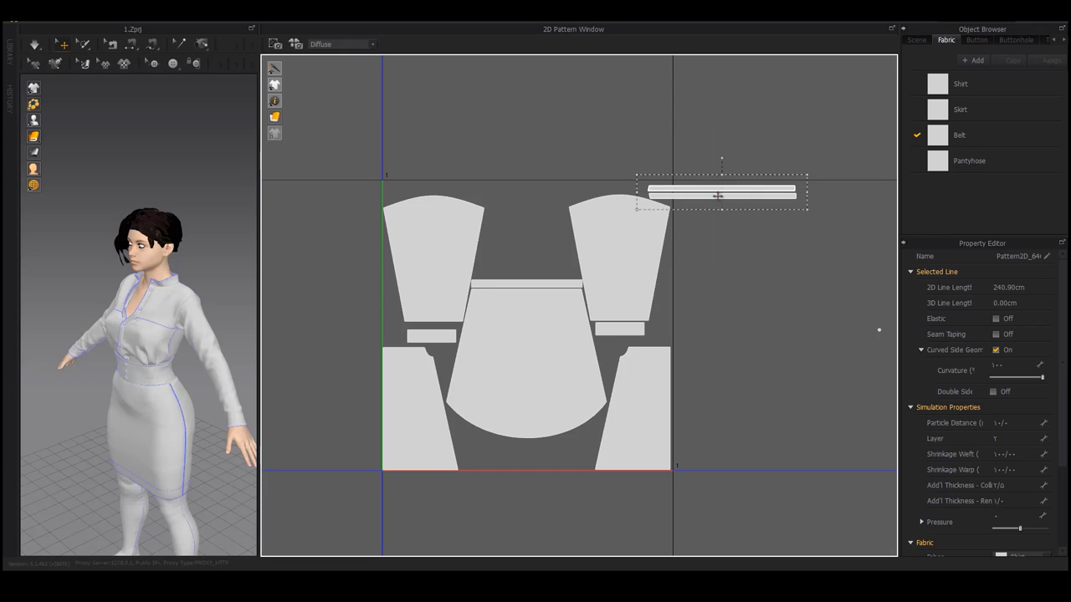
left_click_drag(716, 197, 519, 193)
left_click(542, 139)
scroll(531, 178, "up", 3)
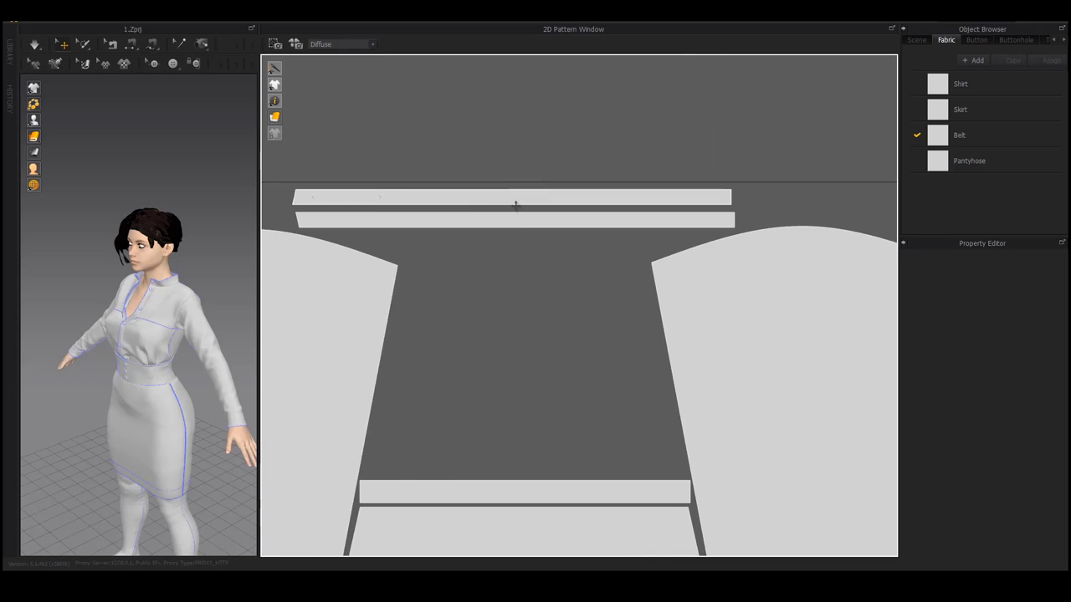
Move the column of small buttons down near the loose ones and compact it into two short columns.
scroll(515, 204, "down", 4)
middle_click_drag(667, 256, 568, 200)
middle_click_drag(784, 138, 586, 230)
scroll(588, 228, "down", 2)
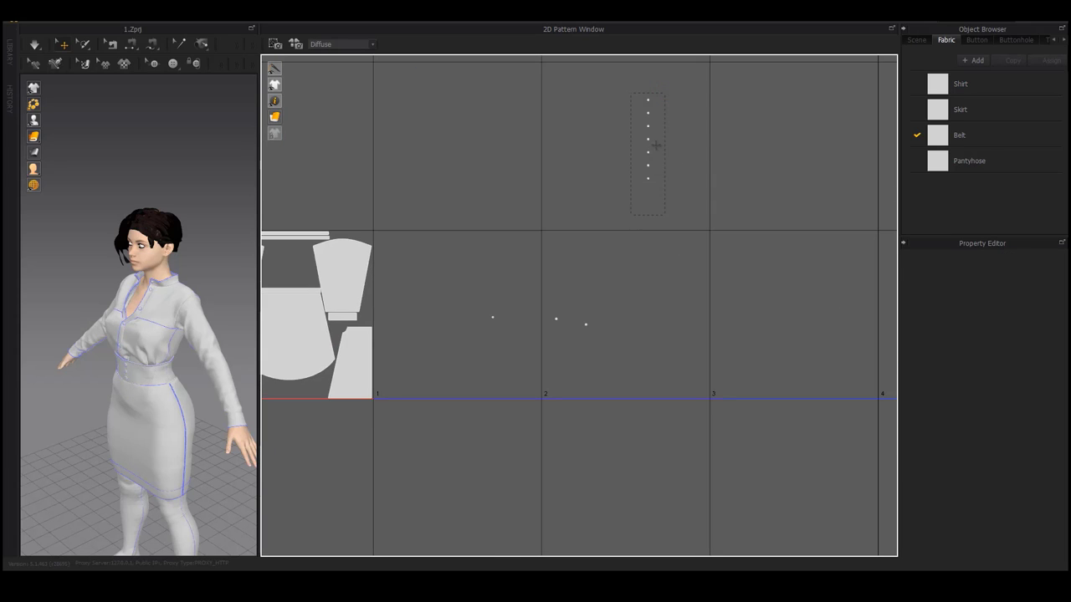
left_click_drag(648, 166, 636, 350)
scroll(638, 312, "up", 5)
left_click_drag(644, 431, 538, 287)
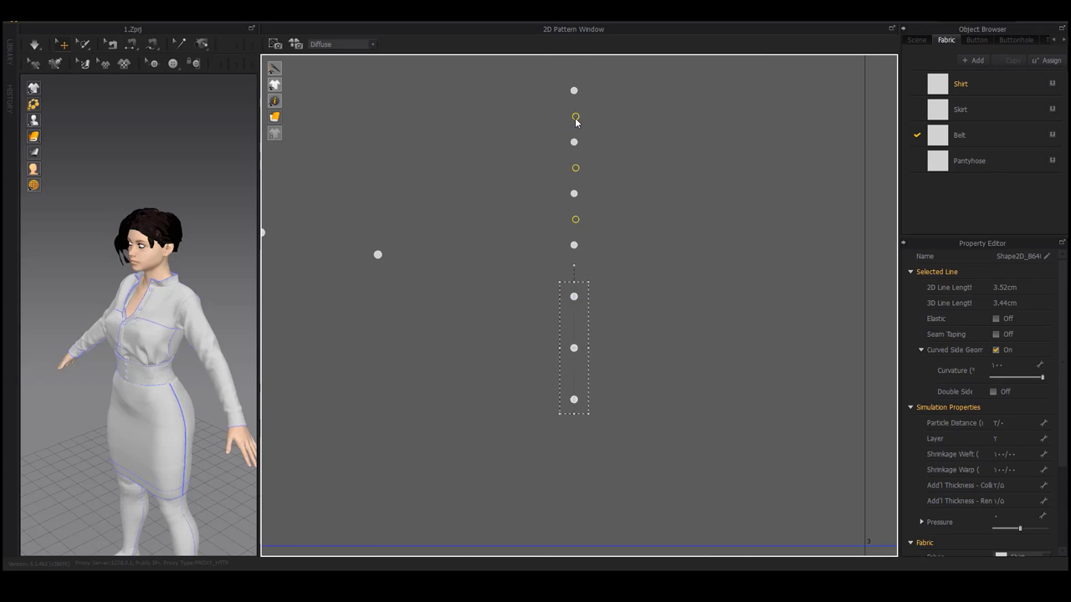
left_click_drag(621, 262, 556, 187)
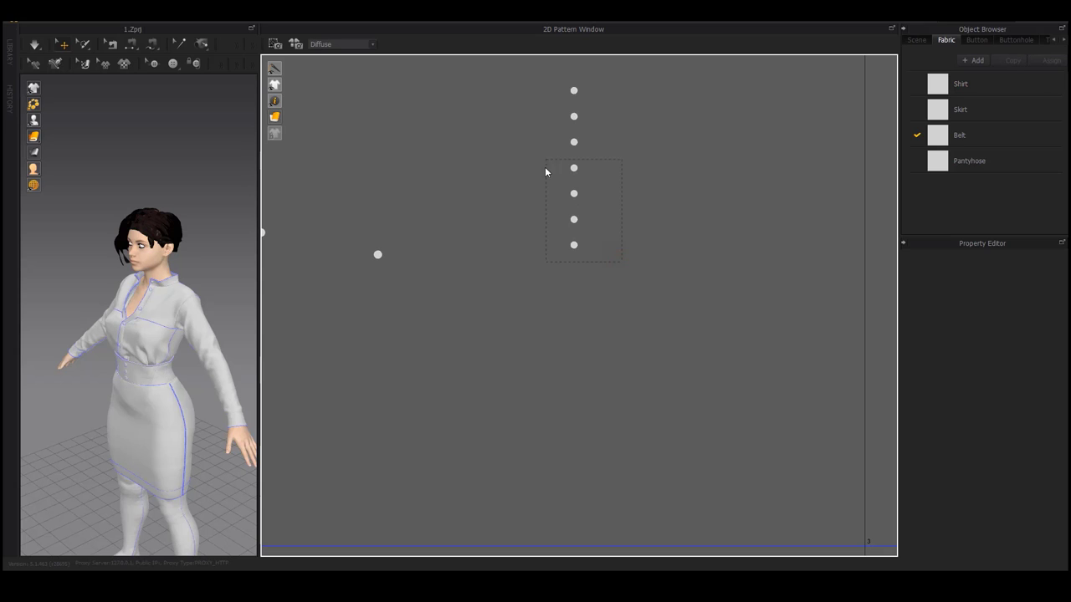
left_click(589, 99)
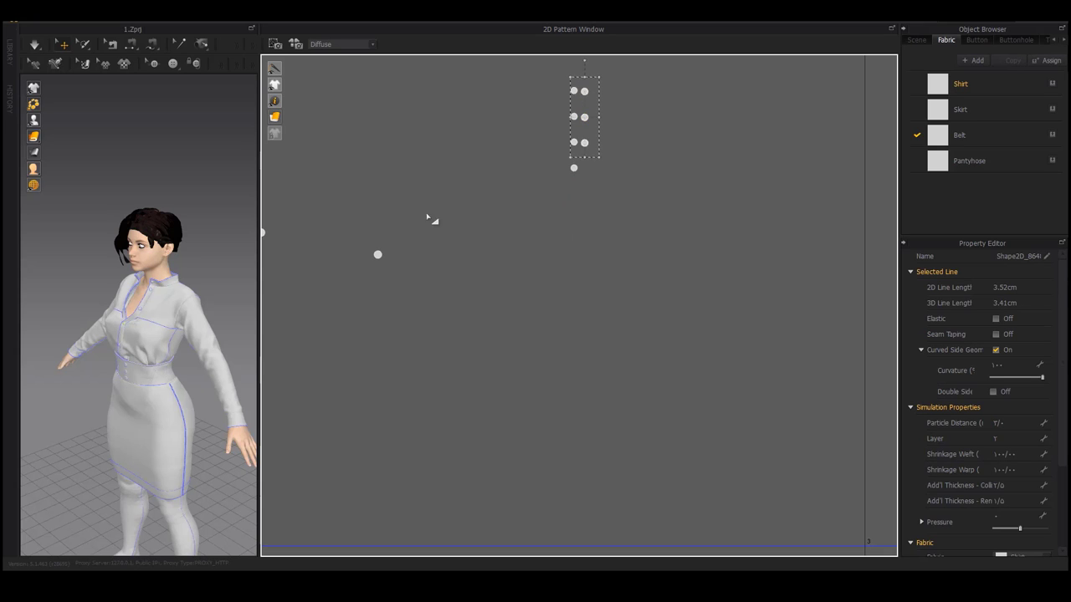
Gather the loose larger buttons with the small ones and rearrange the group into rows of four.
middle_click_drag(379, 243, 524, 263)
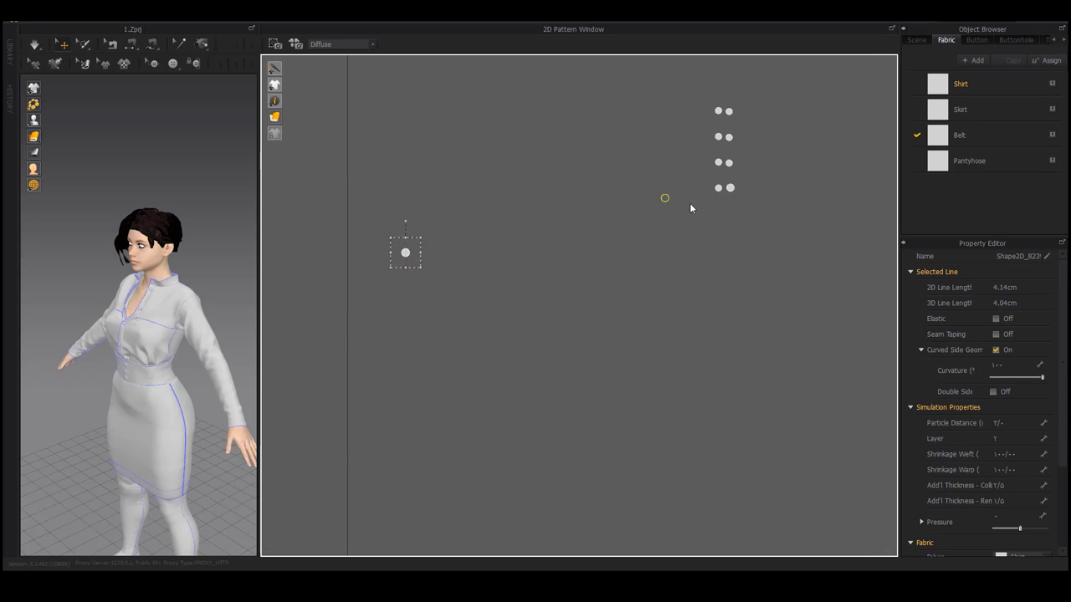
left_click(758, 104)
left_click_drag(742, 191, 738, 191)
left_click_drag(787, 242, 705, 174)
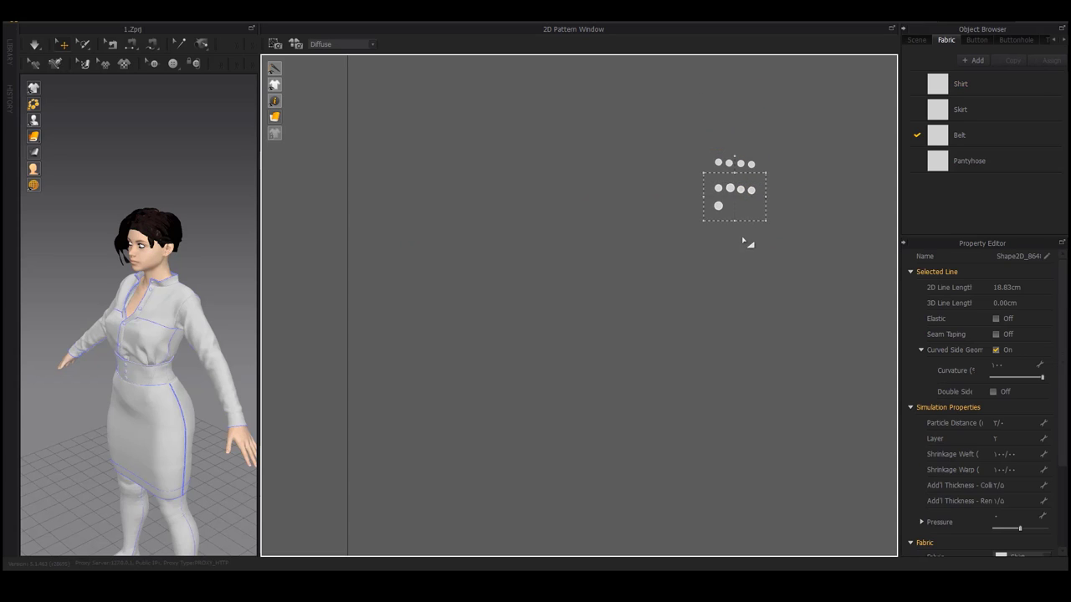
Tighten the two button rows and move the remaining larger button from below to just above them.
middle_click_drag(735, 189, 658, 266)
scroll(658, 267, "up", 5)
left_click_drag(653, 265, 649, 219)
left_click(709, 282)
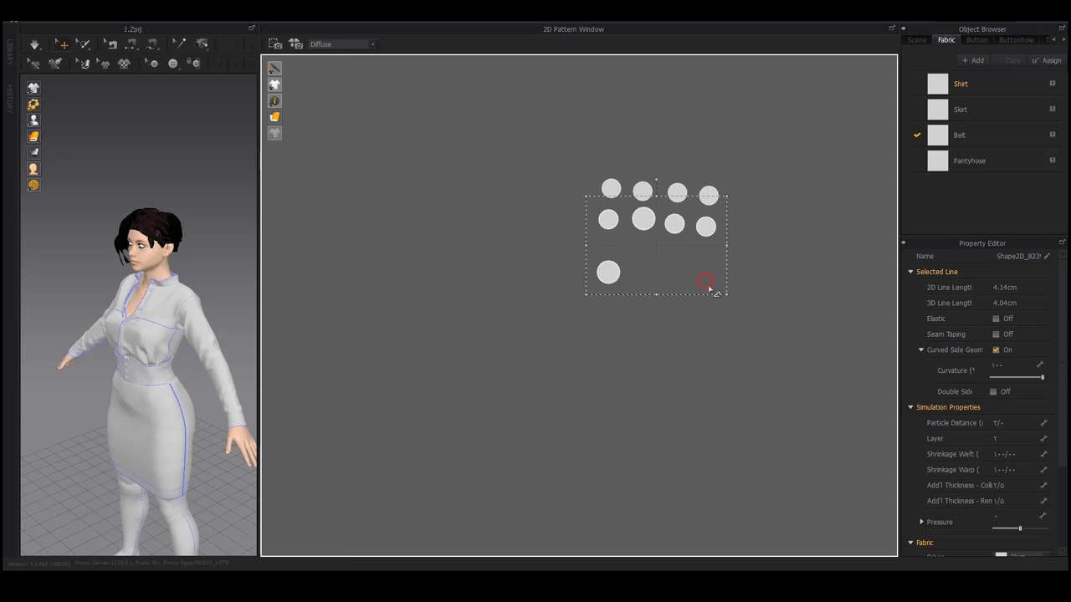
left_click(608, 271)
left_click_drag(657, 174, 659, 172)
left_click_drag(772, 134, 481, 298)
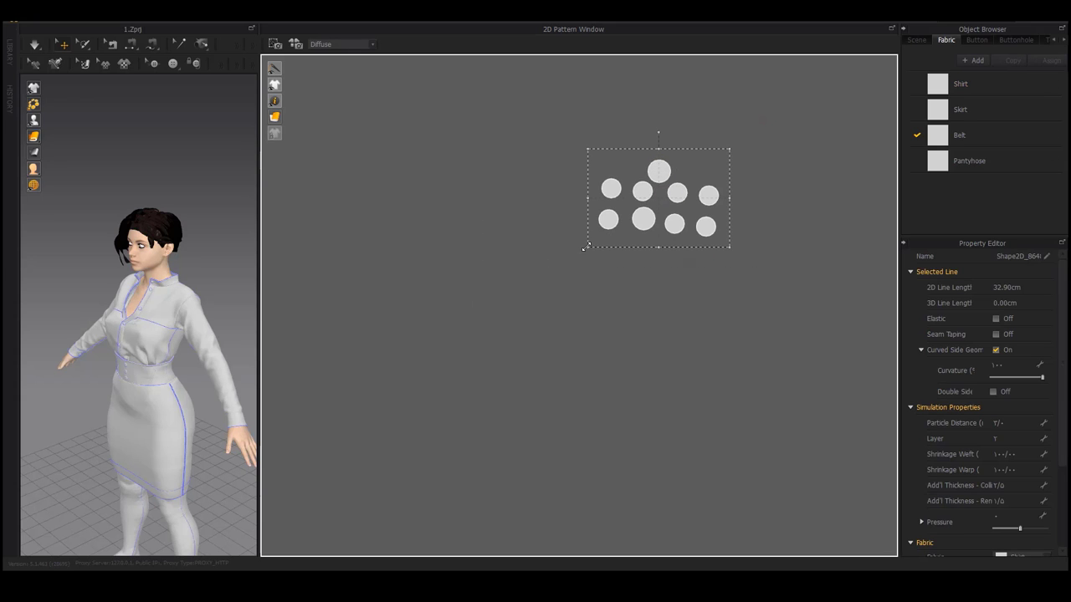
left_click_drag(587, 247, 394, 380)
scroll(581, 334, "down", 8)
middle_click_drag(674, 298, 816, 273)
left_click_drag(739, 291, 724, 301)
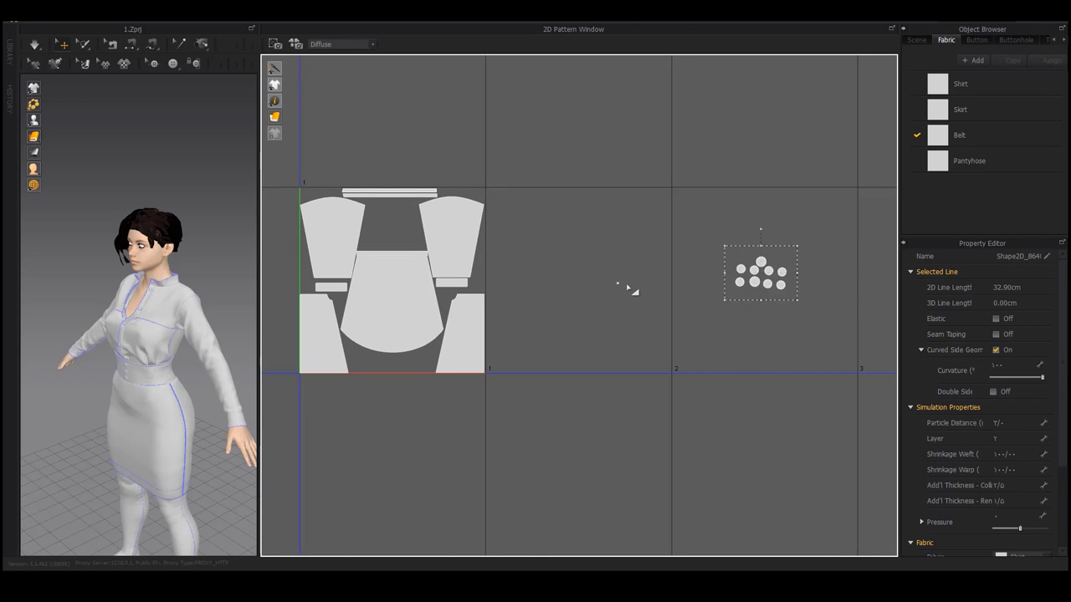
key("ctrl+z")
key("ctrl+z")
Add the leftover small button to the cluster and scale all the buttons up together.
scroll(788, 270, "up", 5)
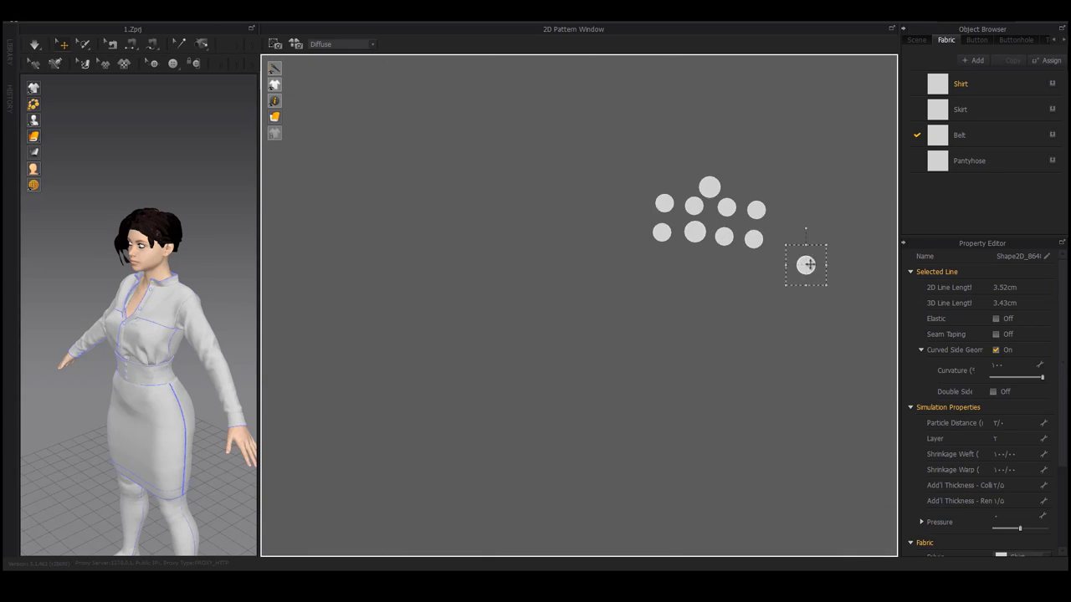
scroll(782, 226, "down", 4)
left_click_drag(756, 255, 650, 310)
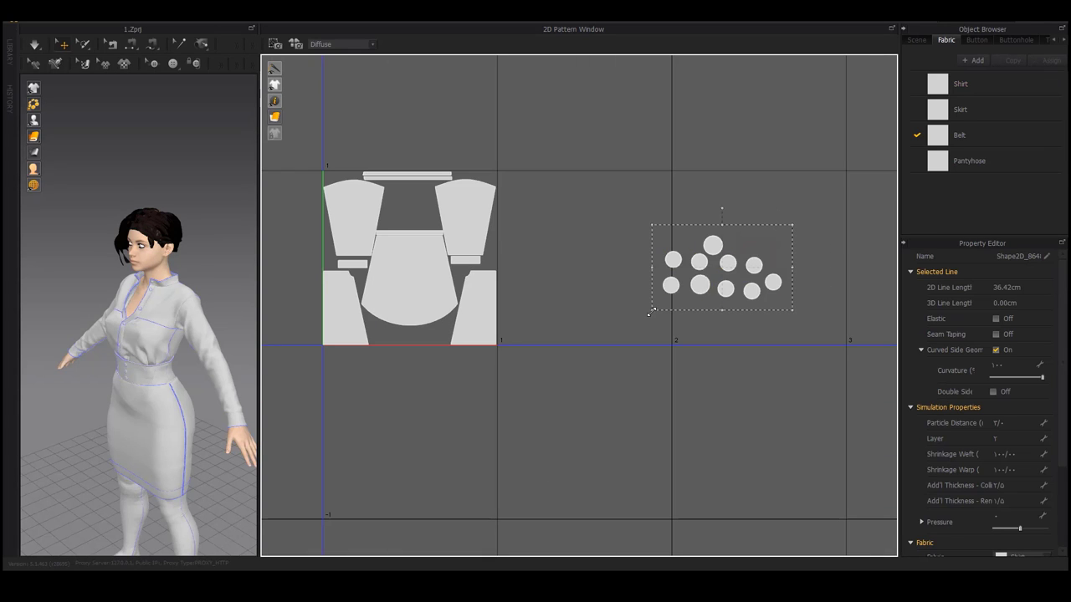
Move the button cluster beside the tile and distribute the buttons individually in the gap between the sleeves, above the collar piece.
left_click_drag(674, 260, 522, 218)
left_click_drag(601, 199, 400, 192)
left_click(569, 174)
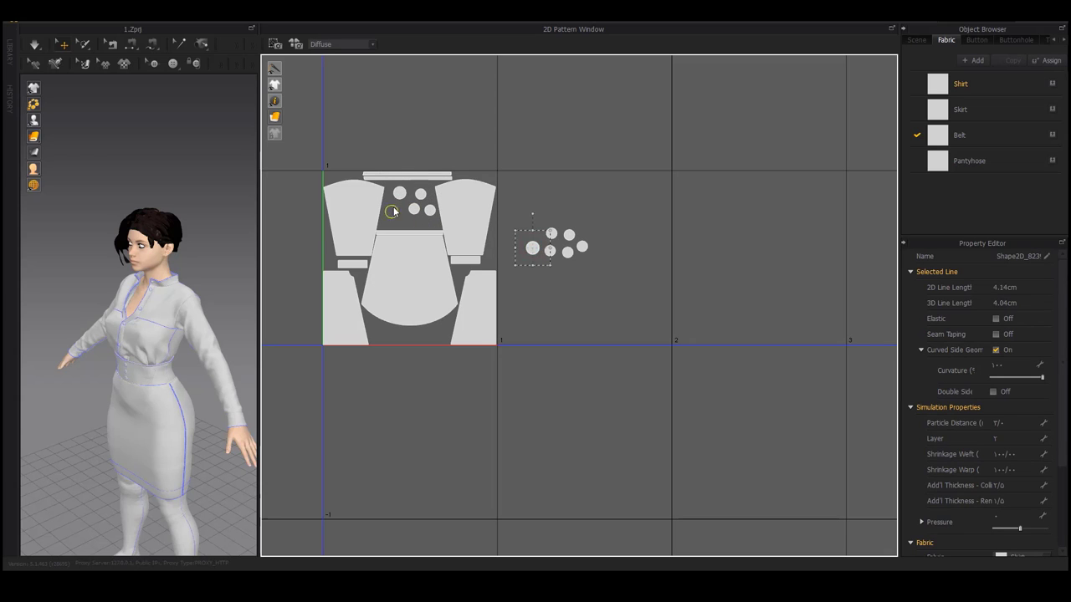
scroll(548, 203, "up", 3)
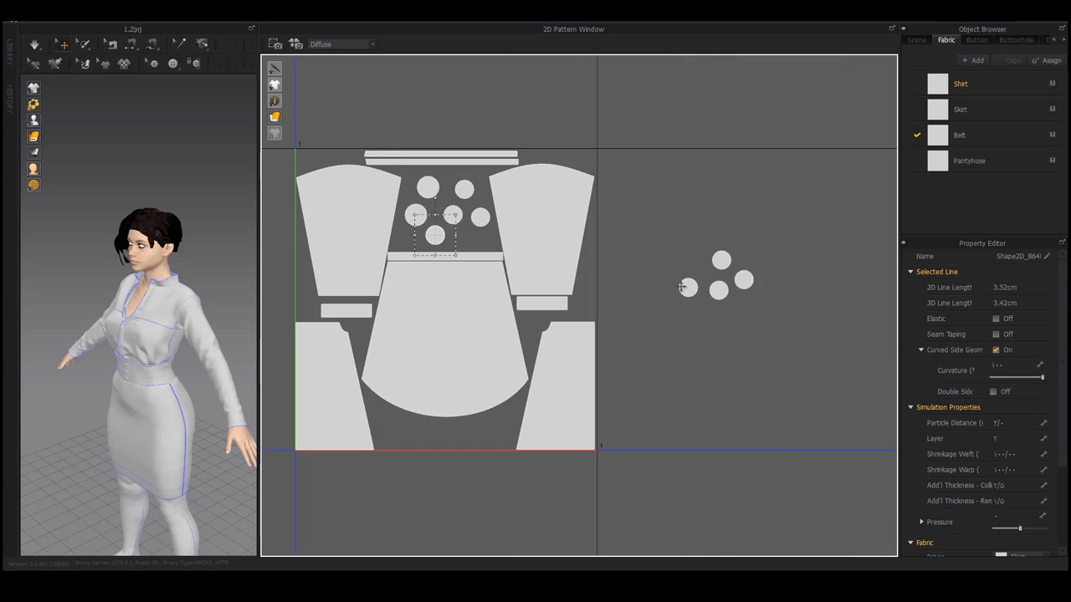
left_click_drag(680, 289, 486, 242)
key("ctrl+z")
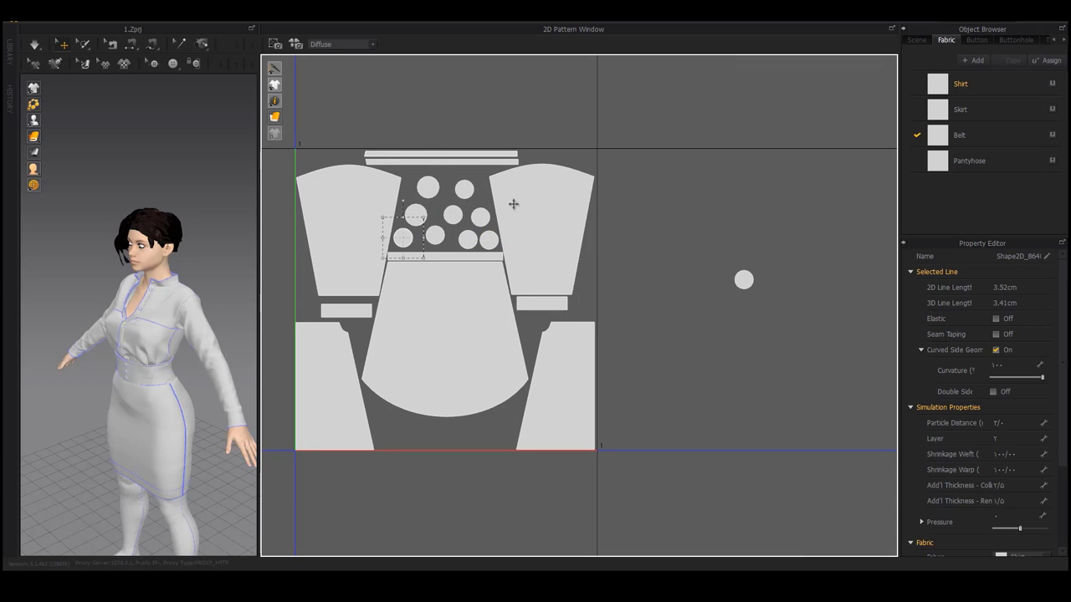
key("ctrl+z")
key("ctrl+z")
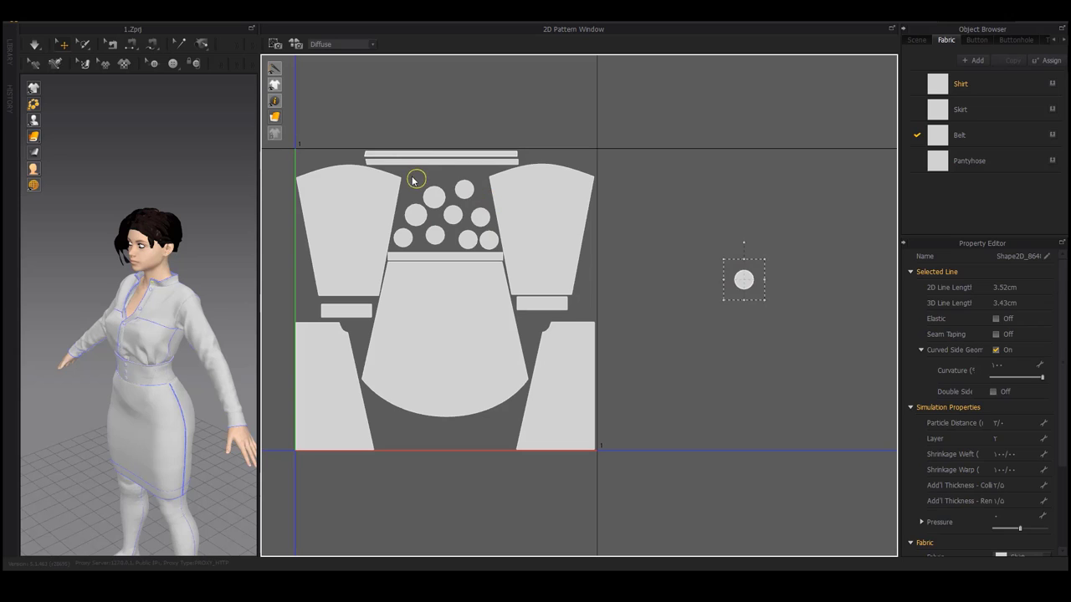
key("ctrl+z")
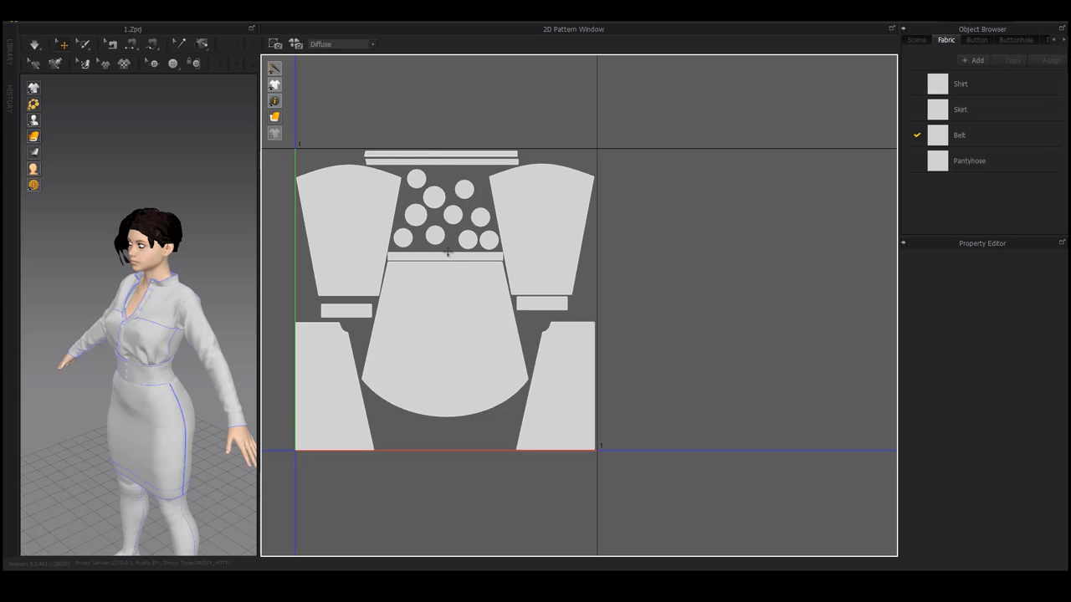
Move the collar piece to the gap below the back body piece's curved hem, between the two front pieces.
left_click_drag(448, 252, 447, 441)
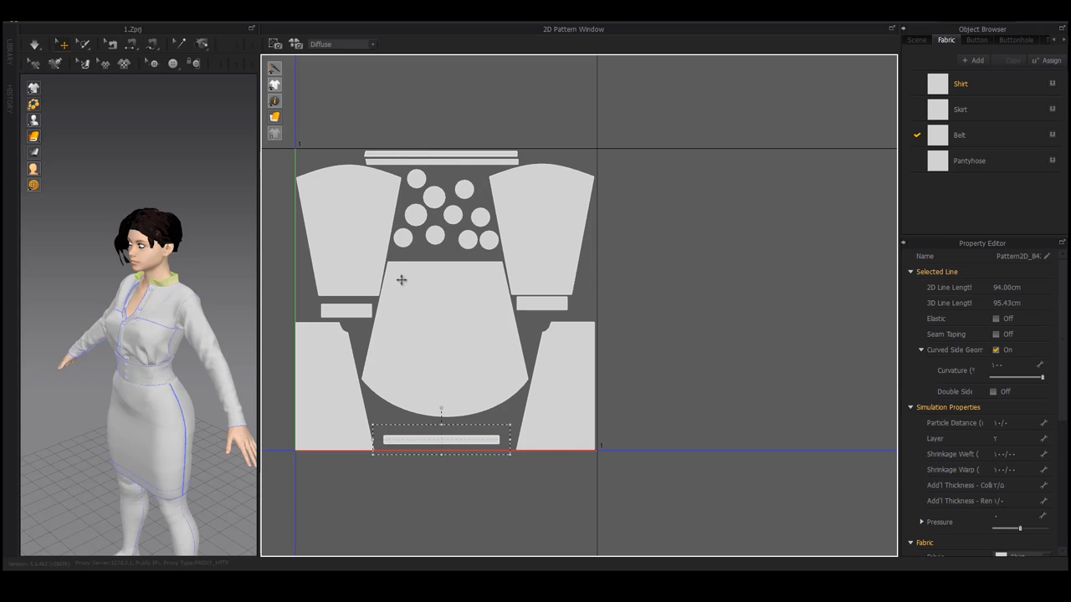
left_click(690, 321)
scroll(695, 316, "down", 10)
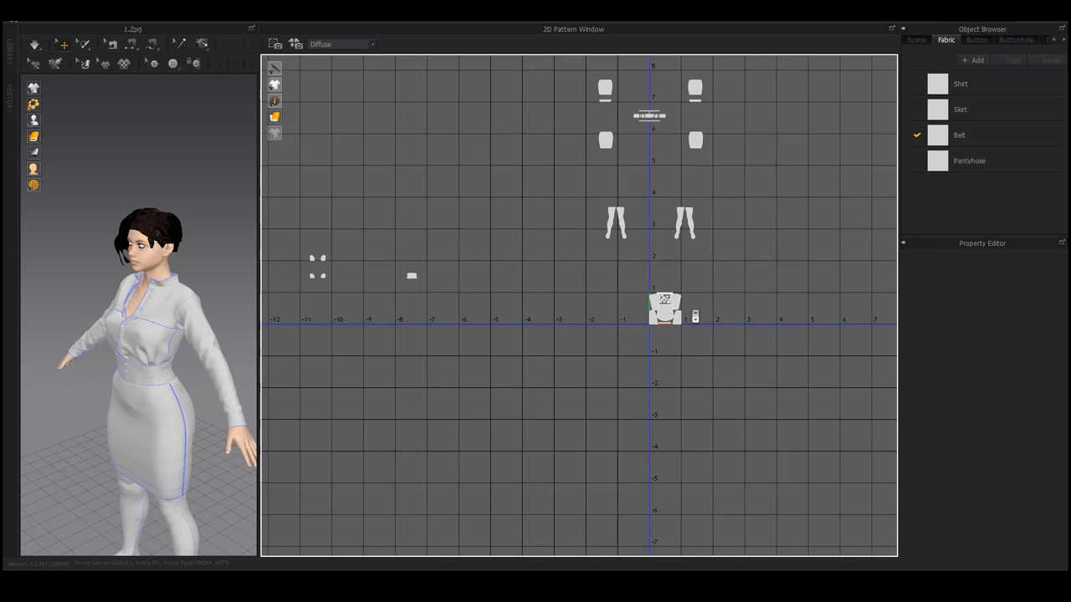
Move the four shirt front yoke pieces from the far side of the UV space to the area beside the 0–1 tile.
middle_click_drag(400, 262, 431, 260)
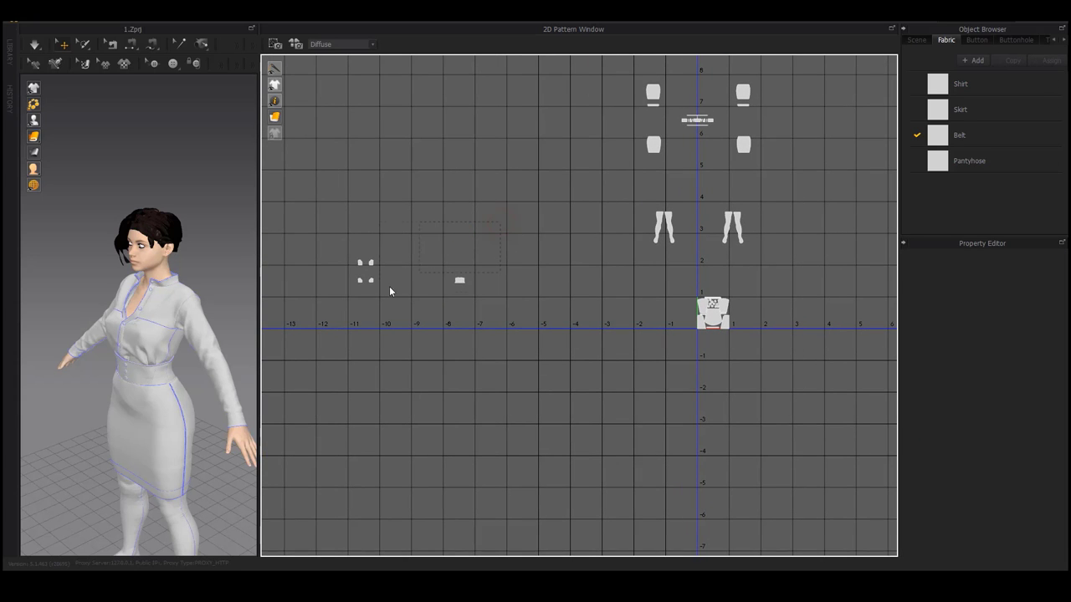
left_click_drag(389, 286, 802, 306)
right_click_drag(164, 295, 201, 289)
middle_click_drag(769, 305, 569, 322)
scroll(568, 322, "up", 5)
scroll(568, 322, "up", 5)
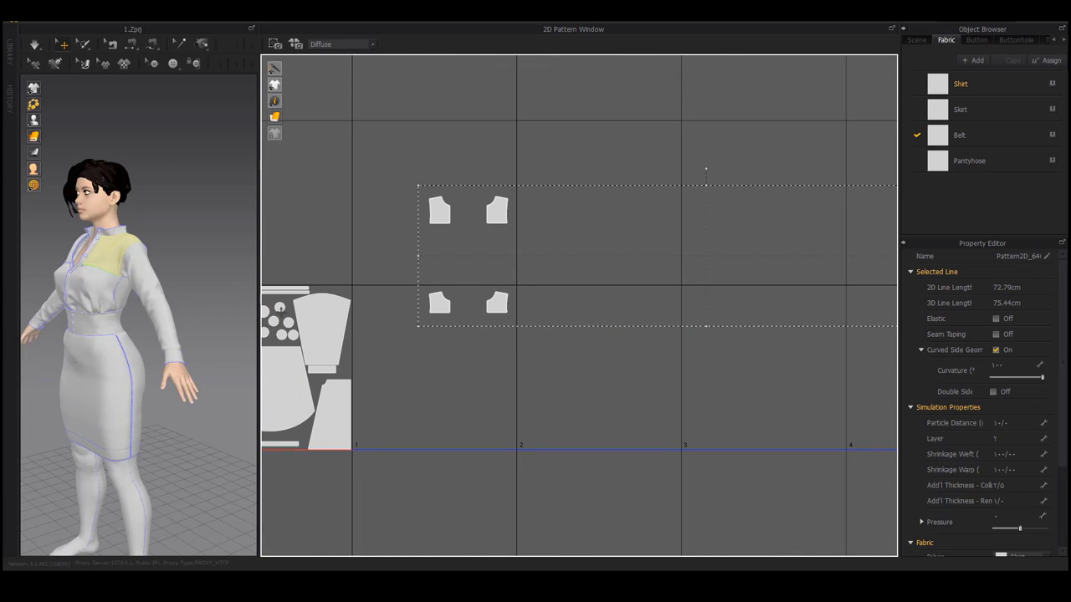
Pull the outer front yoke piece off the avatar in 3D to examine the layers beneath, and undo the move.
scroll(128, 333, "up", 8)
left_click(128, 326)
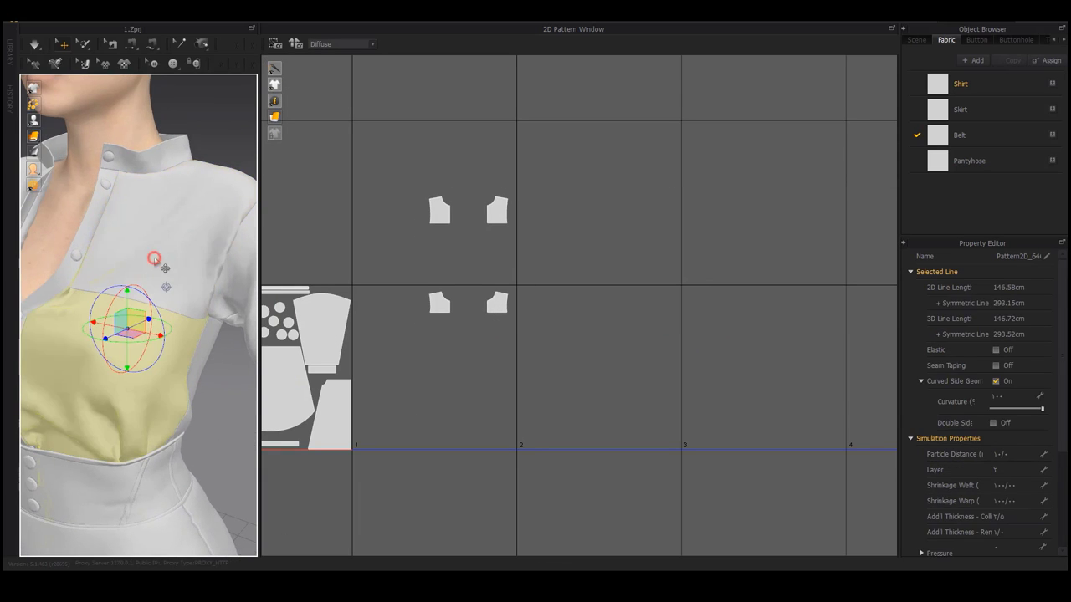
left_click(154, 255)
left_click(131, 305)
right_click_drag(106, 337, 120, 387)
left_click_drag(149, 320, 195, 351)
key("ctrl+z")
Pull the shirt's inner yoke layer away in 3D to identify which UV pieces it belongs to, and restore the garment.
left_click(109, 299)
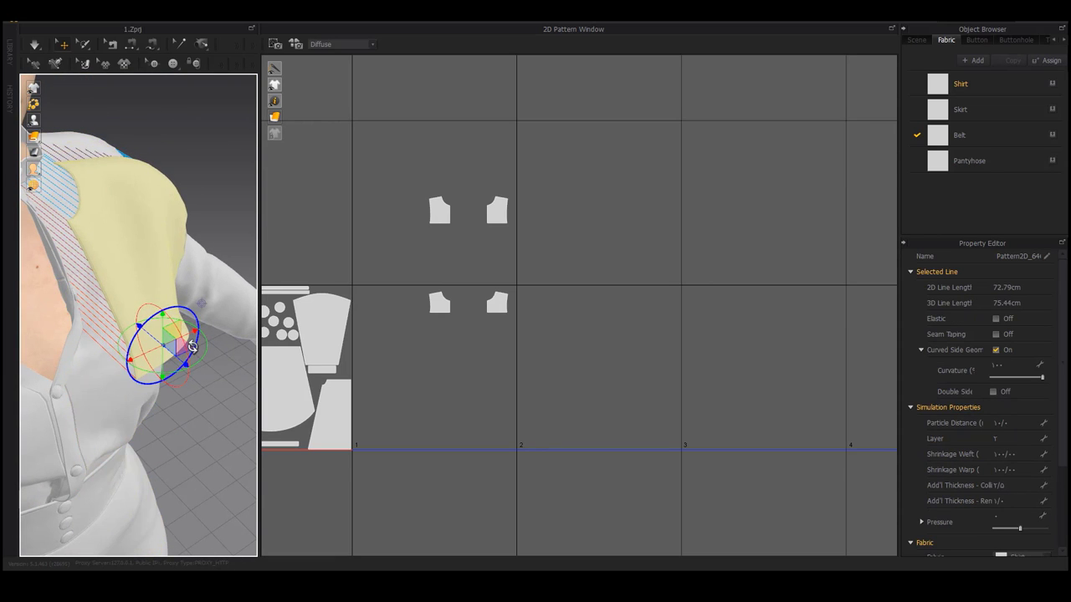
right_click_drag(170, 227, 148, 252)
key("ctrl+z")
left_click(141, 259)
left_click_drag(139, 253, 211, 245)
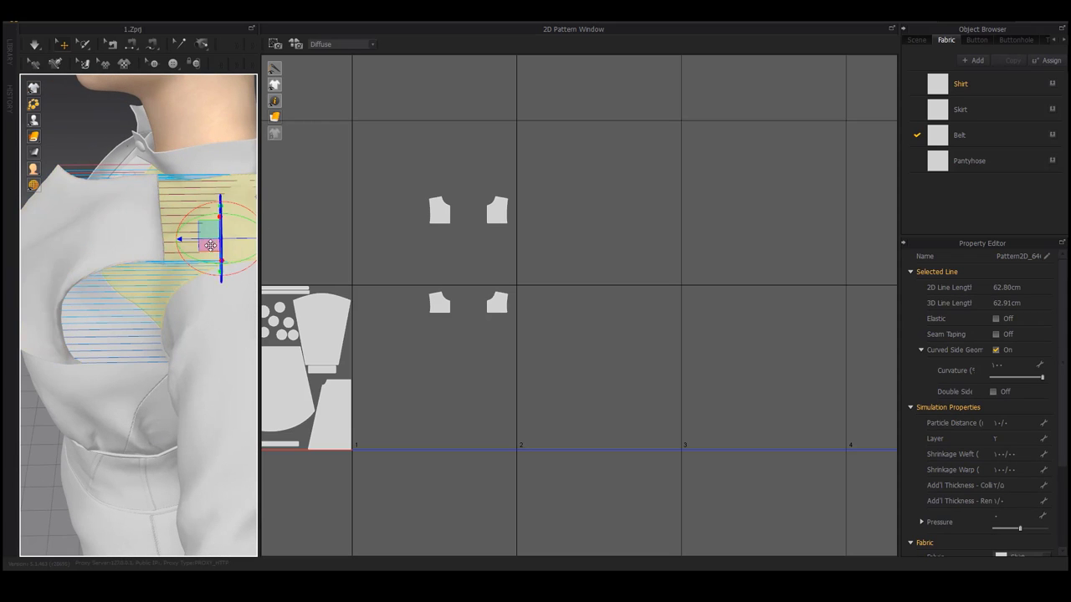
key("space")
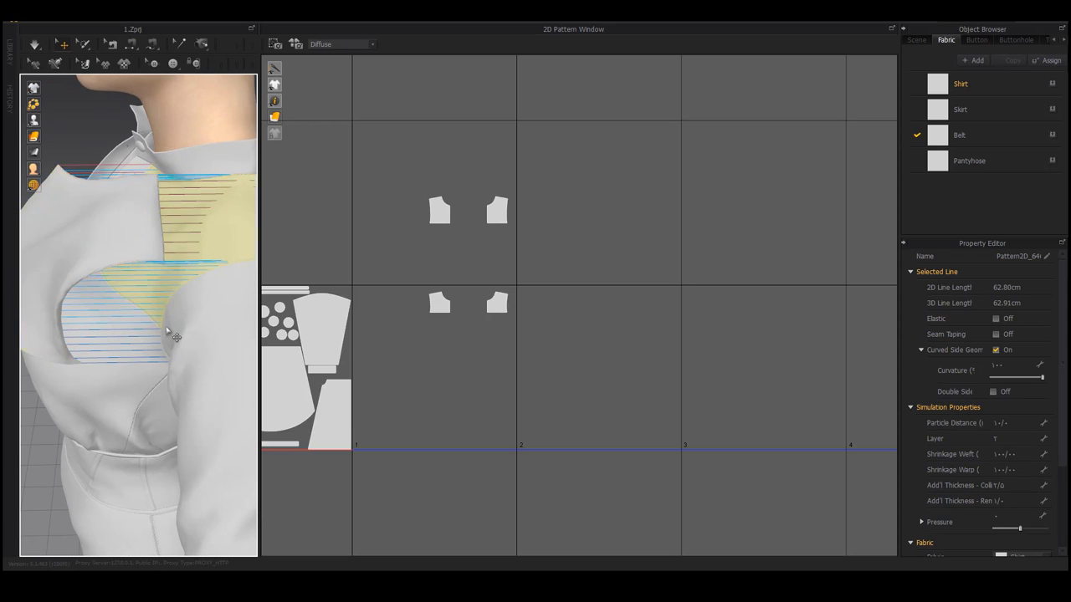
left_click(81, 136)
Move the four yoke pieces so the upper pair starts in the upper-left corner of the 1–2 tile.
middle_click_drag(476, 281, 602, 280)
left_click_drag(676, 166, 535, 354)
left_click_drag(573, 209, 497, 301)
left_click(497, 305)
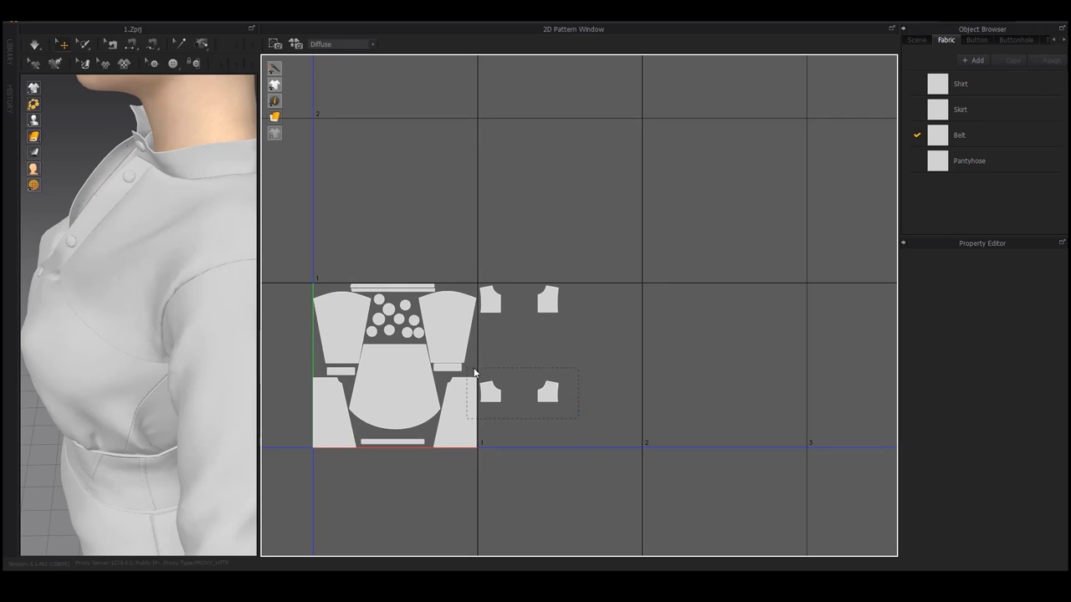
Move the lower yoke pair up beneath the upper pair and scale all four pieces up until they span the tile's width.
left_click_drag(471, 370, 575, 412)
key("ctrl+c")
key("ctrl+v")
left_click_drag(513, 374, 490, 330)
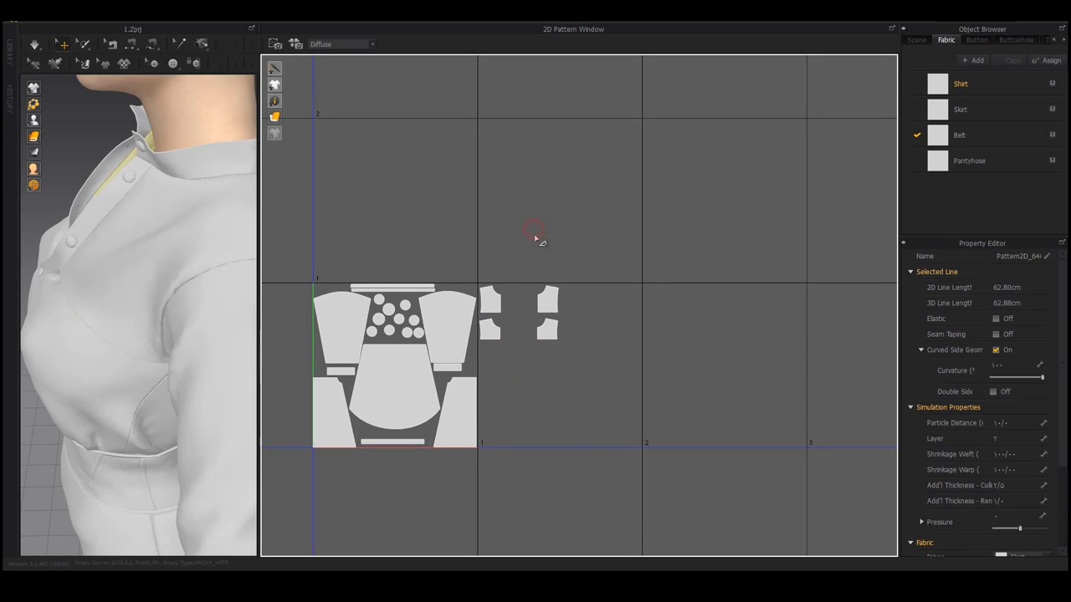
left_click_drag(593, 245, 474, 357)
left_click_drag(583, 366, 653, 456)
left_click(736, 351)
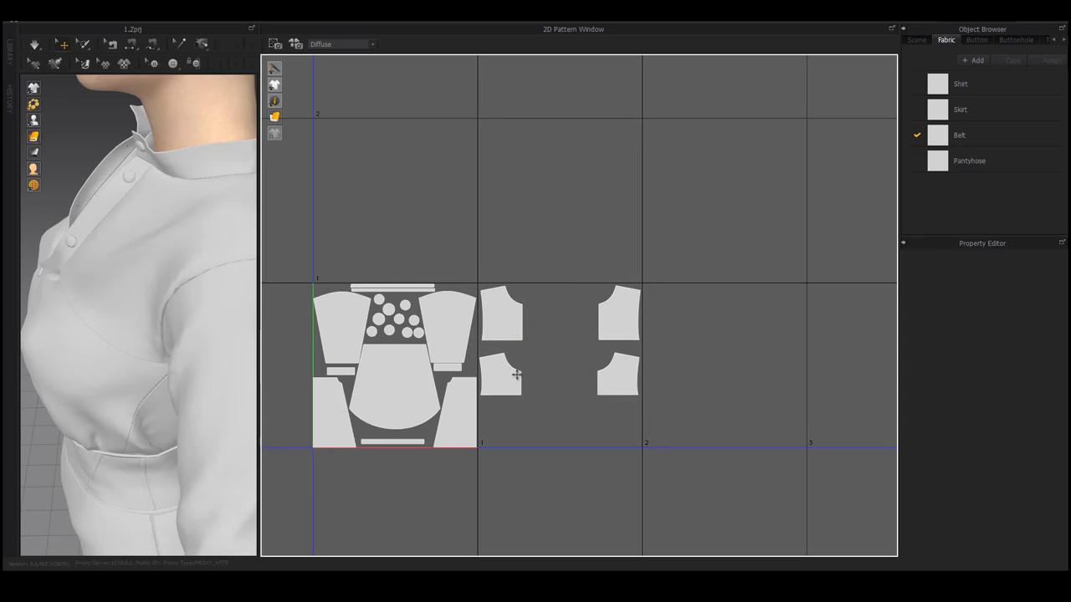
left_click(483, 373)
left_click(639, 369, "shift")
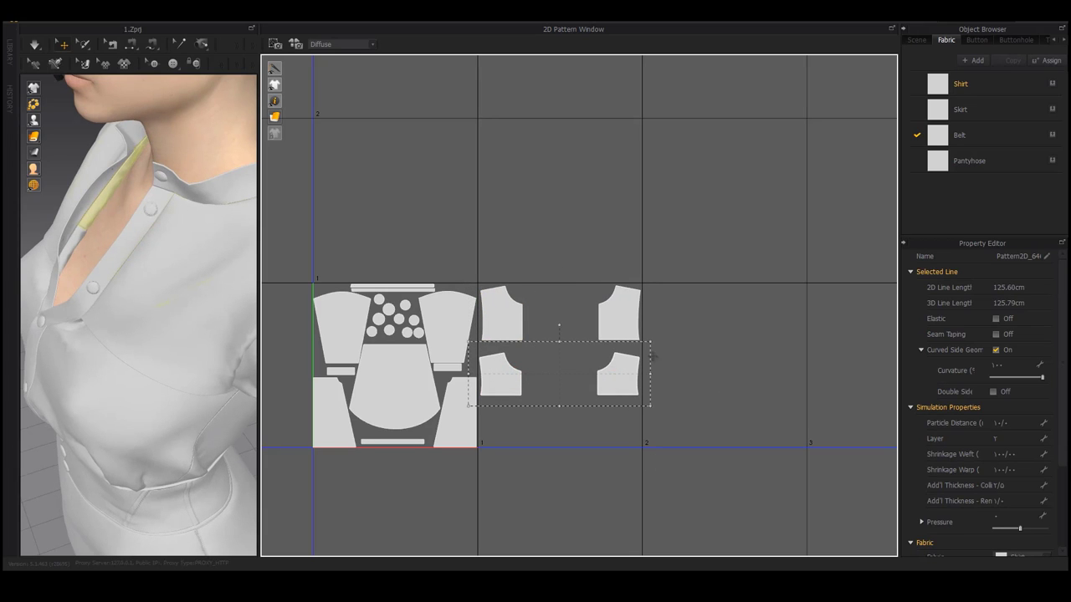
left_click_drag(553, 356, 539, 360)
left_click_drag(529, 386, 532, 432)
left_click(512, 321)
left_click_drag(615, 323, 582, 324)
key("ctrl+y")
key("ctrl+y")
key("ctrl+y")
key("ctrl+y")
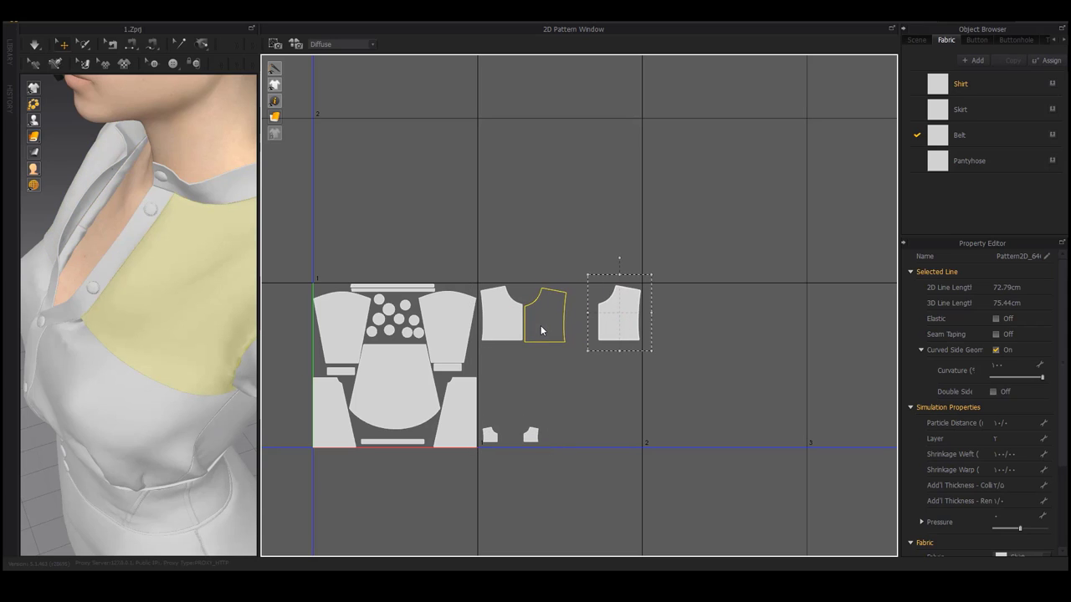
key("ctrl+z")
key("ctrl+z")
key("ctrl+z")
key("ctrl+z")
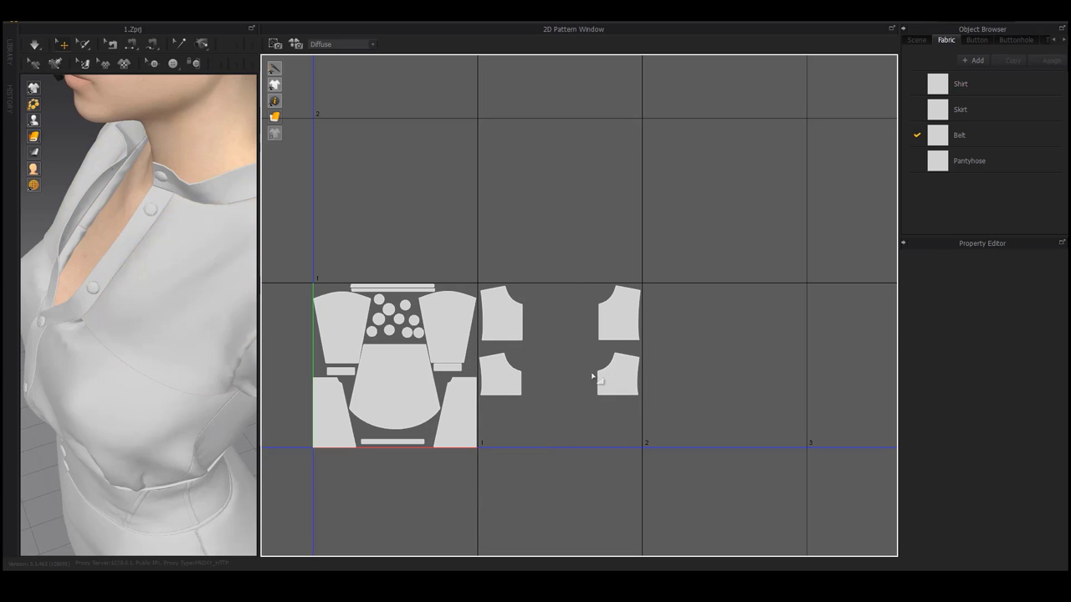
Bring the shirt's back yoke piece below the front yoke pieces in the 1–2 tile and scale it up.
scroll(593, 376, "down", 5)
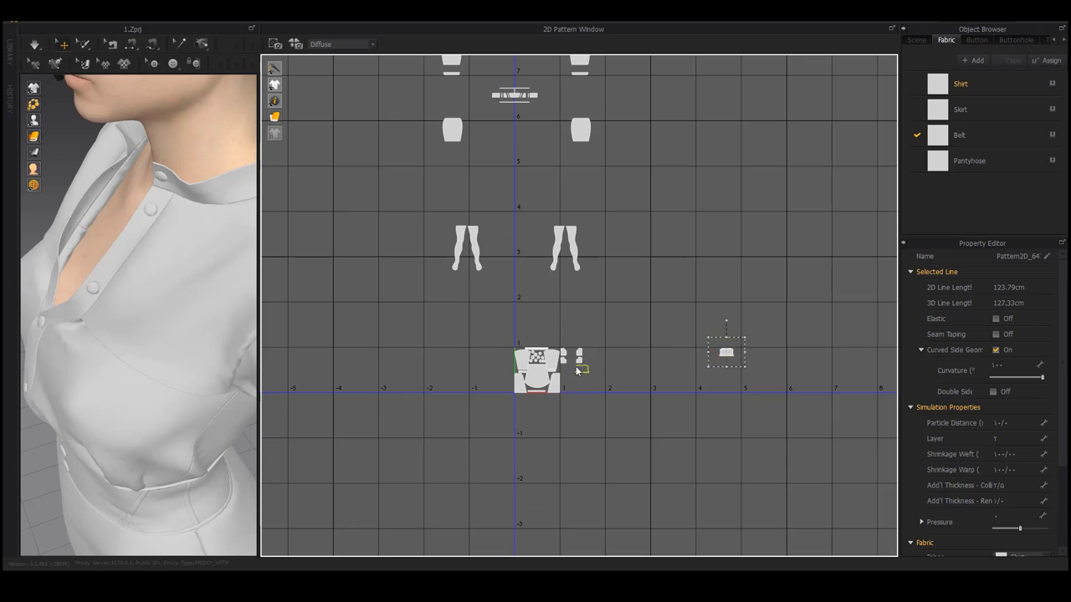
scroll(565, 361, "up", 5)
left_click_drag(668, 427, 778, 552)
Scale down the inner pair of front yoke pieces and park them above the 1–2 tile.
left_click(726, 396)
left_click(555, 402, "shift")
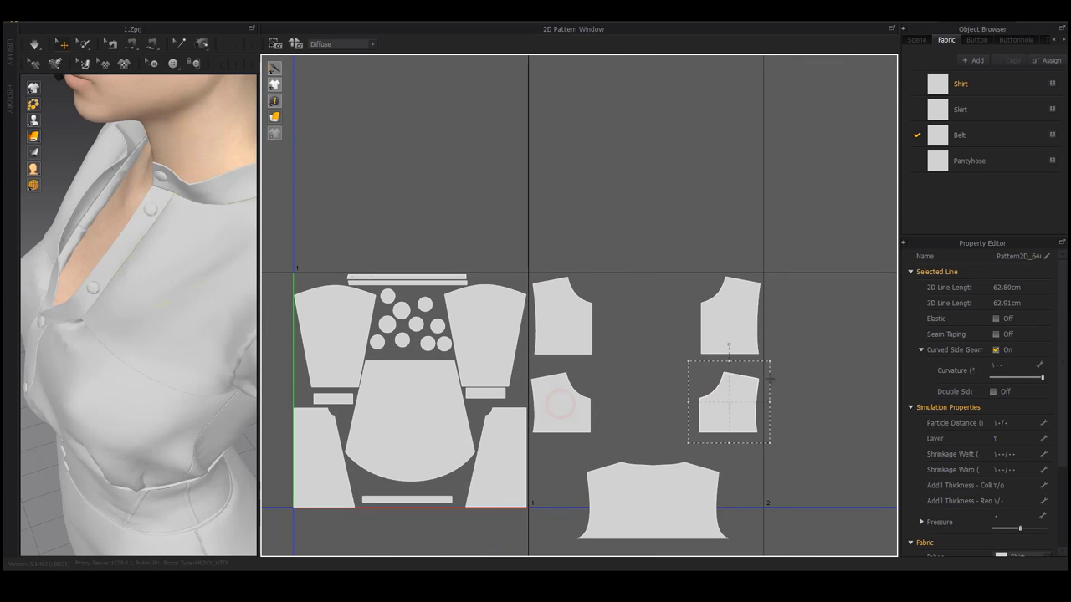
left_click_drag(616, 417, 664, 233)
Place the two outer front yoke pieces edge to edge at the neckline and seat the back yoke on the tile's bottom edge.
left_click_drag(735, 324, 628, 324)
scroll(617, 318, "up", 5)
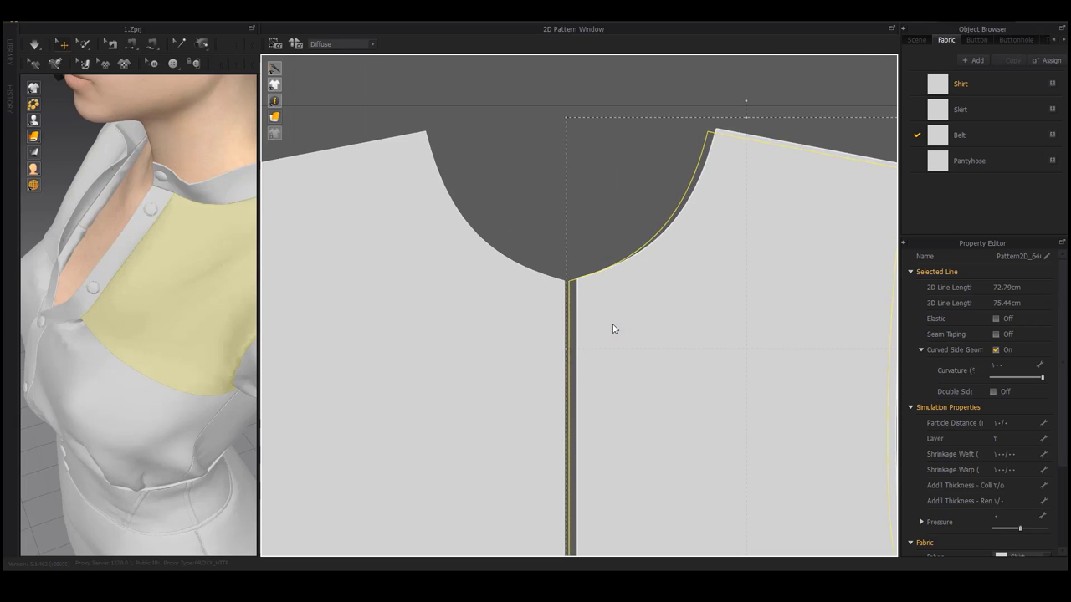
scroll(618, 328, "down", 6)
left_click_drag(644, 418, 607, 376)
scroll(597, 387, "up", 4)
scroll(609, 386, "down", 7)
middle_click_drag(617, 394, 589, 456)
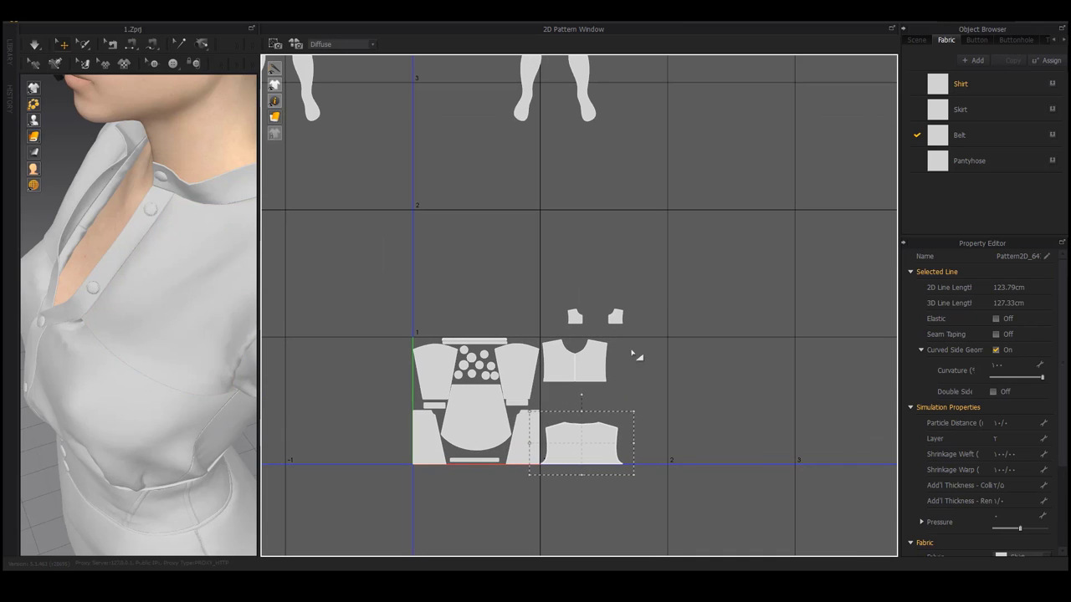
Move both pairs of pantyhose leg pieces down so they sit level with the tile row, beside the yoke pieces.
left_click_drag(646, 292, 559, 333)
scroll(578, 319, "down", 3)
scroll(660, 249, "down", 3)
scroll(686, 447, "up", 3)
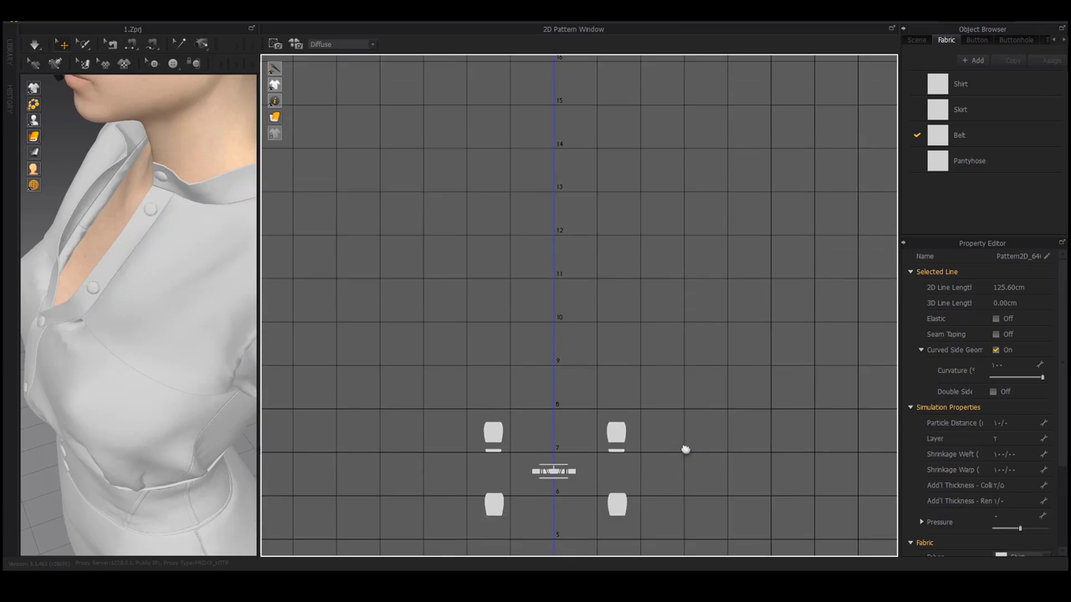
scroll(695, 234, "down", 3)
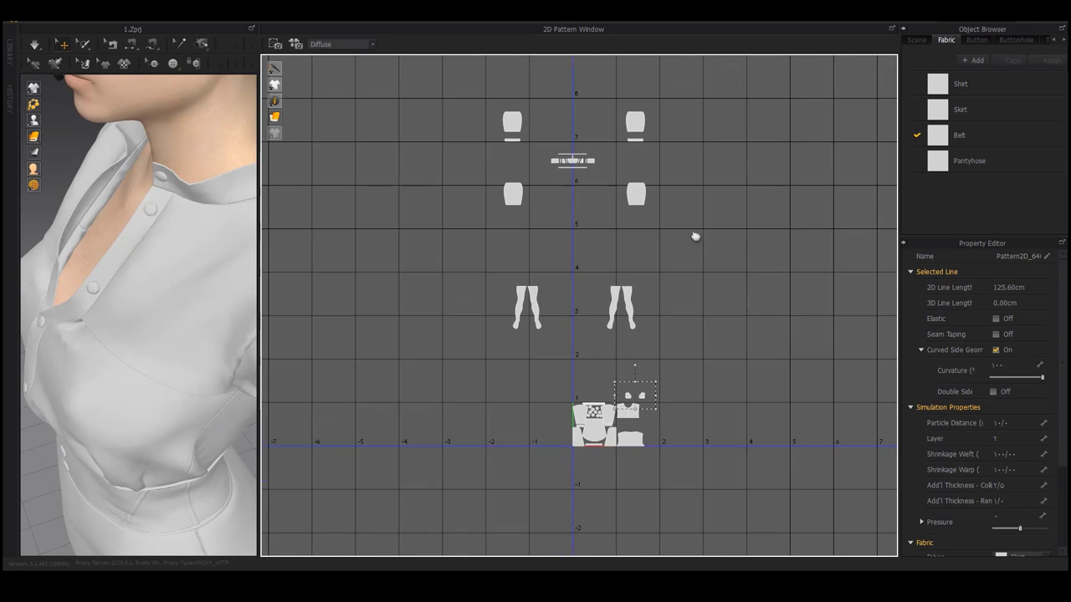
left_click(627, 298)
scroll(172, 278, "down", 6)
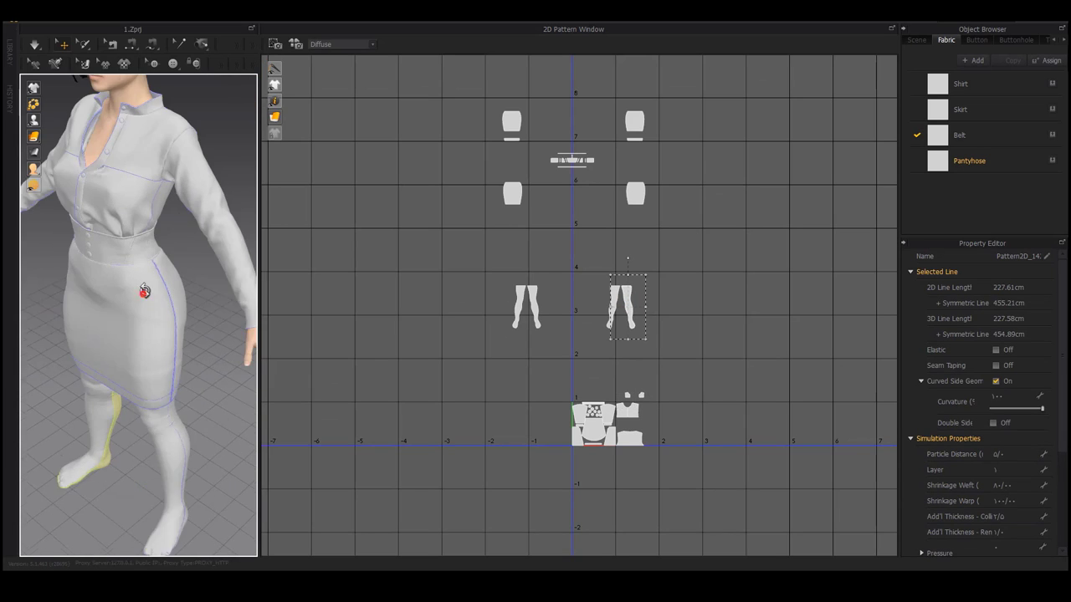
right_click_drag(144, 292, 180, 272)
middle_click_drag(581, 313, 588, 276)
mouse_move(691, 215)
left_mouse_down()
mouse_move(492, 285)
mouse_move(688, 363)
left_mouse_up()
scroll(688, 363, "up", 5)
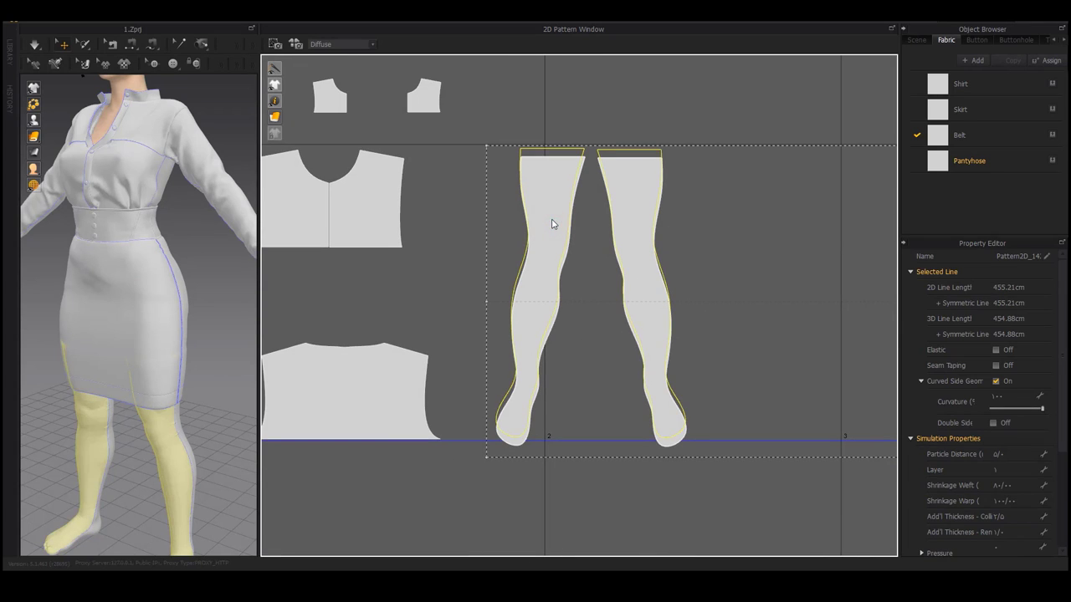
left_click_drag(552, 223, 553, 215)
Stack the second pair of pantyhose legs on top of the first pair so their outlines coincide.
left_click(657, 226)
scroll(676, 237, "down", 3)
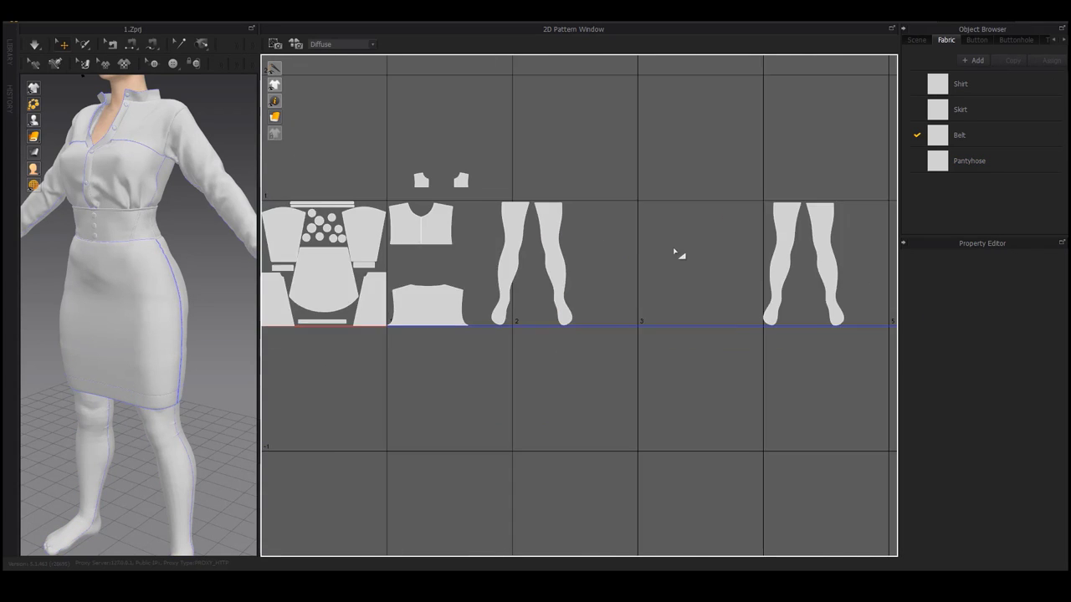
left_click_drag(733, 210, 461, 211)
scroll(452, 201, "up", 12)
left_click_drag(630, 183, 437, 345)
scroll(436, 349, "down", 5)
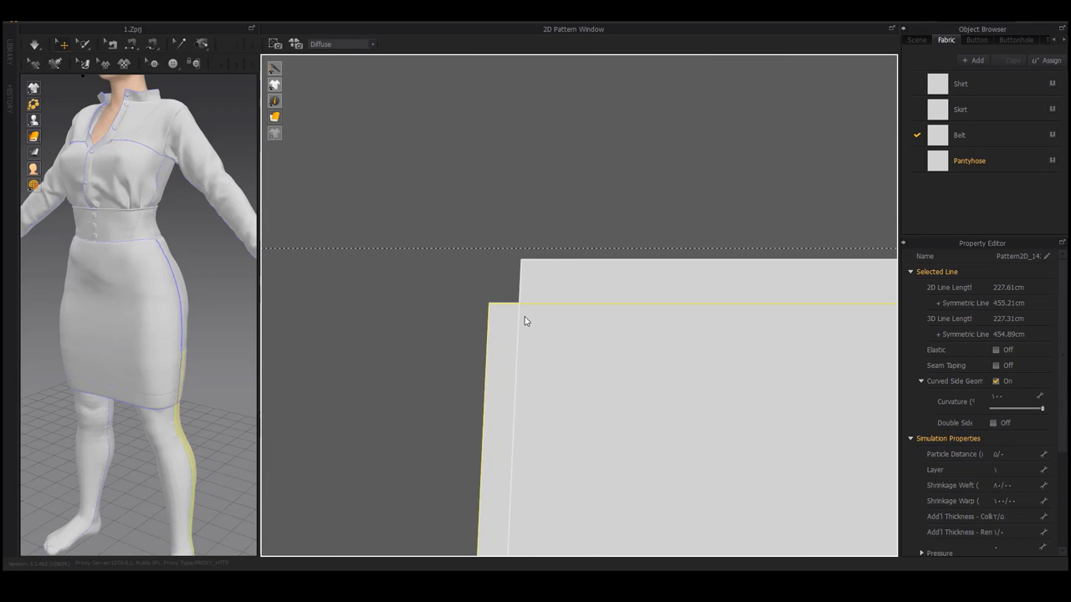
scroll(525, 321, "down", 8)
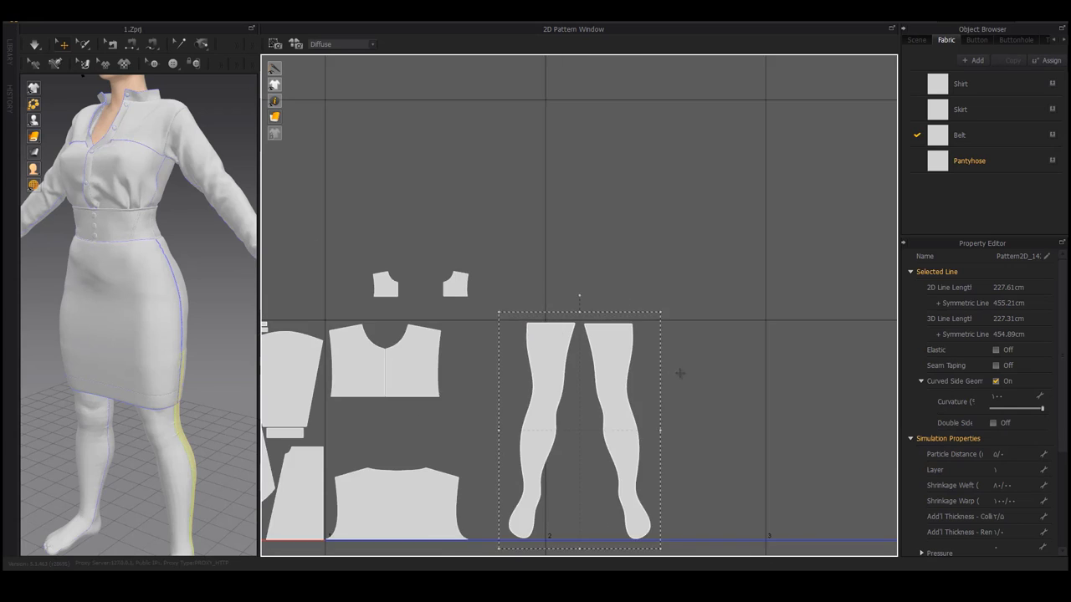
Rotate the two stacked pantyhose legs individually so their splayed lower legs stand more upright.
left_click_drag(729, 171, 696, 204)
left_click_drag(596, 465, 595, 462)
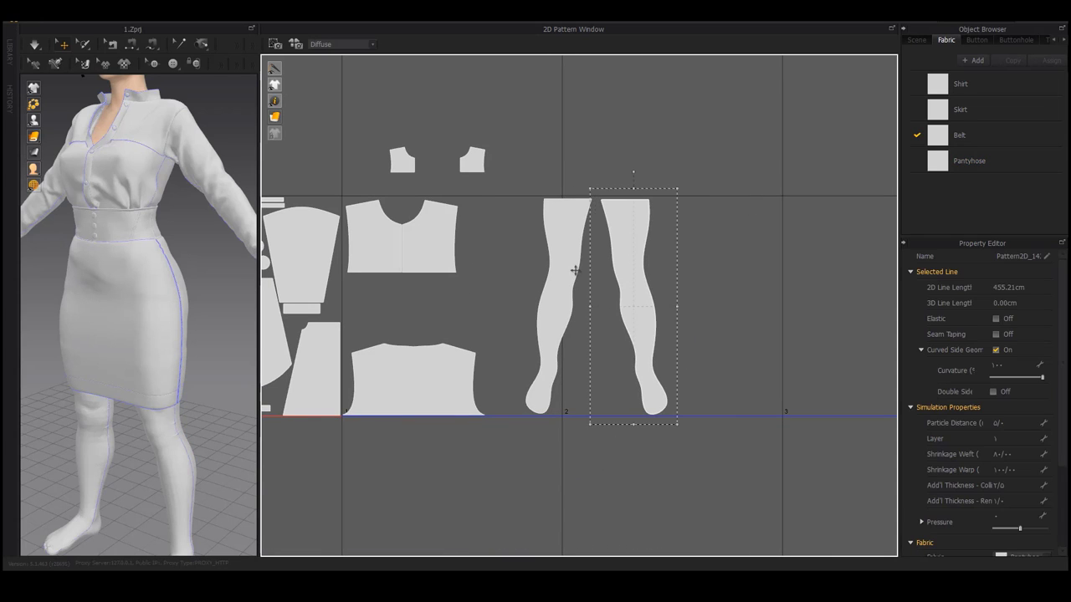
left_click_drag(647, 178, 656, 182)
left_click_drag(509, 182, 610, 443)
mouse_move(559, 171)
left_mouse_down()
mouse_move(538, 167)
mouse_move(573, 170)
left_mouse_up()
Move both stacked pantyhose legs together to the right edge of the 1–2 tile, beside the yoke pieces.
left_click_drag(686, 159, 513, 486)
left_click_drag(583, 268, 501, 272)
middle_click_drag(541, 265, 562, 280)
left_click(656, 258)
left_click(611, 192)
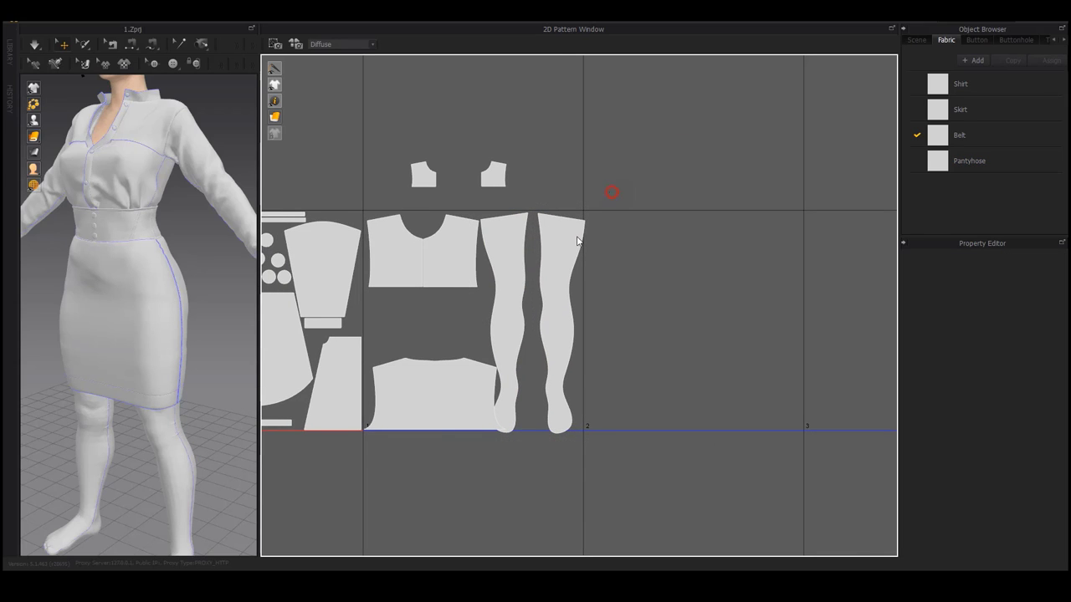
Nudge the right pantyhose leg inside the tile's edge and bring the left leg against it at the thigh tops.
left_click_drag(535, 453, 533, 462)
scroll(550, 220, "up", 5)
left_click_drag(593, 247, 583, 244)
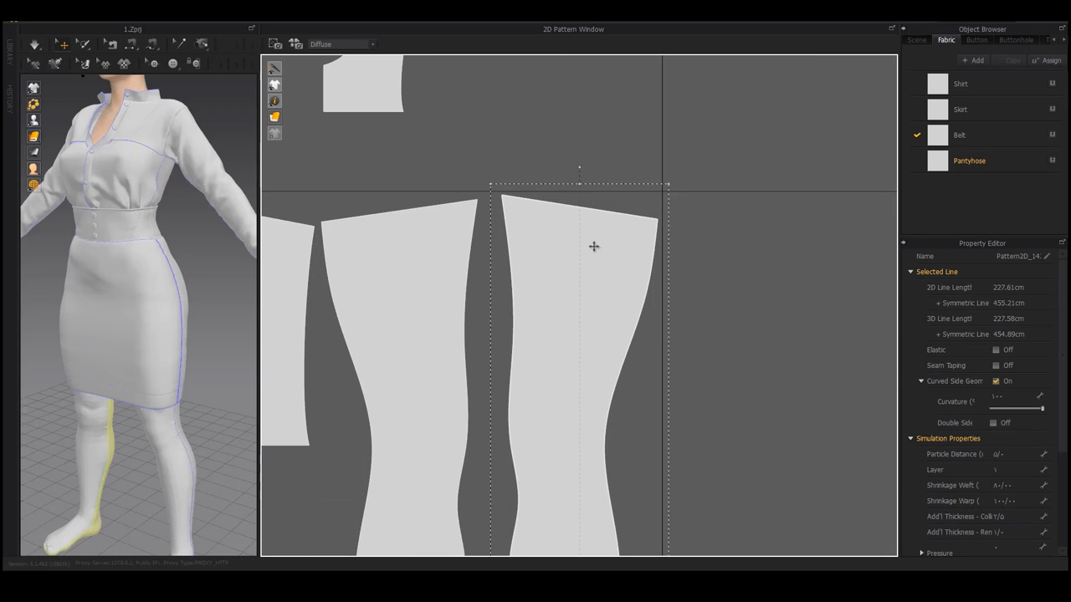
scroll(594, 246, "down", 4)
middle_click_drag(691, 365, 727, 255)
middle_click_drag(543, 177, 552, 271)
left_click_drag(507, 196, 558, 179)
scroll(628, 237, "up", 4)
scroll(554, 194, "up", 4)
scroll(562, 186, "down", 5)
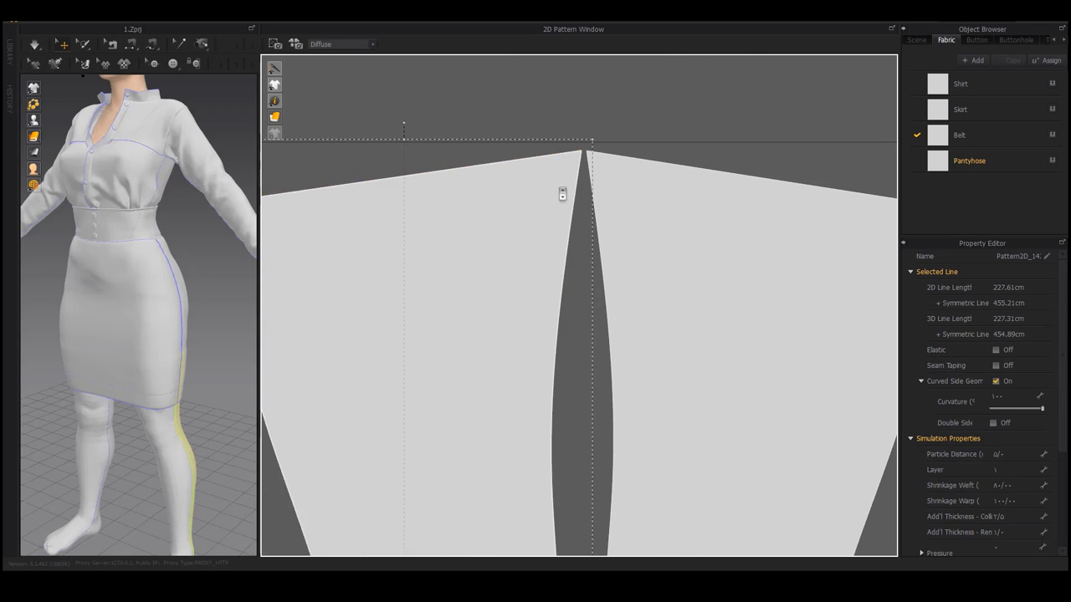
Select all the pantyhose legs and scale them slightly to fit inside the tile, clear of the back yoke's corner.
left_click_drag(651, 69, 574, 176)
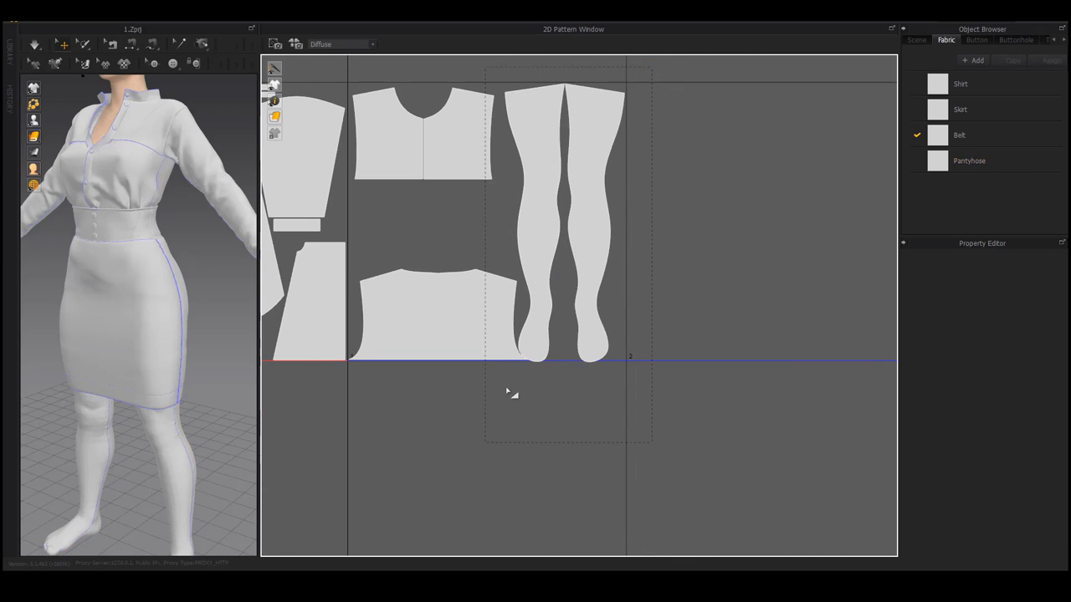
scroll(515, 369, "up", 5)
left_click(465, 356)
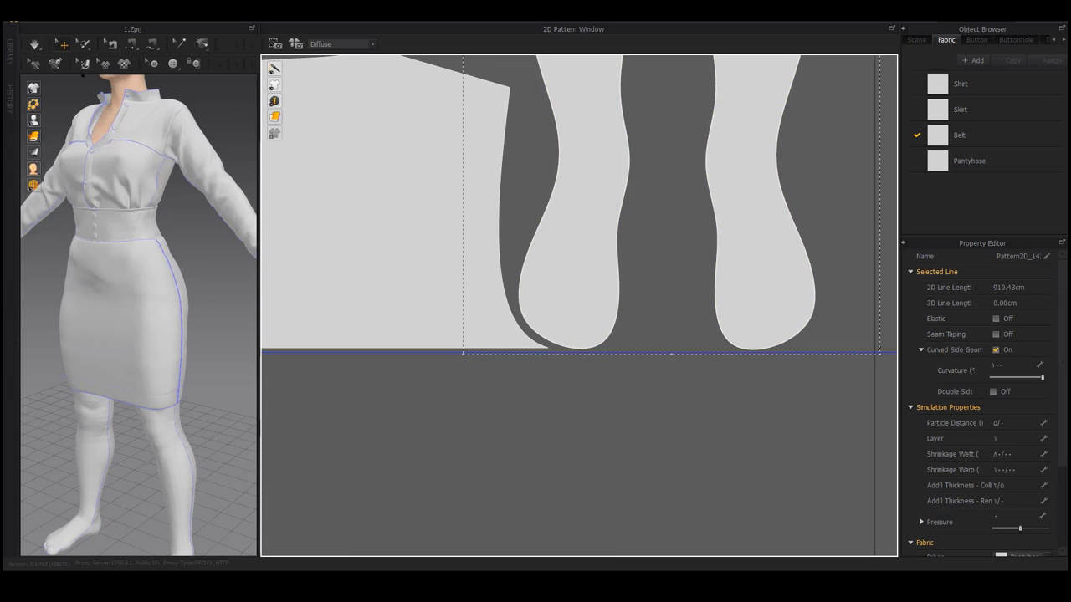
Move the two small inner yoke pieces into the gap between the outer front yokes and the back yoke.
scroll(632, 287, "down", 8)
scroll(623, 256, "up", 6)
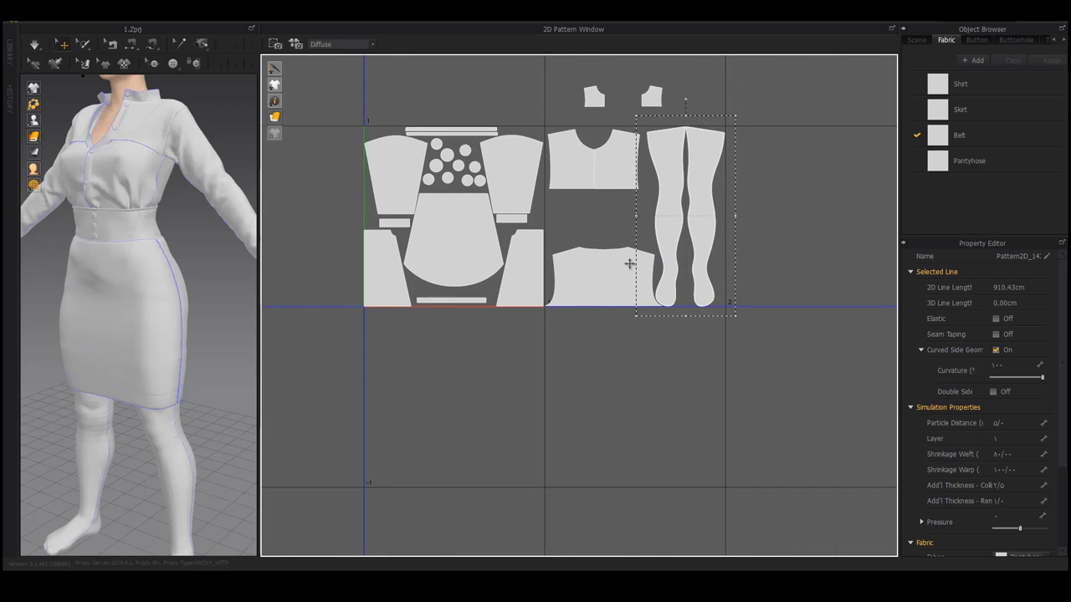
scroll(602, 205, "down", 3)
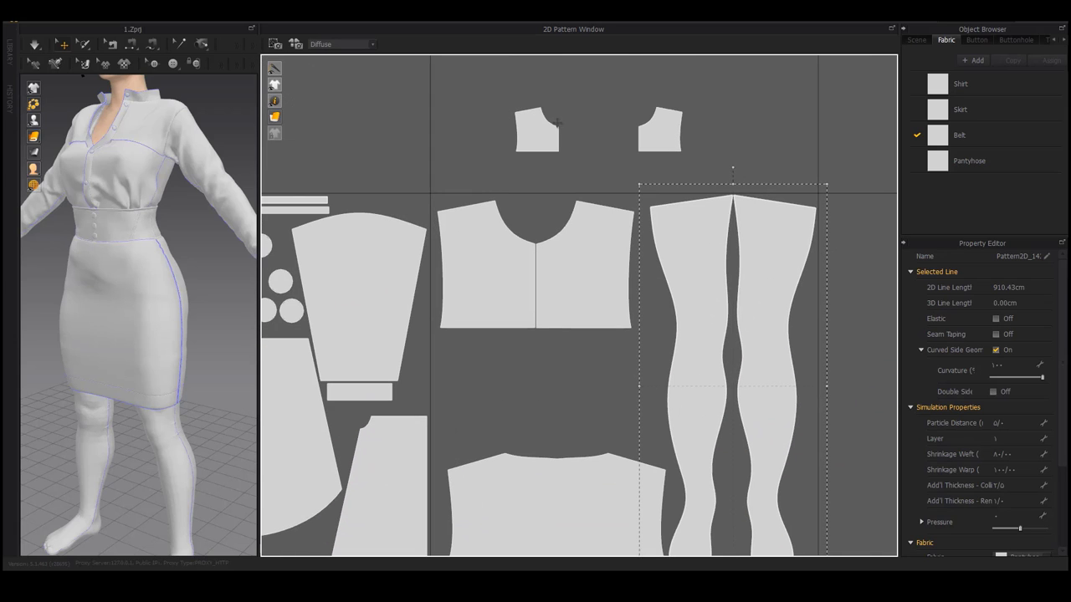
left_click(663, 136)
left_click_drag(596, 359, 597, 358)
left_click(563, 358)
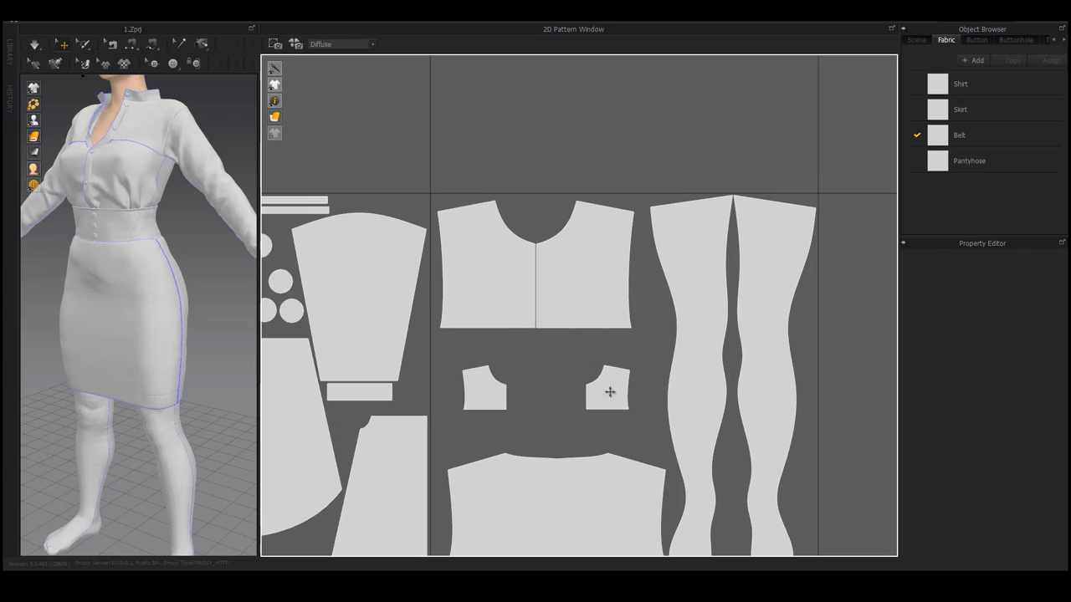
Join the two small inner yoke pieces along their centre edges in the middle of the gap.
left_click_drag(610, 394, 649, 348)
left_click_drag(492, 392, 581, 387)
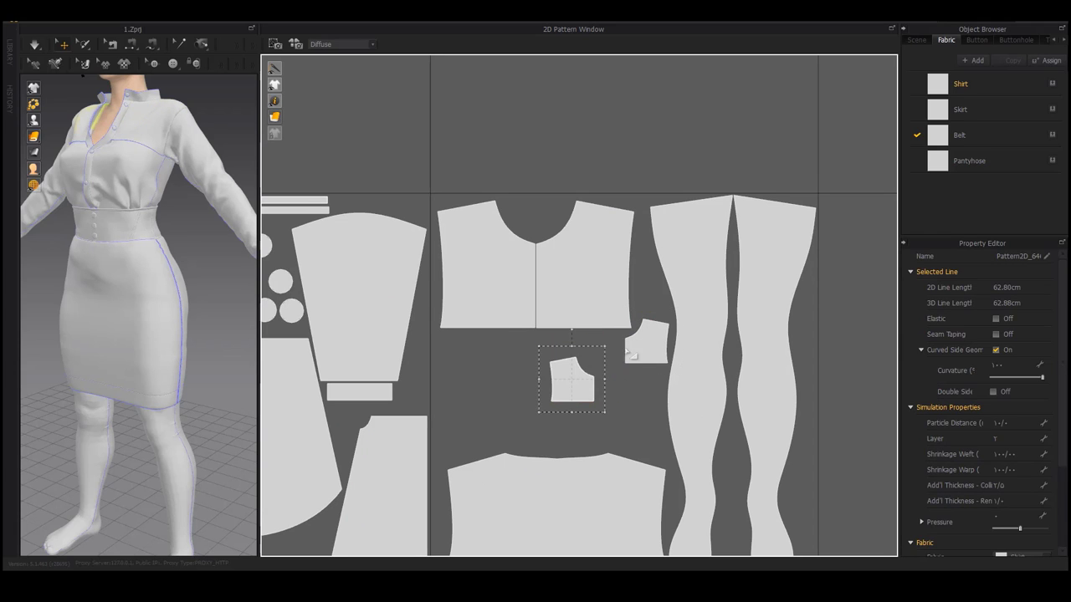
left_click_drag(627, 349, 598, 390)
scroll(548, 356, "down", 11)
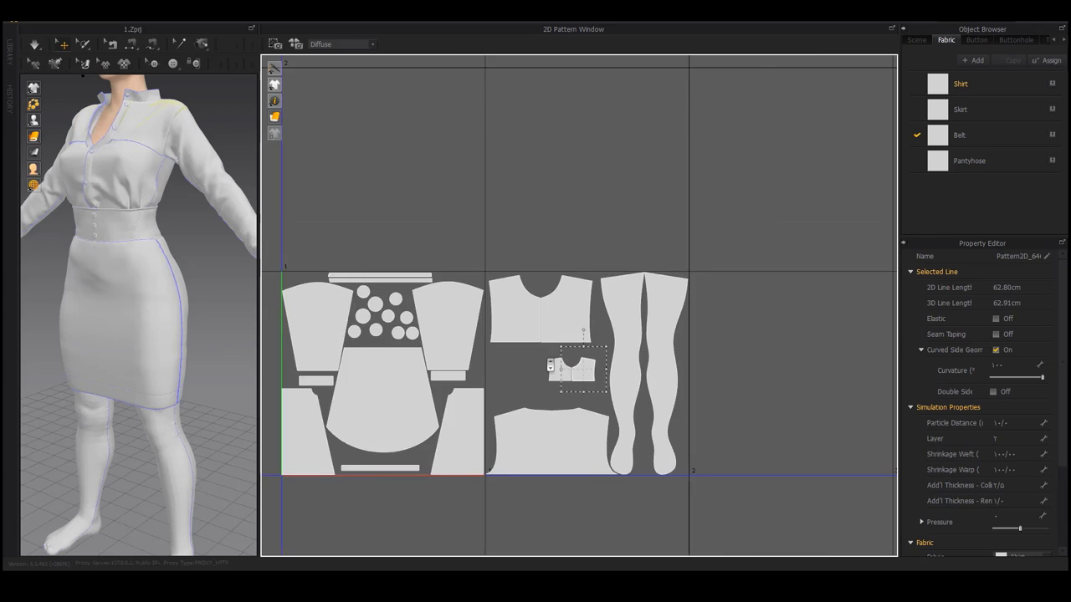
Select all the skirt and belt pieces and move them down beside the two packed UV tiles.
middle_click_drag(520, 134, 576, 288)
scroll(577, 288, "up", 1)
scroll(576, 288, "up", 5)
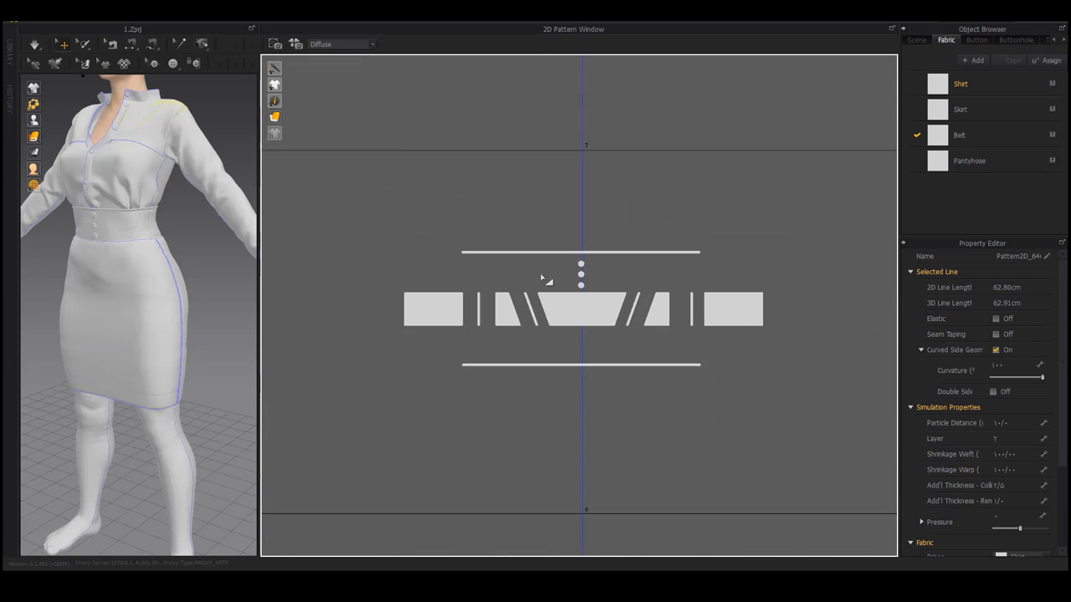
scroll(545, 280, "down", 5)
scroll(631, 284, "up", 3)
scroll(695, 329, "up", 1)
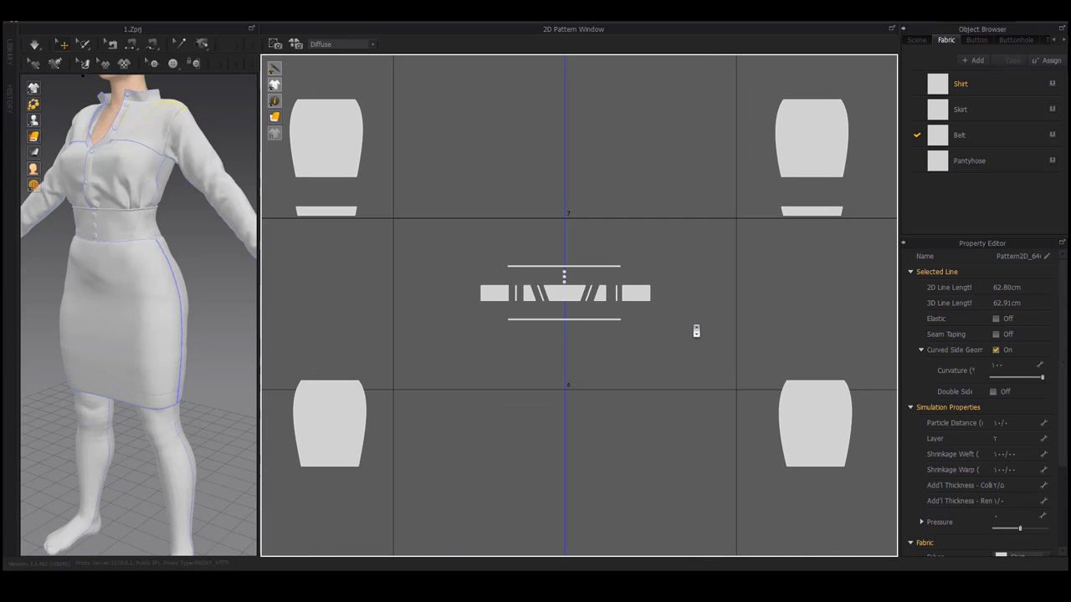
scroll(550, 267, "down", 9)
middle_click_drag(634, 390, 524, 238)
middle_click_drag(471, 358, 508, 336)
scroll(508, 337, "up", 5)
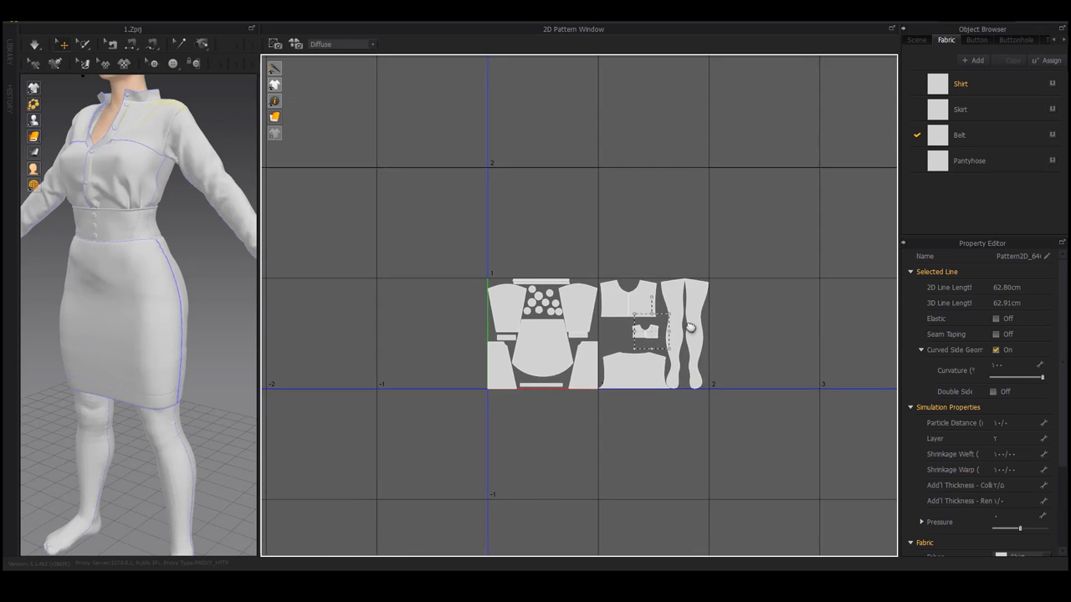
scroll(557, 263, "down", 3)
middle_click_drag(573, 161, 667, 425)
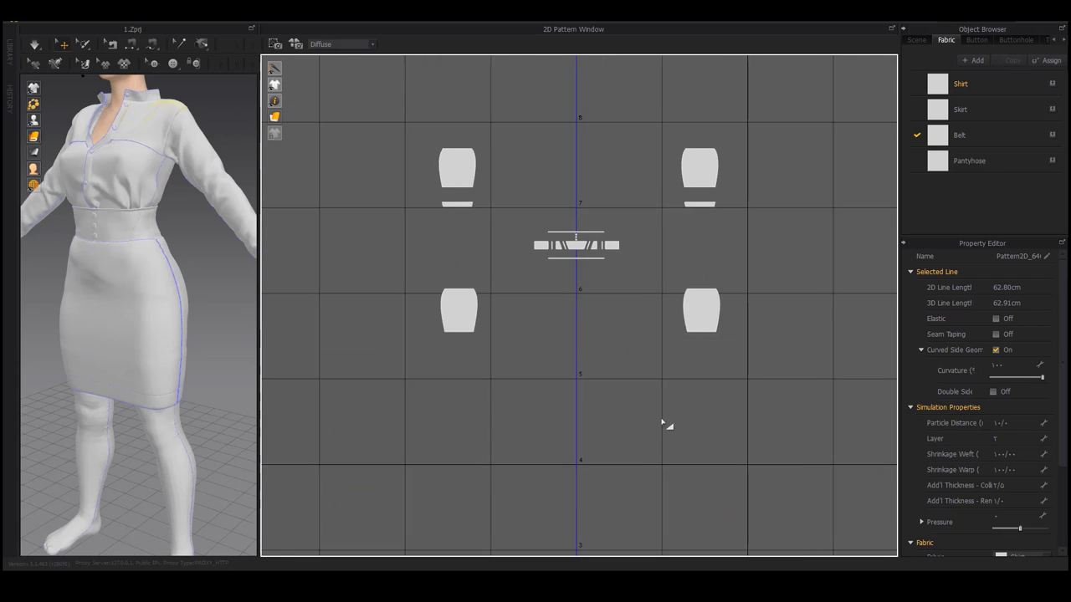
scroll(667, 425, "down", 1)
left_click_drag(732, 405, 335, 136)
scroll(502, 227, "down", 5)
middle_click_drag(558, 281, 479, 224)
left_click_drag(480, 167, 608, 353)
left_click(571, 276)
Select each of the four large skirt panels in turn and check where it sits on the 3D garment.
left_click(522, 351)
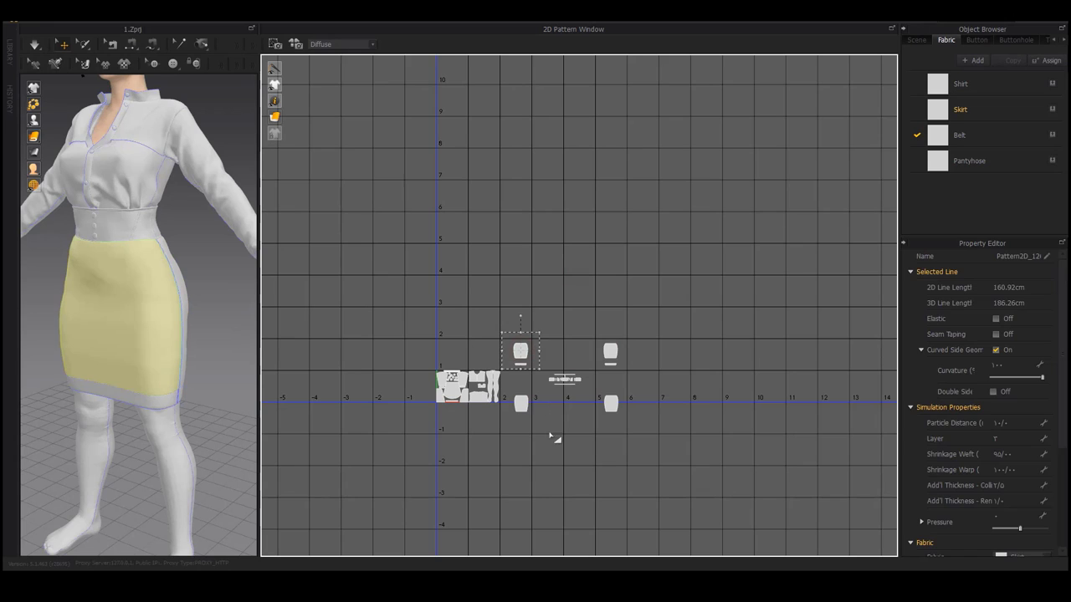
left_click(523, 406)
right_click_drag(120, 312, 365, 316)
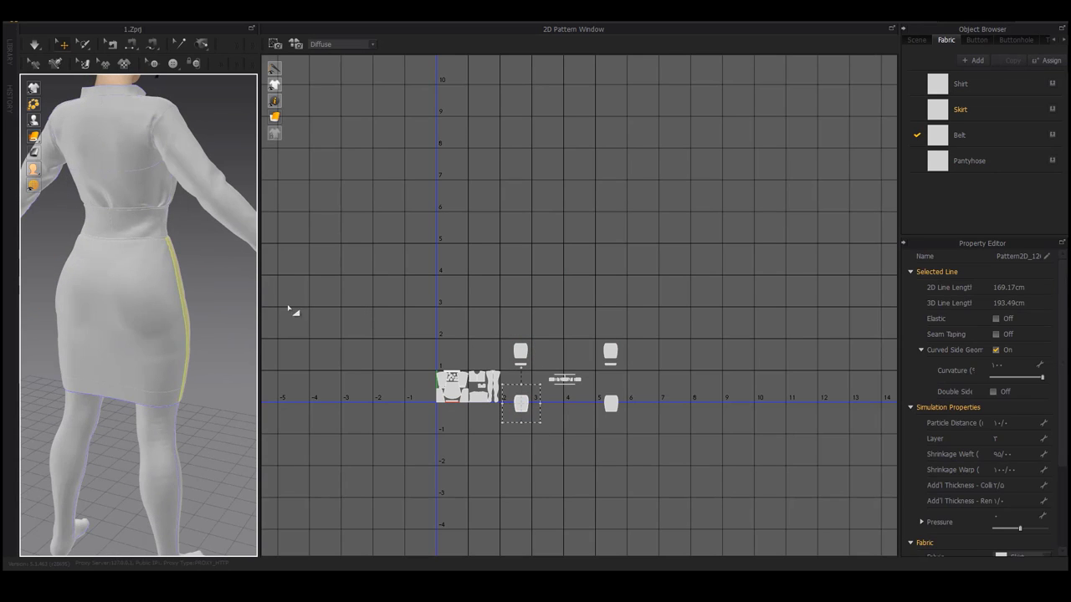
left_click(610, 350)
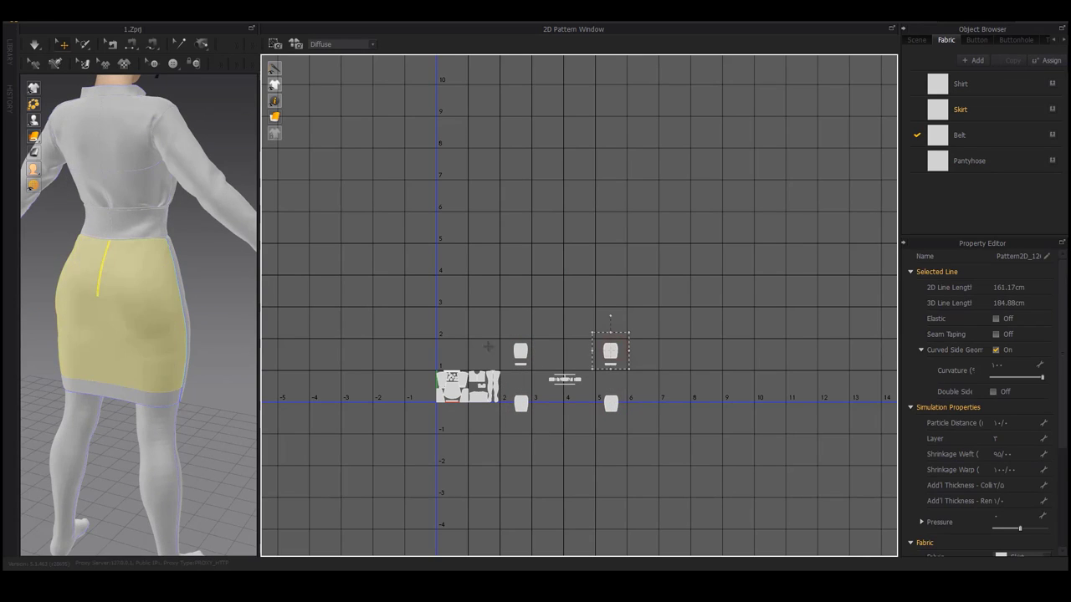
scroll(125, 255, "up", 5)
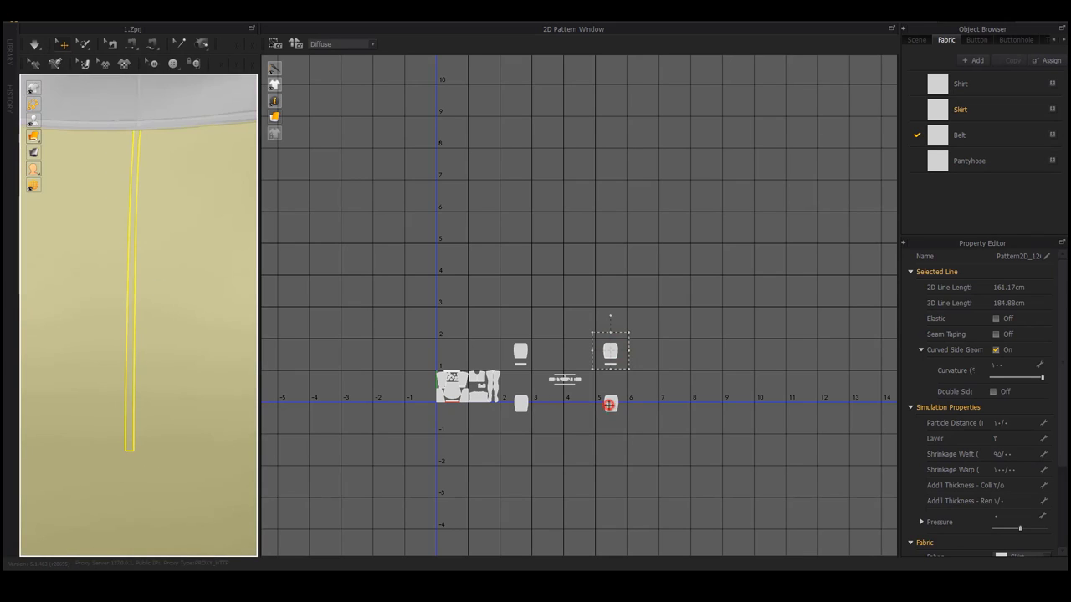
scroll(610, 405, "up", 8)
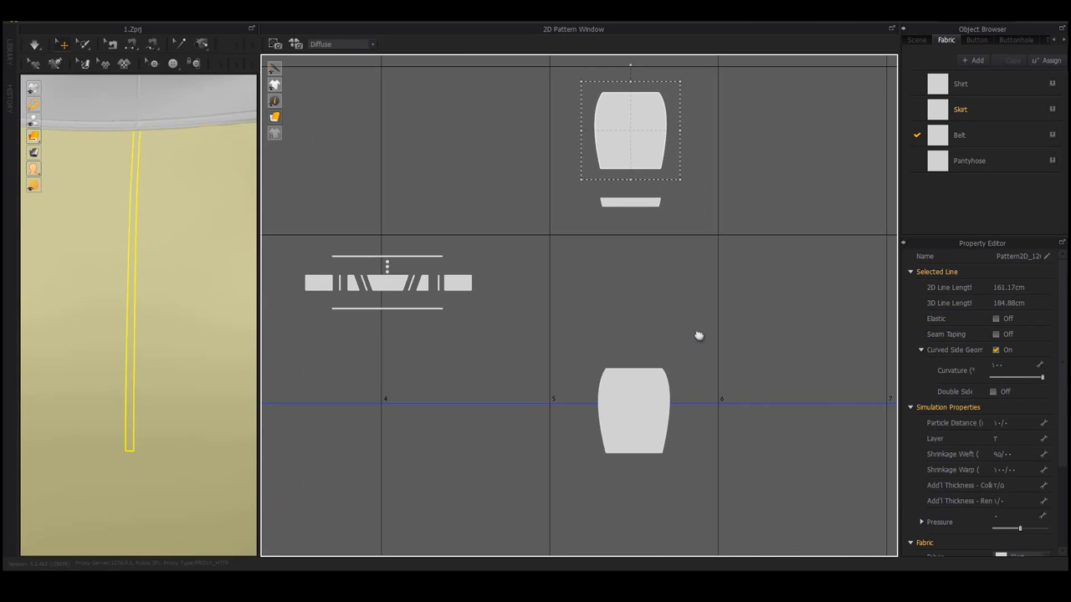
left_click(630, 409)
Stack the two lower skirt panels on the matching upper panels with their top edges aligned.
scroll(574, 295, "down", 8)
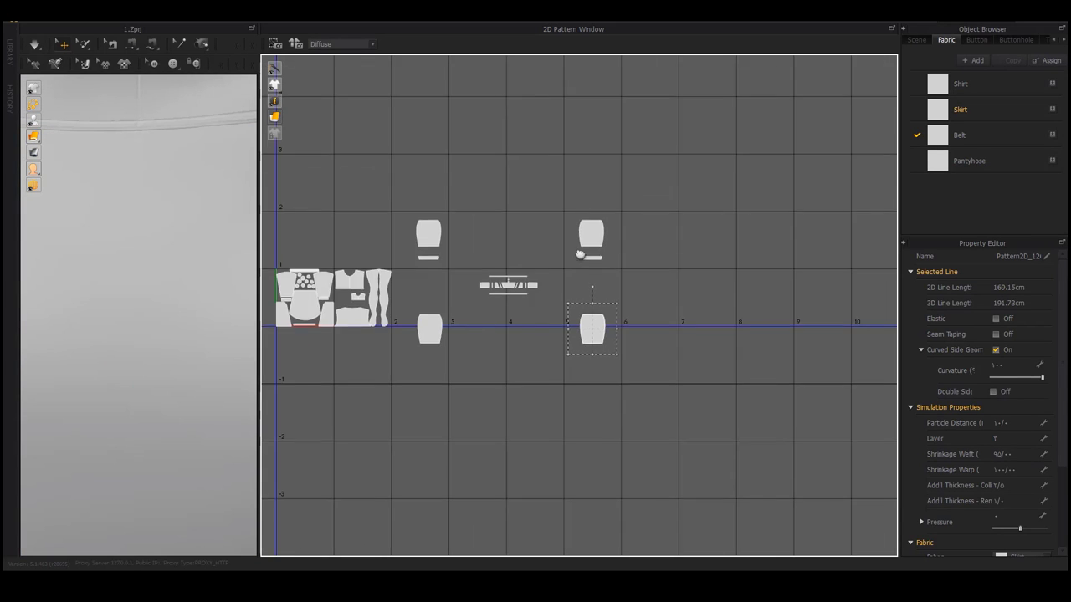
left_click_drag(467, 325, 447, 288)
scroll(468, 215, "up", 8)
scroll(428, 294, "up", 4)
left_click(509, 251)
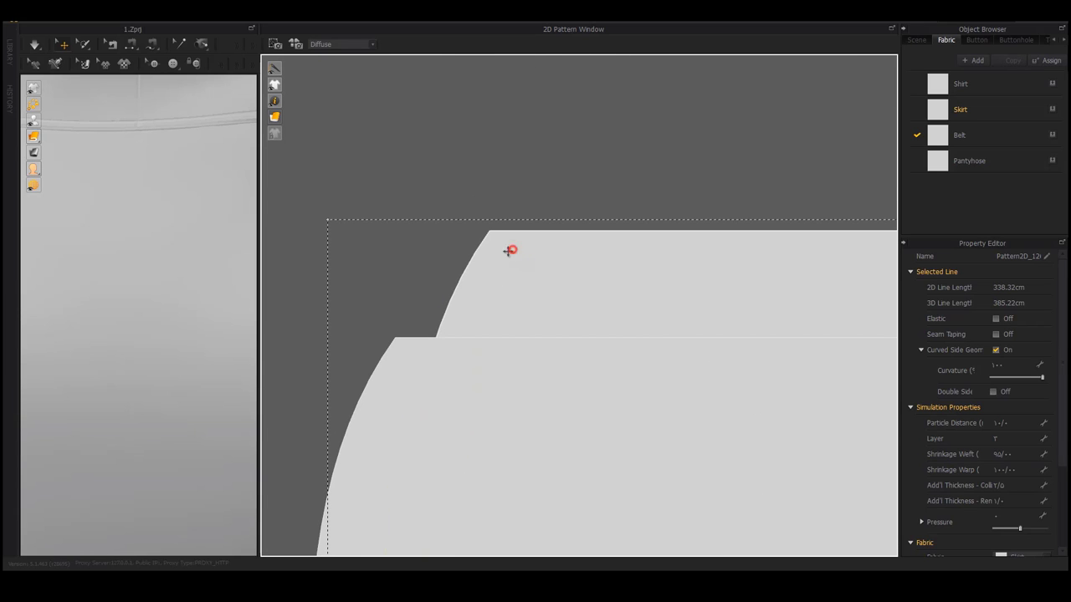
scroll(434, 340, "up", 3)
mouse_move(441, 345)
left_mouse_down()
mouse_move(436, 318)
mouse_move(479, 311)
mouse_move(459, 294)
left_mouse_up()
scroll(459, 294, "down", 8)
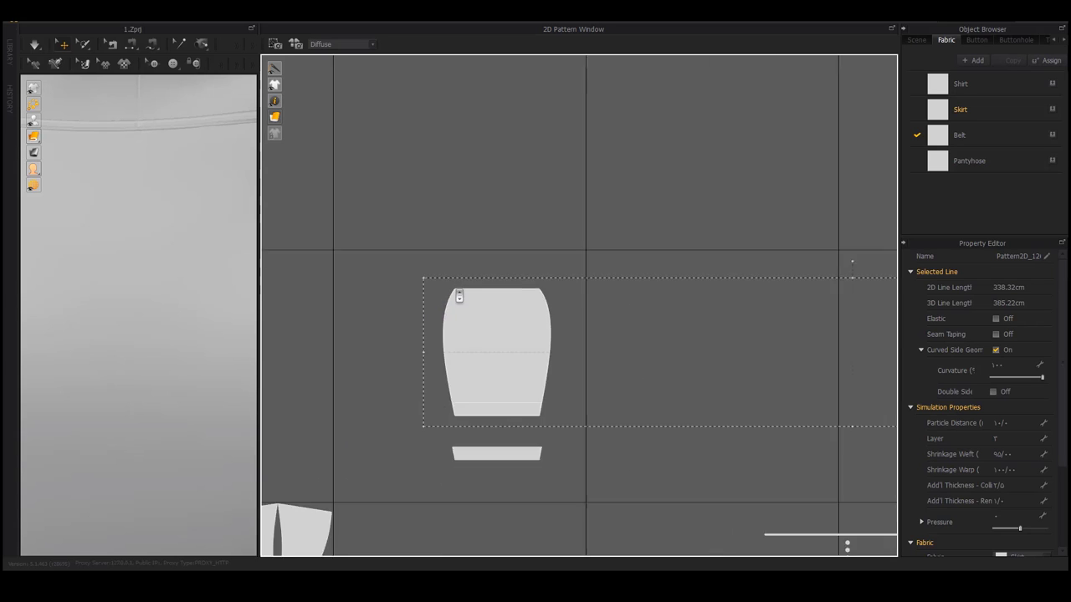
left_click(785, 221)
Inspect the stacked skirt panels on the back and front of the 3D garment.
middle_click_drag(348, 329, 504, 312)
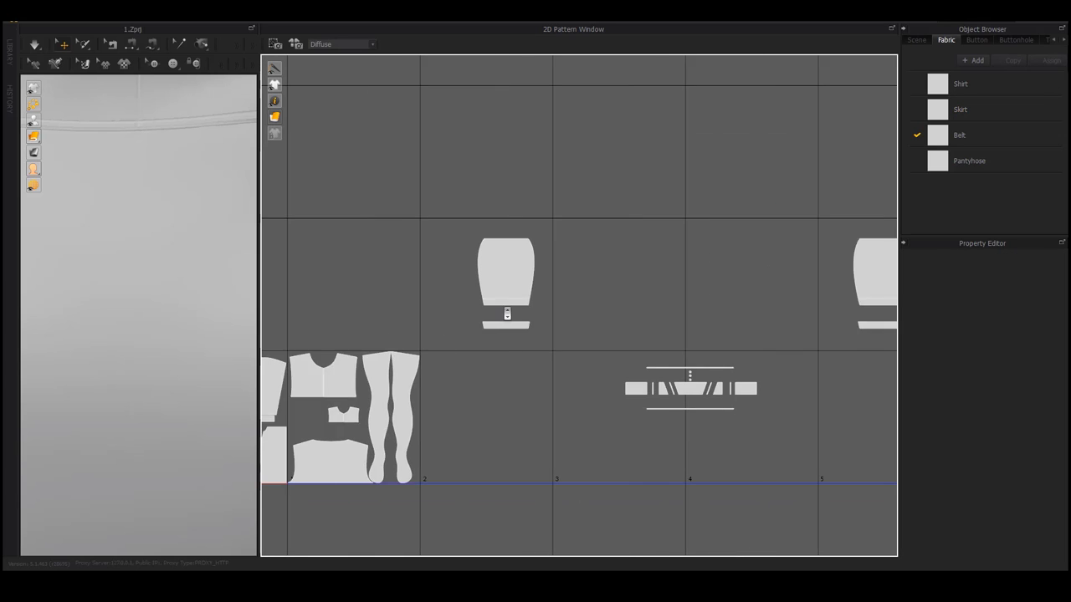
scroll(504, 306, "up", 8)
left_click(498, 278)
scroll(164, 331, "down", 1)
left_click(154, 318)
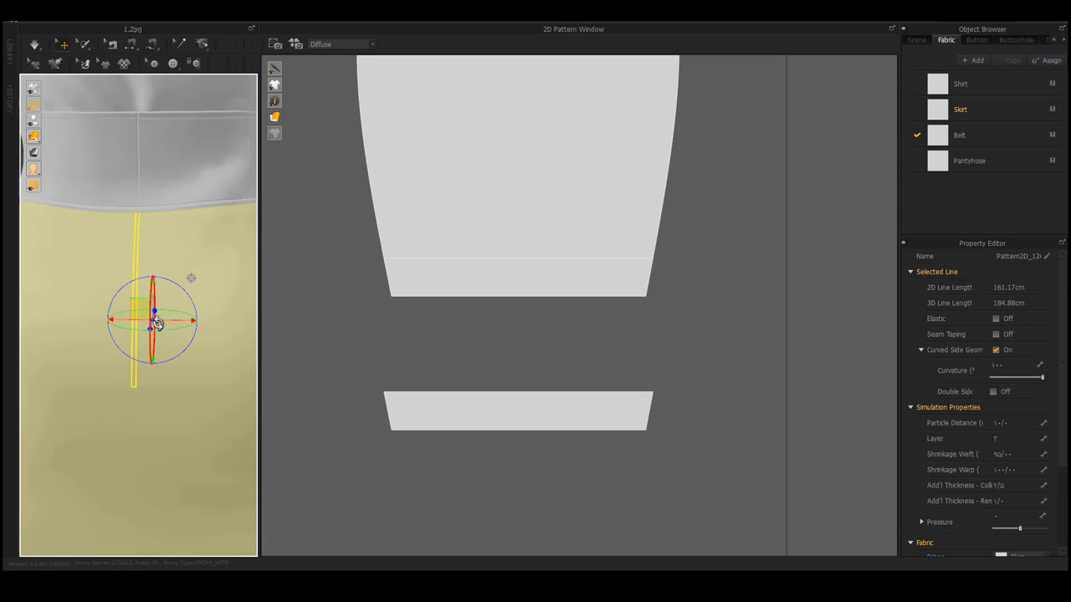
scroll(162, 335, "down", 4)
middle_click_drag(162, 337, 201, 268)
right_click_drag(201, 267, 20, 266)
left_click(146, 250)
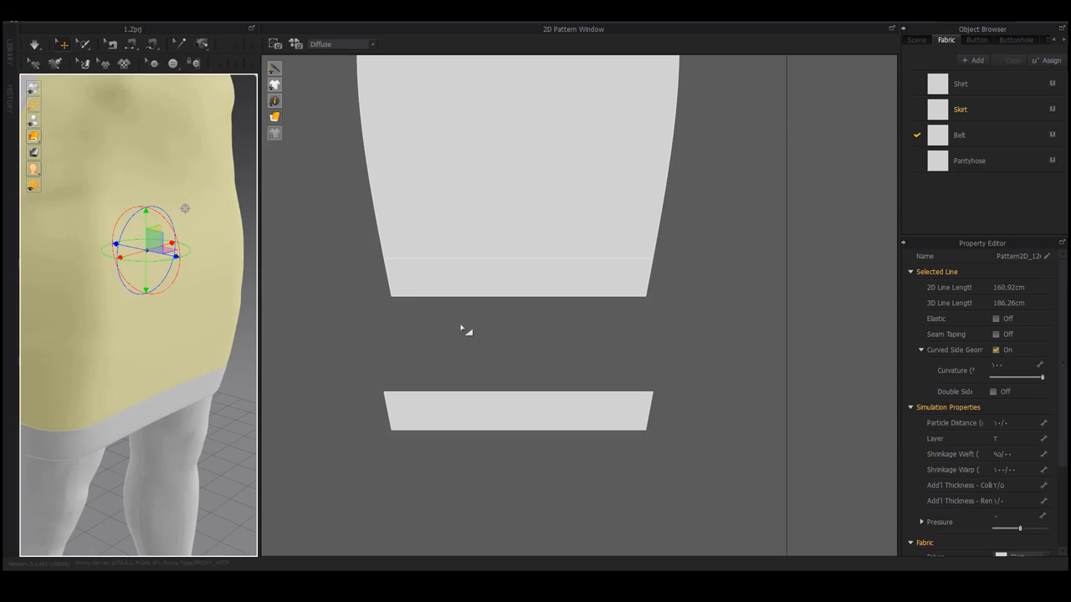
Move both skirt hem strips up against the bottom edges of the stacked front and back panels.
left_click_drag(487, 402, 487, 310)
scroll(483, 323, "down", 8)
middle_click_drag(276, 308, 375, 322)
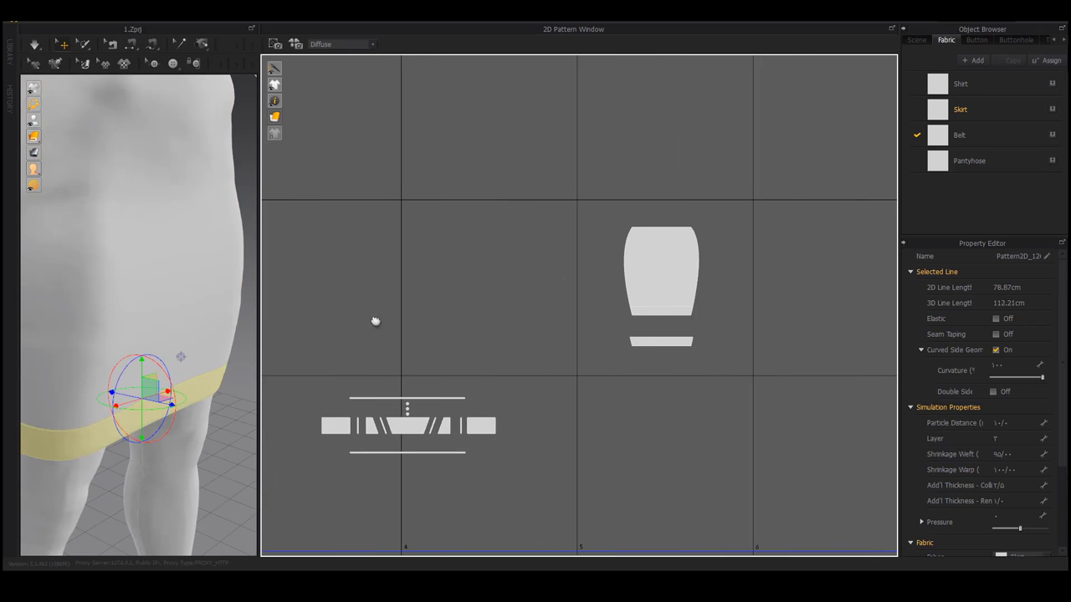
scroll(655, 342, "up", 7)
left_click_drag(655, 334, 654, 268)
scroll(569, 322, "down", 6)
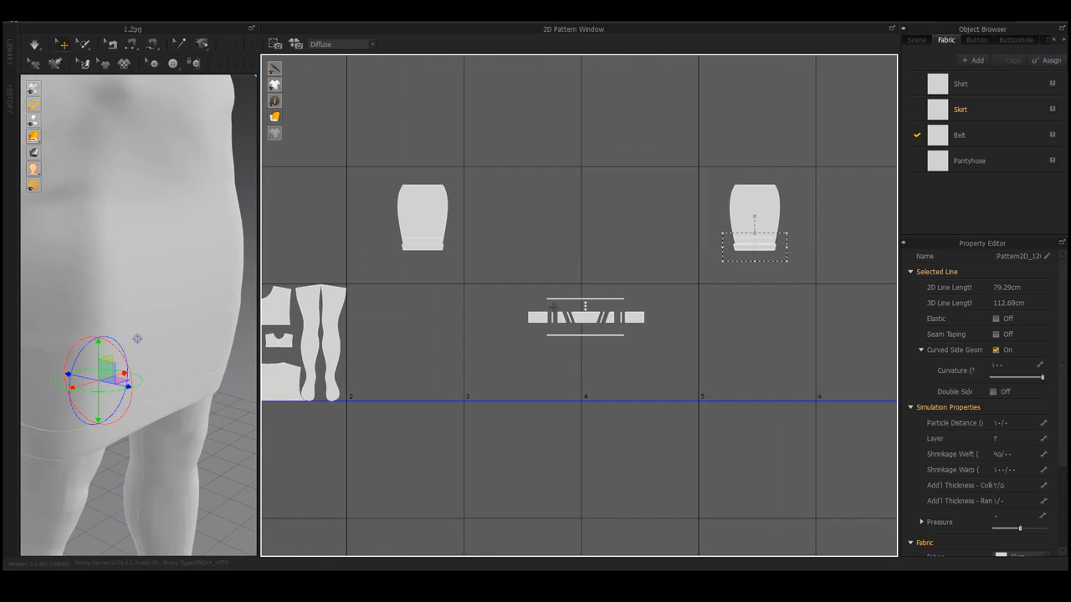
Move the front skirt panels and hem strip into the lower-left corner of the third tile.
left_click_drag(460, 275, 384, 147)
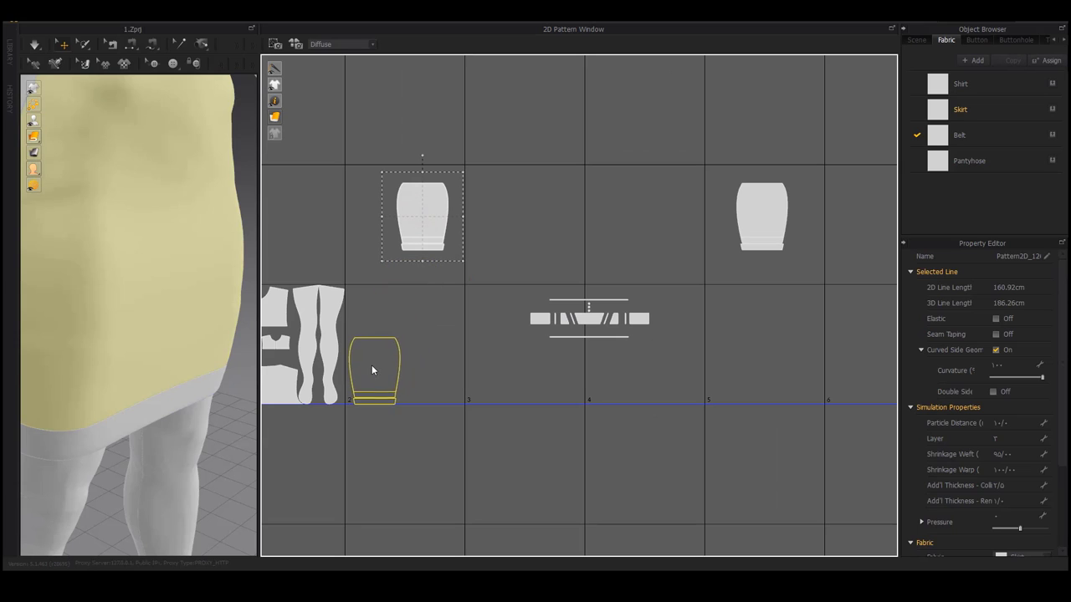
left_click_drag(373, 370, 371, 363)
scroll(371, 363, "up", 5)
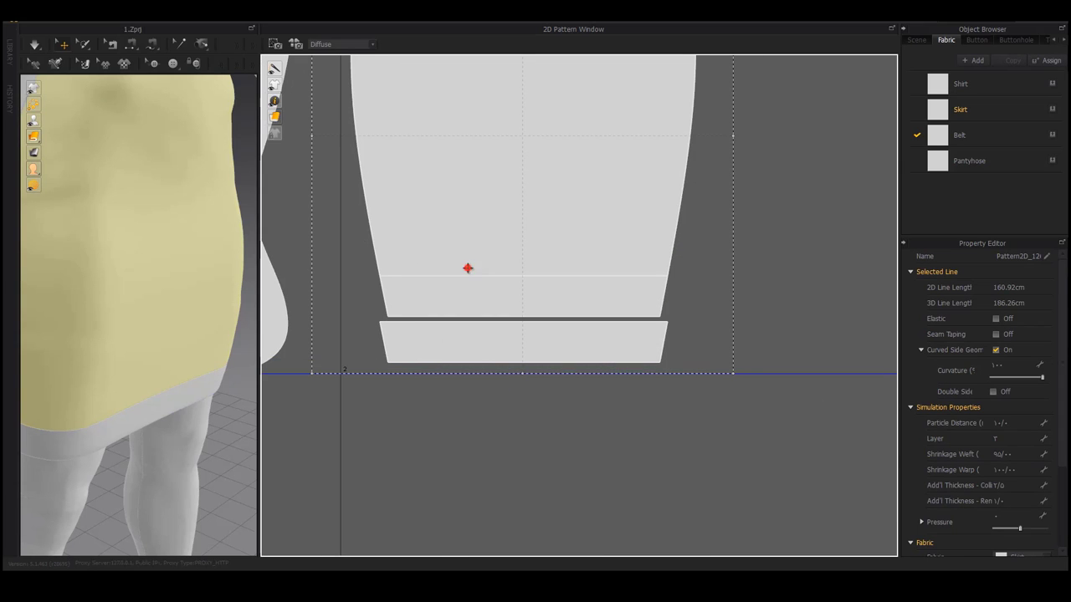
left_click_drag(467, 268, 468, 281)
left_click(482, 395)
Move the front hem strip from below the skirt to just above its waist edge.
scroll(503, 391, "down", 4)
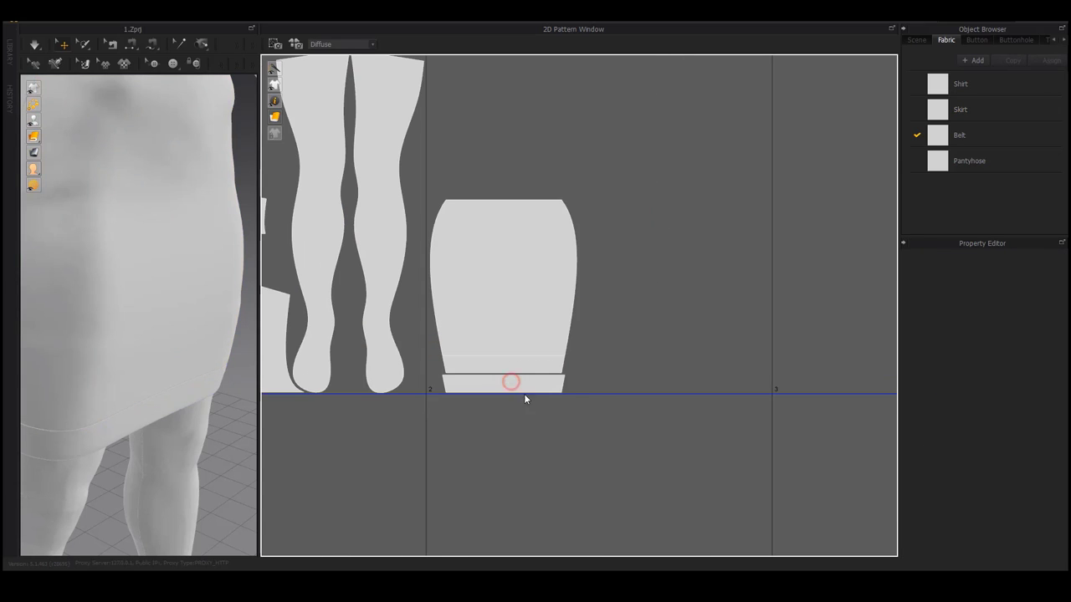
left_click_drag(524, 393, 509, 186)
left_click(497, 307, "shift")
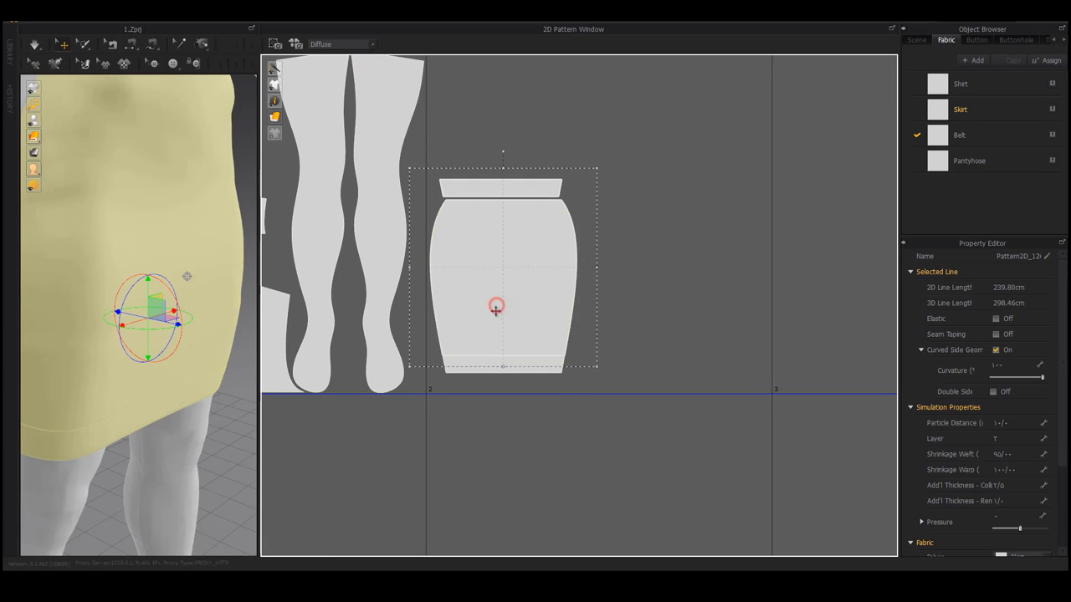
left_click_drag(497, 306, 496, 340)
key("ctrl+z")
Select the whole front skirt group and fit it against the bottom and left edges of the third tile.
left_click_drag(626, 129, 412, 416)
scroll(464, 386, "up", 4)
left_click_drag(516, 259, 520, 303)
scroll(520, 303, "down", 3)
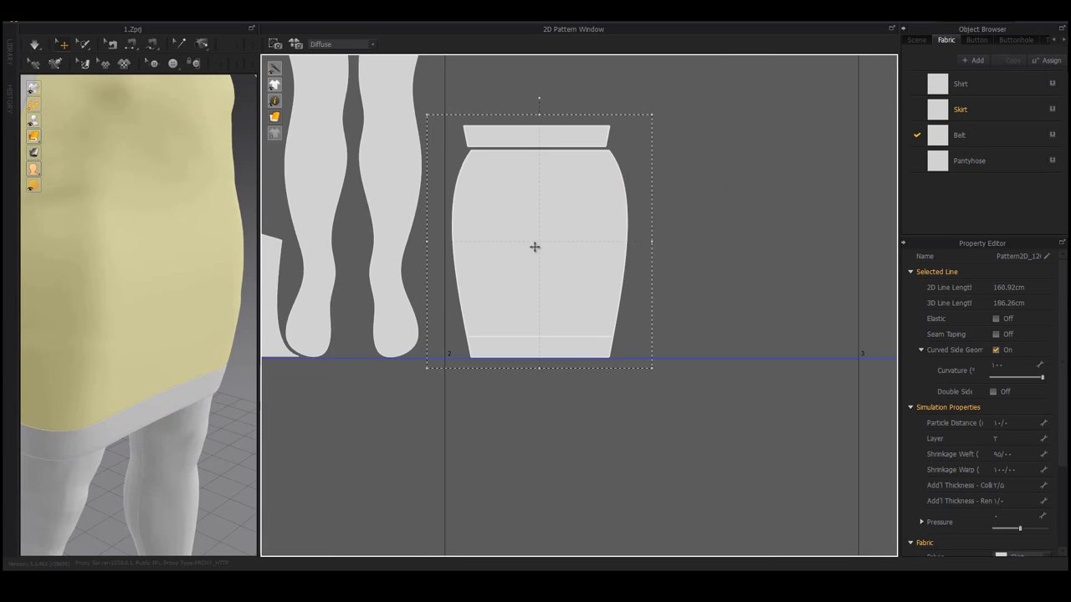
scroll(427, 238, "up", 4)
left_click_drag(582, 214, 567, 215)
scroll(569, 220, "down", 6)
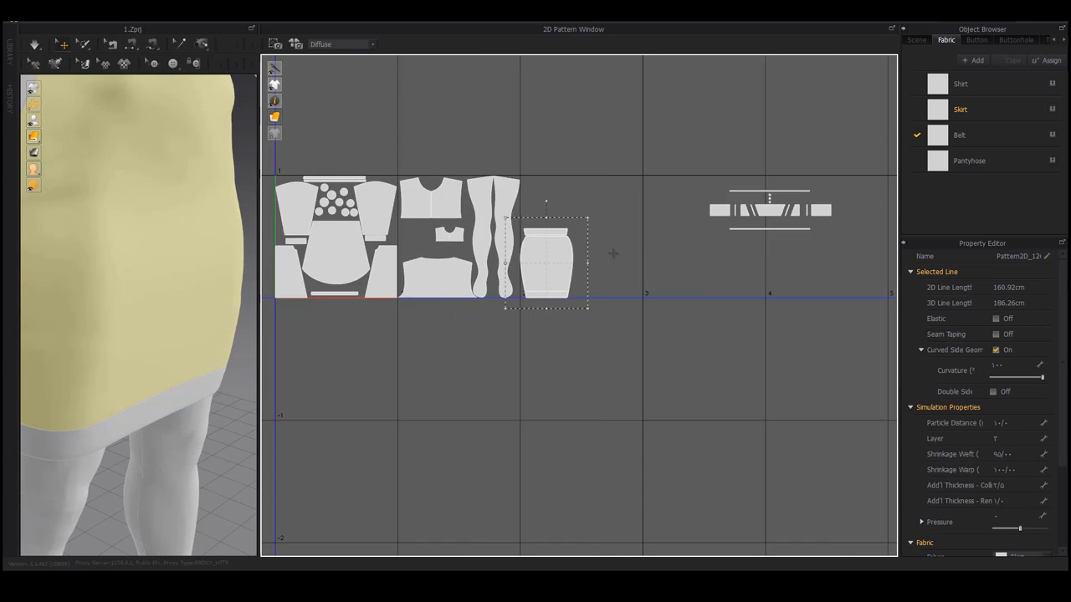
Move the back skirt group beside the front skirt and place its hem strip above the waist edge.
middle_click_drag(614, 252, 428, 255)
left_click(761, 107)
left_click_drag(749, 116, 415, 264)
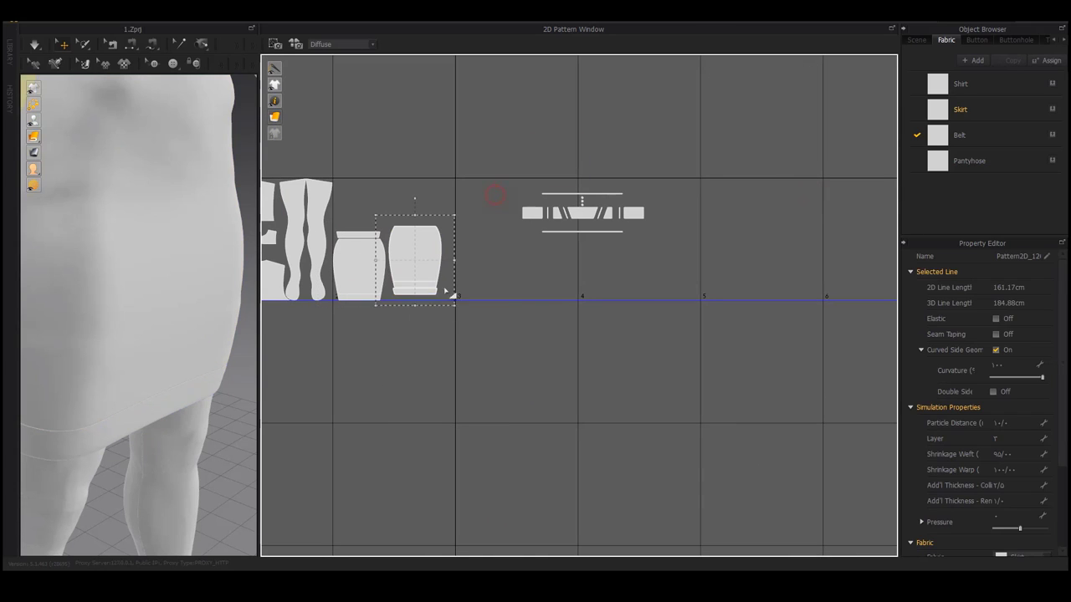
left_click(426, 221)
left_click_drag(429, 224, 428, 227)
Select the back skirt group and fit it against the front skirt and the tile's bottom edge.
left_click_drag(473, 199, 384, 311)
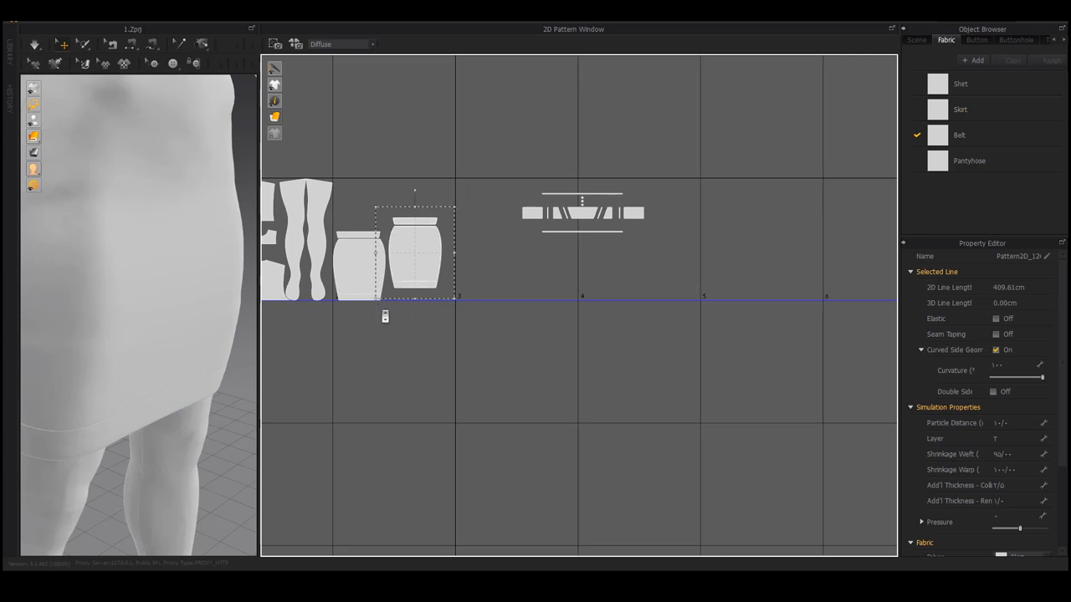
scroll(387, 301, "up", 5)
left_click_drag(474, 151, 461, 200)
scroll(427, 293, "up", 5)
scroll(396, 296, "down", 10)
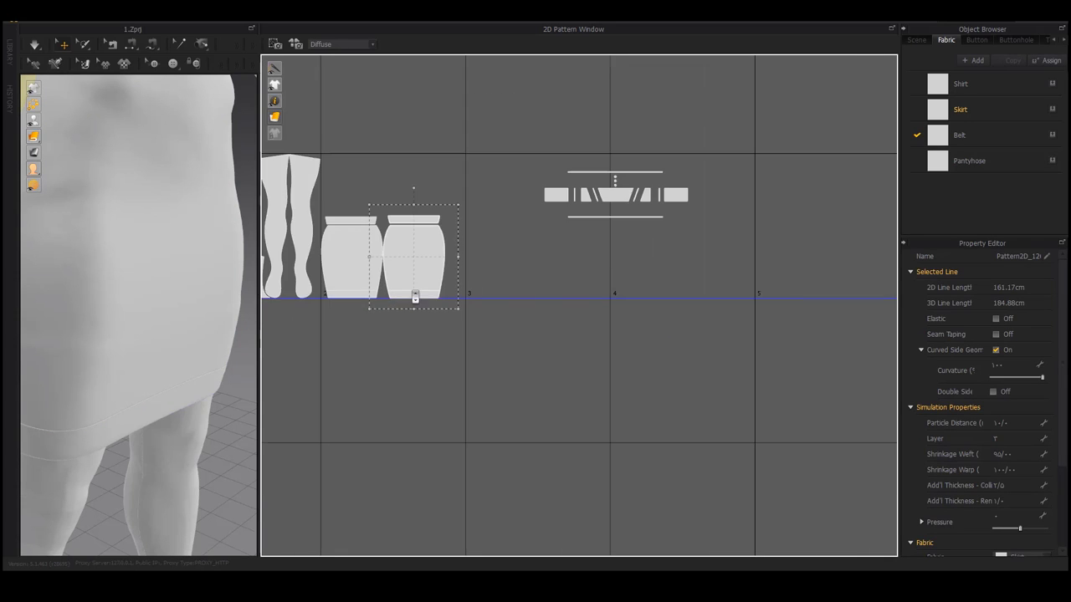
left_click(387, 319)
scroll(352, 258, "up", 5)
scroll(397, 244, "down", 9)
Move the lower long, thin belt strip up to just below the matching upper strip.
middle_click_drag(404, 258, 460, 354)
scroll(620, 332, "down", 2)
middle_click_drag(620, 332, 588, 349)
scroll(589, 349, "up", 6)
middle_click_drag(554, 258, 653, 241)
left_click(642, 294)
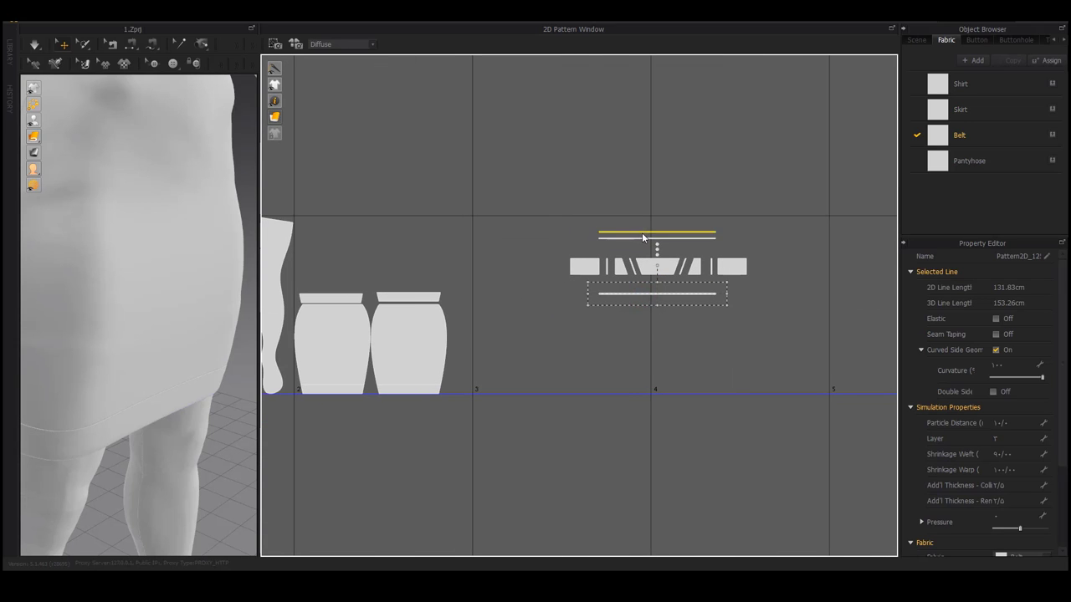
key("Delete")
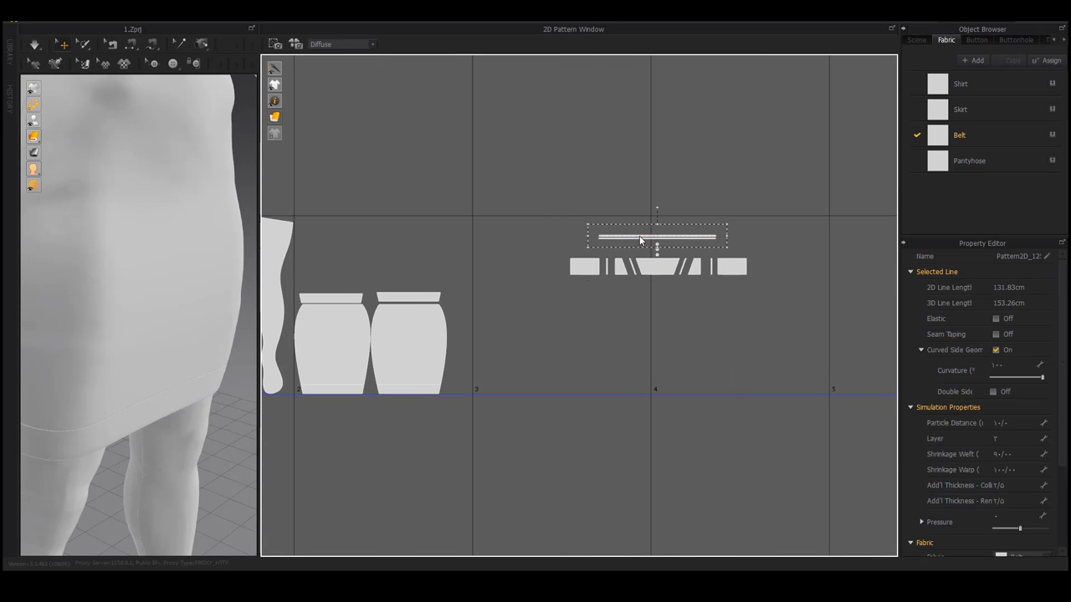
Select the row of wide belt pieces and move it above the skirt groups in the third tile.
left_click_drag(540, 255, 539, 256)
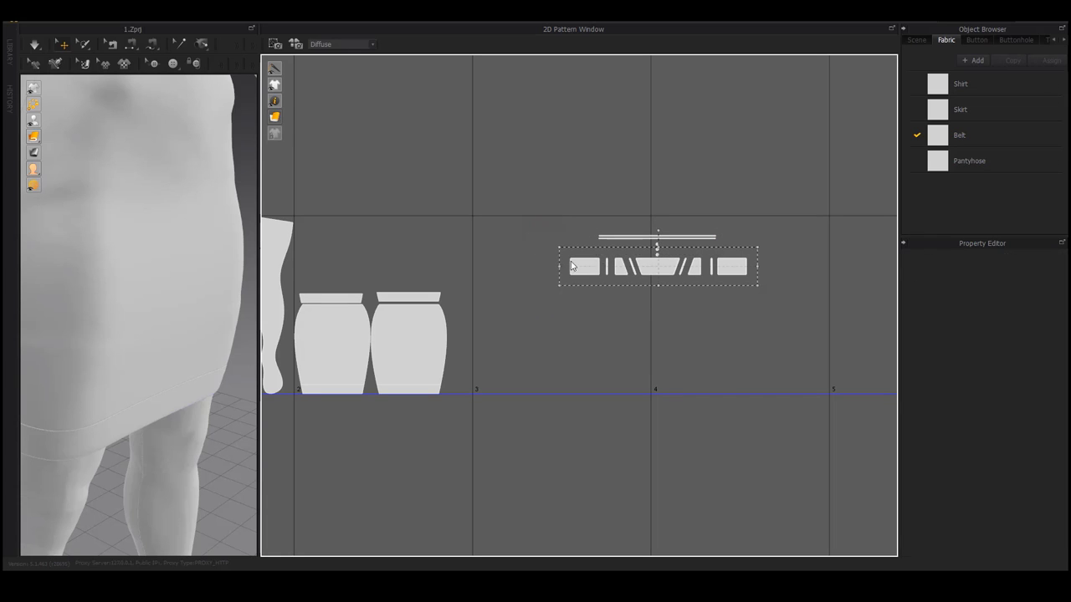
key("ctrl+c")
key("ctrl+v")
left_click_drag(380, 238, 386, 287)
left_click(402, 208)
middle_click_drag(349, 278, 473, 278)
Bring the left slanted strip and the left trapezoid belt piece close against the central belt piece.
scroll(474, 278, "up", 5)
scroll(472, 277, "up", 4)
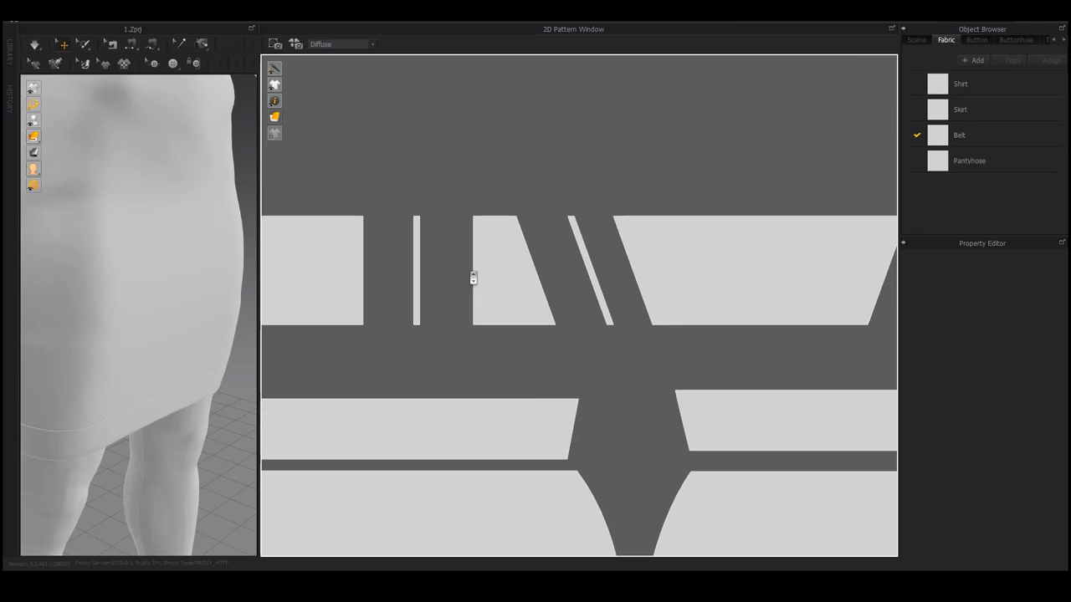
left_click_drag(588, 260, 623, 260)
left_click_drag(513, 266, 596, 265)
scroll(473, 252, "down", 4)
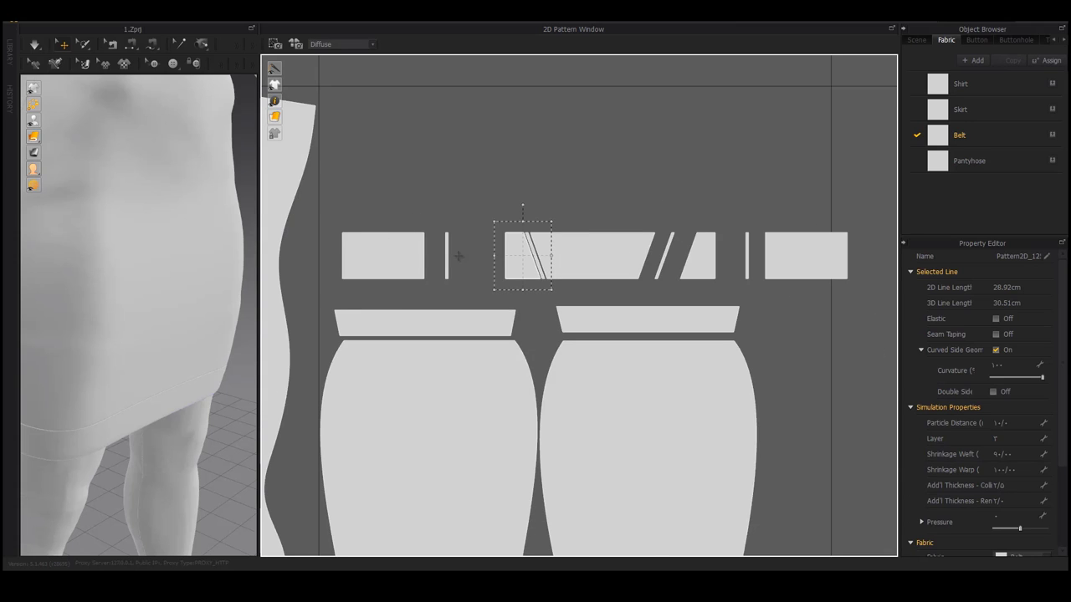
Close up the left narrow vertical strip and the left end rectangle against the trapezoid belt piece.
scroll(458, 256, "up", 5)
left_click_drag(432, 256, 559, 259)
scroll(557, 259, "up", 3)
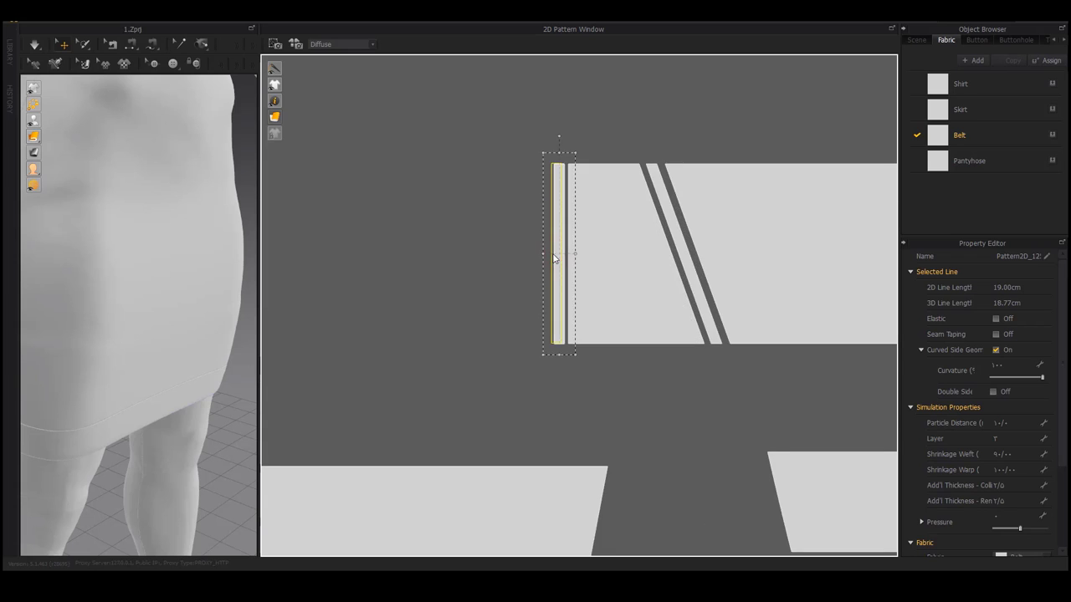
scroll(401, 258, "down", 4)
left_click_drag(325, 248, 448, 247)
scroll(611, 256, "down", 2)
middle_click_drag(633, 260, 536, 262)
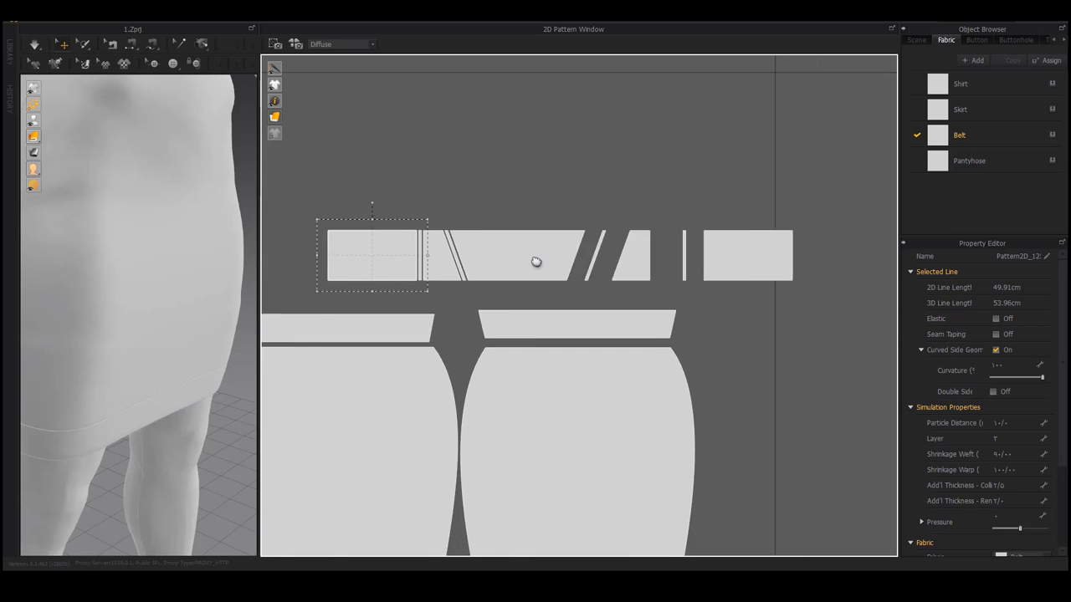
Close up the slanted strip, trapezoid, vertical strip and end rectangle on the right side of the central belt piece.
scroll(536, 262, "up", 5)
left_click_drag(462, 255, 411, 256)
left_click_drag(602, 255, 488, 259)
left_click_drag(723, 253, 512, 249)
left_click_drag(794, 259, 557, 256)
scroll(557, 256, "down", 4)
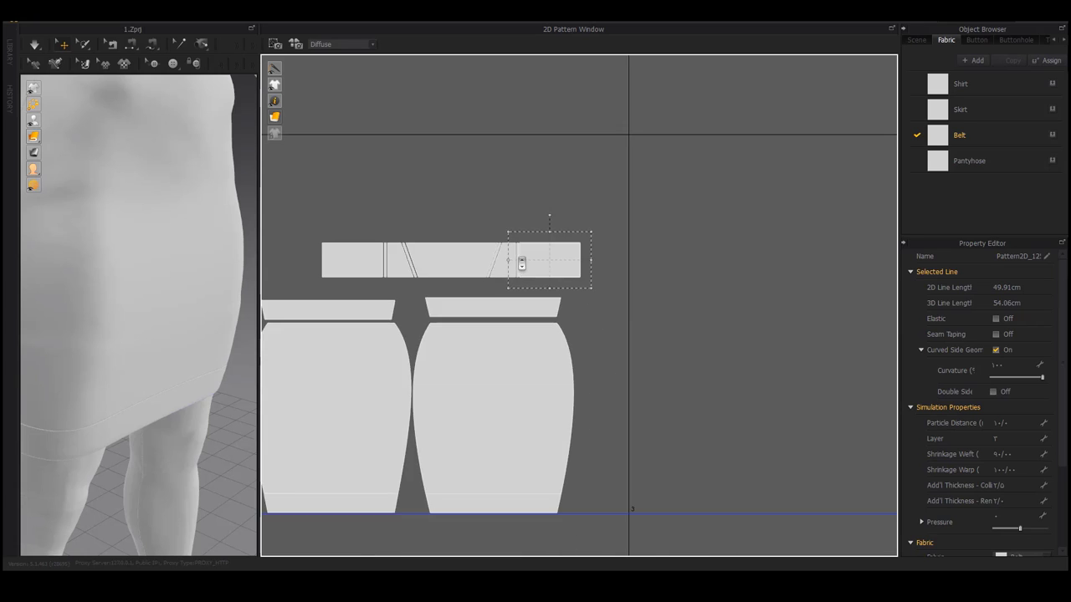
Select the assembled belt row and place it against the tile's left edge, just above the skirt hem strips.
left_click_drag(407, 284, 409, 282)
scroll(411, 282, "up", 3)
left_click_drag(533, 236, 385, 270)
scroll(412, 281, "up", 1)
middle_click_drag(833, 339, 669, 303)
left_click_drag(673, 311, 555, 304)
scroll(645, 318, "down", 4)
scroll(505, 333, "up", 4)
scroll(523, 318, "up", 2)
scroll(569, 328, "down", 4)
left_click(701, 296)
scroll(712, 294, "down", 3)
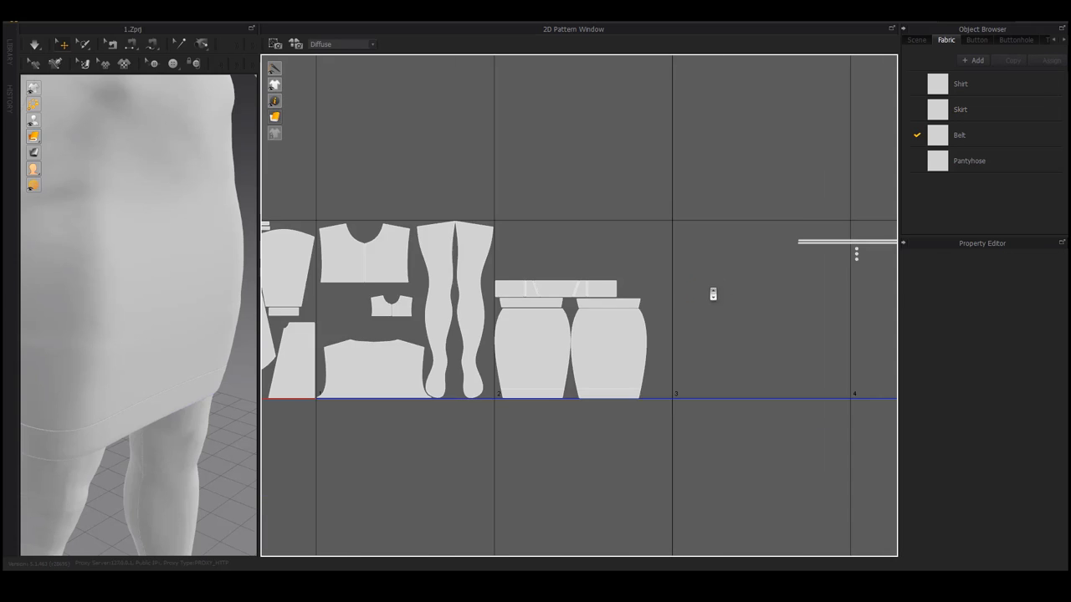
Move the two thin belt strips and three round buttons into the third tile, above the belt row.
middle_click_drag(870, 242, 627, 244)
left_click_drag(694, 217, 537, 269)
left_click_drag(634, 242, 370, 251)
left_click(457, 269)
Place the three round buttons beside the end of the belt row in the third tile.
middle_click_drag(465, 272, 677, 276)
scroll(563, 272, "up", 4)
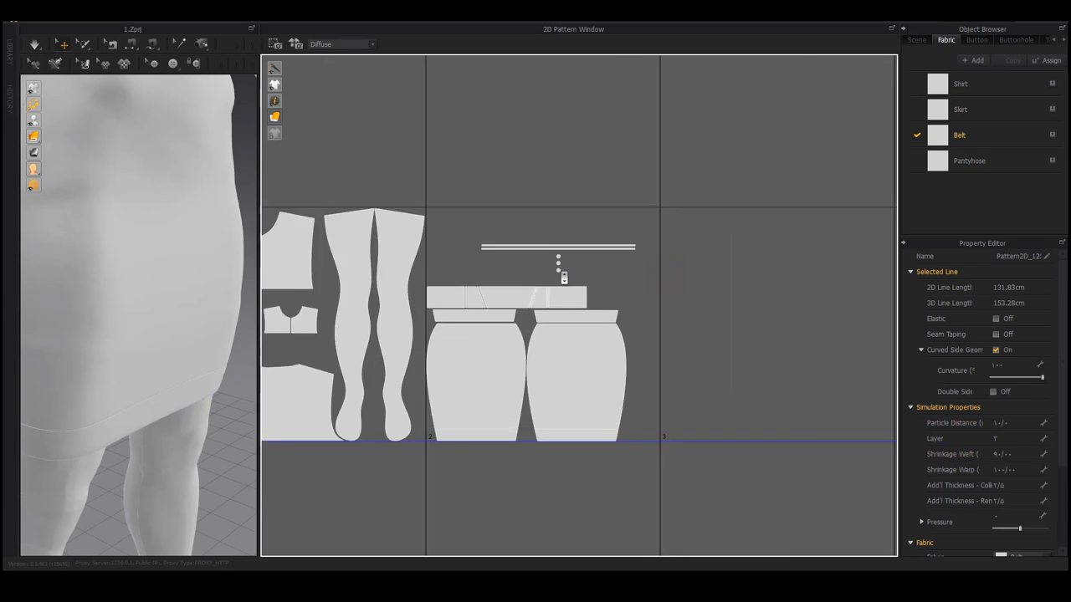
left_click_drag(579, 281, 533, 228)
left_click_drag(557, 270, 632, 345)
Place the two thin belt strips near the third tile's left edge, directly above the belt row.
left_click_drag(770, 183, 362, 260)
left_click_drag(437, 221, 317, 298)
middle_click_drag(416, 226, 620, 206)
scroll(502, 277, "up", 4)
left_click_drag(502, 277, 502, 284)
scroll(502, 287, "down", 7)
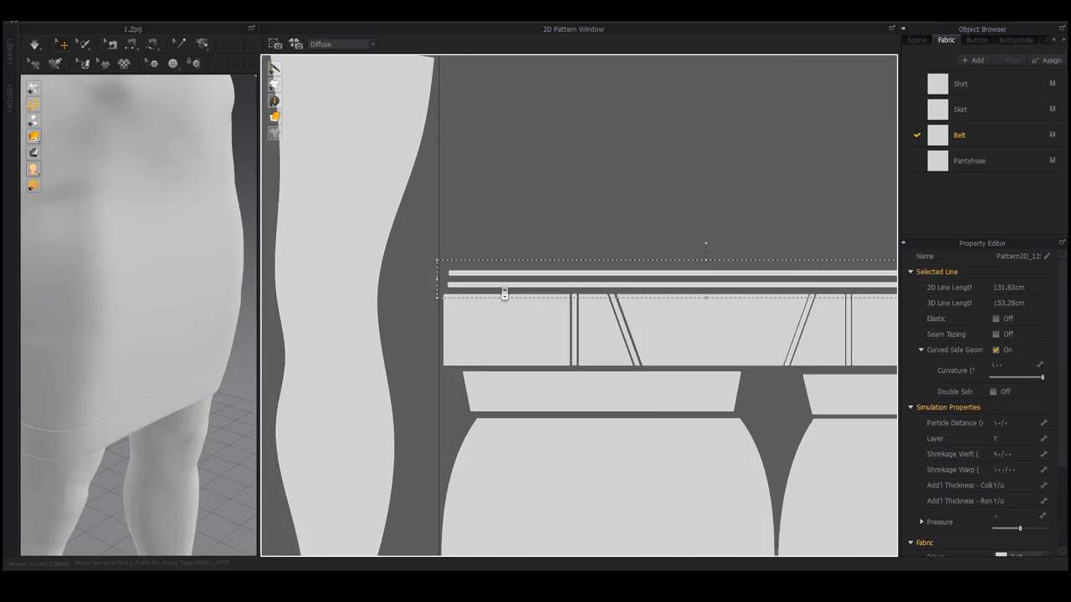
left_click(727, 251)
Select all skirt and belt pieces in the third tile and scale them up together to fill the tile's width.
left_click_drag(726, 251, 463, 508)
left_click_drag(727, 258, 767, 241)
scroll(801, 394, "up", 8)
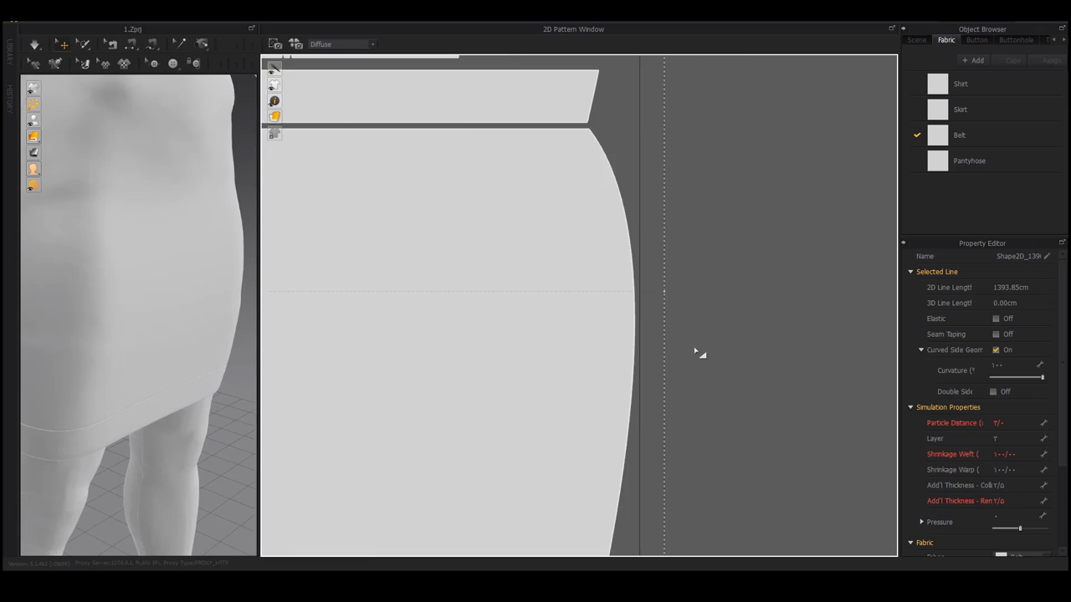
scroll(693, 346, "down", 7)
left_click(737, 187)
Select the three round buttons beside the belt row and enlarge them to use the free space in the tile's upper corner.
scroll(703, 201, "up", 1)
middle_click_drag(661, 208, 675, 257)
scroll(674, 254, "up", 2)
left_click_drag(650, 240, 597, 330)
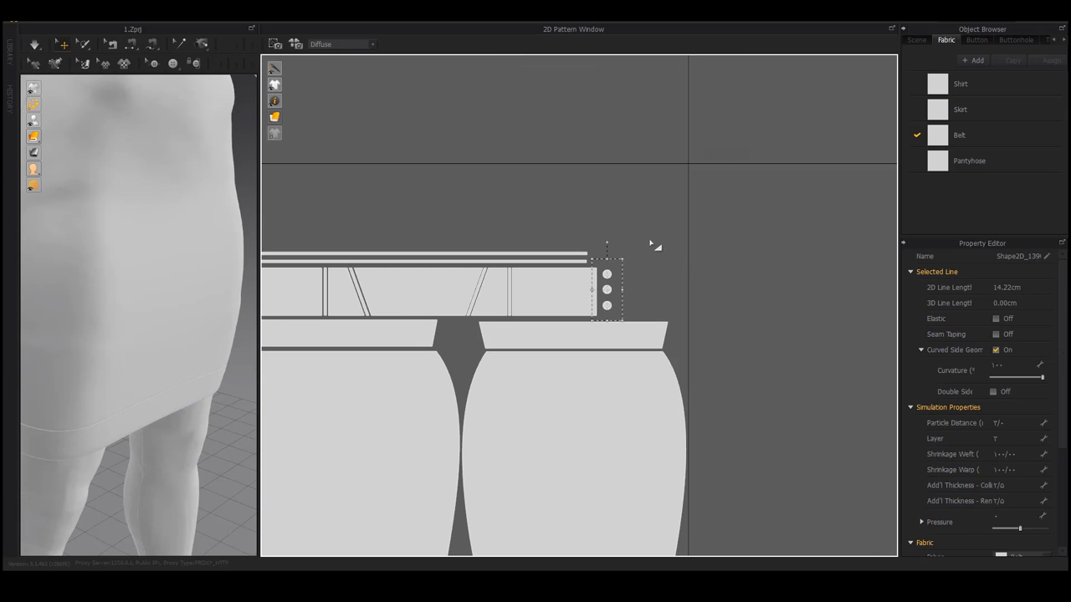
left_click_drag(624, 260, 729, 160)
left_click(753, 282)
scroll(753, 282, "down", 5)
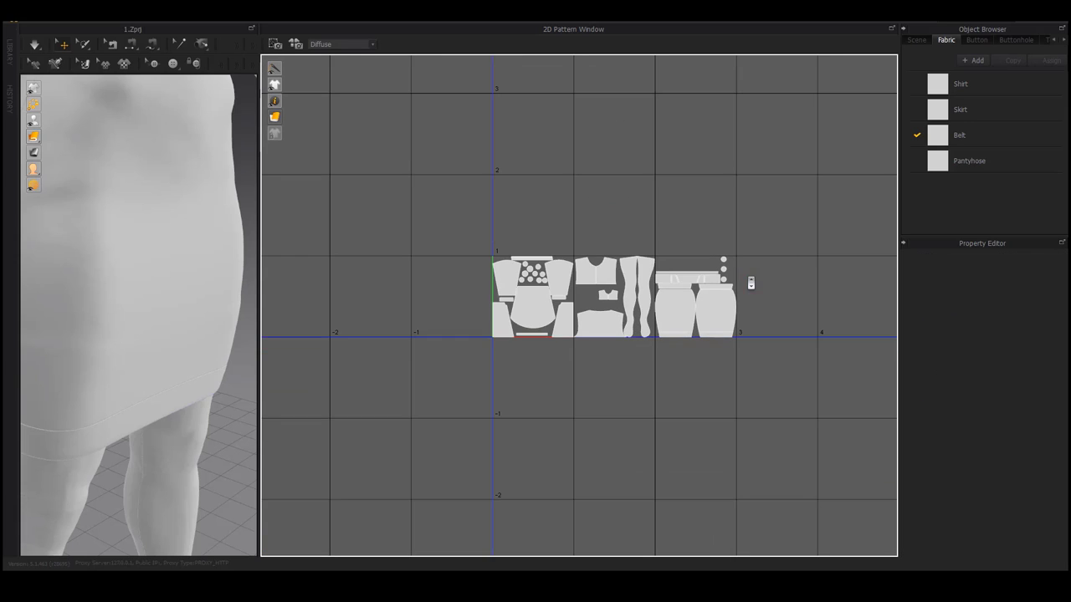
Examine the packed UV layout across all three tiles.
scroll(620, 303, "up", 2)
scroll(652, 297, "down", 6)
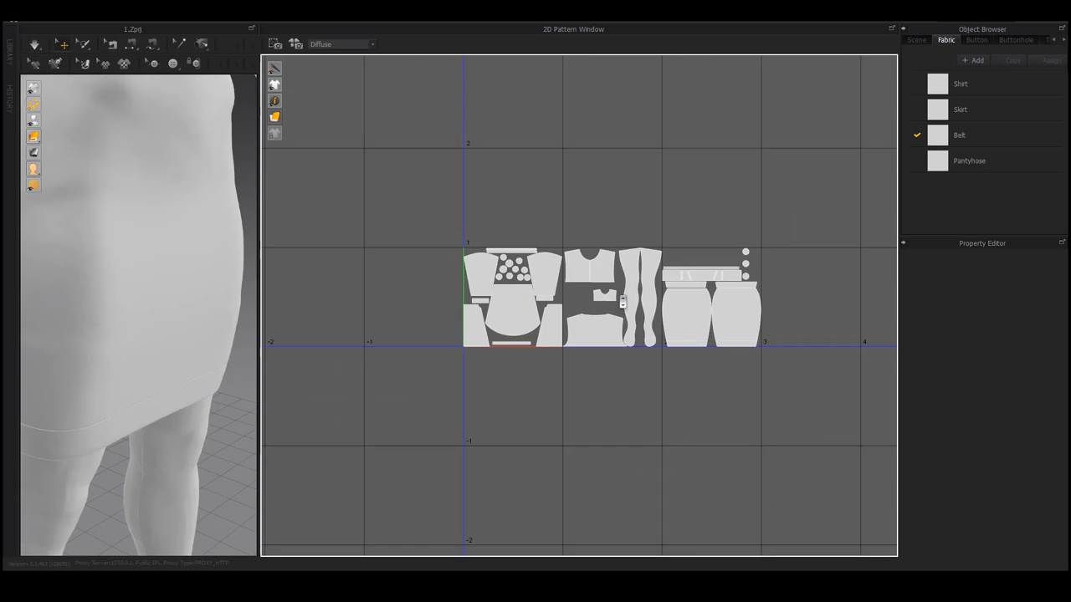
scroll(669, 305, "up", 6)
scroll(617, 330, "down", 4)
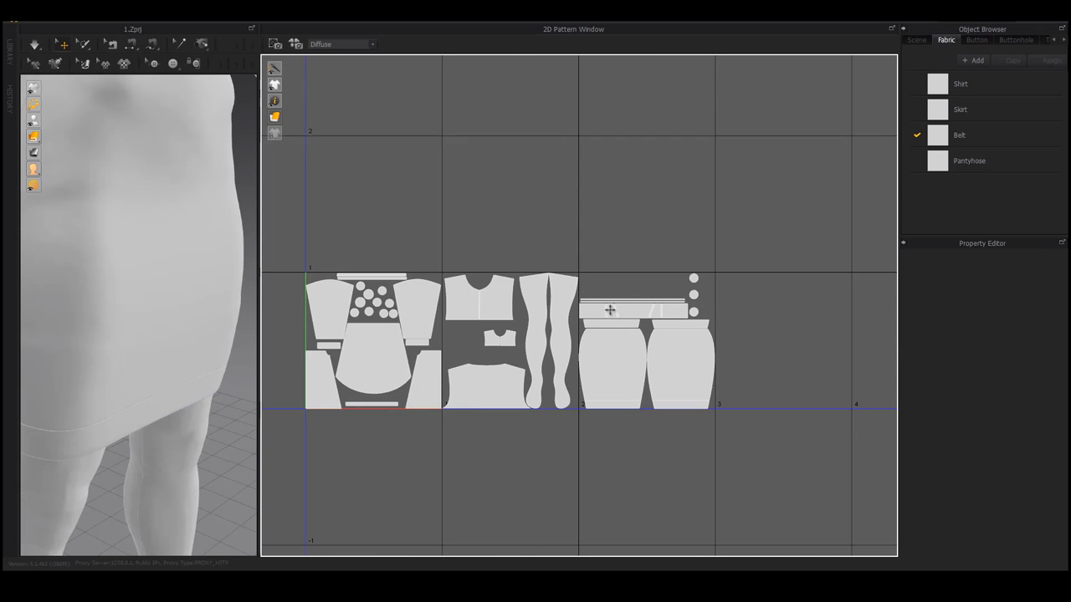
scroll(619, 314, "up", 5)
scroll(628, 320, "down", 5)
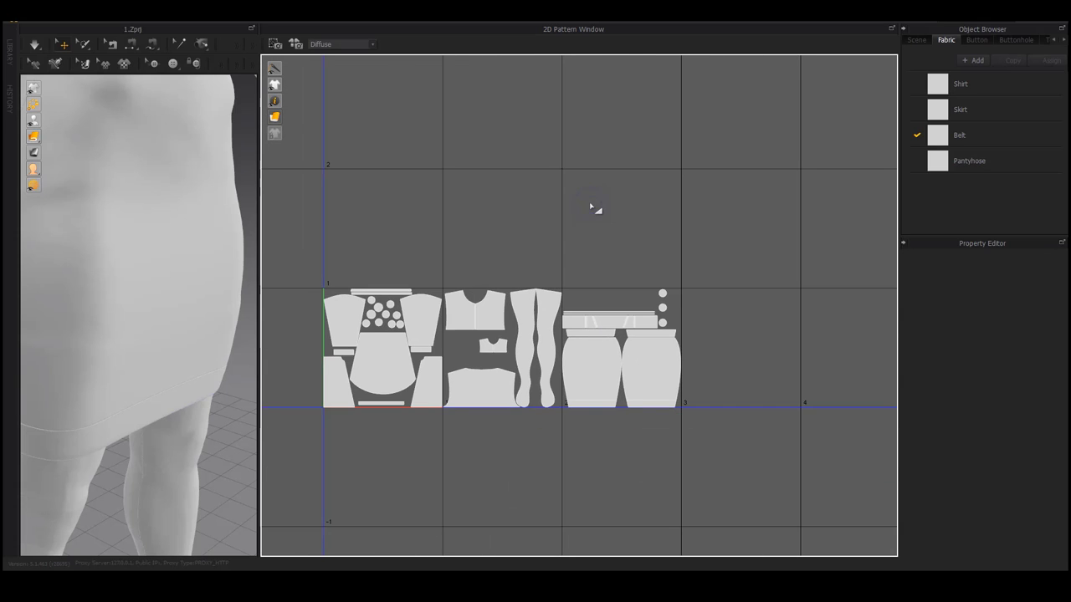
scroll(574, 232, "down", 5)
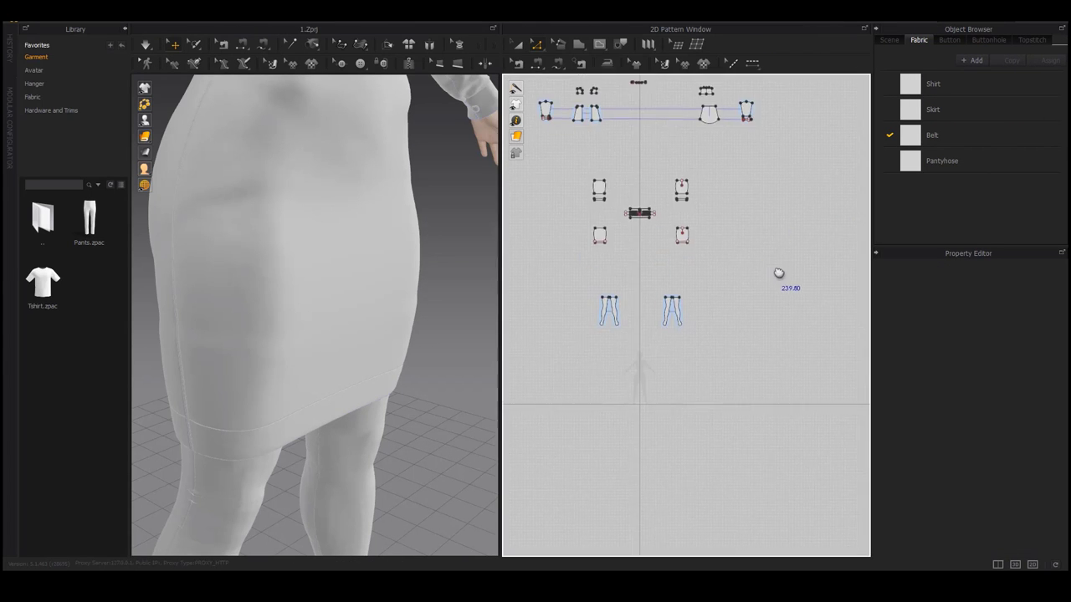
Save the project as "unwraped" in the Formal dress No.1 folder.
scroll(761, 254, "down", 2)
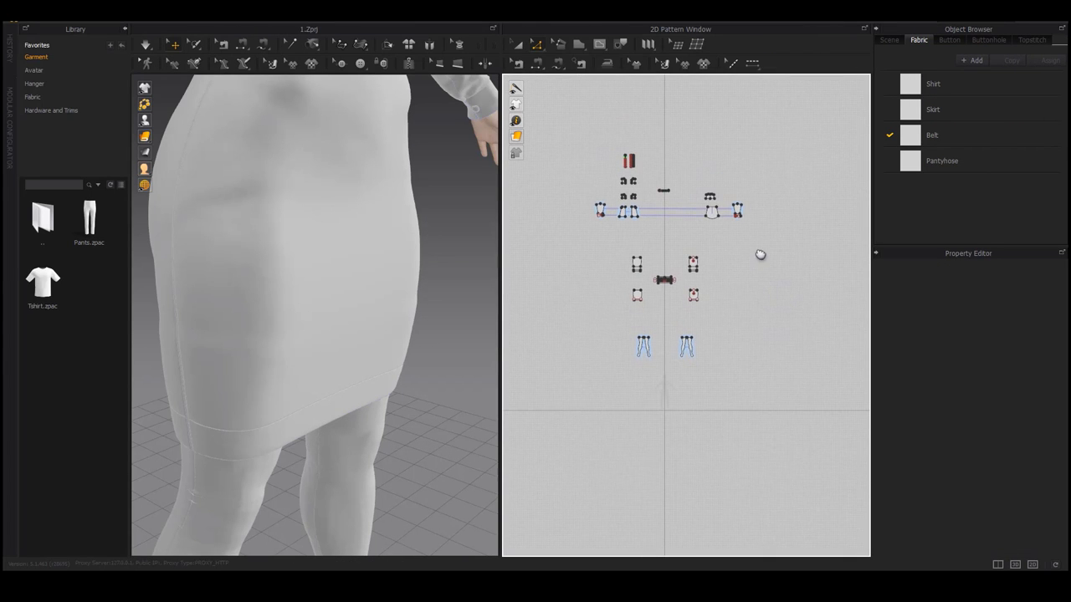
left_click(40, 19)
mouse_move(84, 89)
left_click(209, 93)
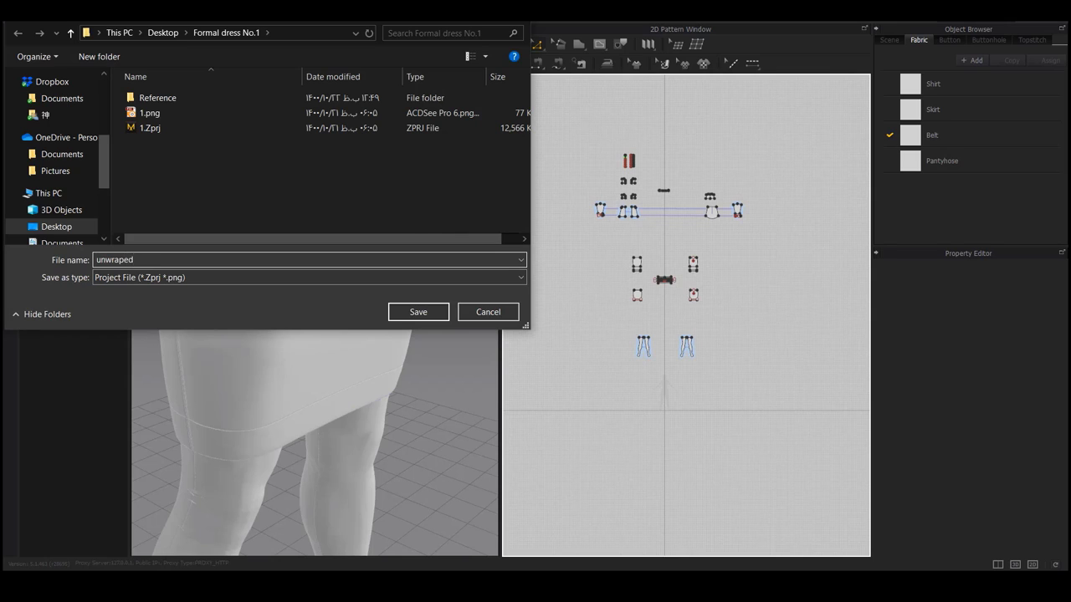
key("Return")
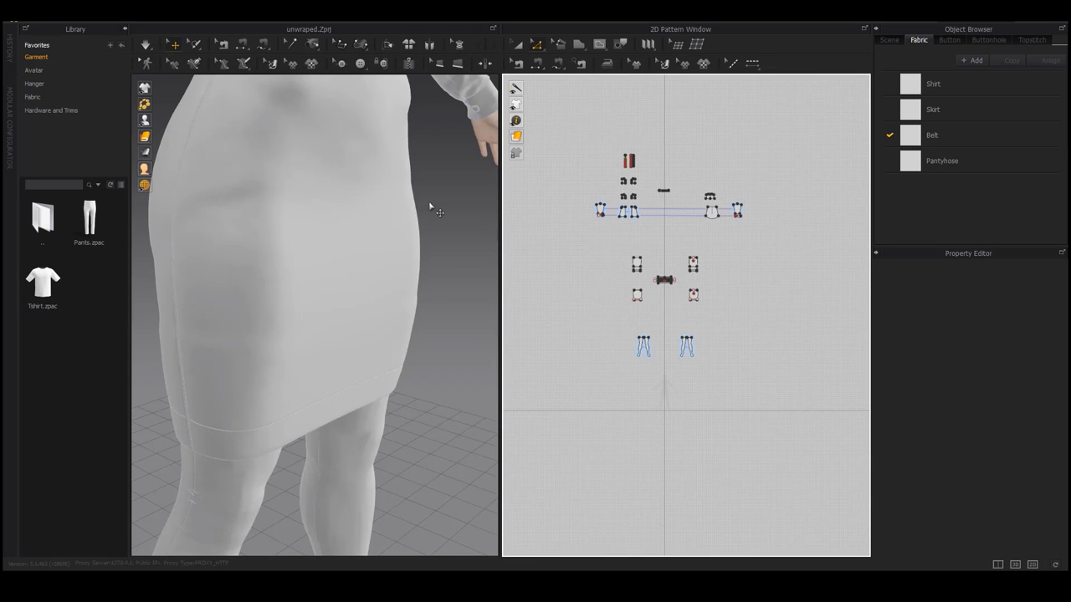
Select all patterns of the outfit in the 2D pattern layout.
scroll(429, 205, "down", 8)
right_click_drag(294, 174, 345, 201)
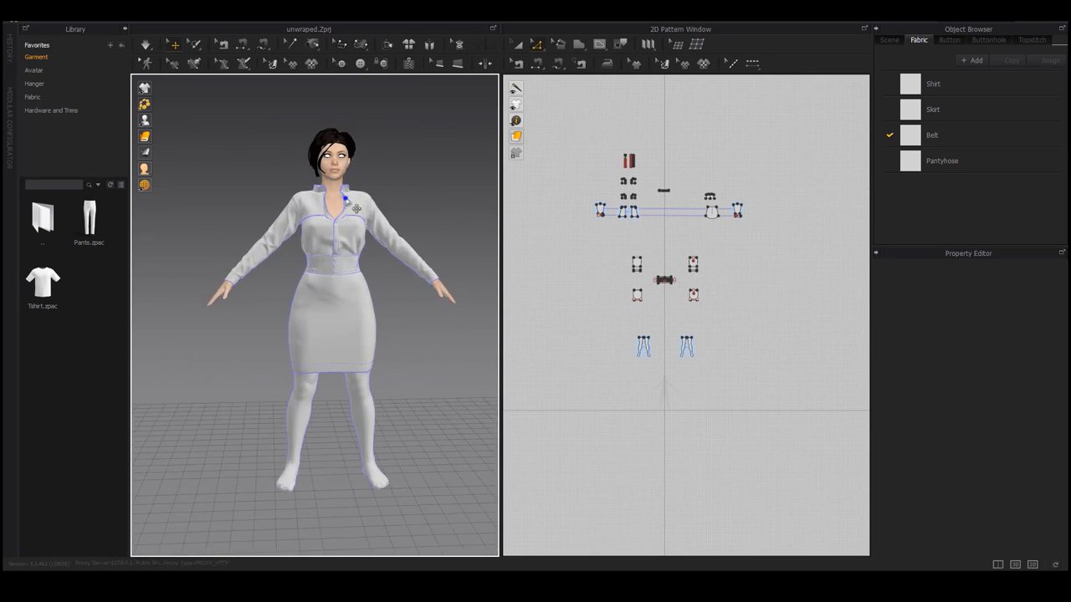
middle_click_drag(347, 201, 335, 318)
scroll(335, 318, "up", 8)
mouse_move(297, 209)
right_mouse_down()
mouse_move(366, 218)
mouse_move(297, 210)
right_mouse_up()
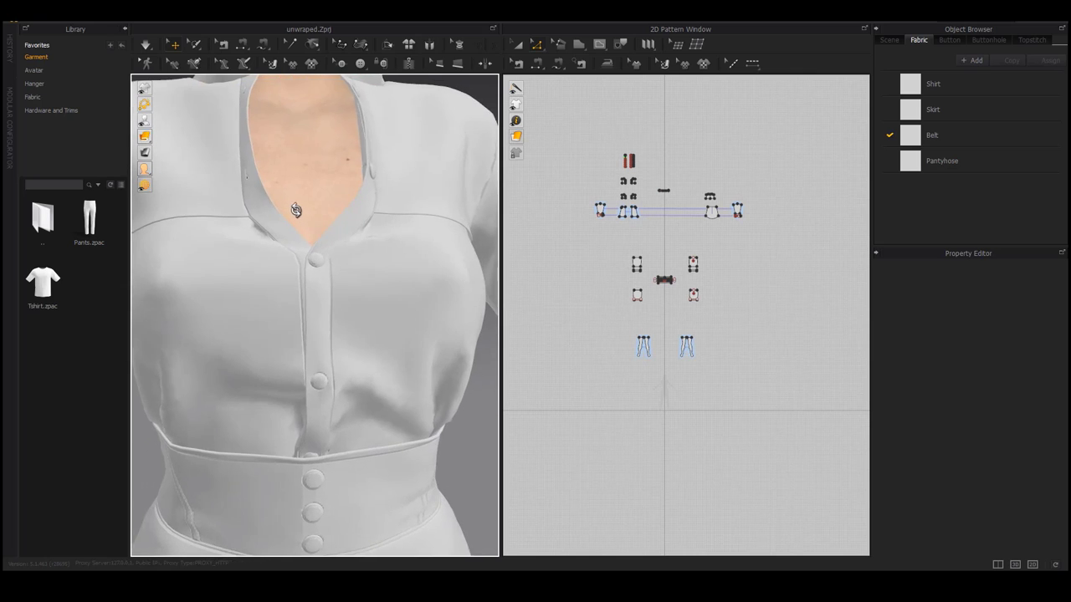
scroll(296, 210, "down", 10)
left_click(747, 129)
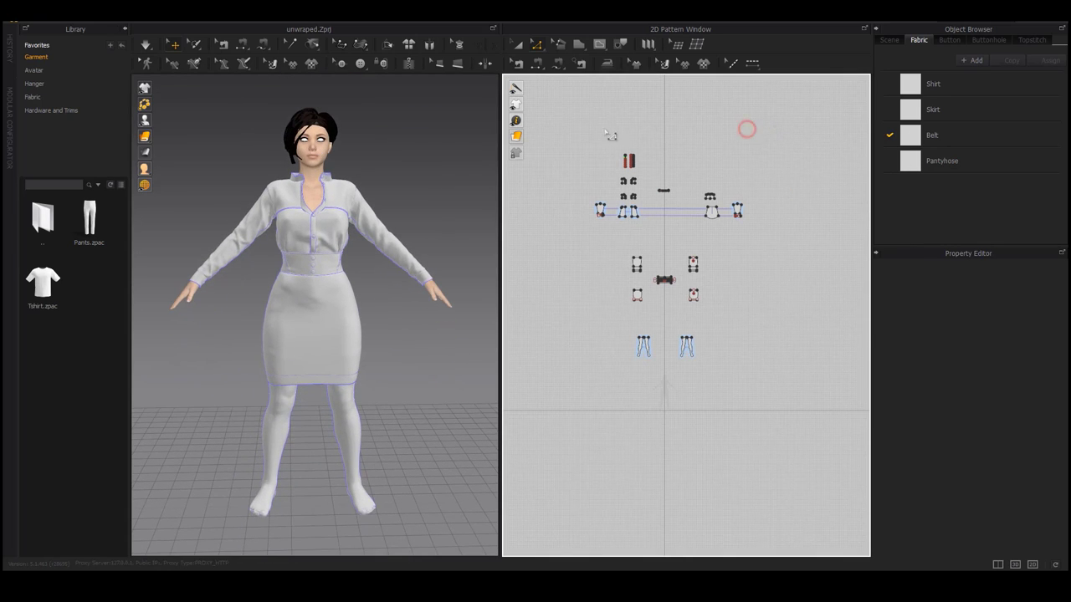
left_click_drag(776, 406, 778, 408)
right_click_drag(380, 256, 343, 228)
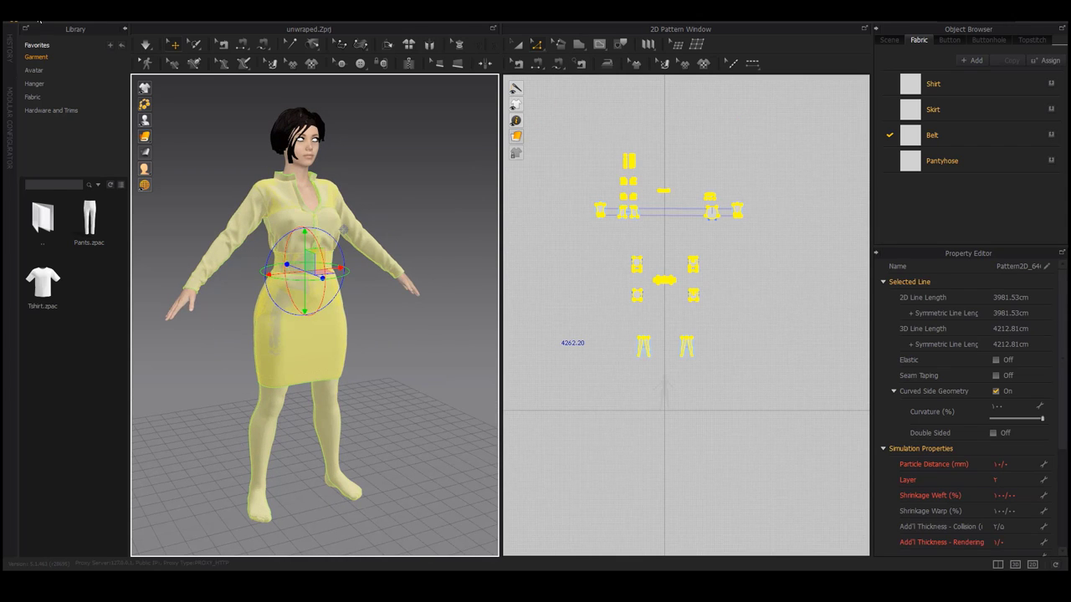
Start a selected-object OBJ export and name the file "thick 01" in the Desktop folder Formal dress No.1.
left_click(37, 18)
mouse_move(50, 159)
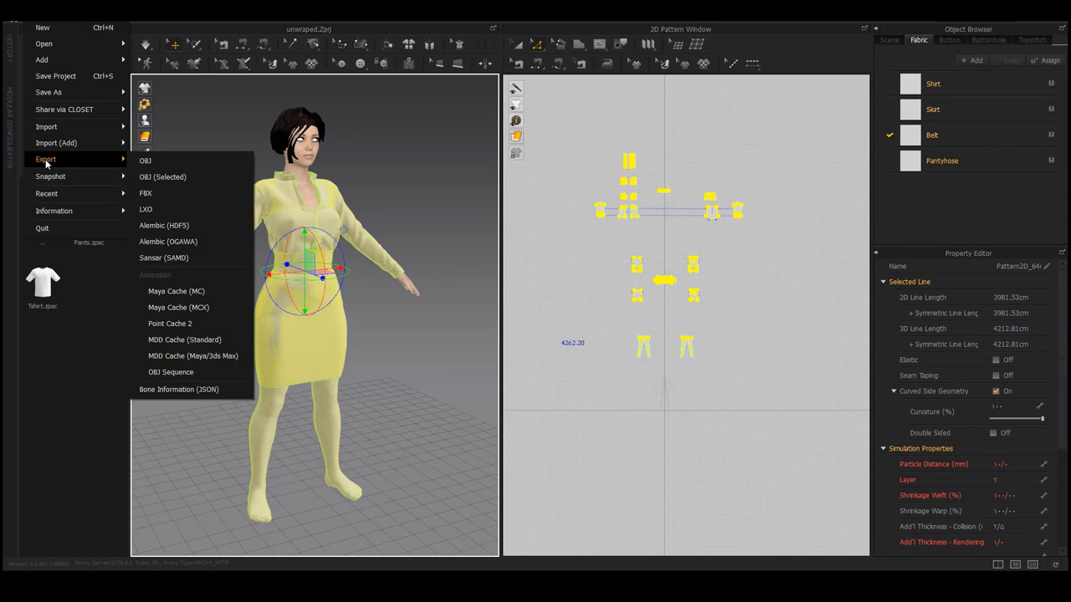
left_click(167, 177)
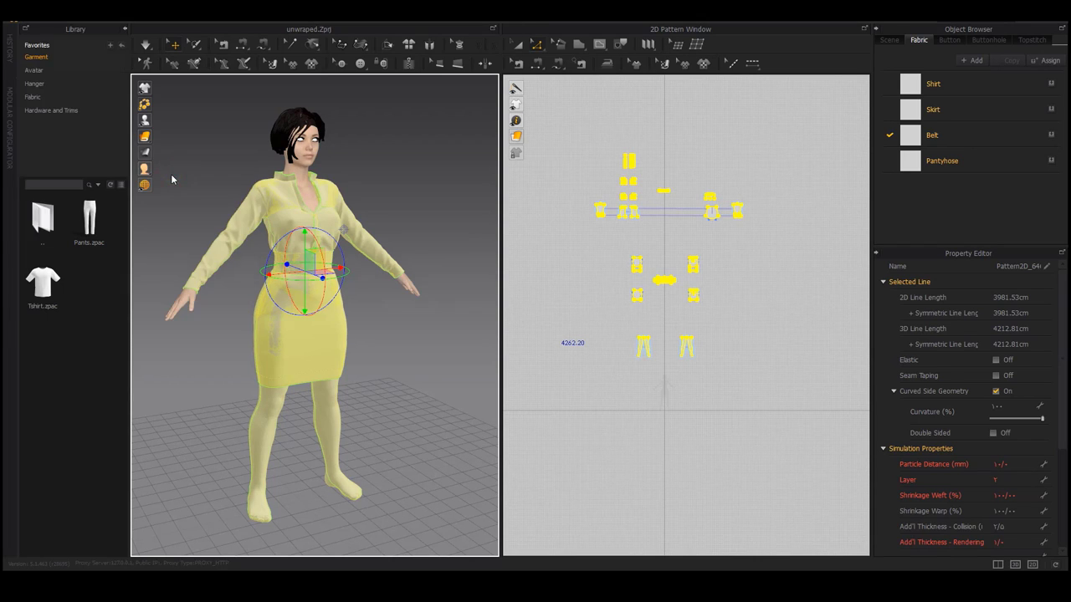
left_click(165, 34)
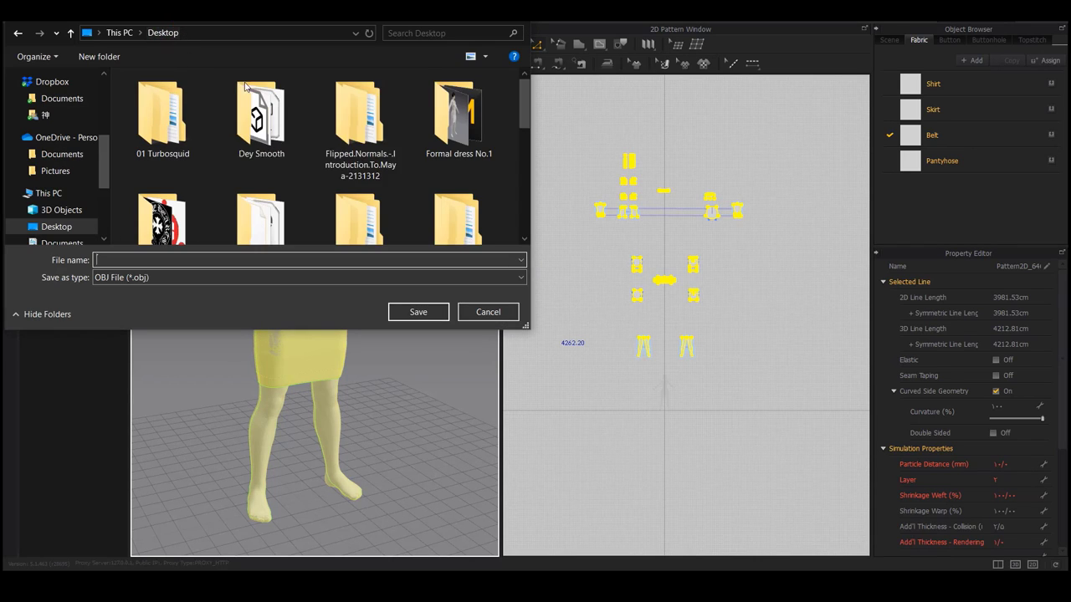
scroll(355, 125, "down", 1)
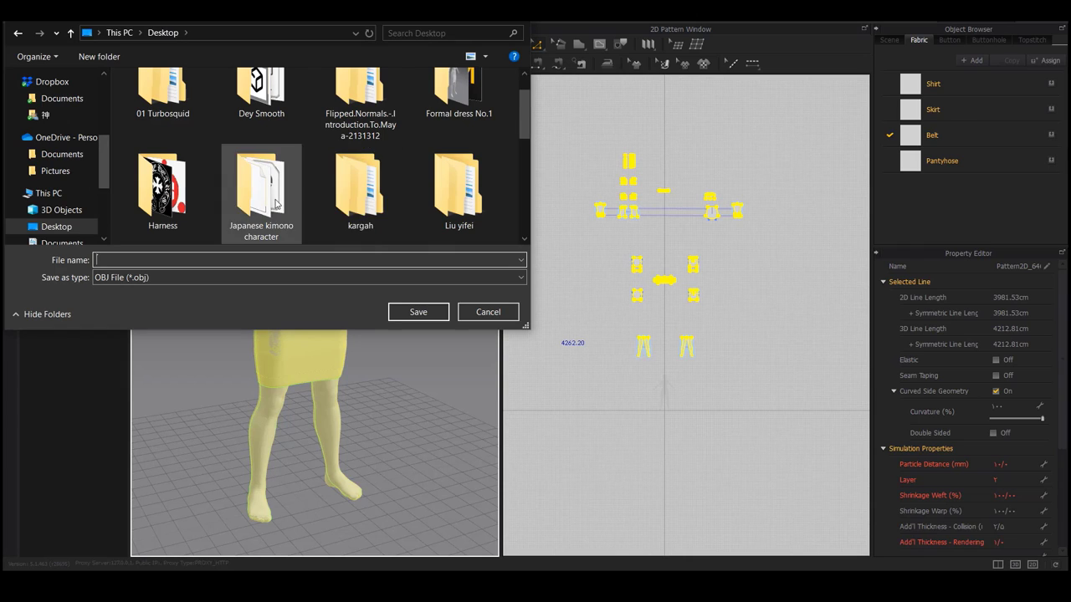
scroll(277, 194, "down", 1)
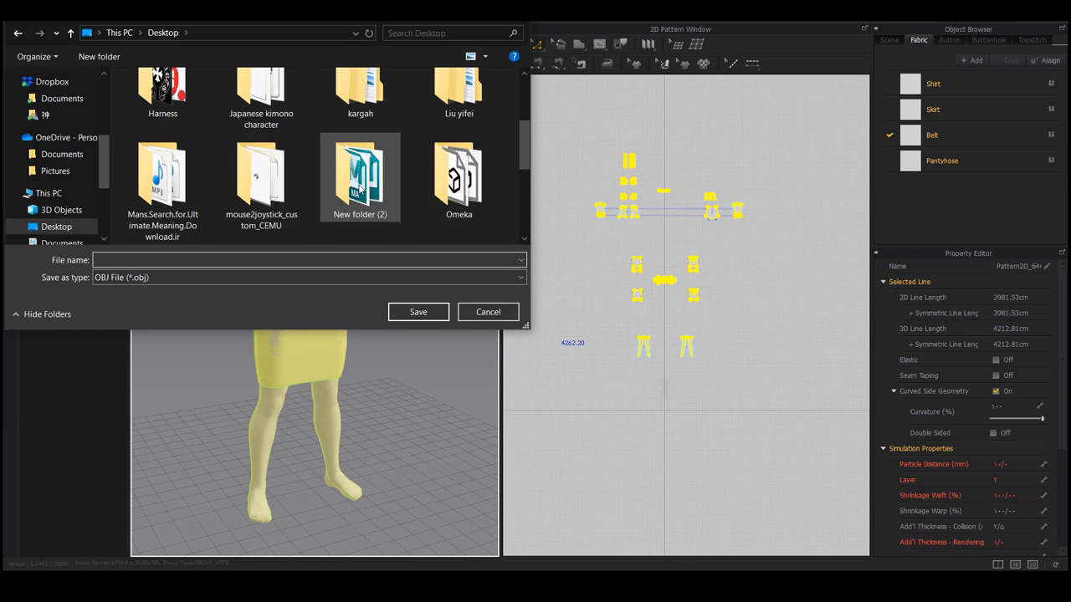
scroll(355, 182, "down", 3)
double_click(458, 118)
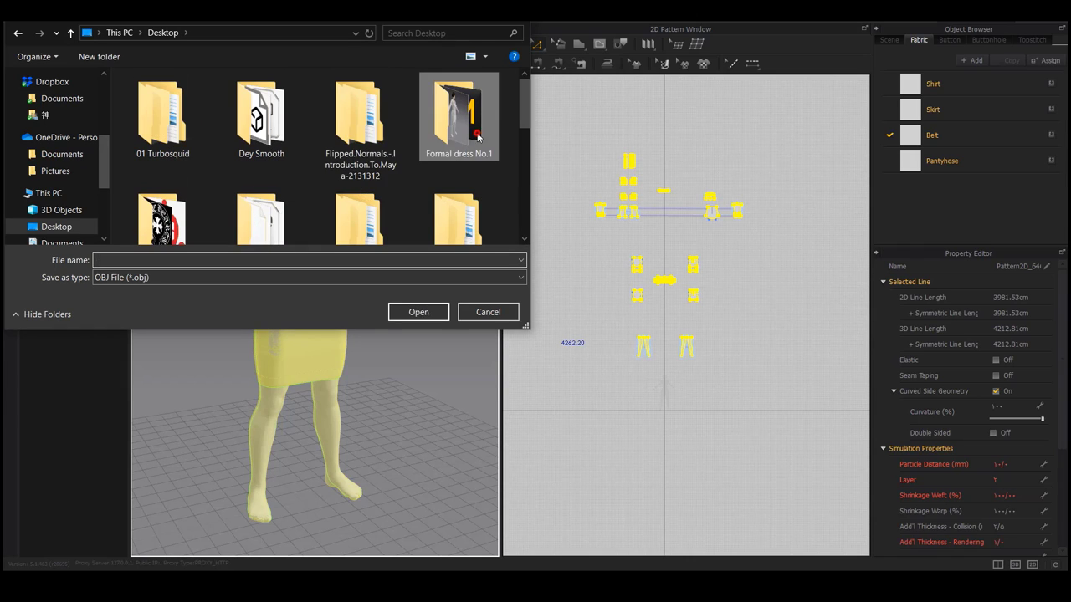
left_click(211, 262)
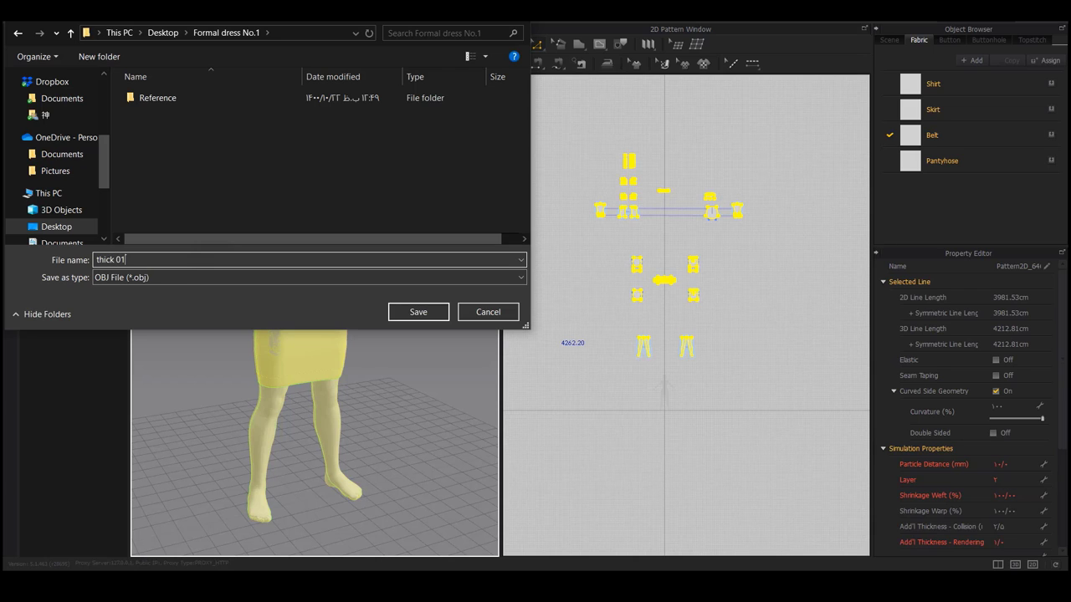
key("Return")
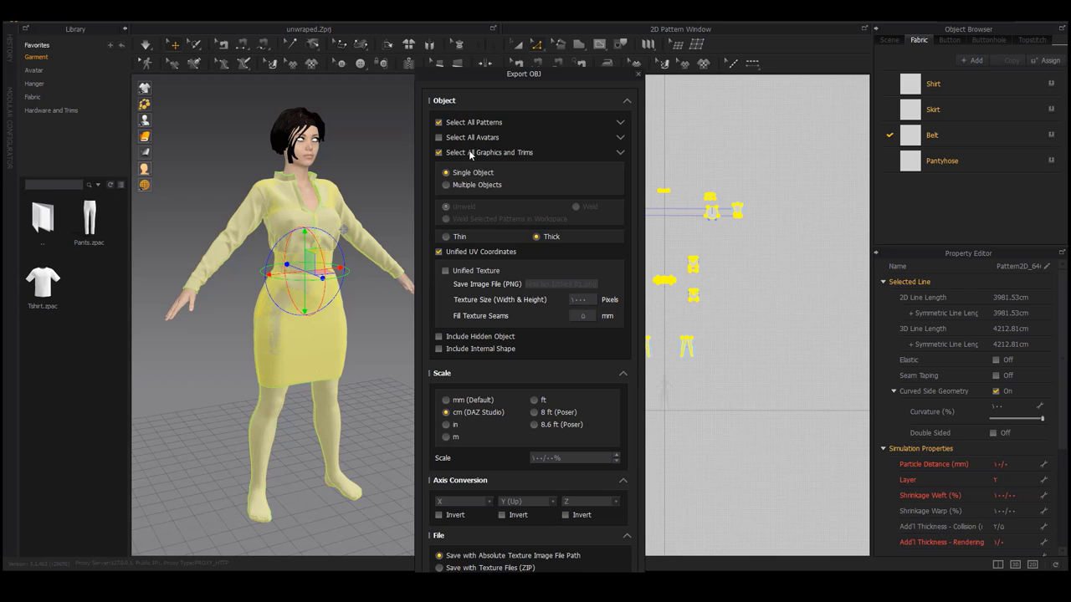
Exclude all graphics and trims and export the patterns as a thick single object with unified UV coordinates in cm.
left_click(620, 153)
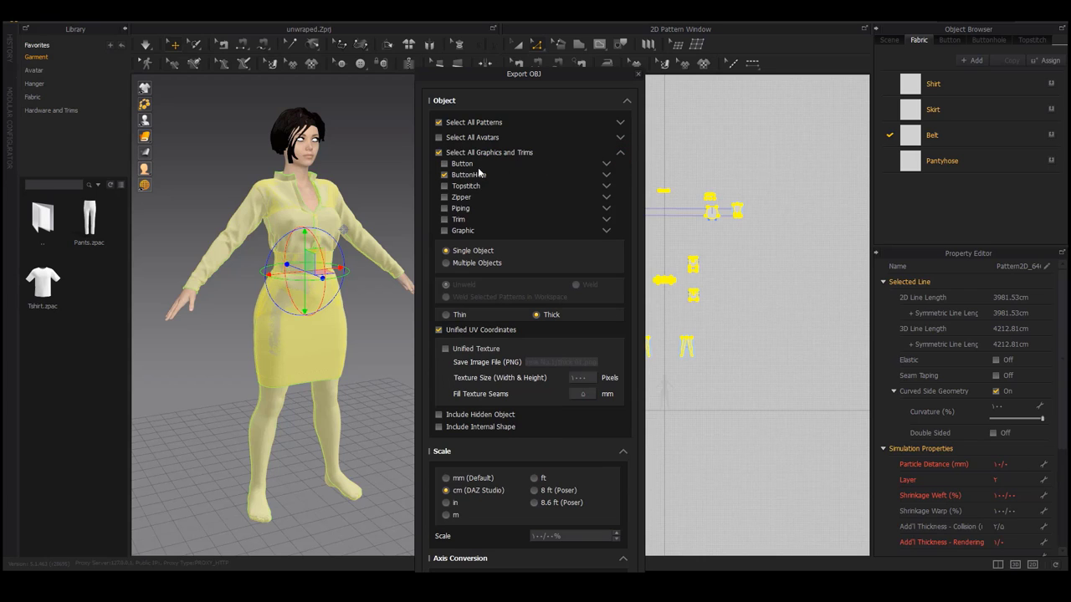
left_click(620, 152)
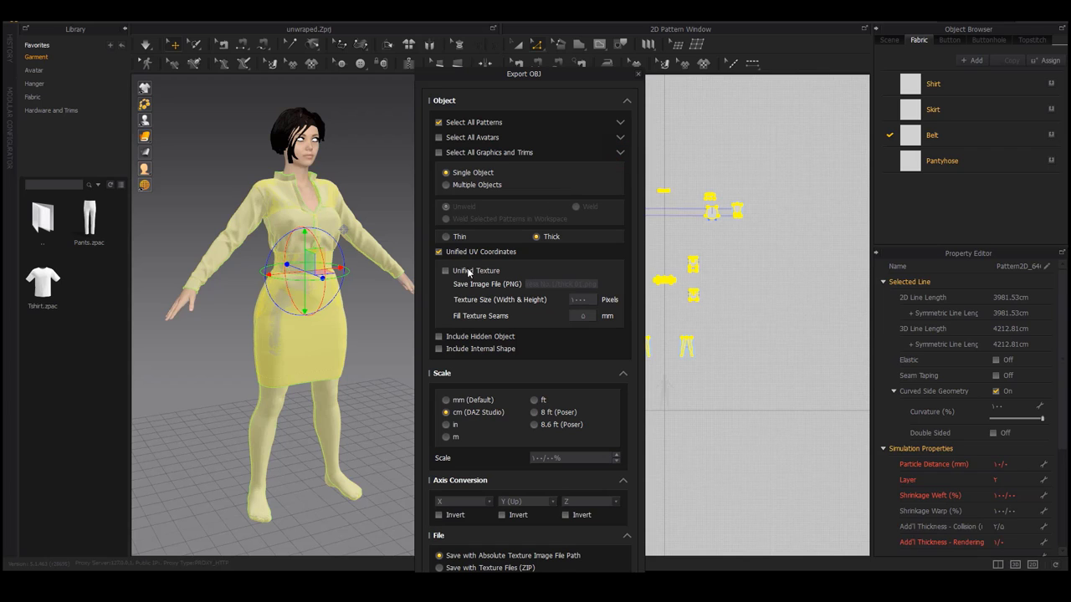
left_click(626, 101)
left_click(559, 386)
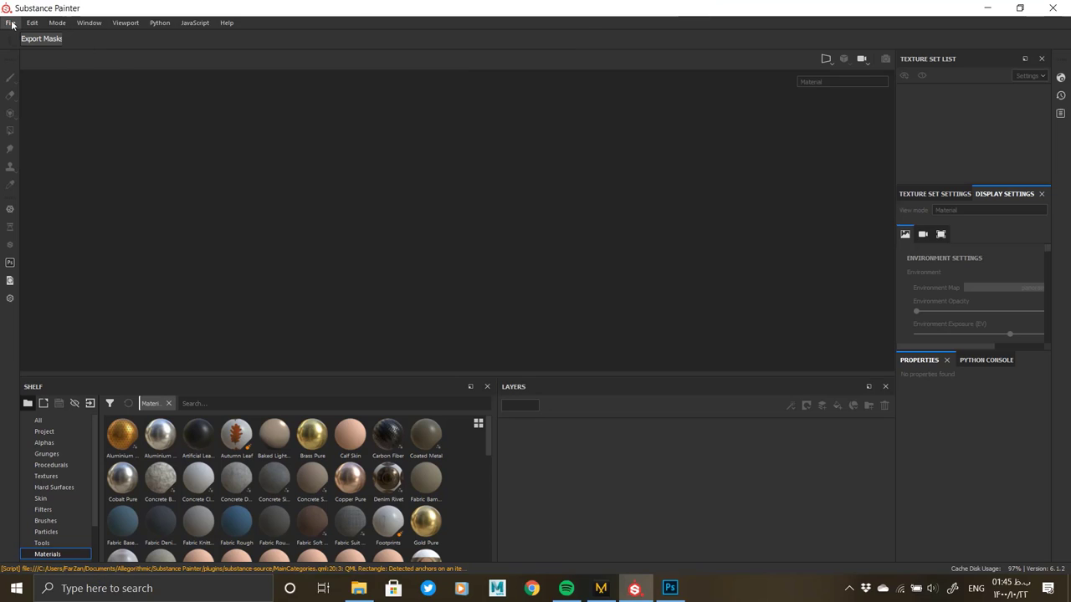
In Substance Painter, create a new project from "thick 01.obj" at 4096 resolution with a texture set per UDIM tile.
left_click(11, 22)
left_click(20, 35)
left_click(639, 170)
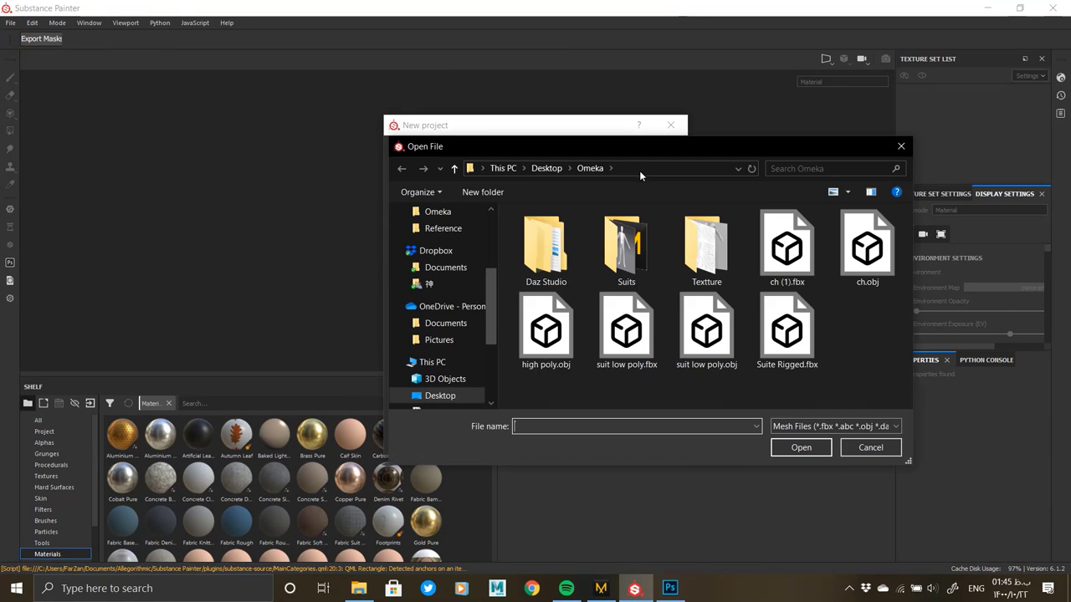
left_click(547, 169)
scroll(834, 282, "up", 2)
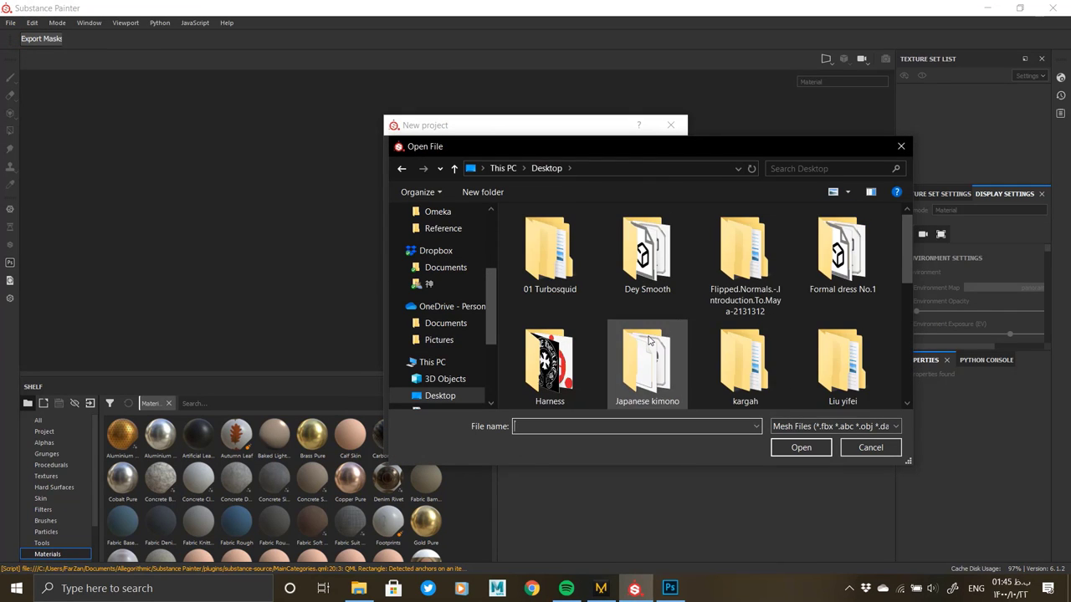
double_click(834, 255)
double_click(621, 251)
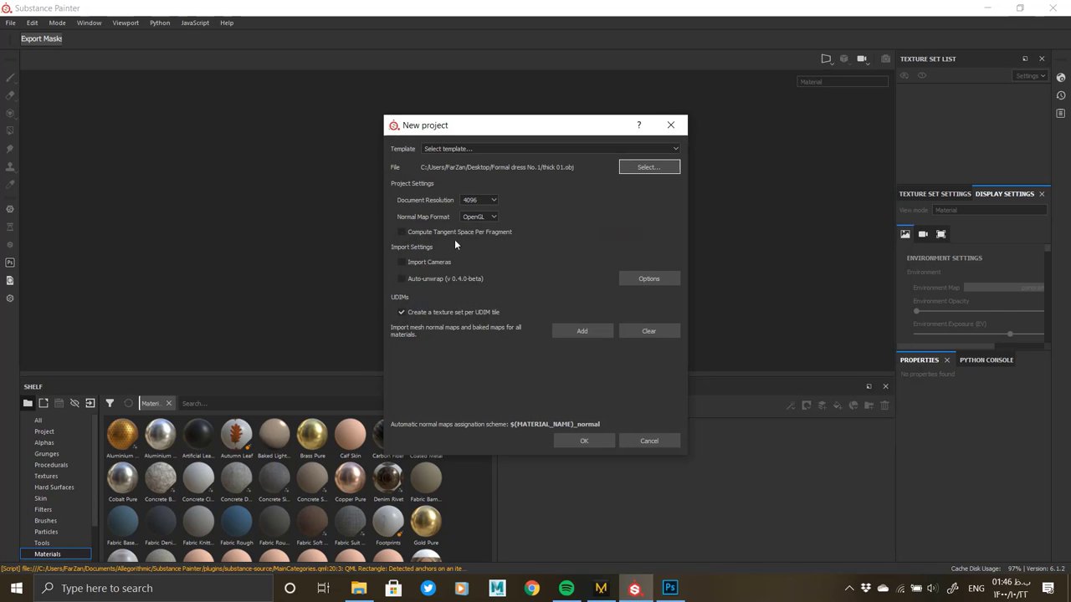
left_click(568, 442)
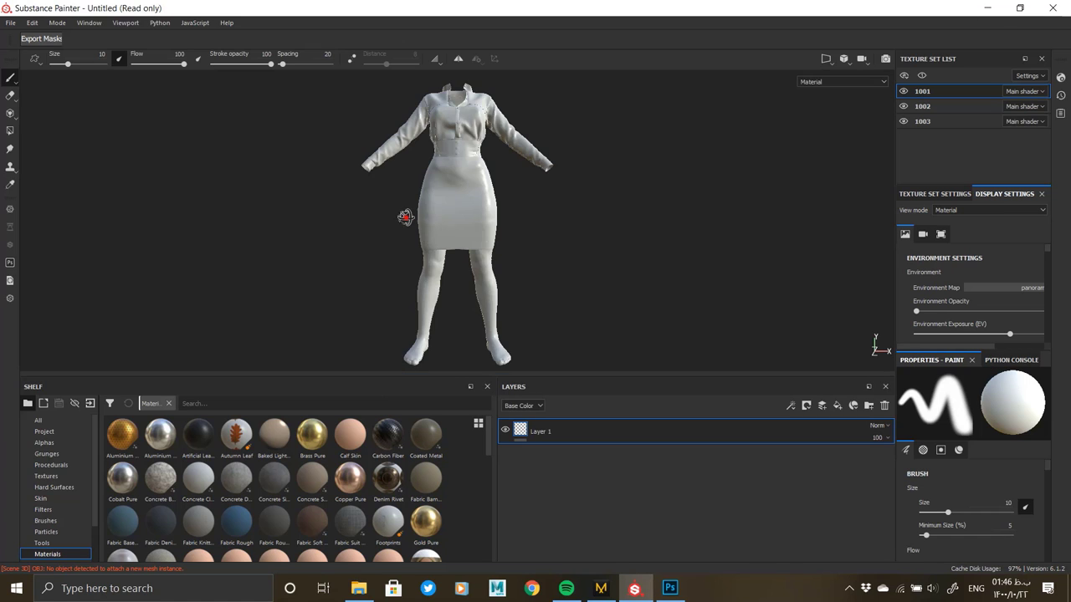
Hide the interface panels and examine the imported outfit from several sides, from close-ups of the shirt and belt to the full figure.
left_click_drag(406, 218, 435, 221, "alt")
middle_click_drag(435, 221, 410, 285, "alt")
right_click_drag(410, 285, 470, 354, "alt")
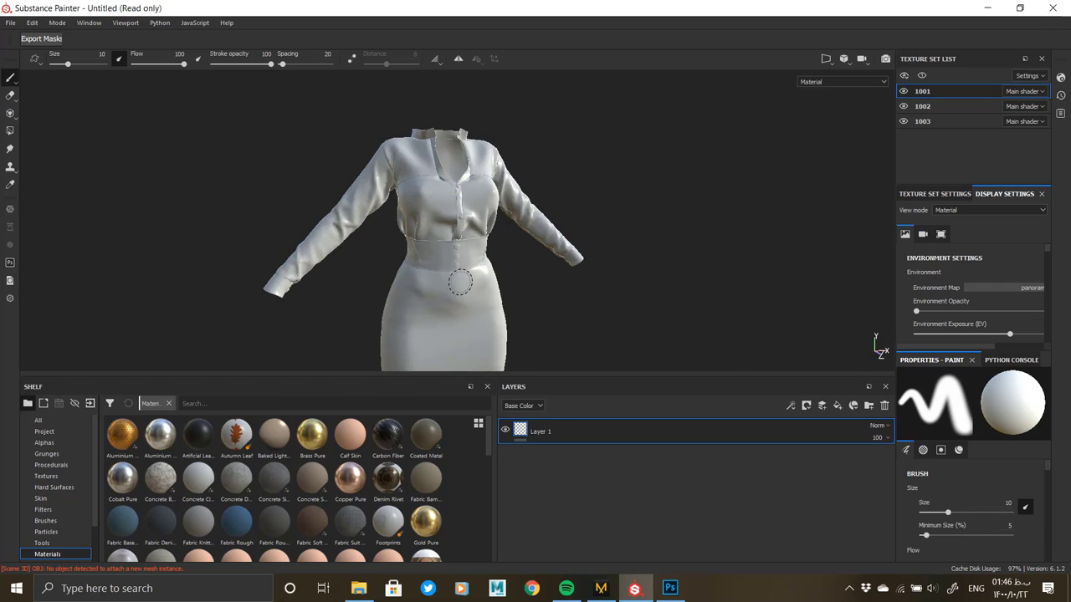
key("Tab")
left_click_drag(540, 282, 485, 280, "alt")
middle_click_drag(521, 464, 479, 193, "alt")
left_click_drag(478, 194, 497, 215, "alt")
middle_click_drag(497, 215, 648, 218, "alt")
left_click_drag(608, 234, 766, 233, "alt")
right_click_drag(652, 239, 605, 232, "alt")
middle_click_drag(605, 232, 586, 276, "alt")
left_click_drag(510, 289, 548, 289, "alt")
right_click_drag(548, 289, 574, 292, "alt")
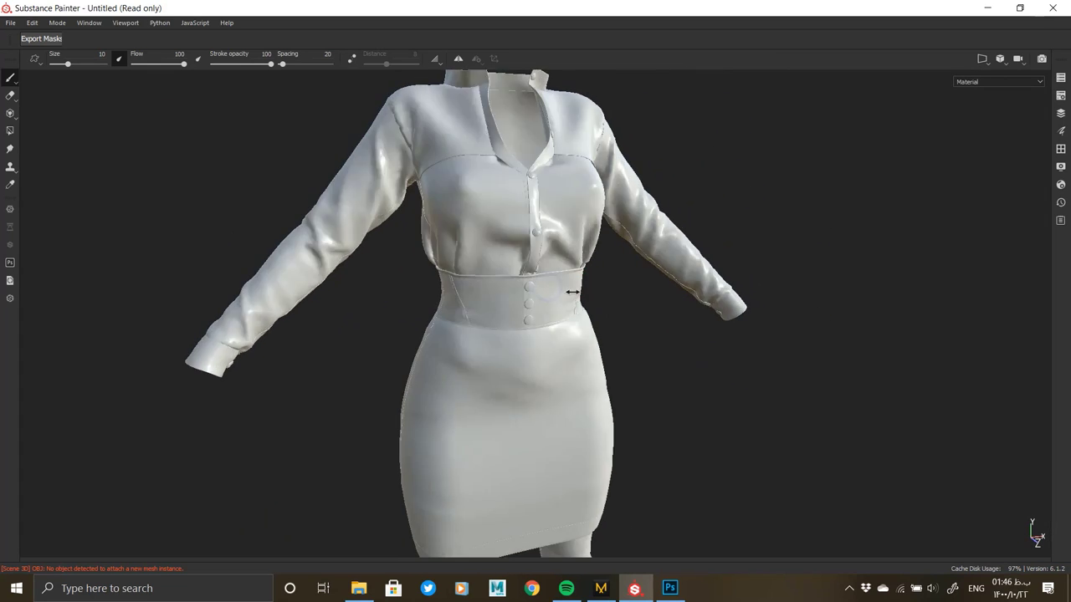
left_click_drag(503, 279, 684, 306, "alt")
right_click_drag(683, 306, 662, 299, "alt")
right_click_drag(561, 280, 184, 192, "alt")
middle_click_drag(489, 258, 461, 202, "alt")
left_click_drag(461, 203, 413, 215, "alt")
middle_click_drag(463, 277, 475, 177, "alt")
right_click_drag(475, 176, 636, 226, "alt")
middle_click_drag(536, 217, 574, 134, "alt")
left_click_drag(573, 318, 397, 279, "alt")
right_click_drag(396, 280, 242, 231, "alt")
left_click_drag(502, 285, 541, 292, "alt")
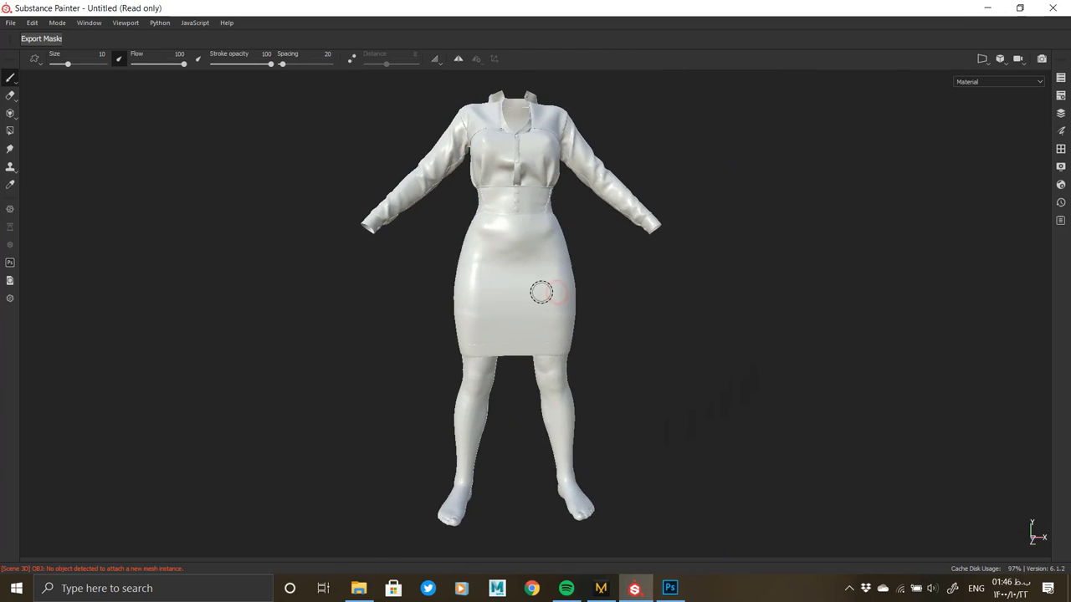
Restore the interface panels and hide texture sets 1001 and 1002 to isolate the skirt and belt.
key("Tab")
left_click(904, 91)
left_click(904, 106)
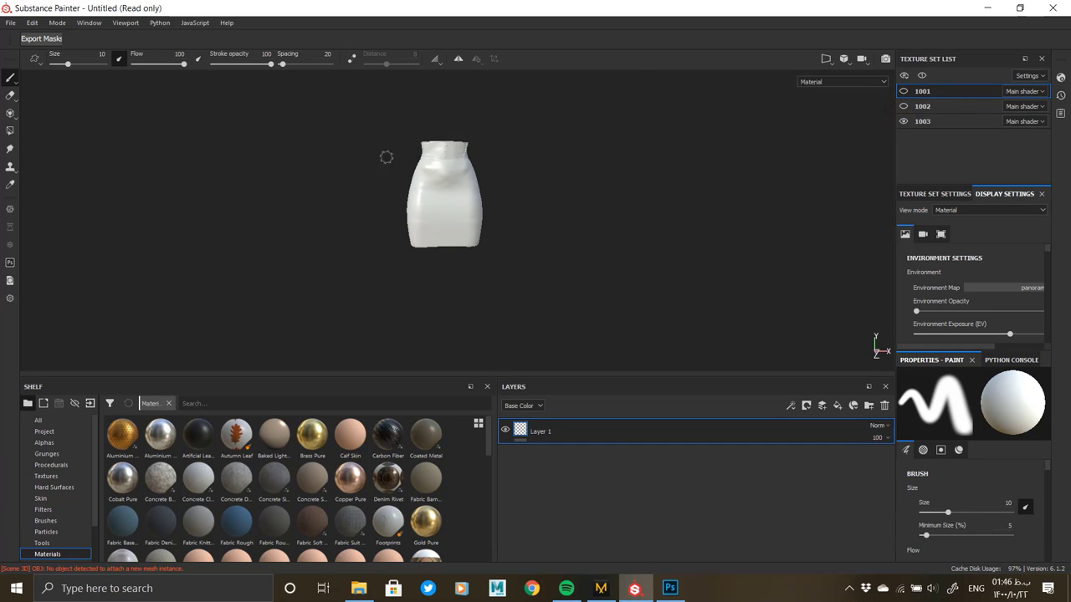
Make texture sets 1001 and 1002 visible again to display the whole outfit.
left_click_drag(386, 158, 410, 164, "alt")
right_click_drag(410, 164, 480, 235, "alt")
middle_click_drag(480, 234, 479, 265, "alt")
left_click(903, 107)
left_click(904, 93)
middle_click_drag(536, 161, 514, 215, "alt")
mouse_move(514, 214)
left_mouse_down("alt")
mouse_move(493, 206)
mouse_move(512, 219)
left_mouse_up("alt")
right_click_drag(512, 219, 493, 197, "alt")
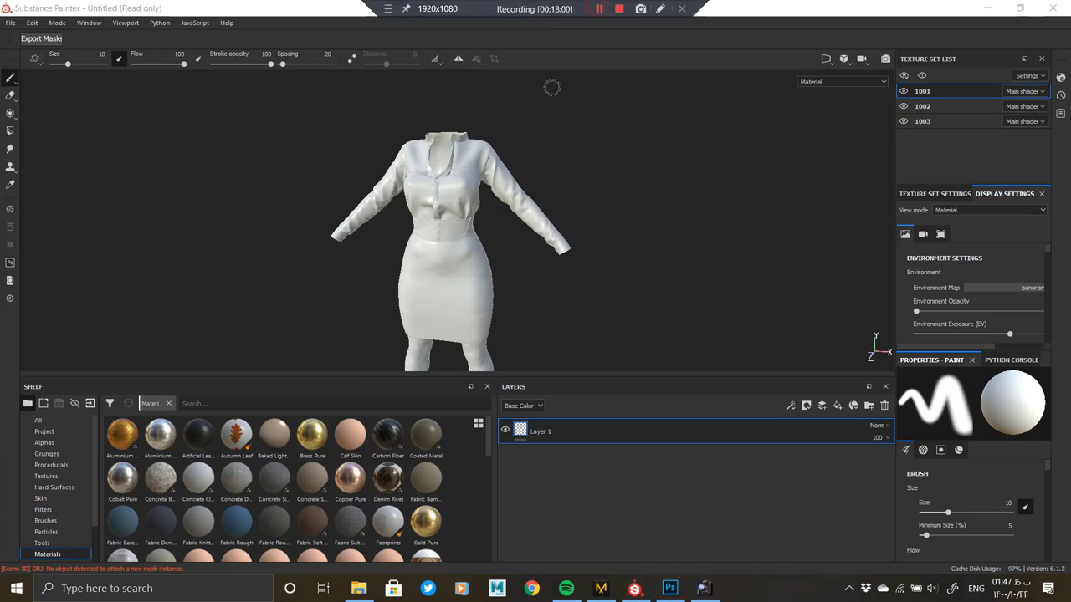
Toggle the visibility of texture sets 1002 and 1003 to check which garment parts belong to each.
left_click_drag(535, 159, 451, 174, "alt")
right_click_drag(452, 174, 495, 352, "alt")
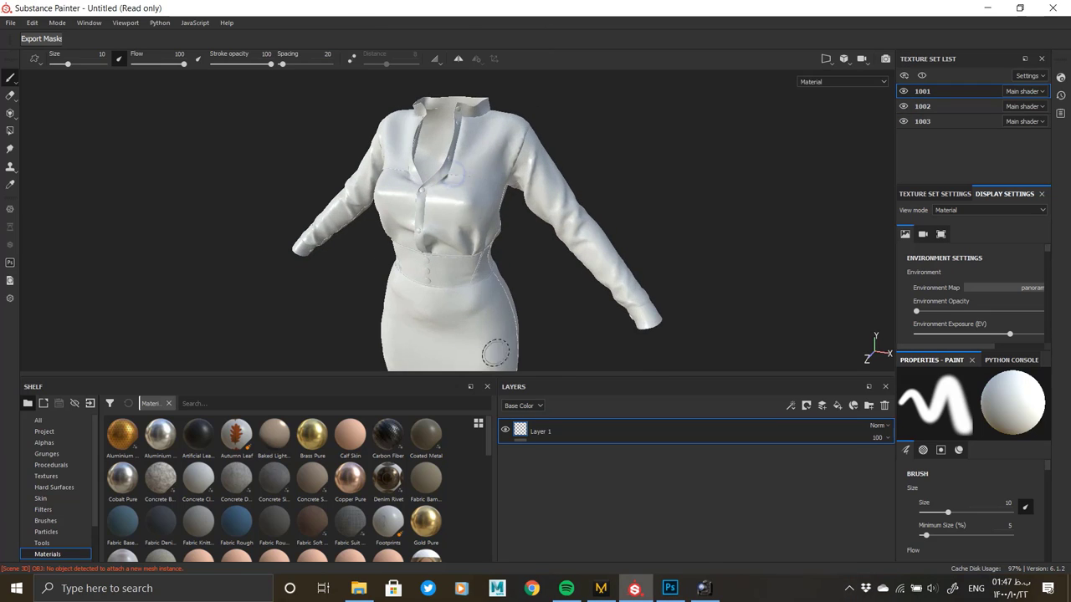
left_click(903, 107)
left_click(903, 122)
left_click(904, 106)
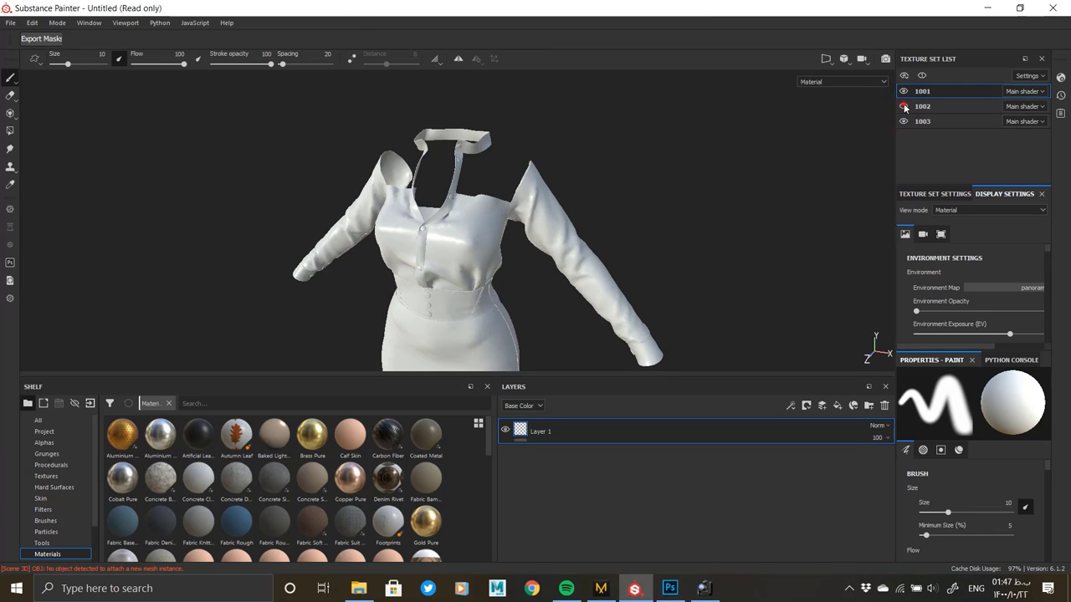
left_click(904, 121)
Replace Layer 1 of texture set 1001 with a fill layer and show the 3D and 2D views side by side, widening the 3D view.
left_click(884, 405)
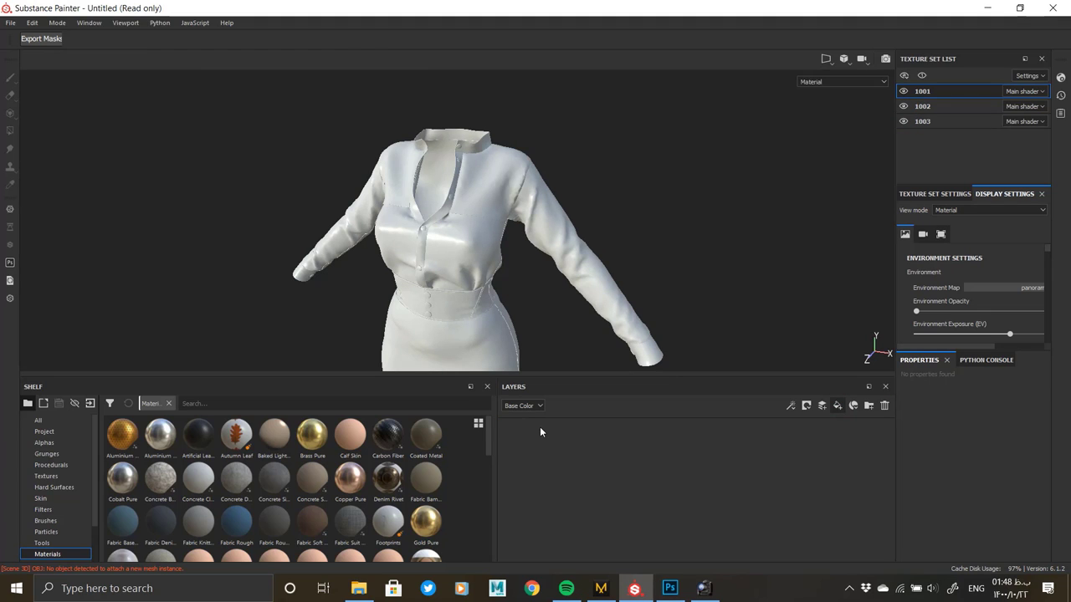
left_click(827, 60)
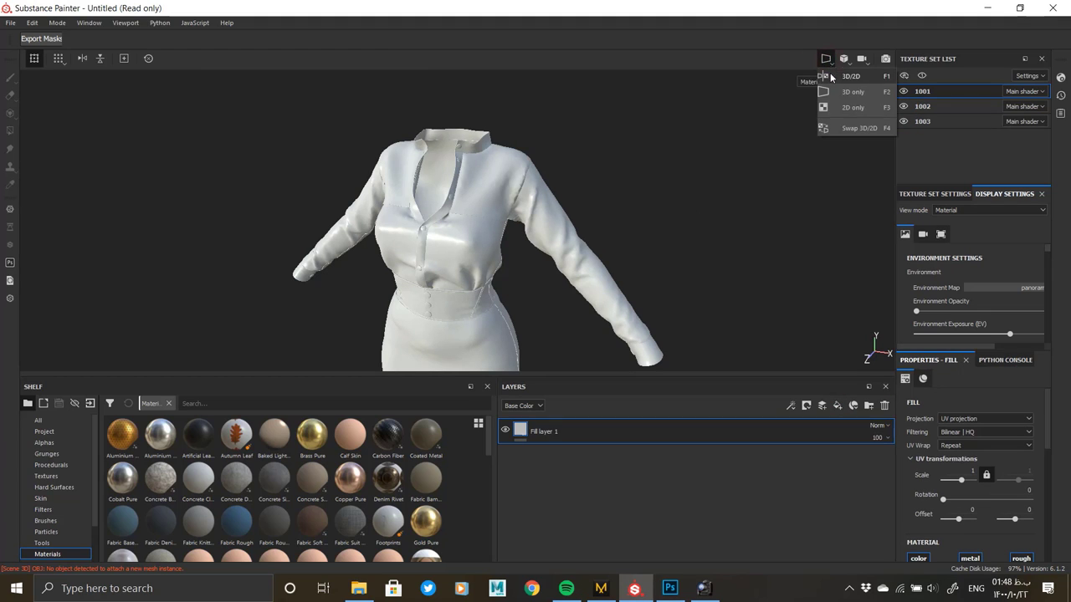
left_click(830, 77)
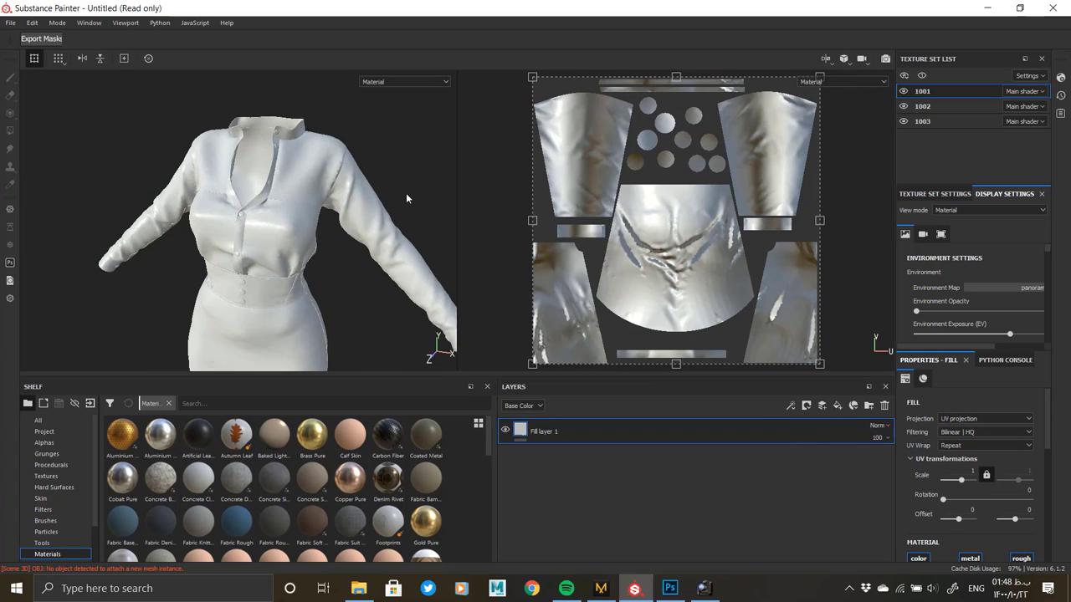
left_click_drag(458, 185, 549, 182)
middle_click_drag(393, 200, 354, 207, "alt")
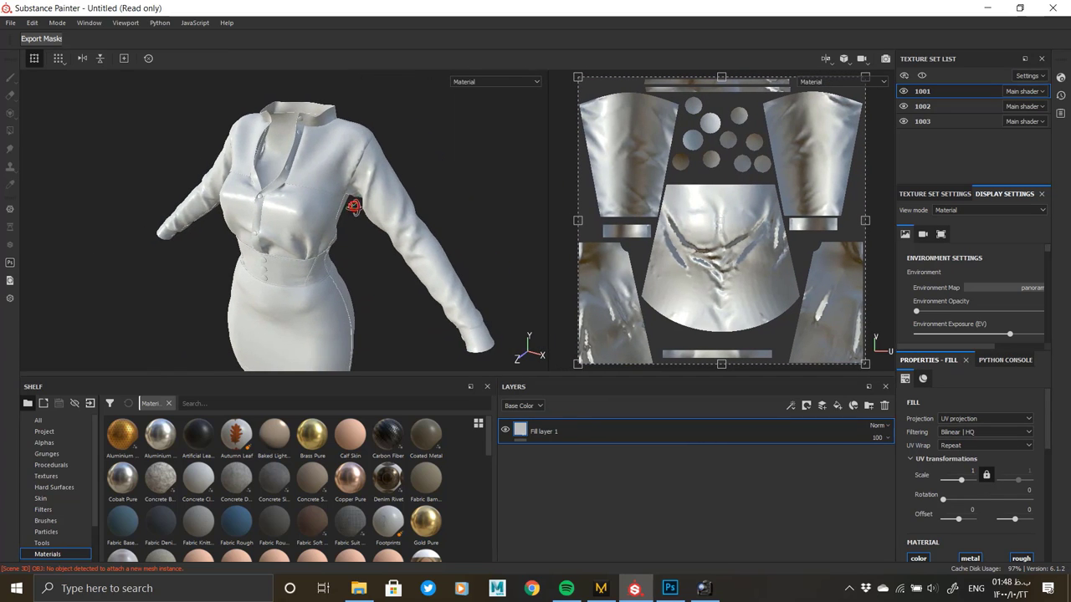
right_click_drag(354, 207, 310, 172, "alt")
Try a neutral grey base color on the fill layer.
scroll(963, 511, "down", 4)
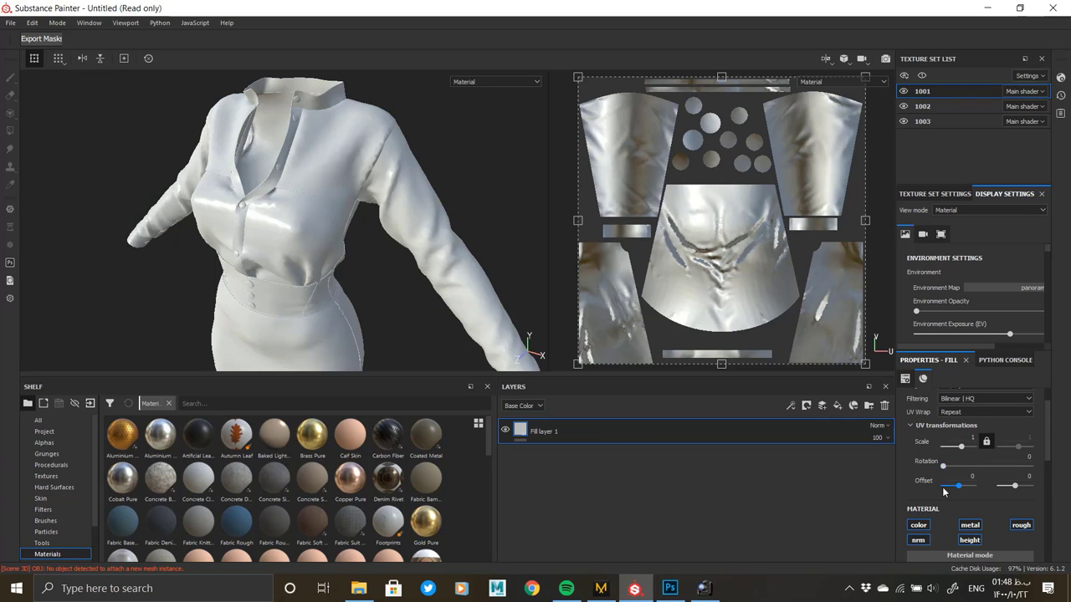
left_click(931, 521)
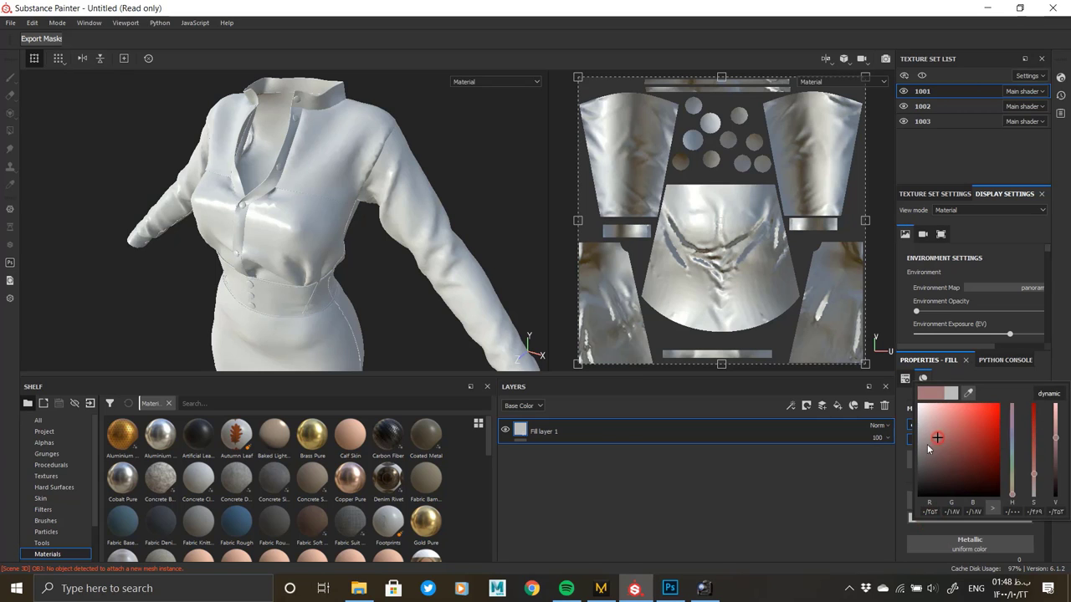
mouse_move(929, 439)
left_mouse_down()
mouse_move(867, 471)
mouse_move(855, 499)
mouse_move(785, 348)
mouse_move(774, 446)
left_mouse_up()
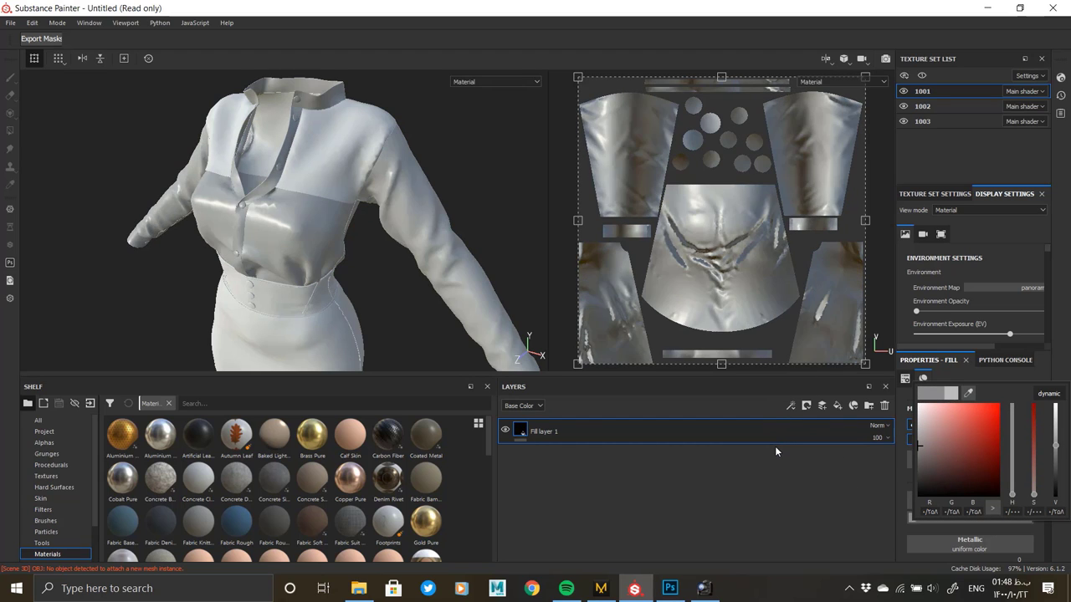
left_click(644, 12)
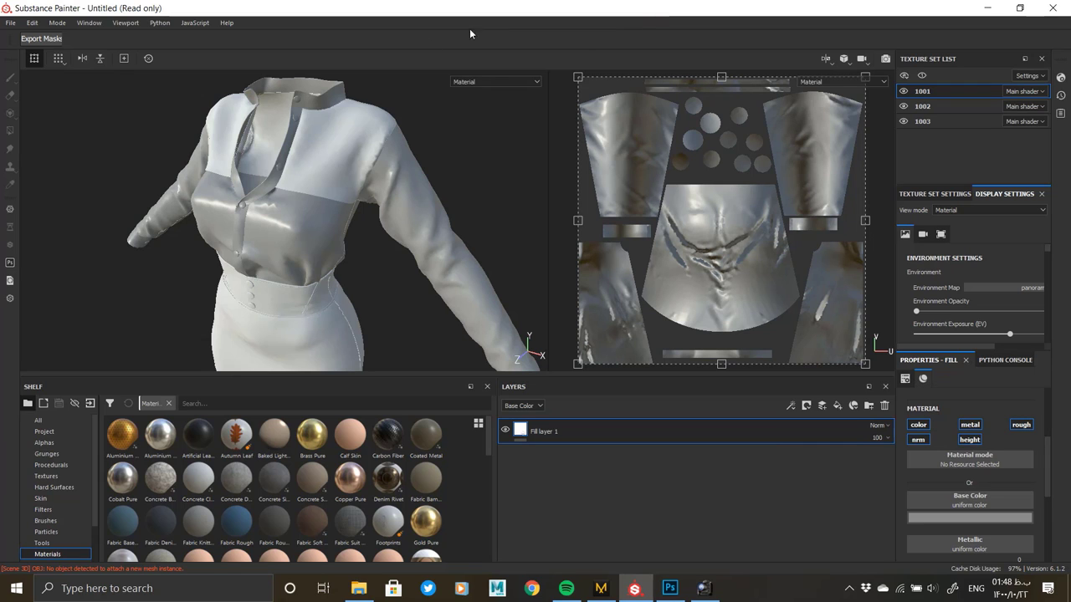
Place the reference photo beside the project window and sample the garment's pink fabric as the fill layer's base color.
mouse_move(553, 12)
left_mouse_down()
mouse_move(586, 21)
mouse_move(0, 25)
left_mouse_up()
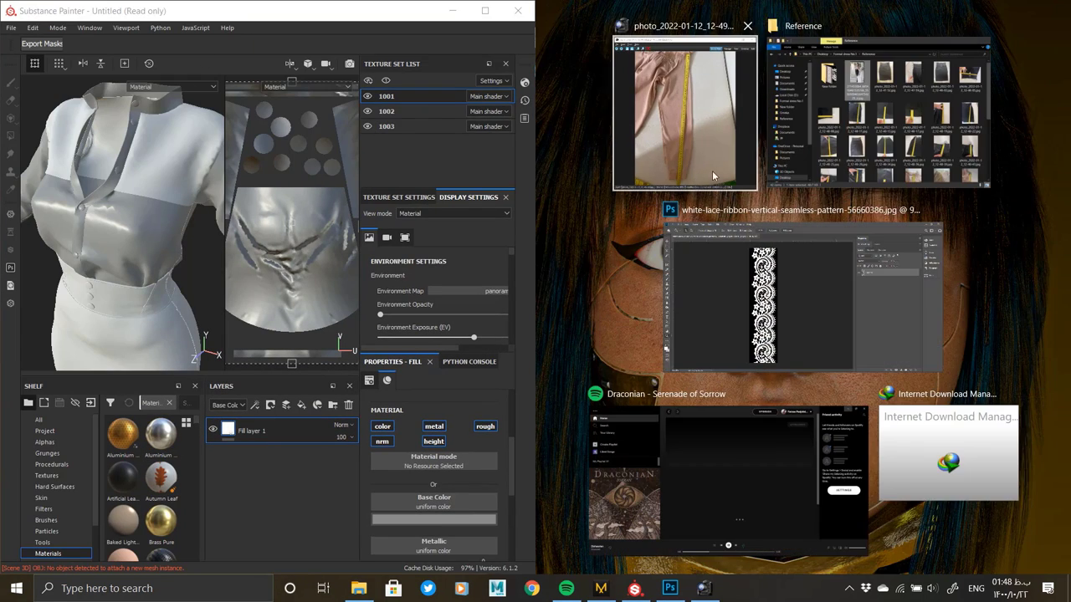
left_click(728, 119)
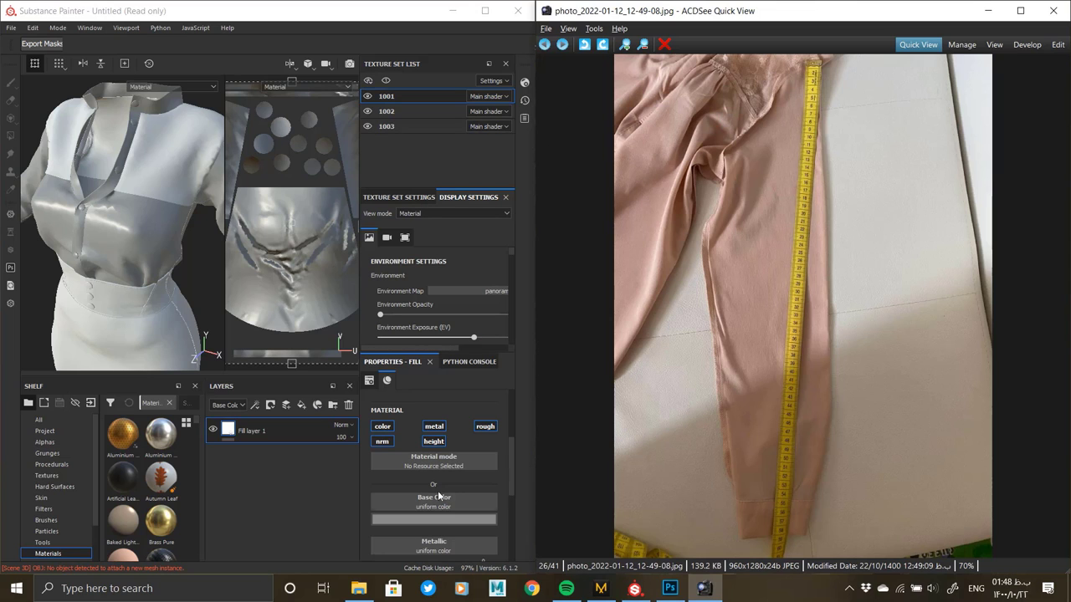
left_click(437, 520)
left_click(492, 386)
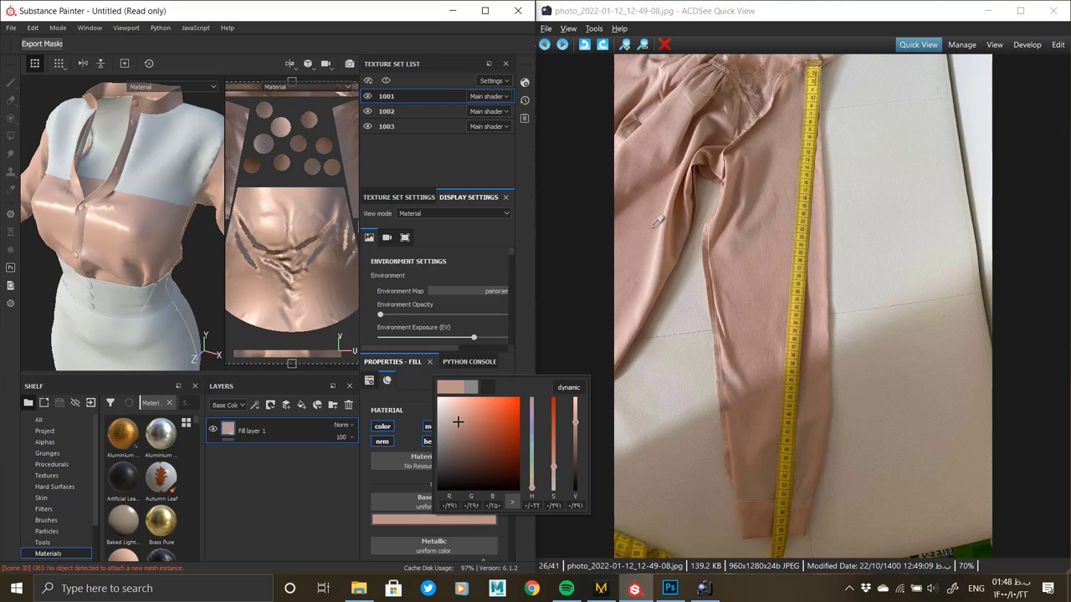
left_click(484, 11)
Brighten the fill layer's base color to a lighter, slightly more saturated peach pink.
right_click_drag(296, 210, 342, 284, "alt")
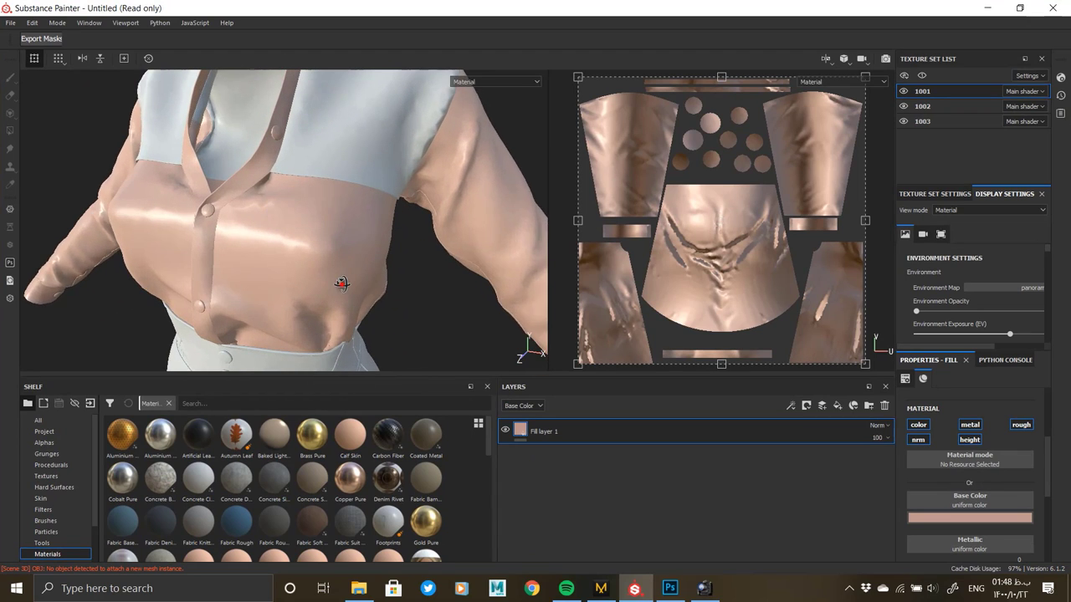
left_click_drag(342, 285, 305, 277, "alt")
left_click(990, 518)
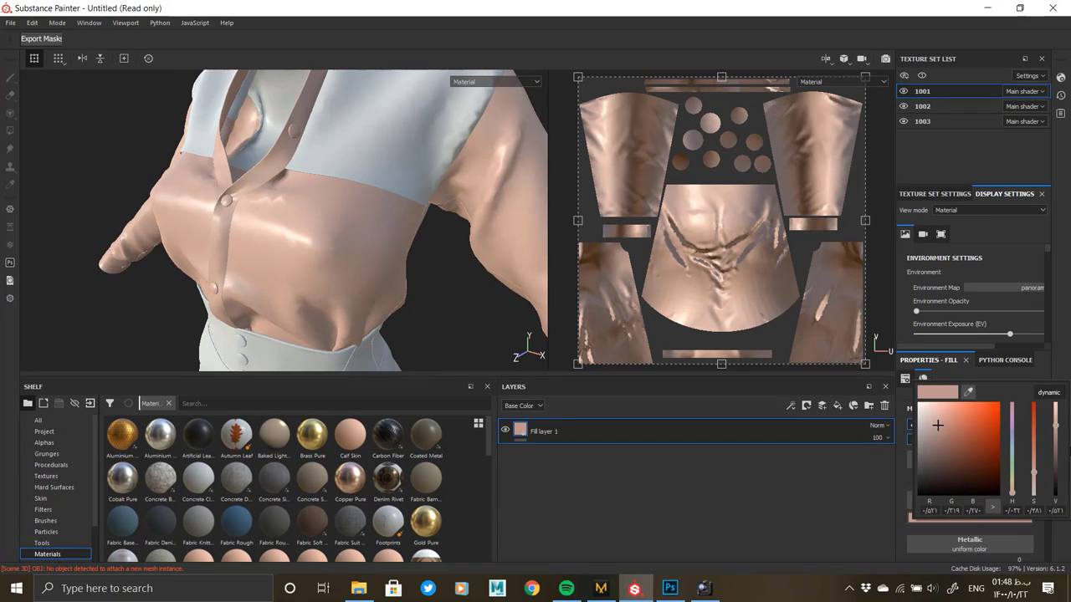
left_click_drag(1057, 427, 1057, 422)
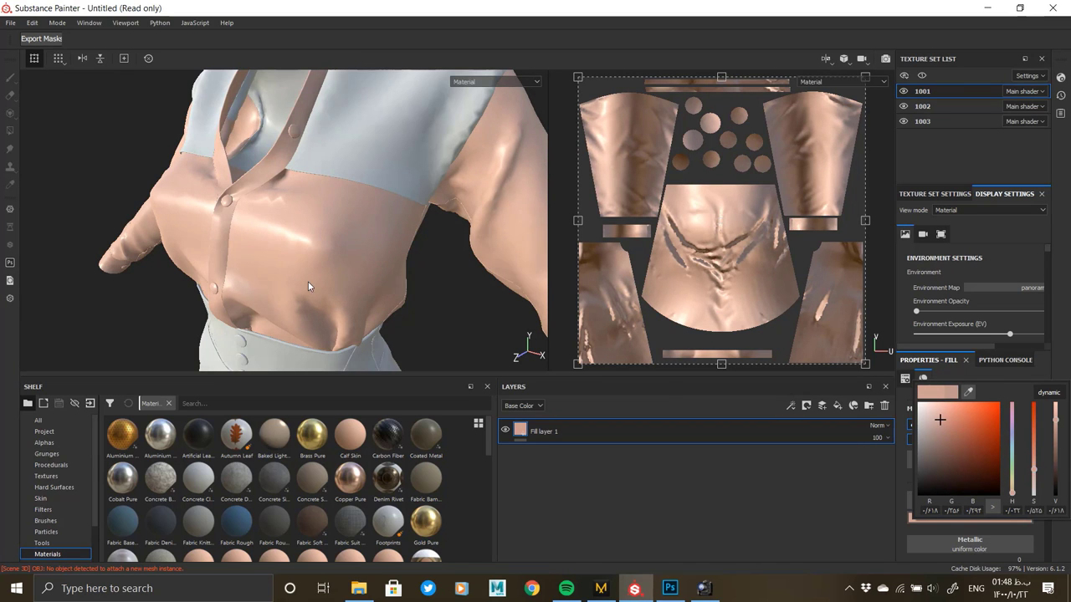
left_click_drag(308, 286, 414, 186, "alt")
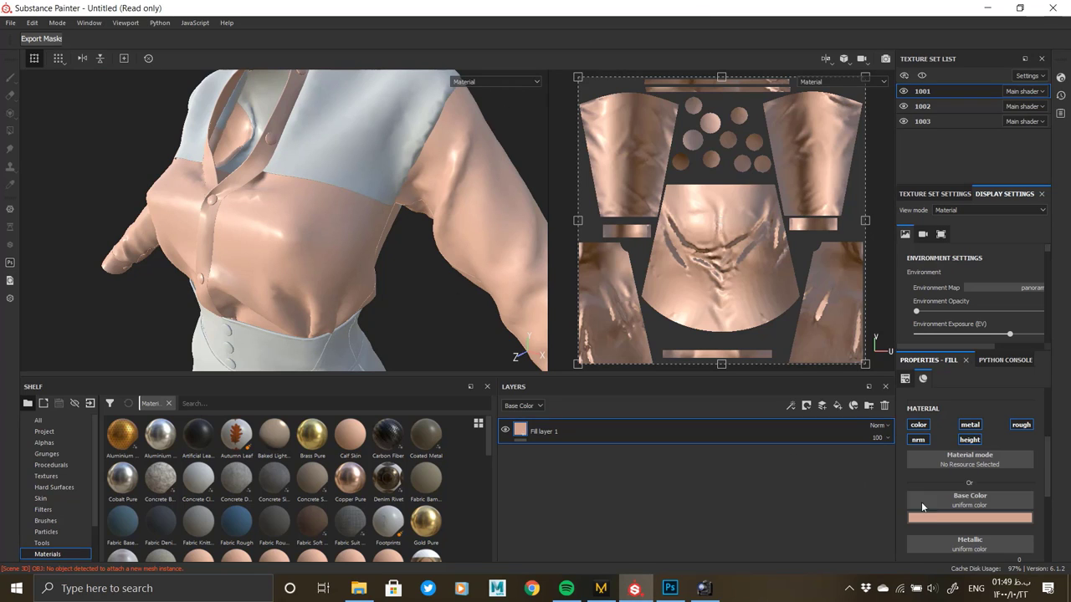
Set the fill layer's roughness to 0.8107 and check the shirt's sheen from the front.
scroll(934, 524, "down", 3)
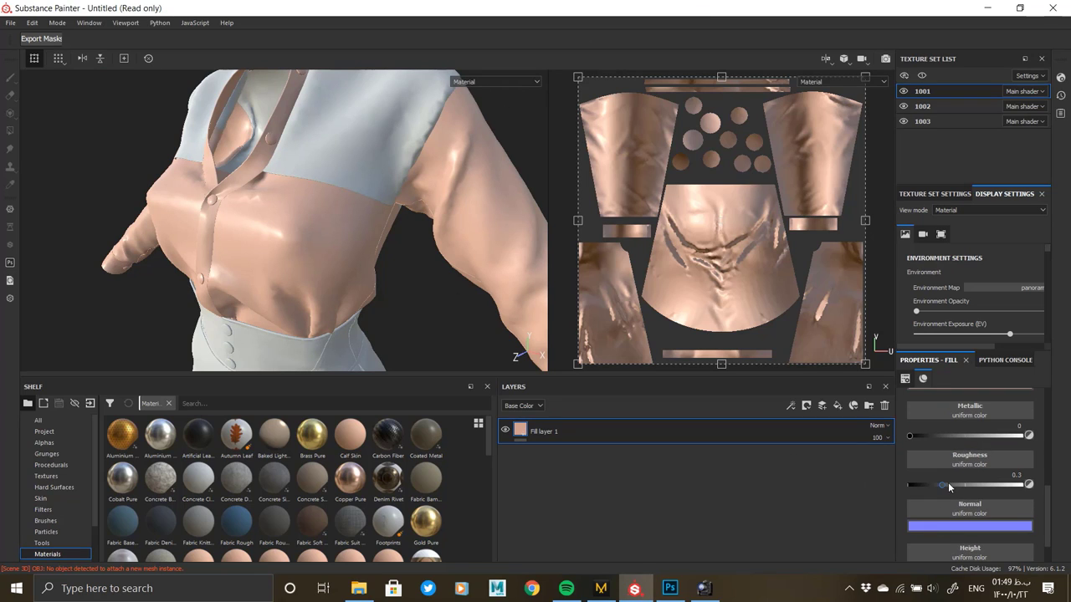
left_click_drag(948, 482, 965, 488)
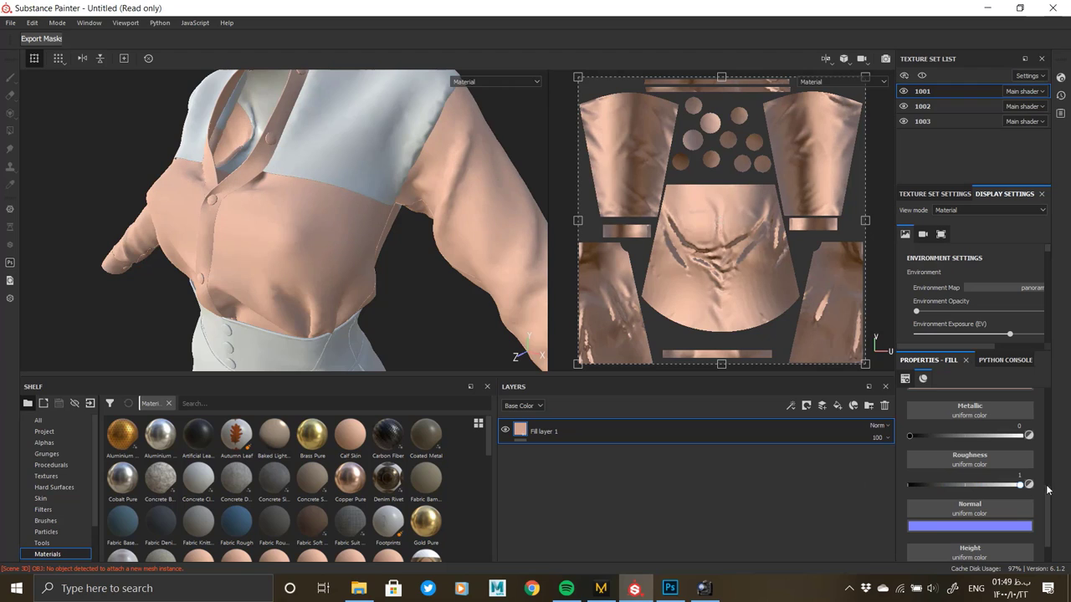
left_click_drag(1059, 487, 996, 486)
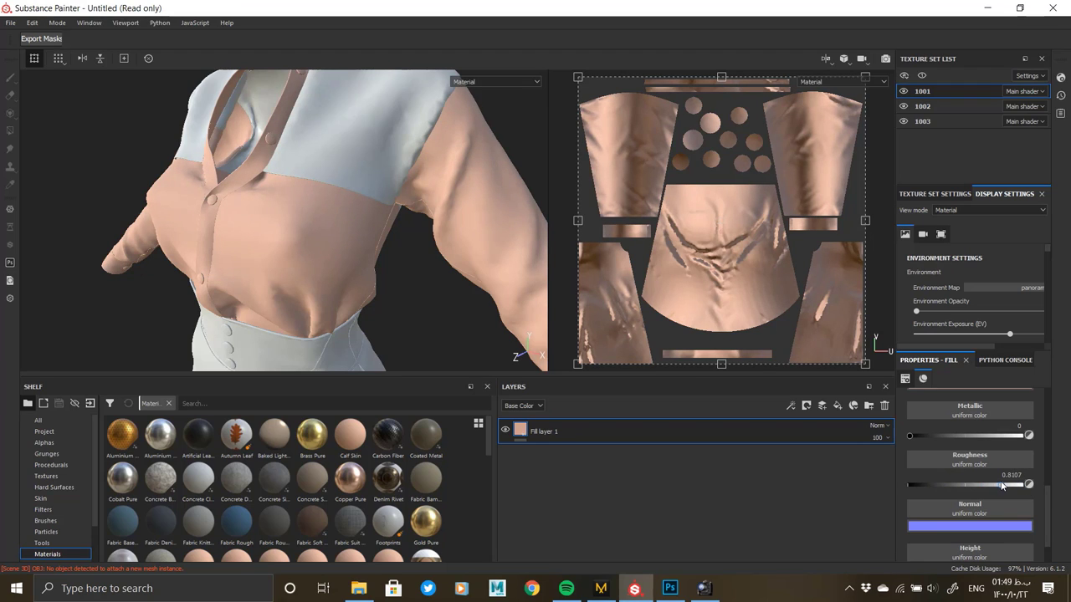
left_click_drag(278, 257, 277, 190, "alt")
right_click_drag(277, 190, 305, 225, "alt")
middle_click_drag(292, 203, 338, 219, "alt")
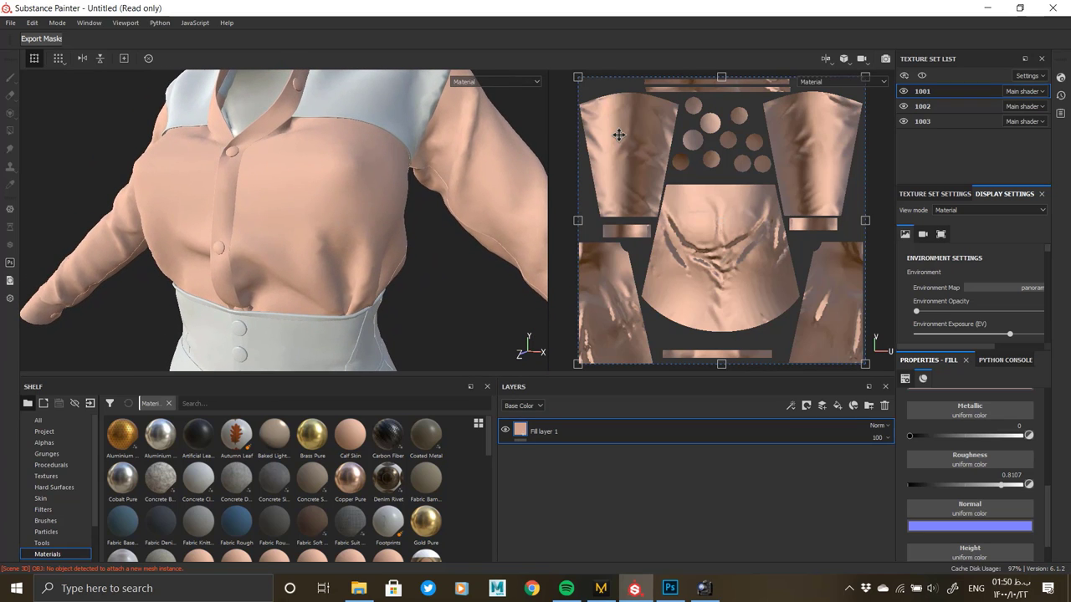
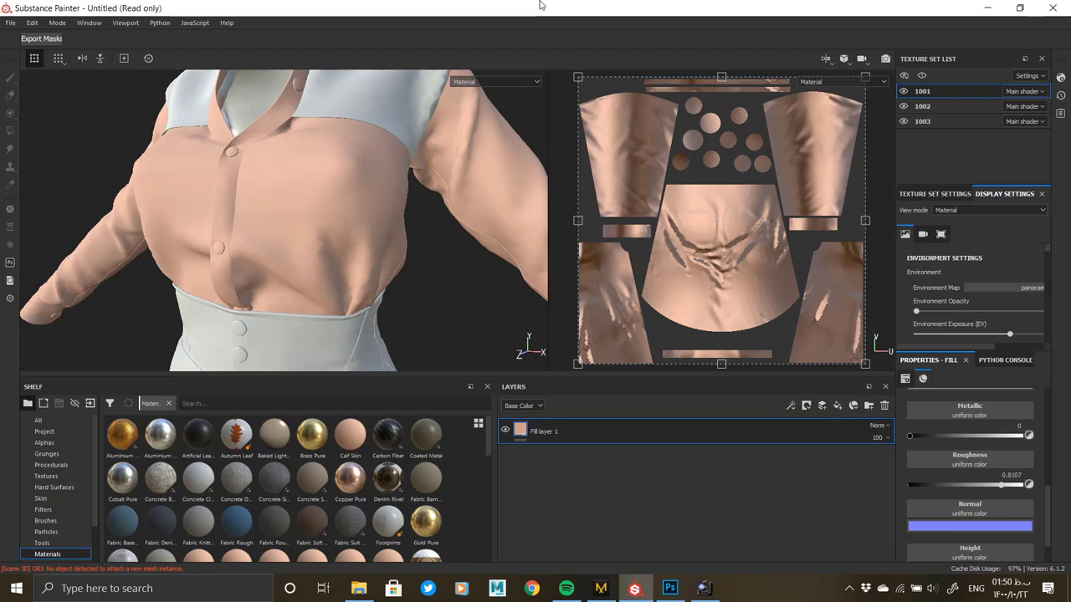
Switch to the PureRef reference board and examine close-ups of the pink fabric's weave, seams and buttons.
mouse_move(543, 5)
left_click(600, 8)
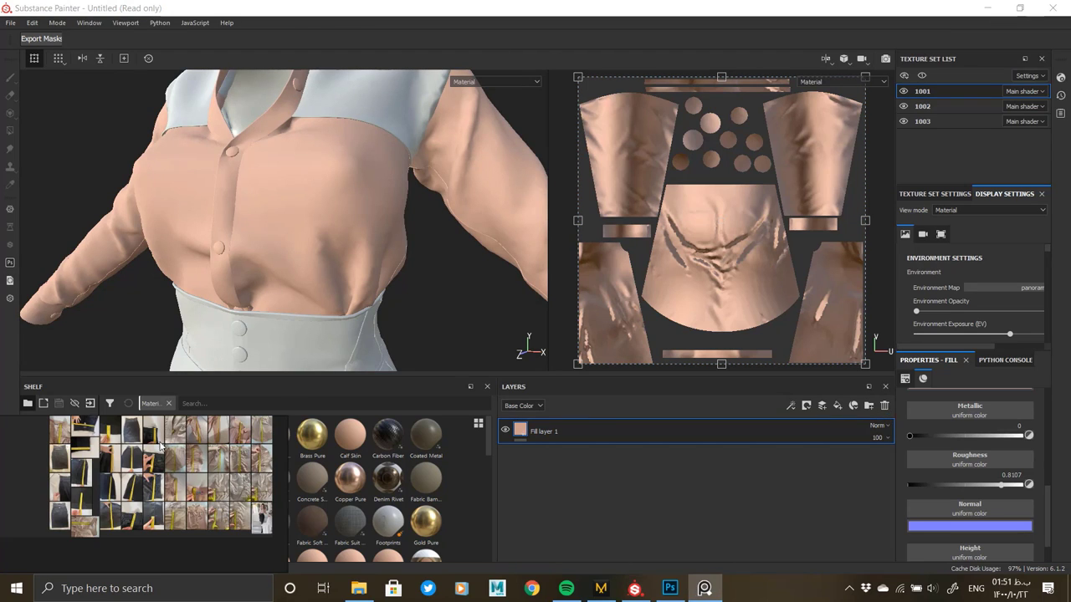
scroll(180, 472, "up", 5)
scroll(203, 491, "up", 8)
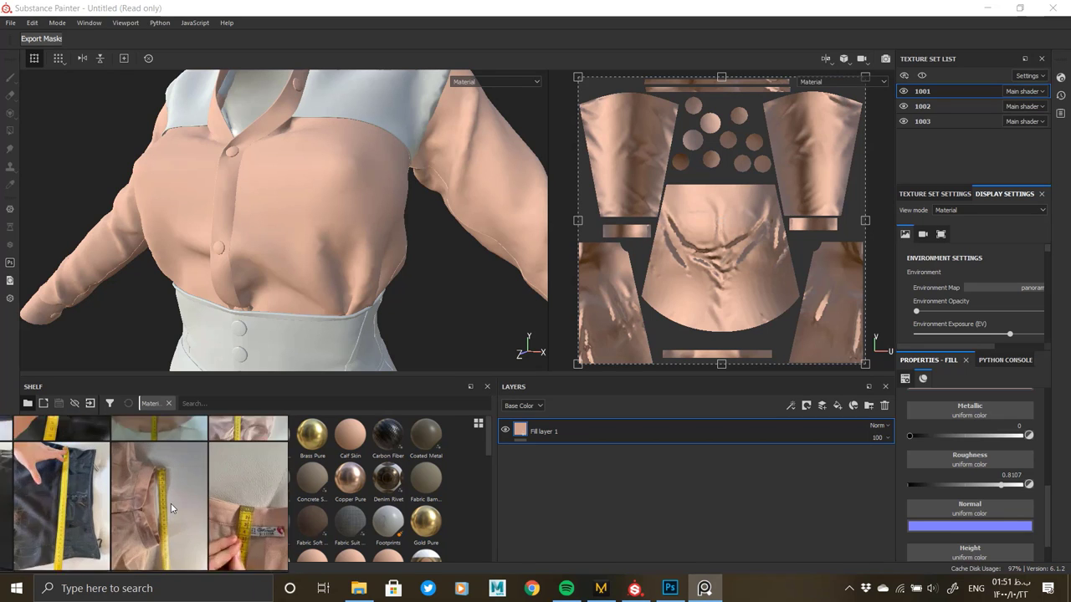
scroll(180, 477, "up", 2)
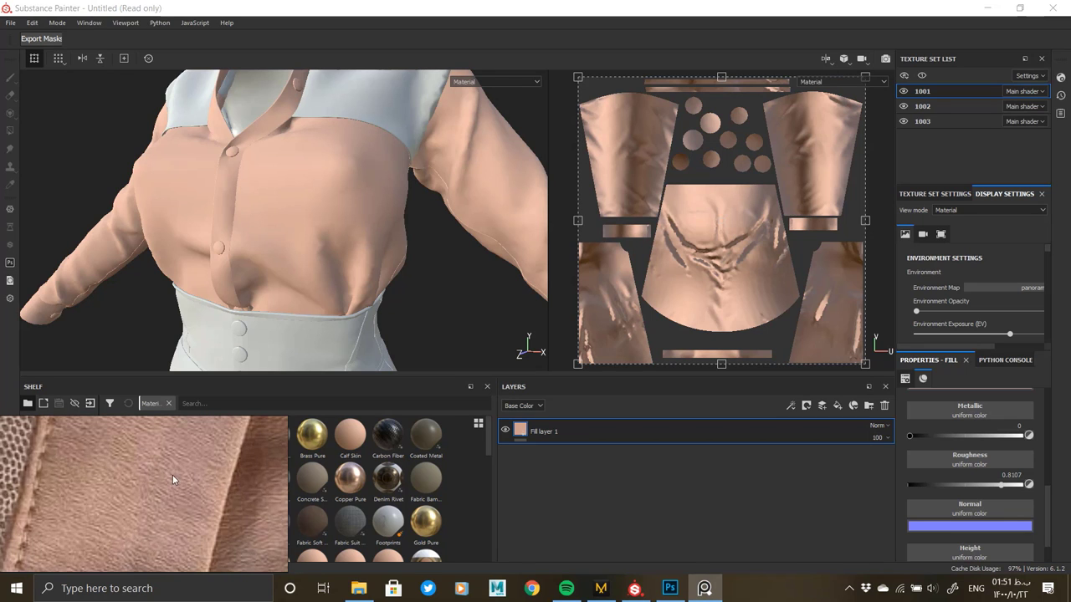
scroll(158, 484, "down", 8)
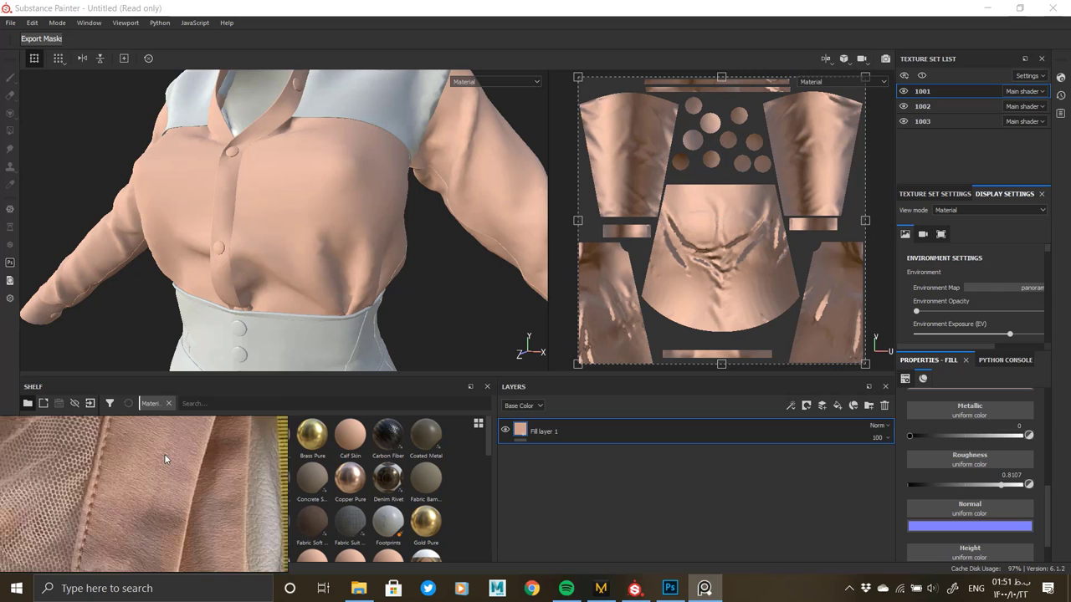
scroll(164, 453, "down", 8)
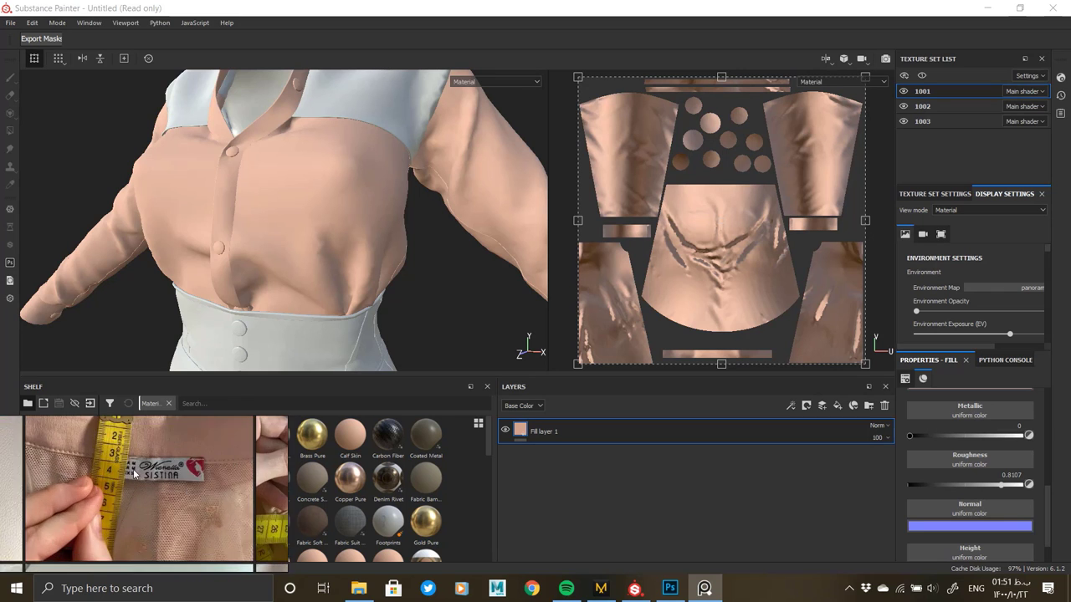
scroll(130, 474, "up", 10)
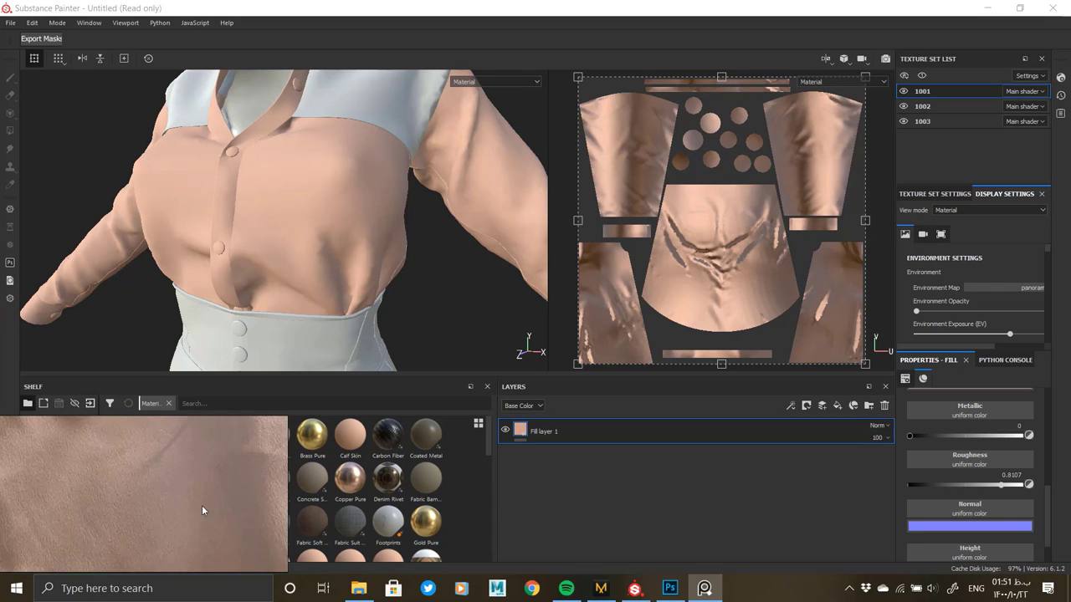
scroll(182, 519, "down", 3)
scroll(205, 493, "up", 3)
scroll(93, 508, "down", 4)
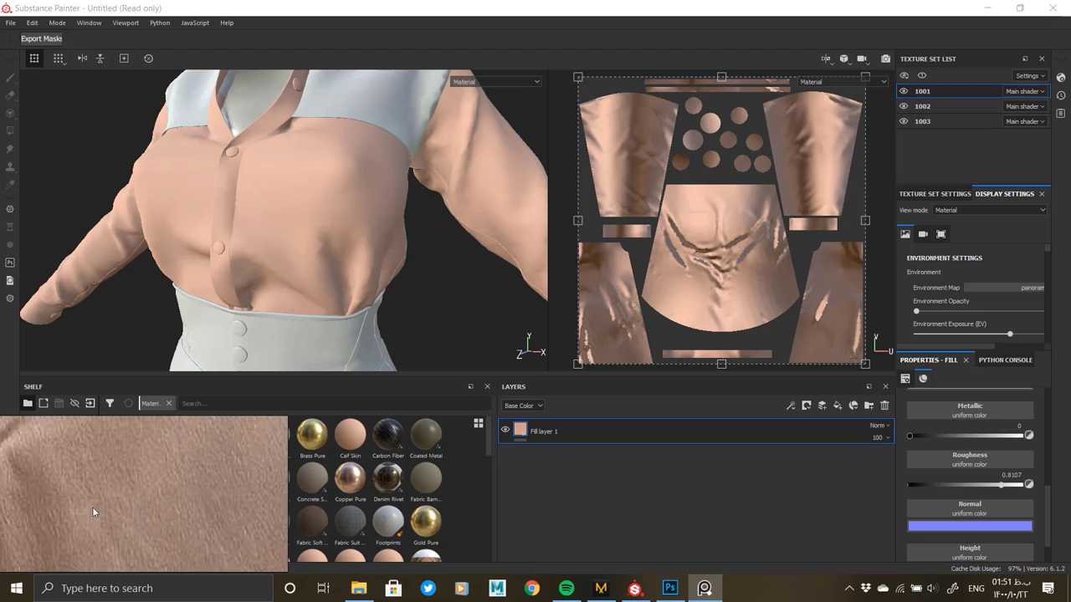
scroll(21, 485, "up", 2)
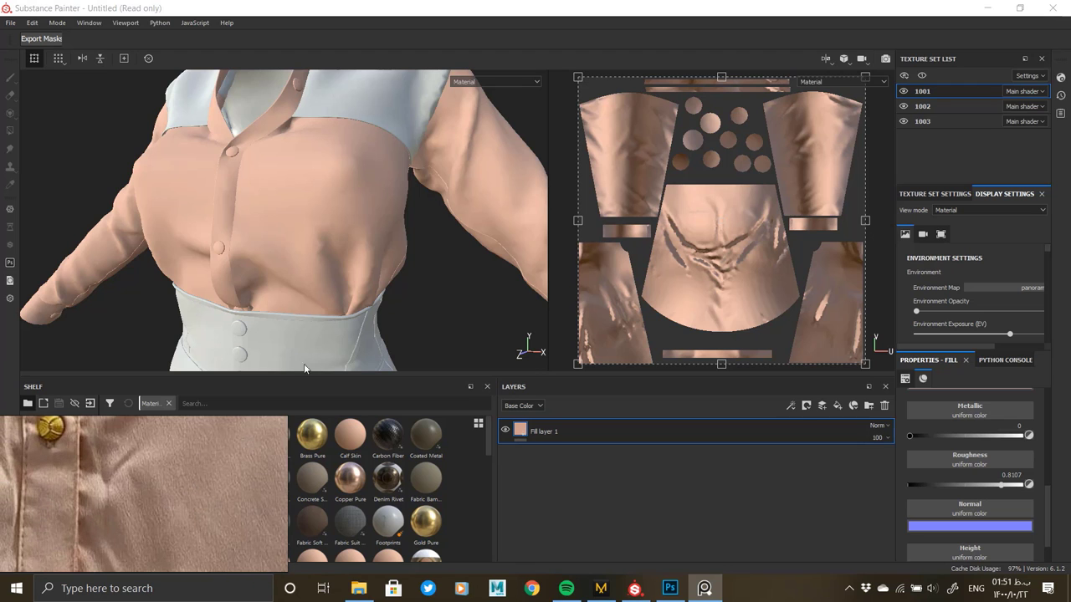
Add a second fill layer above the pink one and keep the PureRef board always on top.
mouse_move(380, 272)
left_mouse_down("alt")
mouse_move(342, 279)
mouse_move(139, 253)
mouse_move(351, 275)
mouse_move(354, 258)
mouse_move(418, 255)
left_mouse_up("alt")
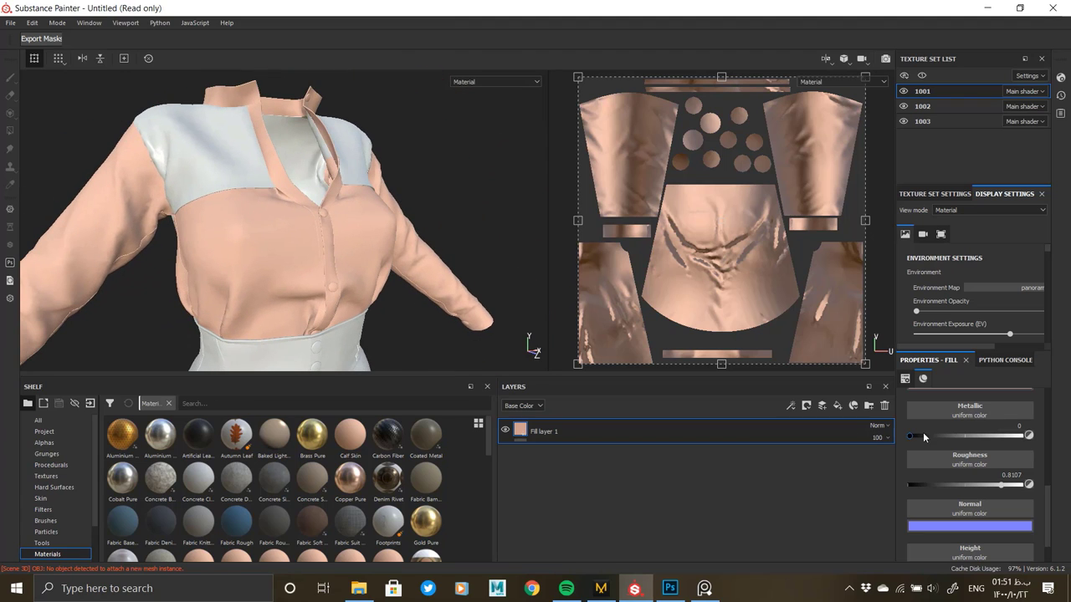
left_click(840, 406)
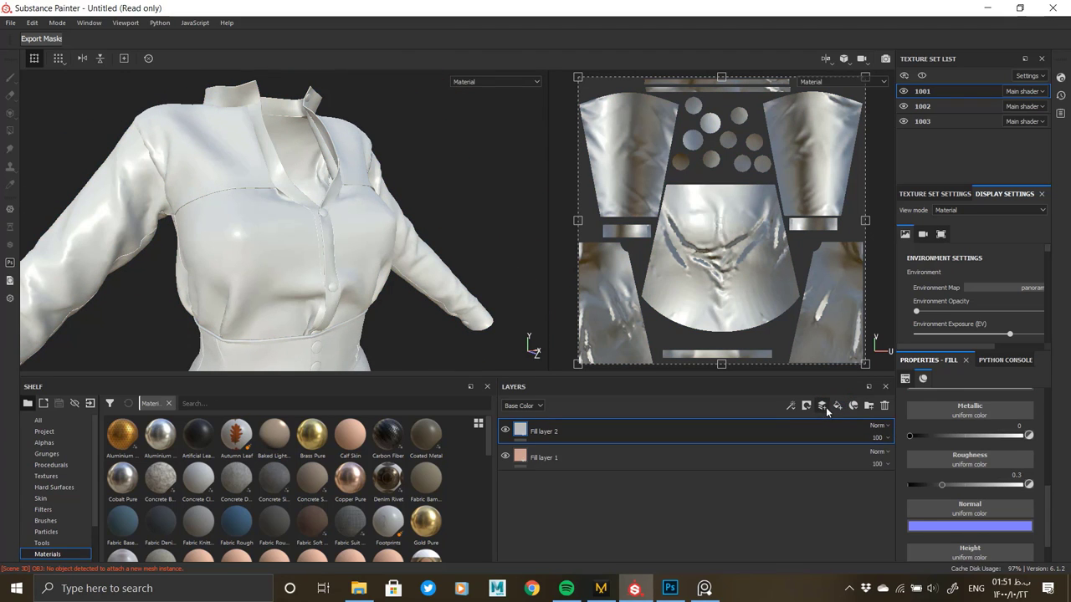
mouse_move(704, 588)
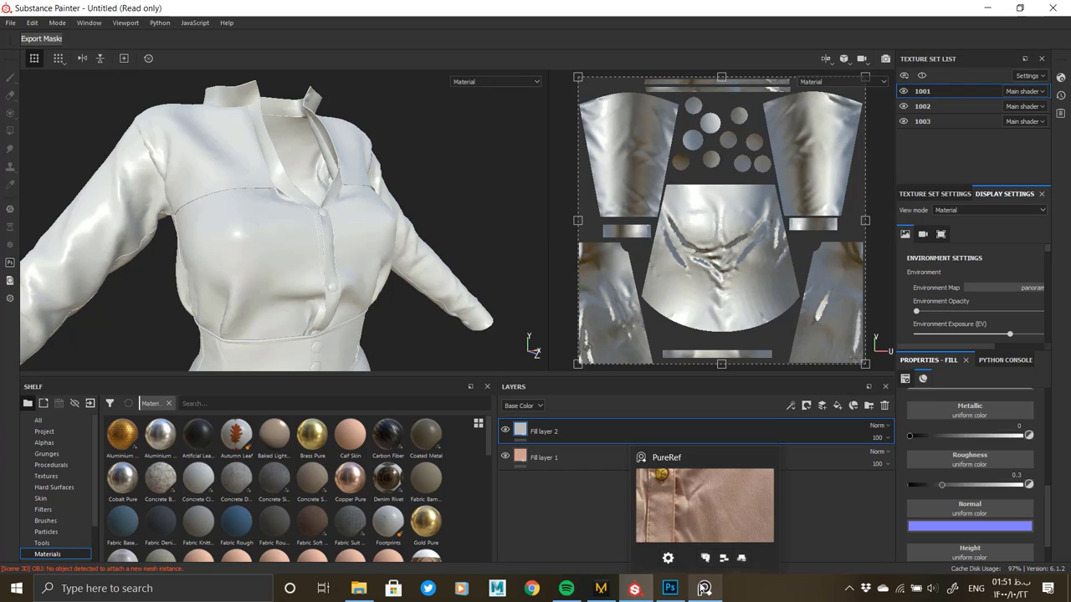
left_click(741, 559)
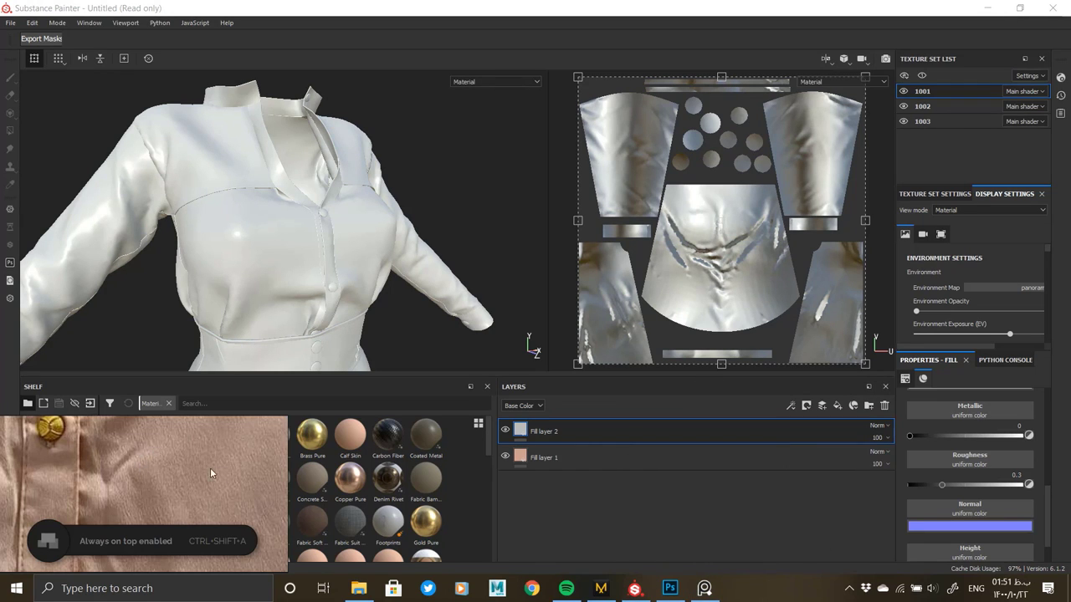
Examine the pink fabric's weave and fine surface grain around the button placket in the reference photo.
scroll(230, 475, "up", 3)
scroll(174, 470, "down", 2)
scroll(169, 481, "down", 2)
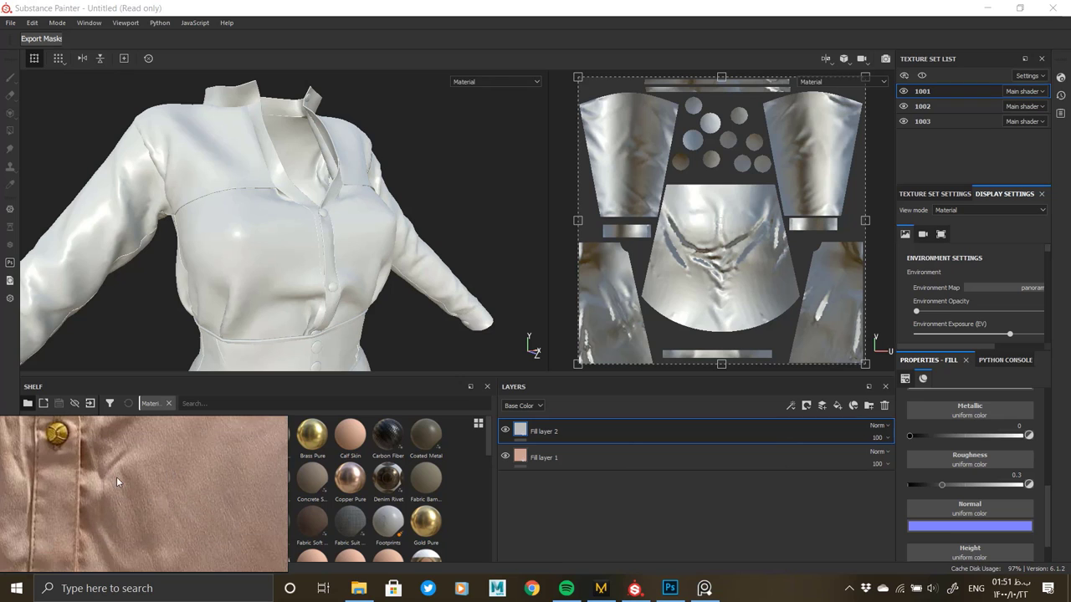
scroll(116, 481, "down", 2)
scroll(218, 518, "up", 3)
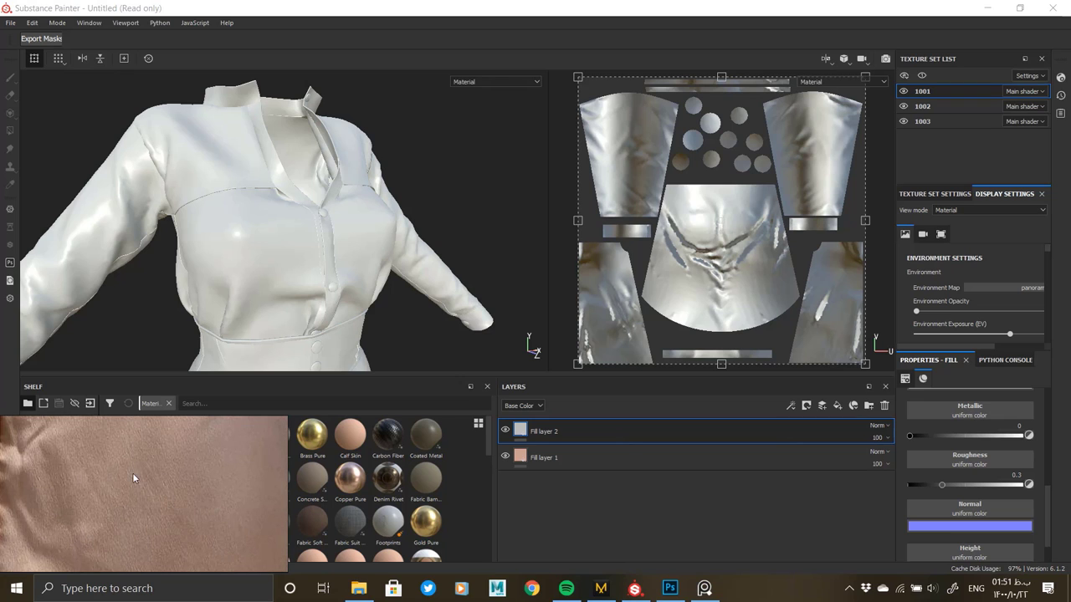
scroll(108, 466, "down", 2)
scroll(28, 495, "up", 2)
scroll(207, 515, "up", 2)
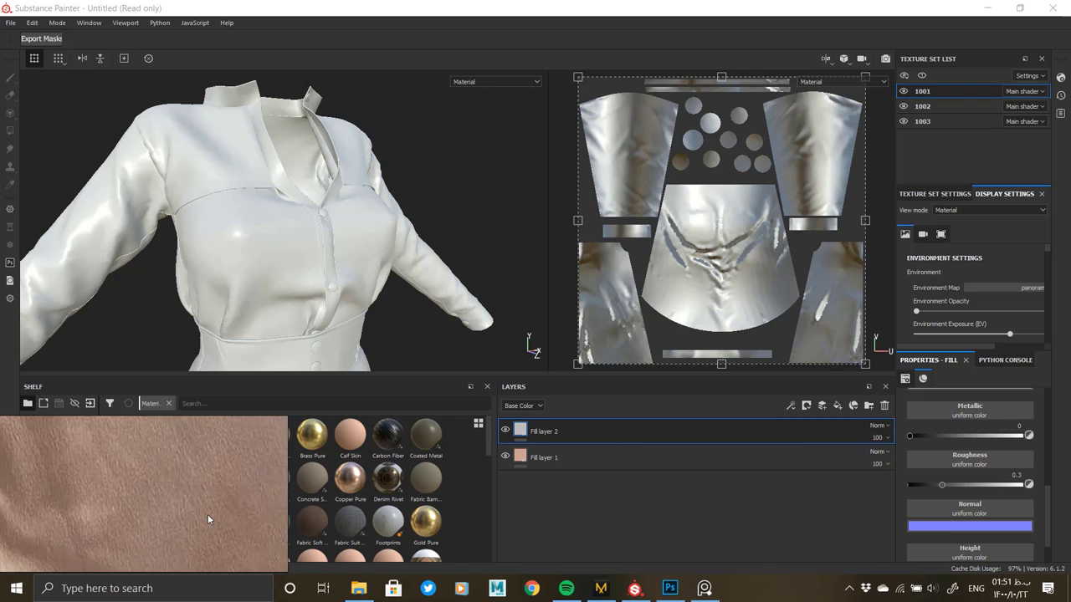
scroll(207, 514, "down", 2)
Limit the second fill layer to the color and height channels, disabling metal, roughness and normal.
left_click_drag(381, 303, 265, 301, "alt")
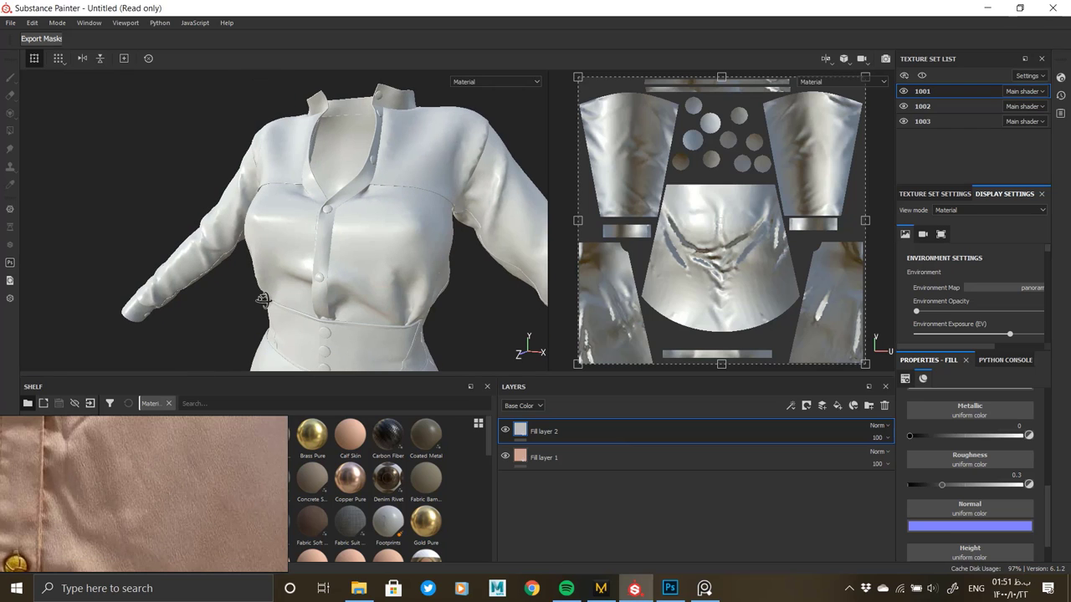
scroll(959, 430, "down", 1)
scroll(960, 430, "up", 5)
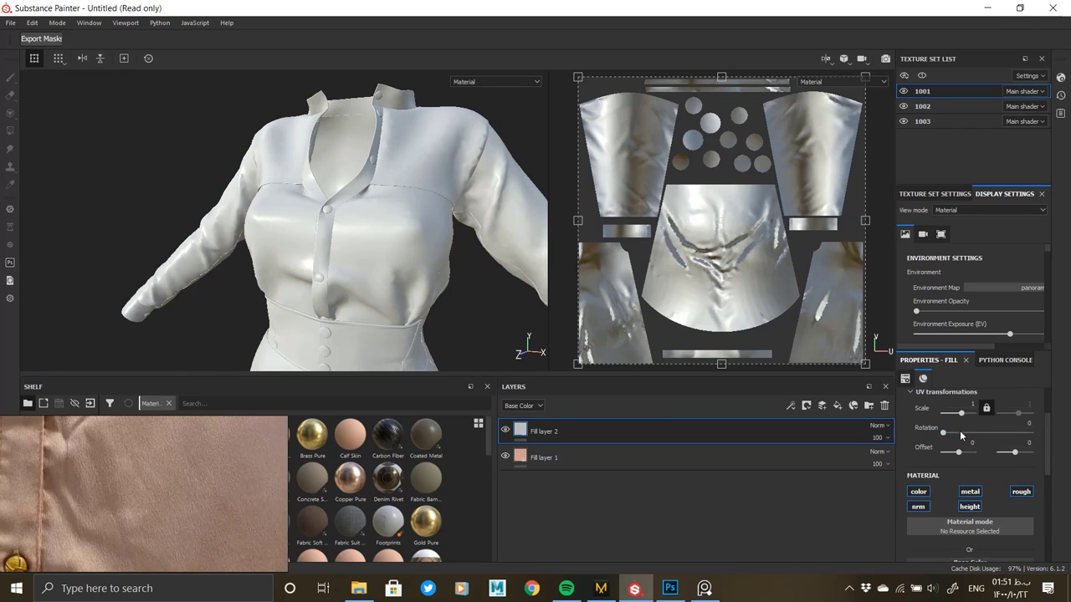
left_click(969, 471)
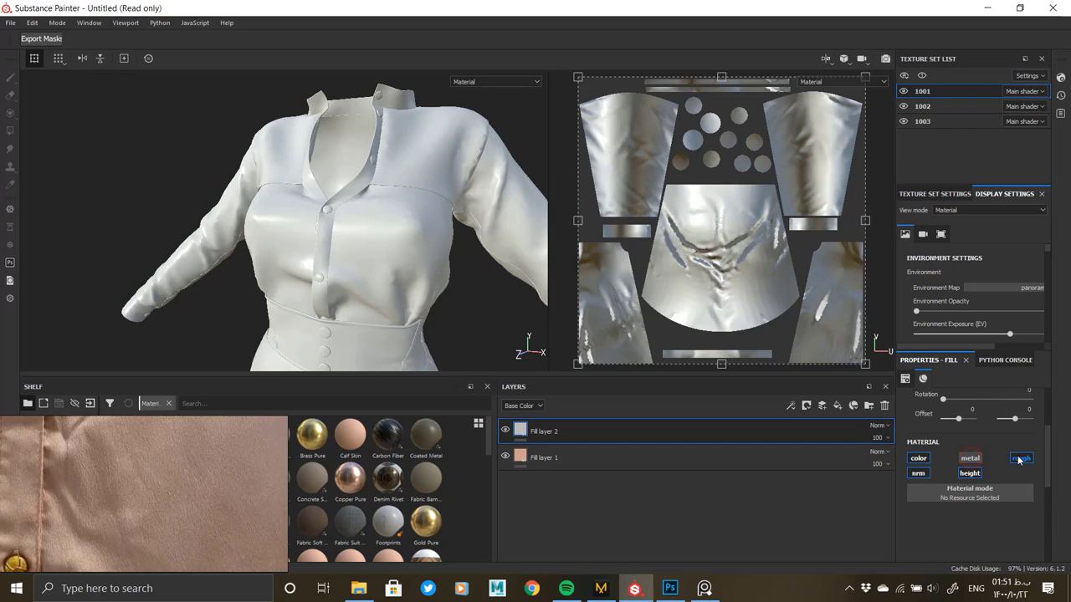
left_click(919, 458)
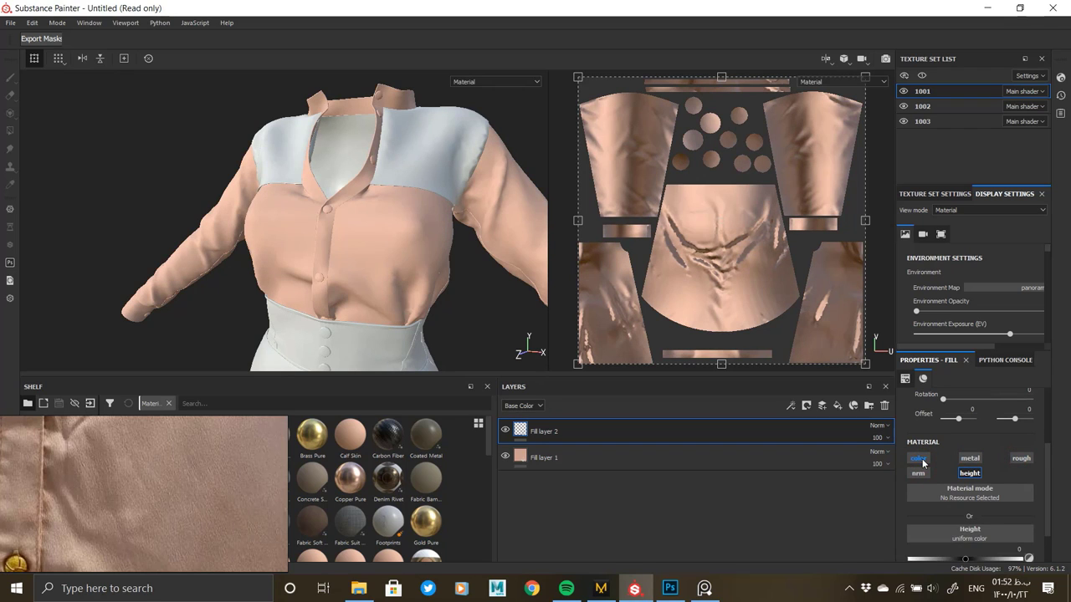
left_click(919, 459)
Add a black mask to the second fill layer and put a fill effect in that mask.
double_click(539, 432)
right_click(538, 433)
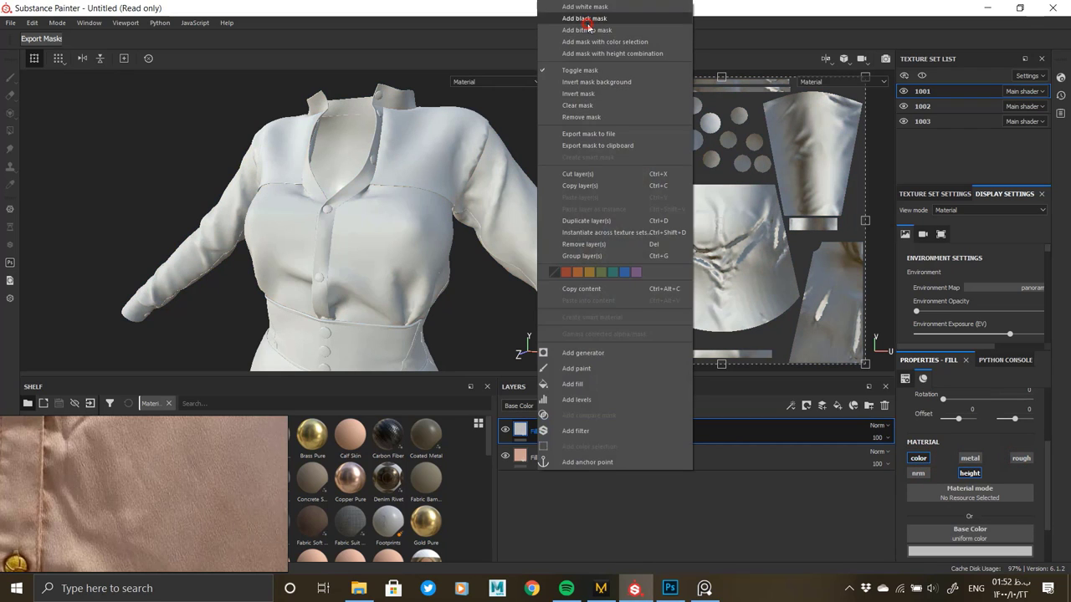
left_click(595, 25)
right_click(536, 429)
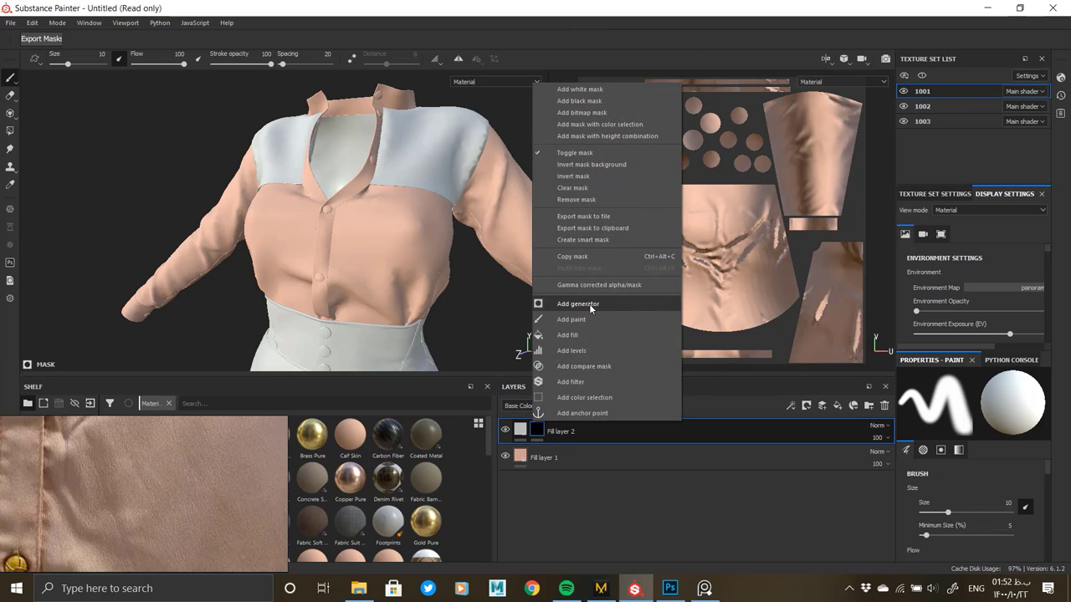
left_click(589, 334)
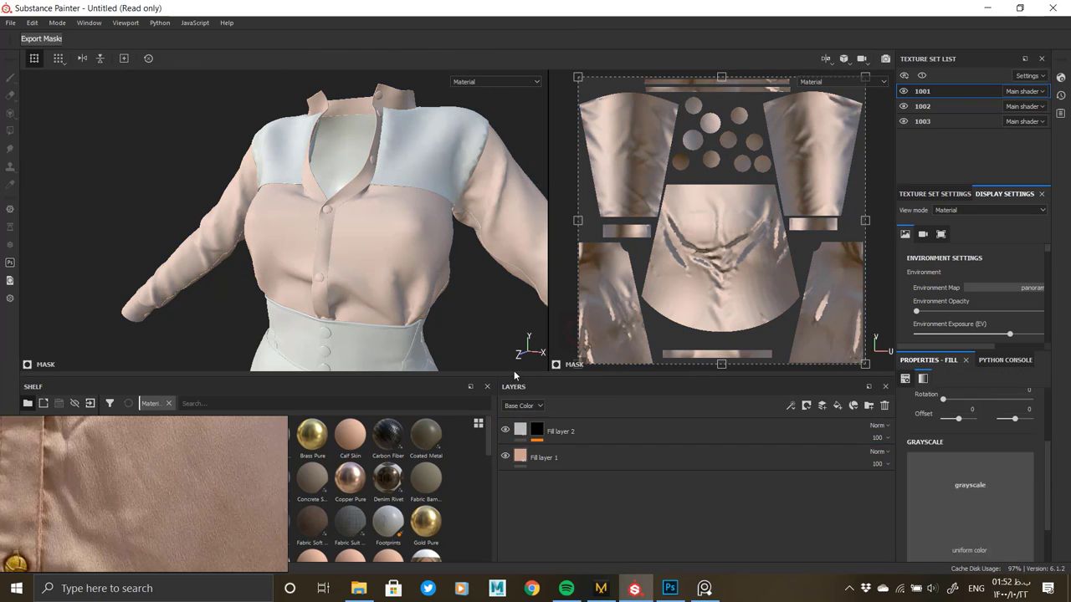
Browse the procedural textures and assign Directional Scratches as the grayscale source of the mask's fill.
left_click(966, 466)
scroll(963, 402, "down", 3)
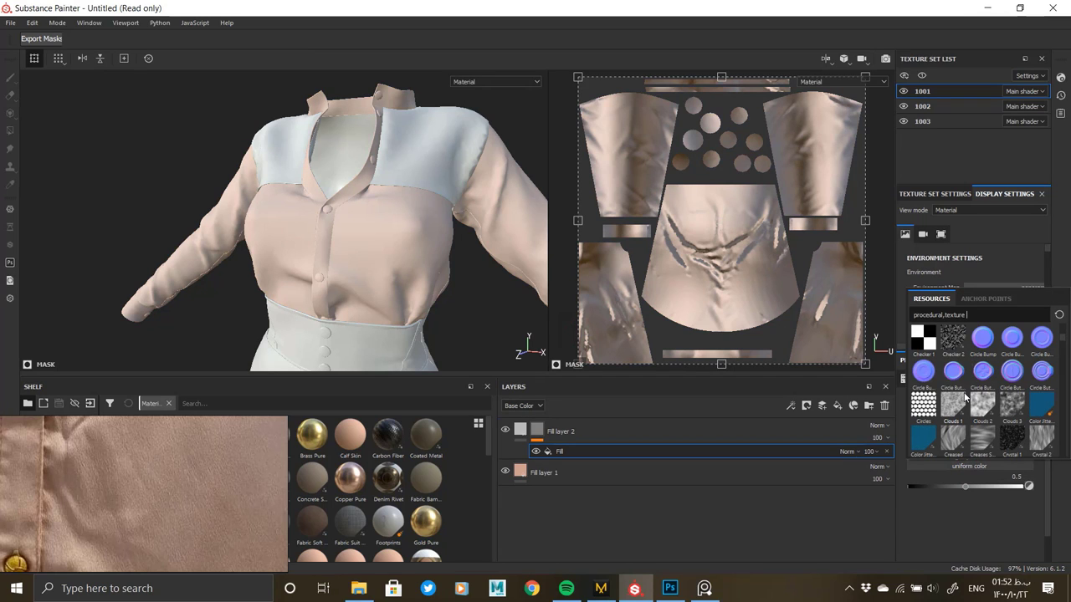
scroll(964, 399, "down", 3)
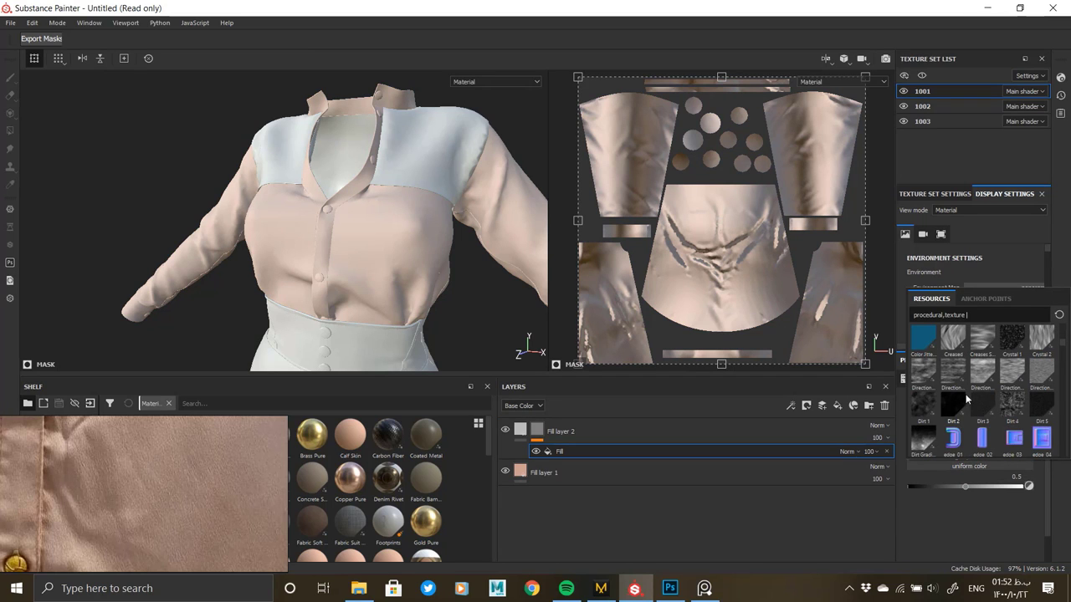
scroll(979, 405, "up", 6)
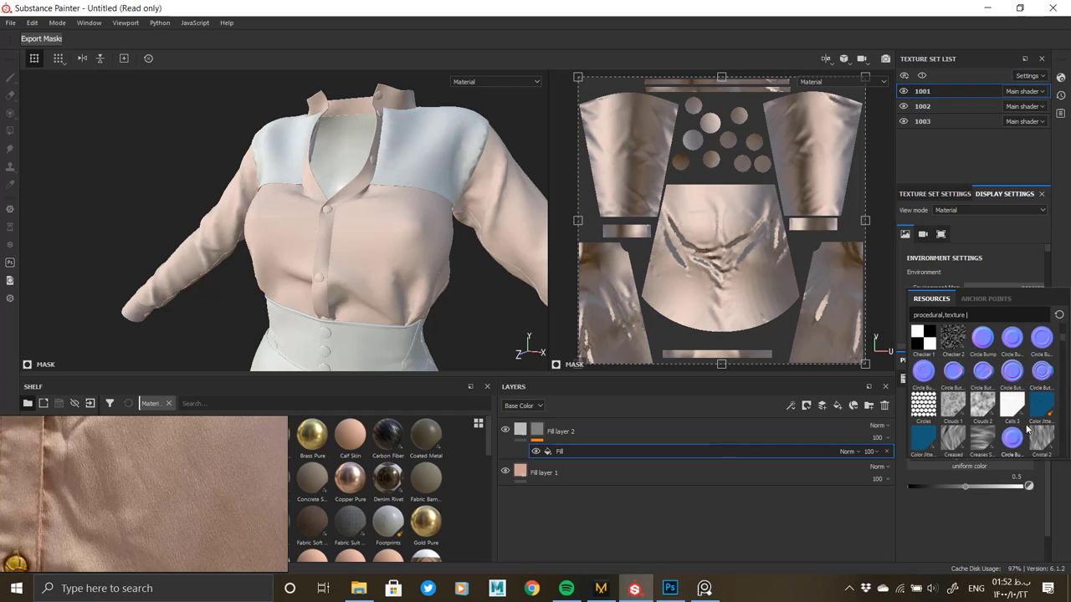
scroll(993, 410, "up", 3)
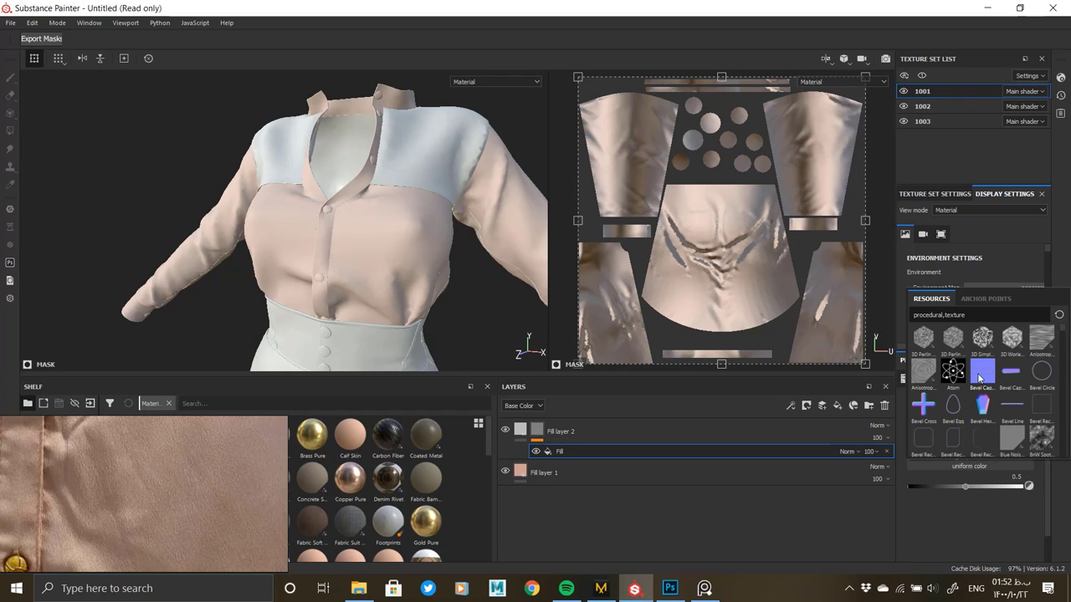
scroll(980, 379, "down", 3)
scroll(1016, 379, "up", 3)
scroll(1008, 399, "down", 3)
scroll(943, 403, "down", 3)
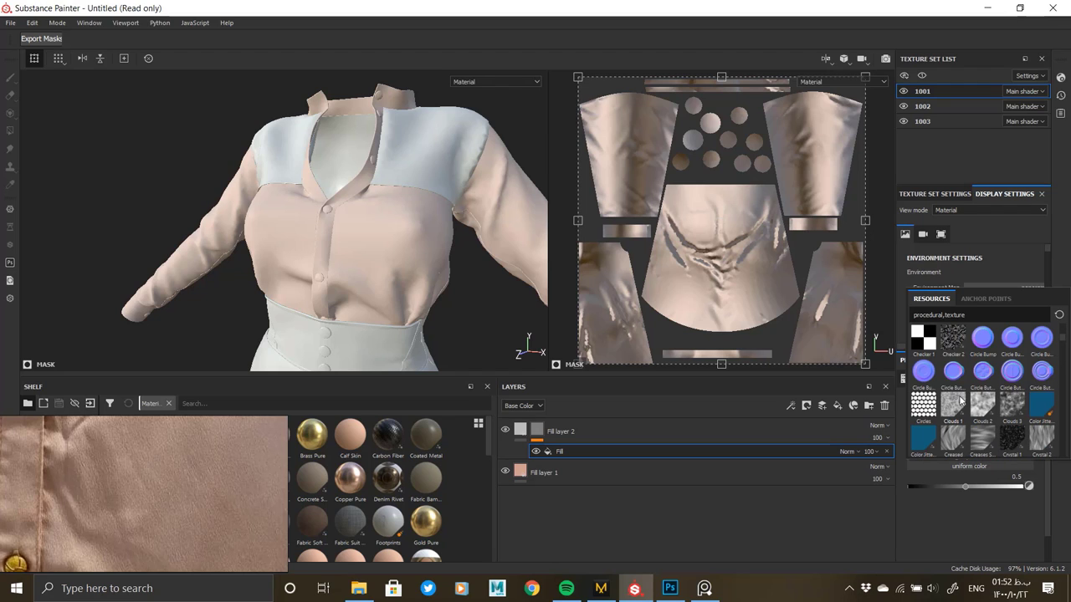
scroll(960, 402, "down", 3)
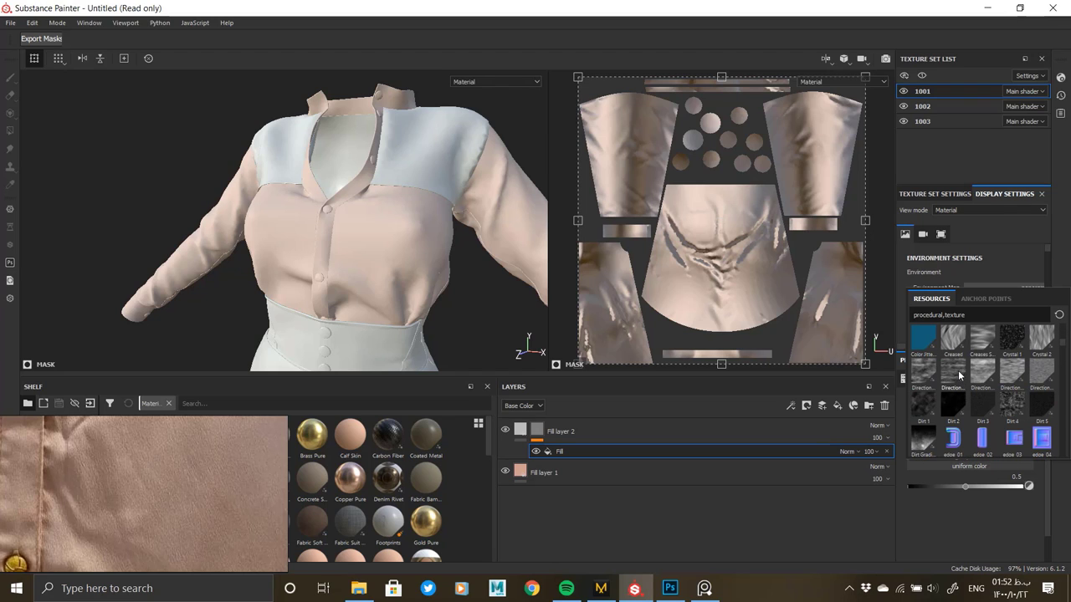
mouse_move(969, 376)
mouse_move(1018, 376)
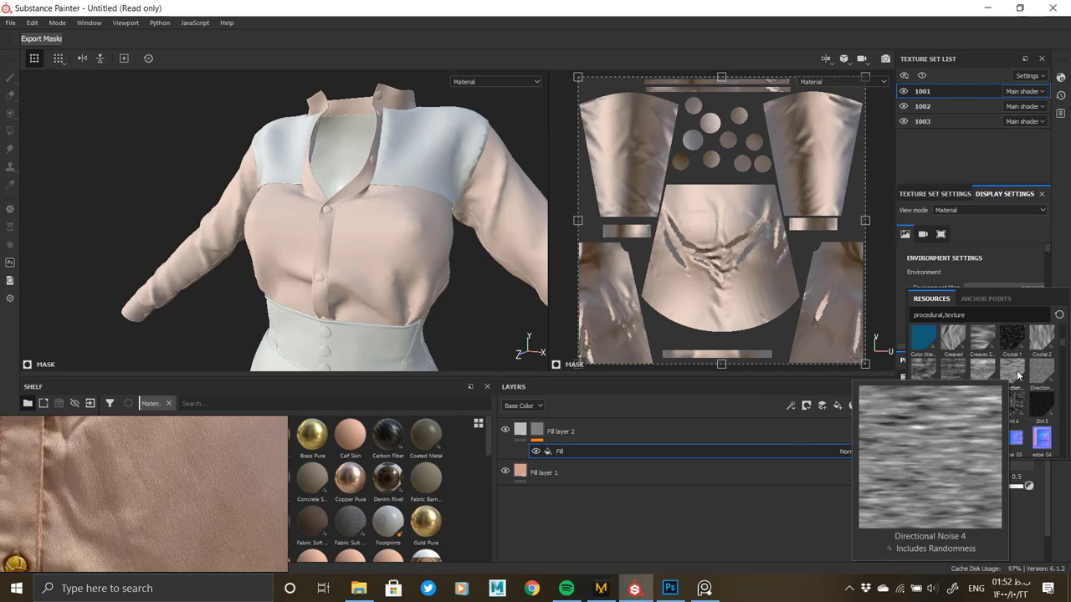
left_click(1043, 375)
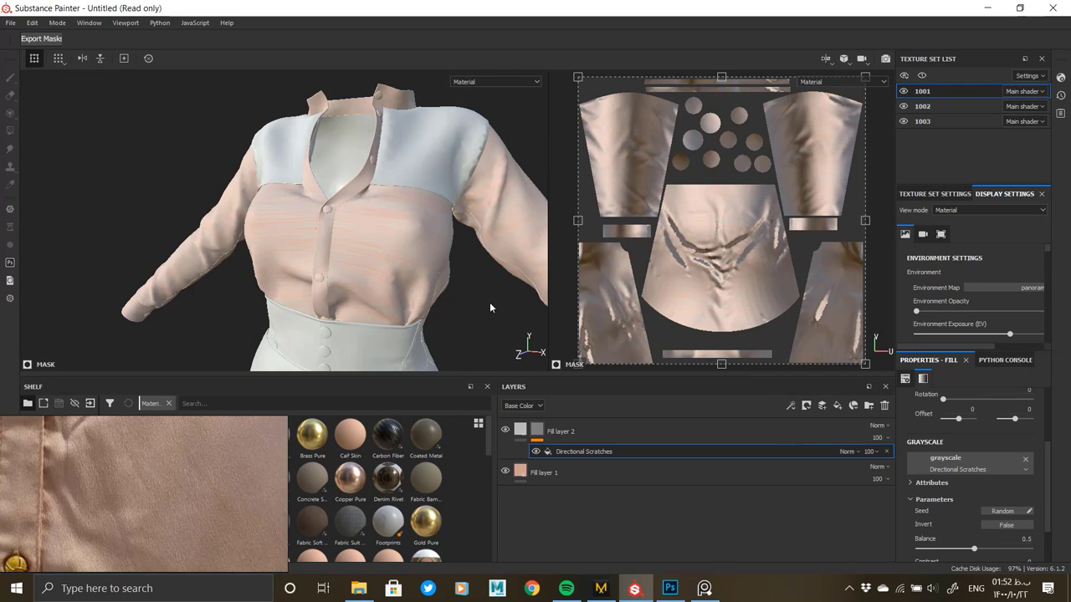
Set the Directional Scratches noise scale to 16 and its angle to 90.
scroll(925, 463, "down", 2)
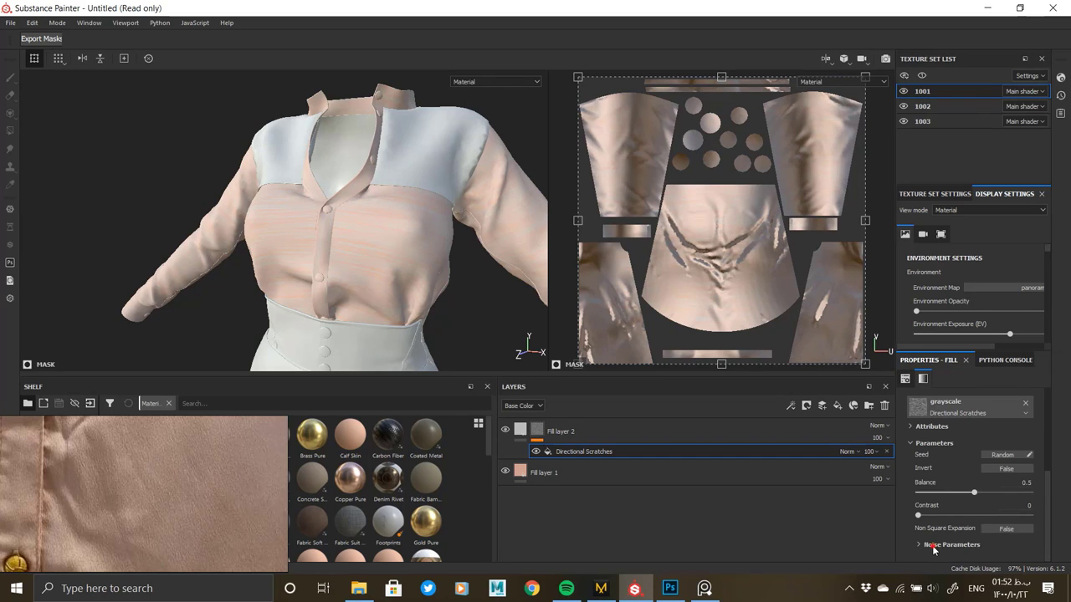
left_click(937, 545)
scroll(934, 549, "down", 5)
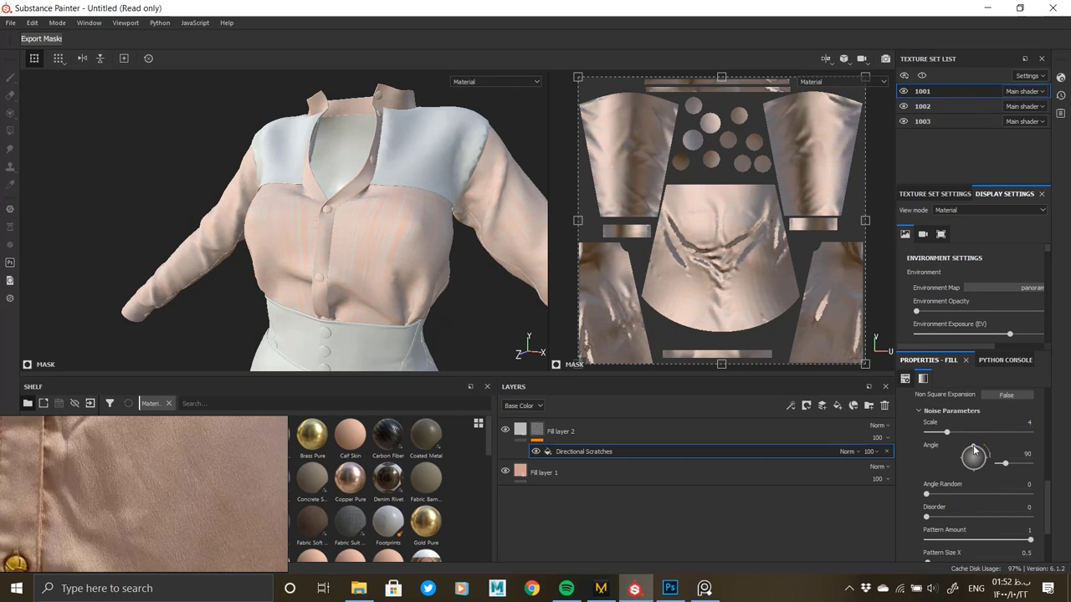
left_click_drag(425, 236, 435, 312, "alt")
right_click_drag(435, 312, 408, 284, "alt")
middle_click_drag(408, 285, 364, 299, "alt")
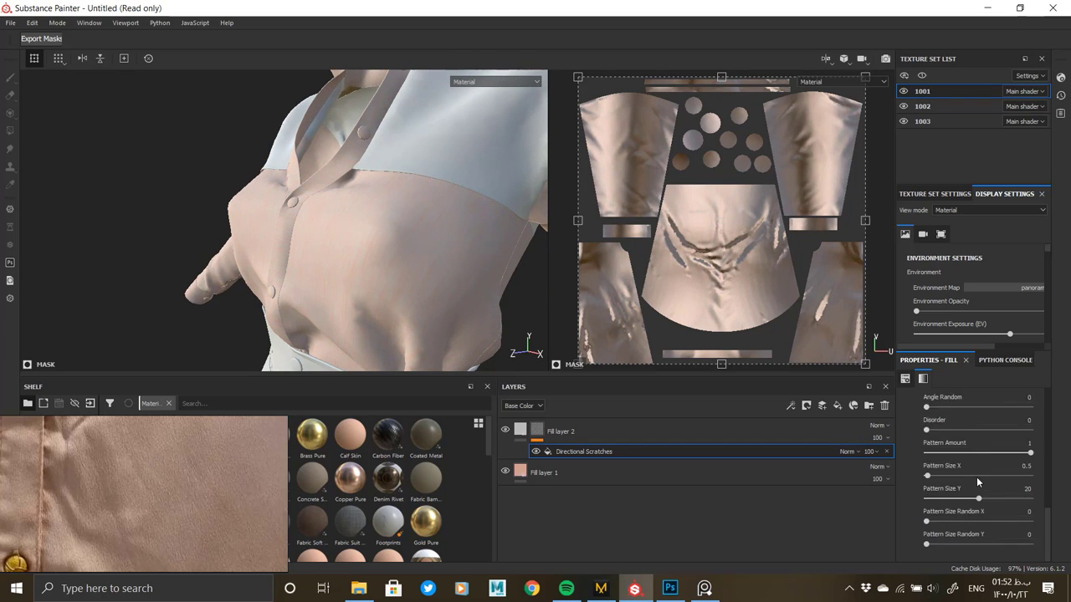
Show the second fill layer's mask on its own and bring up the texture set's resolution settings.
left_click(537, 430, "alt")
left_click(582, 451)
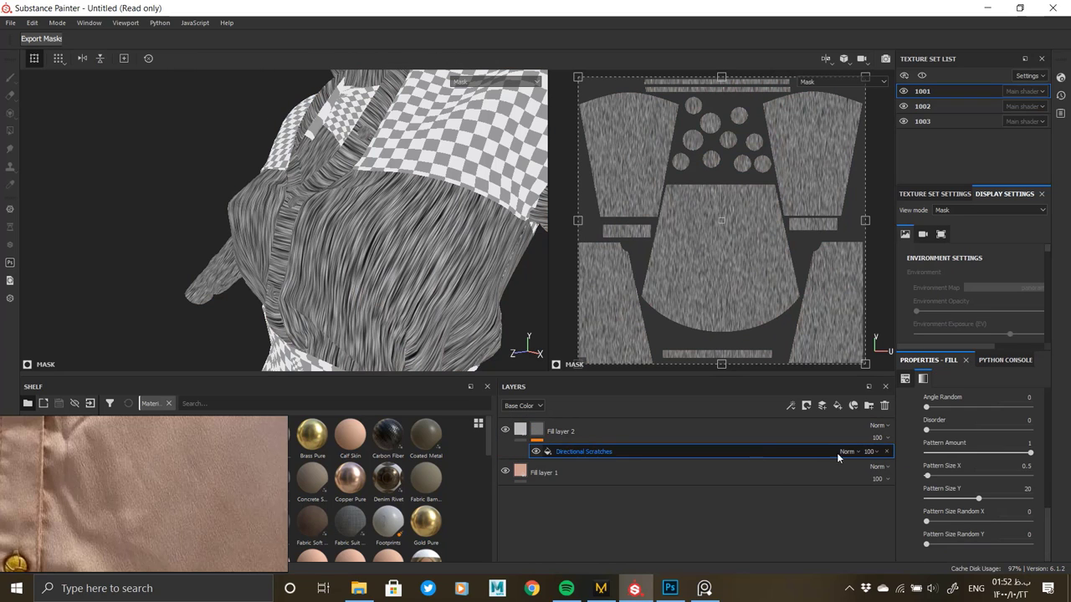
left_click(931, 195)
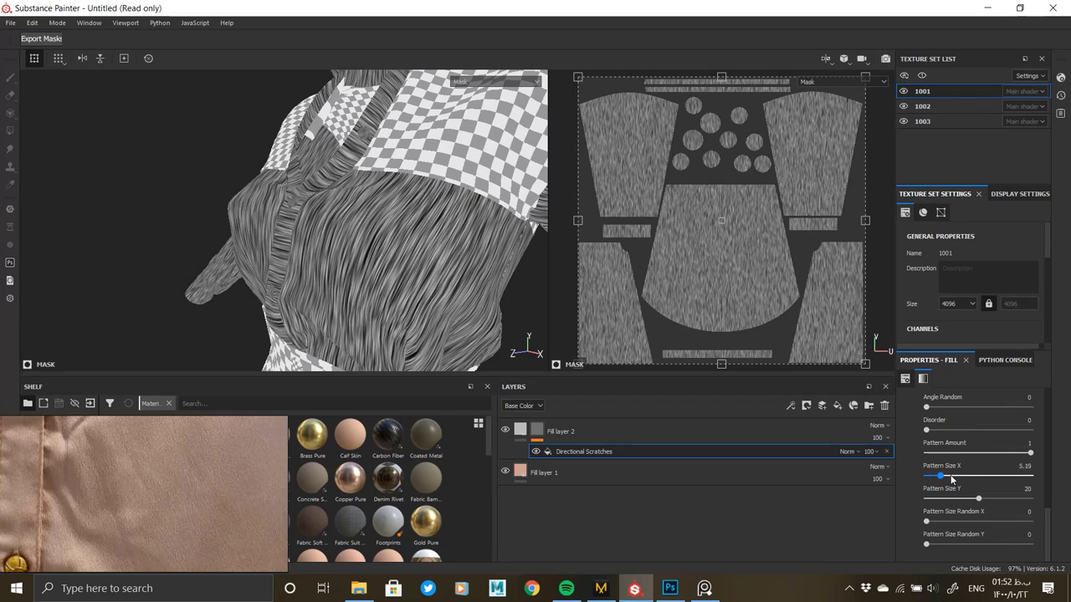
Set the scratches' Pattern Size X to 0.1 and Y to 2.81, with both pattern size random values at 0.21.
left_click_drag(951, 478, 927, 478)
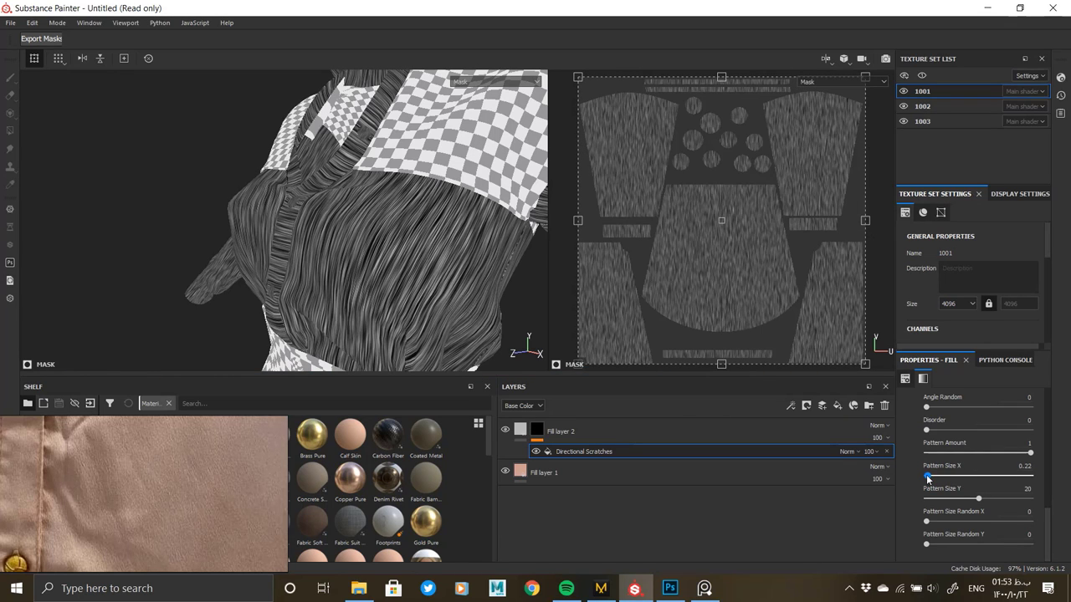
left_click_drag(997, 500, 944, 500)
left_click_drag(416, 244, 388, 238, "alt")
right_click_drag(388, 240, 422, 378, "alt")
left_click_drag(941, 501, 934, 500)
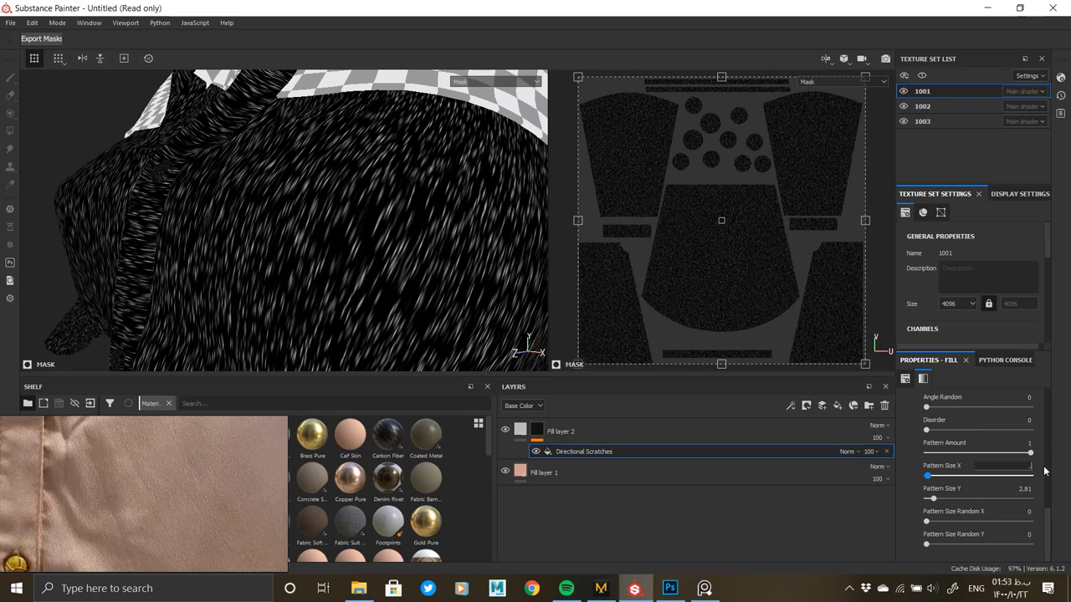
key("Return")
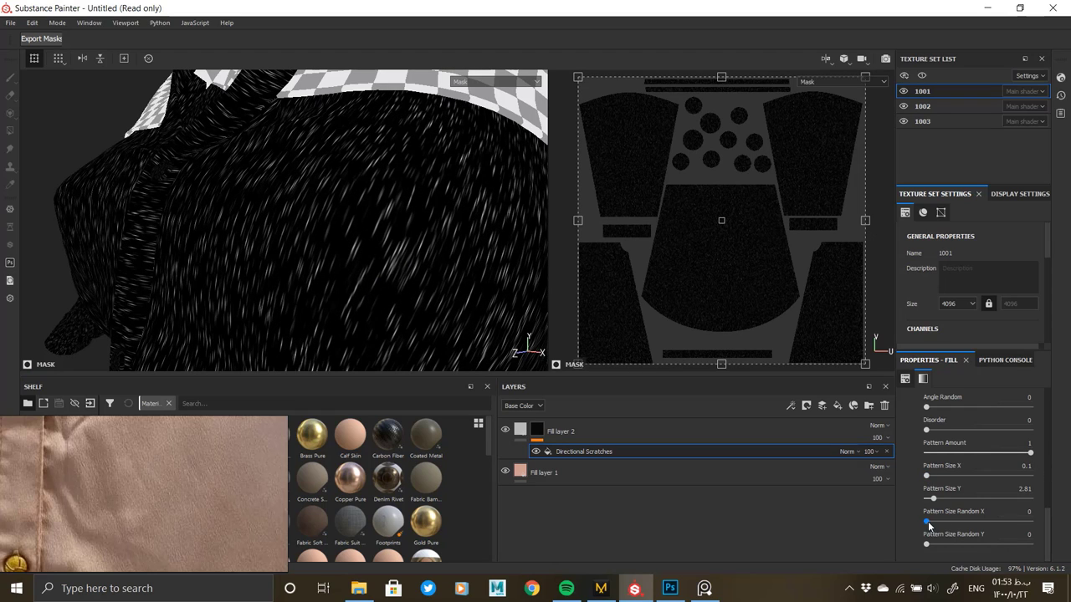
mouse_move(932, 523)
left_mouse_down()
mouse_move(957, 519)
mouse_move(947, 520)
left_mouse_up()
left_click(946, 544)
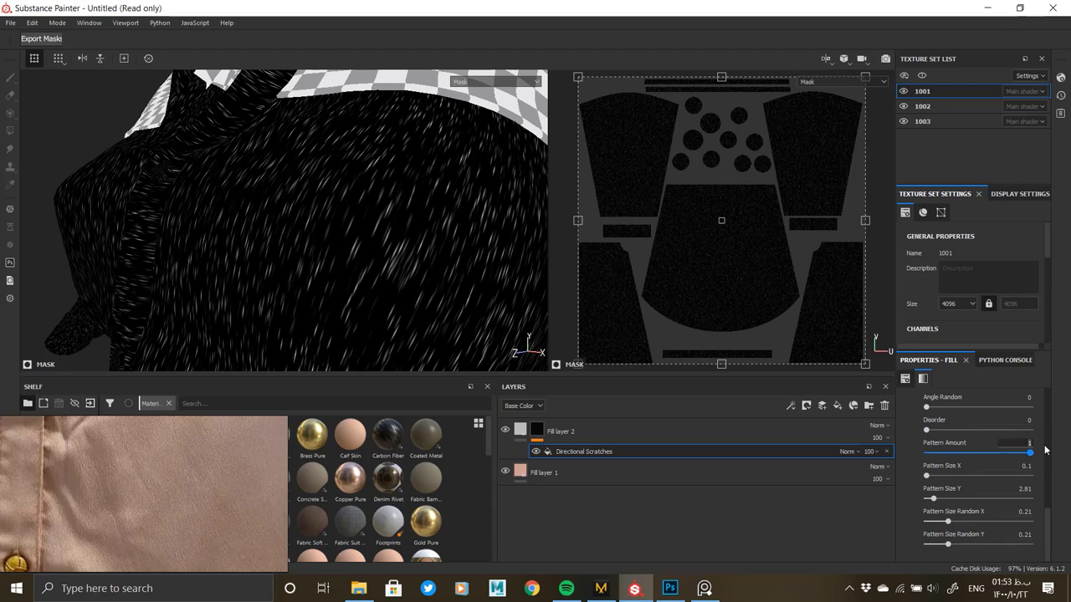
Try a balance of 0.62 and a lower pattern amount on the Directional Scratches.
scroll(954, 459, "down", 10)
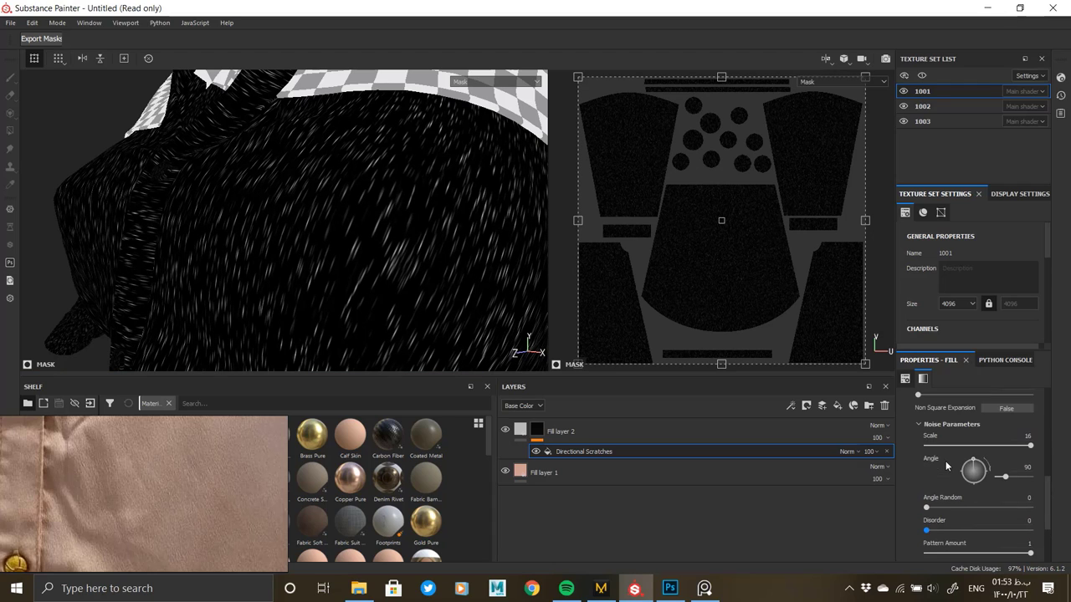
left_click_drag(980, 441, 988, 442)
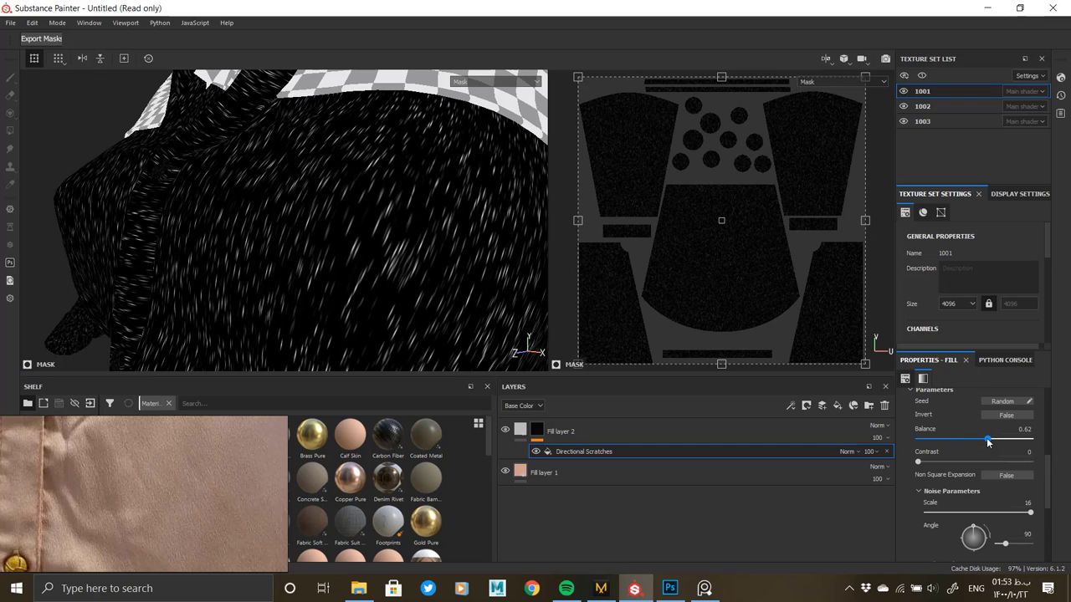
scroll(962, 452, "down", 5)
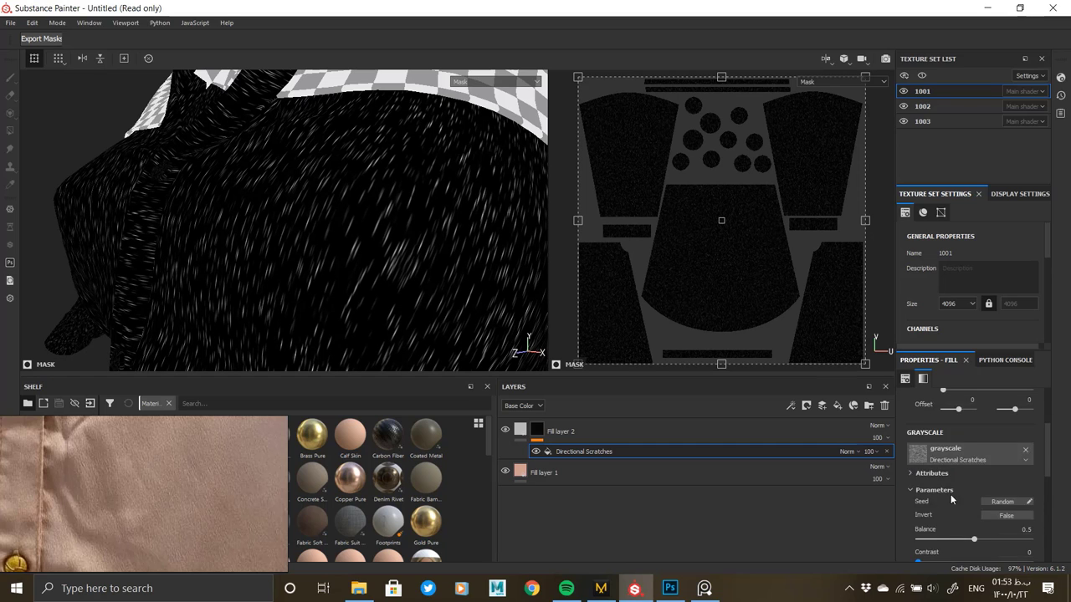
left_click(942, 486)
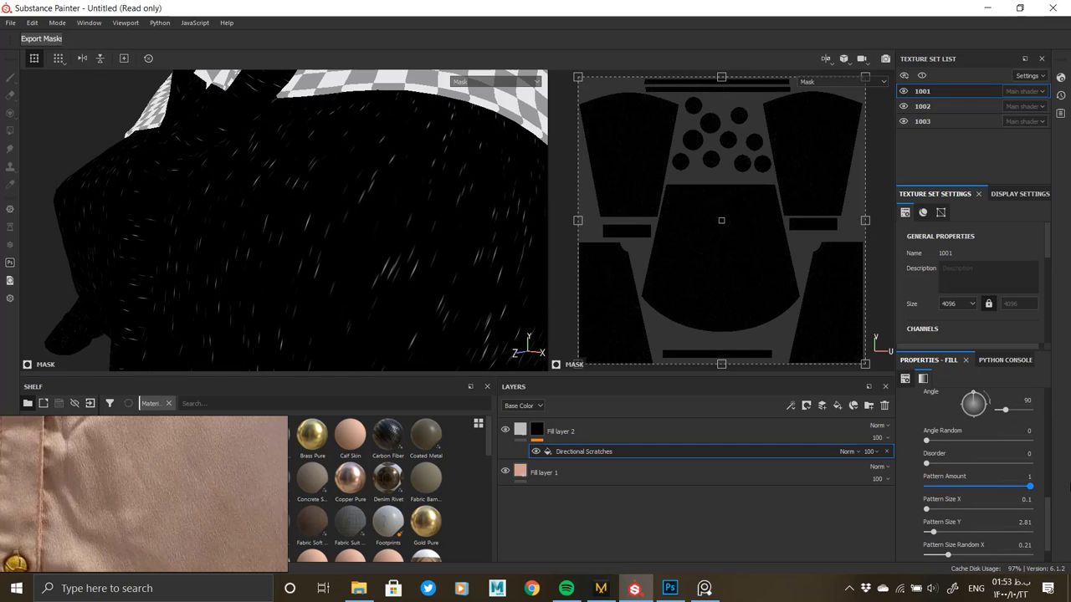
Set the scratches' Pattern Size X to 0.22 and Pattern Size Y to 7.57.
left_click(927, 509)
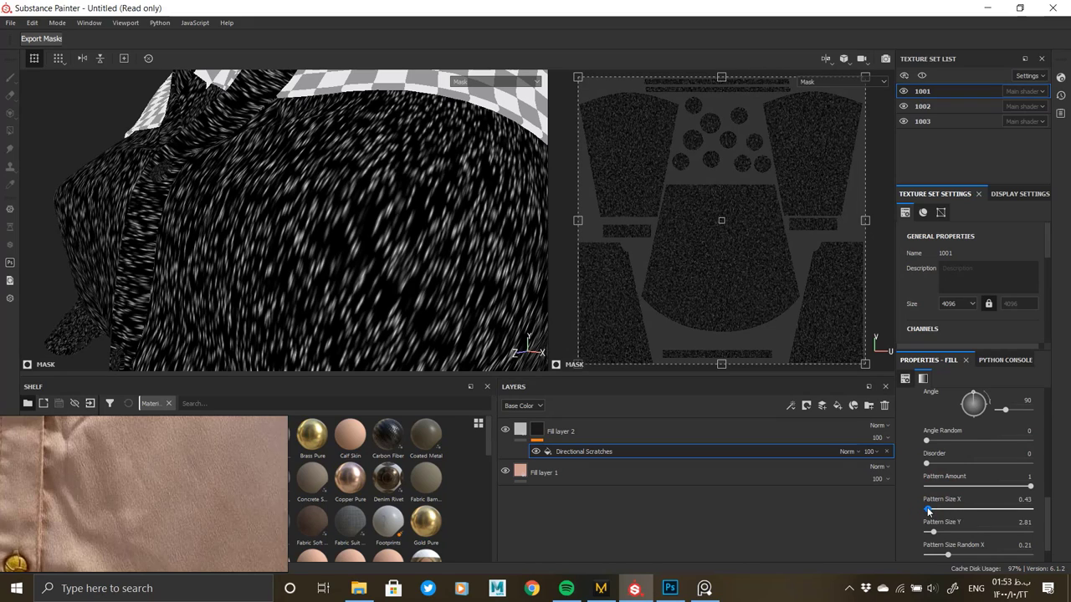
left_click_drag(927, 509, 926, 508)
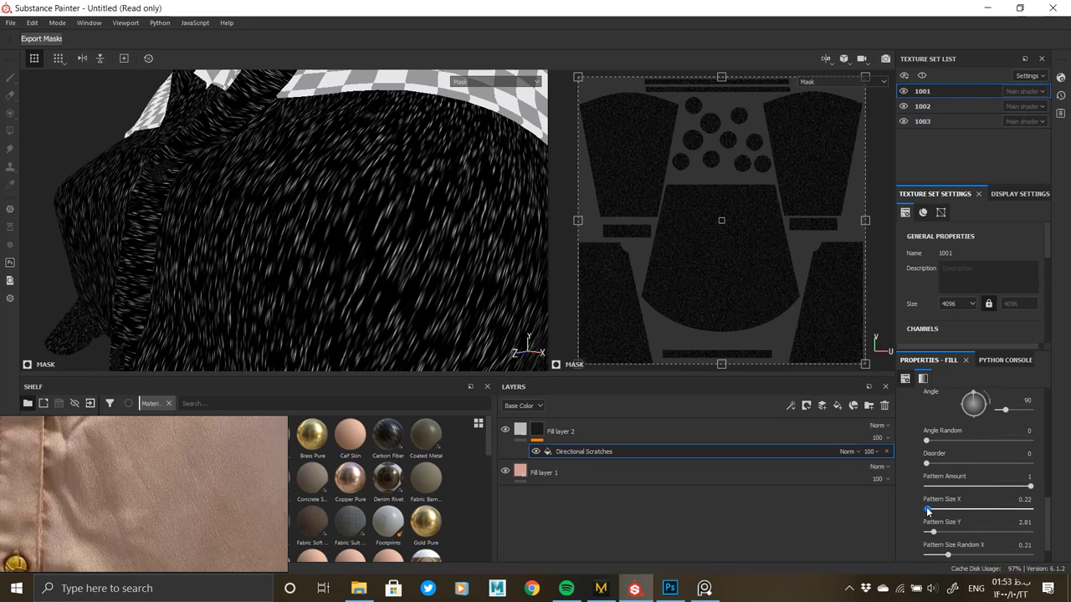
left_click(945, 531)
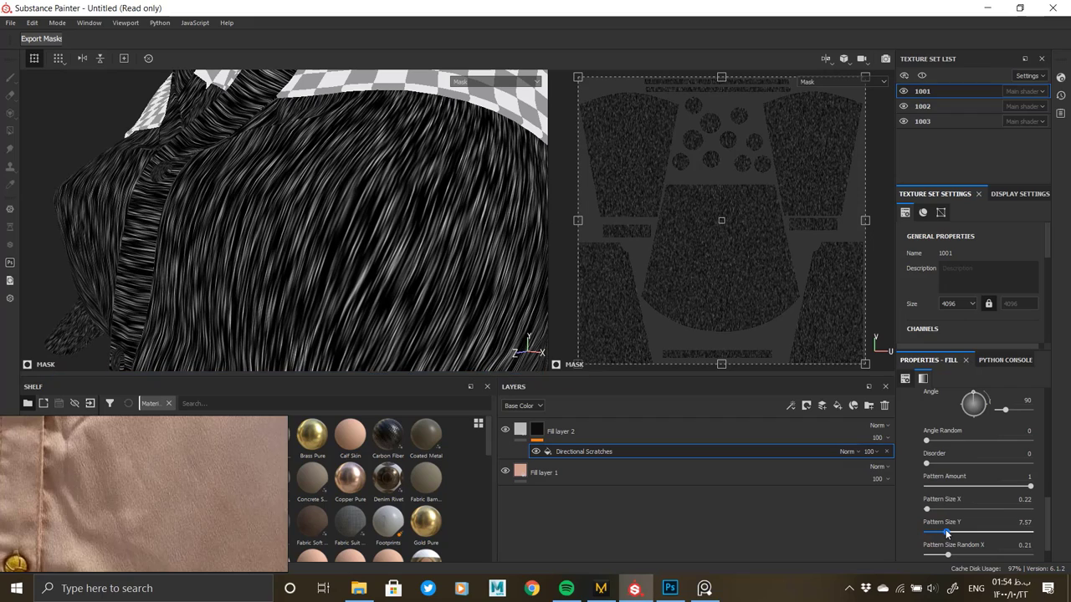
Try UV scales of 2 and 3 on the Directional Scratches, then set the scale to 4.
scroll(952, 443, "up", 5)
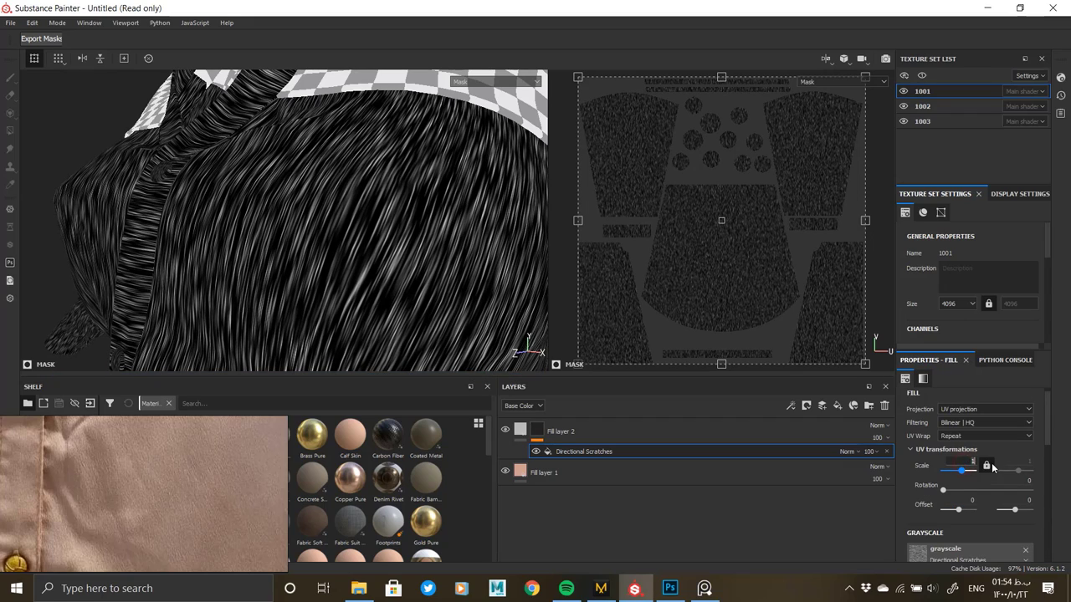
key("Return")
left_click_drag(296, 265, 368, 301, "alt")
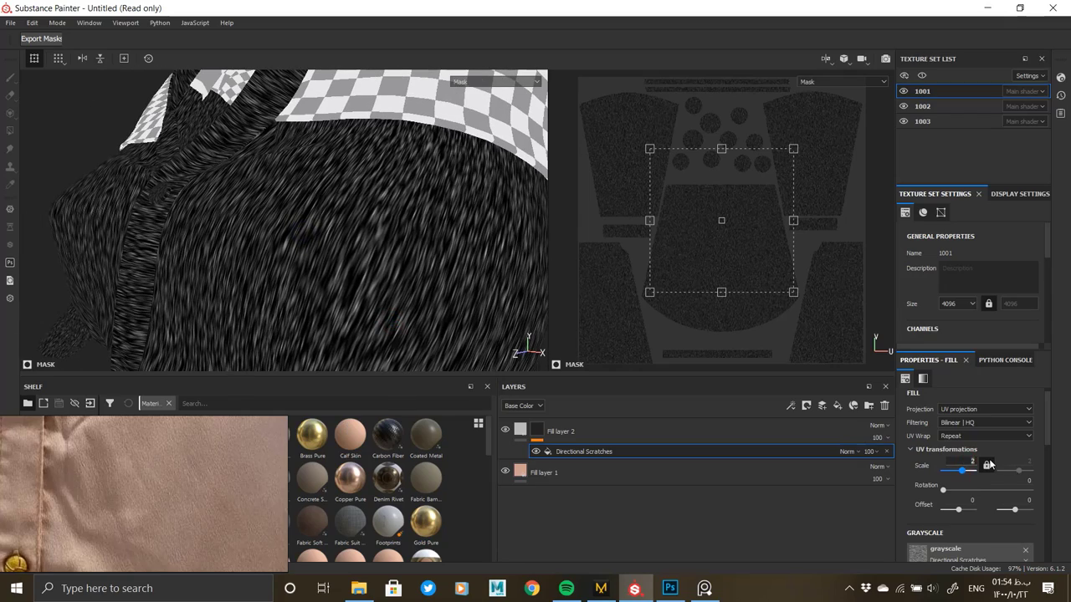
type("3")
key("Return")
mouse_move(418, 268)
left_mouse_down("alt")
mouse_move(423, 256)
mouse_move(342, 186)
mouse_move(430, 286)
mouse_move(336, 155)
mouse_move(404, 256)
left_mouse_up("alt")
key("Return")
scroll(968, 422, "down", 6)
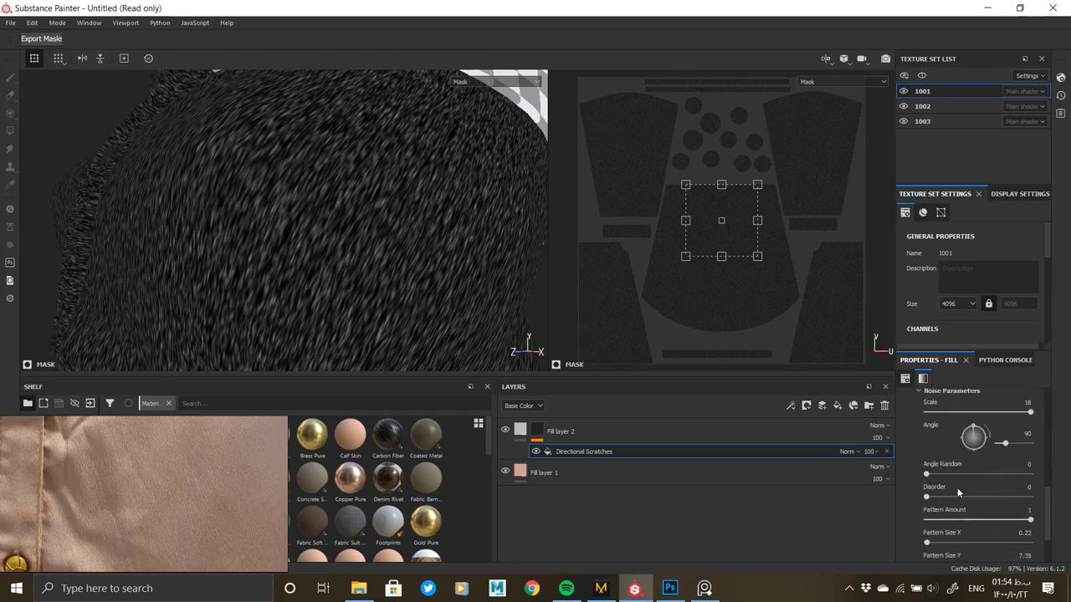
Set the scratches' Pattern Size X to 0.3 and Pattern Size Y to 5.19.
left_click_drag(926, 510, 927, 511)
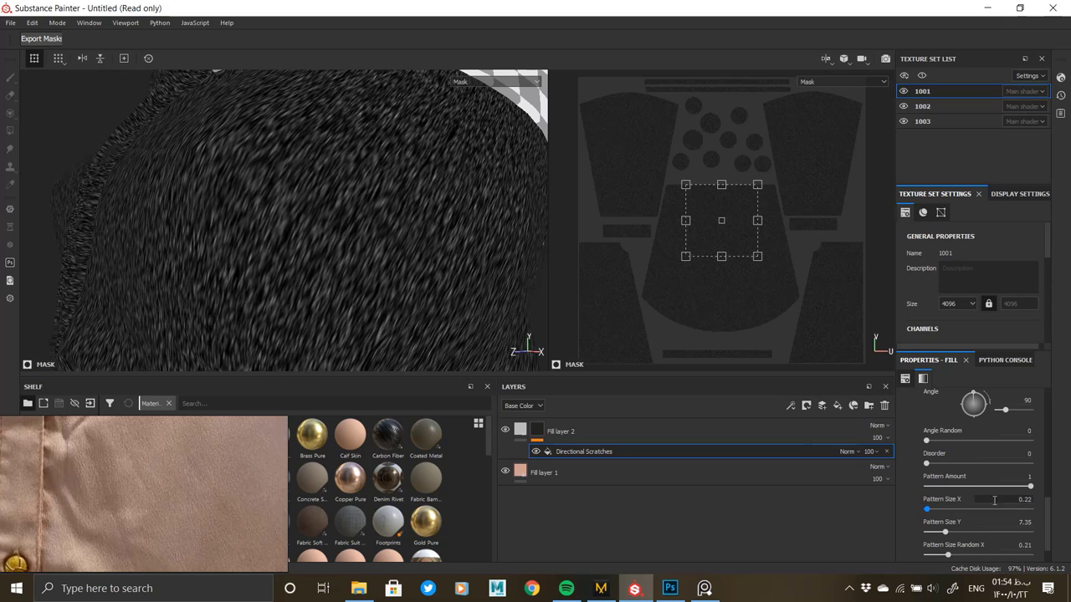
key("Return")
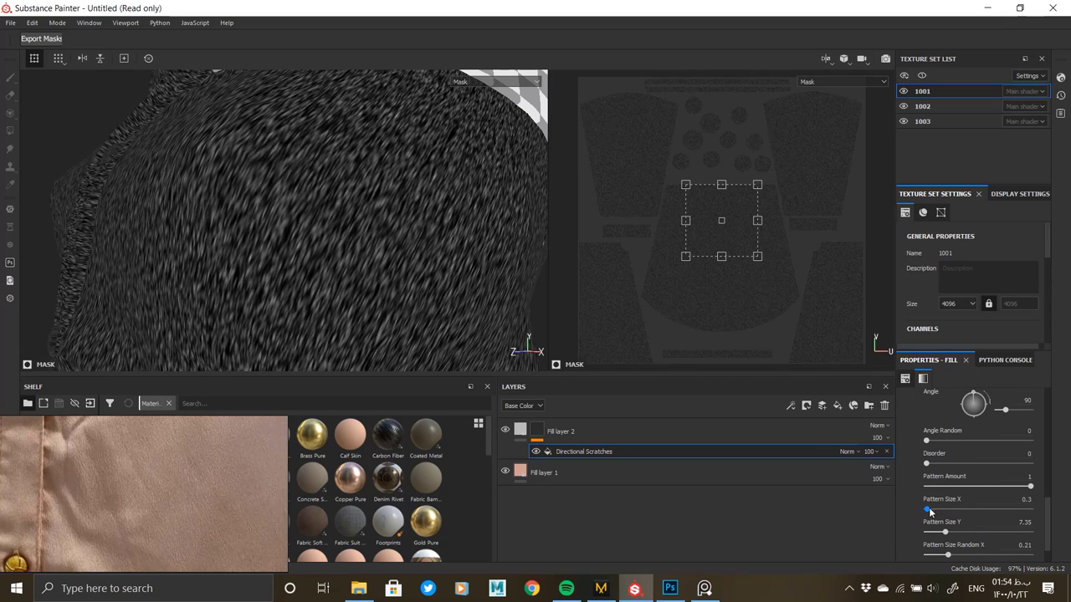
left_click(962, 532)
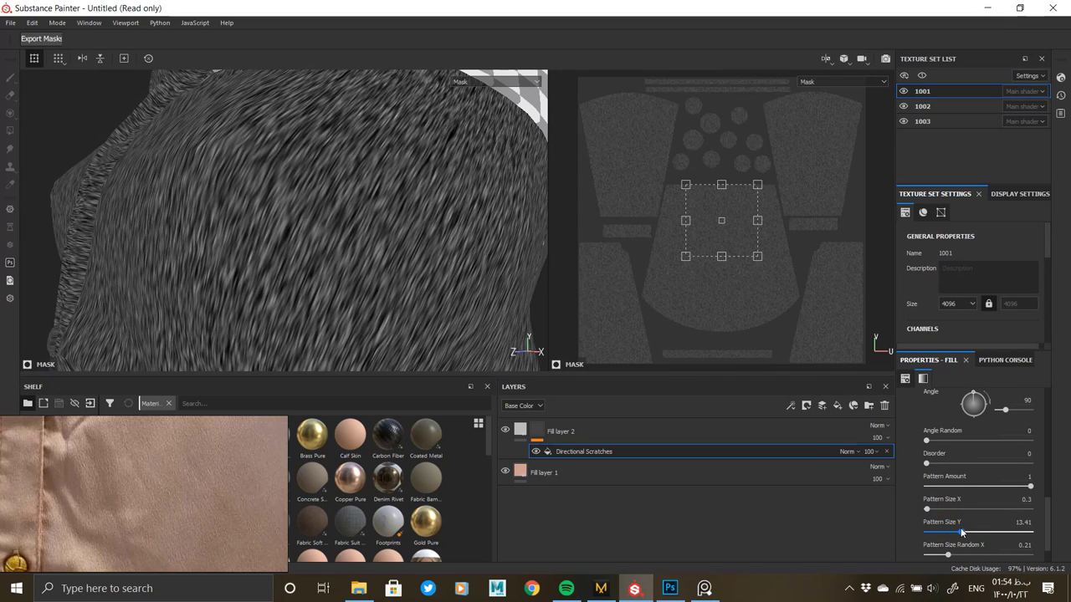
left_click_drag(961, 532, 939, 532)
Set the Directional Scratches' UV scale to 5 and return to the second fill layer's material.
mouse_move(368, 251)
left_mouse_down("alt")
mouse_move(342, 282)
mouse_move(290, 212)
left_mouse_up("alt")
right_click_drag(337, 229, 363, 336, "alt")
left_click_drag(363, 335, 427, 333, "alt")
scroll(954, 452, "up", 5)
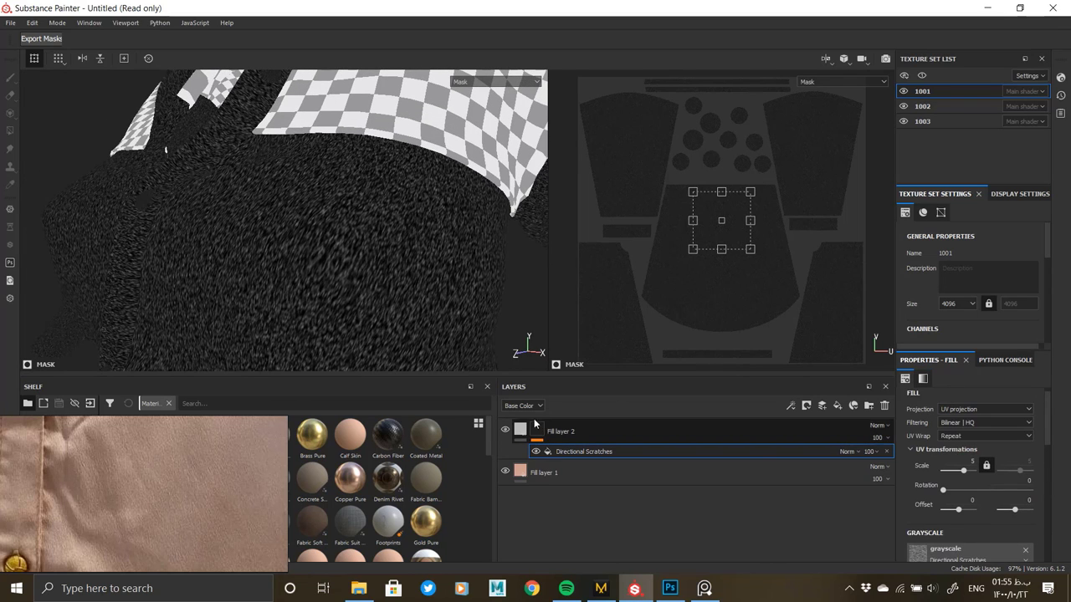
left_click(519, 430)
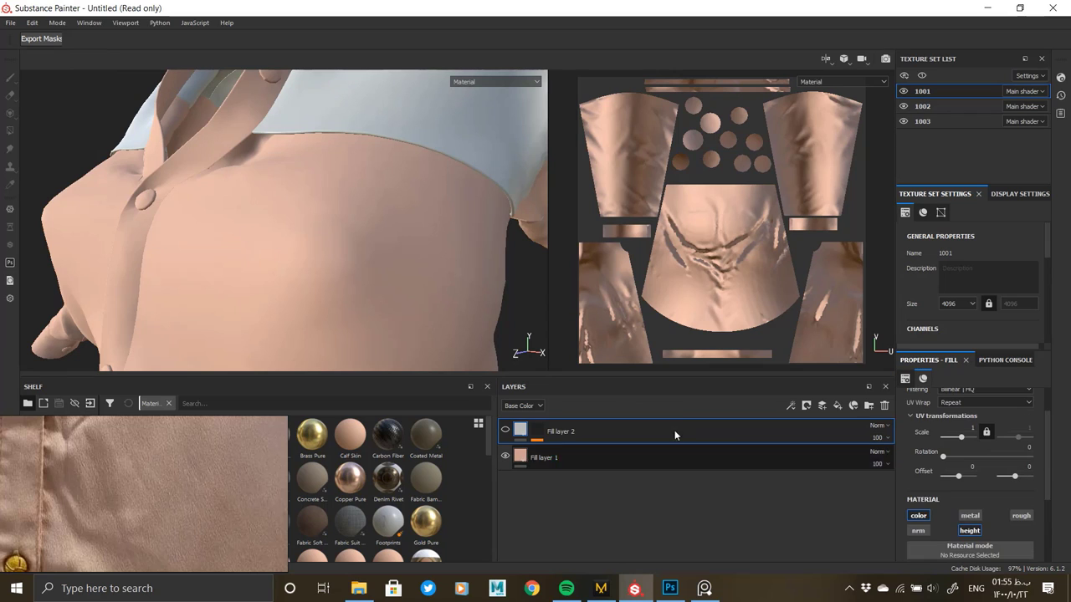
Set the second fill layer's base color to black.
scroll(917, 517, "down", 3)
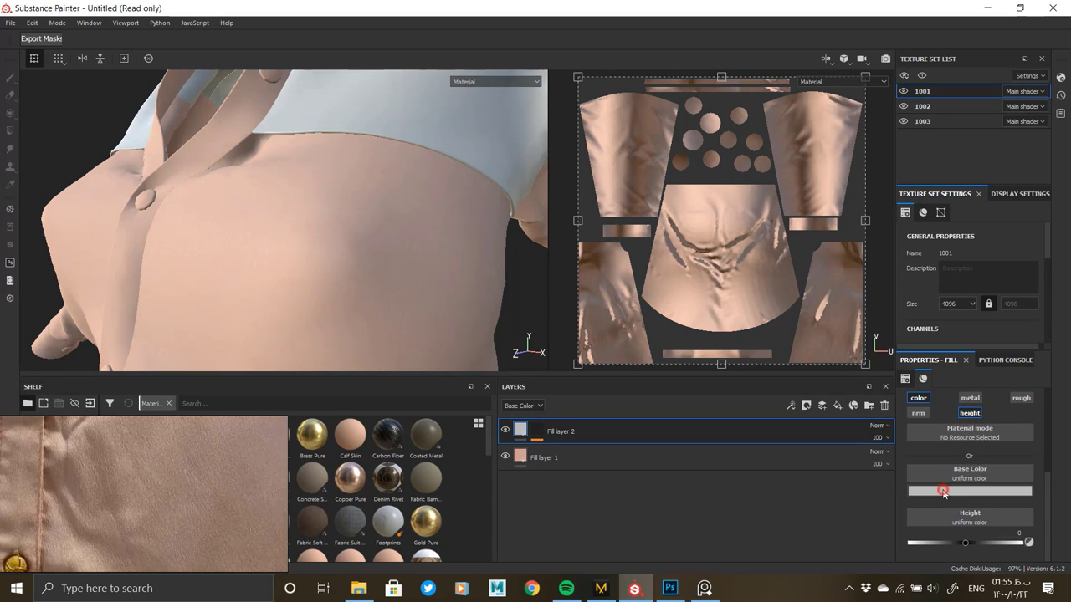
left_click(942, 491)
left_click_drag(932, 454, 902, 468)
left_click(914, 432)
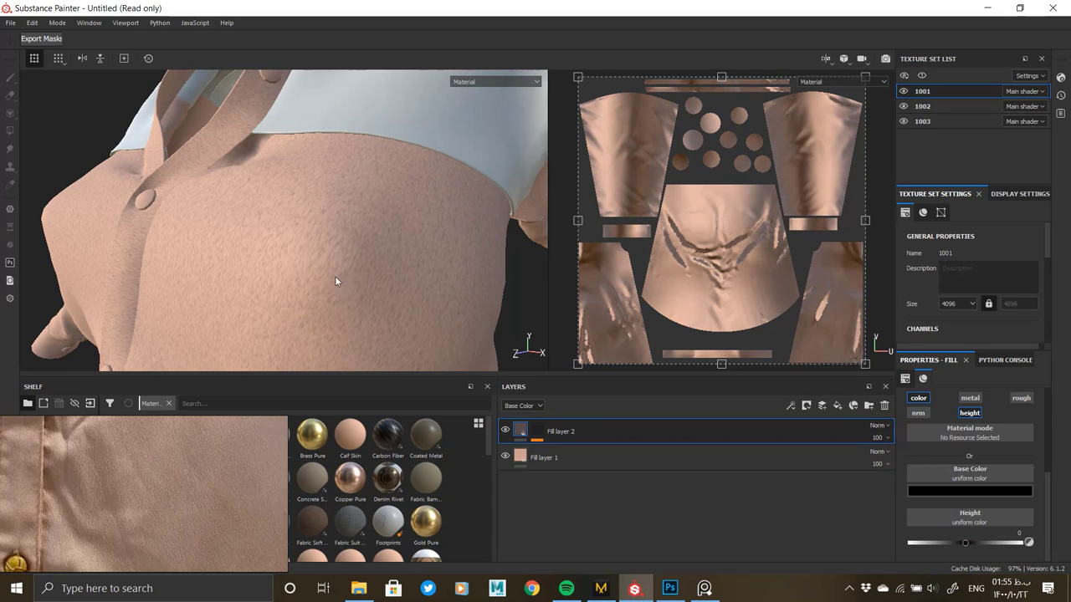
Set the second fill layer's height to 0.0388 and turn off its color channel.
scroll(335, 280, "up", 5)
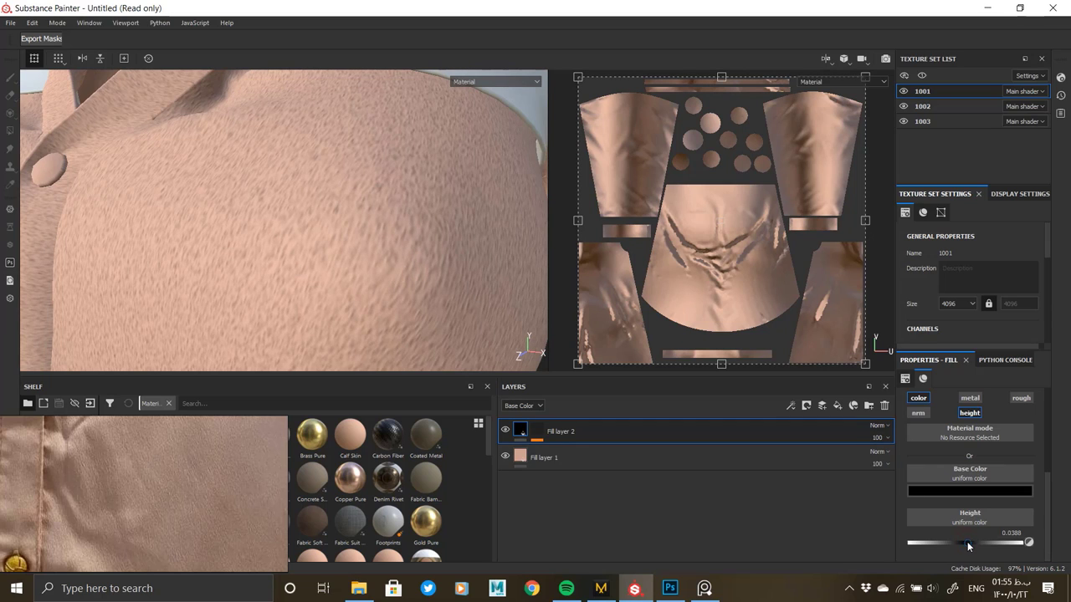
left_click(919, 399)
left_click_drag(441, 257, 359, 263, "alt")
scroll(358, 263, "down", 2)
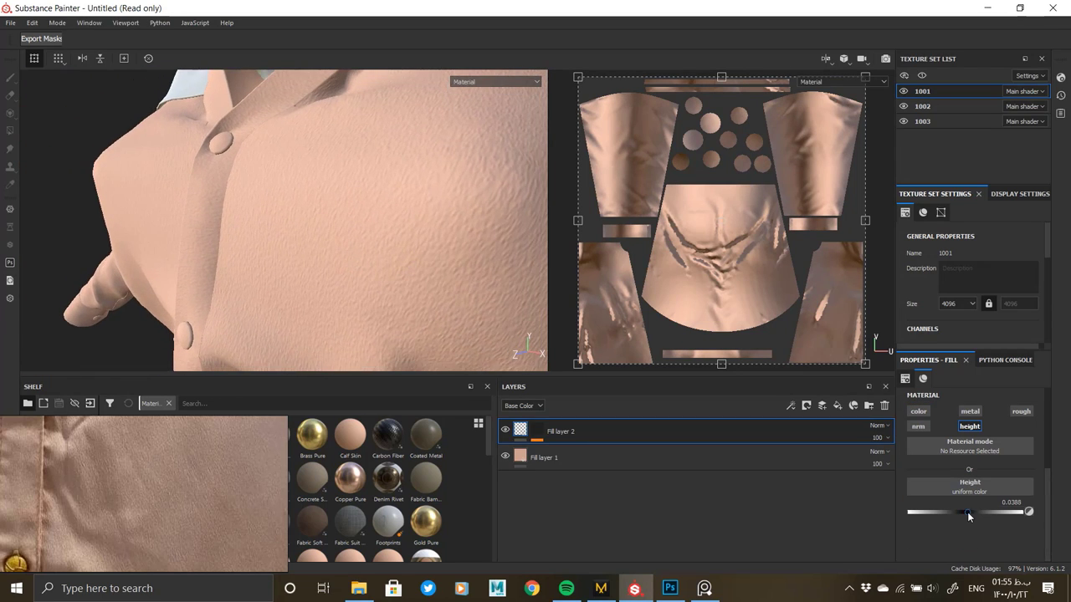
left_click_drag(967, 512, 968, 511)
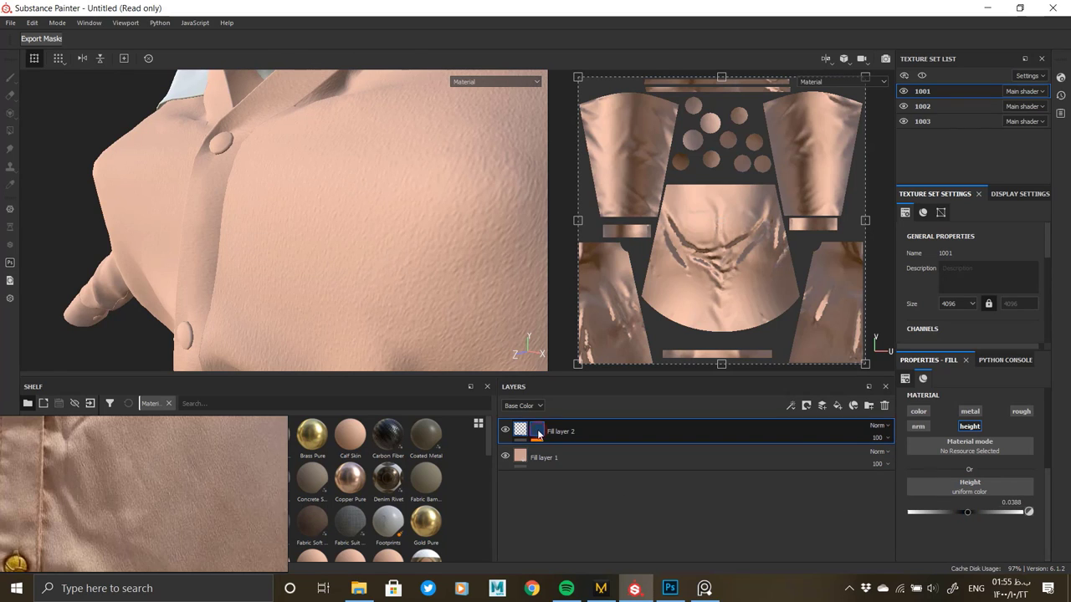
Set the Directional Scratches' UV scale to 3 and check the weave on the shirt in the material view.
left_click(538, 433, "alt")
left_click(685, 451)
scroll(941, 508, "up", 3)
left_click(972, 459)
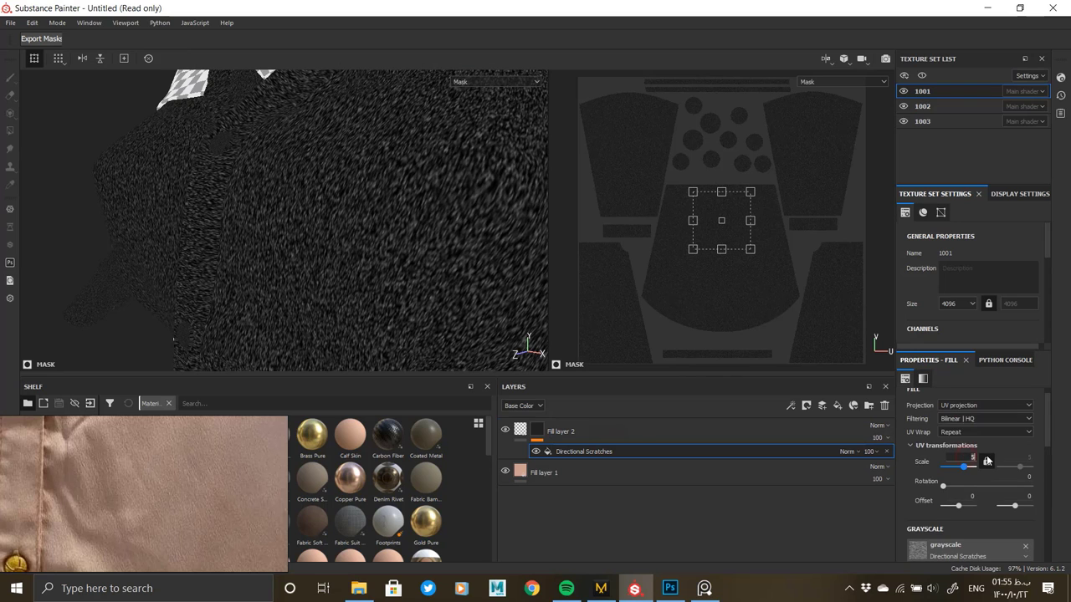
left_click(520, 430)
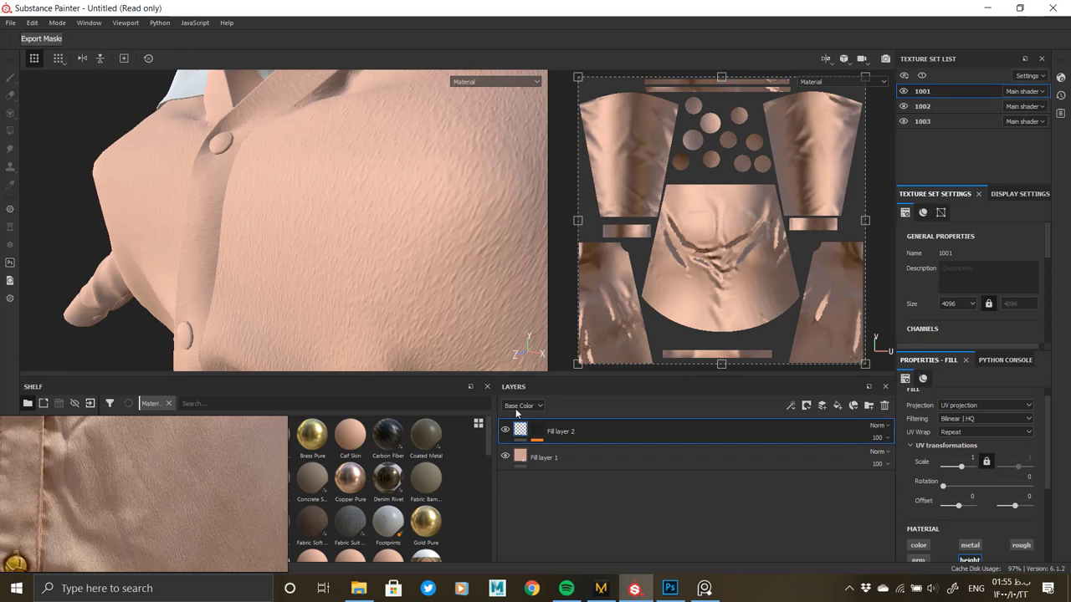
right_click_drag(300, 219, 372, 254, "alt")
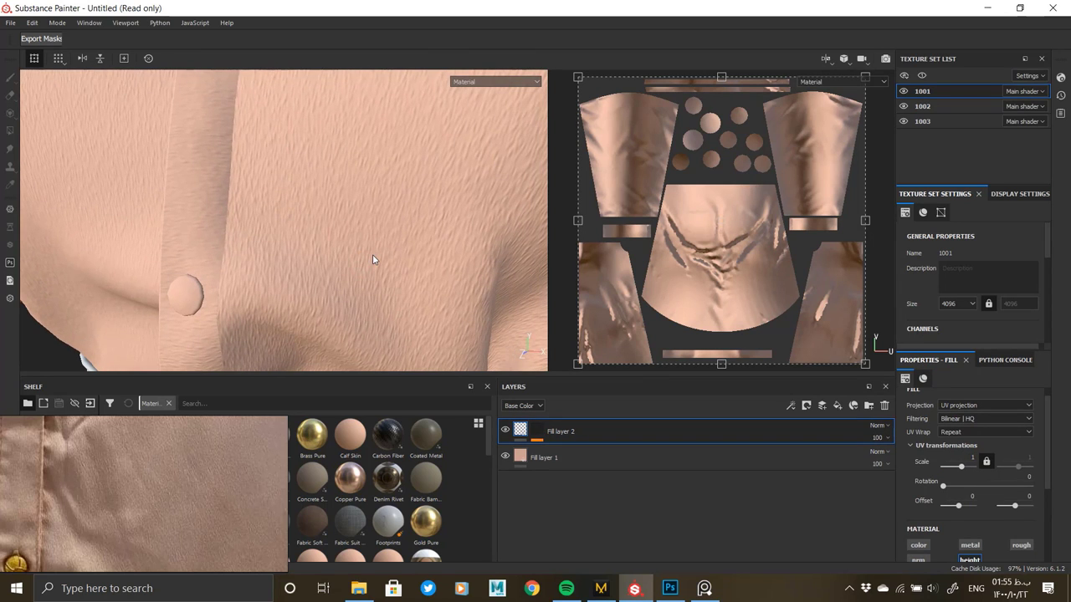
left_click_drag(373, 254, 468, 260, "alt")
Turn the second fill layer's color channel back on and give it a darker pink sampled from the first fill layer.
scroll(907, 539, "down", 1)
left_click(925, 516)
scroll(928, 487, "down", 3)
left_click(939, 505)
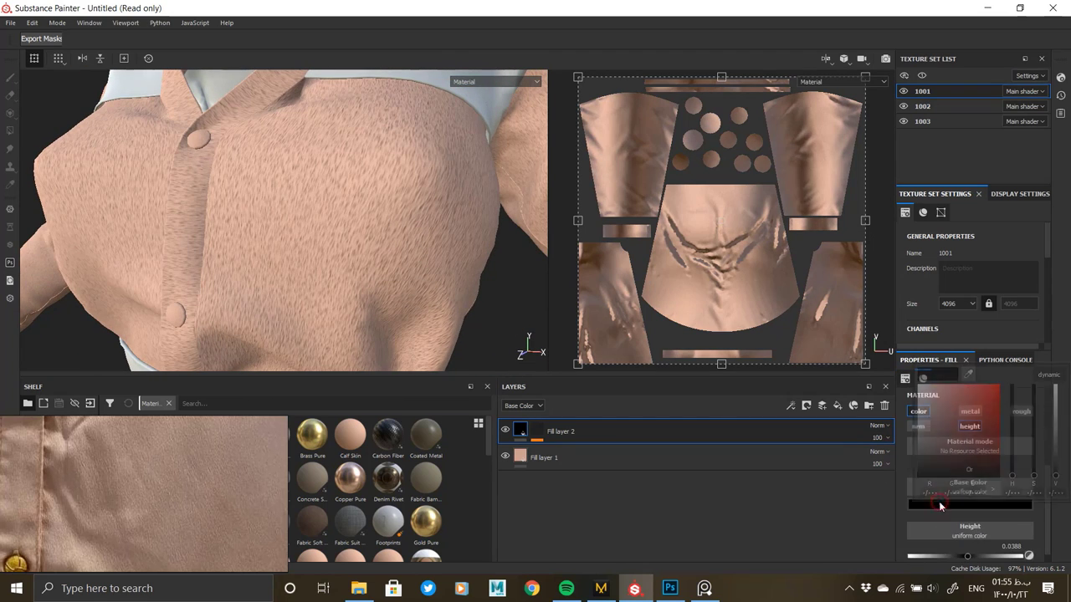
left_click(526, 454)
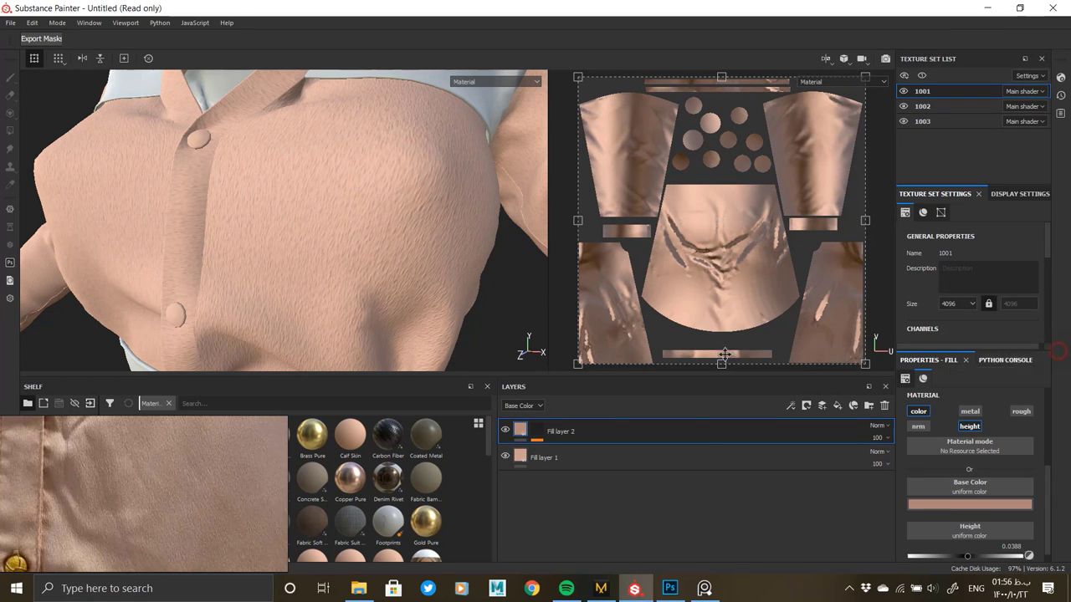
left_click_drag(313, 260, 407, 255, "alt")
scroll(408, 254, "up", 3)
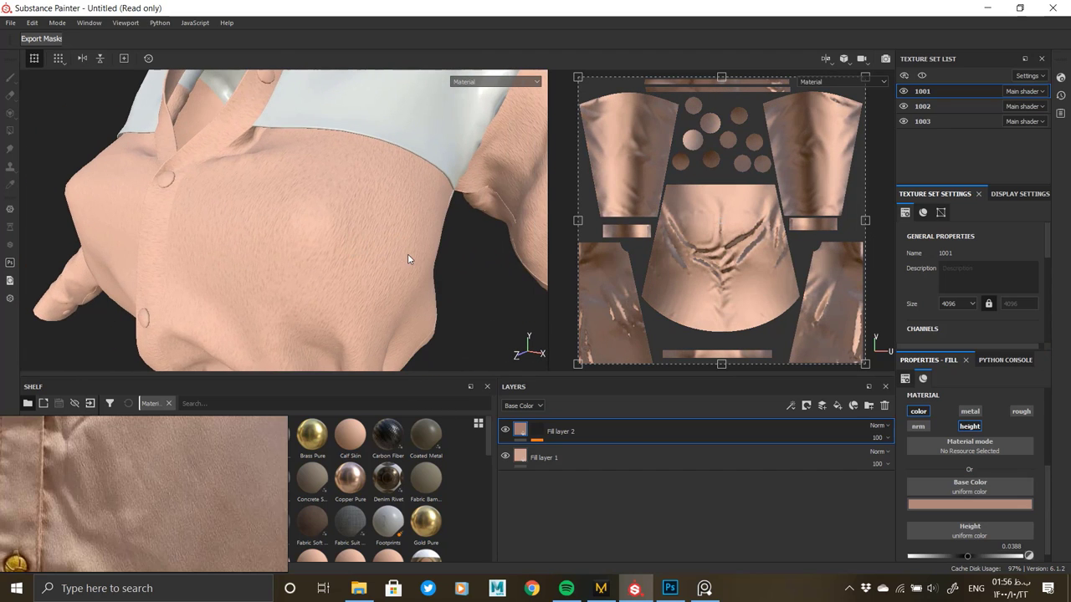
scroll(971, 499, "down", 1)
scroll(971, 501, "up", 2)
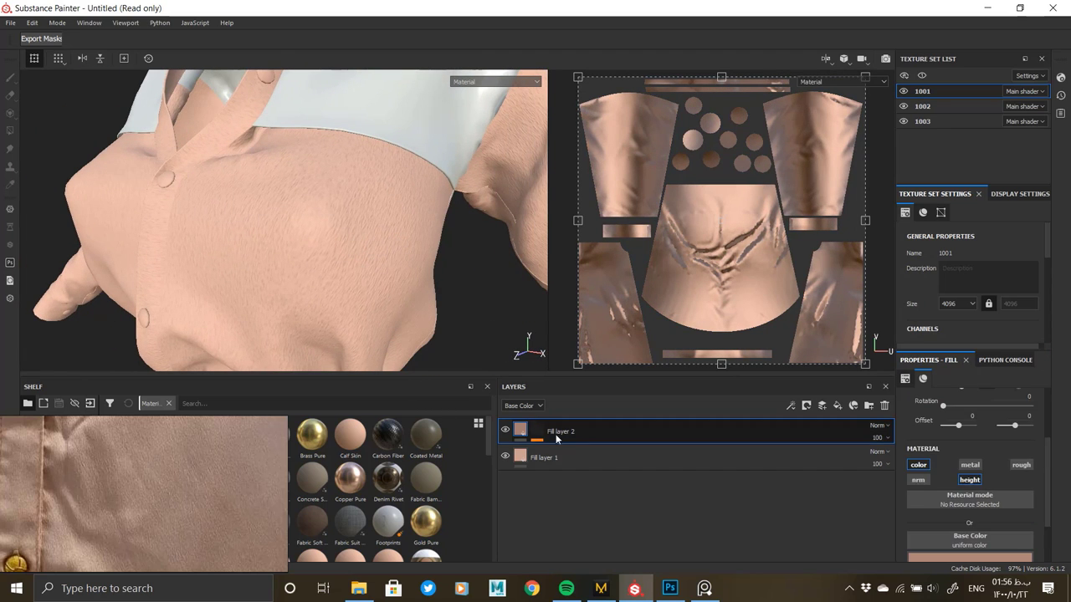
Set the UV scale of the Directional Scratches in the second fill layer's mask to 4.
left_click(537, 432)
left_click(579, 451)
scroll(956, 450, "up", 1)
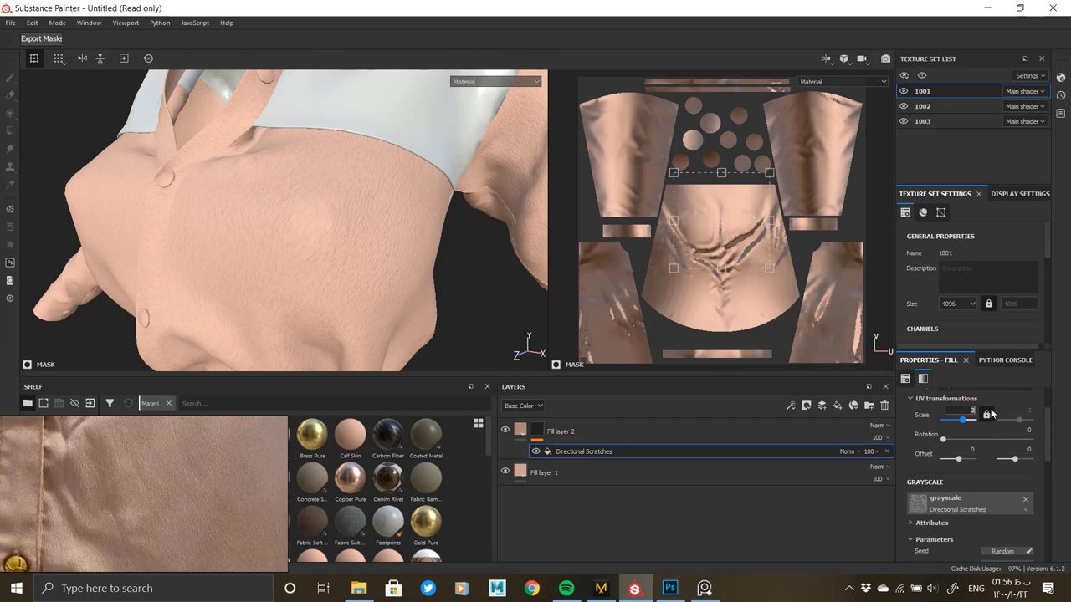
With the mask shown on its own, try a Pattern Size Y of 12.76 and check it on the material.
left_click(538, 431, "alt")
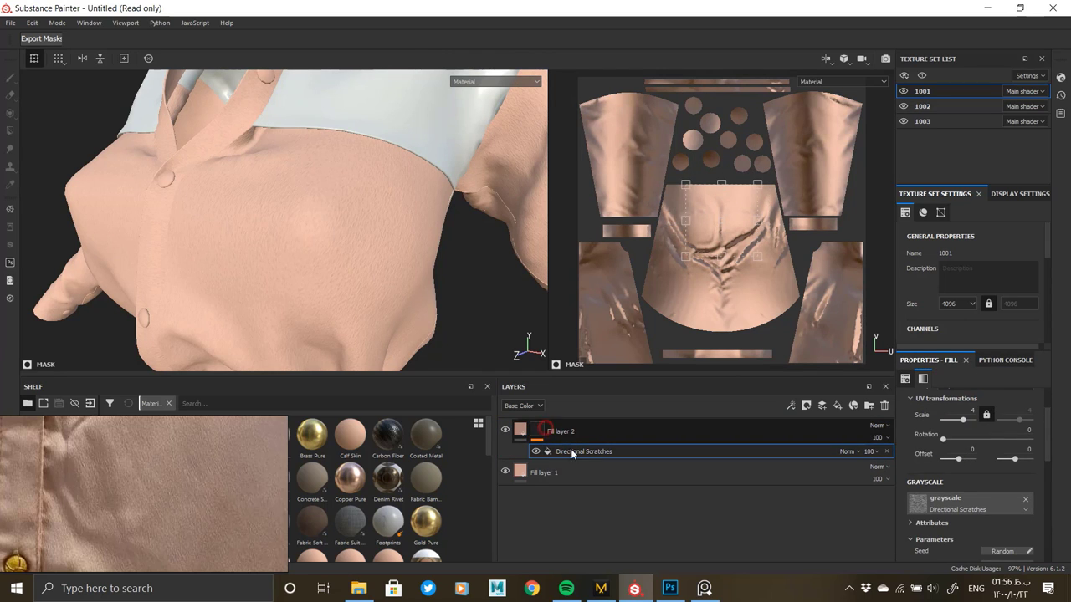
left_click(584, 451)
scroll(975, 510, "down", 6)
scroll(975, 515, "down", 2)
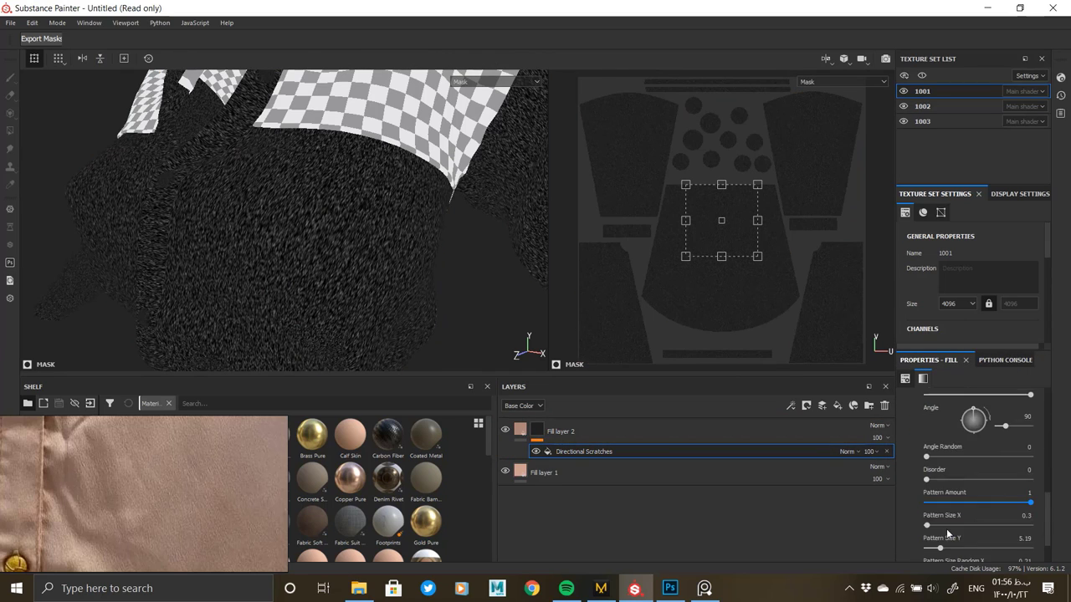
left_click_drag(952, 549, 955, 545)
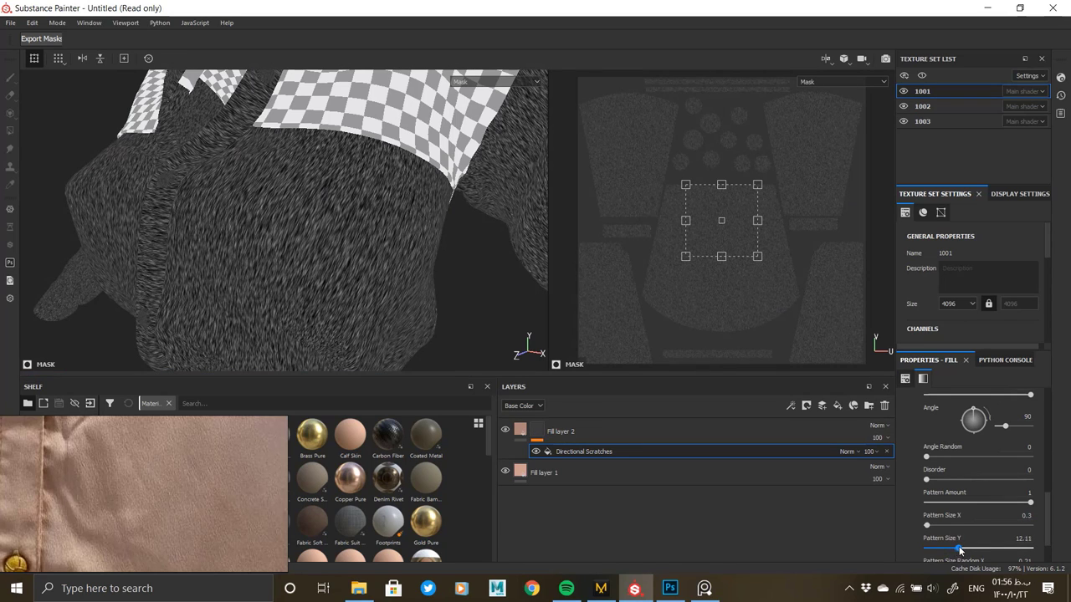
scroll(404, 362, "up", 2)
left_click_drag(402, 352, 386, 241, "alt")
left_click(521, 430)
Reduce the scratches' Pattern Size Y to shorten the weave lines on the shirt.
left_click(538, 432)
left_click(617, 452)
scroll(942, 539, "down", 6)
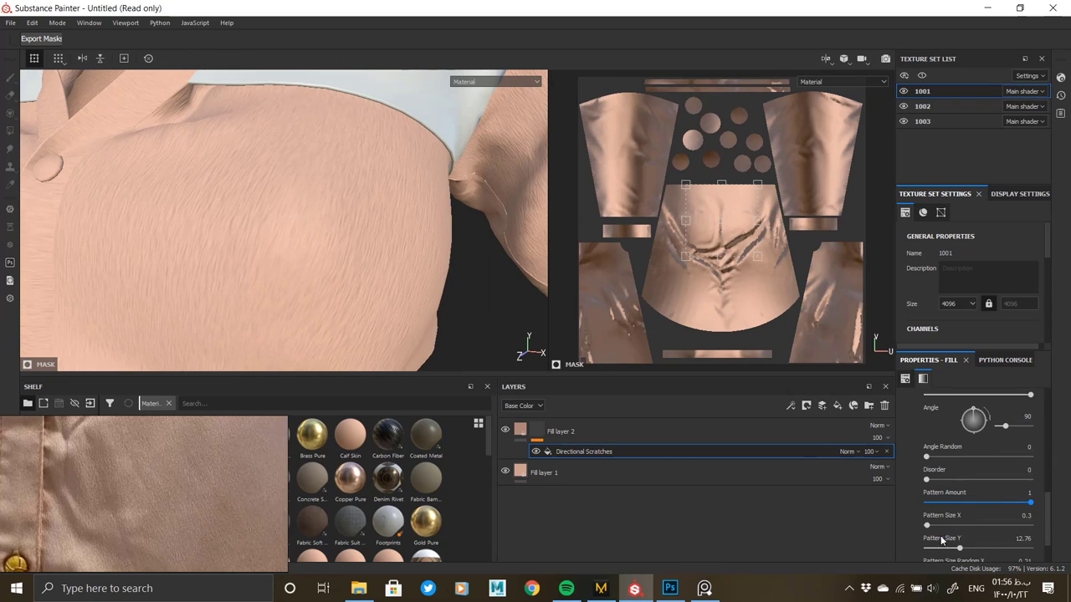
left_click_drag(951, 550, 944, 549)
scroll(927, 502, "down", 5)
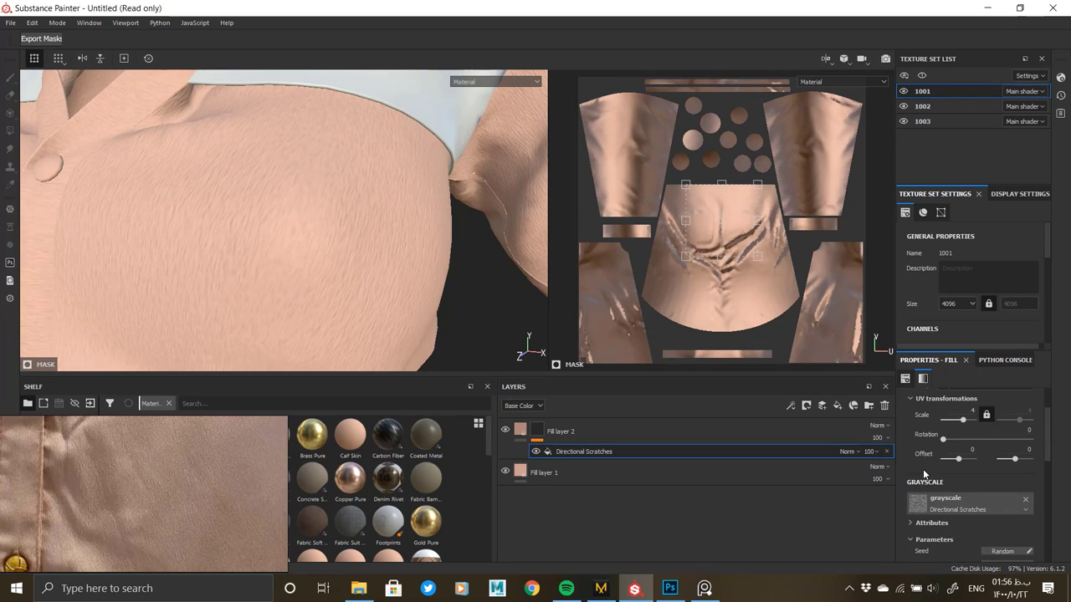
left_click_drag(294, 243, 197, 246, "alt")
right_click_drag(197, 246, 169, 247, "alt")
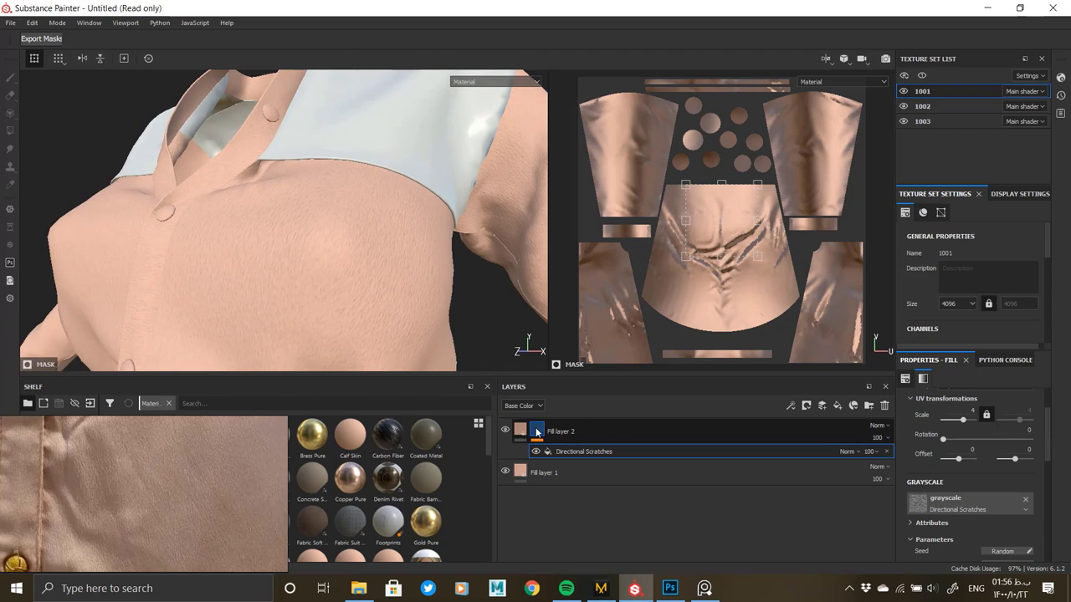
Adjust the second fill layer's base color to a slightly deeper dusty pink.
left_click(538, 430, "alt")
left_click(520, 431)
scroll(943, 502, "down", 3)
left_click(966, 494)
left_click(986, 490)
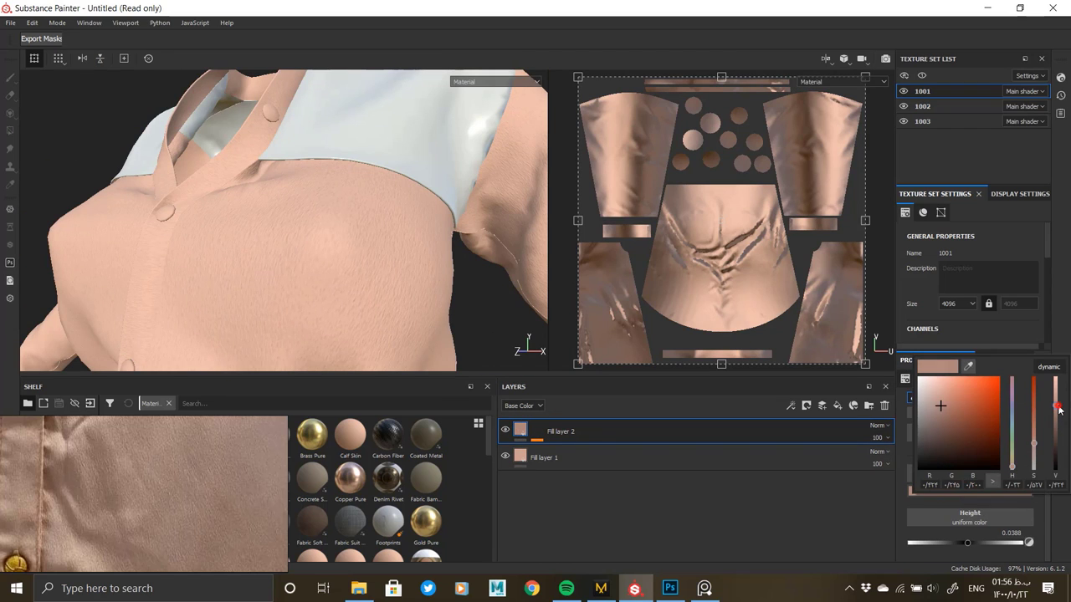
Examine the shirt's weave and color from several angles and distances against the reference photo, with the first fill layer selected.
left_click_drag(351, 272, 271, 287, "alt")
right_click_drag(305, 218, 311, 242, "alt")
middle_click_drag(311, 243, 300, 211, "alt")
right_click_drag(300, 213, 336, 233, "alt")
left_click_drag(336, 234, 293, 214, "alt")
right_click_drag(293, 214, 323, 254, "alt")
left_click_drag(323, 253, 353, 237, "alt")
right_click_drag(376, 260, 220, 179, "alt")
left_click_drag(318, 268, 376, 290, "alt")
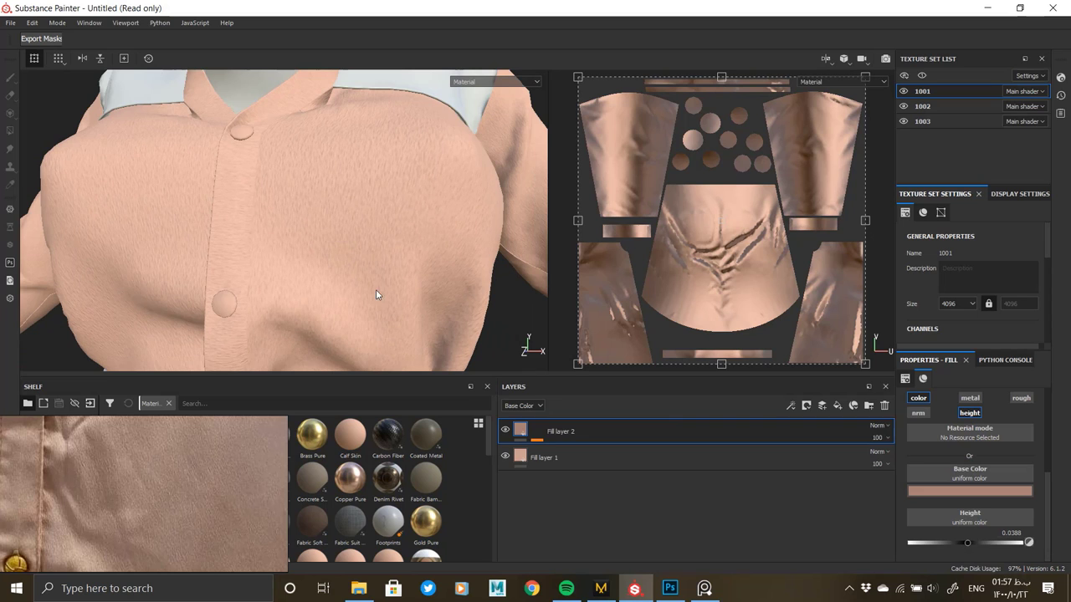
left_click(583, 458)
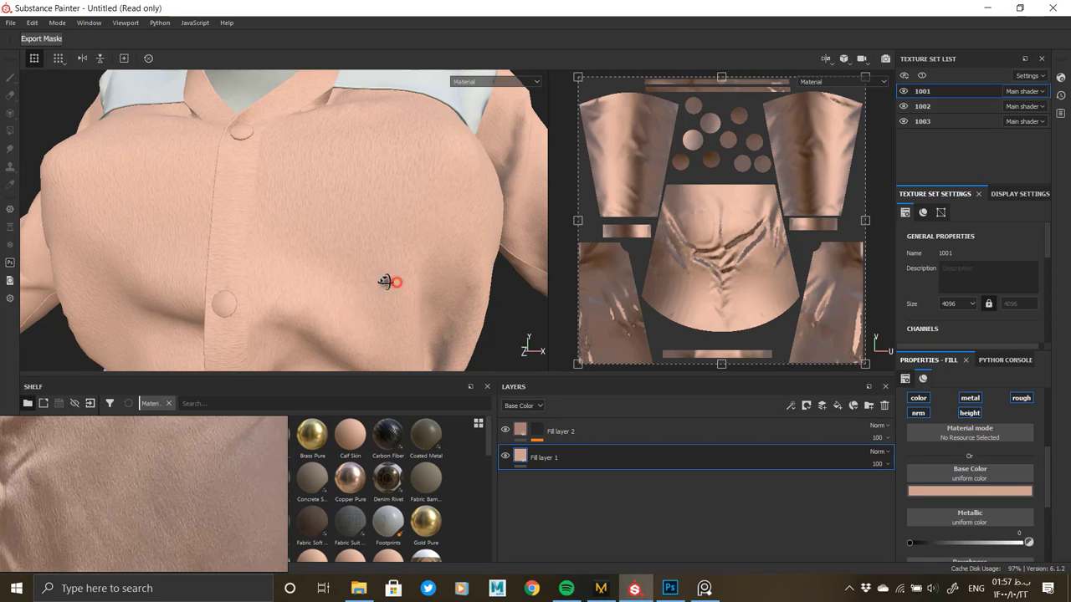
left_click_drag(385, 282, 313, 282, "alt")
Add a third fill layer above the others with only its color channel enabled.
left_click(823, 405)
left_click(918, 398)
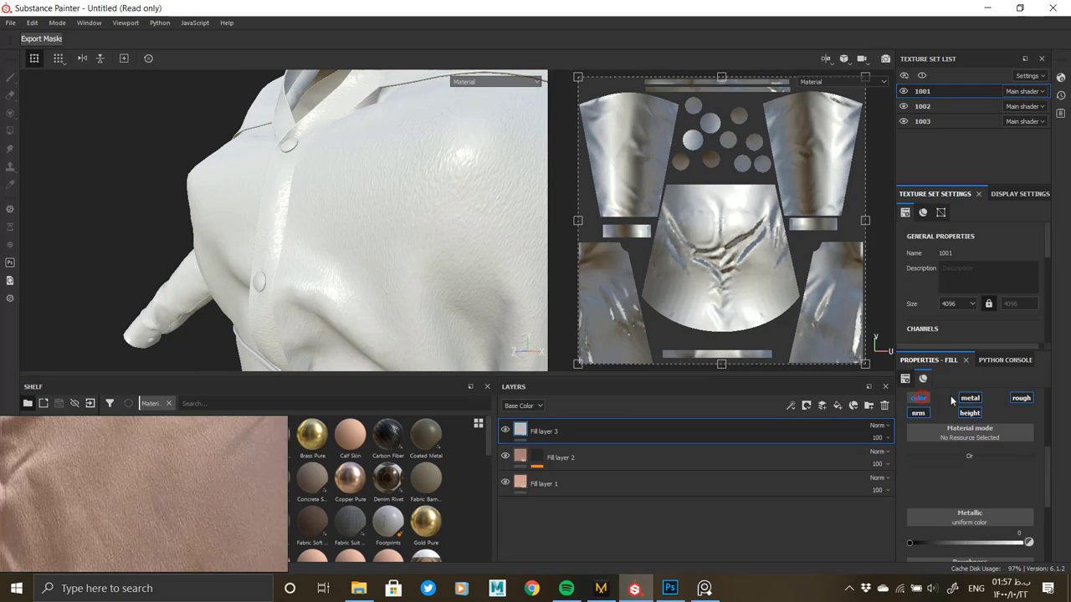
left_click(970, 398)
left_click(1019, 399)
left_click(970, 413)
left_click(919, 414)
left_click(918, 398)
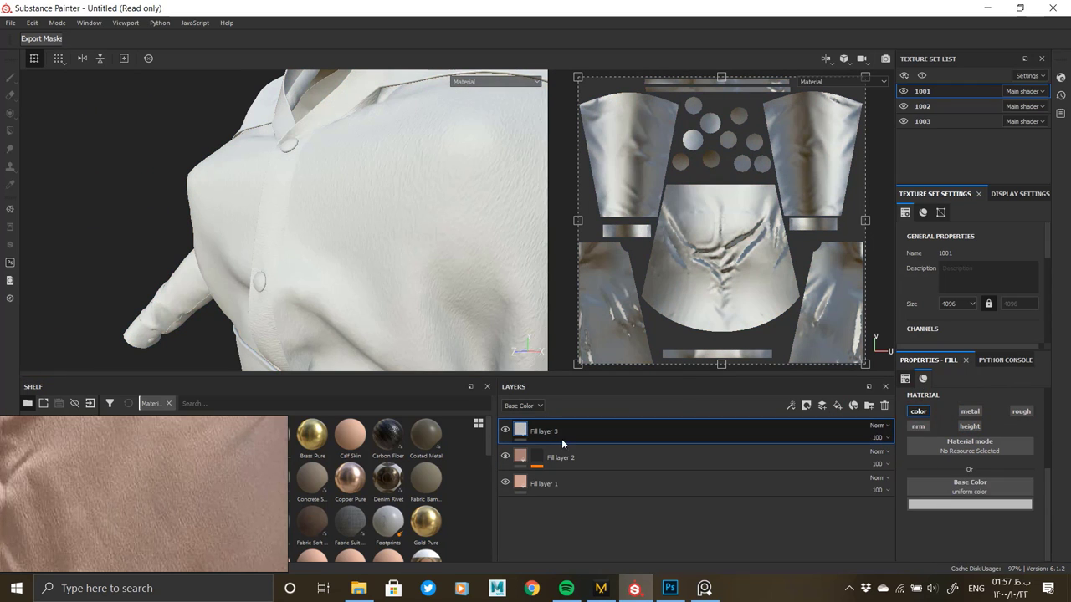
Add a black mask to the third fill layer, undoing the wrongly chosen mask first.
right_click(525, 430)
left_click(584, 86)
key("ctrl+z")
right_click(519, 426)
left_click(577, 96)
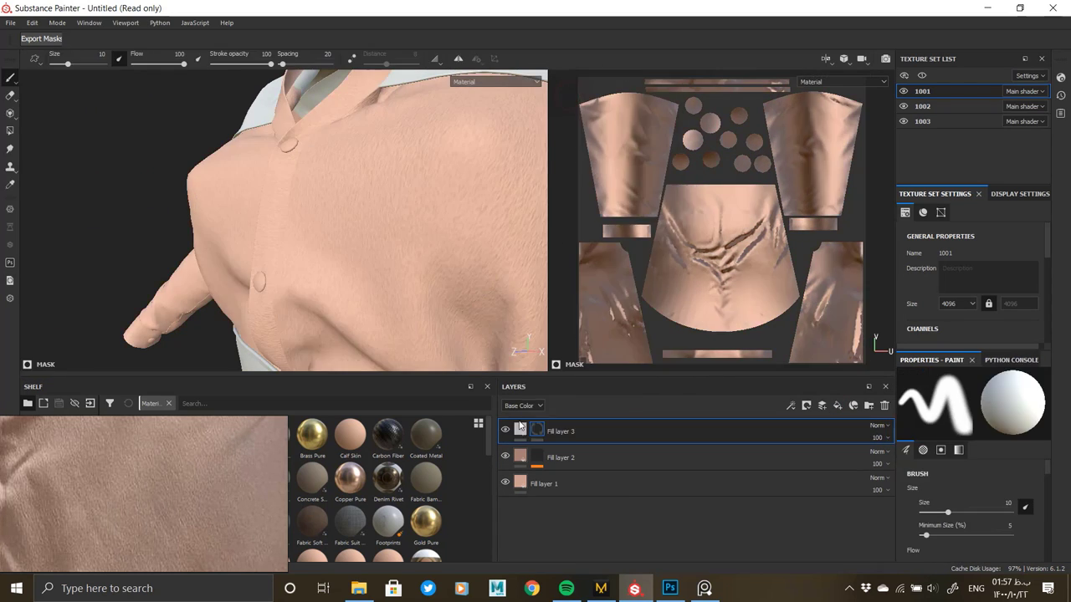
Add a fill to the third layer's mask and use Blue Noise Fast as its grayscale texture.
right_click(538, 429)
left_click(598, 350)
left_click(976, 423)
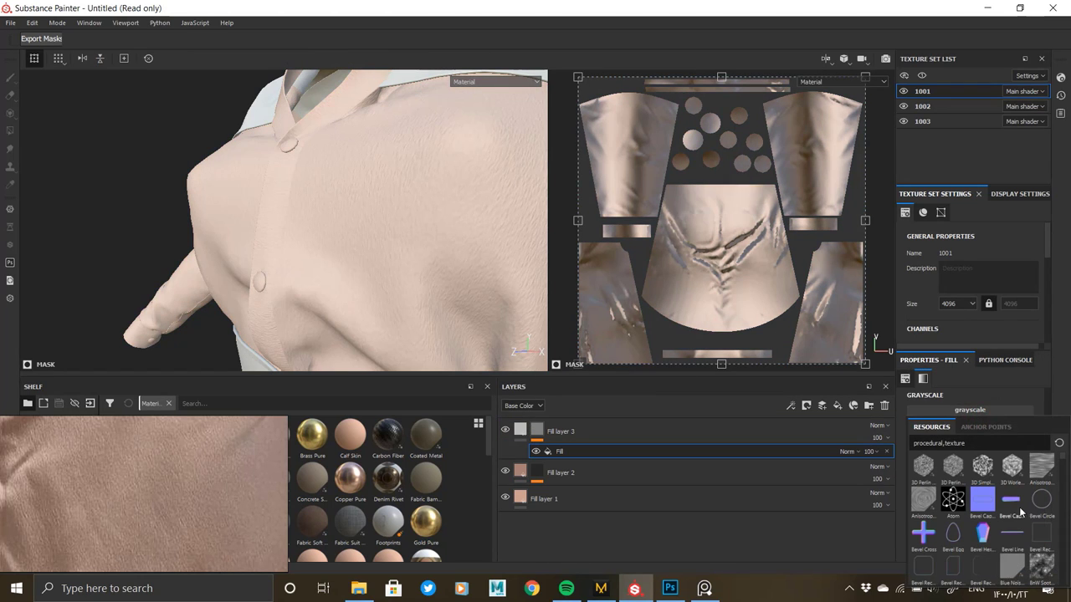
left_click(1012, 572)
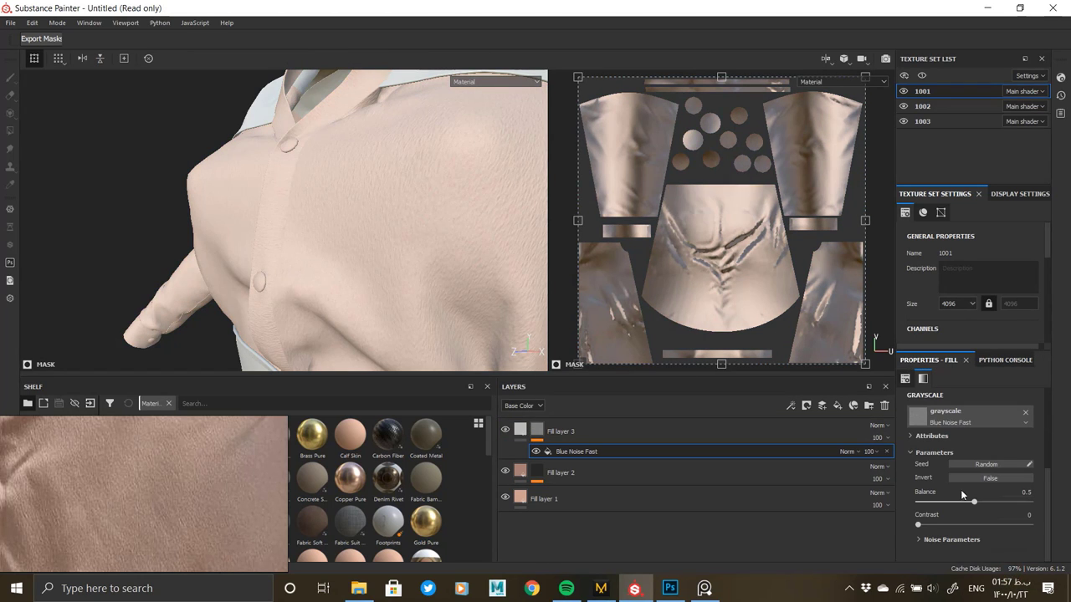
Lower the balance of the third fill layer's Blue Noise Fast mask to 0.14.
left_click(537, 429, "alt")
left_click_drag(950, 505, 932, 500)
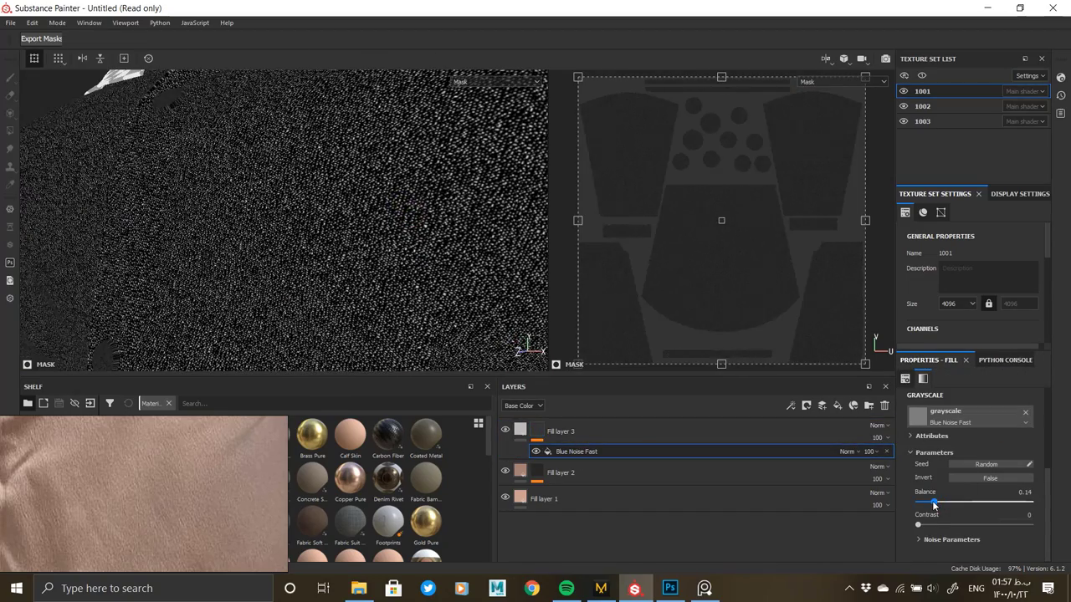
Make the third fill layer affect only roughness instead of color, with the roughness set to 0.1845.
left_click(520, 430)
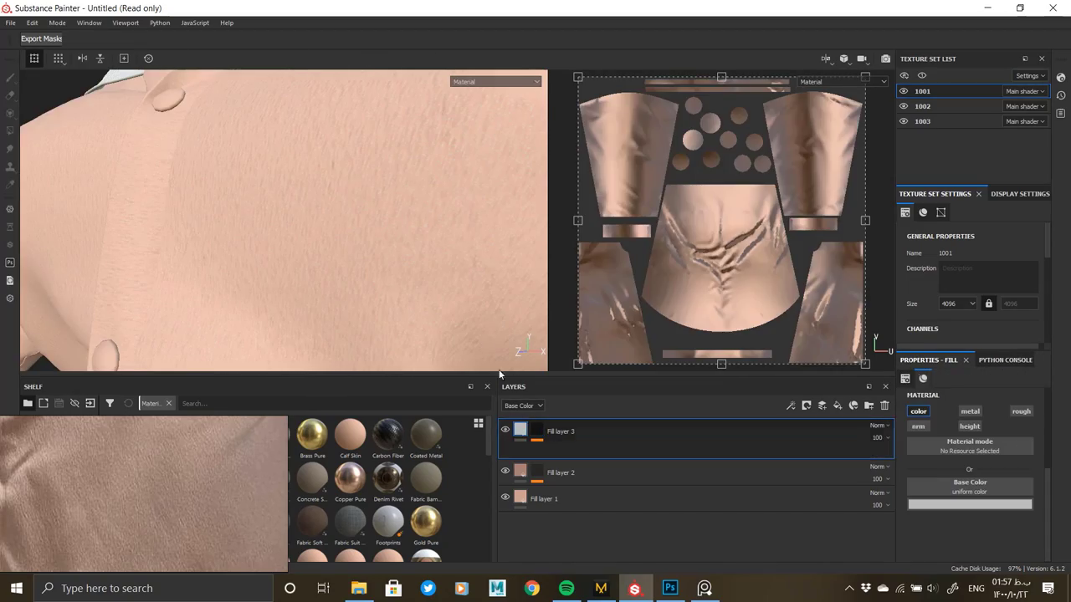
left_click(1021, 411)
left_click(918, 410)
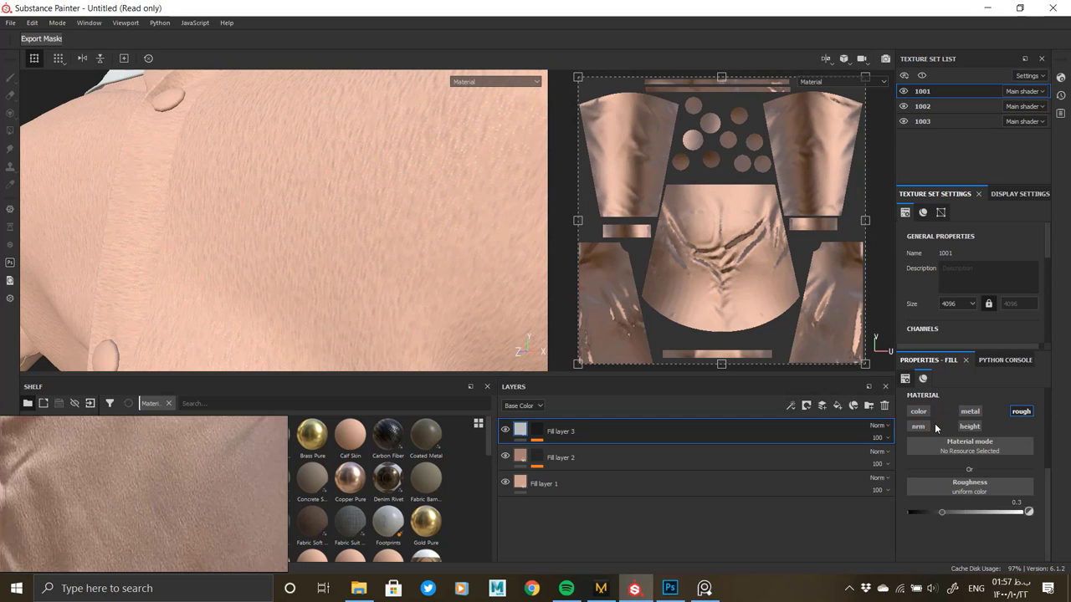
scroll(334, 227, "down", 5)
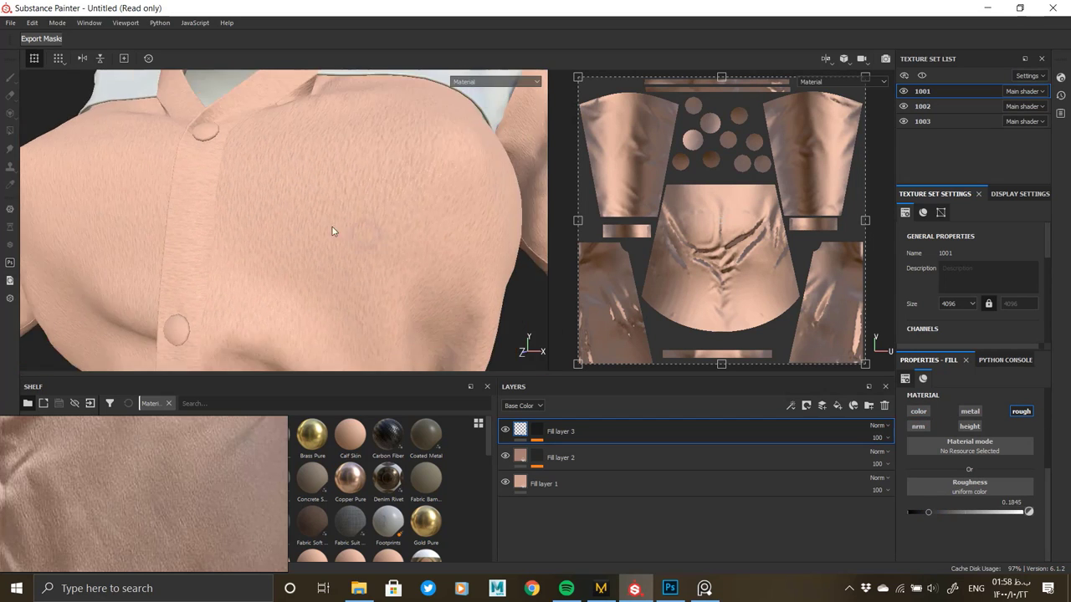
left_click_drag(334, 226, 380, 266, "alt")
scroll(380, 265, "up", 5)
right_click_drag(379, 266, 394, 263, "shift")
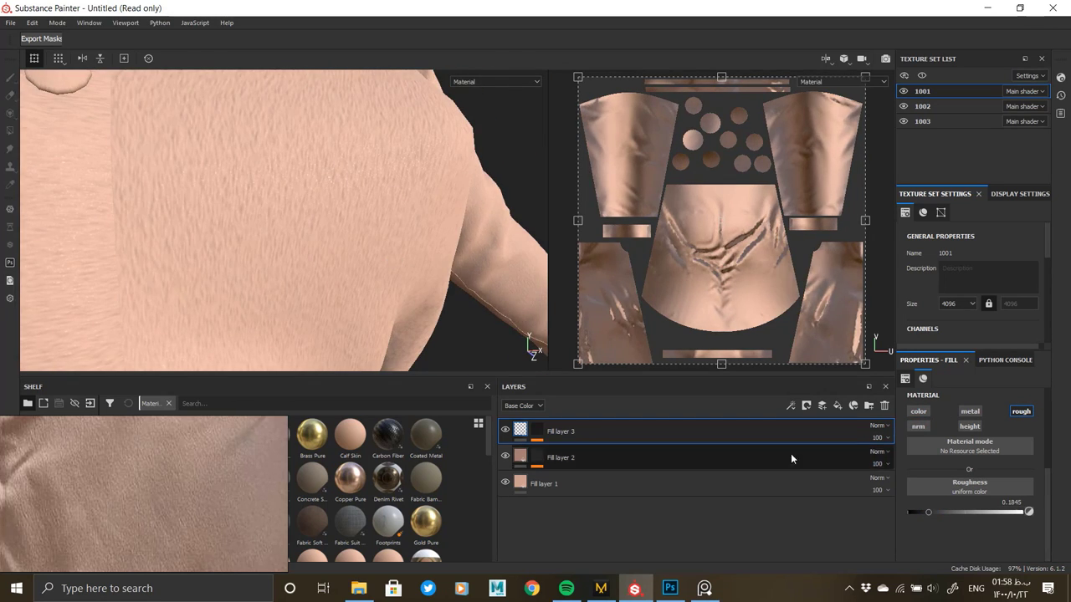
Set the balance of the third layer's Blue Noise Fast fill to 0.17 and check the mask and fabric.
left_click(537, 430)
left_click(598, 451)
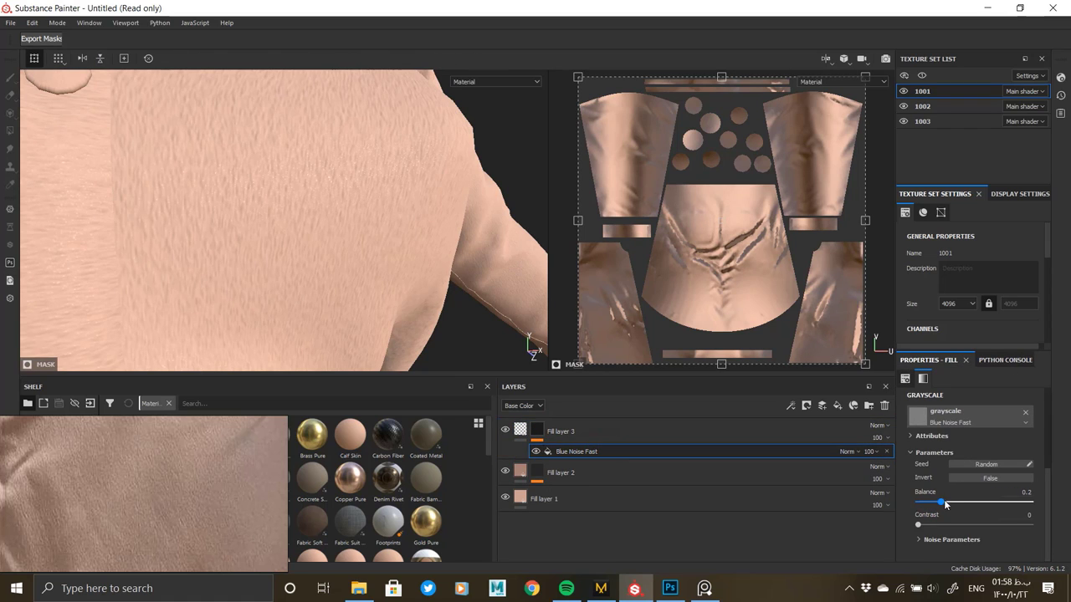
mouse_move(953, 502)
left_mouse_down()
mouse_move(967, 502)
mouse_move(937, 504)
left_mouse_up()
left_click(537, 430, "alt")
left_click(623, 452)
left_click(520, 430)
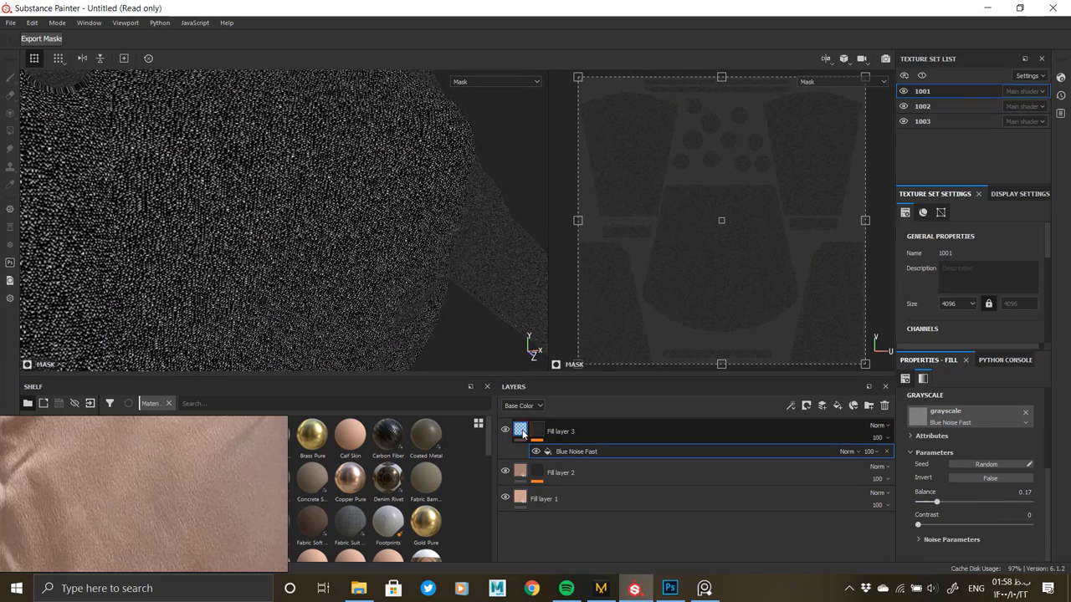
left_click_drag(354, 199, 411, 256, "alt")
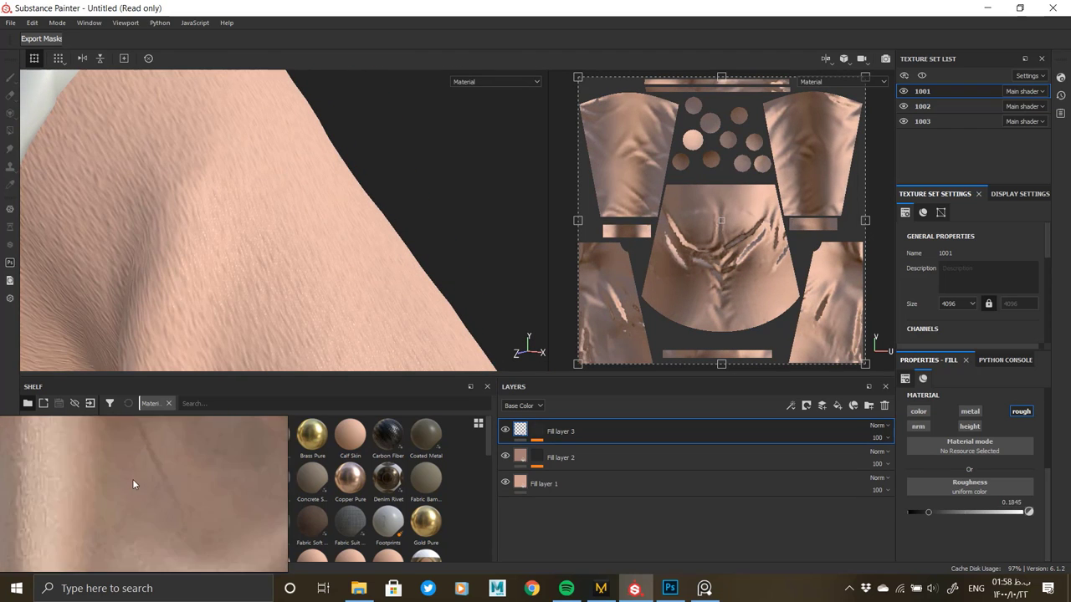
Set the UV scale of the Blue Noise Fast fill in the third layer's mask to 0.5.
left_click(538, 431, "alt")
left_click(621, 450)
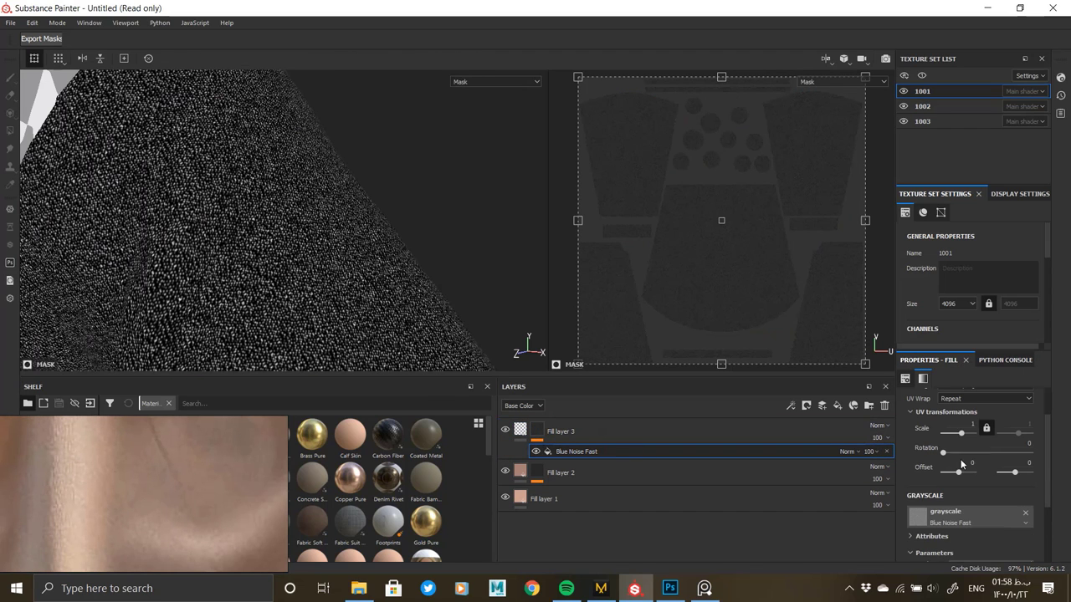
scroll(935, 437, "up", 2)
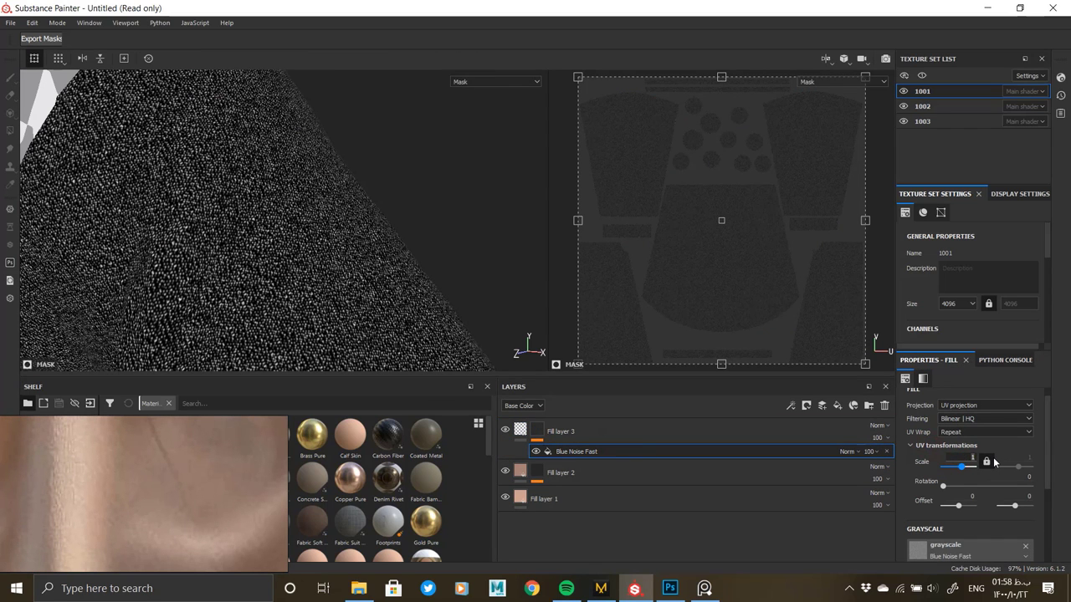
type(".5")
key("Return")
left_click(521, 429)
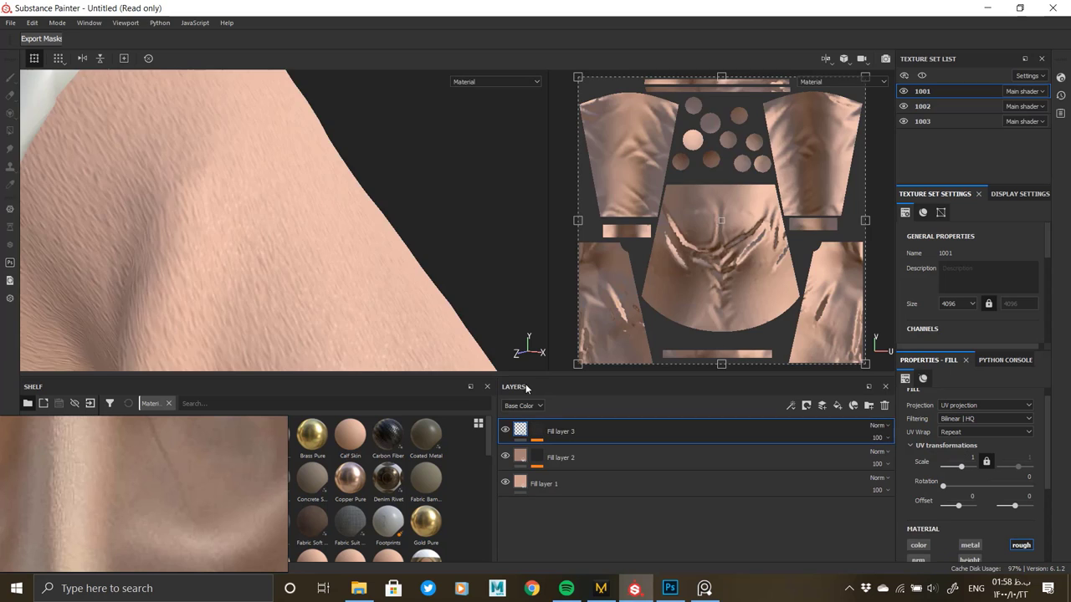
left_click_drag(338, 300, 380, 189, "alt")
right_click_drag(380, 189, 443, 236, "alt")
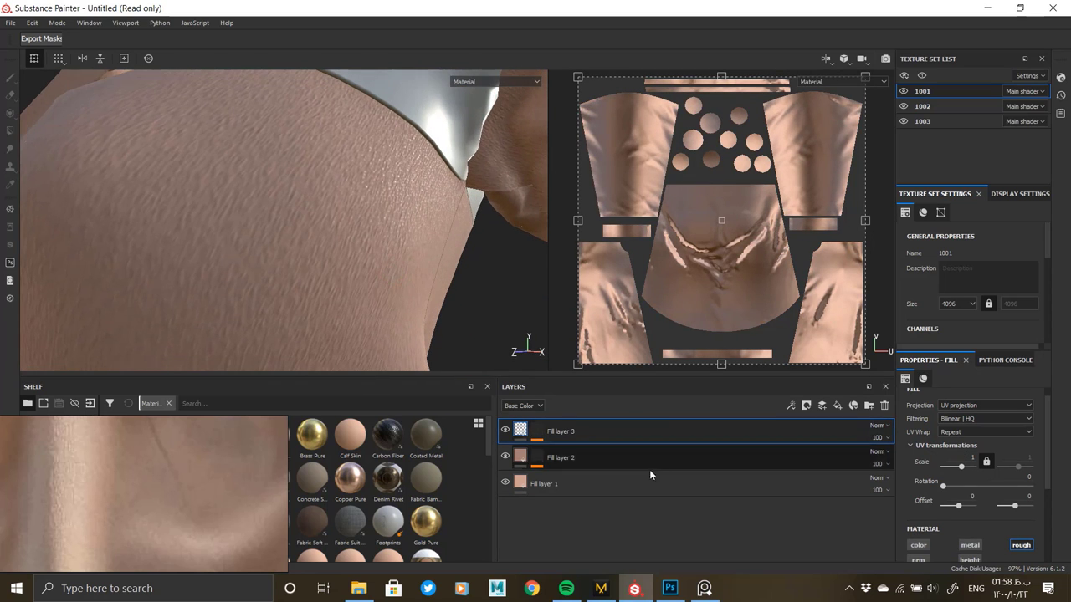
Set the balance of the third layer's Blue Noise Fast fill to 0.2, comparing the shirt's shine with the reference photo.
key("ctrl+z")
scroll(965, 522, "down", 2)
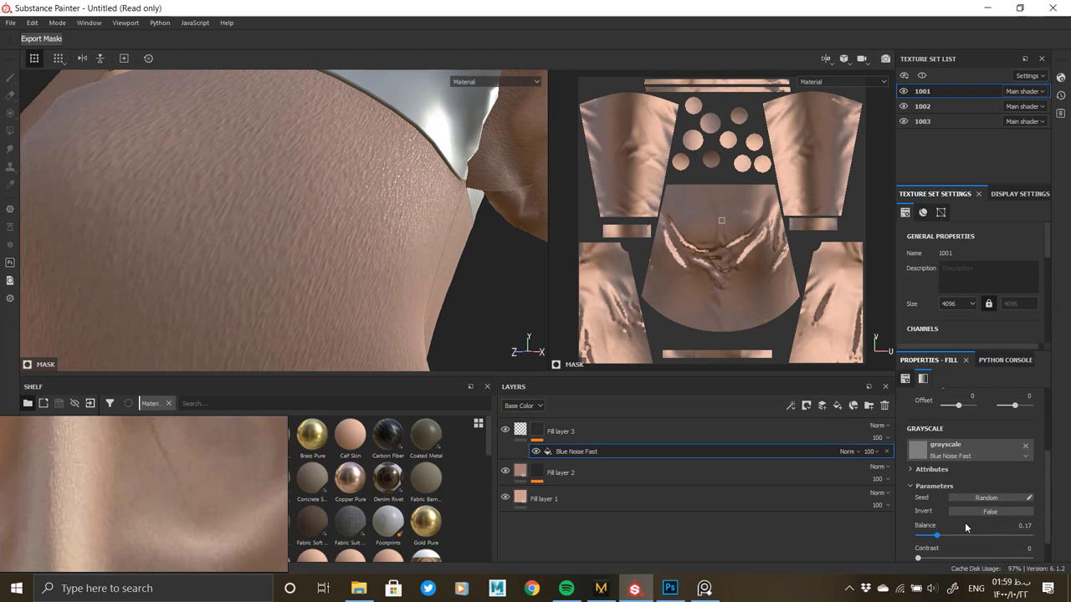
left_click_drag(935, 536, 930, 537)
right_click_drag(199, 174, 159, 164, "alt")
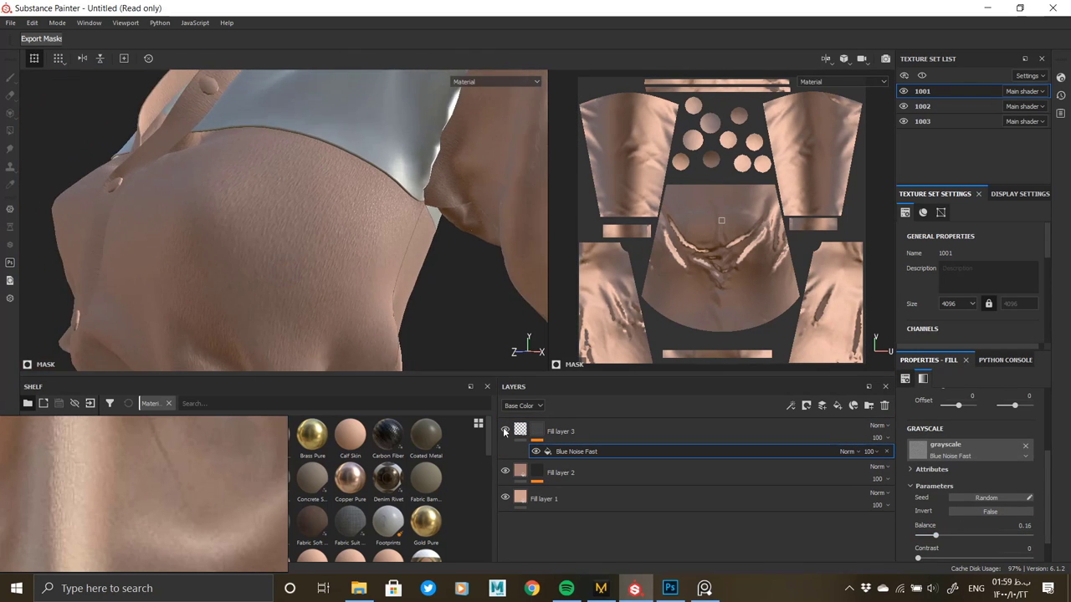
right_click_drag(352, 260, 251, 255, "shift")
left_click_drag(167, 238, 267, 234, "alt")
middle_click_drag(193, 229, 297, 239, "alt")
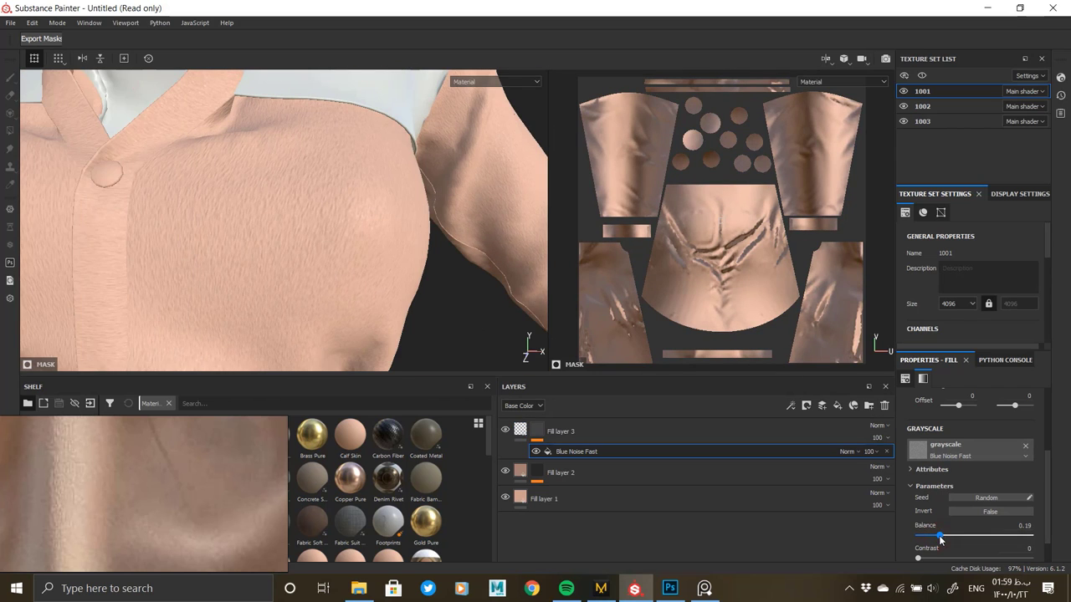
right_click_drag(320, 250, 251, 238, "alt")
middle_click_drag(251, 221, 363, 210, "alt")
left_click_drag(364, 210, 454, 208, "alt")
middle_click_drag(455, 208, 431, 197, "alt")
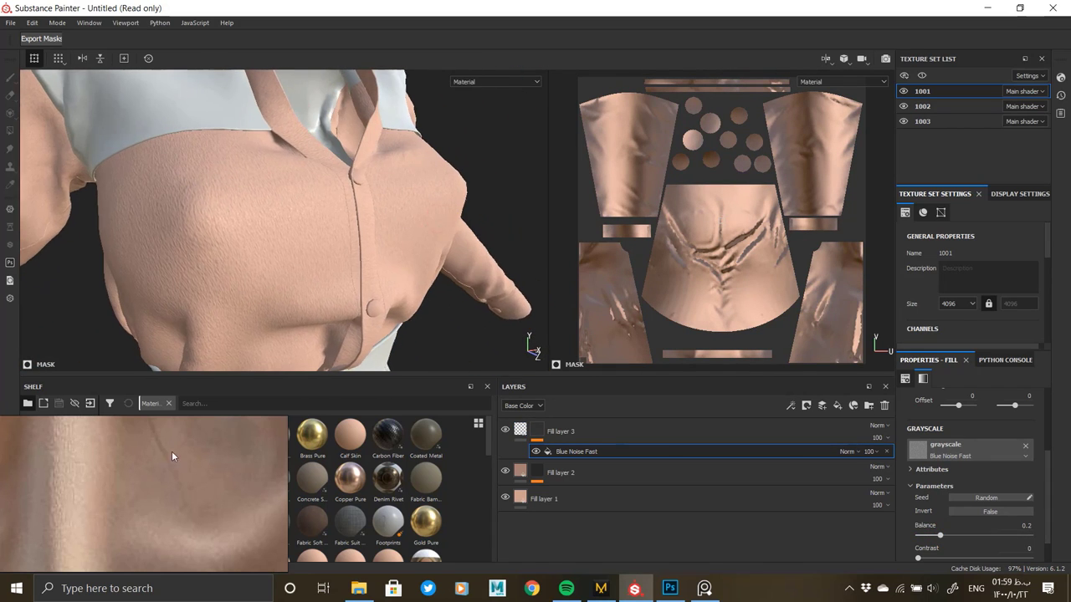
scroll(133, 489, "down", 5)
Try the third fill layer with its color channel enabled, comparing the shirt front, and disable that channel again.
left_click(636, 431)
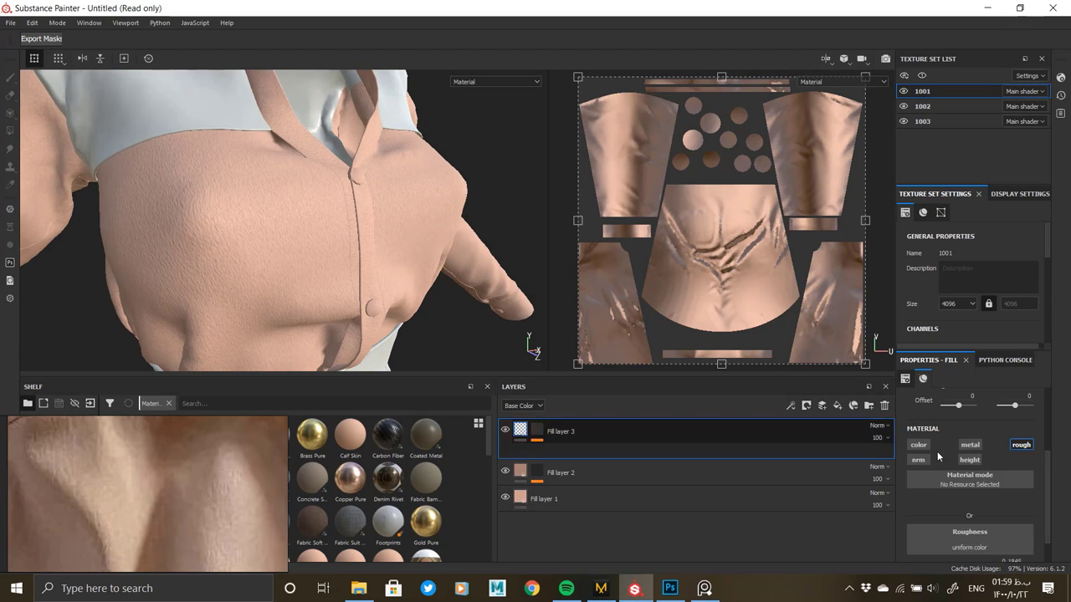
left_click(926, 448)
left_click_drag(414, 263, 368, 258, "alt")
right_click_drag(368, 259, 457, 289, "alt")
left_click_drag(457, 290, 412, 290, "alt")
left_click(917, 446)
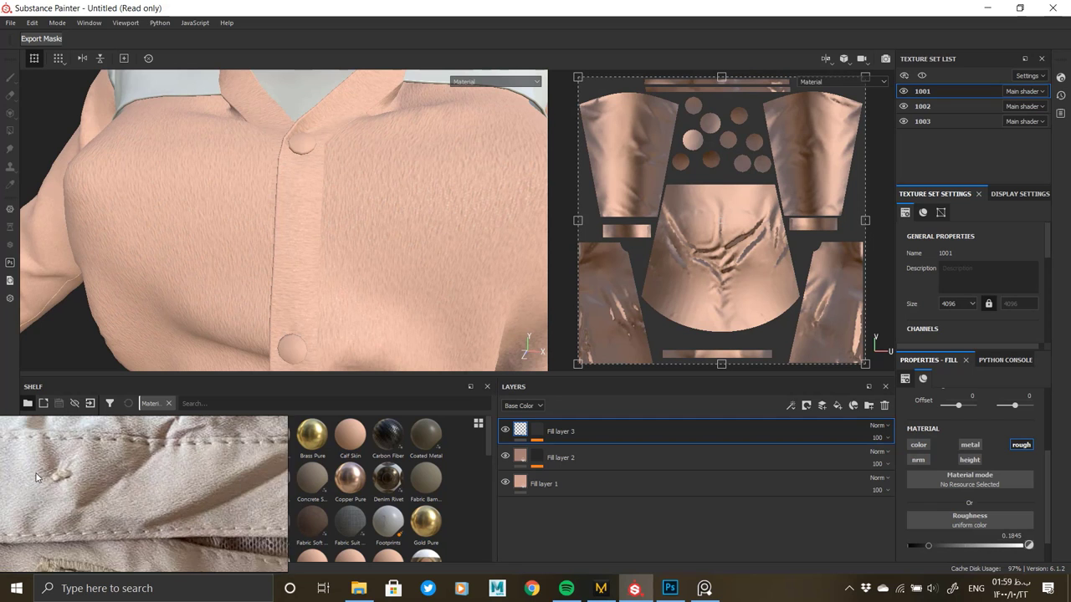
Add a fourth fill layer with a black mask and set the texture set size to 2048.
left_click_drag(390, 282, 326, 230, "alt")
right_click(533, 431)
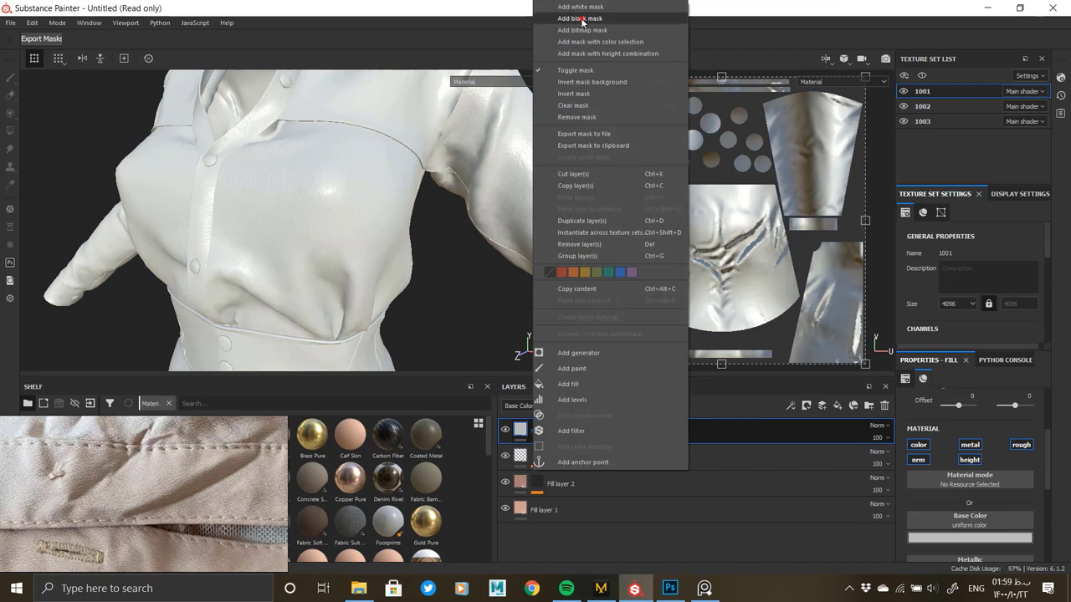
left_click(582, 21)
right_click(536, 429)
left_click(962, 305)
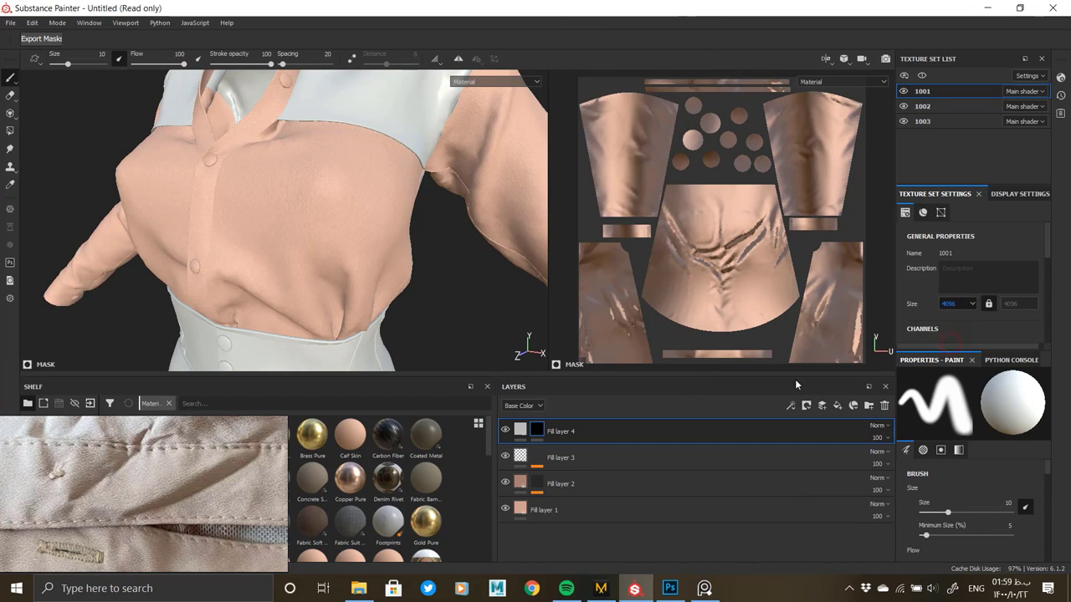
Add a UV Border Distance generator to the fourth fill layer's mask.
right_click(536, 430)
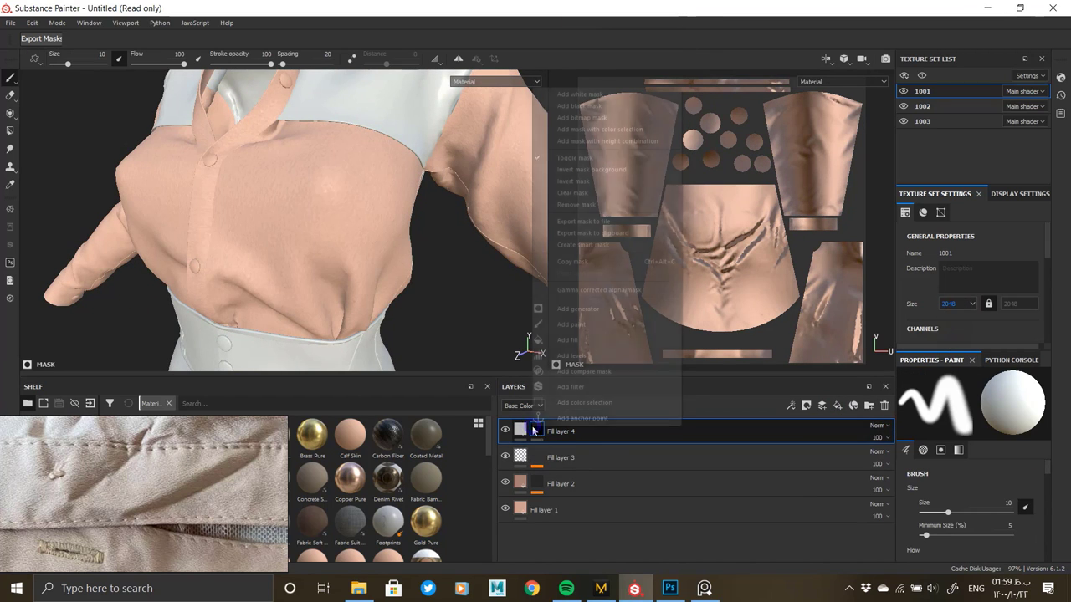
left_click(584, 309)
left_click(974, 394)
scroll(984, 511, "down", 1)
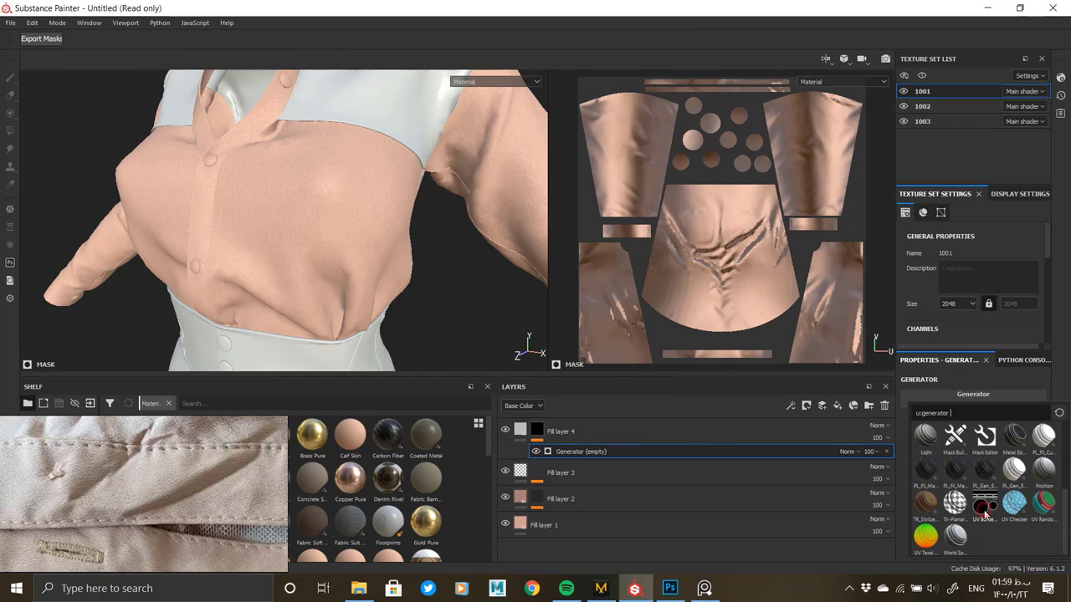
left_click(986, 512)
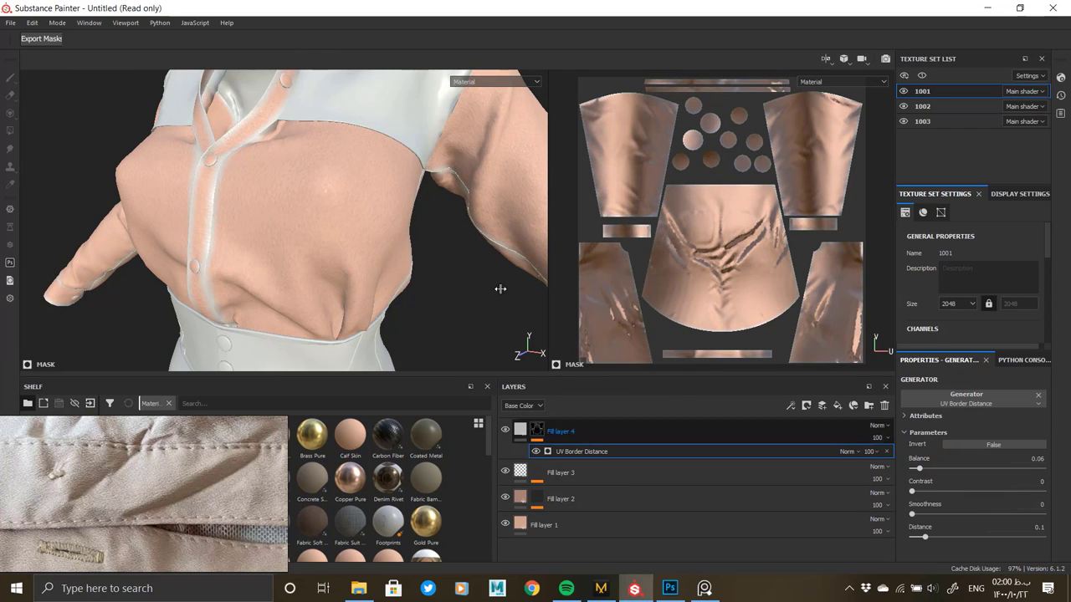
Set the UV Border Distance generator's distance to 0.03 and its smoothness to 0.01.
scroll(308, 266, "up", 5)
left_click_drag(308, 282, 351, 283, "alt")
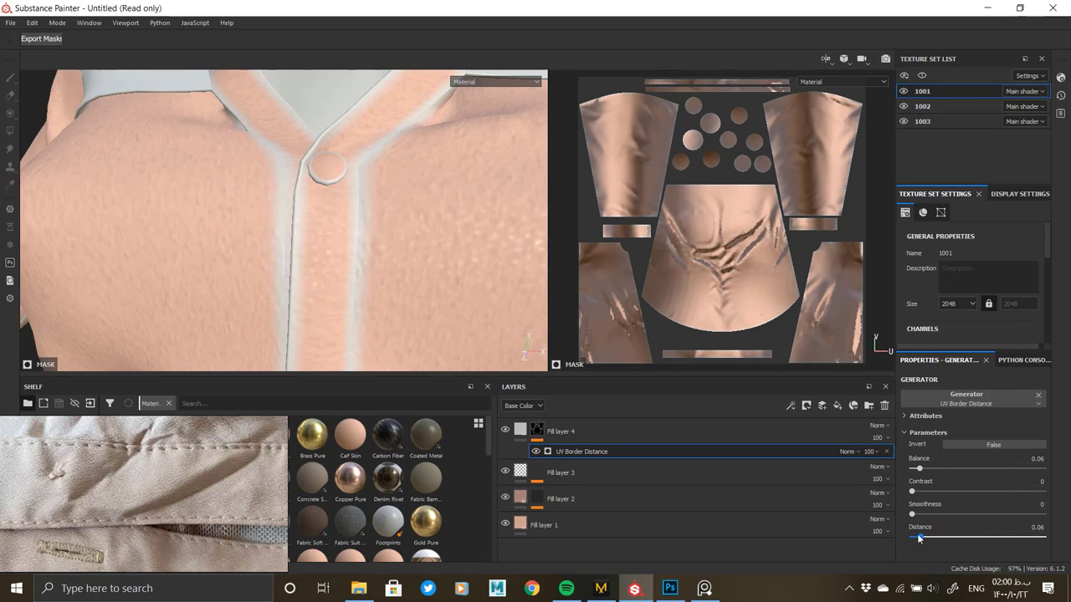
left_click(914, 537)
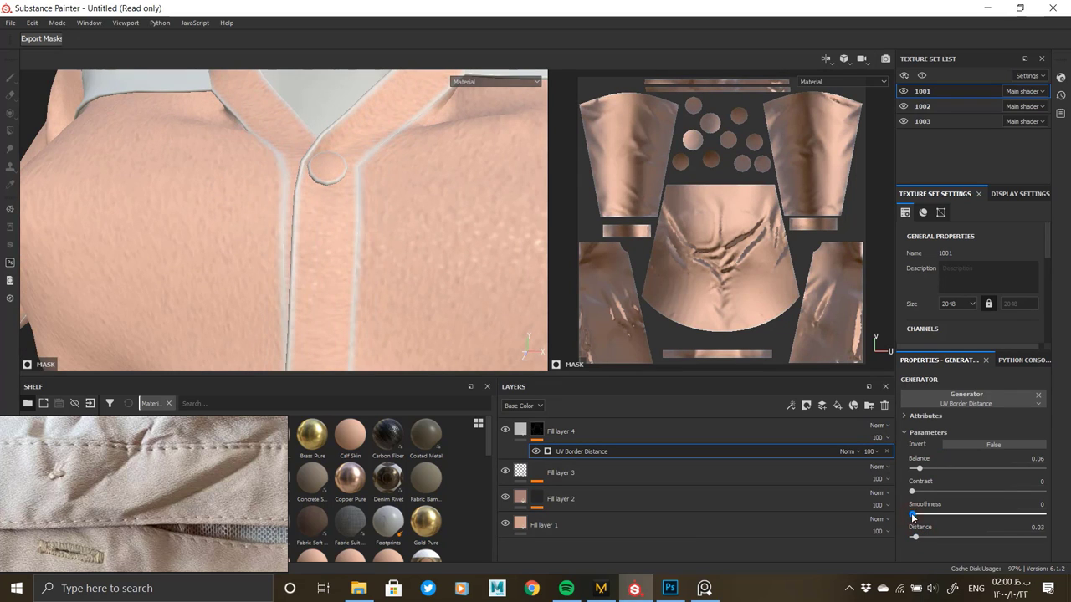
Leave only the height channel enabled on the fourth fill layer and set its height to -0.0680.
left_click(520, 430)
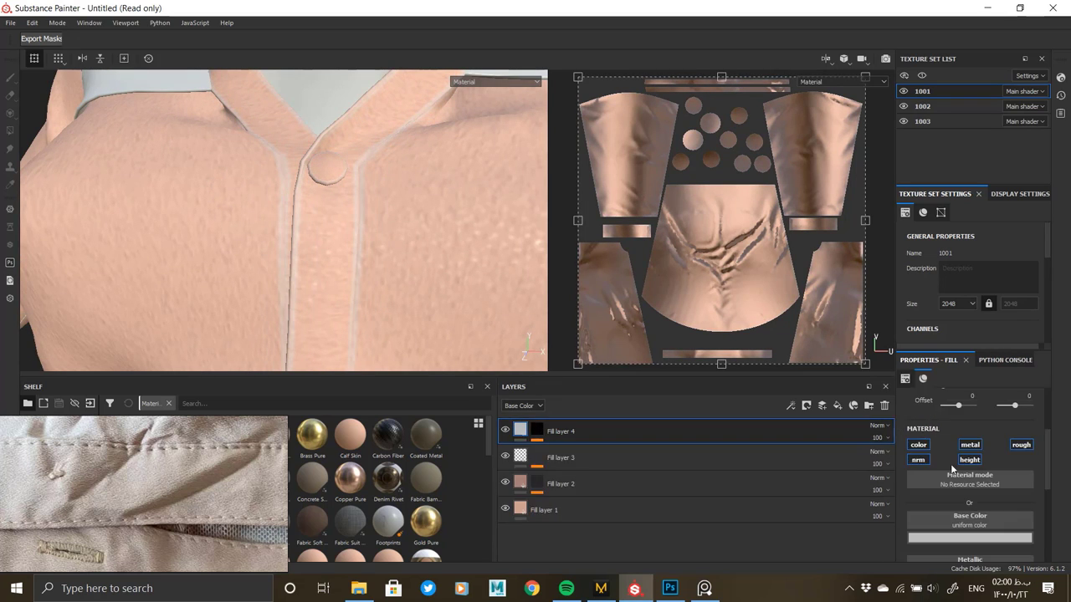
left_click(1018, 445)
left_click(921, 461)
scroll(949, 489, "down", 1)
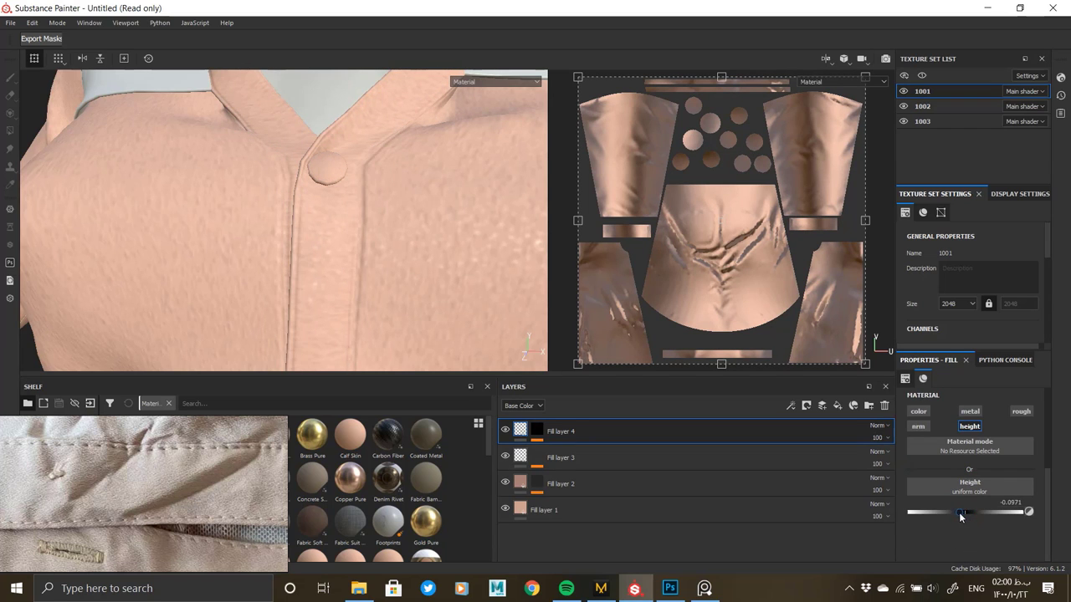
mouse_move(960, 514)
left_mouse_down()
mouse_move(972, 512)
mouse_move(962, 514)
left_mouse_up()
scroll(327, 249, "down", 5)
left_click_drag(387, 294, 319, 263, "alt")
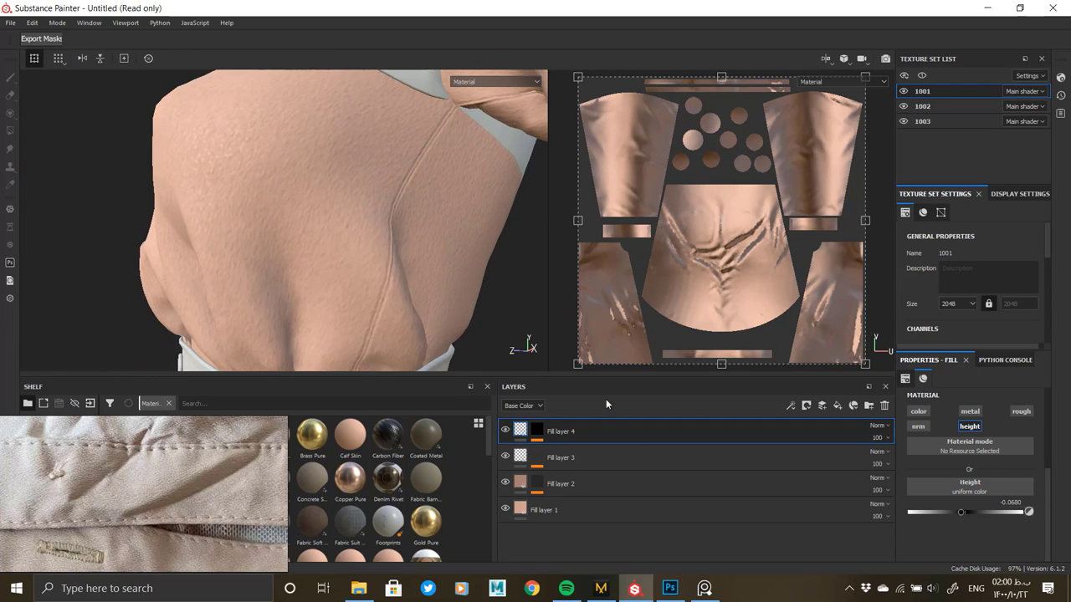
Try a balance of 0.11 and a contrast of 0.7 on the seam mask's generator, returning the contrast to 0.
left_click(537, 433, "alt")
left_click(560, 448)
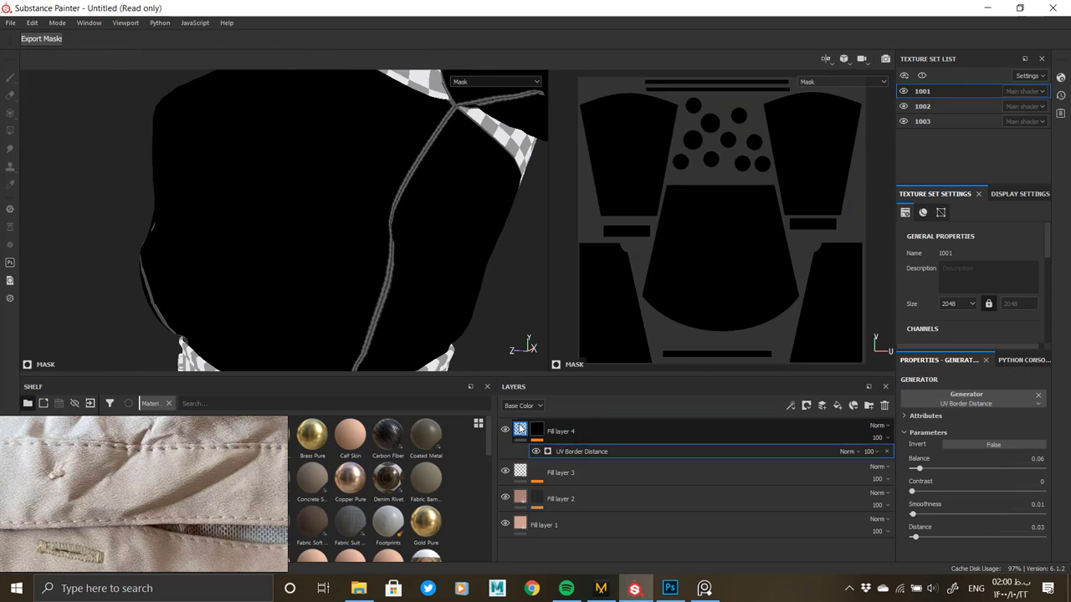
left_click(520, 429)
left_click(552, 451)
scroll(407, 215, "up", 5)
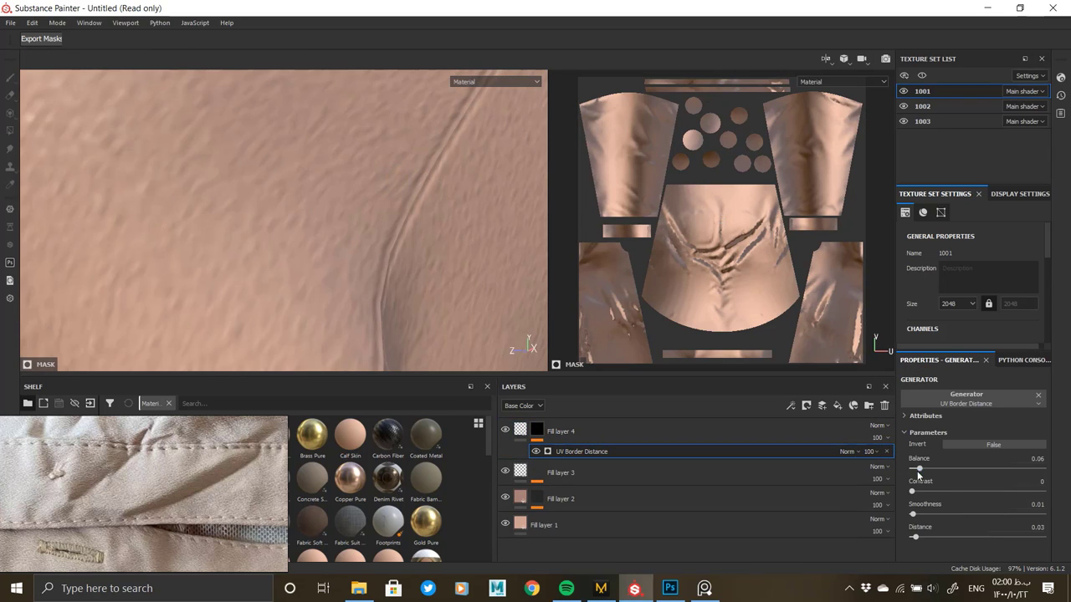
left_click_drag(919, 470, 926, 470)
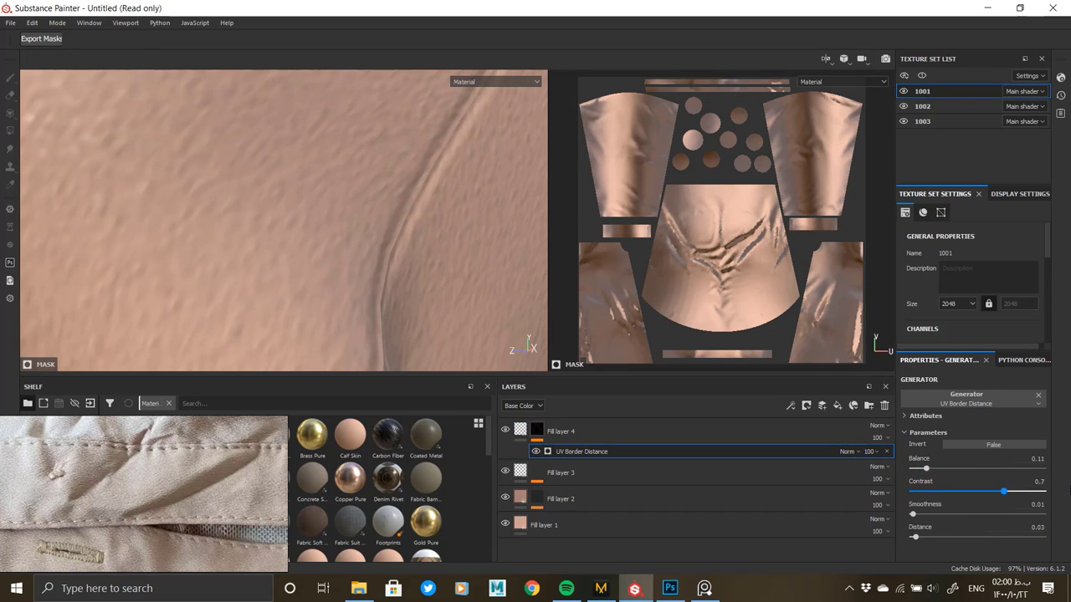
left_click_drag(1004, 491, 928, 491)
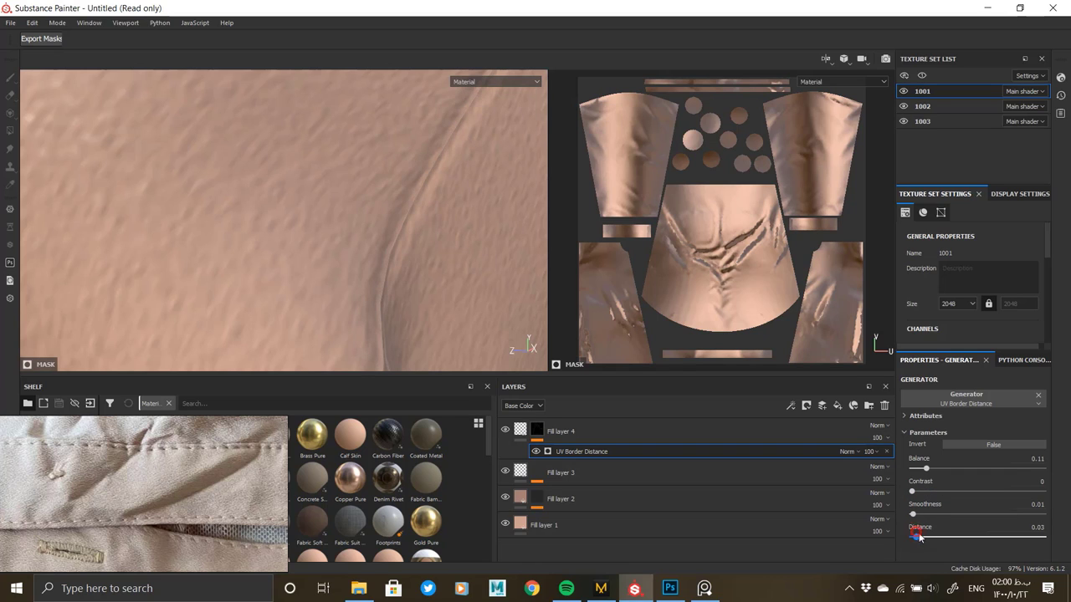
Set the UV Border Distance generator's distance to 0.02 and its balance to 0.07, checking the seams.
left_click_drag(920, 536, 914, 537)
right_click_drag(443, 285, 427, 267, "alt")
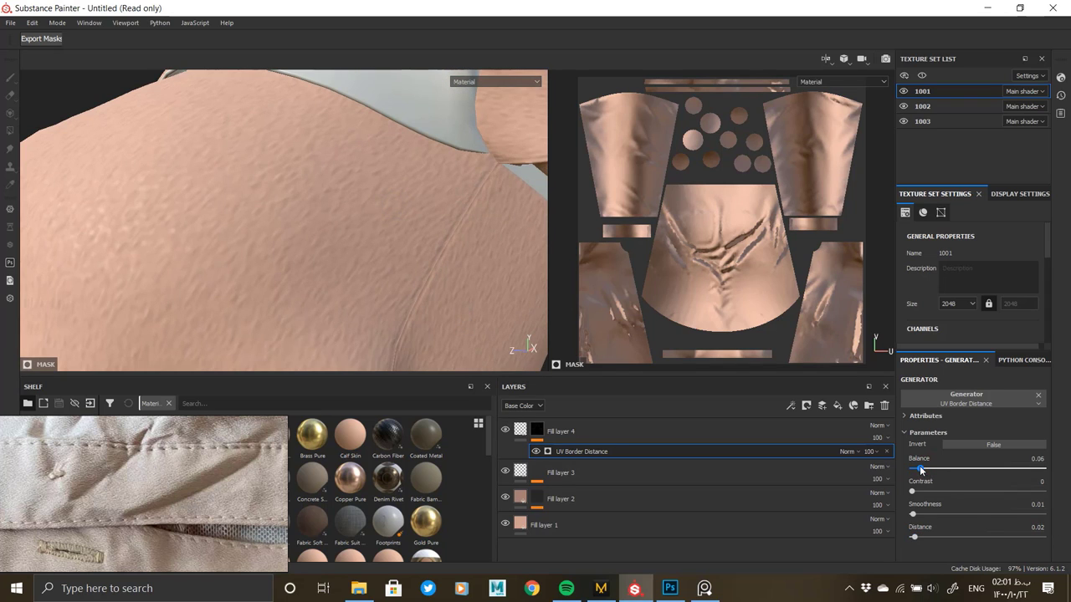
left_click_drag(418, 293, 458, 311, "alt")
right_click_drag(458, 311, 299, 263, "alt")
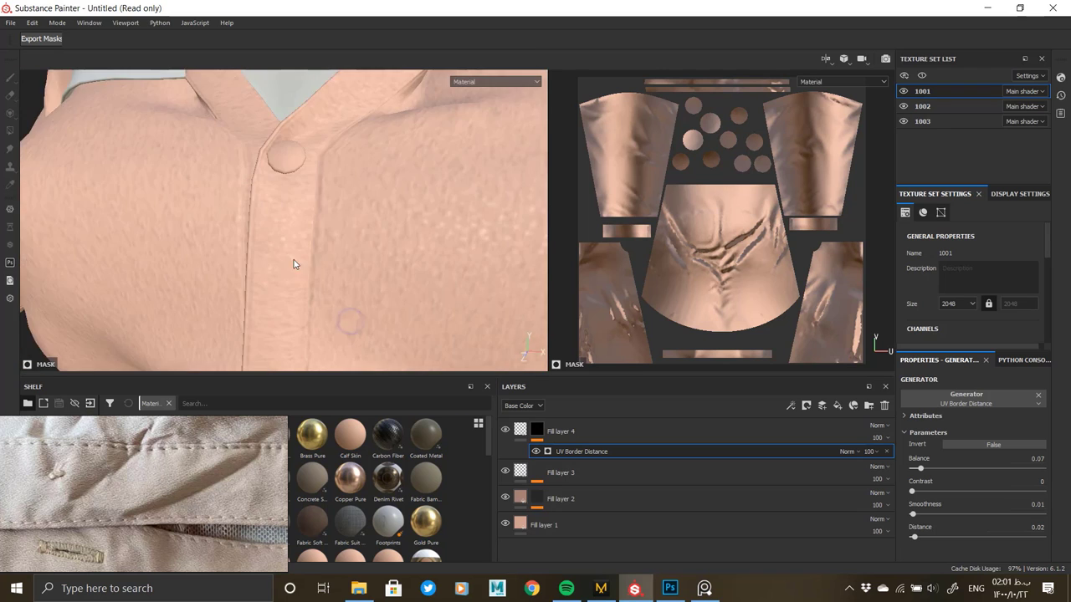
left_click_drag(298, 263, 454, 335, "alt")
Deepen the fourth fill layer's seam grooves by setting its height to -0.1845.
left_click(520, 429)
left_click_drag(956, 511, 953, 513)
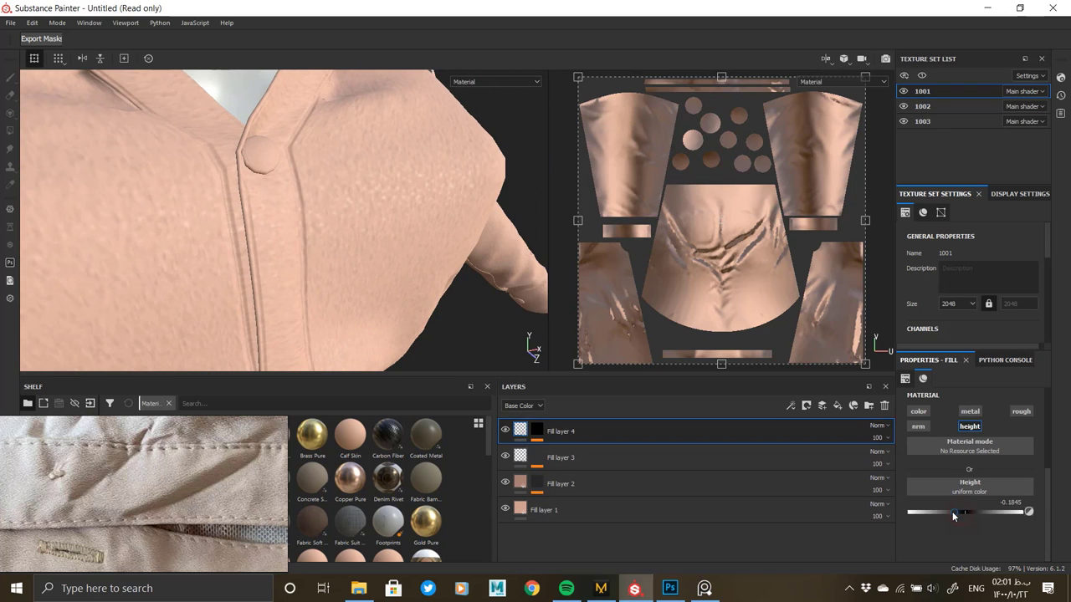
Inspect the shirt's button placket and raise texture set 1001's resolution to 4096.
right_click_drag(487, 265, 368, 315, "alt")
middle_click_drag(288, 128, 410, 220, "alt")
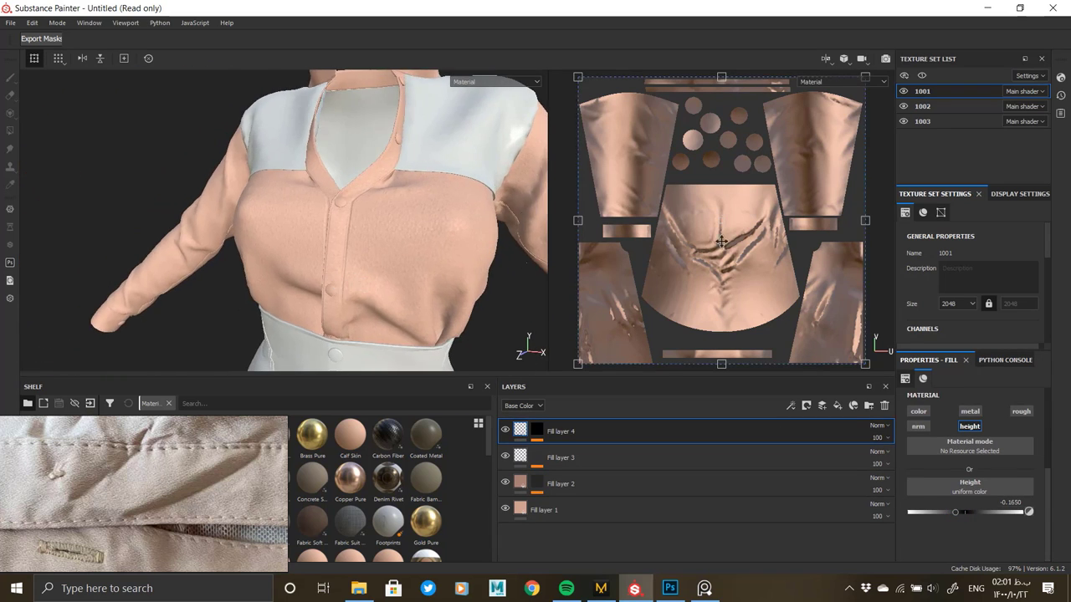
left_click_drag(410, 219, 320, 218, "alt")
right_click_drag(321, 218, 425, 392, "alt")
left_click_drag(105, 172, 192, 179, "alt")
right_click_drag(490, 209, 375, 244, "alt")
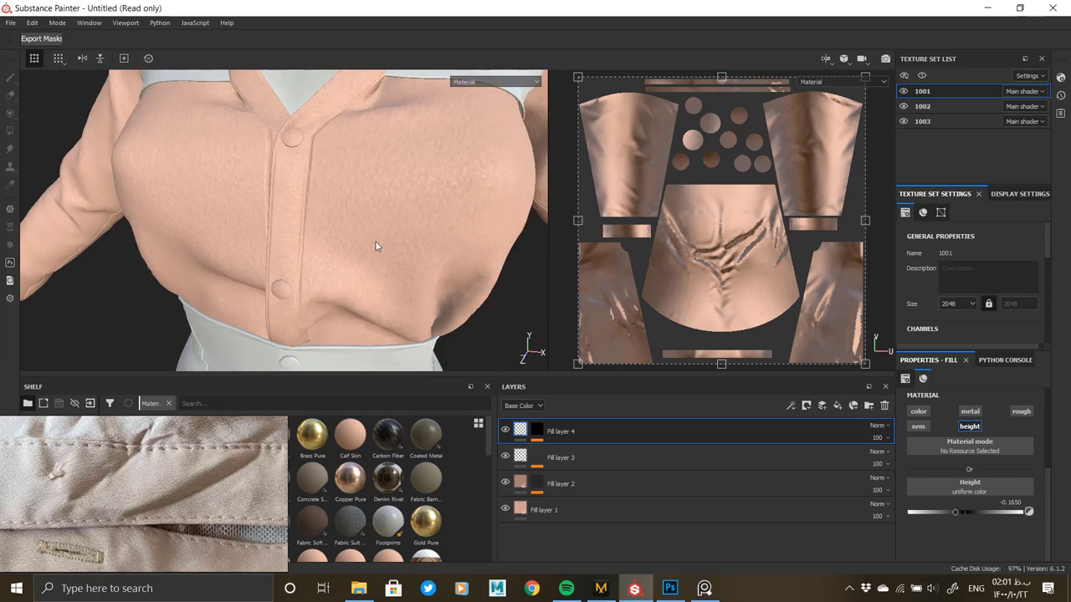
left_click_drag(376, 244, 292, 242, "alt")
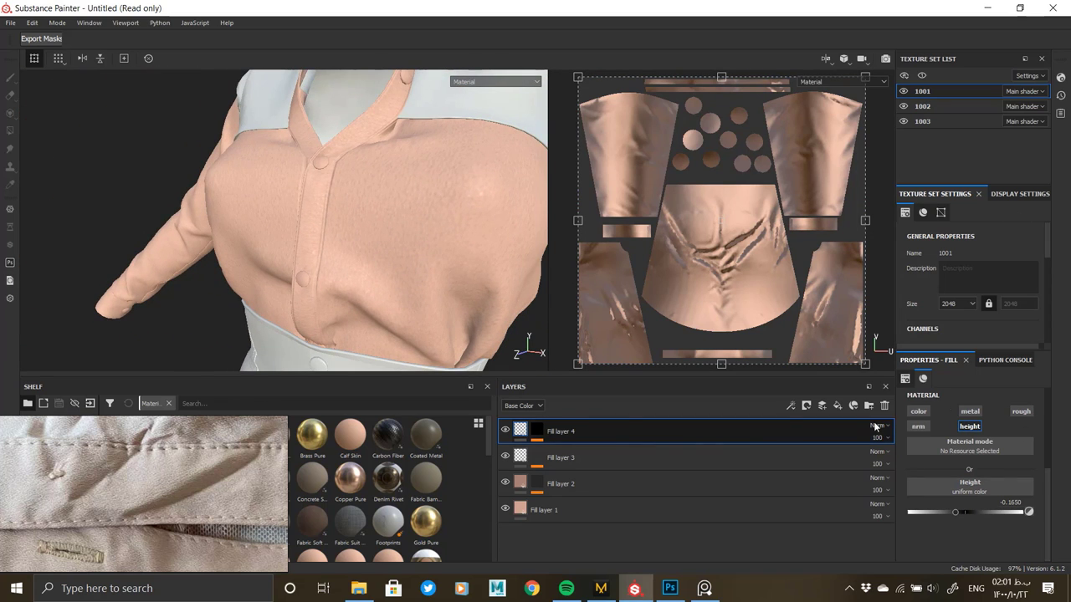
left_click(958, 304)
left_click(956, 360)
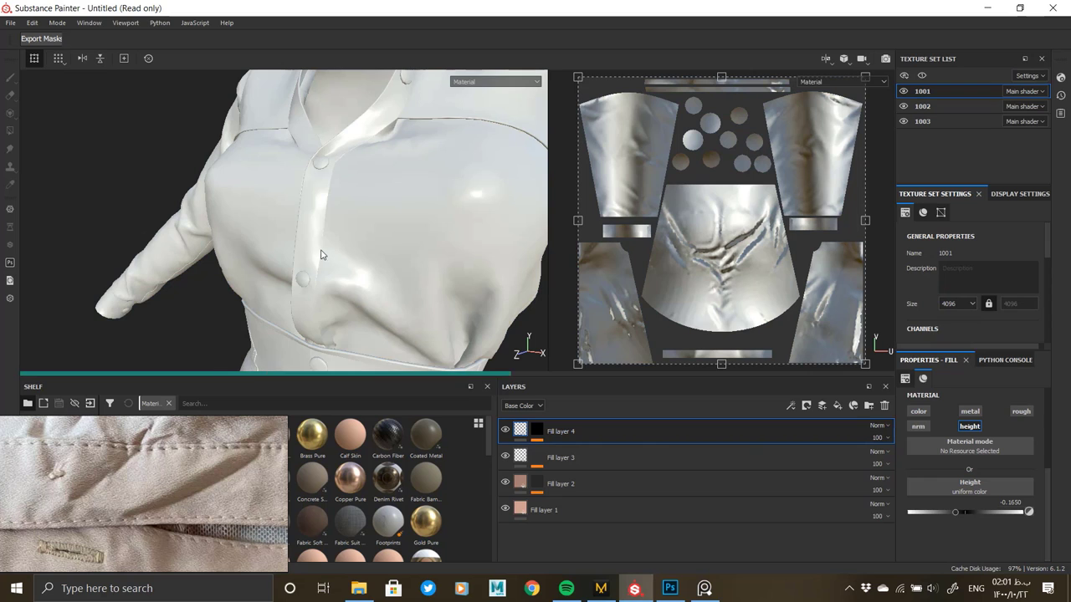
Soften the seam grooves around the placket by setting the fourth fill layer's height to -0.0680.
right_click_drag(404, 262, 468, 267, "alt")
left_click_drag(325, 186, 410, 193, "alt")
middle_click_drag(360, 209, 420, 281, "alt")
right_click_drag(420, 281, 468, 301, "alt")
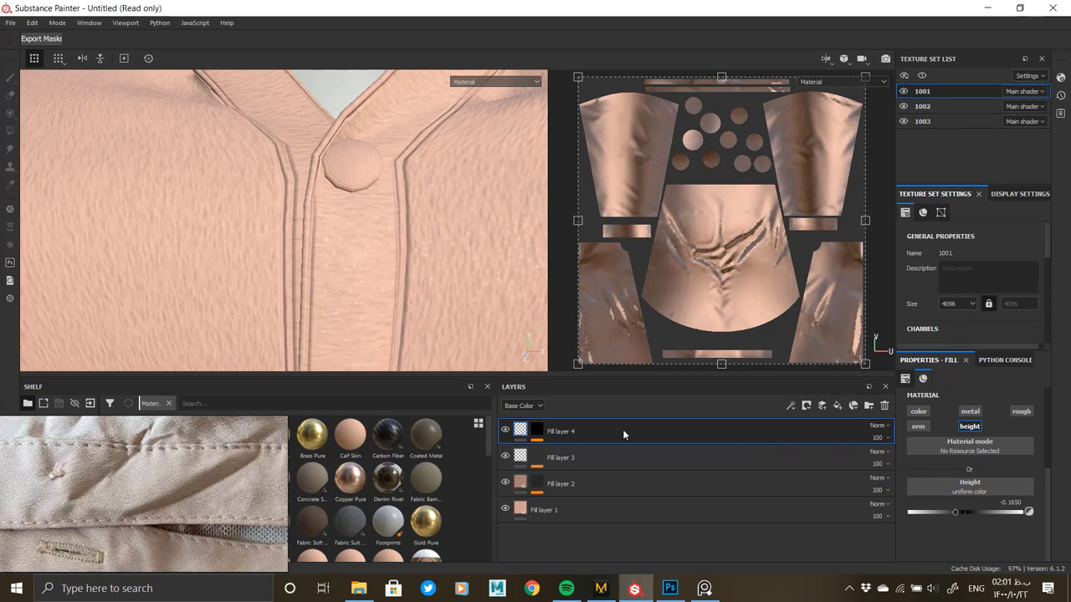
left_click_drag(958, 512, 961, 512)
Examine the seam grooves on the shirt front and sleeve against the placket reference photo.
right_click_drag(452, 251, 360, 201, "alt")
middle_click_drag(360, 201, 360, 134, "alt")
left_click_drag(335, 192, 351, 230, "alt")
right_click_drag(351, 230, 330, 218, "alt")
middle_click_drag(331, 218, 343, 222, "alt")
left_click_drag(343, 222, 356, 240, "alt")
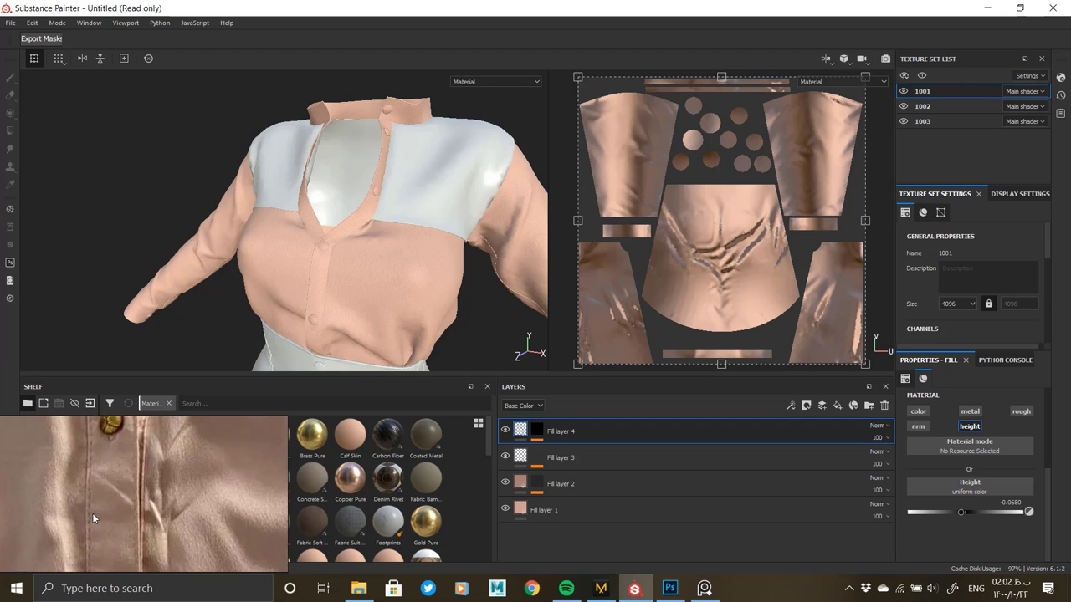
left_click_drag(322, 214, 293, 243, "alt")
middle_click_drag(276, 260, 369, 211, "alt")
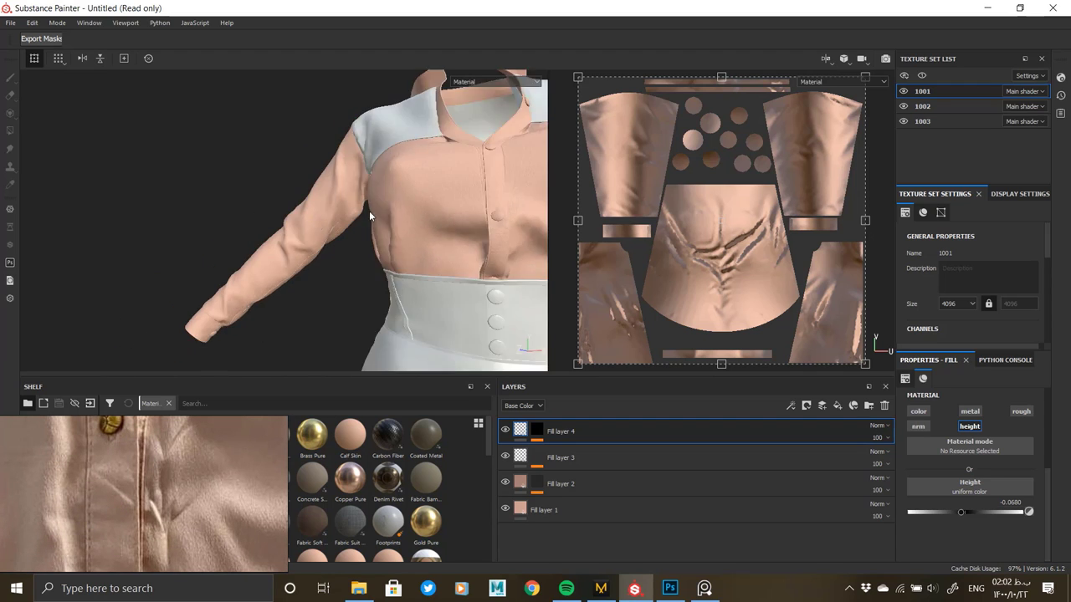
right_click_drag(369, 211, 360, 276, "alt")
left_click_drag(356, 288, 352, 251, "alt")
Narrow the seam borders by setting the balance to 0.03 in the fourth fill layer's UV Border Distance generator.
left_click(537, 430)
left_click(619, 452)
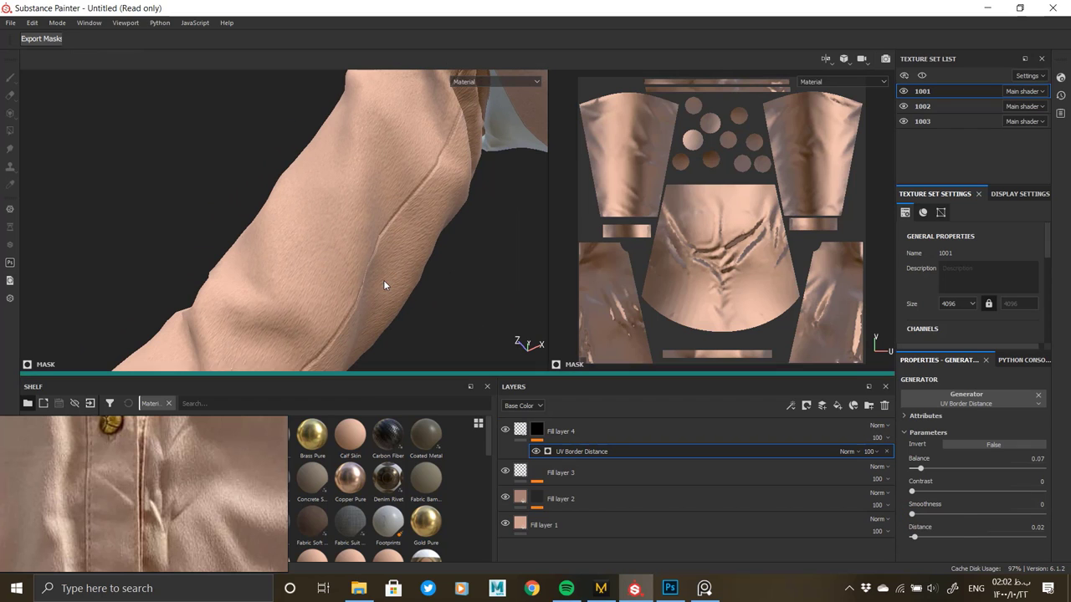
left_click_drag(384, 280, 401, 217, "alt")
scroll(401, 218, "up", 5)
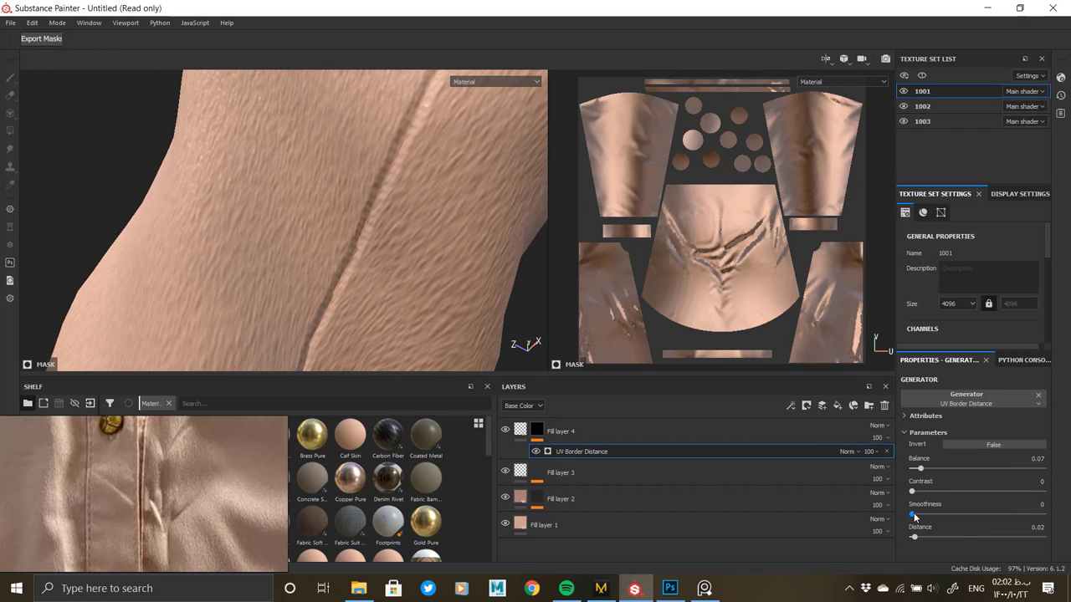
right_click_drag(372, 242, 239, 244, "alt")
middle_click_drag(334, 147, 376, 231, "alt")
left_click_drag(377, 232, 343, 243, "alt")
middle_click_drag(343, 242, 406, 290, "alt")
left_click_drag(407, 290, 251, 251, "alt")
middle_click_drag(251, 251, 282, 276, "alt")
right_click_drag(281, 277, 168, 277, "alt")
middle_click_drag(168, 277, 404, 248, "alt")
left_click_drag(404, 249, 360, 254, "alt")
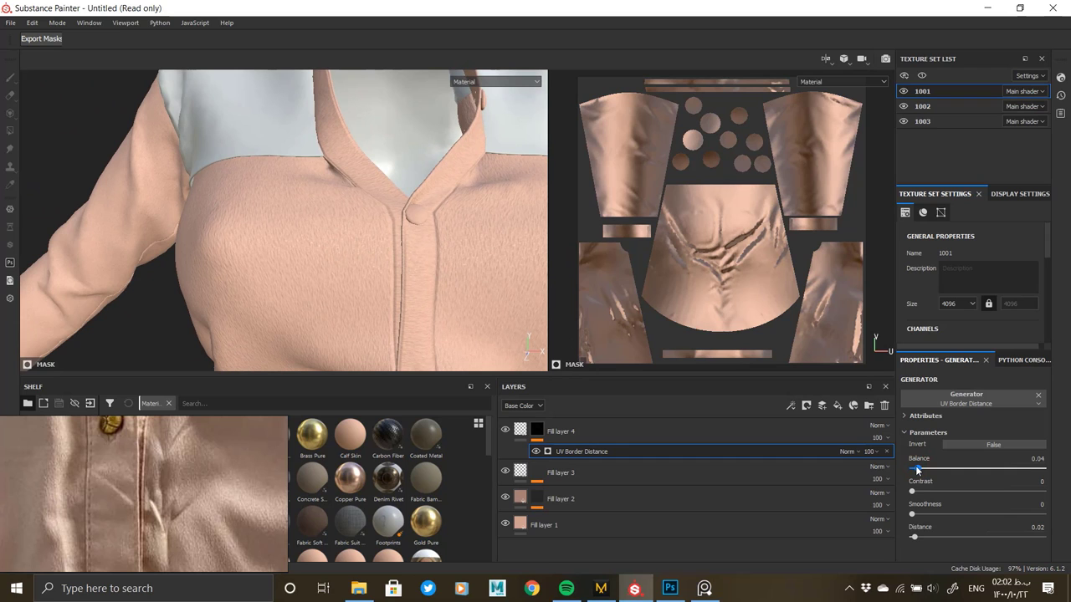
left_click(915, 466)
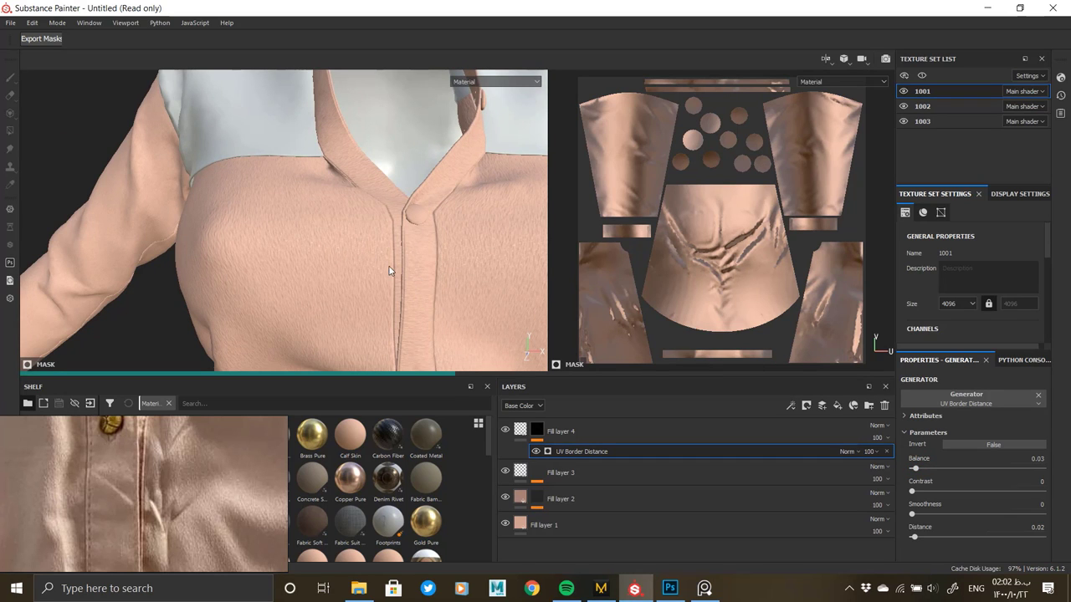
scroll(411, 273, "up", 6)
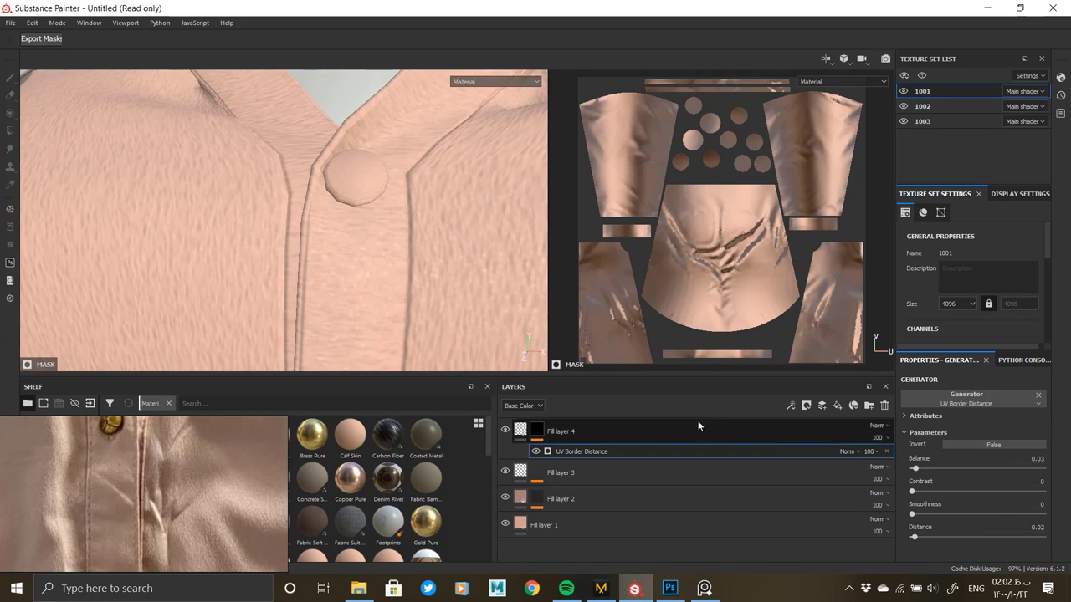
Compare the whole shirt's fabric surface and folds with the close-up fabric reference photos.
right_click_drag(466, 275, 409, 59, "alt")
middle_click_drag(409, 59, 182, 304, "alt")
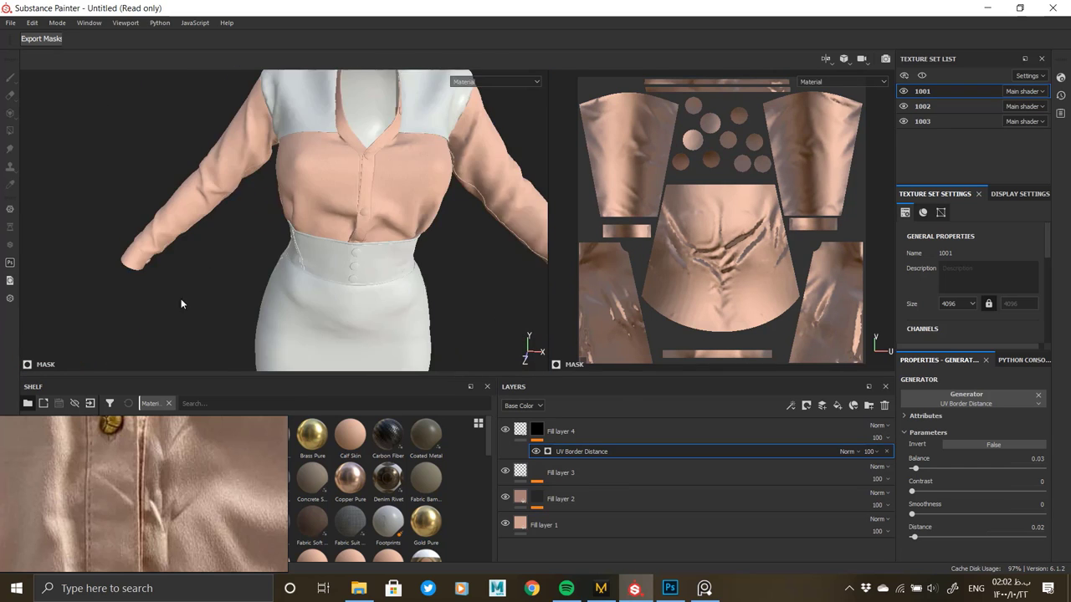
left_click_drag(369, 205, 299, 253, "alt")
scroll(143, 496, "down", 9)
scroll(227, 470, "up", 8)
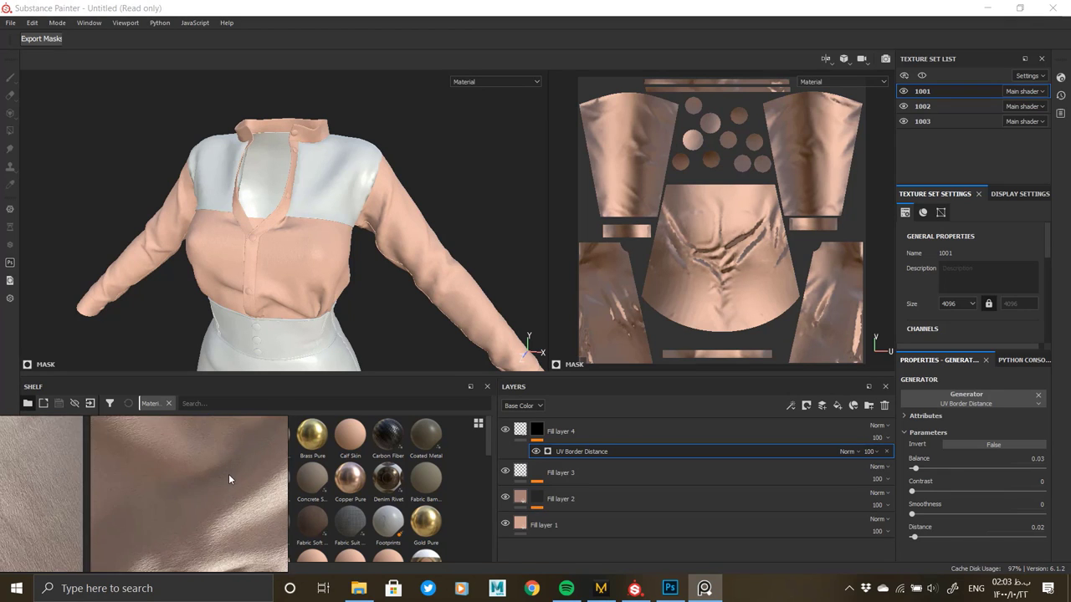
scroll(229, 476, "down", 4)
scroll(241, 472, "up", 6)
left_click_drag(332, 248, 289, 250, "alt")
mouse_move(288, 251)
right_mouse_down("alt")
mouse_move(346, 244)
mouse_move(340, 293)
mouse_move(333, 245)
mouse_move(339, 259)
mouse_move(415, 270)
mouse_move(389, 211)
right_mouse_up("alt")
middle_click_drag(389, 212, 544, 217, "alt")
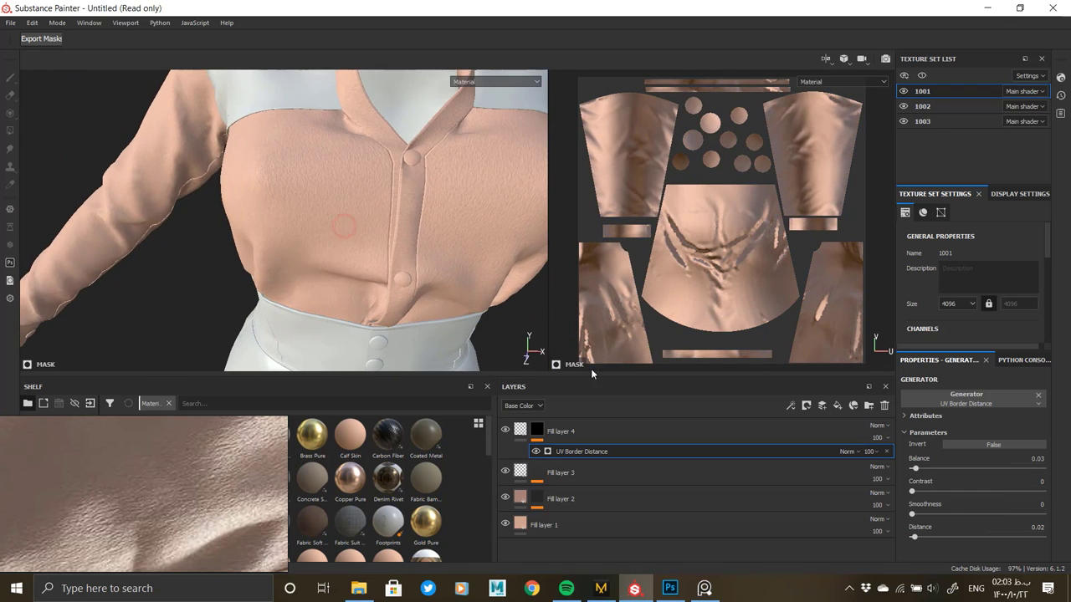
Add a fill layer above the fourth one and disable its normal, metallic and roughness channels.
left_click(636, 431)
left_click(837, 406)
left_click(918, 426)
left_click(970, 411)
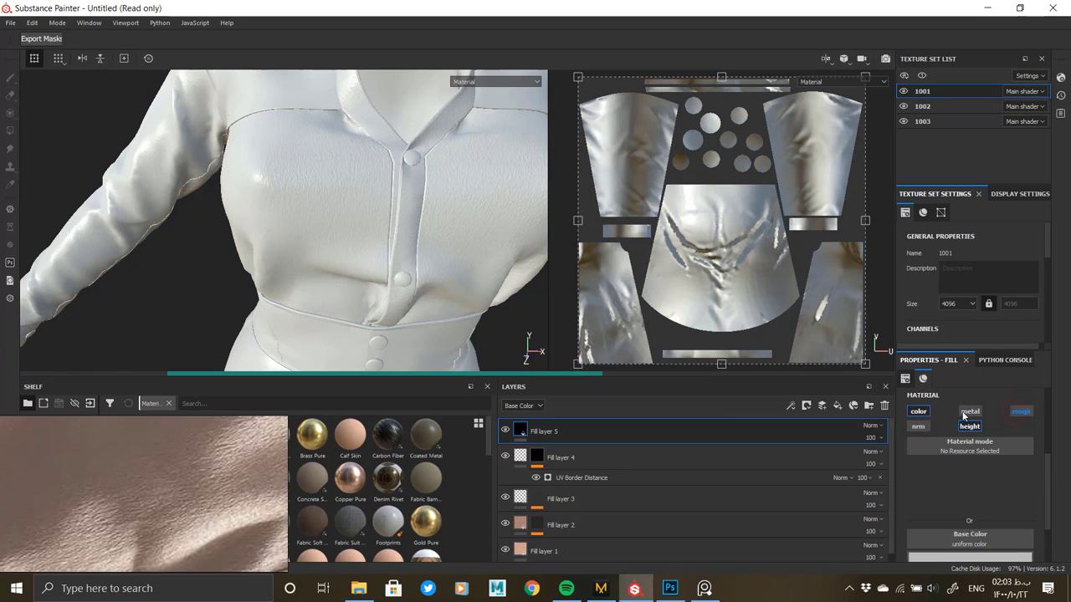
left_click(1021, 411)
Give the fifth fill layer a black mask and add a fill effect to that mask.
right_click(536, 428)
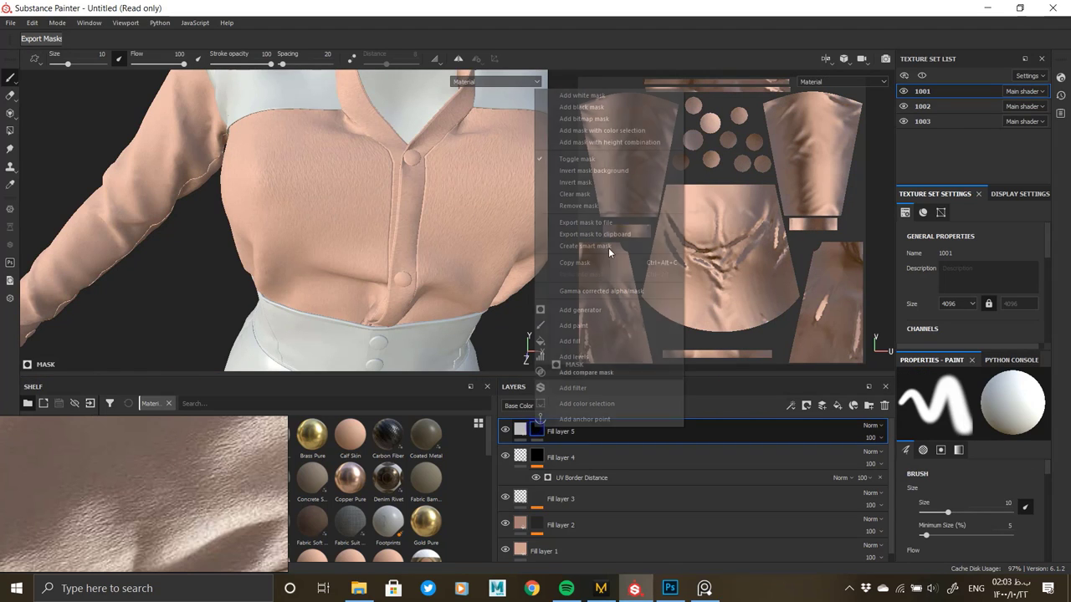
left_click(589, 108)
right_click(540, 426)
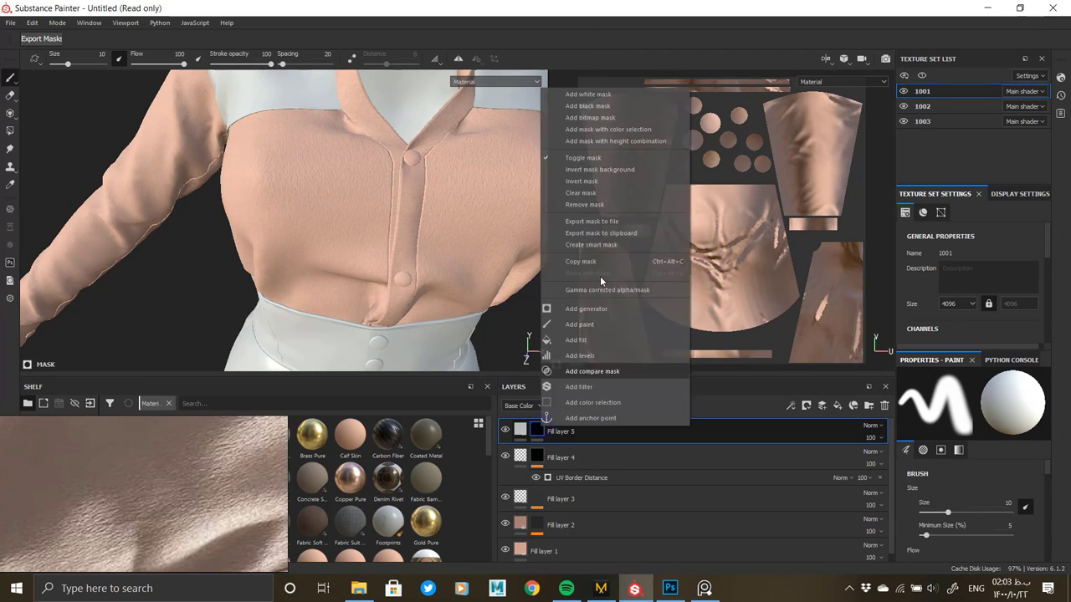
left_click(589, 340)
Browse the procedural textures and assign Crystal 2 to the mask's fill effect.
left_click(973, 410)
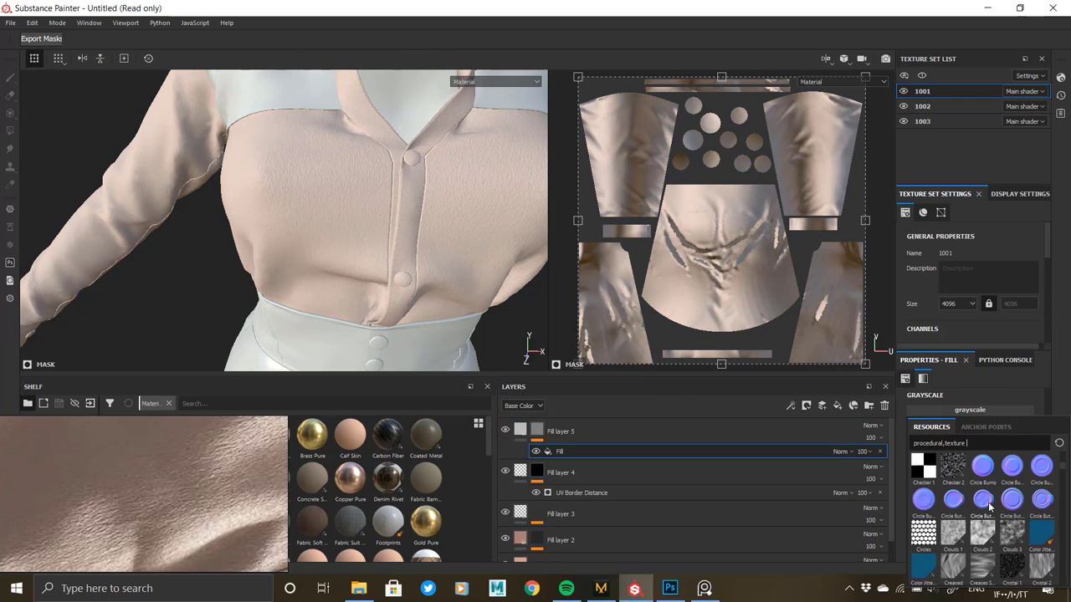
scroll(1004, 506, "up", 5)
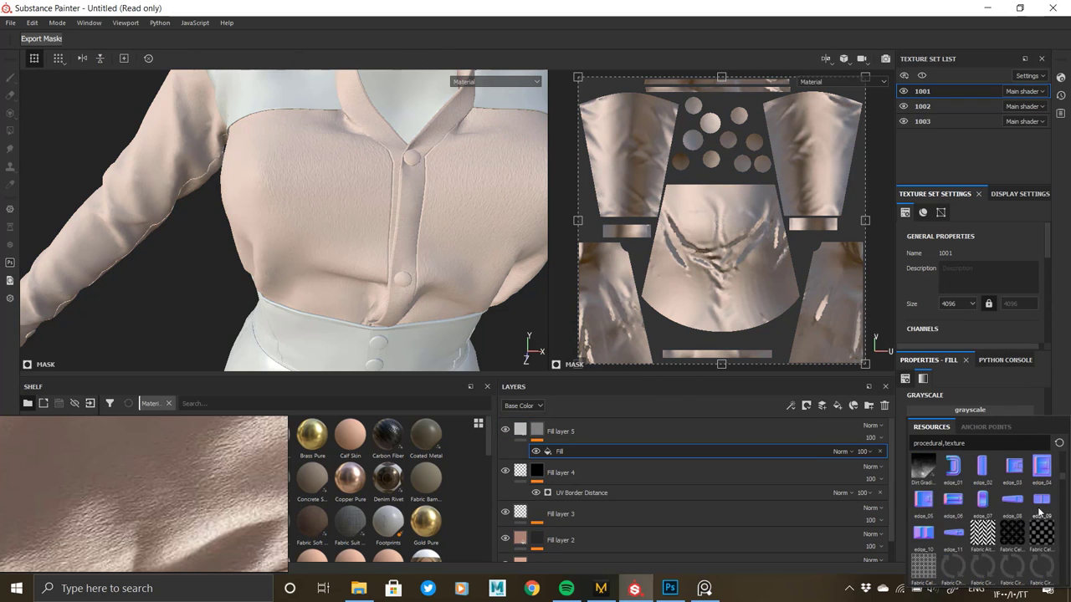
scroll(1032, 514, "down", 3)
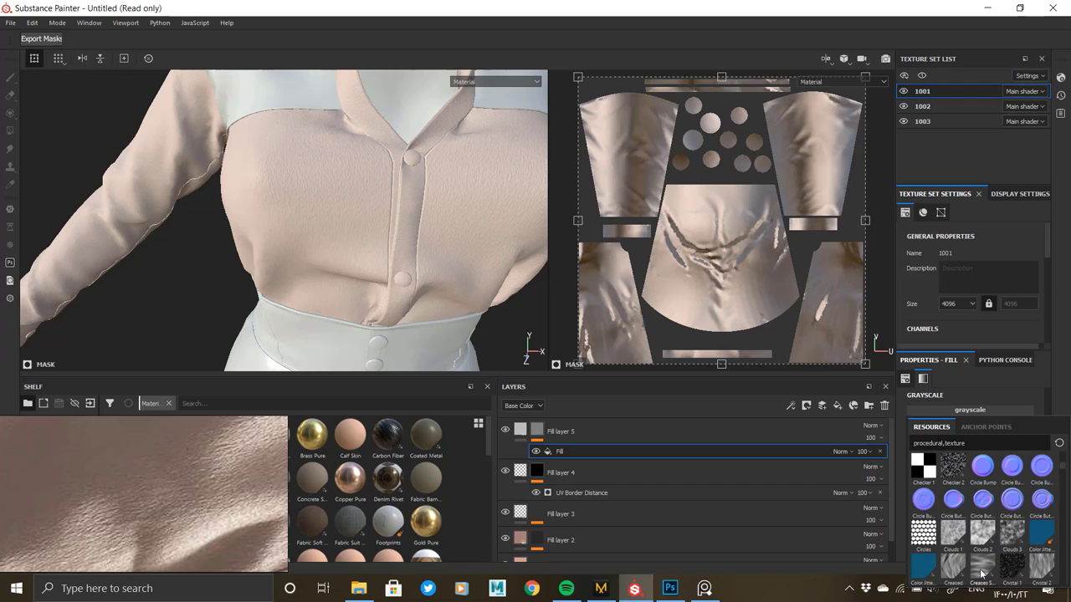
mouse_move(948, 575)
mouse_move(1046, 565)
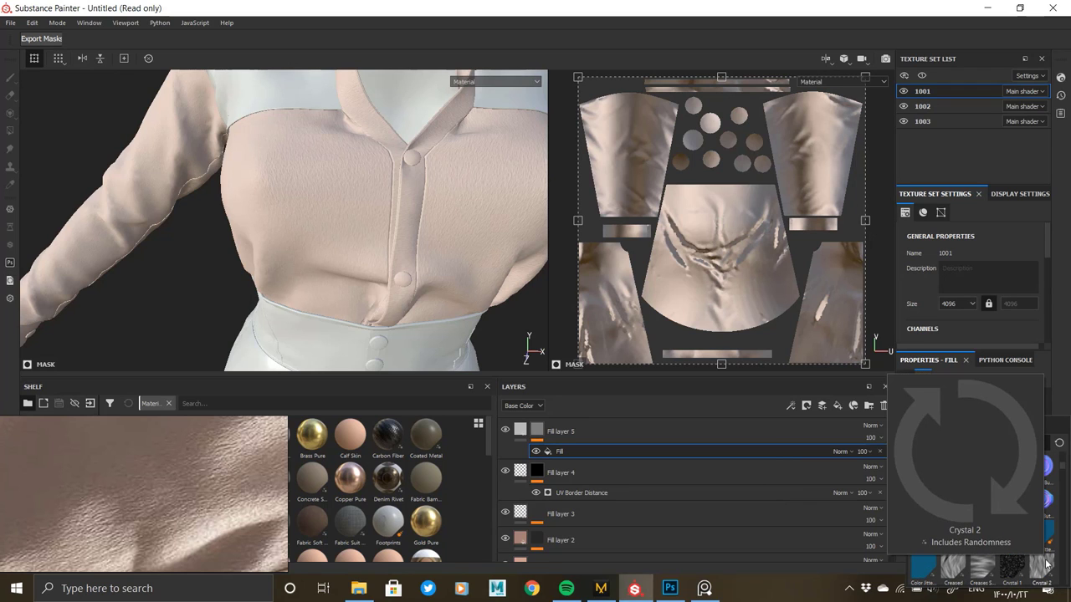
left_click_drag(1046, 565, 555, 454)
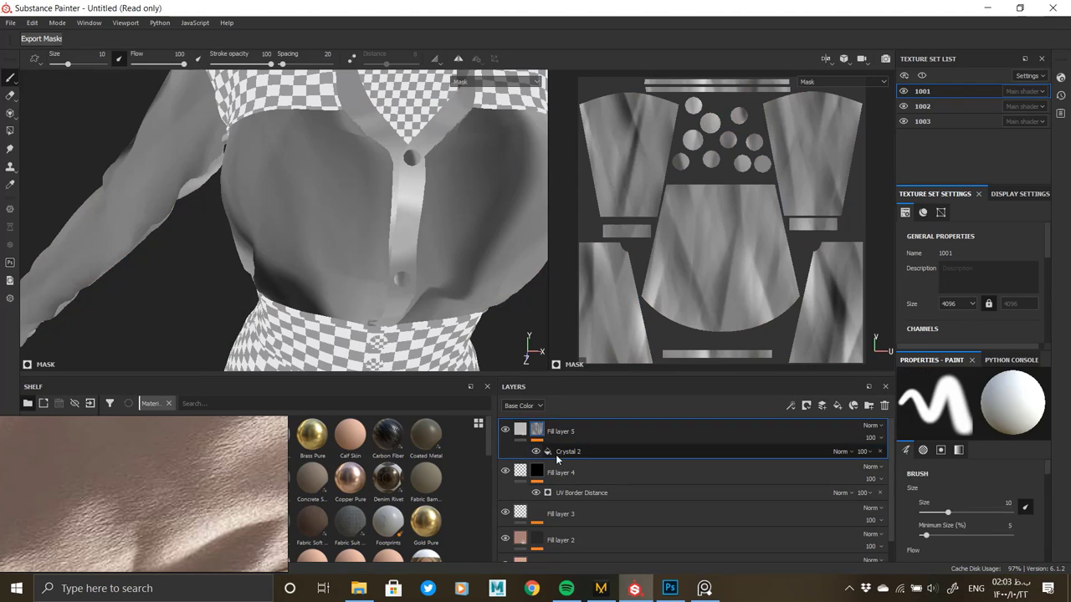
Set the Crystal 2 noise scale to 5 and check the streaks across the shirt.
scroll(951, 502, "down", 1)
left_click(932, 545)
scroll(932, 540, "down", 2)
left_click_drag(928, 522, 956, 522)
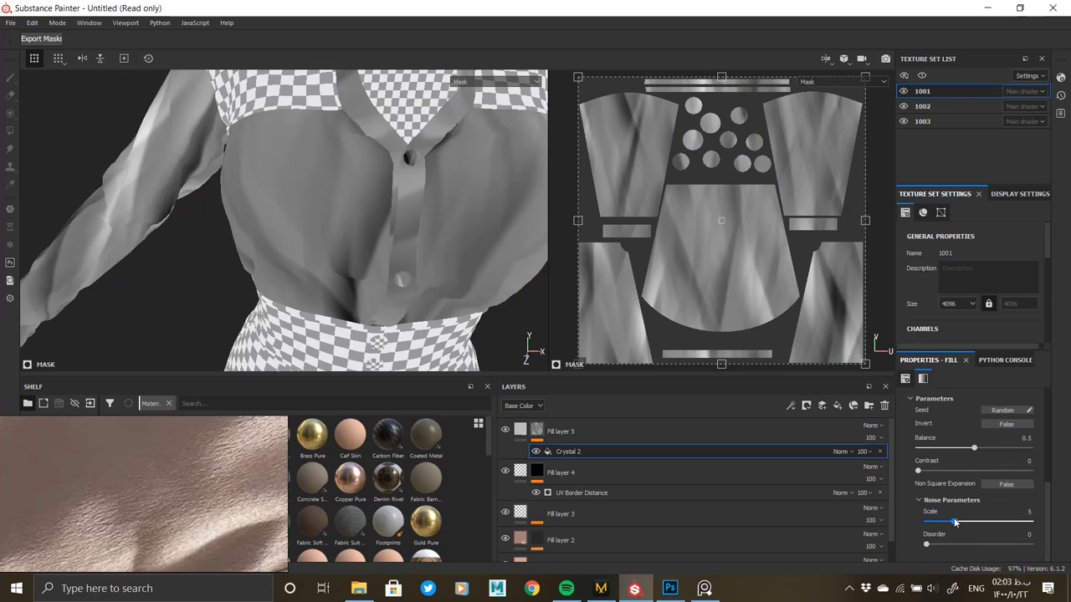
right_click_drag(270, 198, 220, 210, "alt")
left_click_drag(220, 210, 243, 197, "alt")
middle_click_drag(243, 198, 238, 204, "alt")
left_click_drag(238, 204, 407, 262, "alt")
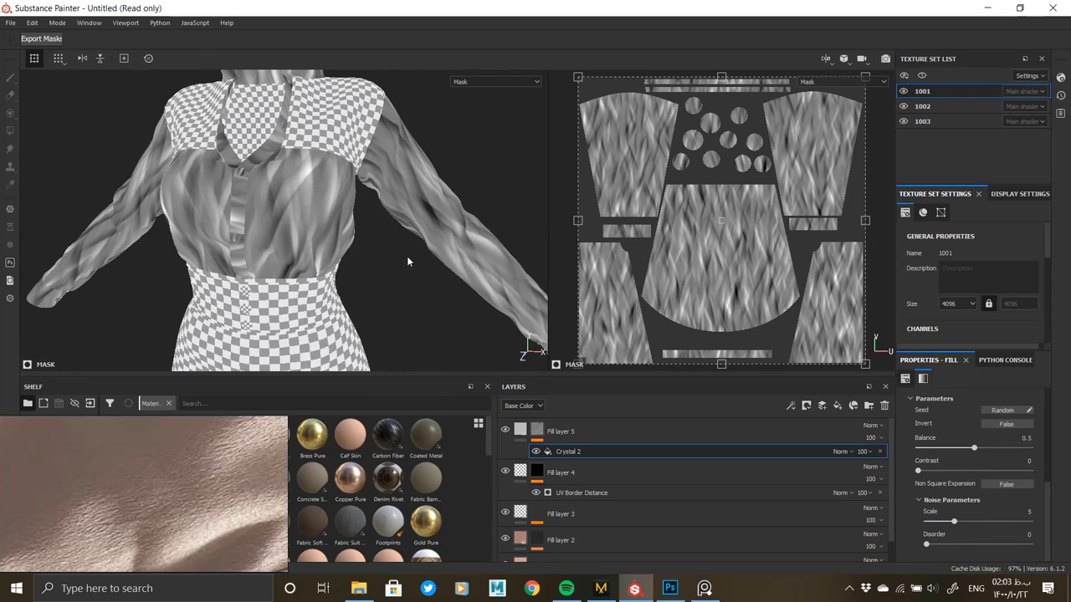
Leave only the height channel enabled on the fifth fill layer and set its height to 0.5631.
left_click(846, 433)
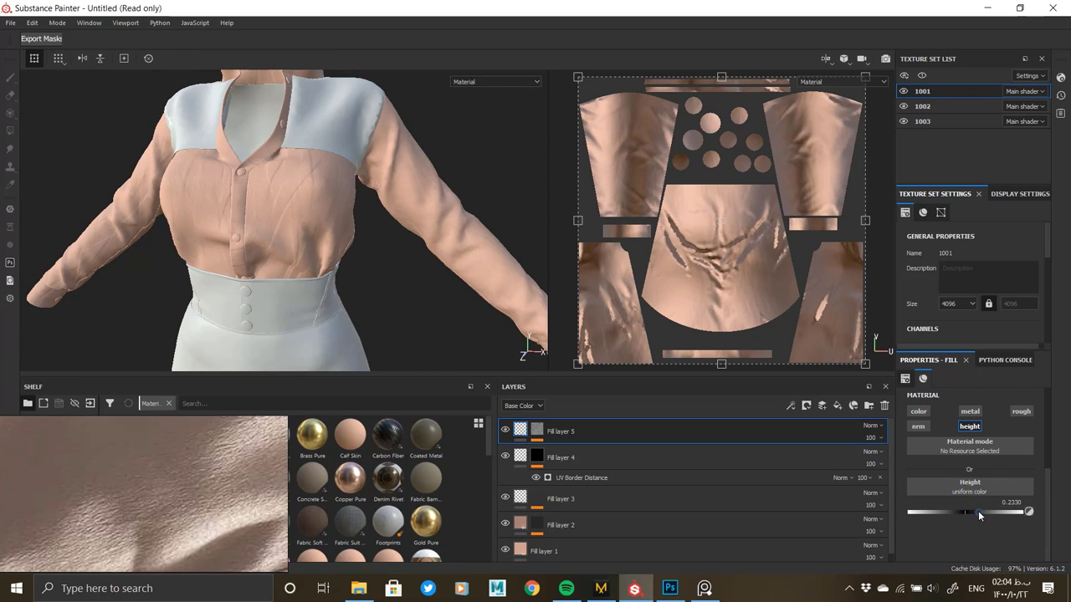
left_click_drag(416, 250, 368, 201, "alt")
scroll(373, 184, "up", 3)
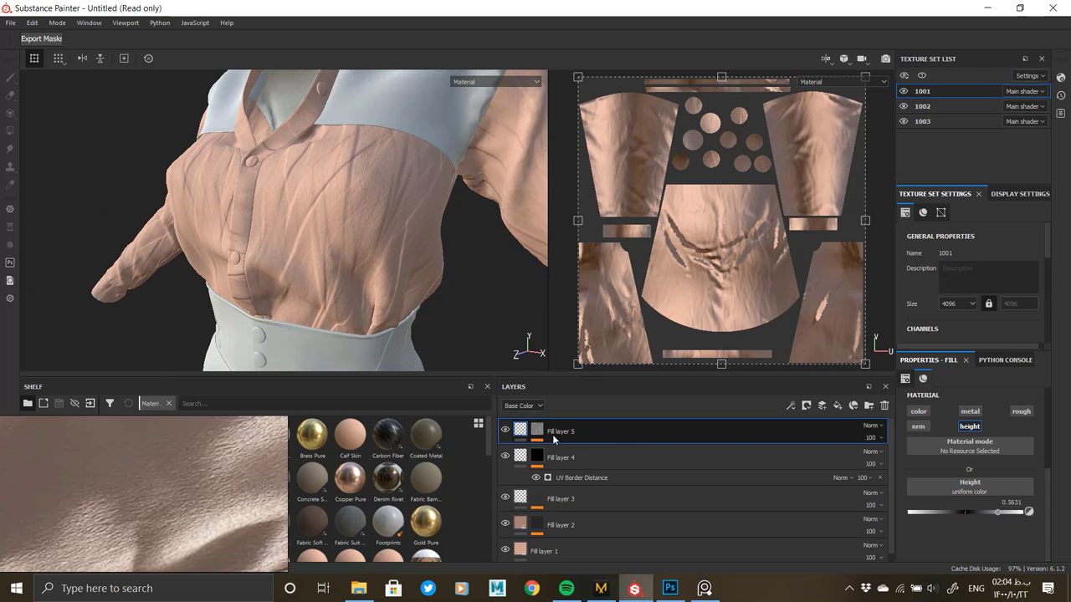
Add a filter above Crystal 2 in the fifth fill layer's mask, trying Bevel before replacing it with Blur.
left_click(537, 431)
left_click(569, 451)
right_click(570, 451)
left_click(628, 533)
left_click(962, 399)
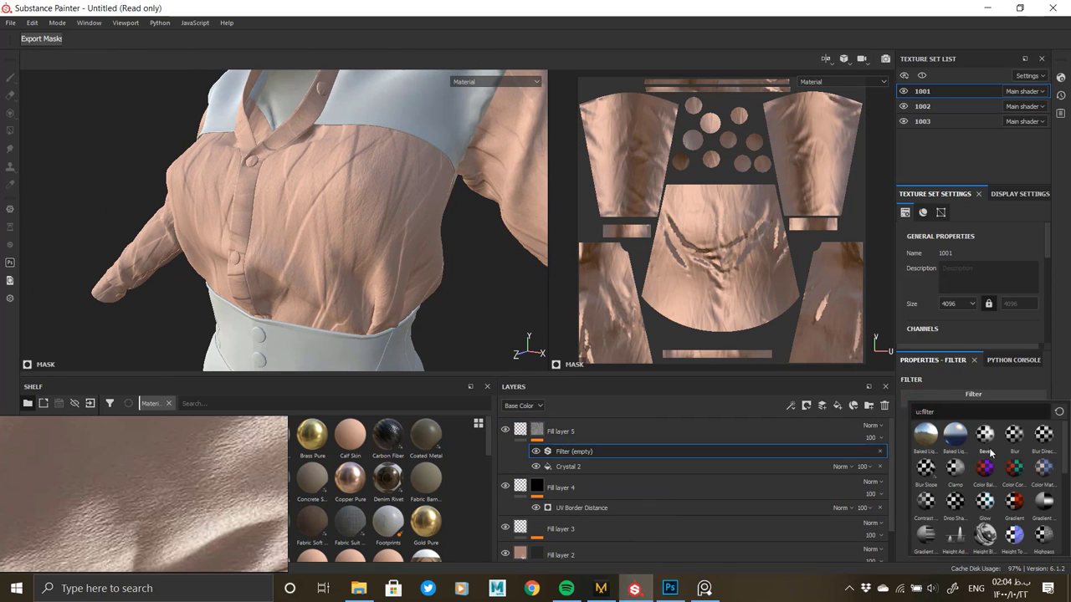
left_click(1017, 439)
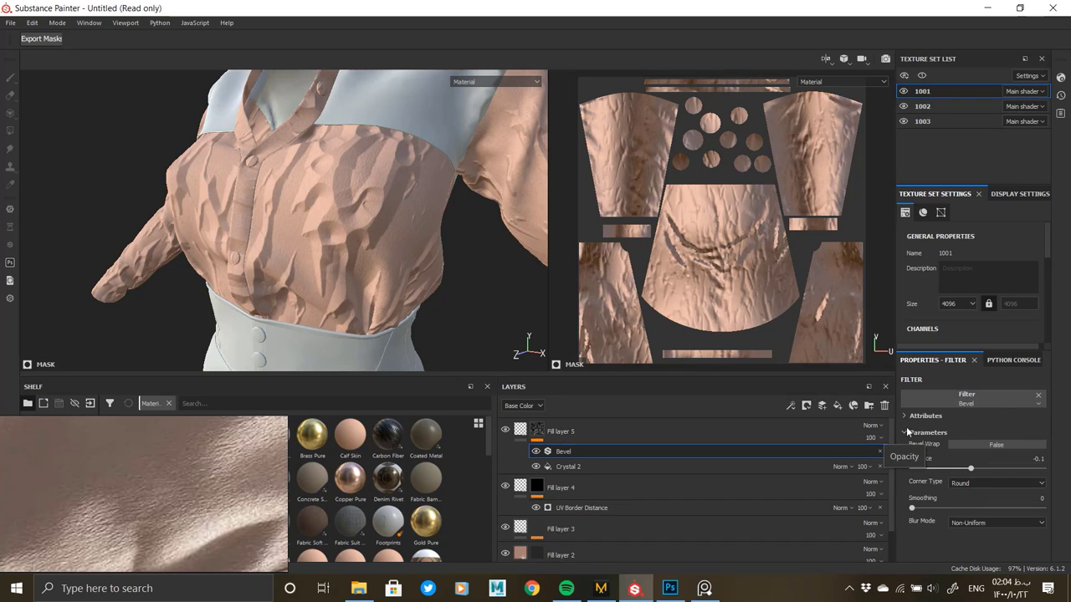
left_click(1037, 399)
left_click(975, 402)
left_click(1014, 441)
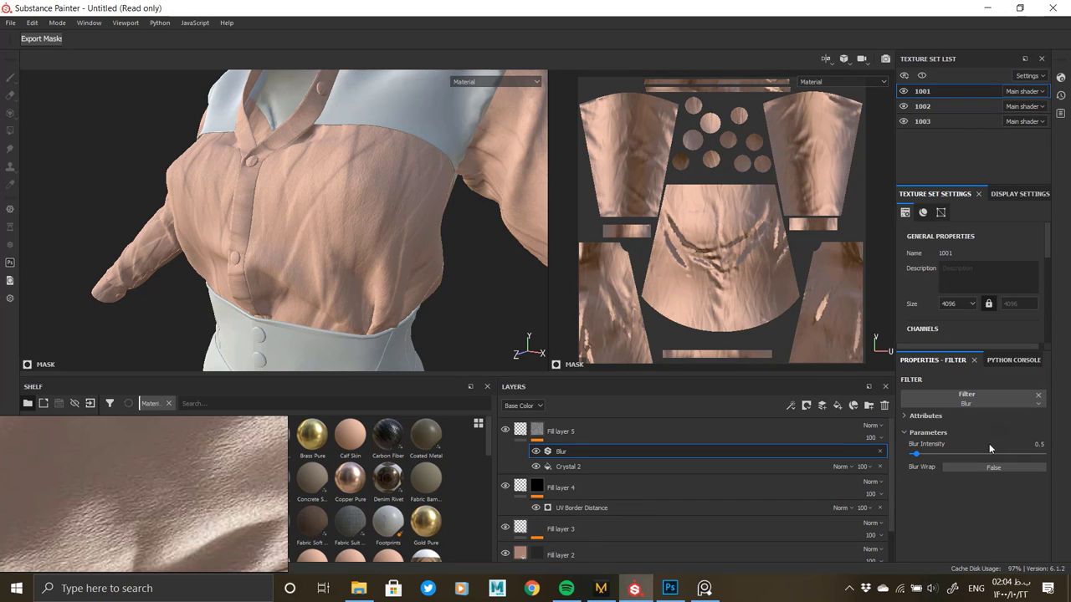
mouse_move(597, 10)
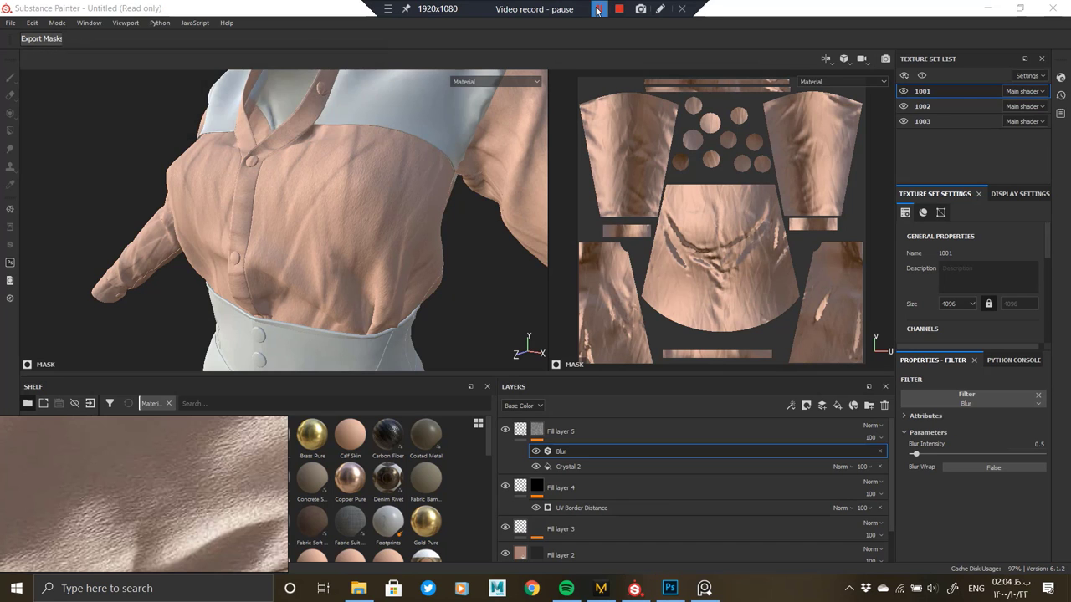
key("XF86AudioPlay")
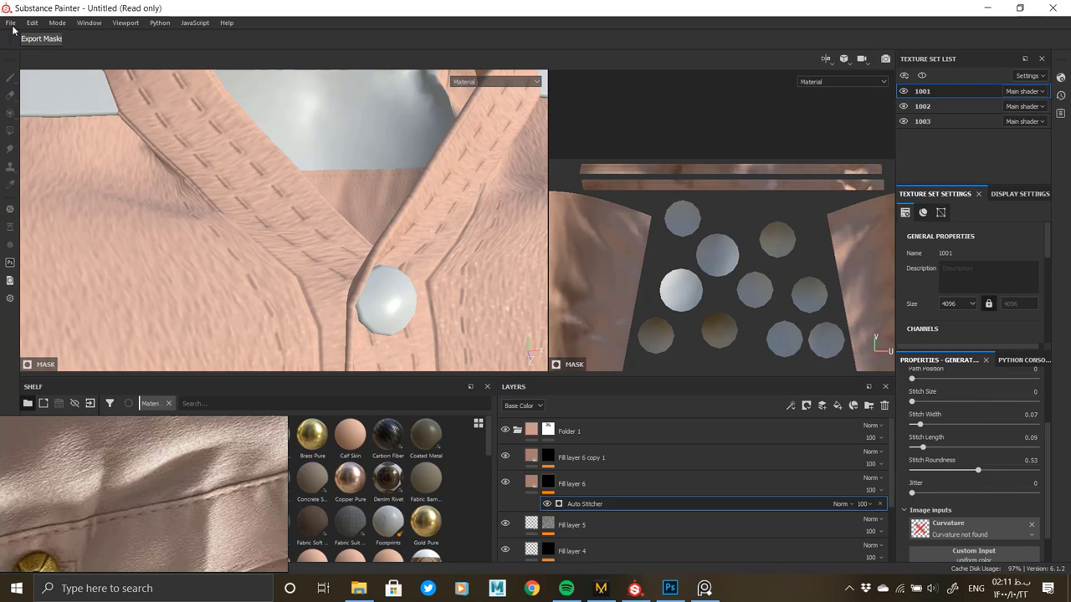
Save the project under the name 1 in the Formal dress No.1 folder on the desktop.
left_click(11, 22)
left_click(32, 123)
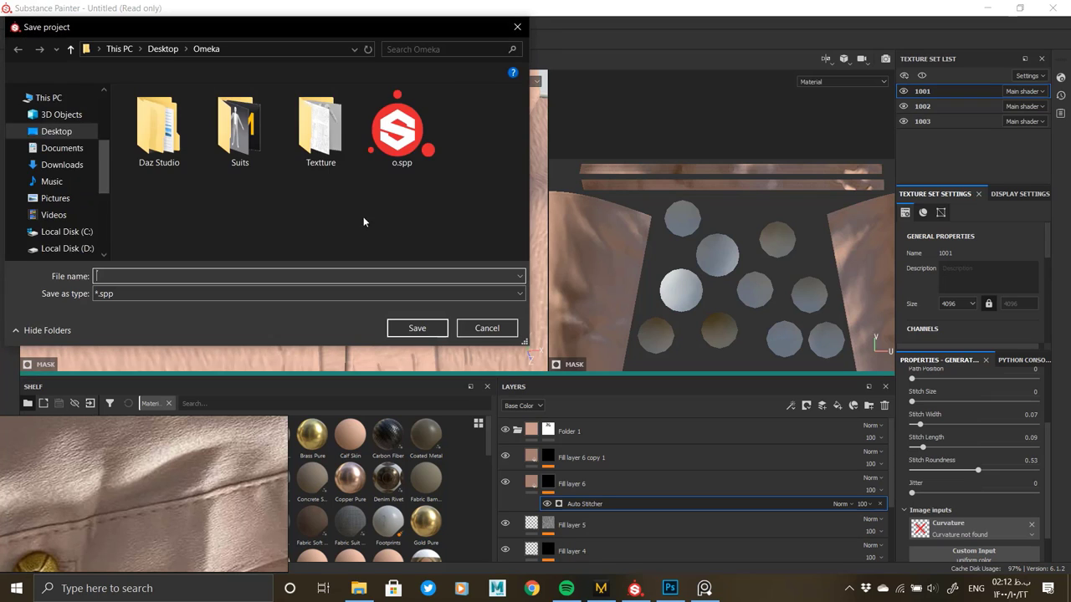
double_click(457, 138)
left_click(341, 278)
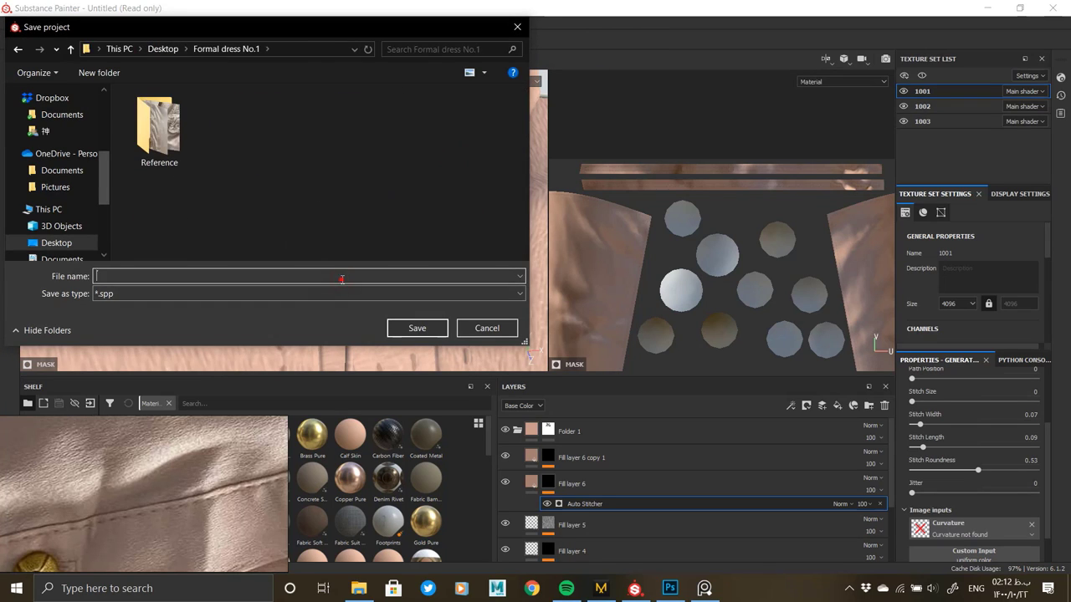
type("1")
left_click(440, 328)
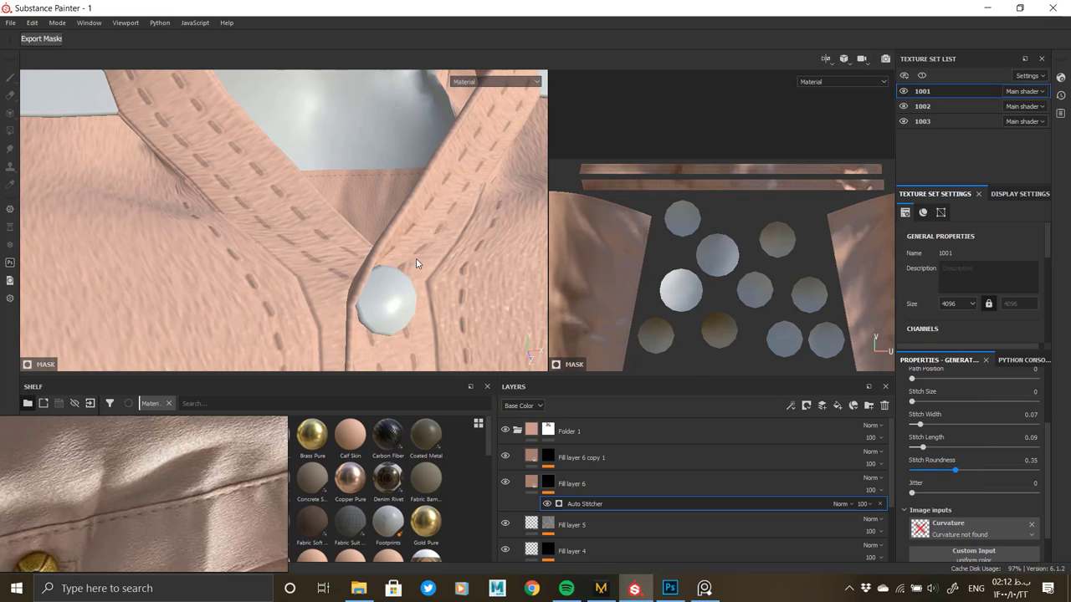
scroll(413, 260, "up", 2)
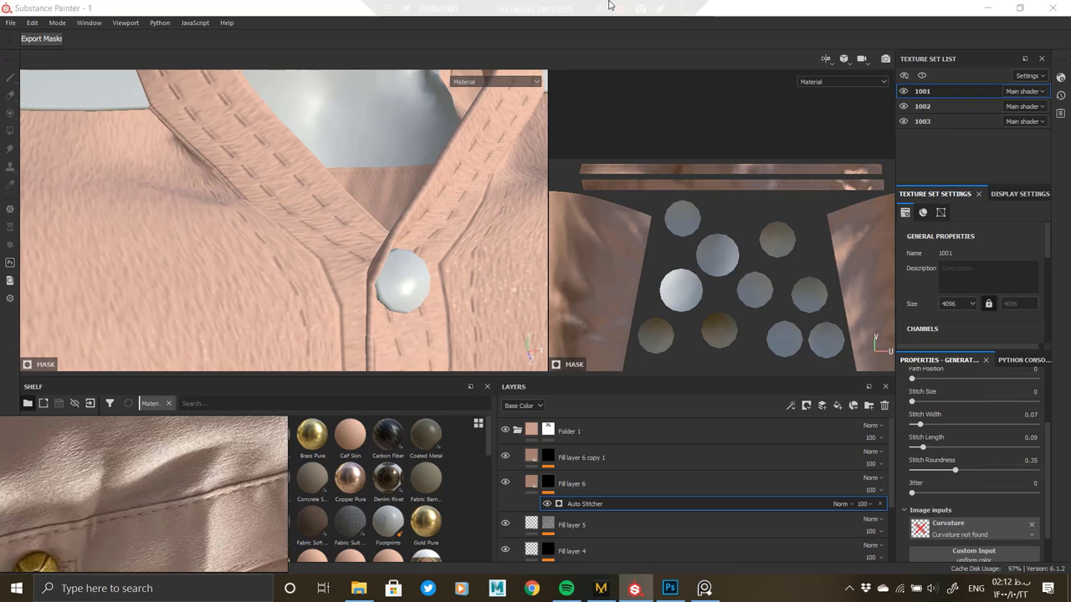
left_click(602, 10)
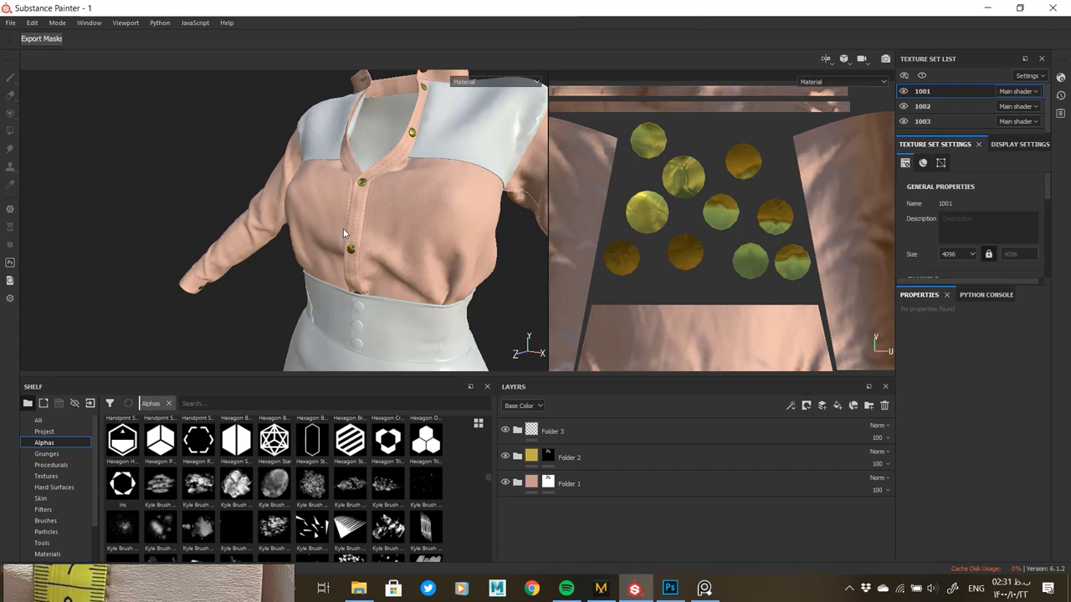
left_click_drag(343, 228, 387, 221, "alt")
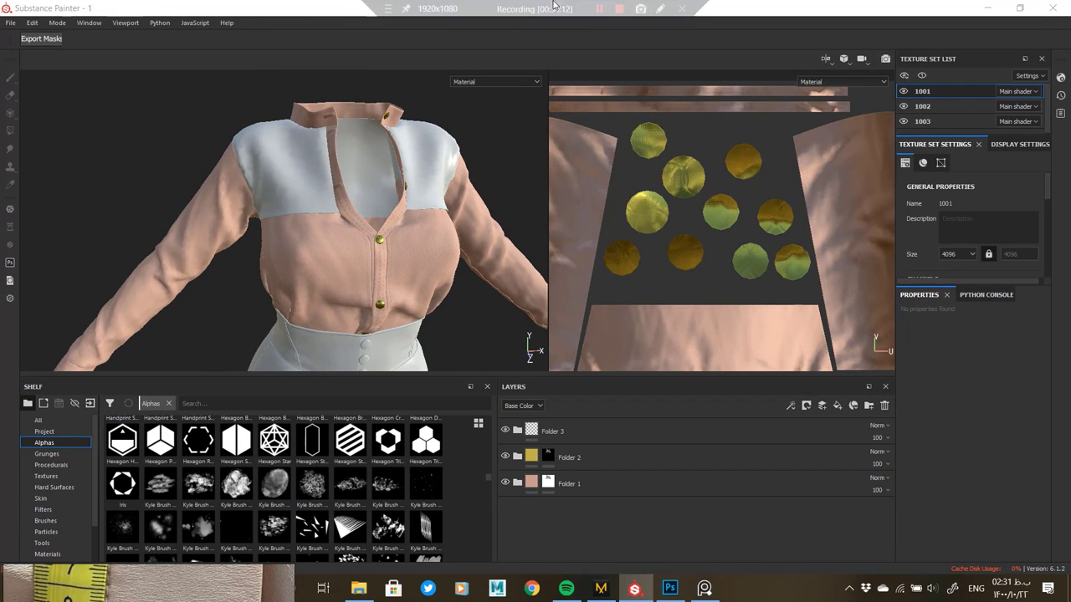
Hide Folder 3, expand Folder 2 and show only its gold Fill layer 7 on the shirt buttons.
left_click(506, 456)
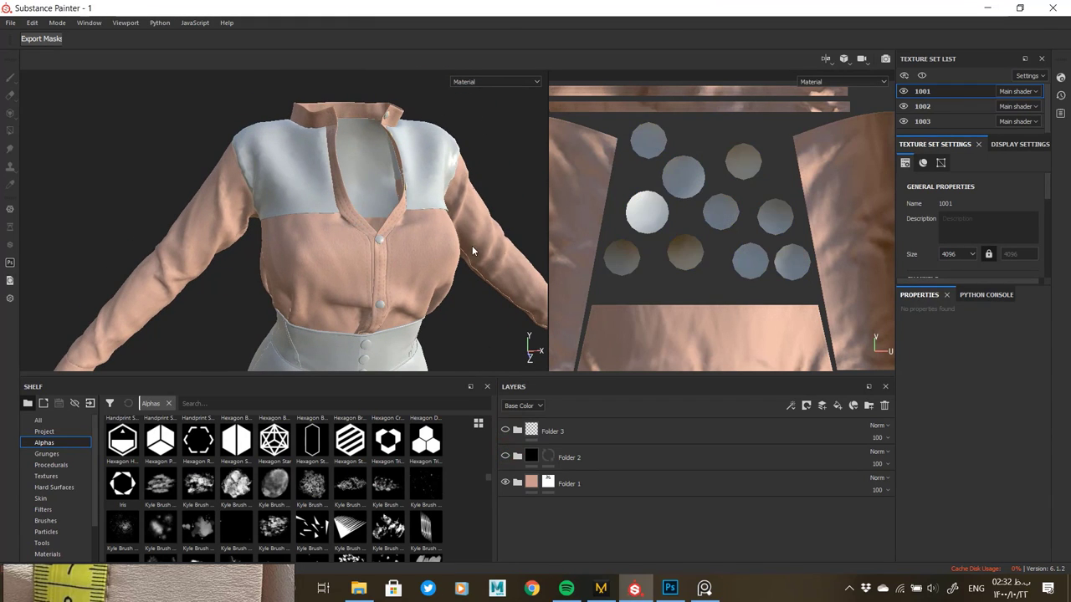
left_click_drag(472, 245, 385, 192, "alt")
scroll(384, 191, "up", 5)
left_click(517, 457)
left_click(506, 455)
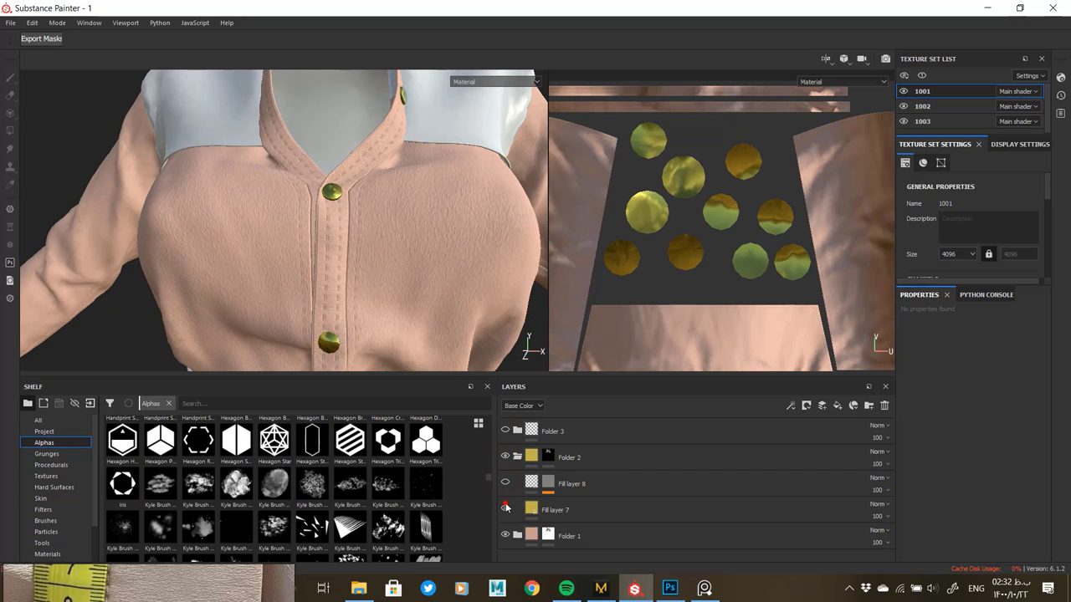
scroll(347, 274, "up", 5)
left_click_drag(347, 275, 316, 274, "alt")
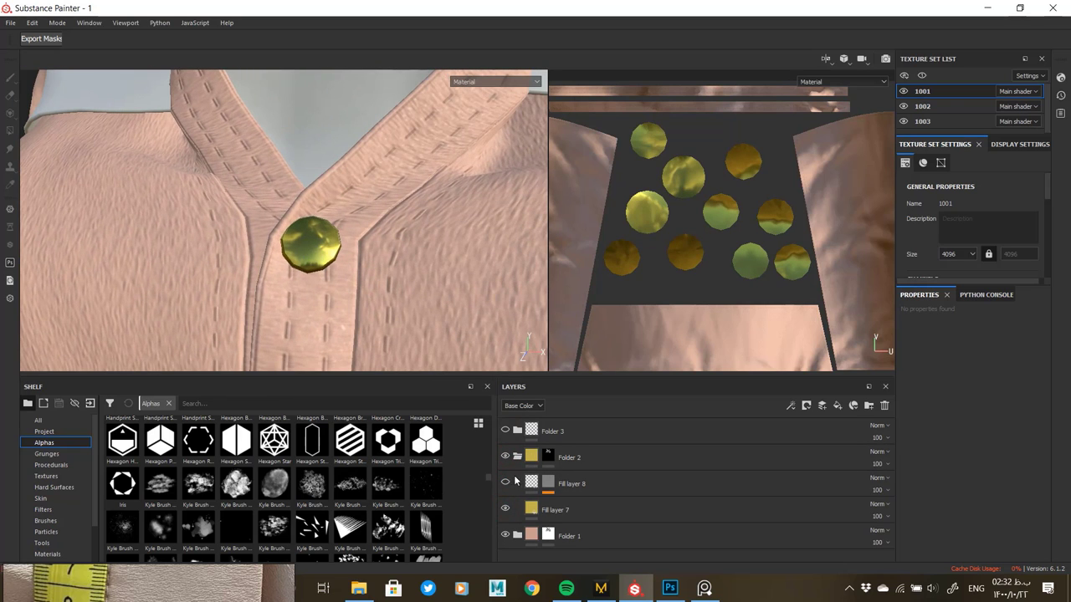
Show Fill layer 8 with only Hexagon Wave active in its mask, hiding the Paint and UV Border Distance effects.
left_click(548, 484)
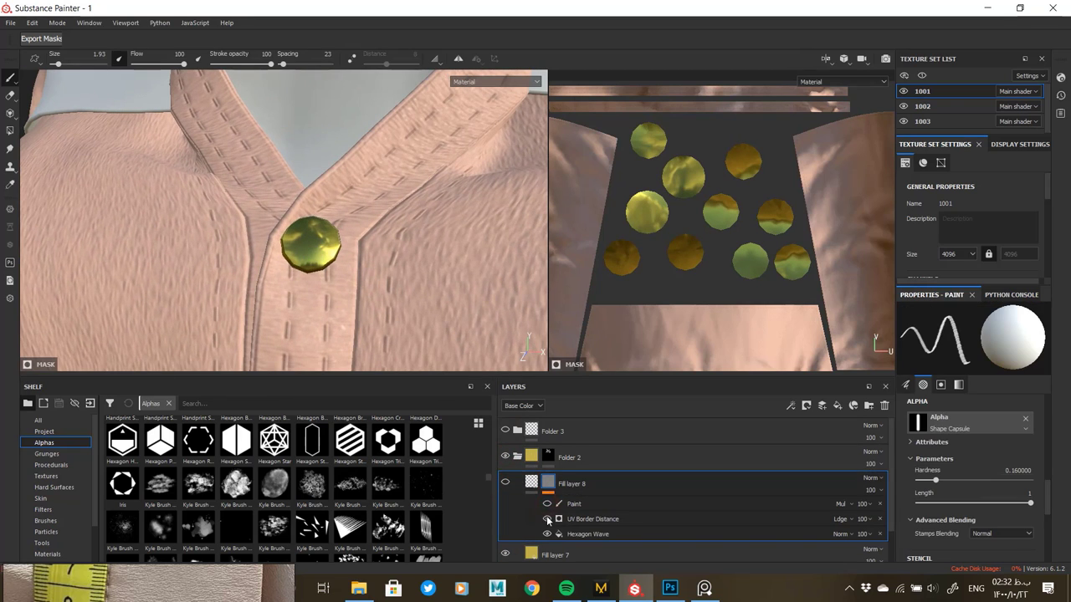
left_click(548, 518)
scroll(364, 257, "up", 3)
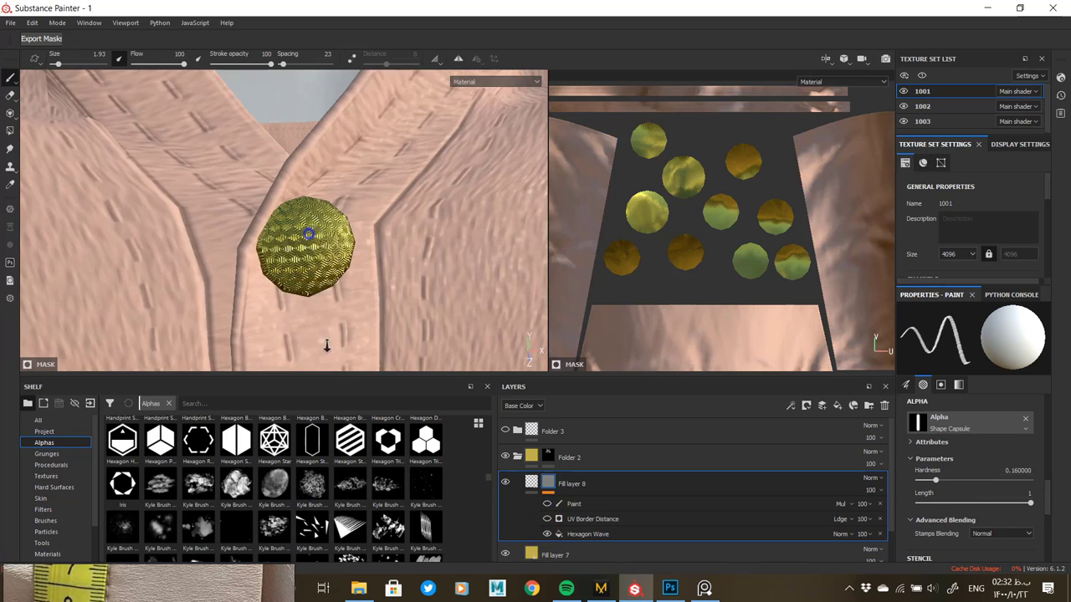
Open the Hexagon Wave fill's grayscale settings and examine its pattern up close on the button.
left_click_drag(364, 256, 327, 241, "alt")
left_click(637, 531)
left_click(969, 360)
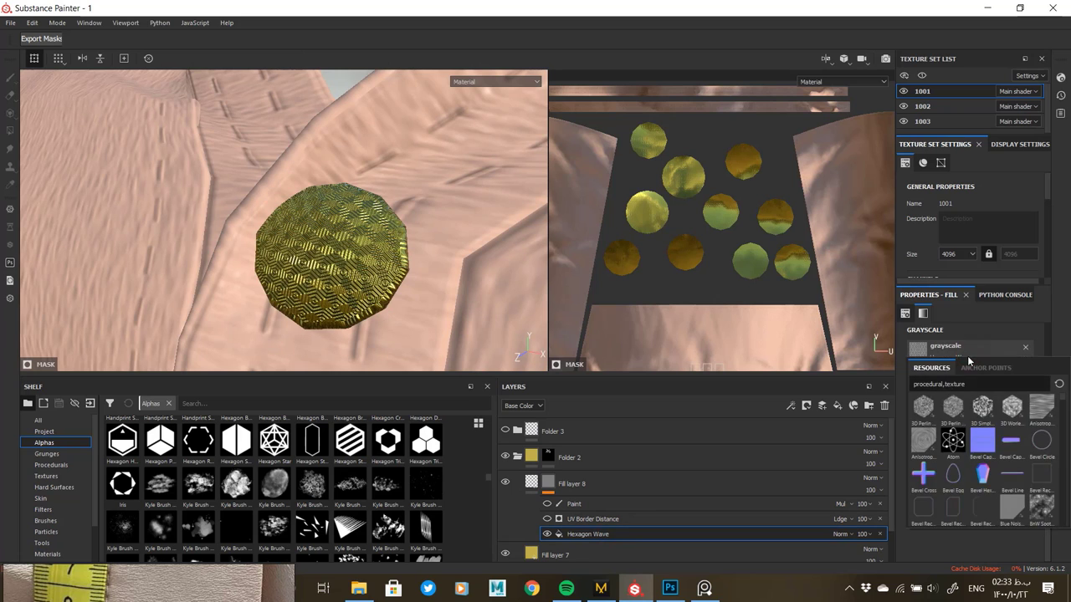
left_click(999, 335)
scroll(343, 264, "up", 2)
left_click_drag(343, 265, 522, 436, "alt")
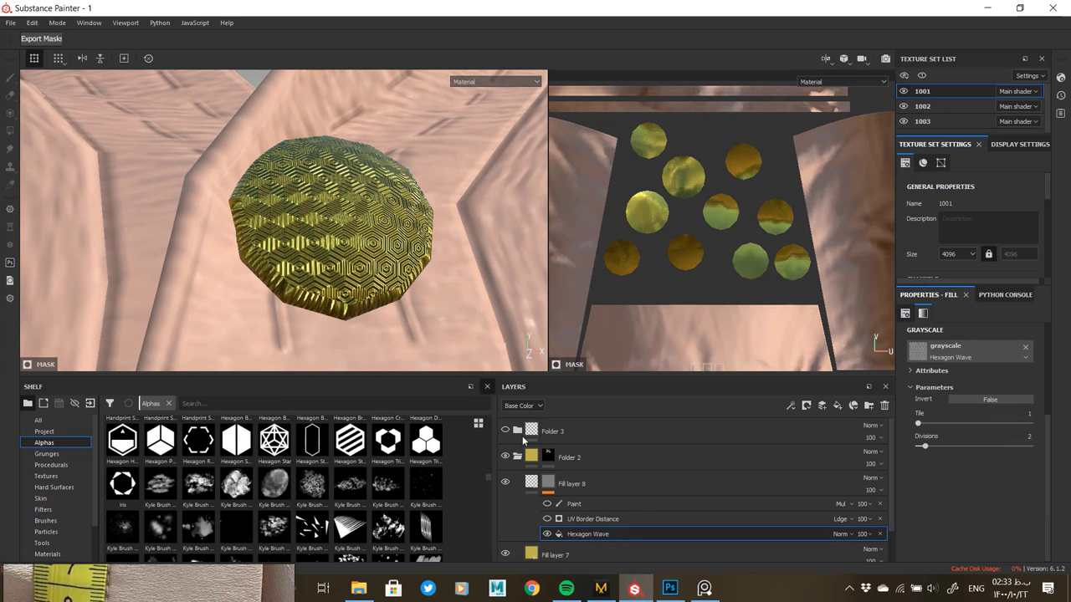
Turn the UV Border Distance generator and the Paint effect back on in Fill layer 8's mask.
left_click(553, 519)
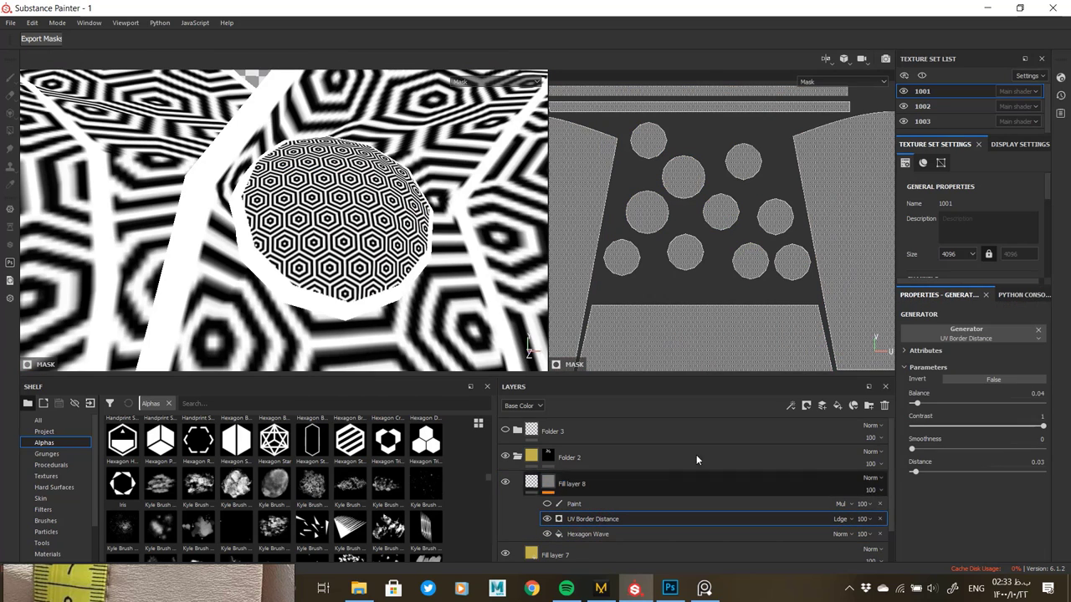
left_click(609, 533)
left_click(578, 522)
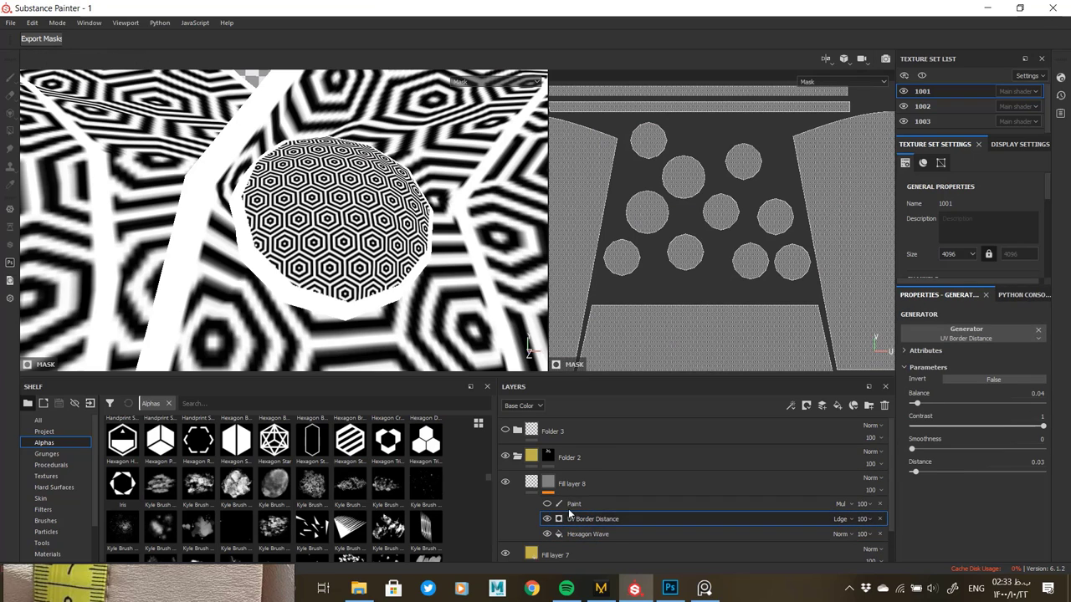
left_click(566, 502)
left_click(547, 503)
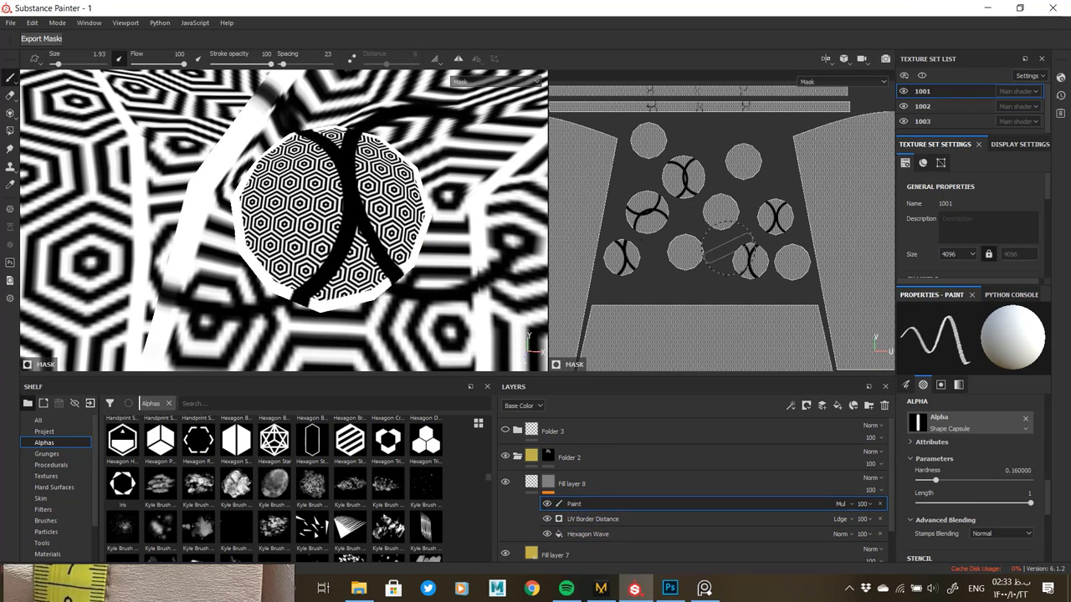
Return to the material view of Fill layer 8 and examine the hexagon pattern on the shirt buttons from several angles.
left_click(532, 482)
left_click_drag(438, 282, 340, 239, "alt")
right_click_drag(340, 239, 46, 186, "alt")
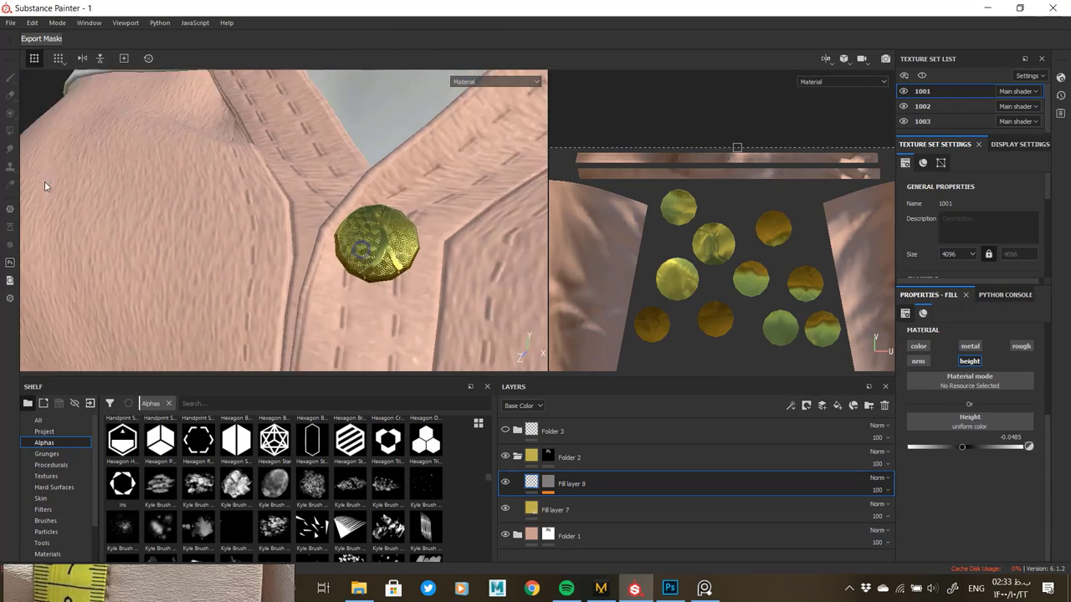
middle_click_drag(45, 187, 351, 251, "alt")
left_click_drag(351, 251, 369, 209, "alt")
middle_click_drag(369, 209, 376, 222, "alt")
right_click_drag(375, 222, 502, 251, "alt")
left_click_drag(343, 263, 409, 246, "alt")
right_click_drag(409, 247, 58, 241, "alt")
left_click_drag(57, 240, 576, 389, "alt")
Load the Circle Partial alpha into the brush for the Paint effect in Fill layer 8's mask.
left_click(548, 483)
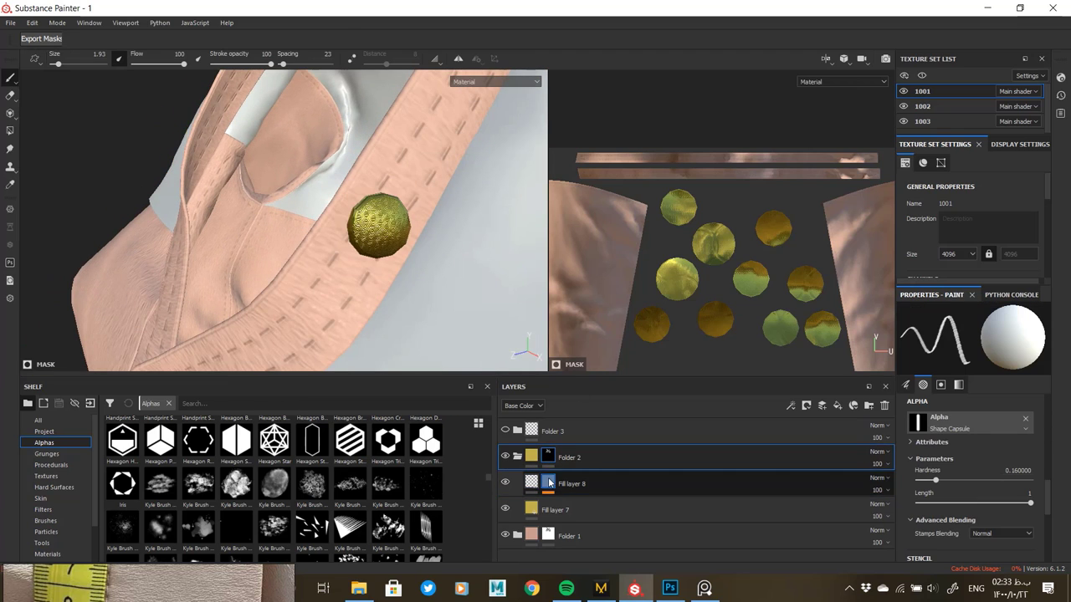
left_click(550, 492)
left_click(553, 503)
scroll(311, 502, "down", 10)
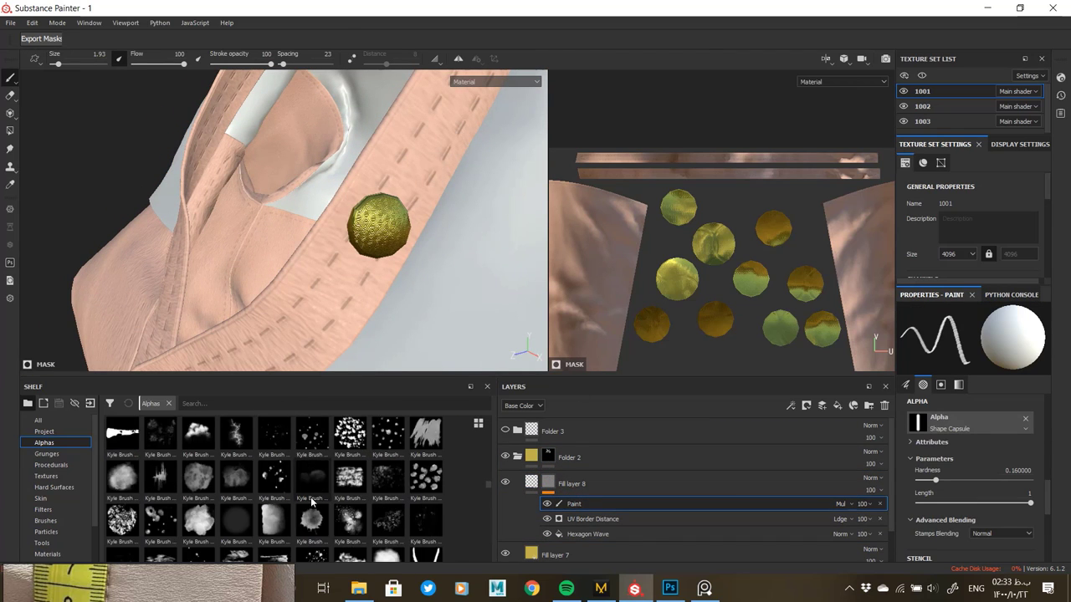
scroll(311, 502, "up", 12)
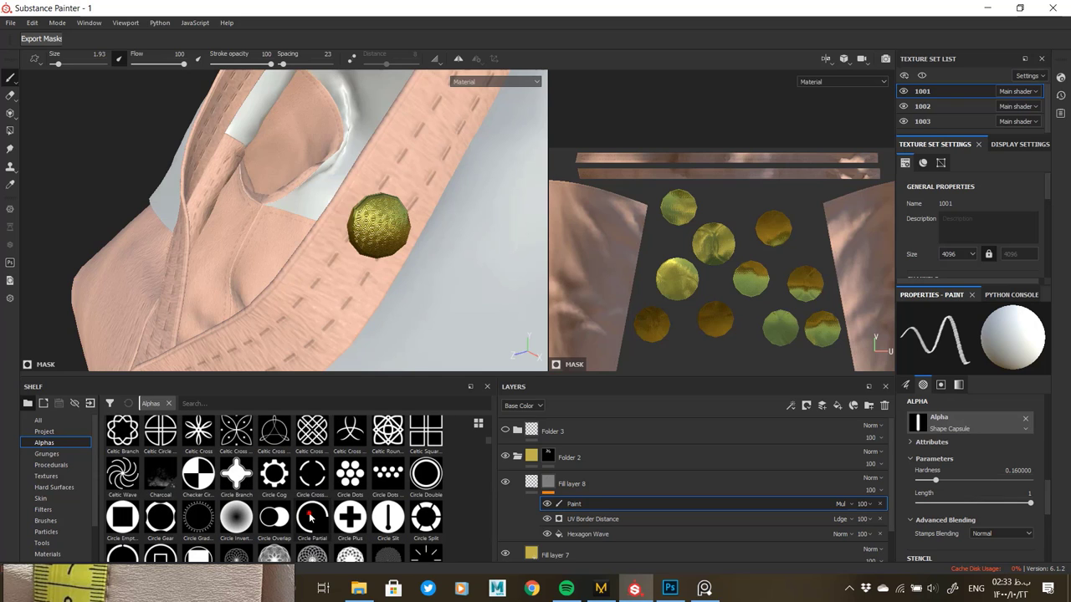
left_click_drag(446, 242, 411, 231, "alt")
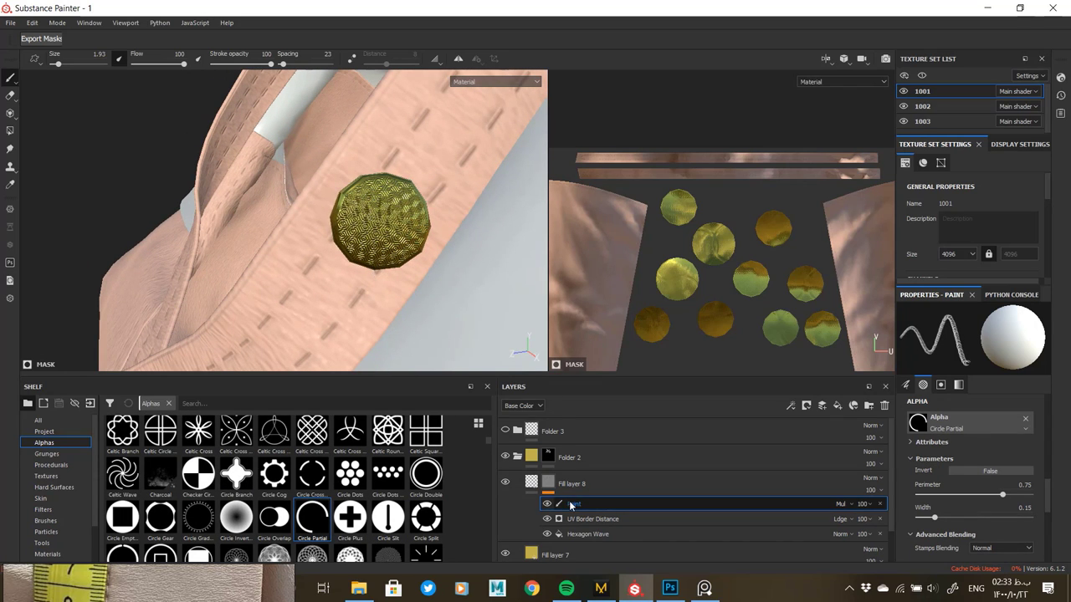
scroll(920, 516, "down", 5)
scroll(920, 516, "up", 2)
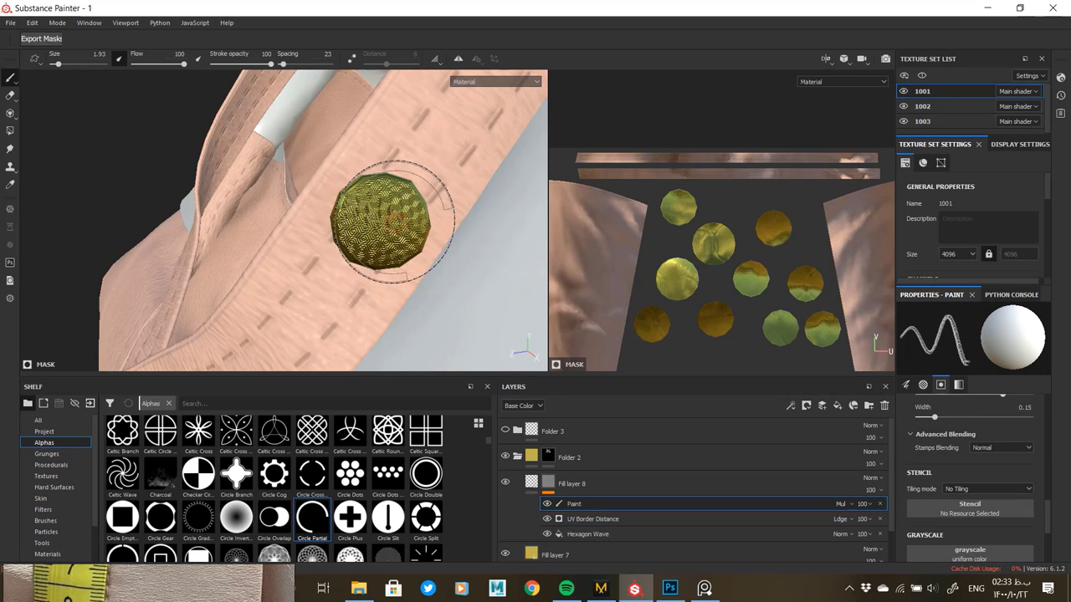
Set the blending mode of the Paint effect in Fill layer 8's mask to Normal.
left_click(548, 488)
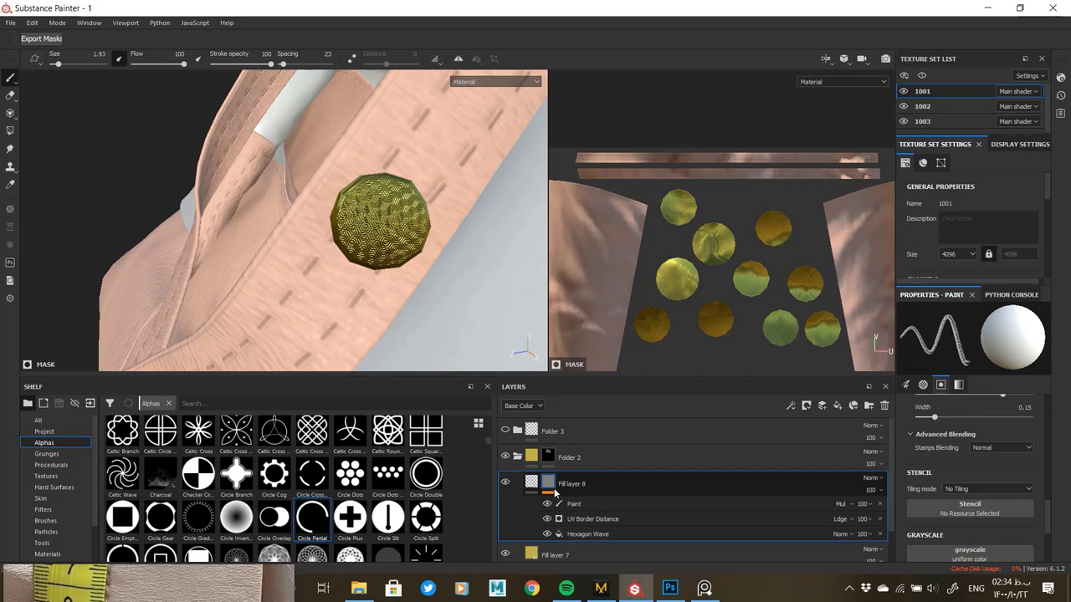
left_click(547, 462)
left_click(548, 462, "alt")
left_click(550, 483)
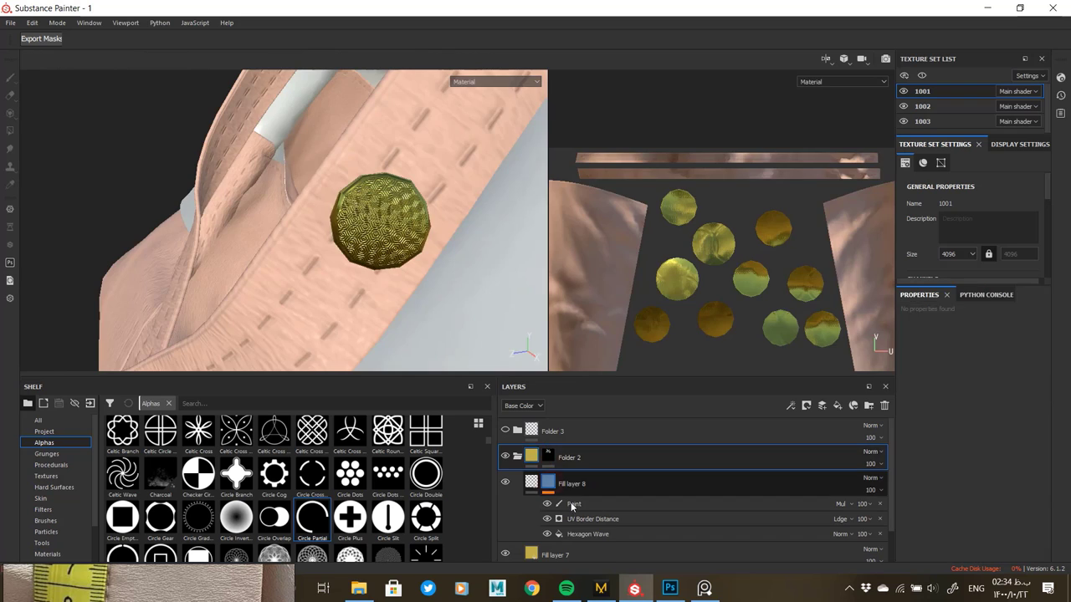
left_click(574, 506)
left_click(842, 504)
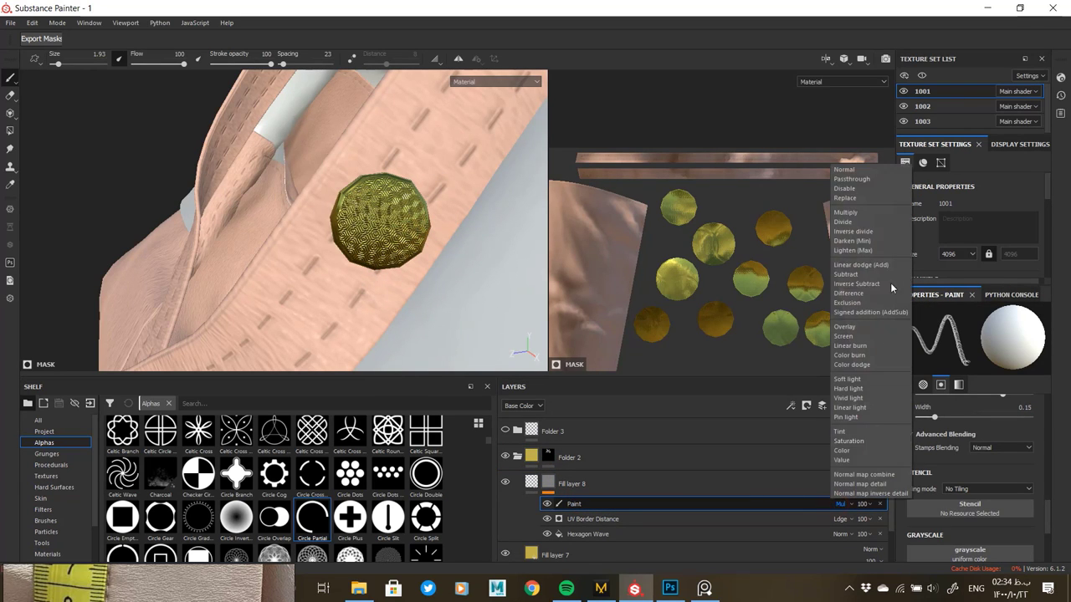
left_click(849, 176)
key("ctrl")
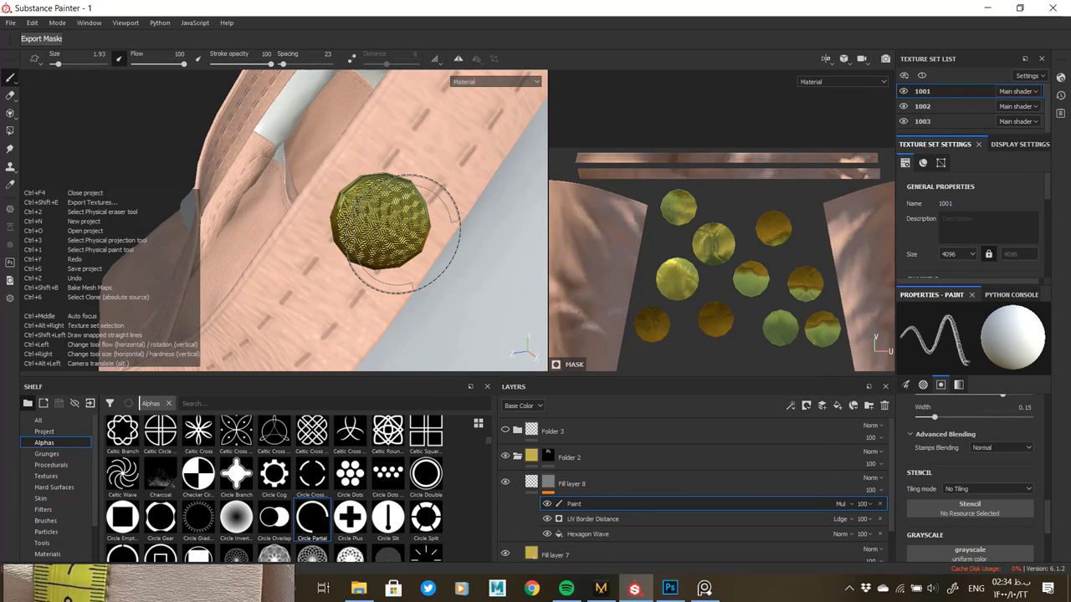
left_click(841, 504)
left_click(849, 179)
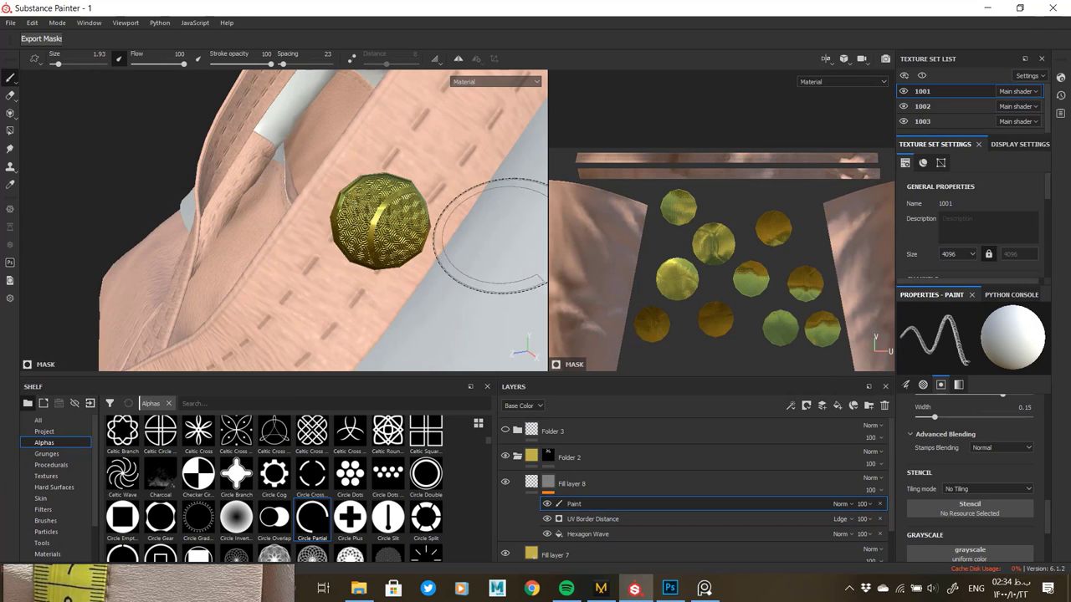
Paint curved arcs across the gold buttons using the Circle Partial brush on Fill layer 8's mask.
right_click_drag(385, 237, 265, 254, "alt")
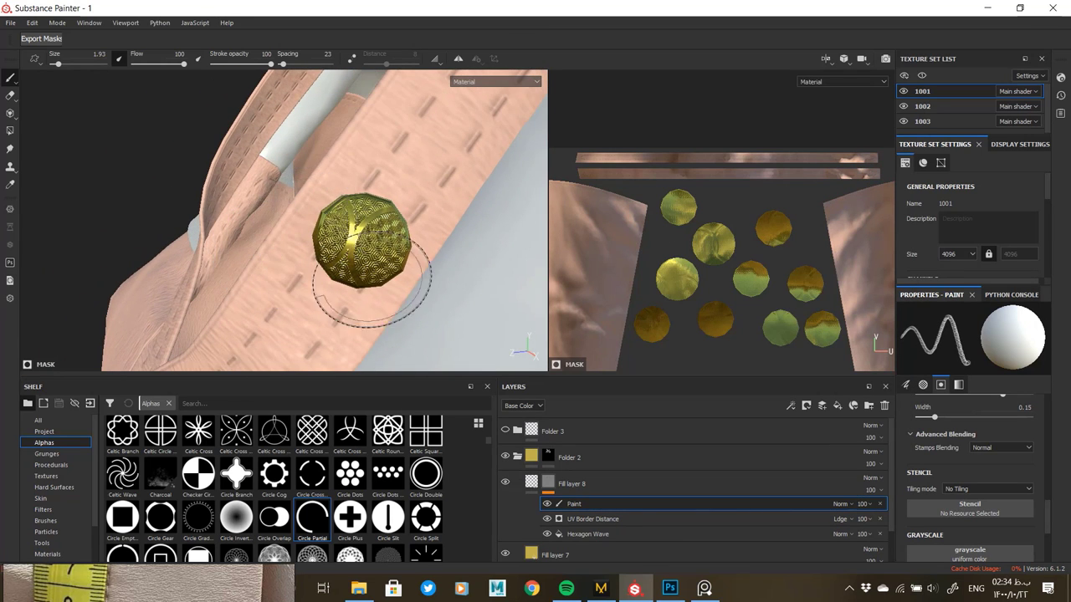
left_click_drag(372, 283, 343, 238, "alt")
mouse_move(410, 276)
left_mouse_down("alt")
mouse_move(413, 267)
mouse_move(419, 281)
mouse_move(380, 277)
mouse_move(419, 257)
left_mouse_up("alt")
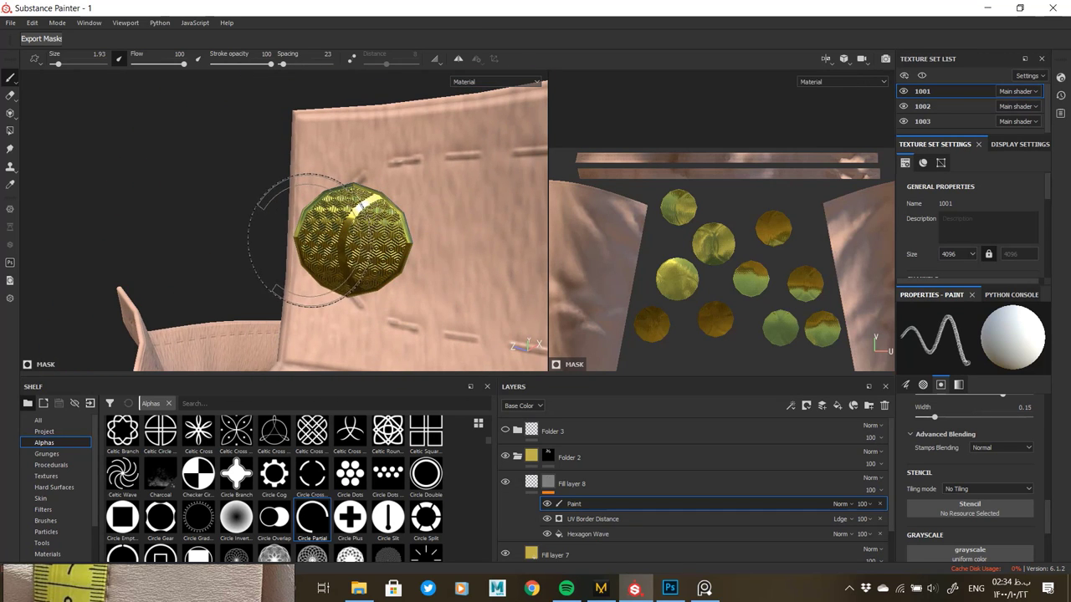
Collapse Folder 2, then expand Folder 3 and make it and its Fill layer 9 visible.
left_click_drag(388, 296, 309, 293, "alt")
scroll(399, 299, "down", 8)
left_click(541, 492)
left_click(517, 456)
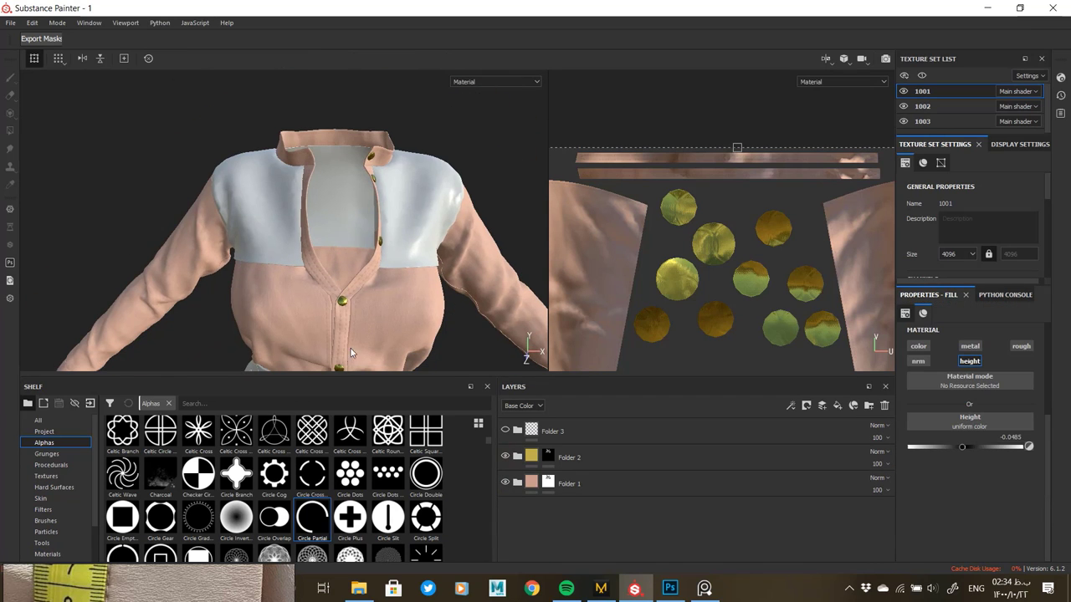
left_click_drag(351, 353, 311, 349, "alt")
right_click_drag(388, 258, 393, 219, "alt")
left_click(517, 431)
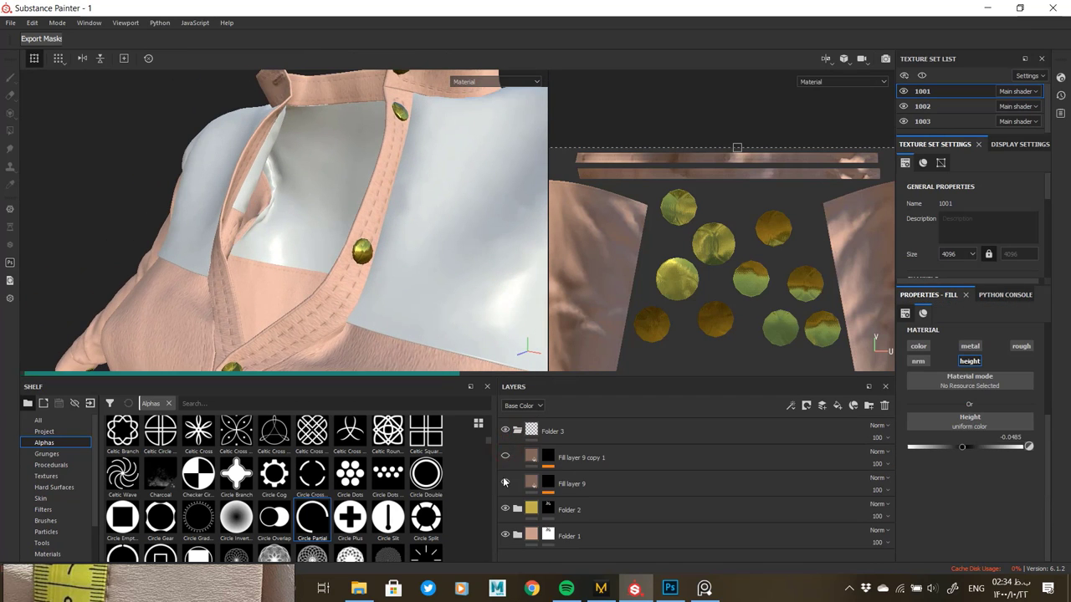
left_click_drag(285, 266, 390, 259, "alt")
right_click_drag(390, 259, 427, 276, "alt")
Toggle the Warp and Bevel filters in Fill layer 9's mask off and on to compare their effect on the buttonhole.
left_click(613, 485)
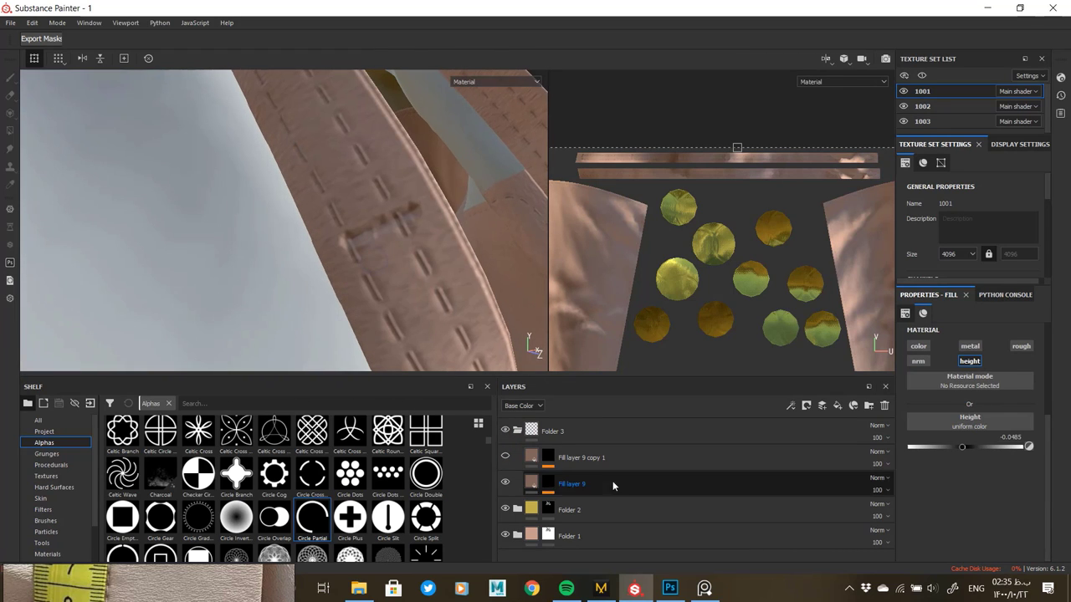
left_click(548, 483)
left_click(545, 471)
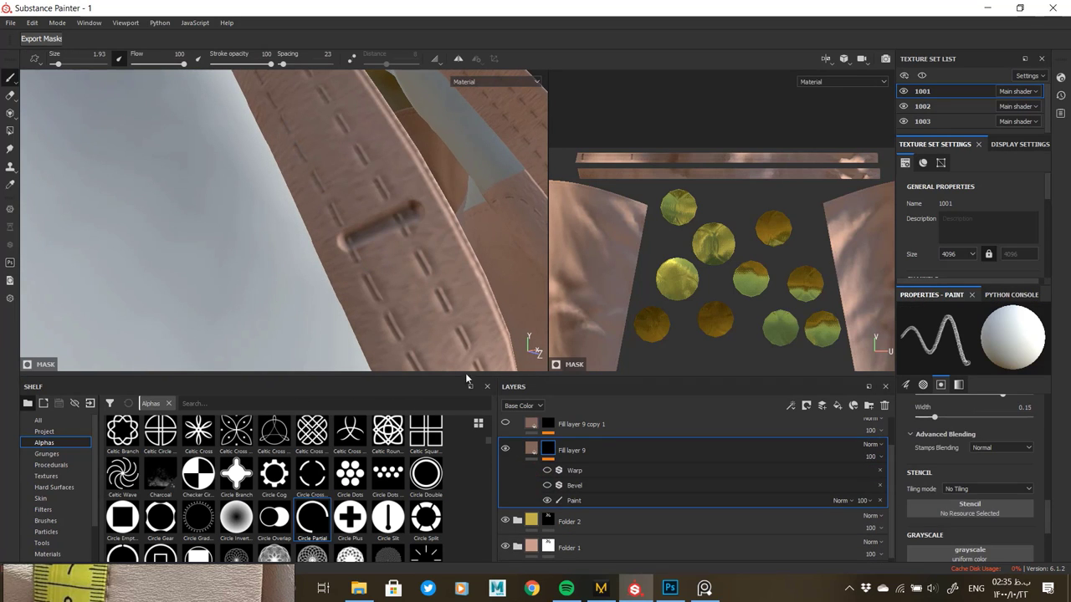
left_click(600, 487)
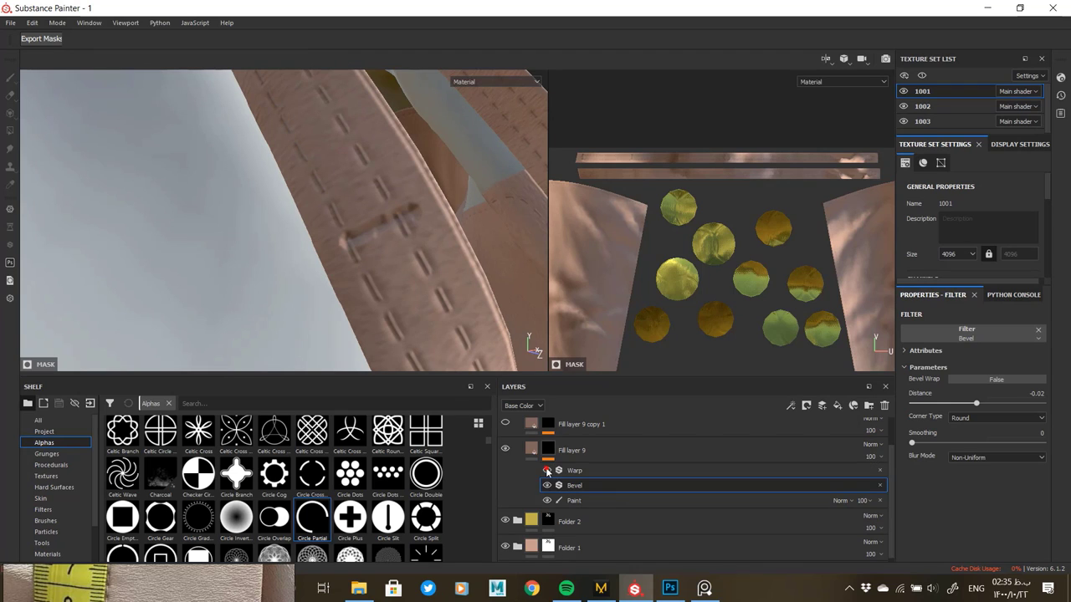
left_click(559, 471)
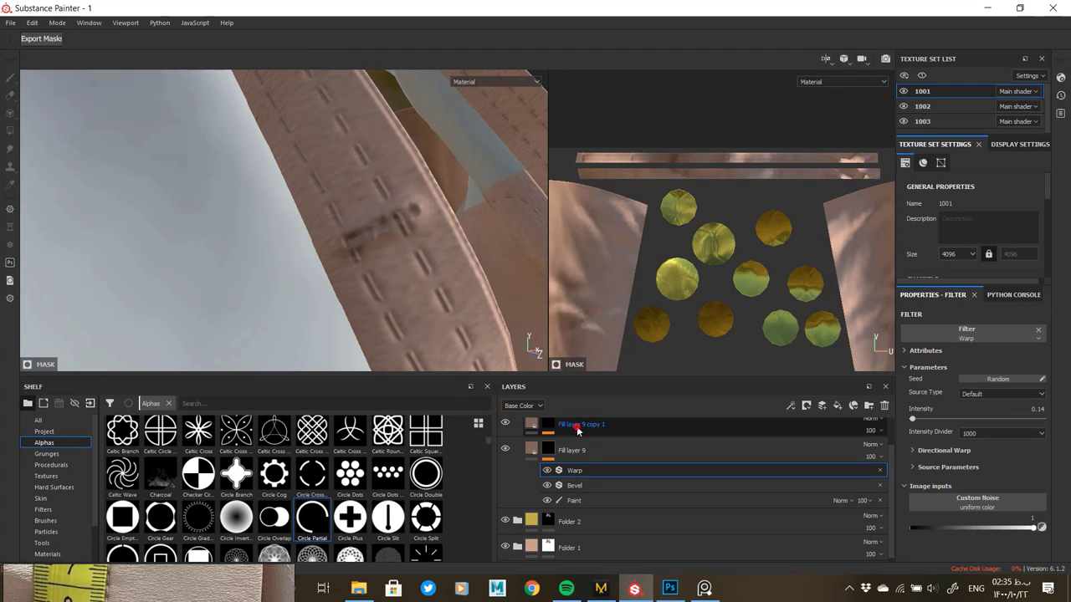
Show Fill layer 9 copy 1 and delete the Warp and Bevel filters from its mask.
left_click(578, 429)
left_click(549, 427)
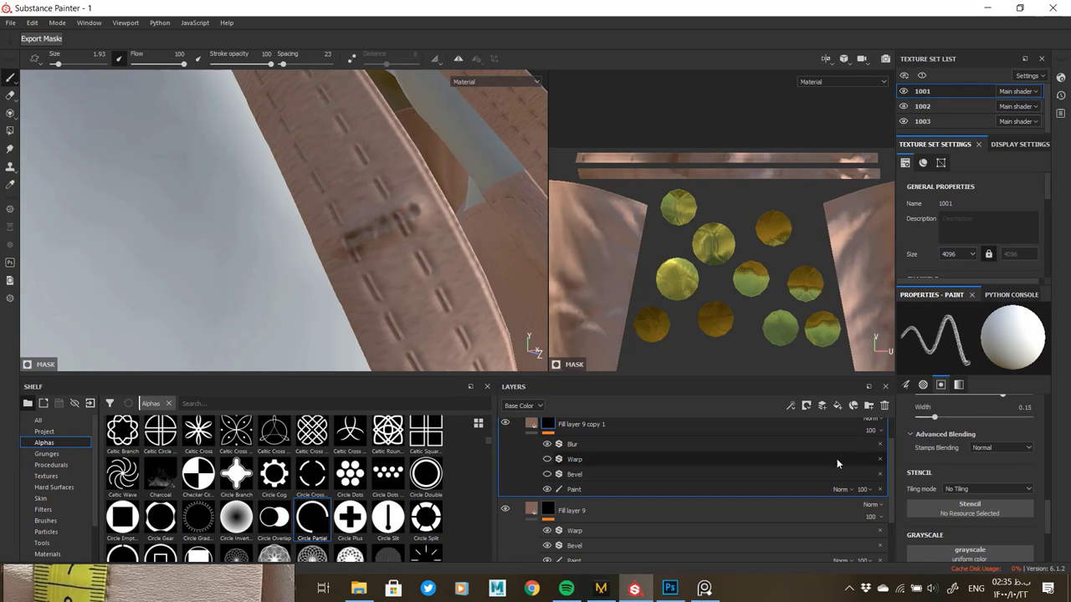
left_click(880, 459)
left_click(880, 473)
Select Folder 3 and collapse it in the layer stack.
right_click_drag(365, 247, 280, 257, "alt")
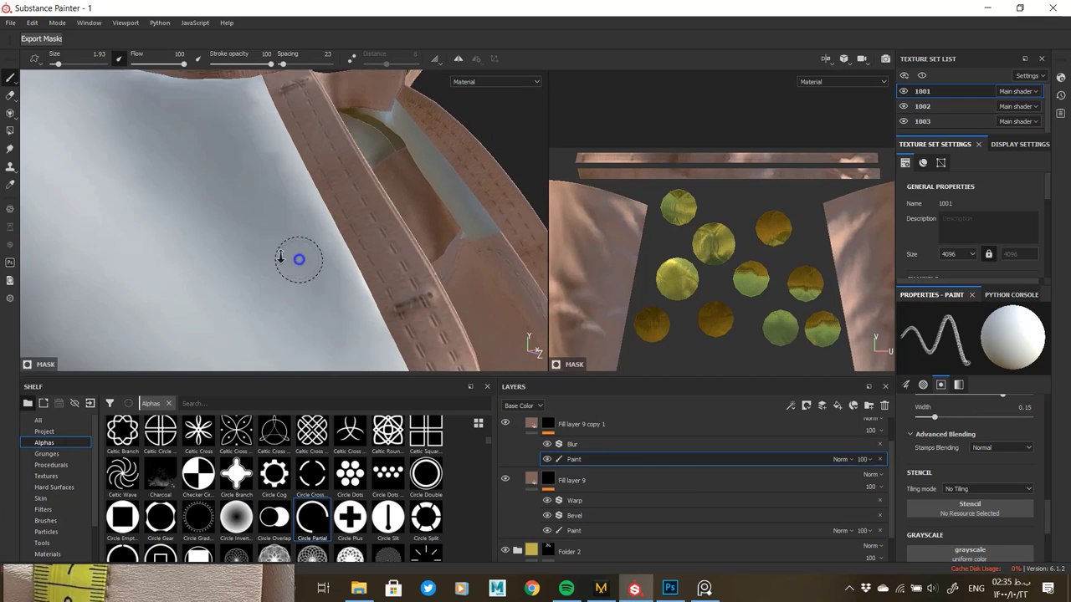
left_click_drag(281, 257, 402, 335, "alt")
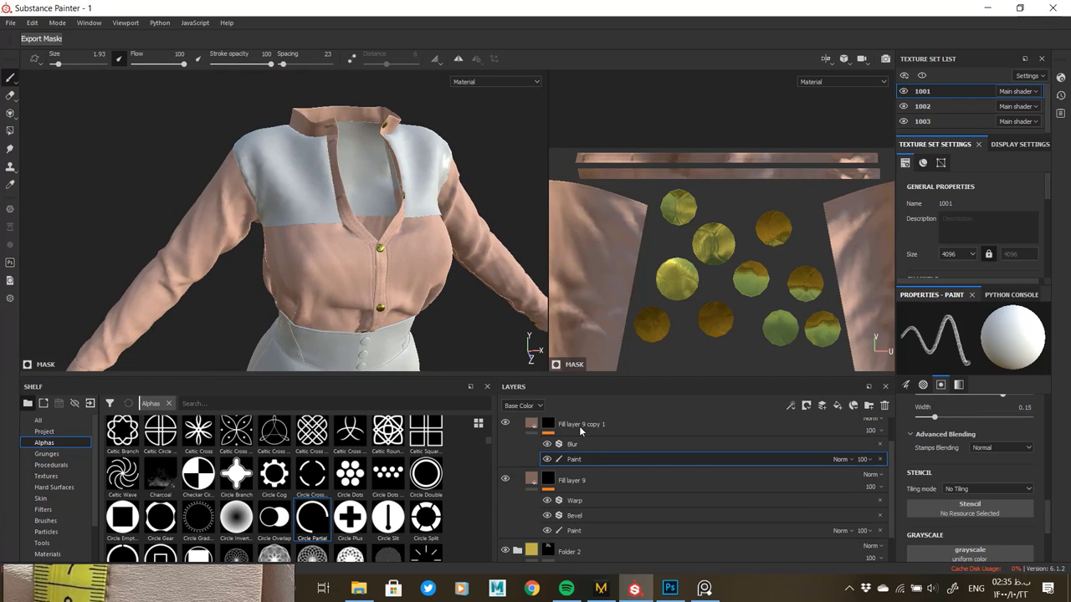
scroll(579, 426, "up", 1)
left_click(552, 431)
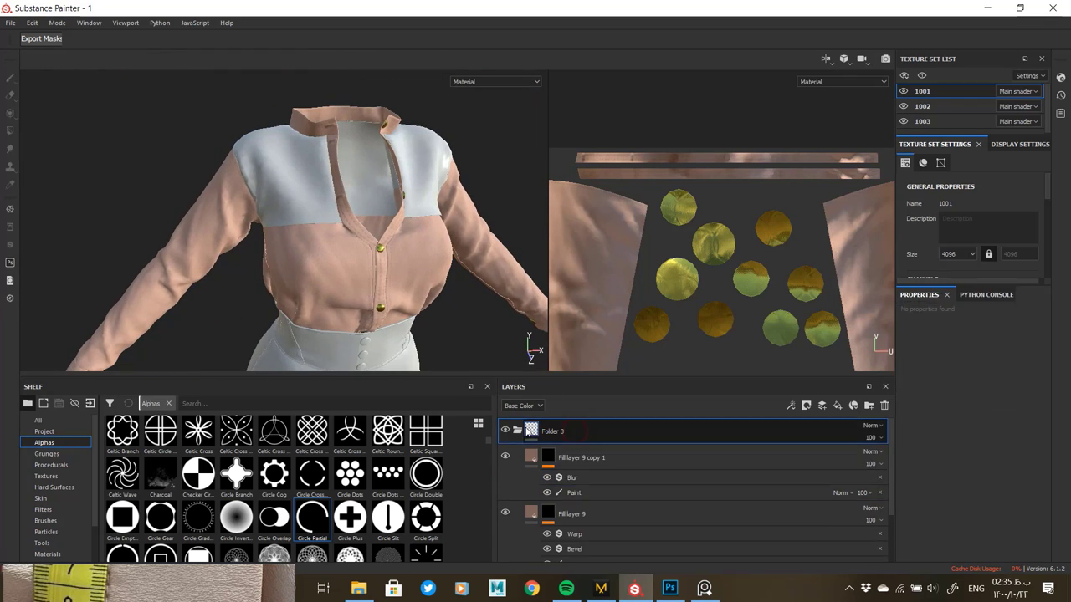
Examine the finished shirt, its buttons and stitching up close, and the white skirt below.
left_click_drag(373, 237, 268, 315, "alt")
right_click_drag(267, 316, 332, 397, "alt")
left_click_drag(332, 396, 289, 277, "alt")
right_click_drag(289, 276, 329, 351, "alt")
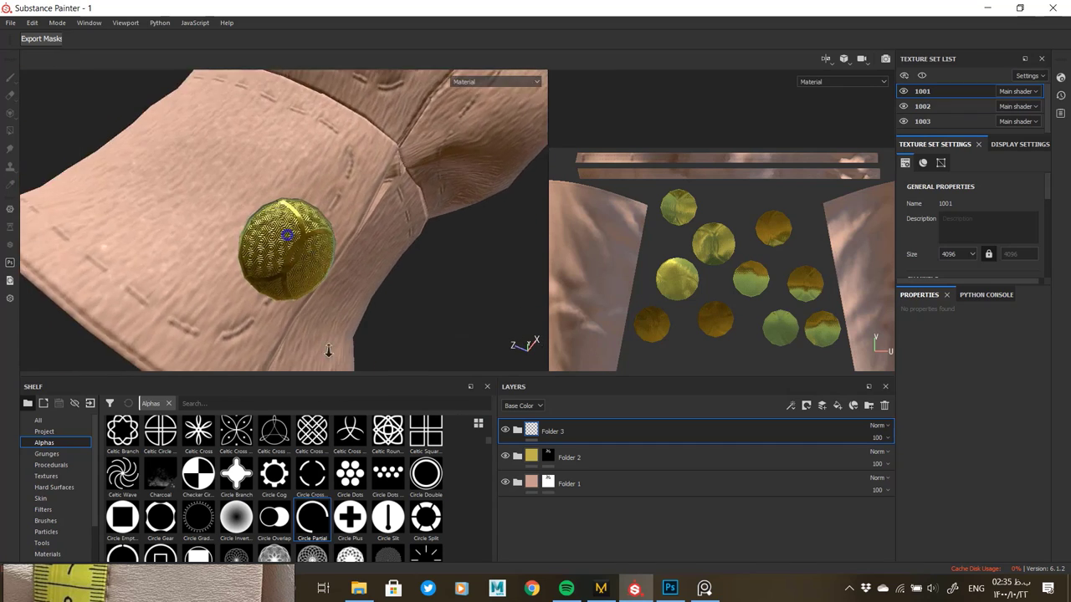
left_click_drag(329, 351, 180, 236, "alt")
right_click_drag(180, 236, 41, 181, "alt")
left_click_drag(41, 181, 309, 203, "alt")
right_click_drag(309, 203, 45, 146, "alt")
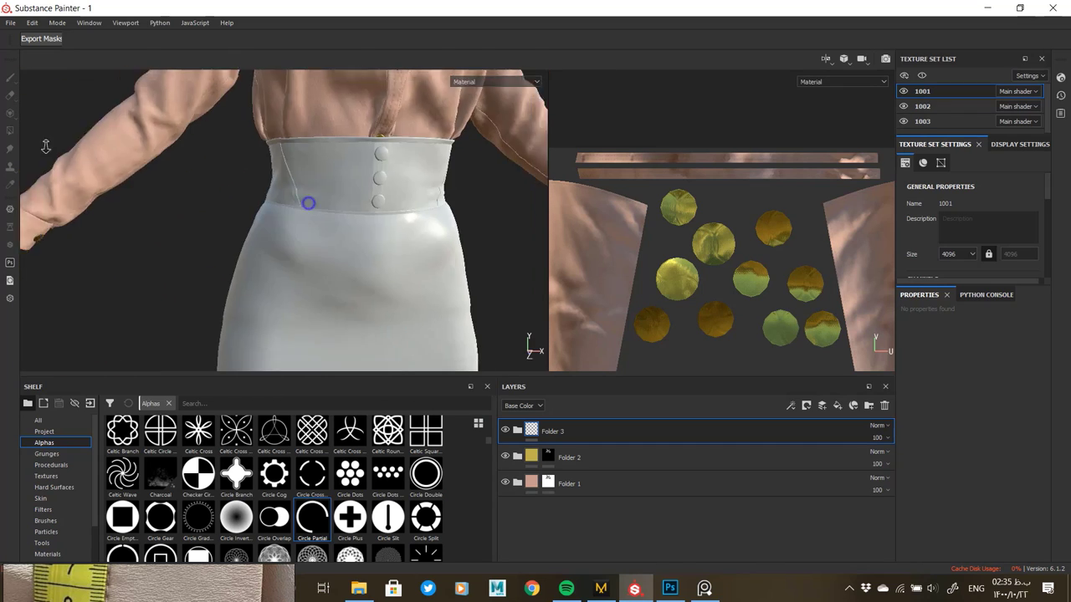
left_click_drag(353, 238, 394, 228, "alt")
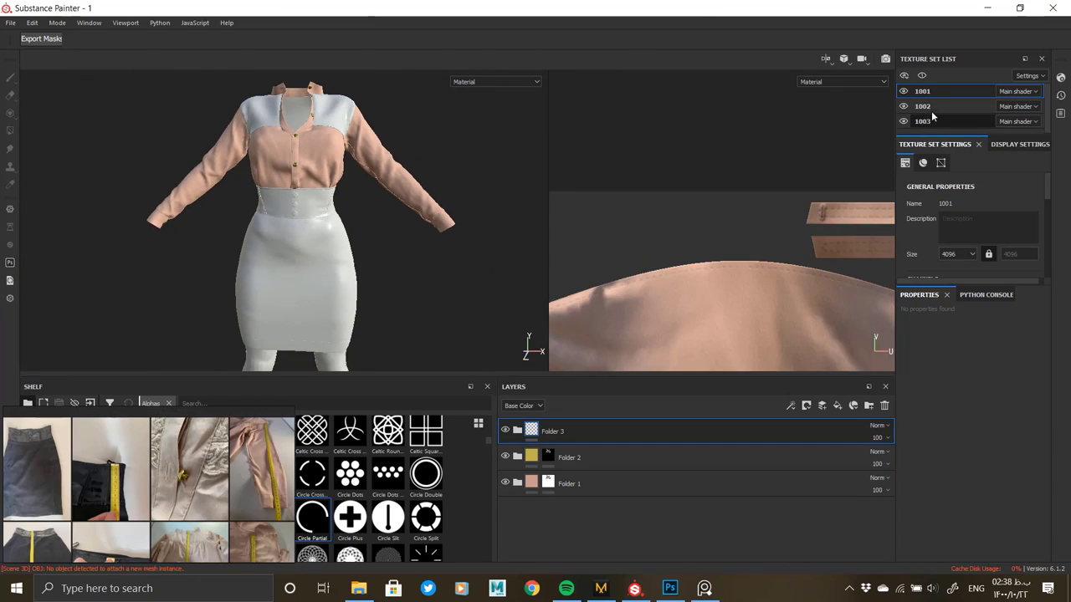
Make texture set 1002 active and save the project.
left_click(922, 107)
left_click(10, 22)
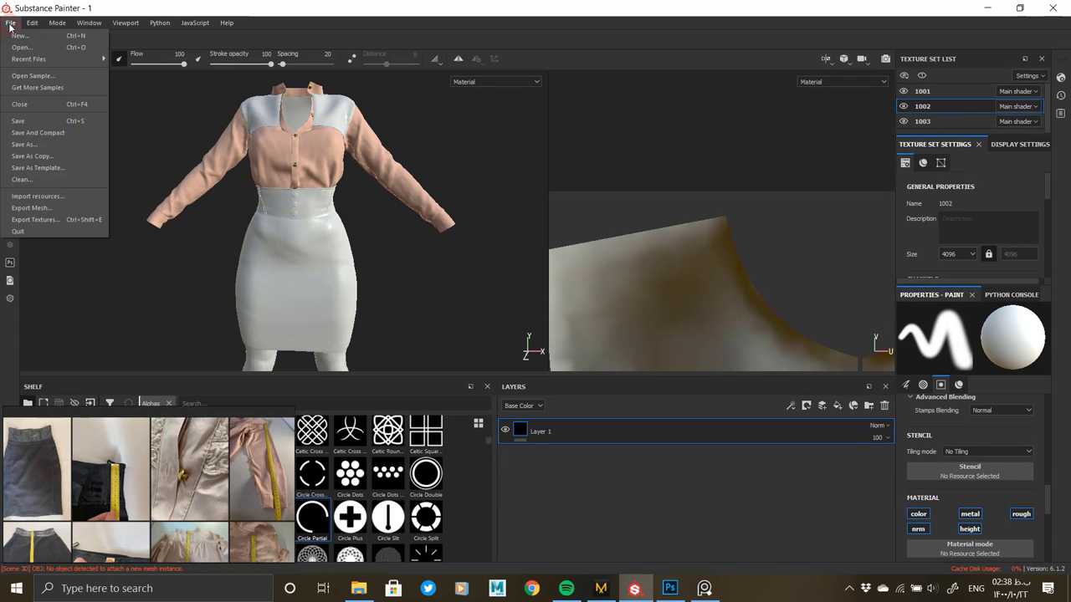
left_click(20, 120)
Examine the lace and mesh fabric close-up on the reference image board and bring the blouse's white upper part into view.
scroll(303, 236, "up", 2)
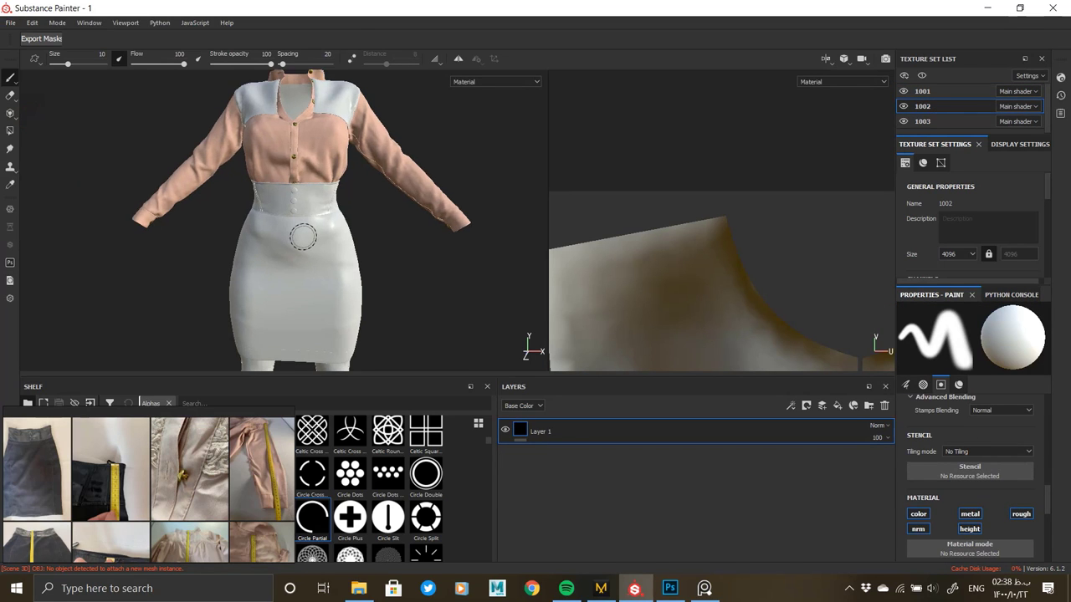
mouse_move(263, 467)
right_mouse_down()
mouse_move(214, 471)
mouse_move(266, 460)
mouse_move(271, 471)
right_mouse_up()
scroll(271, 471, "down", 4)
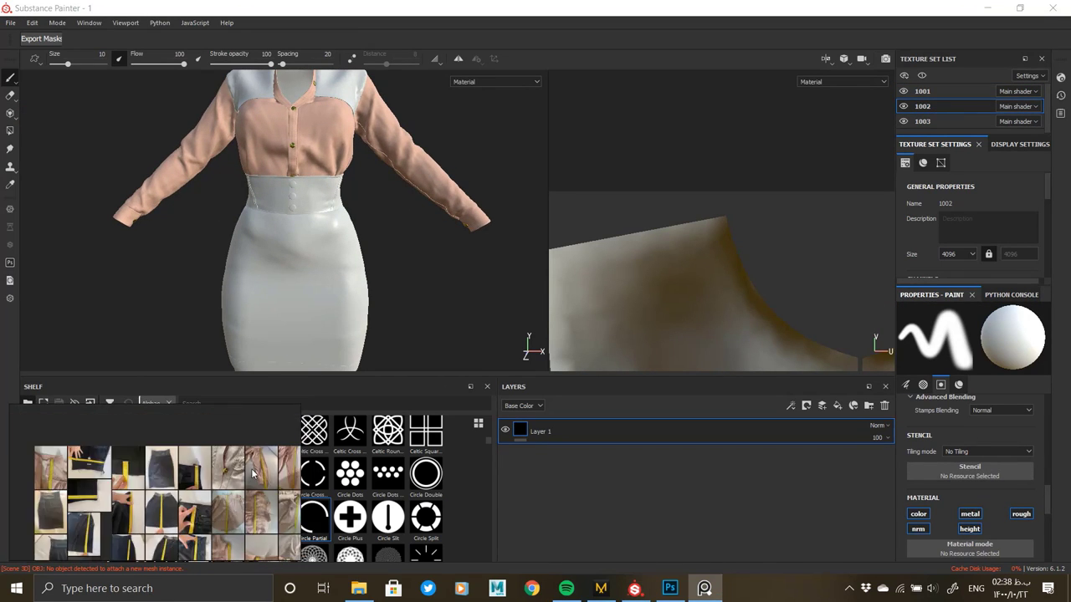
scroll(219, 466, "up", 3)
middle_click_drag(219, 465, 159, 441)
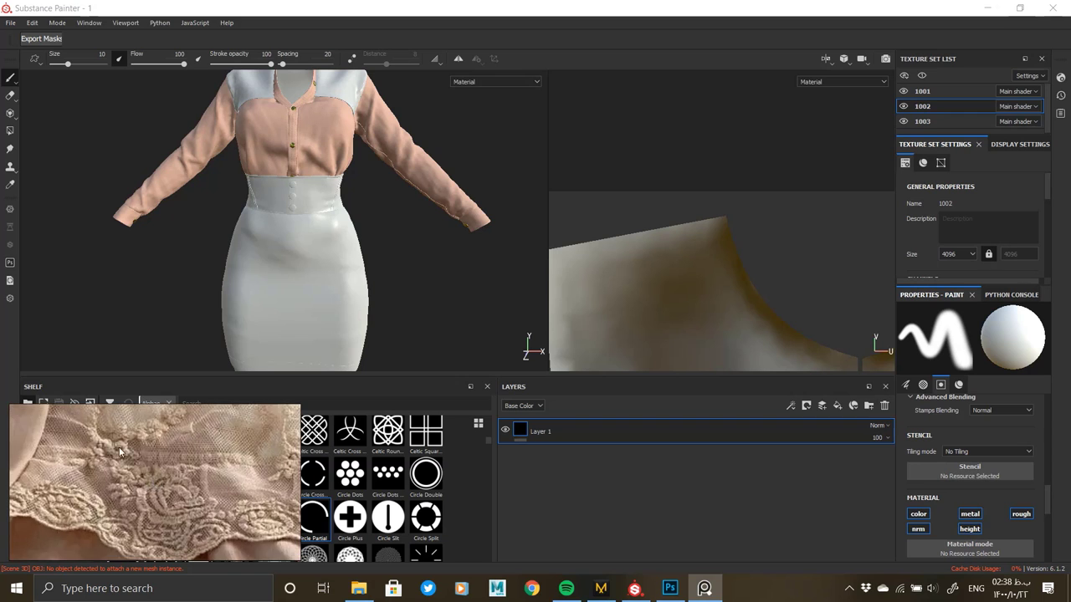
scroll(108, 470, "up", 3)
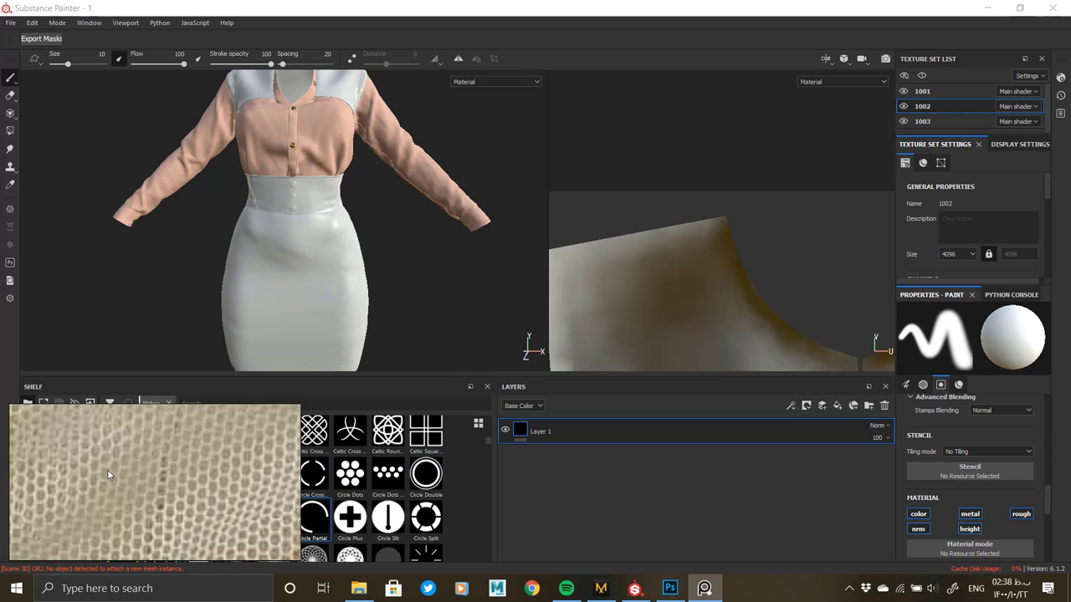
middle_click_drag(319, 212, 352, 348, "alt")
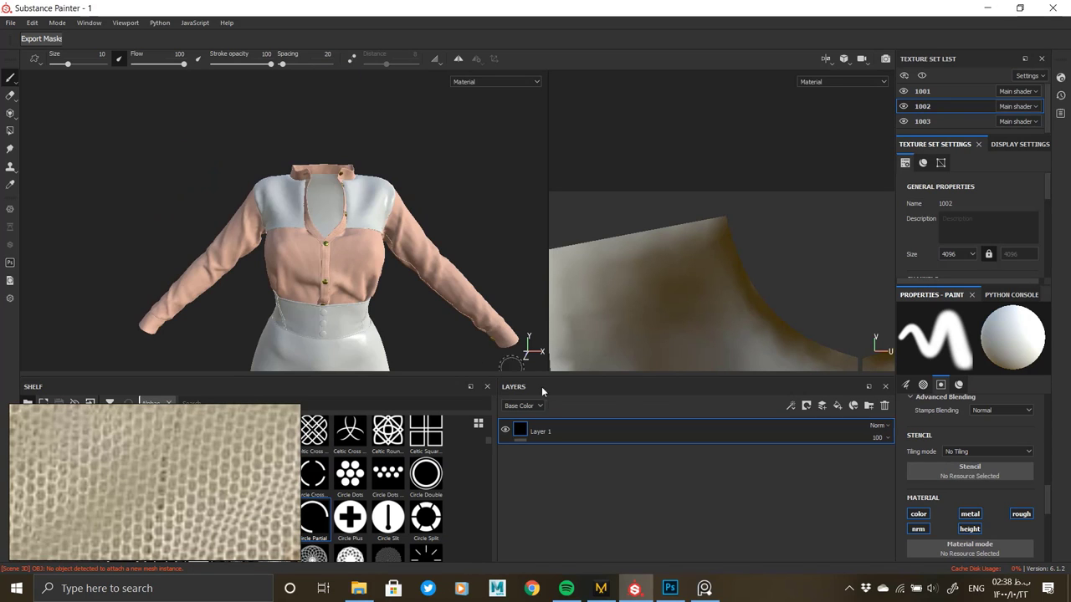
Replace the default paint layer with a new folder and place a new fill layer inside it.
left_click(868, 408)
left_click(663, 464)
left_click(884, 406)
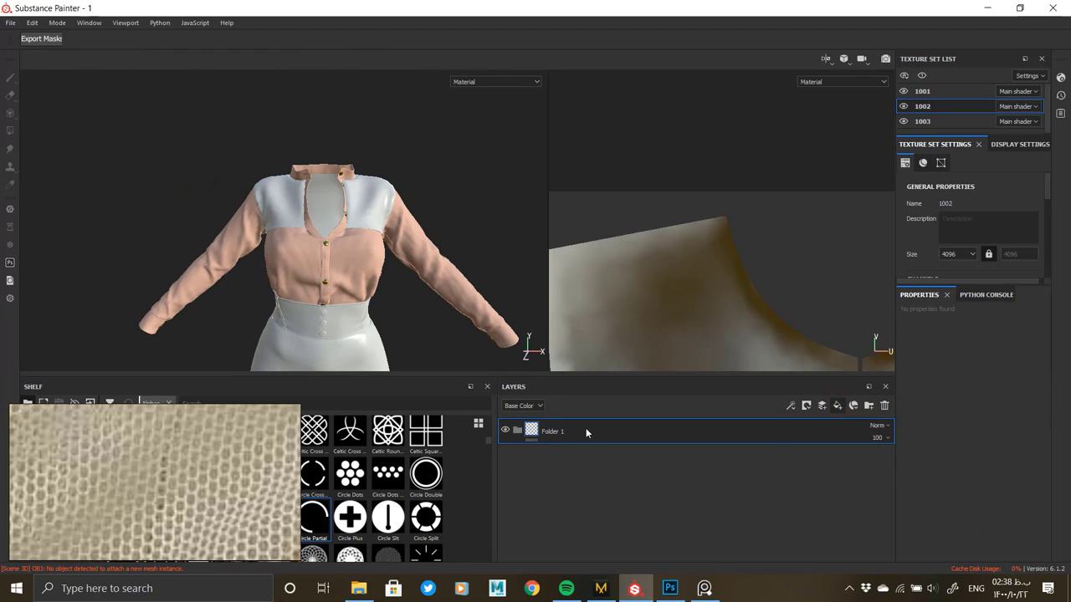
left_click_drag(557, 433, 572, 453)
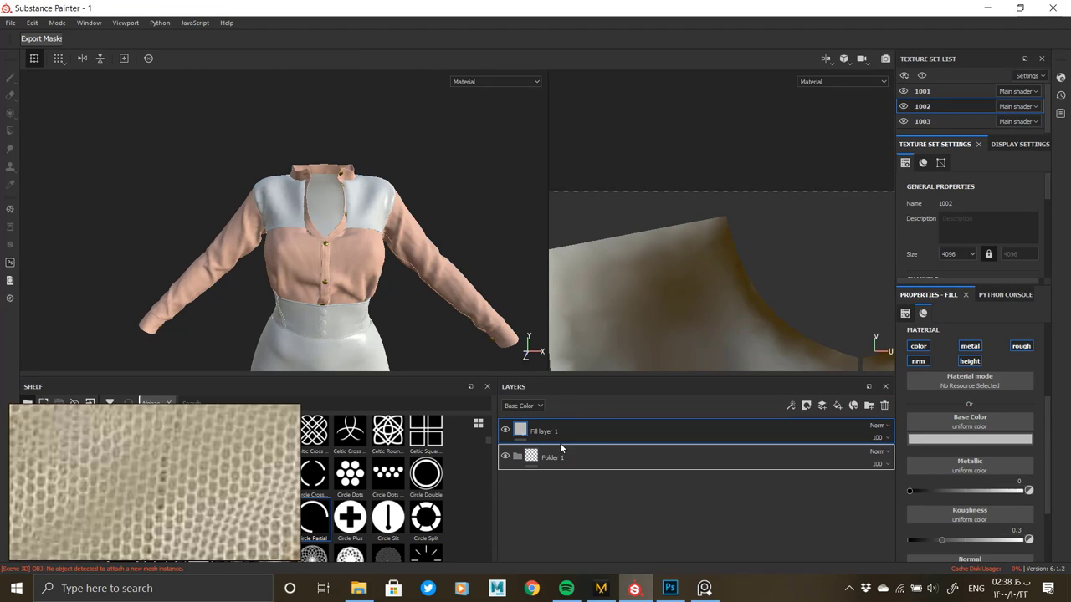
left_click(557, 433)
Add a black mask to Folder 1 and activate the Polygon Fill tool for it.
middle_click_drag(485, 283, 487, 303, "alt")
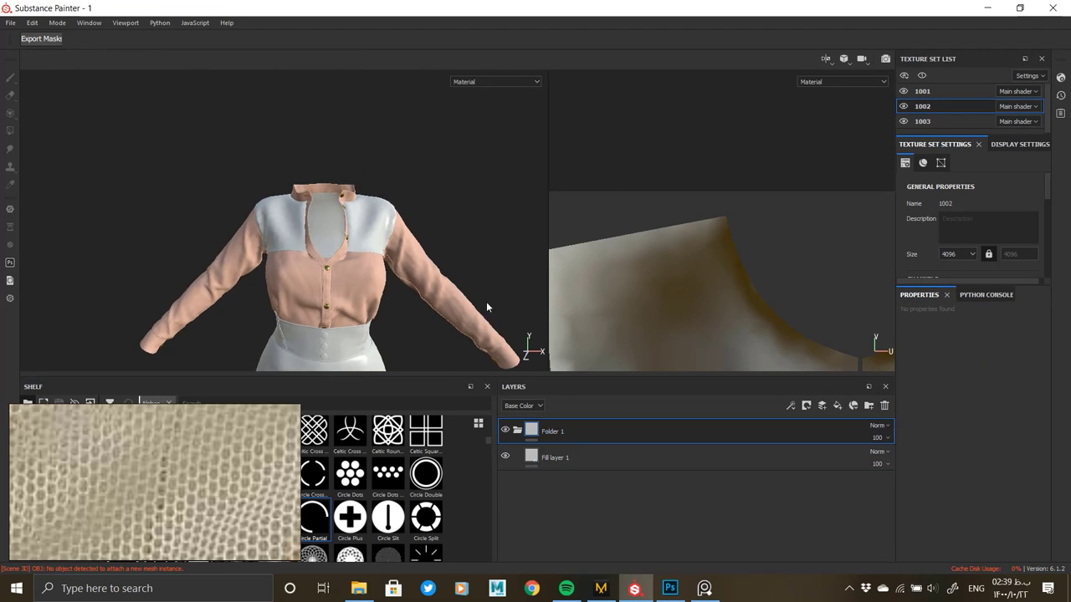
scroll(578, 188, "down", 5)
middle_click_drag(569, 180, 591, 201, "alt")
right_click(548, 430)
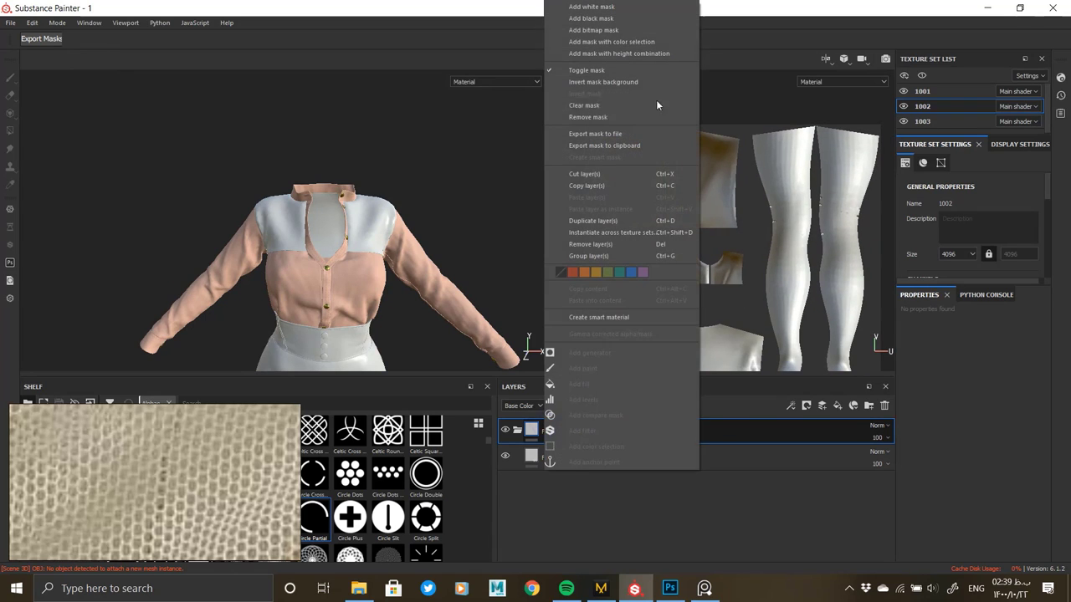
left_click(599, 18)
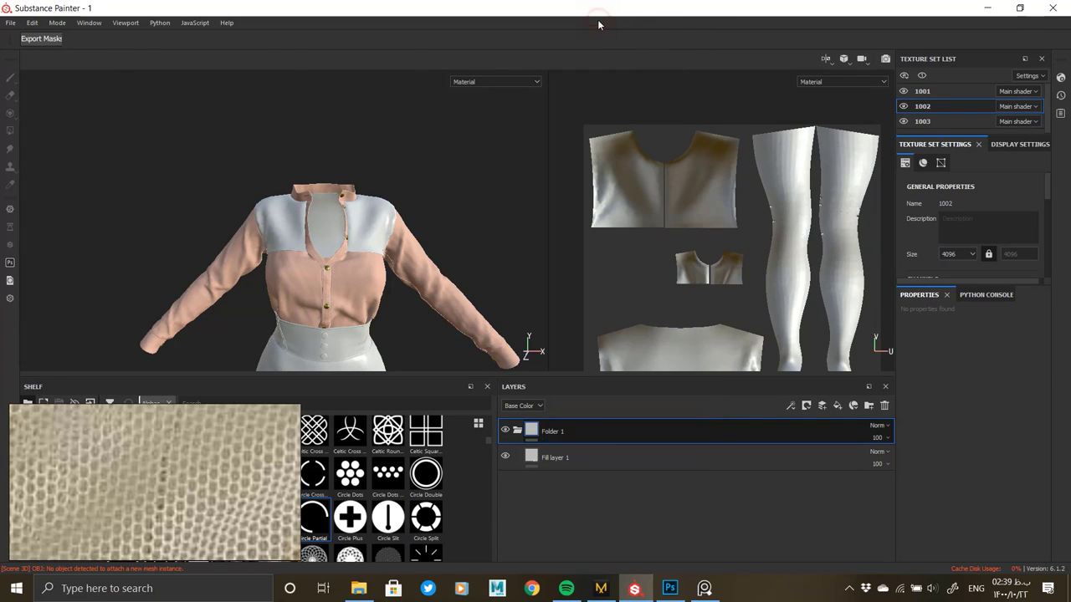
key("4")
Colour the fill layer pale pink and reveal the blouse's front and back yoke pieces in the folder's mask.
left_click(658, 458)
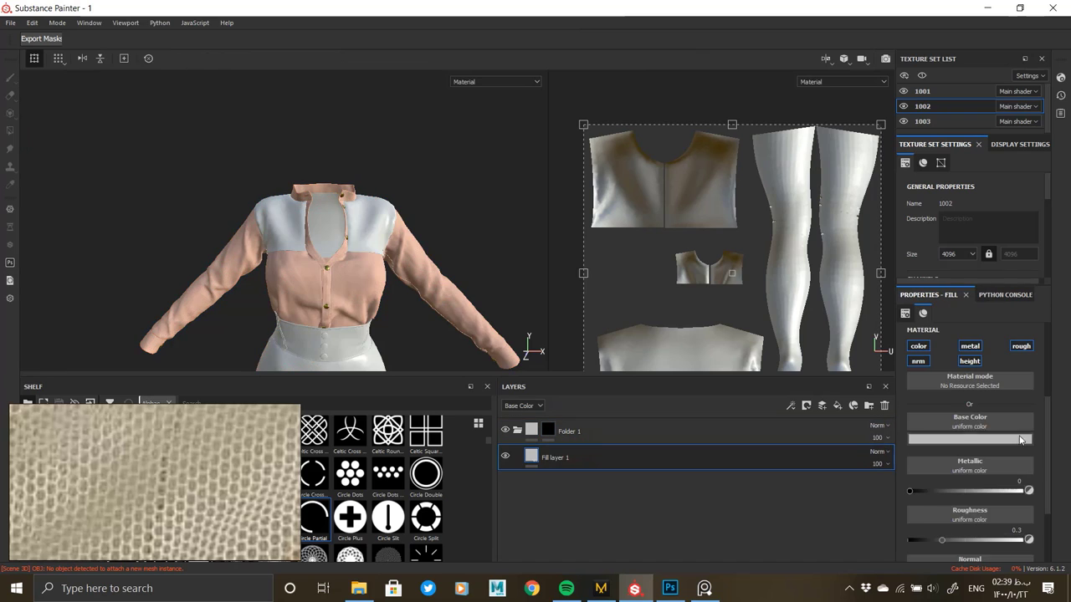
left_click(920, 439)
left_click(590, 431)
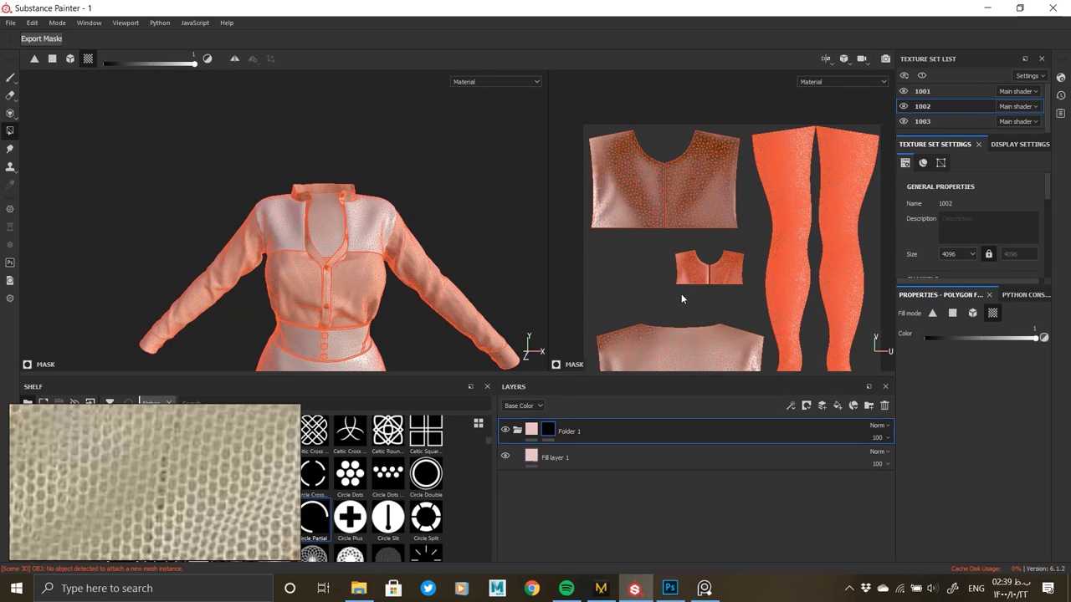
middle_click_drag(660, 333, 680, 216, "alt")
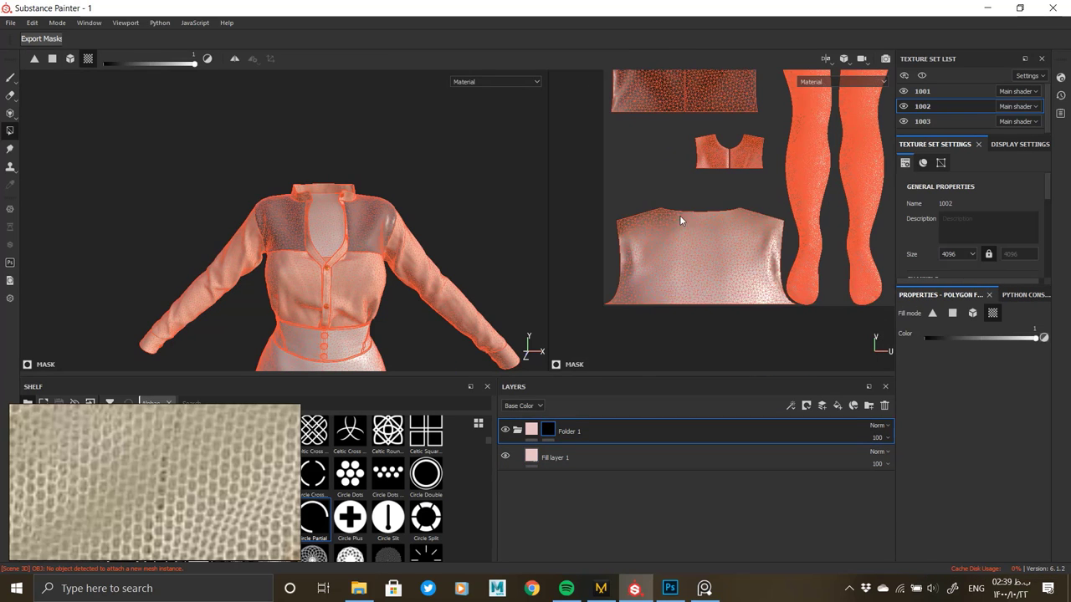
left_click(679, 218)
Change the fill layer's base colour to dark grey and check it on the blouse's shoulder.
left_click(533, 429)
scroll(272, 234, "up", 4)
left_click_drag(261, 231, 294, 366, "alt")
scroll(294, 365, "up", 5)
left_click(669, 457)
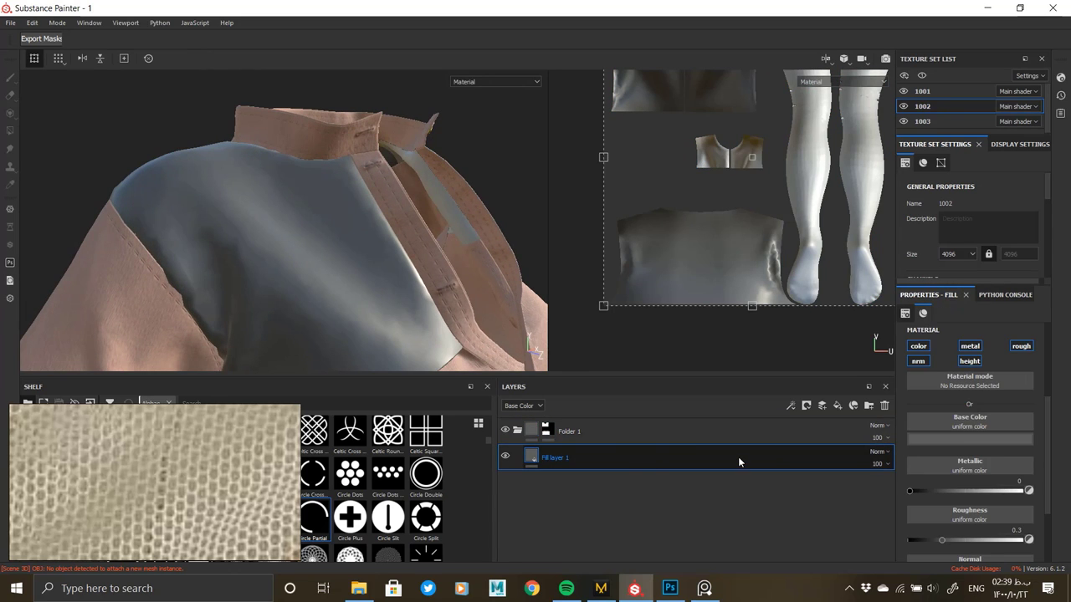
Check the main shader's settings and add an Opacity channel to texture set 1002.
scroll(970, 401, "up", 3)
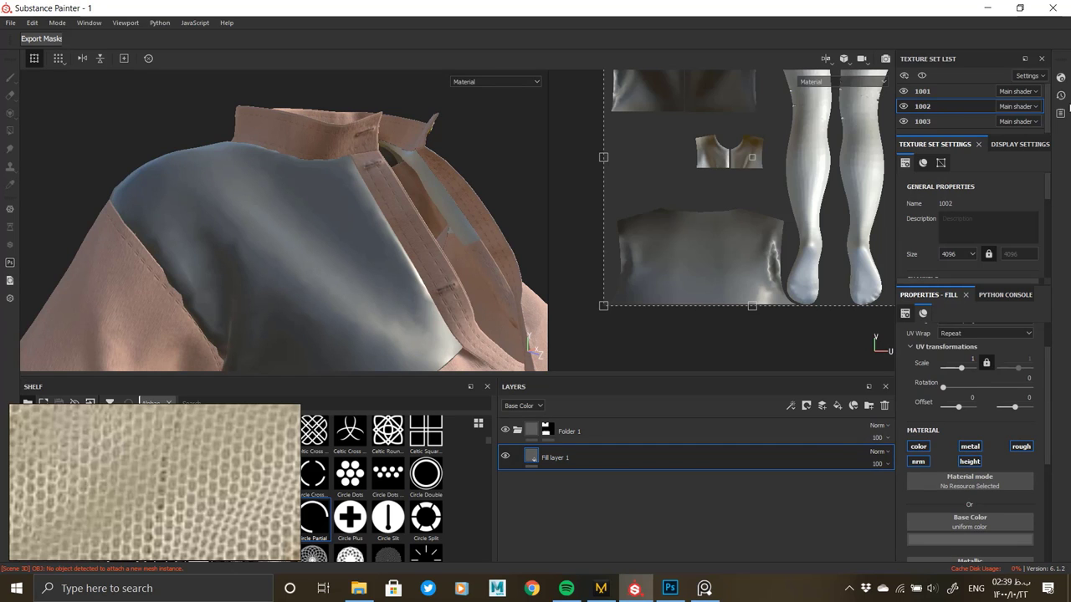
left_click(1061, 77)
left_click(940, 109)
left_click(956, 217)
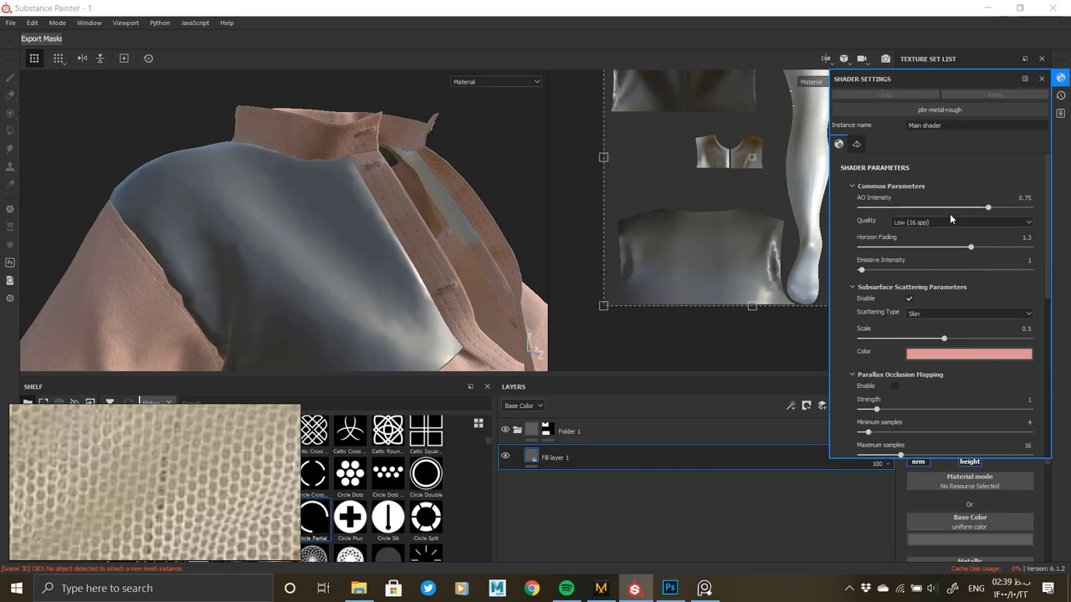
left_click(1061, 78)
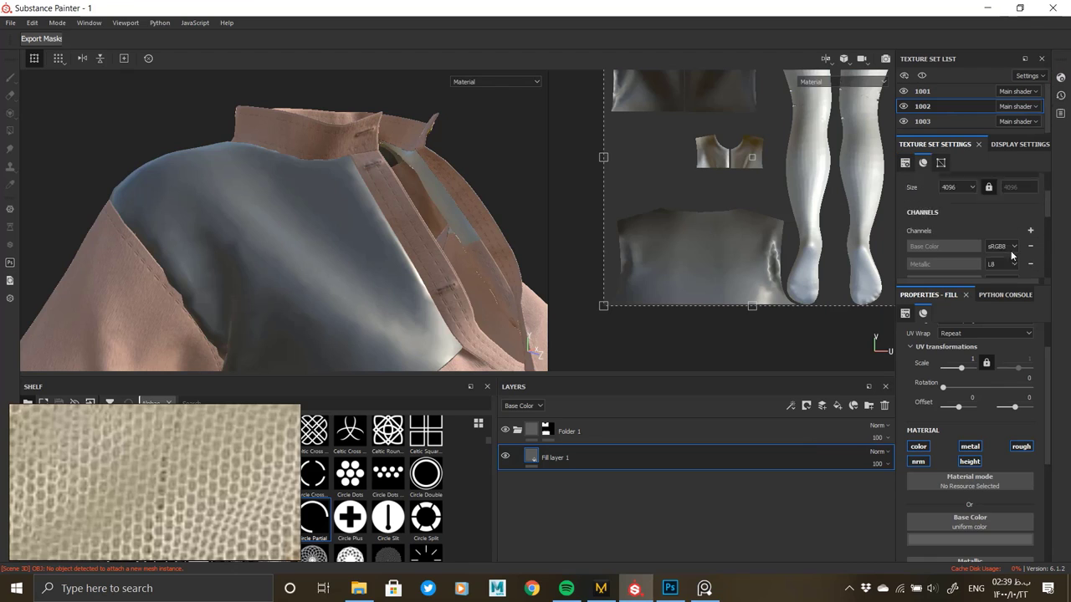
left_click(1030, 196)
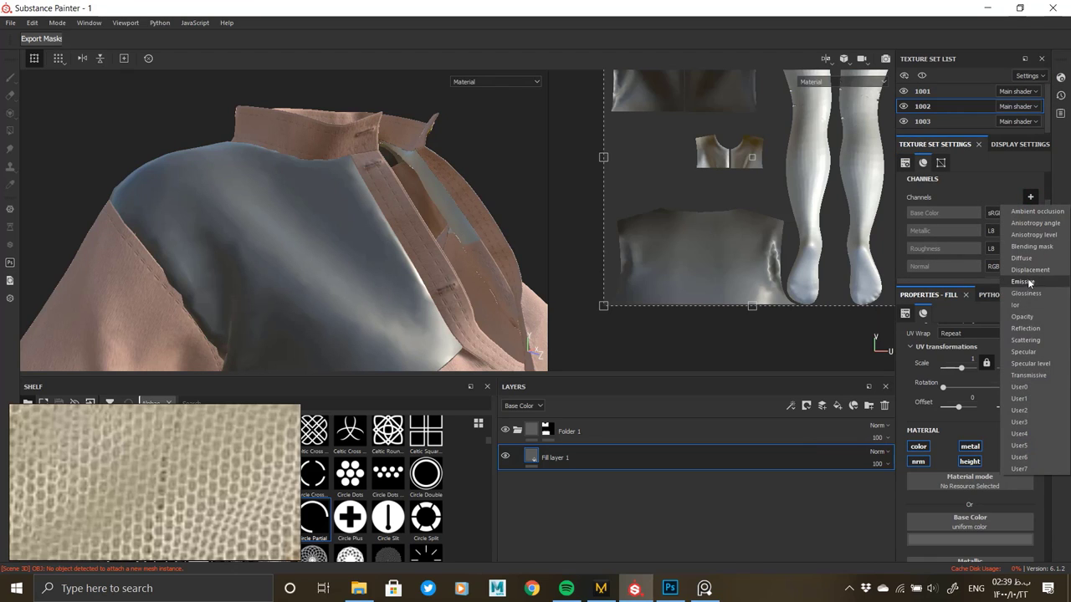
left_click(1023, 317)
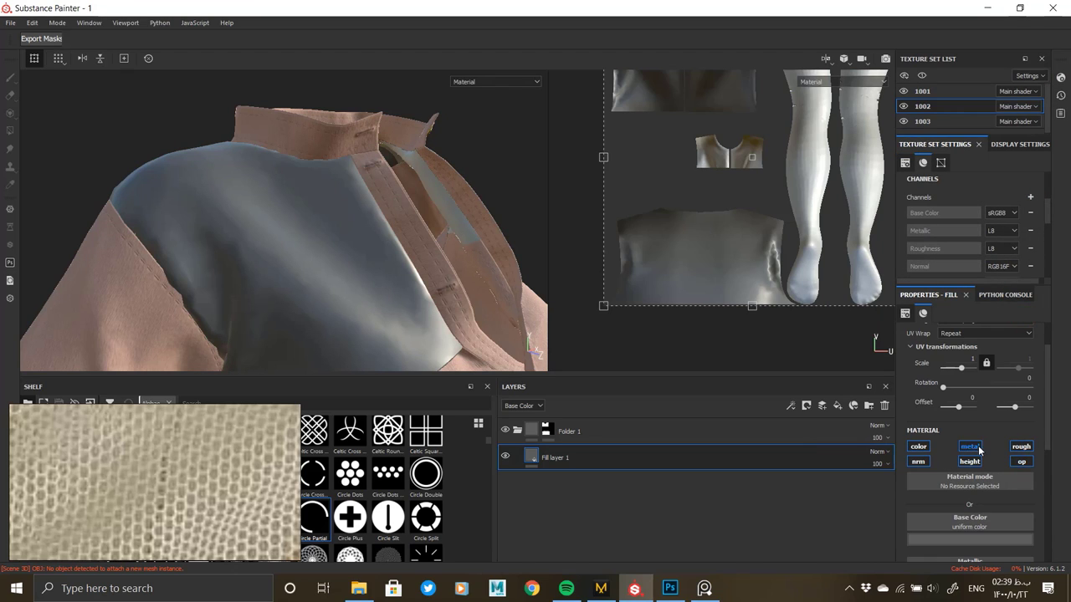
Turn off the metal, rough, nrm and height channels of Fill layer 1, leaving only color and opacity.
left_click_drag(493, 308, 426, 287, "alt")
right_click_drag(426, 287, 352, 270, "alt")
left_click_drag(469, 251, 402, 238, "alt")
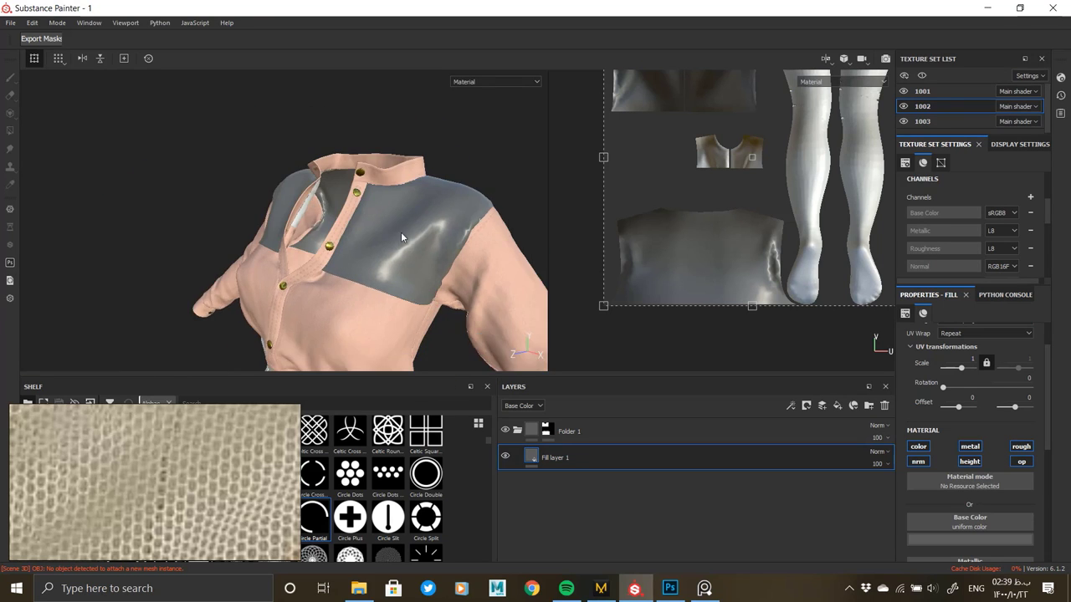
right_click_drag(402, 235, 382, 312, "alt")
left_click_drag(382, 313, 445, 315, "alt")
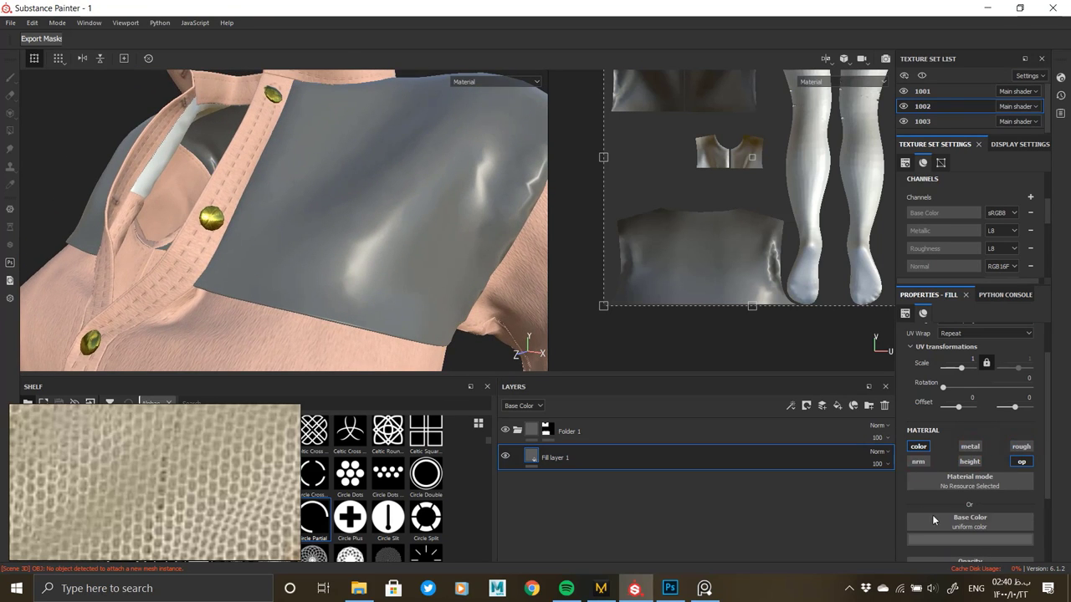
right_click(531, 457)
left_click(591, 123)
key("ctrl+z")
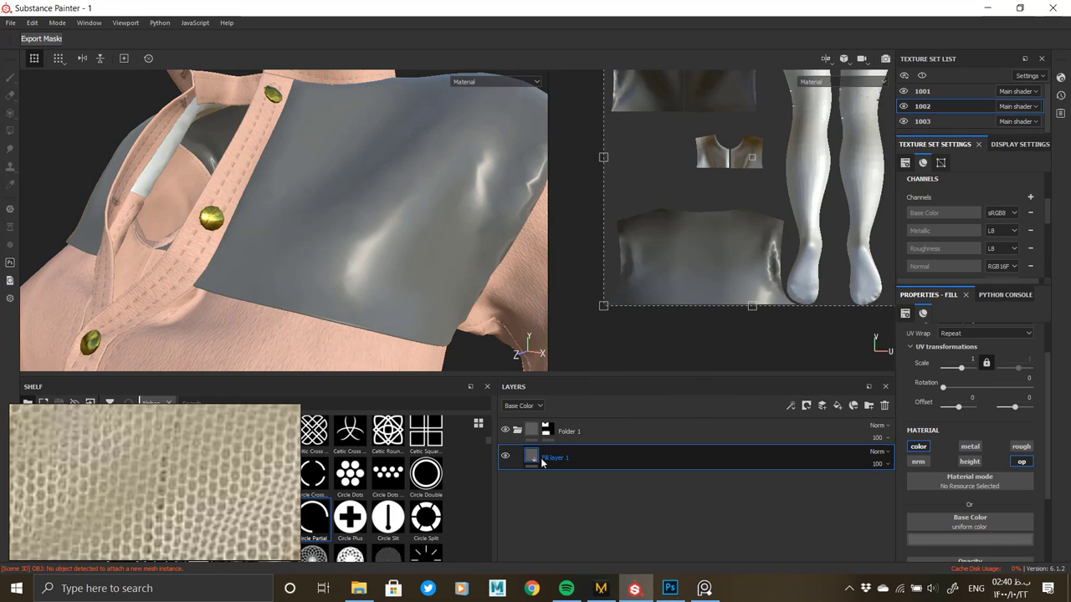
Add a black mask to Fill layer 1 and put a fill effect in that mask.
right_click(536, 459)
left_click(596, 127)
right_click(553, 452)
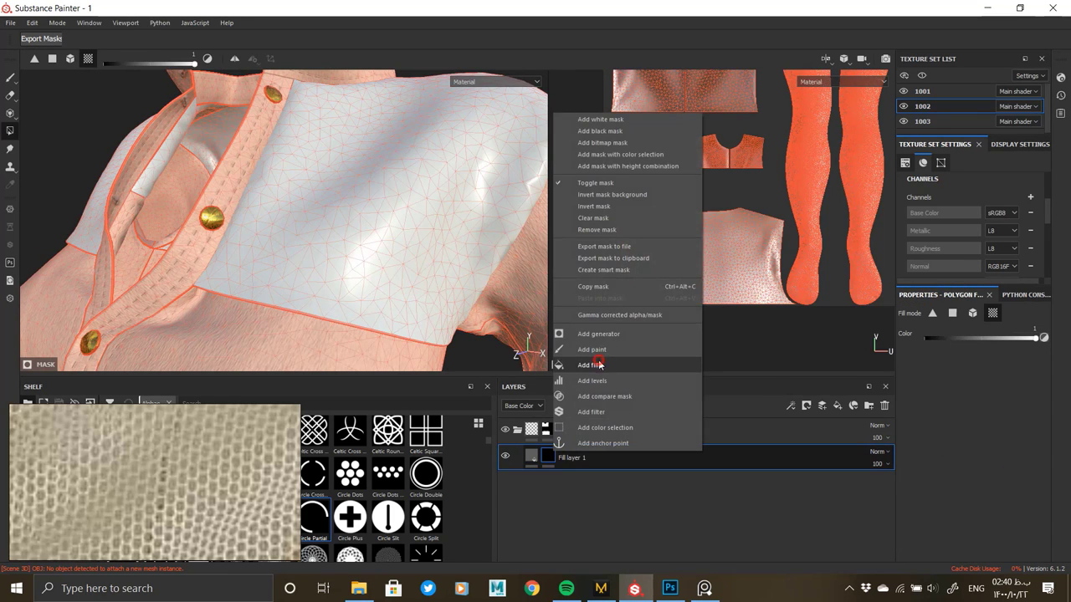
left_click(599, 365)
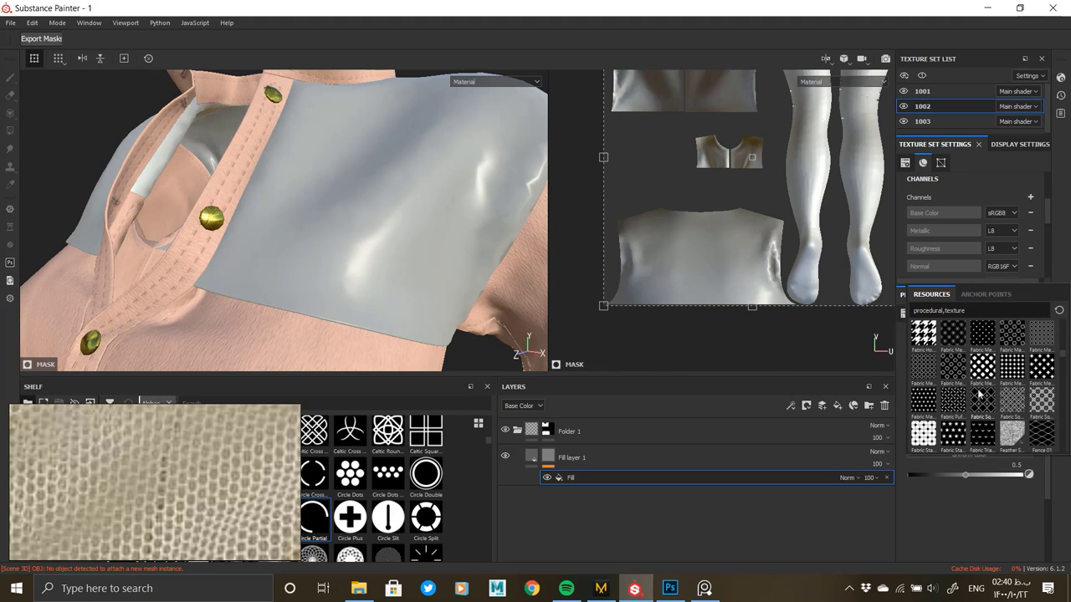
Browse the procedural textures for a pattern resembling the mesh fabric in the reference.
scroll(1010, 366, "down", 5)
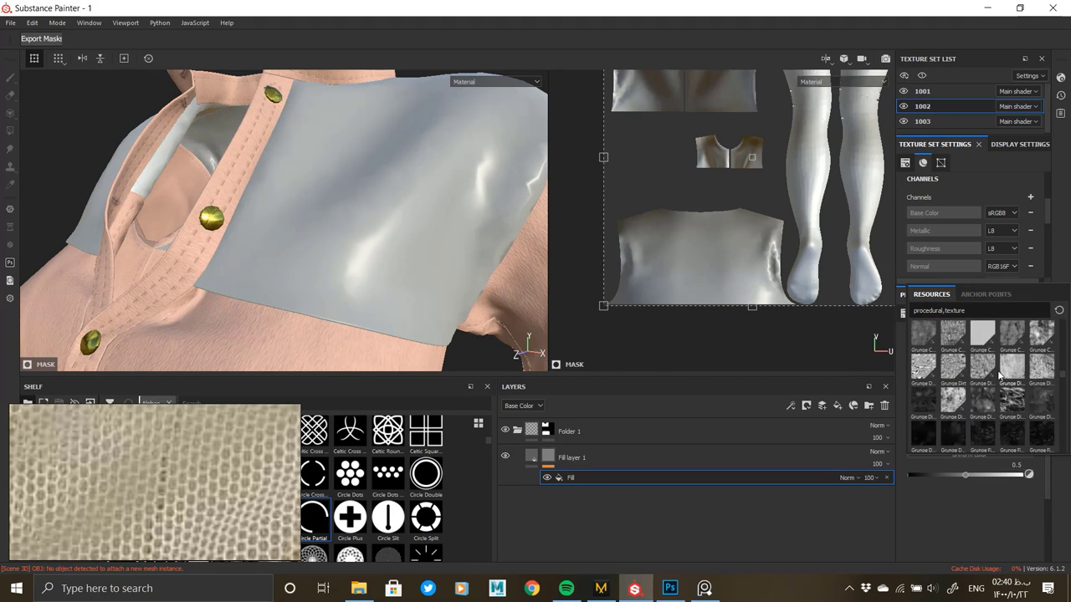
scroll(1000, 375, "down", 5)
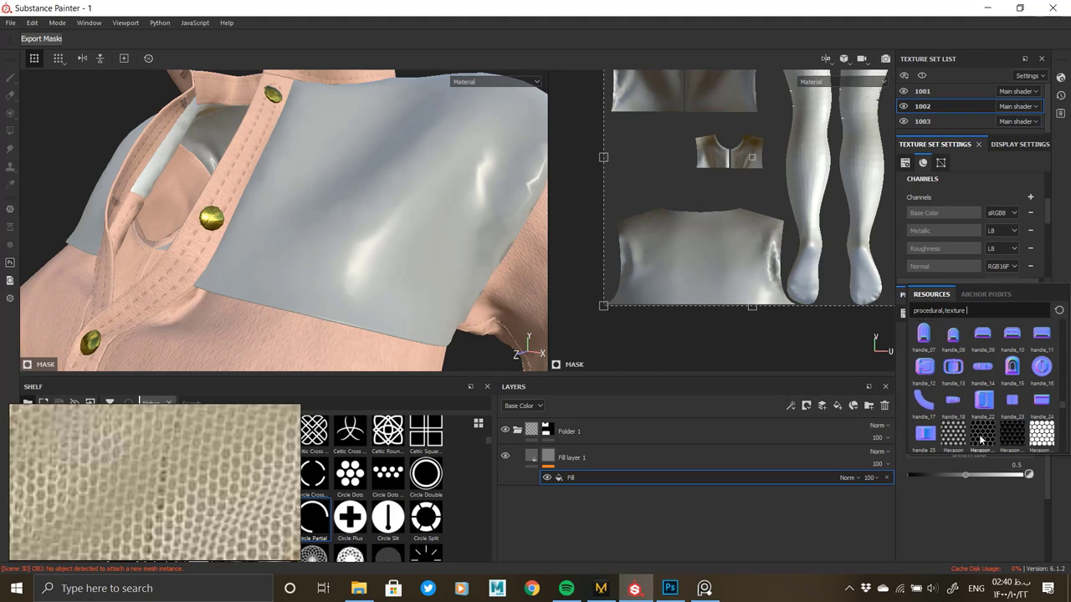
mouse_move(981, 440)
scroll(1021, 430, "down", 3)
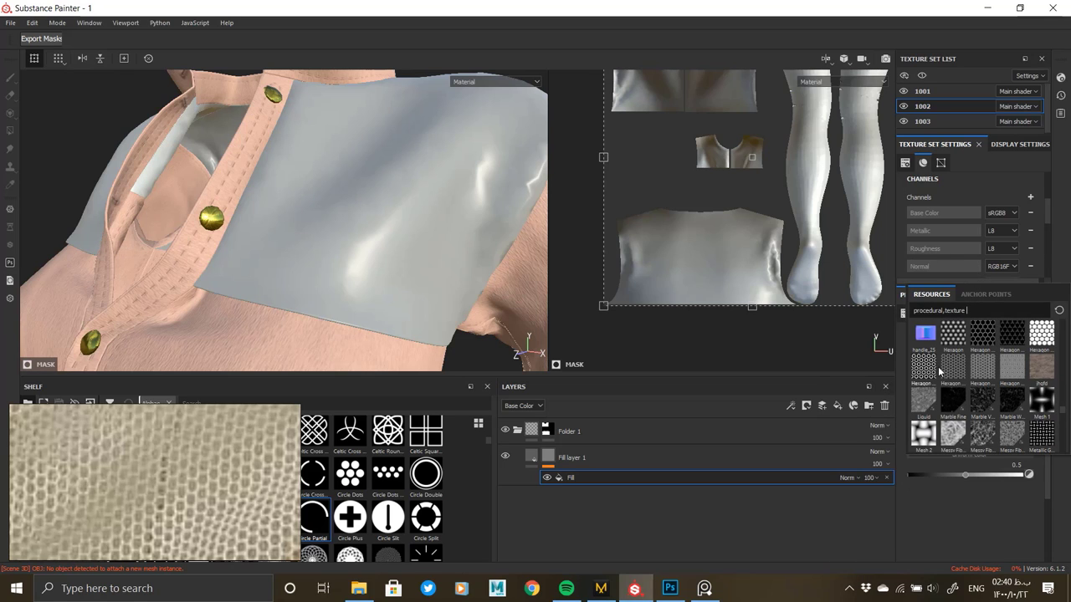
scroll(937, 370, "down", 3)
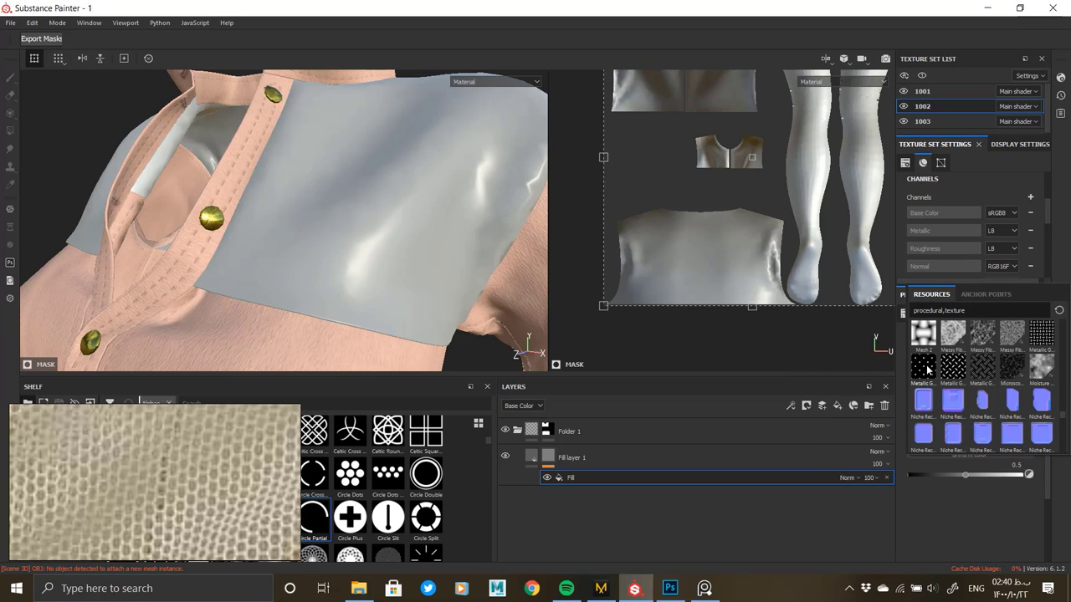
scroll(975, 383, "down", 4)
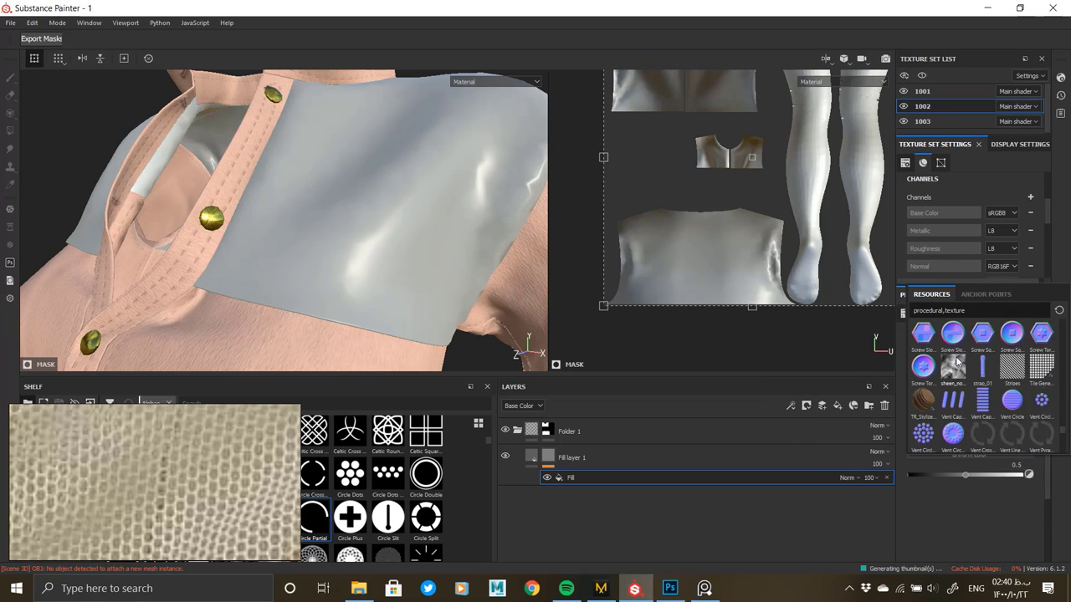
scroll(1046, 371, "down", 3)
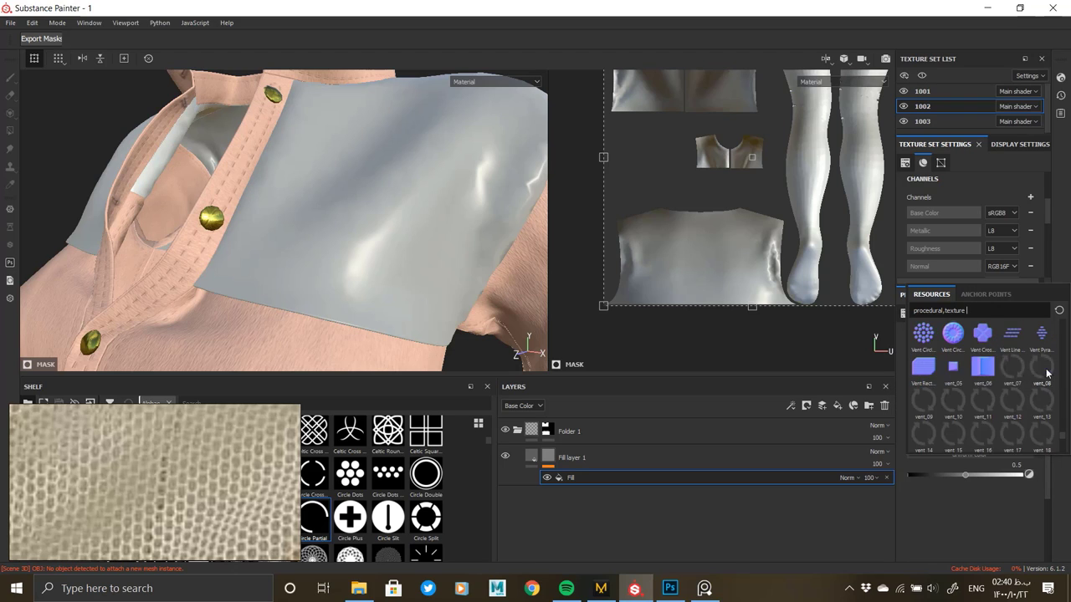
scroll(999, 379, "down", 5)
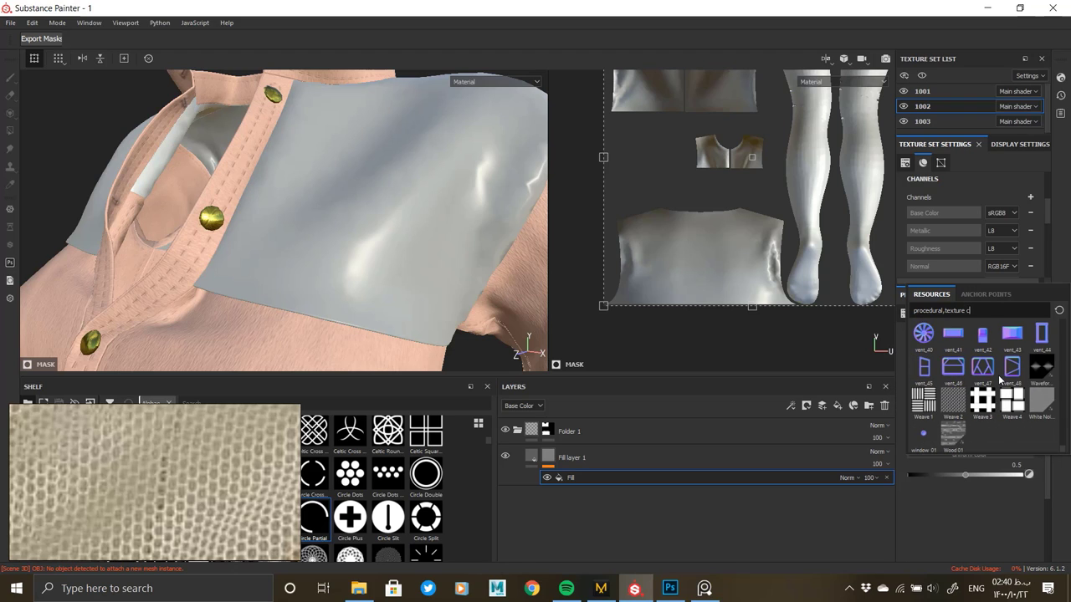
Search the procedural textures for "circle" and assign the Circles pattern to the mask's fill effect.
type("oi")
key("BackSpace")
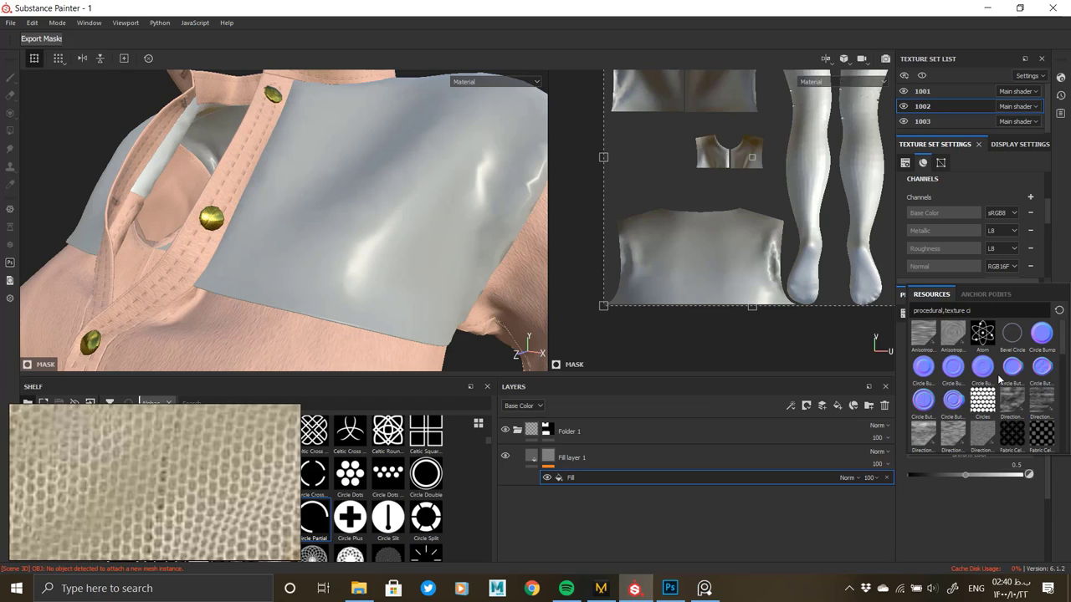
type("rcle")
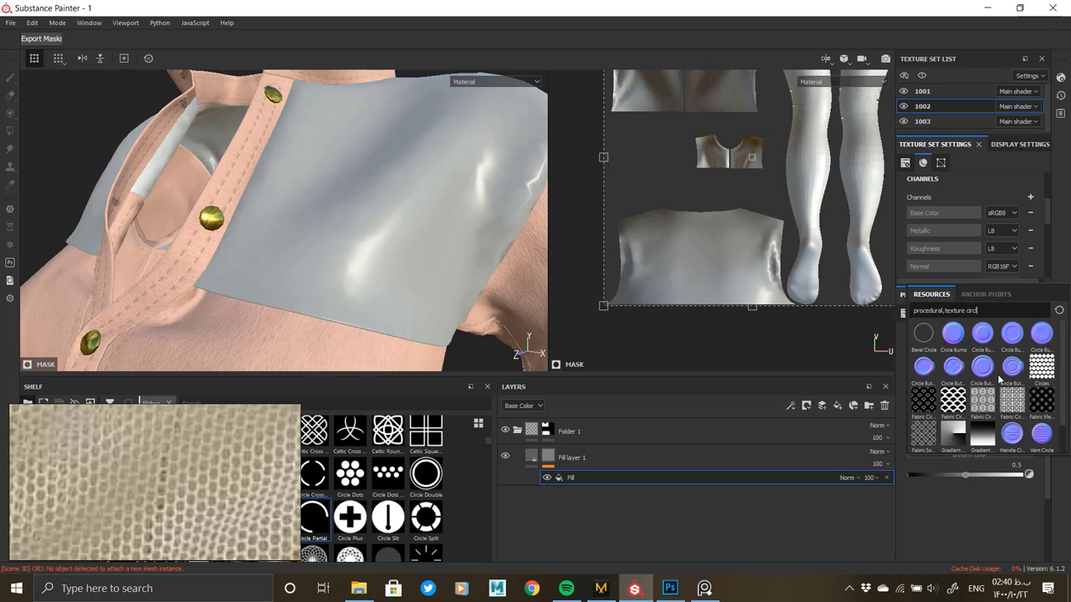
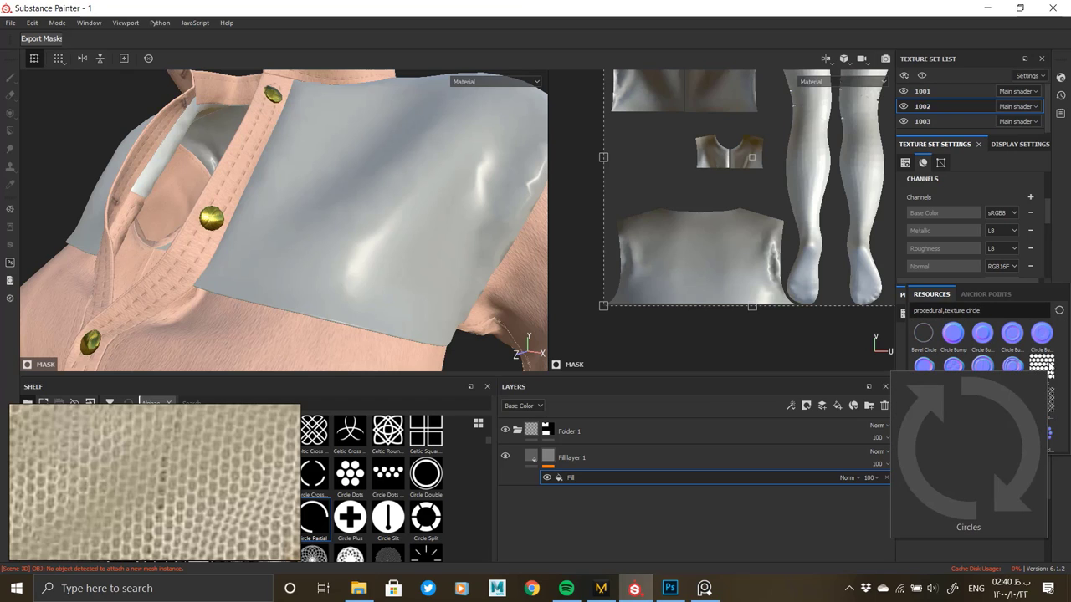
mouse_move(926, 405)
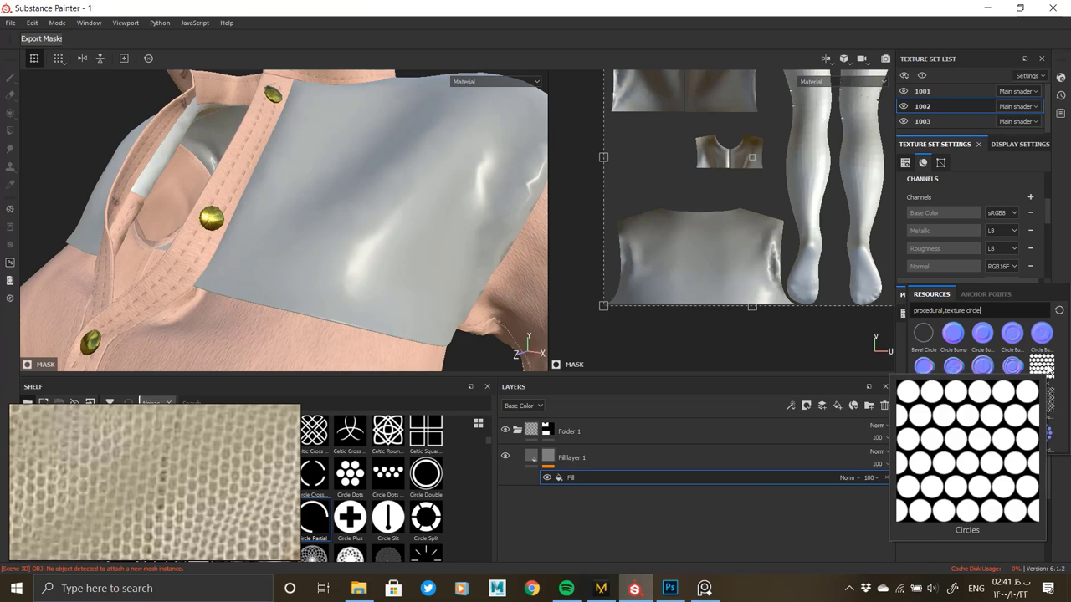
left_click(1046, 370)
Set the Circles pattern's Tile to 16 and Balance to 0.91, and check the dots across the blouse's yoke.
scroll(920, 497, "down", 3)
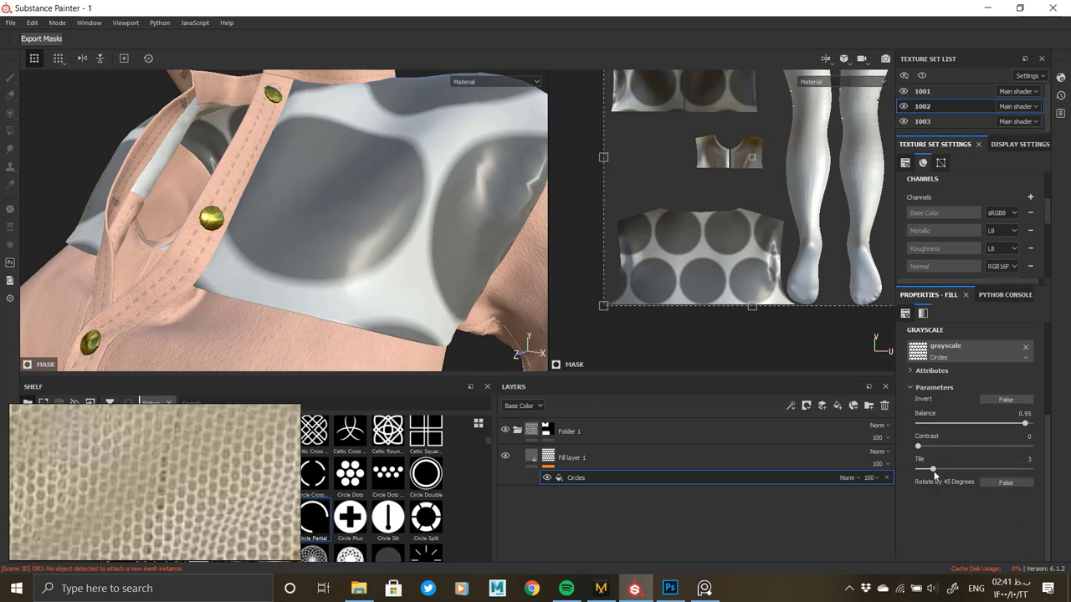
left_click_drag(918, 468, 1030, 469)
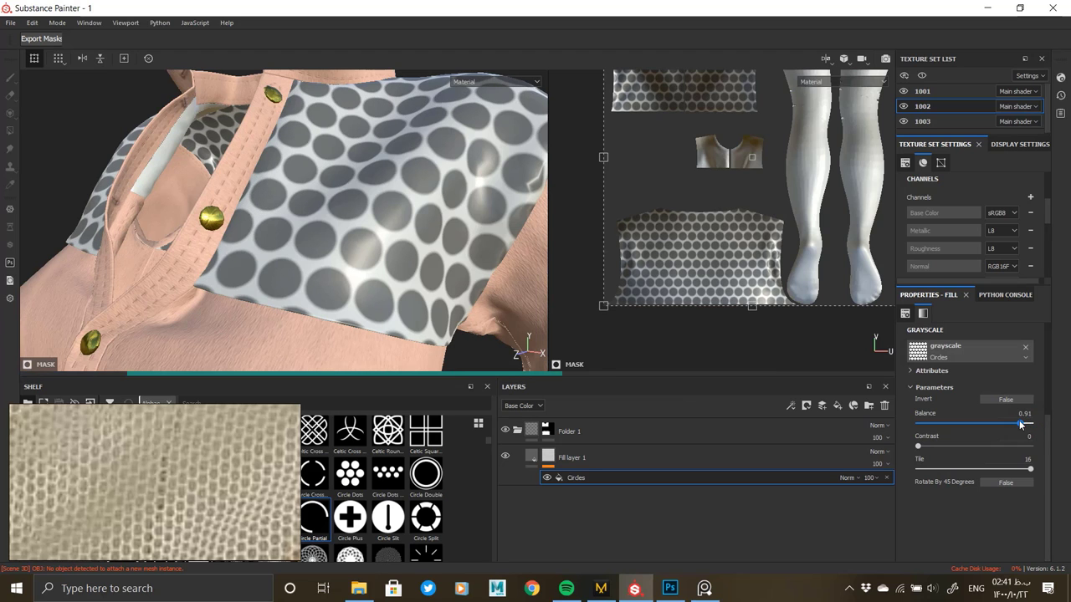
left_click_drag(357, 249, 388, 233, "alt")
scroll(388, 233, "down", 3)
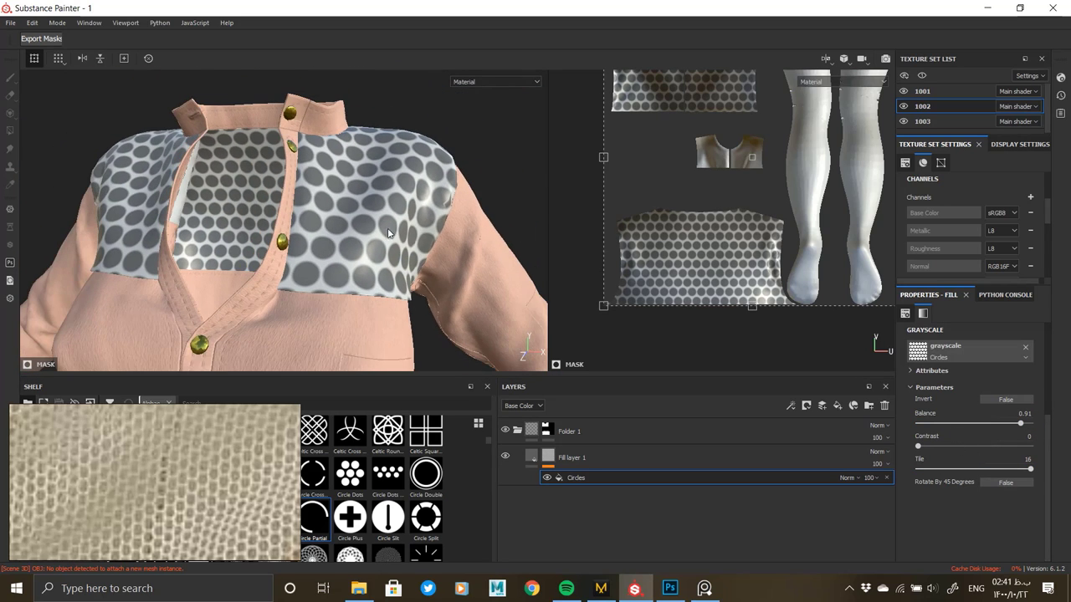
Try UV scales of 5 and 15 on the Circles fill and compare the dot density with the reference fabric.
scroll(413, 242, "up", 5)
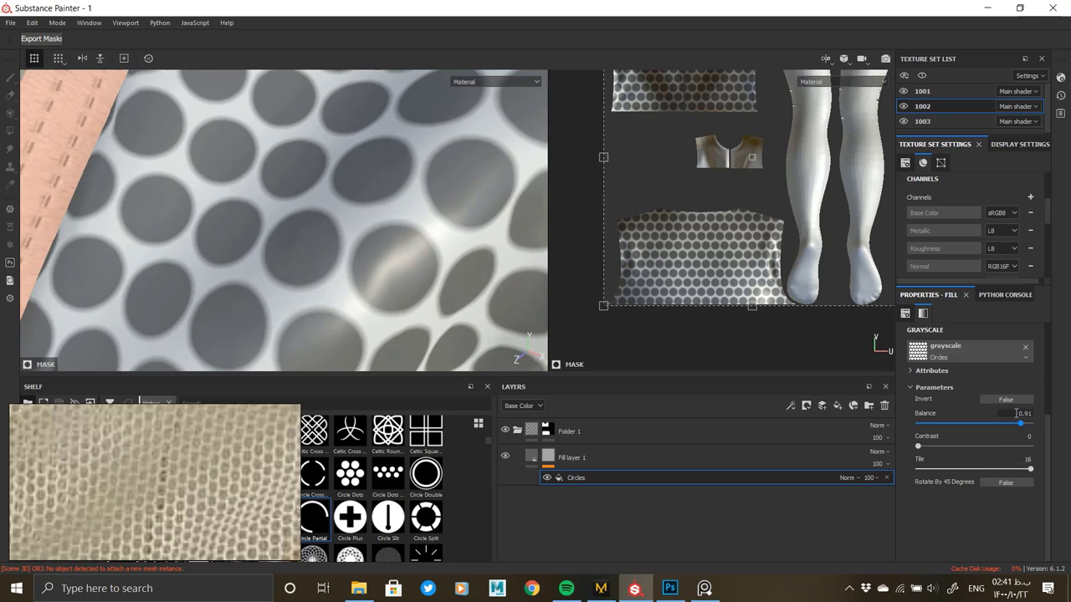
scroll(978, 400, "up", 2)
left_click(969, 359)
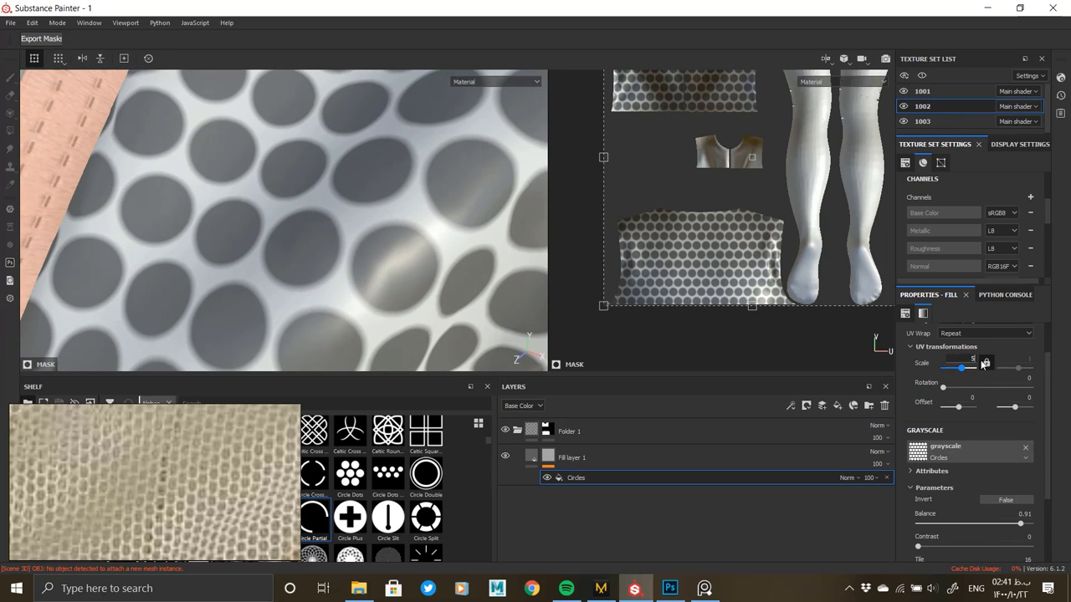
type("5")
key("Return")
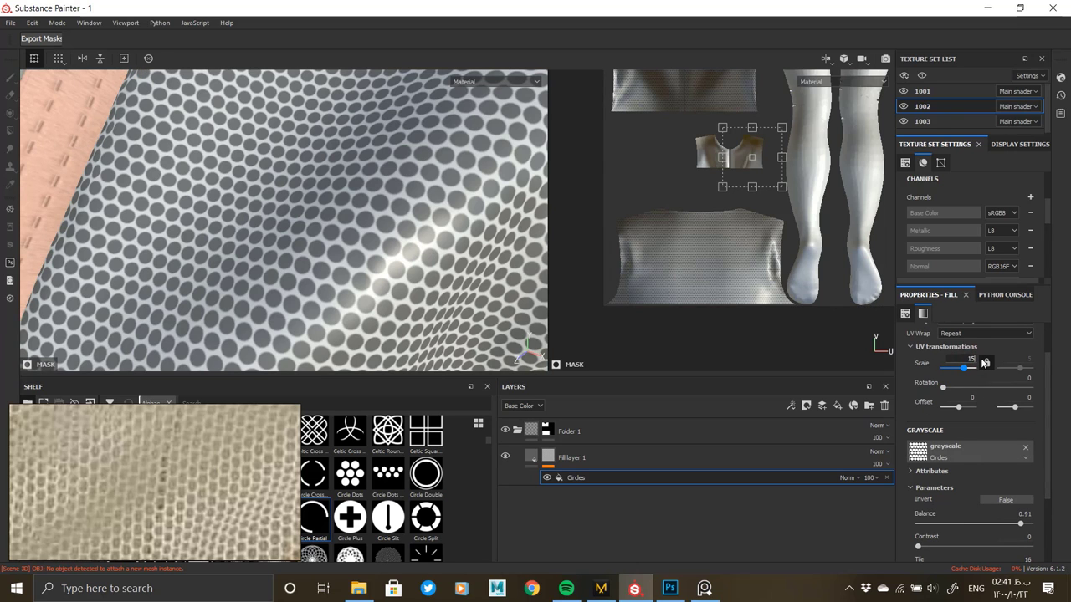
key("Return")
right_click_drag(479, 279, 100, 337, "alt")
scroll(199, 467, "down", 5)
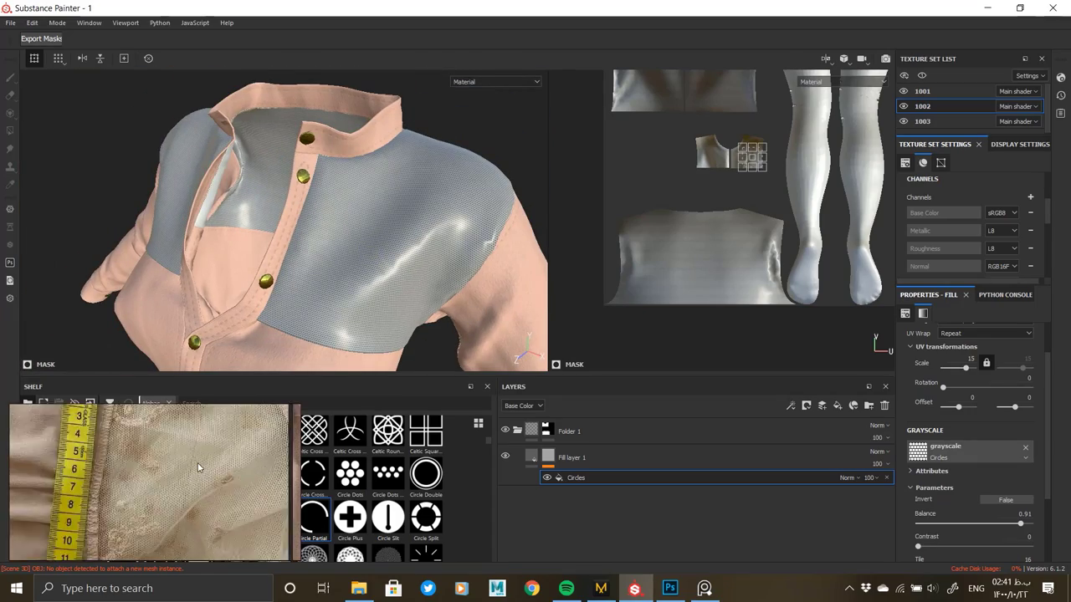
Set the Circles fill's UV scale to 20 and check the dot size near the yoke's lower edge.
scroll(373, 276, "up", 5)
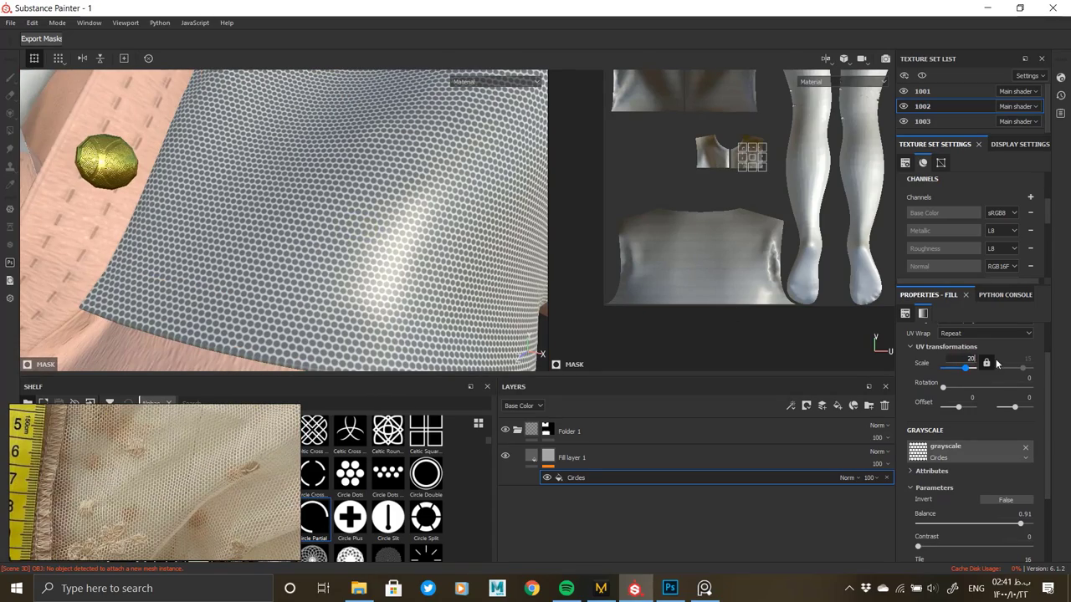
key("Return")
left_click_drag(280, 266, 311, 234, "alt")
right_click_drag(289, 242, 342, 241, "alt")
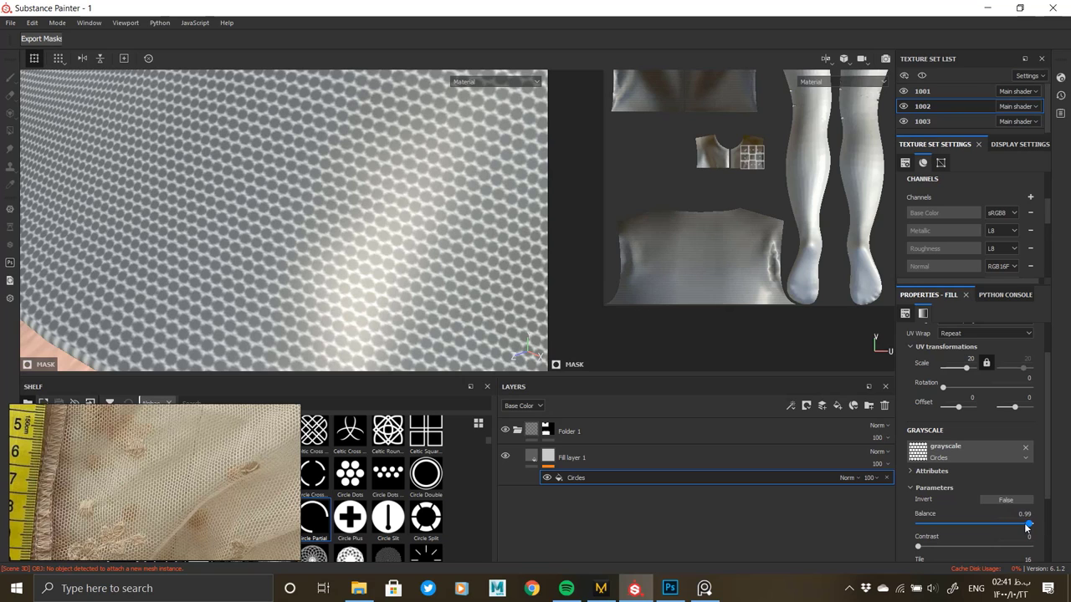
Set the Circles pattern's Contrast to 1 and Balance to 0.85 while viewing only the mask, leaving the 45-degree rotation off.
scroll(960, 542, "down", 1)
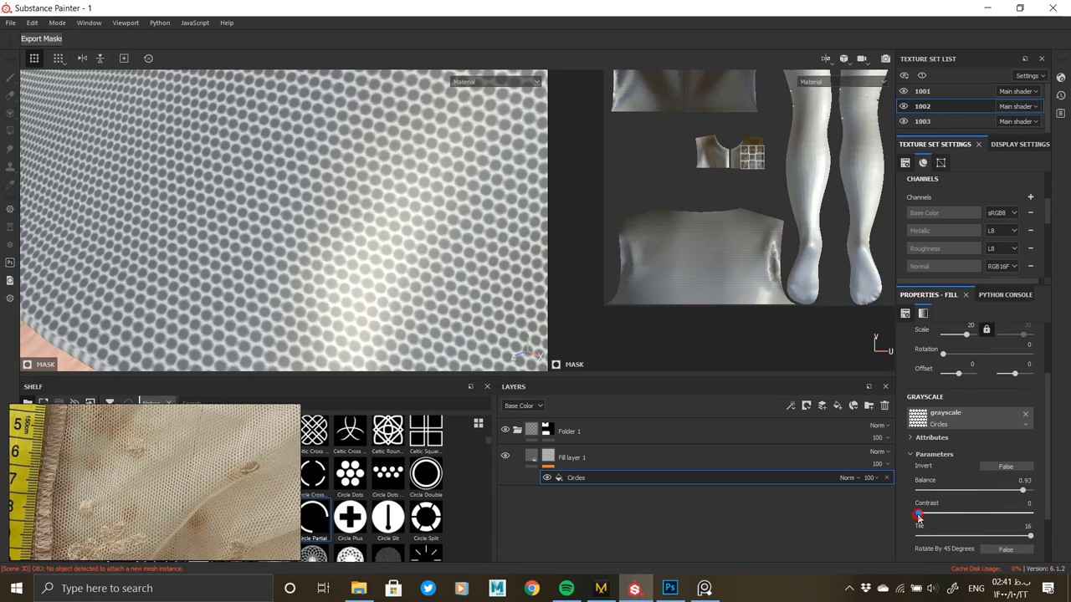
left_click(548, 456, "alt")
left_click(651, 478)
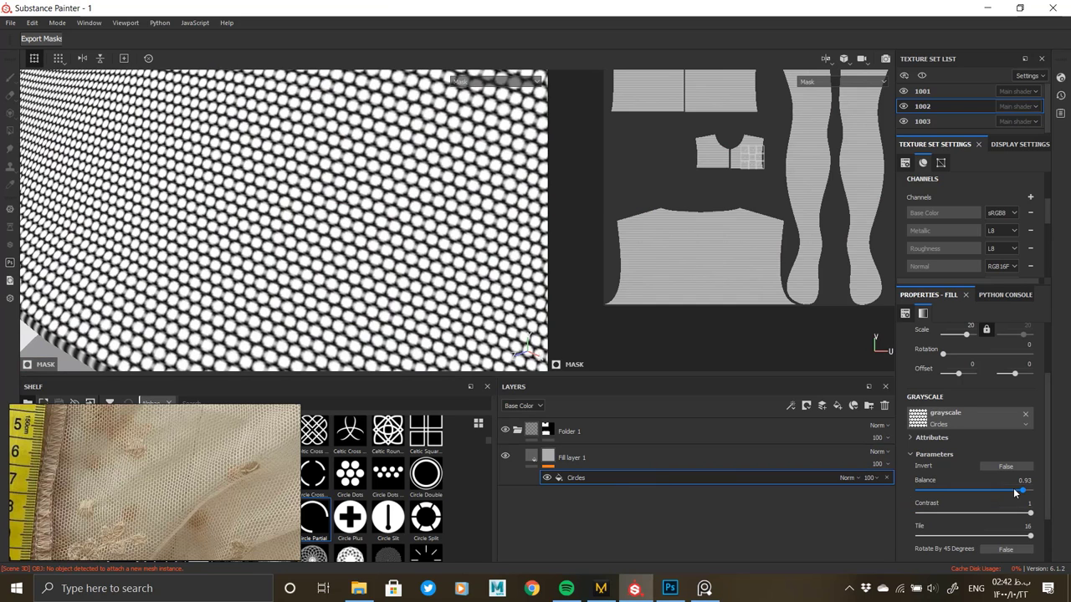
left_click_drag(1014, 493, 1014, 489)
scroll(960, 506, "down", 2)
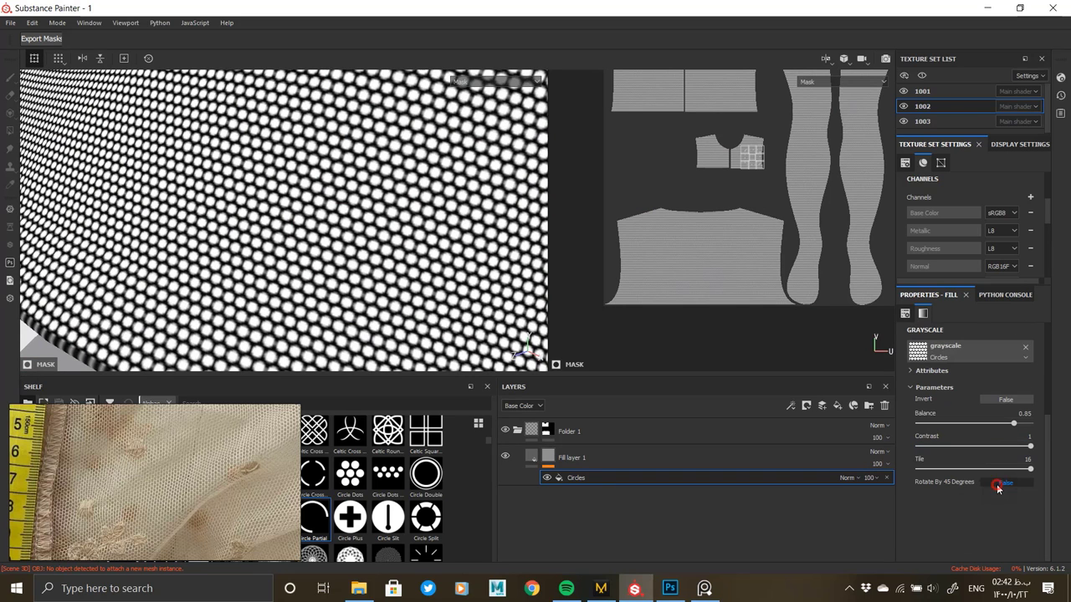
left_click(997, 484)
left_click(997, 484)
Return to the material view and examine the mesh pattern around the yoke's front, shoulder and back.
left_click(532, 457)
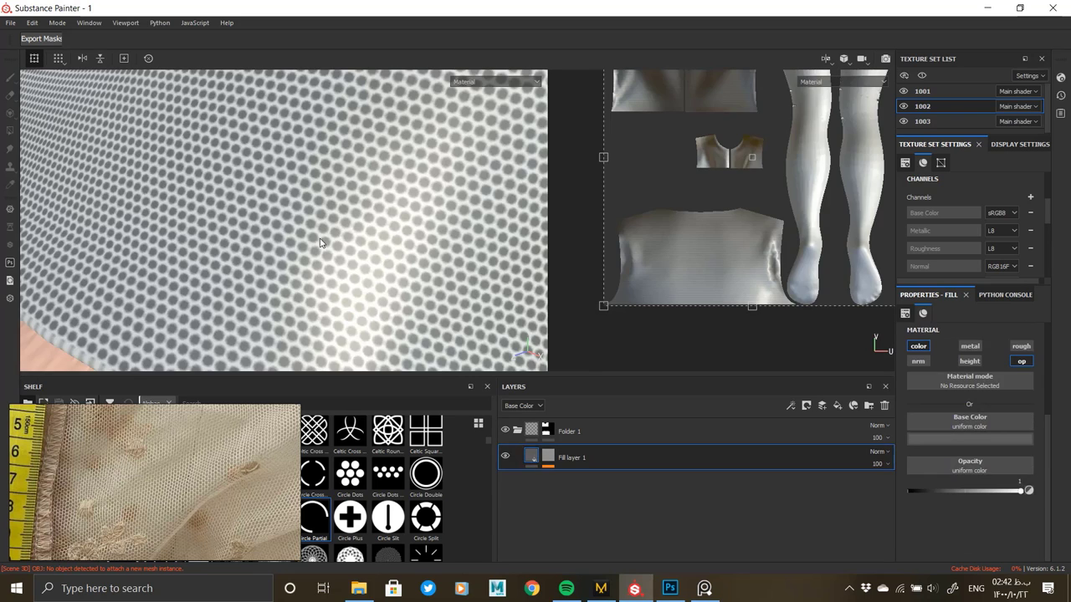
scroll(349, 251, "down", 6)
middle_click_drag(349, 251, 409, 239, "alt")
left_click_drag(409, 240, 109, 278, "alt")
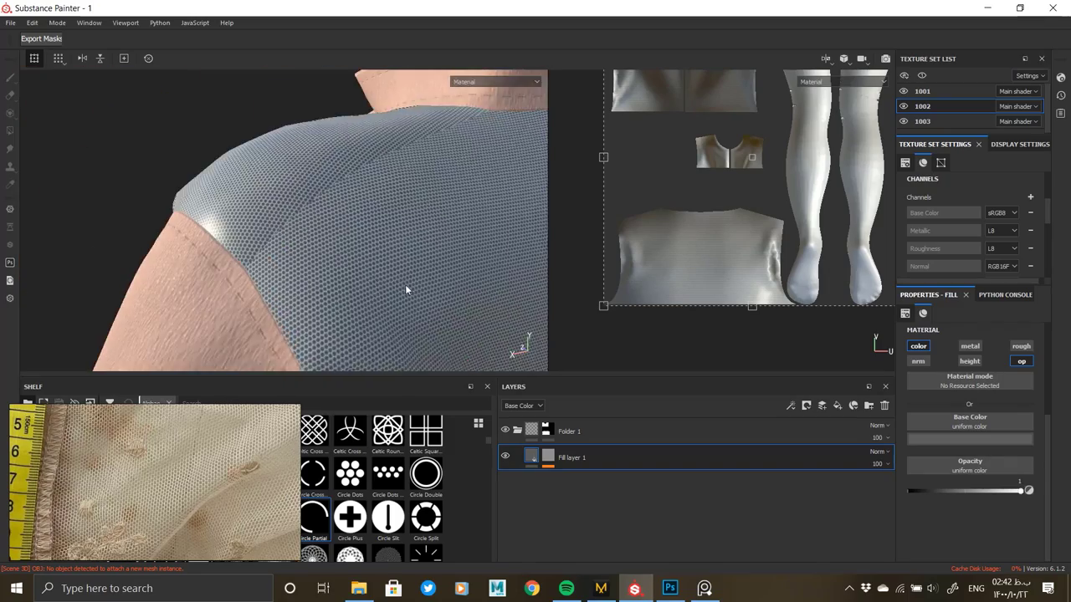
scroll(390, 232, "down", 3)
left_click_drag(388, 228, 435, 219, "alt")
middle_click_drag(351, 210, 218, 200, "alt")
left_click_drag(217, 199, 364, 216, "alt")
right_click_drag(364, 216, 368, 159, "alt")
middle_click_drag(368, 159, 329, 231, "alt")
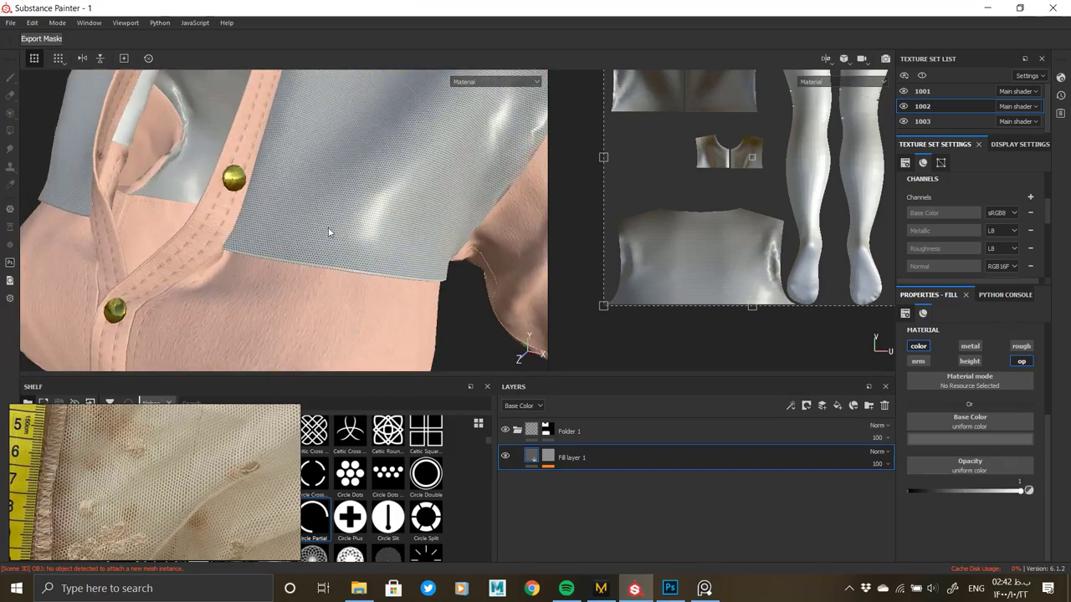
right_click_drag(330, 232, 351, 134, "alt")
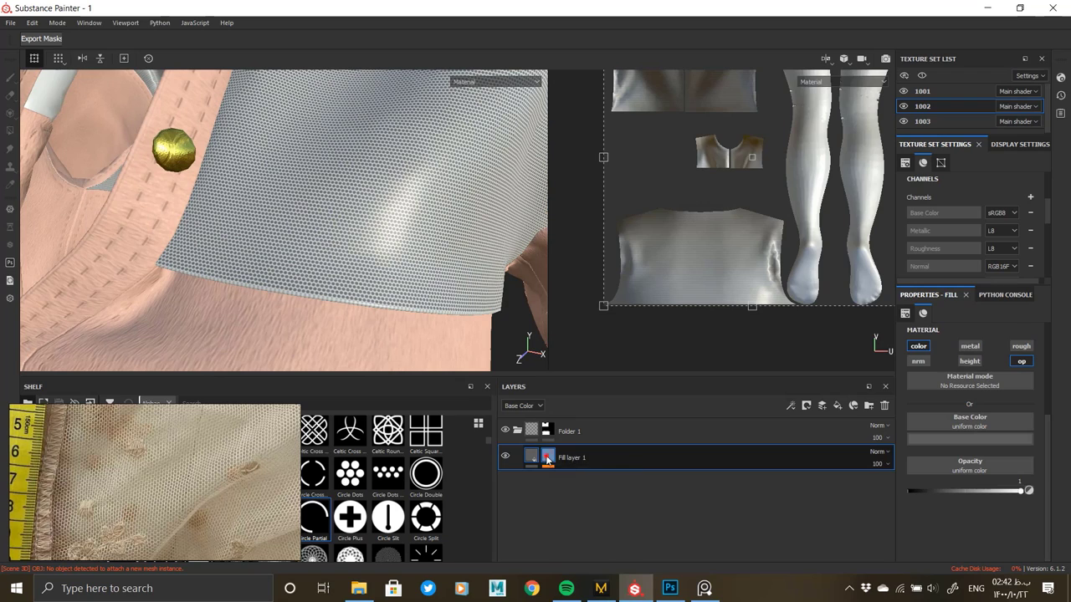
Set Fill layer 1's Opacity channel value to 0 and check the see-through yoke from several sides against the reference.
left_click(531, 456)
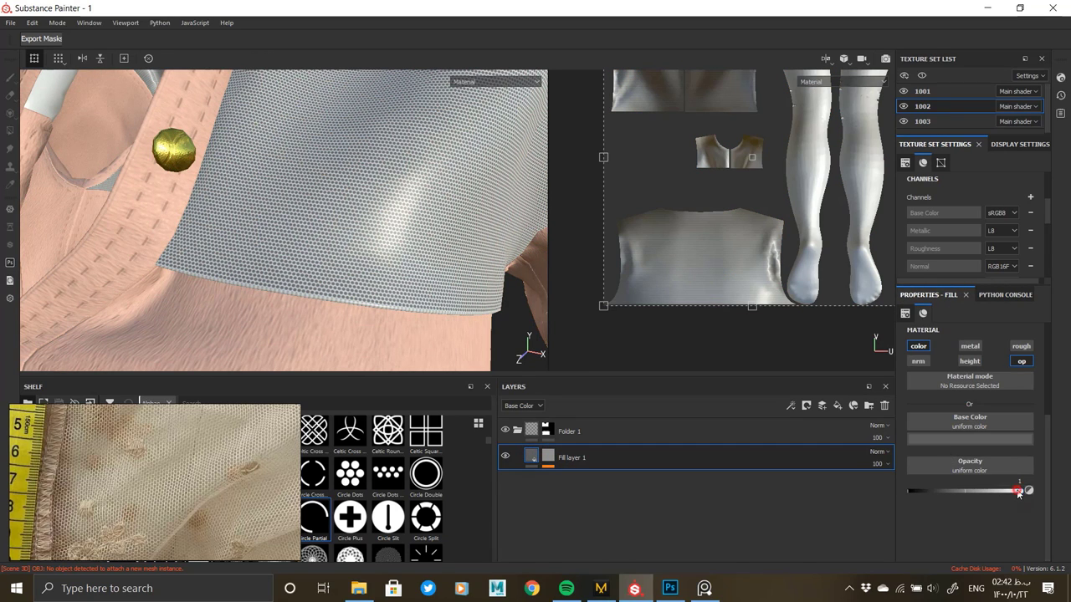
left_click_drag(1018, 493, 724, 494)
left_click_drag(349, 274, 394, 289, "alt")
right_click_drag(394, 289, 382, 196, "alt")
left_click_drag(383, 196, 442, 312, "alt")
right_click_drag(443, 311, 310, 208, "alt")
left_click_drag(311, 208, 355, 220, "alt")
right_click_drag(356, 219, 326, 239, "alt")
left_click_drag(326, 238, 254, 200, "alt")
mouse_move(234, 438)
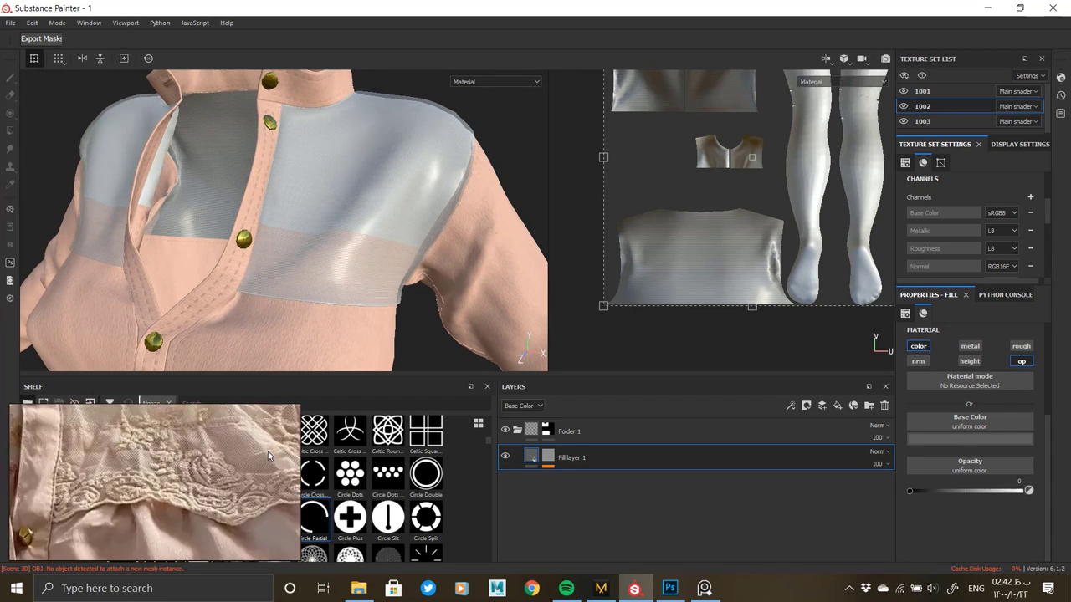
left_click_drag(319, 200, 452, 259, "alt")
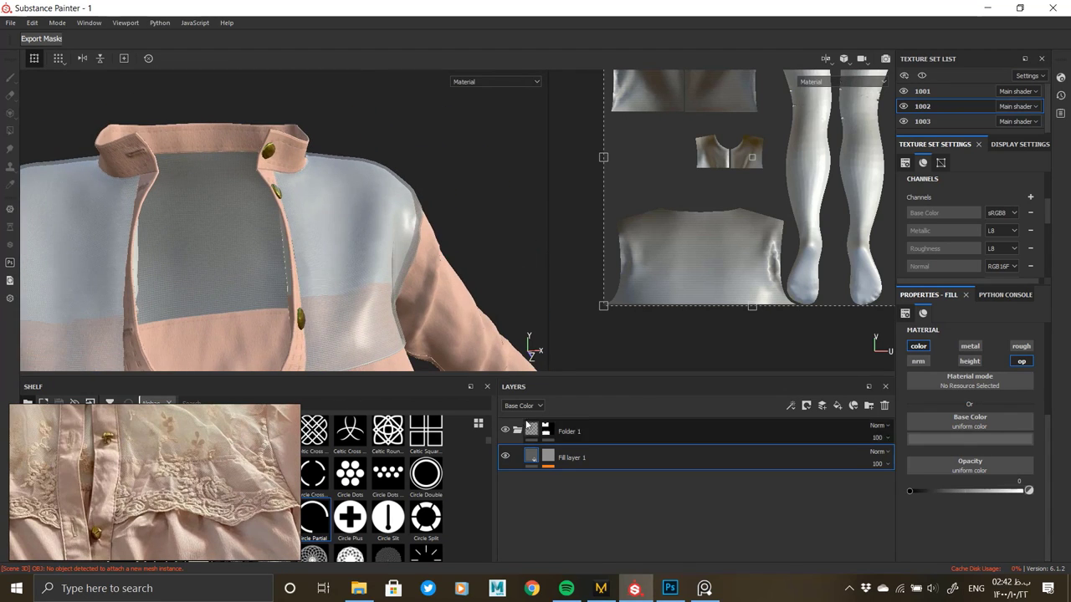
Add a new fill layer above Folder 1, remove the empty folder, and give the fill layer a black mask.
left_click(517, 430)
left_click(650, 431)
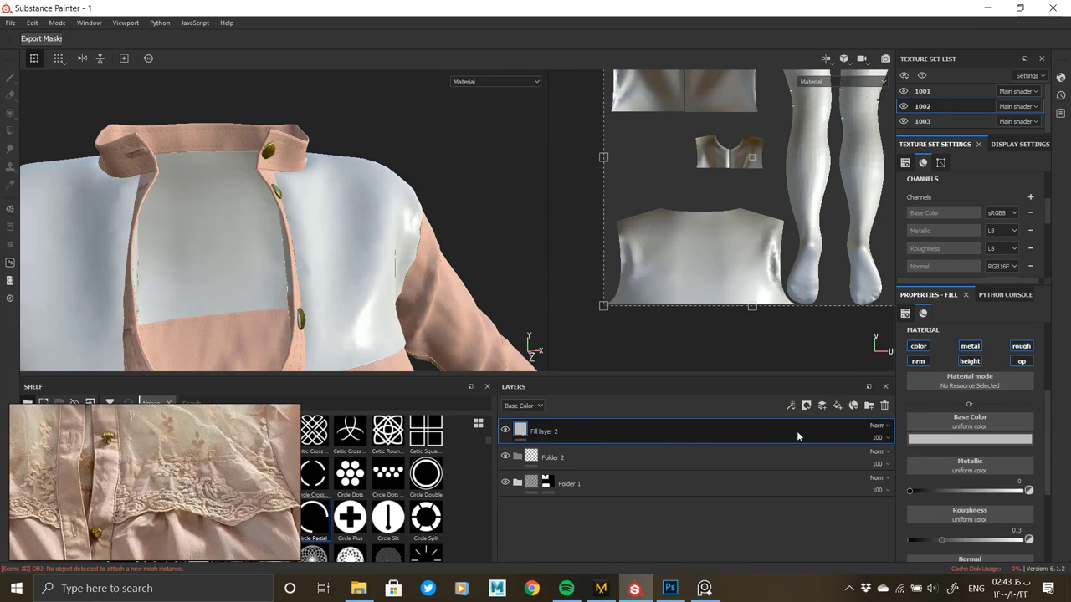
left_click(793, 456)
left_click(885, 407)
left_click(576, 431)
right_click(521, 429)
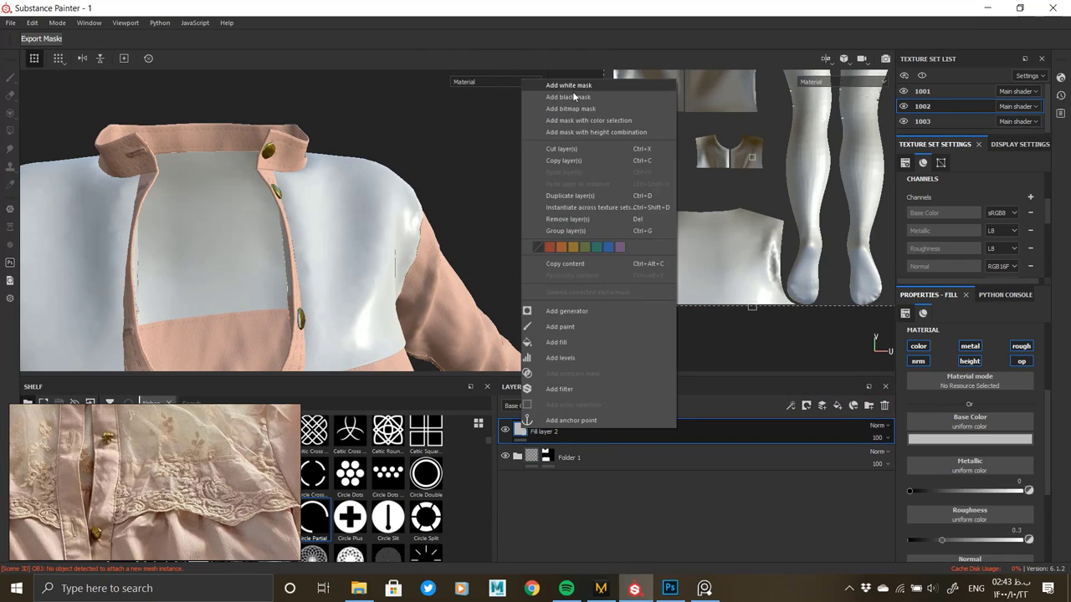
left_click(574, 97)
right_click(537, 429)
left_click(189, 79)
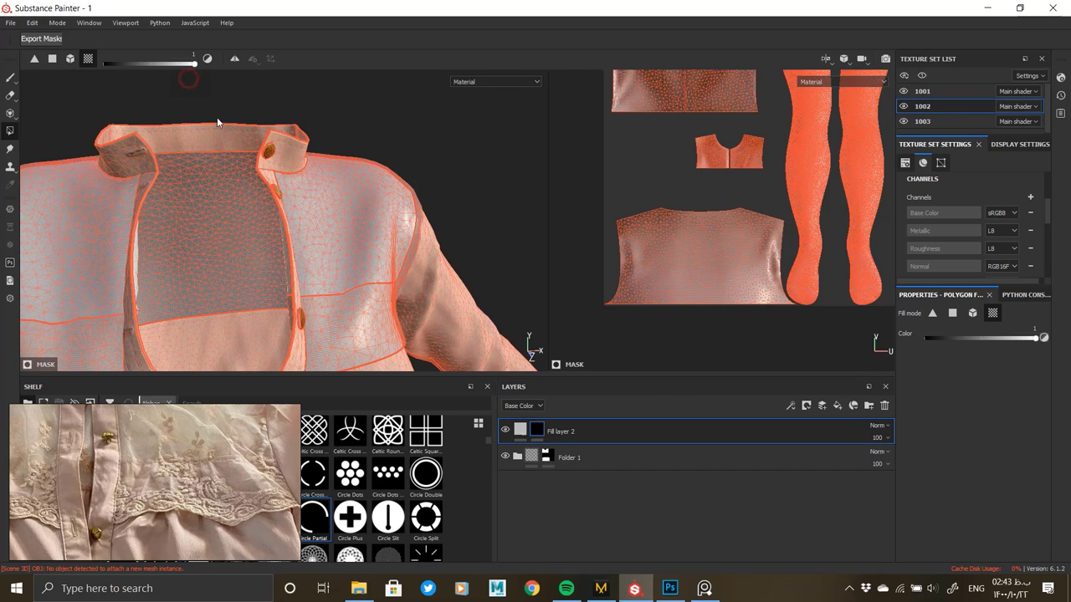
Fill the small inner front yoke pieces into Fill layer 2's mask using UV-chunk polygon fill.
left_click_drag(218, 122, 403, 236, "alt")
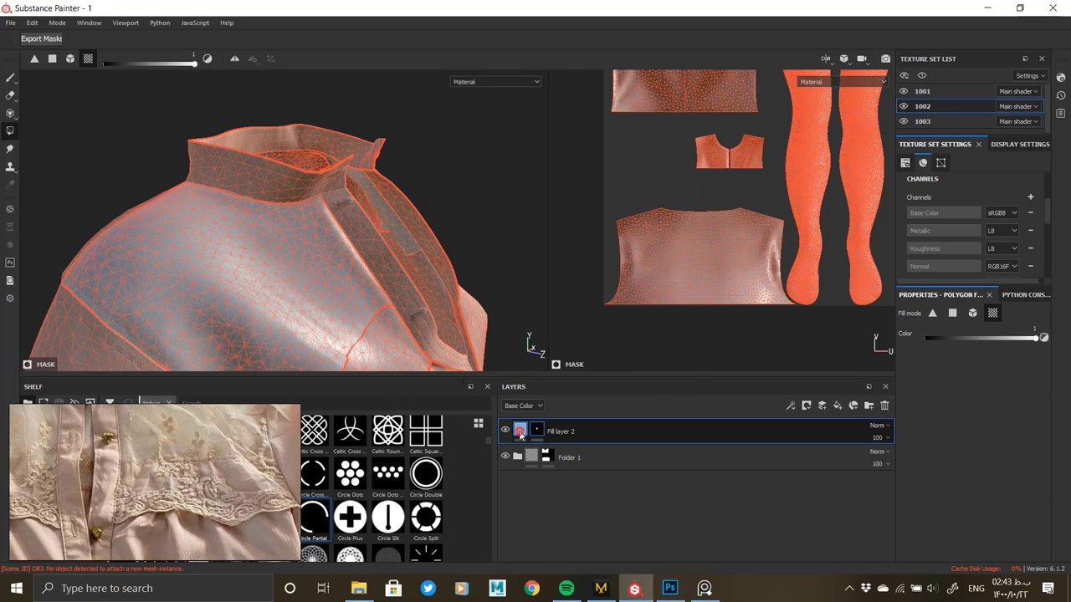
left_click(519, 431)
left_click(537, 430)
left_click_drag(142, 271, 388, 290, "alt")
right_click_drag(387, 290, 355, 293, "alt")
left_click_drag(356, 293, 328, 254, "alt")
right_click_drag(327, 254, 418, 284, "alt")
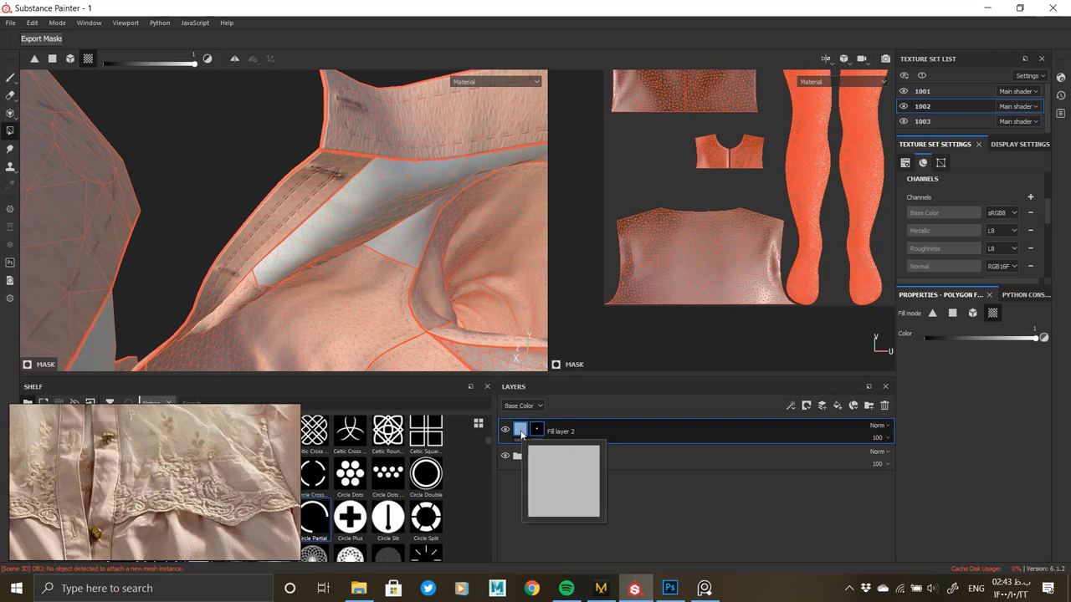
Set Fill layer 2's Opacity channel value to 0 to hide the inner yoke pieces.
left_click(520, 431)
scroll(947, 545, "down", 3)
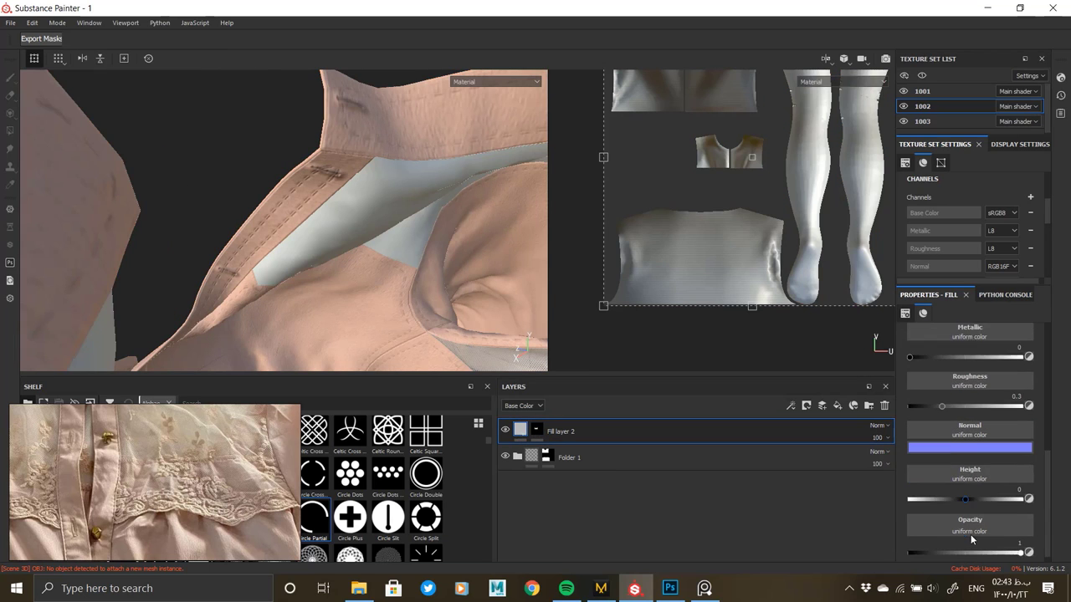
left_click_drag(401, 259, 360, 268, "alt")
scroll(360, 268, "down", 5)
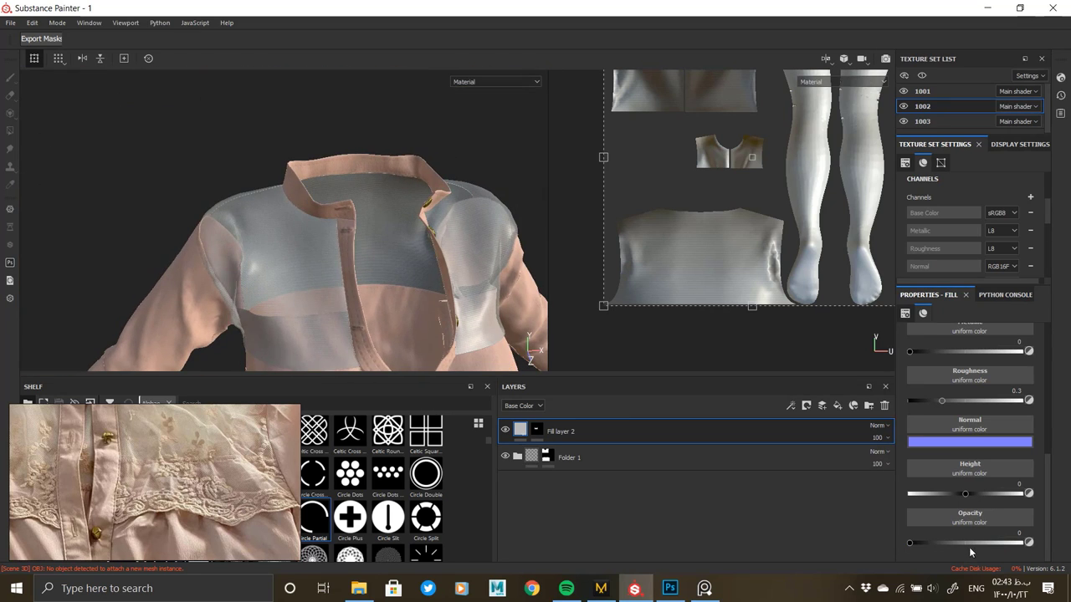
scroll(935, 354, "up", 5)
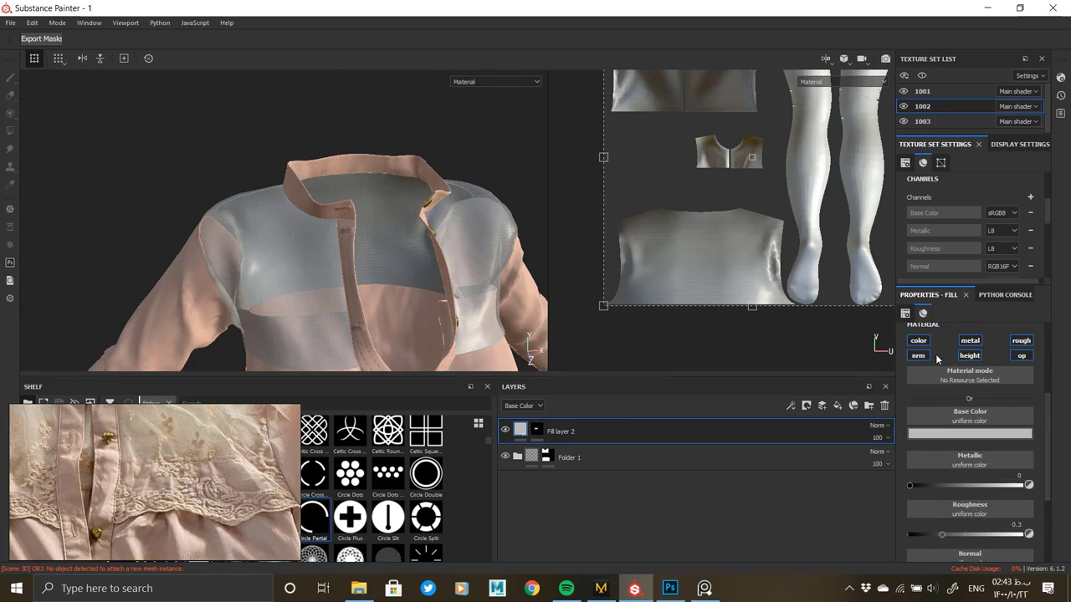
Disable Fill layer 2's color, metal, rough, nrm and height channels, leaving only opacity, and check the yoke.
left_click(971, 344)
left_click(1018, 343)
left_click(963, 357)
left_click(920, 358)
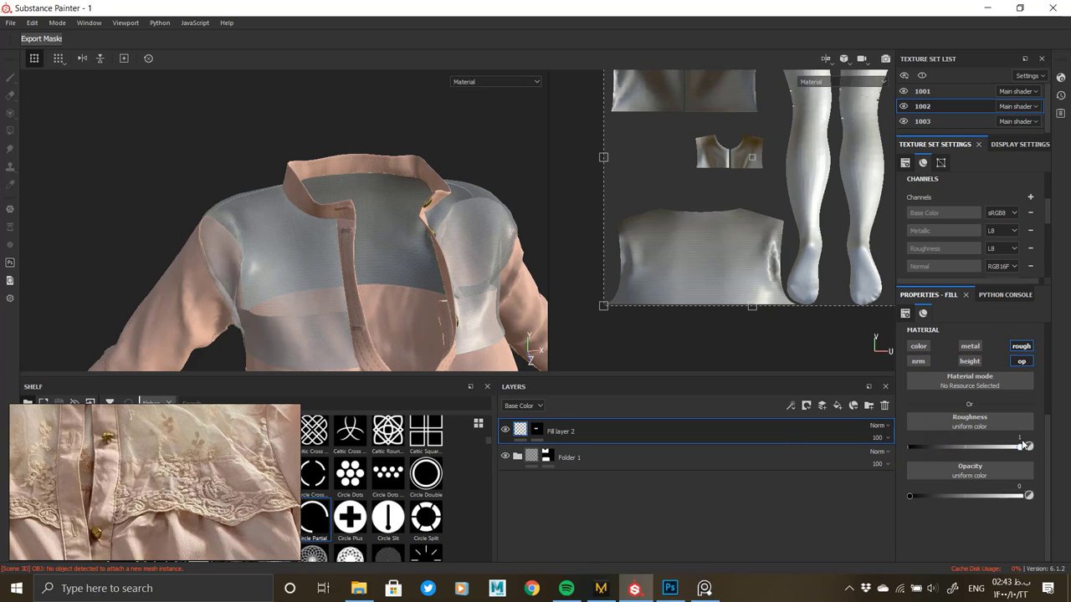
left_click(1020, 346)
left_click_drag(351, 268, 319, 317, "alt")
scroll(319, 317, "up", 4)
Add a UV Border Distance generator above the Circles fill in Fill layer 1's mask, with the mask displayed.
left_click(548, 456)
left_click(518, 458)
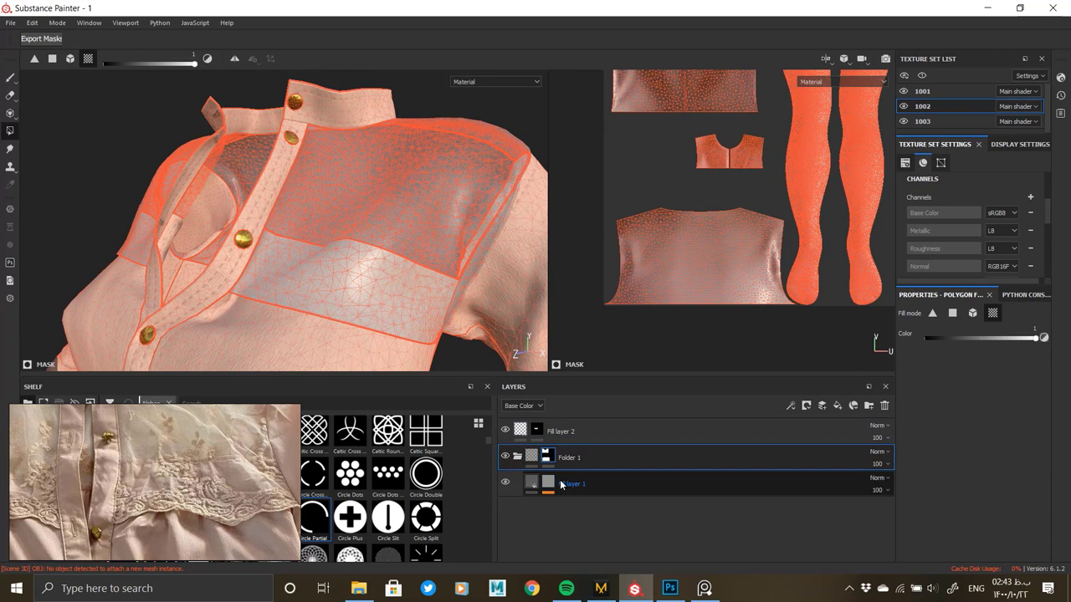
left_click(548, 484, "alt")
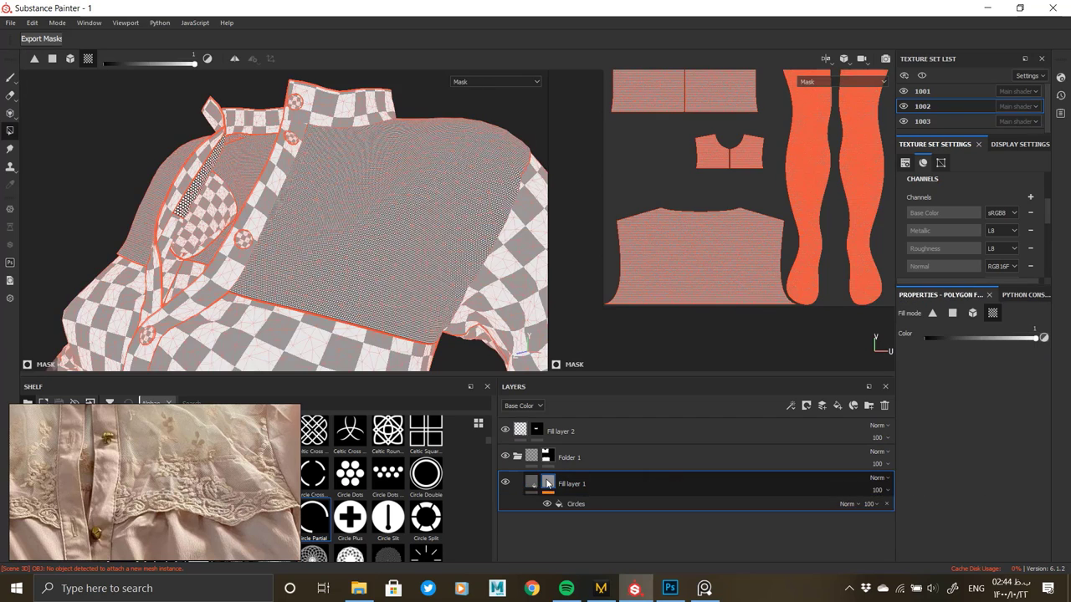
scroll(338, 301, "up", 3)
left_click(590, 504)
right_click(604, 502)
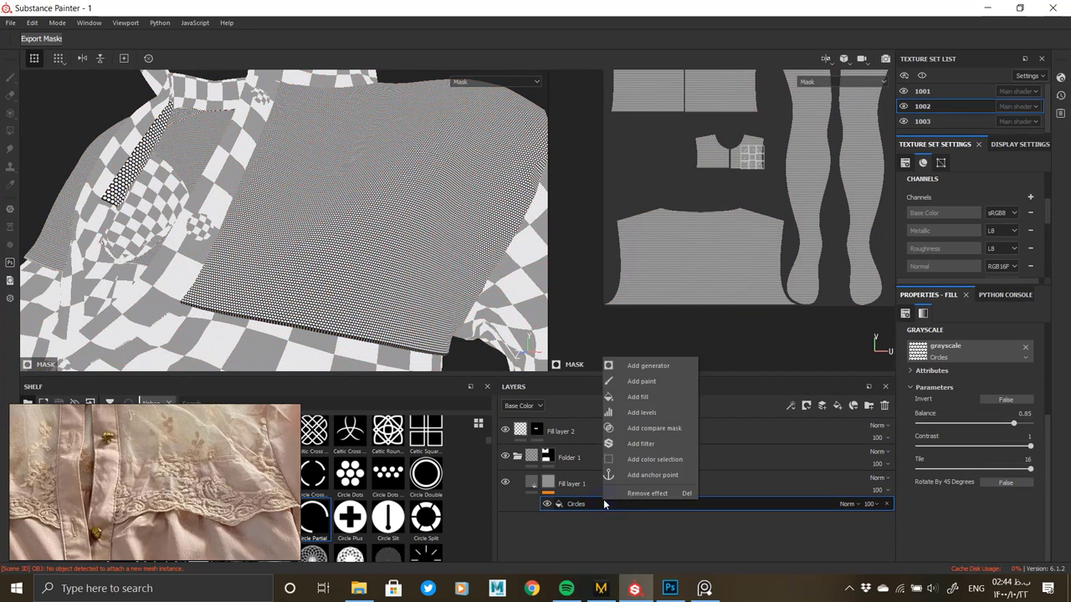
left_click(649, 366)
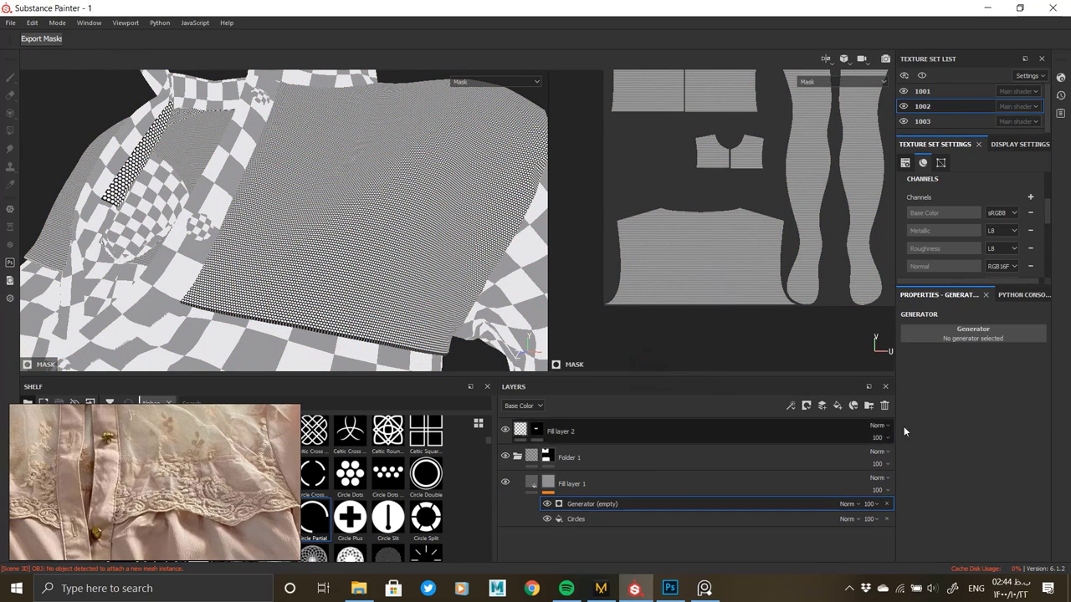
left_click(973, 333)
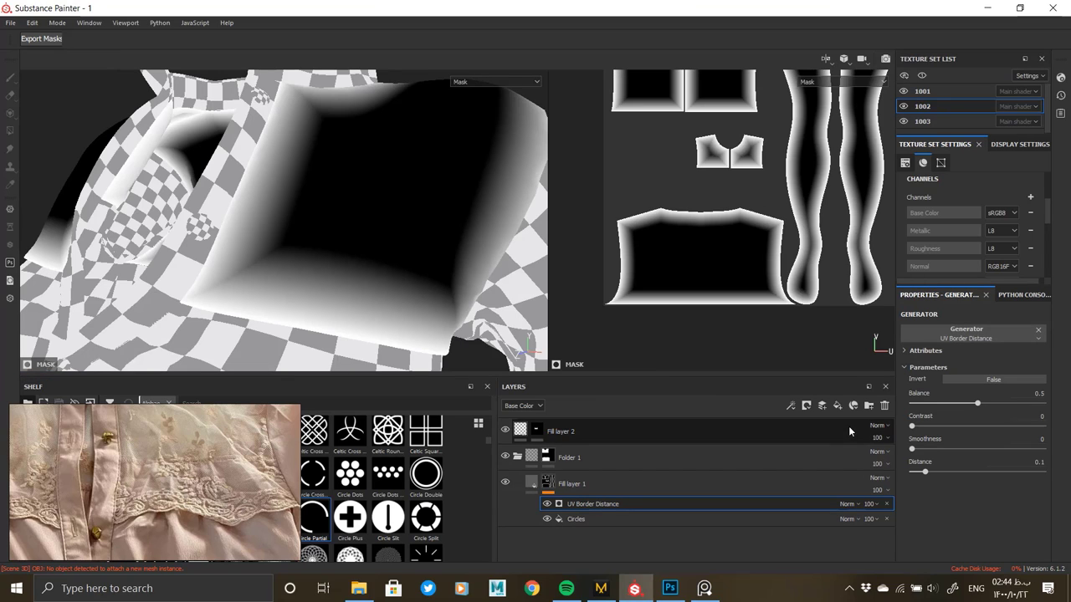
Set the size of texture set 1002 to 2048.
scroll(947, 234, "up", 3)
left_click(950, 258)
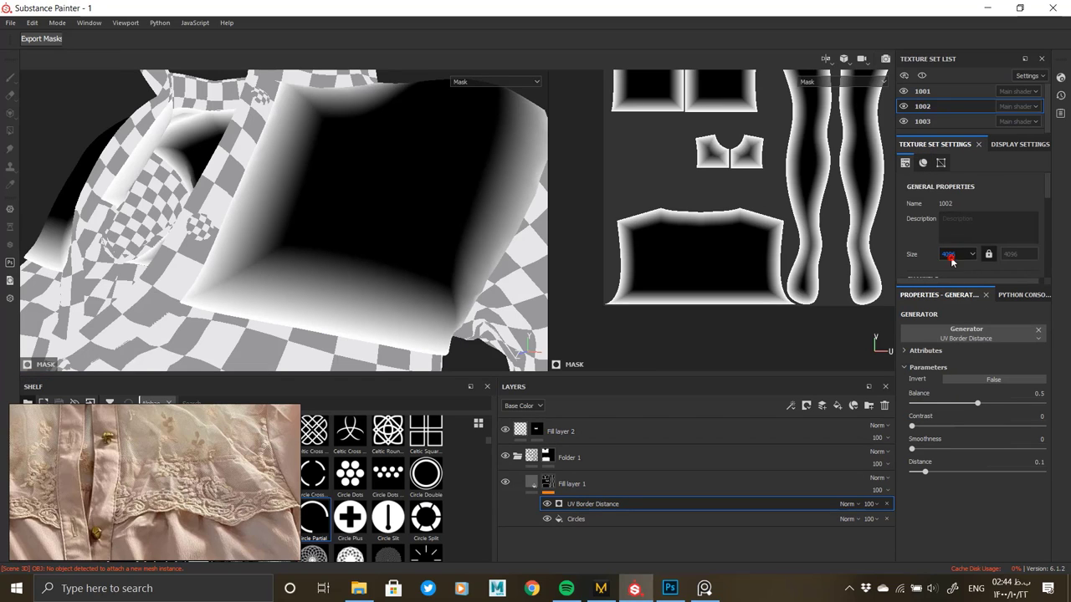
left_click(958, 298)
Set the UV Border Distance generator's Balance to 0.07 and its blend mode to Linear dodge (Add), and check the yoke's edges.
left_click_drag(950, 400, 921, 403)
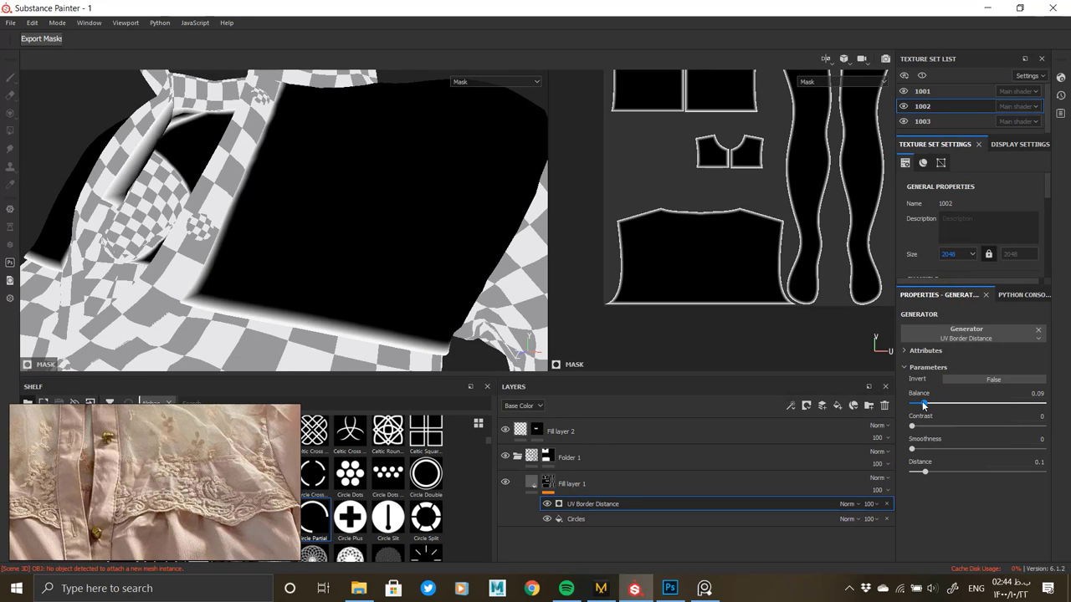
left_click(847, 504)
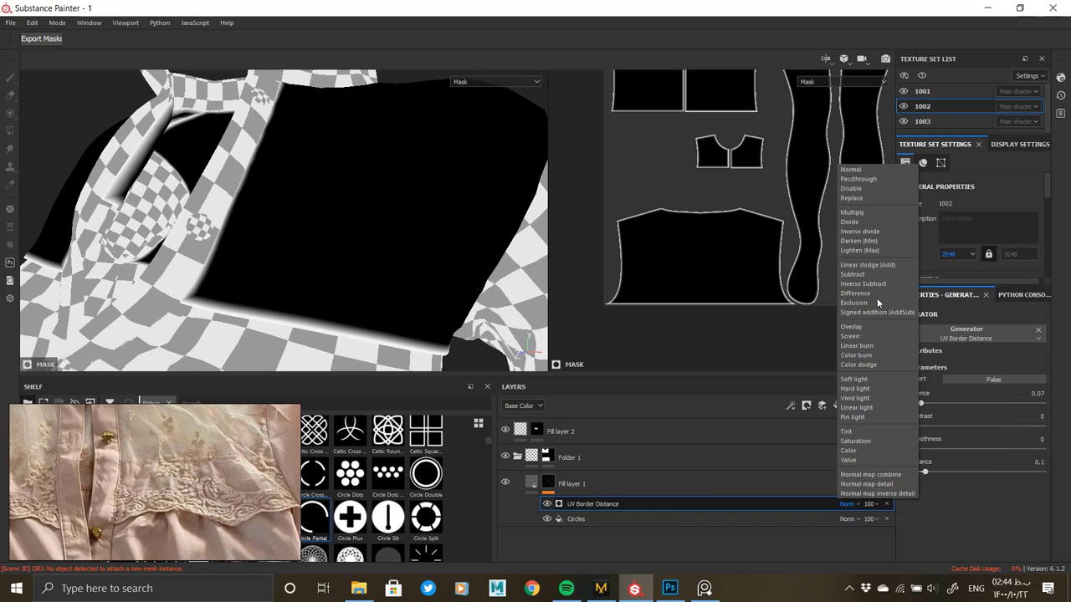
left_click(891, 266)
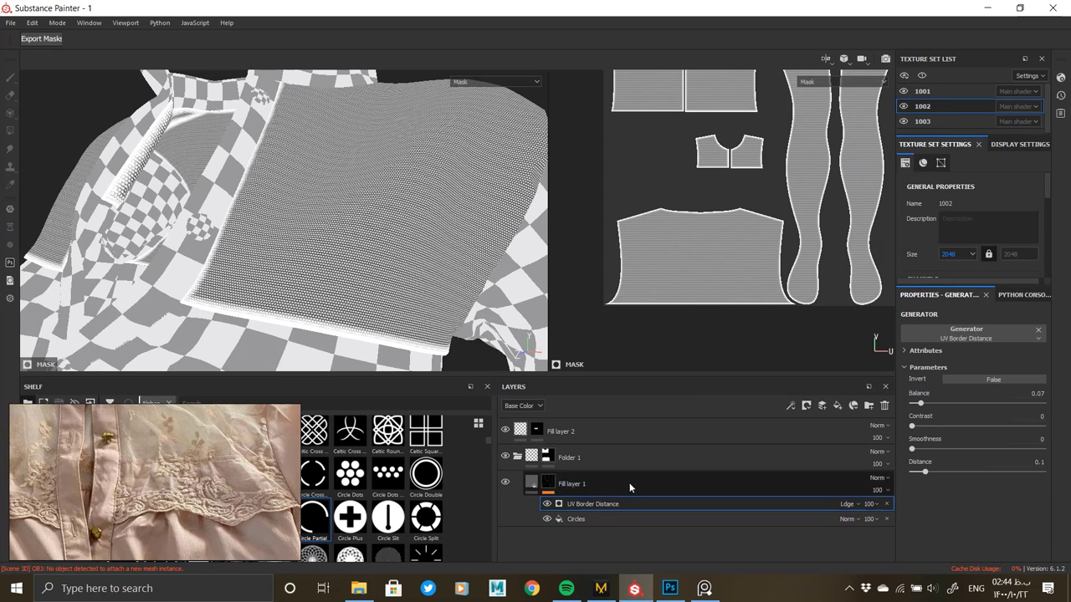
left_click_drag(340, 291, 344, 298, "alt")
scroll(344, 298, "up", 3)
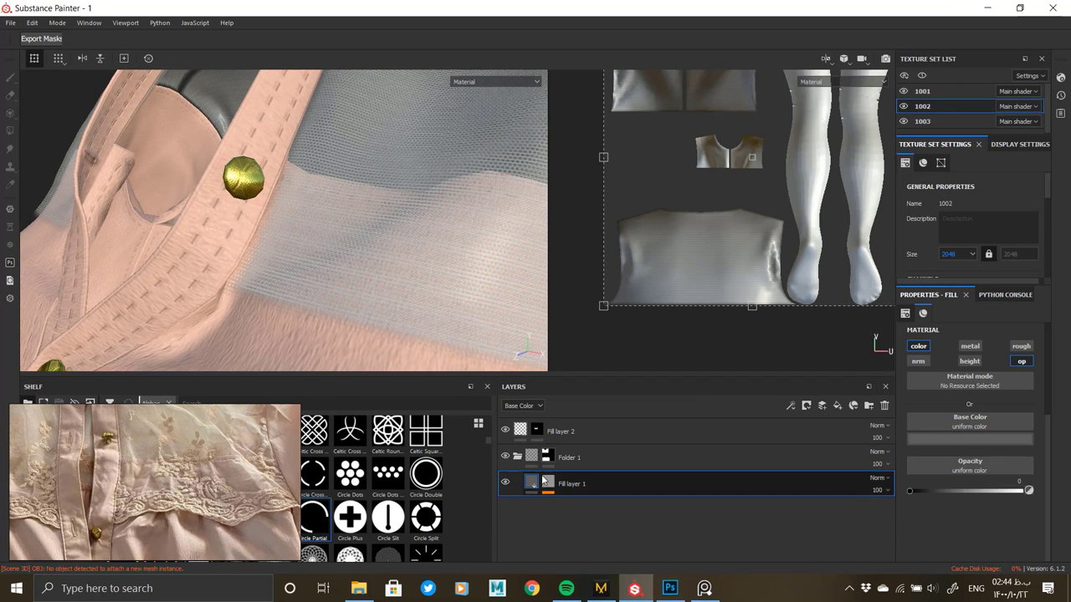
Set the UV Border Distance generator in Fill layer 1's mask to Invert True with the Multiply blend mode, and check the yoke.
left_click(548, 483)
left_click(593, 504)
left_click(994, 381)
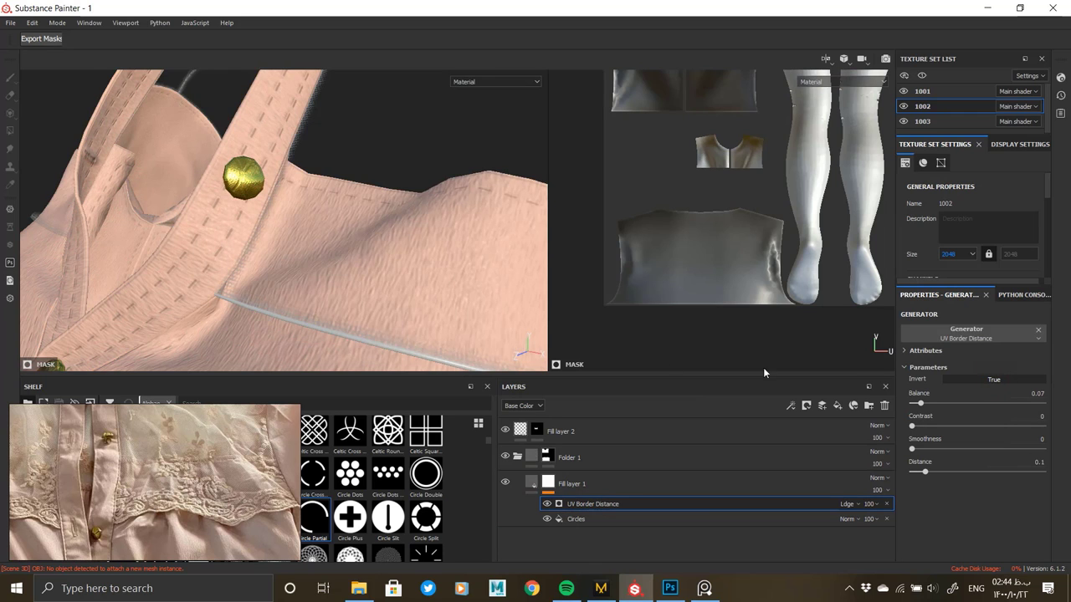
left_click_drag(469, 266, 447, 253, "alt")
right_click_drag(447, 254, 420, 429, "alt")
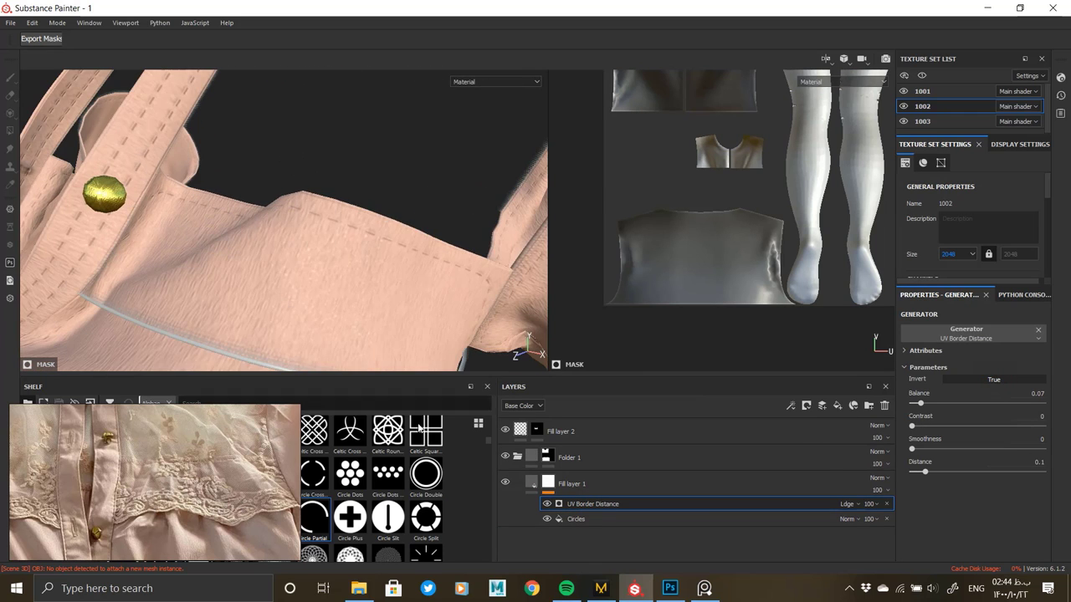
left_click(847, 504)
left_click(853, 212)
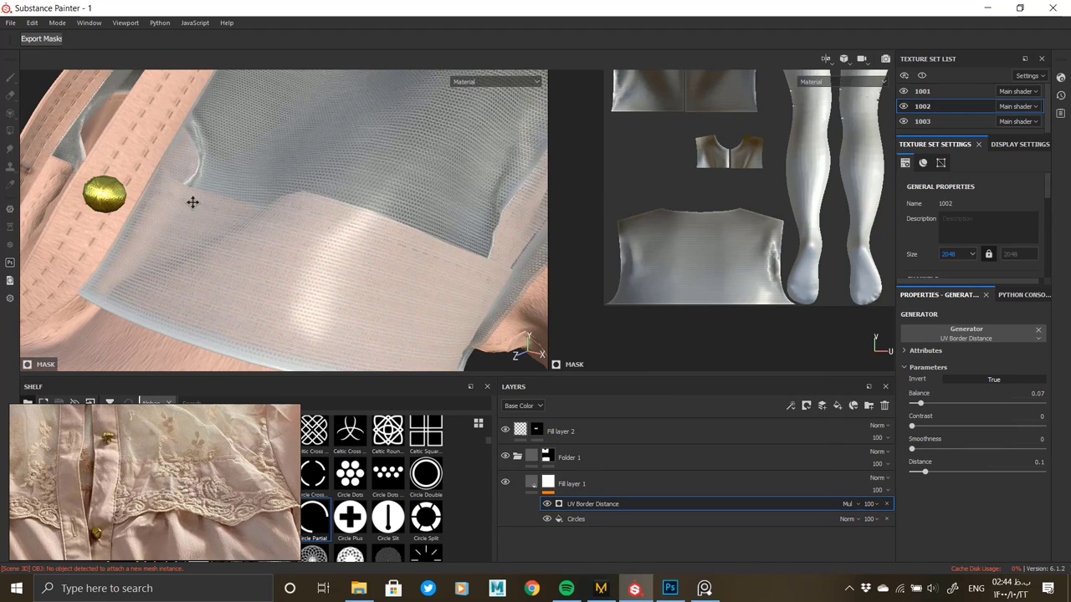
left_click_drag(192, 201, 377, 242, "alt")
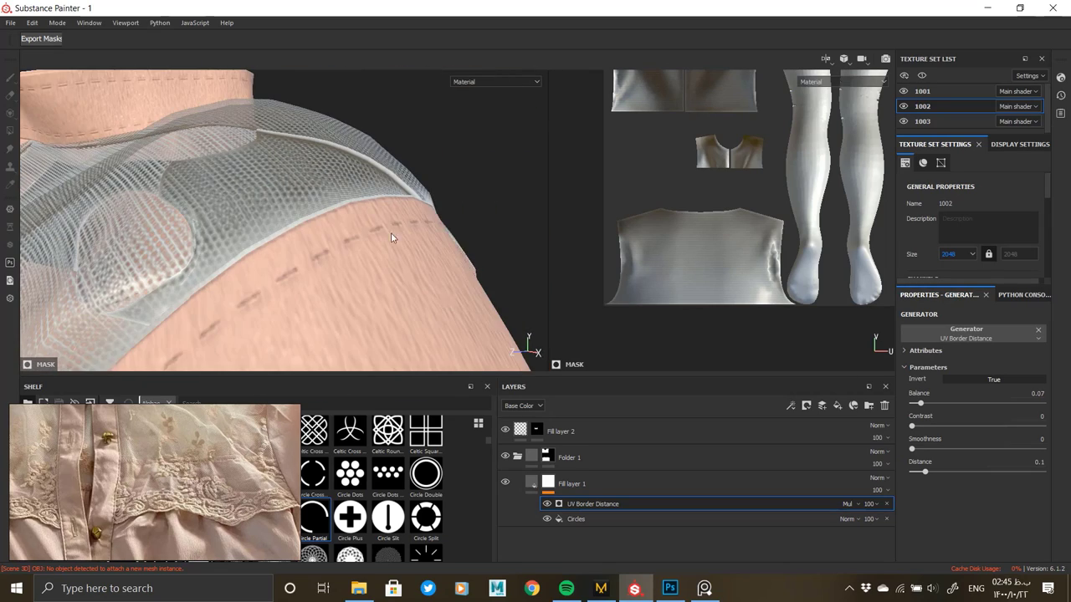
Set the UV Border Distance generator's Balance to 0.1 and Distance to 0.19, keeping Contrast and Smoothness at 0.
left_click_drag(925, 401, 925, 403)
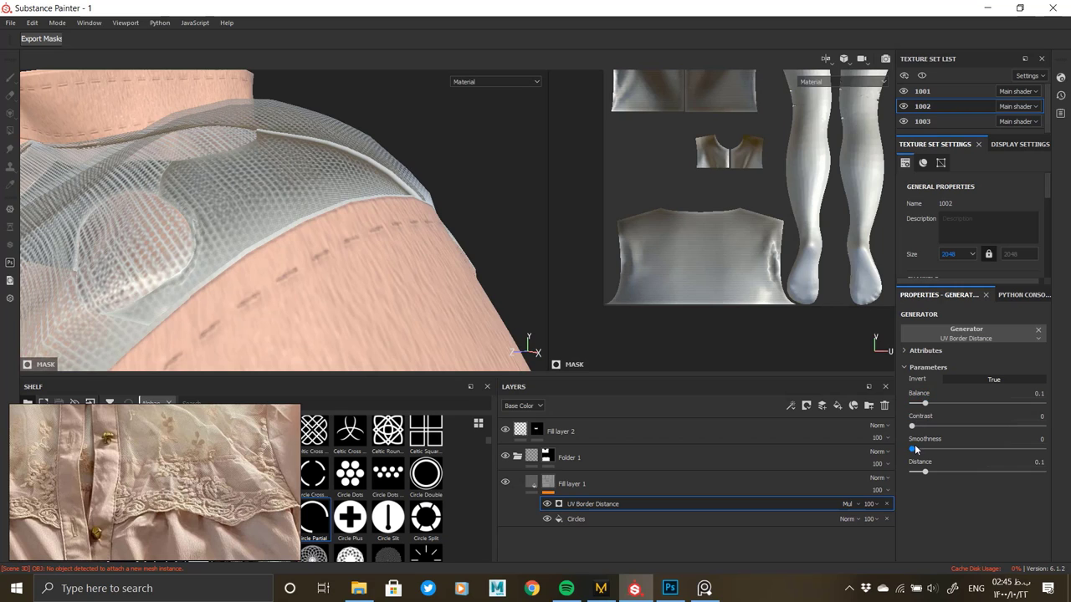
left_click(917, 448)
left_click_drag(900, 446, 903, 443)
left_click_drag(972, 428, 1068, 427)
left_click_drag(897, 422, 898, 425)
left_click_drag(925, 472, 937, 472)
left_click_drag(179, 220, 299, 244, "alt")
right_click_drag(300, 243, 319, 156, "alt")
left_click_drag(319, 156, 345, 141, "alt")
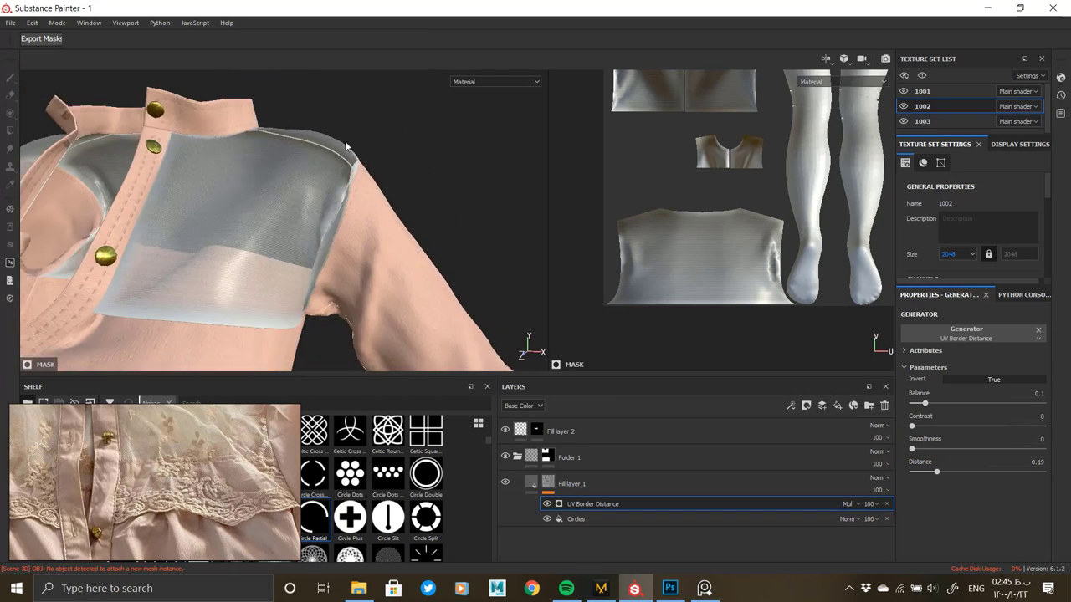
Inspect the yoke's borders up close and set the generator's Balance to 0.08.
right_click_drag(345, 140, 251, 309, "alt")
middle_click_drag(251, 310, 246, 285, "alt")
left_click_drag(246, 284, 266, 209, "alt")
middle_click_drag(266, 209, 275, 261, "alt")
mouse_move(275, 261)
left_mouse_down("alt")
mouse_move(244, 265)
mouse_move(276, 251)
left_mouse_up("alt")
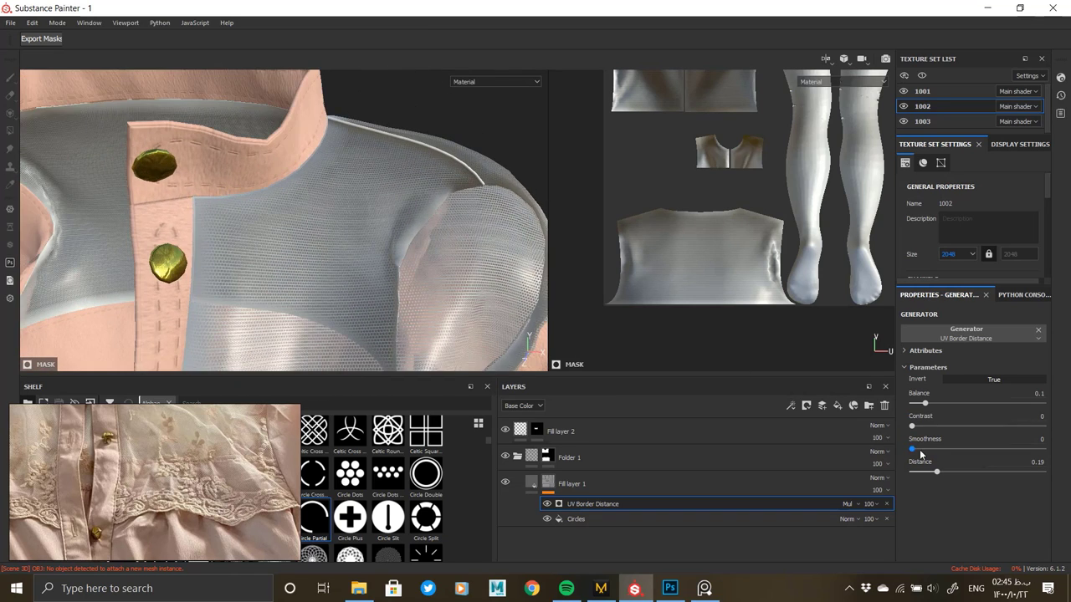
left_click_drag(919, 449, 769, 423)
left_click_drag(924, 404, 928, 404)
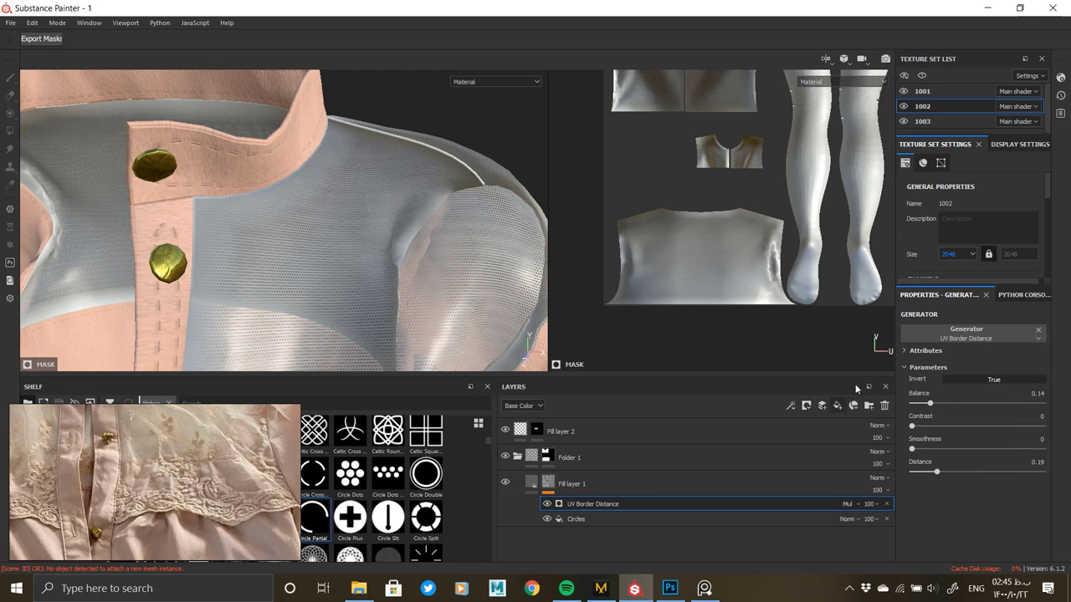
mouse_move(338, 283)
left_mouse_down("alt")
mouse_move(313, 313)
mouse_move(351, 290)
mouse_move(296, 280)
mouse_move(335, 282)
mouse_move(323, 293)
mouse_move(355, 289)
left_mouse_up("alt")
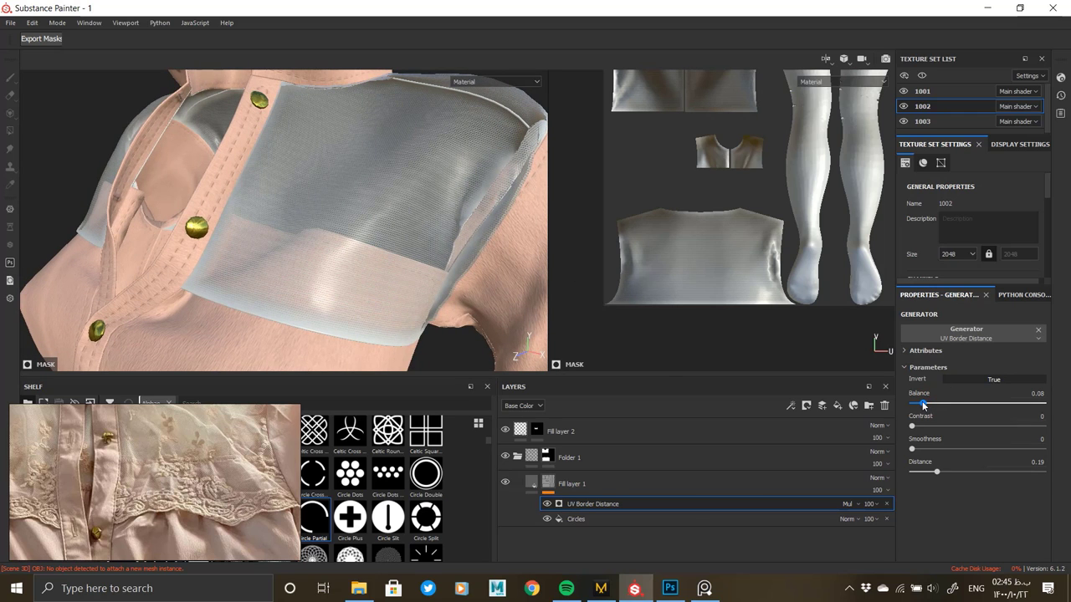
left_click_drag(276, 222, 394, 259, "alt")
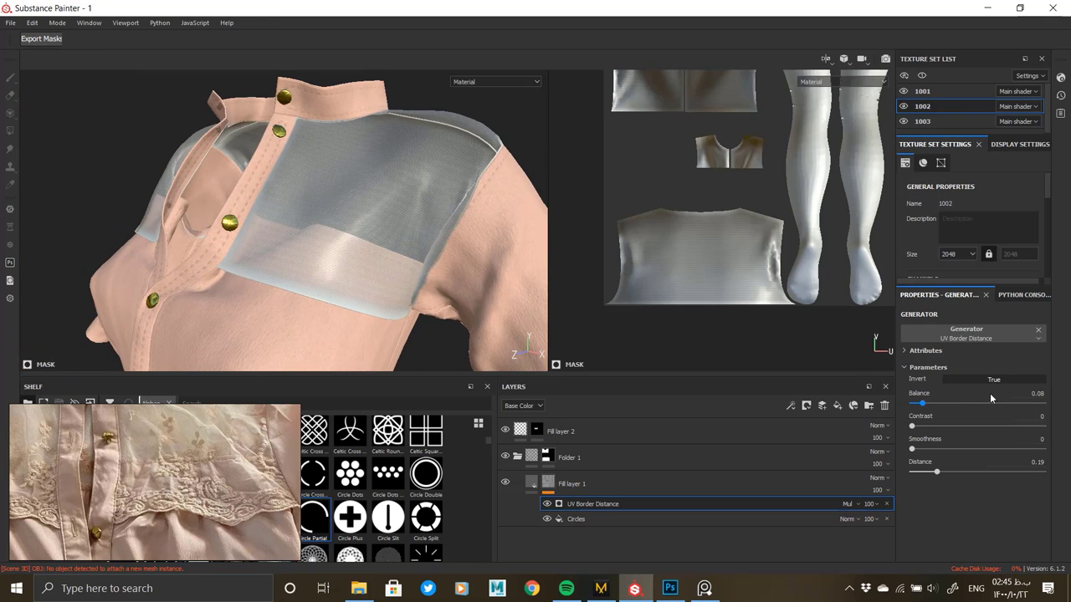
Select Fill layer 1's material and examine the mesh yoke from the front and sides of the blouse.
left_click(586, 485)
left_click(533, 483)
left_click_drag(335, 282, 335, 249, "alt")
scroll(272, 240, "down", 3)
middle_click_drag(335, 250, 443, 251, "alt")
left_click_drag(442, 251, 193, 274, "alt")
scroll(262, 197, "down", 4)
middle_click_drag(193, 274, 402, 266, "alt")
left_click_drag(319, 264, 346, 300, "alt")
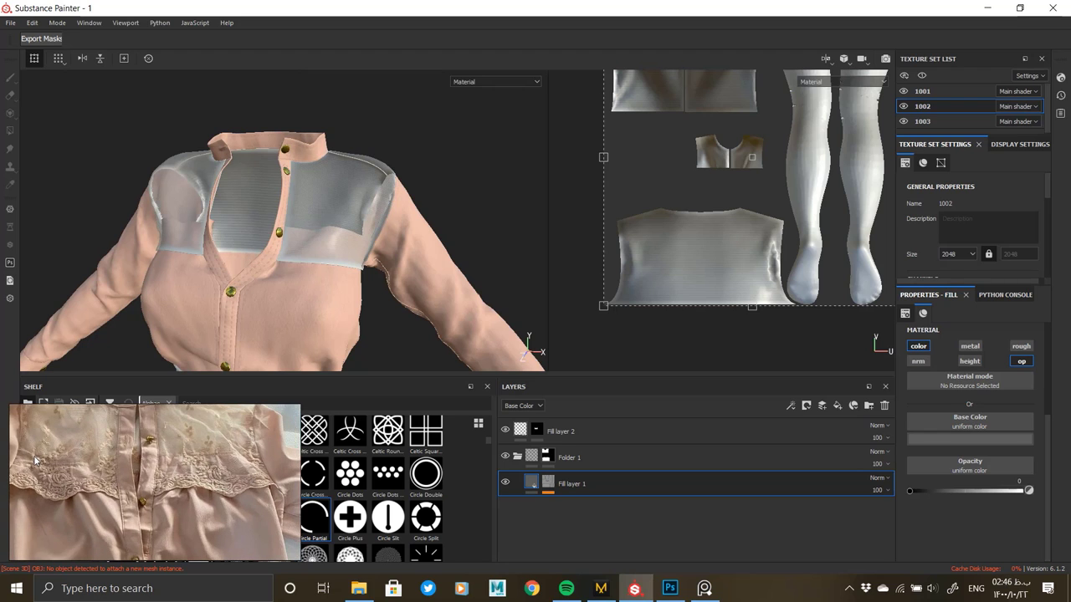
Switch to File Explorer, open New folder inside Reference, and preview the lace image ffdf.jpg.
left_click(369, 596)
left_click(369, 595)
left_click(358, 589)
left_click(275, 215)
double_click(384, 164)
double_click(384, 164)
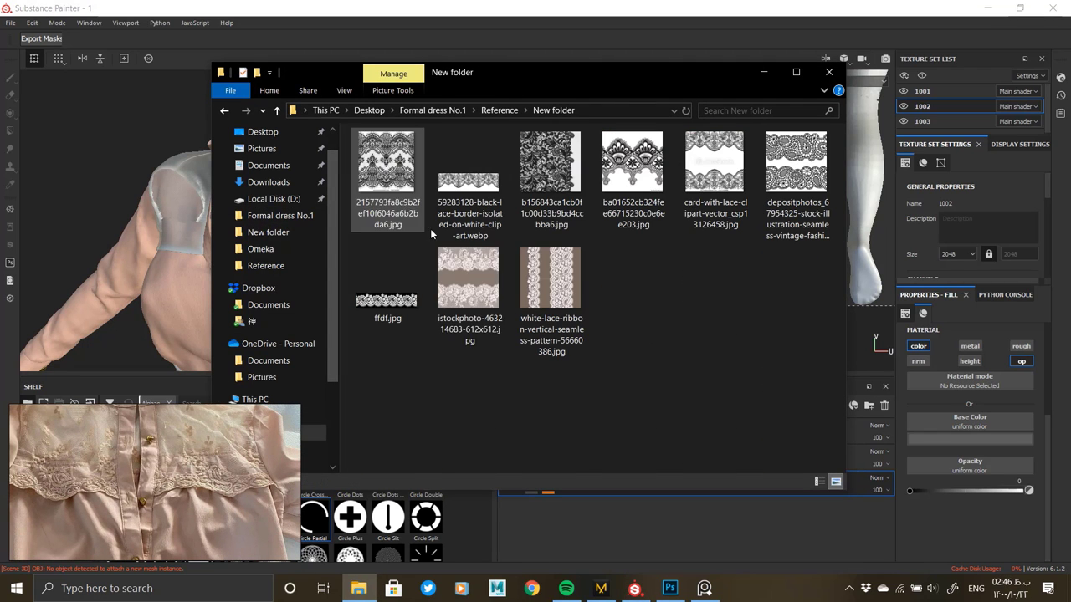
double_click(387, 293)
left_click(1052, 12)
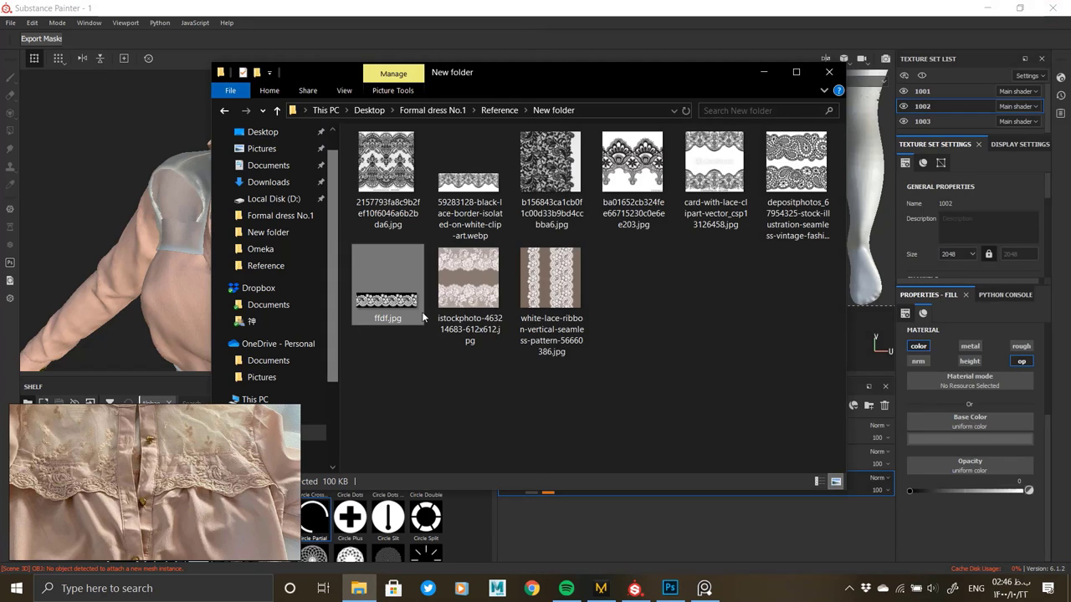
Import ffdf.jpg as a texture and show the project's own resources in the shelf.
left_click_drag(393, 291, 373, 515)
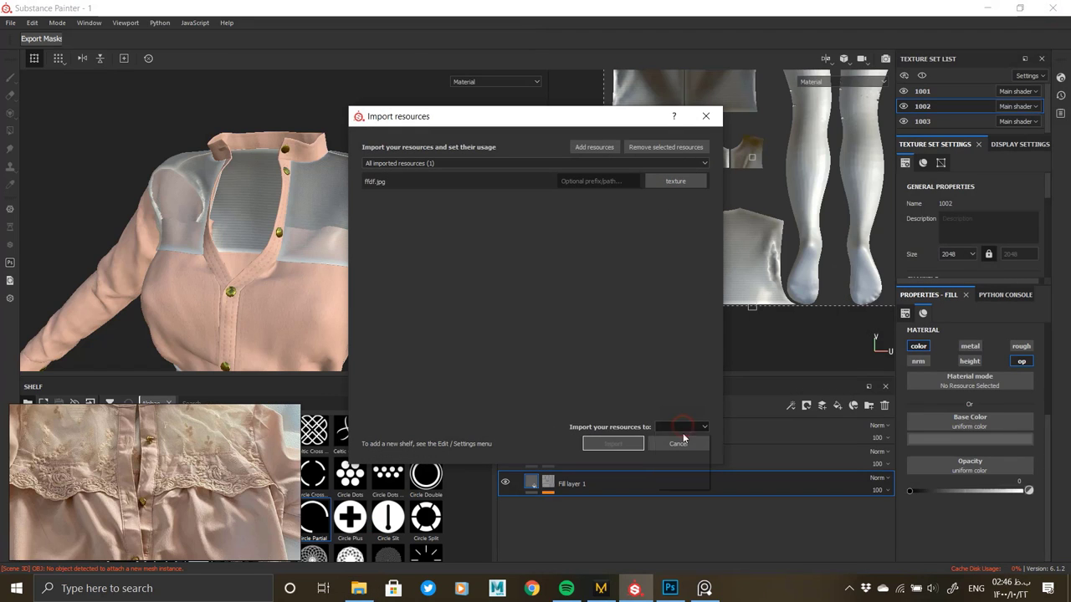
left_click(632, 448)
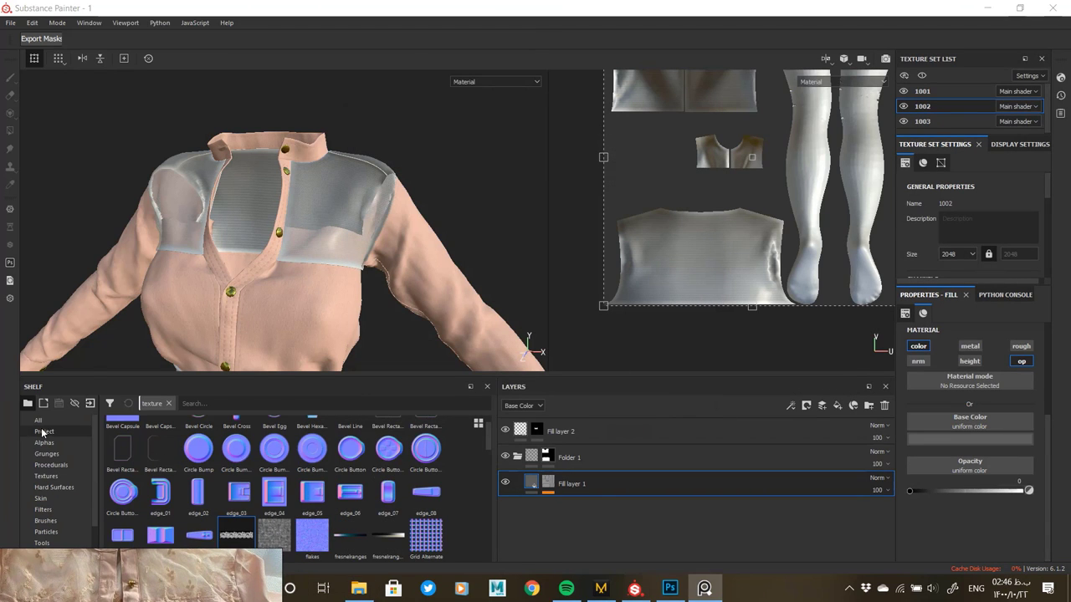
left_click(70, 433)
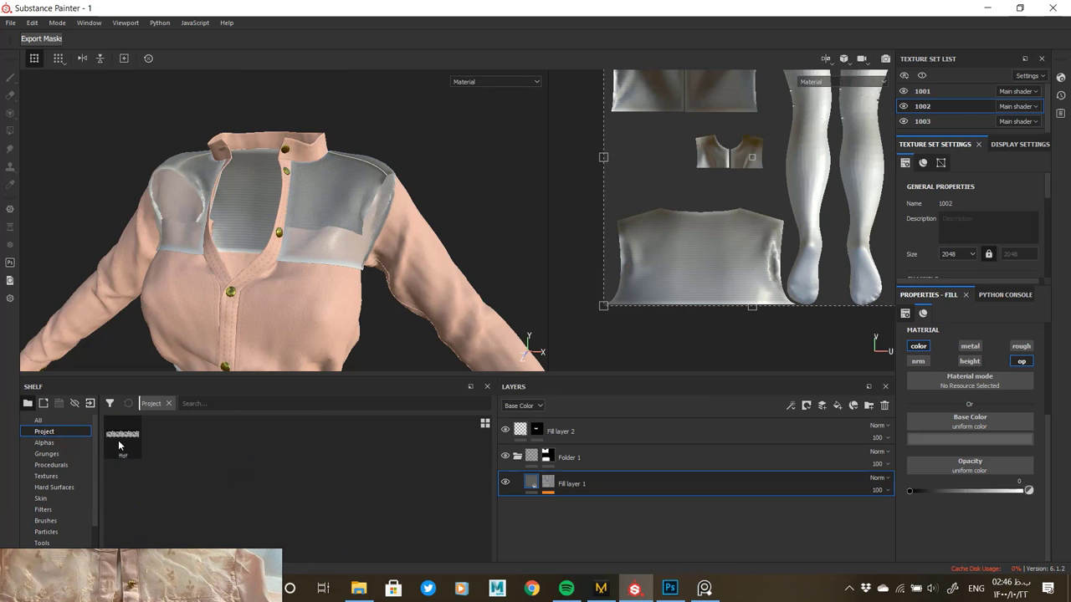
Add a Paint effect above the UV Border Distance generator in Fill layer 1's mask.
left_click_drag(353, 242, 279, 243, "alt")
right_click_drag(279, 242, 383, 261, "alt")
left_click_drag(383, 261, 494, 255, "alt")
right_click_drag(854, 215, 736, 182, "alt")
scroll(736, 182, "up", 5)
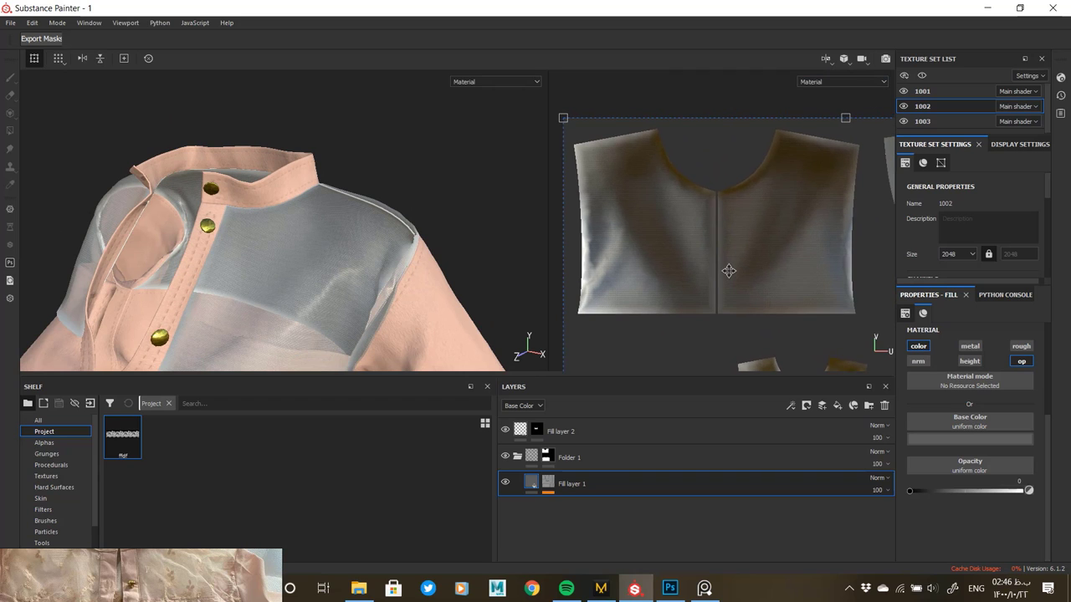
left_click(548, 491)
right_click(592, 503)
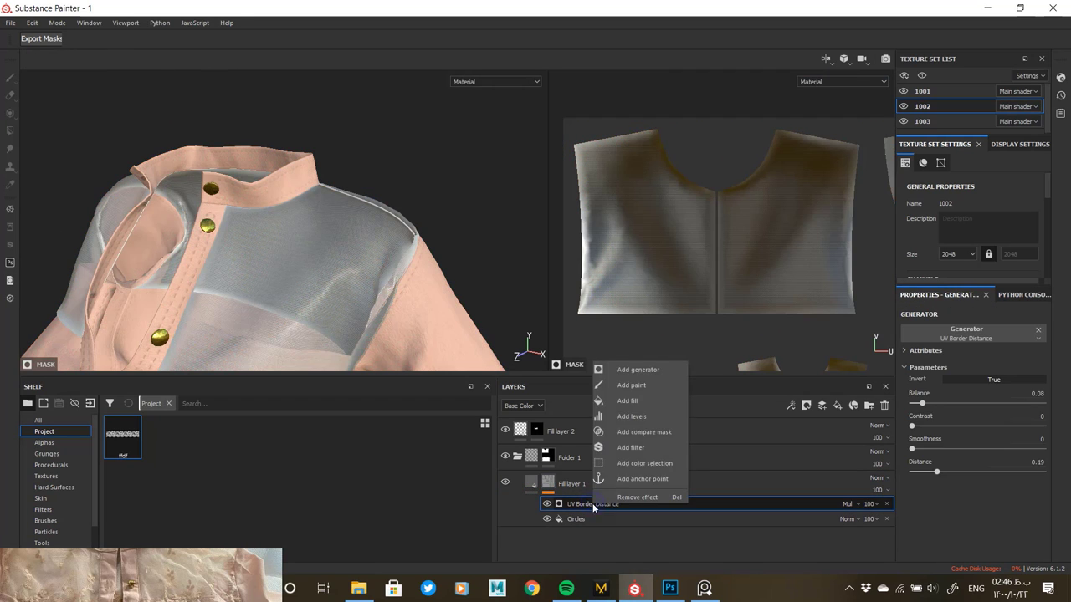
left_click(631, 385)
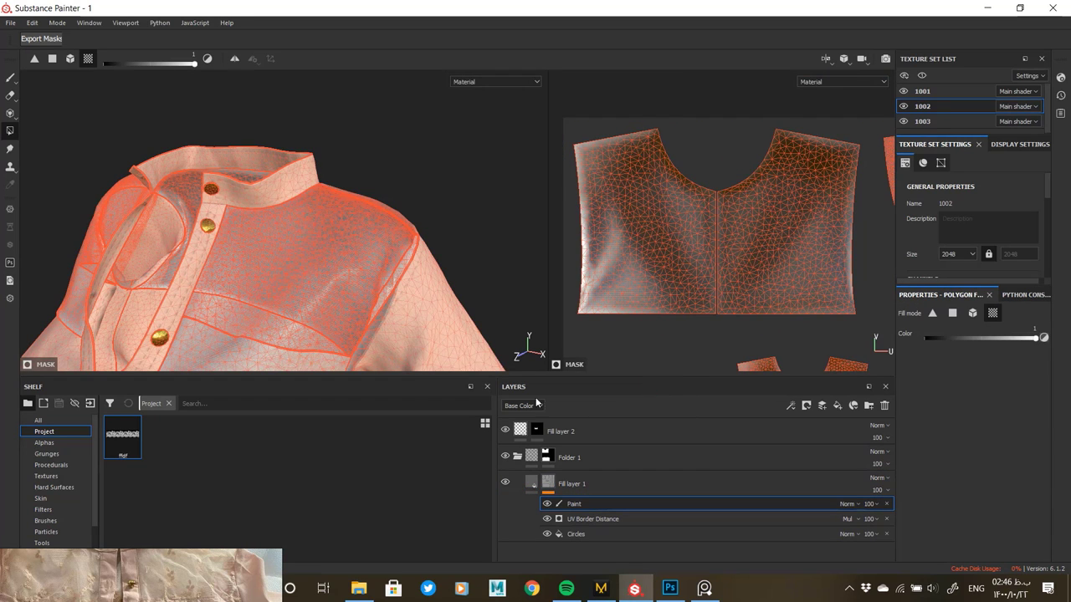
Activate the Projection tool with the ffdf lace as its grayscale image, placed over the yoke's lower edge in the 2D view.
left_click(11, 114)
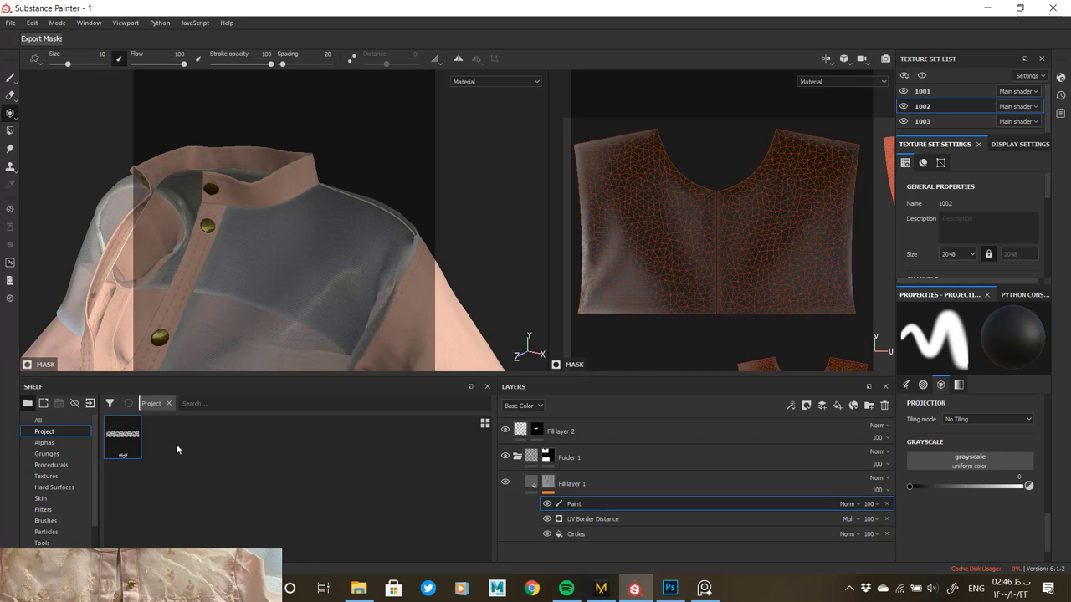
left_click_drag(956, 452, 966, 460)
middle_click_drag(794, 268, 793, 226, "alt")
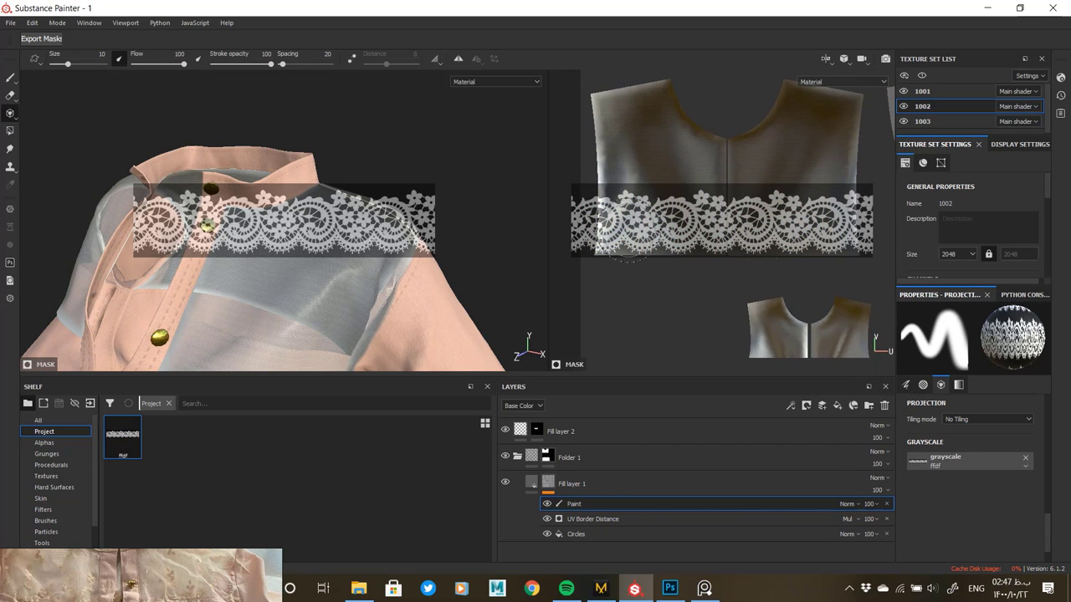
Try painting the ffdf lace projection along the yoke's lower edge in the 2D view and check it on the blouse.
left_click_drag(625, 224, 625, 254)
left_click_drag(694, 227, 844, 234)
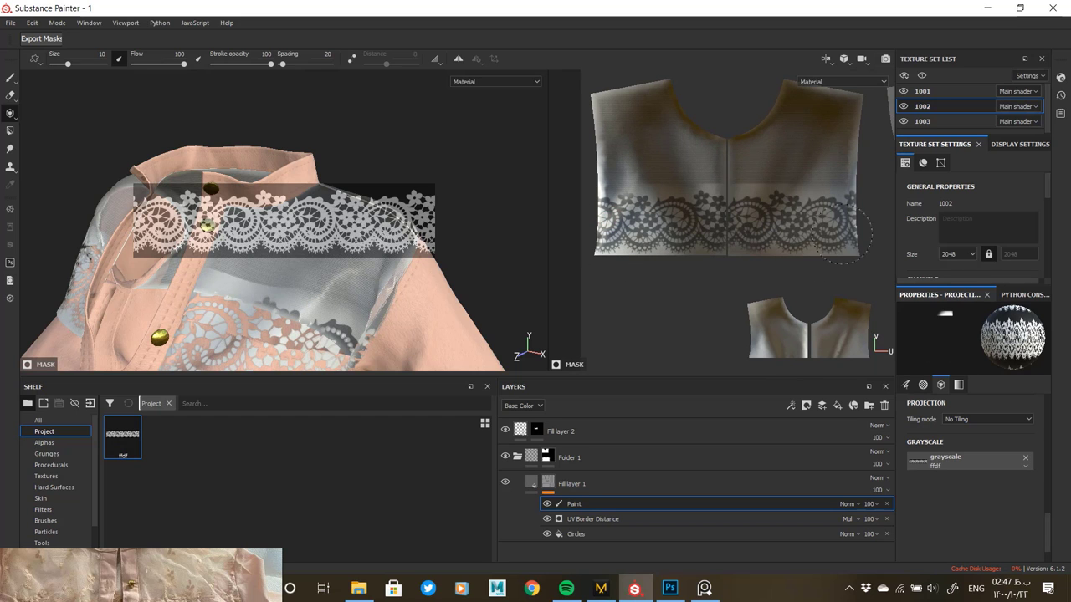
left_click_drag(474, 239, 339, 264, "alt")
left_click_drag(242, 214, 343, 284, "alt")
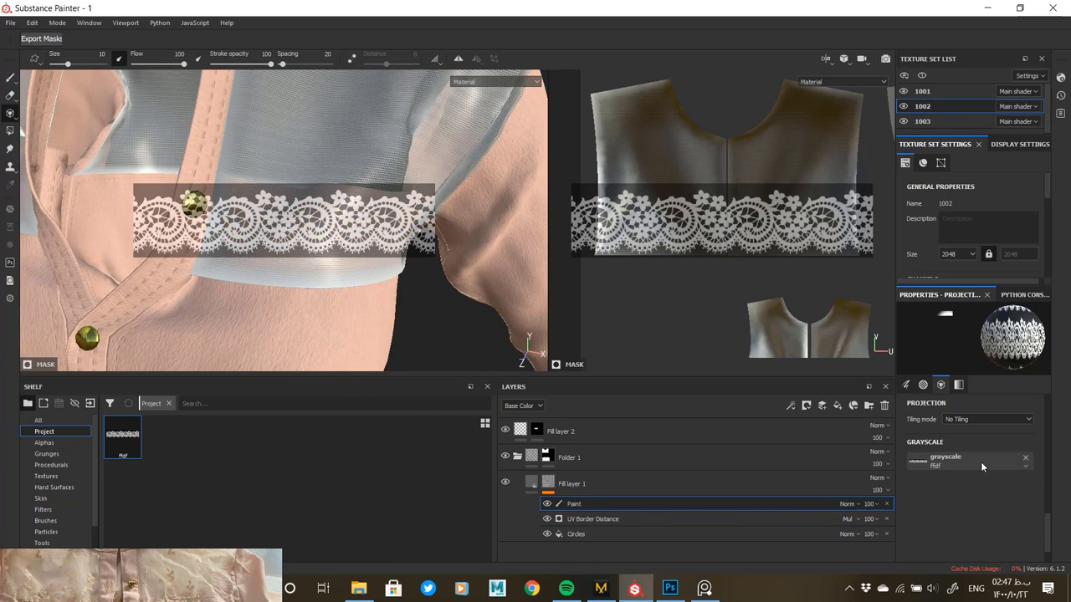
middle_click_drag(738, 262, 731, 253, "alt")
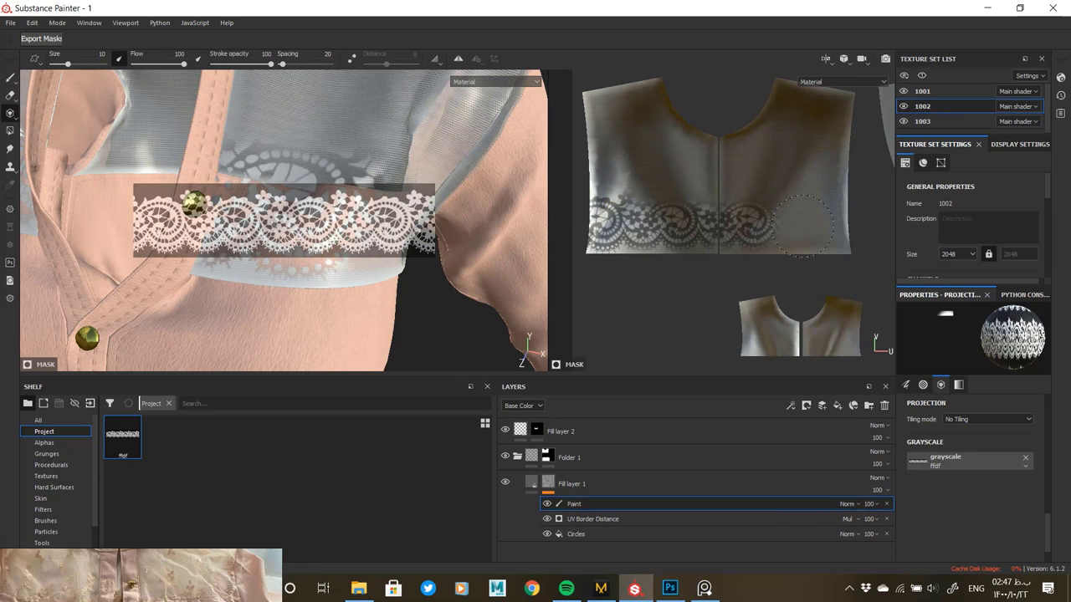
left_click_drag(229, 250, 463, 238, "alt")
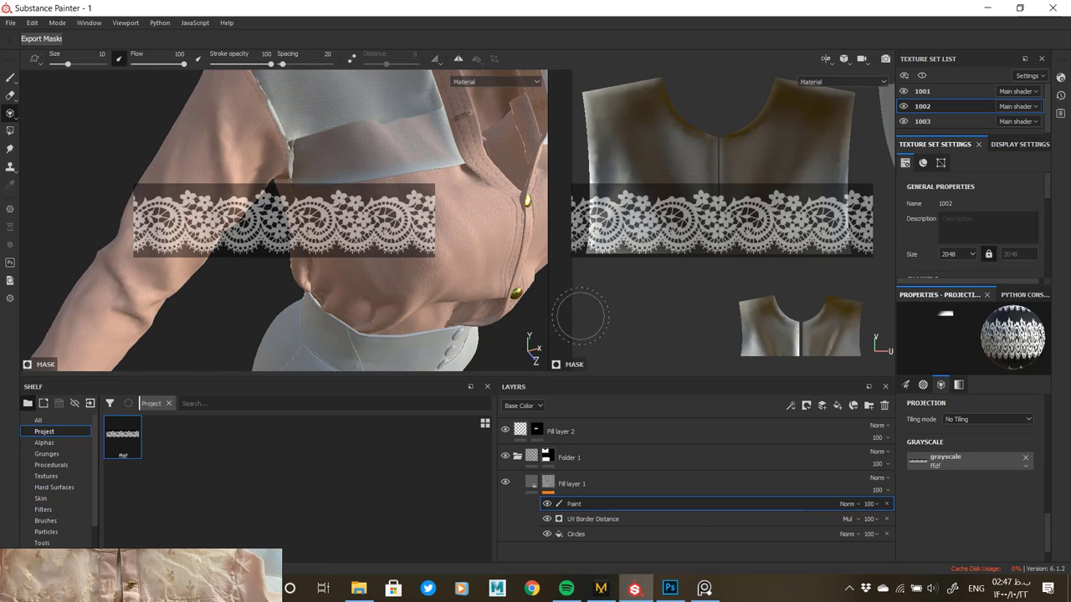
In Photoshop, invert the lace ribbon image, save it as white-lace-ribbon-vertical-seamless-pattern-56660386.png, and return to Substance Painter.
left_click(661, 590)
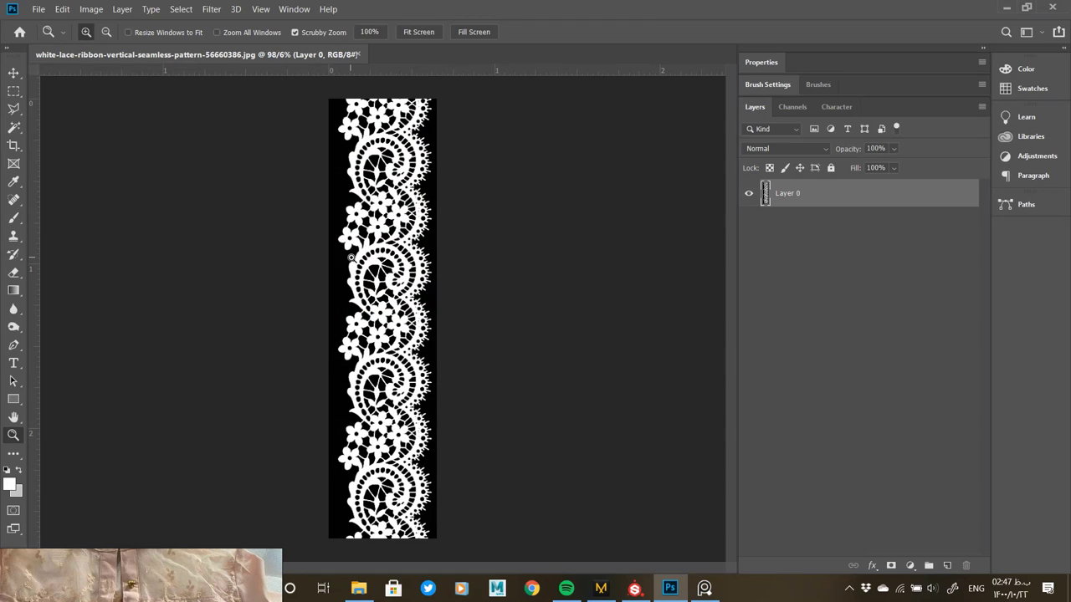
key("ctrl+i")
key("ctrl+shift+s")
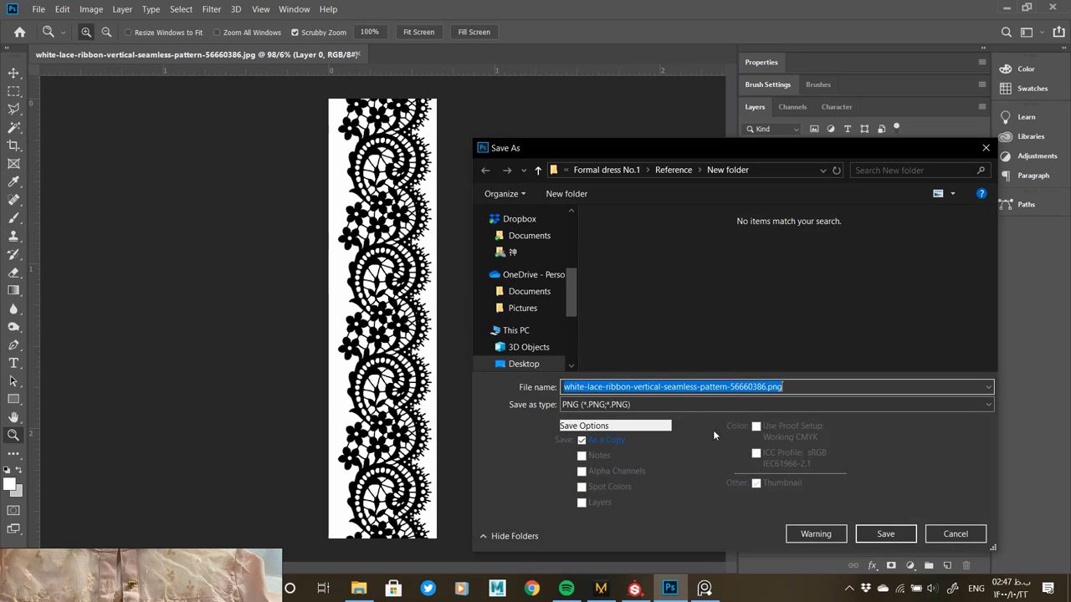
left_click(885, 534)
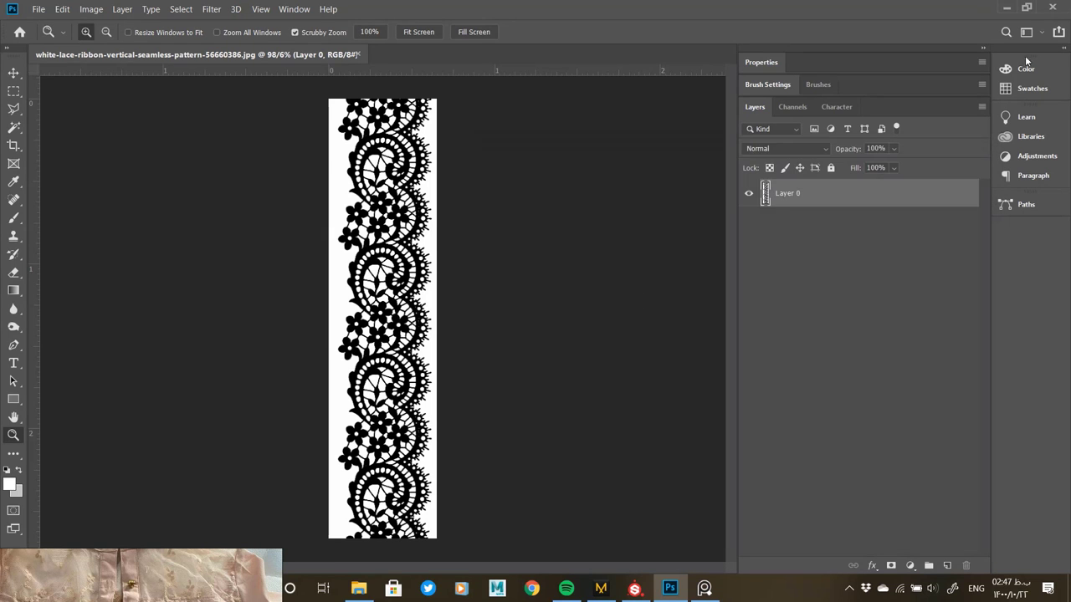
left_click(645, 174)
key("alt+Tab")
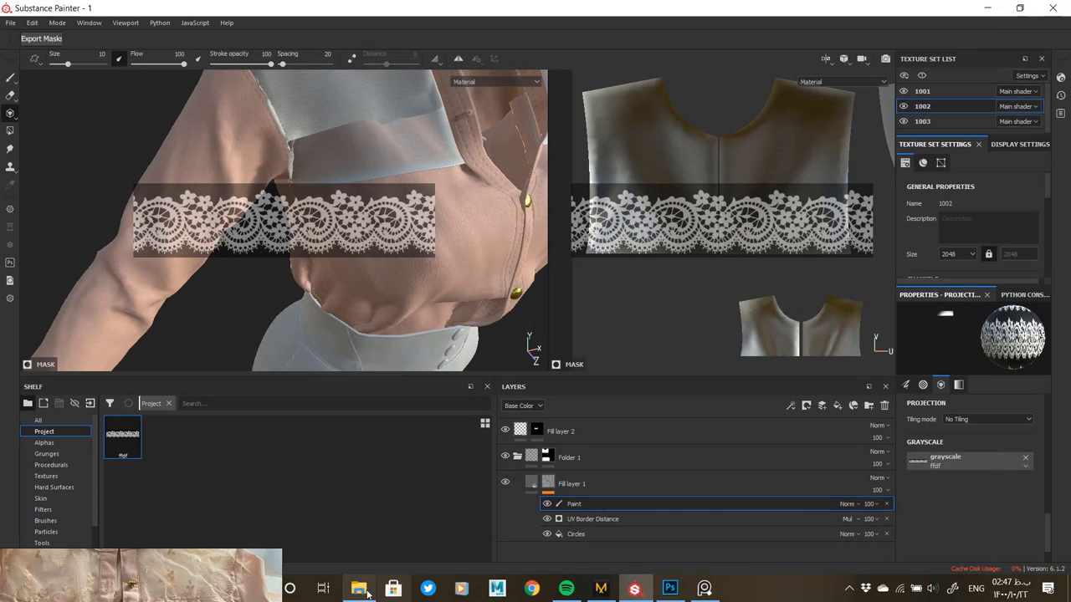
Import white-lace-ribbon-vertical-seamless-pattern-56660386.png as a texture and make it the projection's grayscale image.
left_click(358, 588)
left_click_drag(634, 302, 192, 444)
left_click(662, 184)
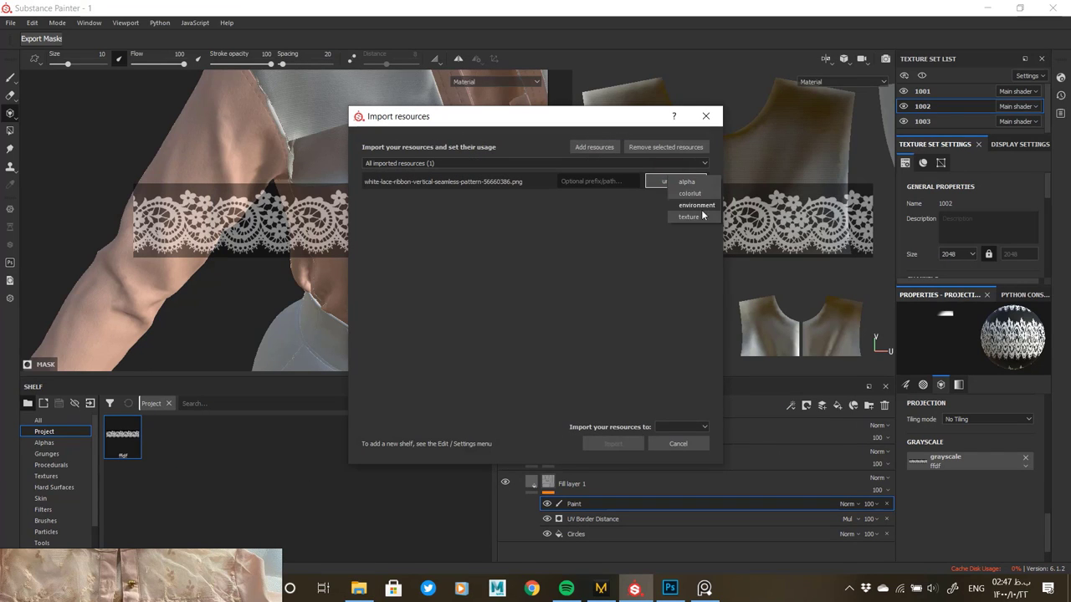
left_click(613, 444)
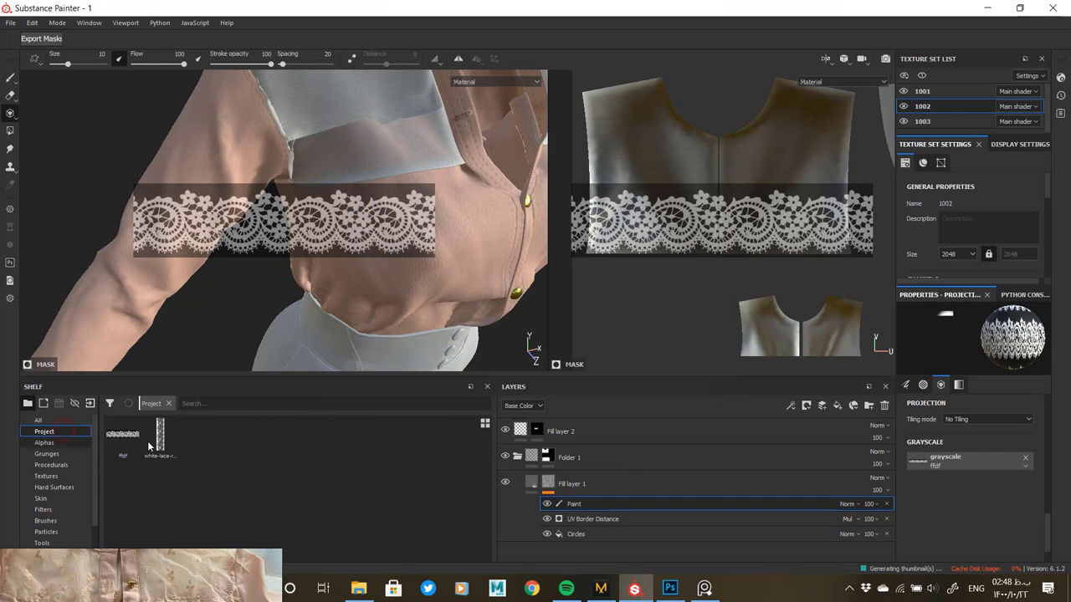
mouse_move(358, 591)
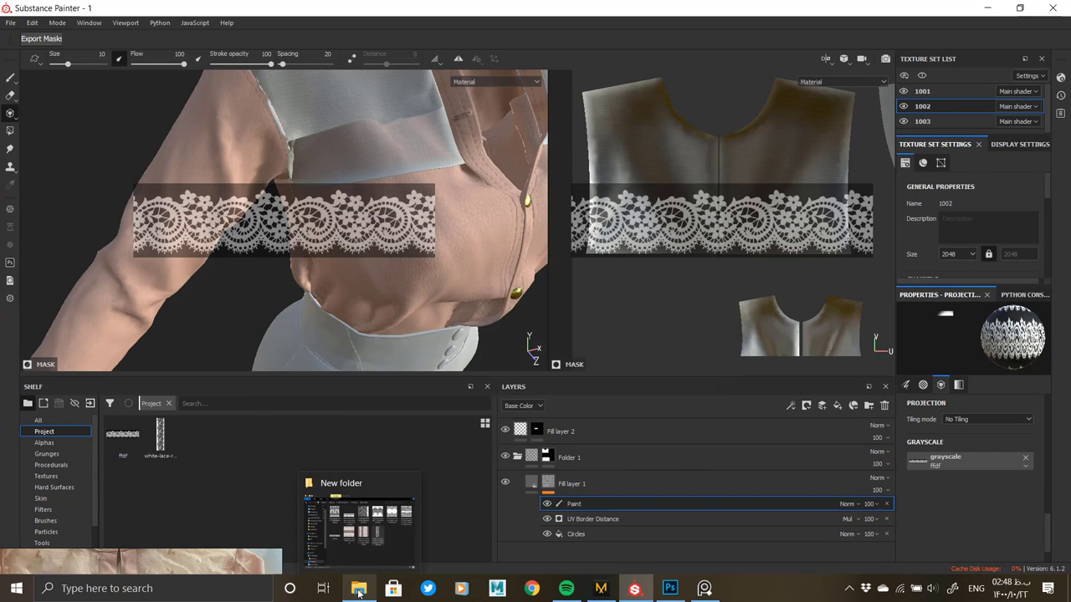
left_click_drag(160, 435, 921, 461)
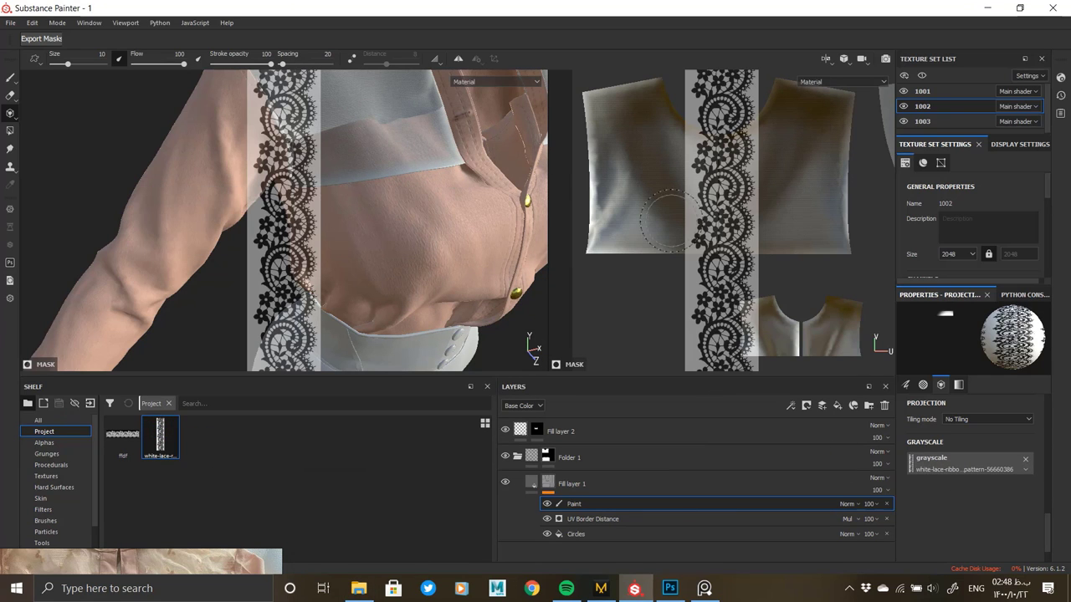
Line up the yoke's lower edge with the vertical lace projection in the 2D view and try painting the lace along it.
scroll(669, 222, "down", 3)
left_click_drag(795, 192, 870, 276, "alt+shift")
middle_click_drag(887, 284, 722, 202, "alt")
scroll(719, 215, "up", 3)
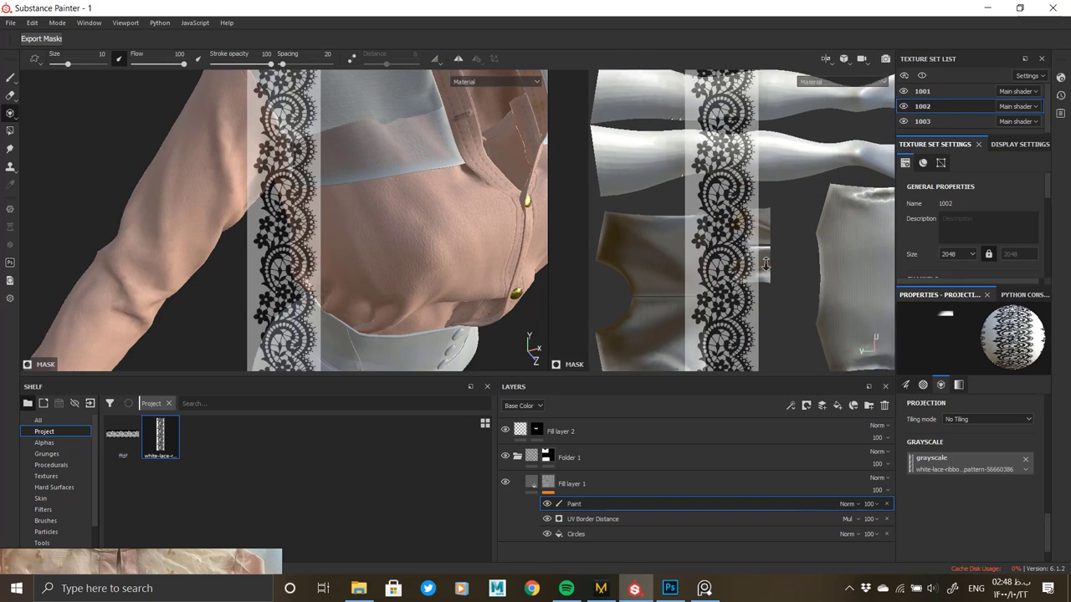
right_click_drag(752, 232, 810, 179, "alt")
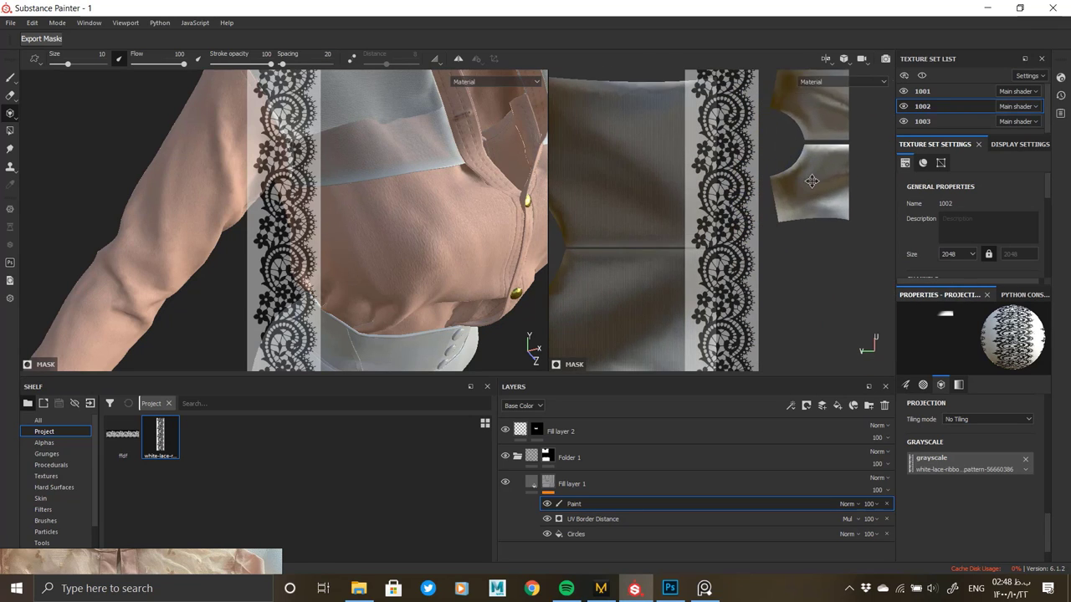
middle_click_drag(810, 179, 825, 175, "alt")
right_click_drag(825, 174, 795, 173, "alt")
scroll(796, 173, "down", 2)
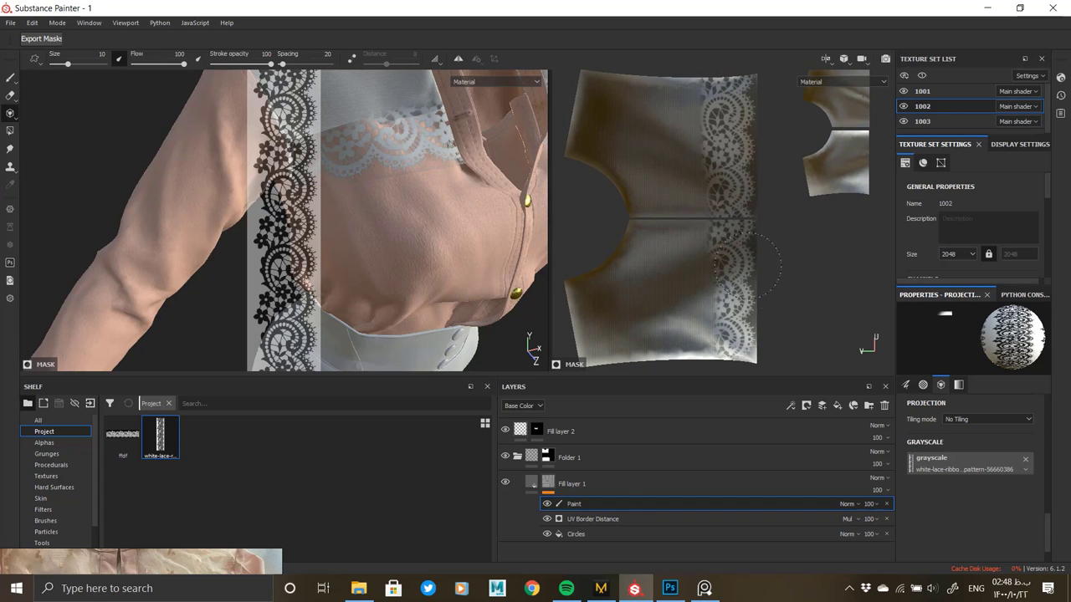
mouse_move(369, 251)
left_mouse_down("alt")
mouse_move(234, 259)
mouse_move(243, 256)
mouse_move(224, 232)
mouse_move(252, 264)
mouse_move(349, 258)
mouse_move(328, 253)
left_mouse_up("alt")
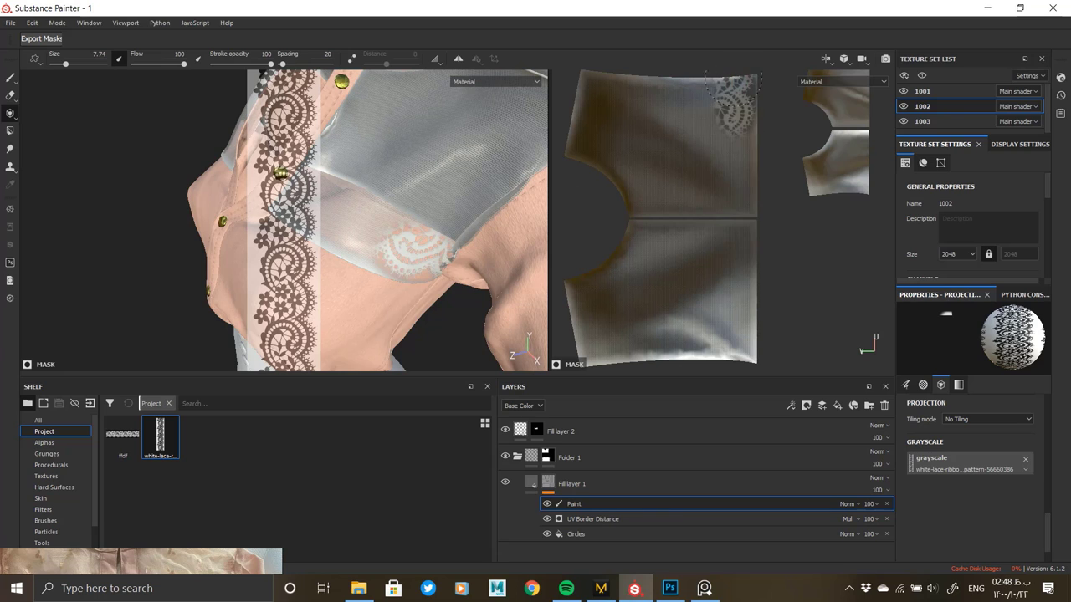
Paint the white lace ribbon projection along the yoke's full lower edge with brush size 7.74 and check it on the blouse.
left_click_drag(736, 126, 747, 360)
left_click_drag(734, 147, 733, 310)
left_click_drag(730, 87, 724, 78)
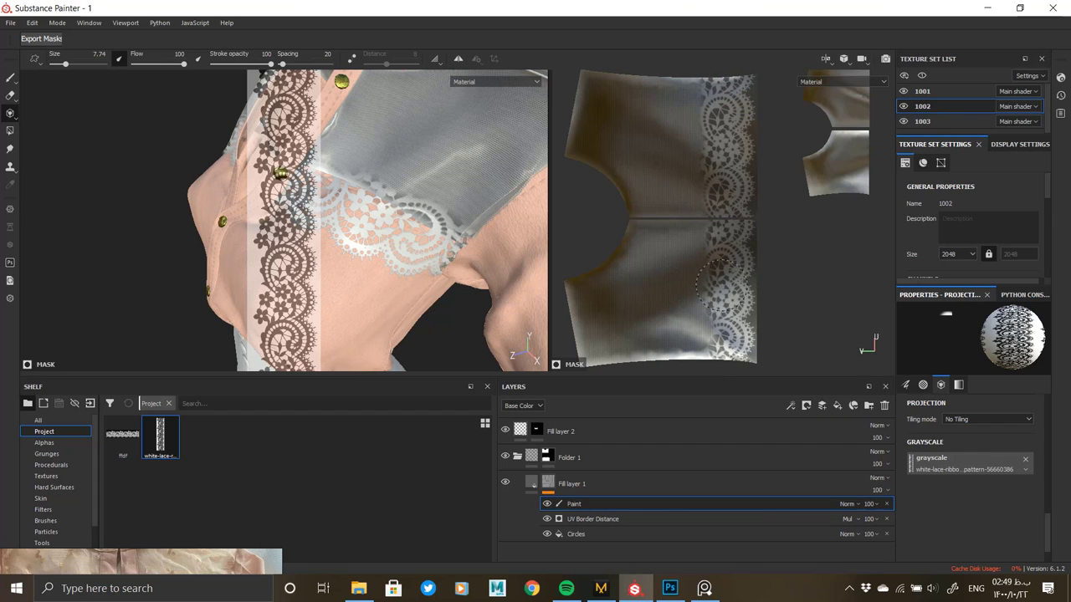
left_click_drag(723, 345, 723, 341)
left_click_drag(343, 219, 519, 215, "alt")
left_click_drag(134, 229, 214, 226, "alt")
Examine the painted lace trim close up from several sides and try a higher opacity value on Fill layer 1.
left_click(531, 483)
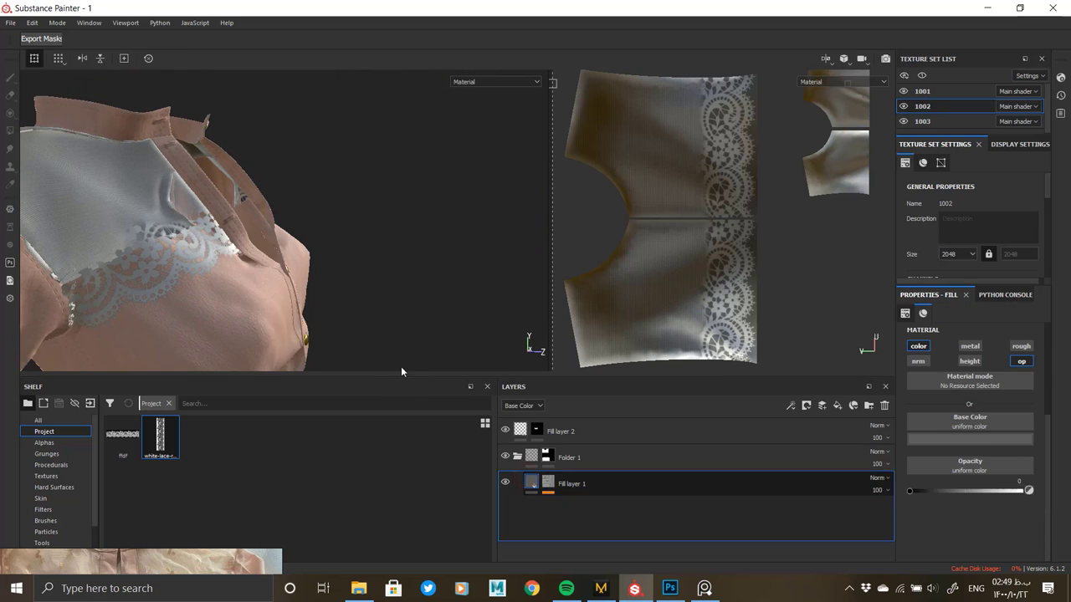
left_click_drag(263, 268, 399, 231, "alt")
left_click_drag(246, 175, 385, 221, "alt")
right_click_drag(243, 205, 435, 400, "alt")
left_click(545, 491)
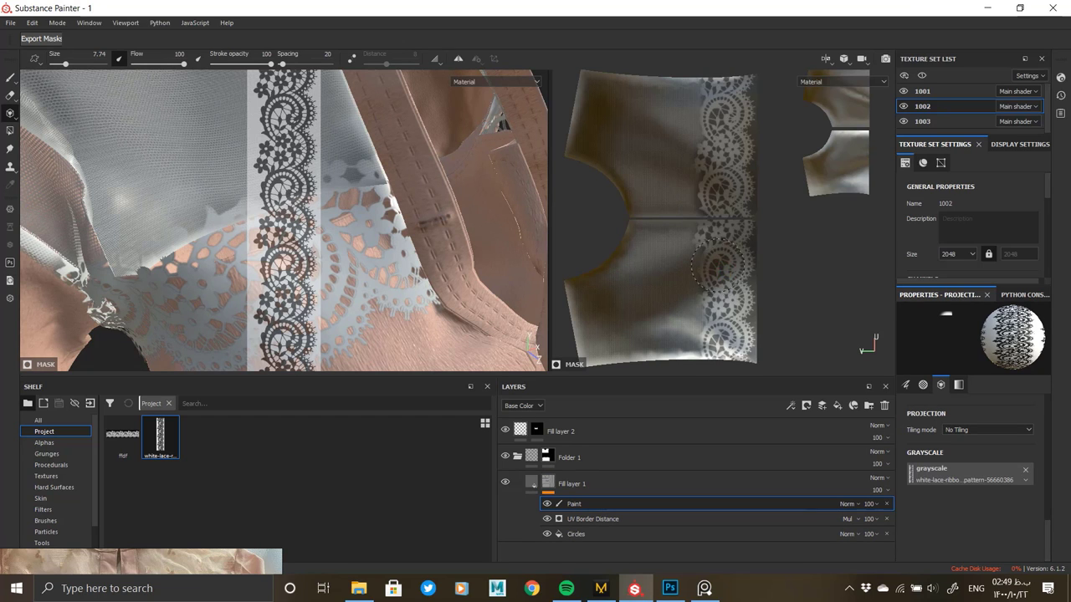
left_click(533, 483)
left_click_drag(341, 290, 359, 328, "alt")
right_click_drag(359, 328, 344, 257, "alt")
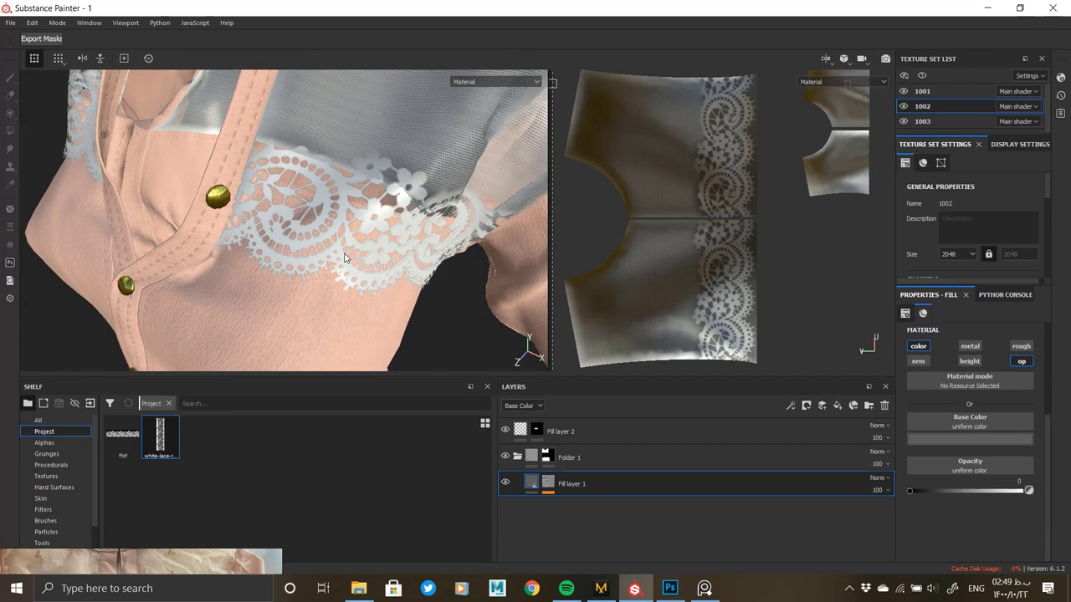
key("ctrl")
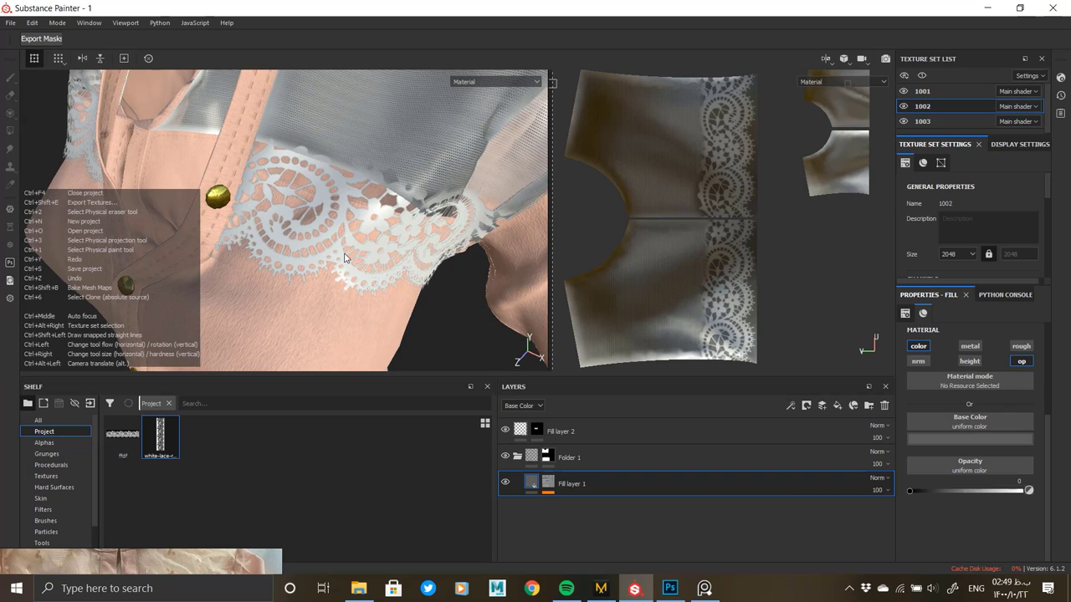
mouse_move(343, 257)
left_mouse_down("alt")
mouse_move(370, 232)
mouse_move(203, 208)
mouse_move(364, 205)
mouse_move(329, 238)
mouse_move(337, 241)
left_mouse_up("alt")
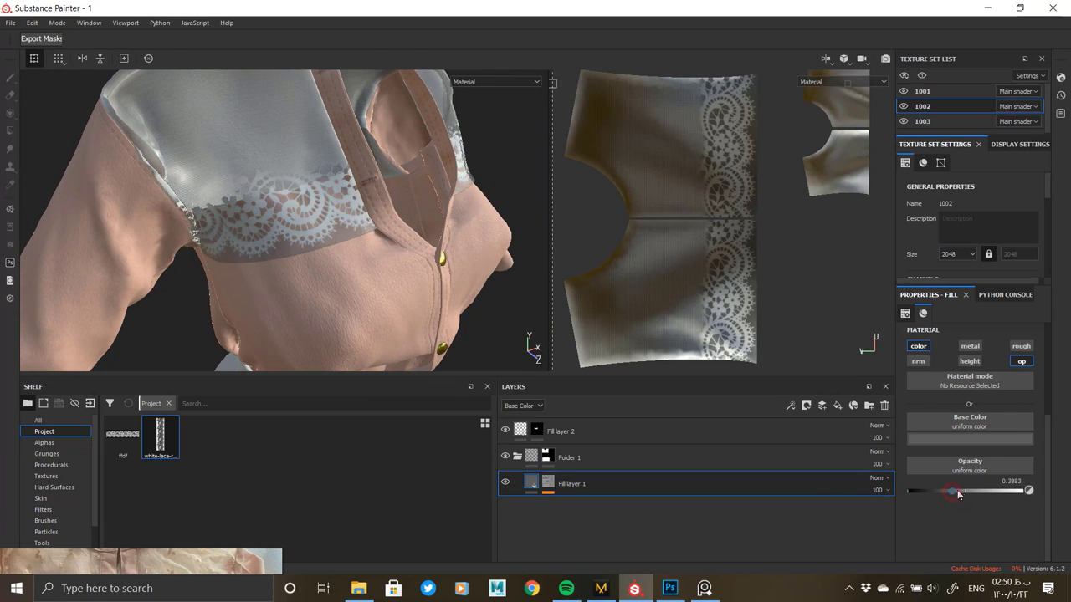
Try the Multiply and Divide blend modes on the Paint effect in Fill layer 1's mask, checking the lace on the blouse.
left_click(548, 482)
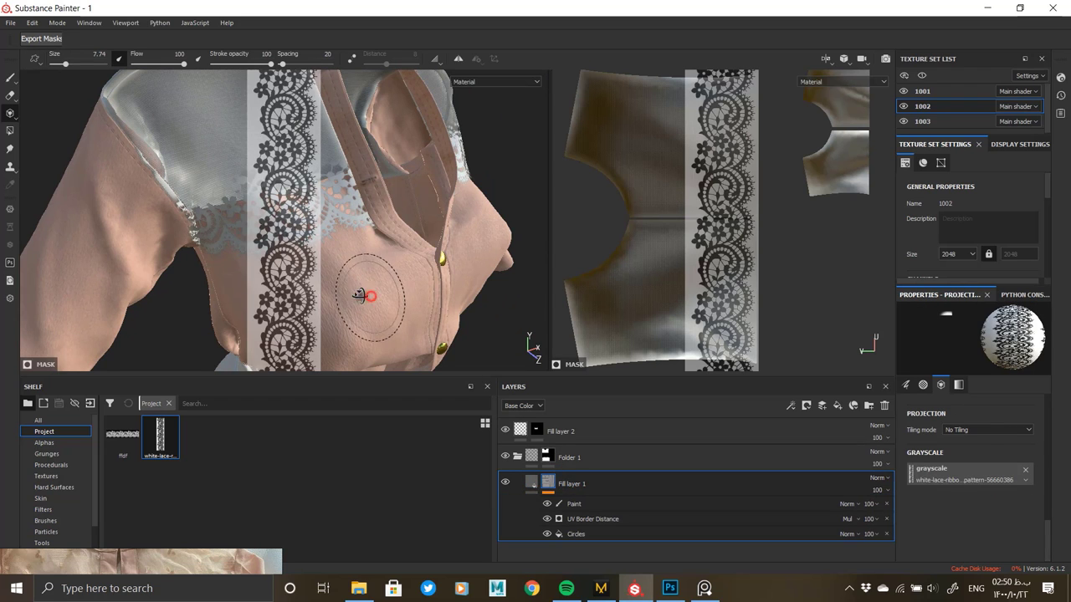
left_click_drag(371, 296, 405, 301, "alt")
left_click(11, 77)
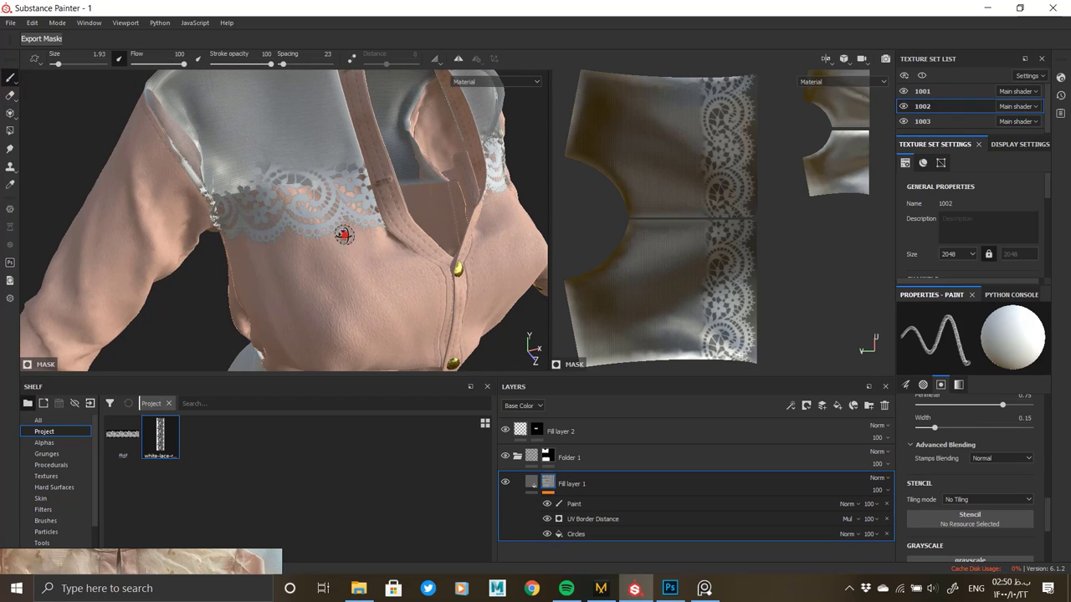
left_click_drag(343, 235, 151, 242, "alt")
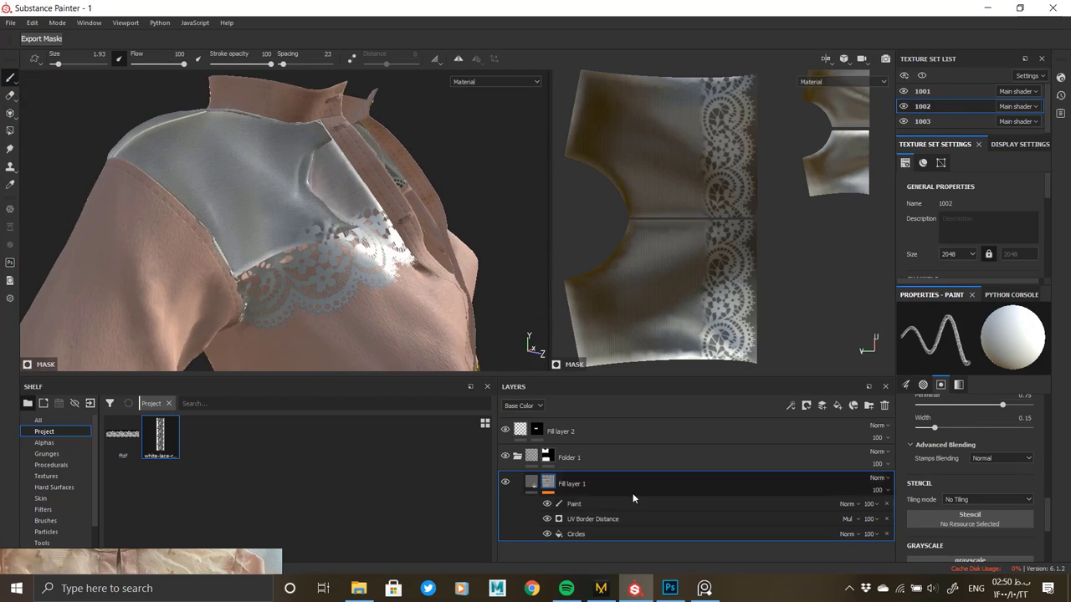
left_click(846, 505)
left_click(871, 215)
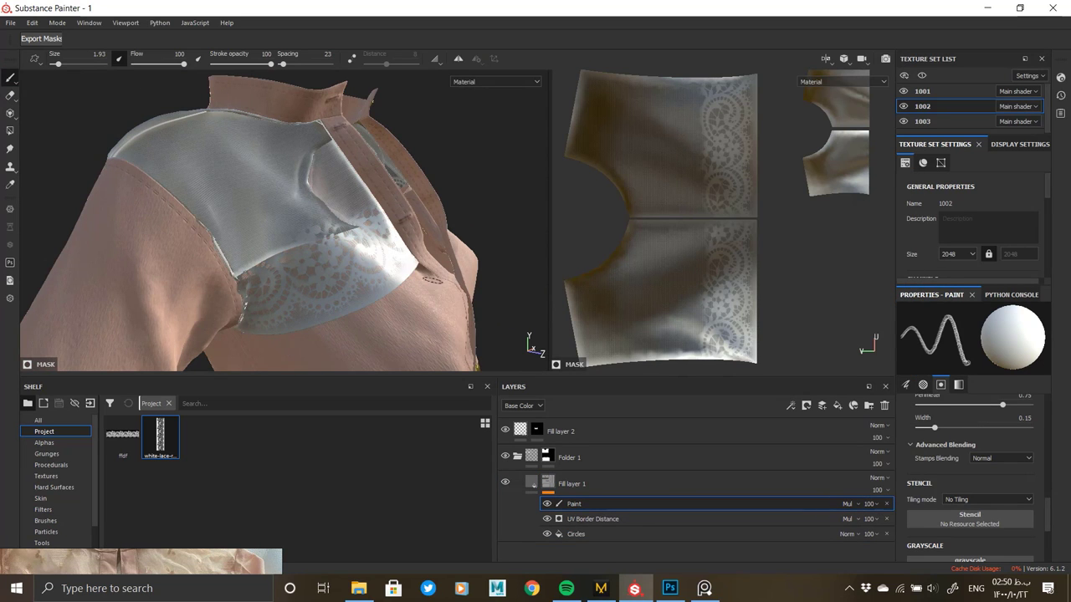
scroll(432, 280, "up", 4)
left_click_drag(329, 276, 303, 272, "alt")
left_click(848, 504)
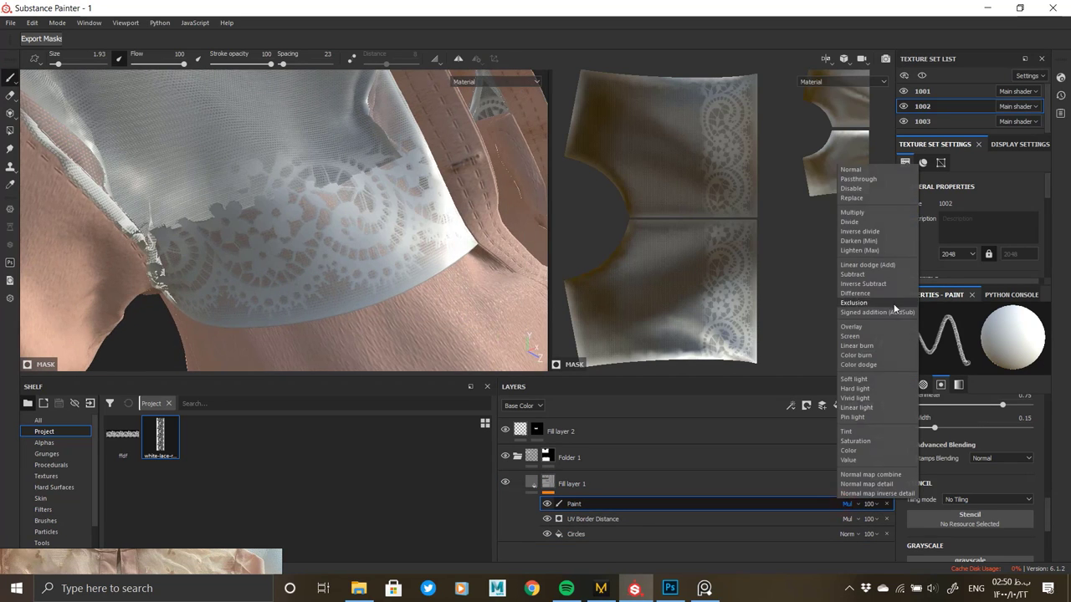
left_click(875, 223)
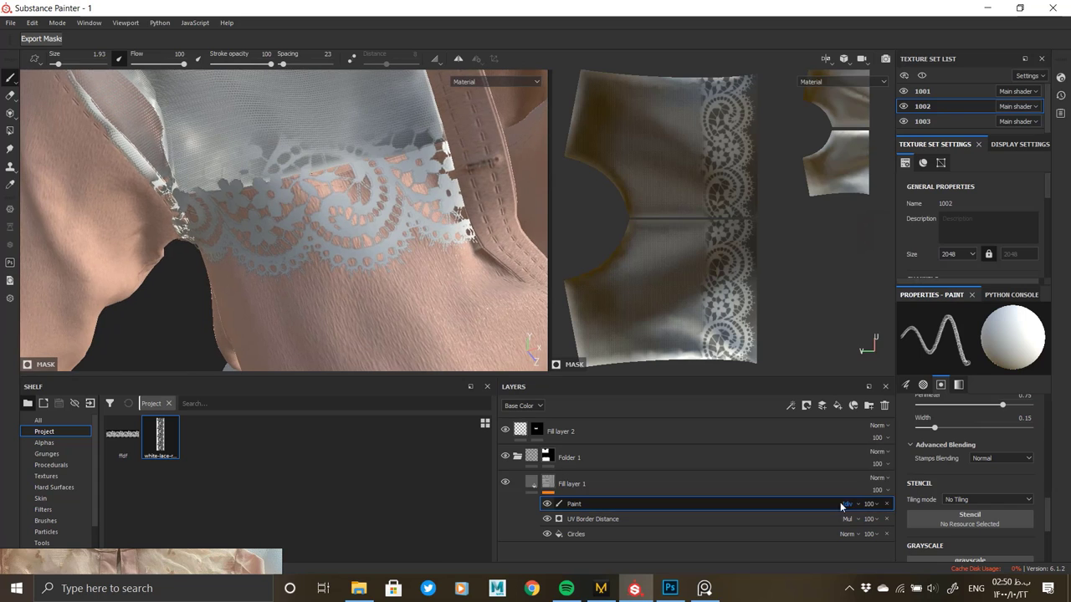
Try Linear dodge (Add), Soft light, Overlay and Screen on the mask's Paint effect, then return it to Normal.
left_click(843, 506)
left_click(874, 266)
mouse_move(414, 250)
left_mouse_down("alt")
mouse_move(251, 234)
mouse_move(321, 218)
left_mouse_up("alt")
mouse_move(320, 217)
right_mouse_down("alt")
mouse_move(373, 294)
mouse_move(399, 256)
right_mouse_up("alt")
left_click(851, 504)
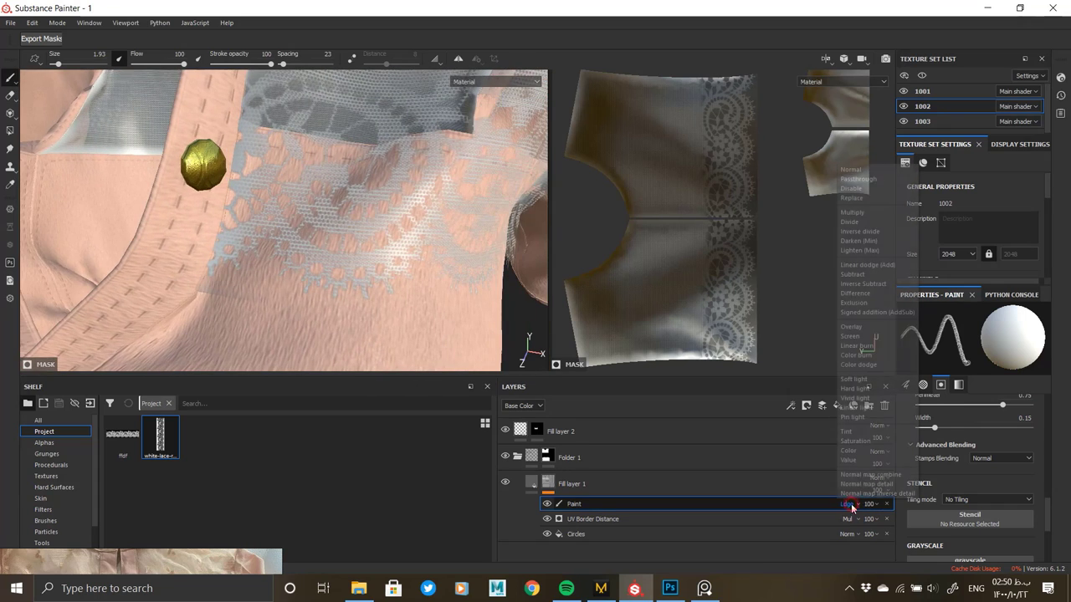
left_click(853, 379)
left_click(845, 504)
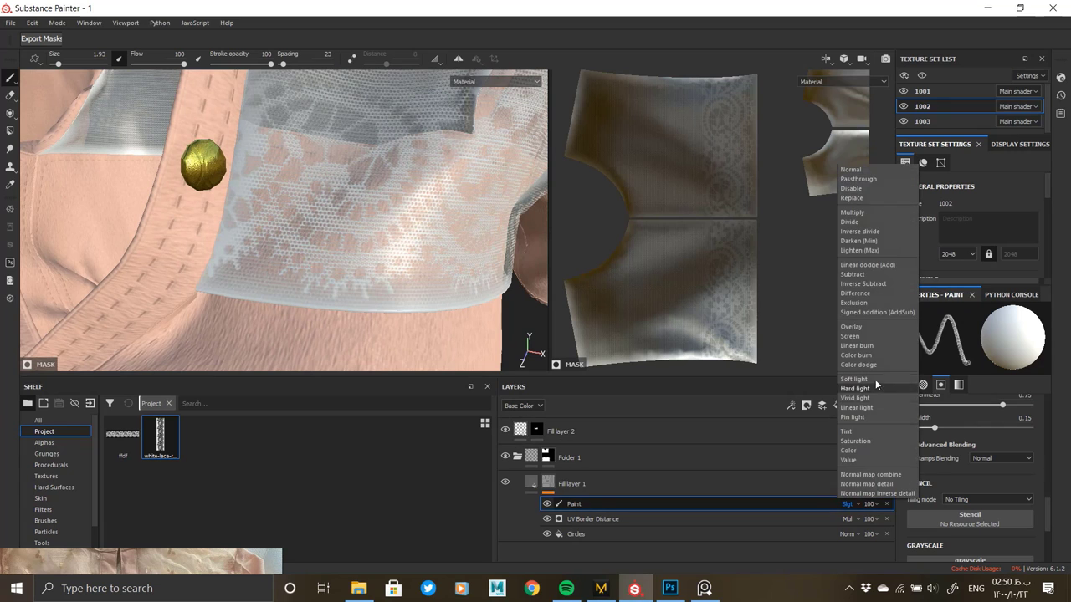
left_click(862, 326)
left_click(848, 505)
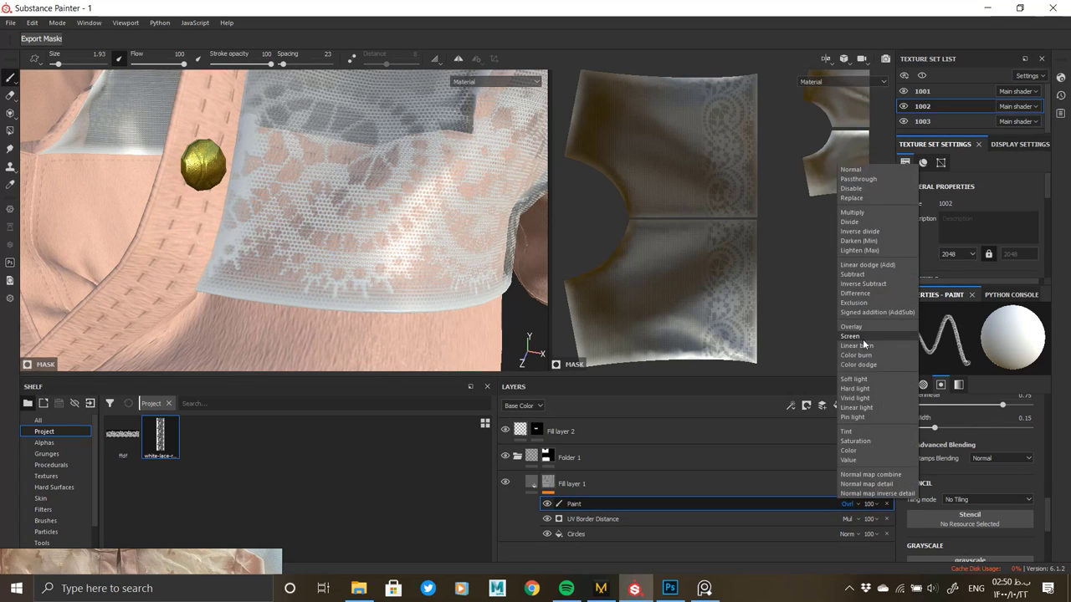
left_click(862, 340)
left_click(848, 504)
left_click(851, 170)
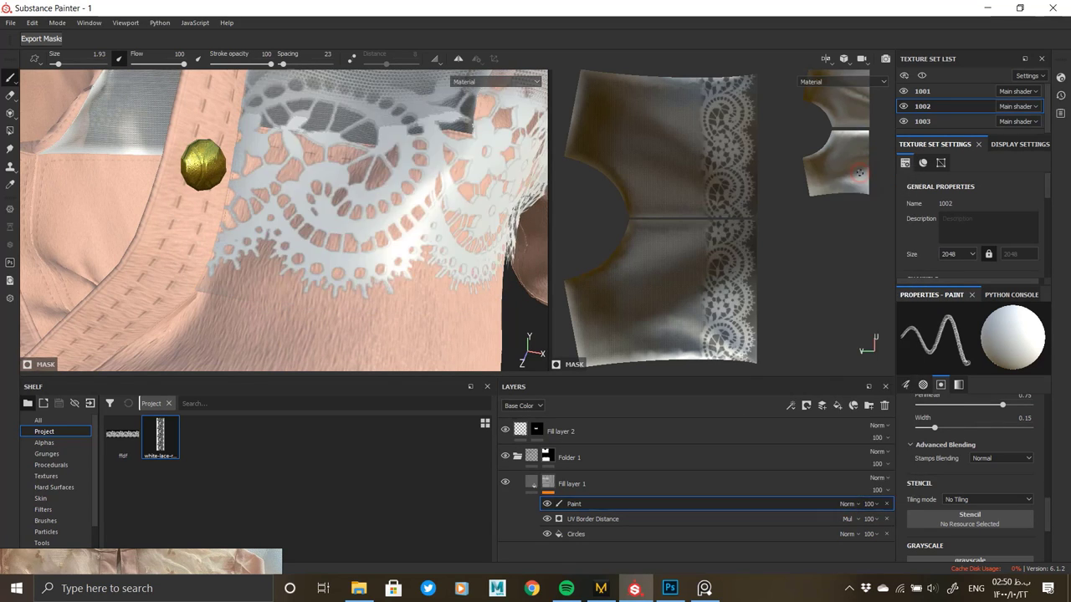
Select Fill layer 1's fill content and view the lace trim across the whole front of the blouse.
left_click(9, 115)
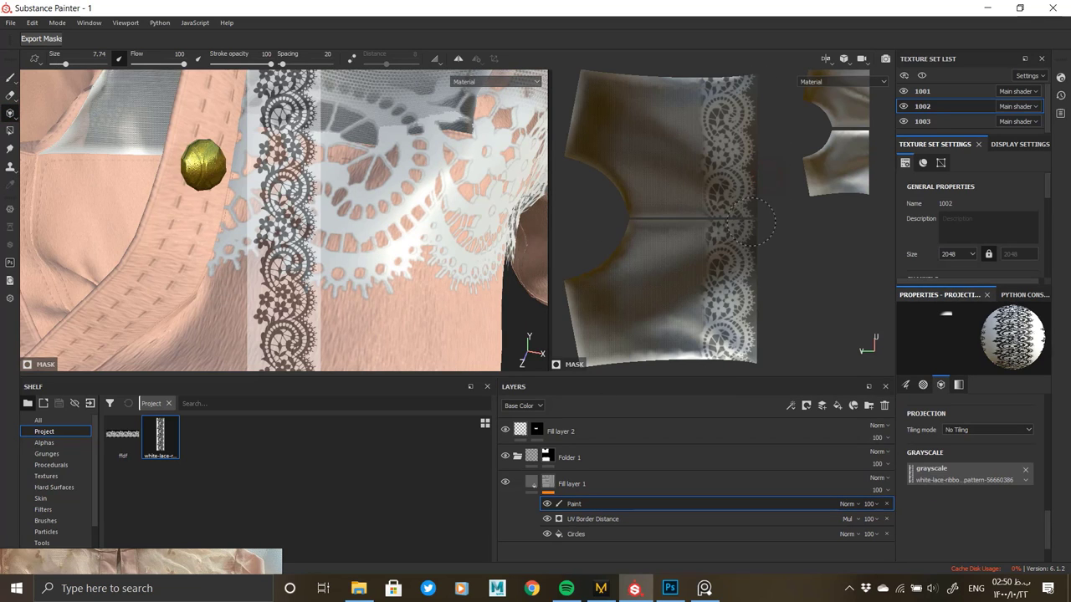
left_click(532, 483)
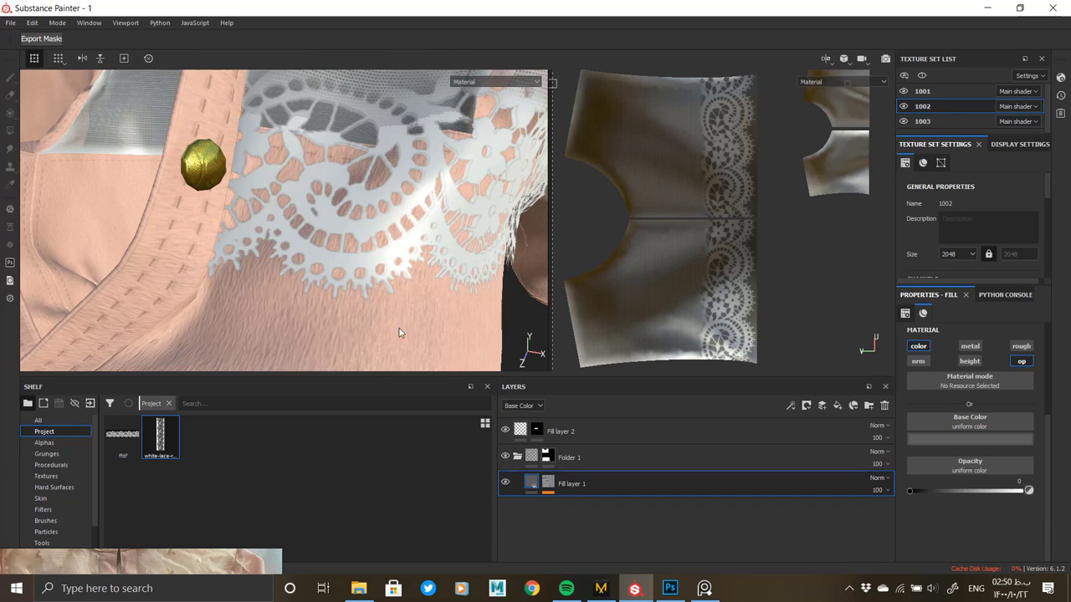
left_click_drag(401, 330, 215, 224, "alt")
right_click_drag(214, 224, 268, 223, "alt")
left_click_drag(268, 222, 392, 260, "alt")
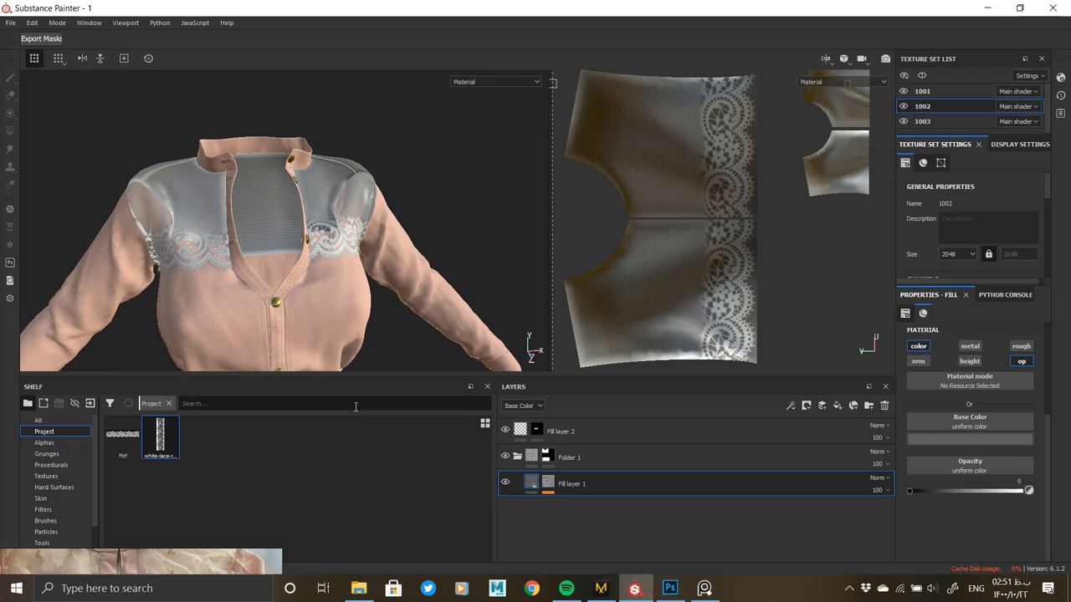
Compare the blouse's yoke and lace trim with the reference photo of the embroidered sheer blouse.
right_click_drag(219, 558, 241, 404)
scroll(201, 419, "up", 4)
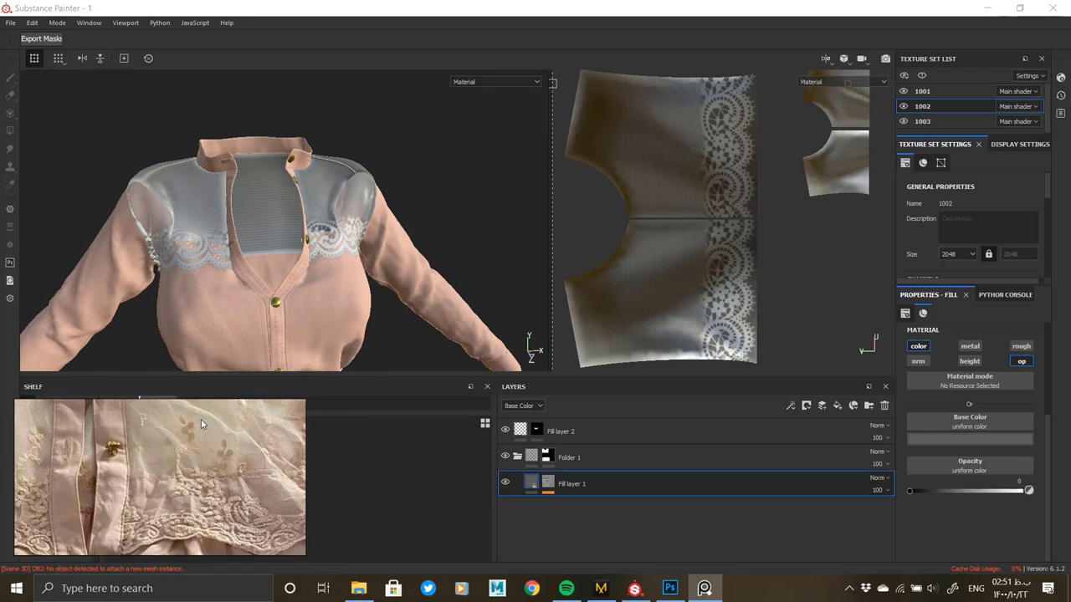
scroll(201, 419, "down", 4)
scroll(60, 433, "up", 4)
scroll(90, 446, "down", 3)
left_click_drag(326, 269, 296, 298, "alt")
right_click_drag(251, 439, 250, 453)
left_click_drag(268, 251, 293, 269, "alt")
right_click_drag(244, 445, 250, 580)
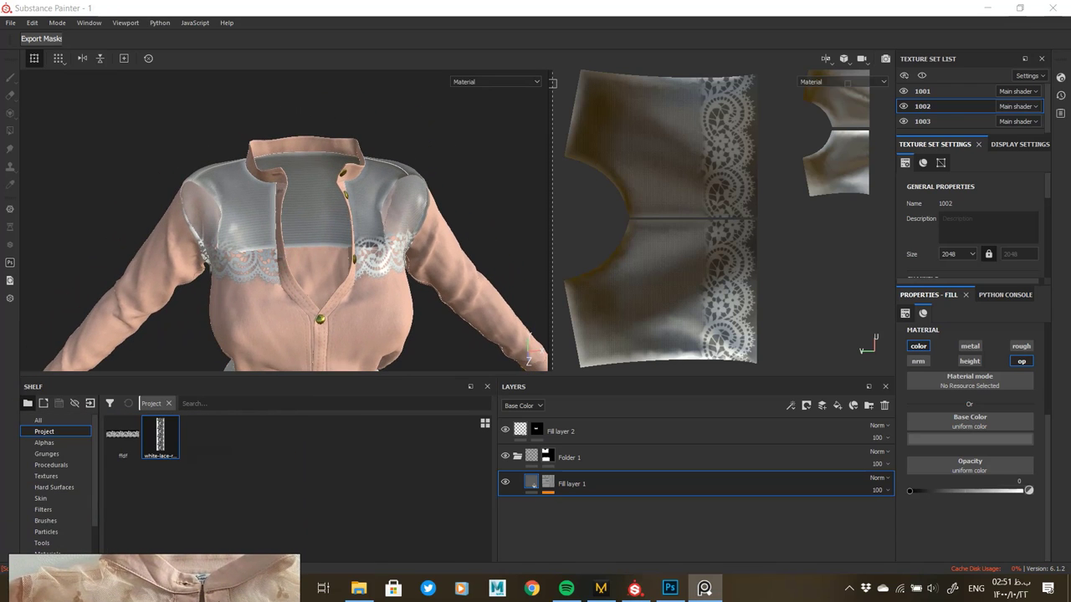
left_click_drag(280, 263, 368, 268, "alt")
left_click(600, 9)
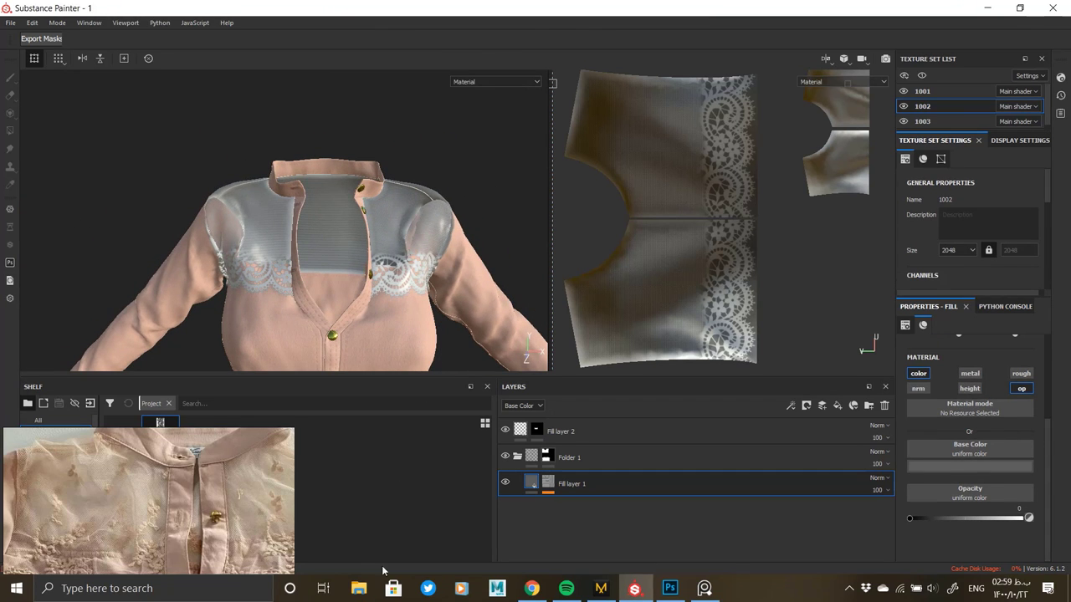
Import 800px_COLOURBOX8528574.jpg from the Formal dress No.1 reference images into the project as a texture.
key("super+e")
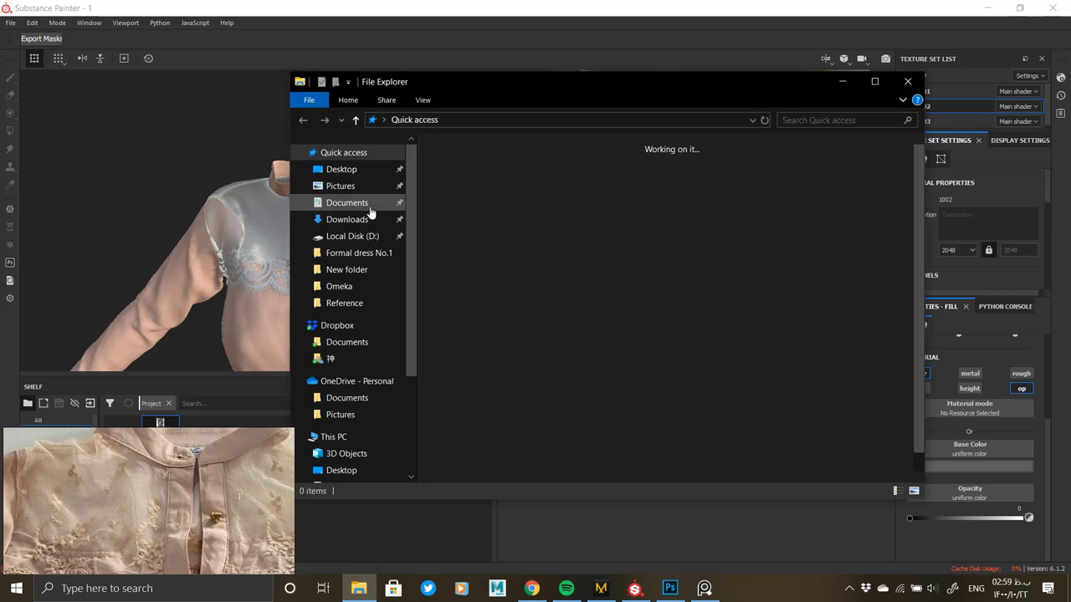
left_click(359, 253)
left_click(481, 189)
double_click(481, 189)
double_click(481, 189)
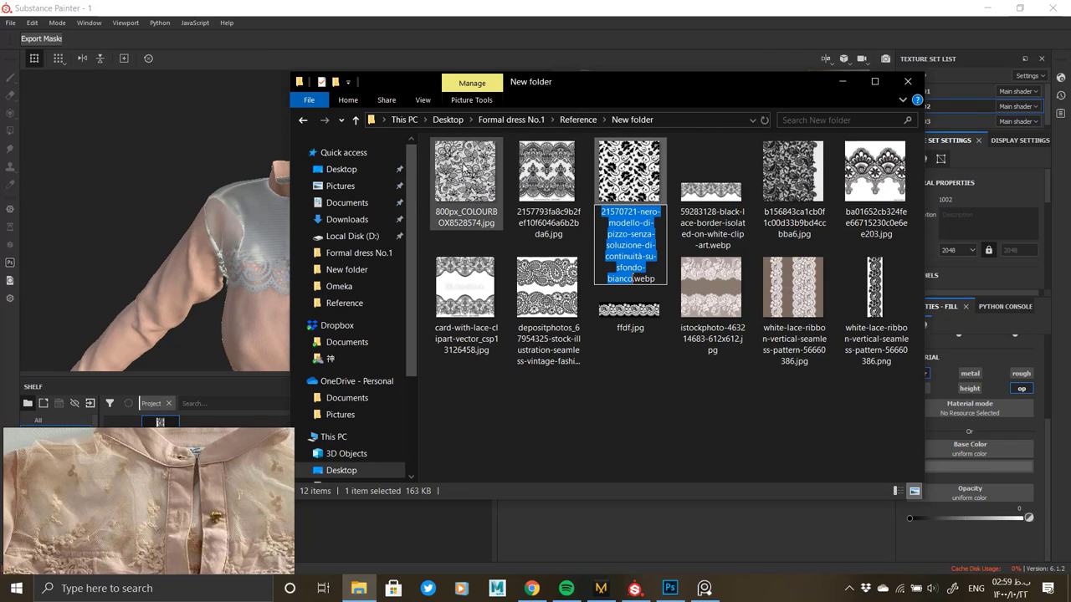
left_click(617, 6)
left_click(469, 183)
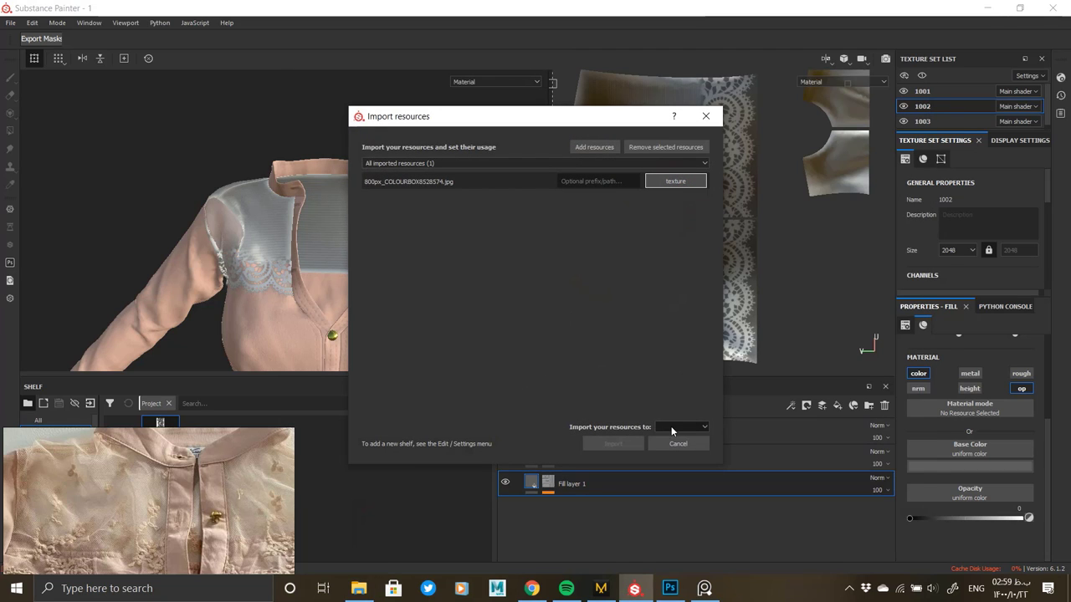
left_click(666, 445)
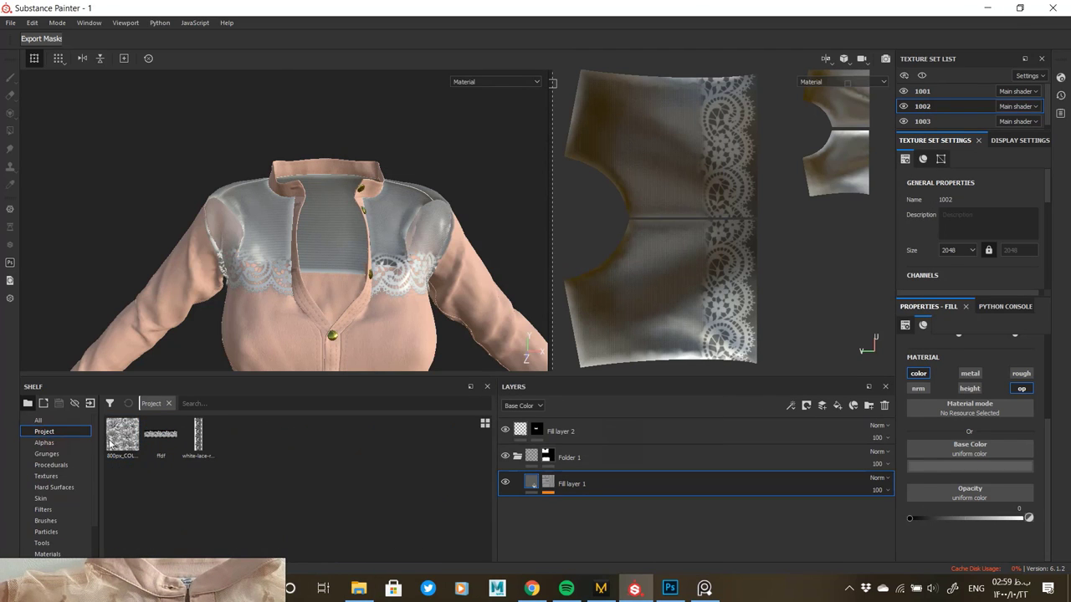
mouse_move(123, 435)
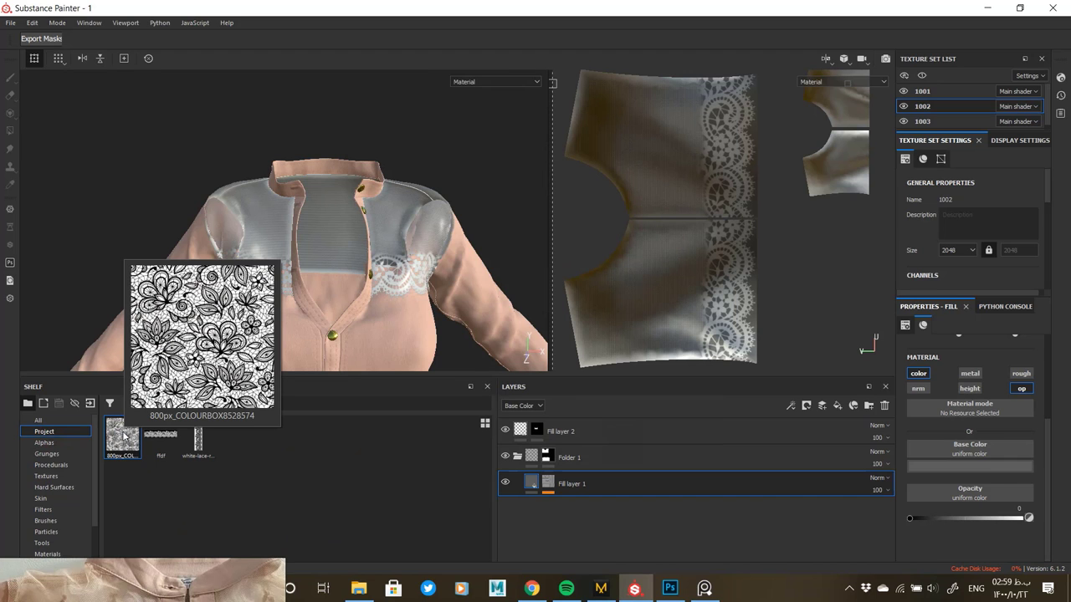
Add a Fill effect above Paint in Fill layer 1's mask with 800px_COLOURBOX8528574 as its grayscale image.
left_click(243, 466)
left_click_drag(262, 266, 427, 259, "alt")
right_click_drag(243, 240, 360, 234, "alt")
left_click_drag(208, 226, 314, 225, "alt")
right_click_drag(314, 224, 230, 234, "alt")
left_click_drag(334, 237, 184, 239, "alt")
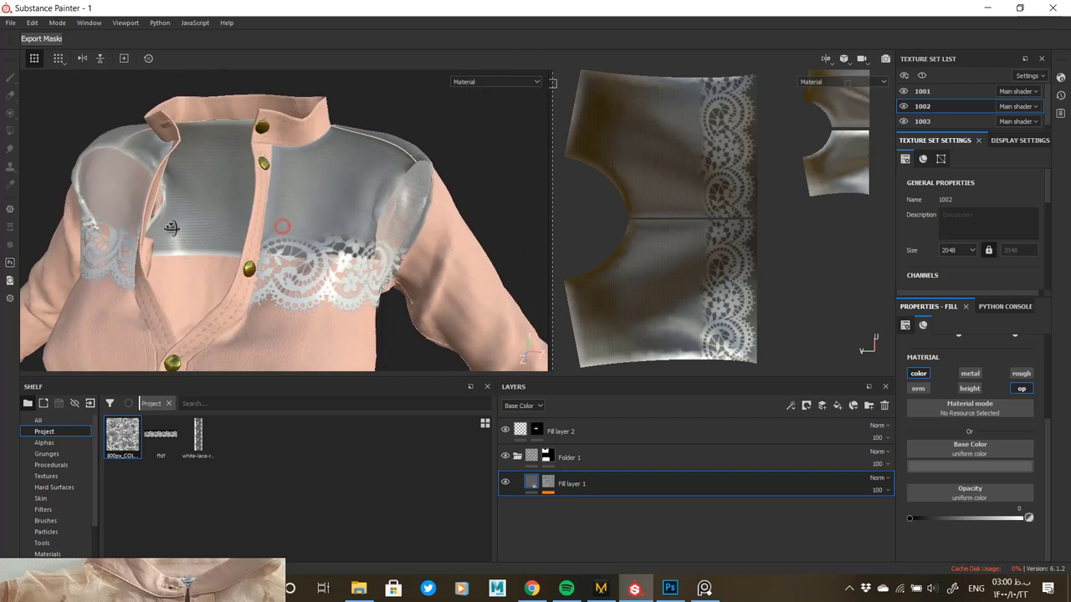
left_click_drag(435, 242, 345, 240, "alt")
left_click(548, 483)
left_click(593, 504)
right_click(592, 504)
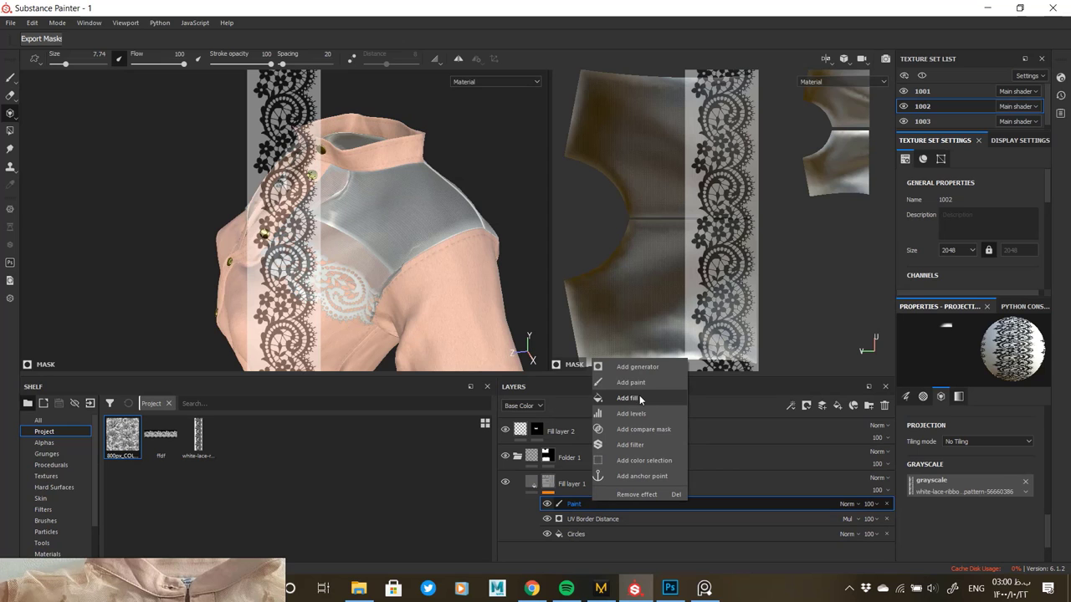
left_click(636, 401)
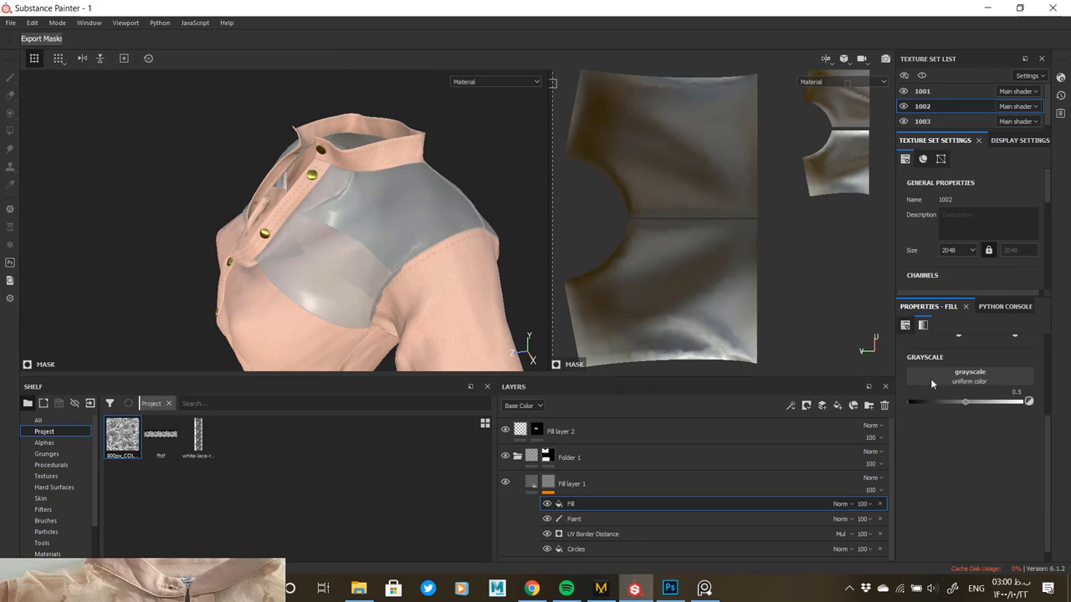
left_click_drag(122, 435, 970, 378)
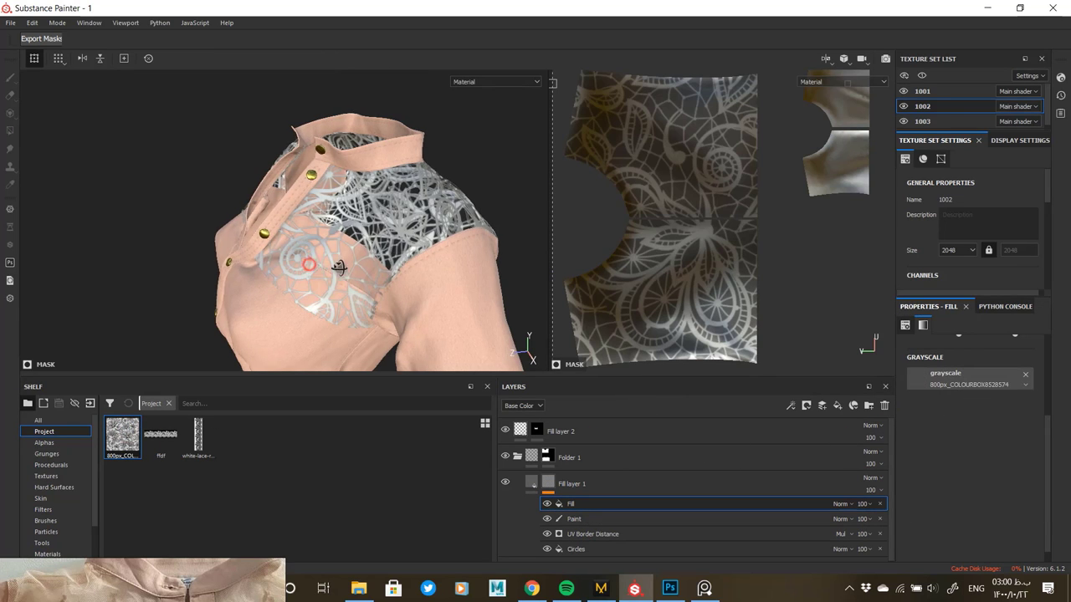
Set the UV scale of the floral lace Fill effect in Fill layer 1's mask to 3.
scroll(339, 267, "up", 5)
scroll(918, 451, "up", 3)
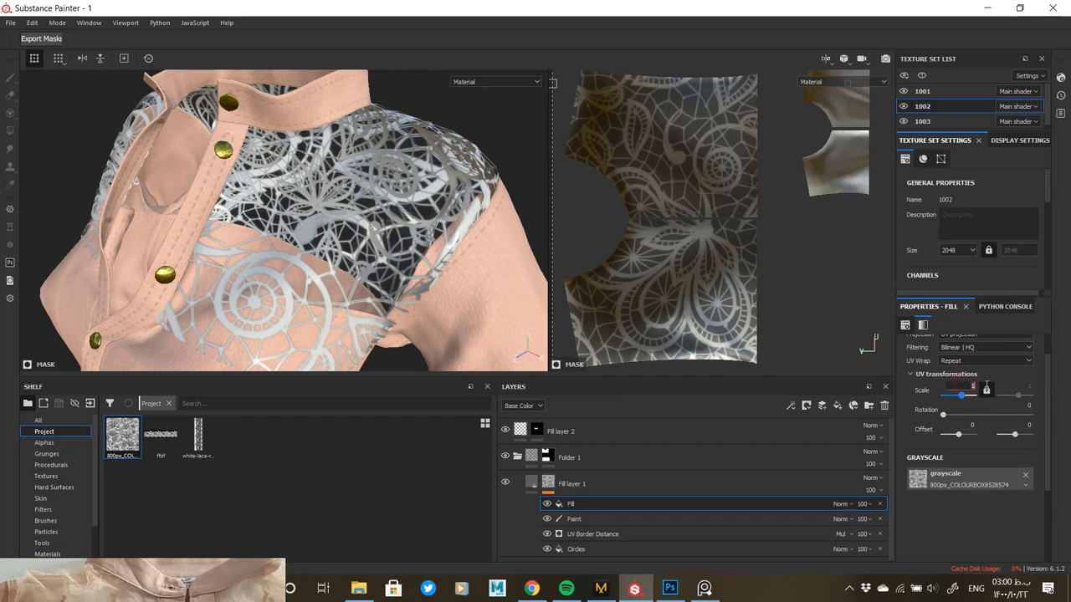
key("Return")
type("3")
key("Return")
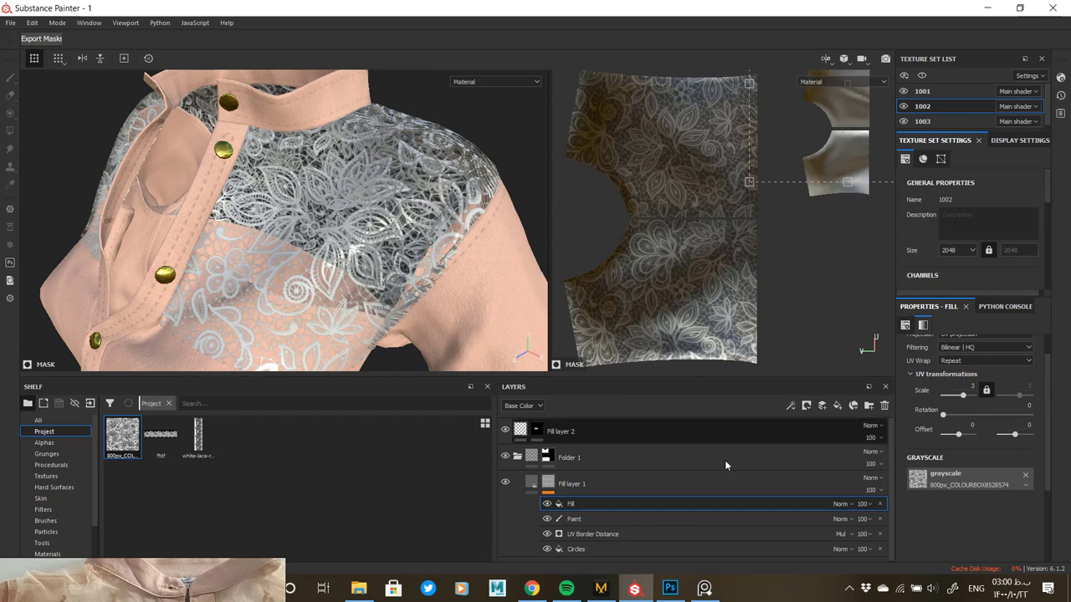
Try Linear dodge (Add) as the blend mode of the mask's Fill effect, and settle on Multiply.
left_click(840, 504)
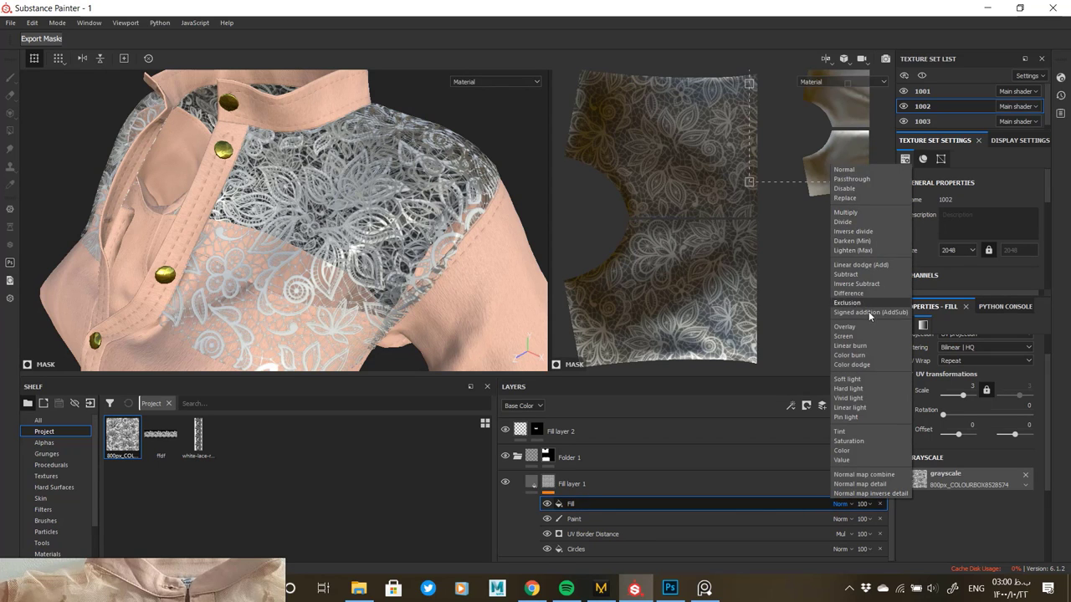
left_click(860, 265)
left_click(837, 504)
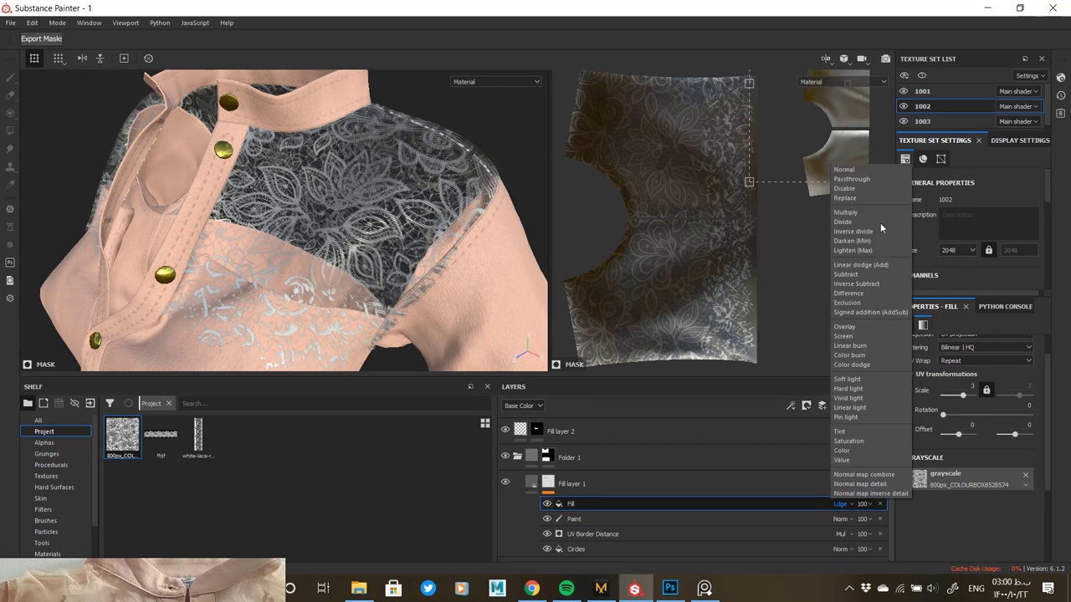
left_click(867, 213)
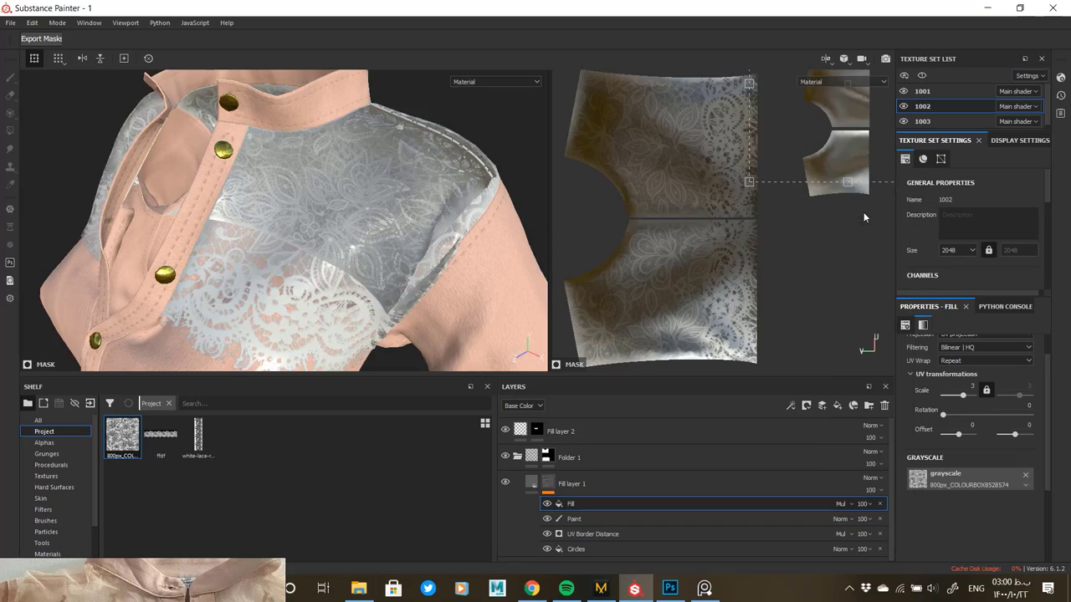
Move the mask's Fill effect beneath the Paint effect so the painted lace trim lies over the floral pattern.
left_click_drag(274, 270, 345, 243, "alt")
right_click_drag(345, 243, 268, 313, "alt")
left_click_drag(267, 313, 623, 443, "alt")
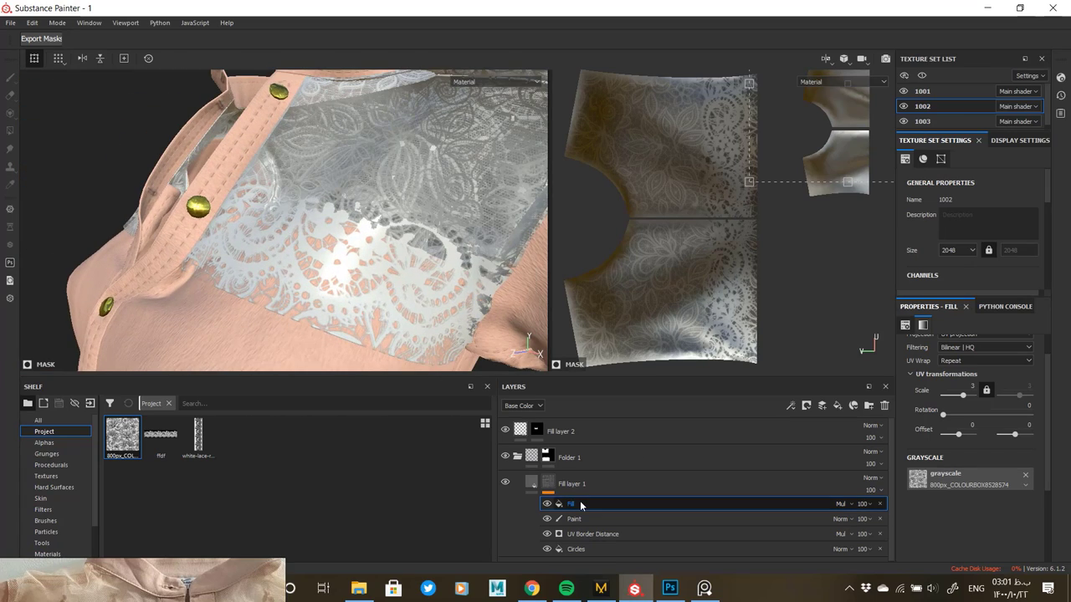
left_click_drag(580, 501, 575, 519)
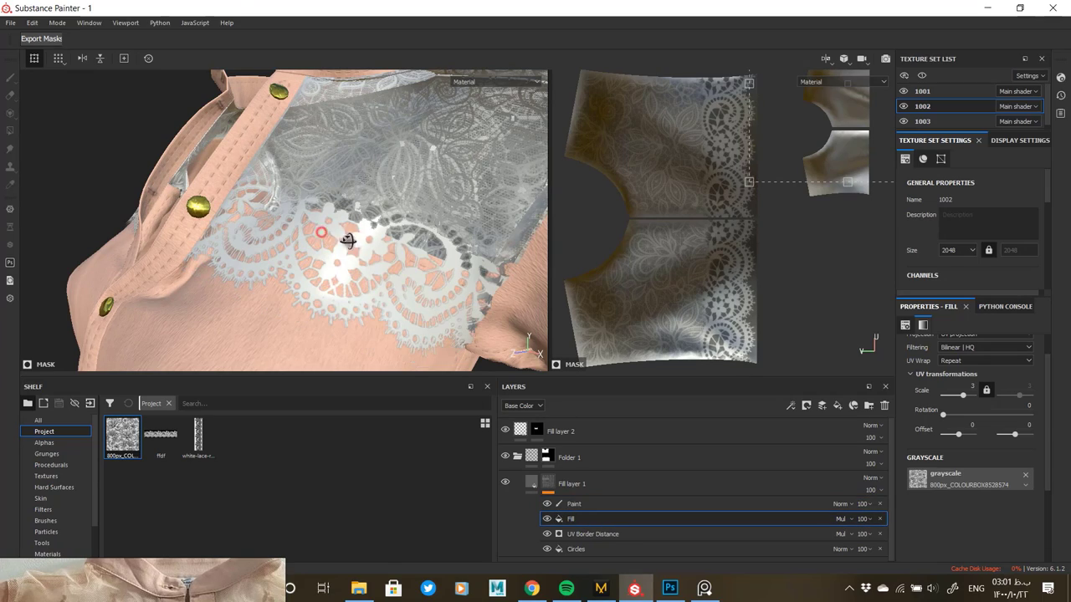
Try the Fill effect below UV Border Distance and Circles in the mask stack, and return it to just under Paint.
mouse_move(346, 240)
left_mouse_down("alt")
mouse_move(299, 283)
mouse_move(359, 282)
mouse_move(374, 210)
mouse_move(287, 226)
mouse_move(318, 201)
mouse_move(360, 209)
left_mouse_up("alt")
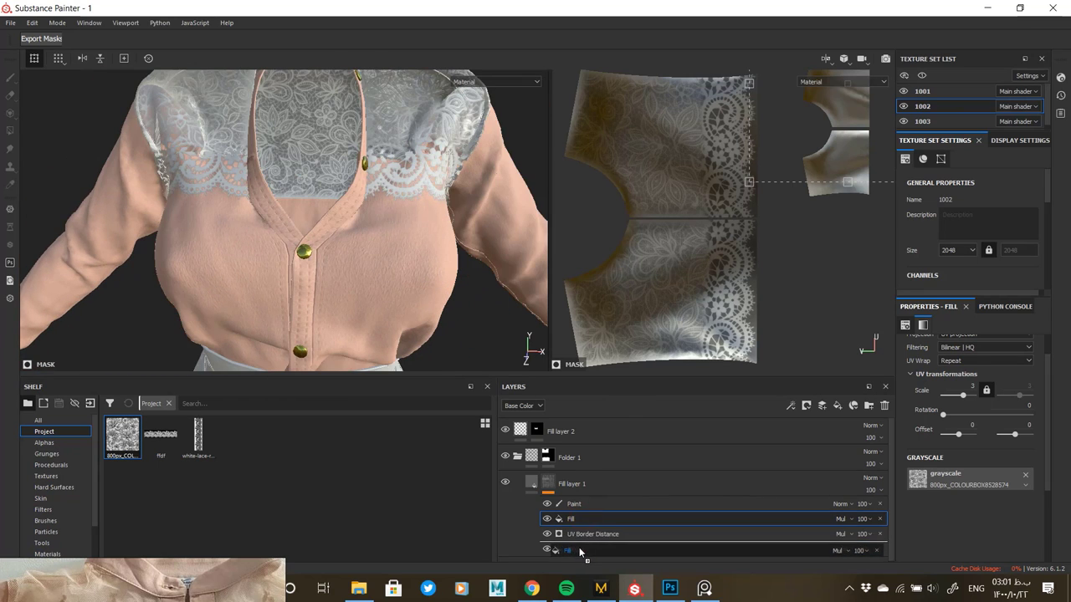
left_click_drag(378, 315, 344, 280, "alt")
middle_click_drag(344, 280, 250, 243, "alt")
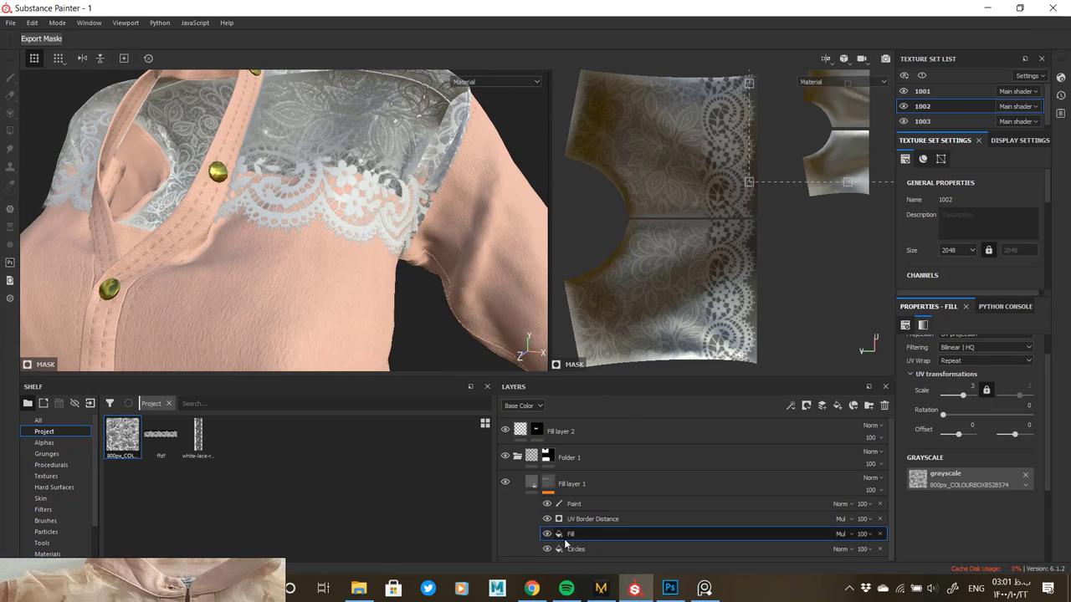
left_click_drag(568, 538, 573, 555)
left_click_drag(376, 293, 380, 345, "alt")
mouse_move(575, 533)
left_mouse_down()
mouse_move(578, 513)
mouse_move(575, 538)
left_mouse_up()
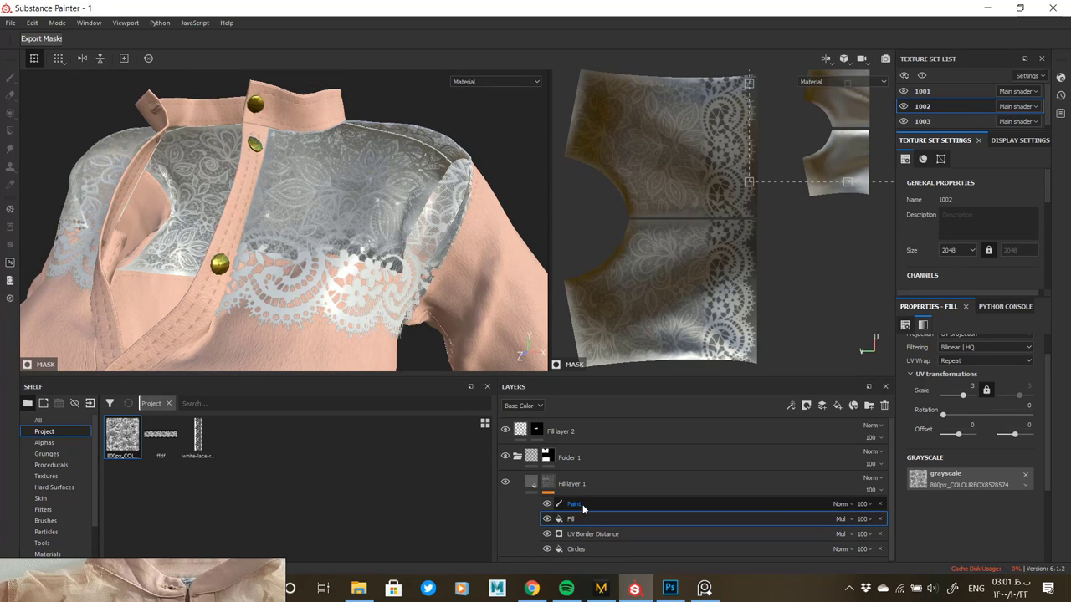
left_click_drag(583, 507, 581, 526)
Examine the floral lace on the front and back of the yoke and compare it with the embroidered reference fabric.
left_click(10, 78)
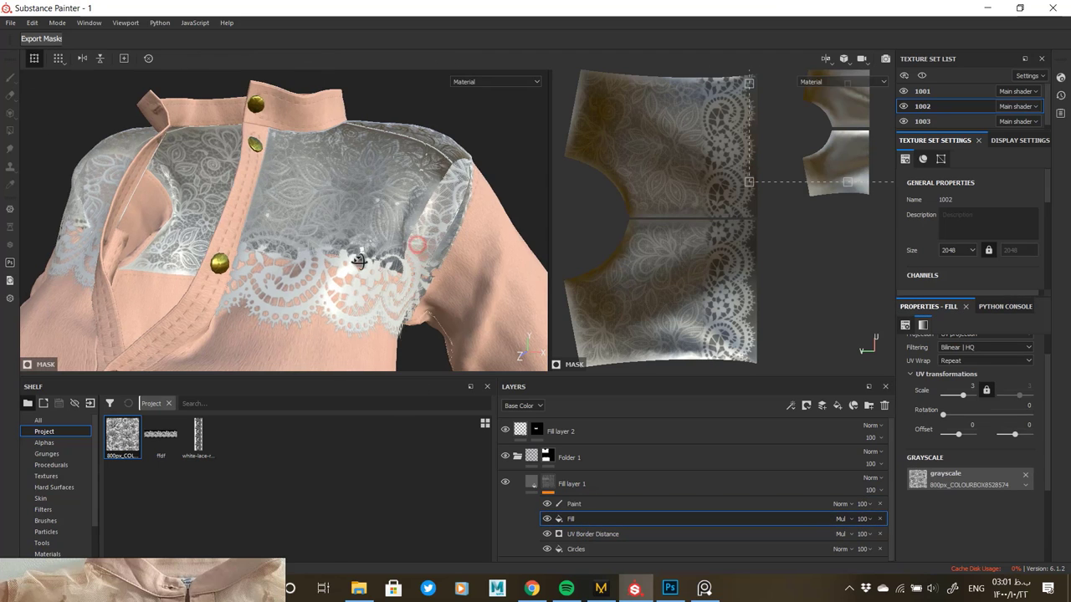
left_click_drag(359, 261, 376, 186, "alt")
right_click_drag(376, 186, 220, 224, "alt")
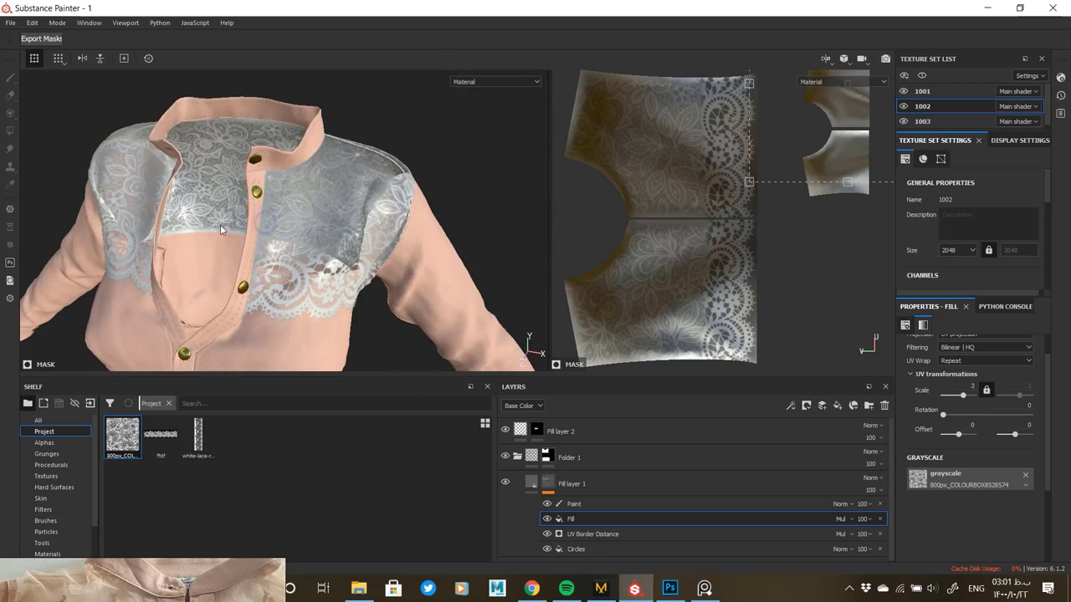
left_click_drag(220, 224, 377, 229, "alt")
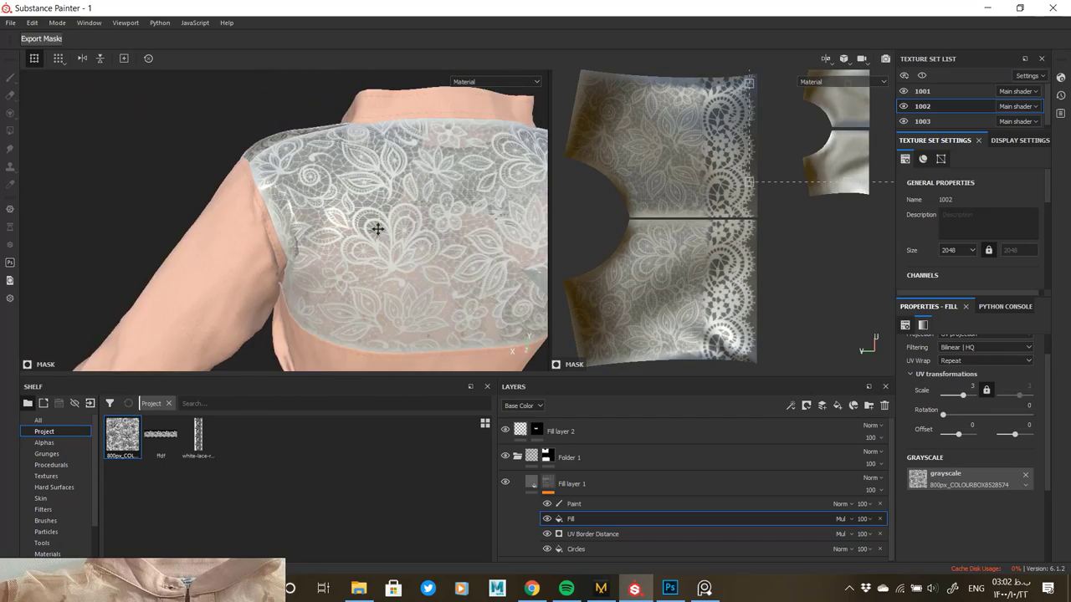
middle_click_drag(377, 229, 276, 226, "alt")
right_click_drag(276, 226, 220, 167, "alt")
mouse_move(220, 167)
left_mouse_down("alt")
mouse_move(236, 204)
mouse_move(335, 209)
left_mouse_up("alt")
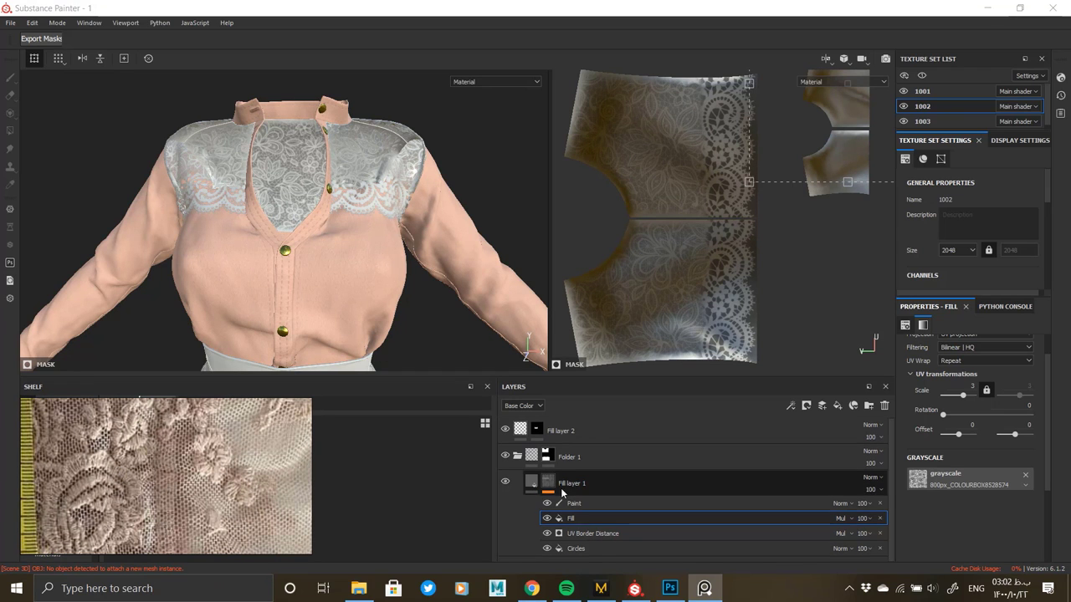
Try the blouse's peach fabric color as Fill layer 1's base color, check it on the yoke, and undo the change.
left_click(536, 485)
scroll(929, 489, "down", 2)
left_click(956, 502)
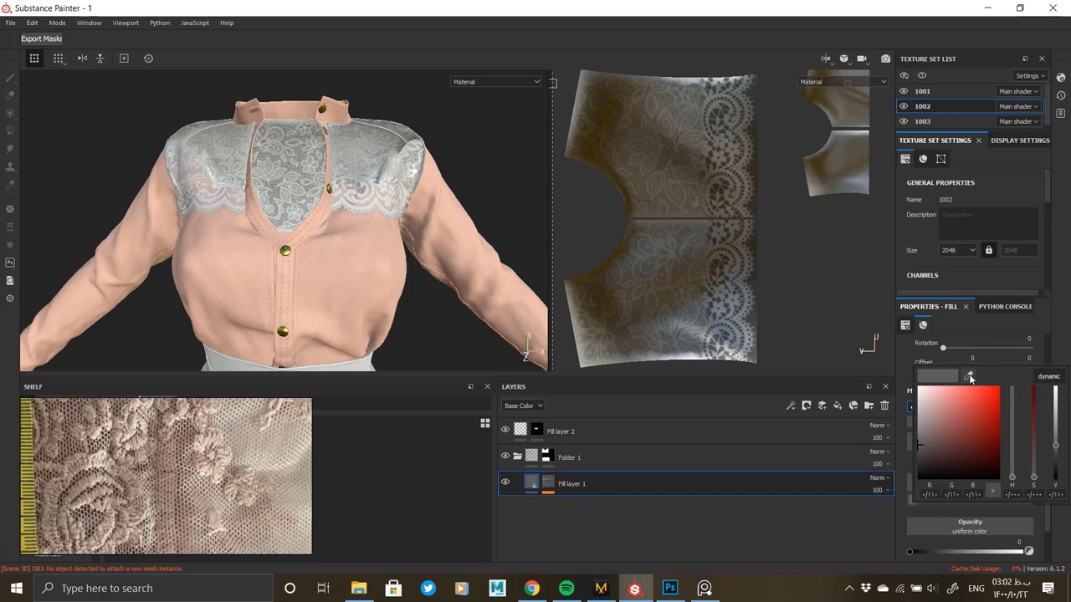
left_click(341, 273)
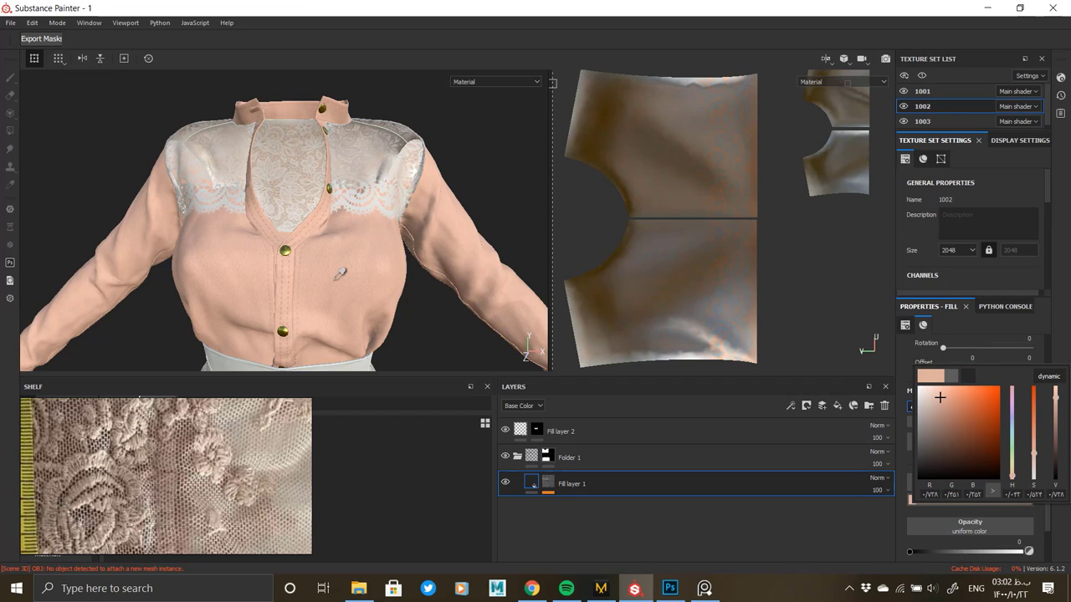
left_click(609, 516)
left_click_drag(377, 262, 359, 268, "alt")
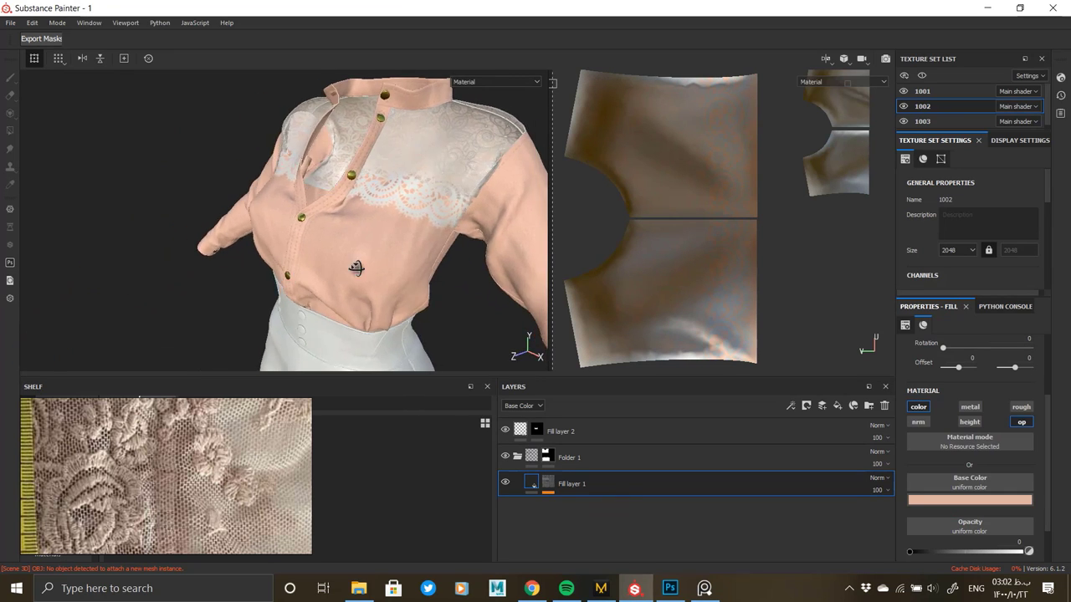
right_click_drag(359, 268, 402, 255, "alt")
middle_click_drag(402, 255, 330, 309, "alt")
right_click_drag(331, 310, 370, 452, "alt")
key("ctrl+z")
scroll(356, 289, "down", 6)
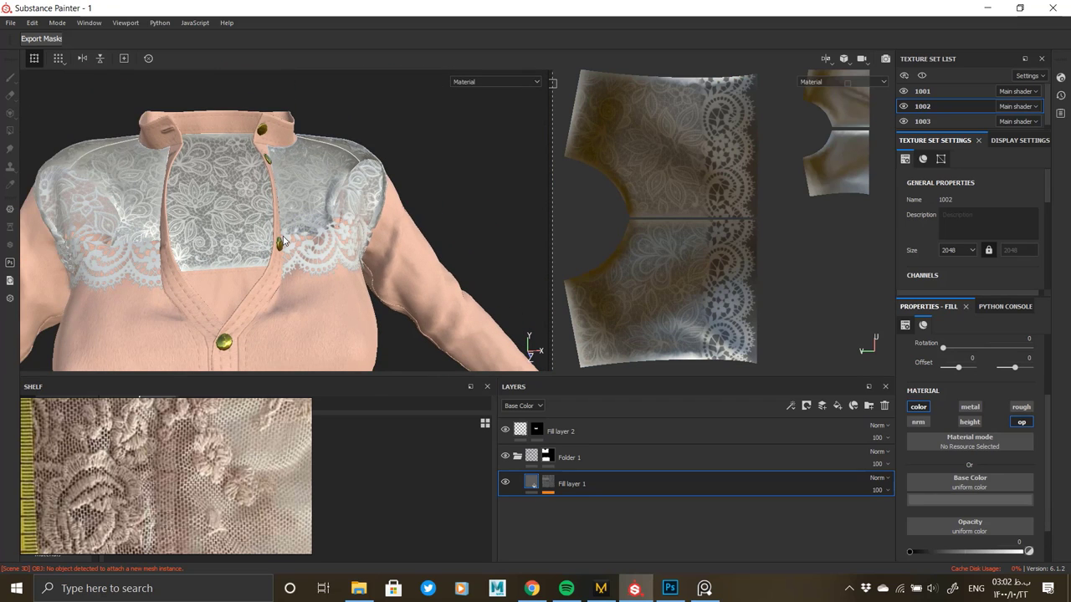
Duplicate Fill layer 1 and invert the copy's mask.
right_click(611, 485)
left_click(660, 234)
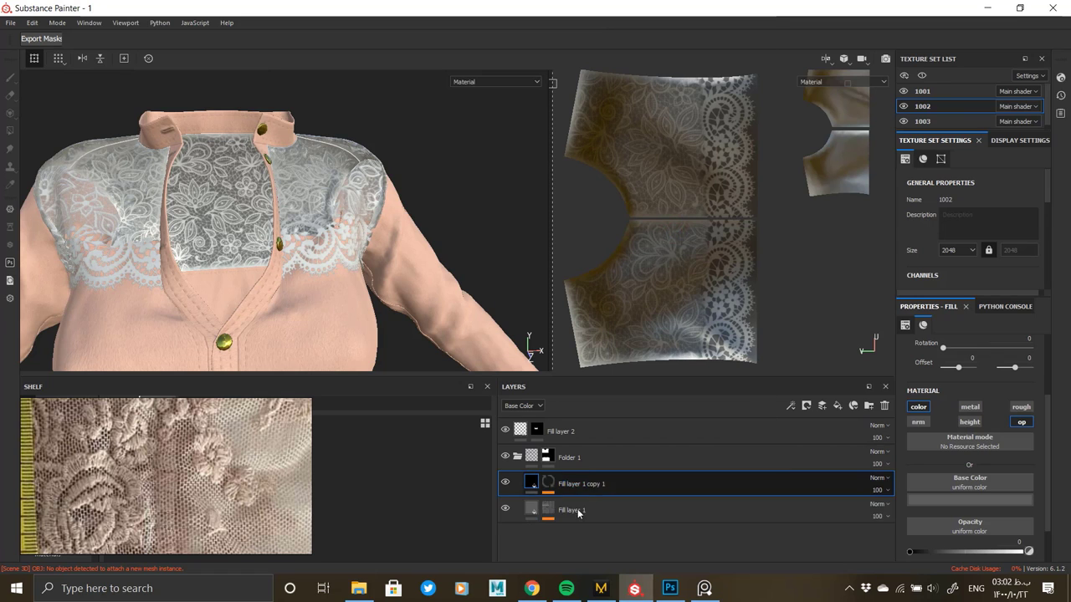
left_click(550, 487)
right_click(551, 486)
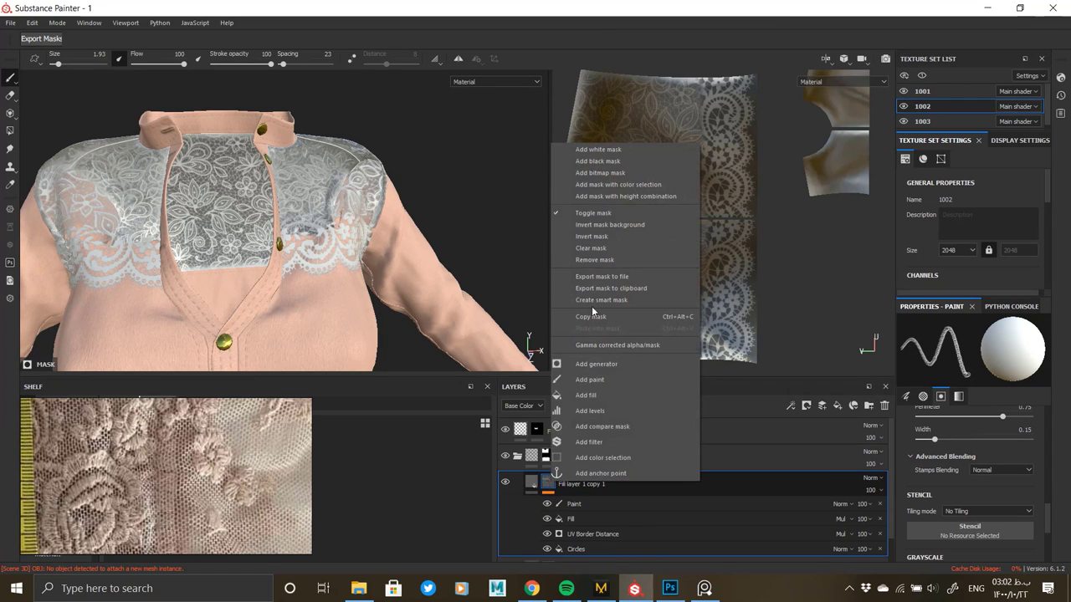
left_click(611, 240)
left_click_drag(435, 255, 320, 234, "alt")
scroll(349, 239, "up", 6)
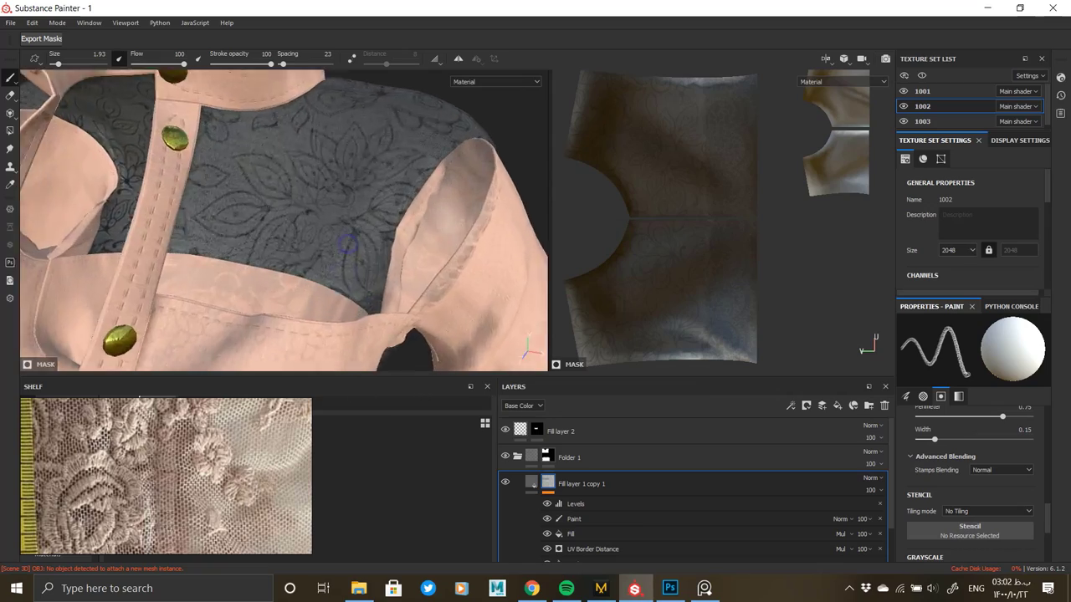
Darken the base color of Fill layer 1 copy 1, and delete that copied layer.
scroll(365, 243, "down", 2)
left_click(531, 483)
left_click(930, 500)
left_click_drag(923, 418, 842, 494)
left_click(885, 404)
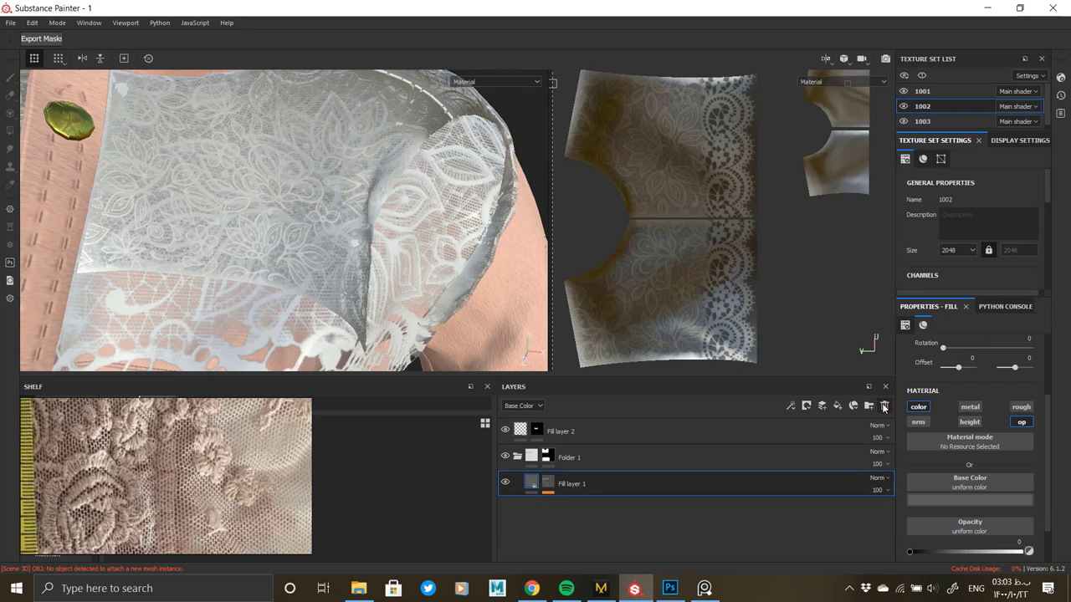
Add a new fill layer below Fill layer 1 and darken its base color to near-black.
left_click(835, 407)
left_click_drag(606, 483, 578, 523)
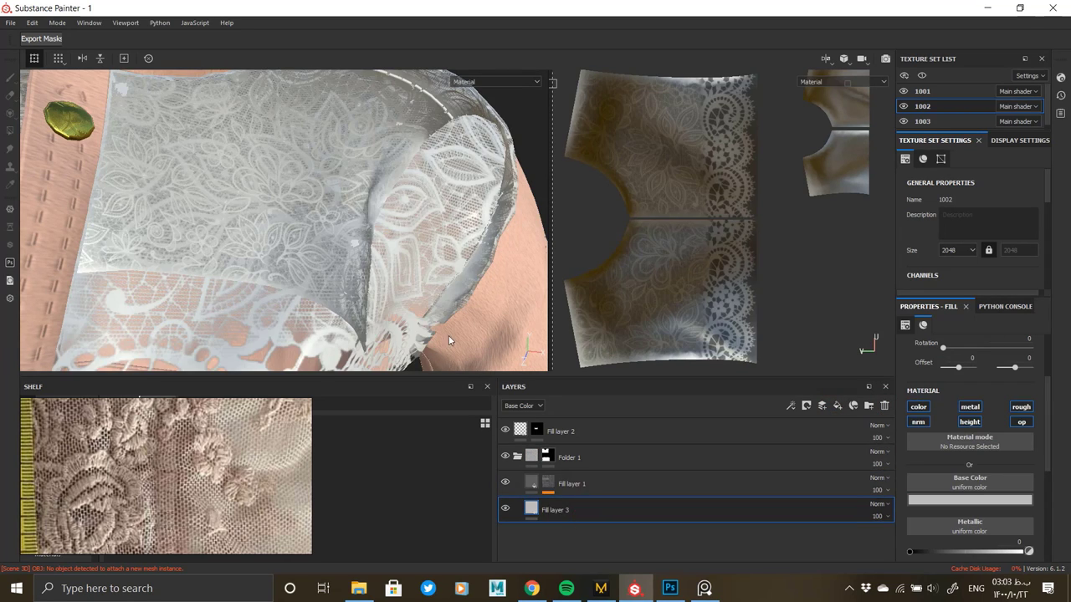
left_click(968, 499)
left_click_drag(956, 419, 861, 474)
right_click_drag(448, 323, 342, 210, "alt")
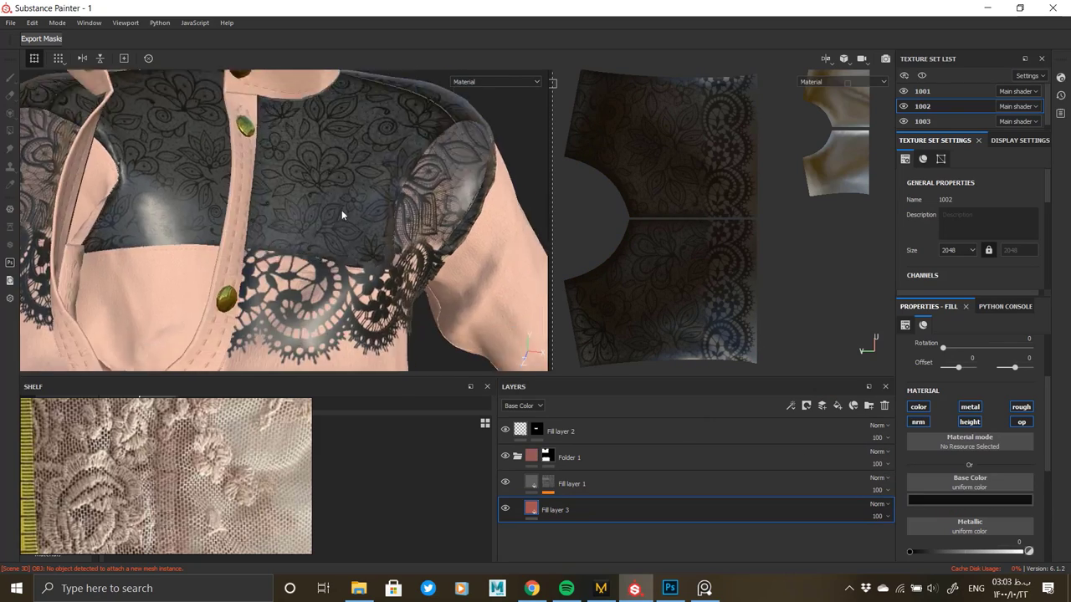
left_click_drag(342, 210, 322, 255, "alt")
Sample the blouse's peach fabric as Fill layer 3's base color.
left_click(967, 500)
left_click(968, 371)
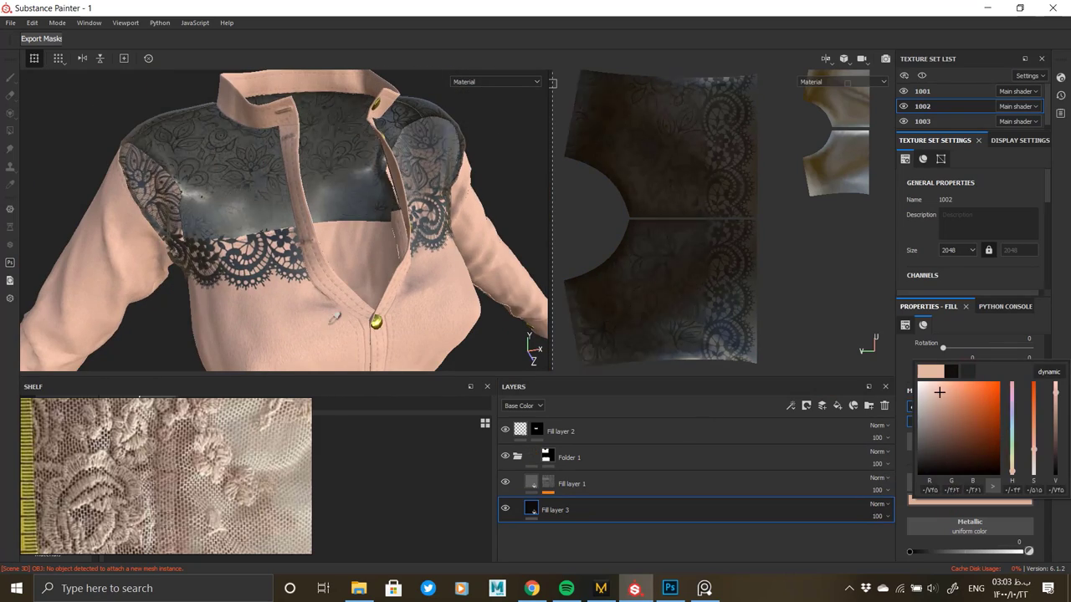
left_click(291, 291)
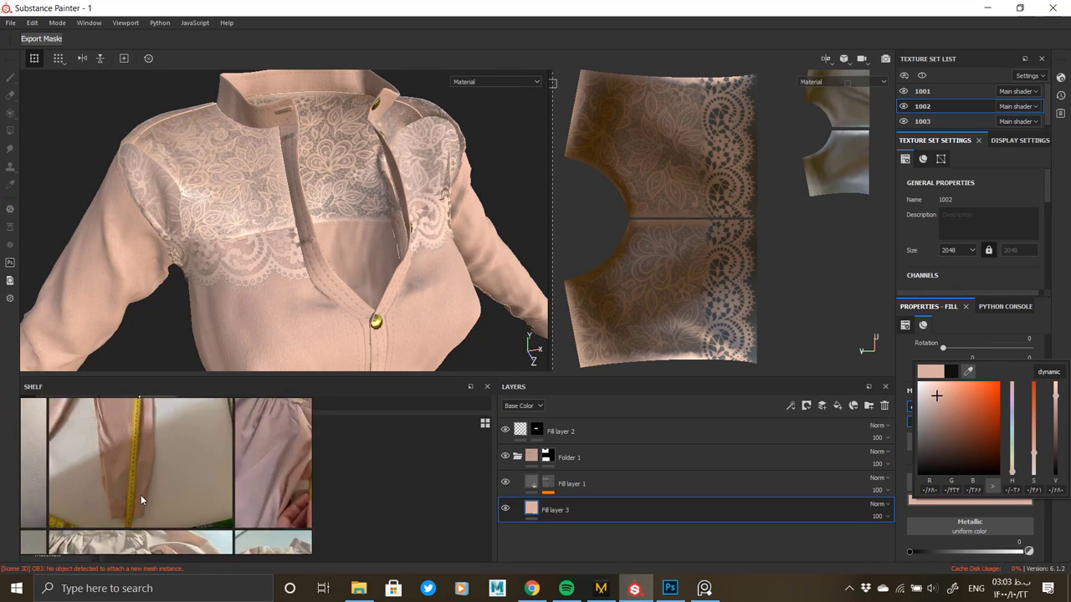
Try pink fabric and beige lace tones from the reference photos as Fill layer 3's base color, adjusting their brightness.
left_click(968, 372)
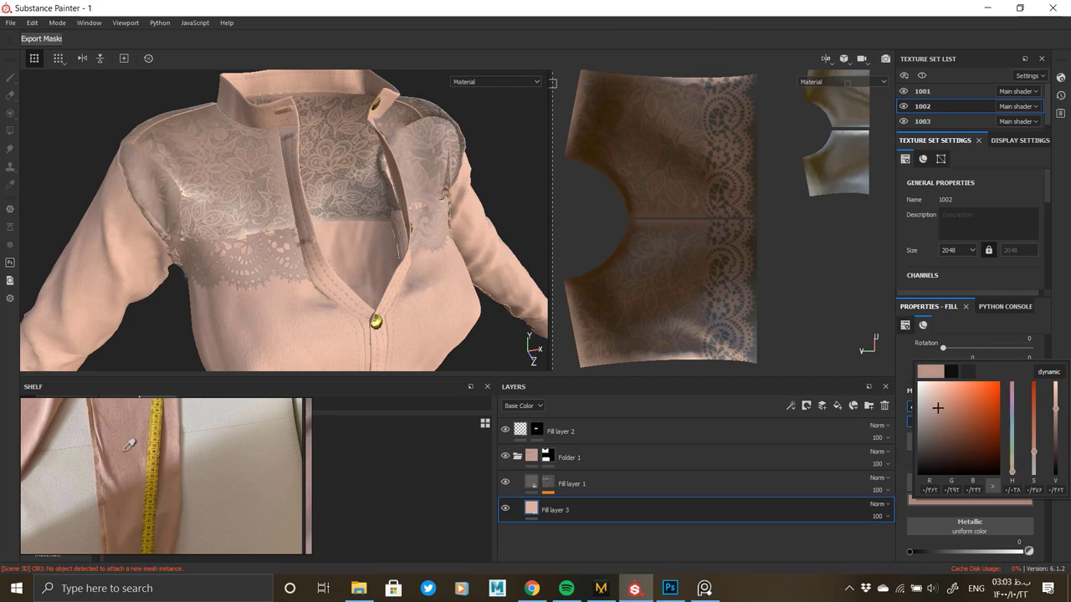
left_click(129, 446)
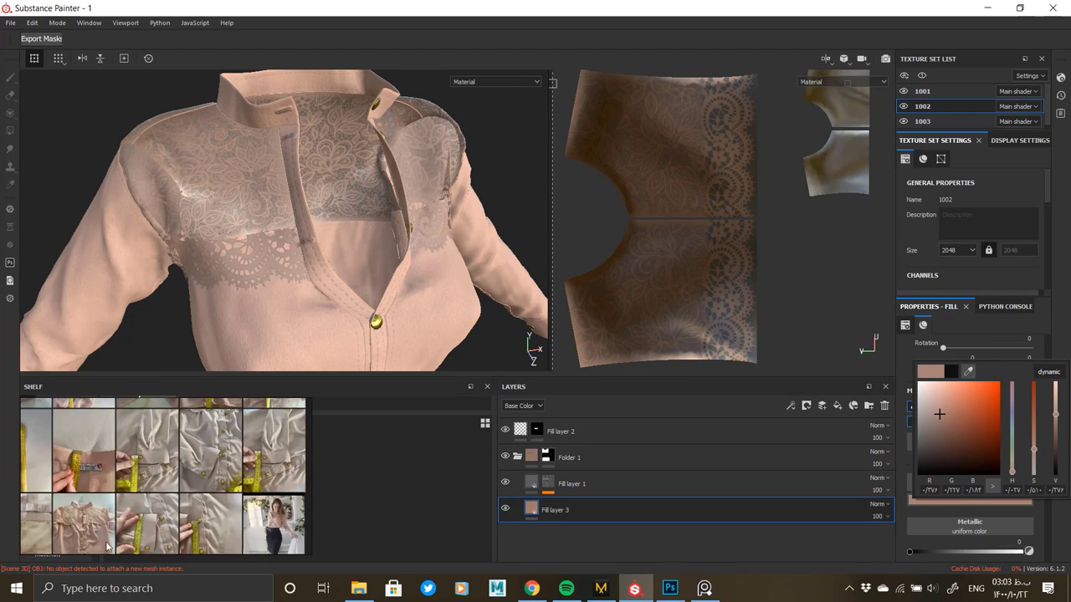
left_click(968, 371)
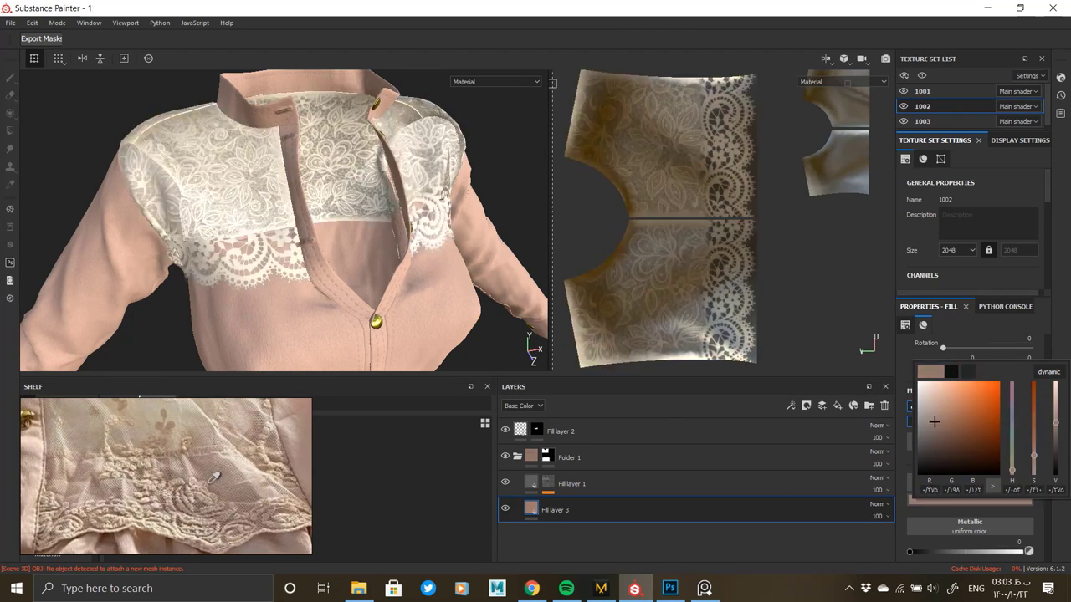
left_click(170, 457)
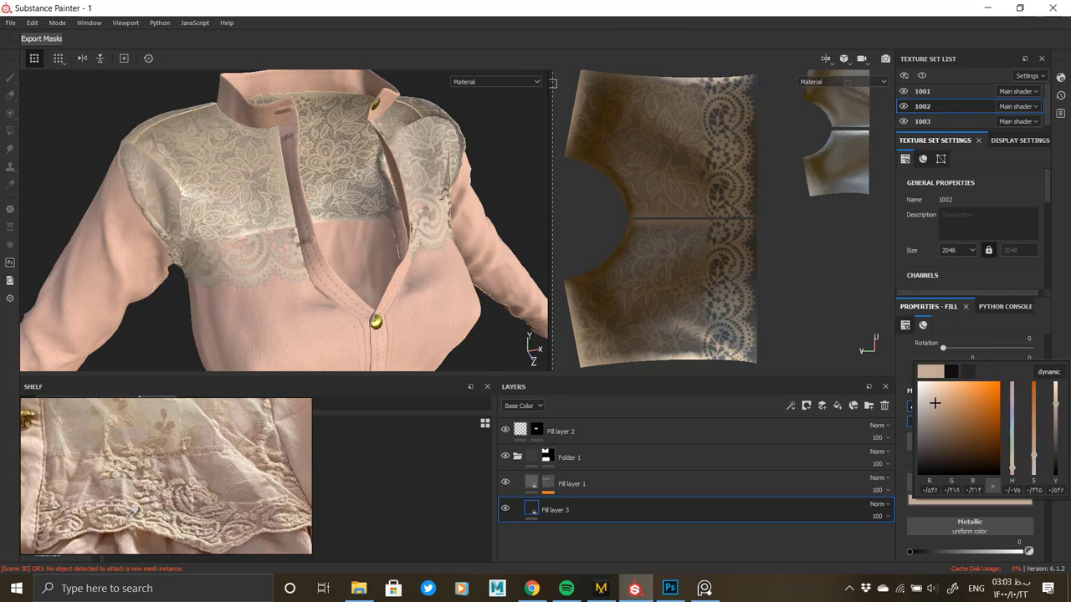
left_click(930, 389)
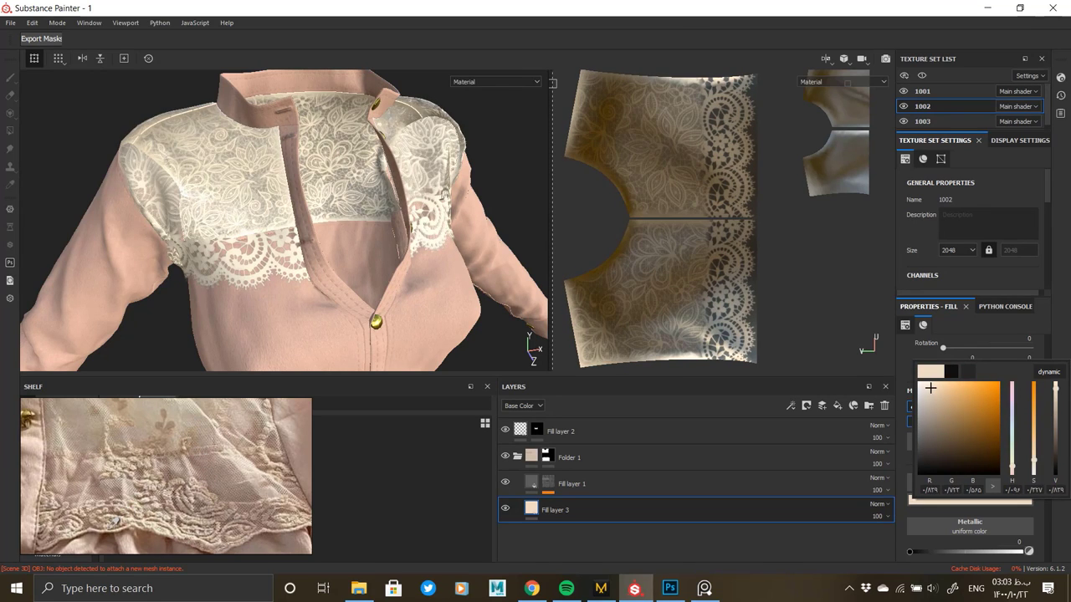
left_click_drag(935, 400, 934, 415)
Resample Fill layer 3's base color from the peach blouse fabric and view the whole blouse.
left_click_drag(968, 371, 266, 257)
left_click(394, 273)
scroll(339, 263, "down", 6)
scroll(186, 449, "down", 5)
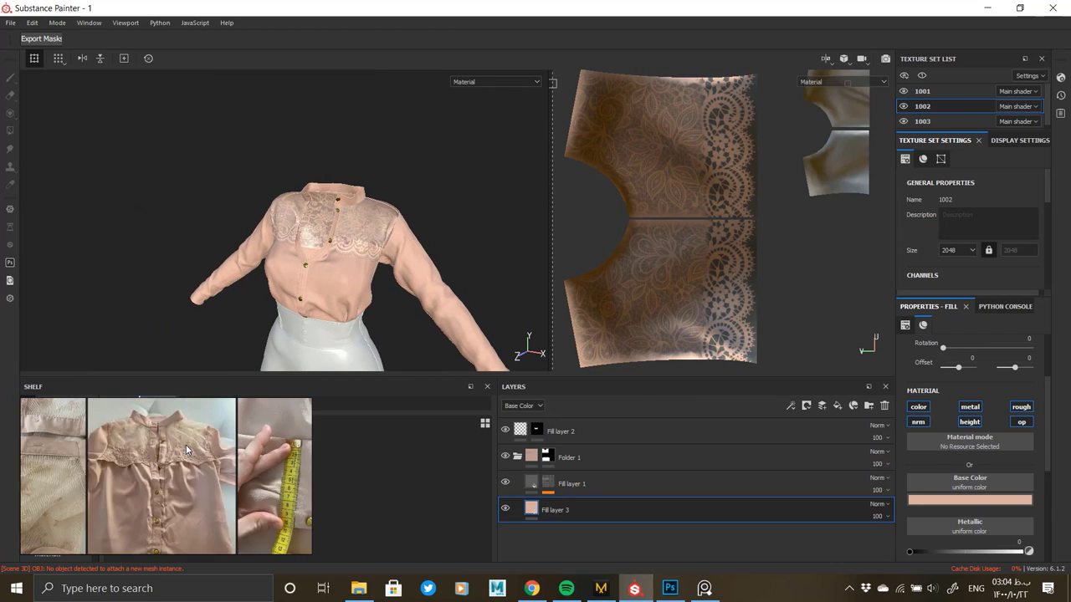
Examine the lace yoke in the reference photo and shift Fill layer 3's base color to a slightly darker beige.
scroll(186, 444, "down", 3)
scroll(205, 458, "up", 3)
scroll(68, 470, "up", 2)
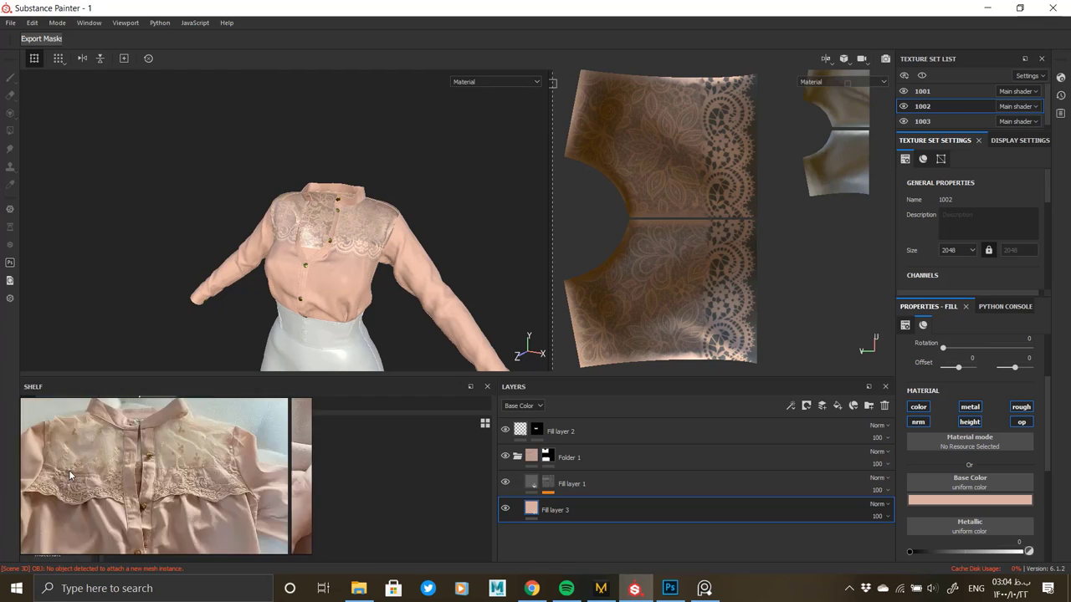
scroll(69, 470, "up", 2)
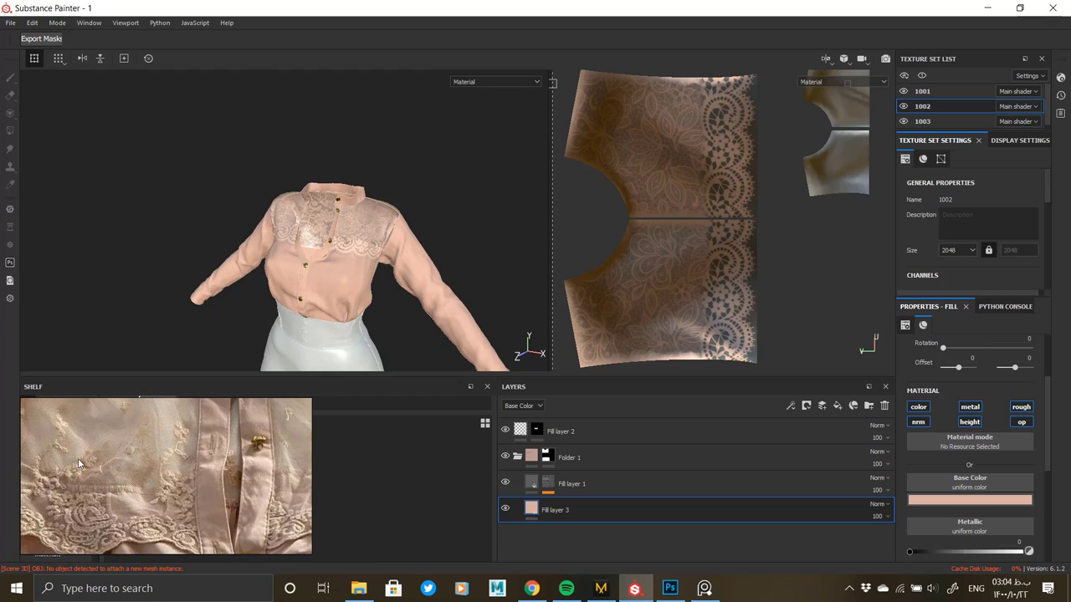
left_click(956, 501)
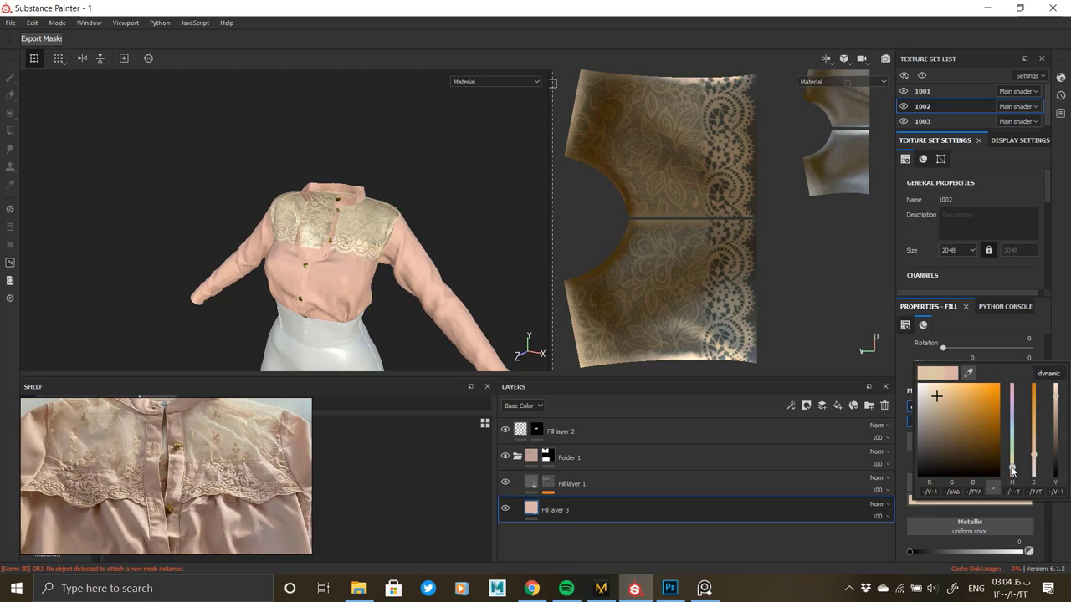
scroll(394, 301, "up", 5)
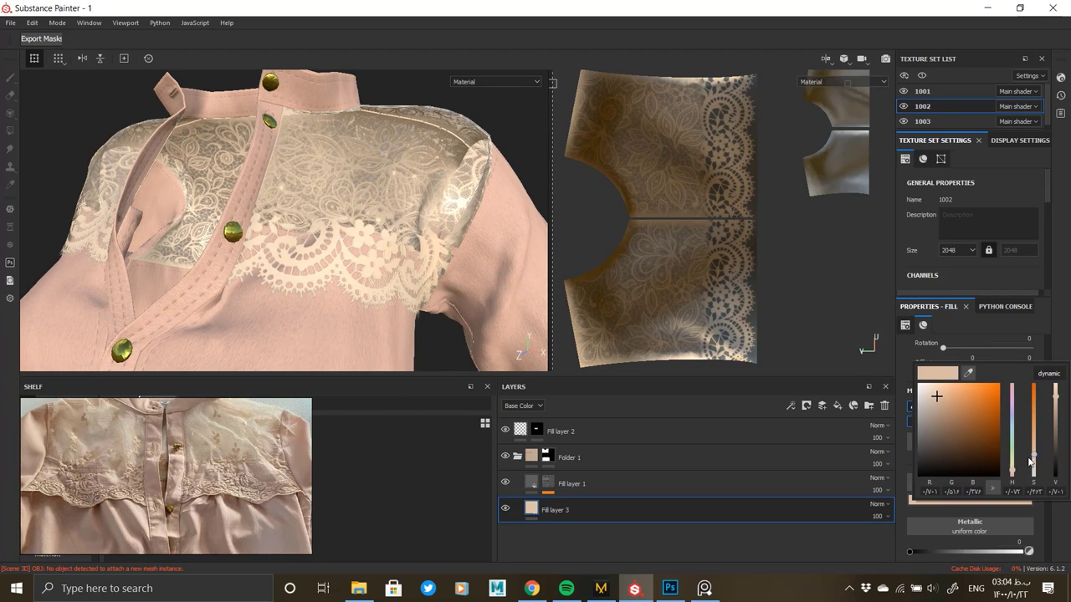
left_click_drag(1055, 393, 1056, 406)
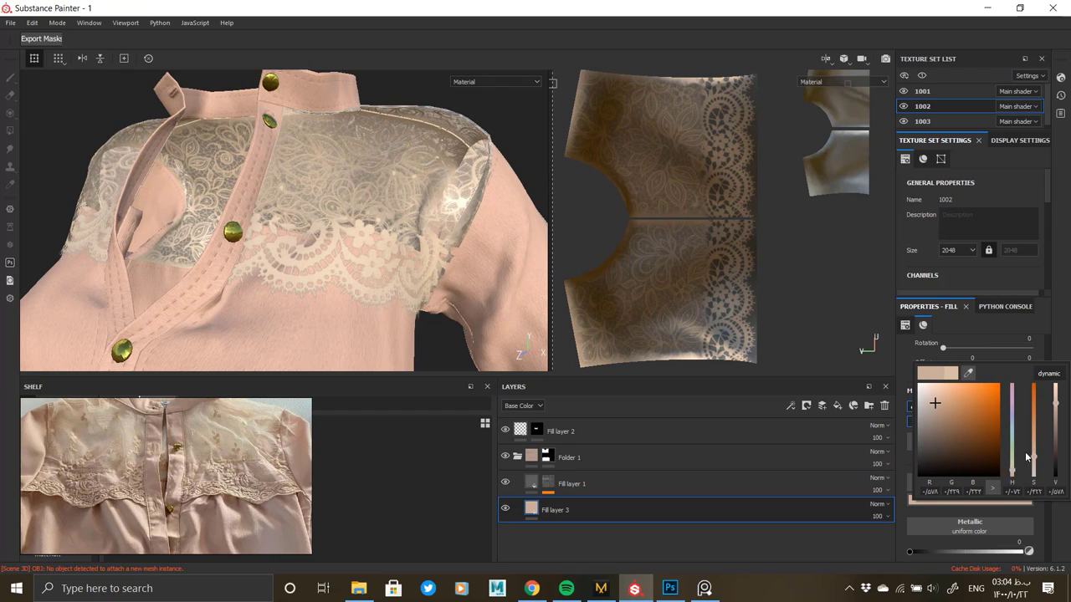
left_click(1055, 407)
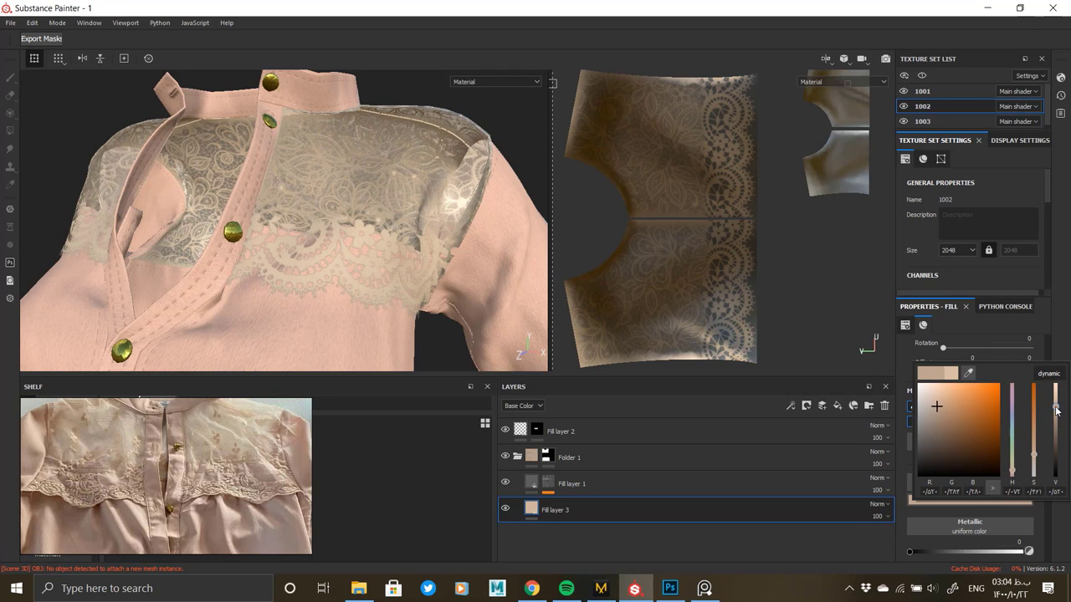
Try Fill layer 3's beige as Fill layer 1's base color and check the lace on the yoke.
scroll(284, 281, "up", 8)
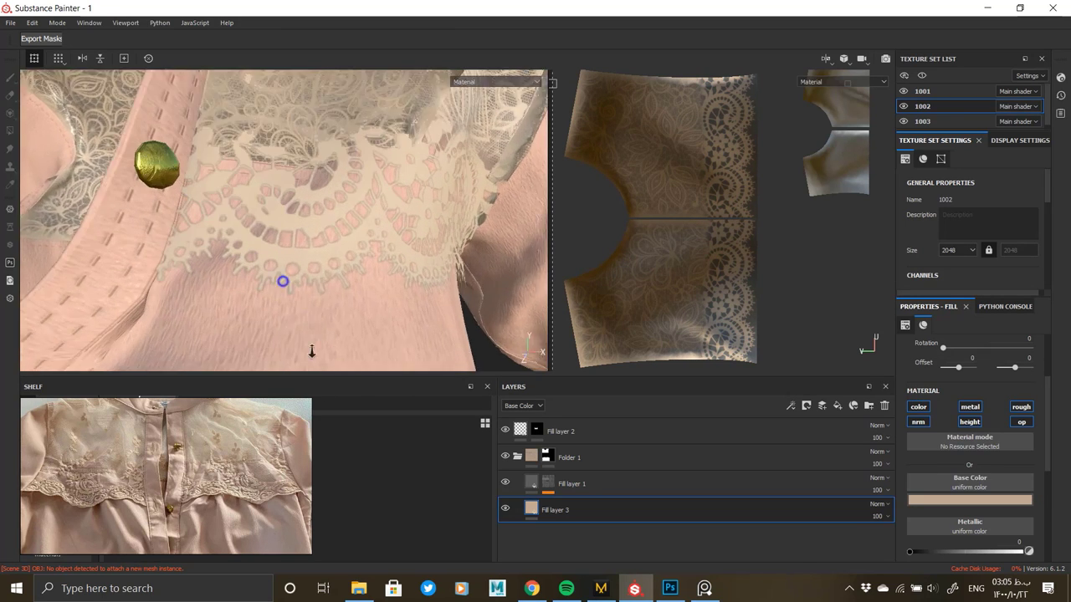
left_click(582, 476)
left_click(962, 500)
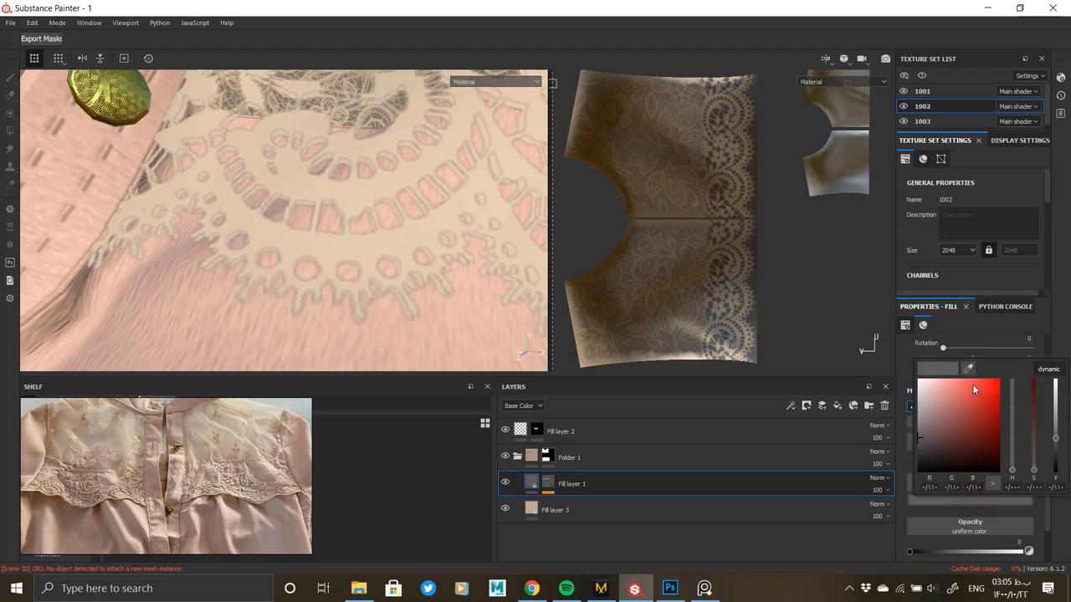
left_click_drag(968, 369, 532, 506)
scroll(304, 248, "down", 10)
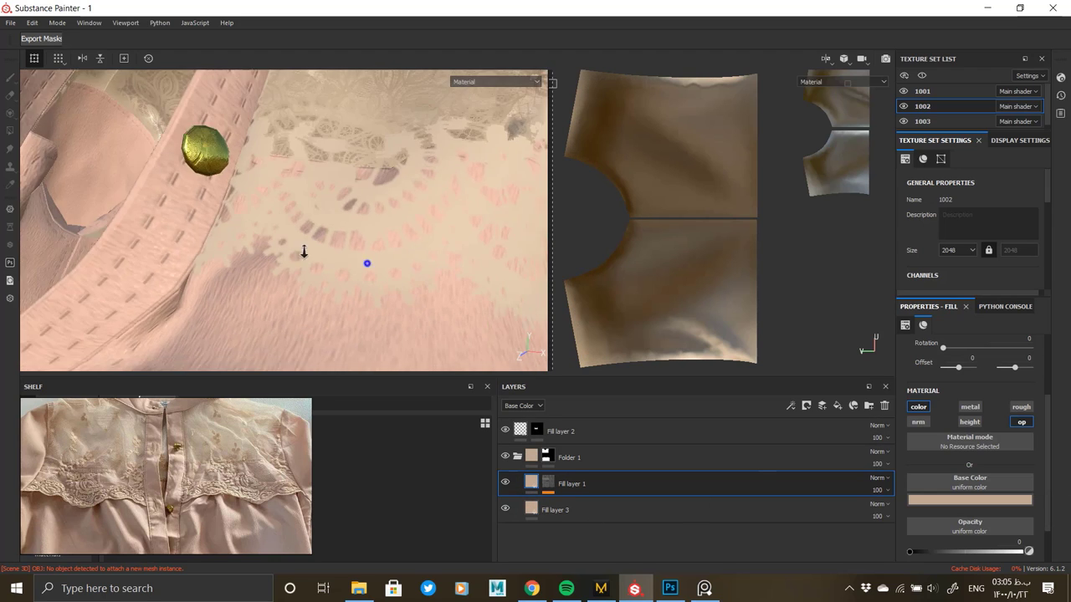
scroll(458, 342, "up", 5)
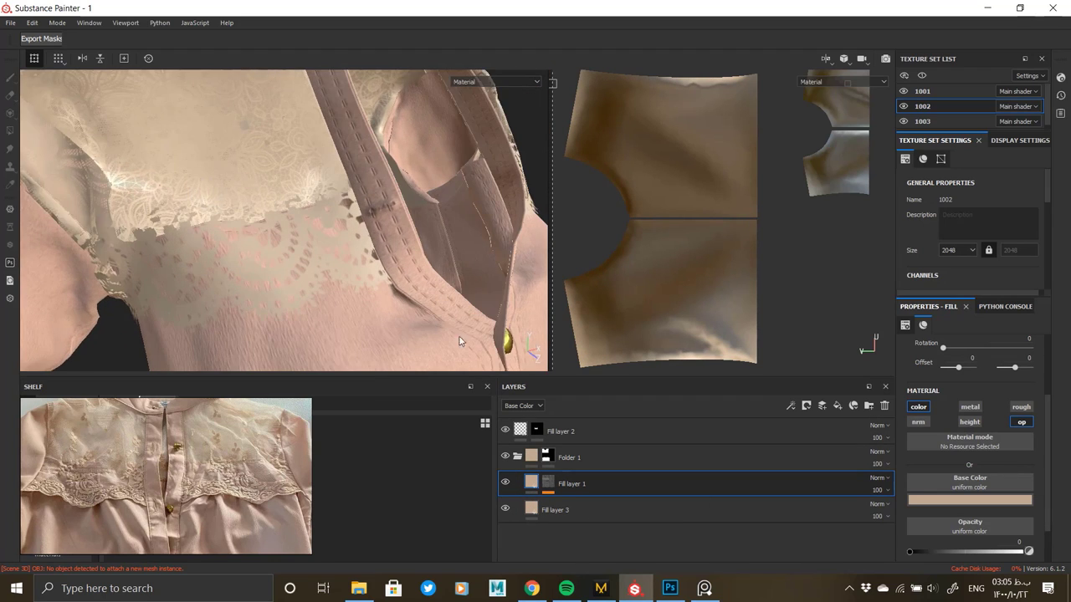
Try black and mid-grey as Fill layer 1's base color, checking the lace pattern up close.
left_click(990, 499)
left_click_drag(815, 517, 590, 498)
right_click_drag(420, 278, 352, 277, "shift")
left_click_drag(352, 277, 237, 250, "alt")
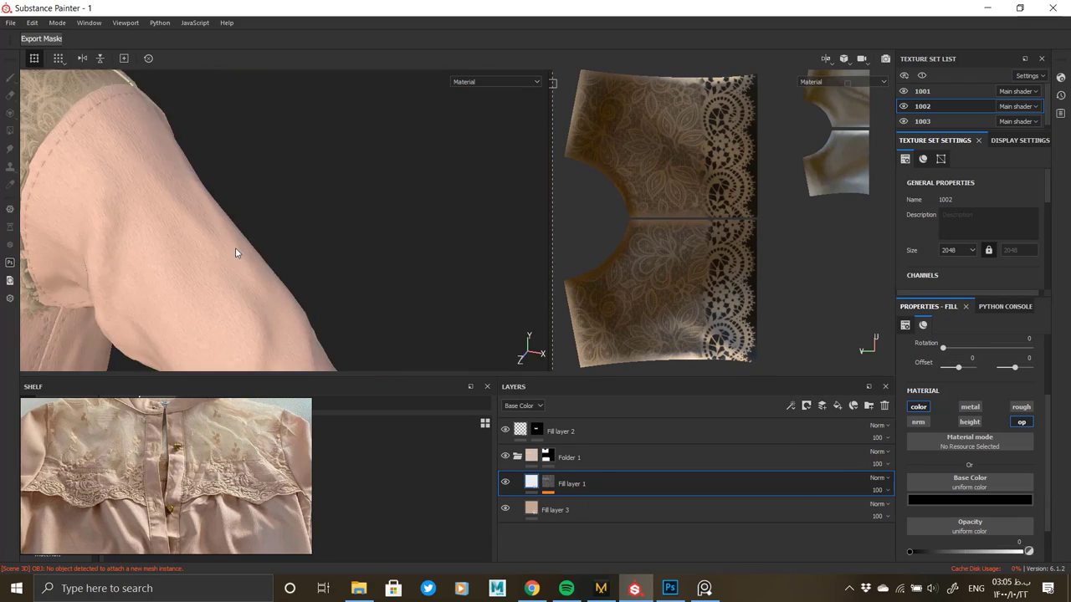
middle_click_drag(237, 249, 457, 272, "alt")
right_click_drag(457, 272, 323, 286, "alt")
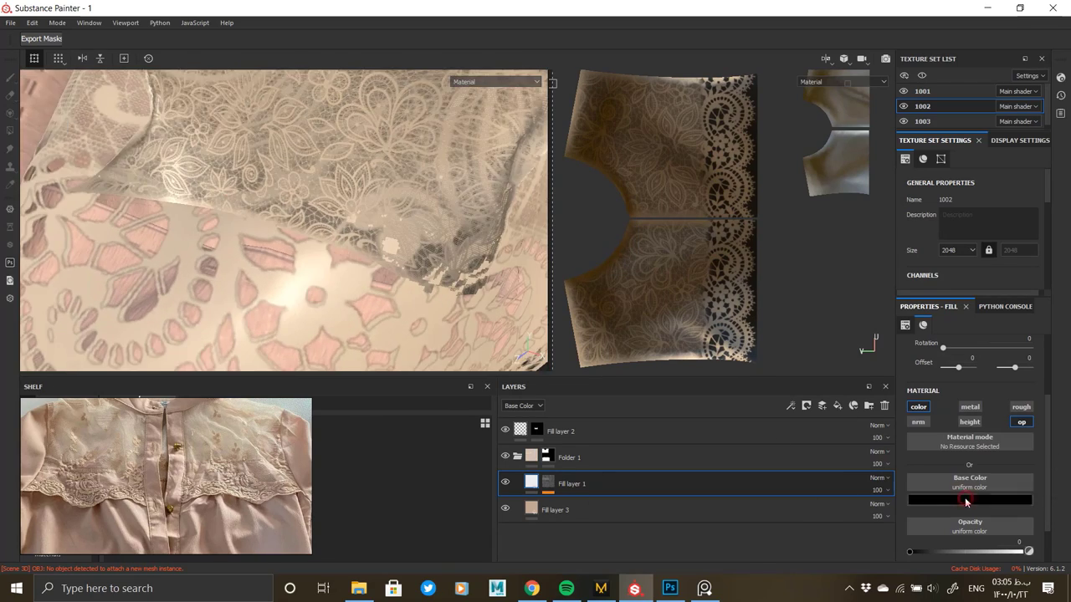
left_click(971, 499)
left_click_drag(673, 318, 629, 417)
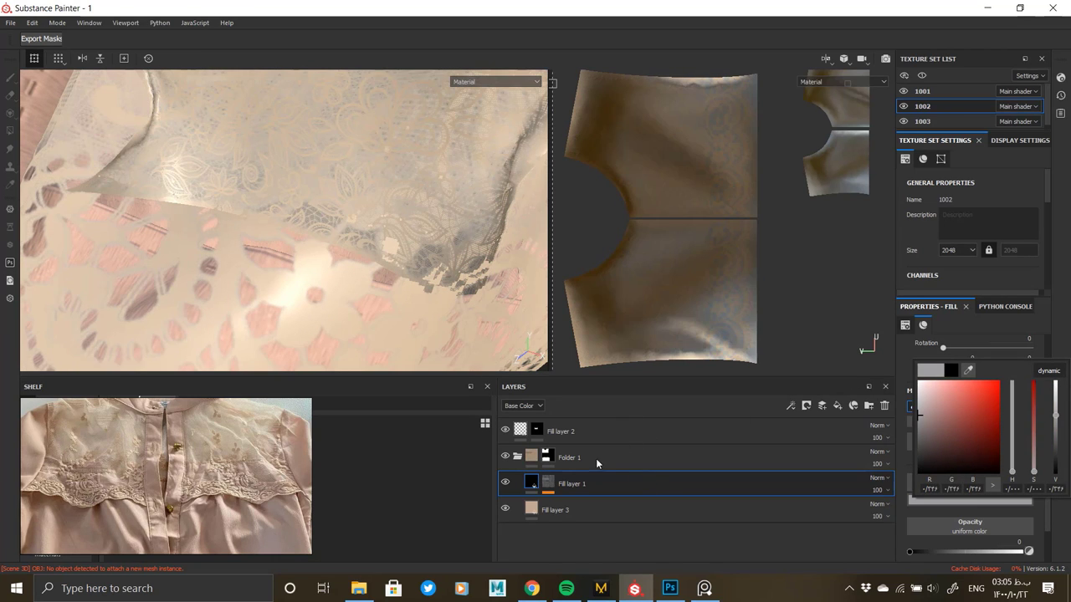
Try Fill layer 1 without its color channel and inspect the yoke from several angles.
left_click(919, 407)
scroll(365, 254, "down", 8)
middle_click_drag(366, 255, 296, 273, "alt")
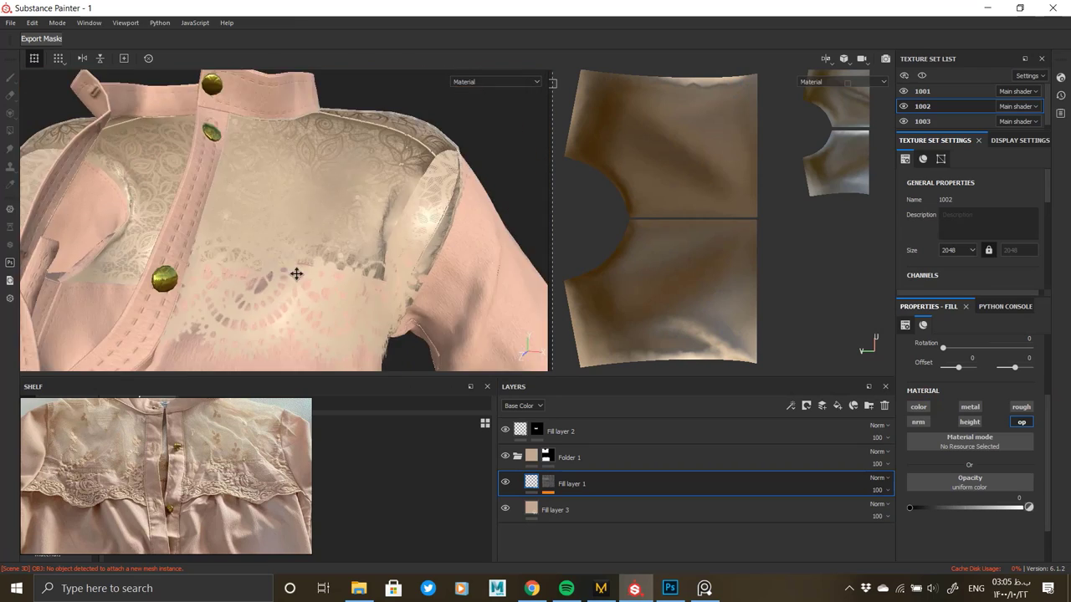
left_click_drag(296, 273, 210, 256, "alt")
scroll(387, 259, "down", 3)
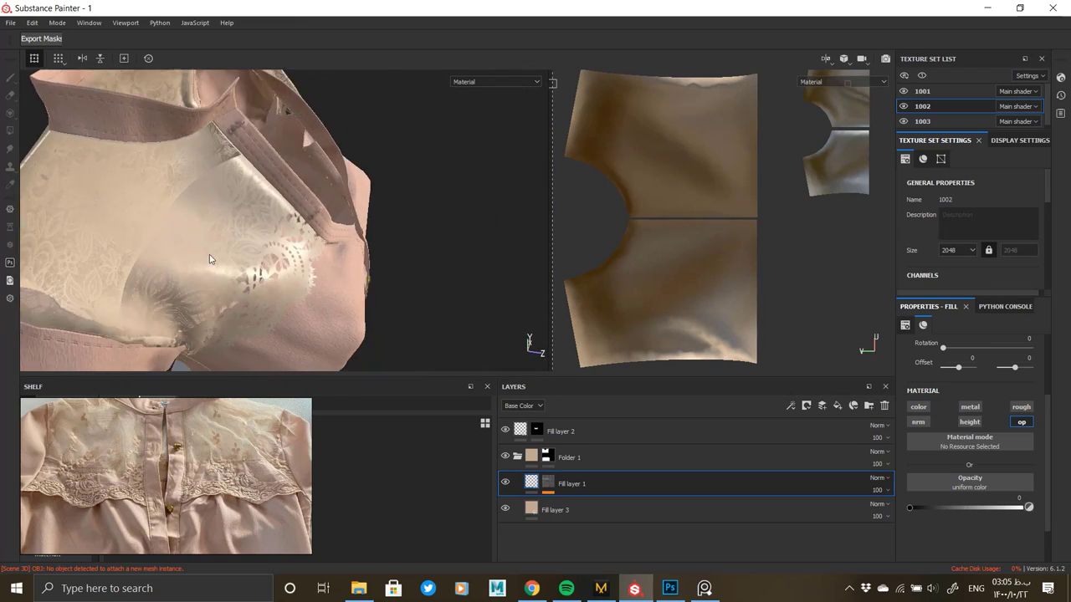
right_click_drag(210, 256, 323, 282, "alt")
scroll(323, 282, "down", 6)
left_click_drag(323, 282, 408, 272, "alt")
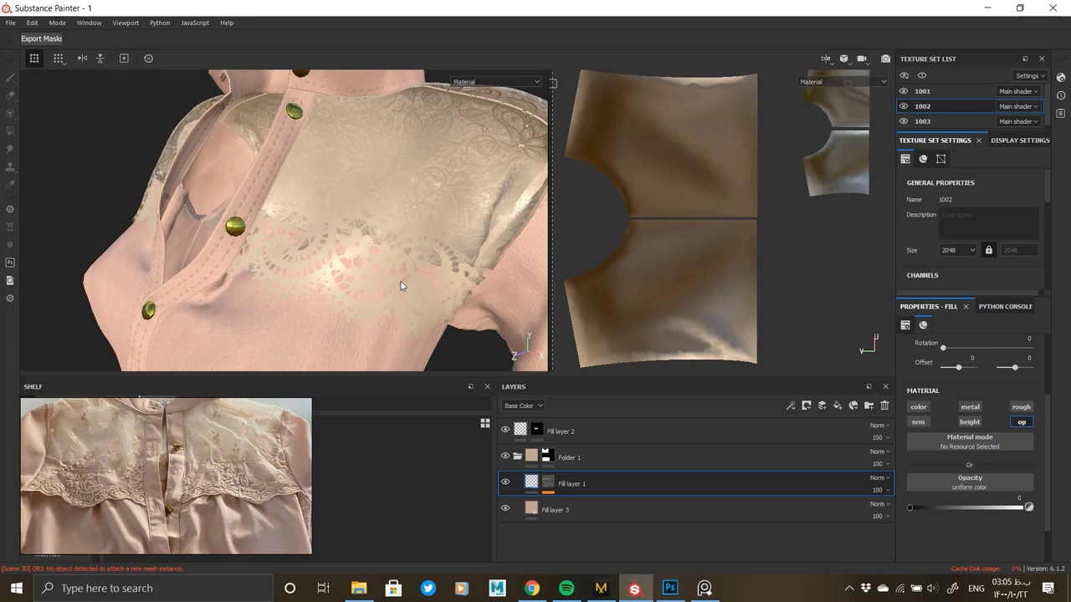
mouse_move(327, 293)
left_mouse_down("alt")
mouse_move(375, 293)
mouse_move(326, 284)
left_mouse_up("alt")
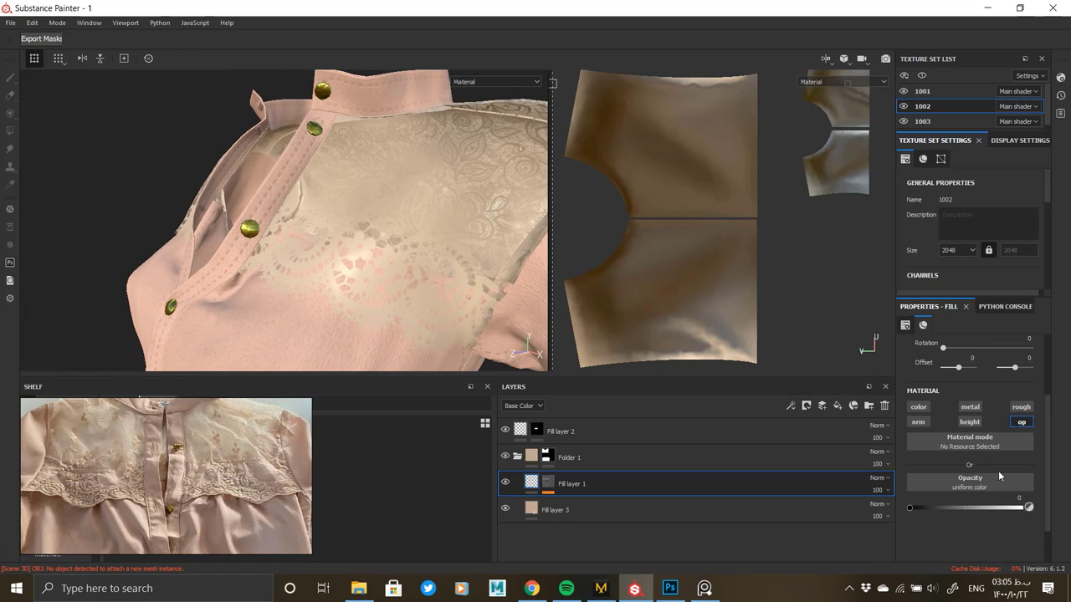
Re-enable Fill layer 1's color channel, set its base color to near-black and check the blouse.
left_click(920, 410)
left_click(982, 500)
left_click_drag(940, 430, 786, 465)
left_click_drag(285, 310, 360, 302, "alt")
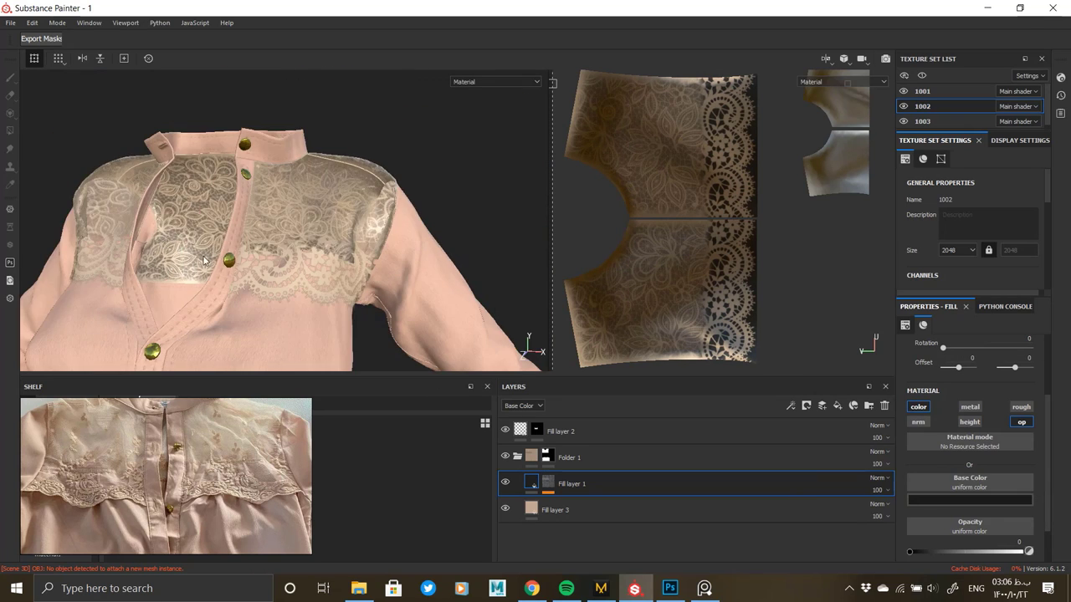
right_click_drag(360, 303, 240, 252, "alt")
left_click_drag(241, 252, 540, 351, "alt")
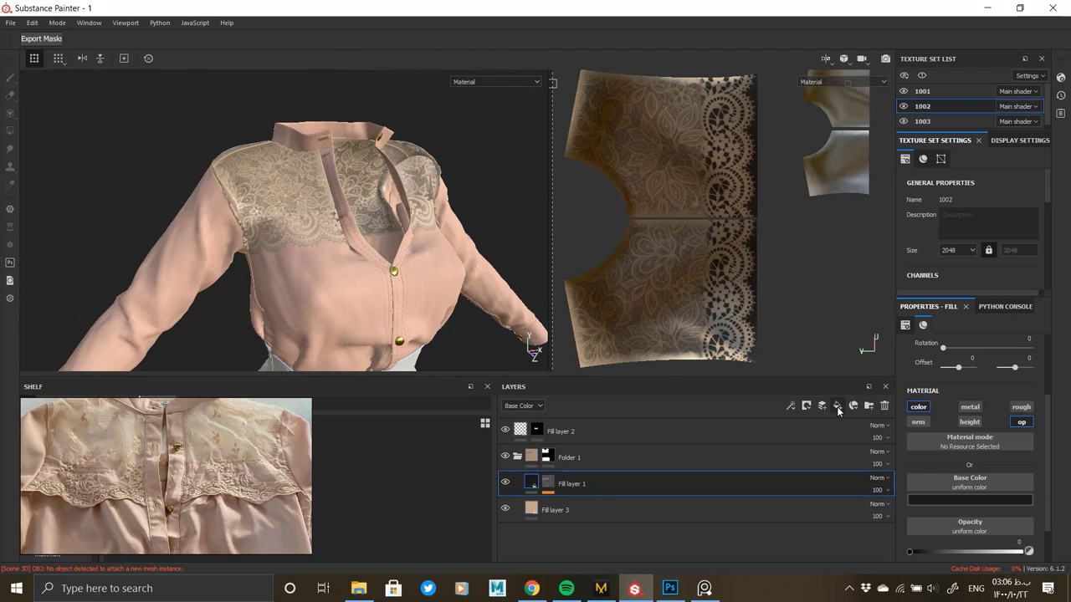
Add a new fill layer above Fill layer 1 and turn off its material channels.
left_click(838, 406)
scroll(285, 224, "up", 2)
left_click(1020, 421)
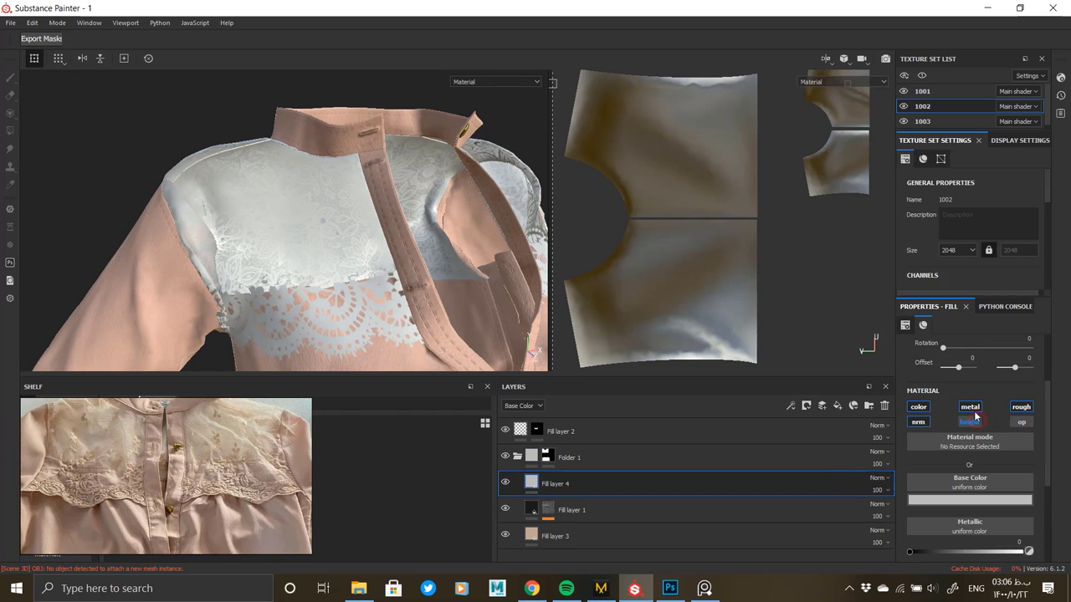
left_click(972, 409)
left_click(1019, 408)
left_click(921, 408)
left_click(919, 422)
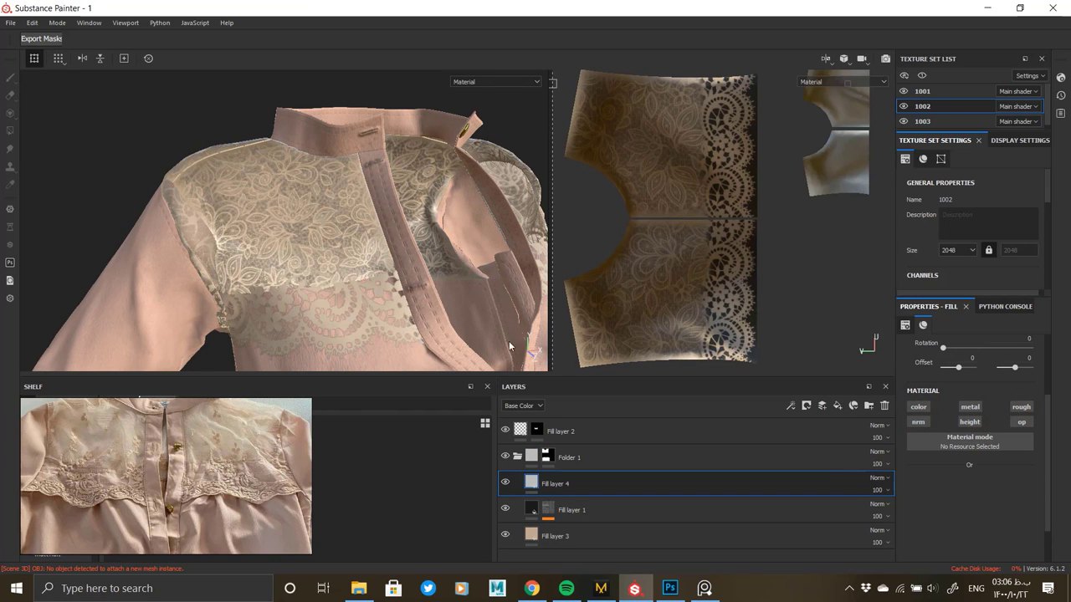
Add a black mask to Fill layer 4.
right_click(529, 483)
left_click(579, 146)
right_click(549, 483)
left_click(591, 393)
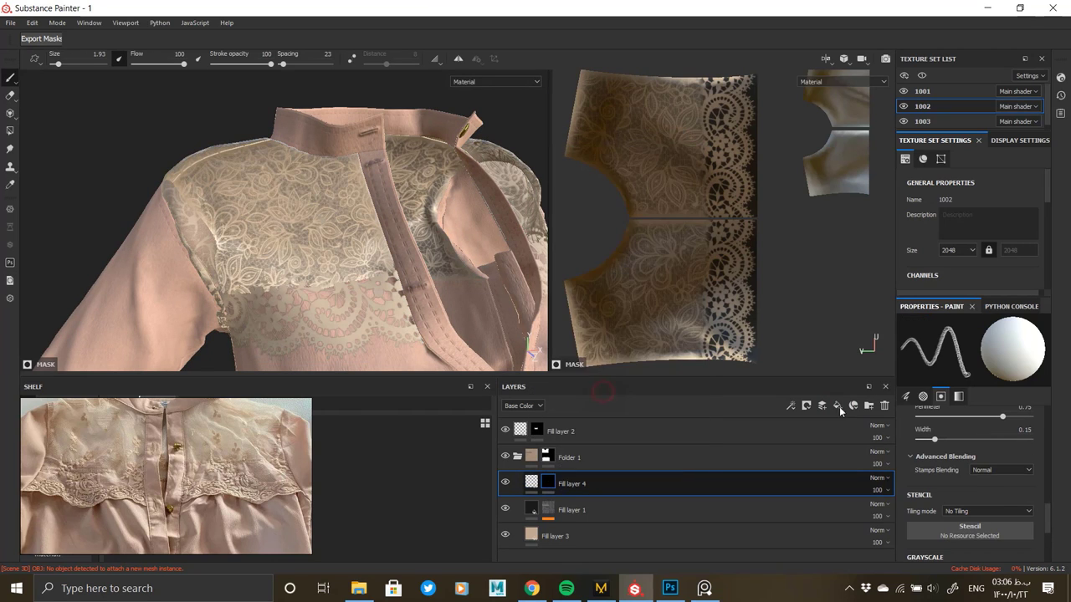
Fill Fill layer 4's mask with the Crystal 2 procedural texture.
left_click(970, 405)
key("BackSpace")
key("BackSpace")
key("BackSpace")
key("BackSpace")
key("BackSpace")
key("BackSpace")
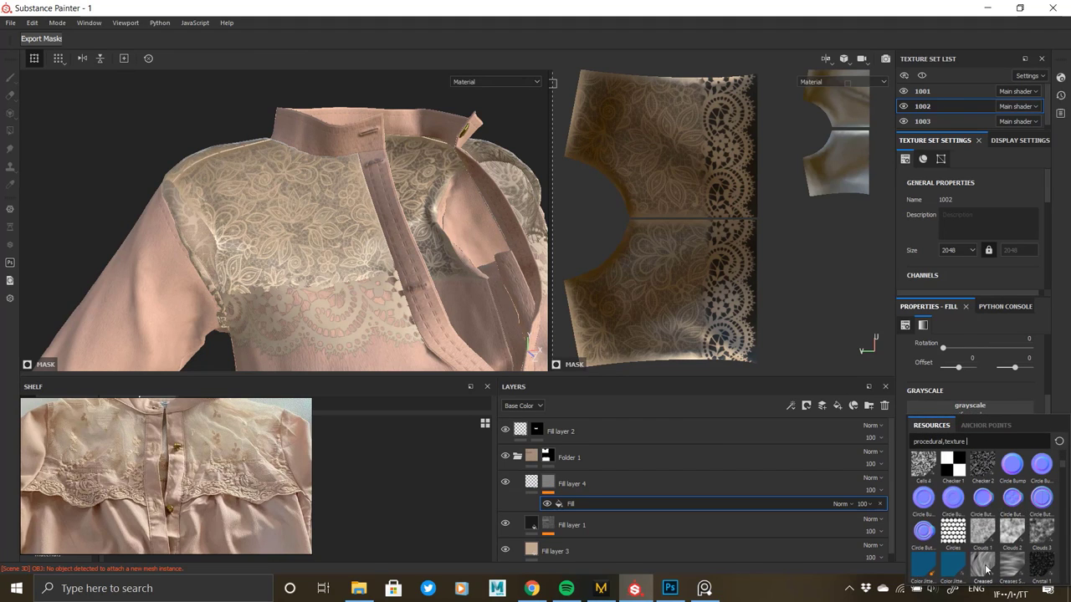
scroll(999, 557, "down", 3)
left_click(919, 502)
Set the Crystal 2 noise scale to 4 while previewing the mask, and give Fill layer 4 a positive height.
left_click(548, 482, "alt")
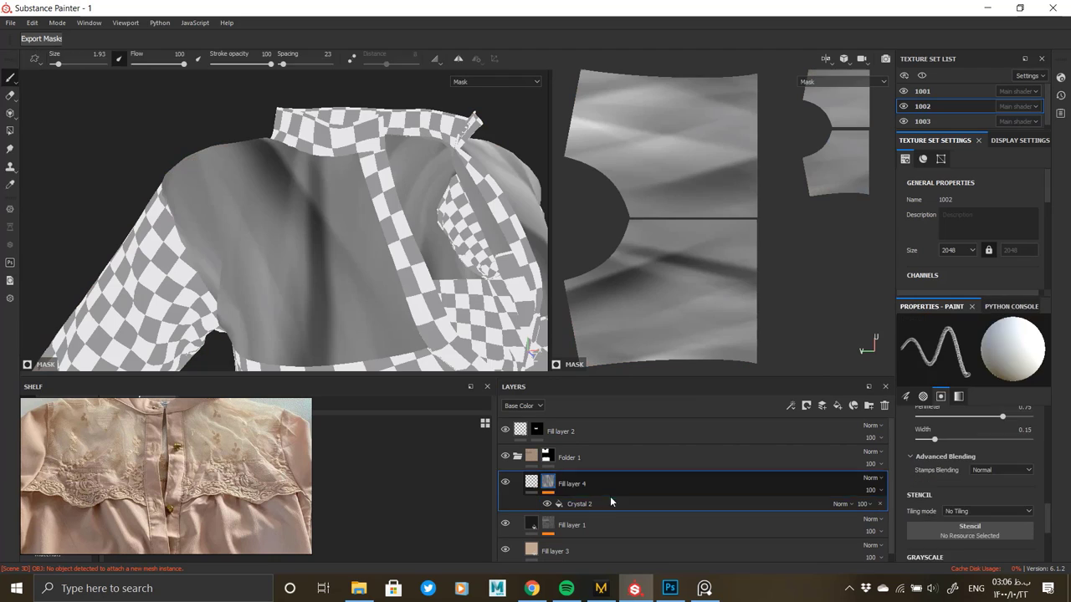
left_click(611, 503)
scroll(945, 510, "down", 2)
left_click(945, 509)
left_click(944, 523)
left_click_drag(944, 523, 957, 513)
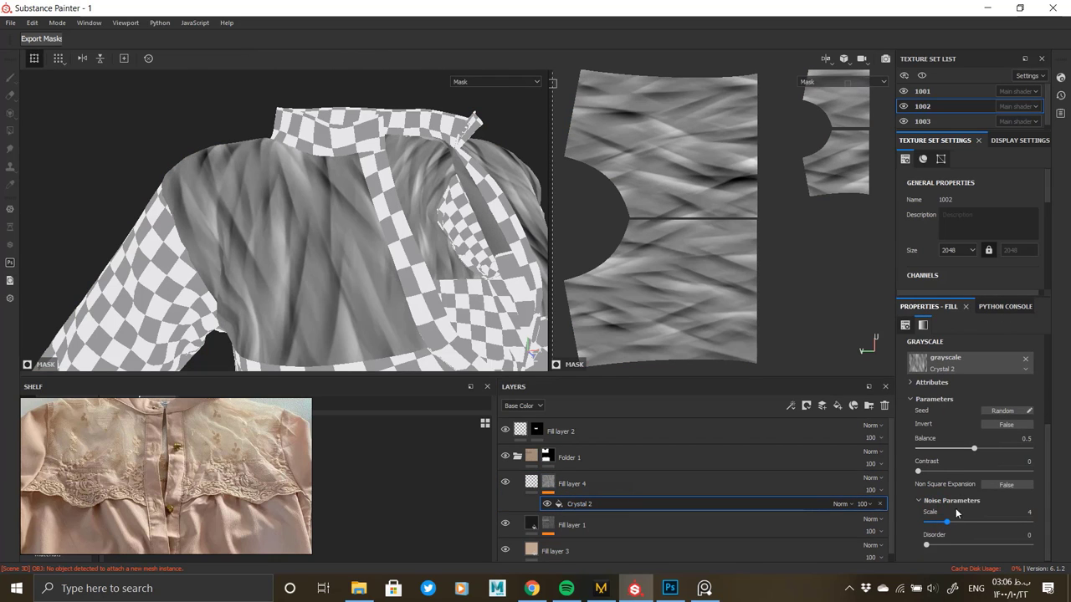
left_click(532, 483)
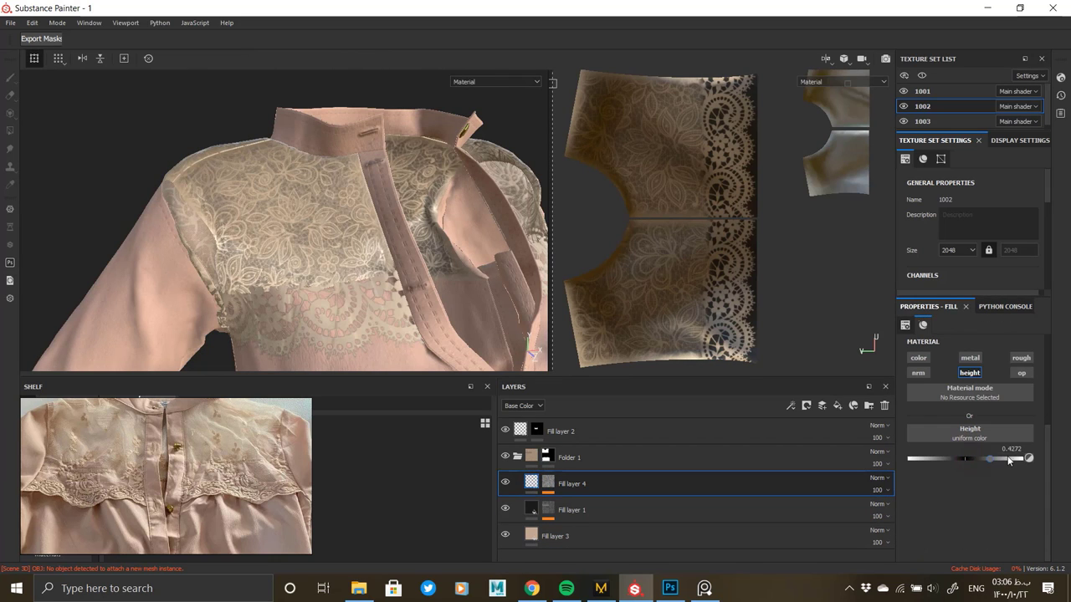
Add a Blur filter to Fill layer 4's mask with an intensity of about 0.96, checking the yoke.
left_click(548, 484)
right_click(548, 483)
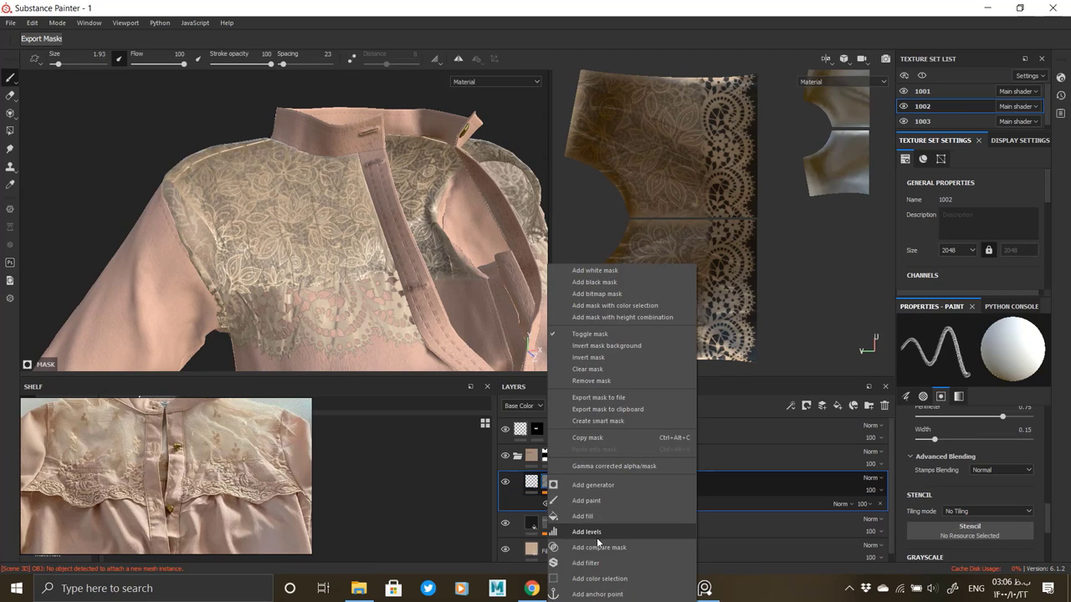
left_click(586, 563)
left_click(966, 343)
left_click(1013, 389)
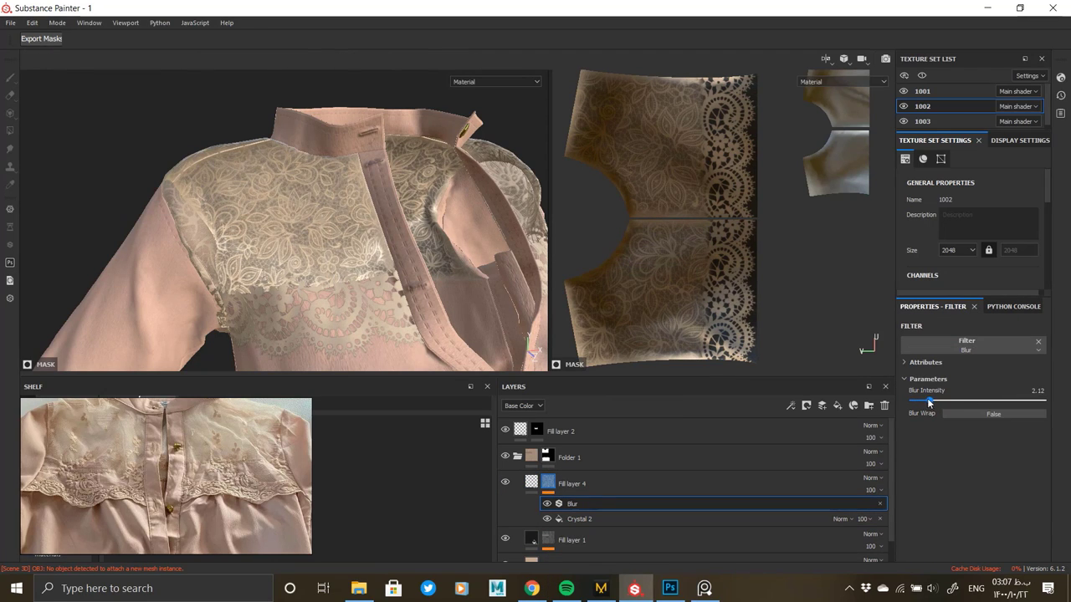
left_click_drag(931, 398, 922, 399)
left_click_drag(370, 246, 355, 293, "alt")
right_click_drag(356, 292, 377, 349, "alt")
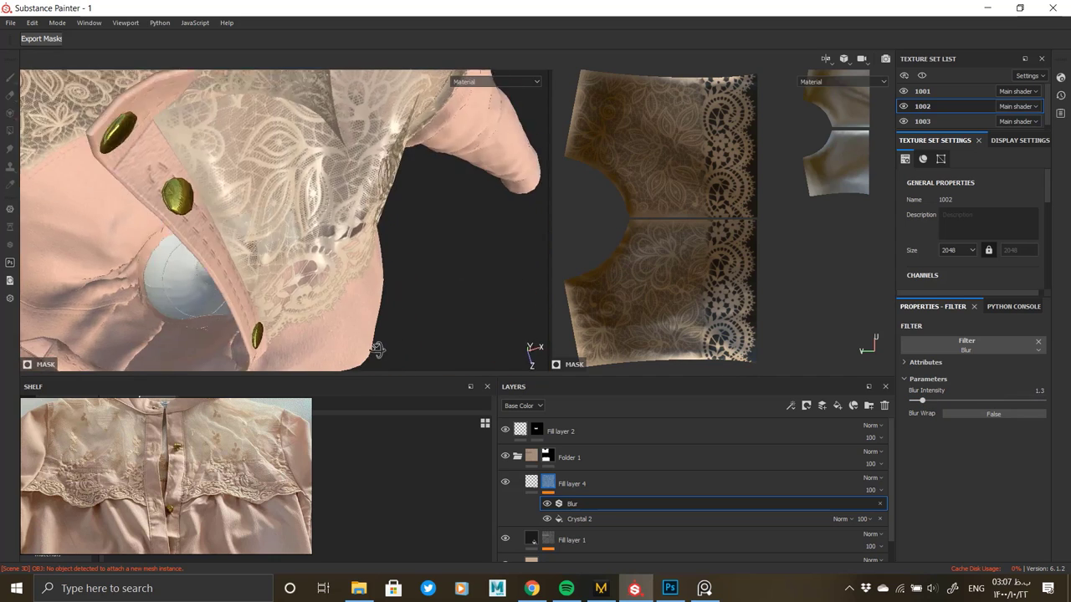
left_click_drag(377, 349, 321, 248, "alt")
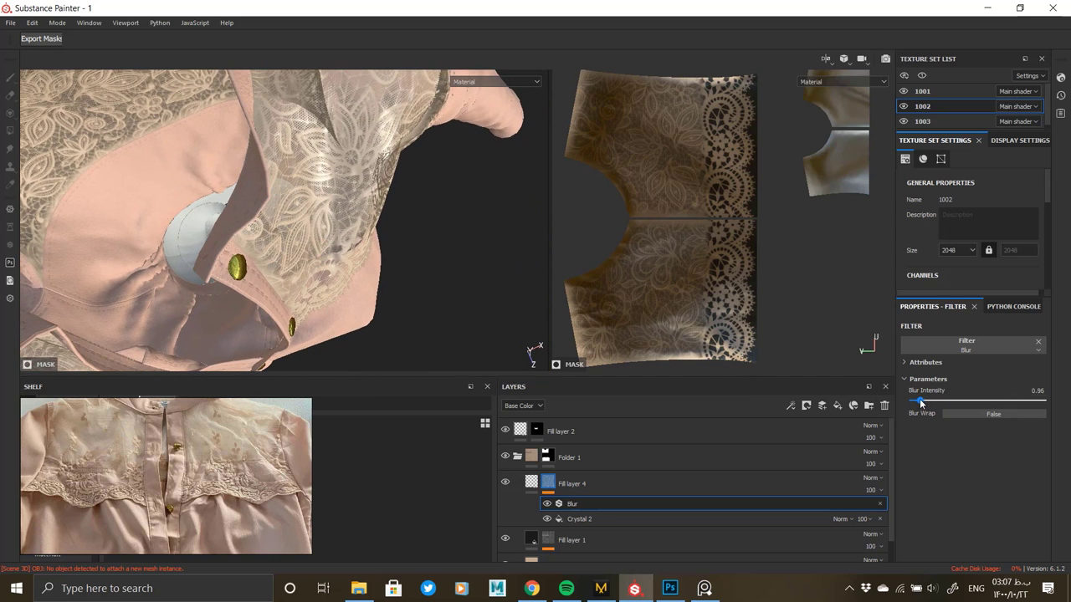
Try a noise scale of 9 on the mask's Crystal 2 fill and view the front yoke.
left_click(574, 519)
left_click_drag(948, 521, 982, 521)
mouse_move(437, 244)
left_mouse_down("alt")
mouse_move(404, 189)
mouse_move(368, 271)
left_mouse_up("alt")
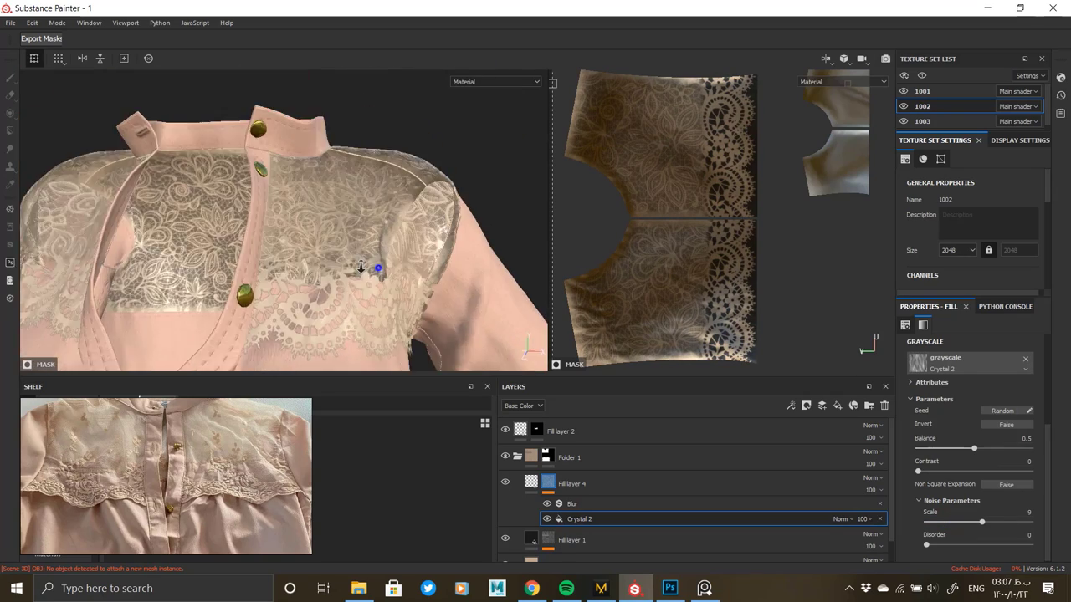
mouse_move(368, 271)
right_mouse_down("alt")
mouse_move(287, 268)
mouse_move(318, 265)
right_mouse_up("alt")
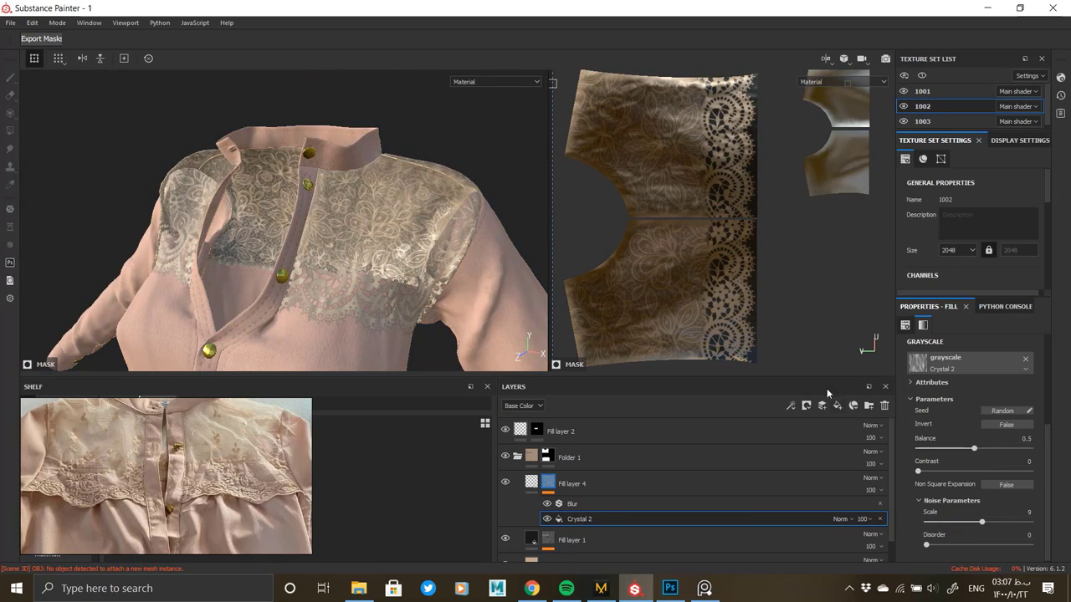
Set the Crystal 2 noise scale to 7 and inspect the wrinkles on the lace up close.
left_click_drag(981, 523, 968, 523)
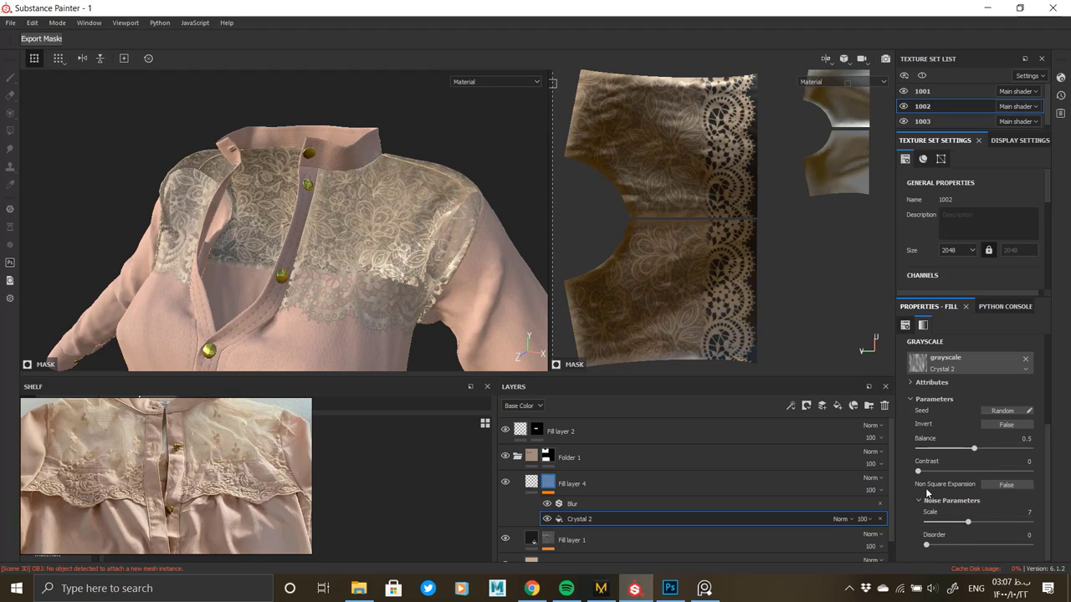
left_click_drag(430, 277, 394, 253, "alt")
right_click_drag(395, 254, 406, 222, "alt")
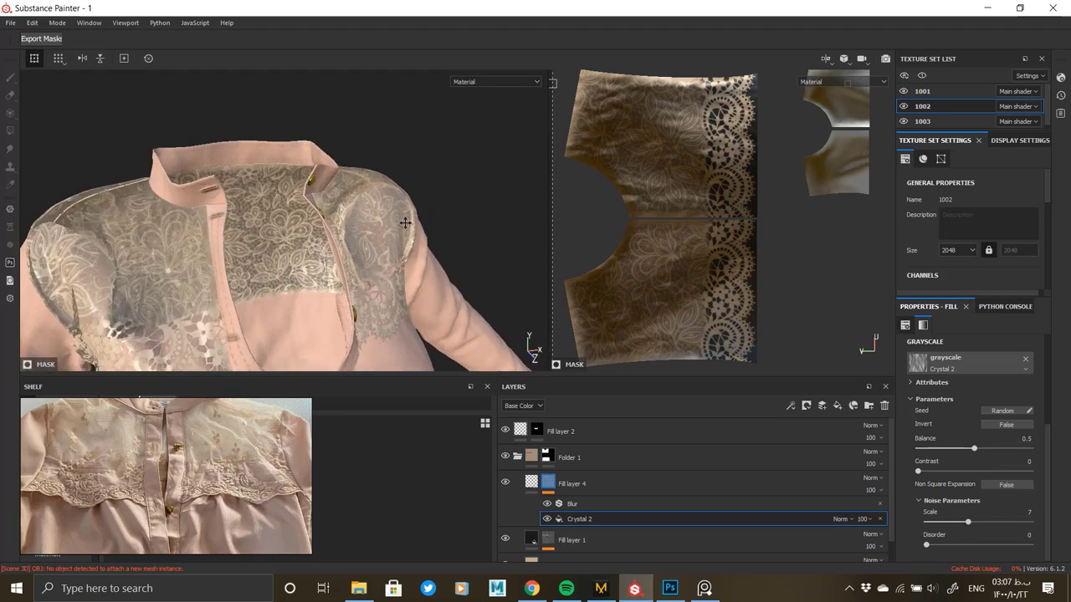
mouse_move(406, 222)
left_mouse_down("alt")
mouse_move(442, 227)
mouse_move(418, 227)
left_mouse_up("alt")
right_click_drag(418, 228, 103, 148, "alt")
left_click_drag(103, 148, 221, 212, "alt")
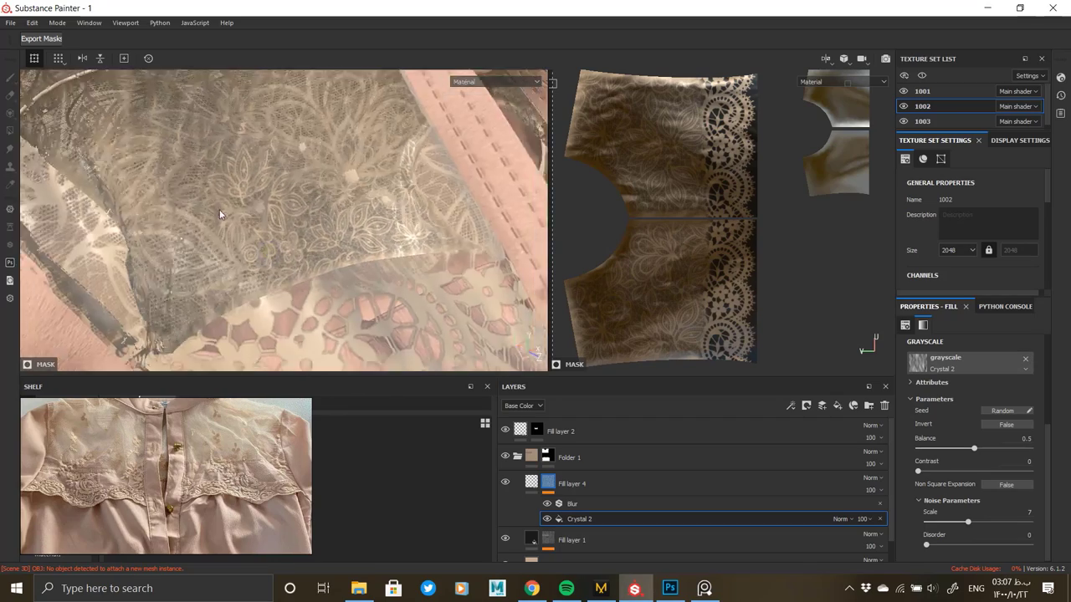
Inspect Fill layer 4's wrinkle height across the yoke and compare the lace trim with the reference photo.
right_click_drag(221, 213, 326, 225, "alt")
left_click_drag(327, 224, 164, 221, "alt")
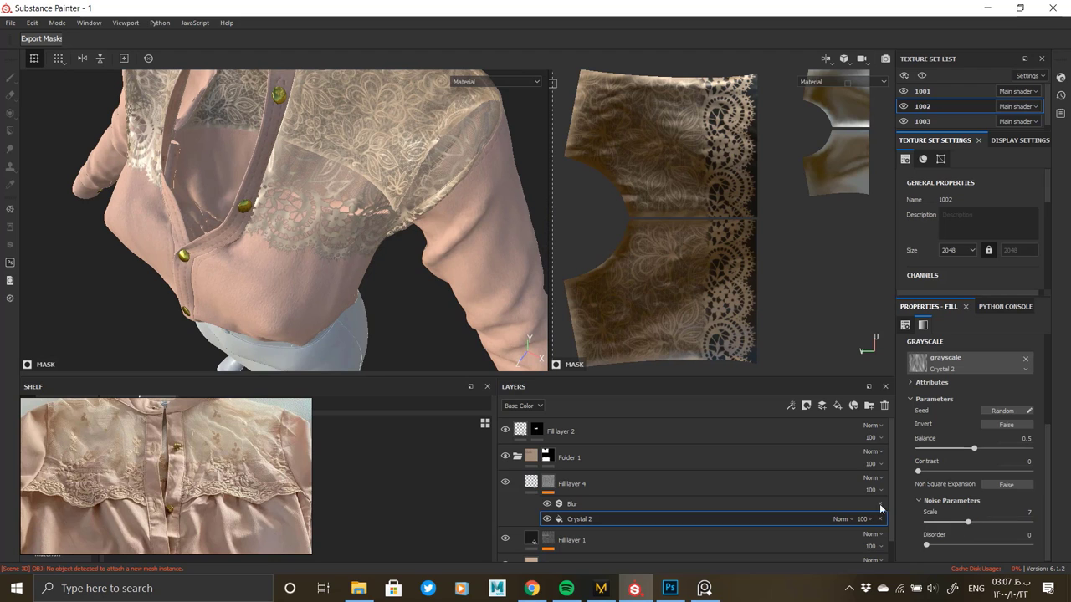
left_click(532, 483)
right_click_drag(402, 299, 264, 275, "alt")
left_click_drag(263, 275, 289, 240, "alt")
right_click_drag(289, 240, 277, 258, "alt")
left_click_drag(277, 259, 302, 262, "alt")
right_click_drag(302, 262, 387, 301, "alt")
left_click_drag(386, 301, 248, 275, "alt")
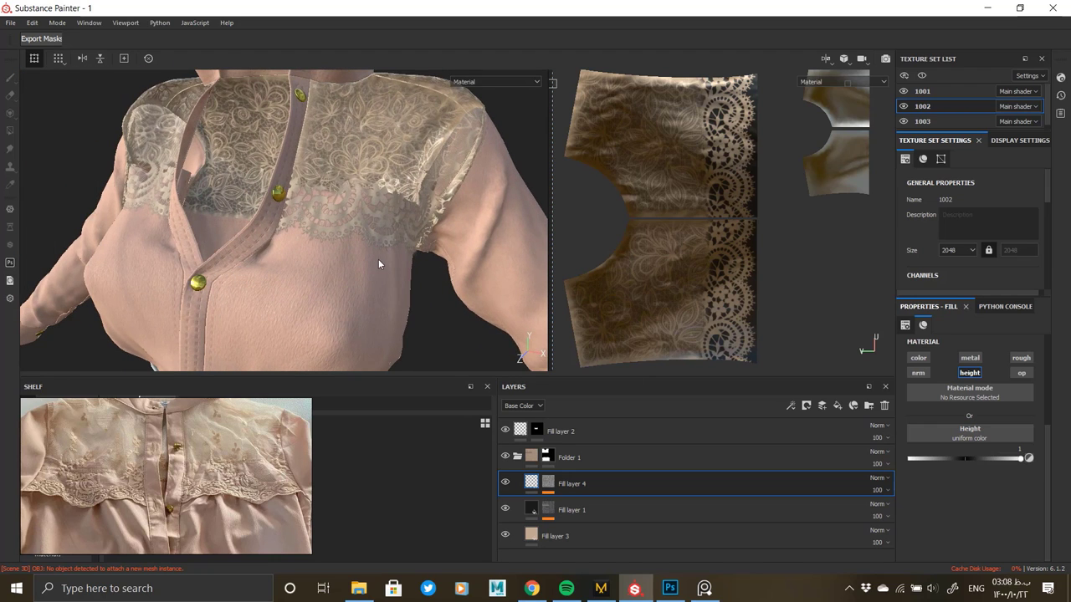
right_click_drag(337, 224, 306, 221, "alt")
scroll(75, 494, "up", 5)
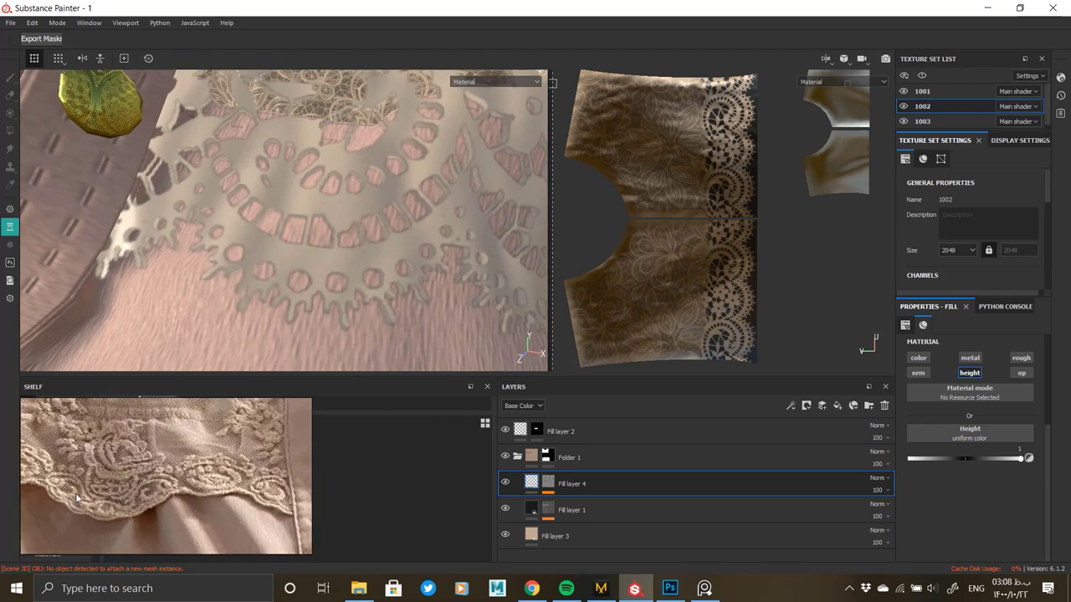
scroll(112, 481, "down", 2)
scroll(112, 478, "down", 2)
Add a paint layer above Fill layer 4 with only the height channel active, and give it a black mask.
left_click(821, 405)
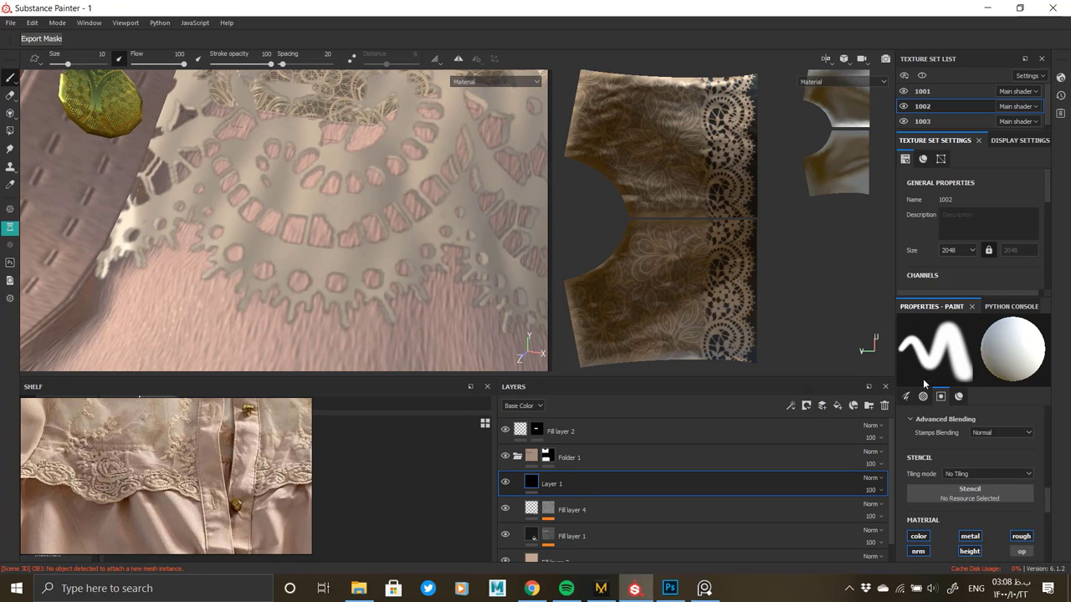
scroll(944, 503, "down", 2)
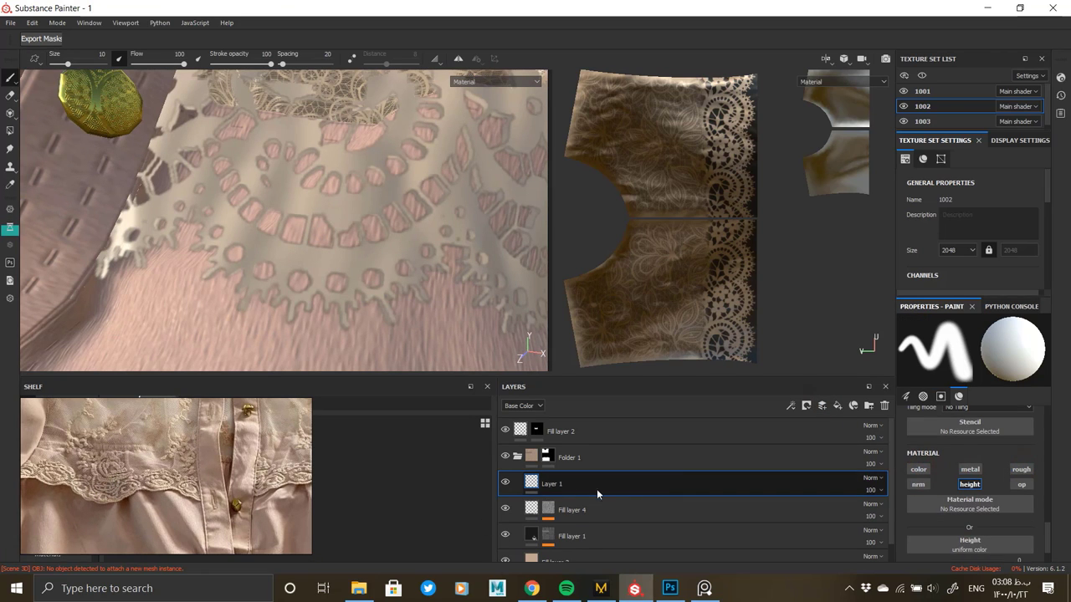
right_click(535, 487)
left_click(599, 154)
Add a fill to Layer 1's mask and assign the White Noise procedural to it.
right_click(549, 484)
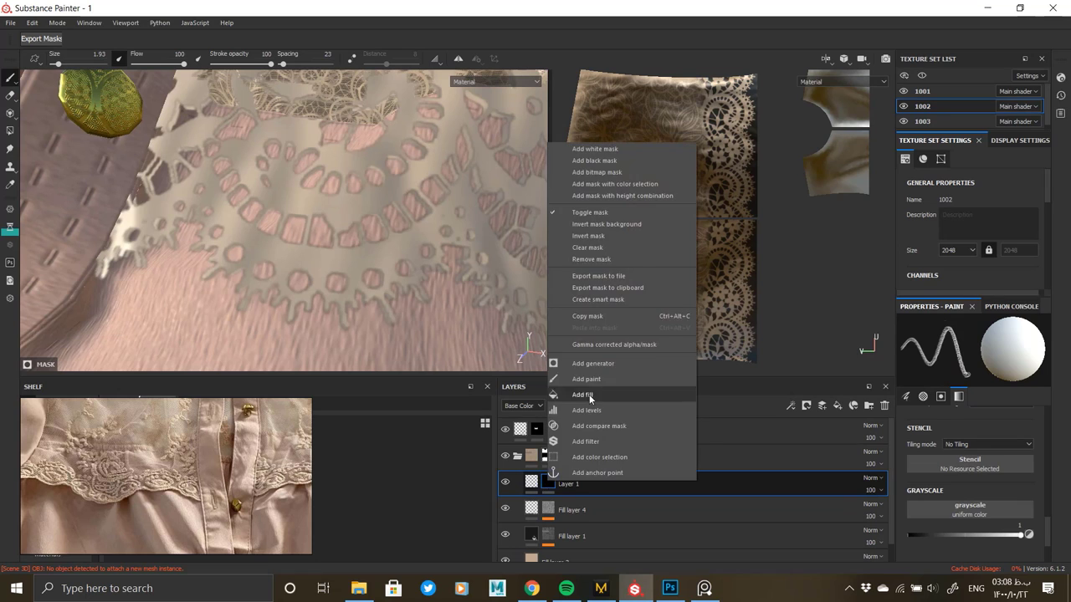
left_click(589, 394)
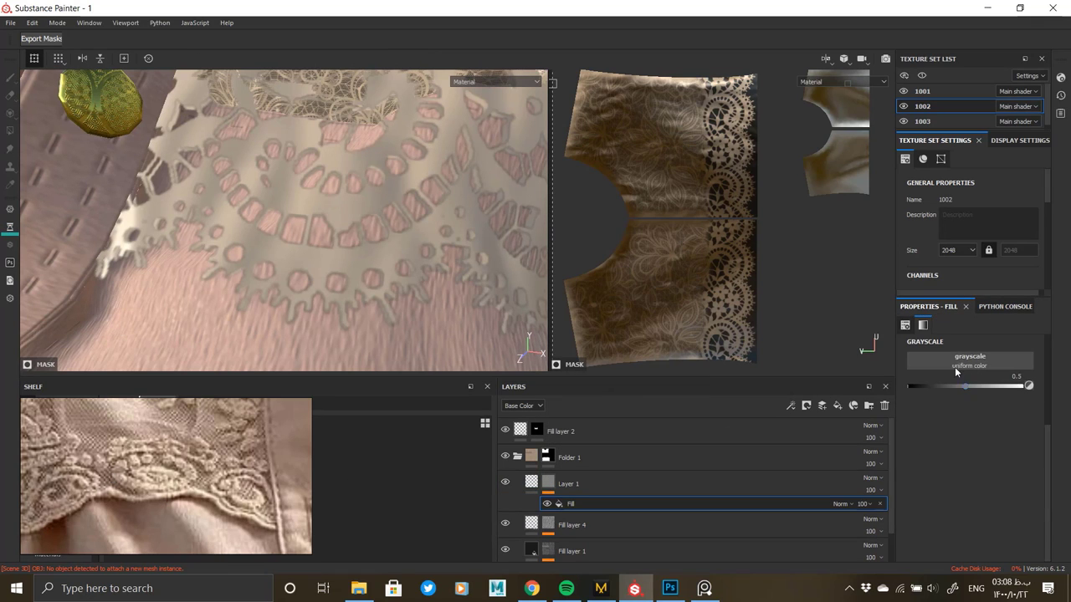
left_click(958, 361)
scroll(1015, 456, "down", 10)
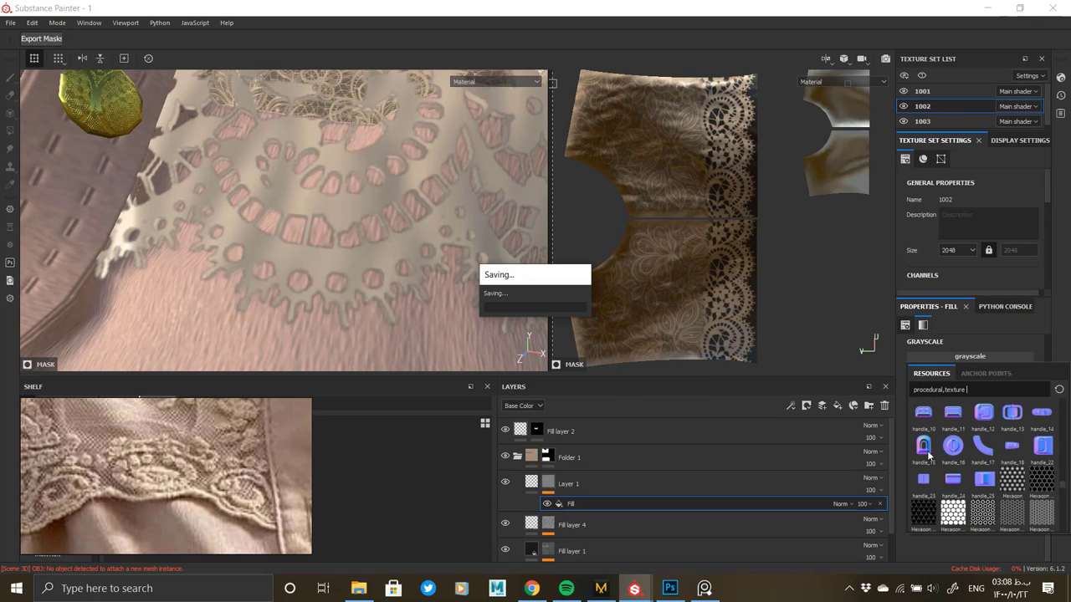
left_click(975, 367)
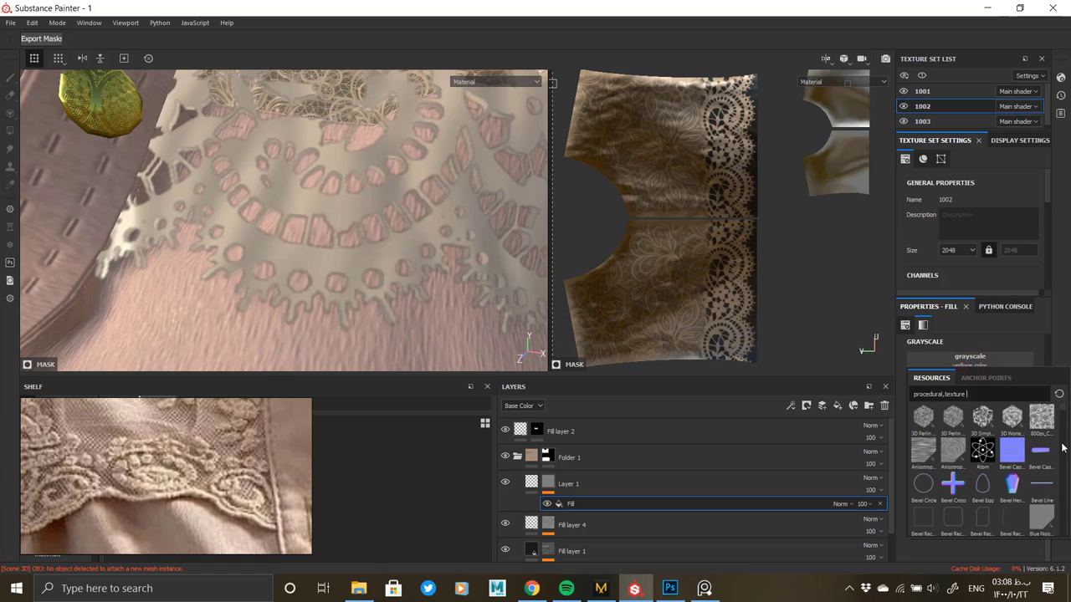
left_click(1061, 436)
left_click_drag(1064, 419, 1040, 520)
left_click(982, 489)
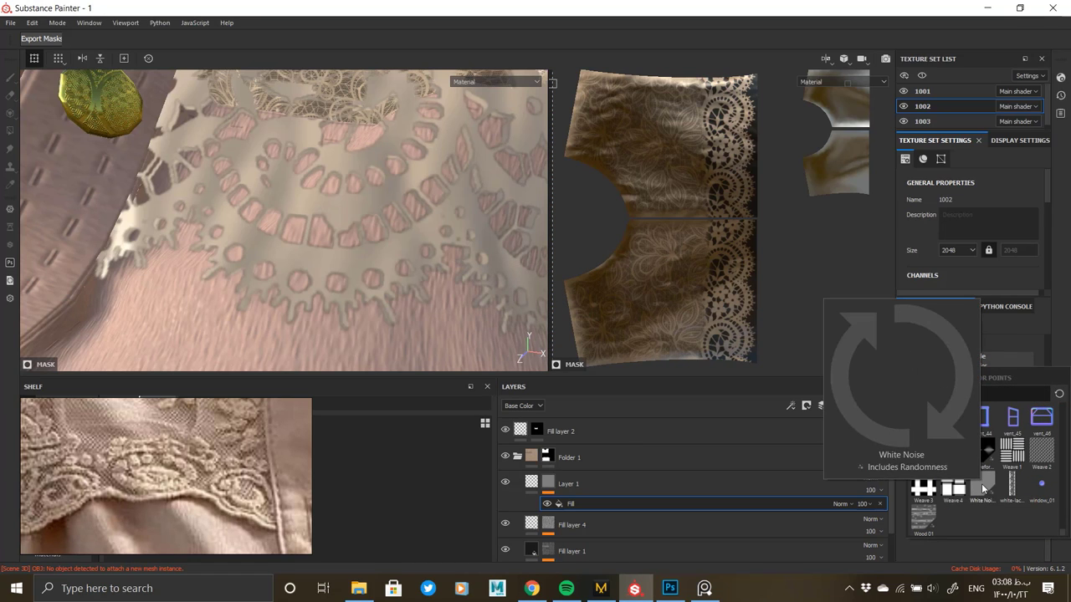
Try small positive and negative height values on Layer 1, and delete the layer.
left_click(533, 483)
scroll(960, 526, "down", 2)
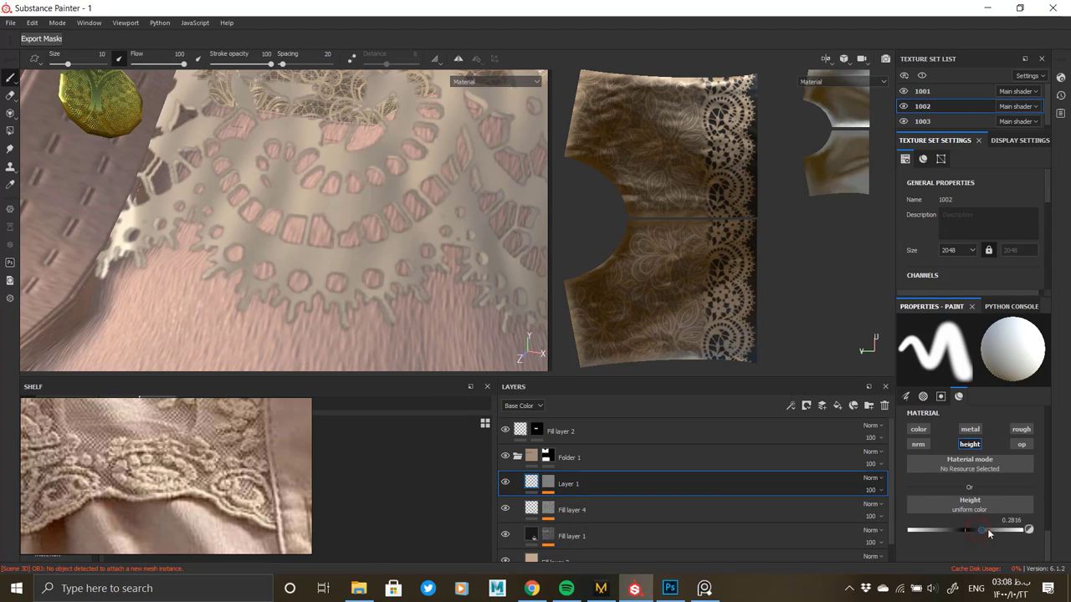
left_click(546, 484)
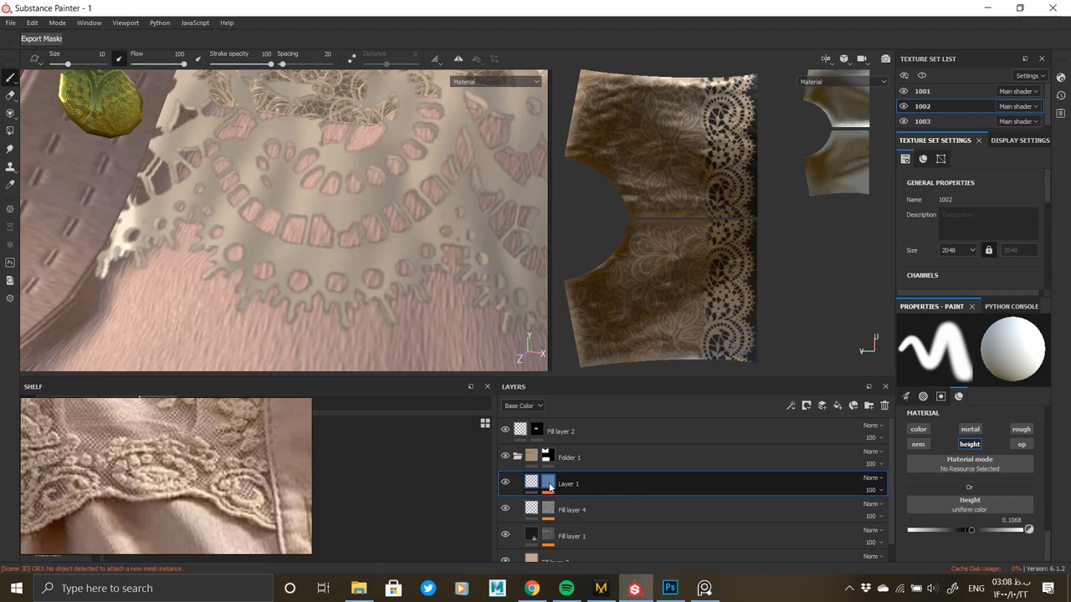
mouse_move(550, 487)
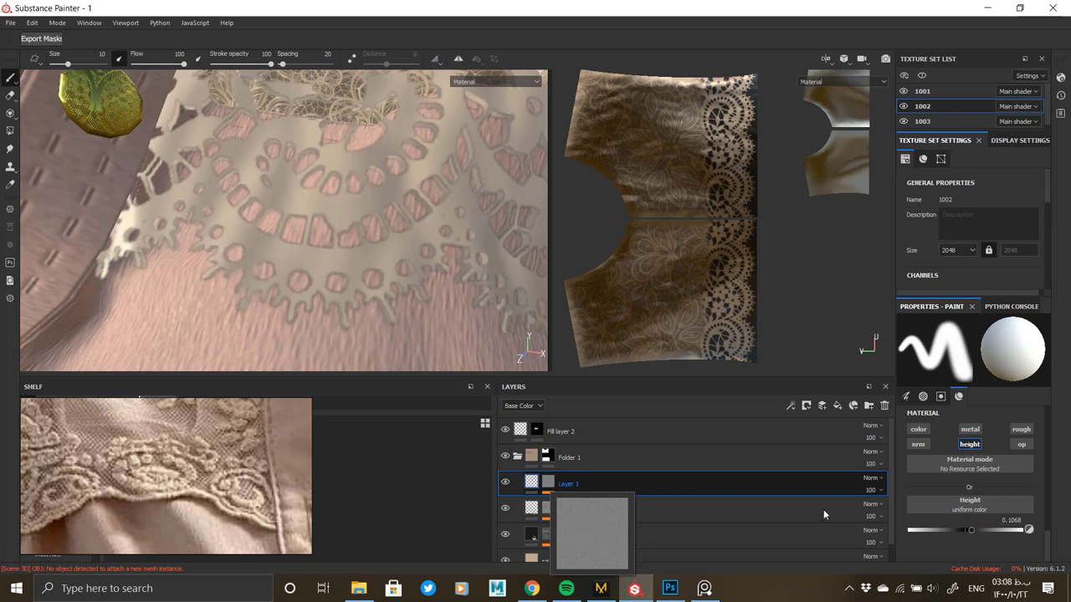
left_click_drag(972, 530, 979, 530)
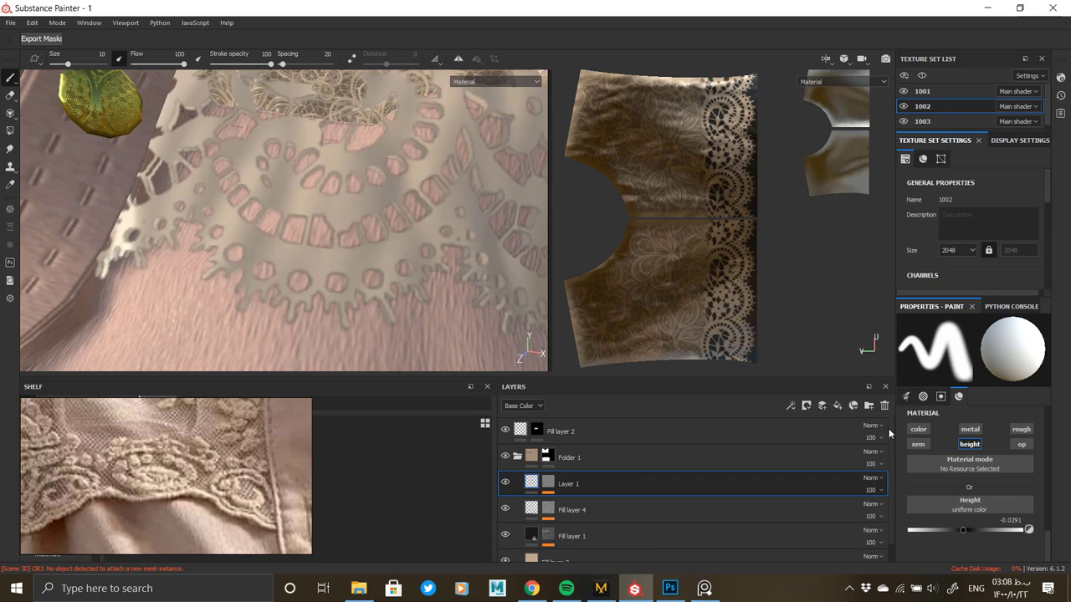
left_click(885, 407)
Add a fill layer above Fill layer 4 with only the height channel active, and give it a black mask.
left_click_drag(435, 269, 478, 276, "alt")
scroll(478, 277, "down", 6)
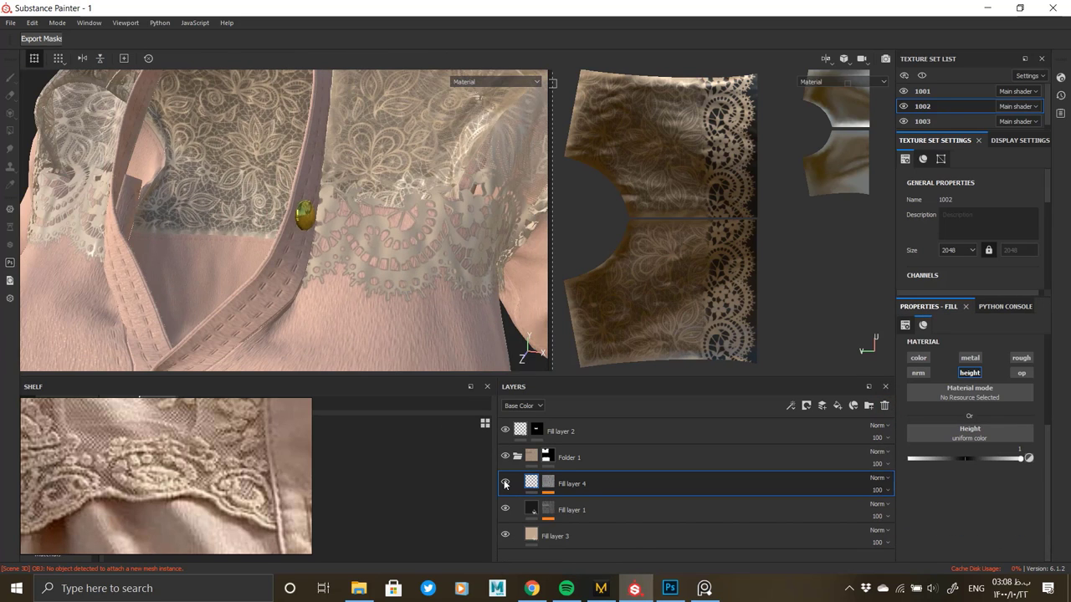
left_click(838, 407)
right_click(693, 478)
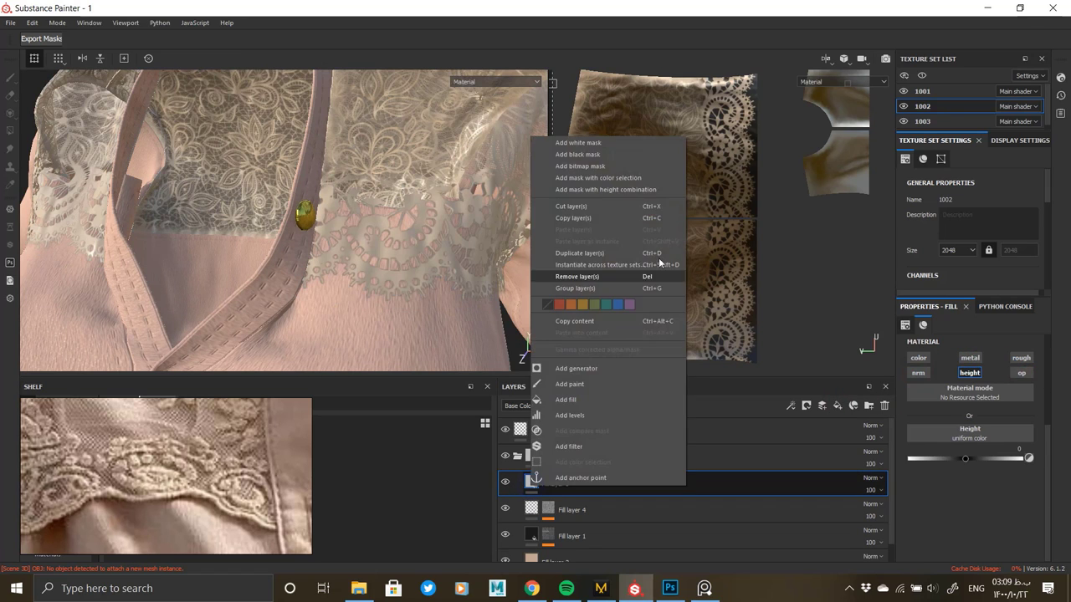
left_click(639, 157)
left_click(1006, 425)
left_click(1007, 427)
left_click(996, 468)
left_click(961, 522)
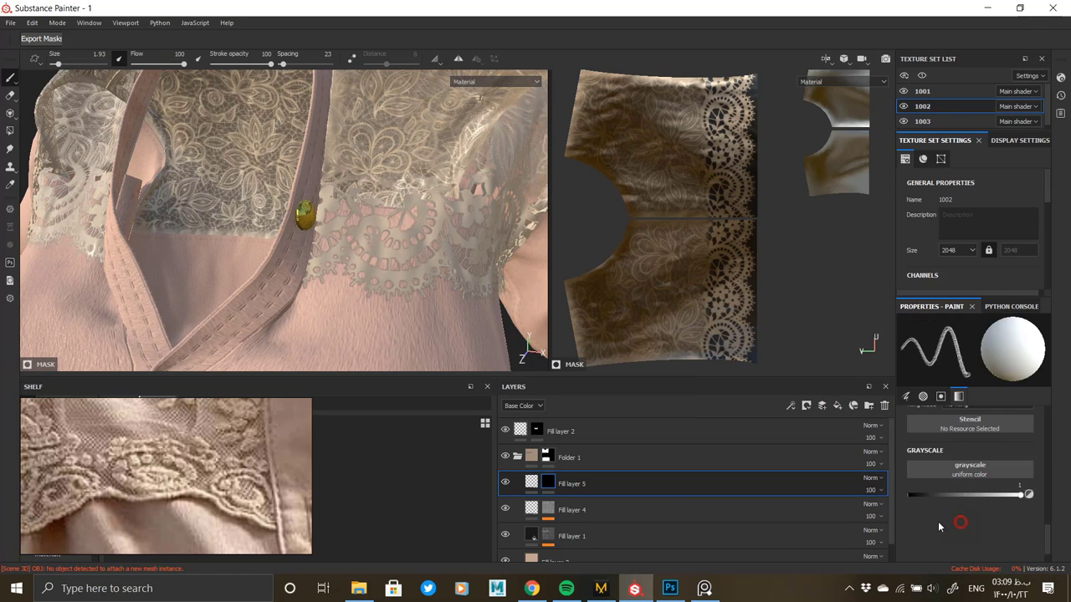
Add a fill to Fill layer 5's mask and assign the White Noise procedural to it.
right_click(546, 483)
left_click(596, 396)
left_click(970, 367)
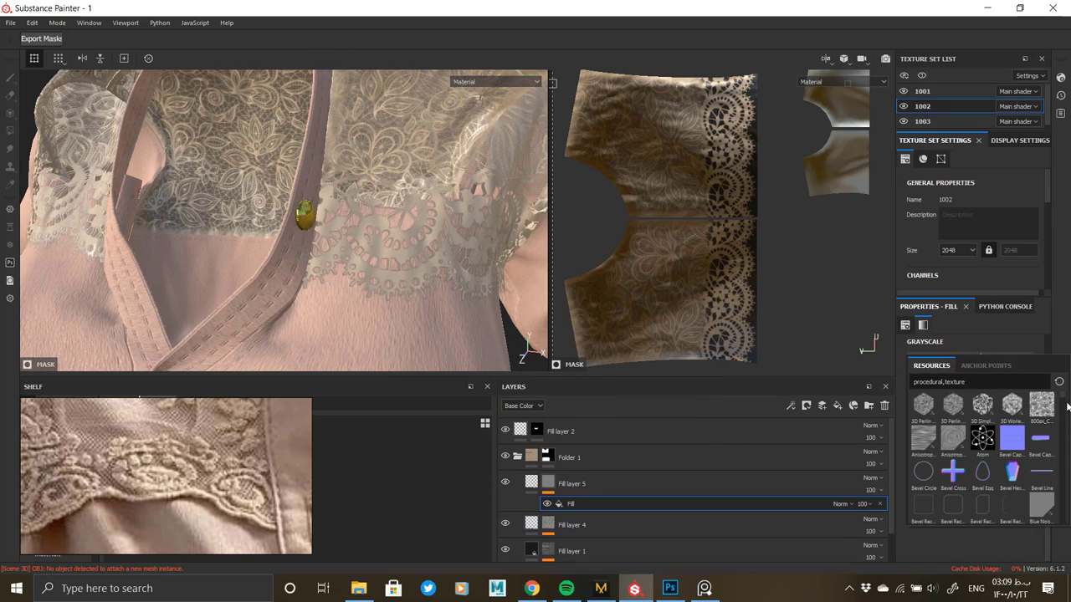
left_click_drag(1067, 406, 1053, 532)
left_click(984, 472)
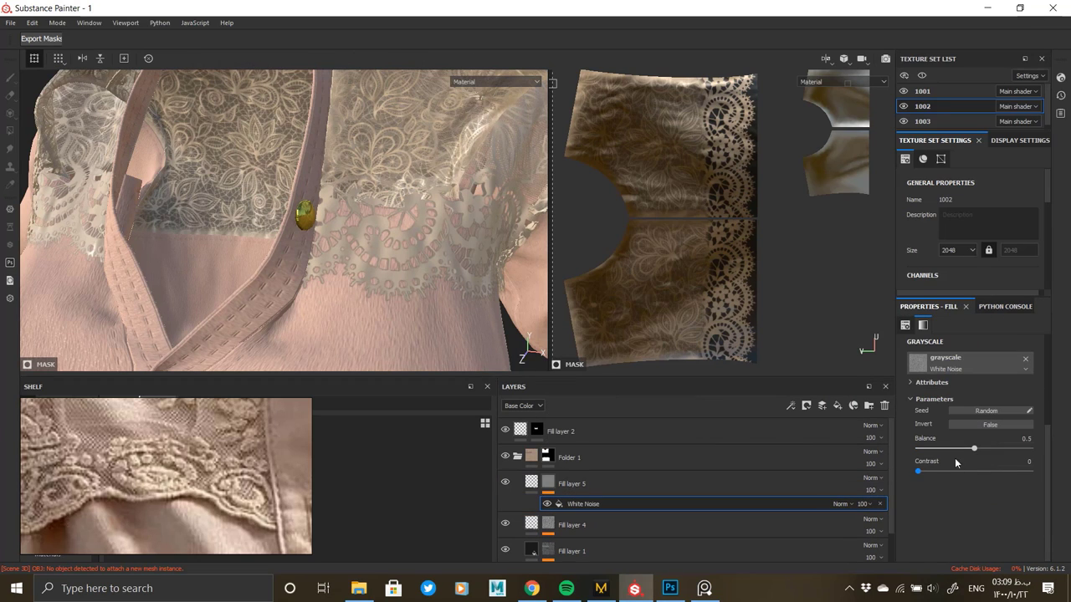
Set Fill layer 5's height to about -0.068 and check the grain on the lace trim up close.
left_click(529, 482)
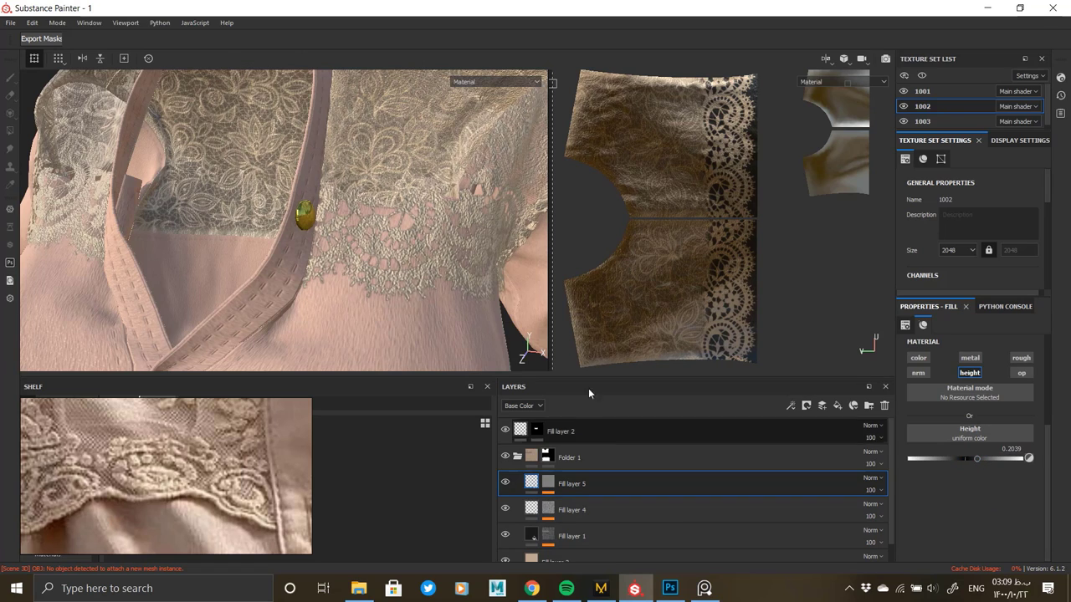
scroll(418, 282, "up", 5)
left_click_drag(976, 459, 960, 458)
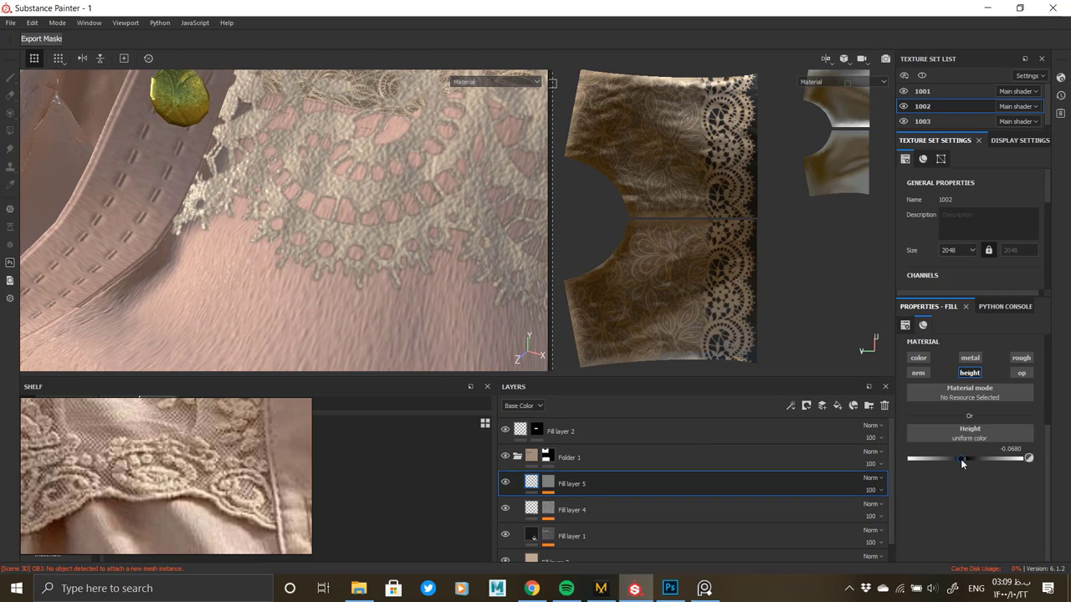
left_click_drag(348, 258, 276, 272, "alt")
right_click_drag(276, 272, 164, 216, "alt")
left_click_drag(164, 216, 335, 230, "alt")
right_click_drag(335, 230, 347, 309, "alt")
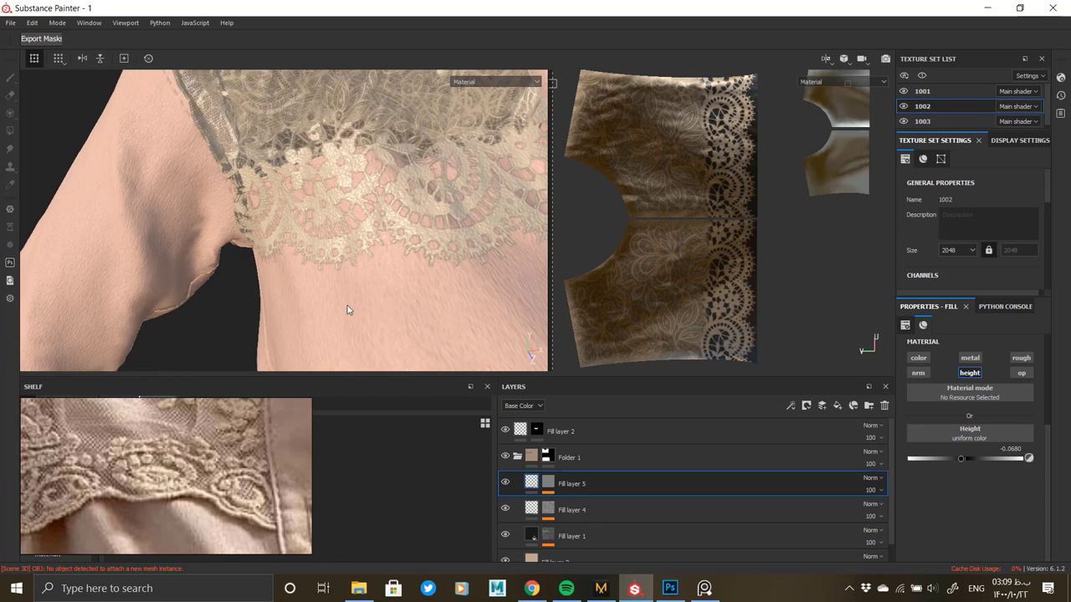
Duplicate Fill layer 5 and replace the White Noise in the copy's mask with Weave 2.
right_click(574, 485)
left_click(634, 268)
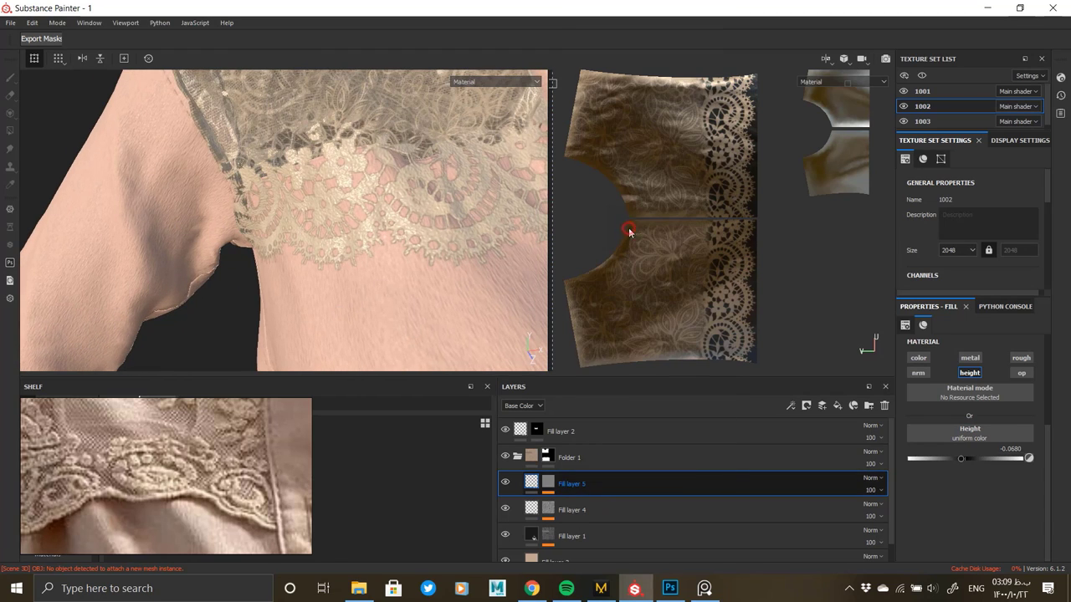
right_click(547, 485)
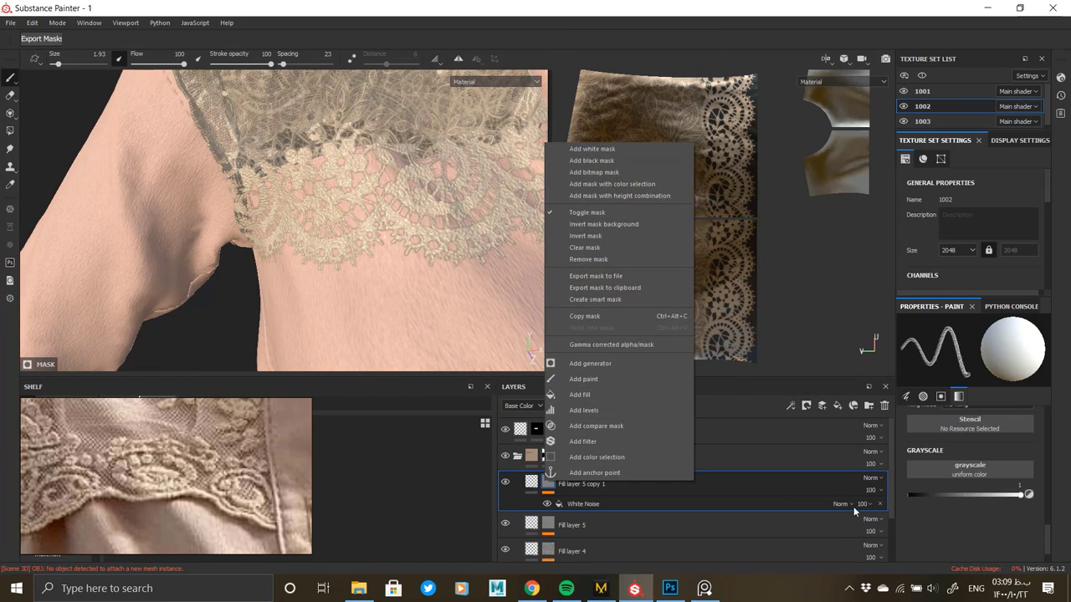
left_click(598, 410)
left_click(746, 504)
left_click(969, 367)
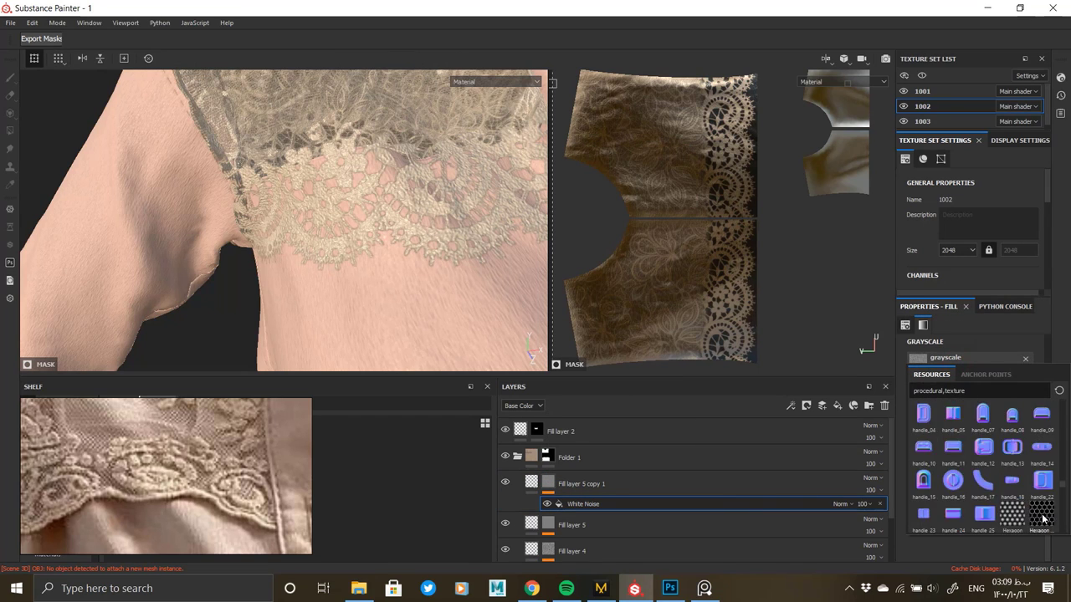
left_click(1042, 447)
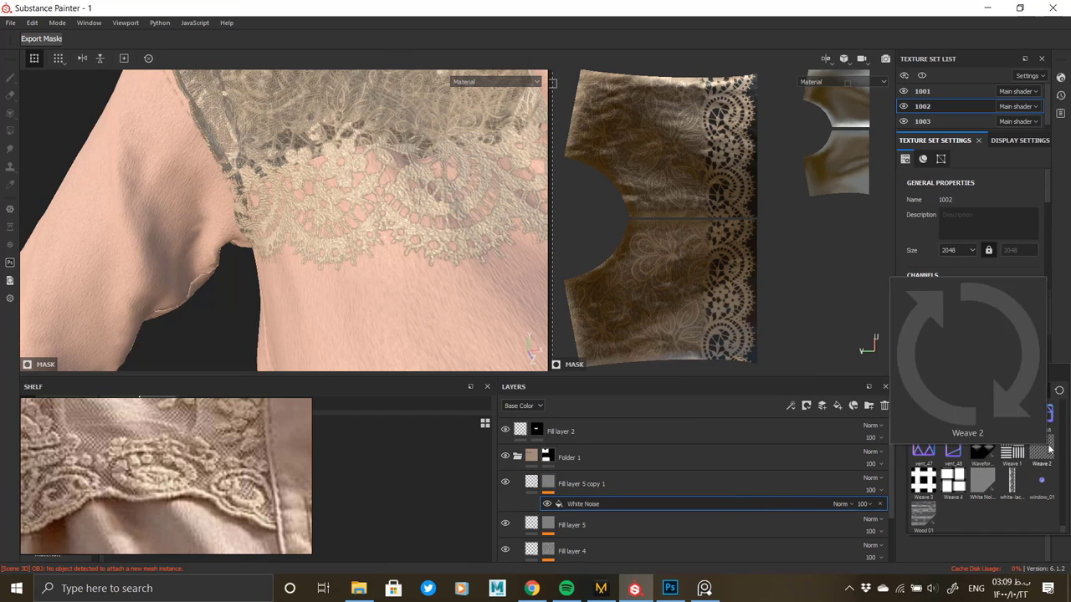
Preview the copied layer's mask and set the Weave 2 UV scale to 3.
scroll(979, 481, "up", 3)
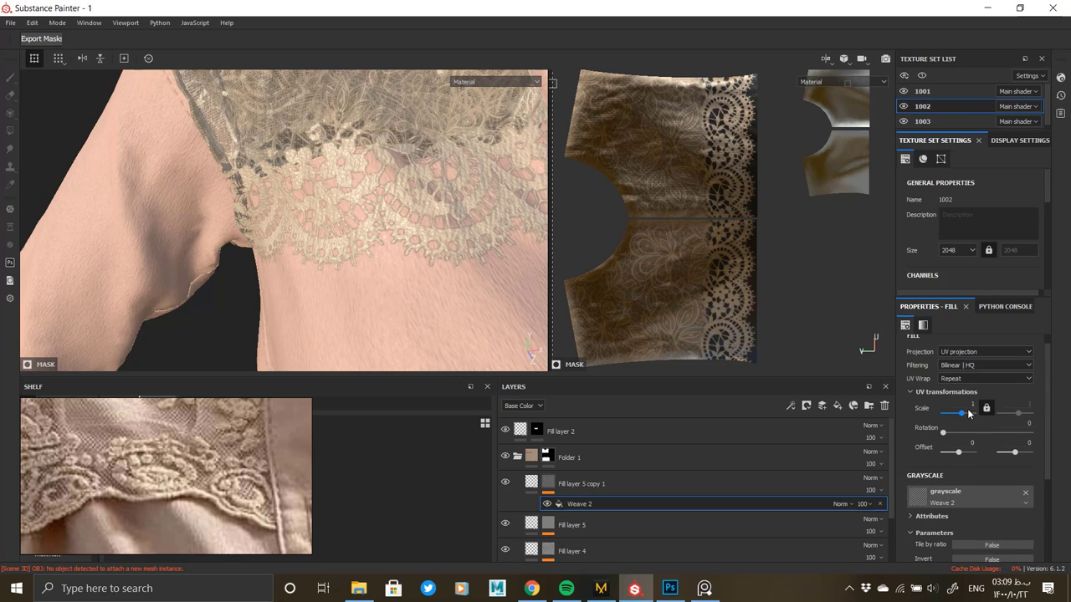
left_click(742, 483)
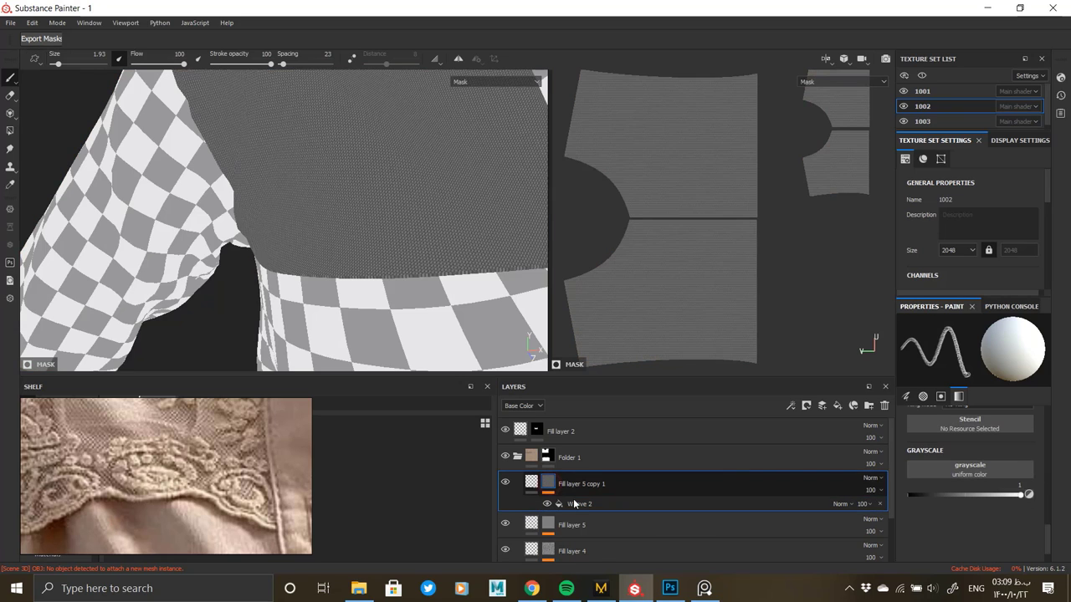
scroll(455, 304, "up", 2)
left_click(819, 503)
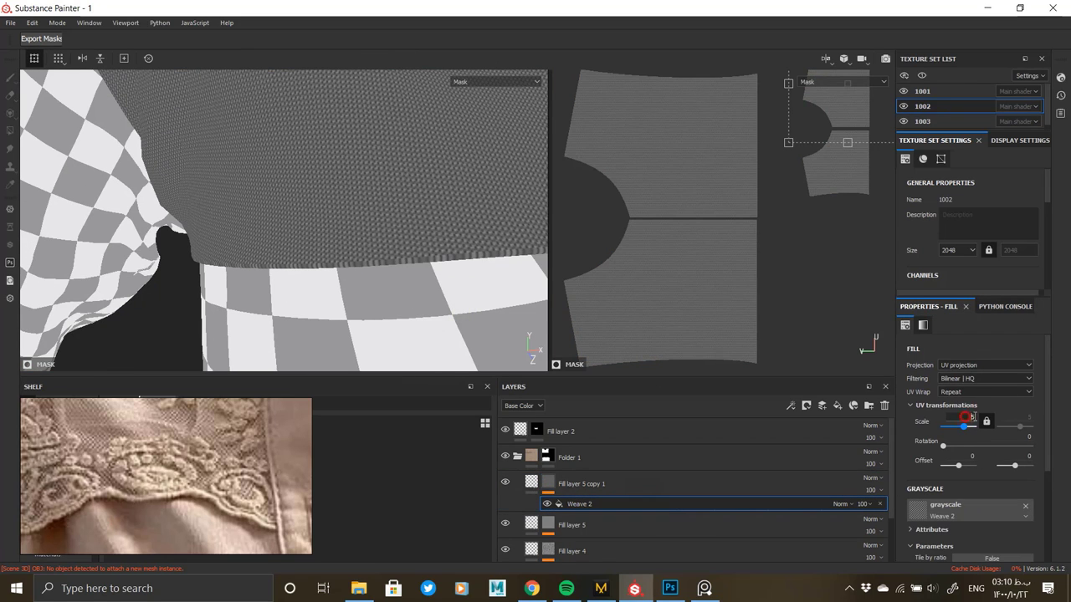
key("Return")
Set the weave layer's height to about -0.078 and inspect the woven relief on the lace from several angles.
left_click(523, 480)
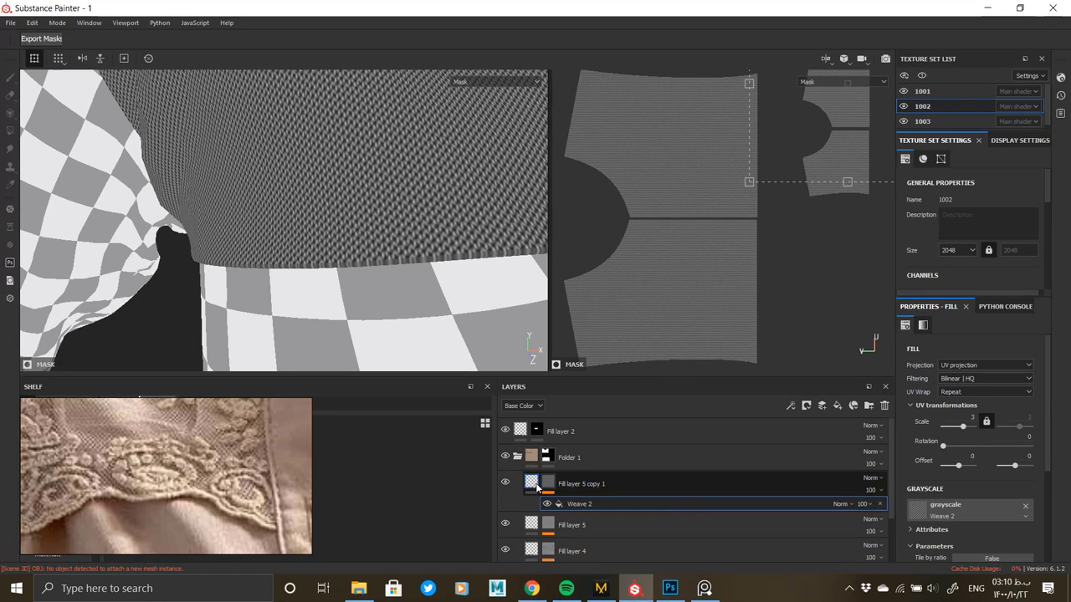
left_click(536, 486)
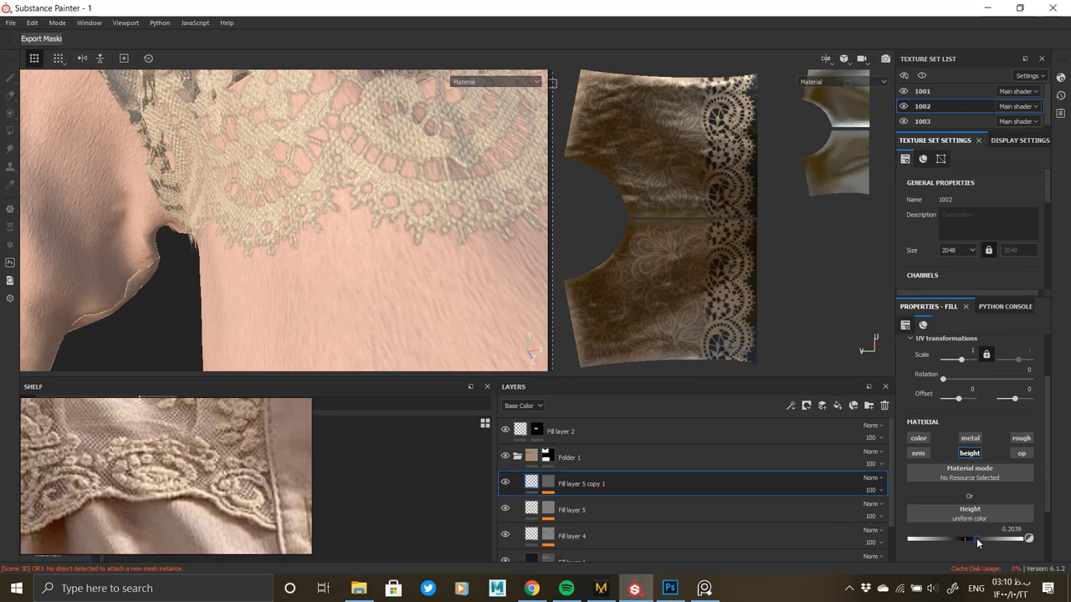
left_click_drag(975, 538, 955, 542)
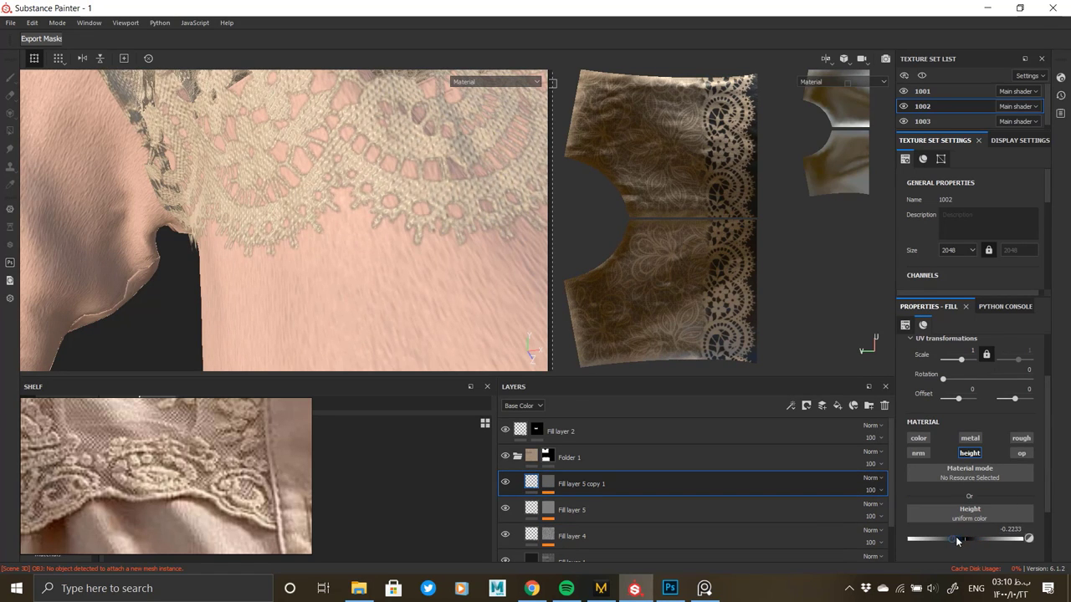
left_click_drag(429, 264, 352, 260, "alt")
right_click_drag(302, 232, 474, 215, "alt")
middle_click_drag(473, 215, 306, 231, "alt")
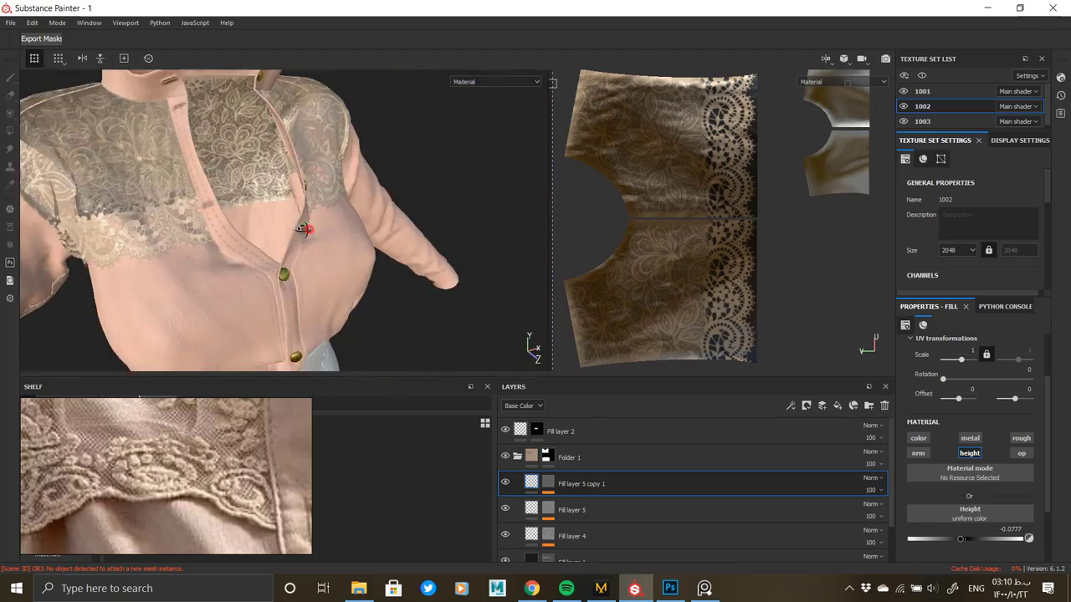
left_click_drag(306, 232, 271, 260, "alt")
right_click_drag(271, 260, 390, 301, "alt")
left_click_drag(390, 302, 382, 253, "alt")
left_click_drag(312, 280, 435, 318, "alt")
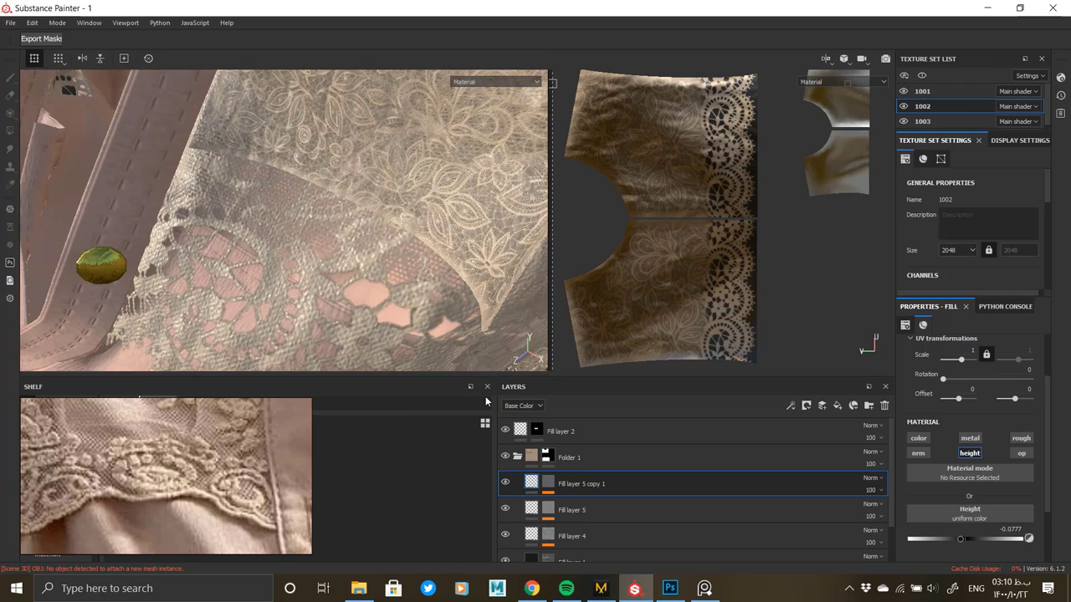
Set Fill layer 3's roughness to about 0.45 and check the sheen on the lace yoke from several angles.
scroll(549, 533, "down", 2)
left_click(552, 542)
scroll(950, 507, "down", 3)
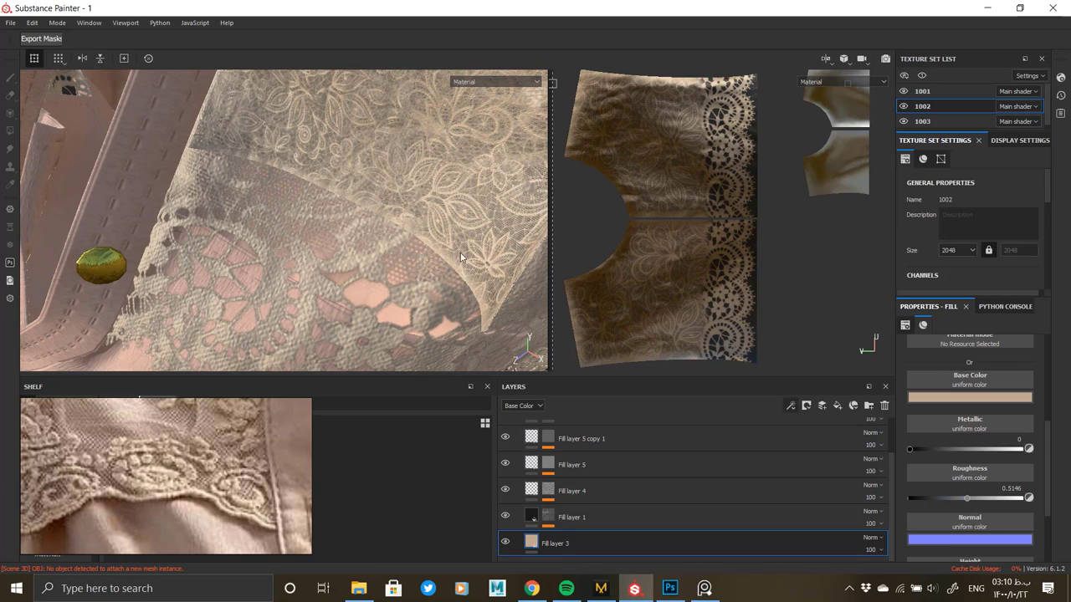
right_click_drag(391, 241, 293, 230, "alt")
left_click_drag(294, 234, 426, 239, "alt")
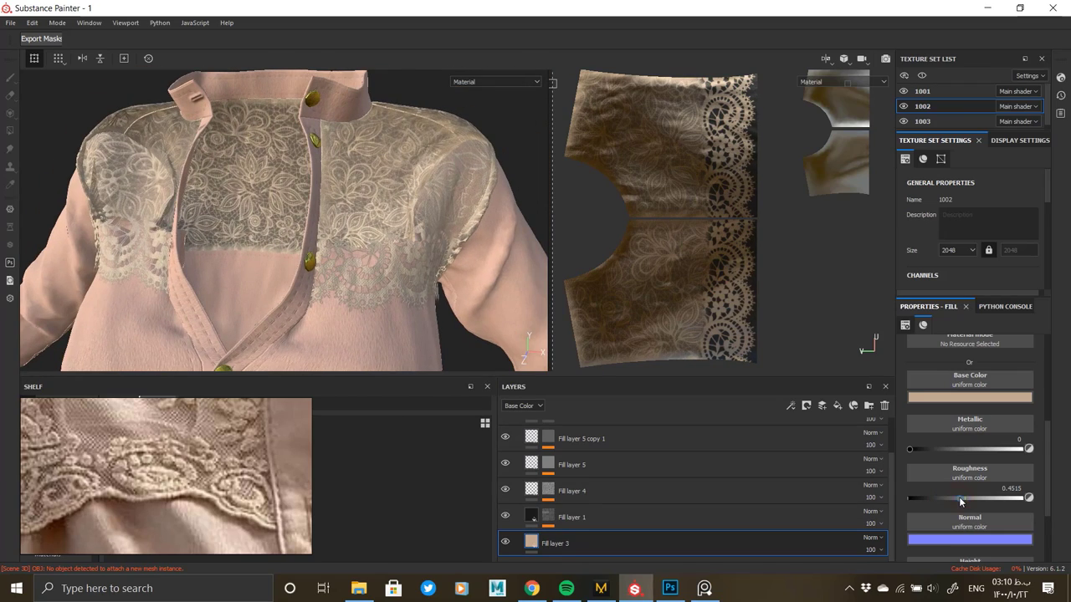
left_click_drag(281, 235, 220, 262, "alt")
right_click_drag(220, 261, 60, 175, "alt")
left_click_drag(259, 219, 439, 241, "alt")
Examine the lace edge, satin fabric, button placket and hem stitching in the reference photo.
scroll(129, 493, "down", 6)
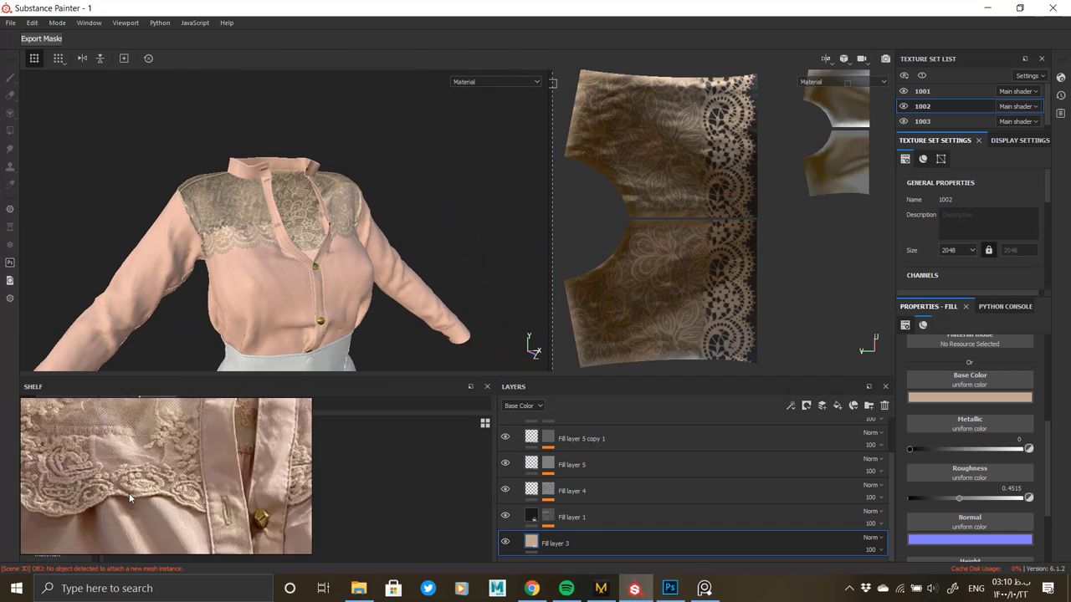
scroll(139, 433, "up", 6)
scroll(140, 434, "down", 6)
scroll(235, 506, "up", 5)
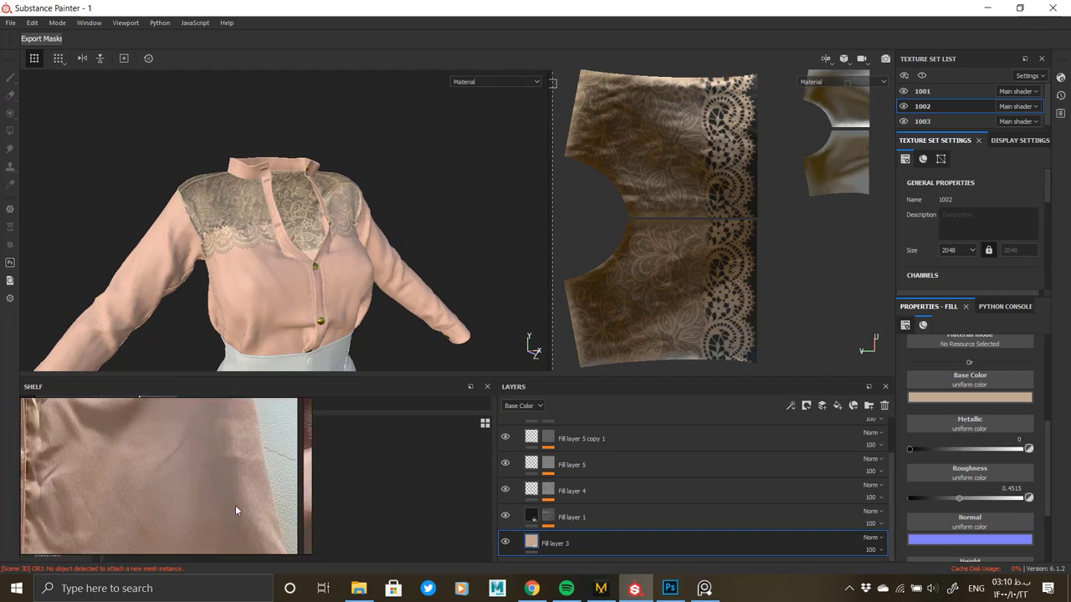
scroll(235, 505, "down", 5)
scroll(131, 547, "up", 5)
scroll(130, 542, "down", 5)
scroll(87, 508, "up", 5)
scroll(86, 508, "down", 5)
scroll(119, 501, "up", 5)
scroll(119, 498, "down", 2)
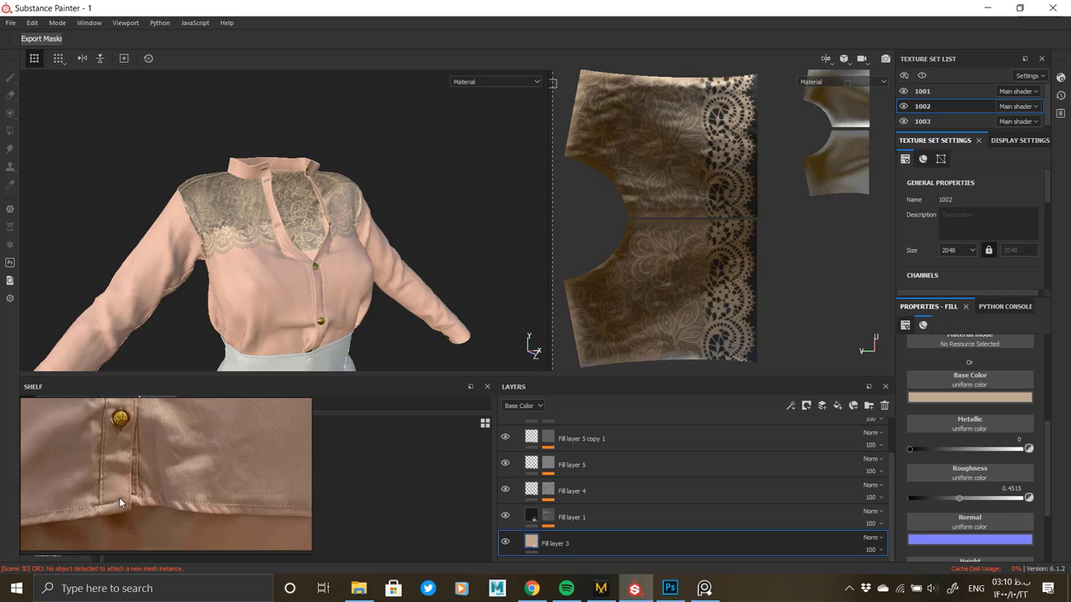
Inspect the sleeve, cuff and whole blouse on the model to compare the fabric with the reference.
left_click_drag(310, 300, 137, 206, "alt")
middle_click_drag(137, 206, 43, 122, "alt")
left_click_drag(353, 239, 390, 255, "alt")
scroll(390, 255, "up", 5)
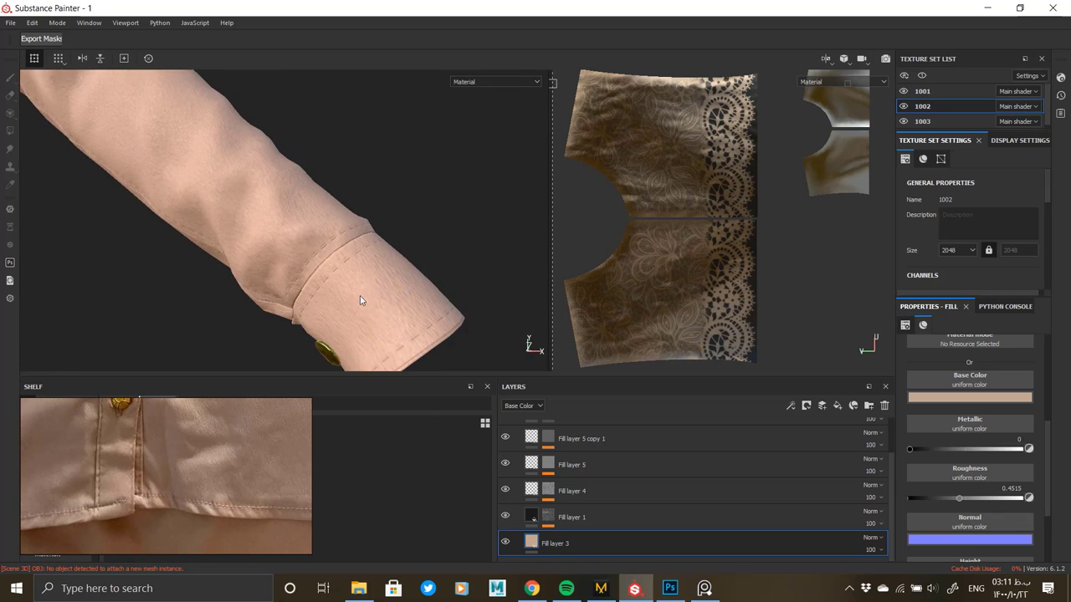
left_click_drag(360, 295, 384, 277, "alt")
scroll(386, 317, "down", 6)
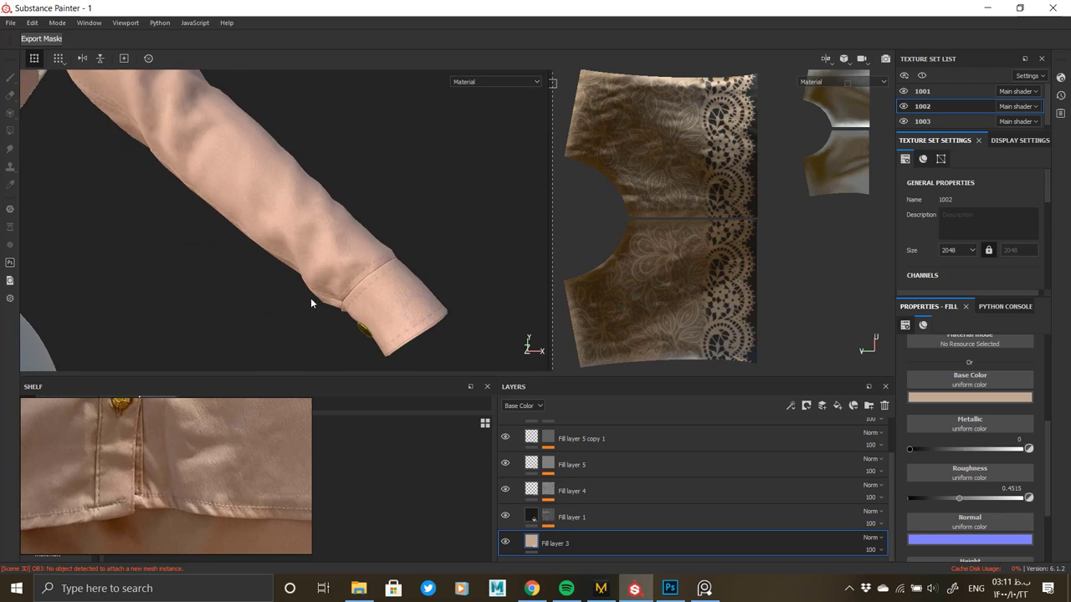
middle_click_drag(194, 251, 273, 281, "alt")
left_click_drag(273, 281, 302, 251, "alt")
middle_click_drag(302, 251, 295, 287, "alt")
right_click_drag(295, 287, 306, 265, "alt")
middle_click_drag(306, 265, 327, 209, "alt")
left_click_drag(327, 242, 352, 236, "alt")
right_click_drag(352, 236, 330, 206, "alt")
left_click_drag(329, 206, 296, 189, "alt")
middle_click_drag(296, 189, 387, 182, "alt")
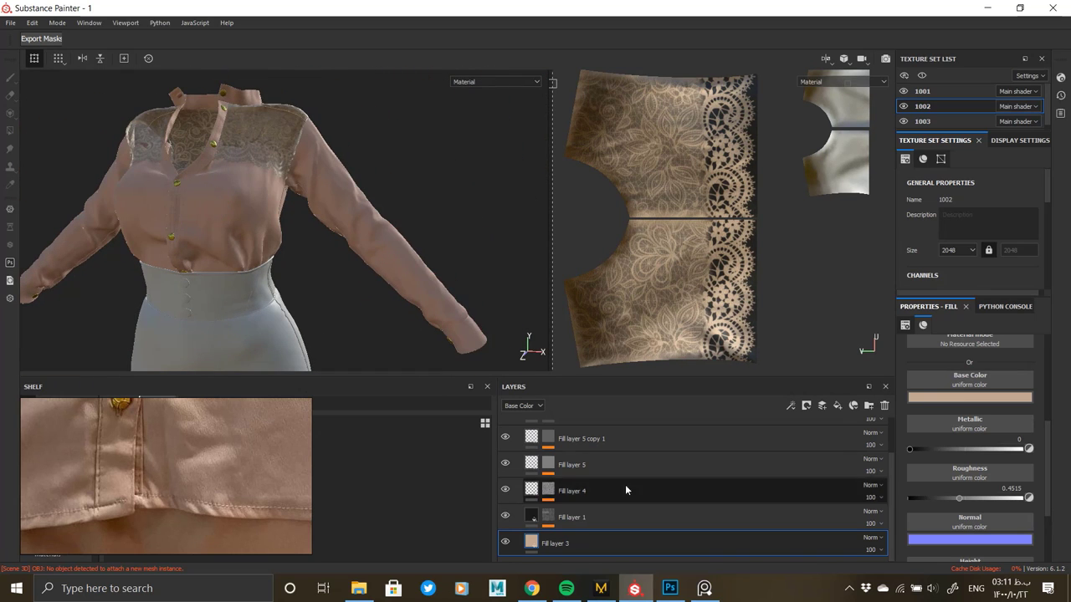
Switch to texture set 1001 and set its texture size to 2048.
scroll(625, 488, "up", 2)
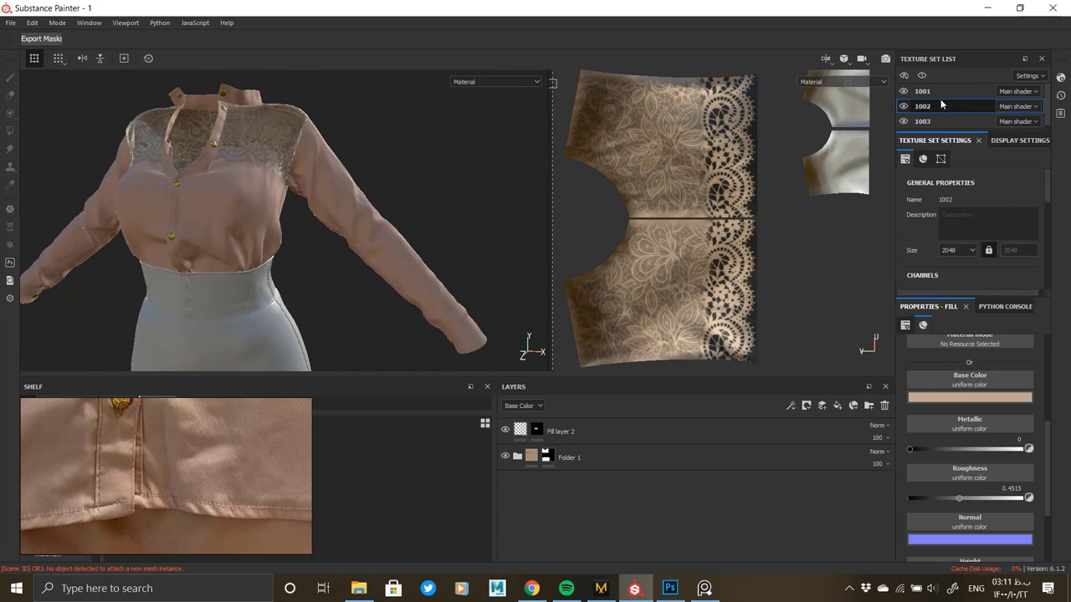
right_click(292, 245, "ctrl+alt")
mouse_move(291, 248)
left_mouse_down("alt")
mouse_move(302, 238)
mouse_move(290, 265)
left_mouse_up("alt")
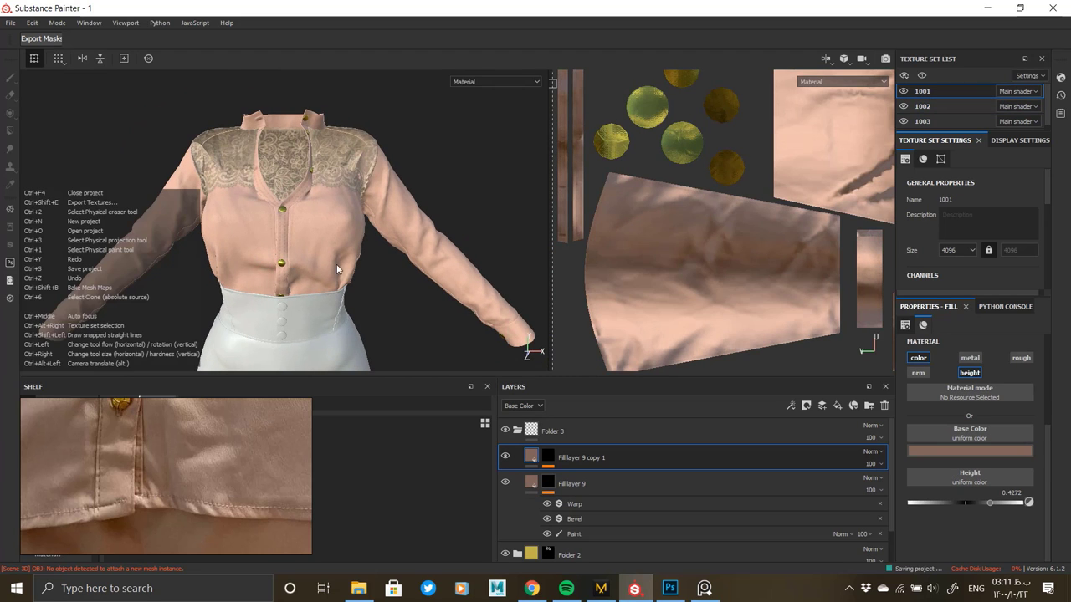
scroll(602, 457, "down", 3)
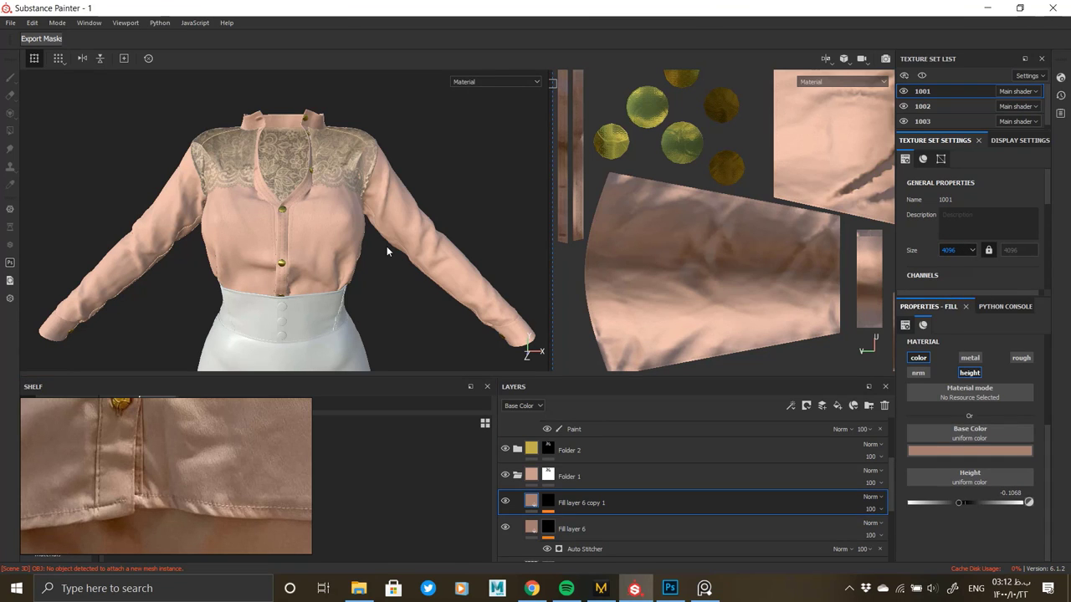
key("ctrl+z")
Add a new fill layer with a black mask above Fill layer 6 copy 1 in Folder 1.
left_click(836, 408)
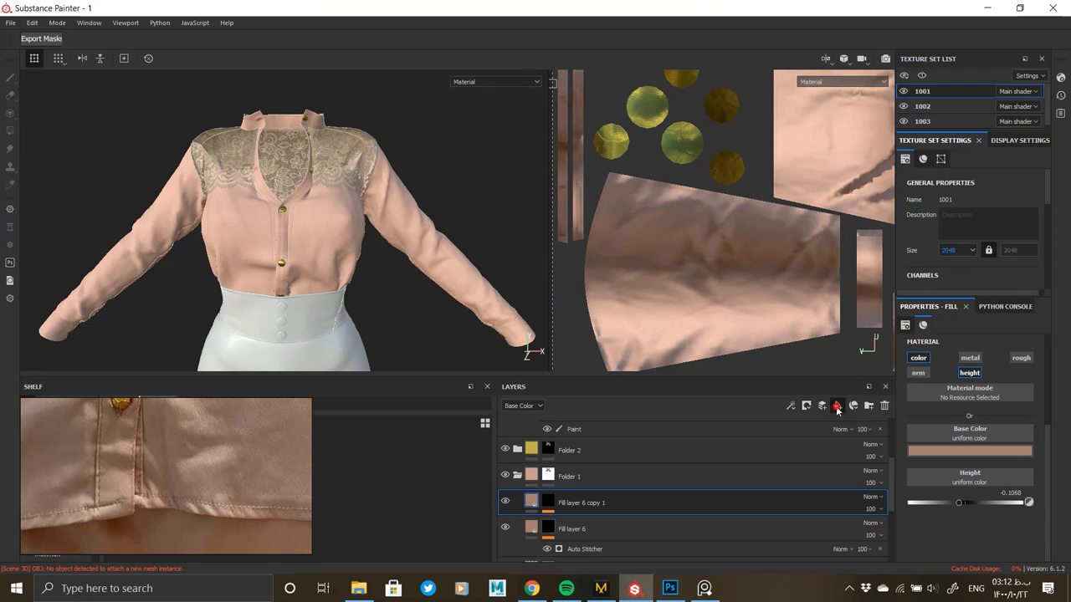
left_click(838, 407)
right_click(533, 502)
left_click(590, 178)
Add a UV Border Distance generator to the new fill layer's mask.
right_click(544, 502)
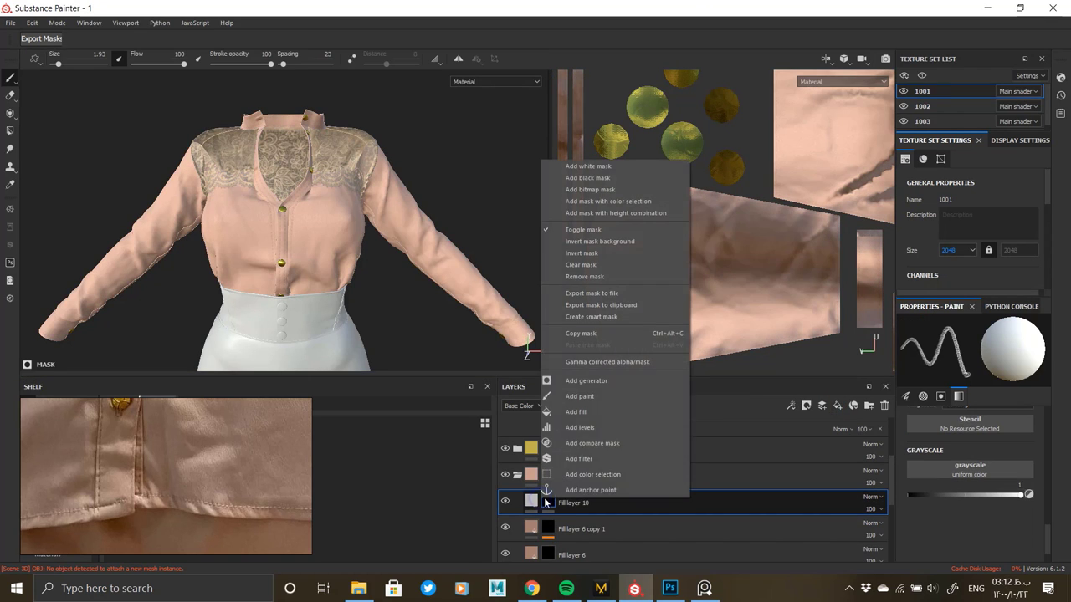
left_click(587, 382)
left_click(968, 347)
scroll(991, 436, "down", 5)
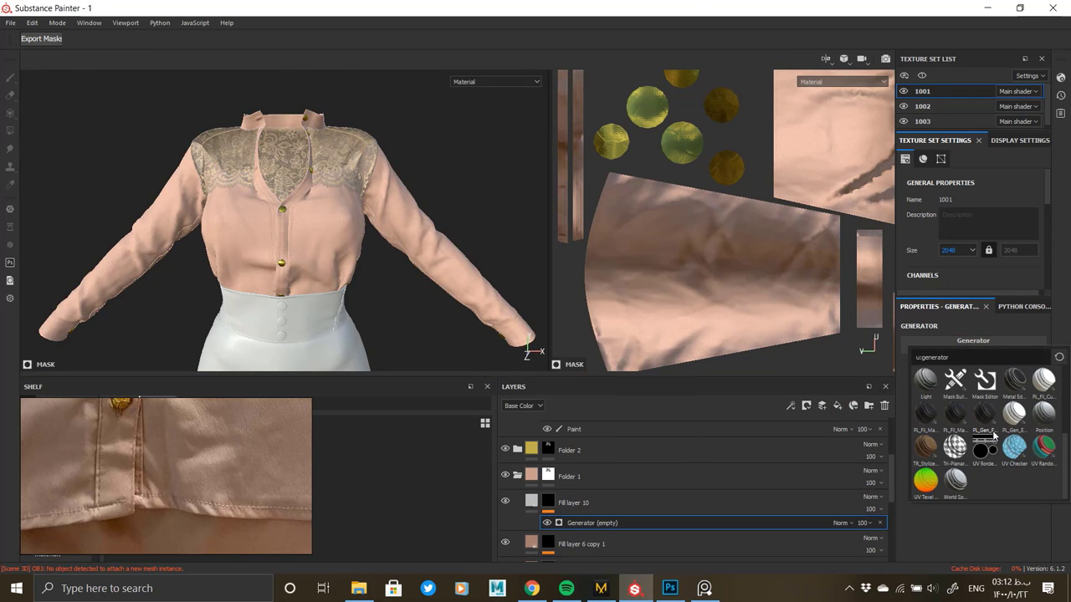
left_click(986, 445)
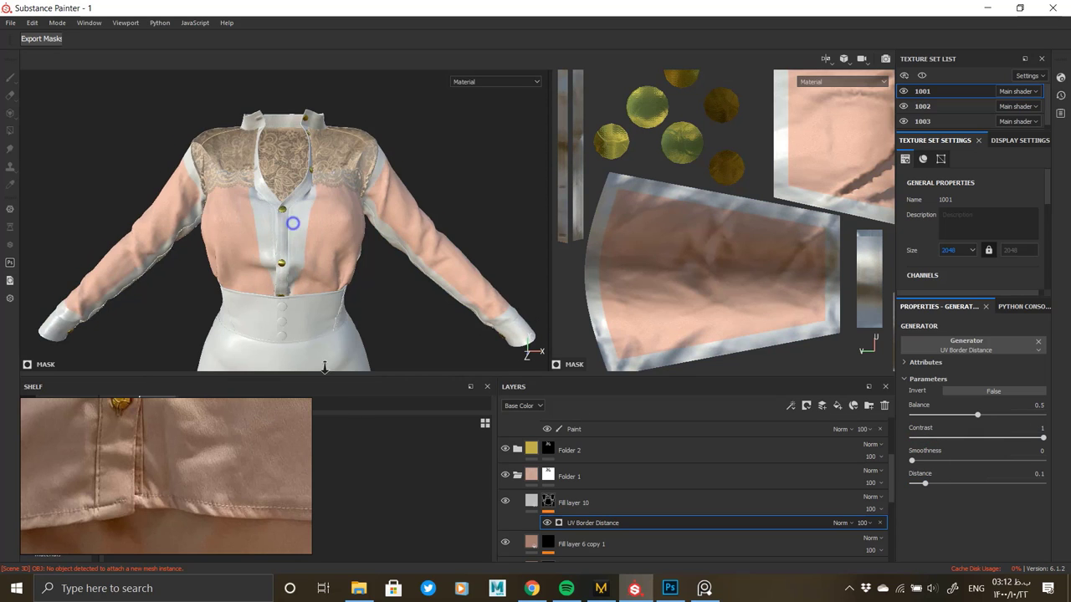
Set the UV Border Distance balance to 0.1 and check the border width along the blouse seams.
scroll(325, 359, "up", 5)
left_click_drag(964, 415, 926, 418)
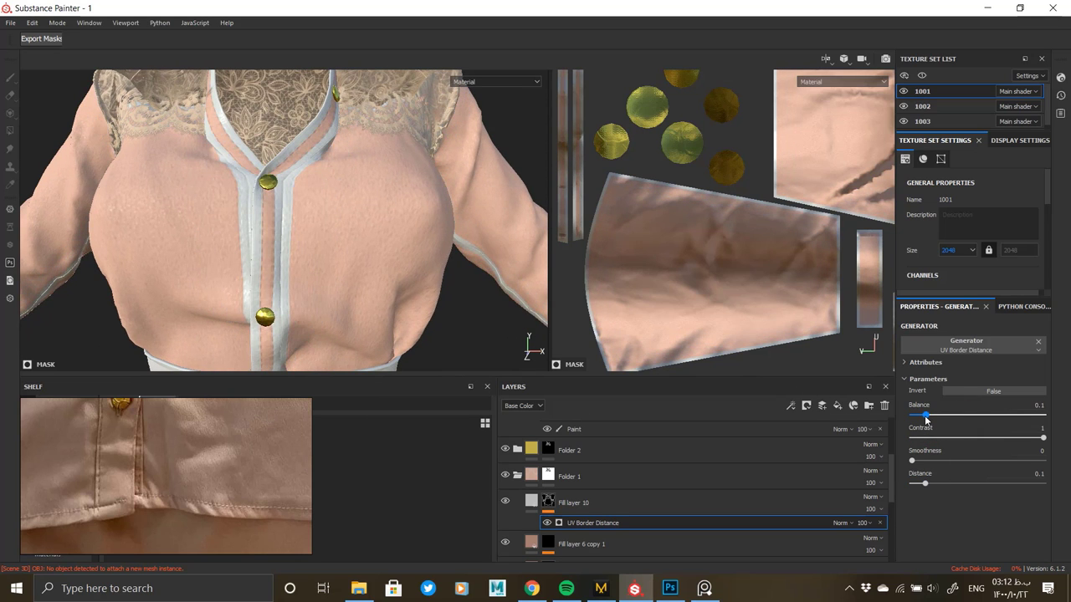
middle_click_drag(373, 184, 392, 83, "alt")
scroll(430, 232, "up", 3)
left_click_drag(430, 232, 419, 309, "alt")
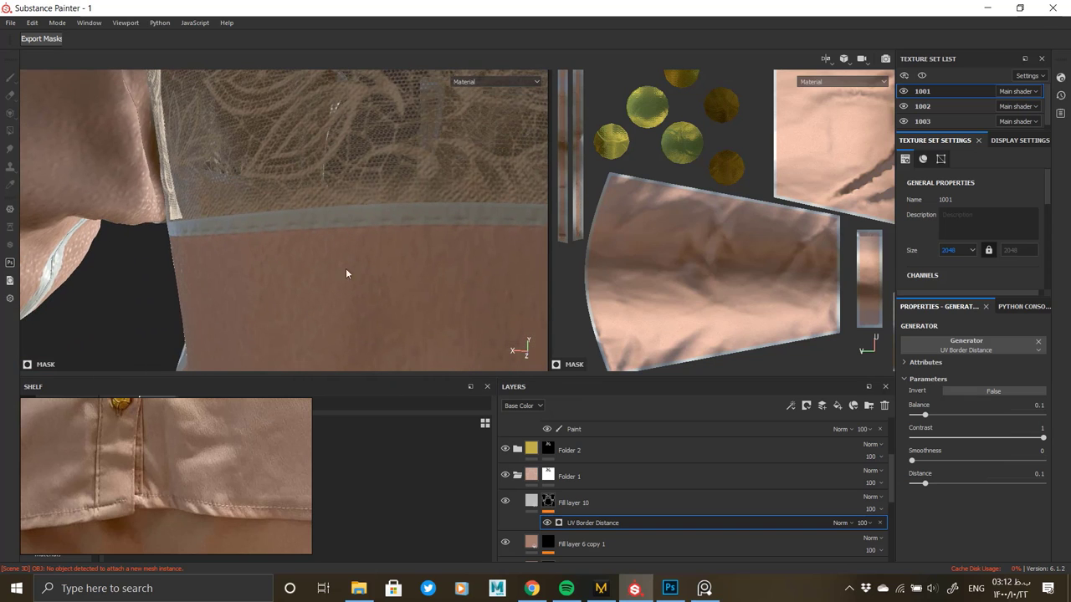
left_click_drag(345, 269, 490, 495, "alt")
Keep only the height channel on Fill layer 10 and set its height to about 0.0485.
left_click(531, 502)
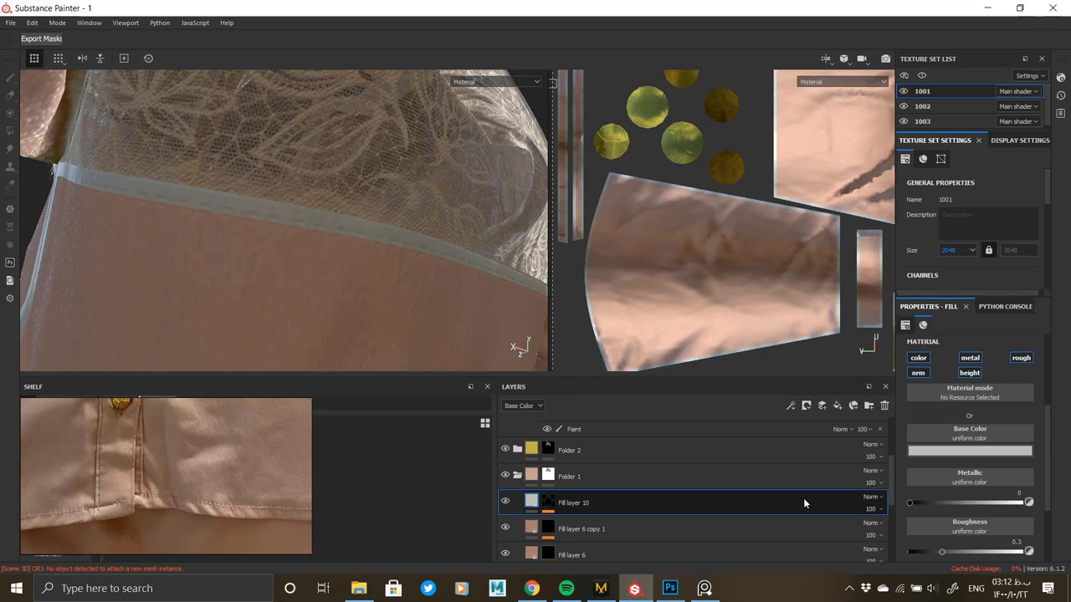
left_click(919, 358)
left_click(969, 372)
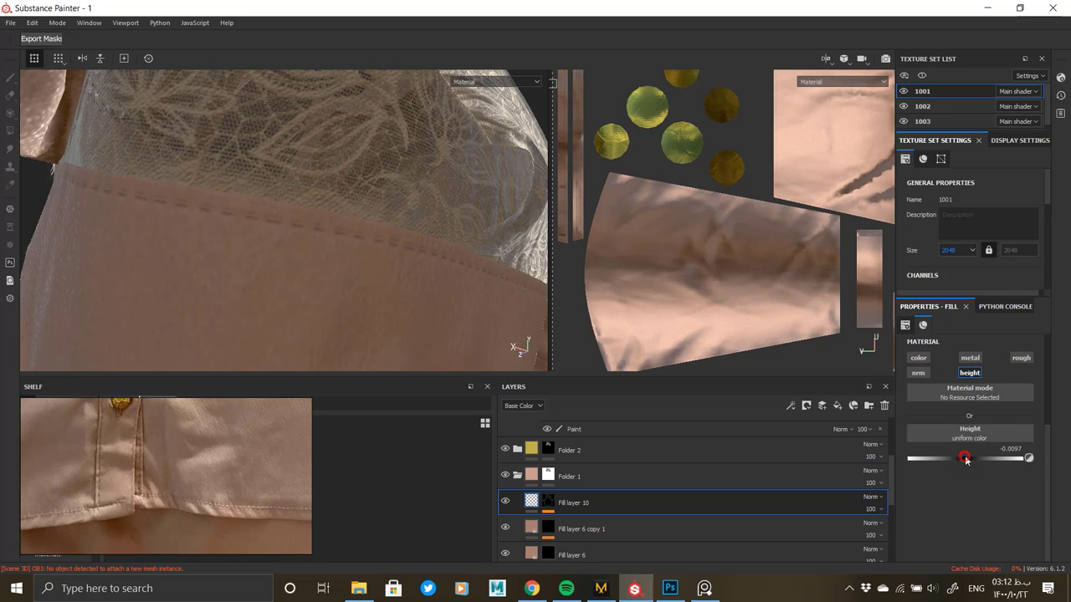
left_click_drag(402, 259, 288, 266, "alt")
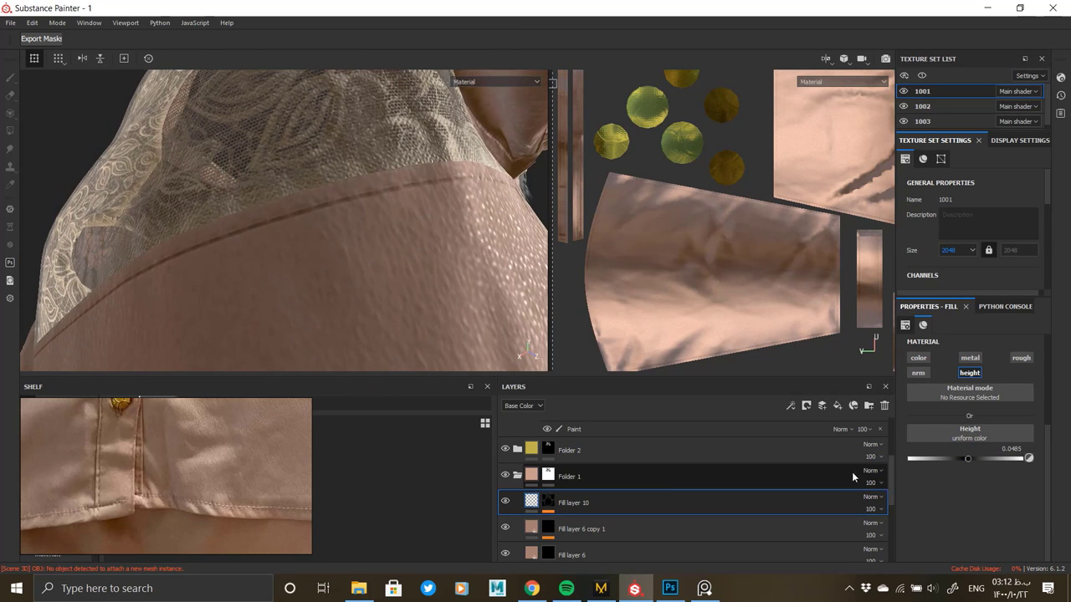
Set the UV Border Distance balance to 0.13 and check the raised seams at the yoke, side and waist.
left_click(548, 502)
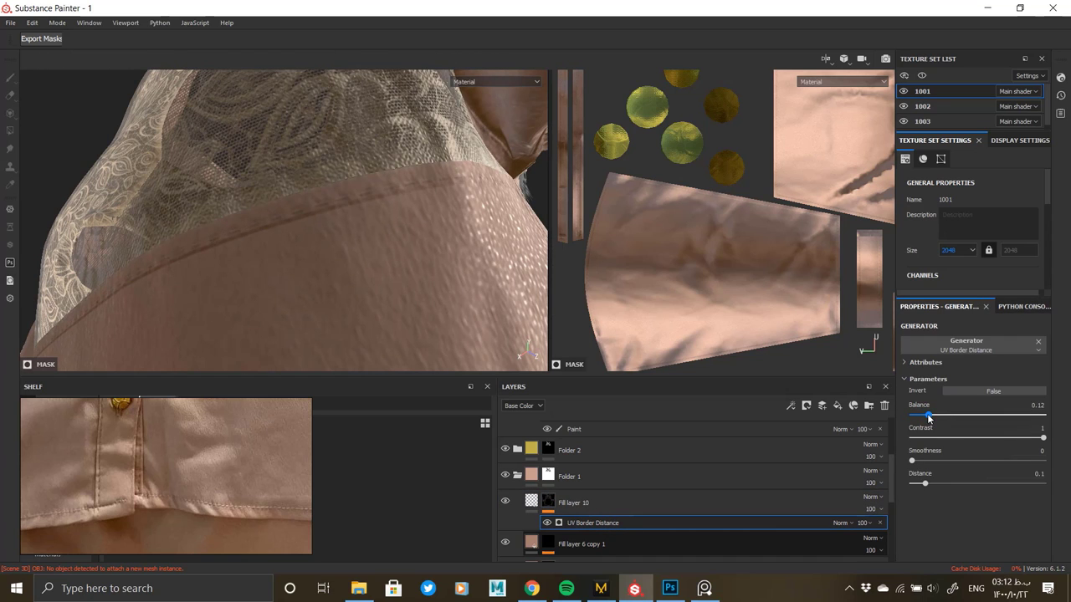
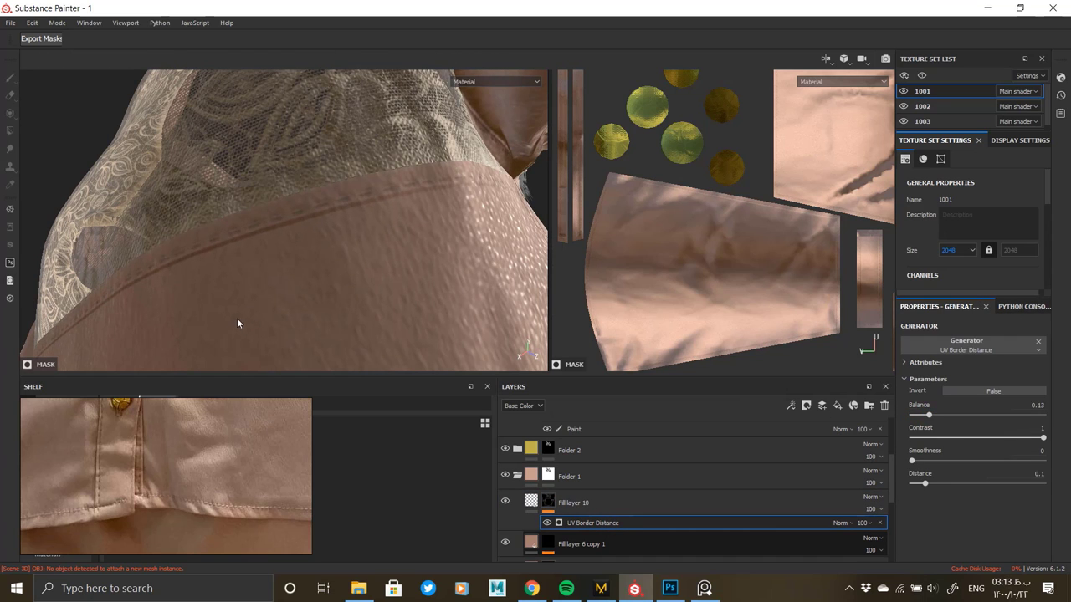
left_click_drag(238, 323, 387, 227, "alt")
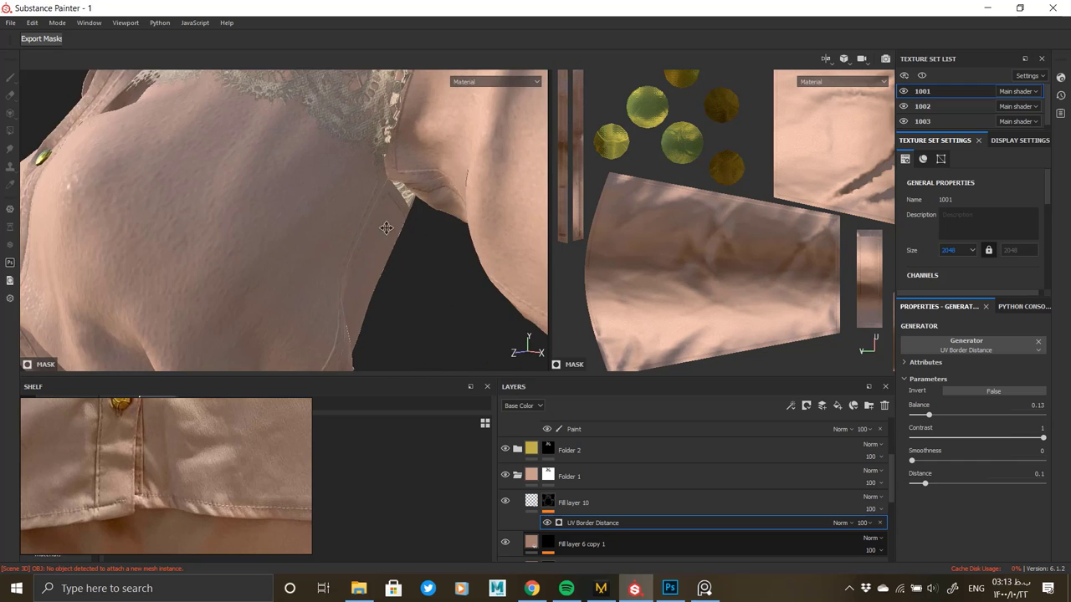
middle_click_drag(387, 227, 332, 161, "alt")
right_click_drag(331, 161, 333, 216, "alt")
mouse_move(332, 216)
left_mouse_down("alt")
mouse_move(313, 207)
mouse_move(343, 226)
left_mouse_up("alt")
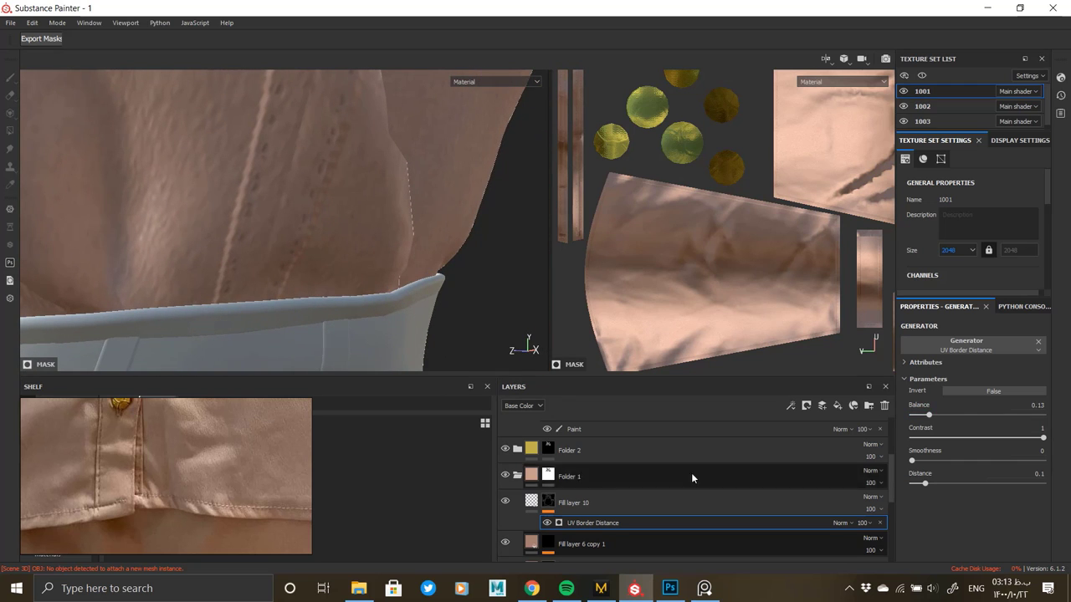
Set Fill layer 10's height to about 0.0388 and check the seam relief on the blouse front.
left_click(548, 500)
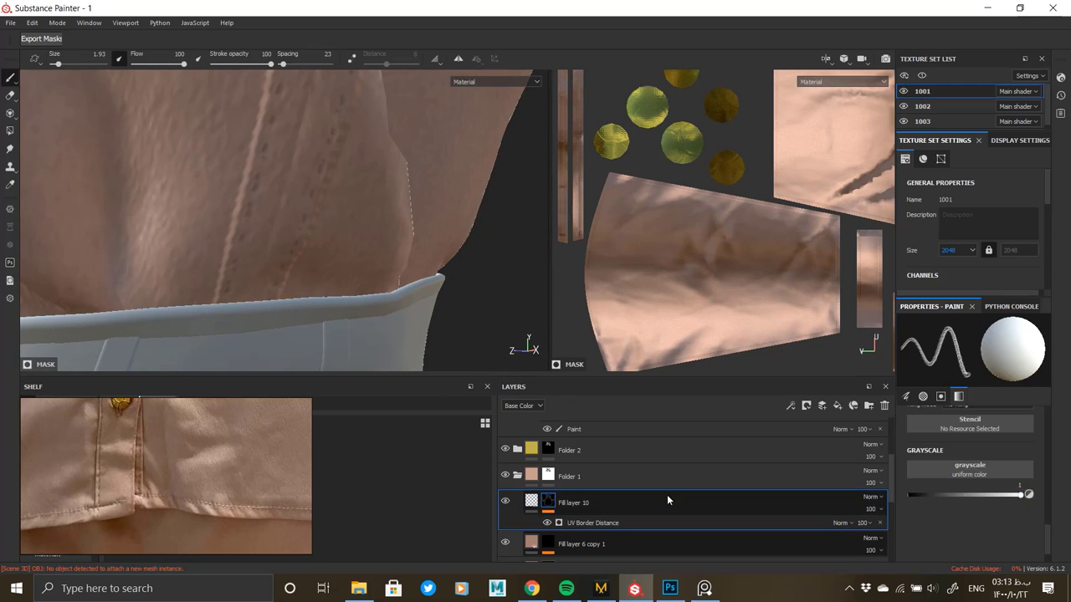
left_click(588, 521)
key("Delete")
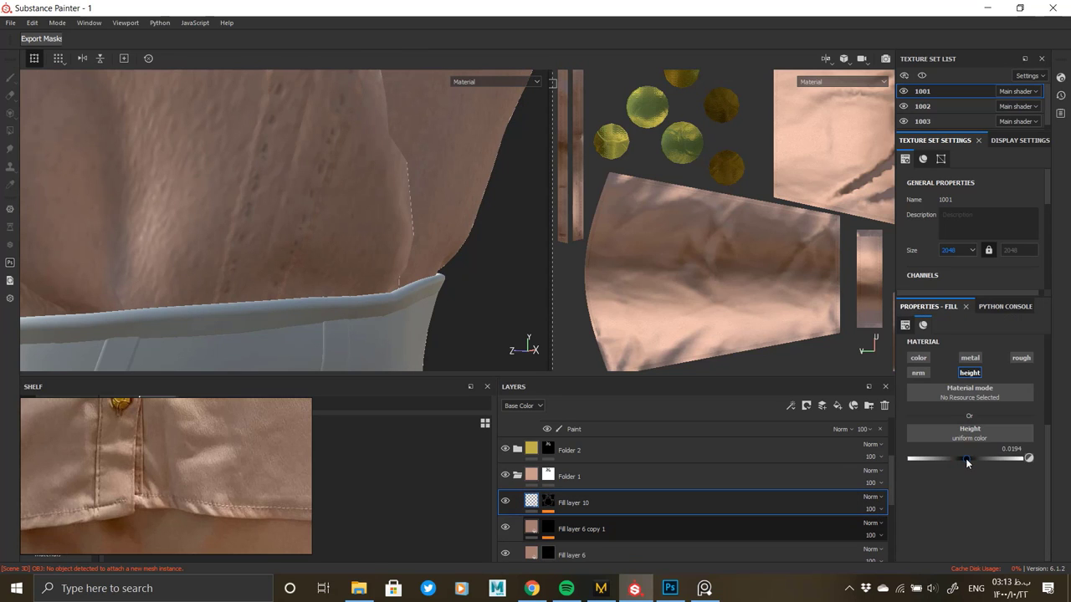
left_click_drag(966, 458, 966, 457)
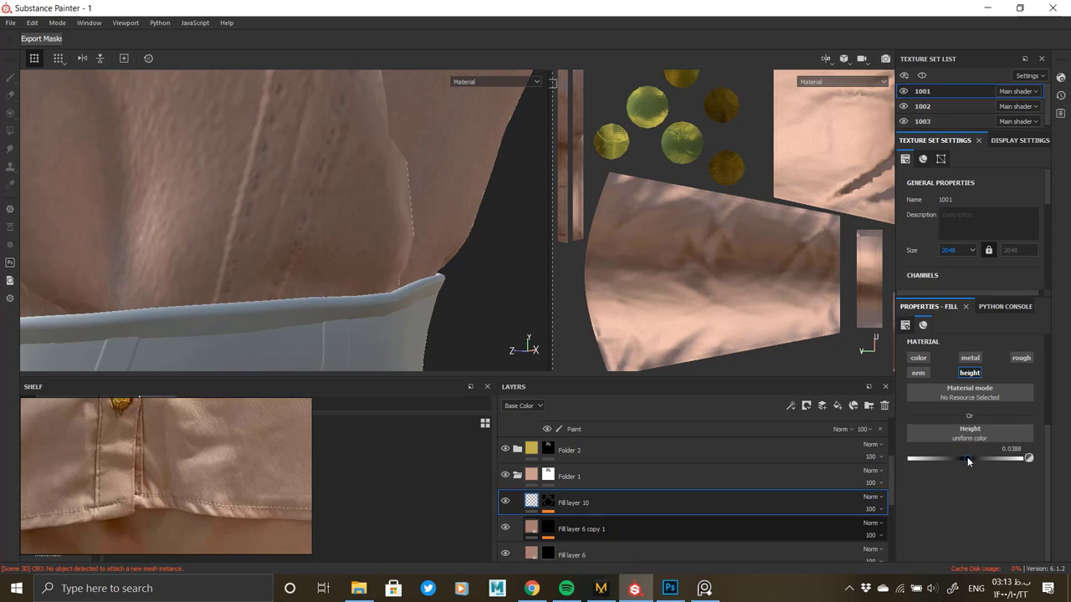
left_click_drag(425, 250, 212, 267, "alt")
Add a paint effect above the UV Border Distance generator and polygon-fill the neckline placket's UV chunk with black.
left_click(548, 502)
right_click(574, 523)
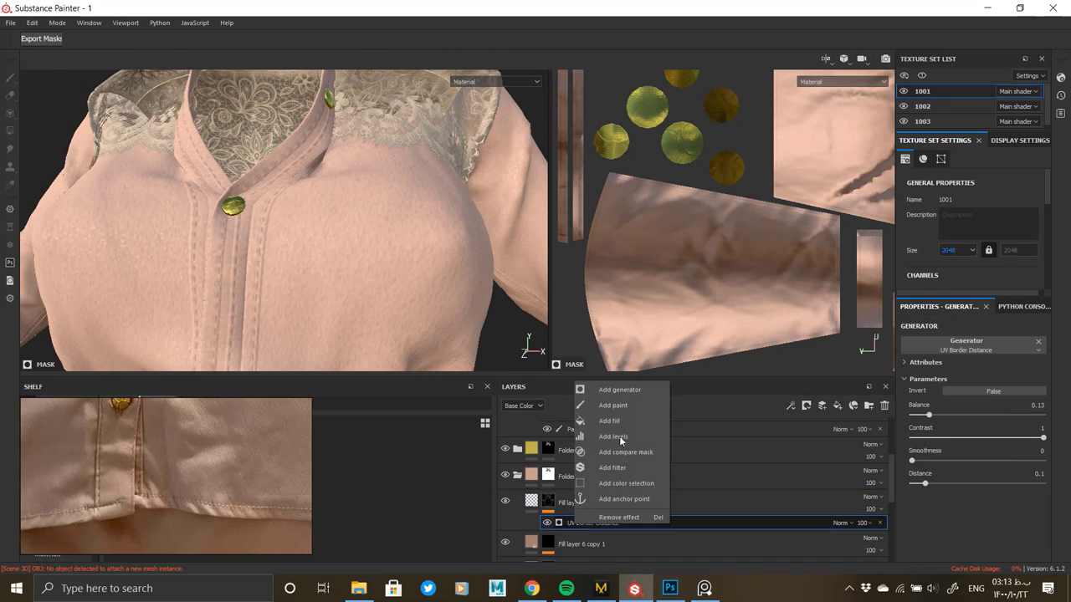
left_click(619, 406)
key("4")
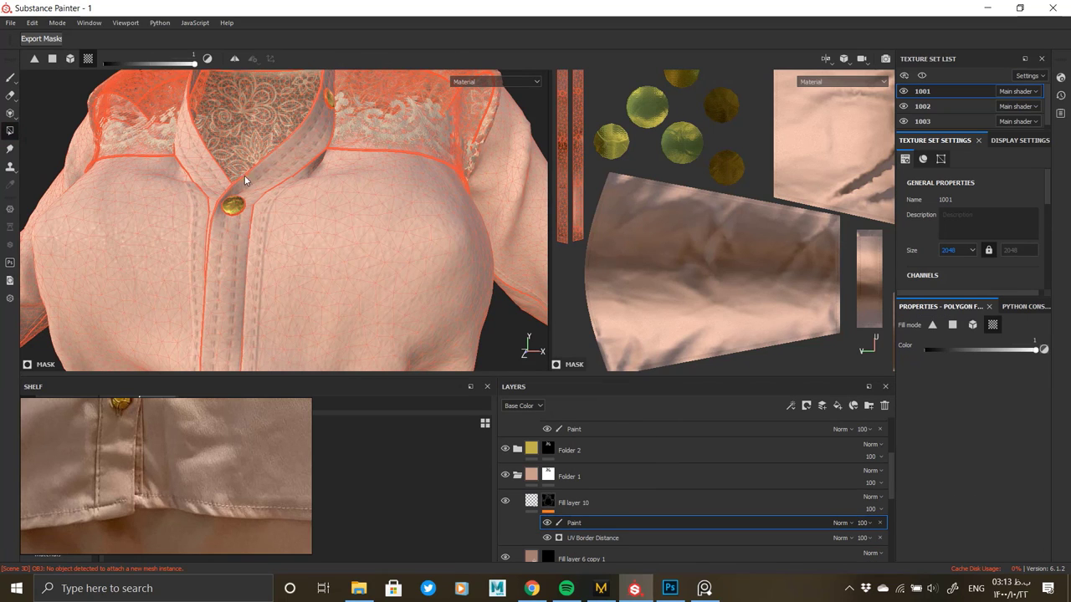
left_click(549, 501, "alt")
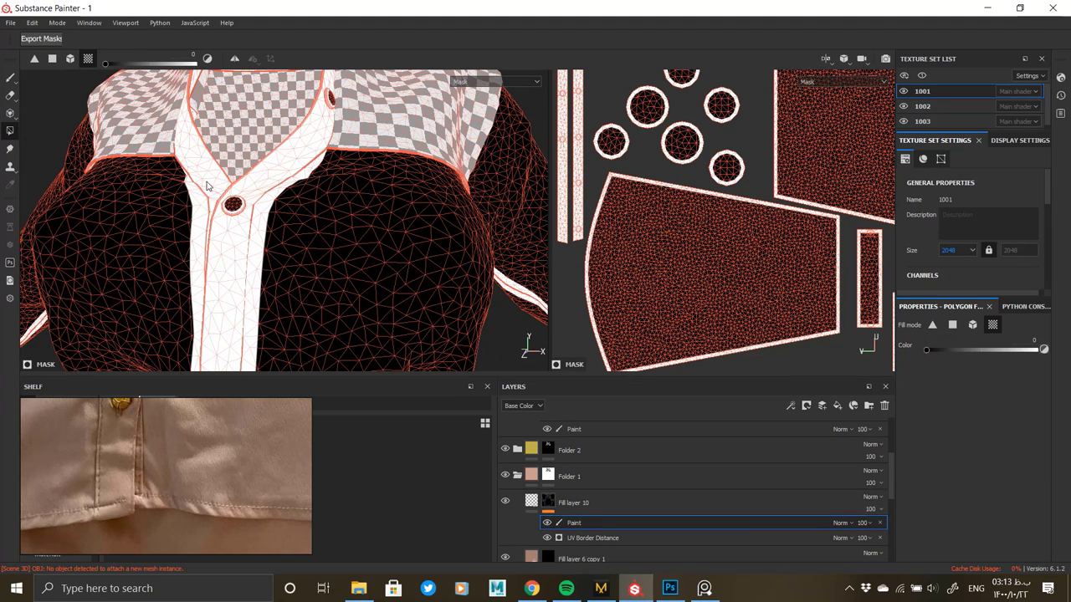
left_click(270, 181)
left_click(531, 502)
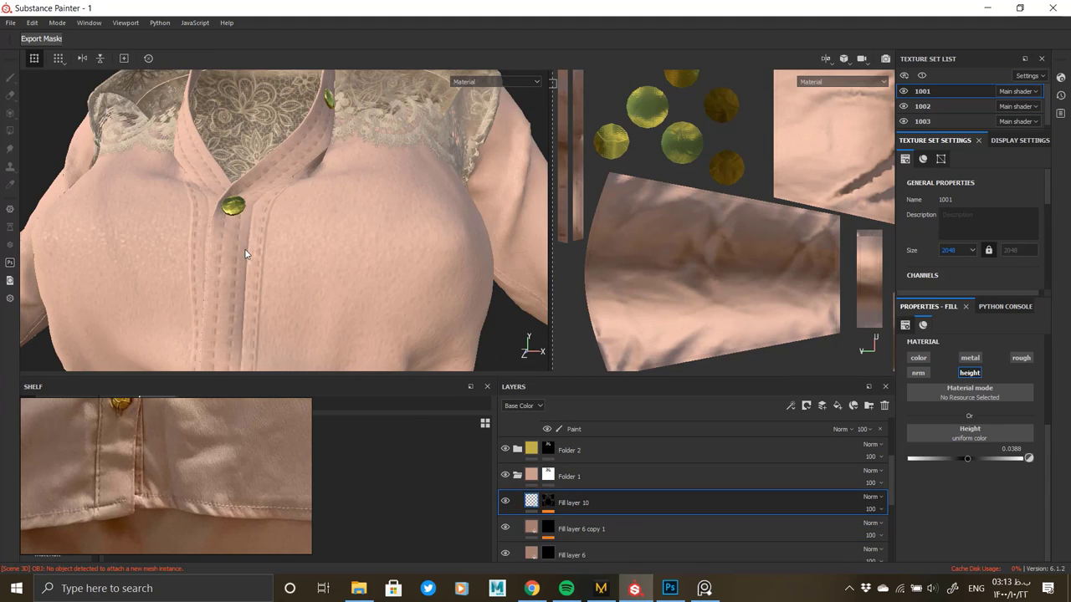
Polygon-fill the two front bodice panels beside the button placket with black in Fill layer 10's mask paint effect.
left_click_drag(248, 256, 196, 270, "alt")
scroll(258, 311, "down", 4)
middle_click_drag(293, 359, 296, 234, "alt")
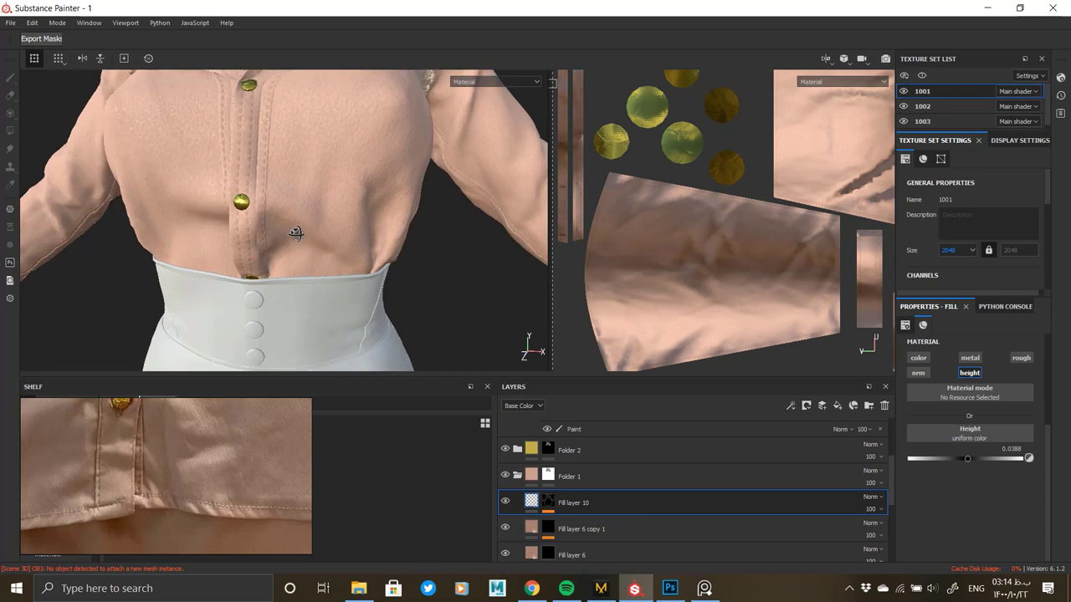
scroll(298, 236, "up", 4)
left_click(548, 501)
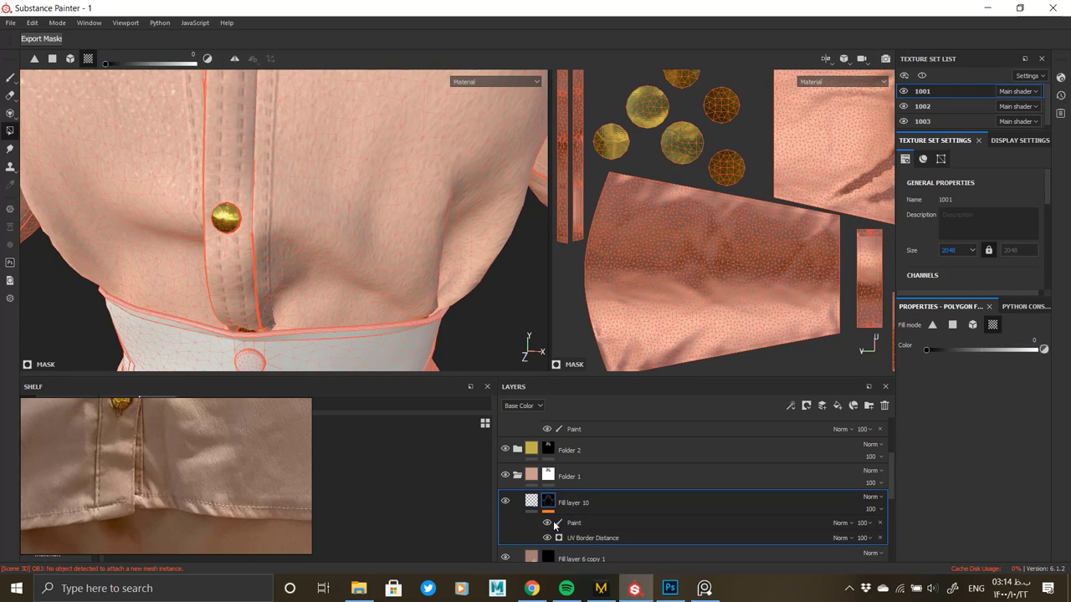
left_click(300, 203)
left_click(175, 171)
Examine the side seams, sleeve, collar and shoulder of the blouse for the border relief.
scroll(175, 171, "down", 3)
left_click_drag(175, 171, 418, 224, "alt")
right_click_drag(289, 219, 34, 225, "alt")
right_click_drag(411, 280, 444, 334, "alt")
left_click_drag(318, 251, 119, 174, "alt")
left_click_drag(258, 256, 496, 221, "alt")
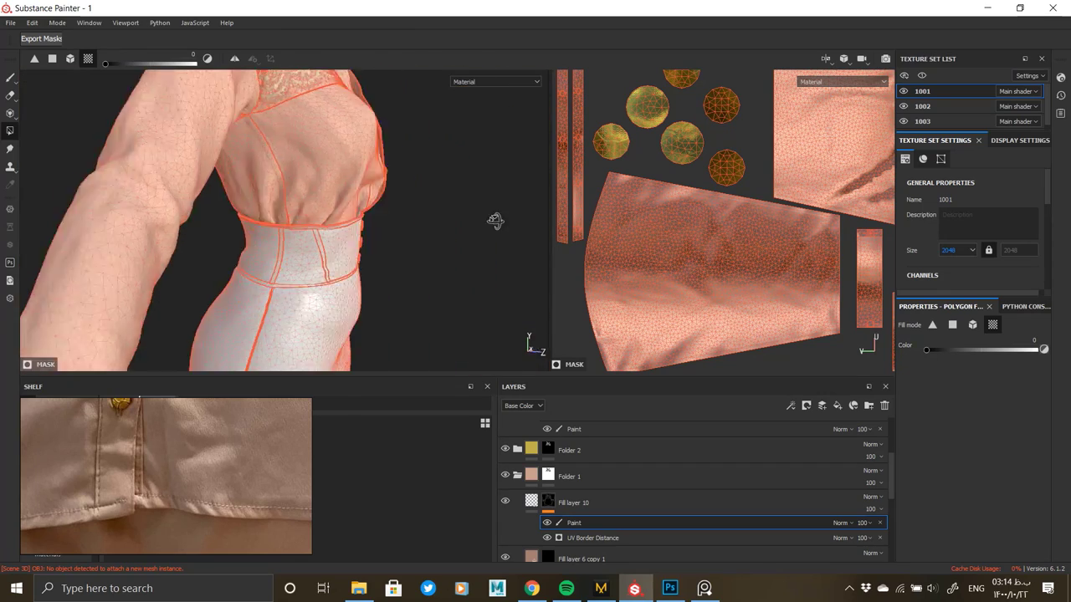
left_click_drag(250, 224, 374, 341, "alt")
right_click_drag(374, 342, 149, 229, "alt")
left_click_drag(149, 229, 296, 217, "alt")
right_click_drag(292, 178, 275, 399, "alt")
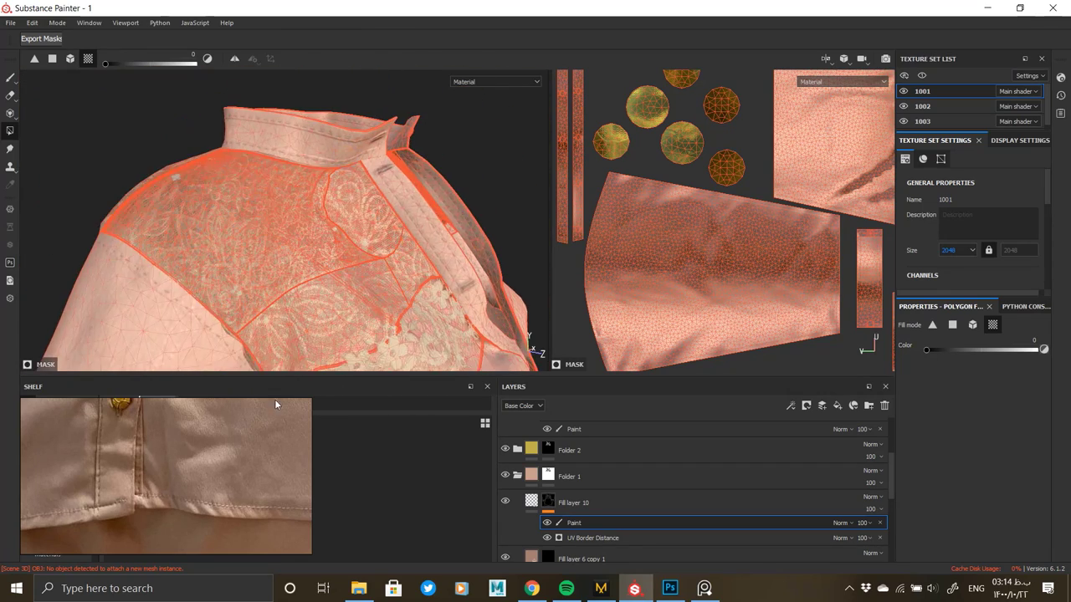
Select Fill layer 10 and examine the outfit from the blouse collar down to the skirt and legs.
mouse_move(351, 197)
left_mouse_down("alt")
mouse_move(365, 345)
mouse_move(428, 233)
mouse_move(410, 226)
mouse_move(482, 200)
mouse_move(399, 232)
mouse_move(525, 321)
left_mouse_up("alt")
left_click(573, 503)
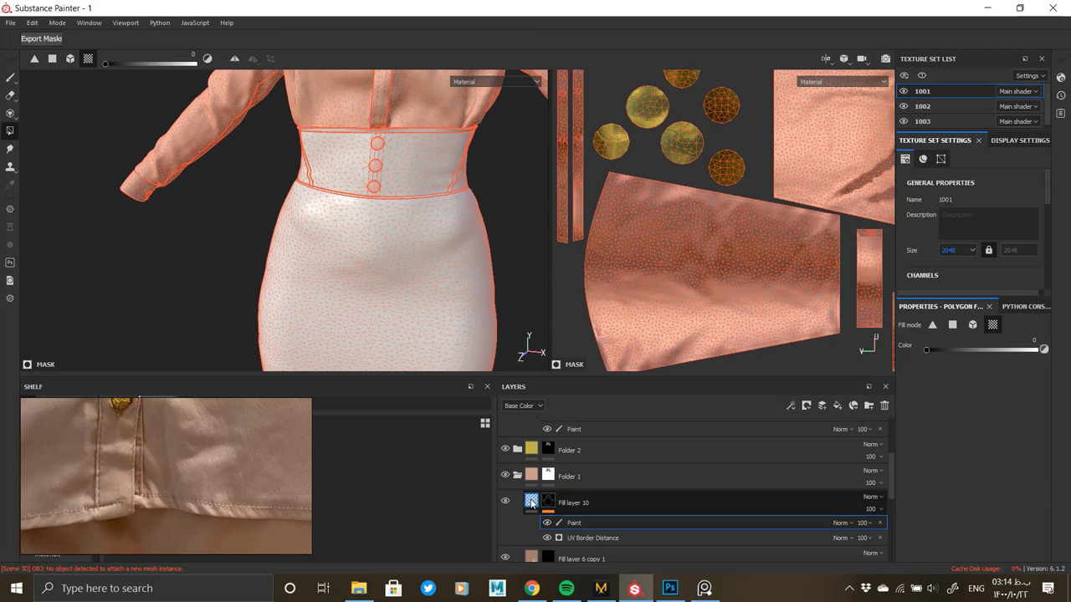
middle_click_drag(339, 196, 297, 335, "alt")
right_click_drag(400, 216, 219, 227, "alt")
middle_click_drag(276, 276, 280, 184, "alt")
right_click_drag(321, 220, 242, 225, "alt")
left_click_drag(335, 220, 245, 226, "alt")
left_click_drag(330, 188, 381, 189, "alt")
right_click_drag(281, 189, 347, 178, "alt")
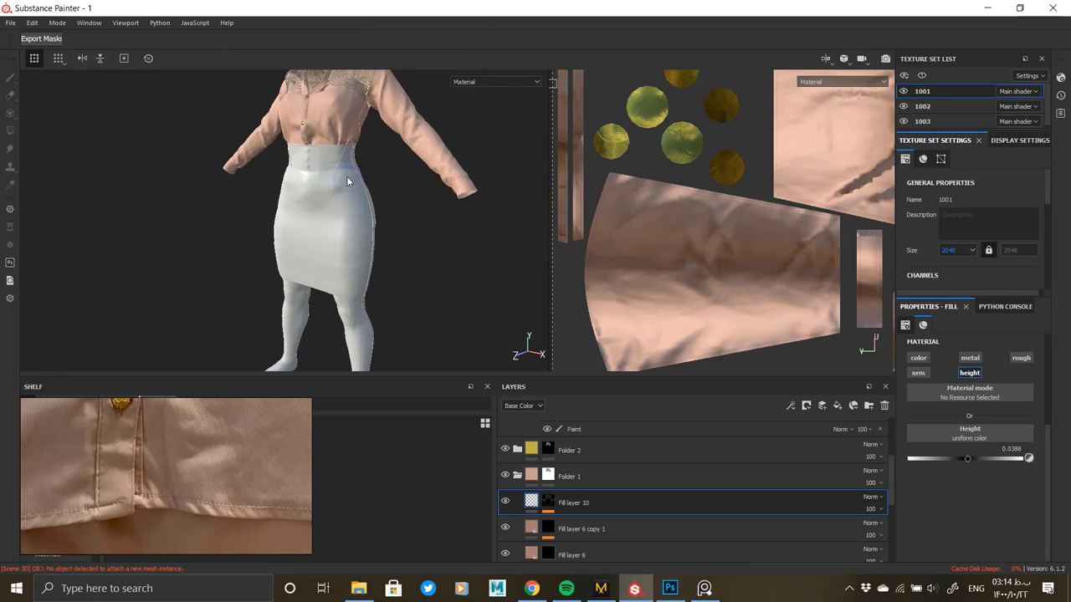
middle_click_drag(348, 177, 328, 256, "alt")
right_click_drag(328, 255, 368, 251, "alt")
left_click_drag(368, 247, 410, 242, "alt")
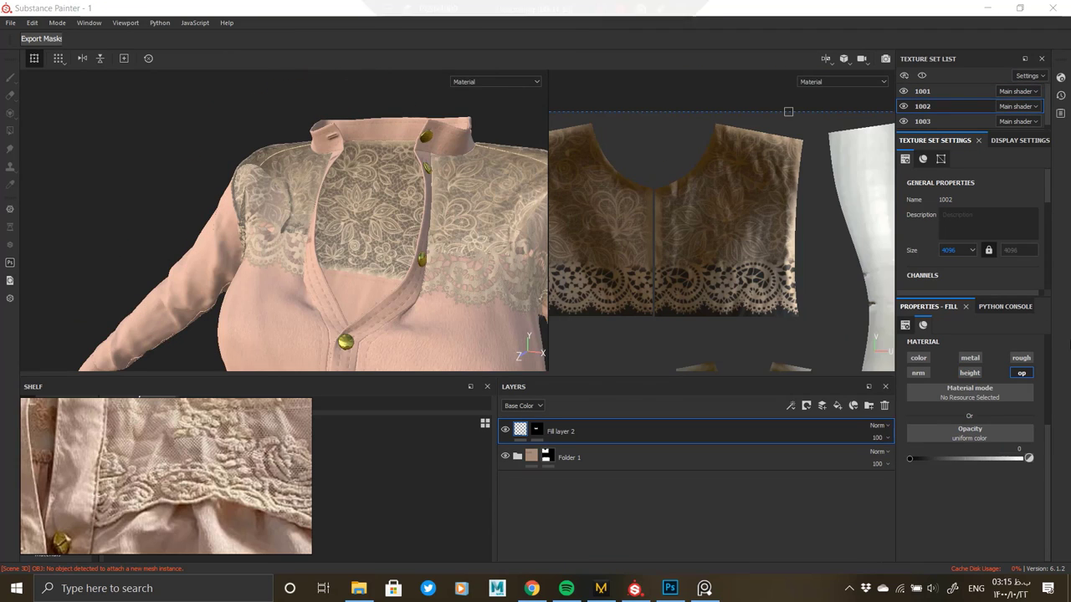
Lower texture set 1002's size to 2048, then inspect the lace mask of Fill layer 1 in Folder 1 and select the layer's material.
left_click(948, 289)
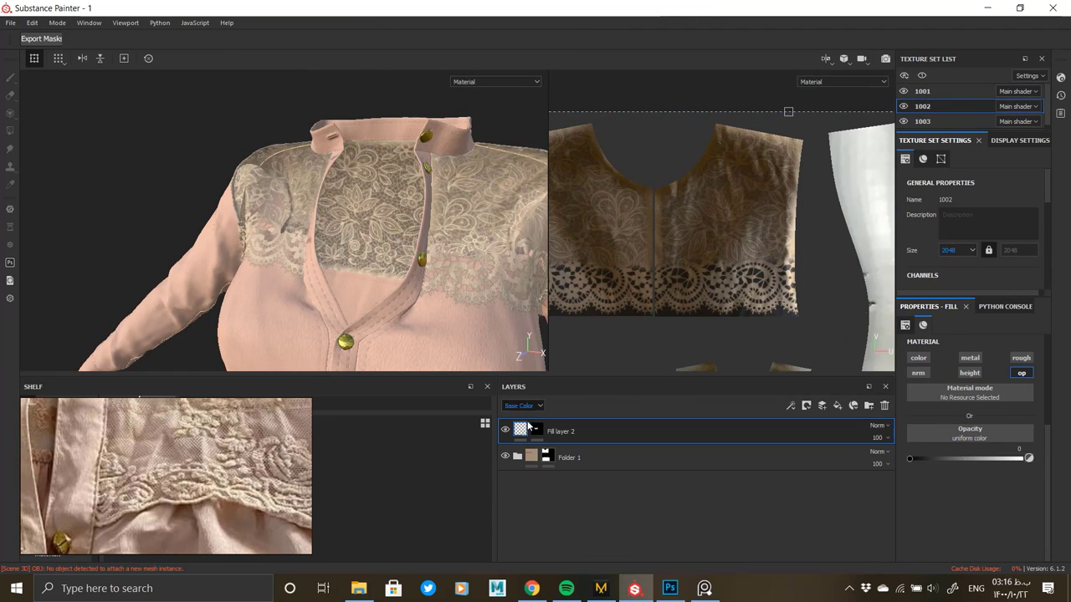
left_click(517, 457)
scroll(582, 497, "down", 3)
left_click(549, 516, "alt")
left_click_drag(451, 327, 414, 343, "alt")
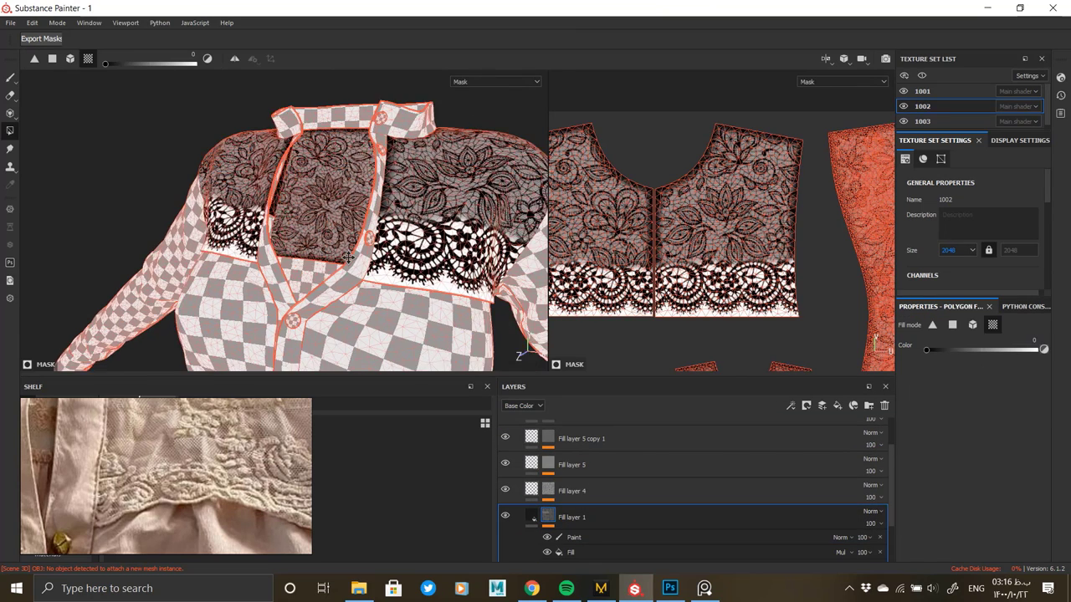
right_click_drag(393, 334, 435, 368, "alt")
left_click(532, 515)
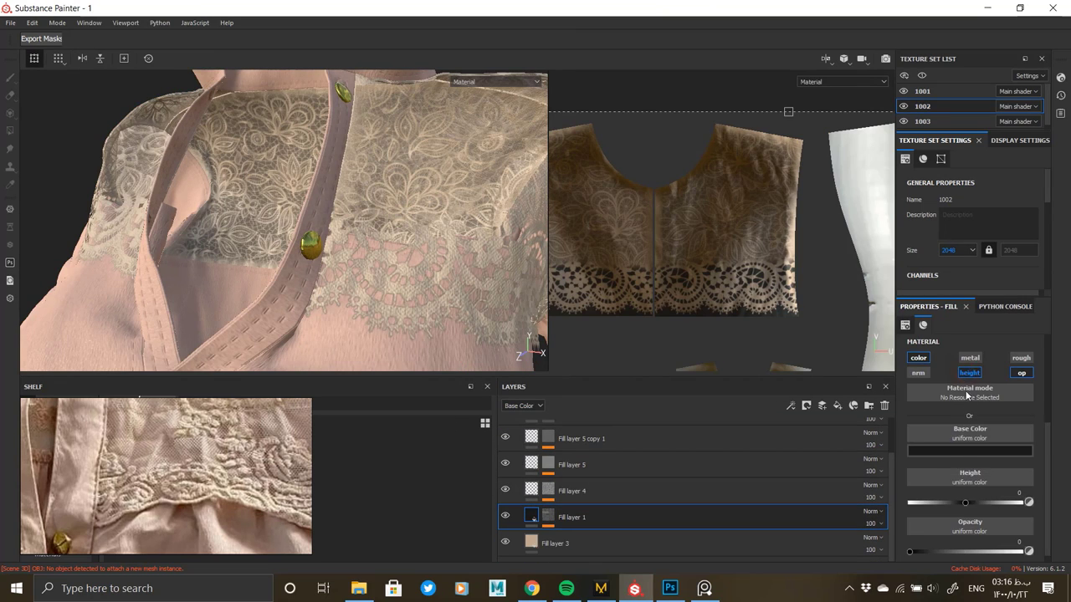
Give the lace relief by setting Fill layer 1's height to about -0.2330, comparing stronger and weaker values on the blouse front and back.
left_click_drag(969, 502, 976, 502)
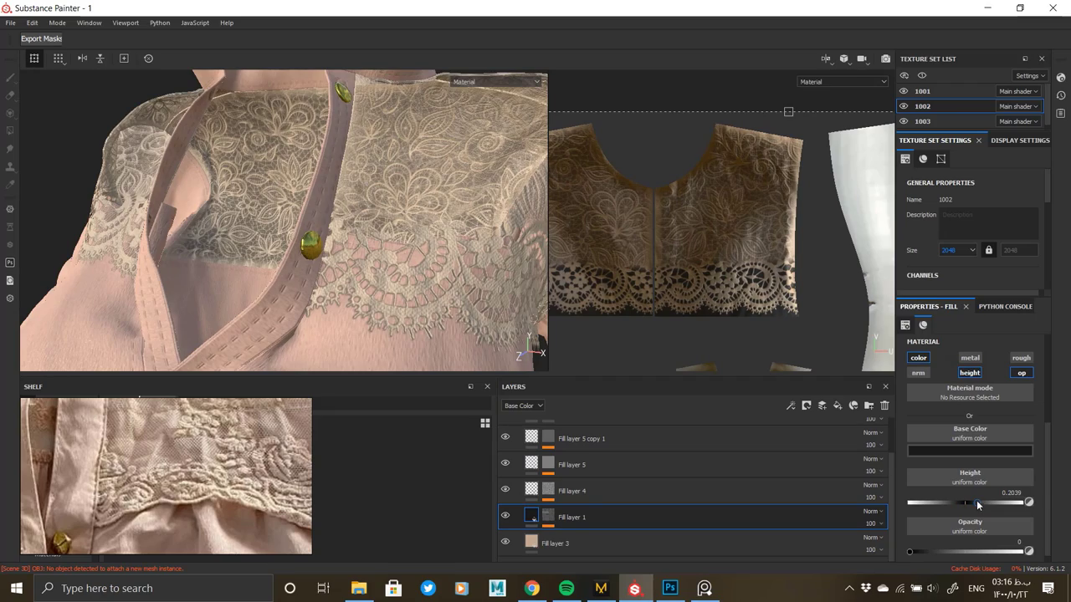
scroll(384, 288, "up", 3)
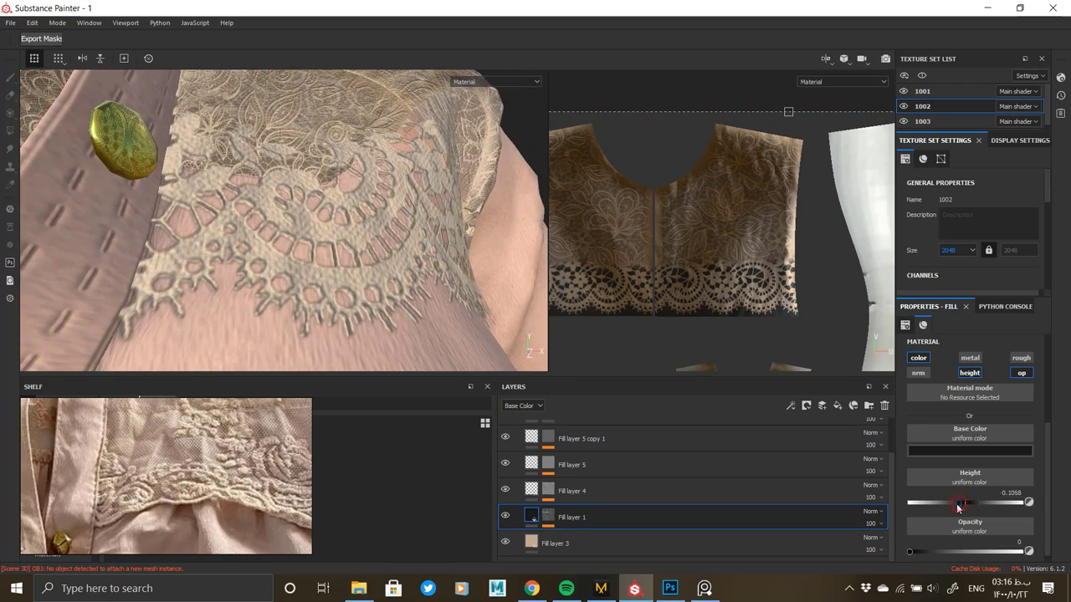
left_click_drag(959, 507, 947, 504)
scroll(341, 315, "down", 3)
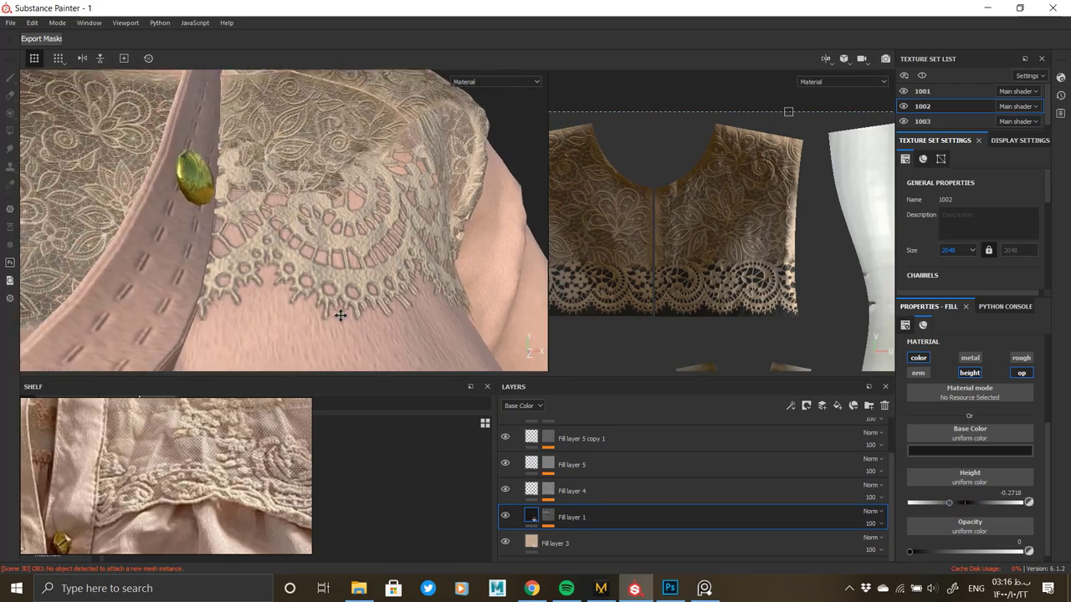
middle_click_drag(341, 315, 325, 209, "alt")
left_click_drag(367, 212, 457, 225, "alt")
right_click_drag(457, 225, 411, 213, "alt")
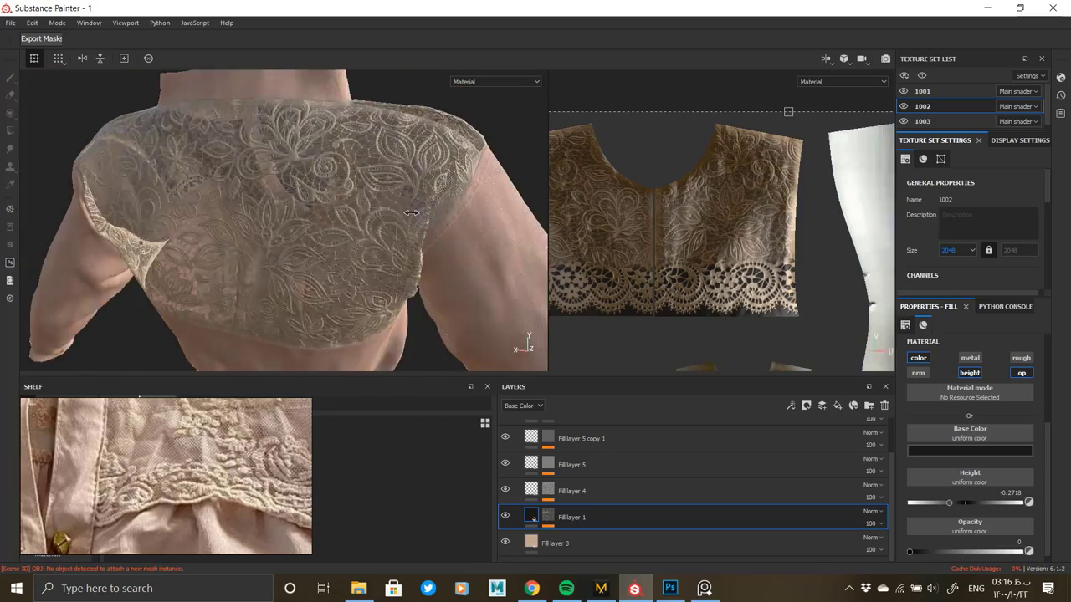
scroll(411, 212, "up", 3)
mouse_move(953, 505)
left_mouse_down()
mouse_move(978, 502)
mouse_move(956, 507)
left_mouse_up()
left_click_drag(219, 231, 519, 339, "alt")
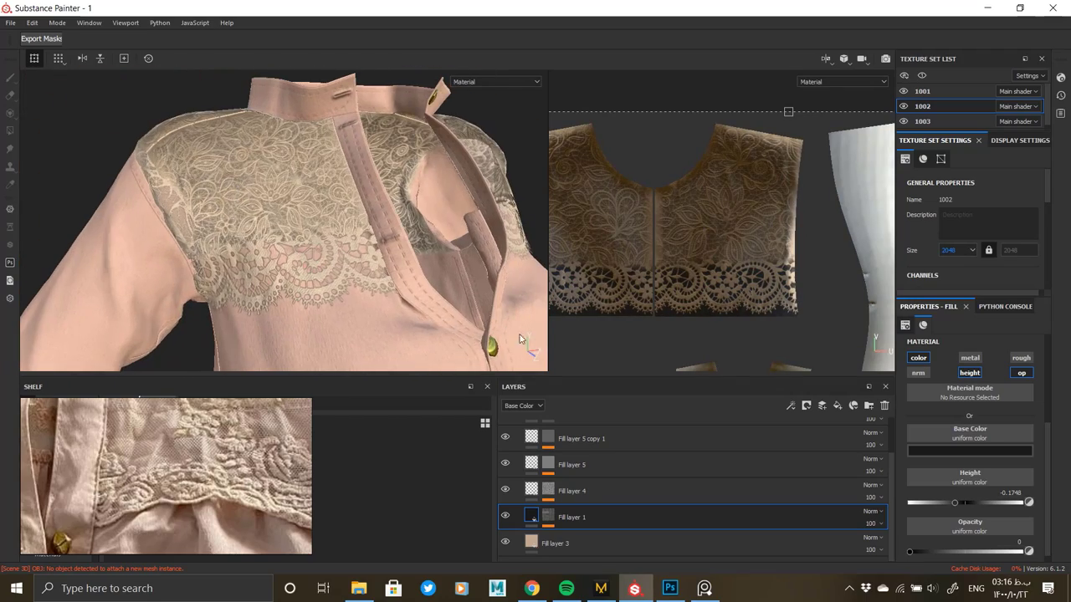
mouse_move(946, 503)
left_mouse_down()
mouse_move(862, 498)
mouse_move(948, 502)
left_mouse_up()
left_click_drag(393, 269, 360, 281, "alt")
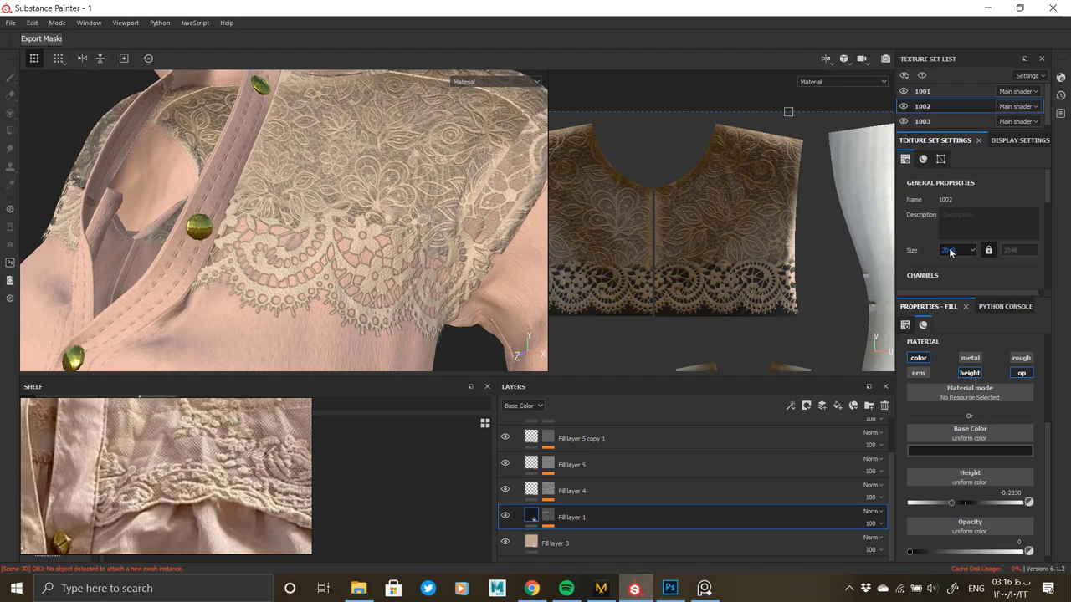
Set texture set 1002's size to 4096 and check the lace relief close up and on the whole blouse.
left_click(954, 298)
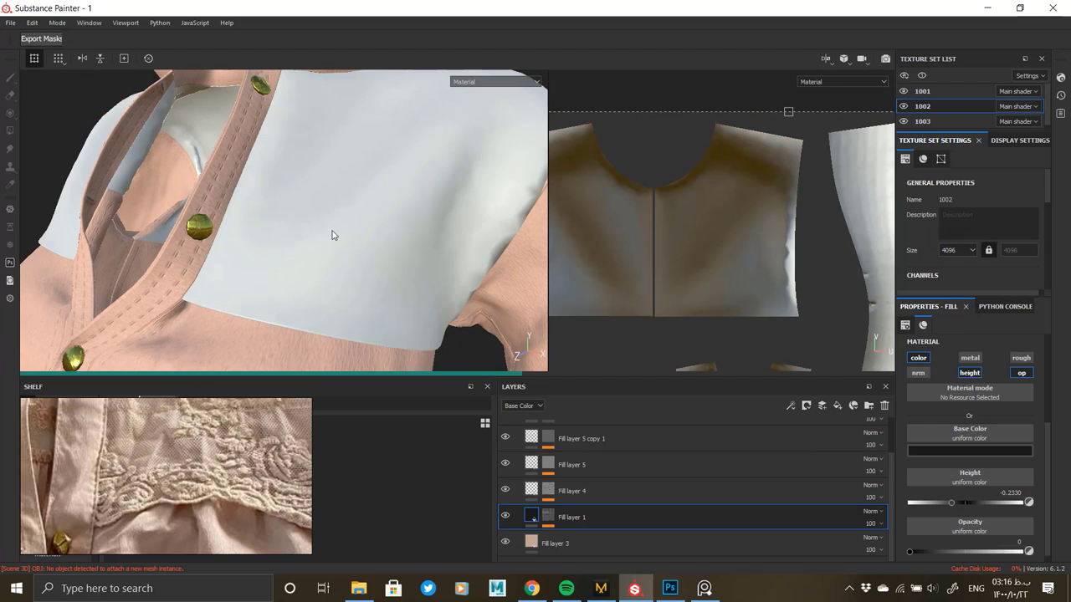
scroll(416, 245, "up", 3)
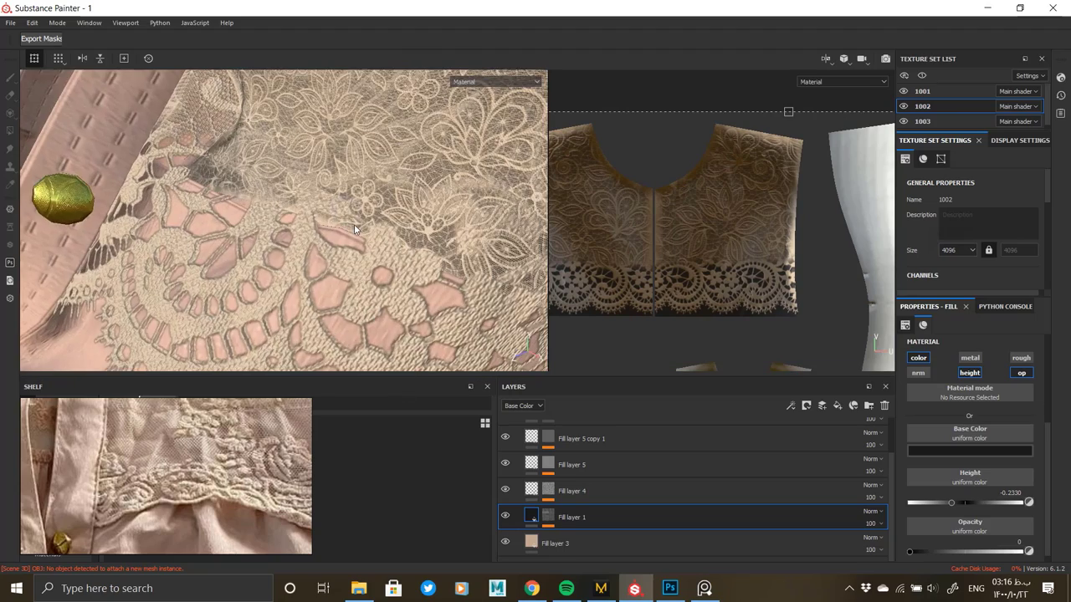
mouse_move(356, 226)
left_mouse_down("alt")
mouse_move(339, 238)
mouse_move(360, 232)
left_mouse_up("alt")
scroll(368, 238, "down", 4)
scroll(374, 242, "down", 4)
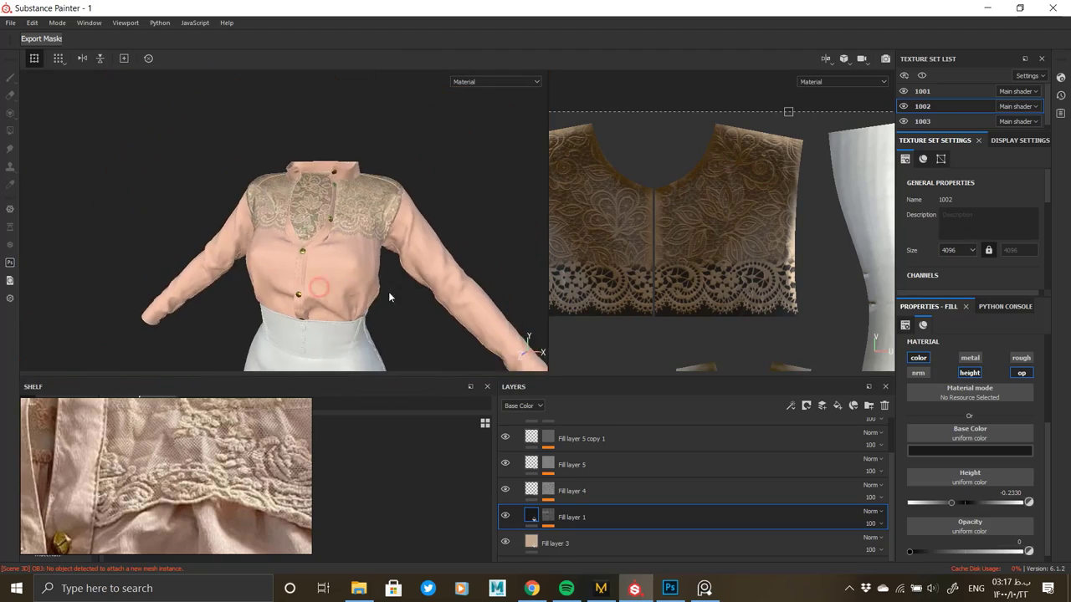
middle_click_drag(388, 291, 393, 224, "alt")
right_click_drag(368, 235, 342, 277, "alt")
middle_click_drag(342, 278, 325, 270, "alt")
scroll(325, 269, "down", 1)
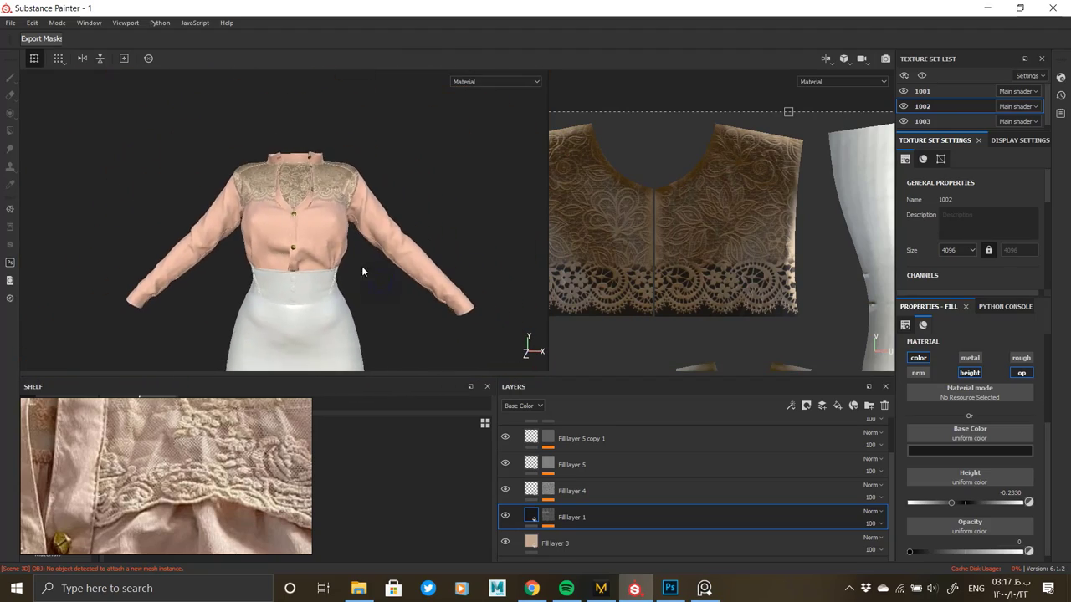
Add a fill layer above Fill layer 2 in texture set 1002 and place it inside a new folder.
scroll(707, 264, "down", 5)
middle_click_drag(705, 265, 679, 187, "alt")
scroll(644, 443, "up", 2)
left_click(519, 457)
left_click(617, 433)
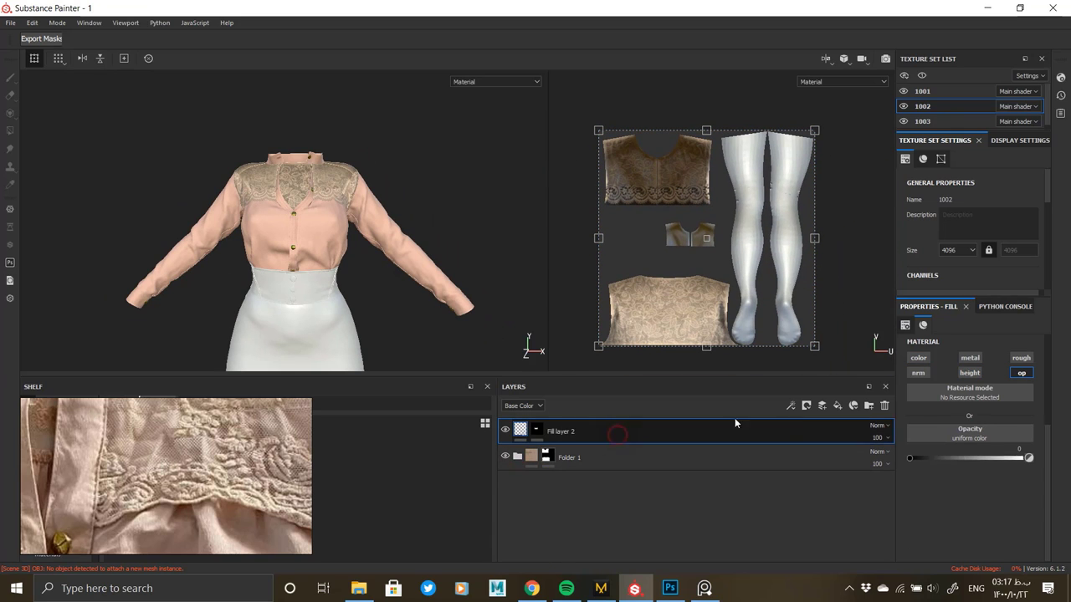
left_click(836, 406)
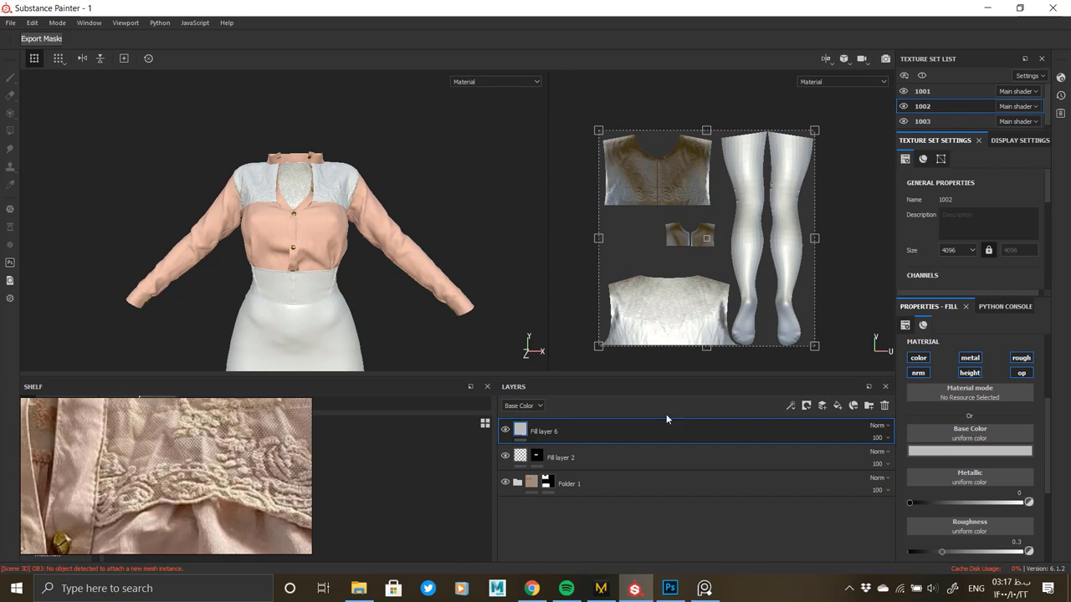
left_click(869, 406)
left_click_drag(534, 457, 544, 435)
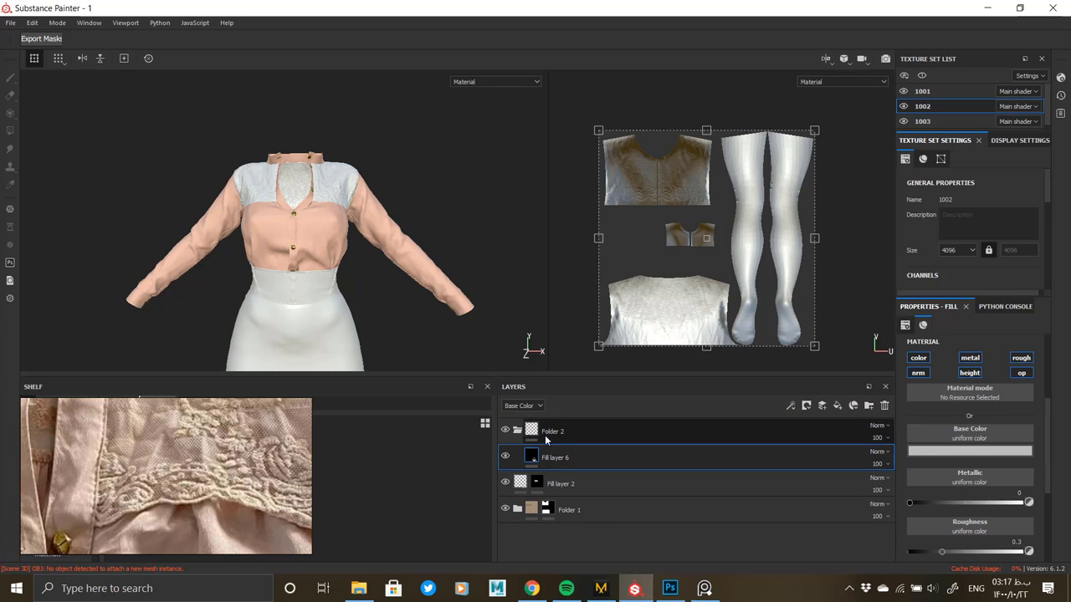
Hide texture set 1003 to expose the legs and add a black mask to Fill layer 6.
left_click(904, 122)
middle_click_drag(404, 343, 424, 186, "alt")
left_click_drag(424, 186, 375, 232, "alt")
scroll(374, 229, "up", 3)
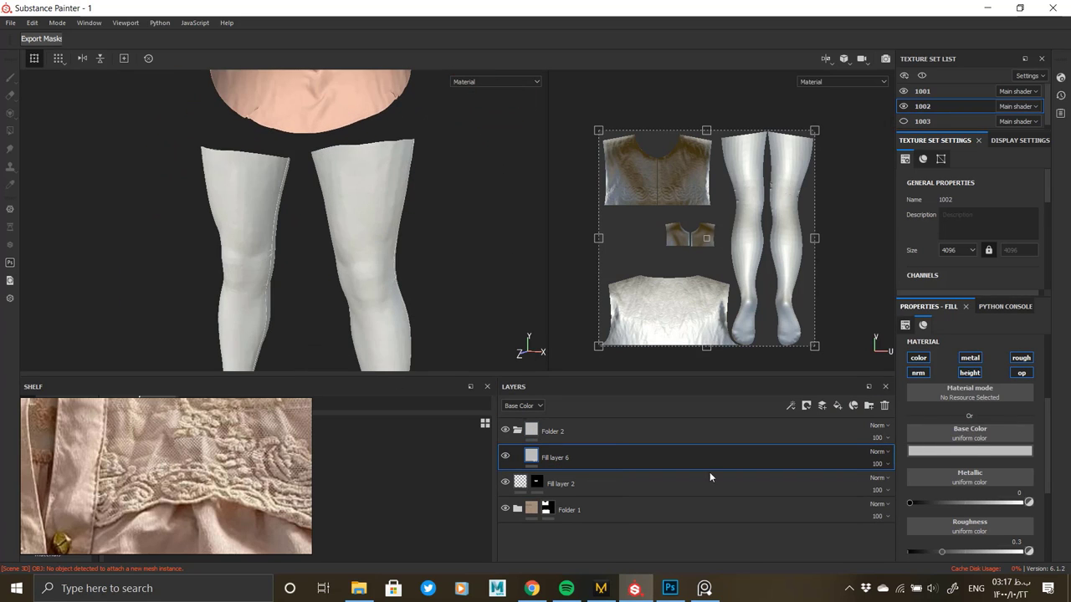
right_click(555, 457)
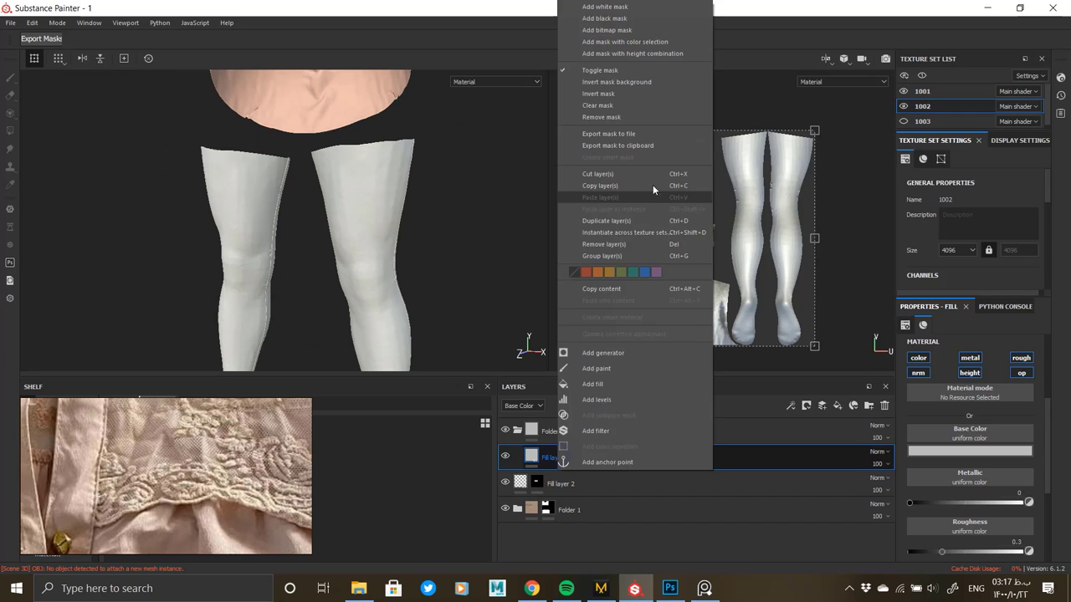
left_click(606, 19)
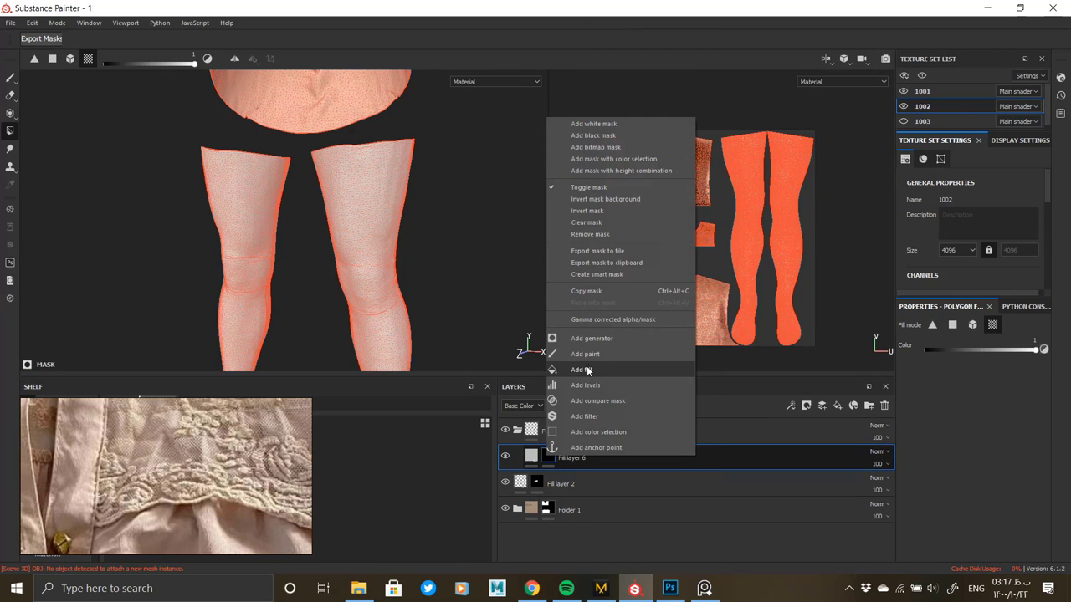
Hide Fill layer 2 and Folder 1, and add a fill effect to Fill layer 6's mask.
left_click_drag(505, 483, 508, 507)
right_click(551, 456)
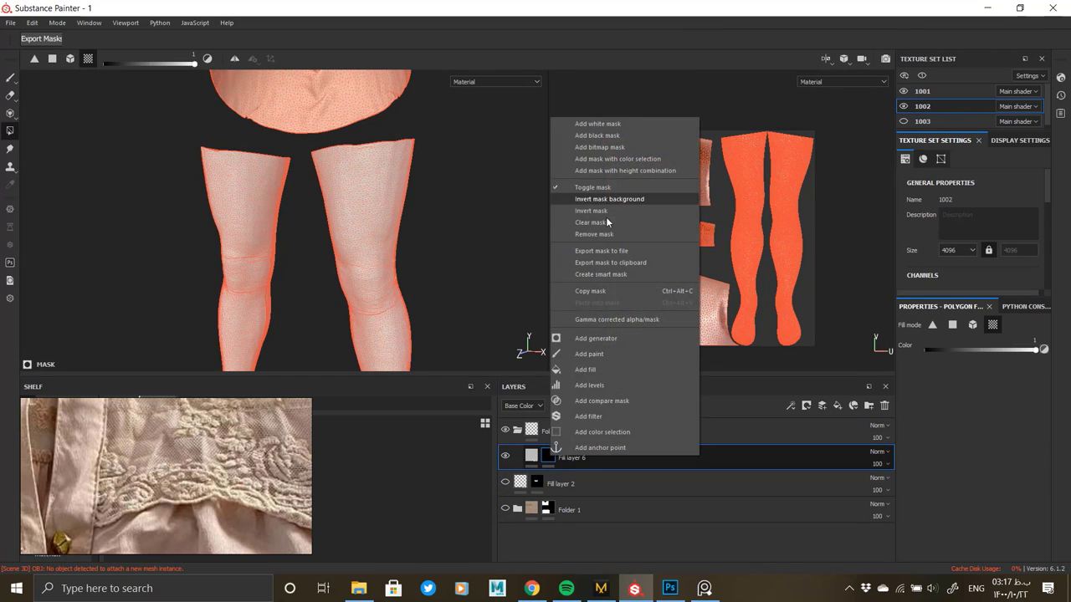
left_click(590, 369)
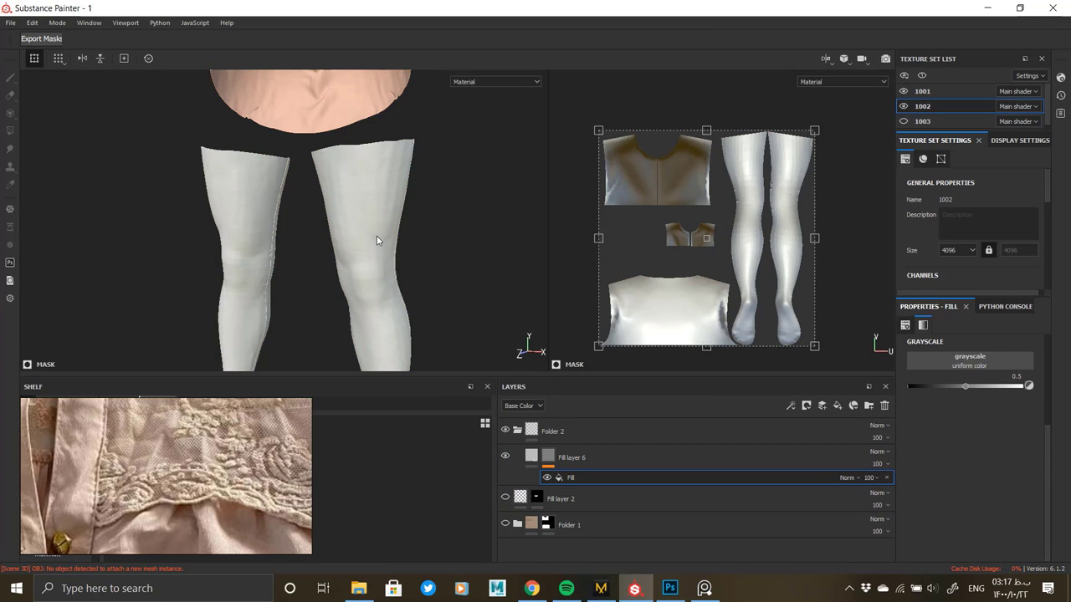
Assign the Circles procedural texture to the mask's fill effect and set its UV scale to 15.
left_click(966, 360)
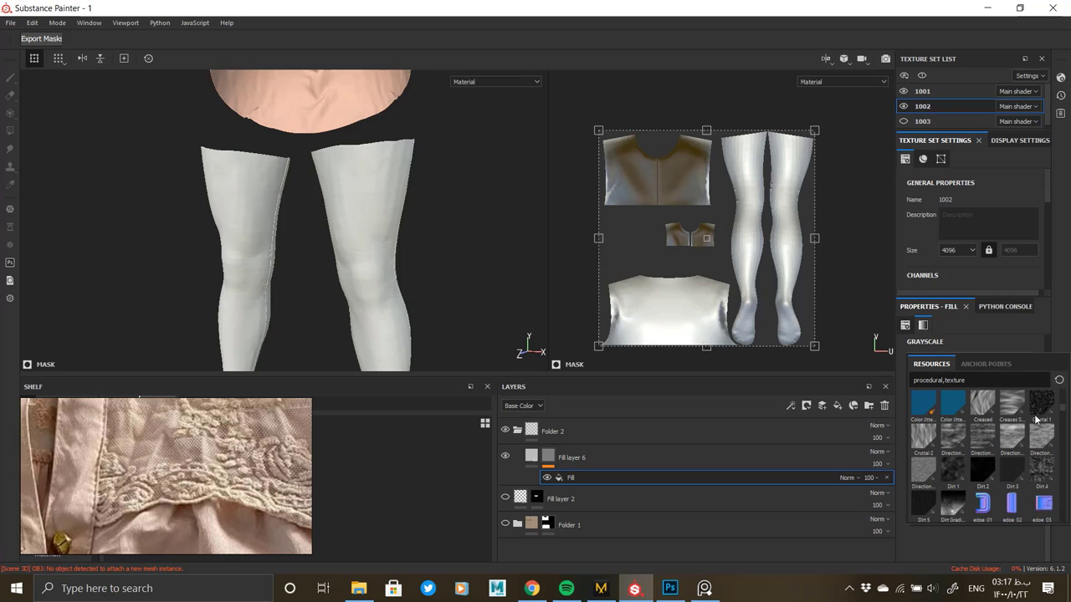
left_click_drag(1066, 411, 1066, 459)
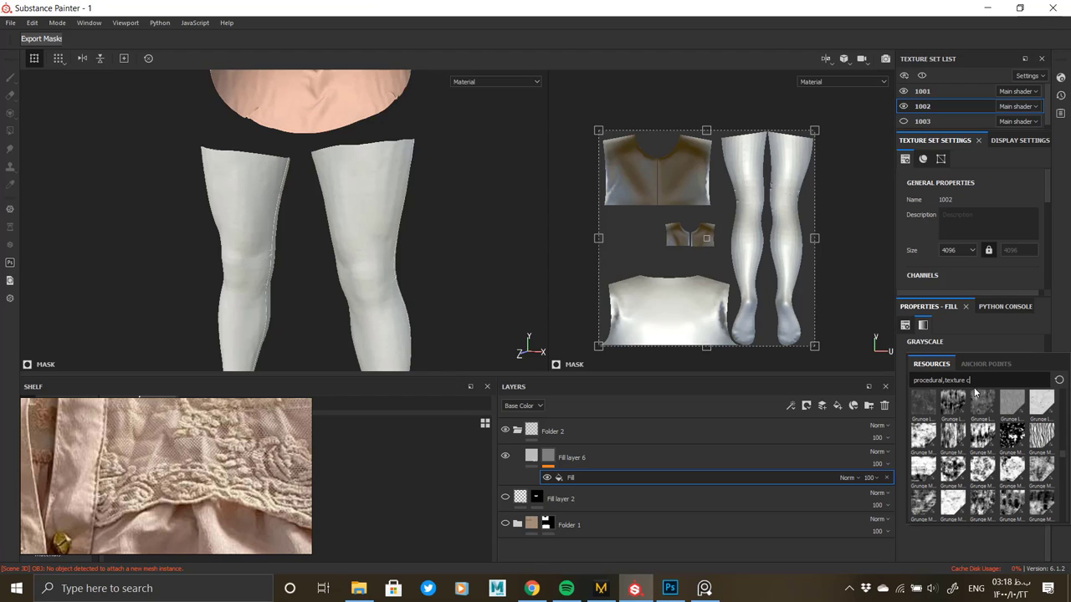
type("ir")
left_click(1041, 404)
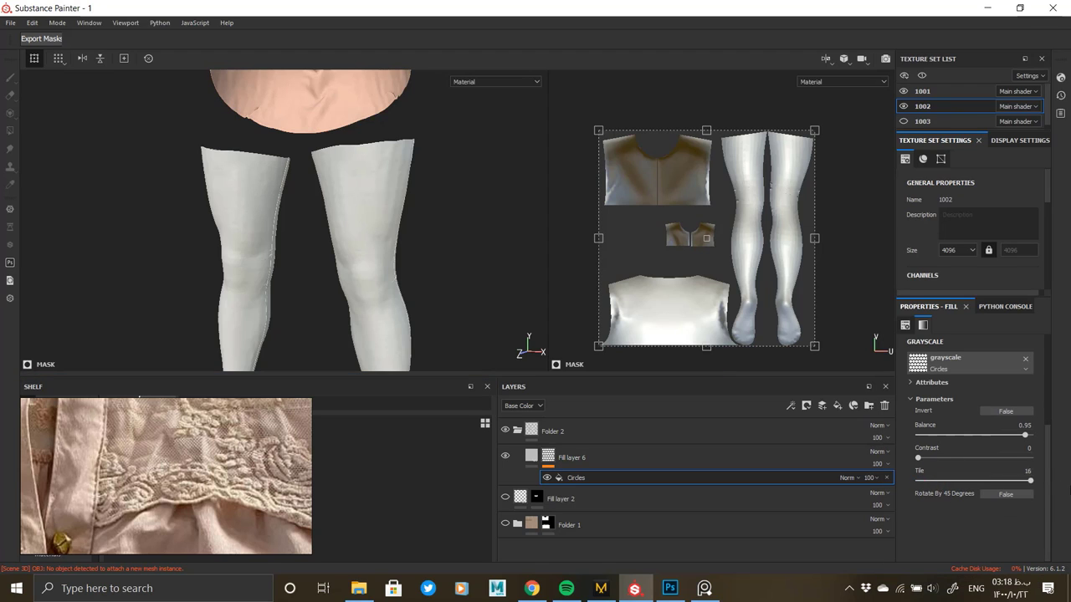
scroll(968, 450, "up", 2)
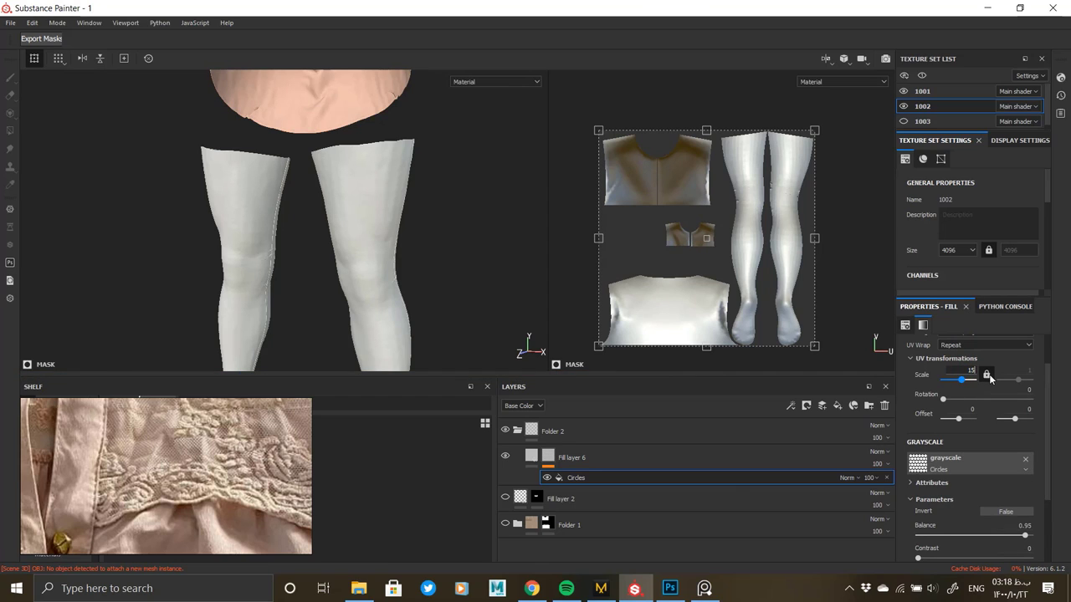
key("Return")
Turn off Fill layer 6's metallic, roughness and normal channels and set its base color to black.
left_click(530, 458)
left_click(974, 460)
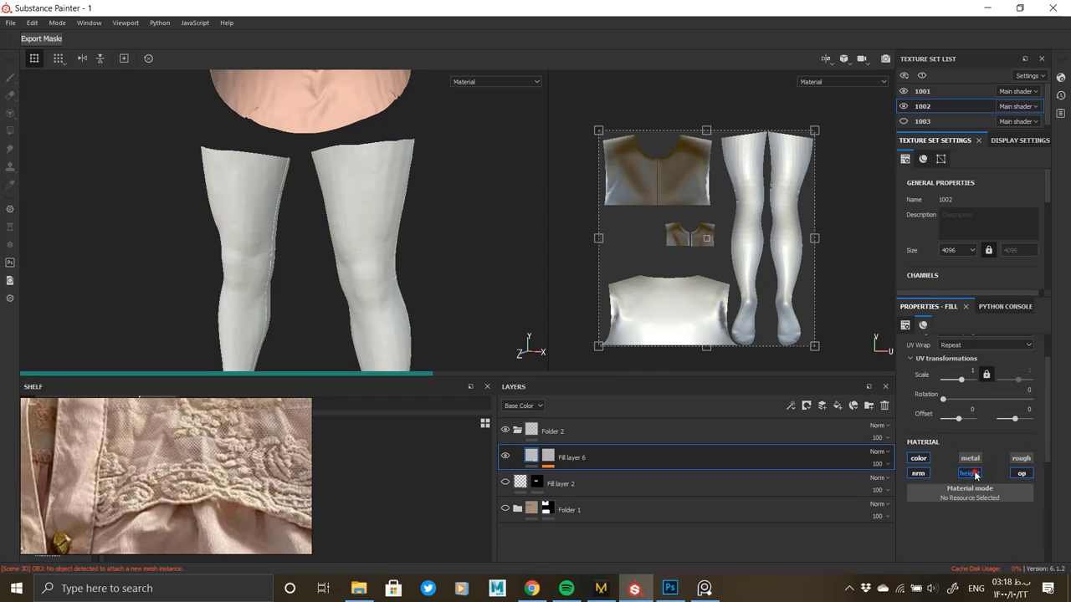
scroll(928, 502, "down", 3)
left_click(929, 453)
left_click_drag(928, 513, 916, 569)
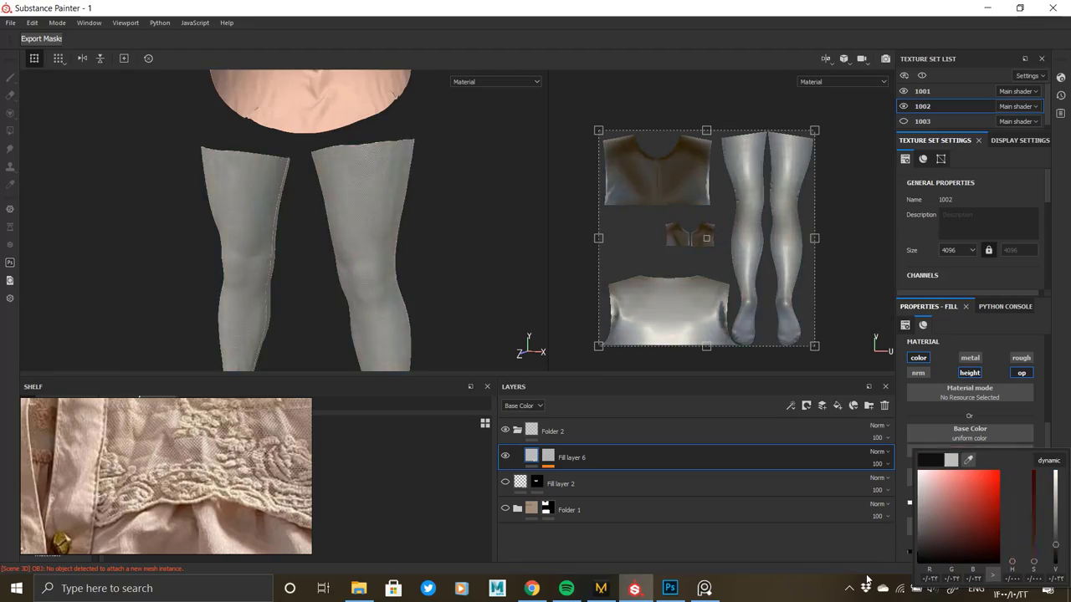
right_click_drag(408, 246, 421, 378, "alt")
right_click_drag(347, 203, 360, 291, "alt")
scroll(953, 509, "down", 1)
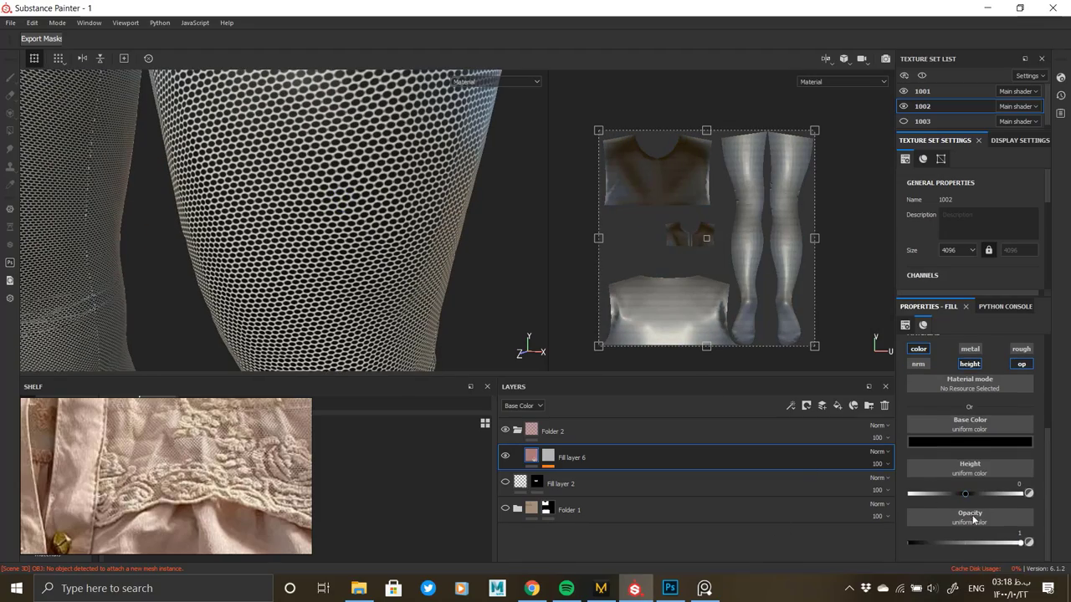
Turn off Fill layer 6's height channel and set its opacity to 0, checking the mesh pattern on the legs.
left_click(971, 364)
left_click_drag(1020, 503, 908, 505)
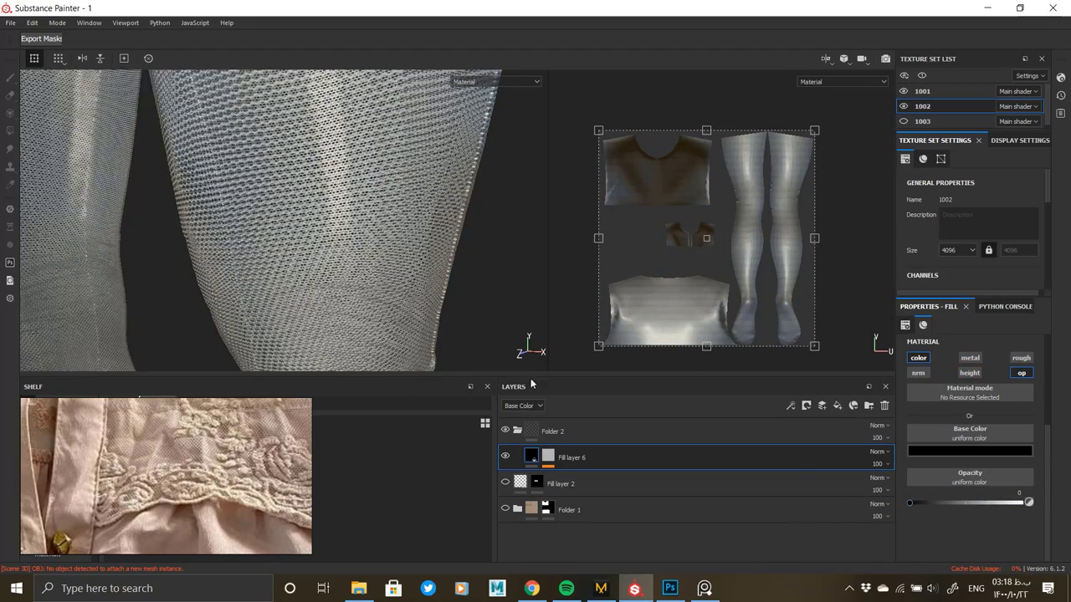
left_click_drag(243, 151, 327, 182, "alt")
right_click_drag(327, 182, 346, 256, "alt")
left_click_drag(346, 256, 331, 220, "alt")
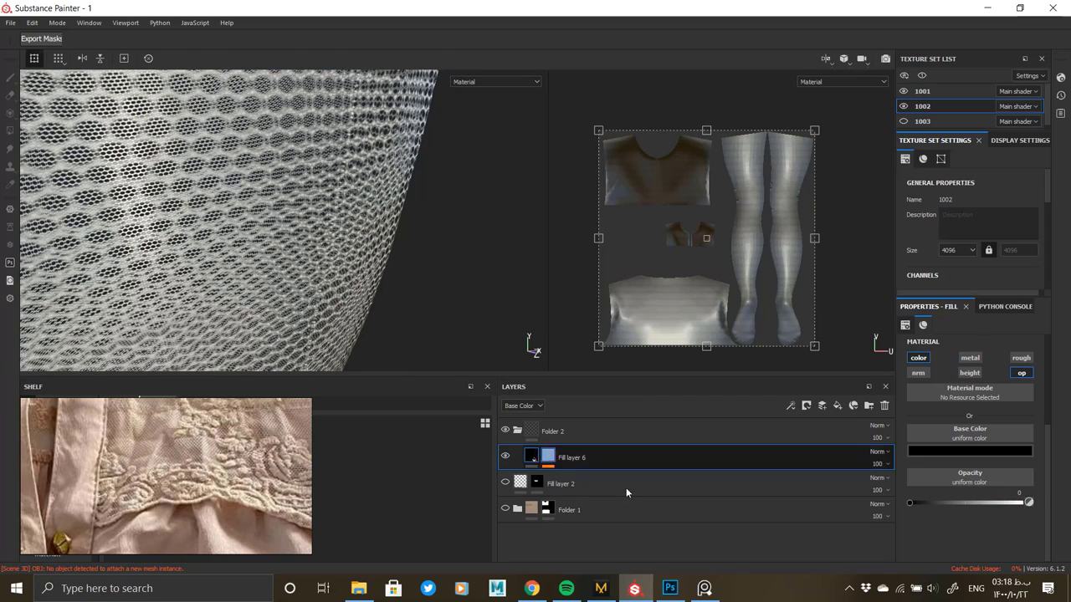
Make the stocking mesh finer by trying a UV scale of 25 for the Circles mask fill and settling on 35.
left_click(626, 481)
scroll(928, 410, "up", 3)
type("25")
key("Return")
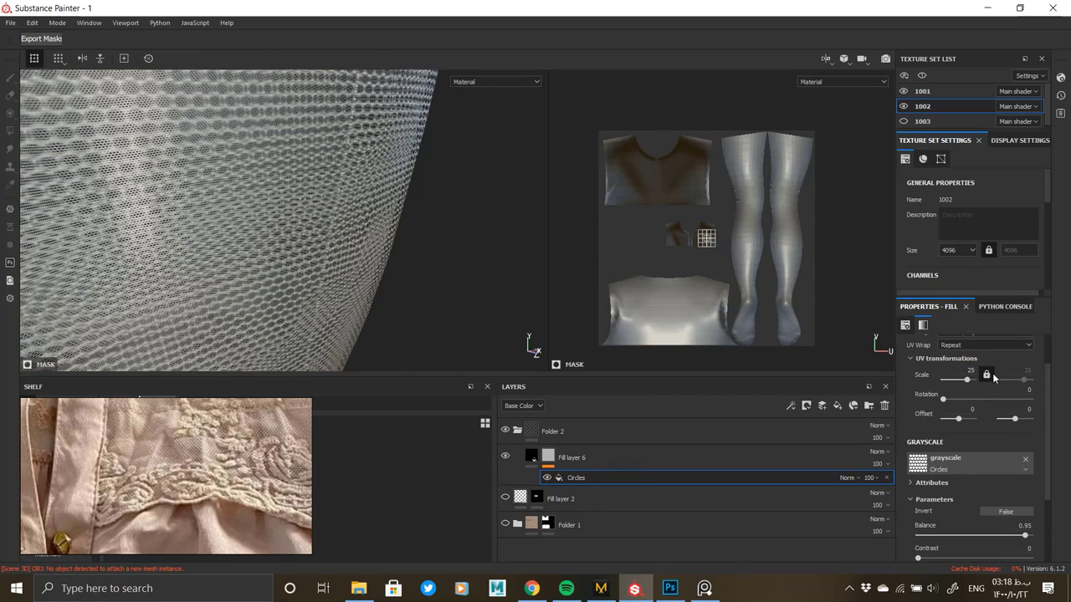
type("35")
key("Return")
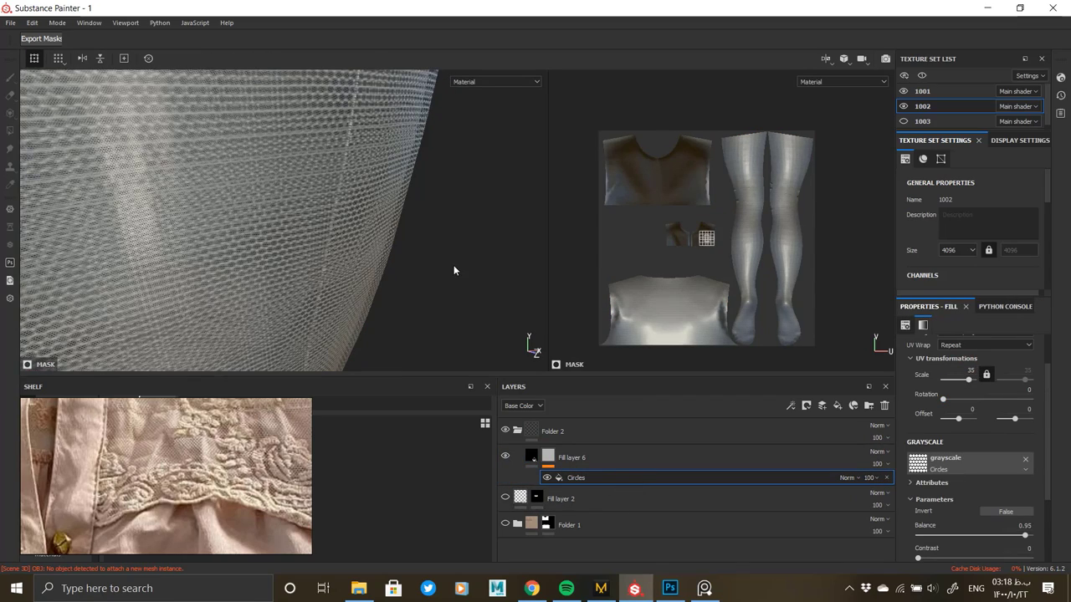
Try a UV scale of 40 for the Circles mask fill and check the mesh on the legs.
left_click_drag(453, 265, 80, 200, "alt")
scroll(81, 201, "down", 4)
middle_click_drag(224, 176, 331, 278, "alt")
left_click_drag(331, 278, 363, 183, "alt")
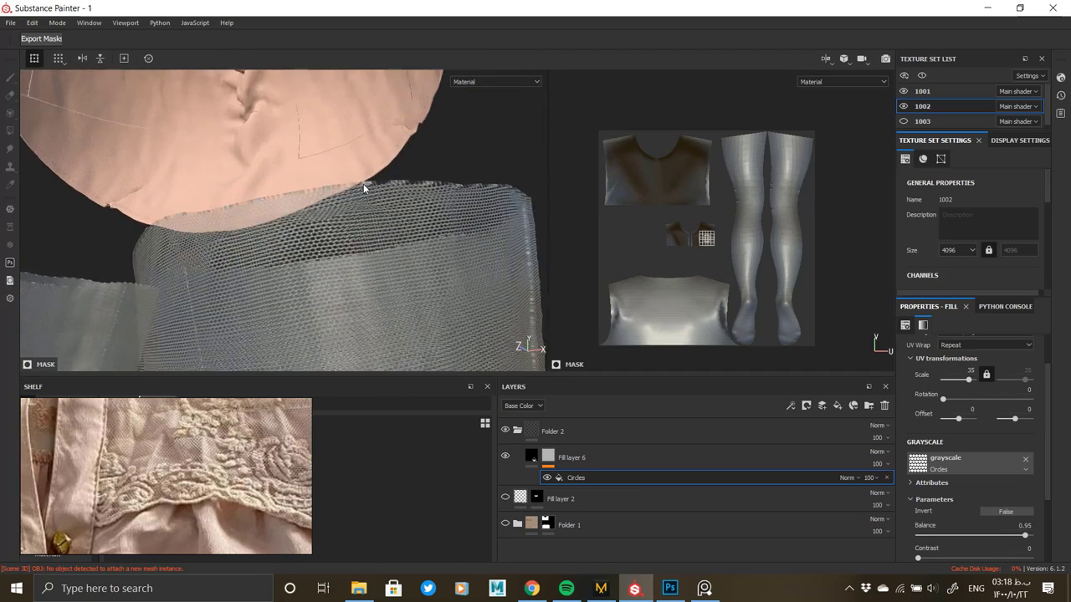
right_click_drag(363, 183, 591, 287, "alt")
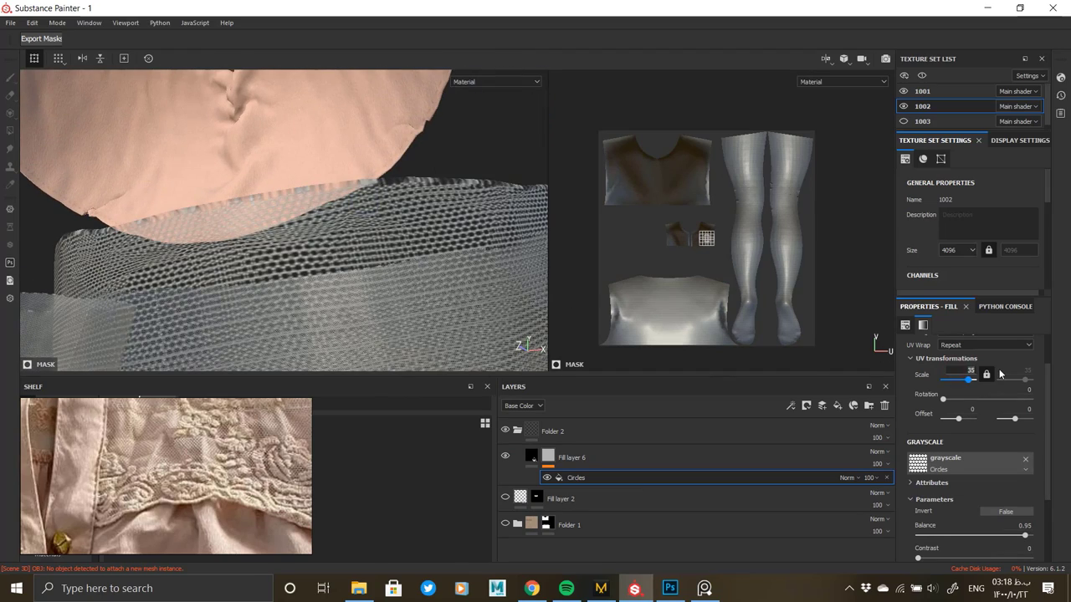
key("Return")
right_click_drag(435, 192, 151, 109, "alt")
middle_click_drag(193, 303, 226, 109, "alt")
right_click_drag(338, 199, 502, 468, "alt")
left_click_drag(393, 221, 402, 251, "alt")
Set the Circles mask fill's UV scale to 30 and check the mesh around the knees.
double_click(964, 371)
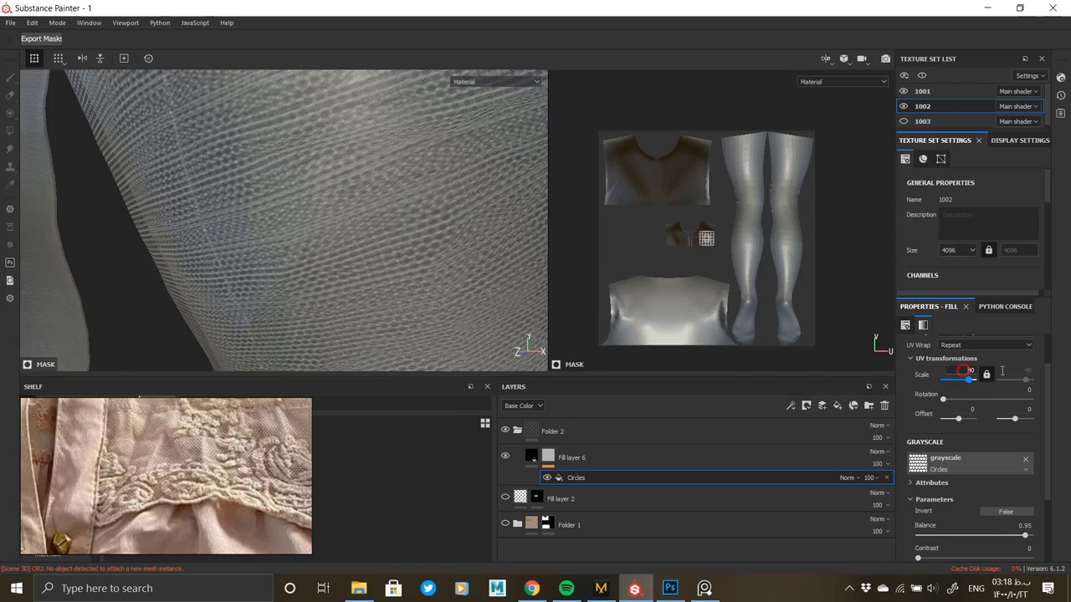
type("30")
key("Return")
right_click_drag(346, 247, 232, 285, "alt")
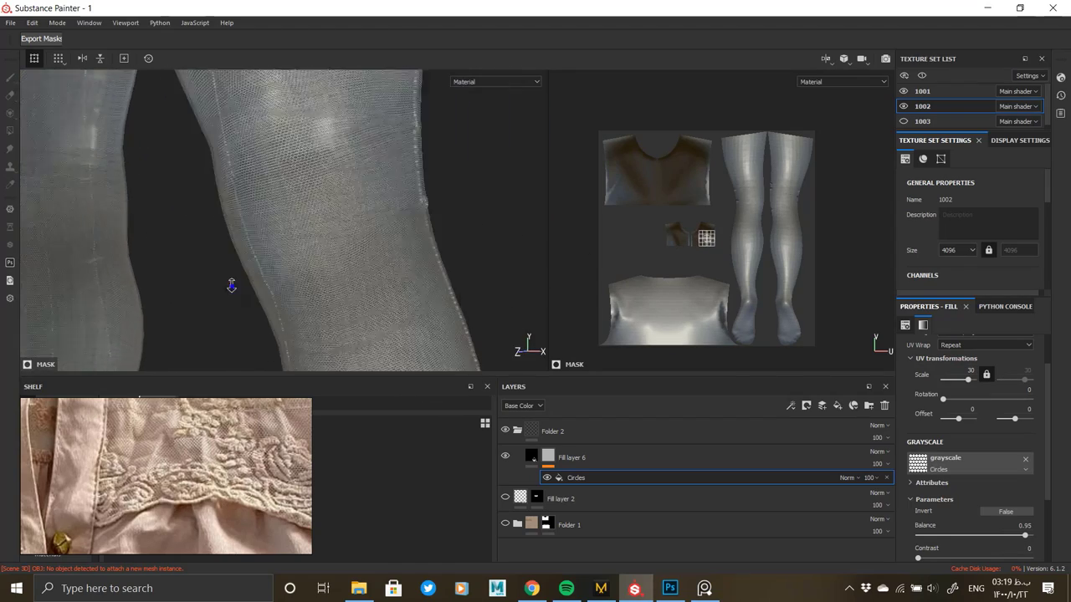
middle_click_drag(232, 285, 334, 193, "alt")
right_click_drag(227, 191, 318, 443, "alt")
Add a second fill effect to Fill layer 6's mask and assign the White Noise procedural texture to it.
right_click(600, 477)
left_click(651, 374)
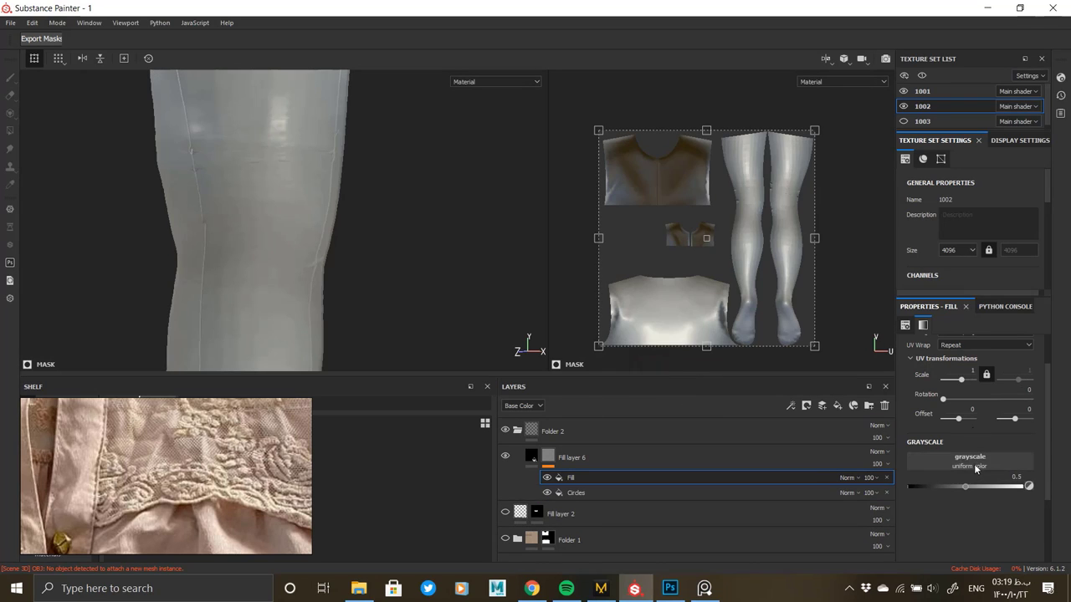
left_click(963, 461)
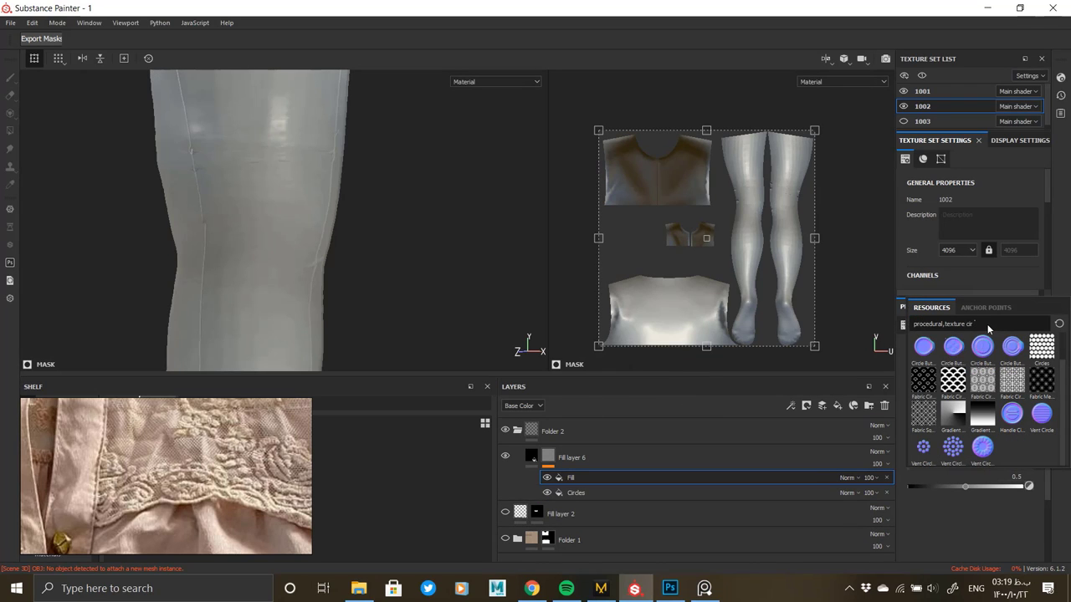
key("BackSpace")
key("BackSpace")
key("BackSpace")
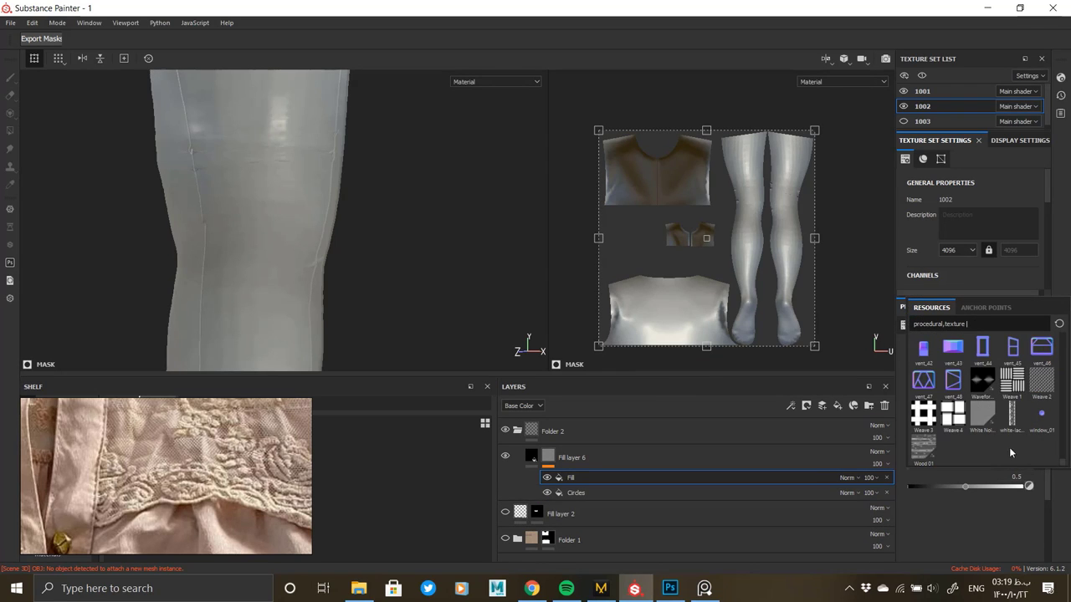
left_click(984, 414)
Try the Linear dodge (Add) blending mode for the White Noise mask fill and settle on Multiply.
scroll(289, 262, "up", 5)
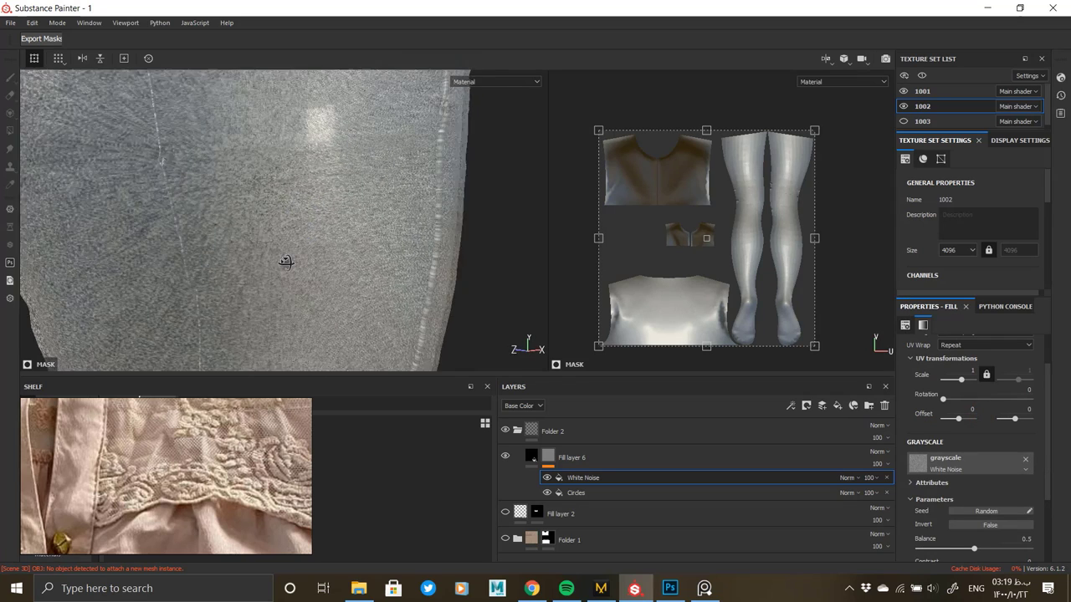
scroll(961, 469, "down", 2)
left_click(847, 477)
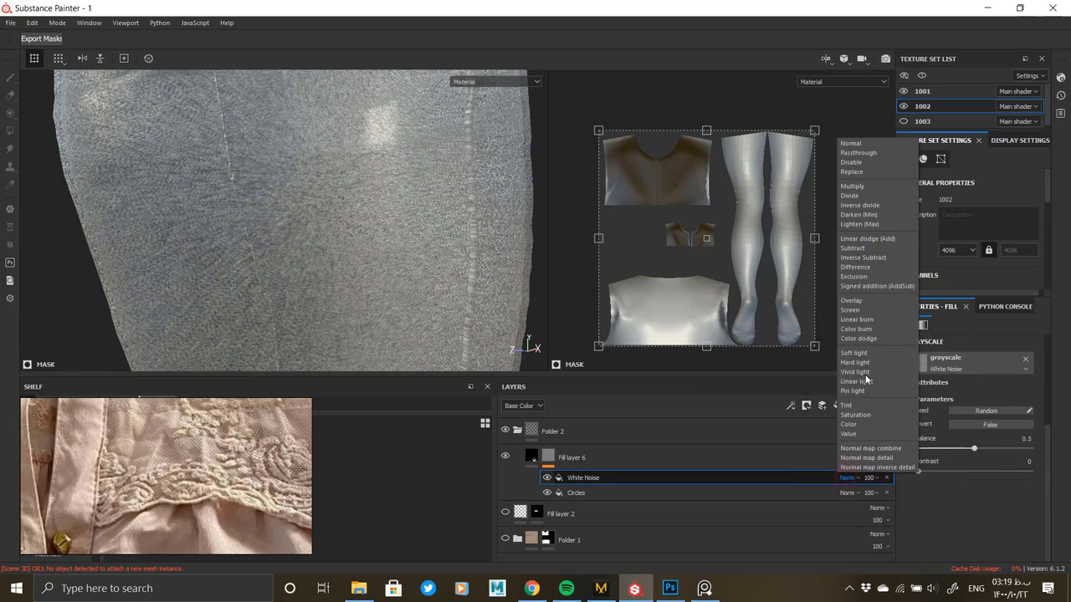
left_click(886, 237)
left_click_drag(327, 263, 434, 343, "alt")
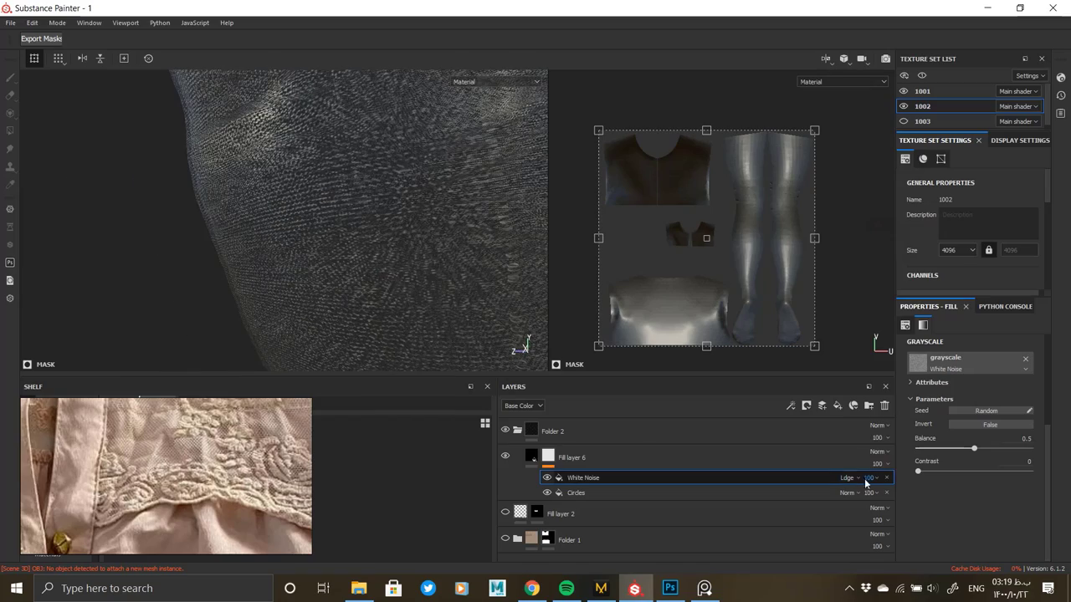
left_click(853, 479)
left_click(852, 187)
left_click_drag(443, 224, 375, 198, "alt")
Try a UV scale of 20 for the Circles mask fill, settle on 25, and check the stockings down to the feet.
left_click(636, 493)
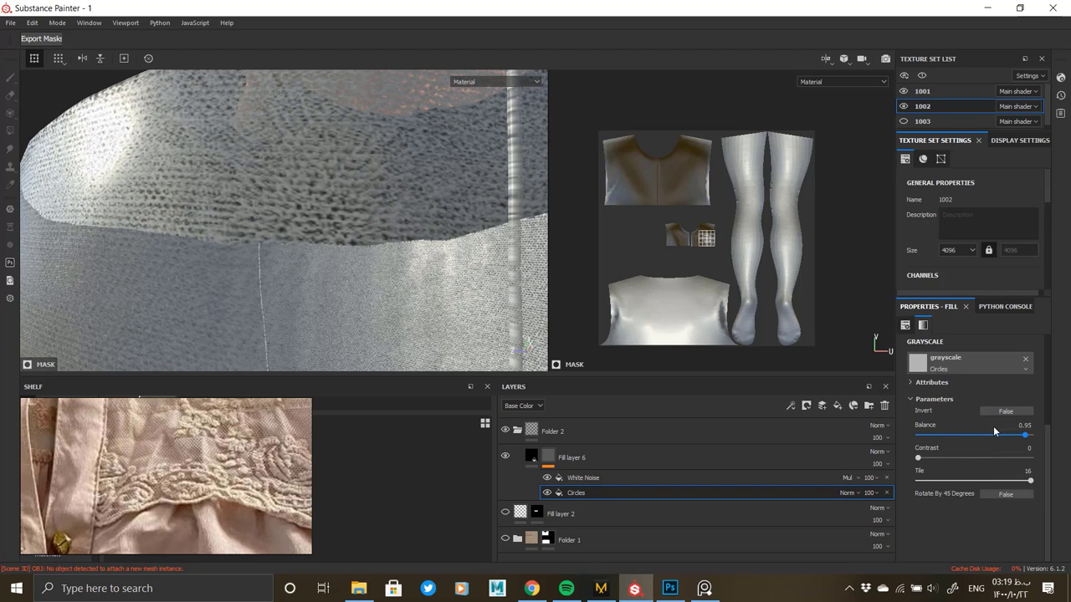
scroll(994, 425, "up", 3)
type("20")
key("Return")
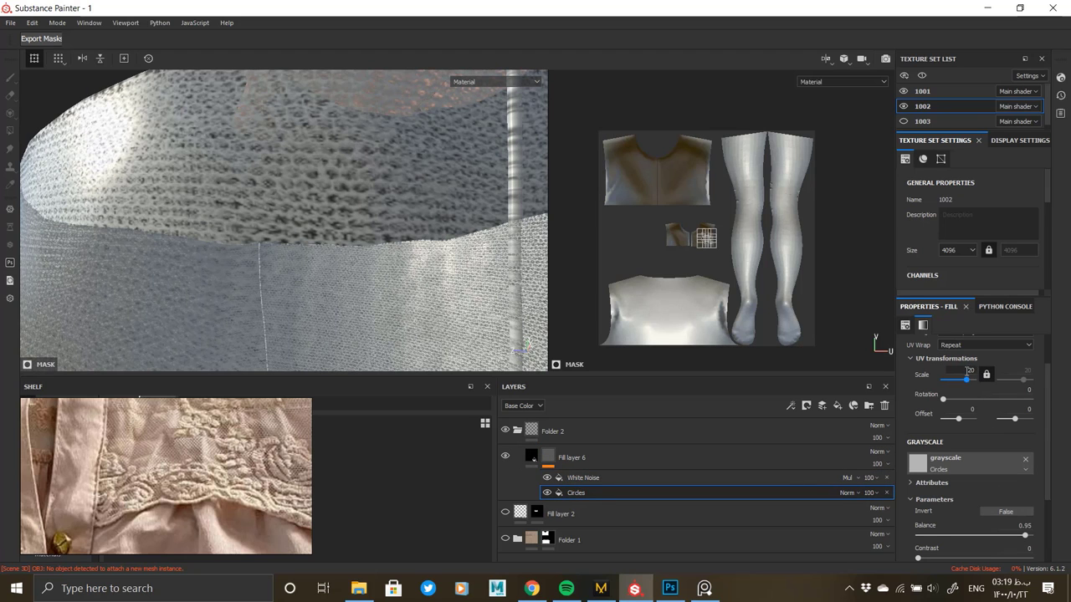
type("25")
key("Return")
left_click_drag(397, 272, 355, 266, "alt")
right_click_drag(254, 270, 341, 159, "alt")
left_click_drag(340, 158, 351, 360, "alt")
middle_click_drag(352, 360, 351, 222, "alt")
left_click_drag(399, 223, 355, 223, "alt")
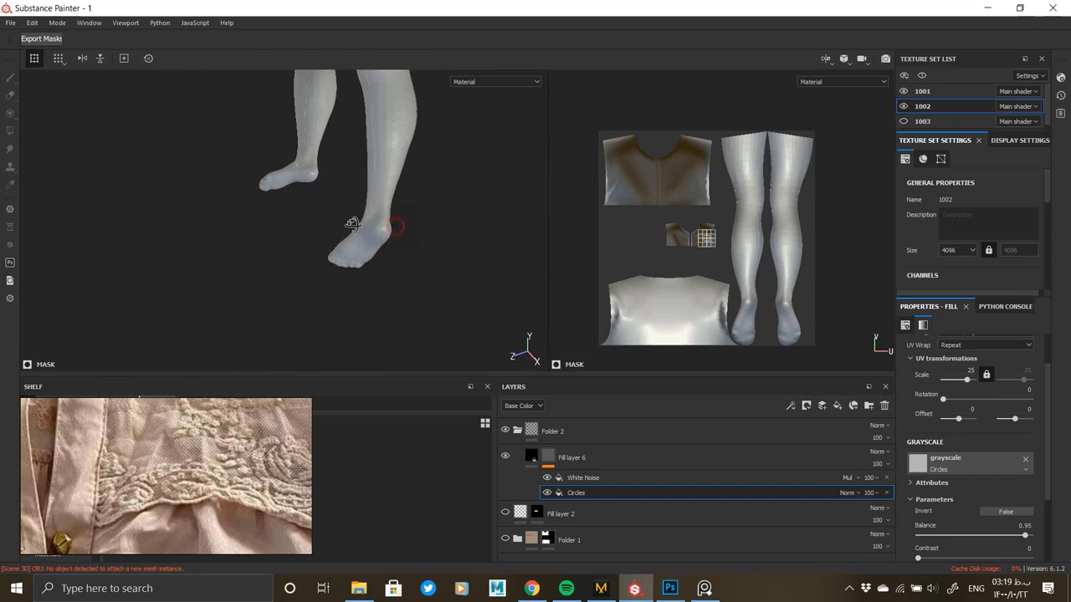
right_click_drag(416, 241, 416, 359, "alt")
left_click_drag(415, 359, 468, 343, "alt")
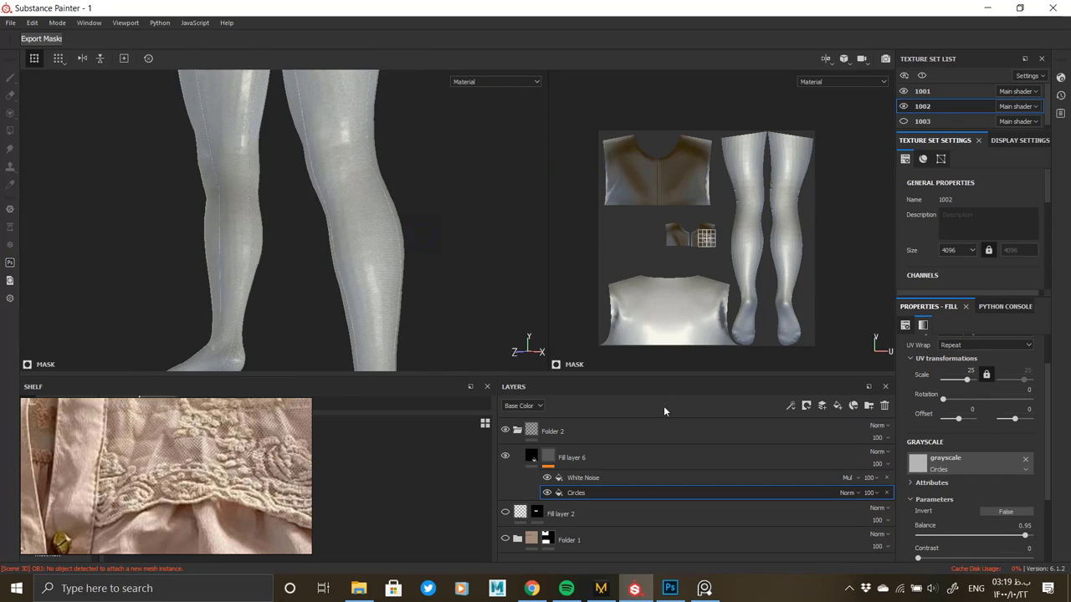
Add a new fill layer and place it directly below Fill layer 6 inside Folder 2.
left_click(527, 455)
scroll(938, 466, "down", 2)
left_click(970, 517)
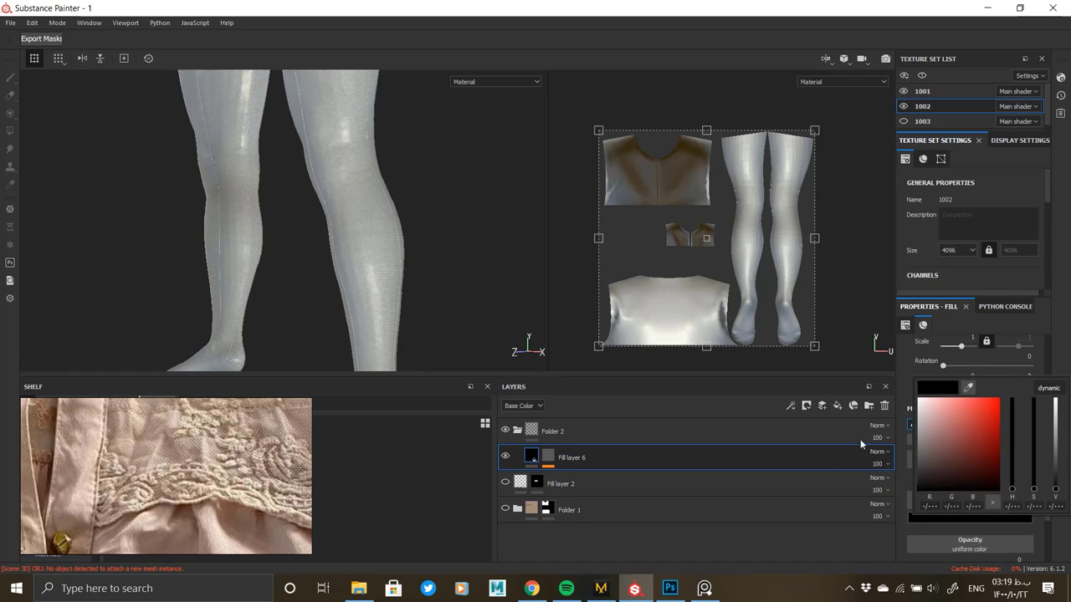
left_click(580, 457)
left_click(839, 407)
left_click_drag(565, 462, 567, 490)
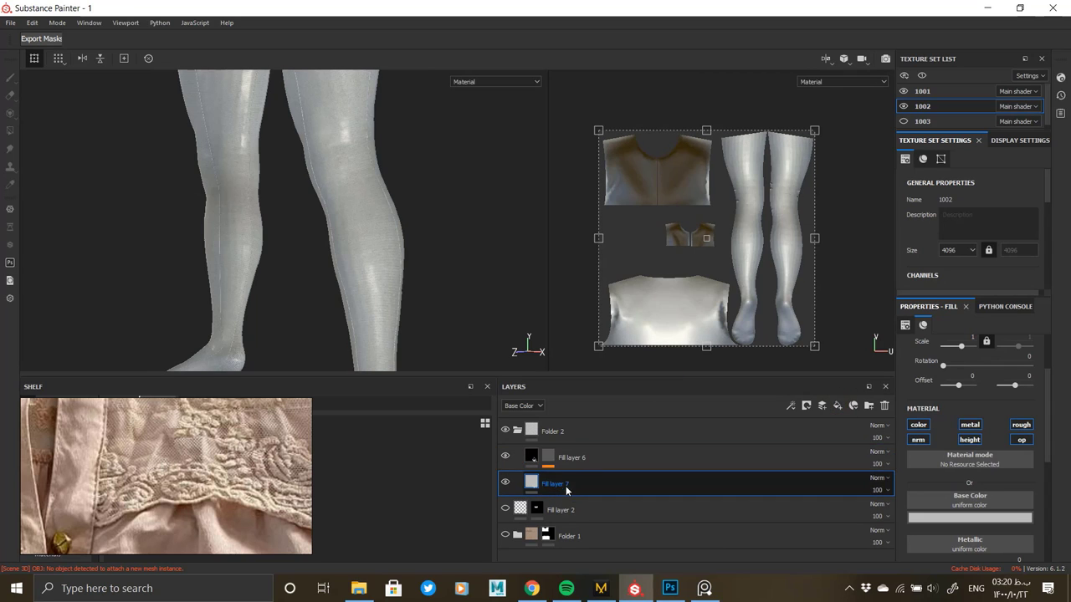
Set Fill layer 7's base color to black and check the stocking tops.
left_click(962, 518)
left_click_drag(946, 430, 815, 513)
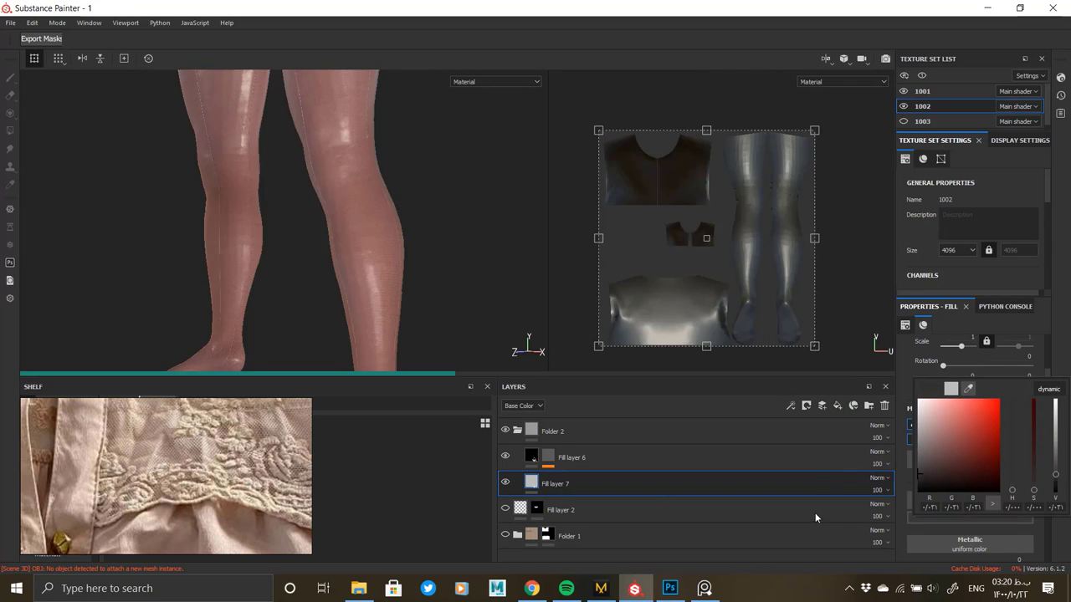
middle_click_drag(374, 199, 388, 273, "alt")
left_click_drag(388, 273, 397, 397, "alt")
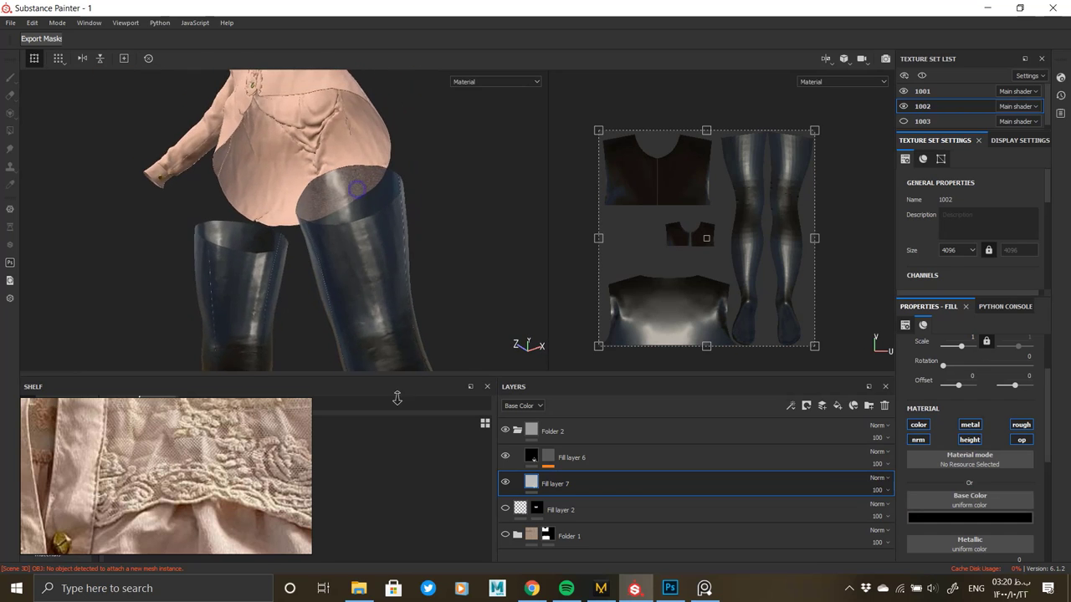
scroll(373, 331, "up", 3)
middle_click_drag(373, 331, 367, 239, "alt")
scroll(363, 266, "up", 2)
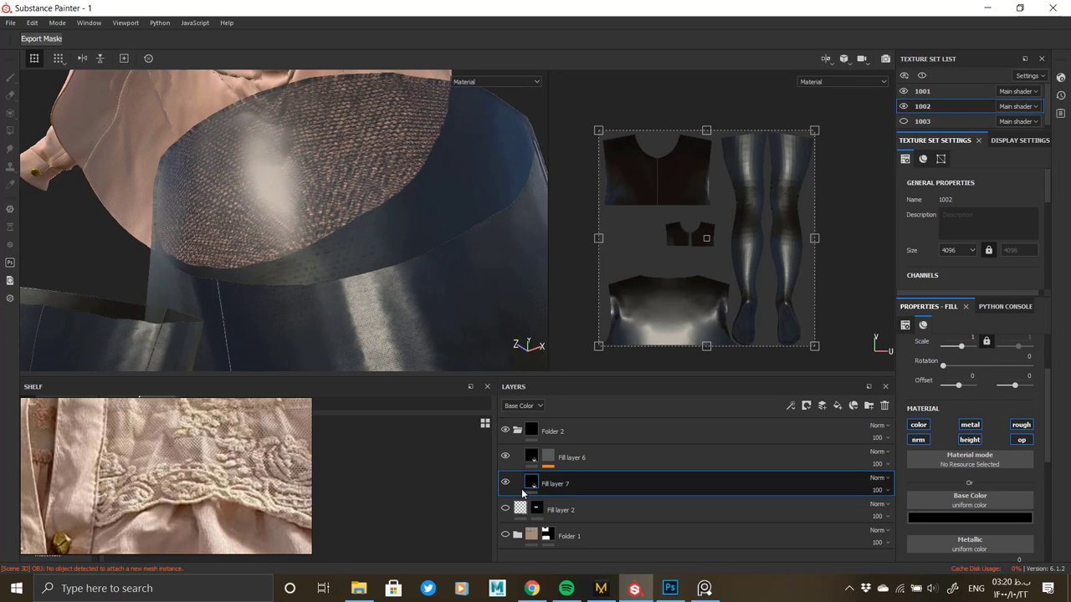
Set the White Noise mask fill's balance to 0.6, checking the mesh transparency at the stocking tops.
left_click(604, 476)
left_click_drag(967, 515, 987, 519)
left_click_drag(347, 273, 172, 205, "alt")
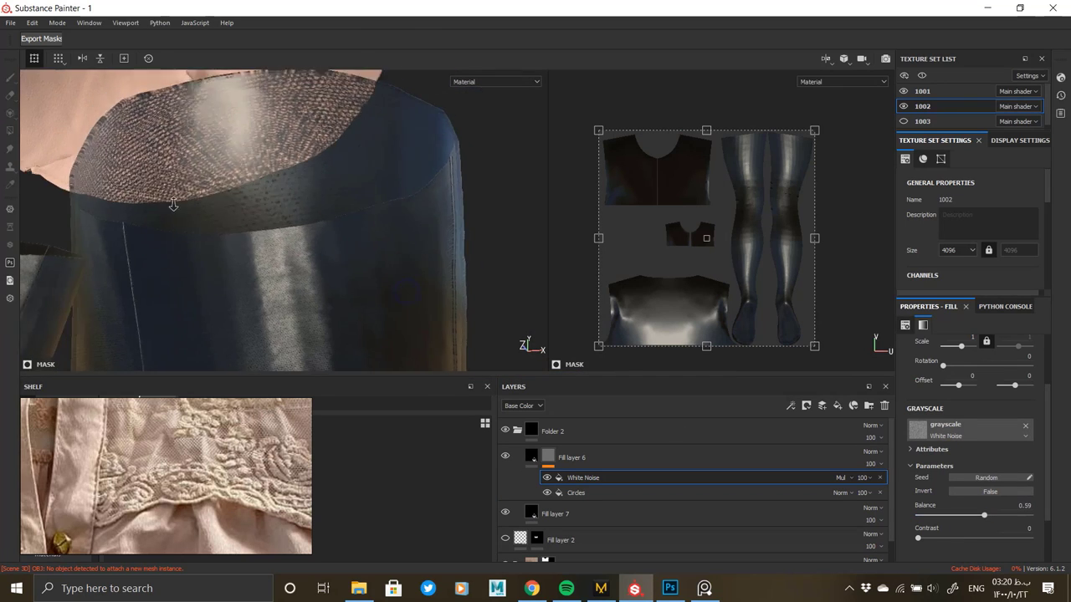
scroll(334, 280, "down", 8)
middle_click_drag(329, 318, 333, 210, "alt")
left_click_drag(333, 210, 125, 284, "alt")
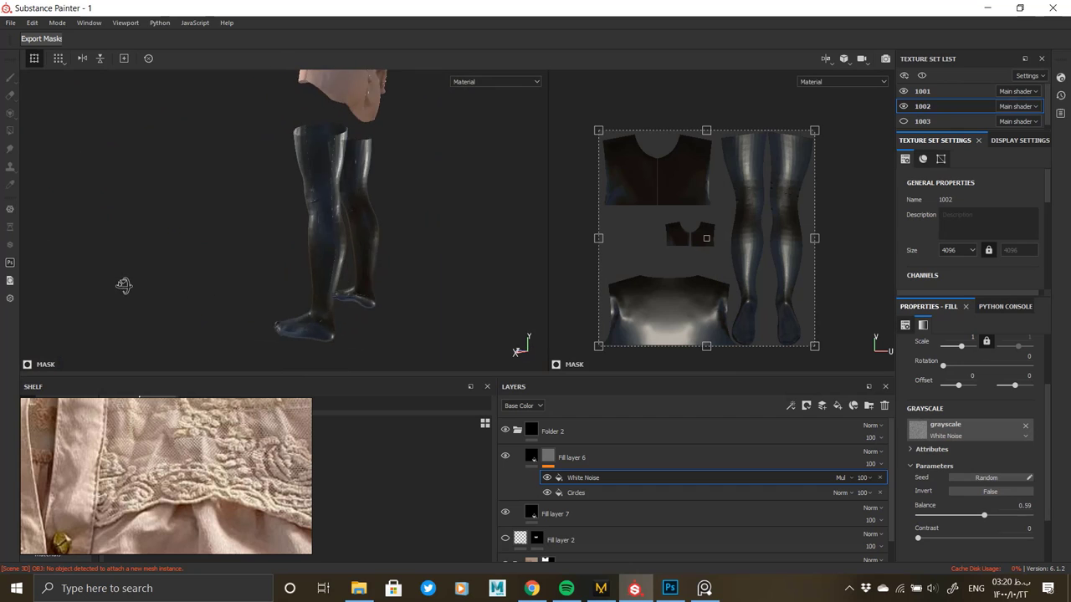
scroll(349, 268, "up", 5)
middle_click_drag(349, 268, 361, 343, "alt")
scroll(365, 267, "up", 3)
left_click_drag(366, 256, 352, 168, "alt")
middle_click_drag(342, 149, 375, 368, "alt")
scroll(384, 257, "up", 5)
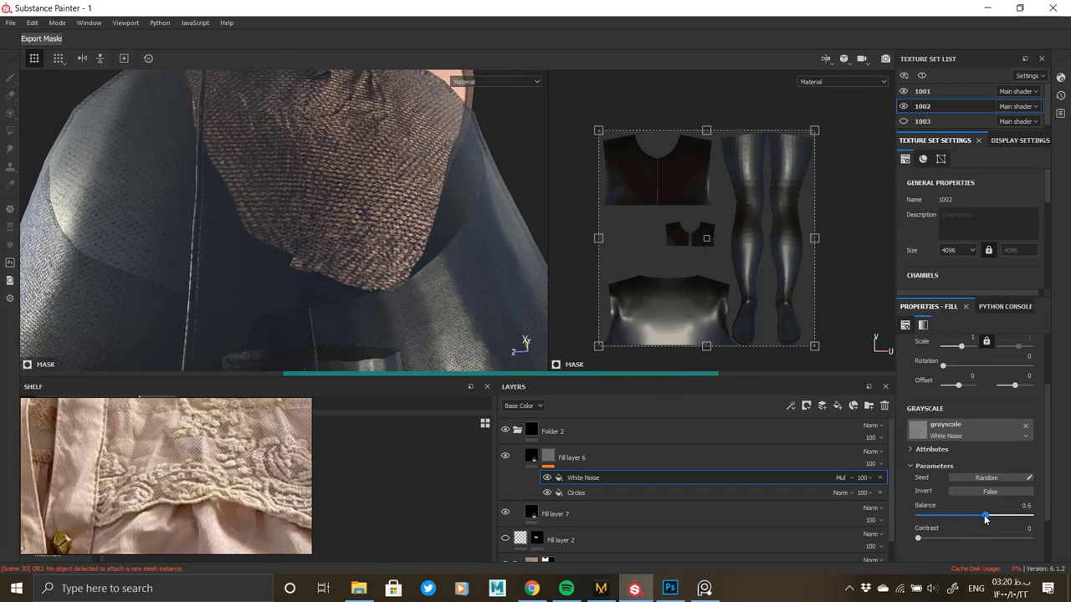
Show texture set 1003 again and examine the stockings together with the skirt and blouse.
scroll(442, 295, "down", 5)
left_click_drag(443, 294, 120, 201, "alt")
scroll(251, 200, "down", 4)
middle_click_drag(260, 184, 272, 322, "alt")
left_click_drag(272, 251, 362, 219, "alt")
middle_click_drag(358, 330, 354, 225, "alt")
scroll(351, 242, "down", 4)
mouse_move(340, 281)
middle_mouse_down("alt")
mouse_move(337, 208)
mouse_move(411, 275)
middle_mouse_up("alt")
left_click(903, 122)
mouse_move(411, 275)
left_mouse_down("alt")
mouse_move(260, 179)
mouse_move(411, 233)
left_mouse_up("alt")
scroll(260, 179, "down", 3)
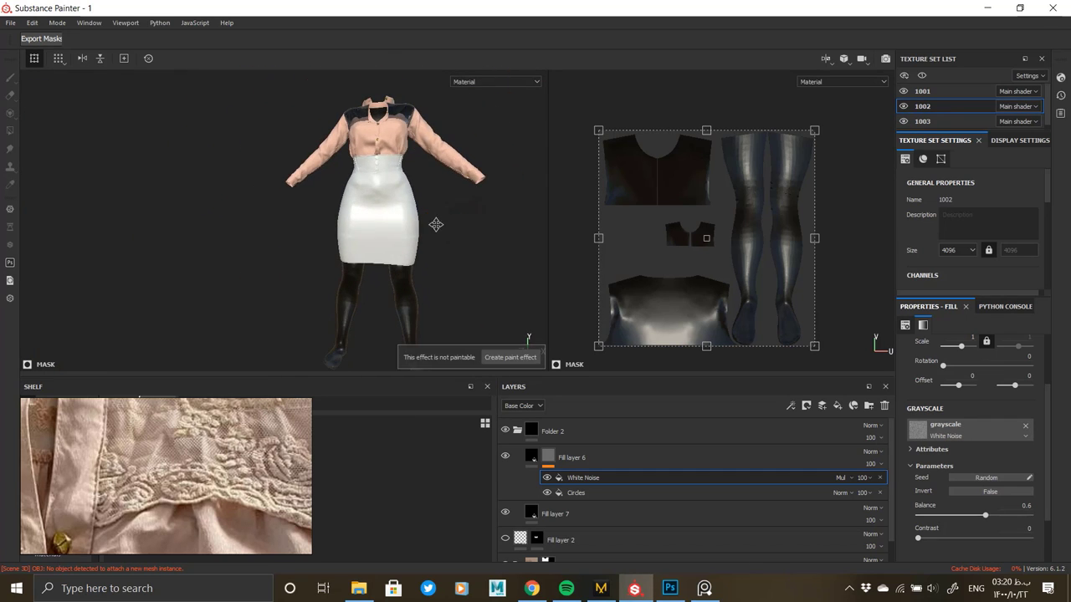
middle_click_drag(436, 224, 416, 228, "alt")
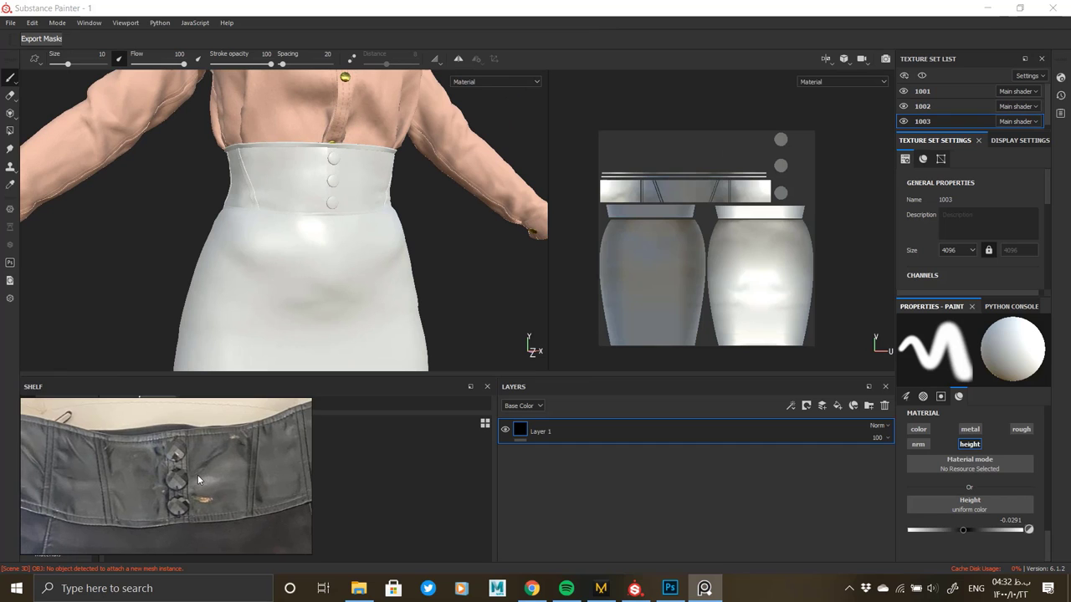
On texture set 1003, delete Layer 1 and add a fill layer and a folder.
left_click_drag(337, 241, 385, 239, "alt")
right_click_drag(385, 239, 259, 229, "alt")
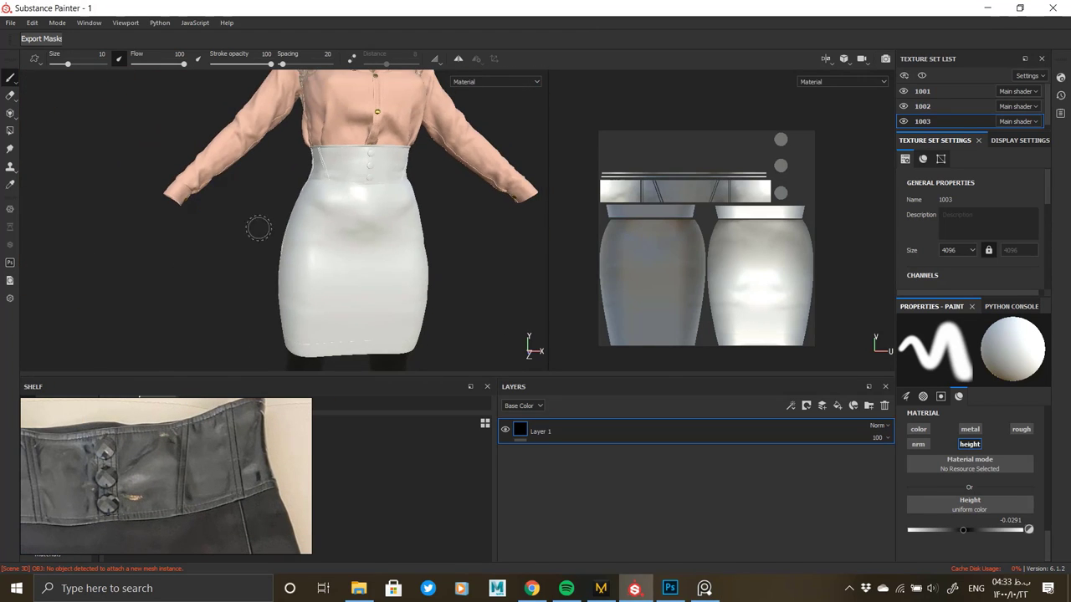
left_click(884, 405)
left_click(837, 406)
left_click(869, 406)
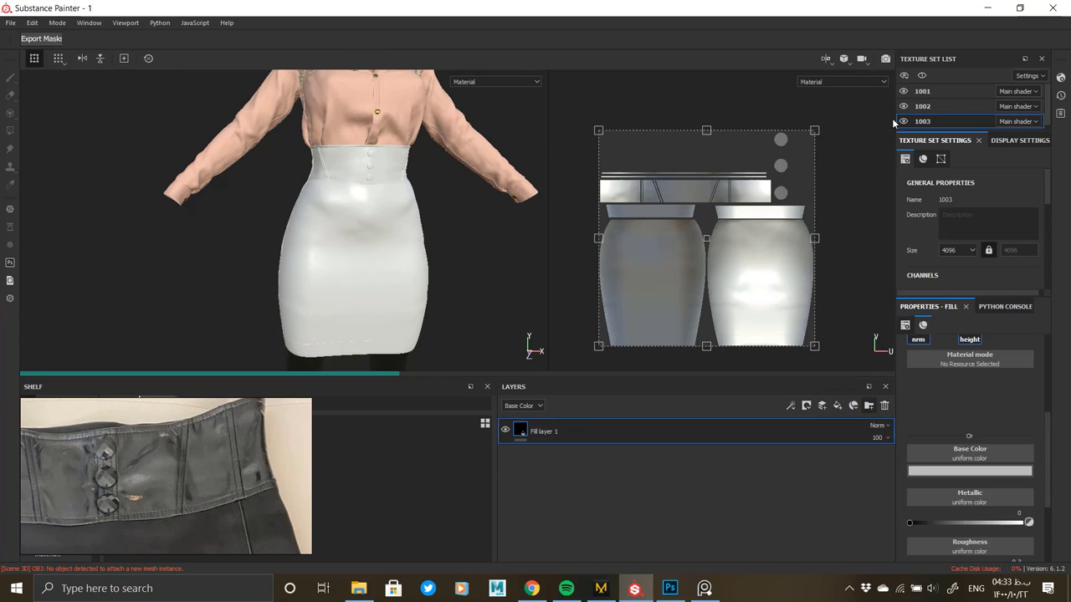
Hide texture sets 1001 and 1002 to isolate the skirt, and move Fill layer 1 into Folder 1.
left_click(903, 93)
middle_click_drag(365, 194, 334, 221, "alt")
right_click_drag(335, 221, 376, 317, "alt")
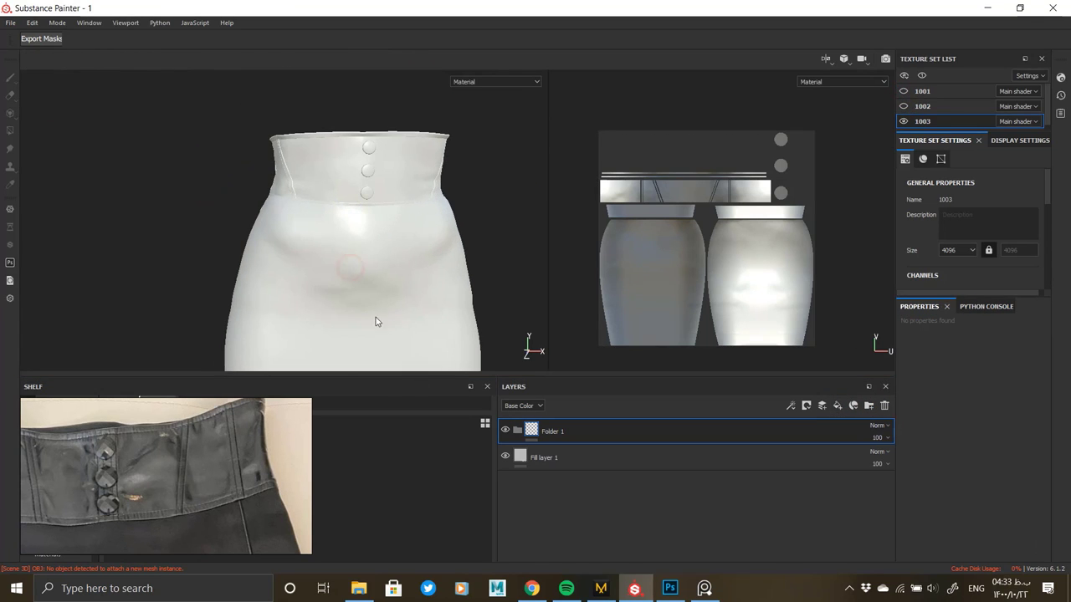
left_click_drag(544, 458, 544, 430)
right_click(543, 430)
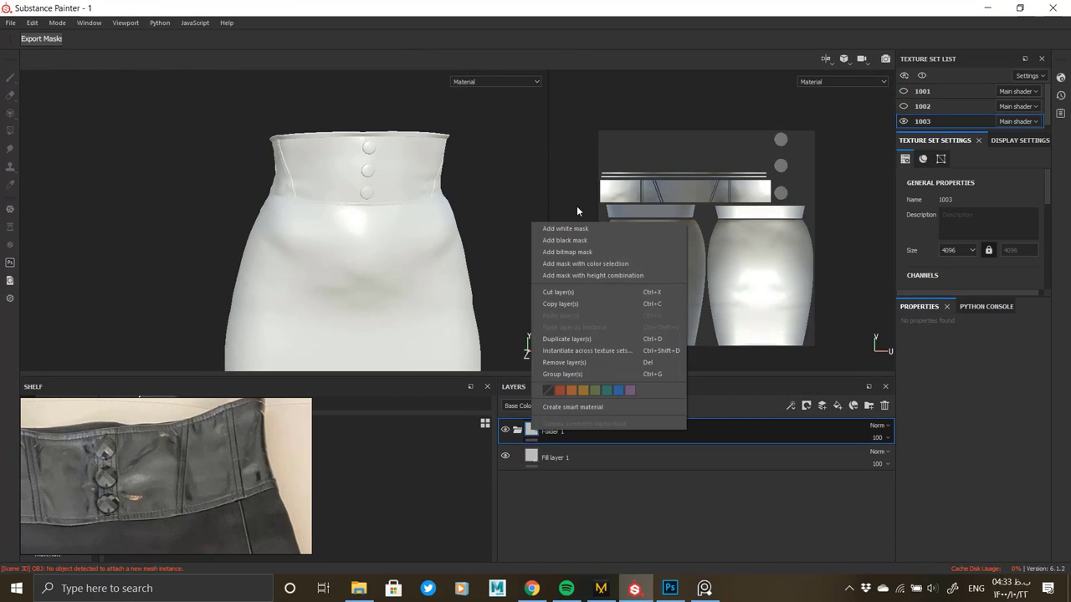
Set Fill layer 1's base color to black.
left_click(552, 458)
scroll(949, 394, "down", 3)
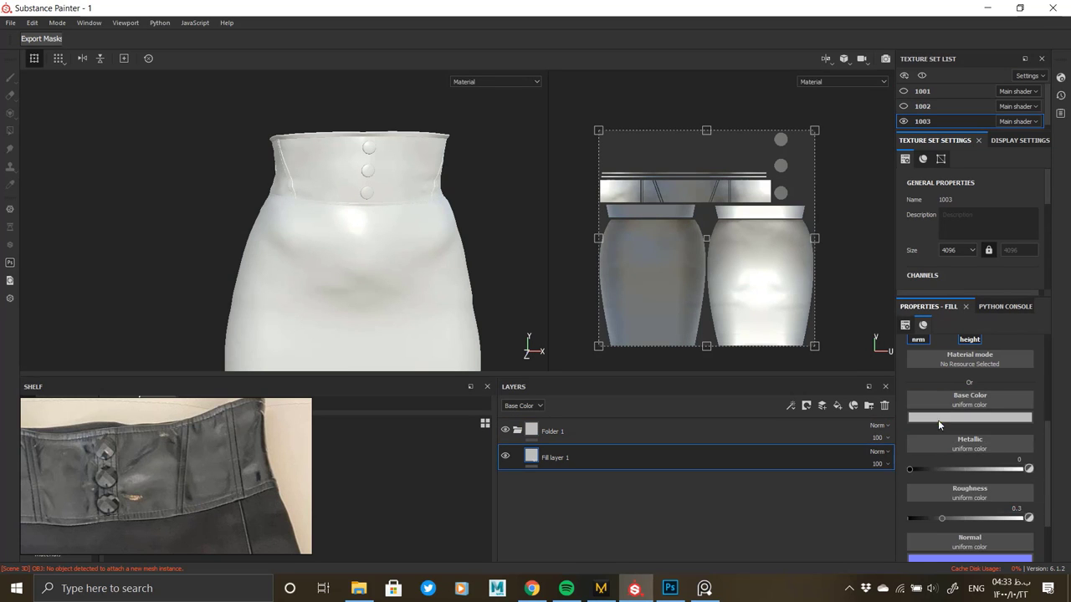
left_click(938, 420)
left_click_drag(935, 483, 894, 548)
Add a black mask to Folder 1 and reveal the skirt's waistband in it with UV chunk polygon fill.
right_click(536, 429)
left_click(586, 237)
key("4")
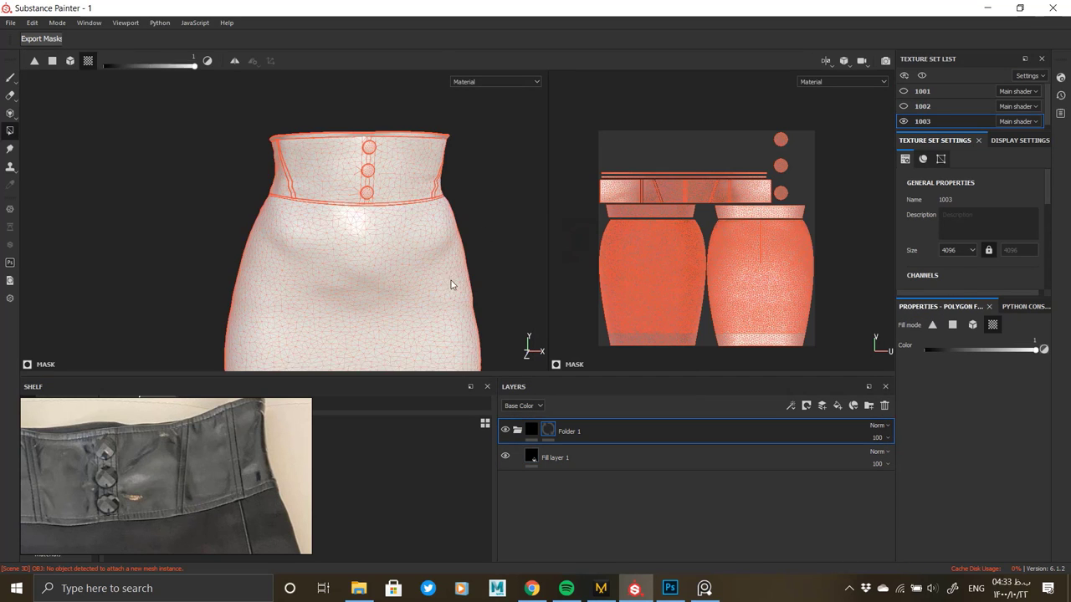
left_click_drag(451, 280, 441, 284, "alt")
left_click_drag(268, 204, 220, 225)
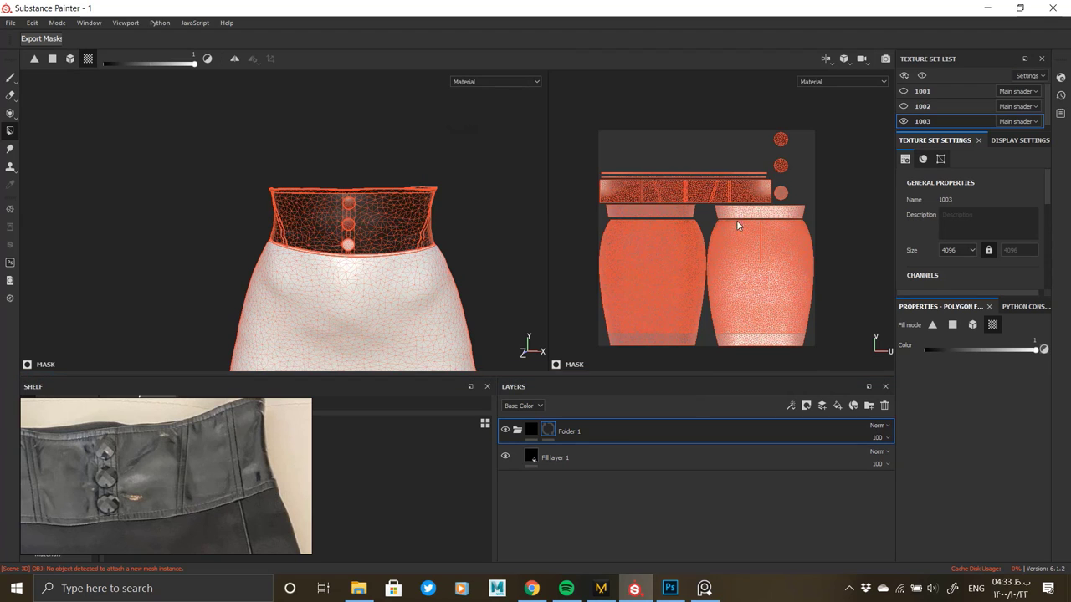
Add the waistband's lower trim to Folder 1's mask, exclude the buttons from it, and check the waistband.
scroll(736, 220, "up", 3)
scroll(742, 329, "down", 1)
scroll(411, 273, "up", 5)
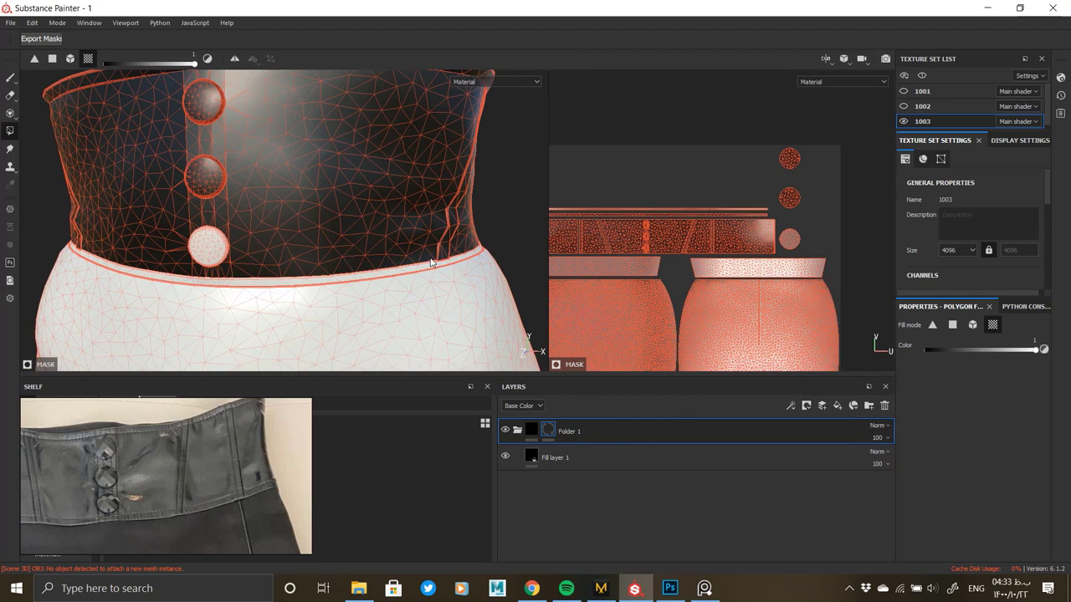
left_click(420, 270)
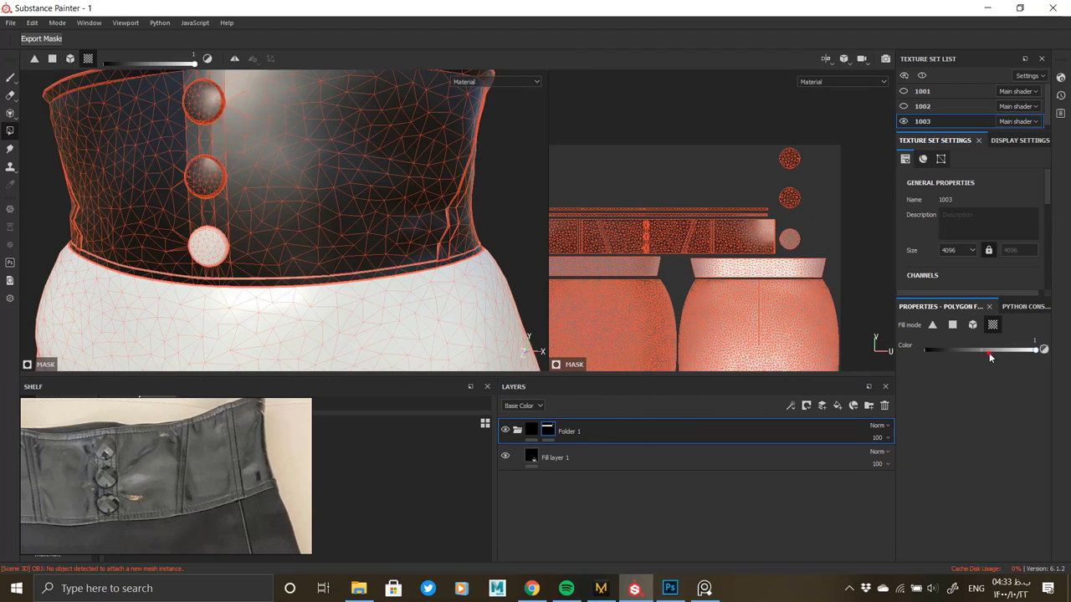
left_click(517, 430)
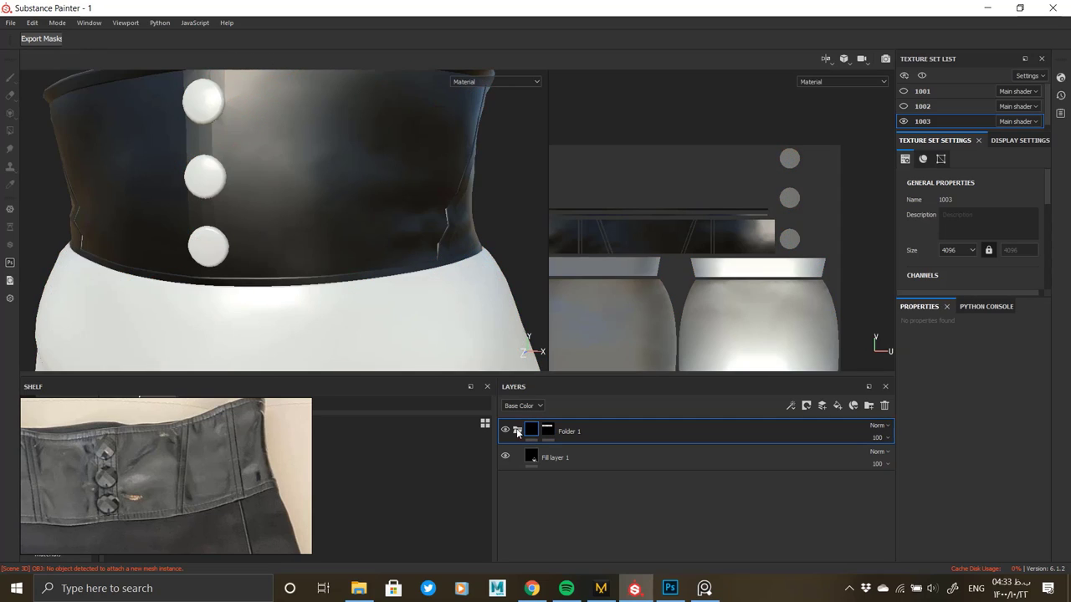
right_click_drag(303, 231, 280, 274, "alt")
middle_click_drag(279, 274, 270, 219, "alt")
left_click_drag(270, 251, 305, 277, "alt")
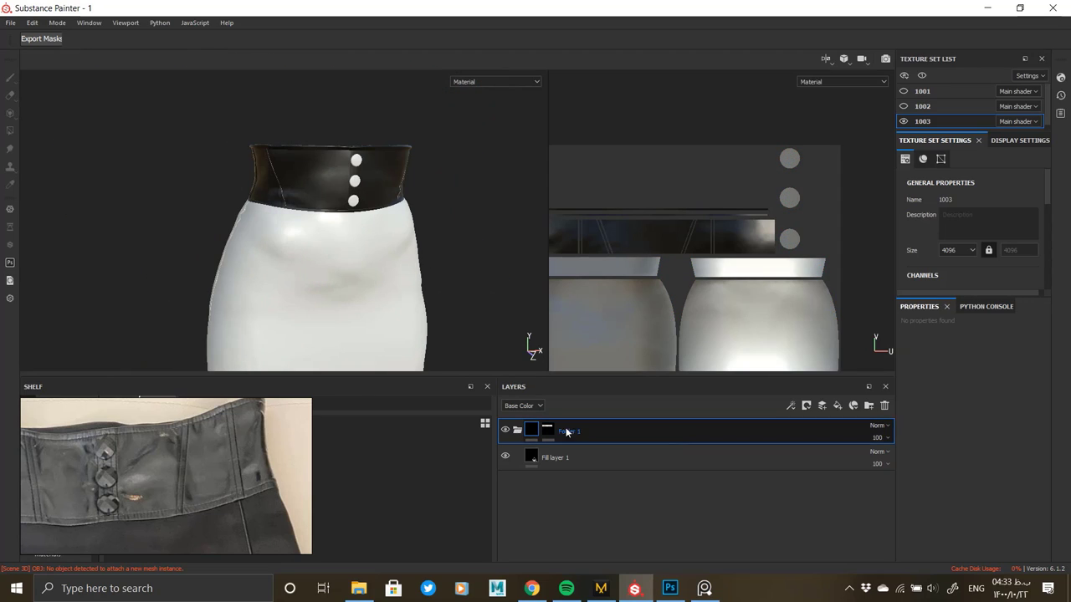
Create Folder 2 above Folder 1 with Fill layer 2 inside it, and set that fill's base color to dark gray.
left_click(517, 430)
left_click(870, 407)
left_click(838, 406)
left_click_drag(564, 431, 548, 455)
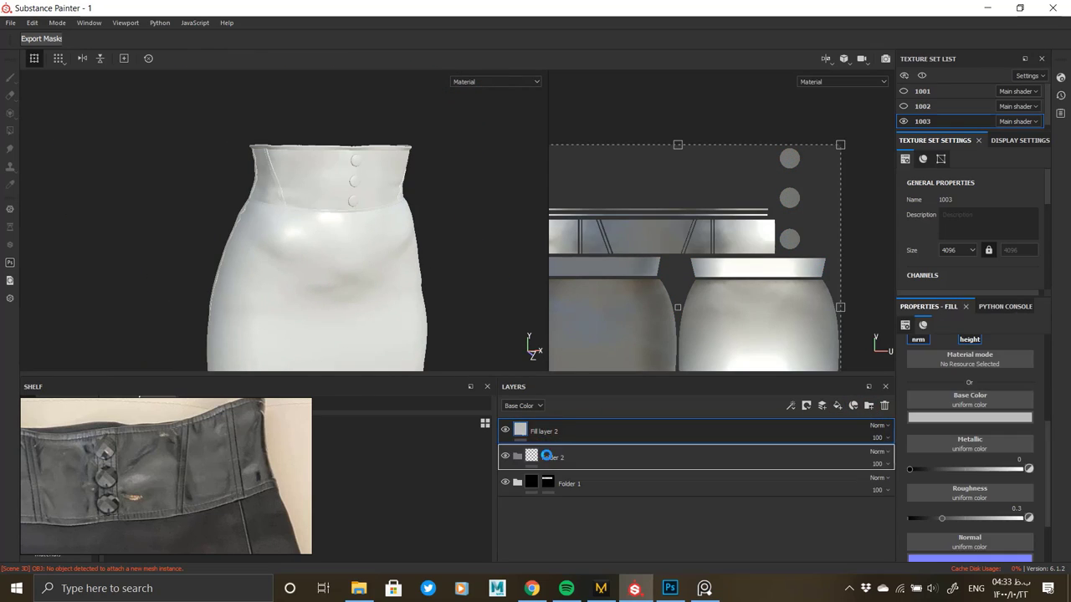
left_click(931, 417)
left_click(924, 513)
Add a black mask to Folder 2, reveal the skirt's body panels in it with polygon fill, and check the skirt.
right_click(531, 432)
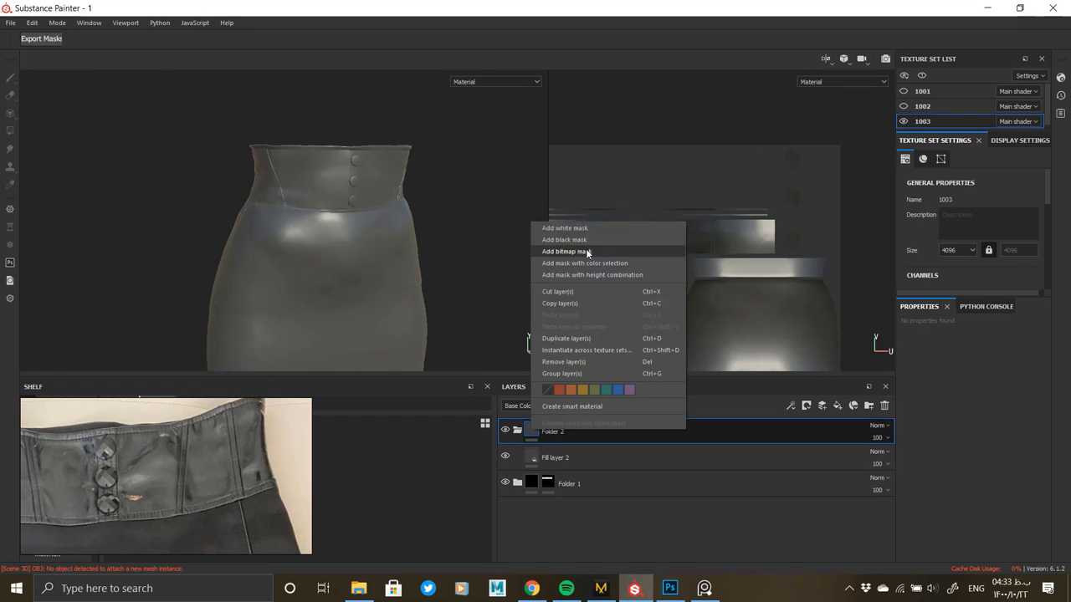
left_click(576, 240)
right_click_drag(797, 250, 481, 195, "alt")
left_click_drag(849, 333, 686, 225)
middle_click_drag(363, 329, 376, 306, "alt")
left_click_drag(240, 223, 359, 234, "alt")
left_click(531, 430)
right_click_drag(360, 233, 375, 234, "alt")
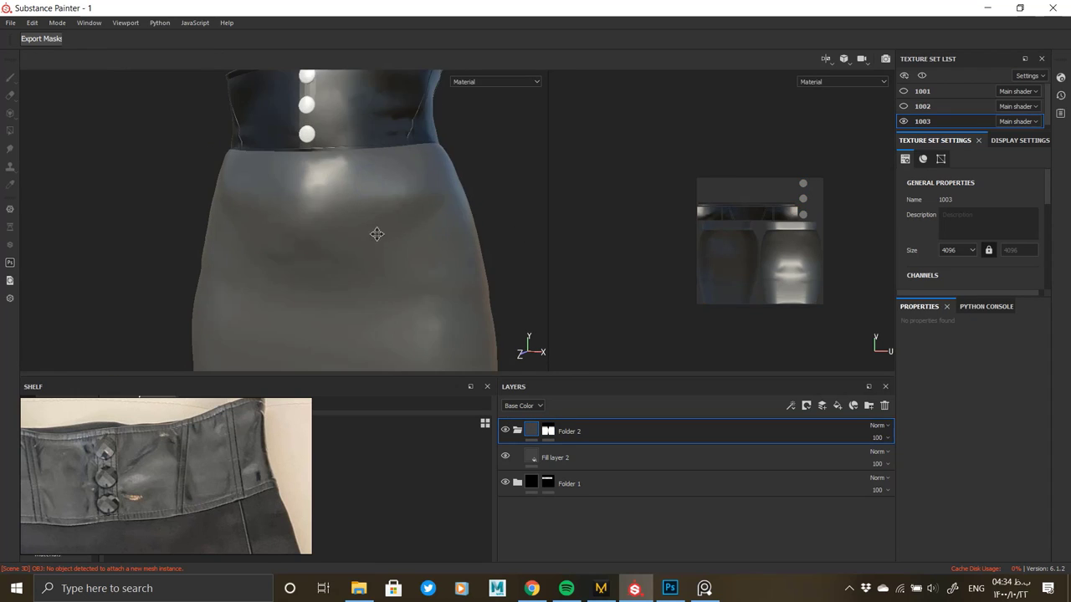
middle_click_drag(376, 234, 370, 294, "alt")
Compare the skirt fabric with the reference photo and darken Fill layer 2's base color to a near-black gray.
left_click(577, 458)
scroll(227, 481, "up", 5)
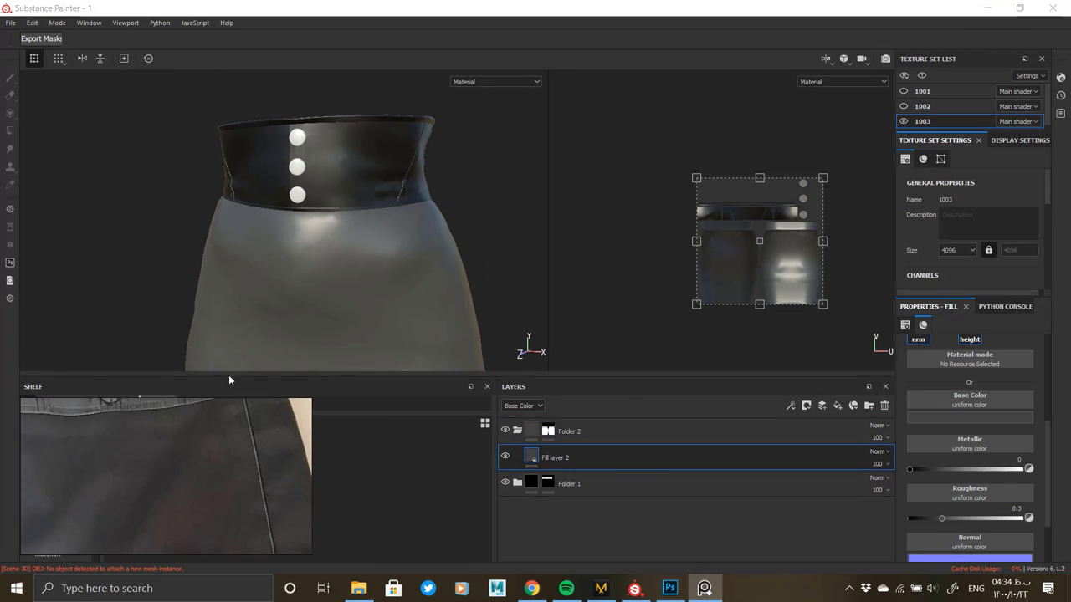
scroll(242, 477, "down", 5)
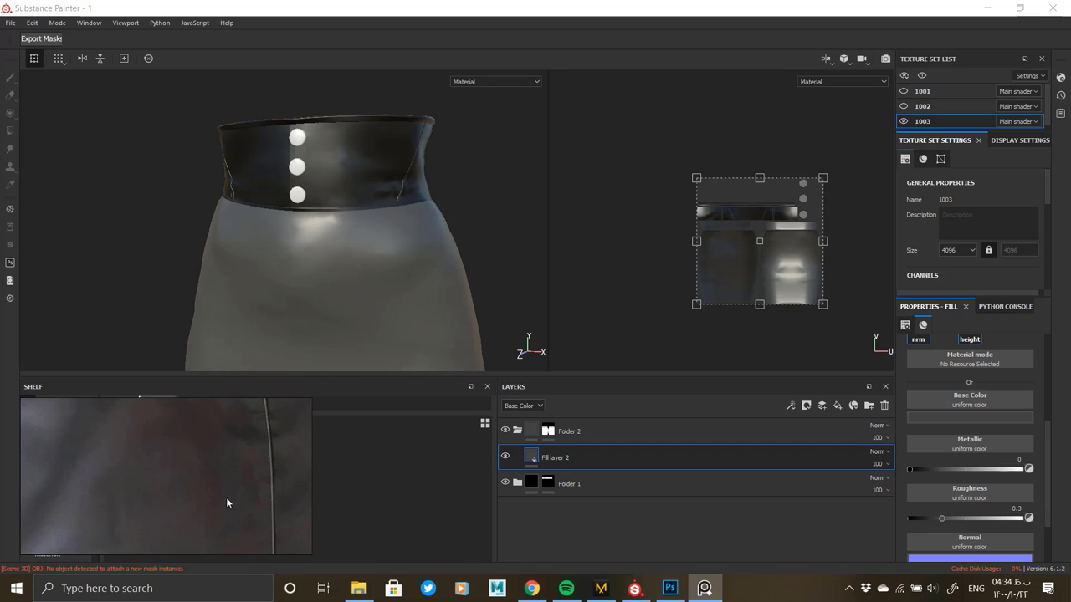
scroll(371, 221, "up", 3)
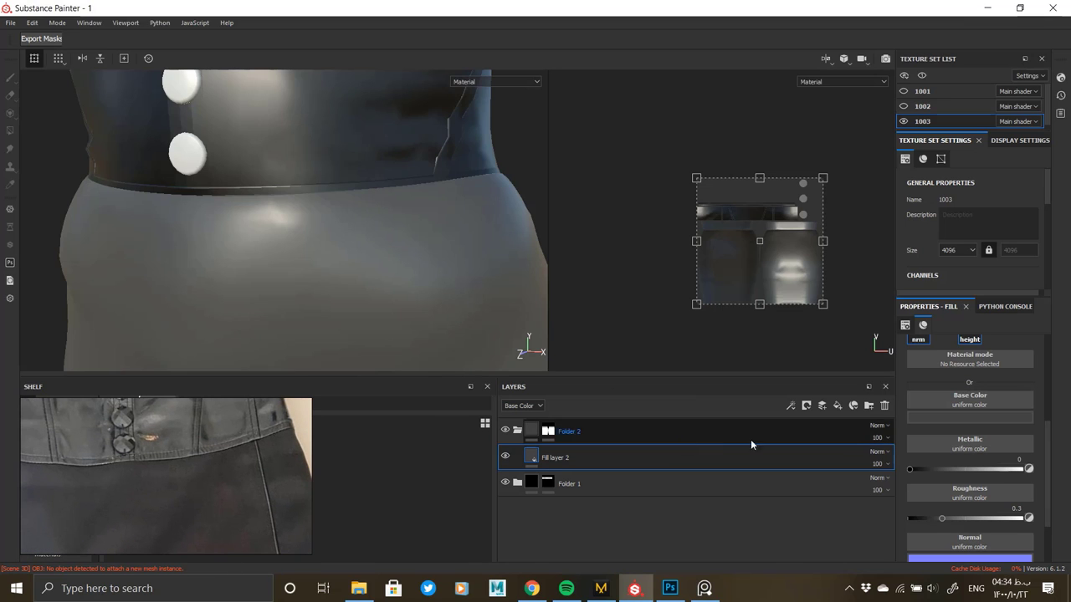
scroll(948, 491, "up", 2)
left_click(948, 487)
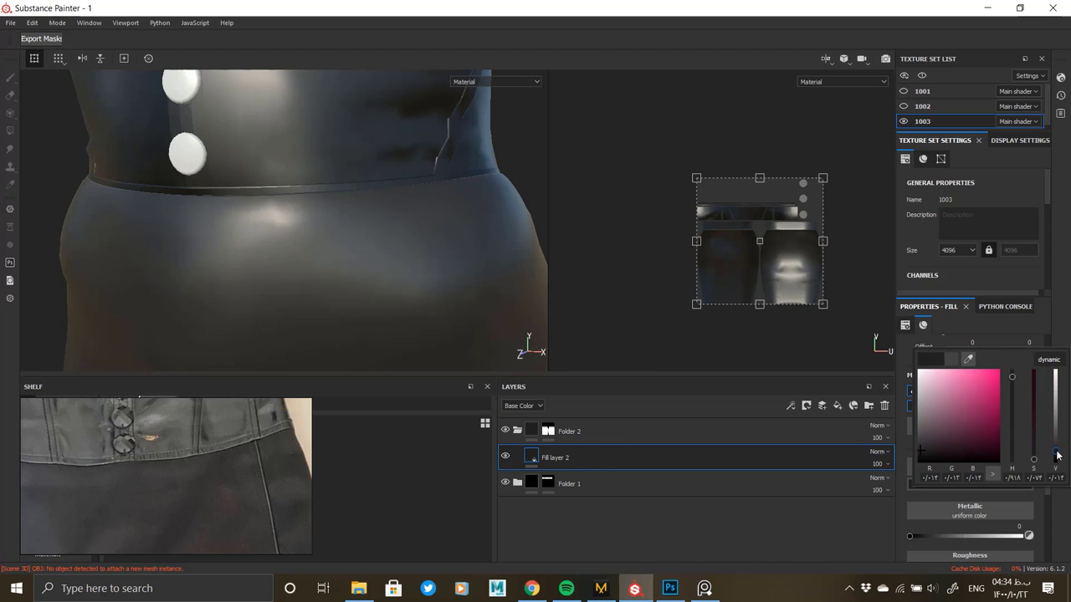
left_click(1057, 333)
Set Fill layer 2's roughness to about 0.69 and check the skirt's sheen from the side.
scroll(1000, 514, "down", 2)
left_click_drag(946, 519, 989, 519)
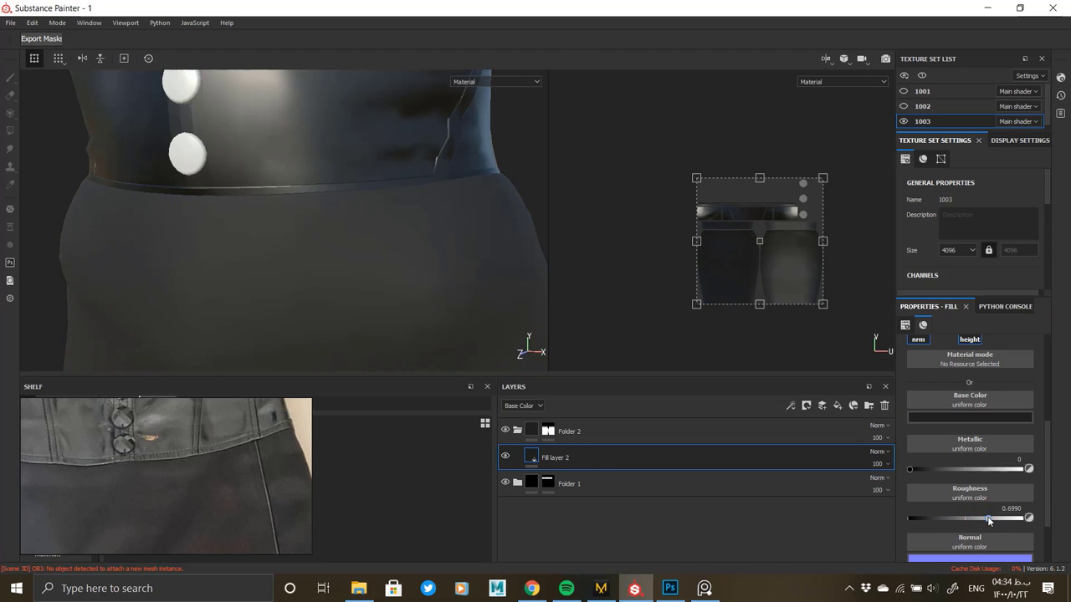
scroll(323, 313, "down", 5)
left_click_drag(370, 325, 272, 323, "alt")
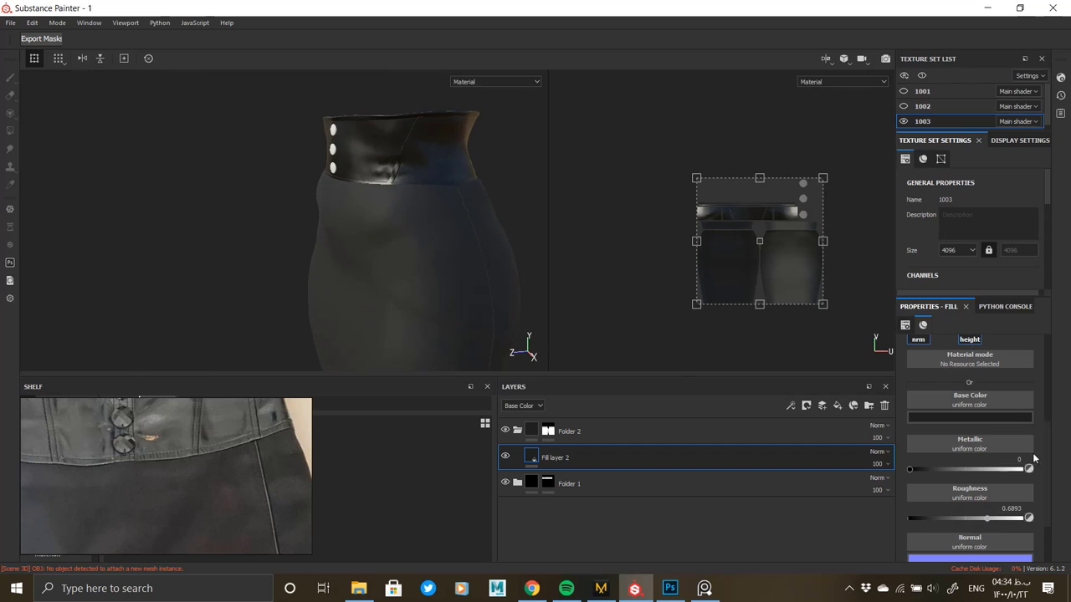
Darken Fill layer 2's base color further to almost black and compare the skirt up close with the reference fabric.
left_click(982, 419)
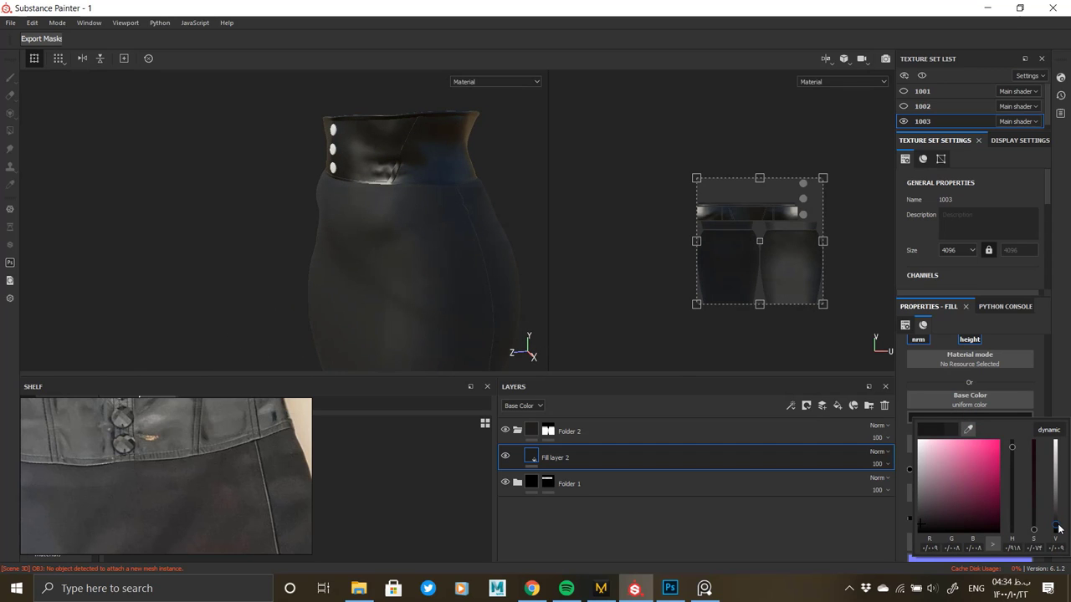
left_click(373, 280)
mouse_move(411, 279)
left_mouse_down("alt")
mouse_move(349, 170)
mouse_move(338, 299)
mouse_move(643, 282)
mouse_move(400, 285)
left_mouse_up("alt")
right_click_drag(373, 235, 406, 361, "alt")
left_click_drag(366, 284, 467, 289, "alt")
right_click_drag(468, 297, 216, 266, "alt")
scroll(174, 484, "up", 5)
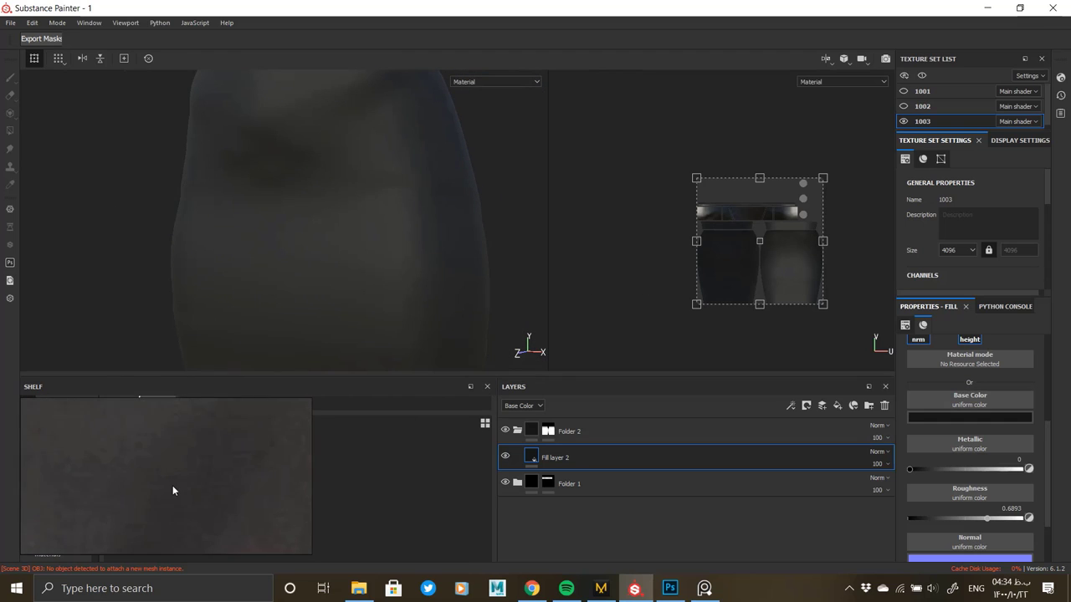
Add a fill layer above Fill layer 2, keep only its color channel and give it a black mask.
scroll(174, 482, "down", 4)
scroll(1018, 397, "up", 1)
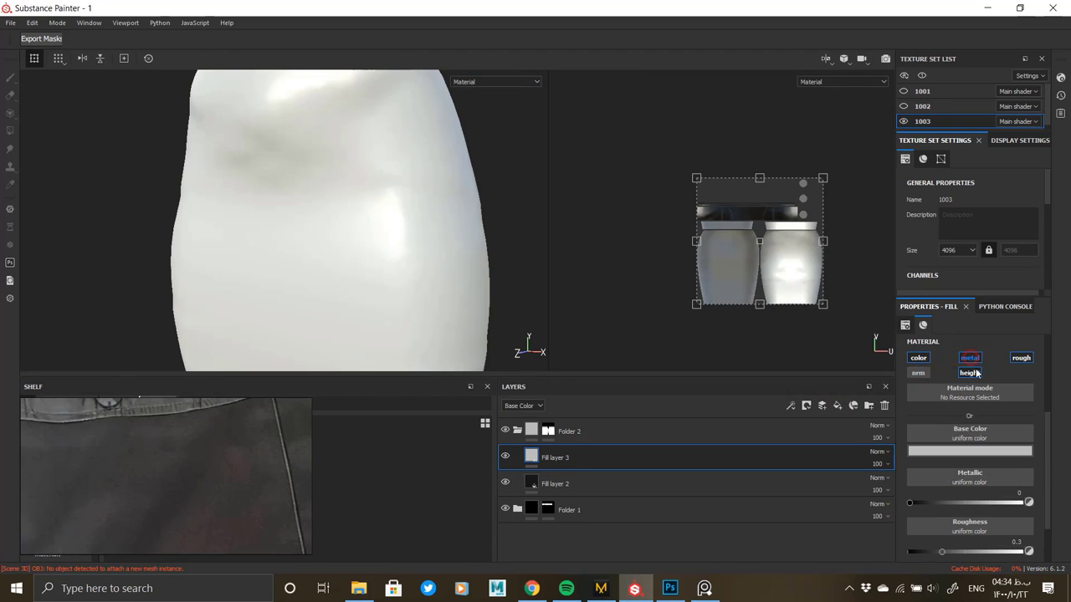
right_click(602, 458)
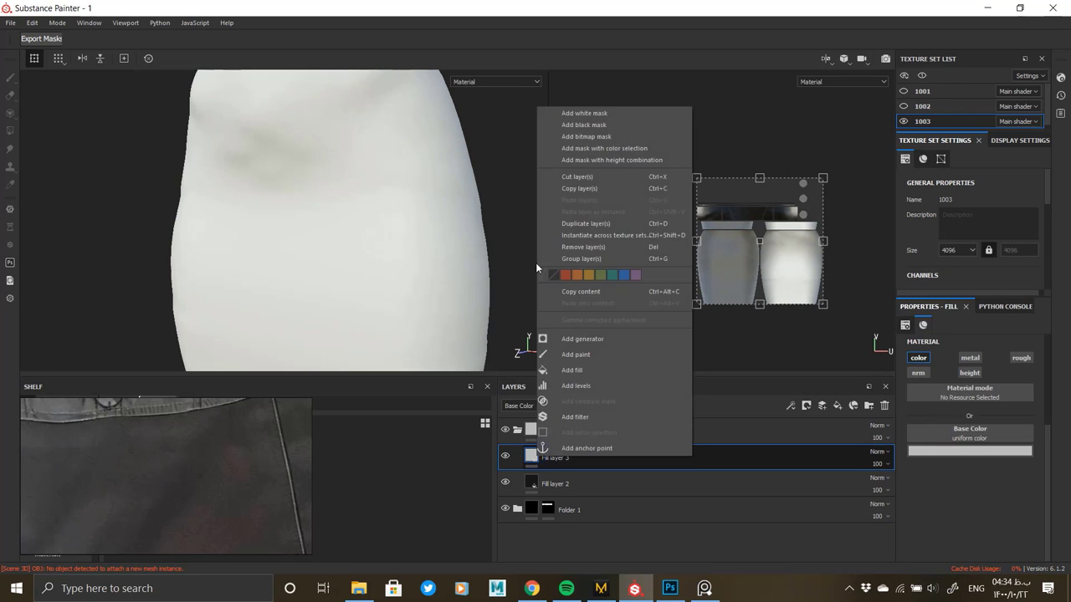
left_click(567, 125)
Add a fill to the Fill layer 3 mask and assign the White Noise procedural to it.
right_click(545, 451)
left_click(619, 365)
left_click(973, 361)
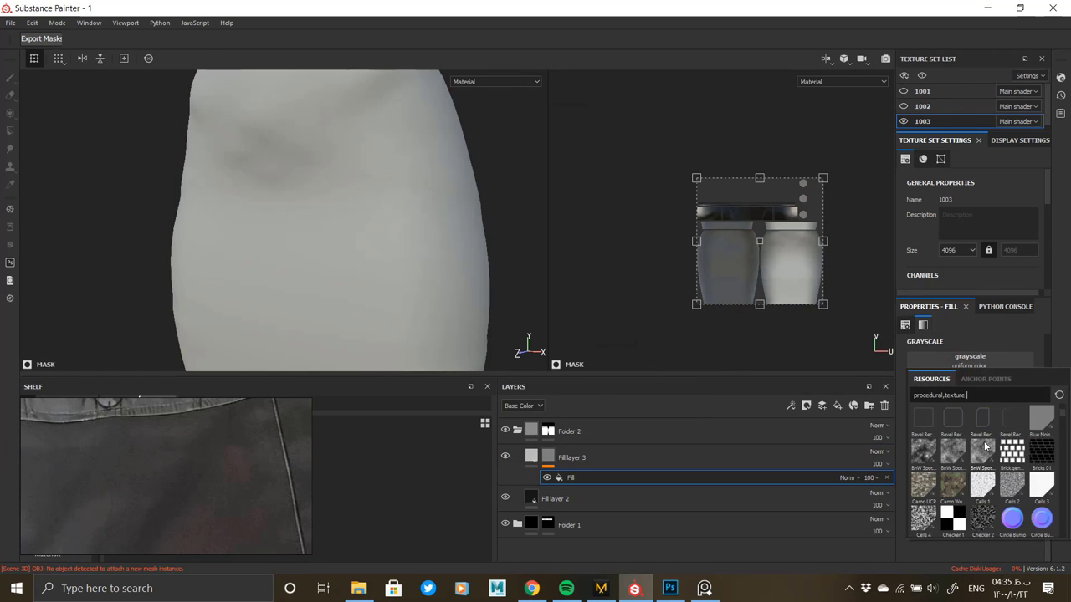
scroll(985, 447, "down", 10)
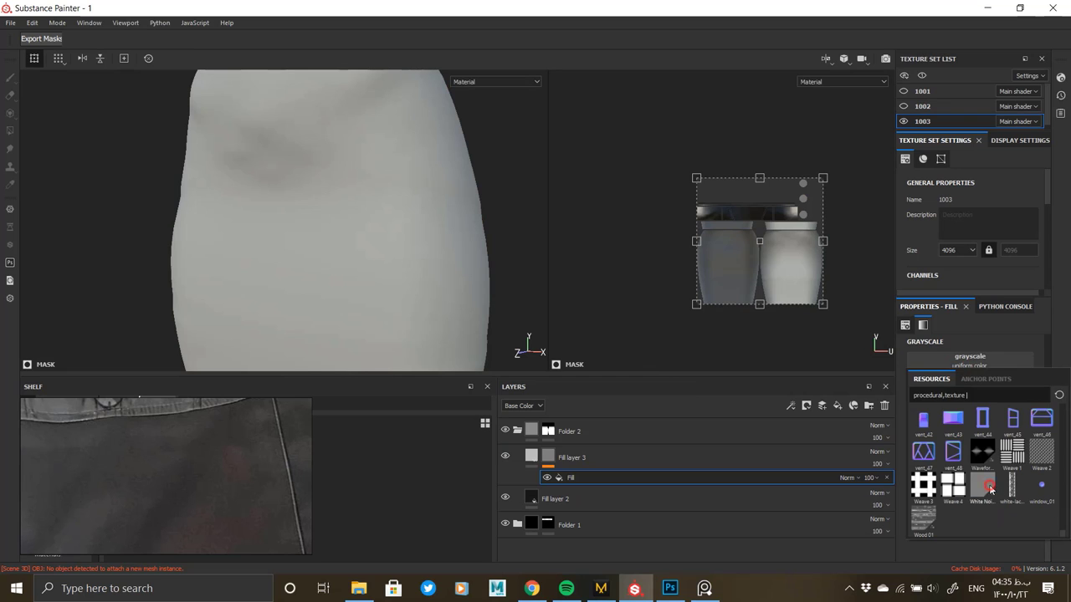
left_click(989, 489)
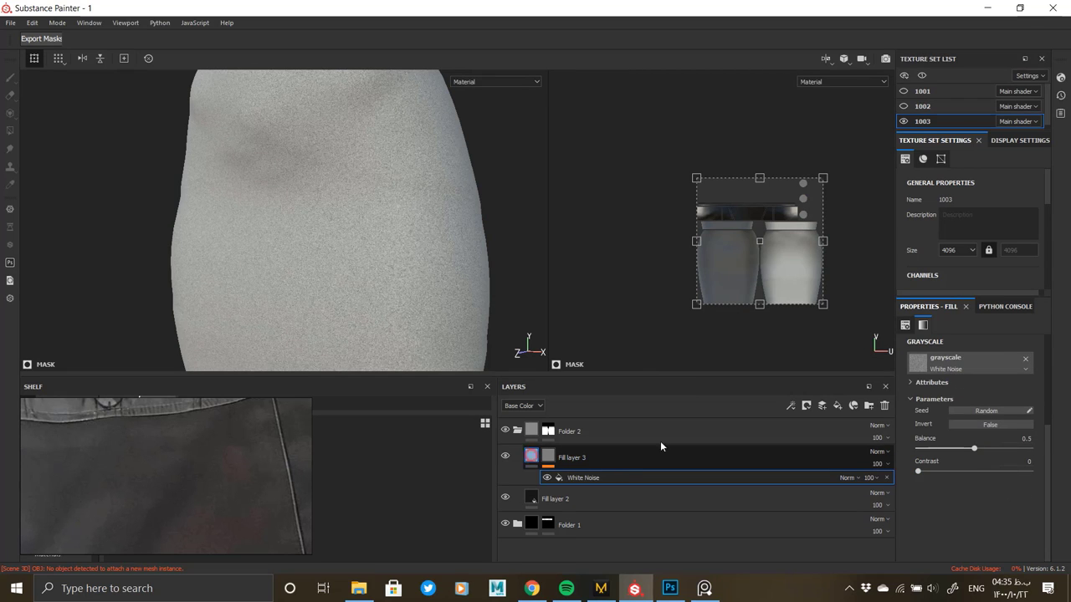
Set the base color of Fill layer 3 to a very dark grey that shows only as subtle noise on the skirt.
left_click(532, 457)
left_click(946, 452)
left_click_drag(936, 492, 878, 579)
right_click_drag(401, 189, 410, 236, "alt")
left_click(969, 452)
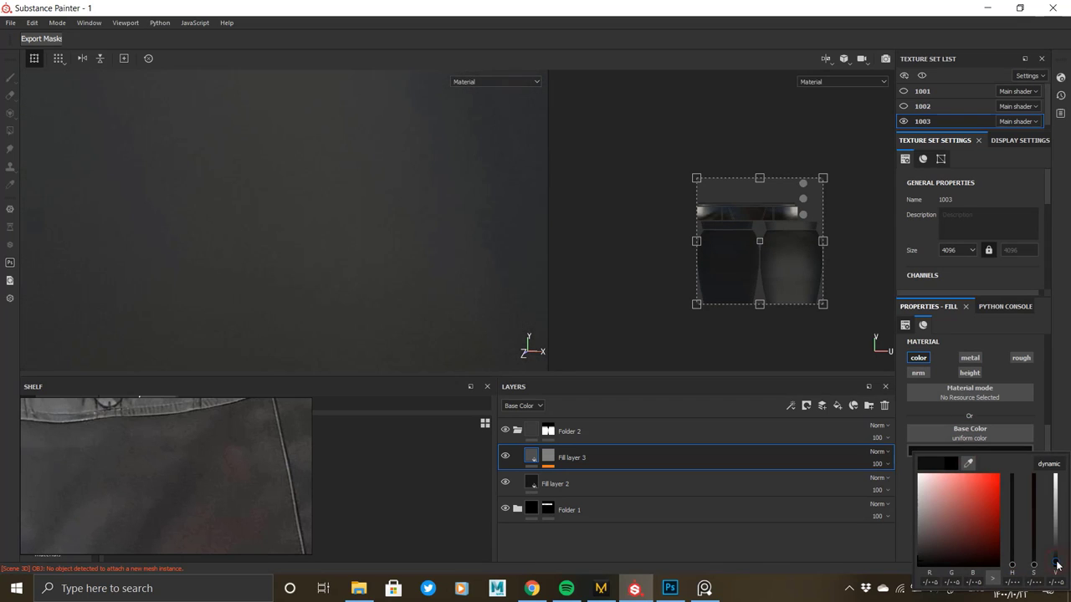
left_click_drag(1057, 559, 1058, 556)
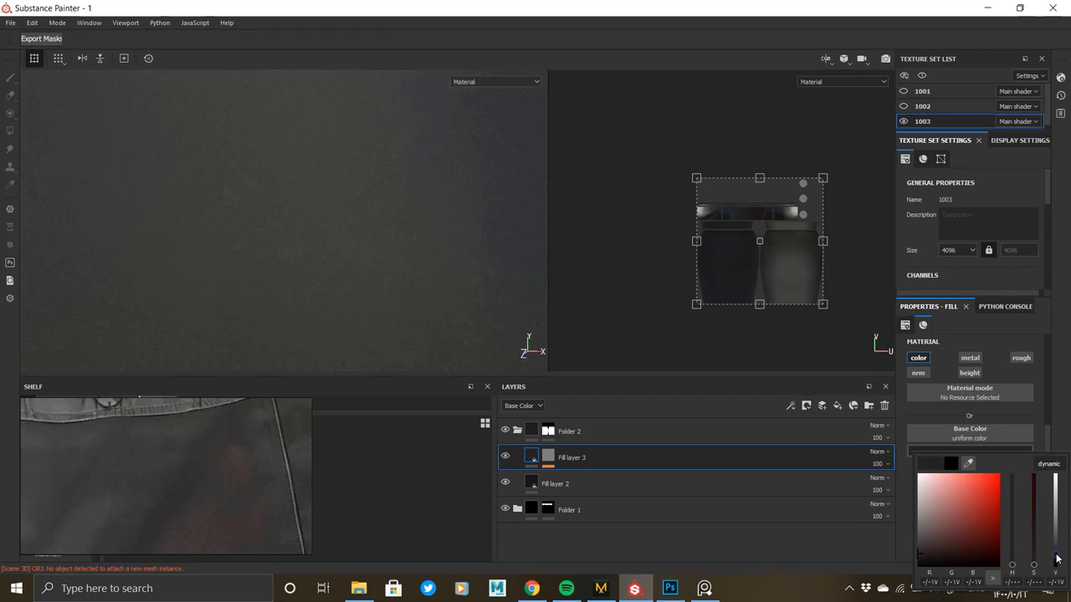
right_click_drag(433, 256, 159, 209, "alt")
left_click_drag(277, 251, 192, 247, "alt")
right_click_drag(361, 210, 405, 334, "alt")
left_click(921, 451)
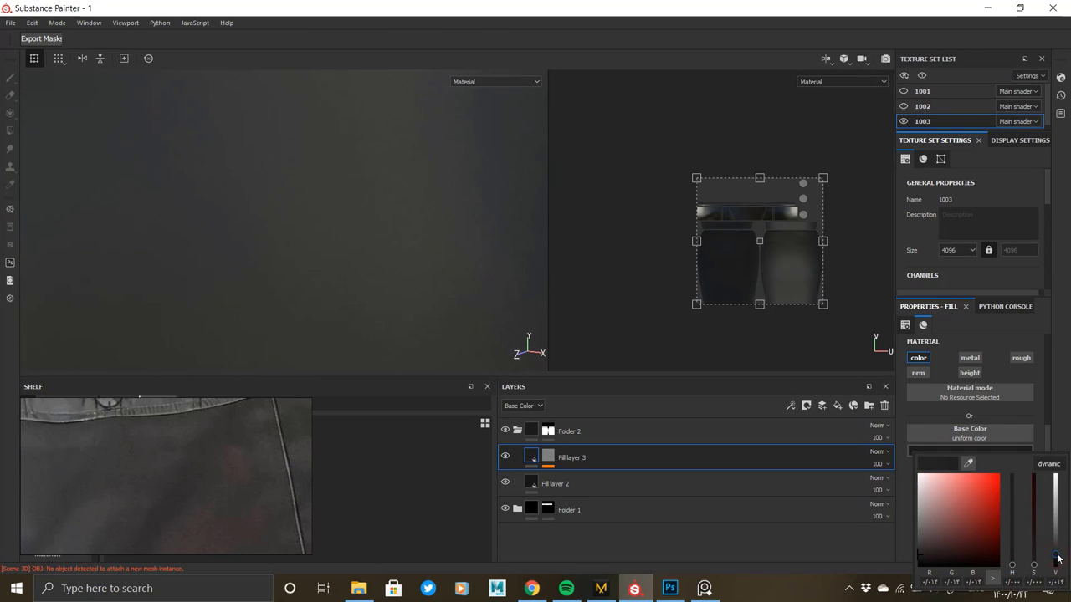
Set the White Noise balance in the Fill layer 3 mask to 0.25 and duplicate the layer.
left_click(549, 456)
left_click(618, 481)
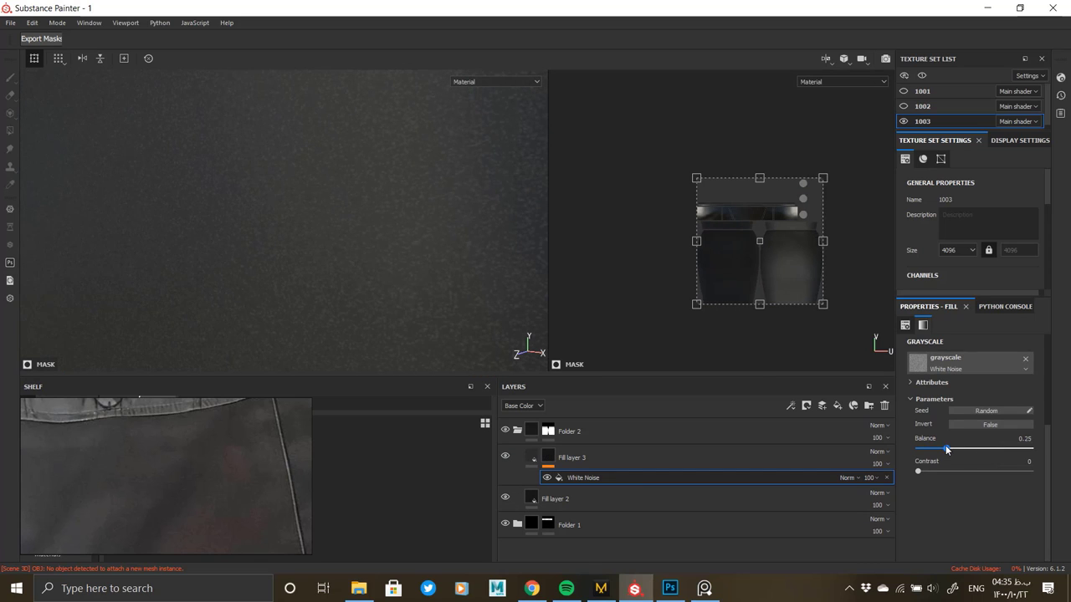
right_click(609, 453)
left_click(658, 221)
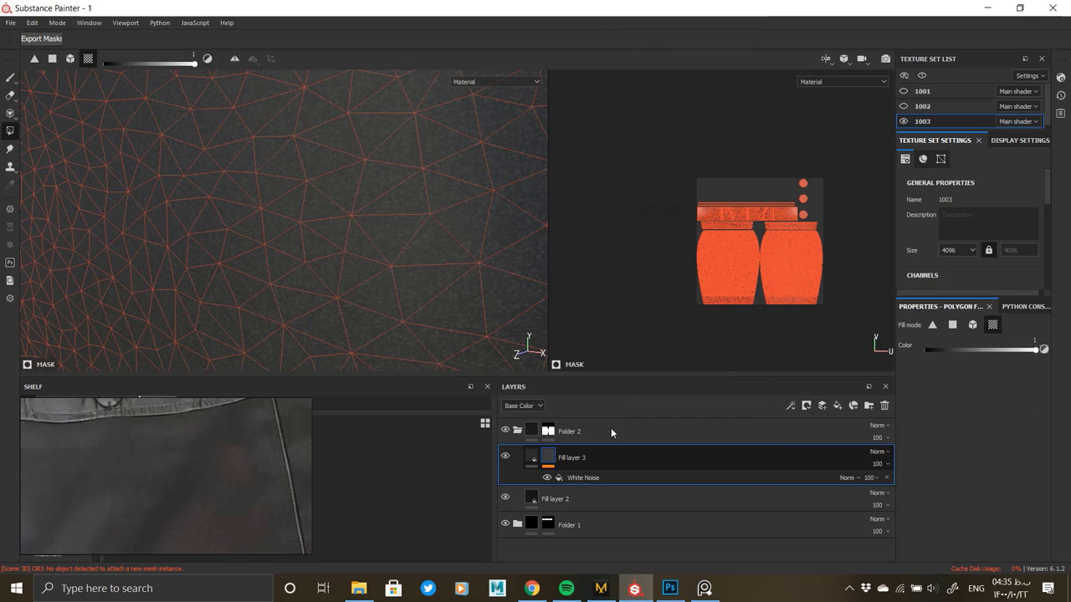
Make the duplicated layer's base color black and set its White Noise balance to 0.23.
left_click(697, 475)
left_click(958, 451)
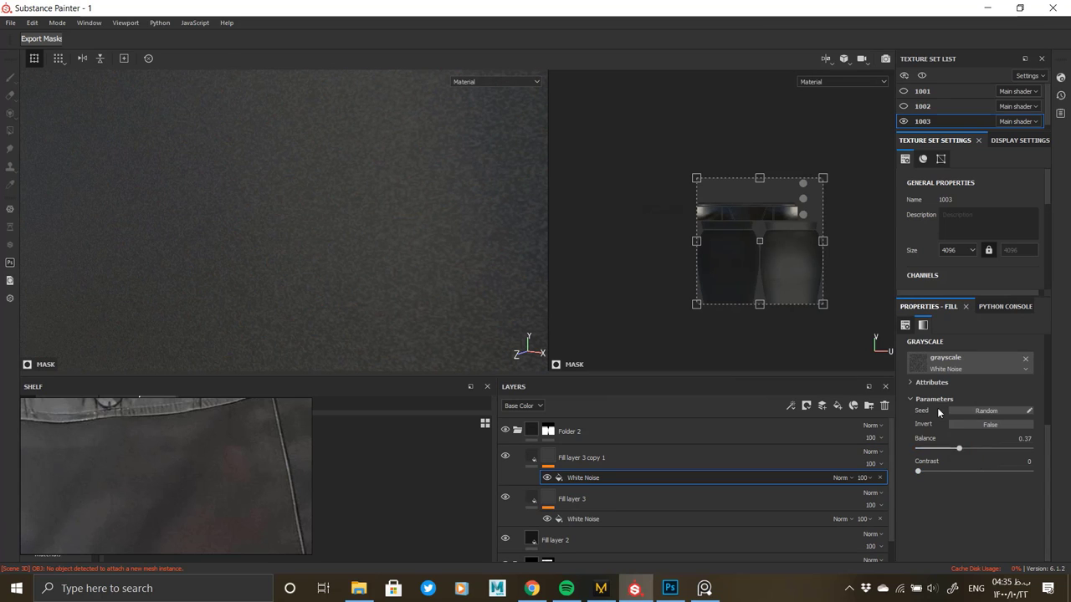
key("Delete")
left_click(969, 452)
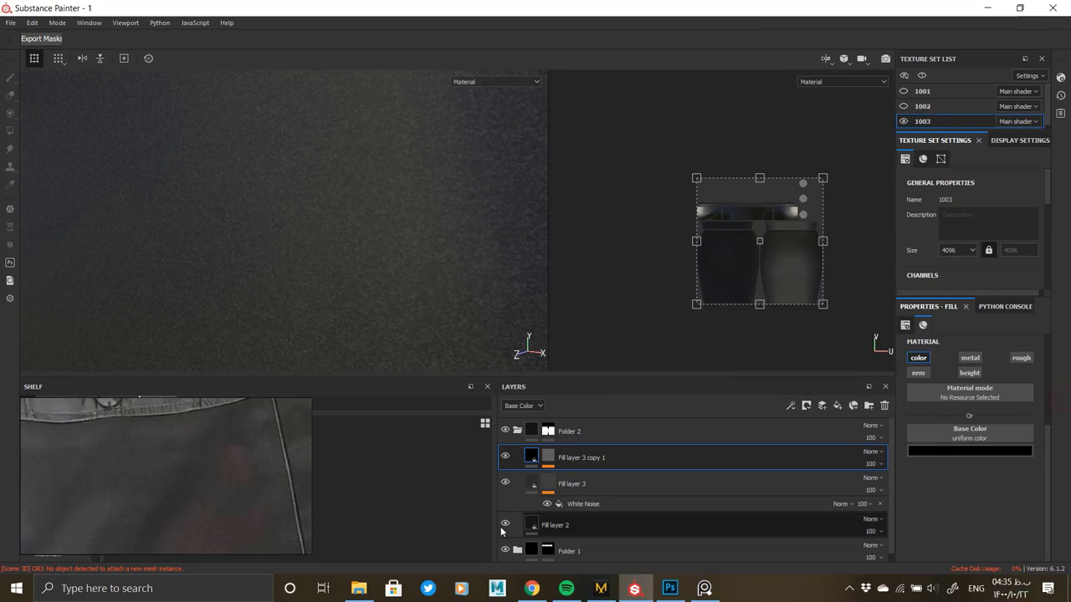
key("ctrl+z")
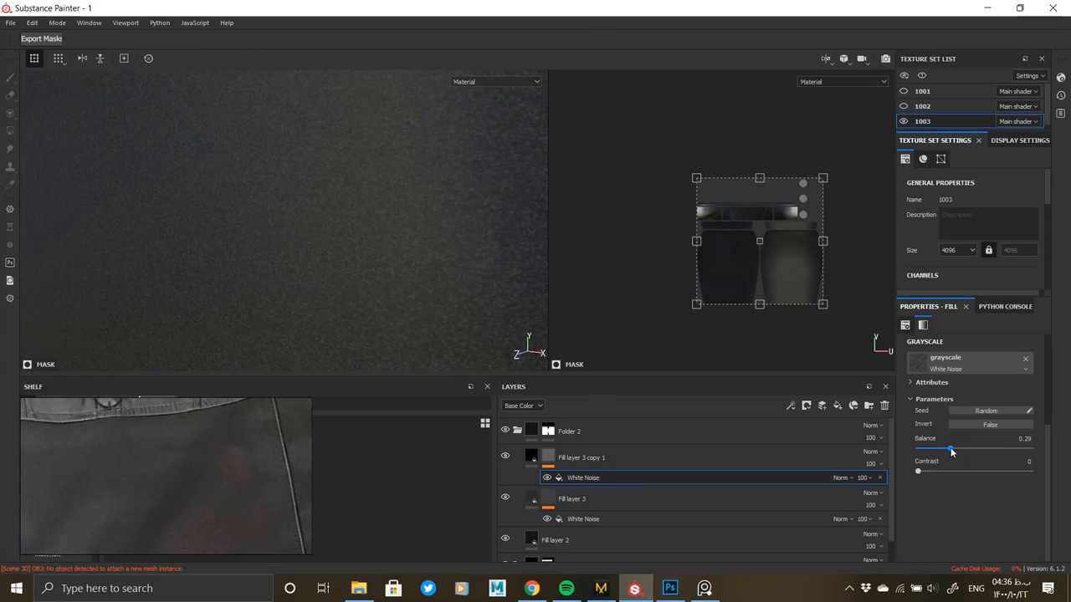
right_click_drag(141, 197, 310, 184, "alt")
middle_click_drag(310, 184, 361, 361, "alt")
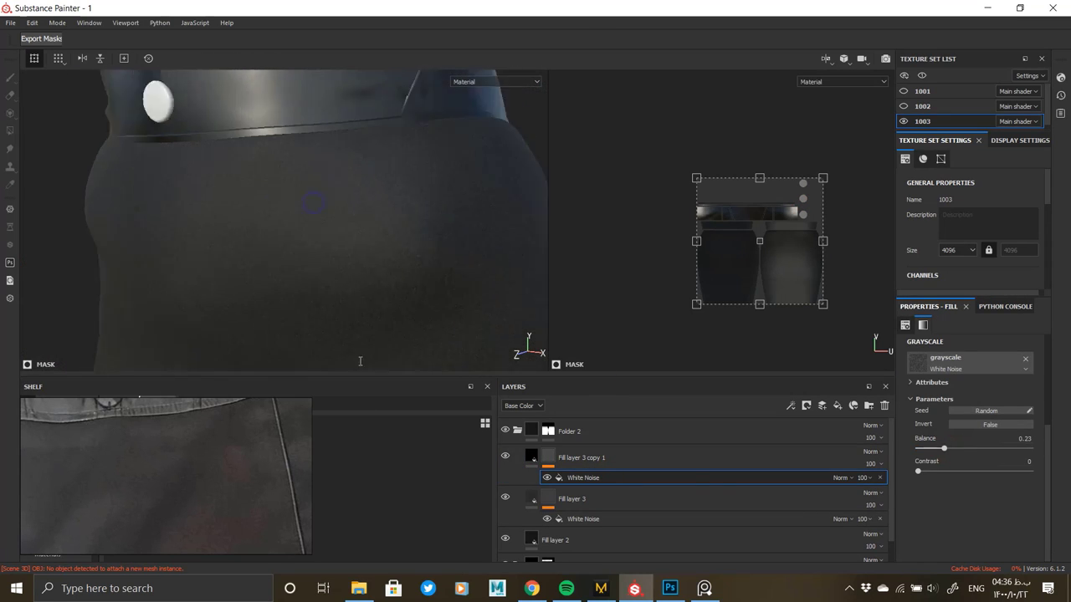
Toggle the visibility of Fill layer 2 and inspect the noise on the skirt fabric up close and from a distance.
right_click_drag(361, 360, 322, 343, "alt")
left_click(585, 537)
left_click(1001, 453)
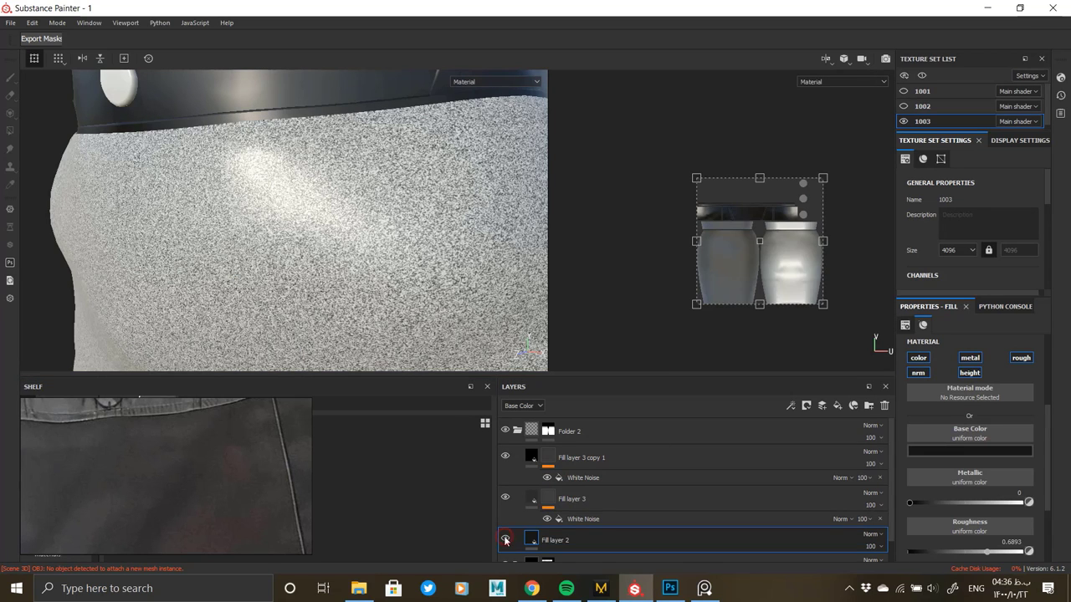
left_click_drag(315, 270, 48, 209, "alt")
right_click_drag(47, 208, 292, 117, "alt")
left_click_drag(292, 117, 287, 162, "alt")
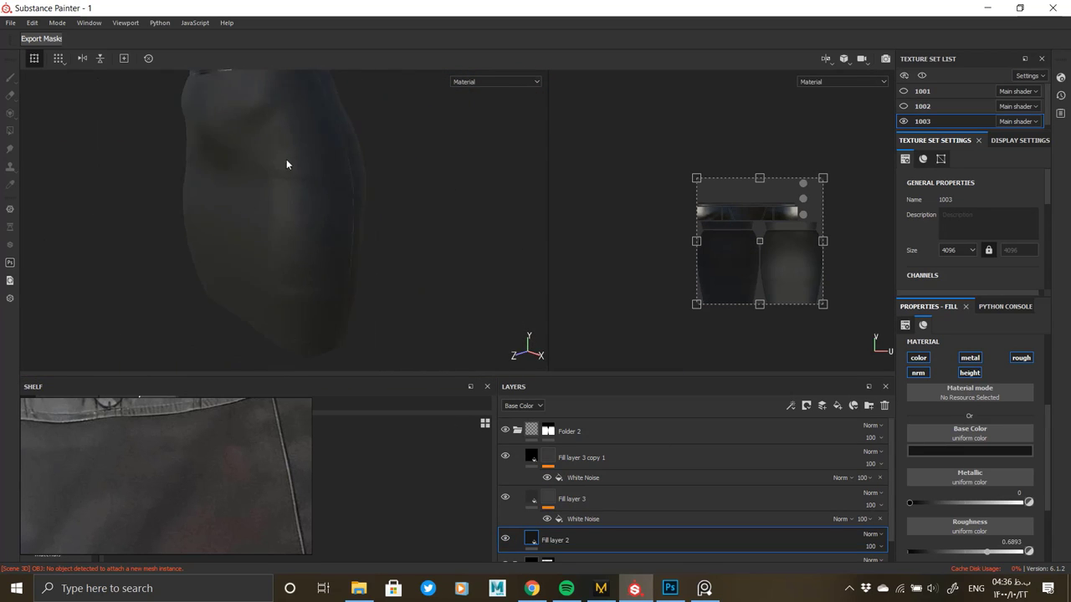
right_click_drag(287, 162, 316, 348, "alt")
left_click_drag(316, 349, 435, 251, "alt")
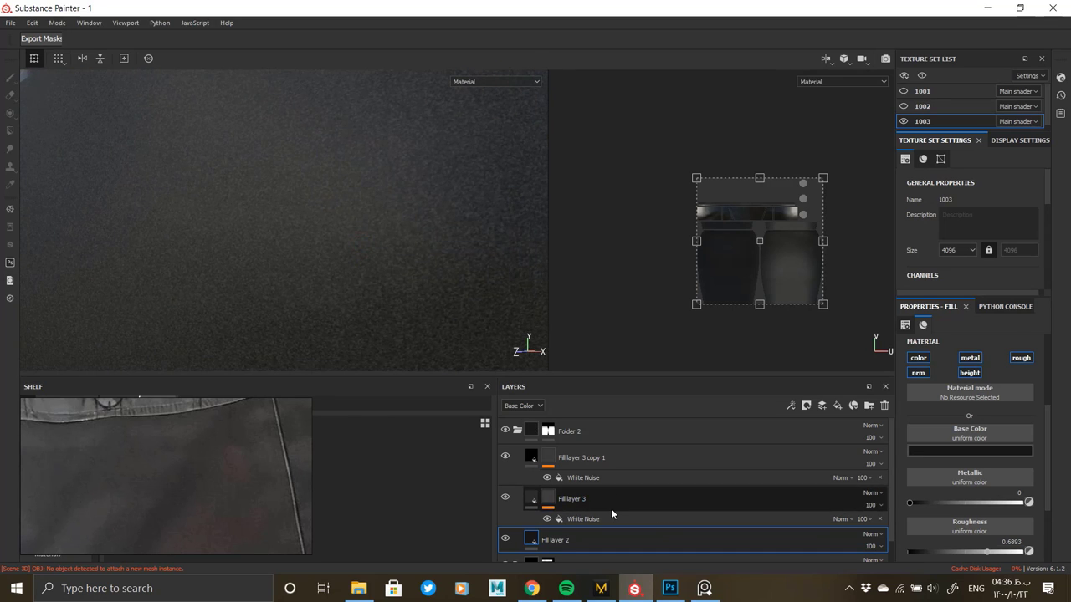
Add a fill layer on top in Folder 2 with only color and roughness, and give it a black mask containing a fill.
left_click(651, 460)
left_click(837, 406)
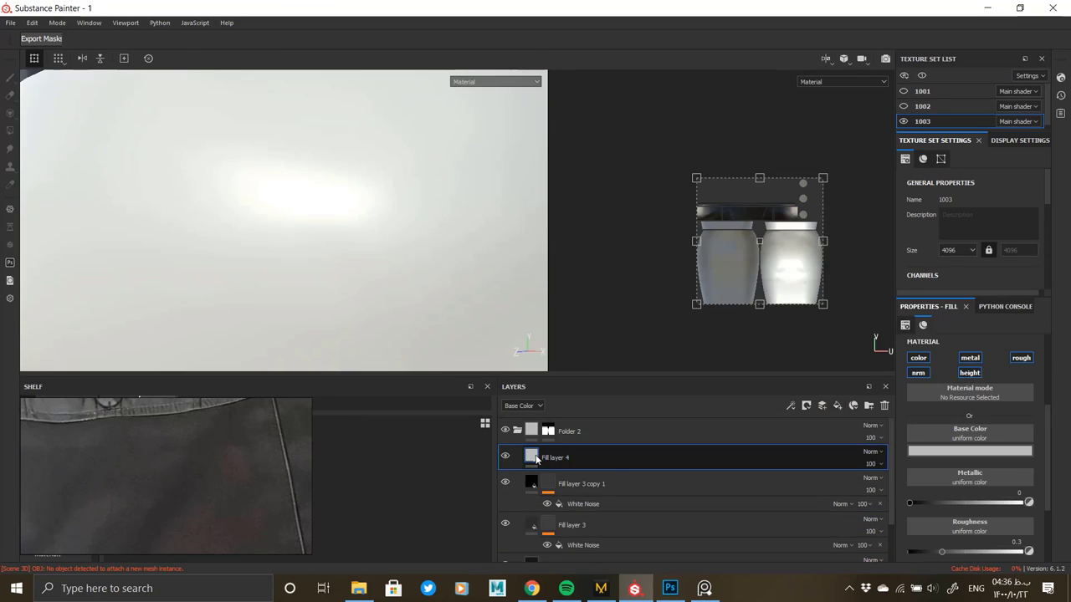
right_click(550, 461)
left_click(601, 18)
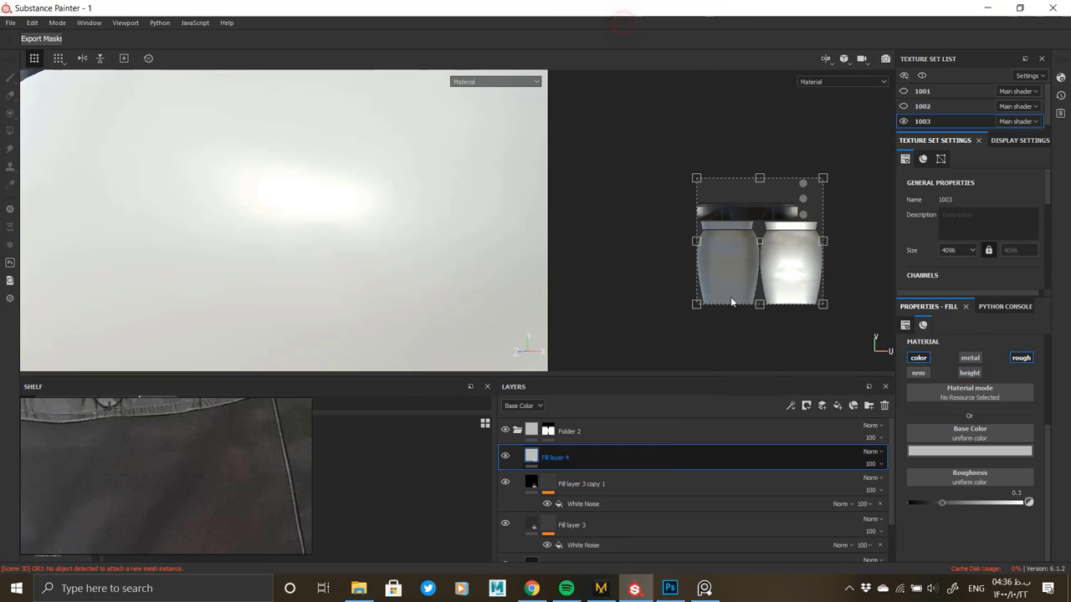
right_click(545, 454)
left_click(589, 367)
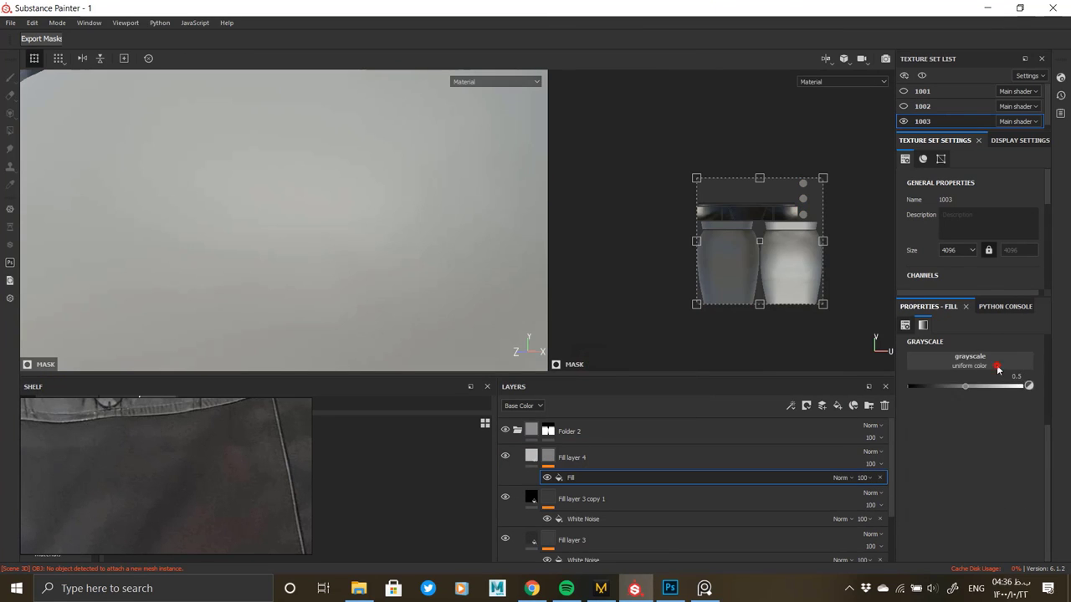
Assign the Directional Noise 4 procedural to the fill in the Fill layer 4 mask.
left_click(969, 356)
scroll(985, 479, "down", 3)
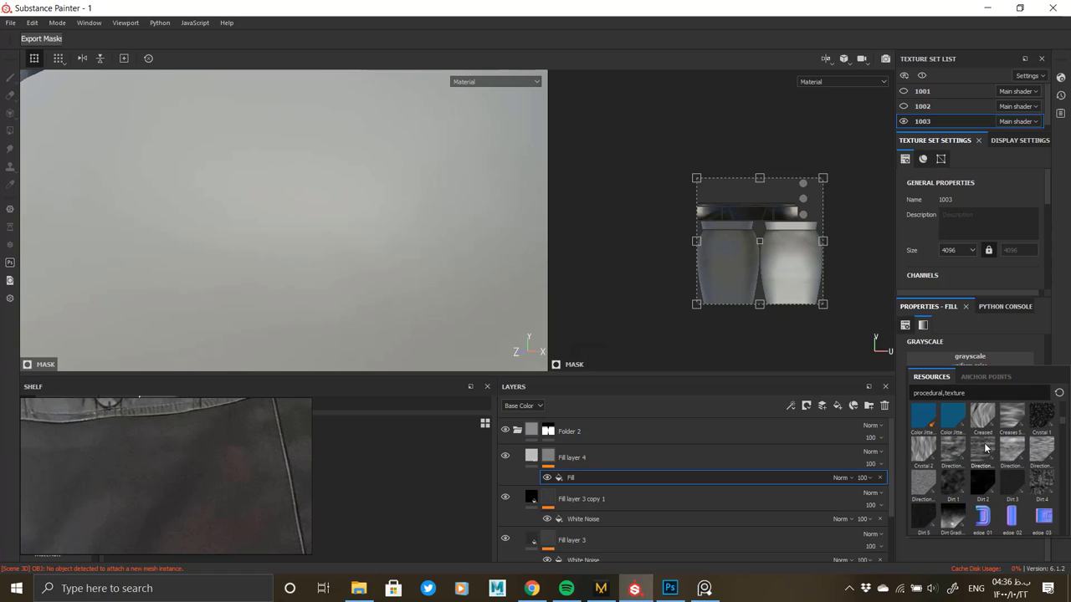
mouse_move(1043, 449)
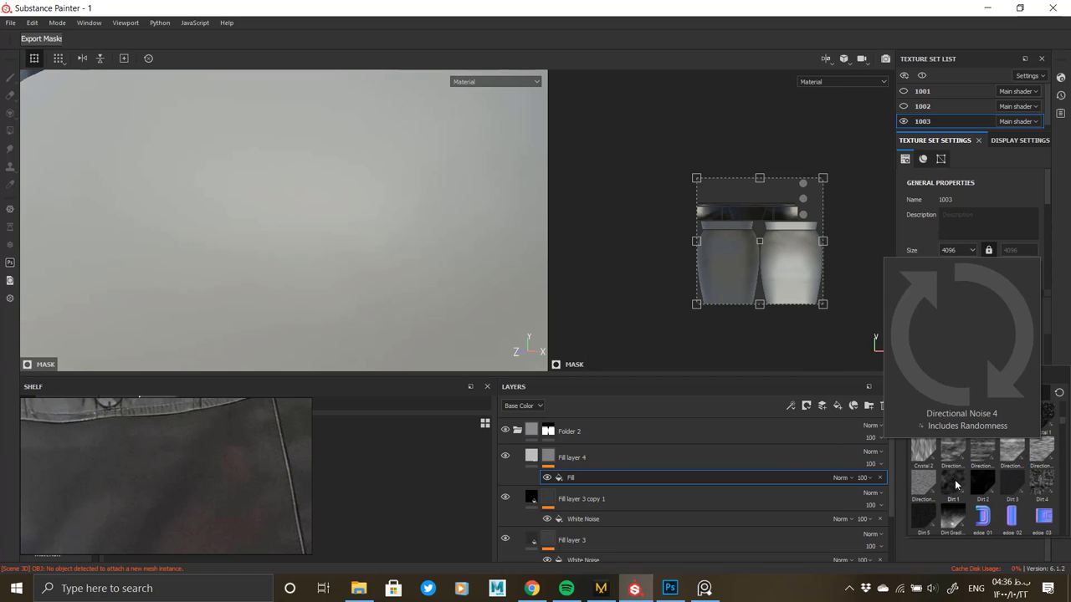
mouse_move(954, 454)
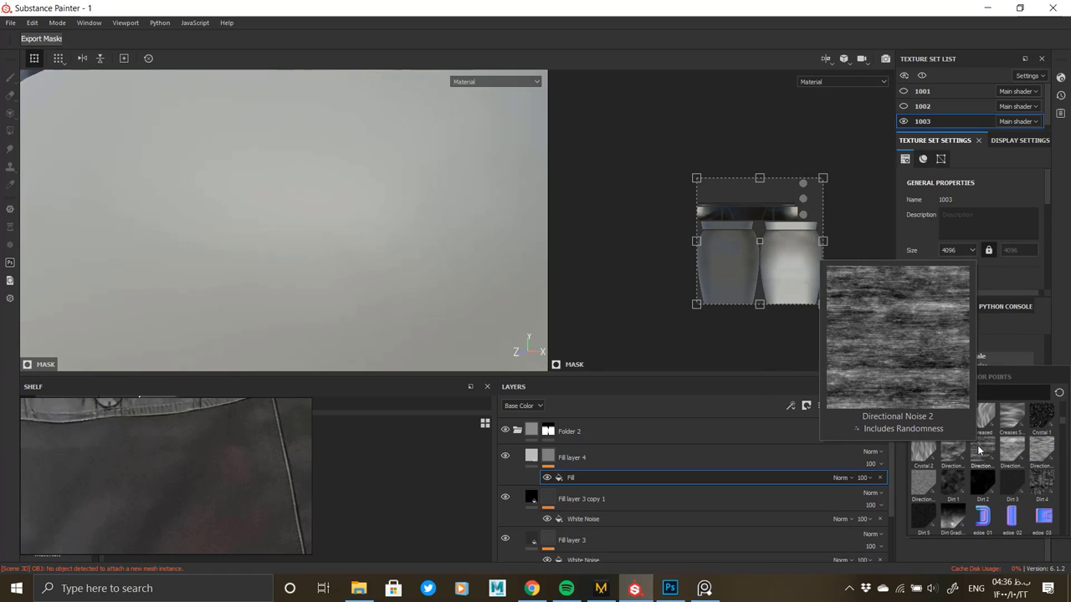
left_click(1037, 452)
right_click_drag(432, 258, 326, 228, "alt")
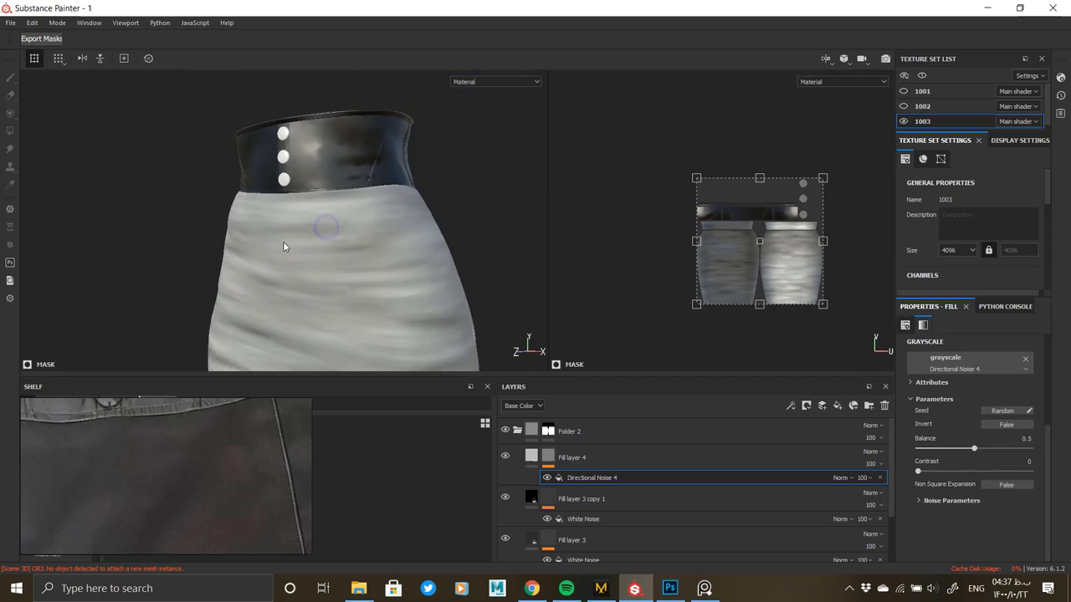
left_click_drag(283, 247, 301, 222, "alt")
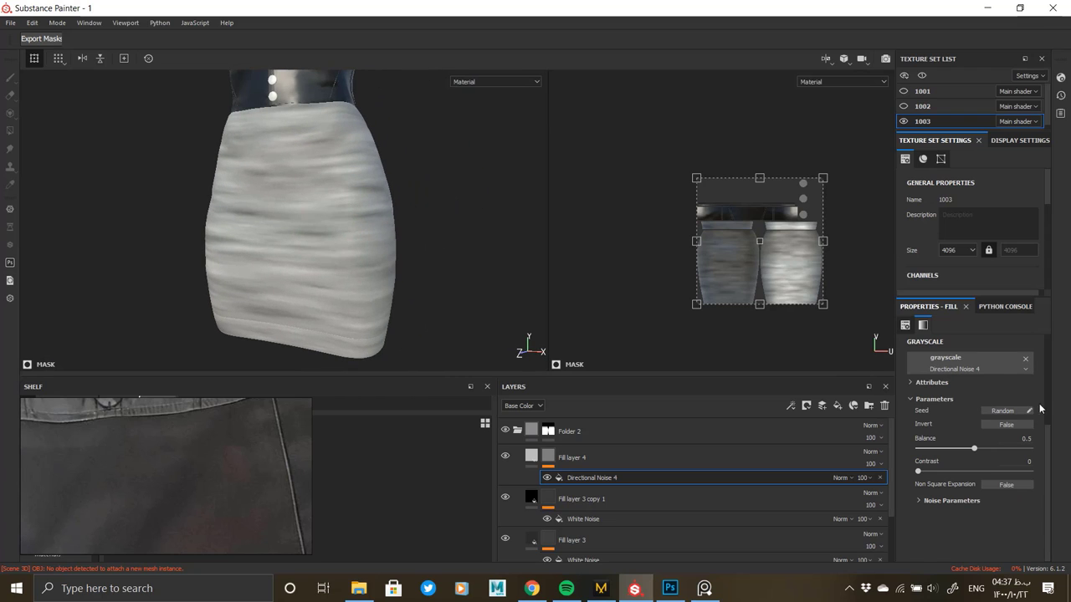
Adjust the angle and increase the scale in the noise parameters of Directional Noise 4.
left_click(939, 502)
scroll(945, 502, "down", 2)
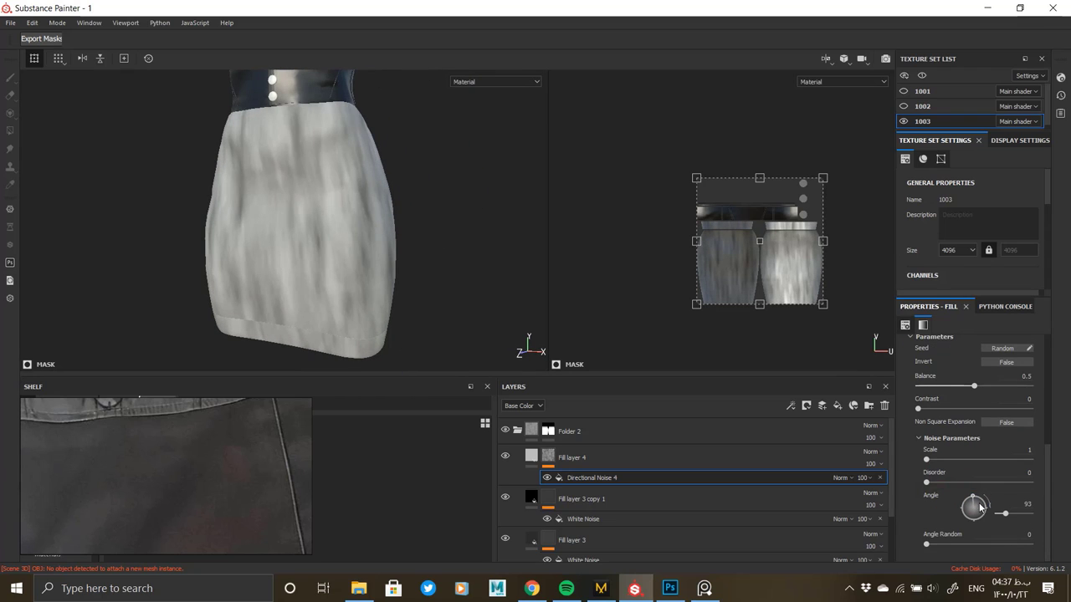
left_click(985, 508)
left_click_drag(932, 461, 990, 459)
Turn off the color channel of Fill layer 4 so it affects only roughness, and set the roughness to 0.7184.
left_click(533, 457)
left_click(919, 359)
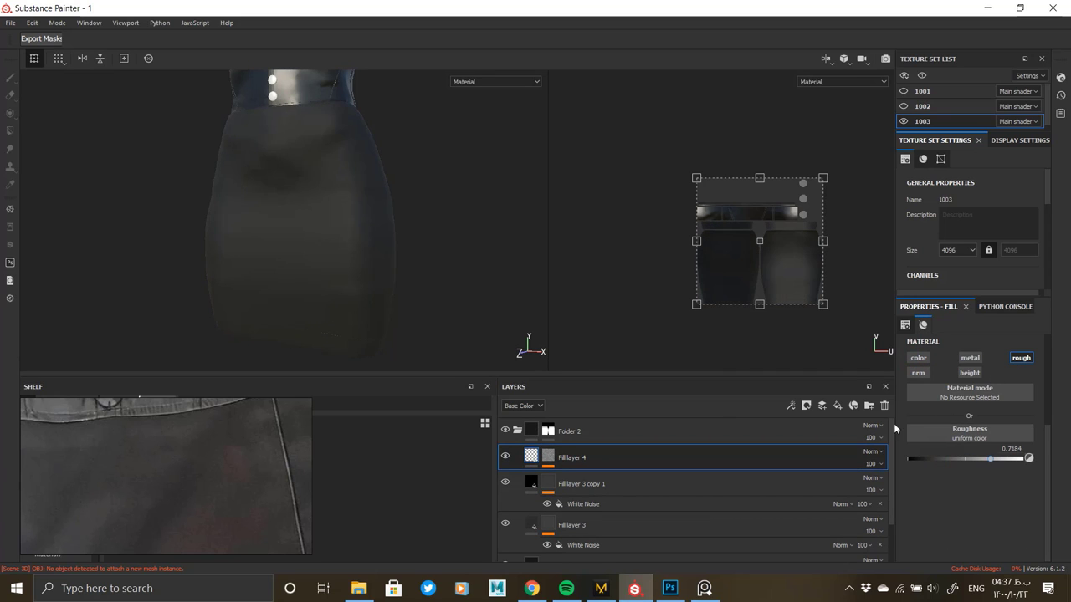
right_click_drag(370, 304, 421, 285, "alt")
mouse_move(421, 291)
left_mouse_down("alt")
mouse_move(358, 292)
mouse_move(401, 296)
left_mouse_up("alt")
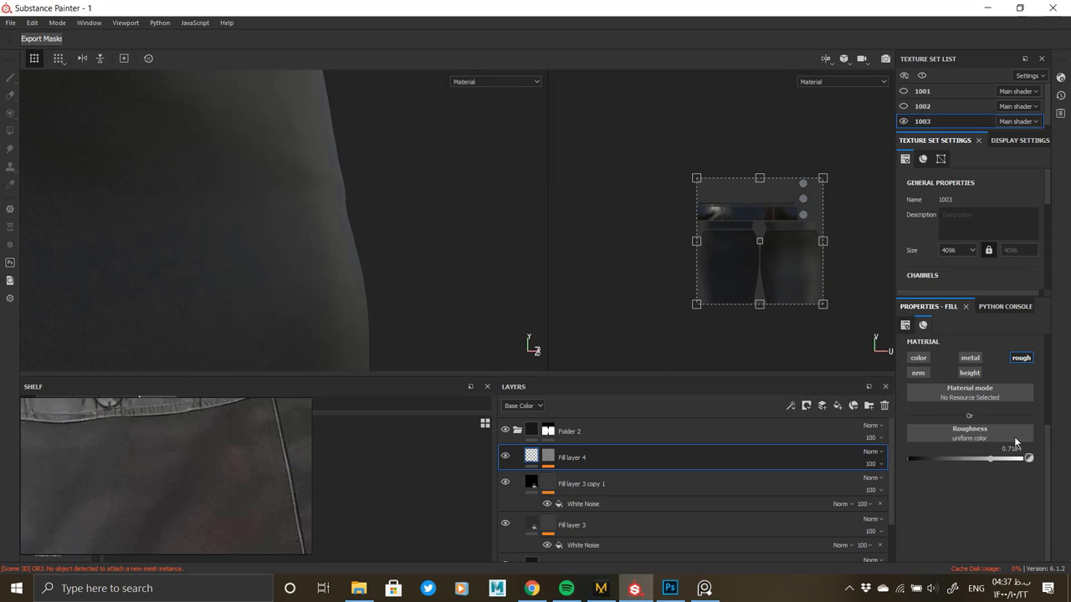
Adjust the roughness of Fill layer 4, trying 1 before settling on about 0.62.
left_click_drag(989, 459, 1067, 462)
right_click_drag(456, 279, 427, 352, "alt")
mouse_move(1020, 459)
left_mouse_down()
mouse_move(961, 454)
mouse_move(1023, 458)
left_mouse_up()
left_click_drag(393, 259, 282, 258, "alt")
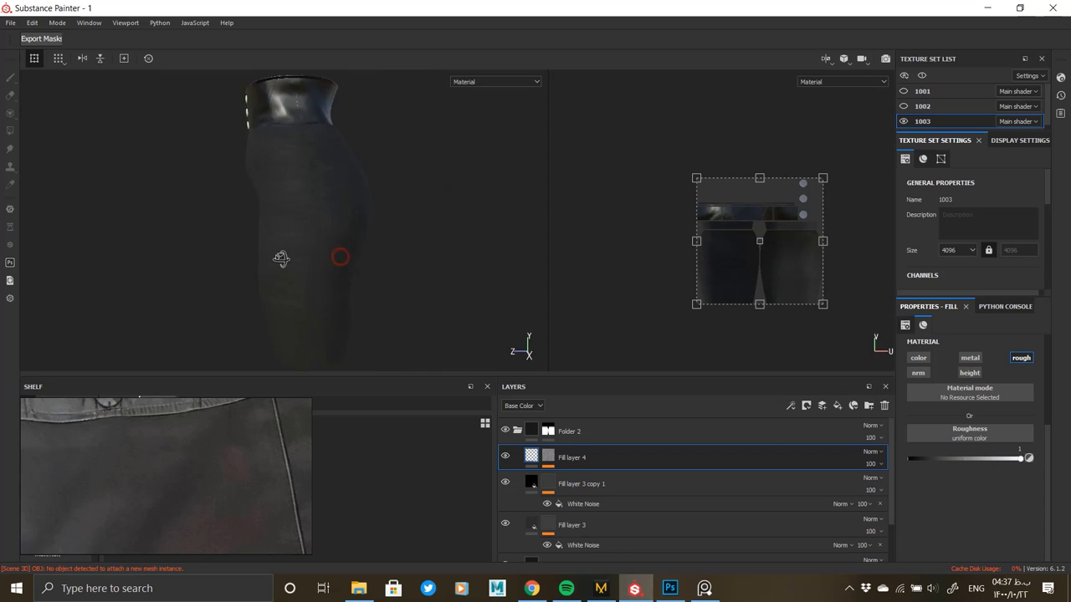
right_click_drag(346, 226, 422, 366, "alt")
left_click_drag(421, 366, 298, 303, "alt")
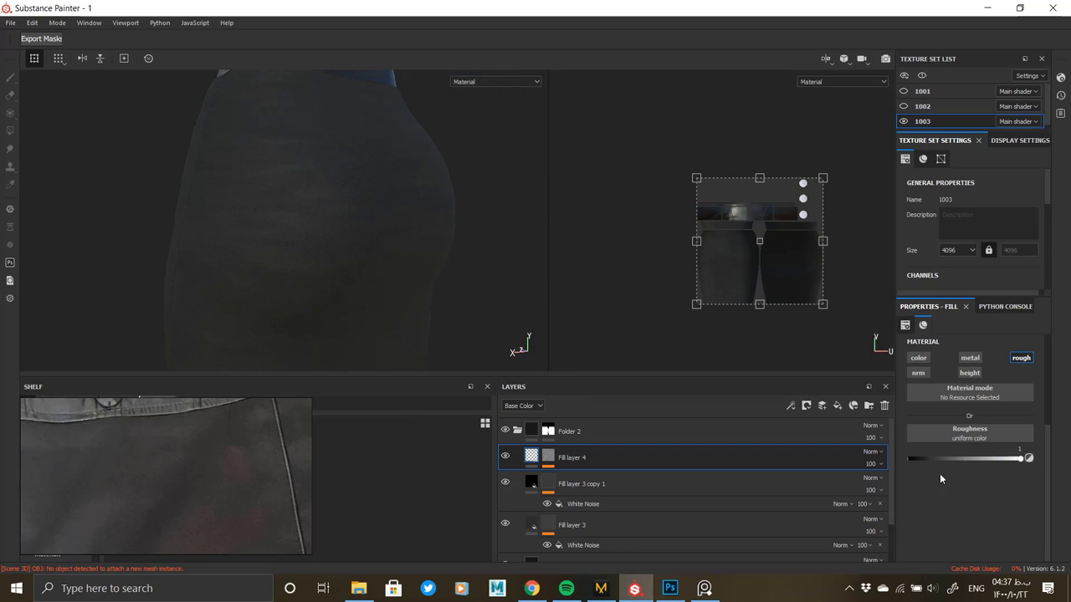
left_click_drag(976, 460, 966, 458)
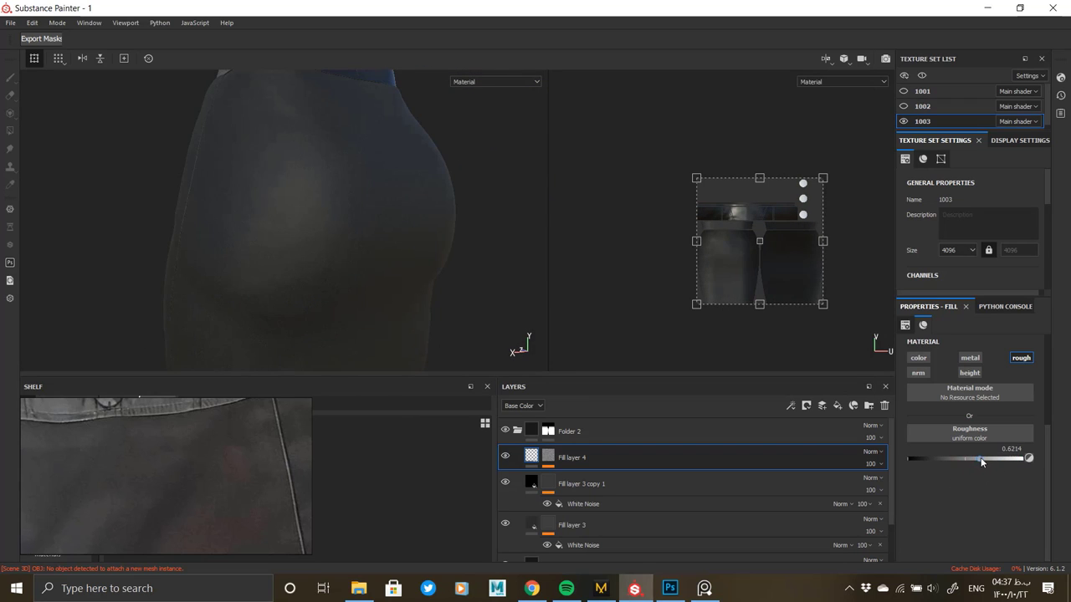
Examine the roughness variation on the skirt and waistband from several angles.
left_click_drag(347, 284, 410, 281, "alt")
middle_click_drag(268, 253, 452, 258, "alt")
right_click_drag(412, 280, 357, 283, "shift")
left_click_drag(357, 283, 375, 281, "alt")
middle_click_drag(343, 192, 351, 289, "alt")
left_click_drag(352, 289, 373, 285, "alt")
middle_click_drag(323, 261, 320, 82, "alt")
mouse_move(272, 259)
left_mouse_down("alt")
mouse_move(335, 263)
mouse_move(327, 203)
mouse_move(376, 189)
mouse_move(334, 281)
mouse_move(306, 282)
mouse_move(259, 172)
mouse_move(308, 351)
mouse_move(410, 305)
mouse_move(469, 335)
left_mouse_up("alt")
Limit the new Fill layer 5 to the height channel and give it a black mask.
left_click(1021, 359)
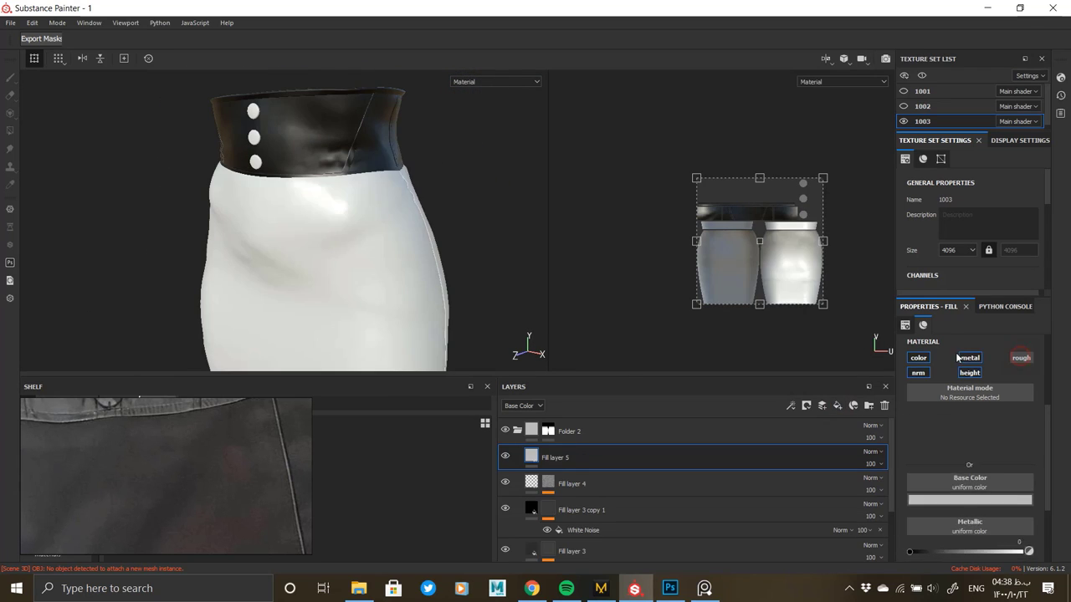
left_click(921, 358)
left_click(970, 360)
left_click(919, 373)
right_click(530, 457)
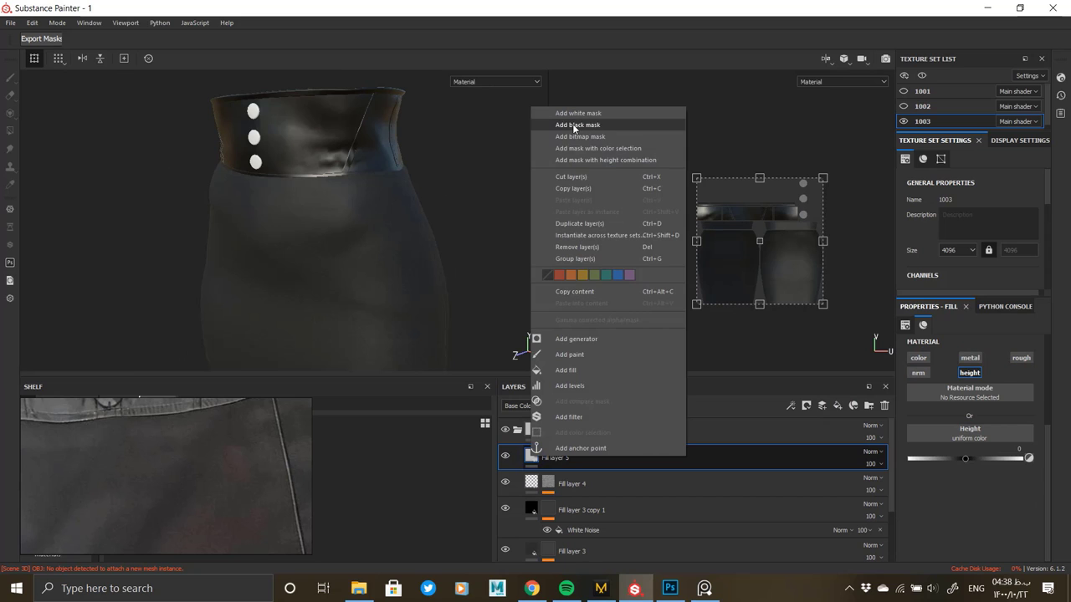
left_click(576, 125)
Add a fill to the mask of Fill layer 5 and assign it the Mesh 1 procedural texture.
right_click(550, 456)
left_click(628, 368)
left_click(970, 359)
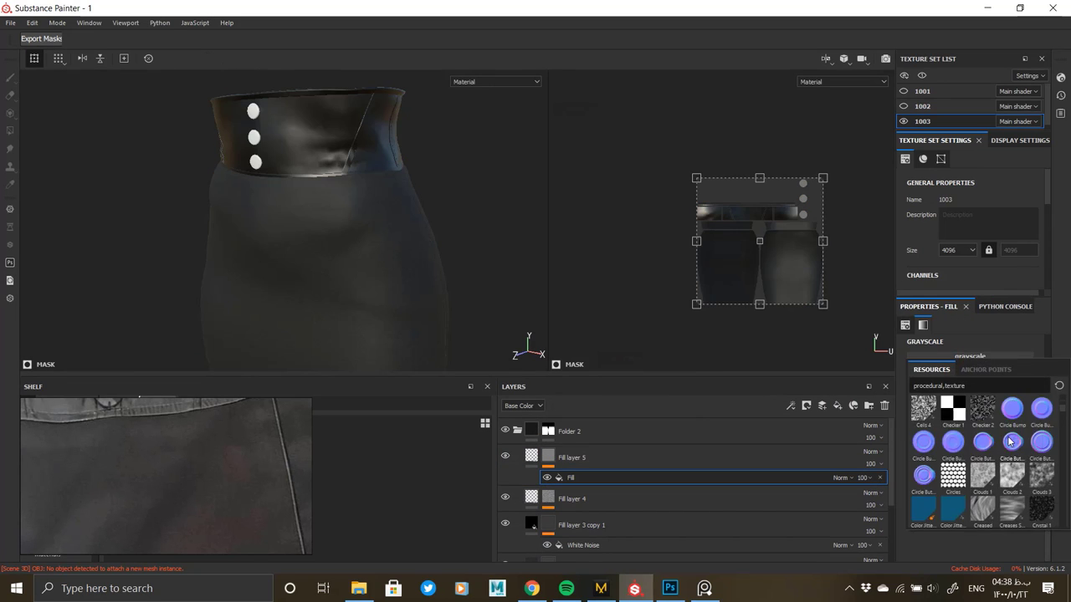
scroll(1008, 476, "down", 3)
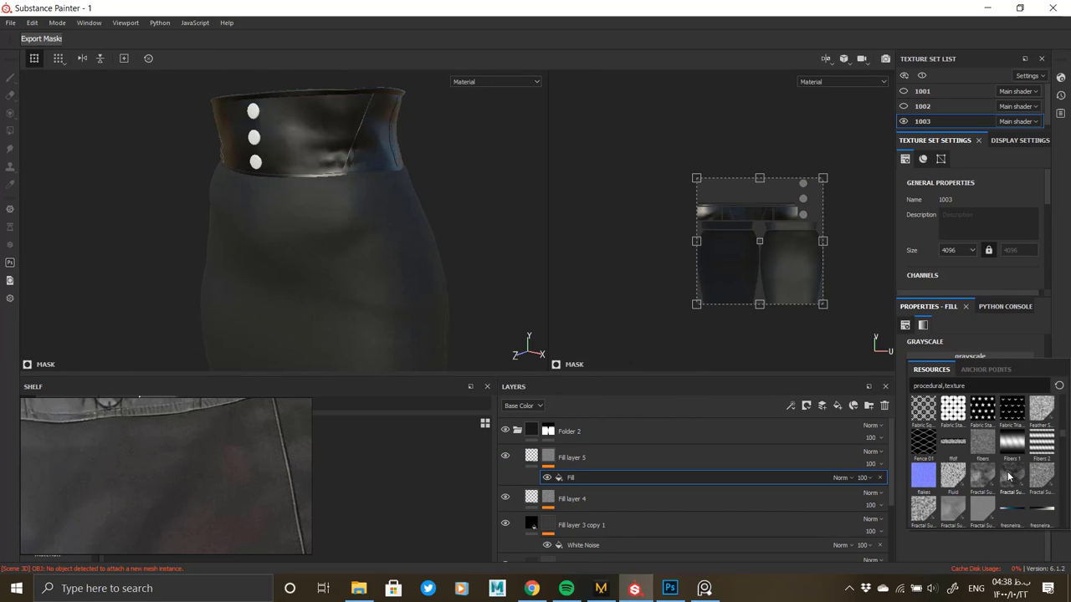
scroll(1009, 479, "down", 10)
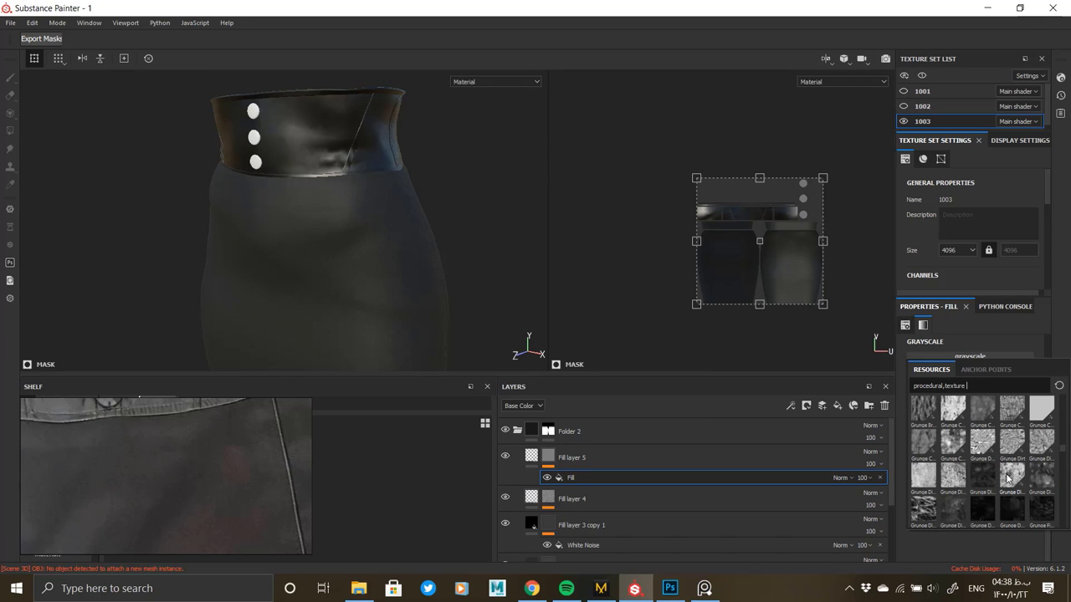
scroll(1022, 479, "down", 3)
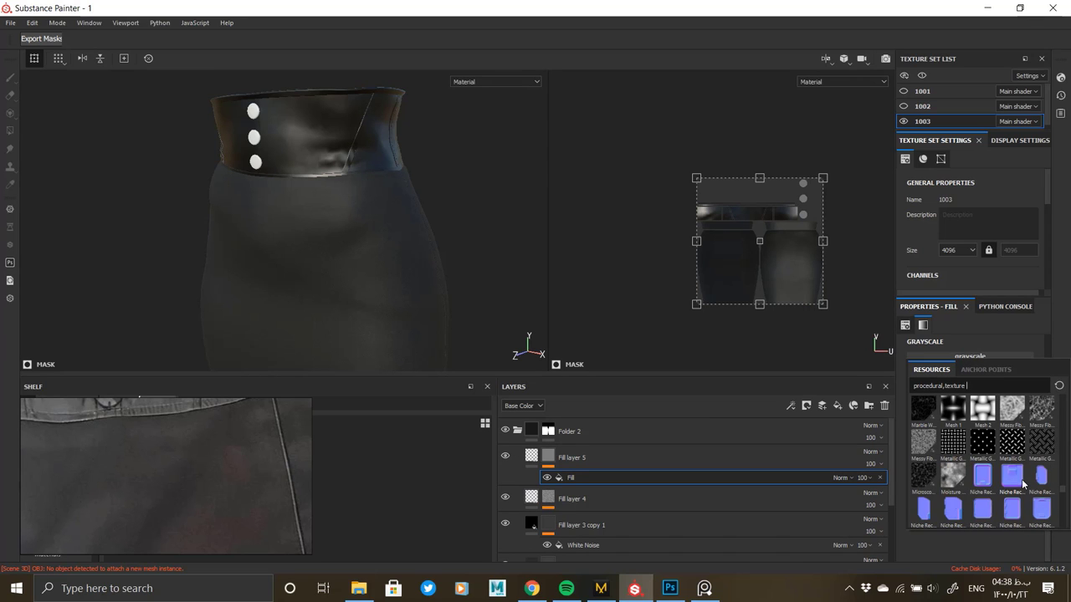
left_click(948, 406)
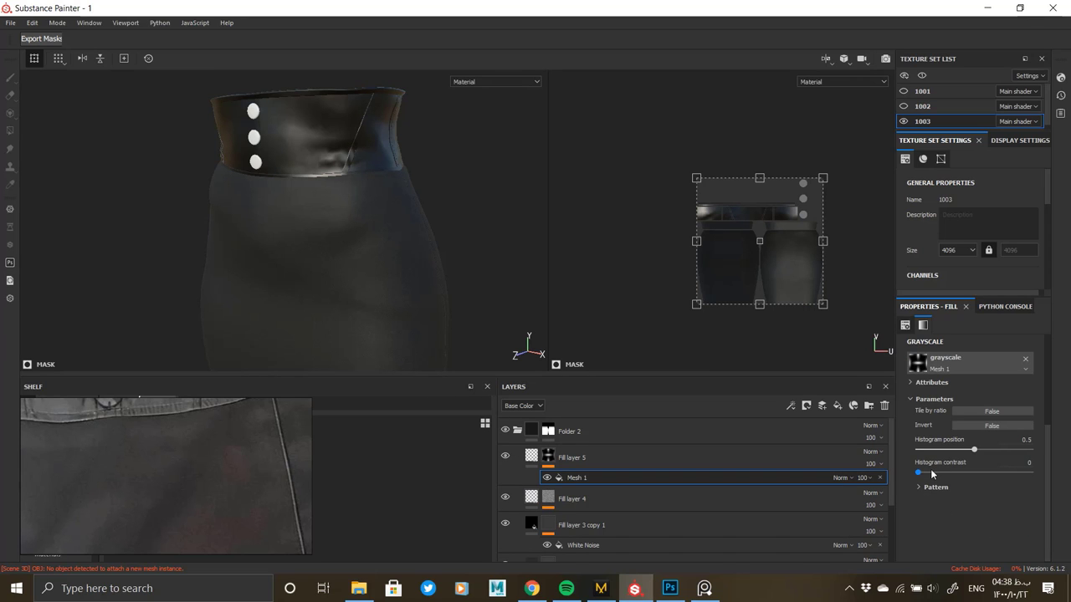
Raise the height of Fill layer 5 to 0.1262 so the weave pattern stands out on the skirt.
scroll(954, 440, "up", 3)
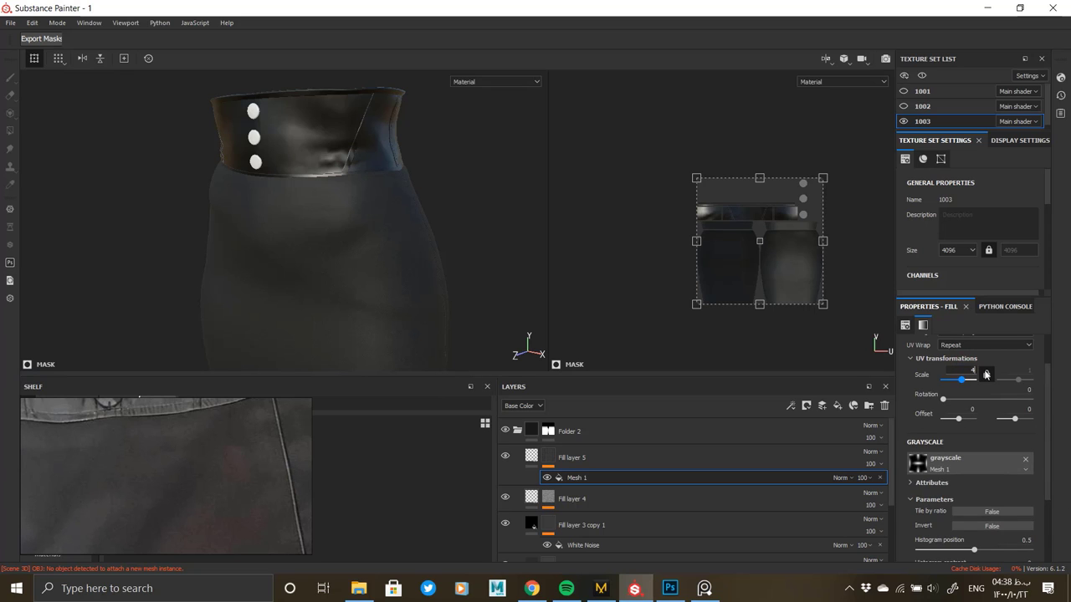
left_click(534, 456)
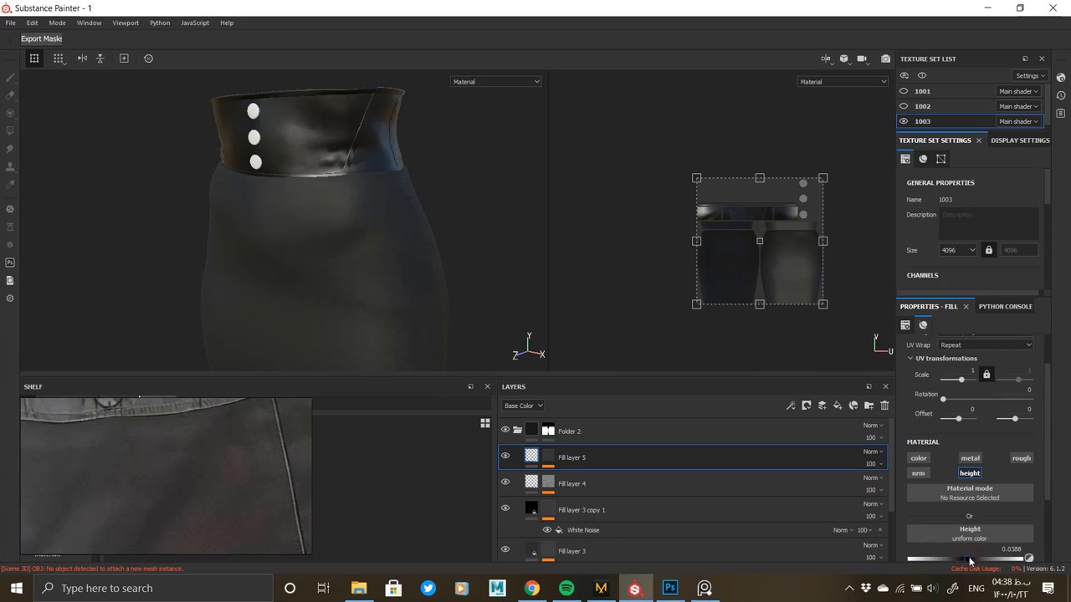
left_click_drag(969, 560, 973, 562)
right_click_drag(345, 272, 477, 447, "alt")
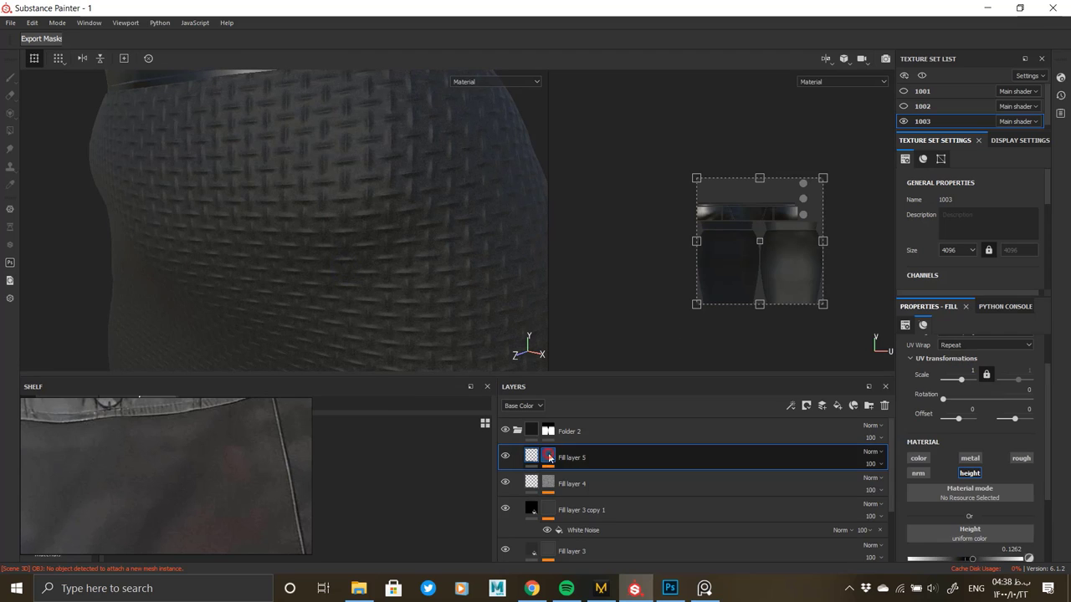
Set the UV scale of the Mesh 1 mask fill to 35, trying 15, 25 and 30 first.
left_click(549, 458, "alt")
type("15")
key("Return")
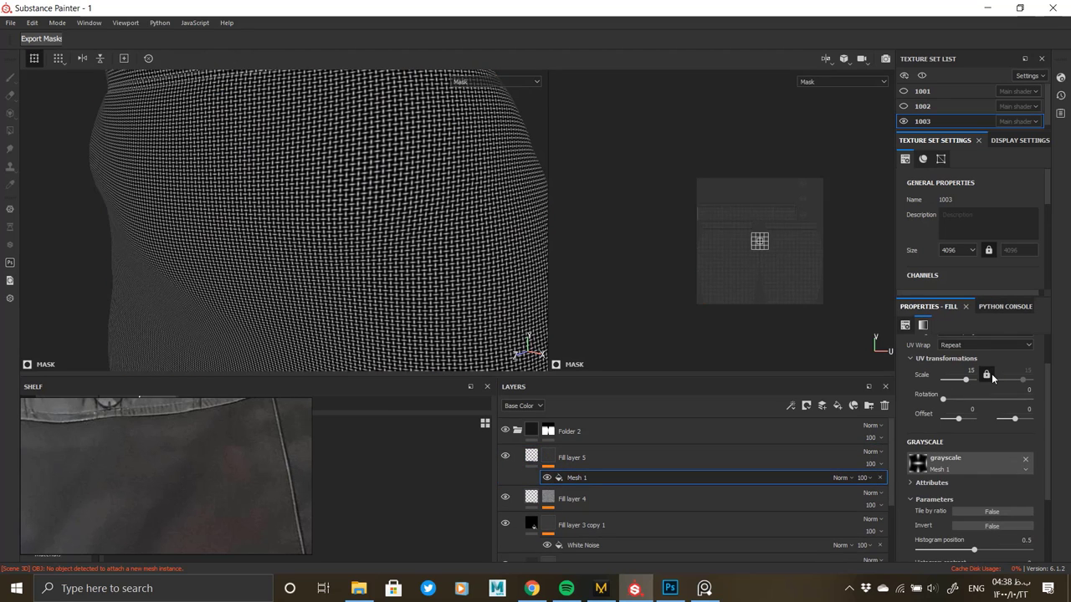
left_click_drag(964, 370, 993, 374)
type("25")
key("Return")
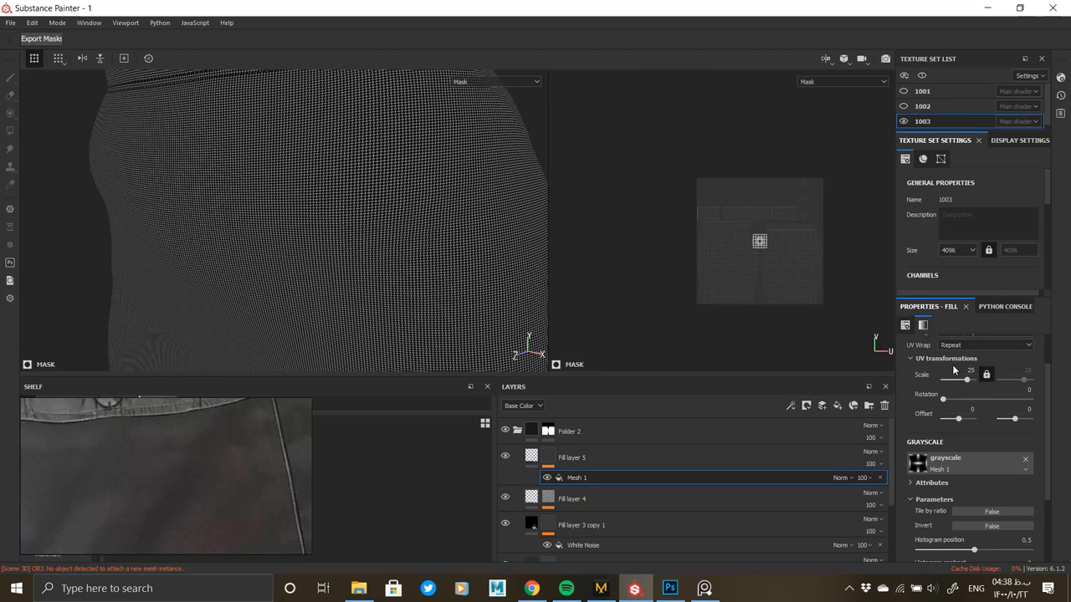
scroll(384, 290, "up", 6)
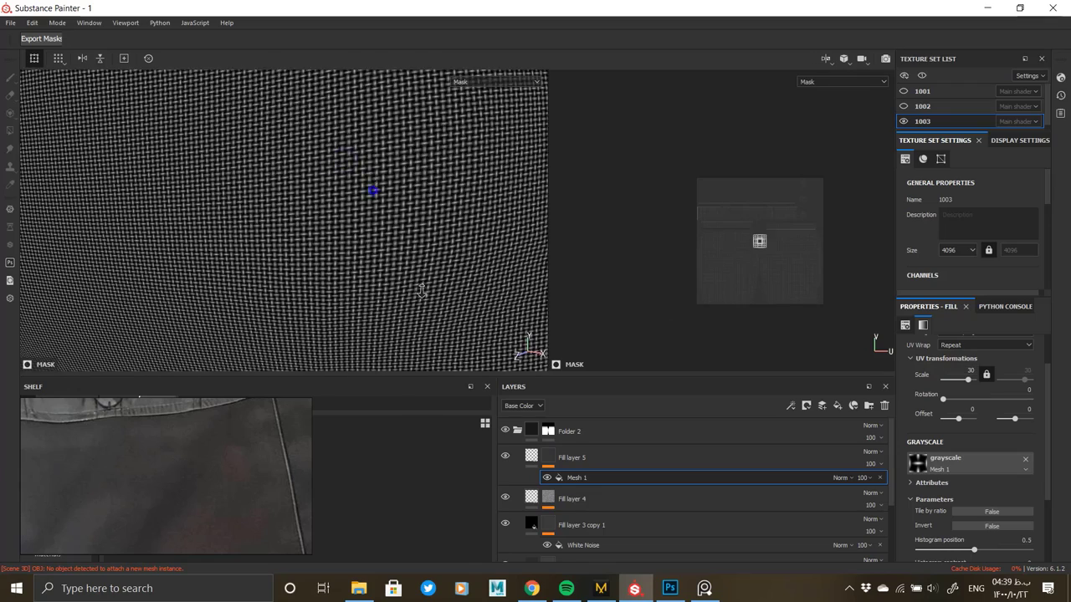
left_click(966, 371)
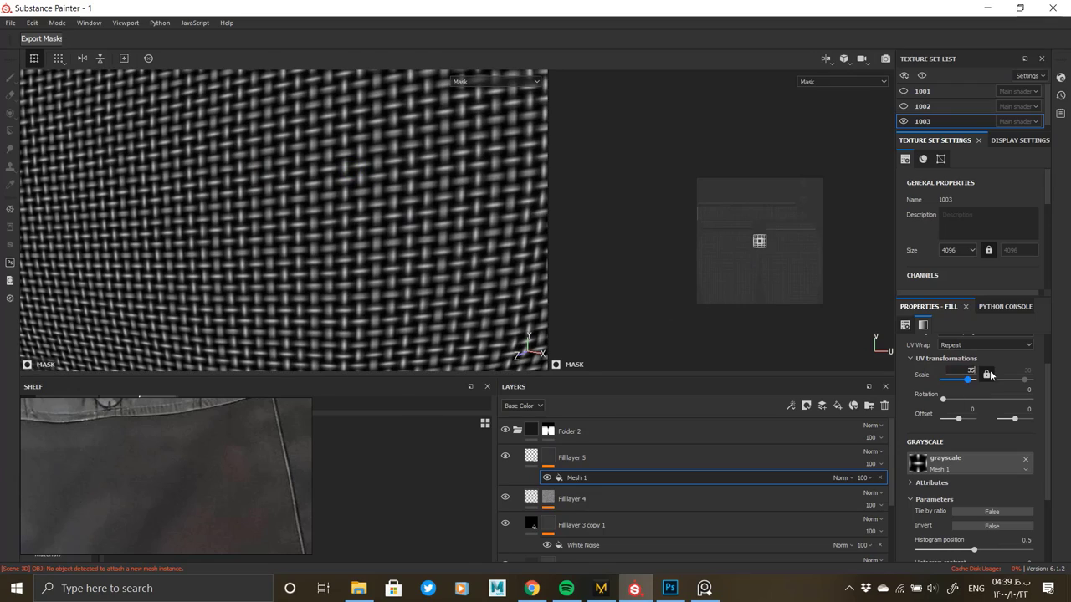
key("Return")
Lower the height of Fill layer 5 to 0.0291 for a subtler weave.
left_click(532, 457)
left_click_drag(387, 285, 26, 222, "alt")
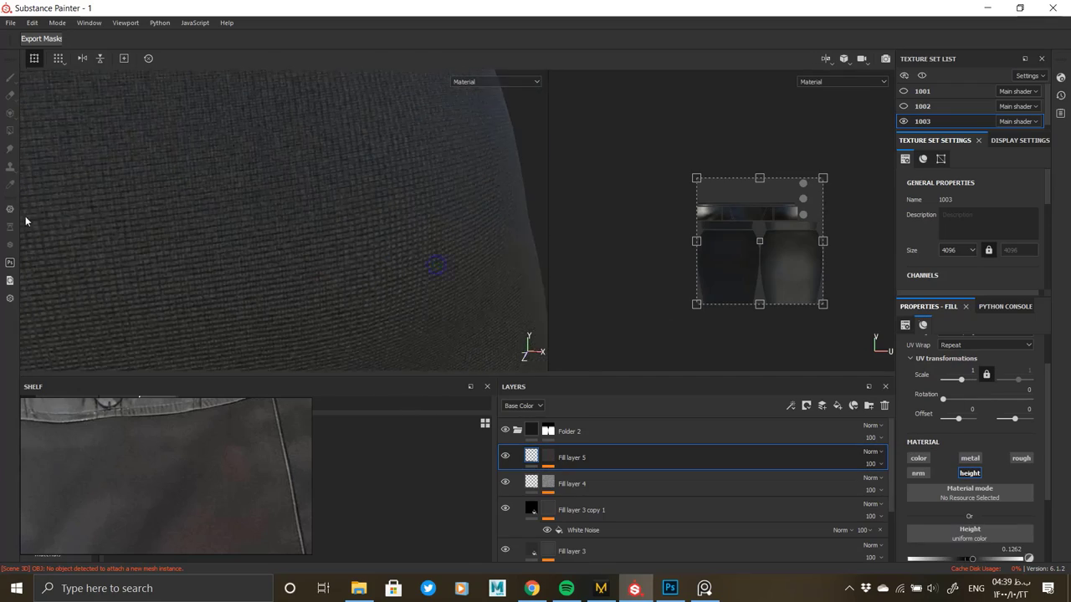
scroll(966, 502, "down", 1)
left_click(969, 525)
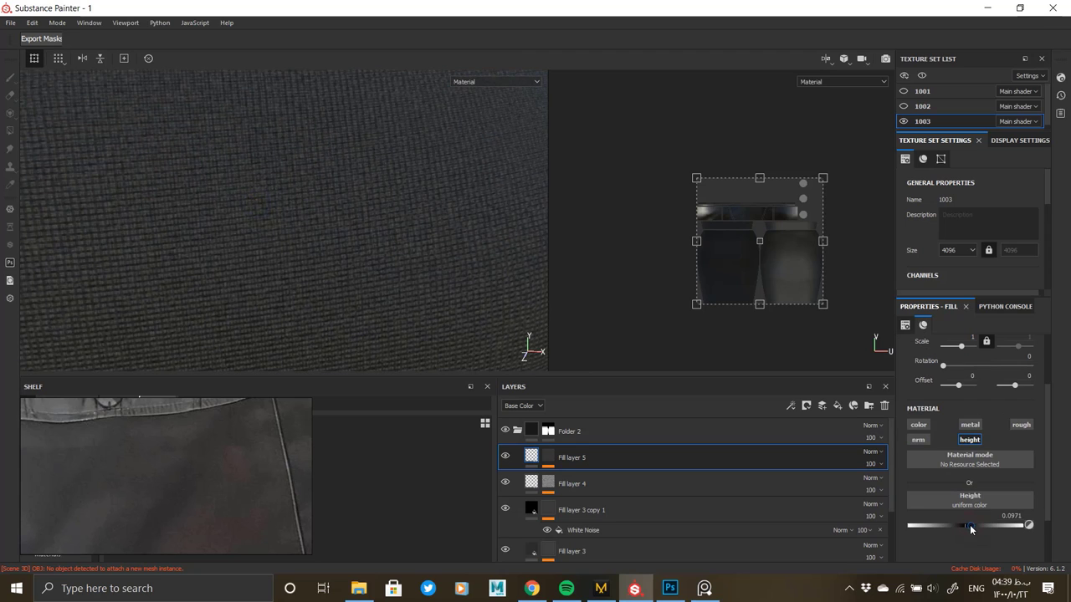
left_click_drag(970, 526, 962, 524)
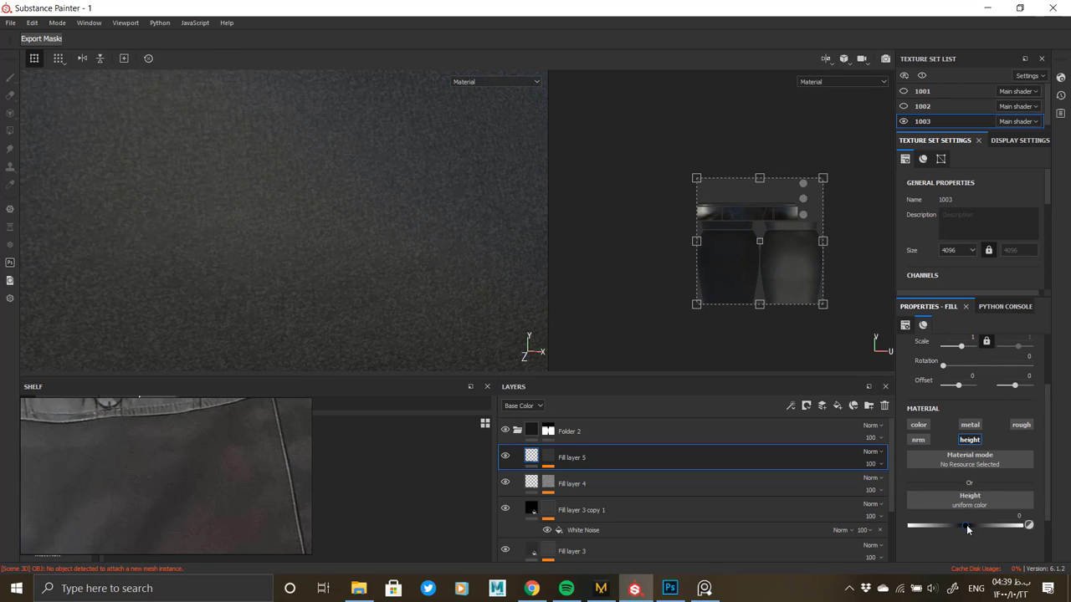
left_click(967, 525)
Switch the layer stack to the Height channel and reduce the opacity of Fill layer 5 to 55.
left_click(523, 406)
left_click(523, 446)
left_click(879, 465)
left_click_drag(911, 486, 891, 500)
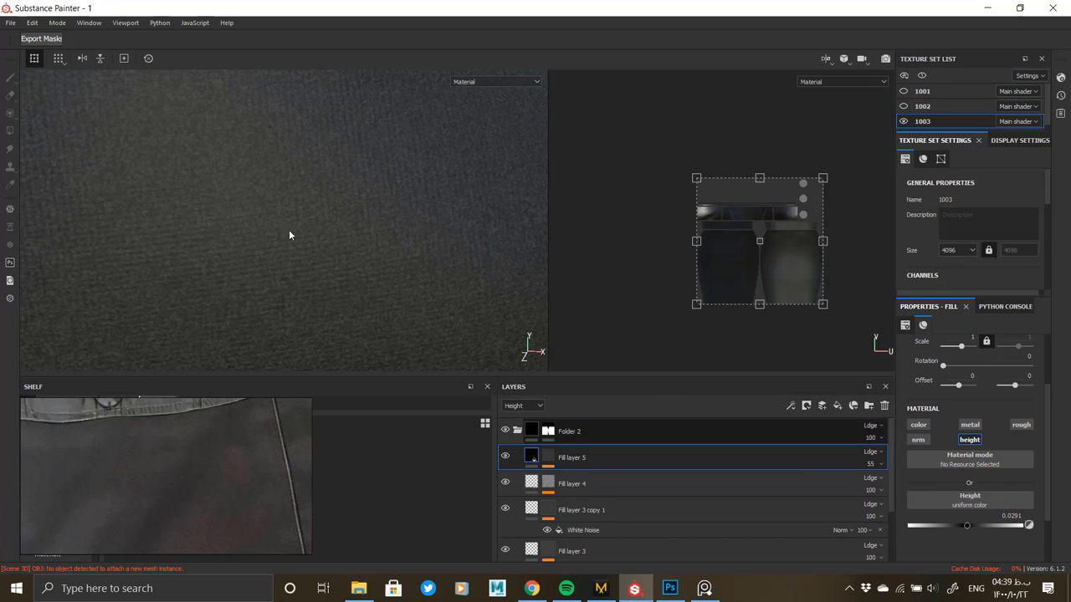
right_click_drag(351, 248, 381, 230, "alt")
left_click_drag(381, 231, 387, 251, "alt")
scroll(387, 251, "up", 2)
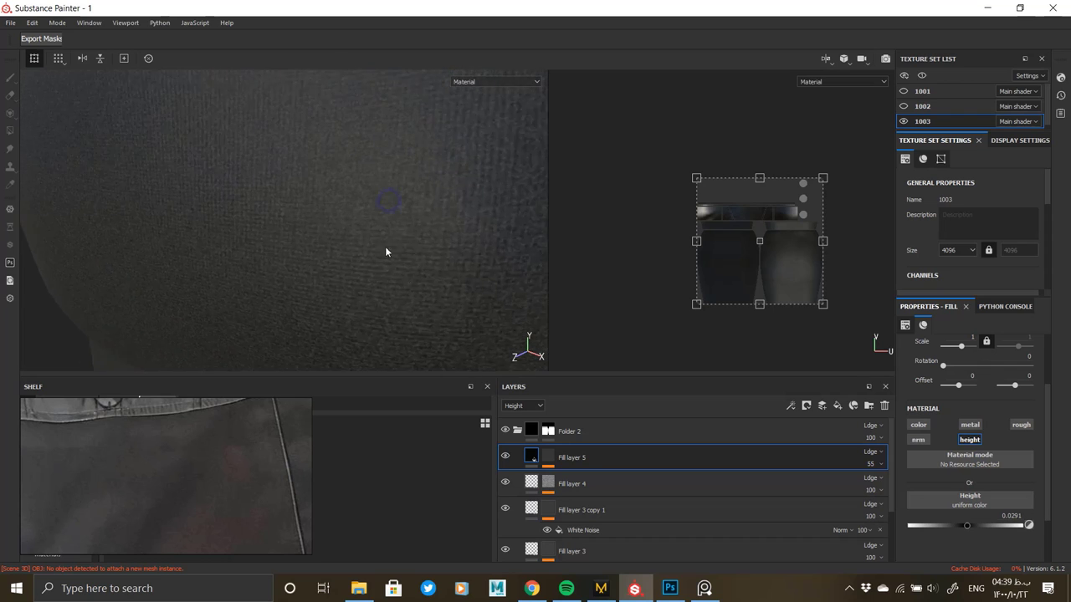
Reduce the height opacity of Fill layer 5 further to 34.
left_click(879, 464)
left_click_drag(883, 489, 879, 489)
right_click_drag(327, 201, 242, 252, "alt")
left_click_drag(361, 267, 359, 279, "alt")
right_click_drag(359, 279, 399, 304, "alt")
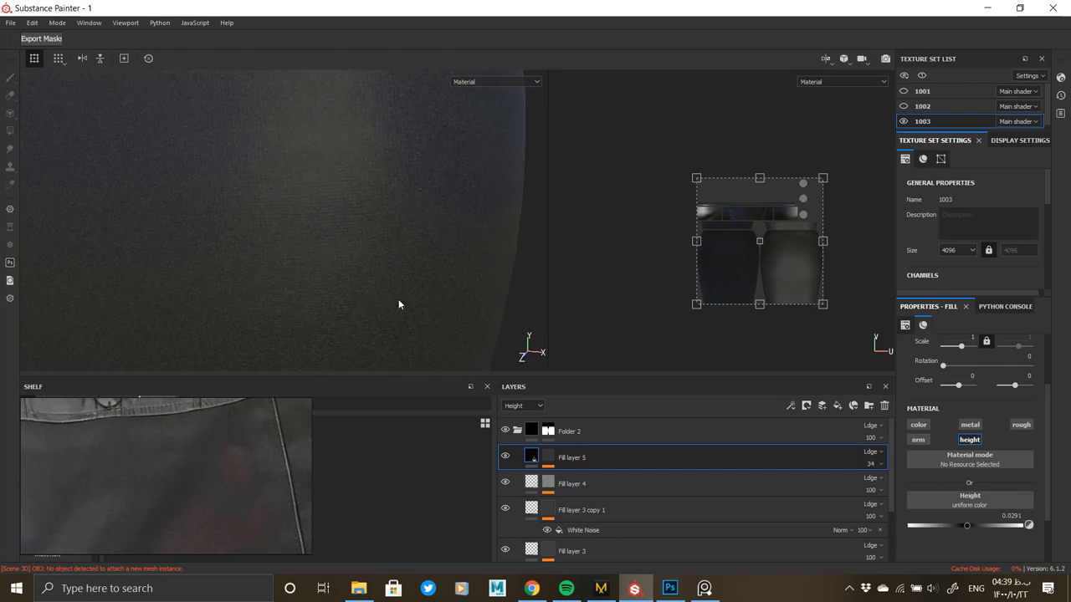
Examine the fabric weave across the skirt from close up and from a distance.
right_click_drag(360, 260, 139, 172, "alt")
middle_click_drag(280, 143, 347, 286, "alt")
left_click_drag(330, 248, 334, 224, "alt")
right_click_drag(335, 251, 391, 392, "alt")
middle_click_drag(351, 309, 322, 84, "alt")
right_click_drag(293, 208, 69, 158, "alt")
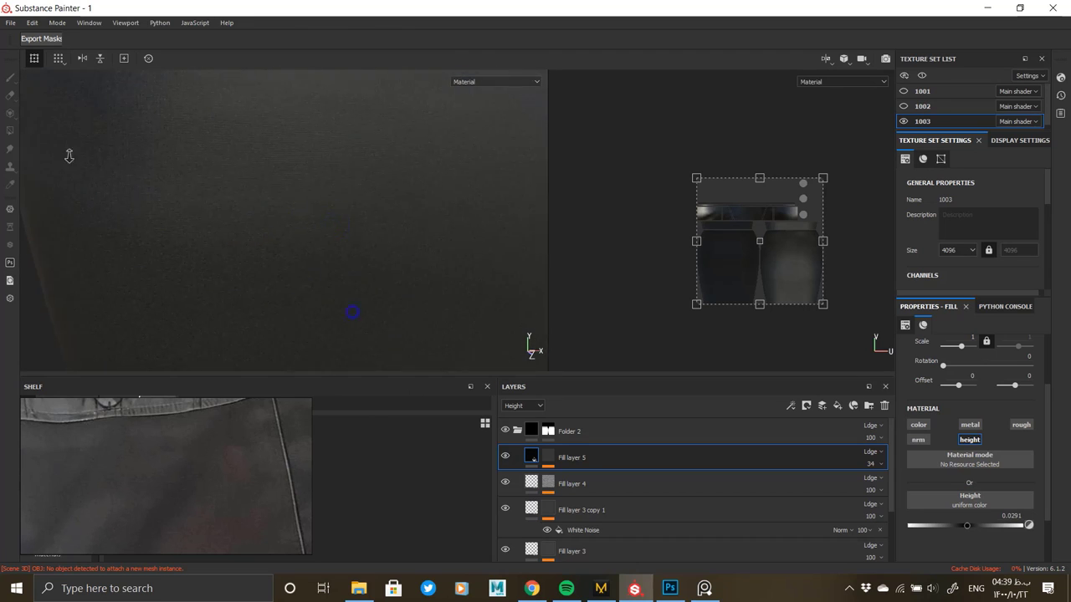
middle_click_drag(347, 150, 352, 393, "alt")
right_click_drag(354, 226, 410, 310, "alt")
Lower the roughness of Fill layer 1 in Folder 1 to 0.1311 for a glossier waistband, checking it under different lighting.
left_click(516, 430)
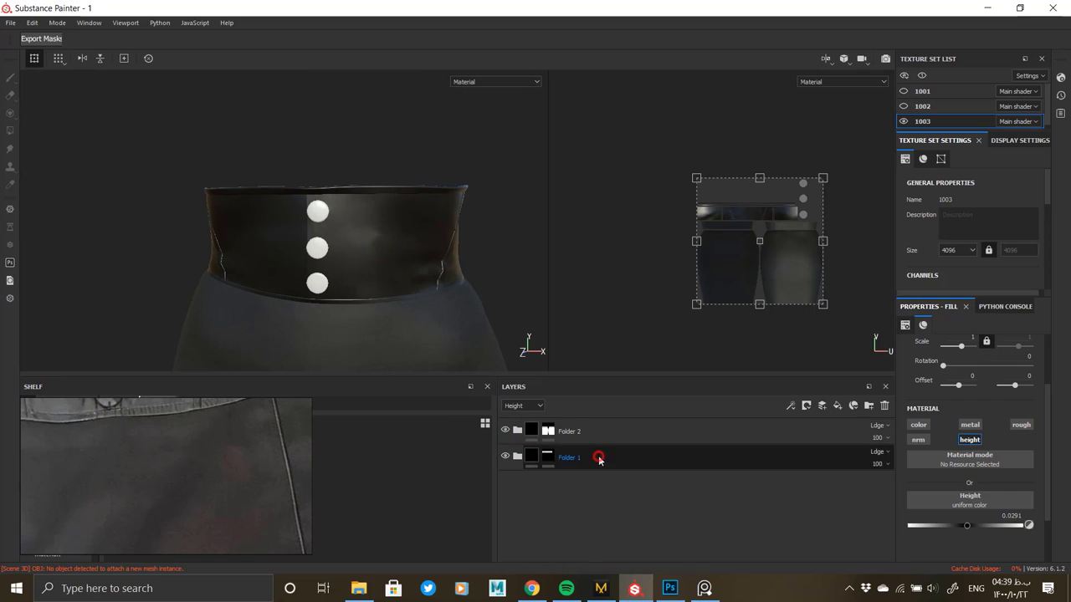
left_click(629, 489)
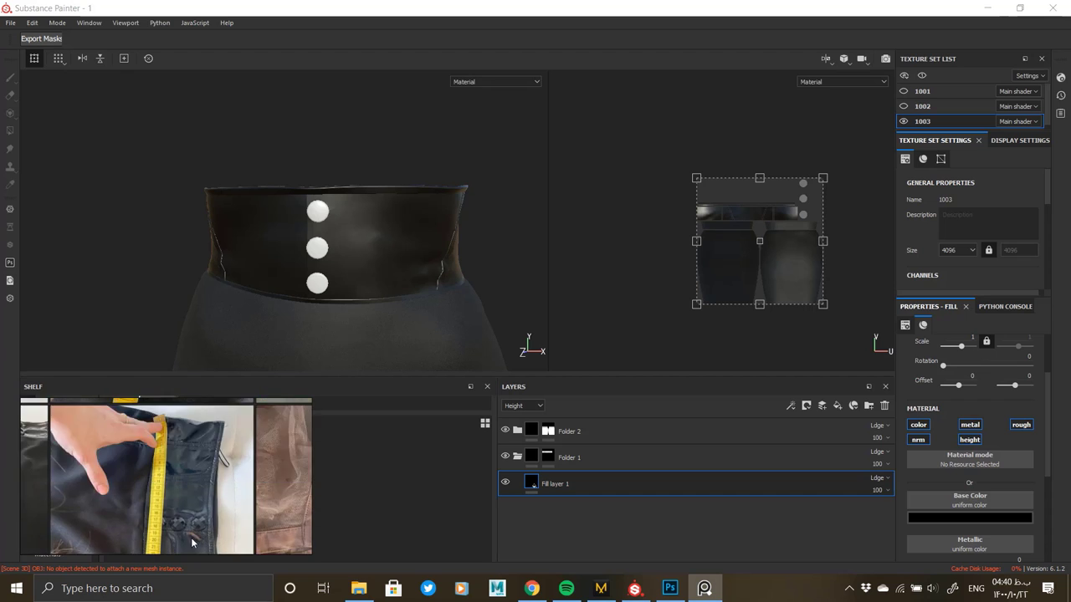
scroll(191, 531, "up", 4)
scroll(980, 504, "down", 2)
left_click_drag(940, 551, 923, 552)
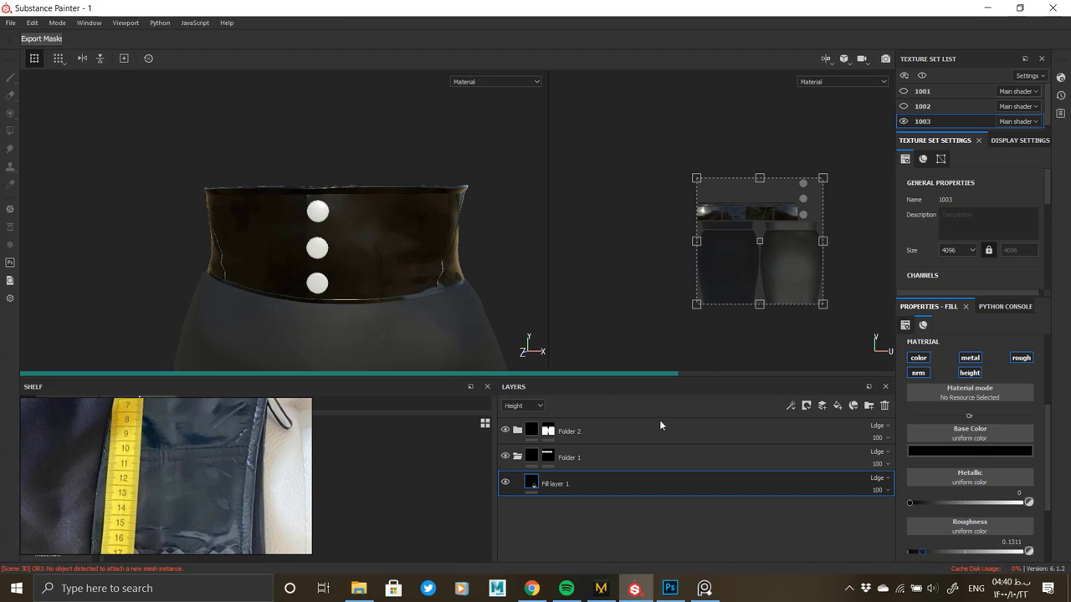
left_click_drag(306, 289, 371, 290, "alt")
right_click_drag(371, 289, 300, 290, "shift")
left_click_drag(300, 289, 180, 293, "alt")
right_click_drag(180, 293, 320, 289, "shift")
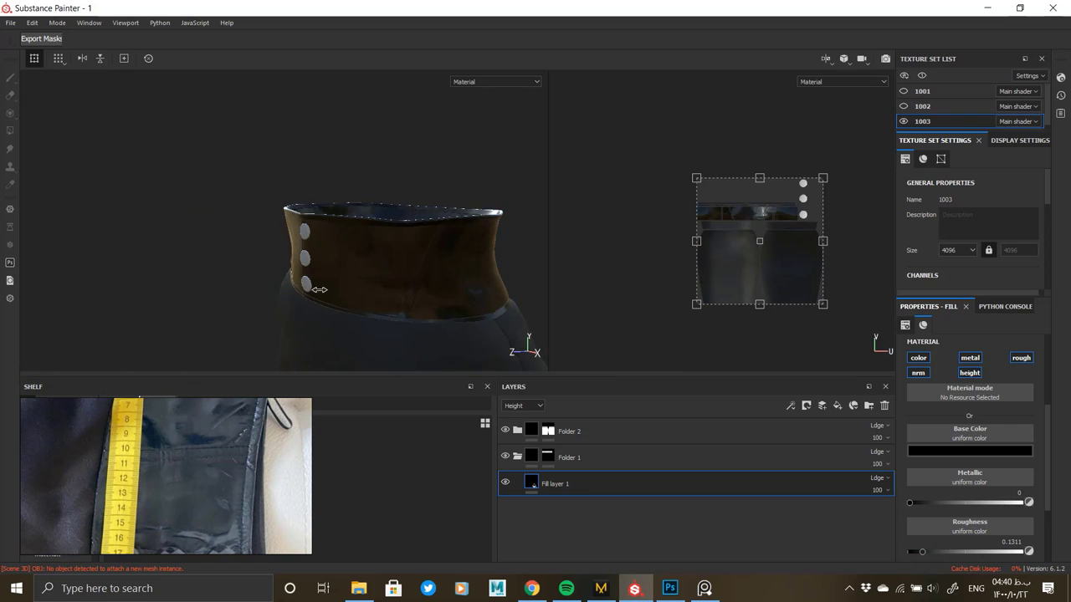
left_click_drag(319, 289, 341, 267, "alt")
Add a new fill layer above Fill layer 5 in Folder 2 and limit it to the height channel.
left_click(517, 431)
left_click(589, 460)
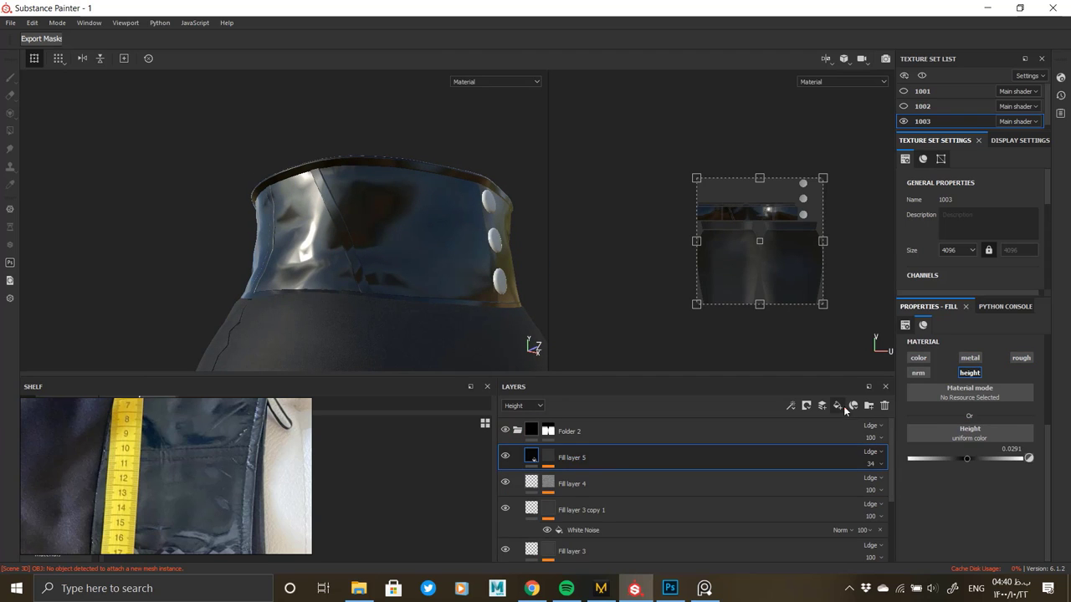
left_click(842, 408)
left_click(920, 359)
left_click(970, 358)
left_click(1020, 358)
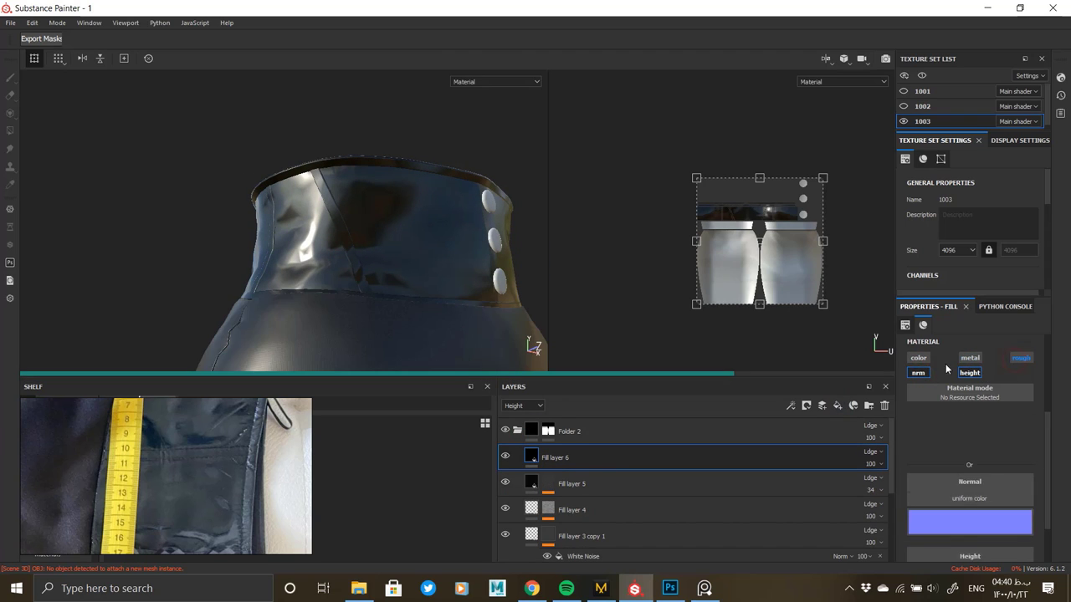
left_click(918, 373)
right_click(528, 456)
left_click(569, 259)
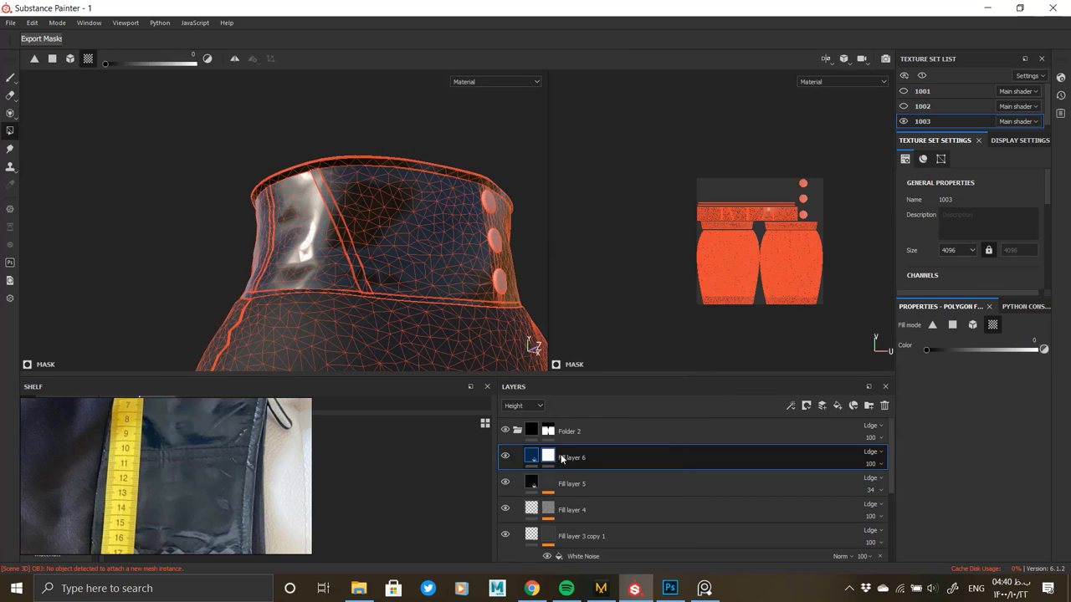
key("ctrl+z")
Give Fill layer 6 a black mask and add a UV Border Distance generator to it.
right_click(533, 456)
left_click(566, 123)
right_click(549, 457)
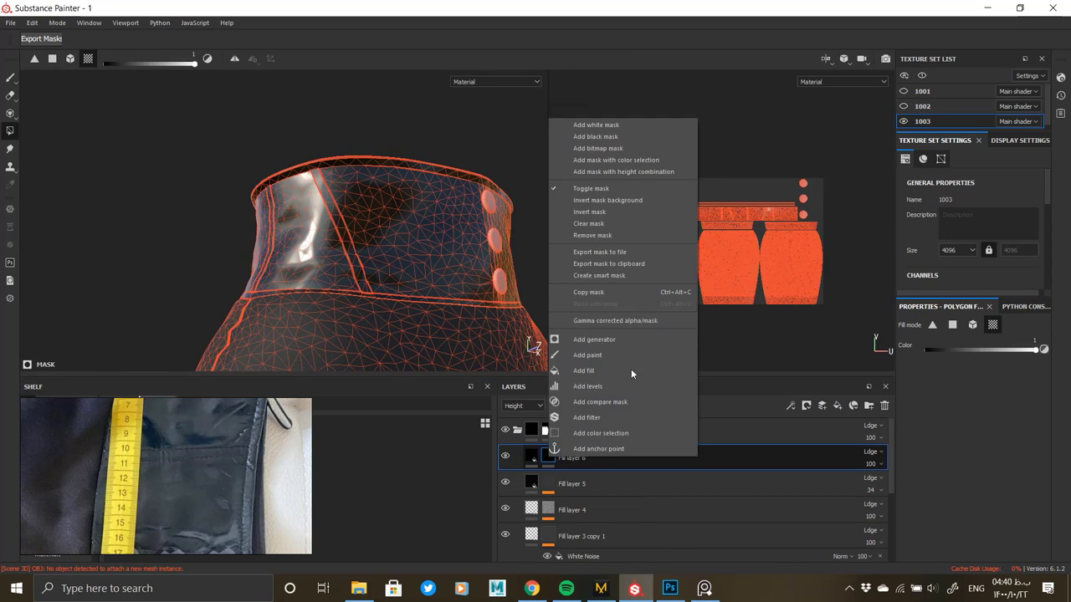
left_click(606, 343)
left_click(984, 345)
scroll(984, 449, "down", 5)
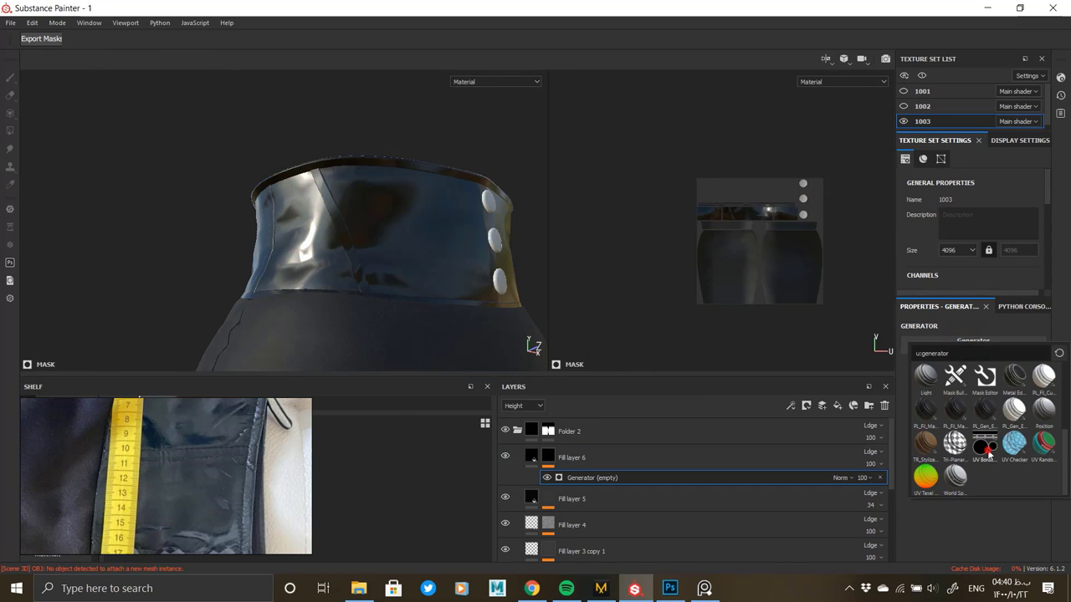
left_click(958, 449)
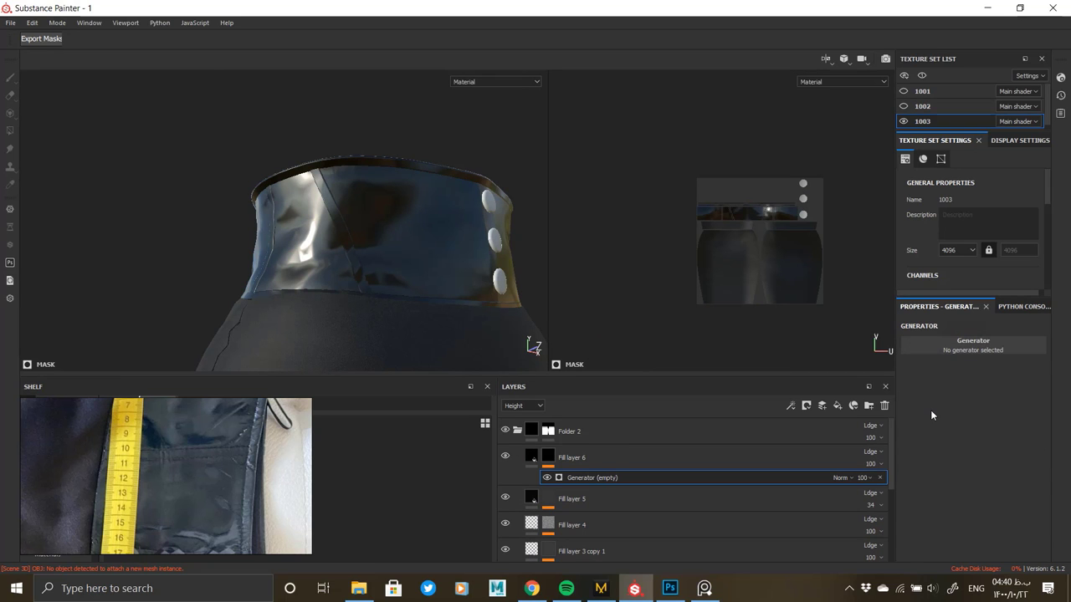
Set the UV Border Distance generator's distance to 0.03 and balance to 0.08 while viewing the skirt's seam.
middle_click_drag(292, 361, 310, 280, "alt")
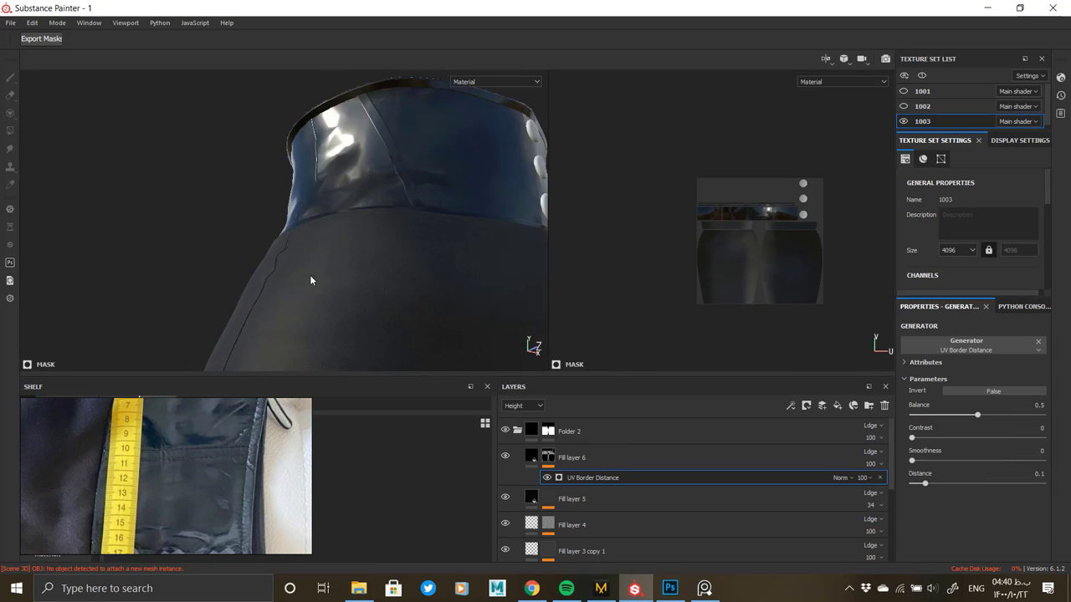
scroll(293, 272, "up", 5)
left_click_drag(290, 270, 331, 266, "alt")
scroll(331, 266, "down", 5)
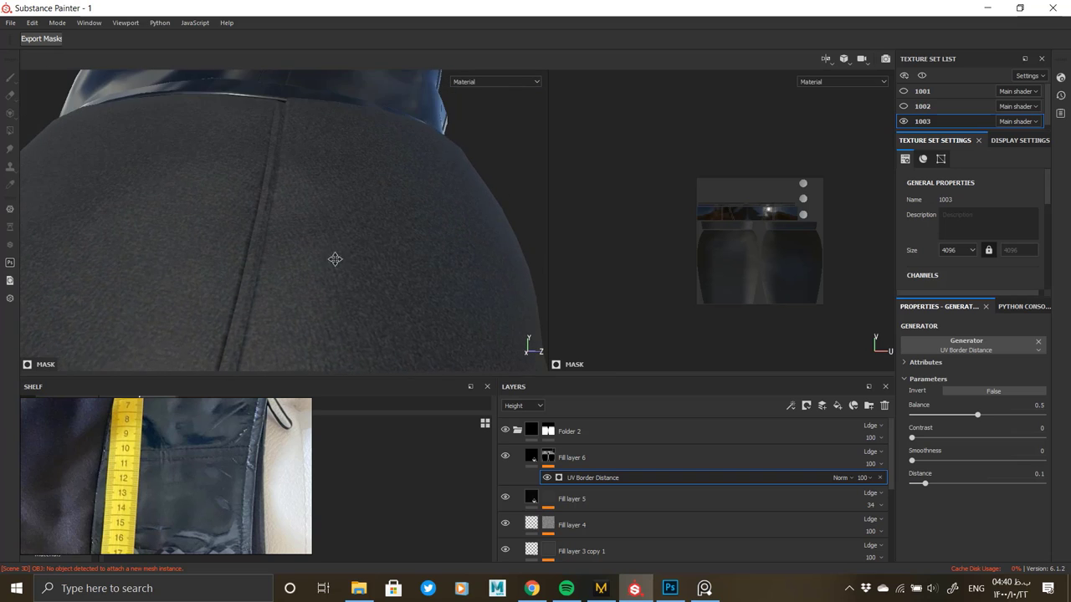
left_click(917, 486)
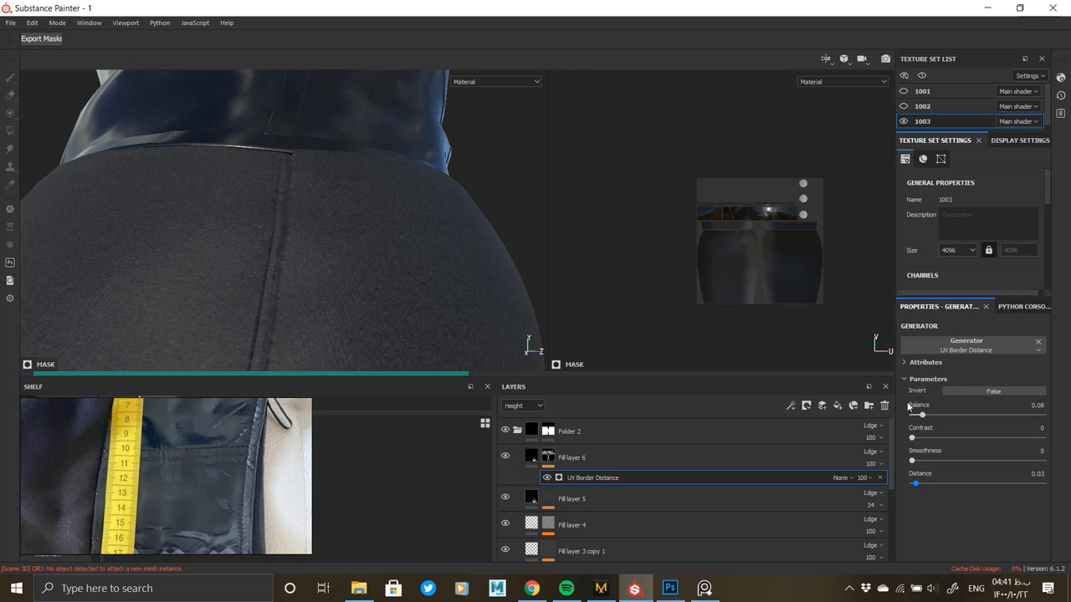
Turn on the color channel of Fill layer 6 and set its UV Border Distance generator to balance 0.04 and distance 0.01.
left_click(548, 458)
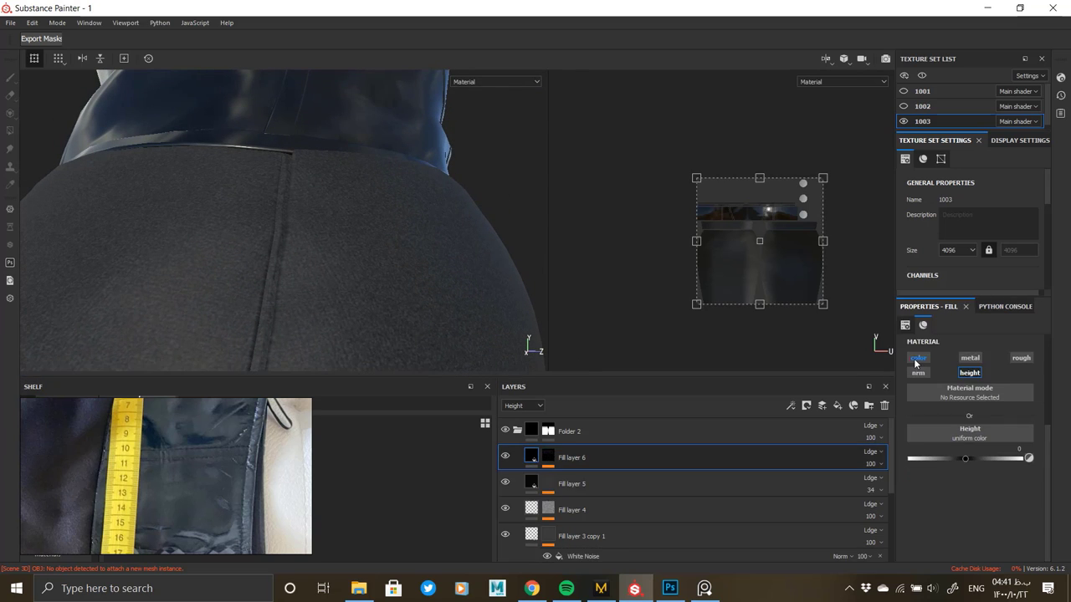
left_click(548, 460)
left_click(587, 477)
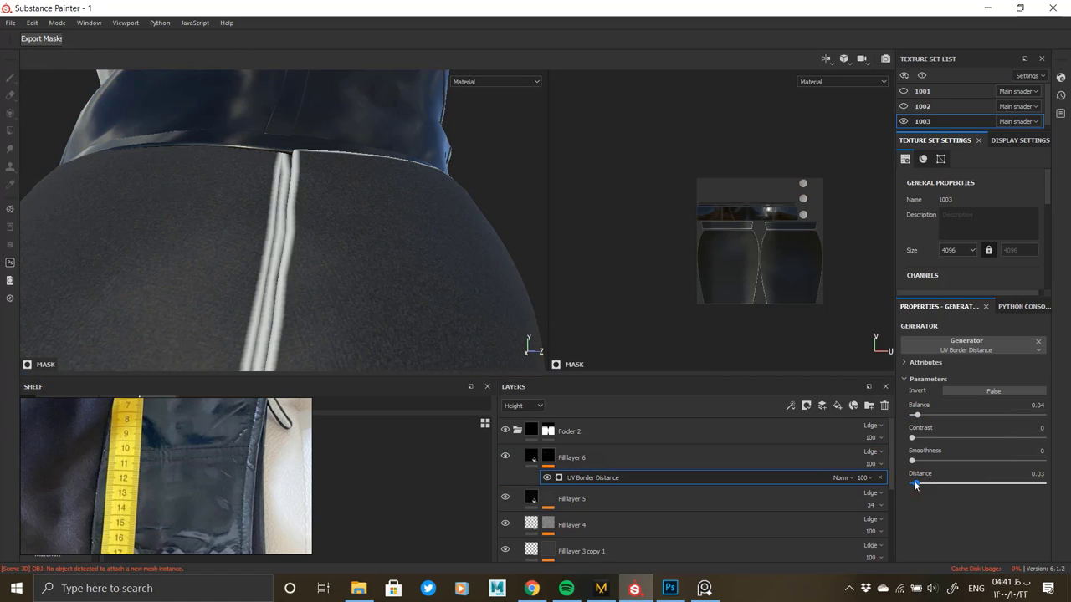
left_click_drag(915, 485, 914, 485)
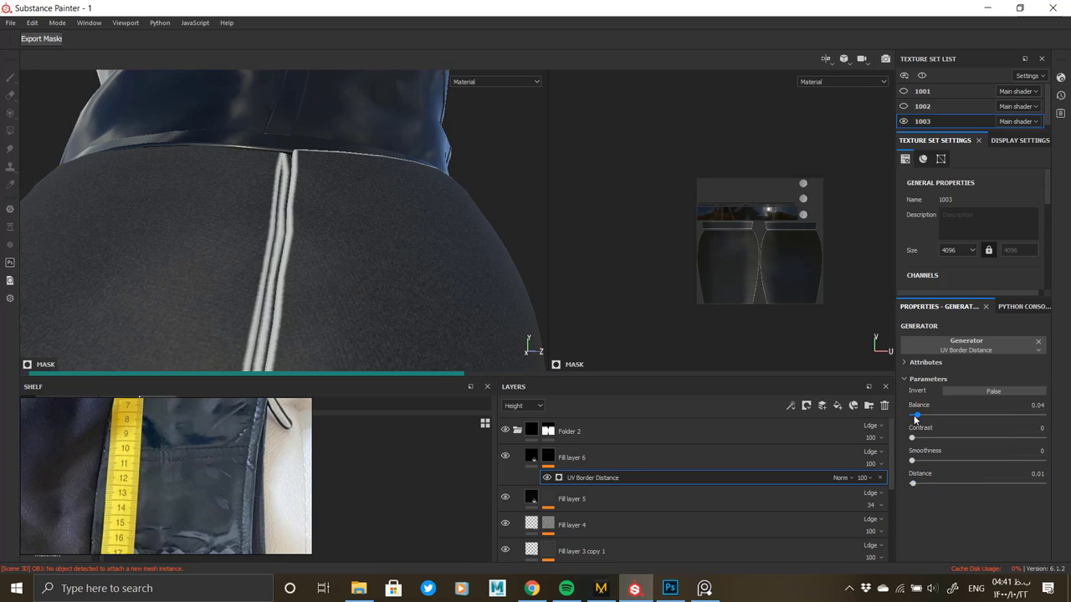
Set the UV Border Distance balance to 0.02, limit Fill layer 6 to the height channel and set its height to about -0.20.
left_click_drag(917, 415, 913, 415)
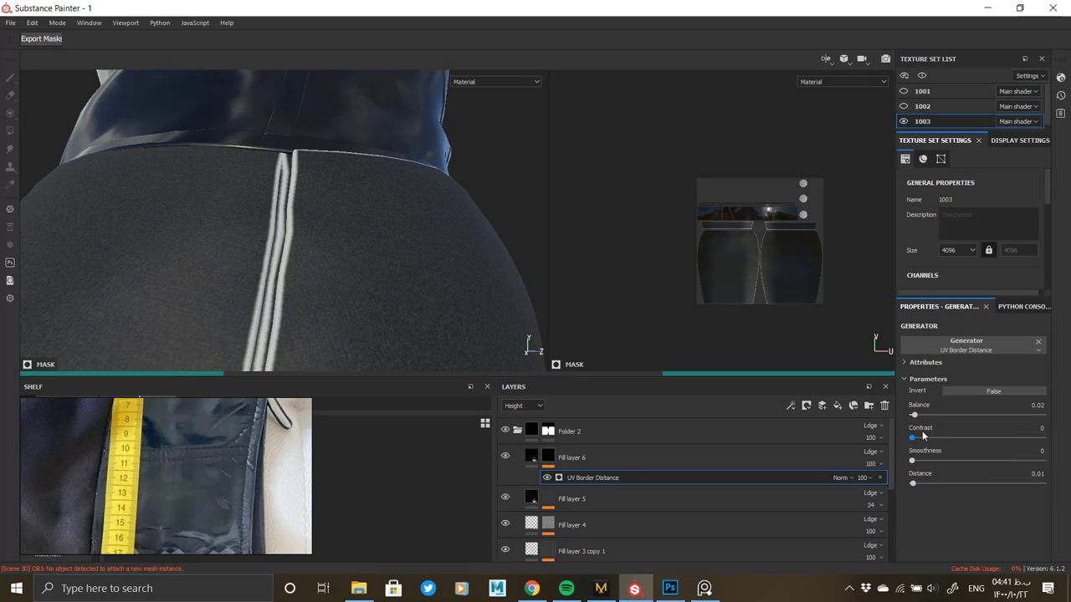
left_click(533, 458)
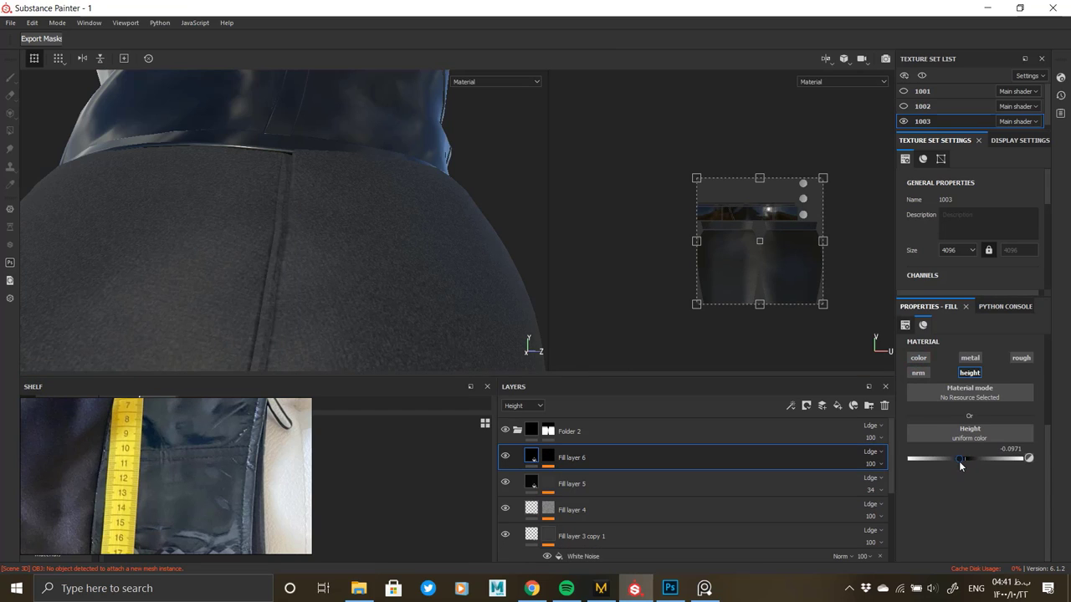
left_click_drag(959, 461, 983, 454)
scroll(278, 309, "up", 5)
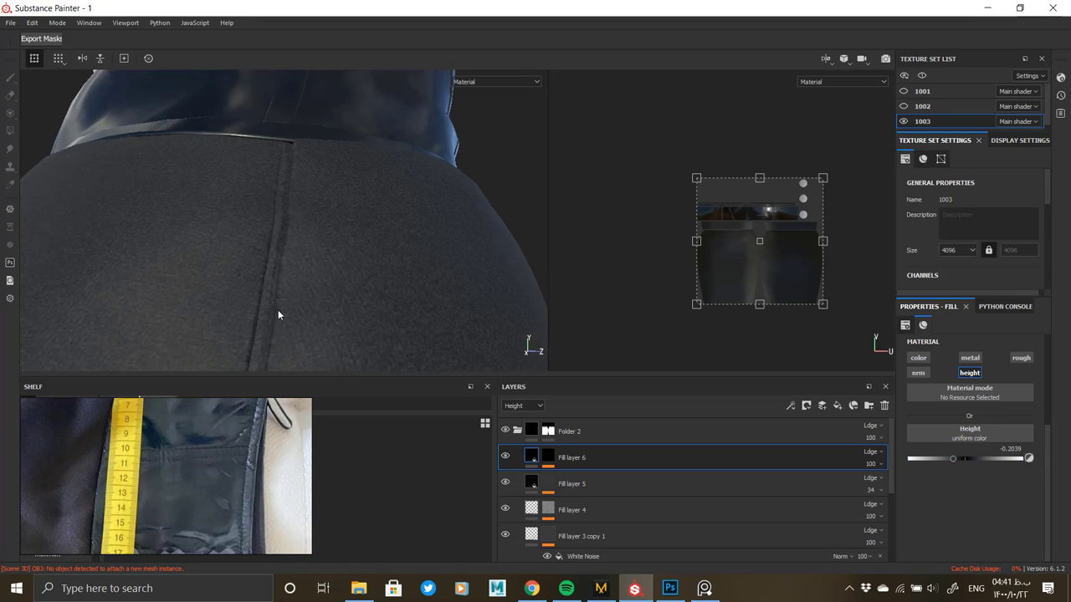
mouse_move(278, 309)
left_mouse_down("alt")
mouse_move(293, 406)
mouse_move(279, 248)
mouse_move(289, 309)
left_mouse_up("alt")
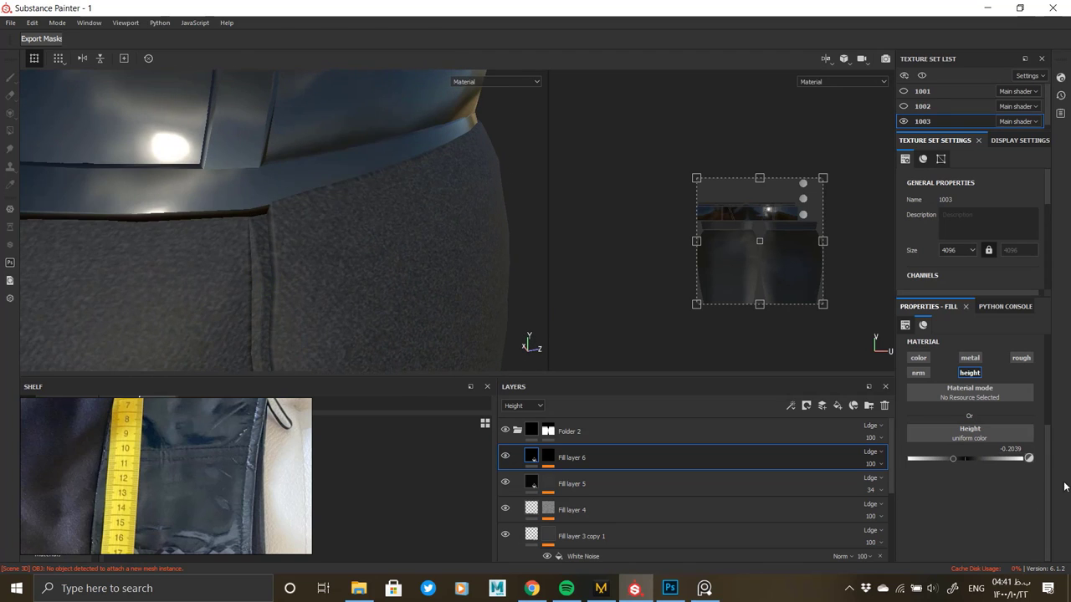
Set the UV Border Distance balance to 0.03 and fine-tune the slightly negative height of Fill layer 6.
left_click(552, 457)
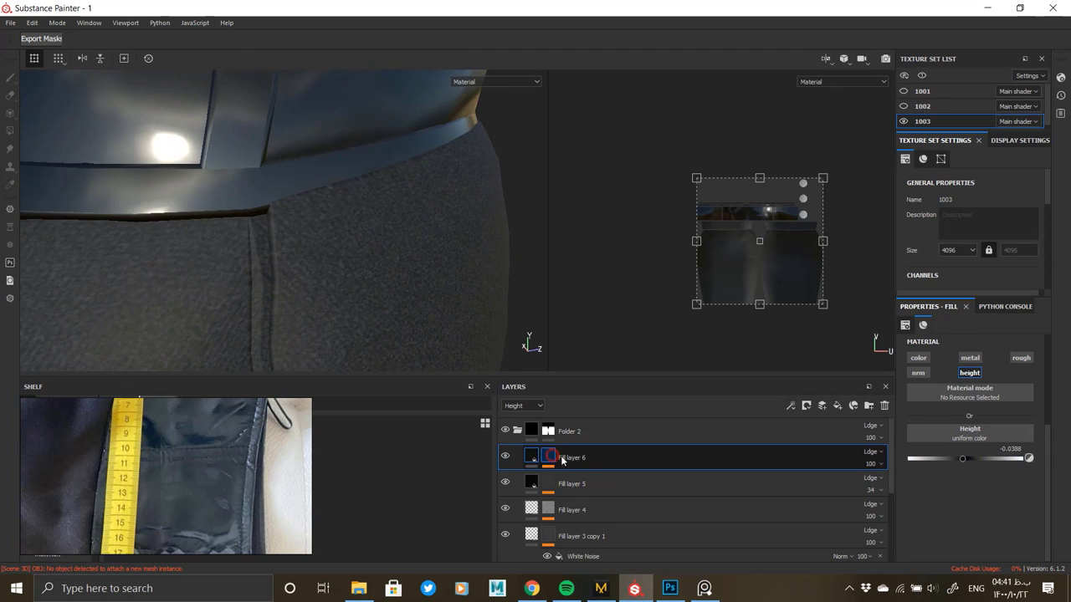
left_click(628, 478)
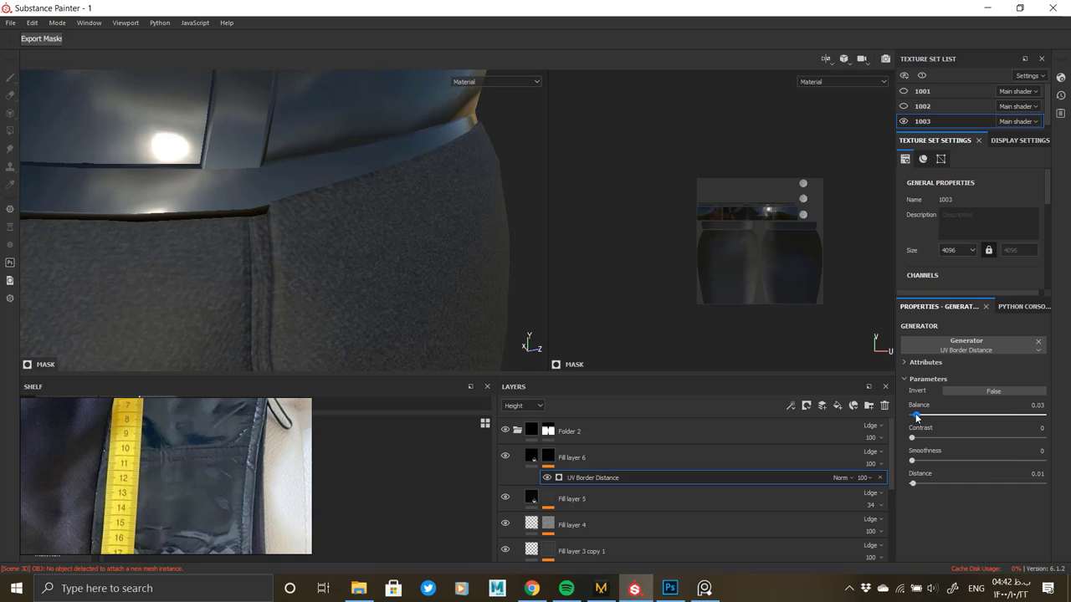
left_click(535, 458)
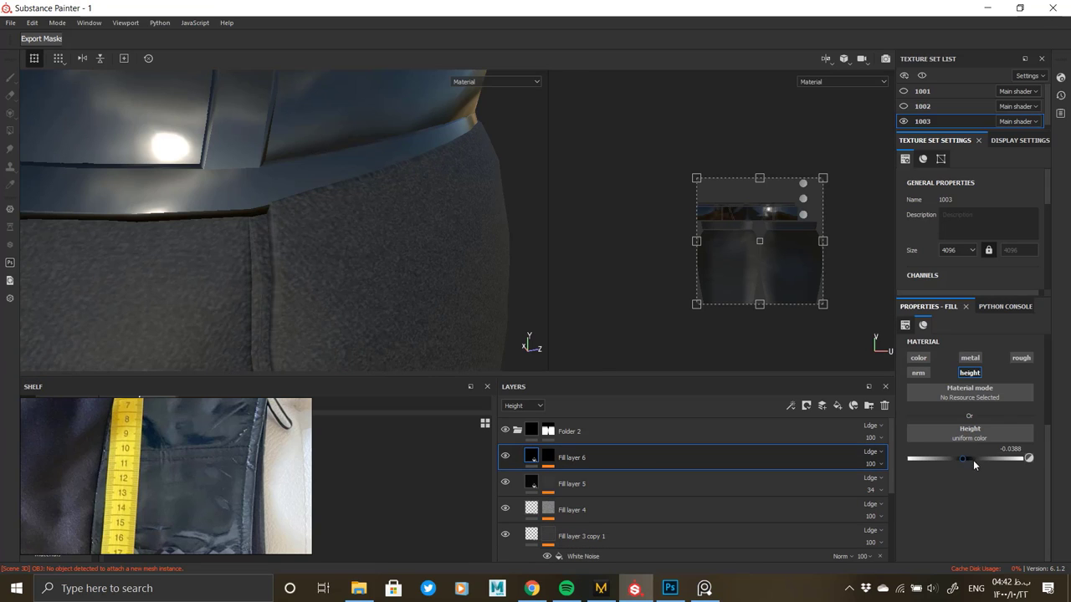
mouse_move(957, 457)
left_mouse_down()
mouse_move(945, 457)
mouse_move(1001, 457)
mouse_move(959, 458)
left_mouse_up()
Collapse Folder 2 and add a new fill layer above Fill layer 1 in Folder 1 for the waistband.
left_click_drag(223, 243, 310, 289, "alt")
left_click(517, 431)
left_click(577, 482)
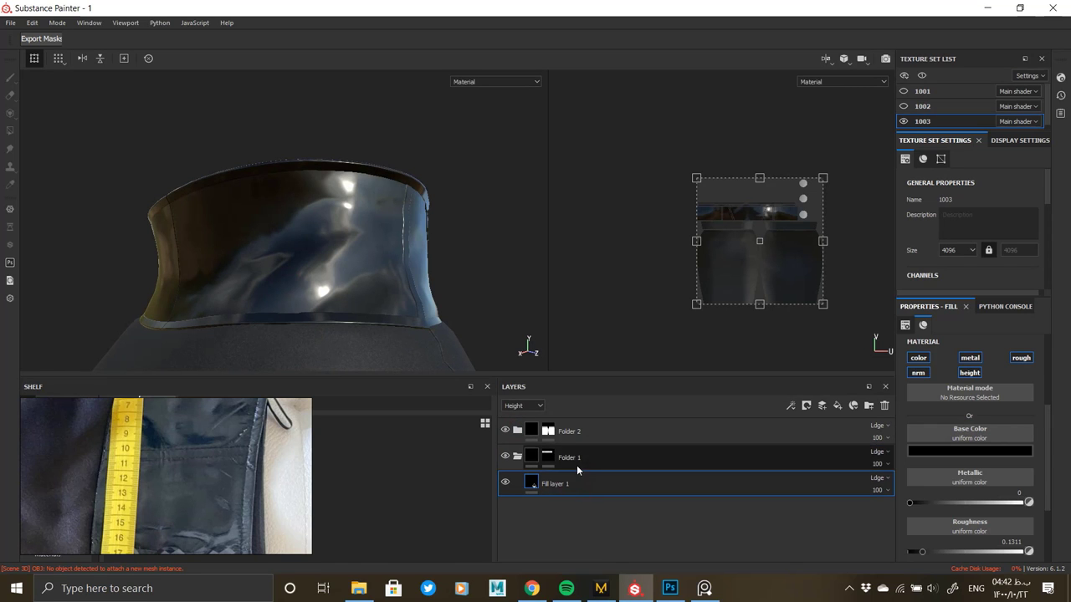
left_click_drag(305, 271, 314, 272, "alt")
scroll(202, 520, "up", 6)
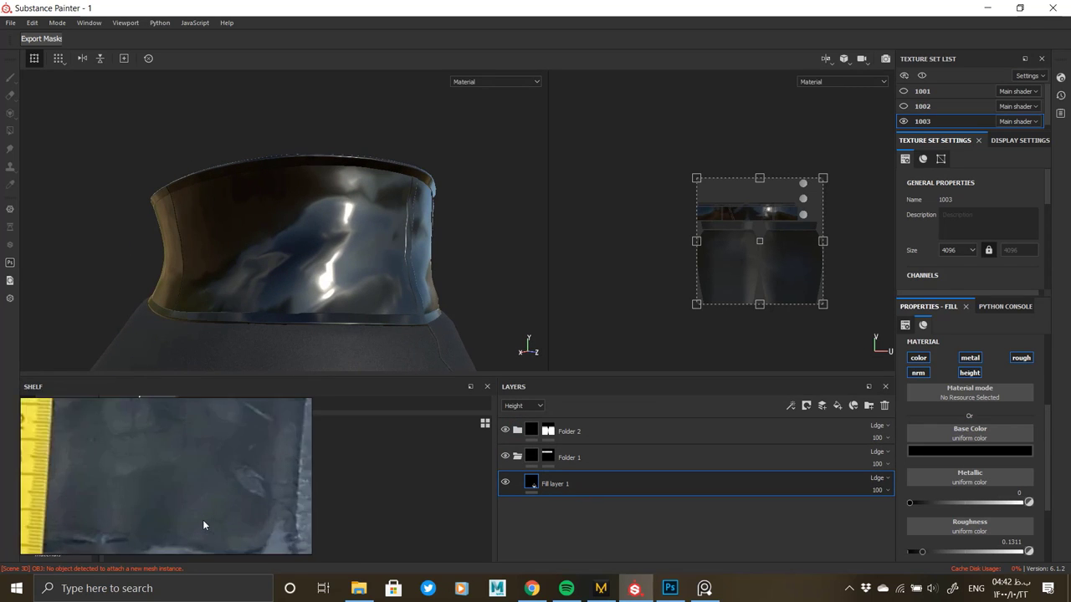
scroll(202, 512, "down", 6)
scroll(204, 502, "up", 10)
left_click_drag(418, 291, 396, 315, "alt")
right_click(553, 485)
left_click(556, 521)
left_click(838, 407)
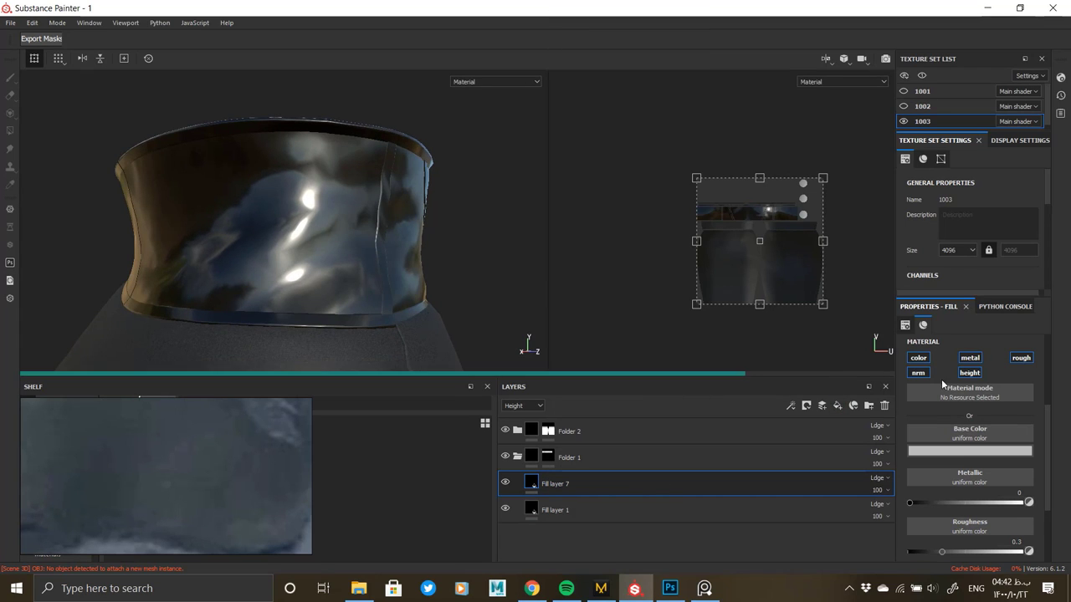
Turn off the normal, metallic, color and height channels of Fill layer 7 so only roughness remains.
left_click(922, 372)
left_click(973, 358)
left_click(920, 358)
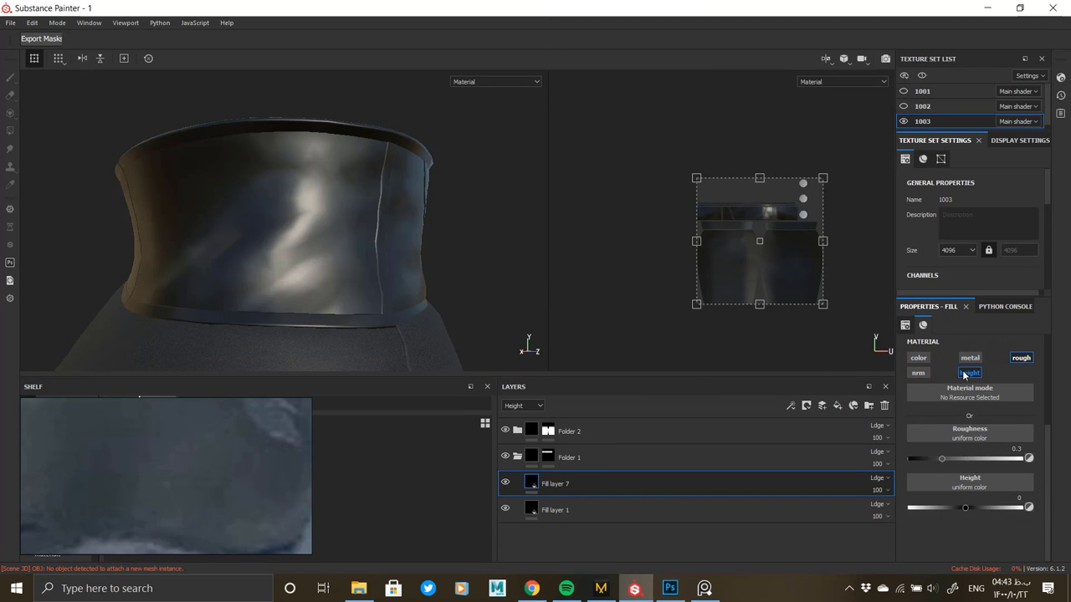
left_click(965, 374)
Give Fill layer 7 a black mask and add a fill to it using the White Noise texture.
right_click(554, 488)
left_click(588, 156)
right_click(561, 487)
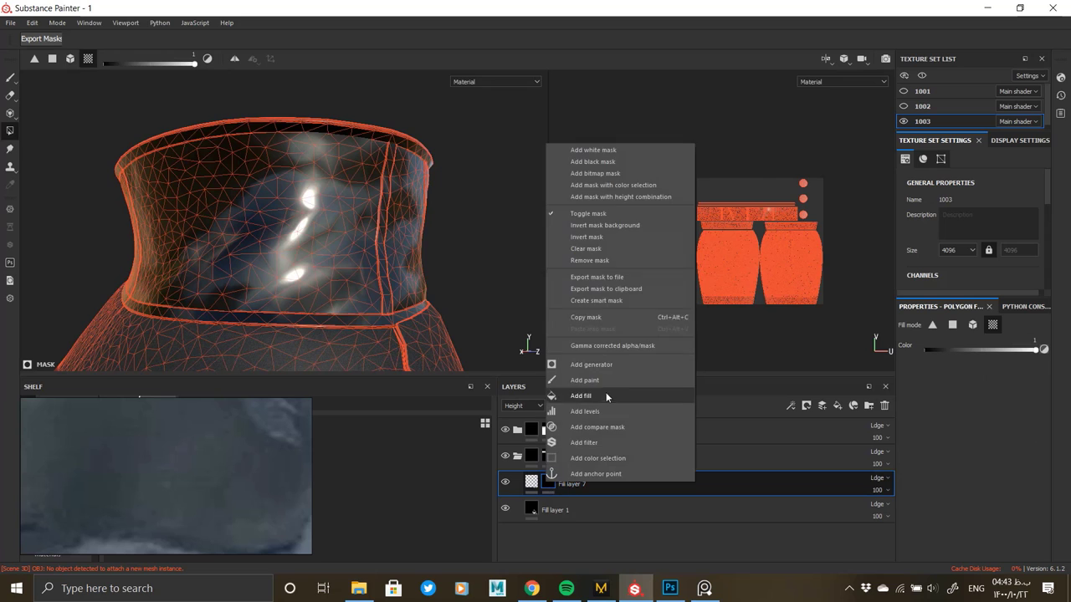
left_click(606, 392)
left_click(970, 356)
scroll(1065, 528, "down", 10)
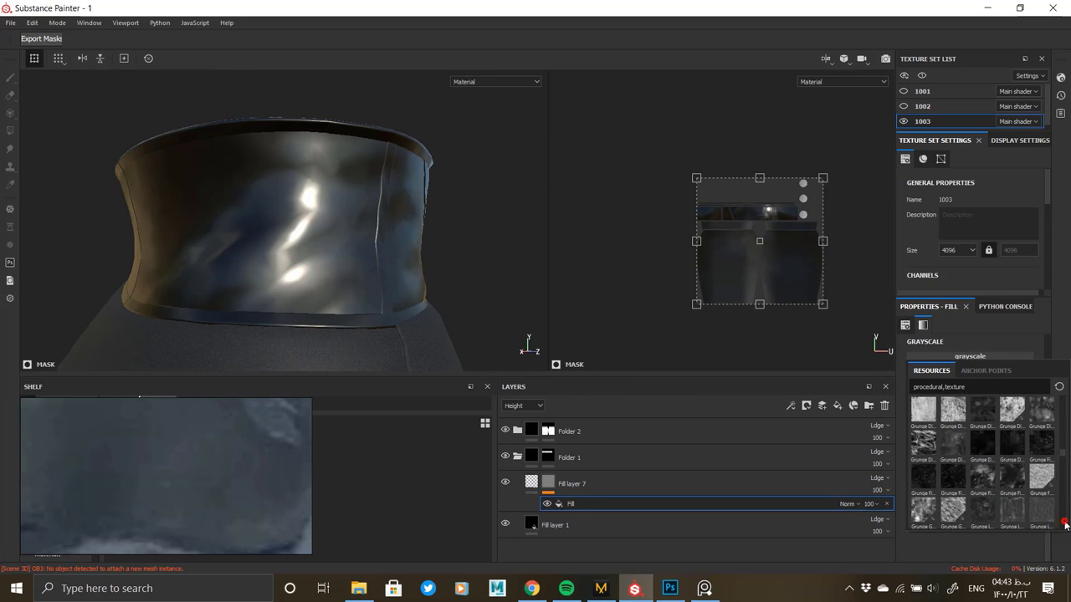
left_click_drag(1061, 460, 1061, 530)
left_click(976, 471)
Set the balance of the White Noise in Fill layer 7's mask to 0.36.
scroll(327, 268, "up", 3)
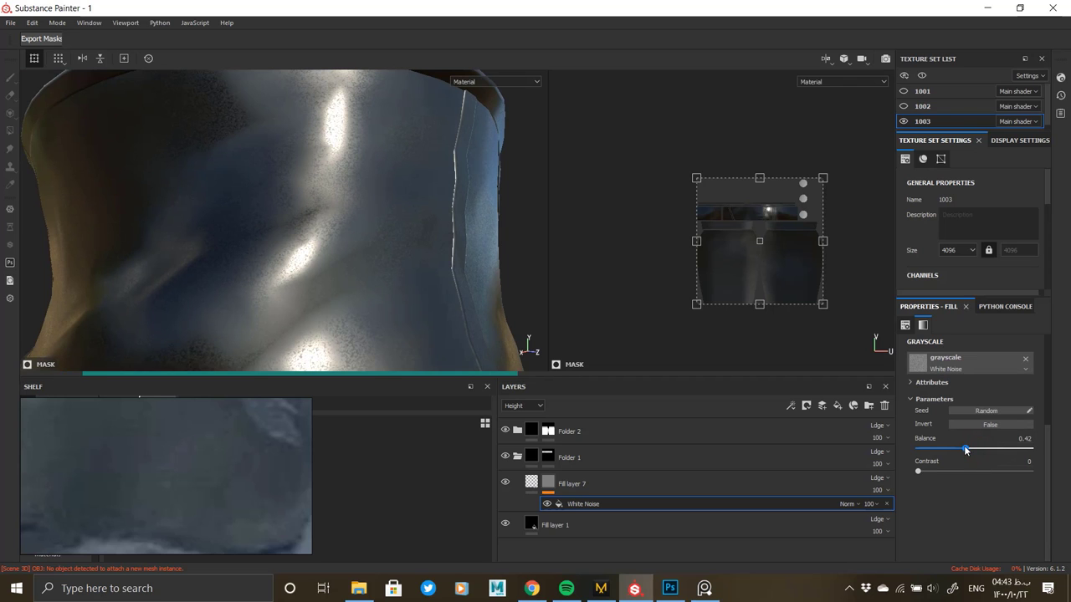
left_click_drag(959, 448, 958, 448)
left_click_drag(468, 278, 376, 276, "alt")
Try roughness values of about 0.21 and 0.73 on Fill layer 7 while inspecting the noise on the waistband.
left_click(580, 484)
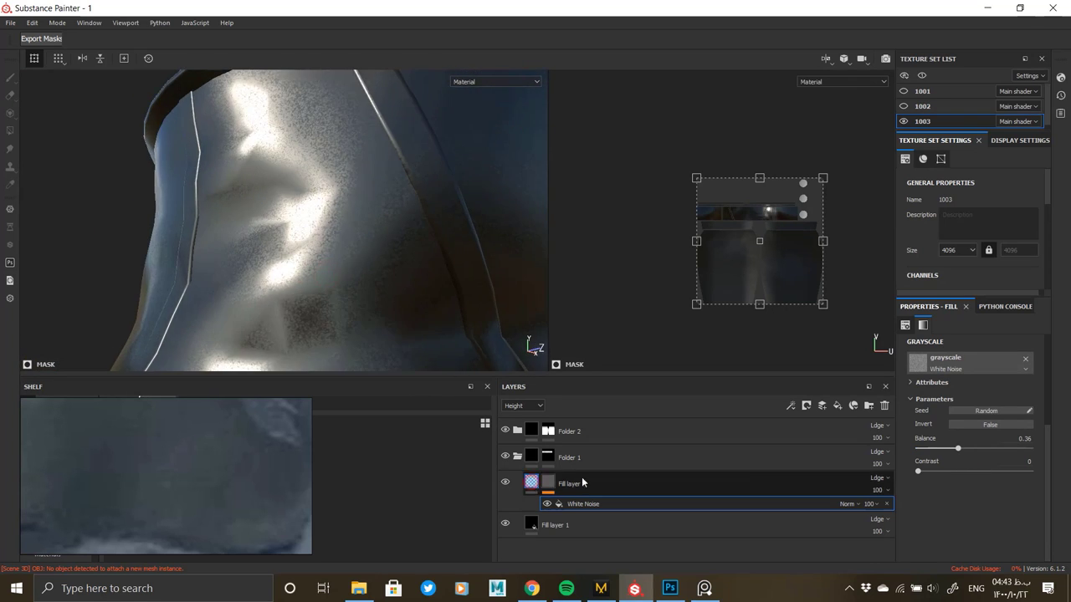
mouse_move(948, 461)
left_mouse_down()
mouse_move(868, 463)
mouse_move(933, 462)
left_mouse_up()
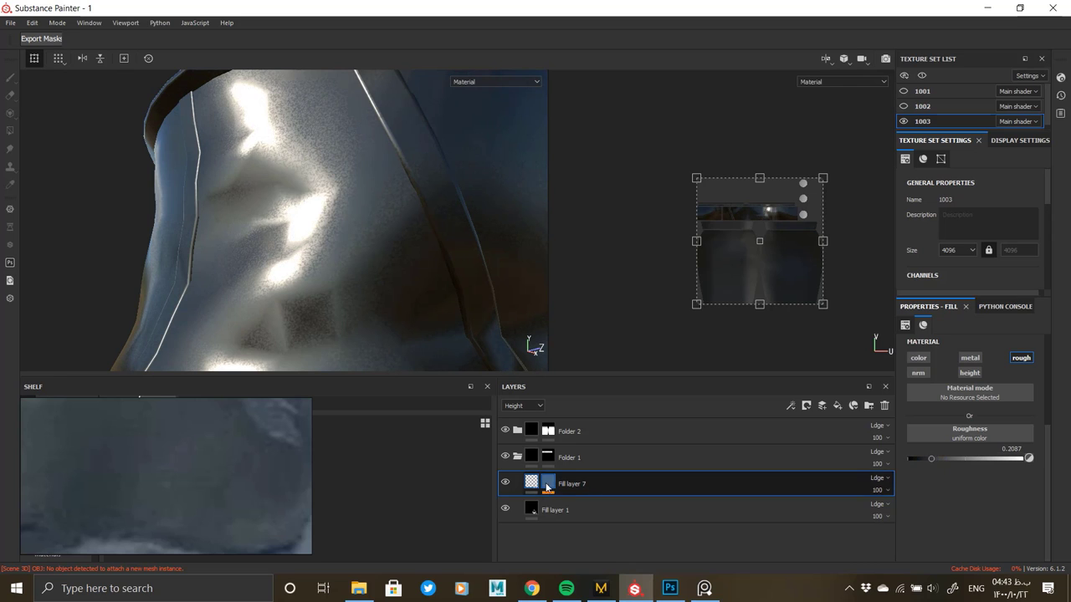
left_click(547, 485)
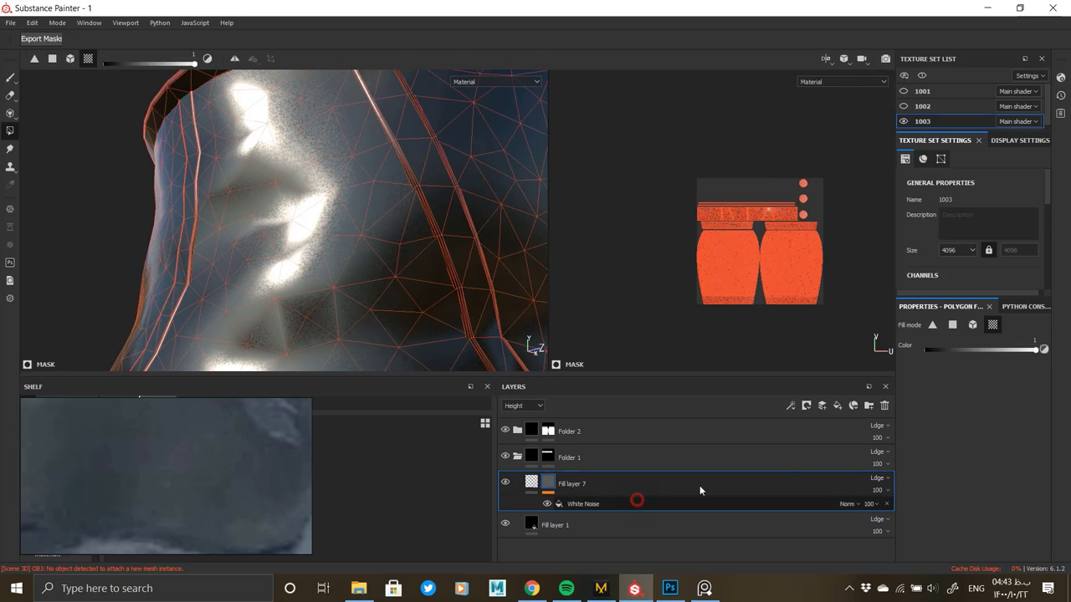
left_click(576, 483)
left_click_drag(948, 461, 992, 459)
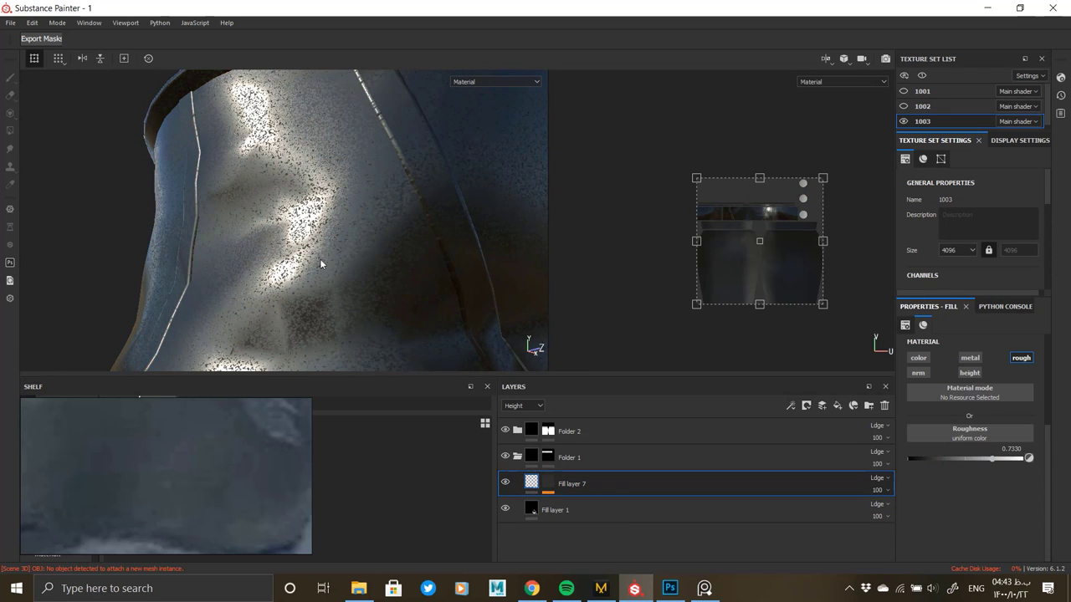
right_click_drag(323, 263, 226, 282, "alt")
left_click_drag(226, 282, 203, 284, "alt")
right_click_drag(204, 284, 356, 289, "alt")
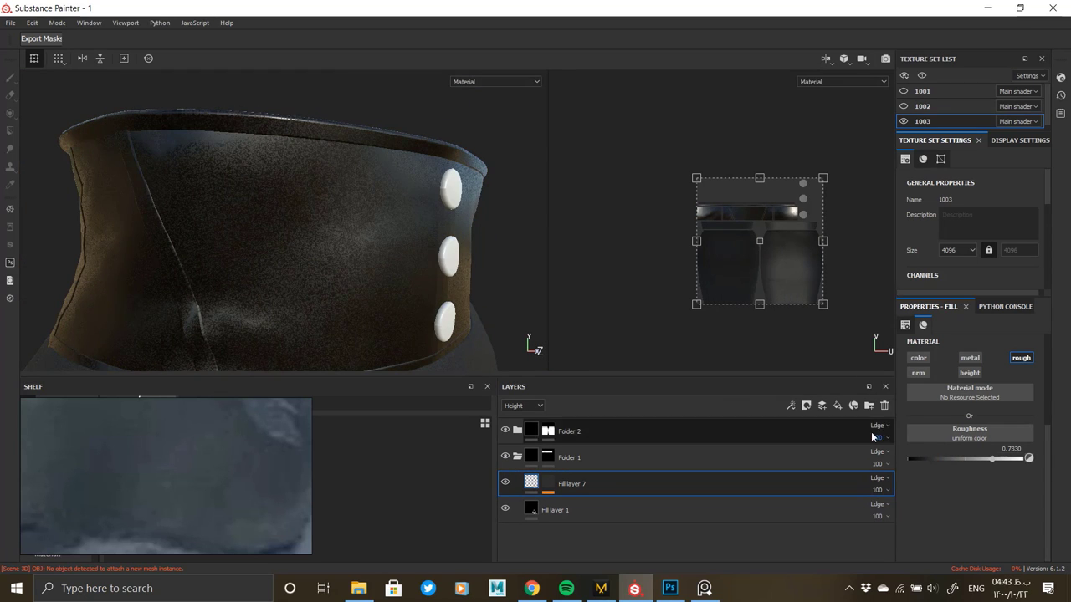
Set the roughness of Fill layer 7 to about 0.19 and inspect the waistband's gloss around the white buttons.
left_click_drag(993, 459, 930, 459)
right_click_drag(322, 271, 395, 414, "alt")
left_click_drag(395, 261, 531, 342, "alt")
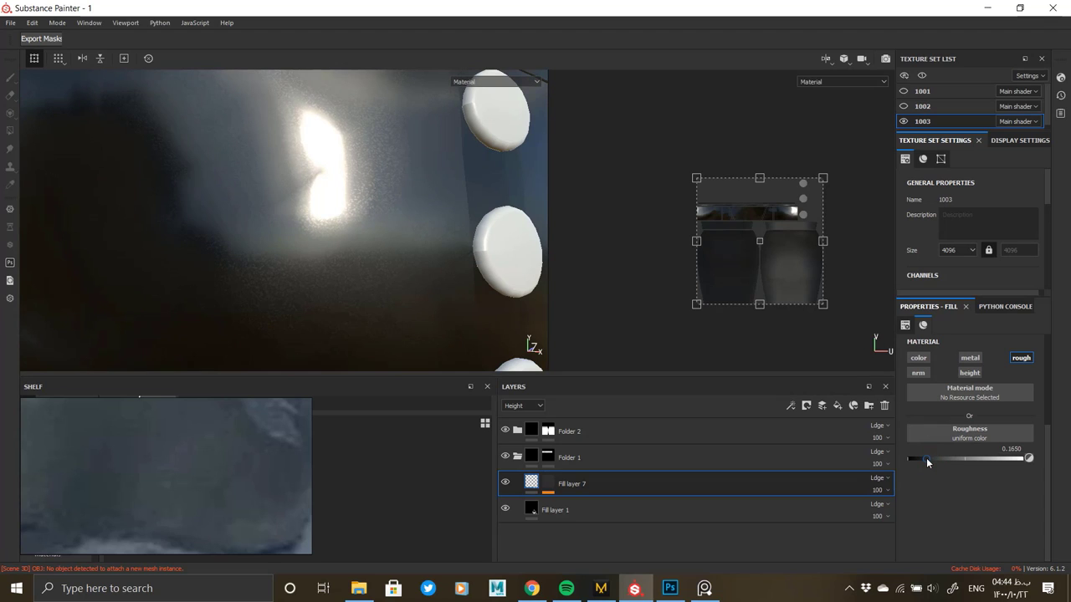
mouse_move(926, 457)
left_mouse_down()
mouse_move(899, 456)
mouse_move(928, 452)
left_mouse_up()
right_click_drag(89, 201, 72, 197, "alt")
left_click_drag(354, 294, 406, 301, "alt")
right_click_drag(406, 301, 126, 238, "alt")
left_click_drag(329, 242, 167, 251, "alt")
right_click_drag(125, 260, 212, 276, "alt")
left_click_drag(212, 276, 299, 248, "alt")
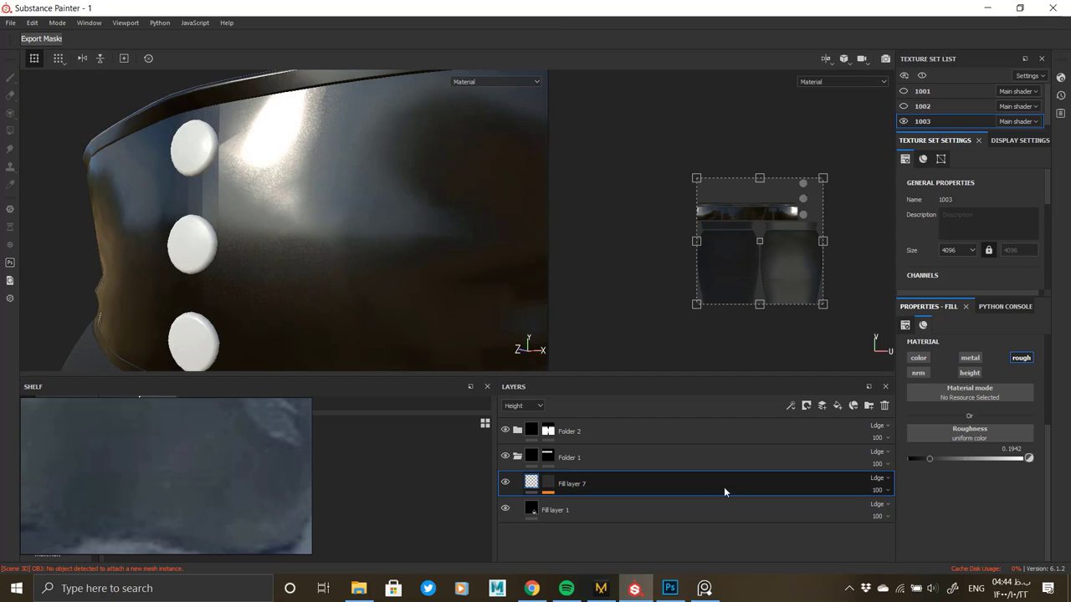
mouse_move(393, 276)
left_mouse_down("alt")
mouse_move(352, 327)
mouse_move(378, 313)
mouse_move(318, 289)
mouse_move(221, 390)
left_mouse_up("alt")
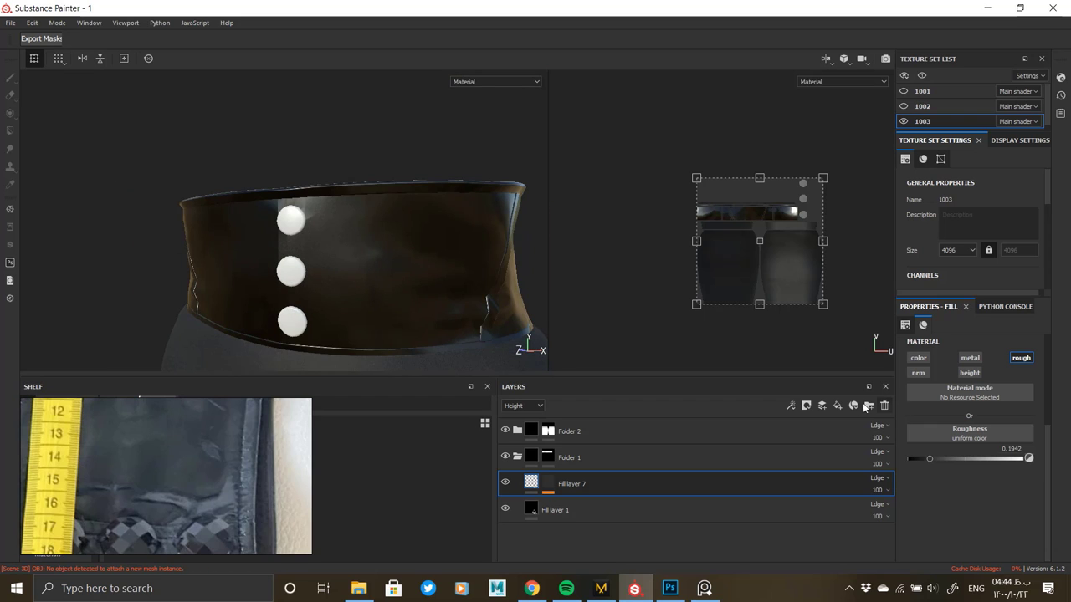
Add a new fill layer above Fill layer 7 in Folder 1 and limit it to the color channel.
left_click(839, 407)
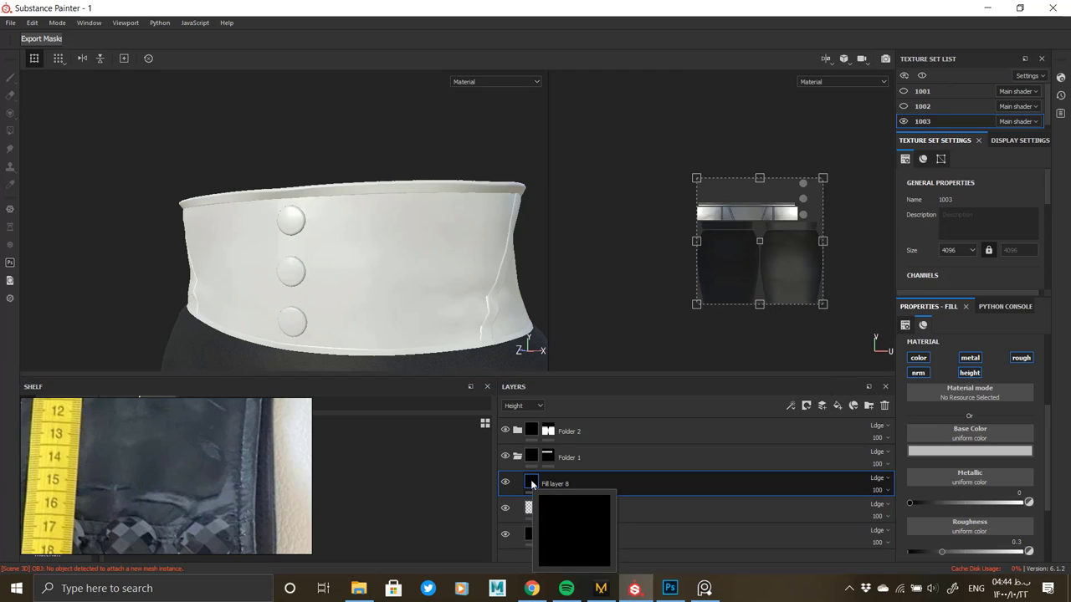
left_click(921, 374)
left_click(966, 361)
left_click(1016, 360)
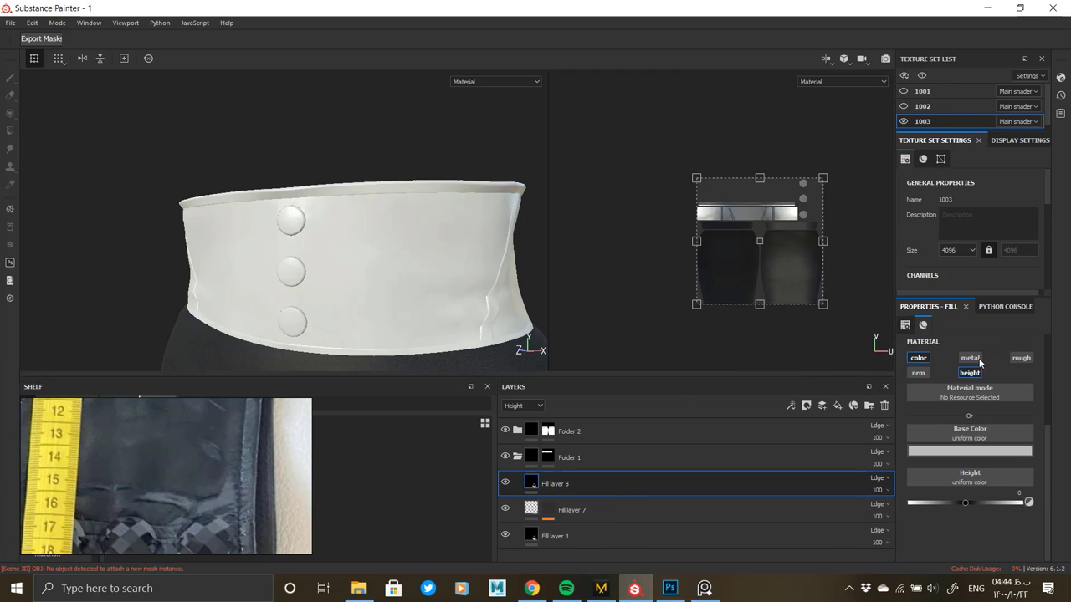
left_click(969, 373)
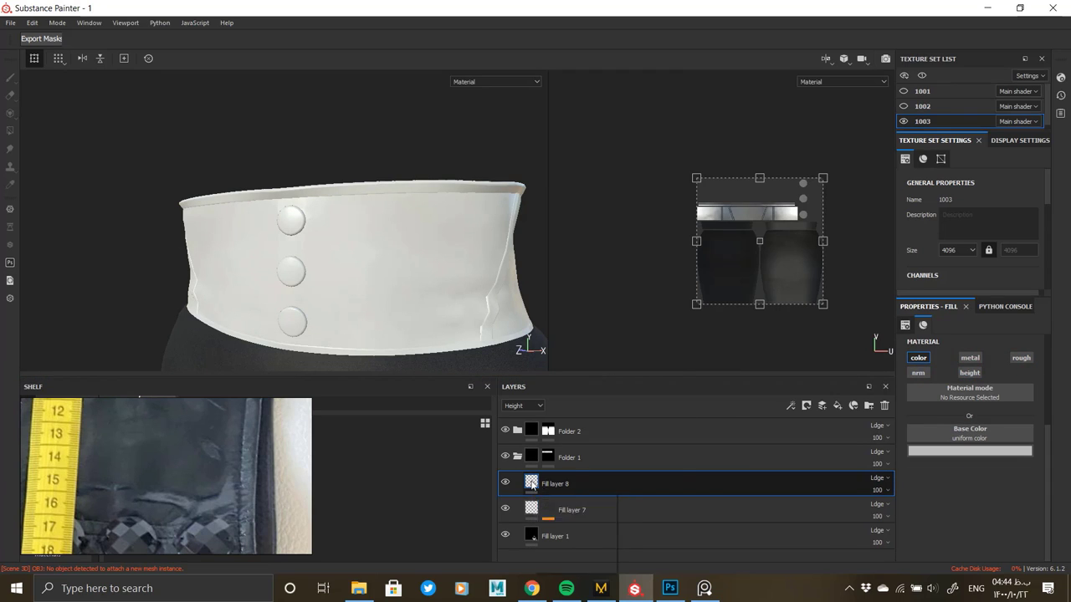
Give Fill layer 8 a black mask and add a fill to it using the Directional Noise 4 texture.
right_click(531, 482)
left_click(576, 150)
right_click(549, 484)
left_click(634, 394)
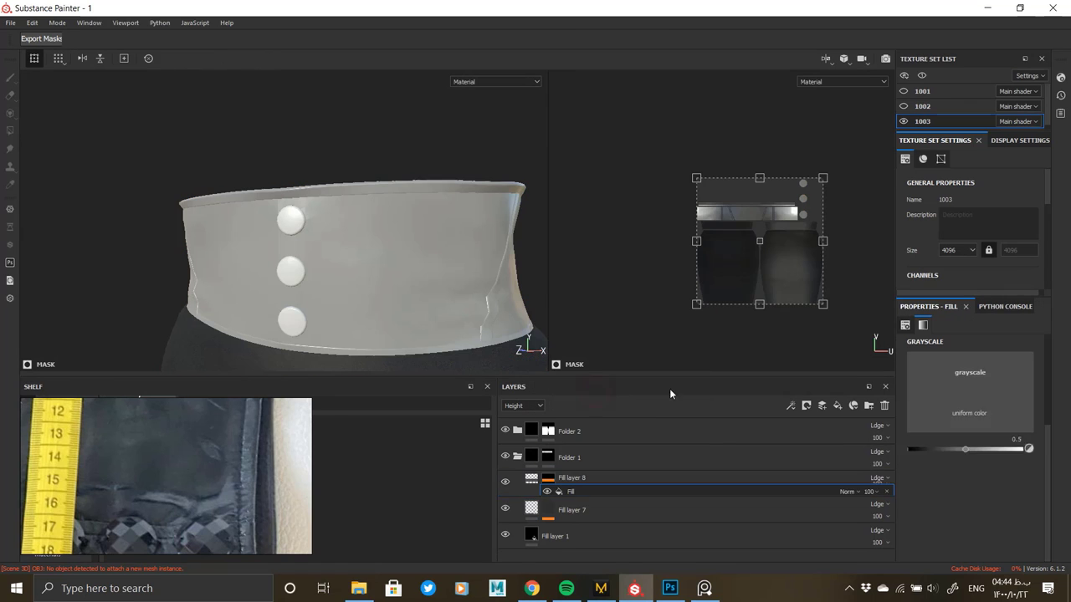
left_click(970, 372)
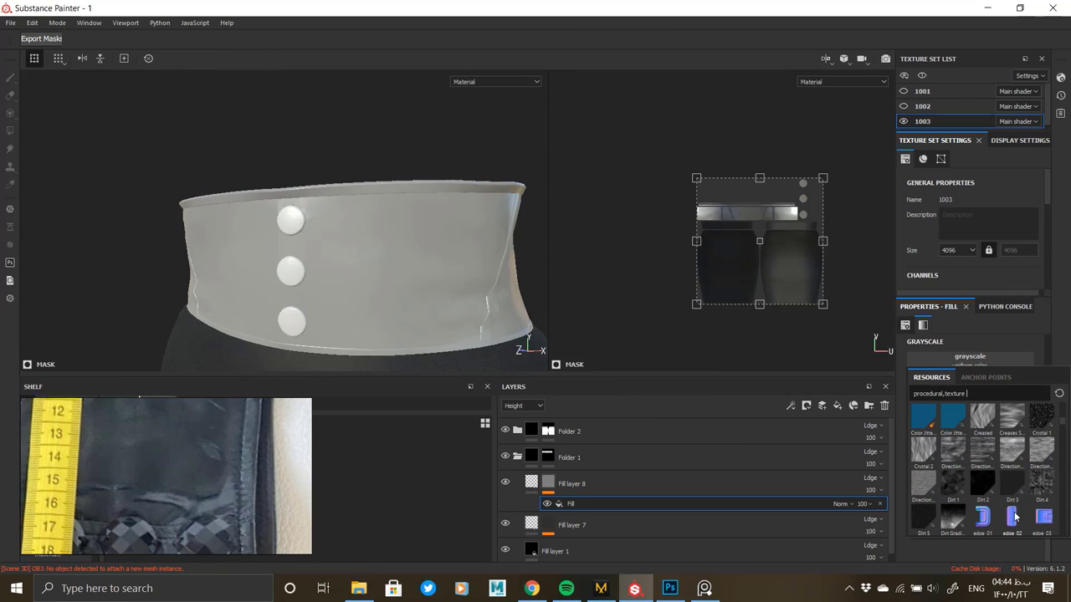
left_click(1042, 452)
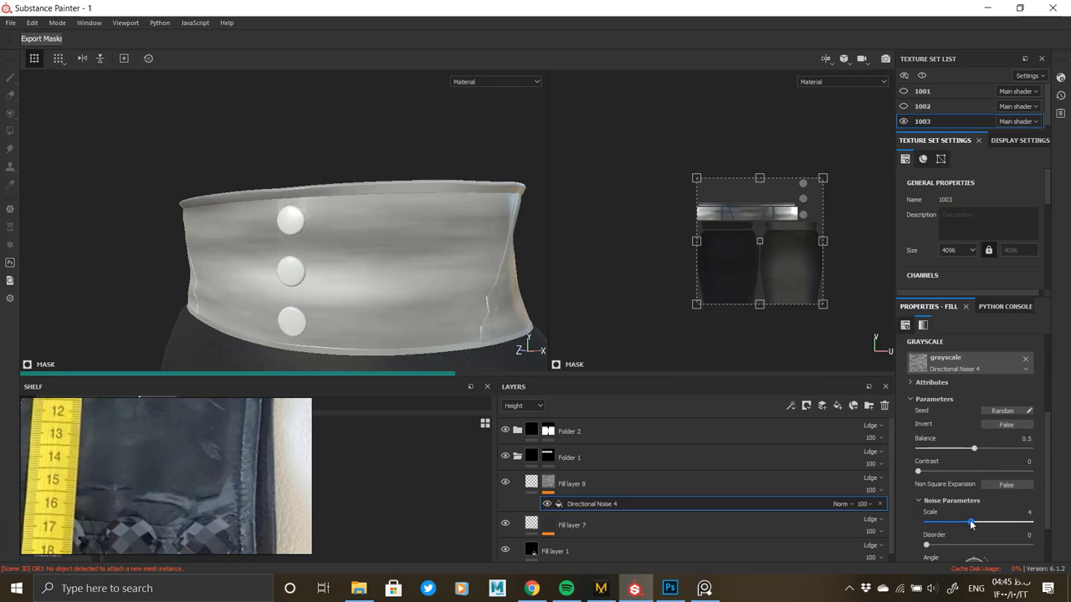
Set the Directional Noise 4's angle random to 1.
scroll(937, 523, "down", 2)
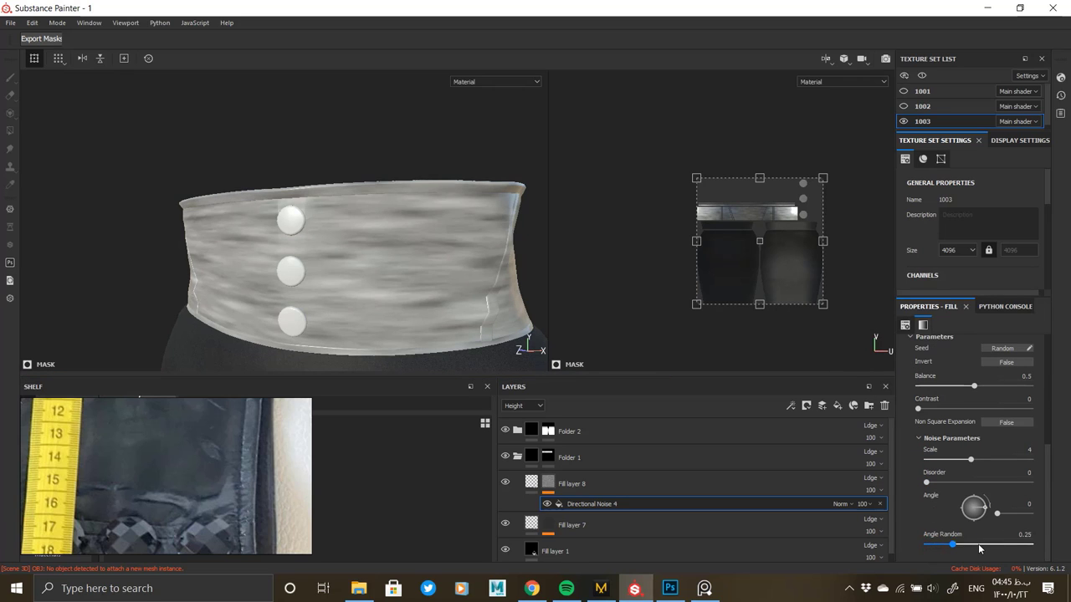
left_click(980, 545)
left_click_drag(994, 546, 1037, 545)
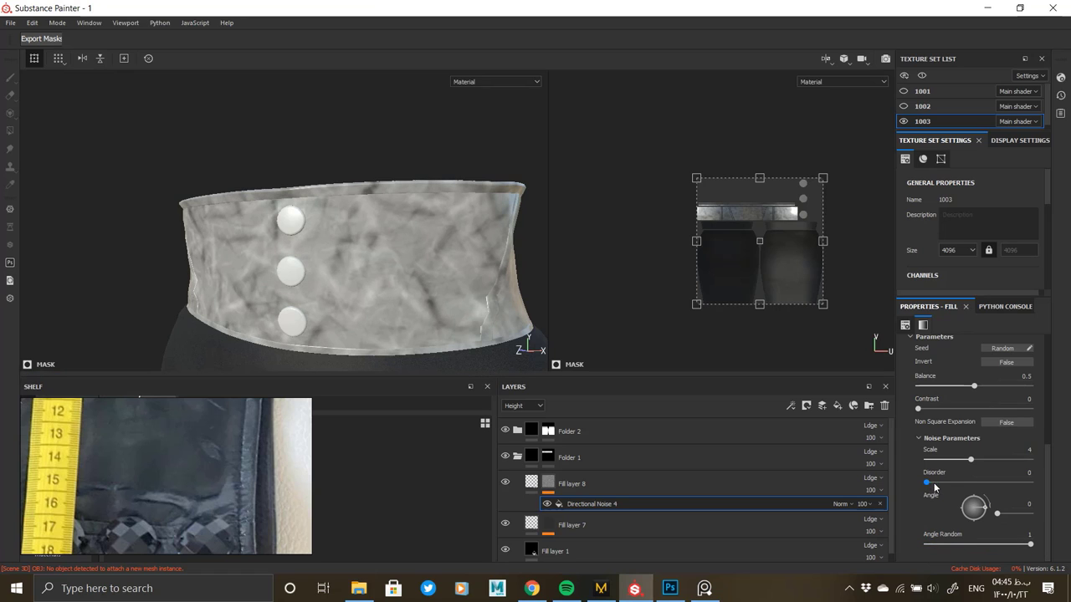
Switch Fill layer 8 from the color channel to the height channel and set its height to about 0.13.
left_click(555, 483)
left_click(963, 374)
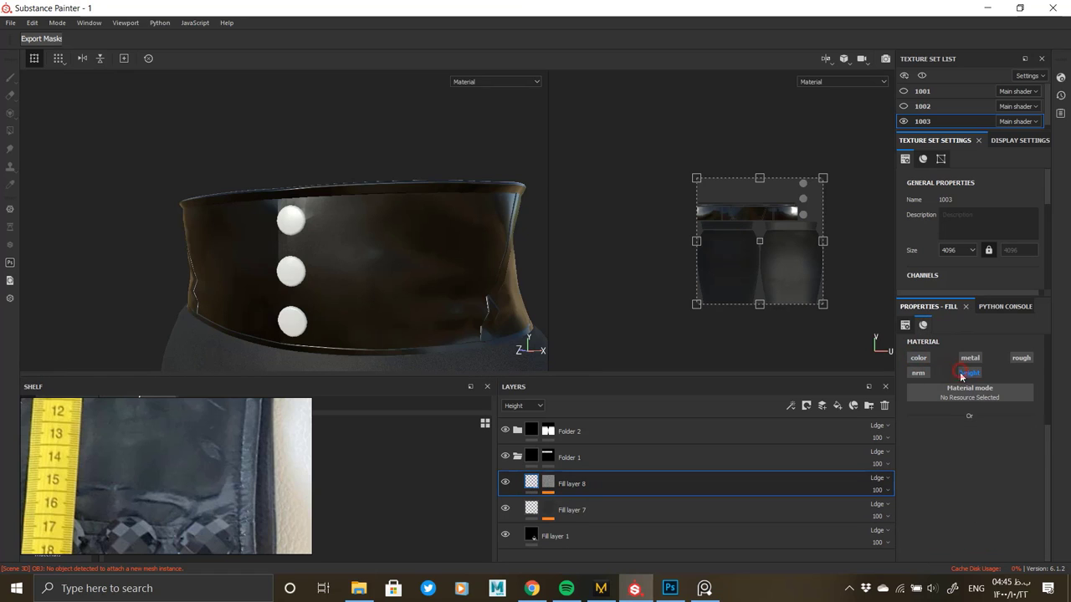
left_click_drag(974, 458, 973, 459)
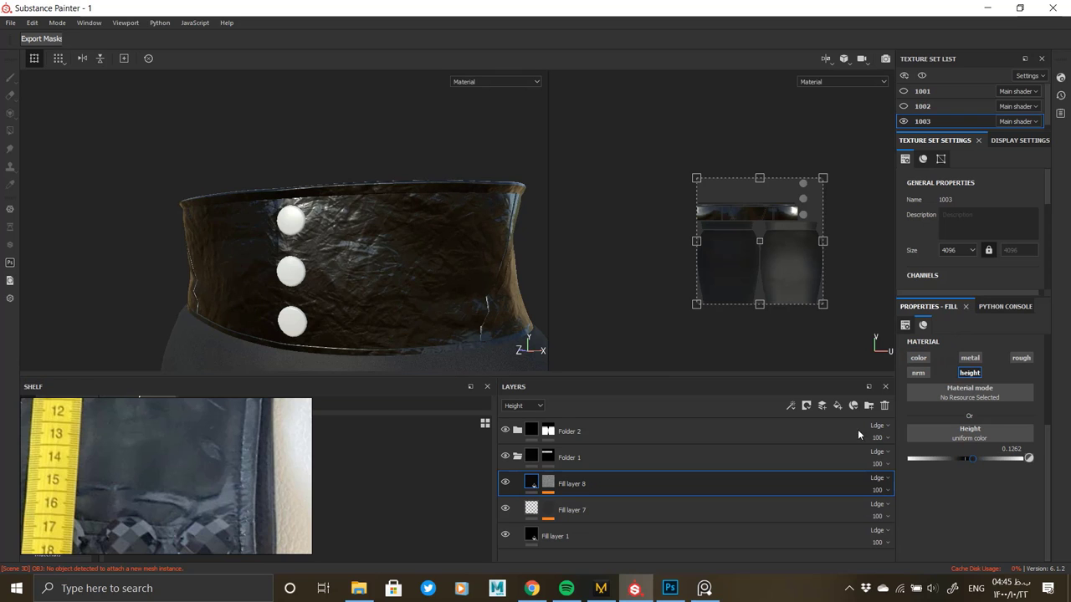
Slightly lower the height of Fill layer 8 after inspecting the wrinkles near the waistband's upper edge.
left_click_drag(448, 294, 375, 298, "alt")
right_click_drag(375, 299, 408, 315, "alt")
left_click_drag(400, 300, 875, 438, "alt")
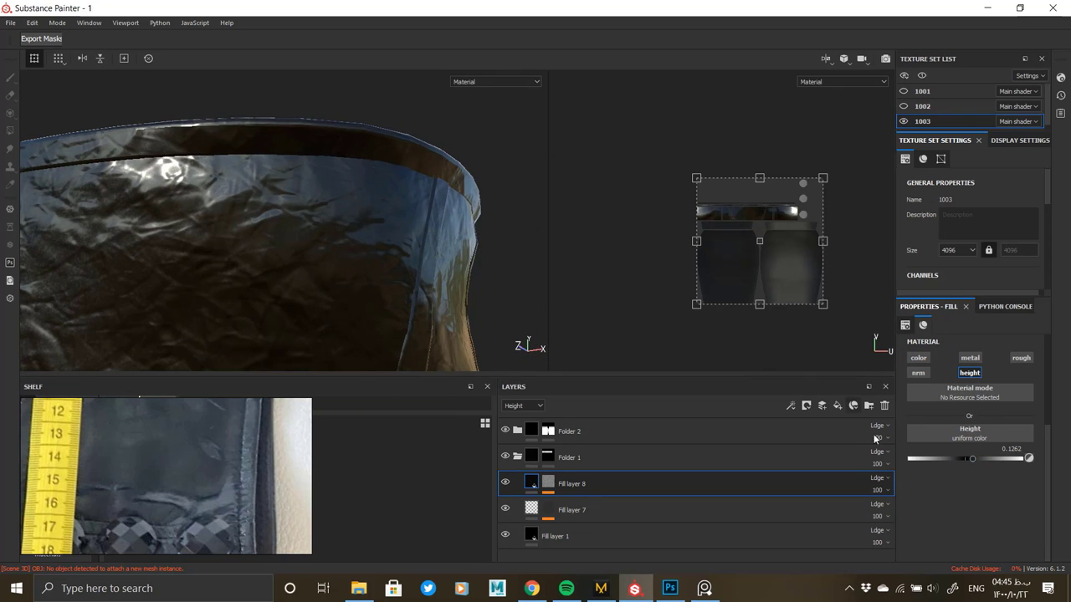
left_click_drag(972, 459, 970, 459)
Add a Blur filter above Directional Noise 4 in the mask of Fill layer 8.
left_click(548, 490)
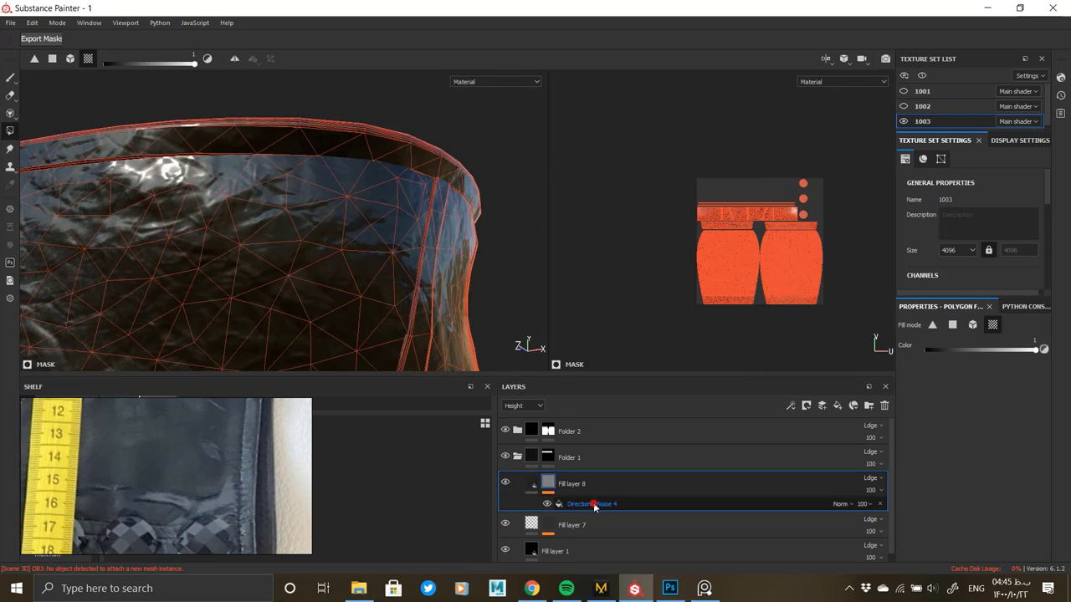
right_click(594, 505)
left_click(633, 447)
left_click(988, 351)
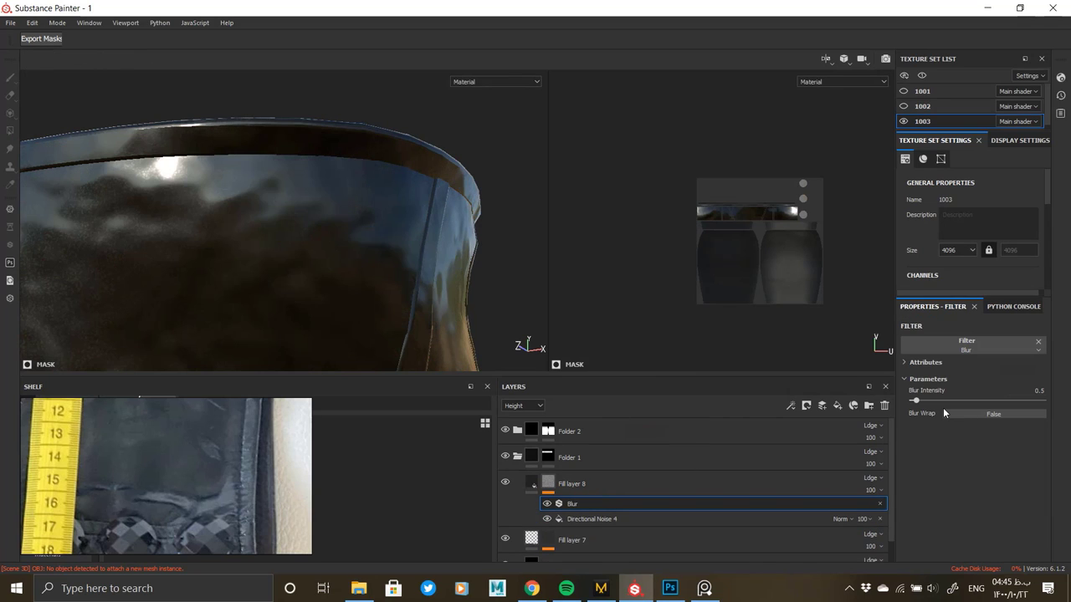
Set the Blur intensity to 0 in Fill layer 8's mask and raise the layer's height to about 0.21.
left_click_drag(914, 400, 913, 402)
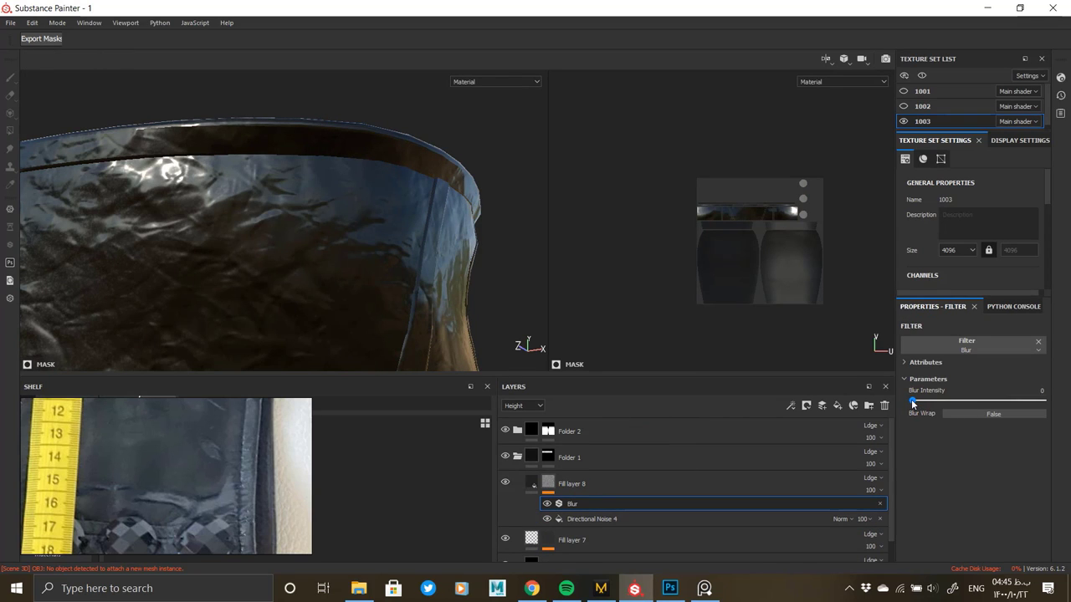
left_click(602, 519)
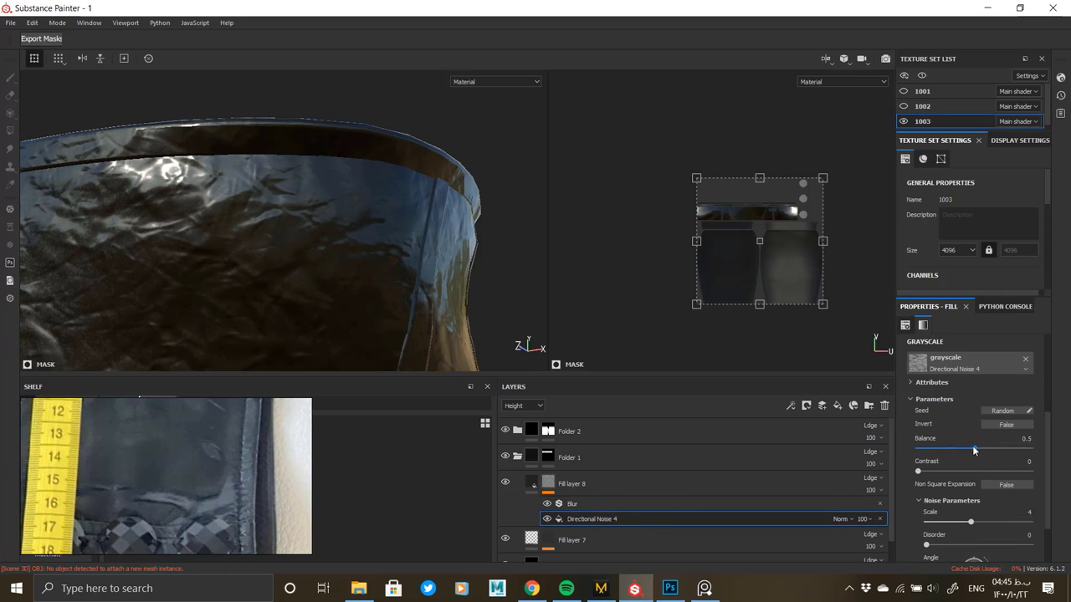
left_click(533, 486)
left_click_drag(975, 458, 977, 457)
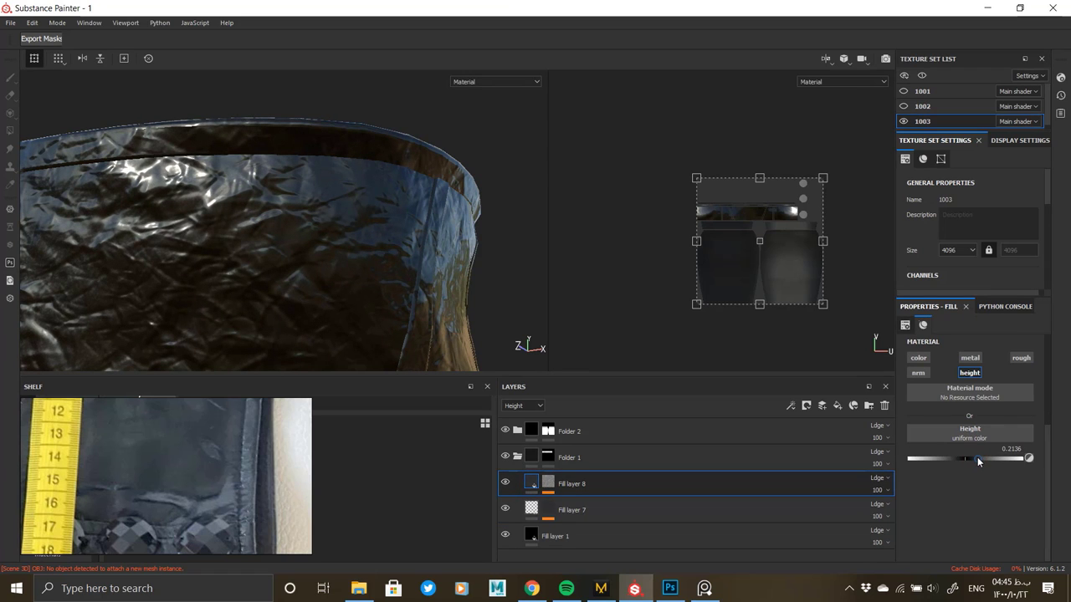
Add a UV Border Distance generator above the Blur filter in the mask of Fill layer 8.
left_click(549, 483)
right_click(596, 503)
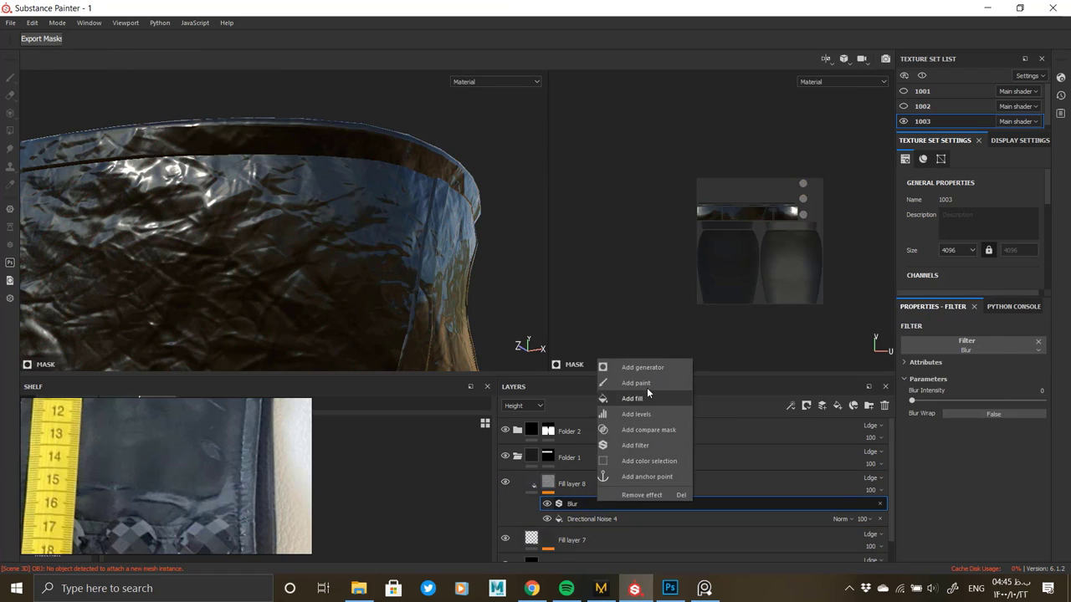
left_click(650, 367)
left_click(973, 345)
left_click(984, 450)
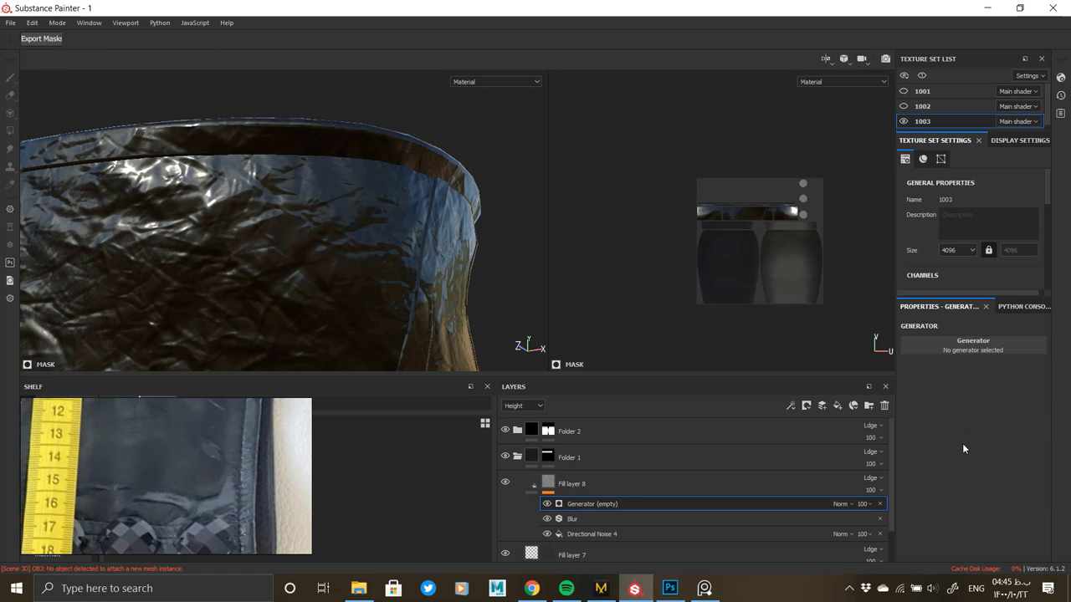
Set the UV Border Distance balance to 0.1 and its blend mode to Multiply, checking the mask and the waistband.
left_click(548, 483, "alt")
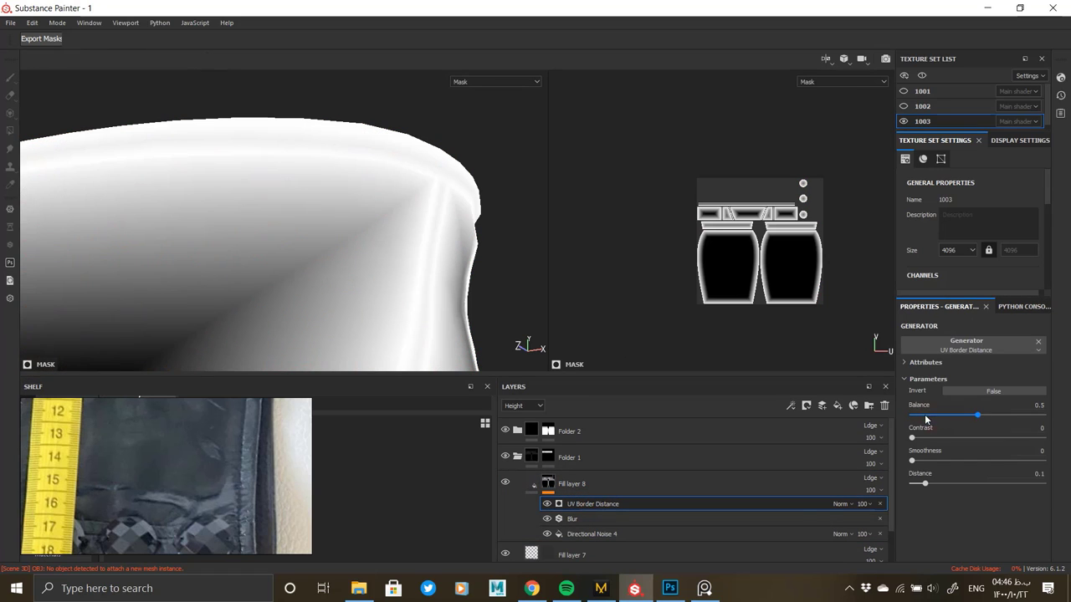
left_click(847, 503)
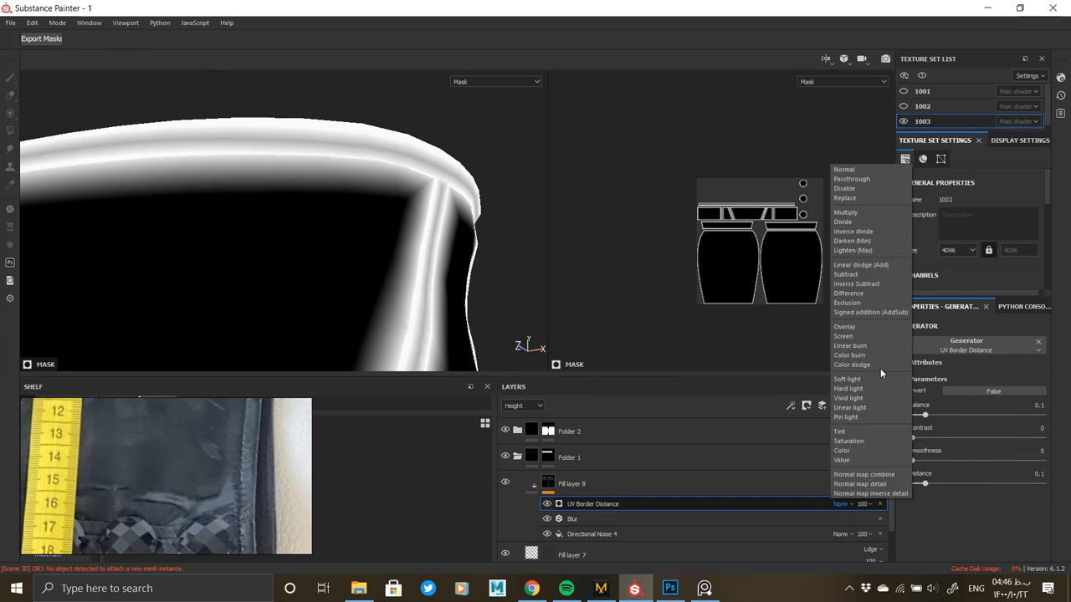
left_click(847, 217)
left_click(532, 486)
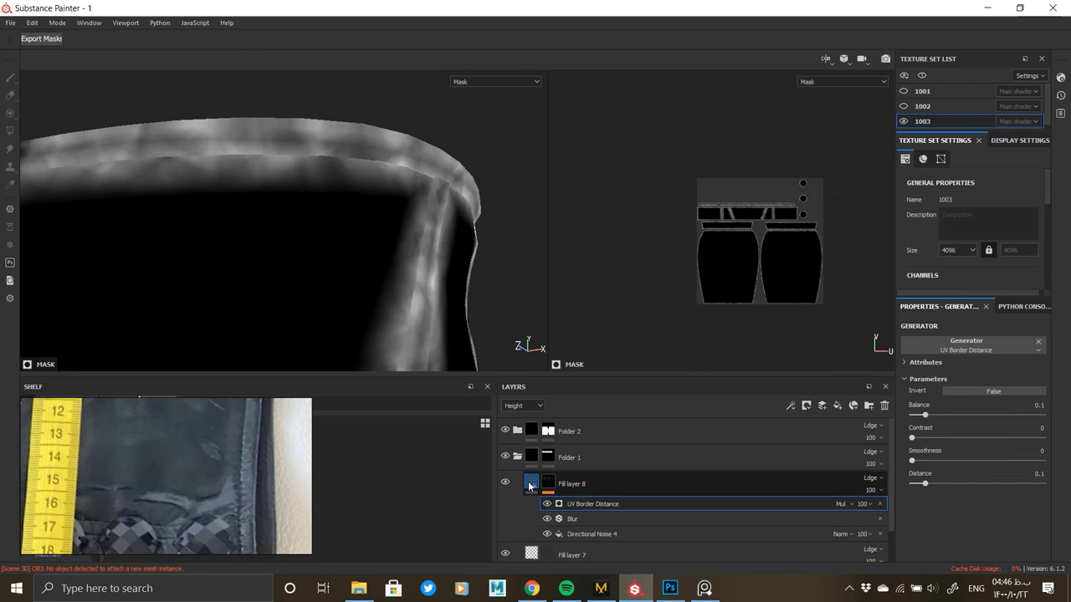
right_click_drag(372, 255, 276, 279, "alt")
left_click_drag(276, 279, 310, 270, "alt")
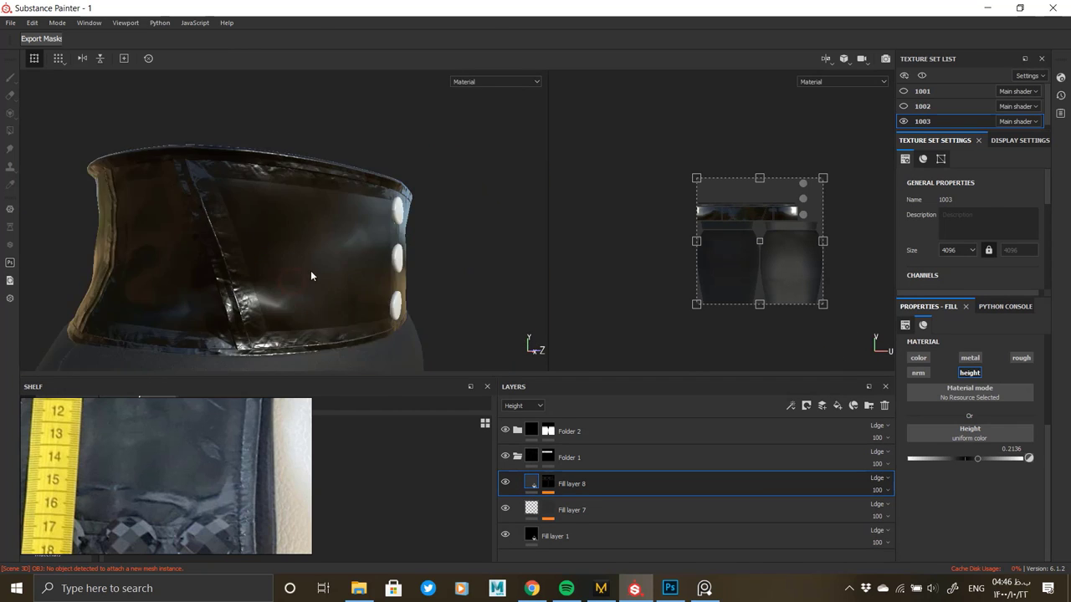
right_click_drag(310, 270, 435, 279, "alt")
left_click_drag(435, 279, 322, 219, "alt")
Try a smoothness of 0.09 on the UV Border Distance generator in Fill layer 8's mask and undo it.
left_click(548, 484)
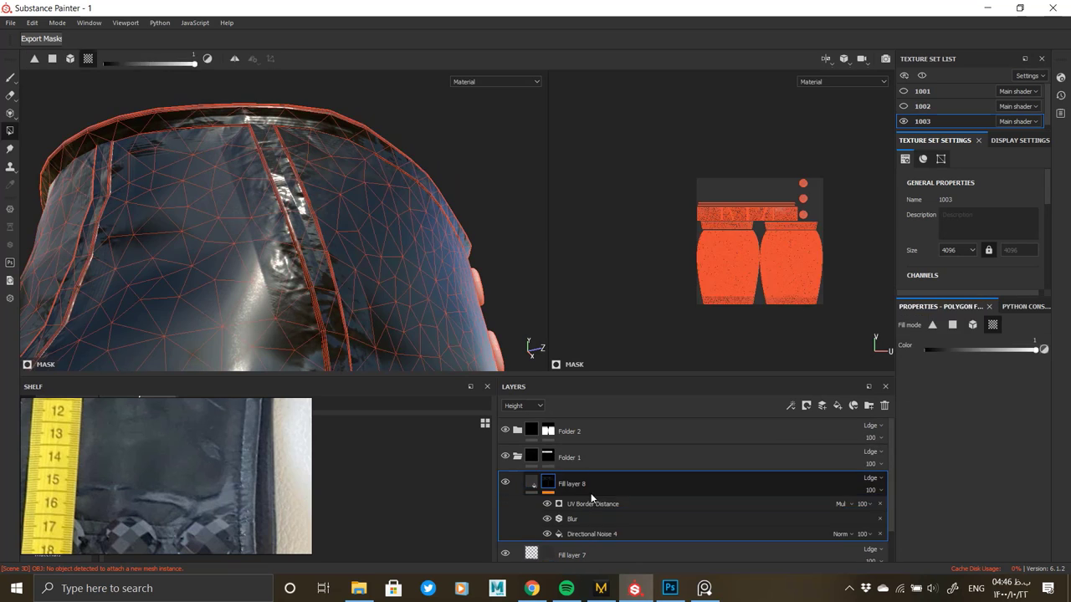
left_click(593, 504)
left_click_drag(923, 462, 923, 462)
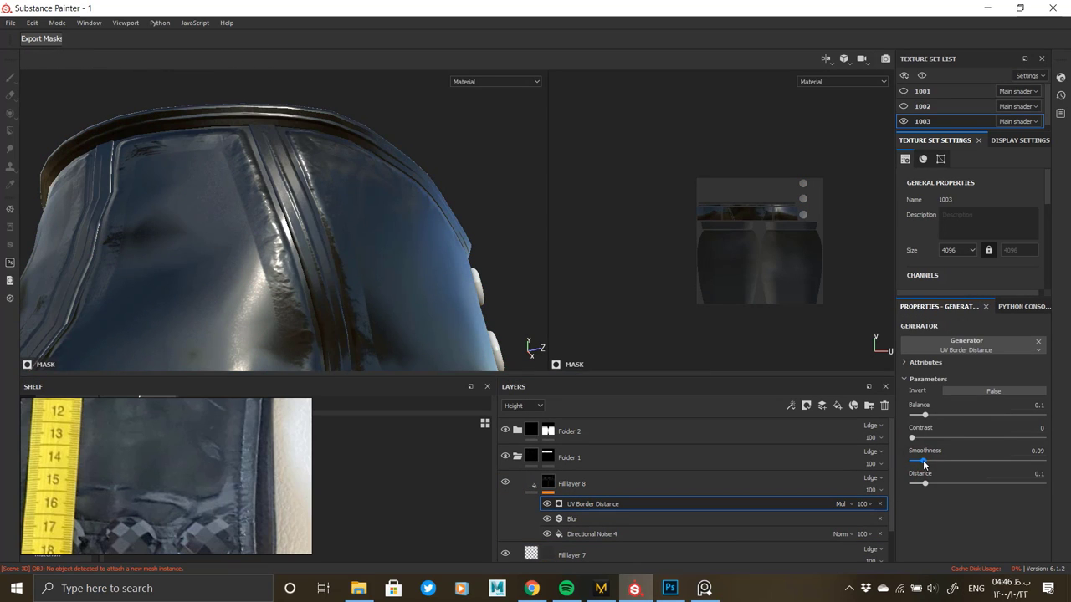
key("ctrl+z")
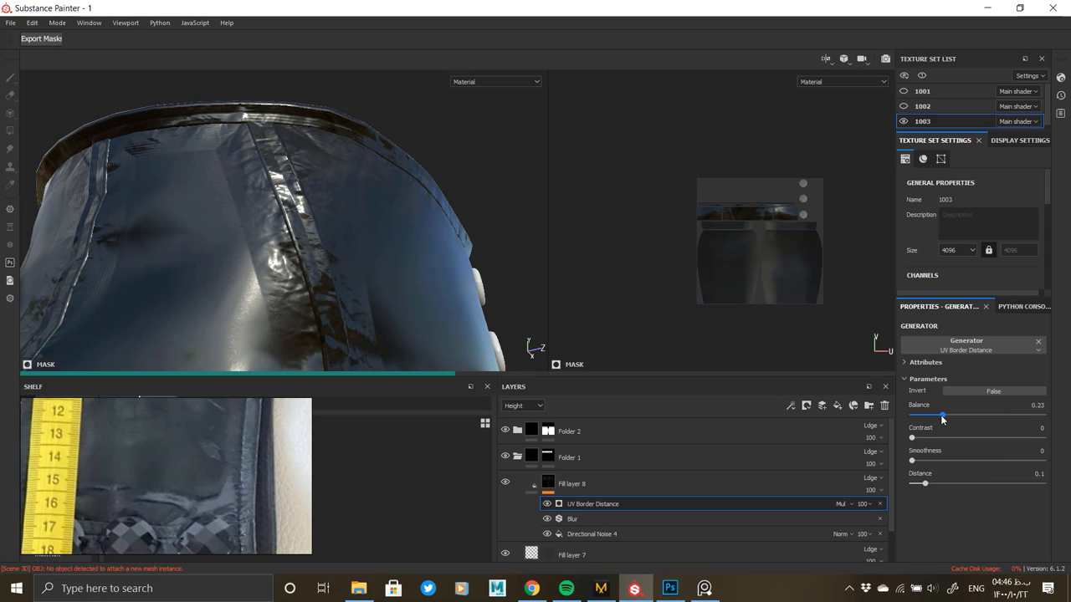
Set the size of texture set 1003 to 2048 and display the mask of Fill layer 8 alone.
left_click(965, 252)
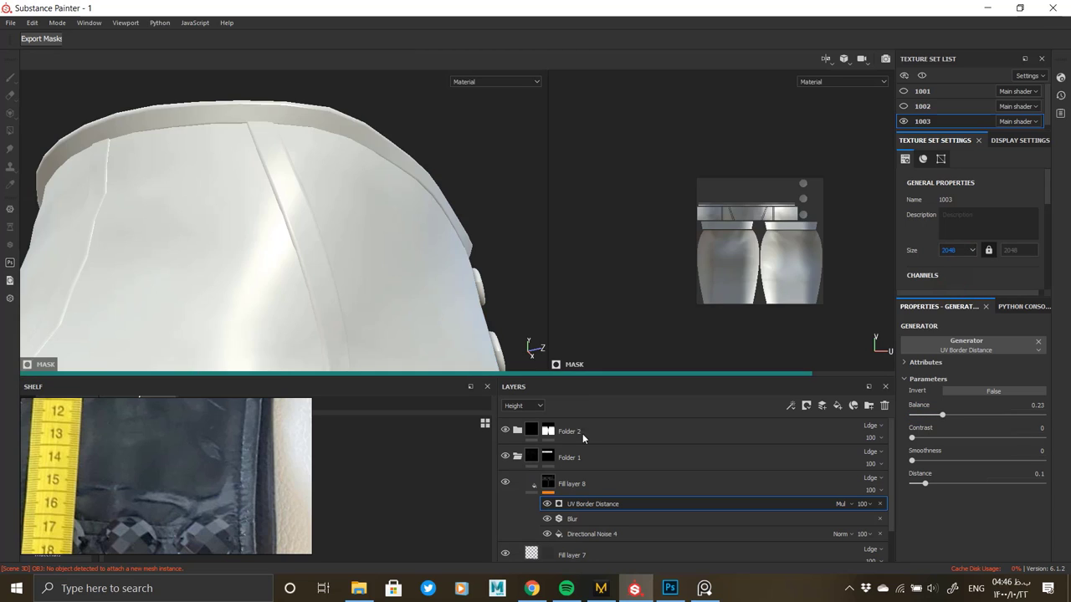
left_click(548, 483, "alt")
left_click_drag(369, 282, 397, 242, "alt")
Set the UV Border Distance generator's balance to 0.35 and its distance to 0.04.
left_click(635, 503)
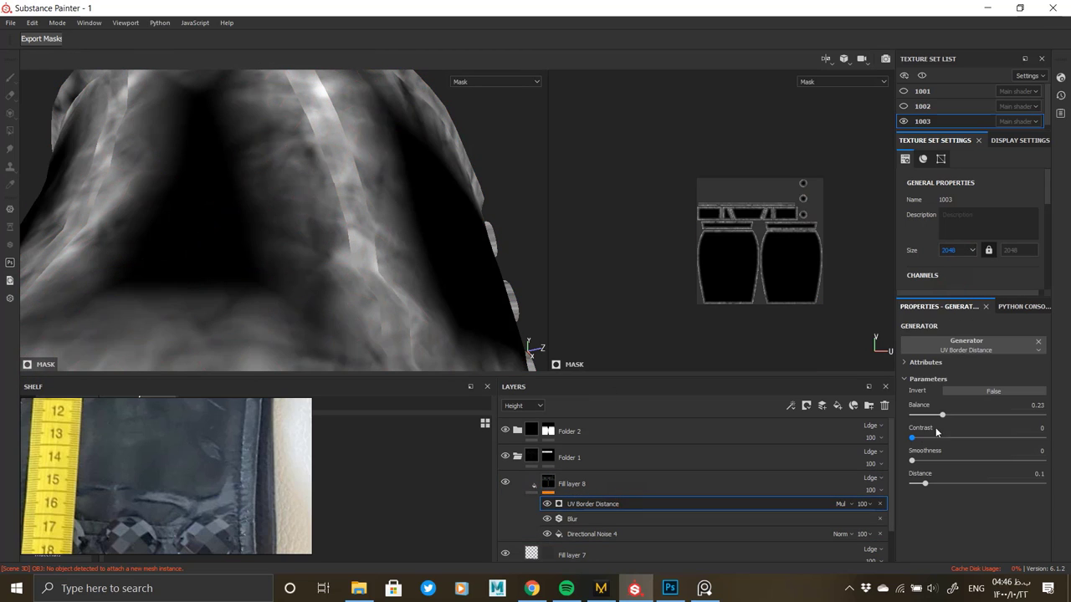
left_click_drag(946, 416, 960, 417)
left_click_drag(926, 481, 917, 483)
Set Fill layer 8's height to about 0.20 after inspecting the wrinkles along the waistband seams.
left_click(532, 482)
right_click_drag(426, 283, 392, 277, "alt")
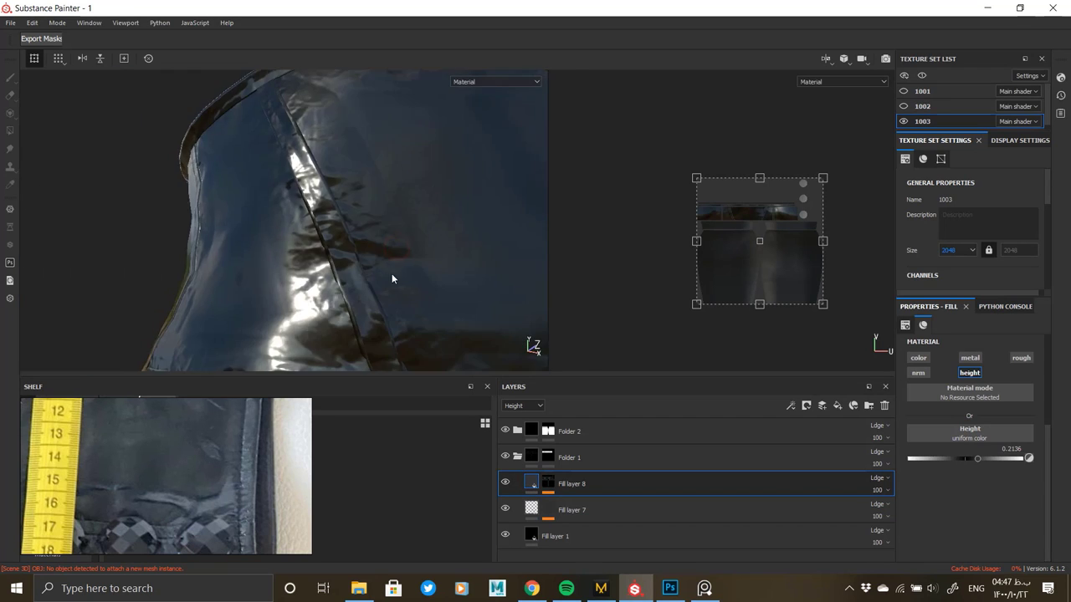
middle_click_drag(393, 277, 444, 282, "alt")
right_click_drag(444, 282, 413, 280, "alt")
left_click_drag(413, 279, 364, 238, "alt")
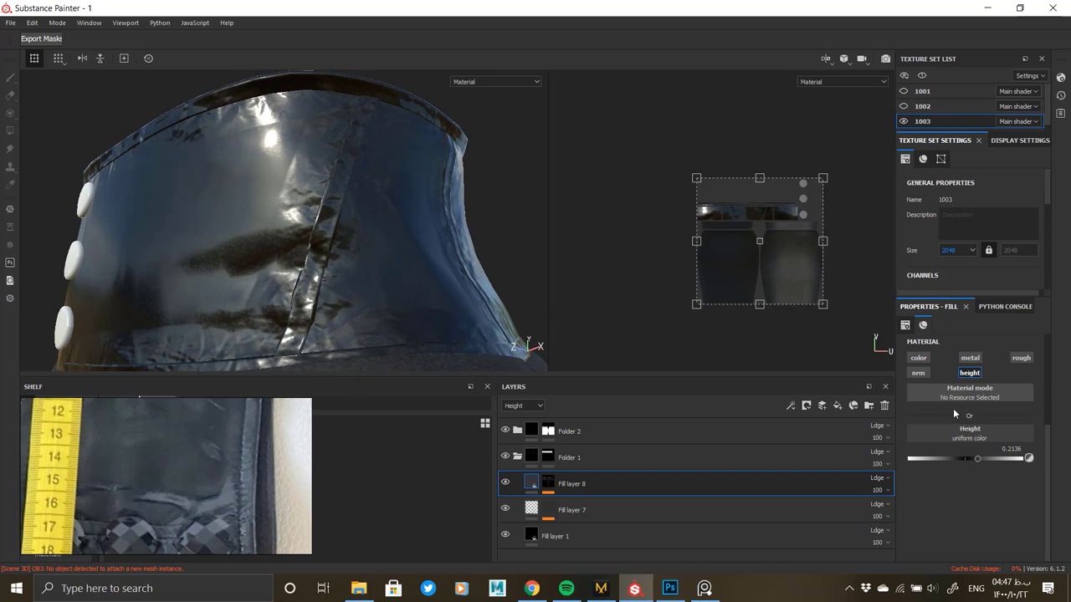
mouse_move(977, 459)
left_mouse_down()
mouse_move(963, 457)
mouse_move(976, 455)
left_mouse_up()
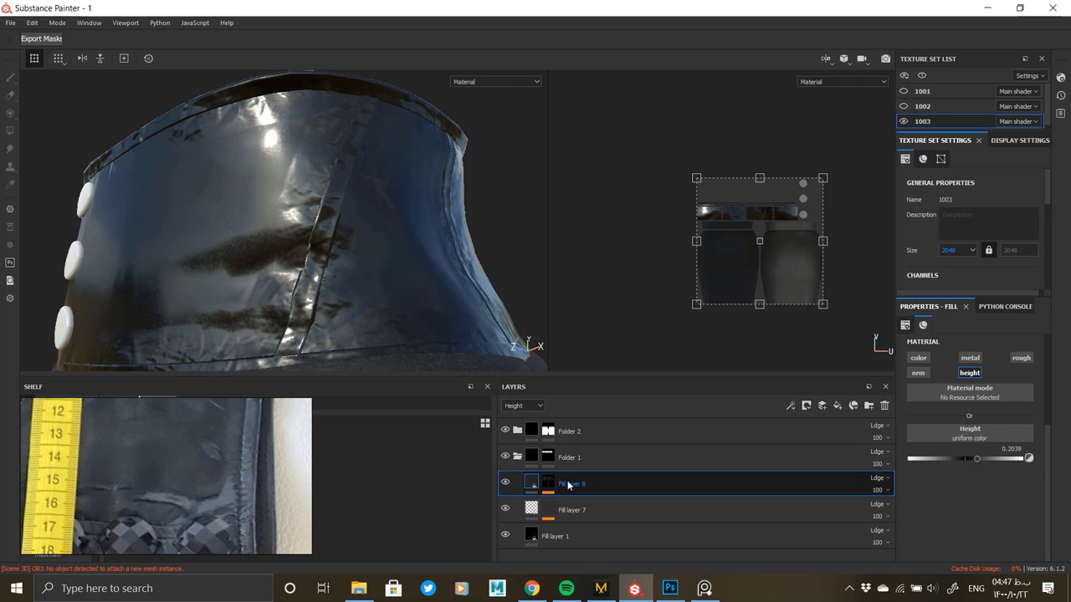
Move the Blur filter above UV Border Distance in Fill layer 8's mask and set its intensity to 0.27.
left_click(548, 483)
left_click_drag(574, 518, 575, 505)
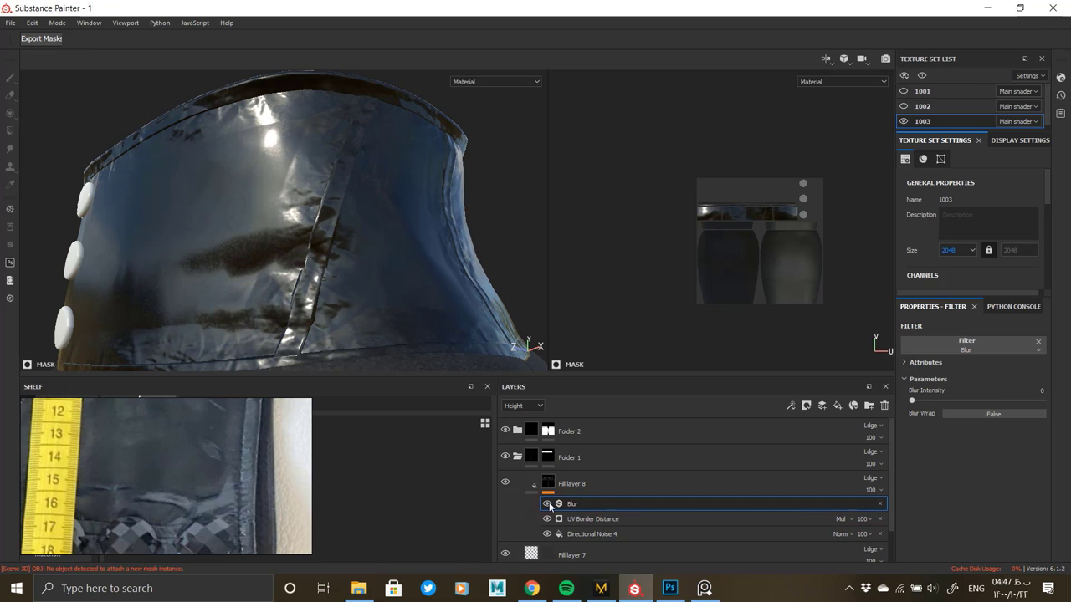
left_click_drag(912, 401, 918, 402)
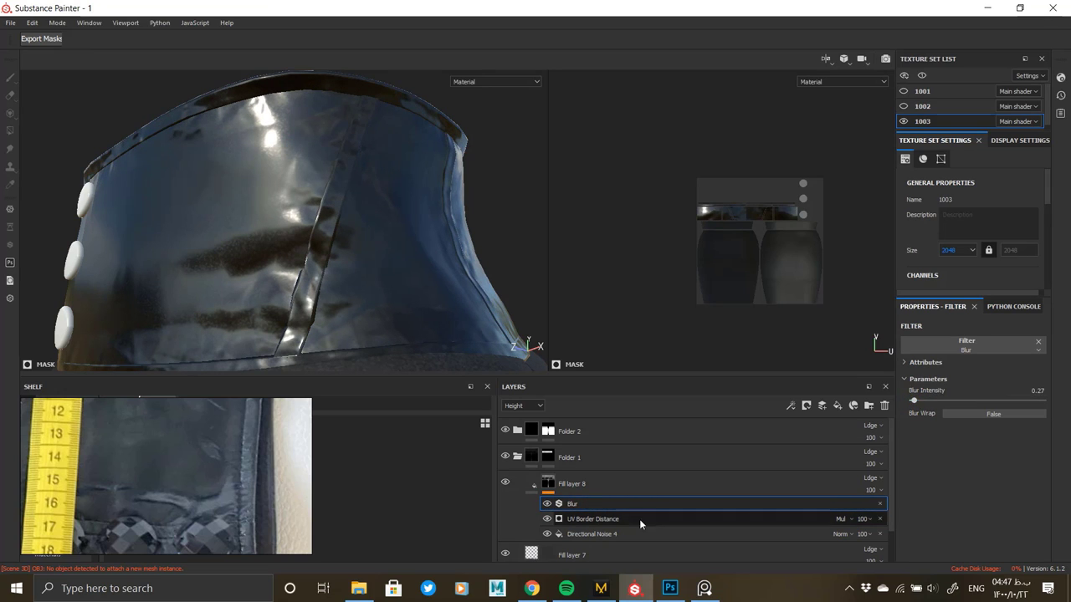
Reorder the mask effects with Directional Noise 4 above Blur and UV Border Distance, set to Multiply over a Normal generator.
mouse_move(591, 519)
left_mouse_down()
mouse_move(592, 540)
mouse_move(592, 525)
left_mouse_up()
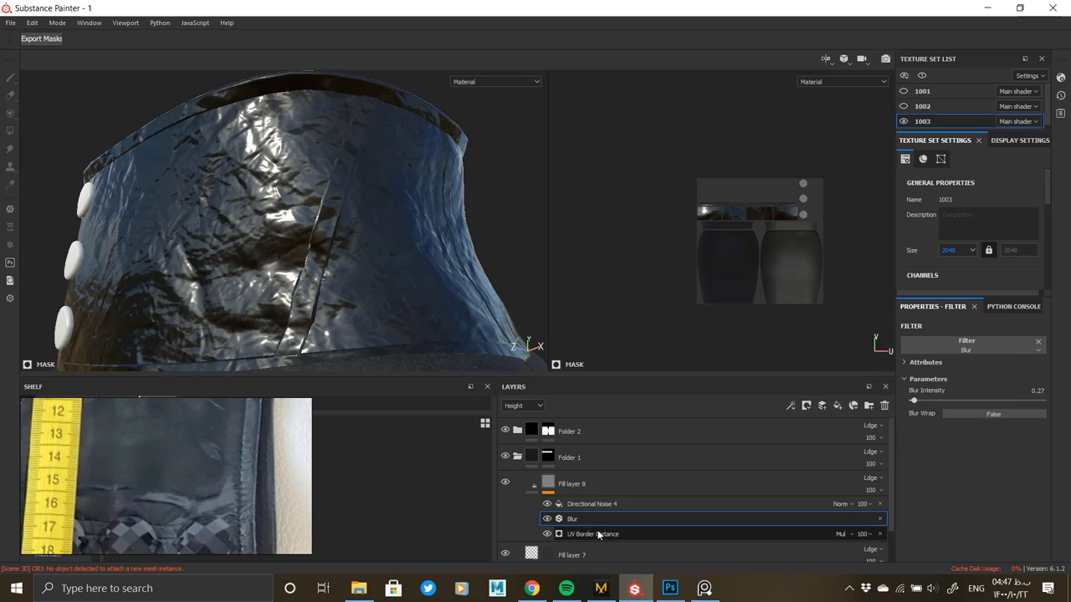
left_click(841, 534)
left_click(848, 205)
left_click(839, 503)
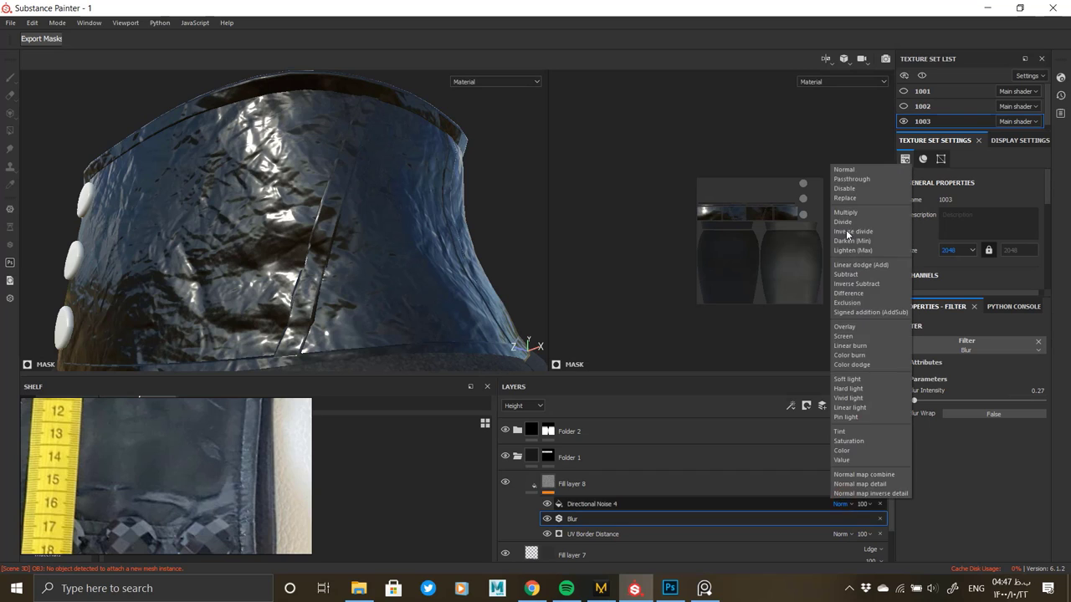
left_click(848, 215)
Set the UV Border Distance balance to 0.21 and its distance to 0.05.
left_click(601, 534)
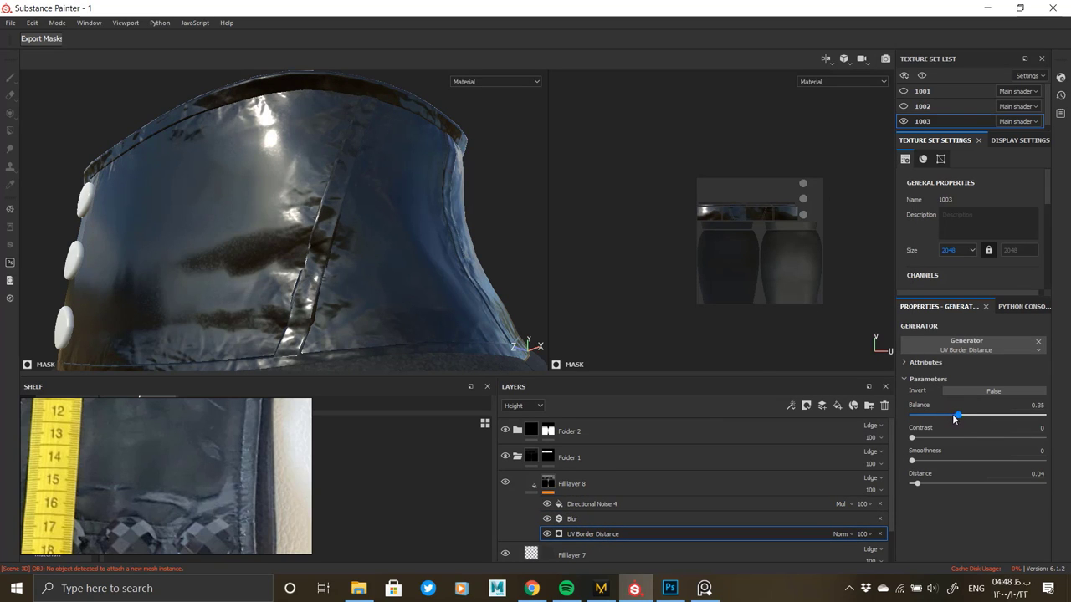
left_click_drag(953, 415, 940, 413)
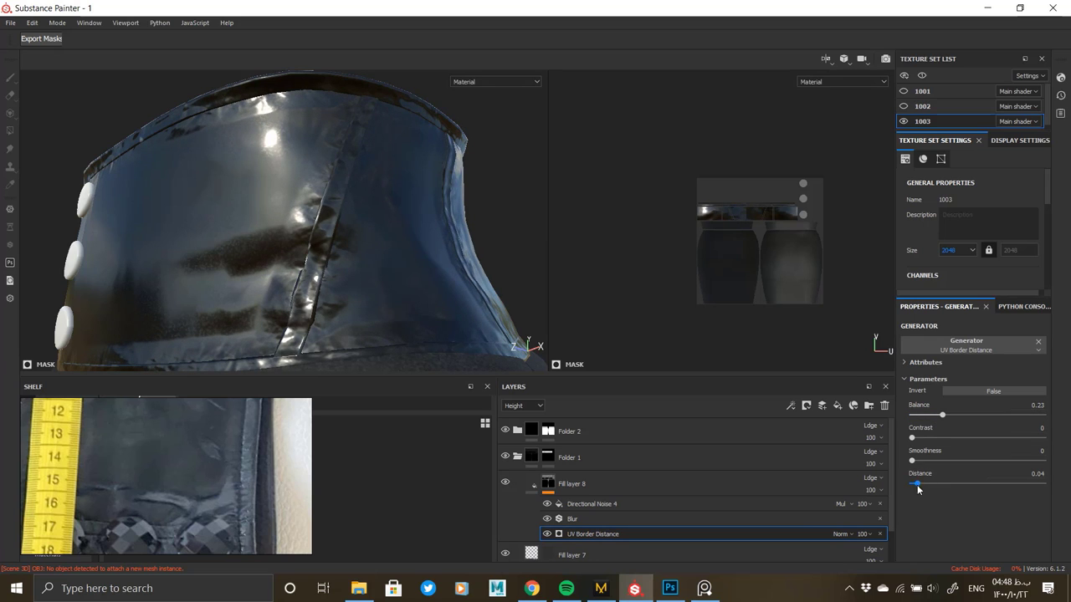
left_click_drag(917, 483, 928, 483)
left_click_drag(943, 415, 939, 415)
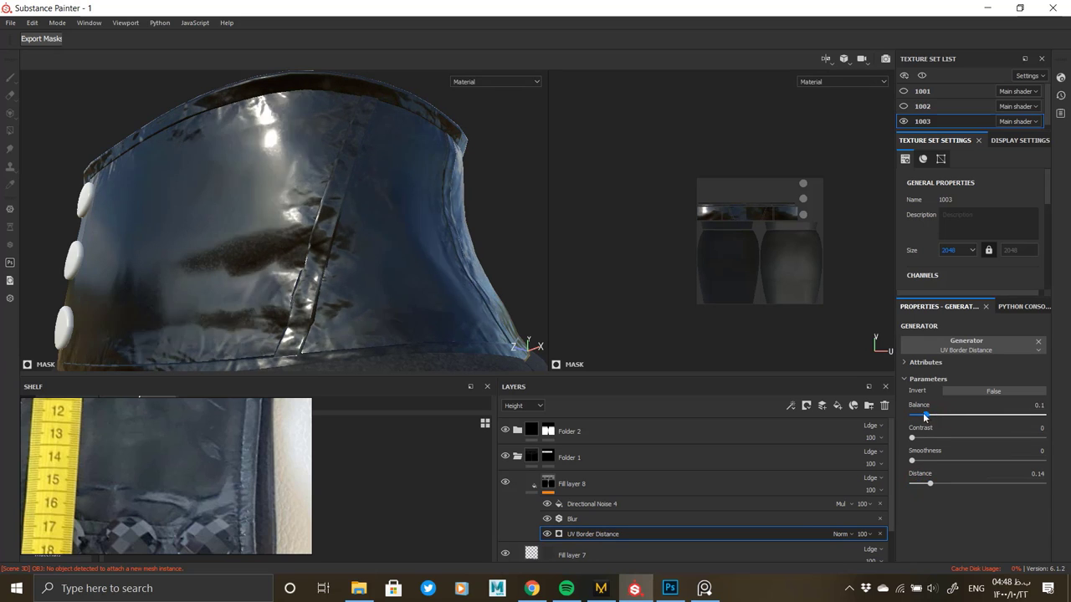
left_click_drag(928, 483, 917, 483)
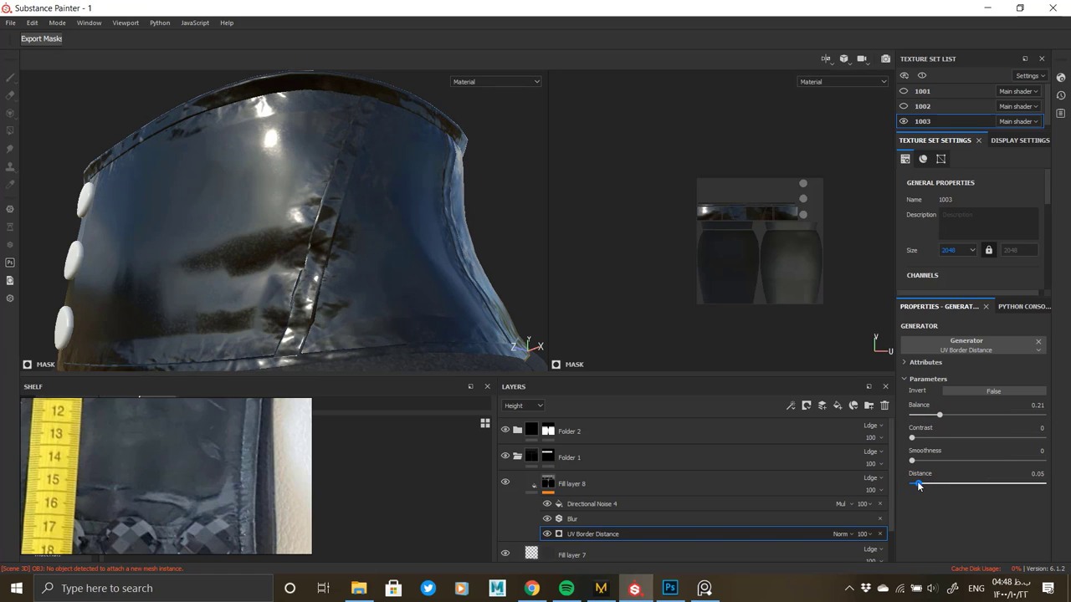
Raise the Blur intensity to 1.98 and inspect Fill layer 8's mask and the wrinkles around the waistband.
left_click(681, 518)
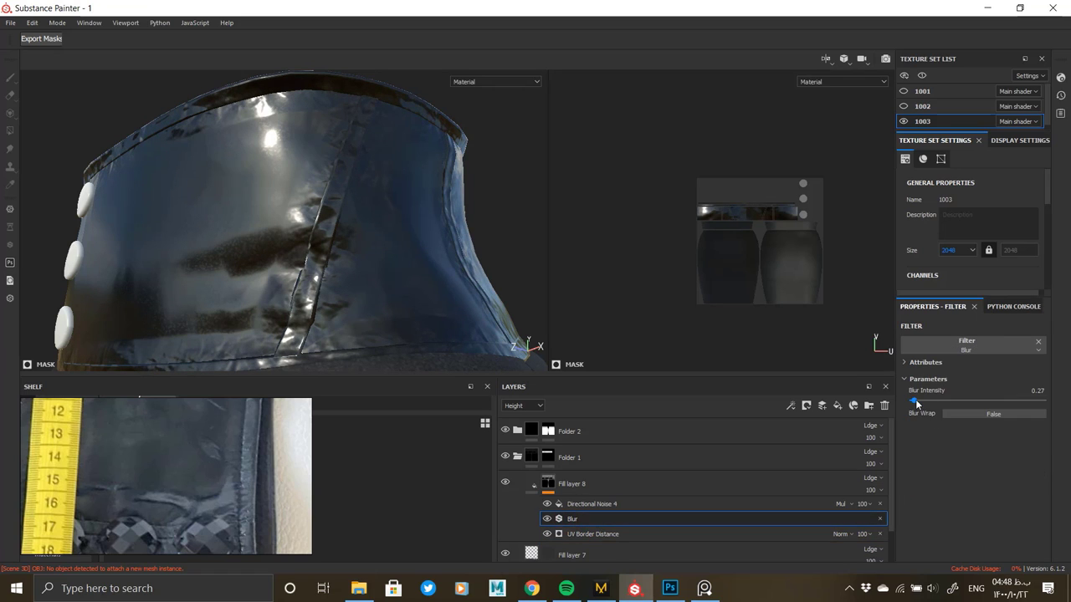
left_click_drag(916, 399, 917, 398)
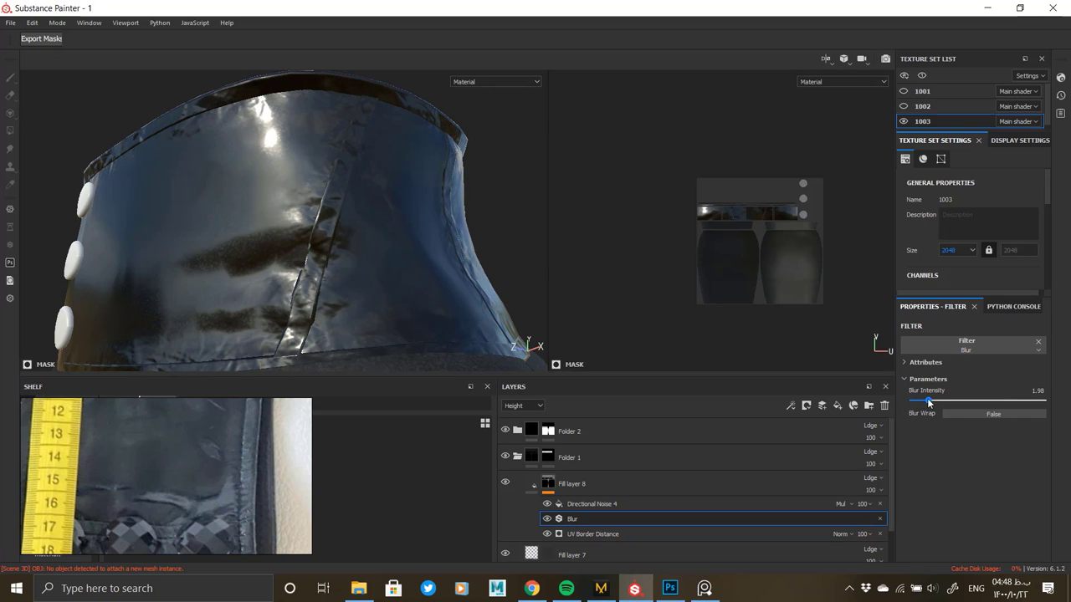
left_click(550, 484, "alt")
left_click(569, 505)
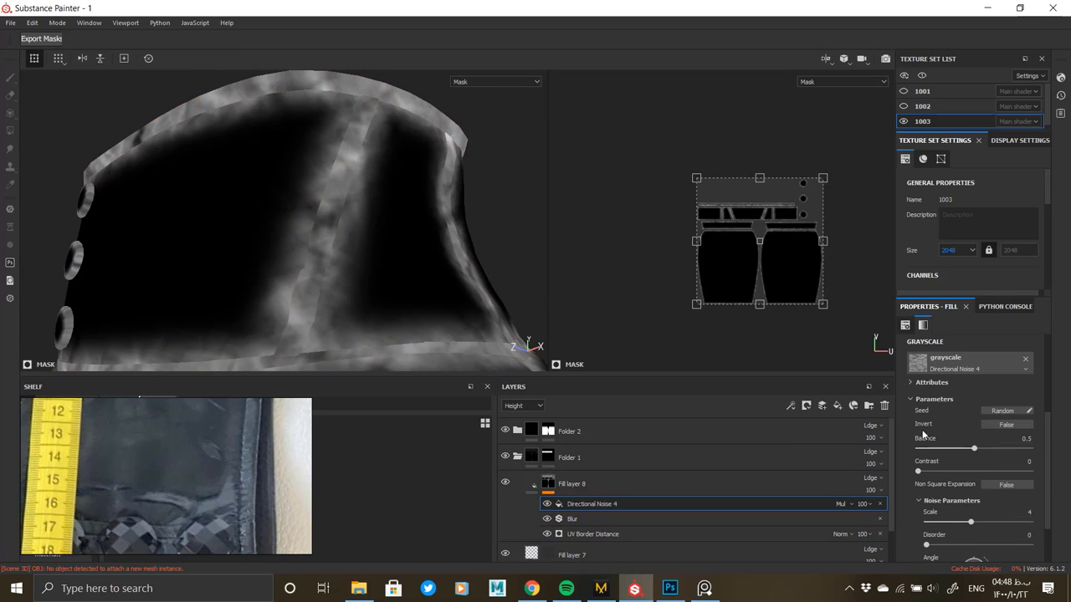
left_click(532, 484)
left_click_drag(101, 234, 340, 285, "alt")
scroll(338, 292, "down", 3)
scroll(340, 284, "up", 3)
scroll(340, 285, "down", 2)
left_click_drag(309, 251, 216, 243, "alt")
Set the UV Border Distance balance to 0.29 while checking the wrinkles from several angles around the waistband.
left_click(549, 483)
left_click(580, 534)
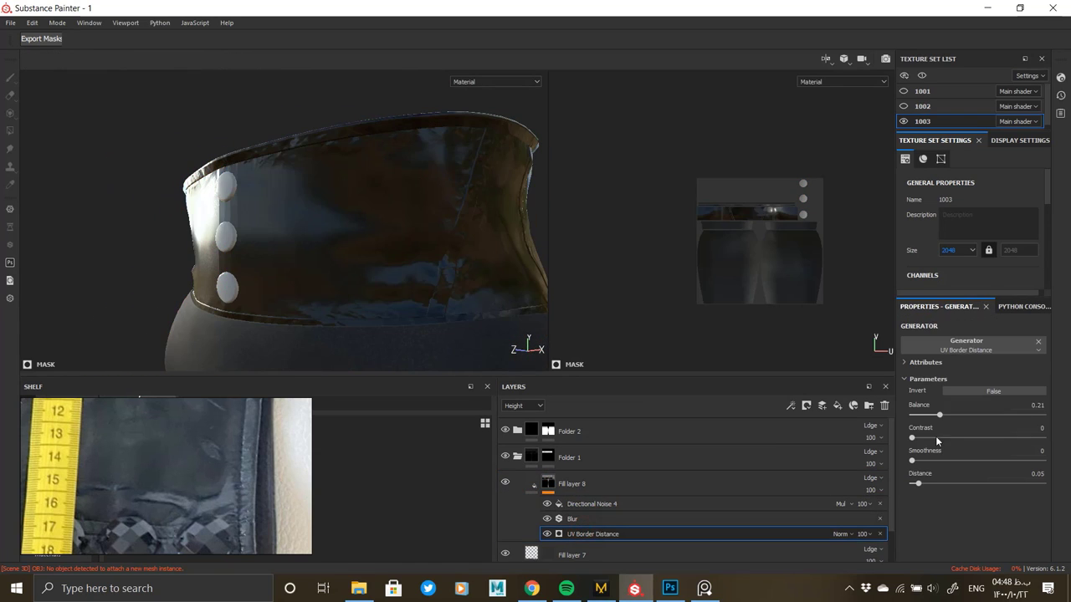
left_click_drag(411, 289, 373, 282, "alt")
left_click(374, 282)
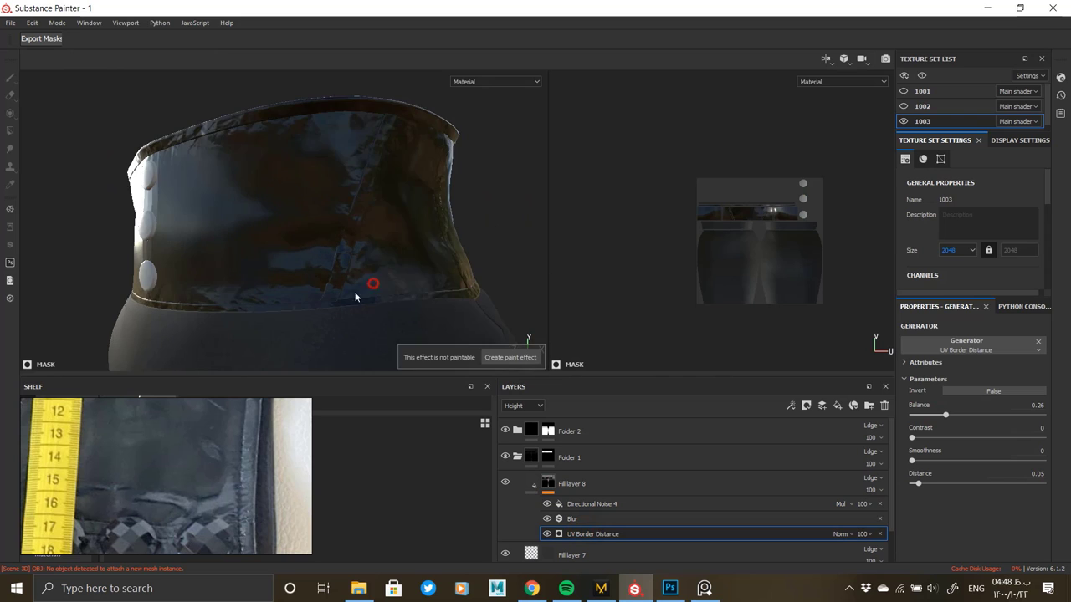
right_click_drag(353, 246, 388, 249, "shift")
left_click_drag(388, 248, 403, 224, "alt")
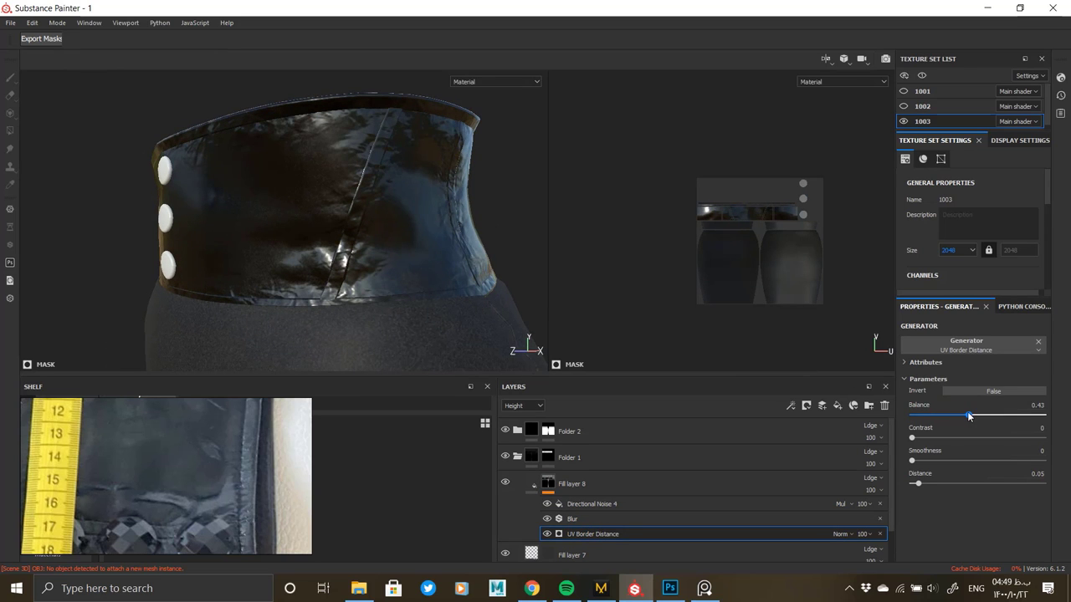
left_click_drag(962, 415, 950, 415)
mouse_move(385, 291)
left_mouse_down("alt")
mouse_move(346, 299)
mouse_move(292, 244)
mouse_move(434, 241)
mouse_move(198, 260)
mouse_move(287, 256)
mouse_move(413, 275)
mouse_move(375, 281)
left_mouse_up("alt")
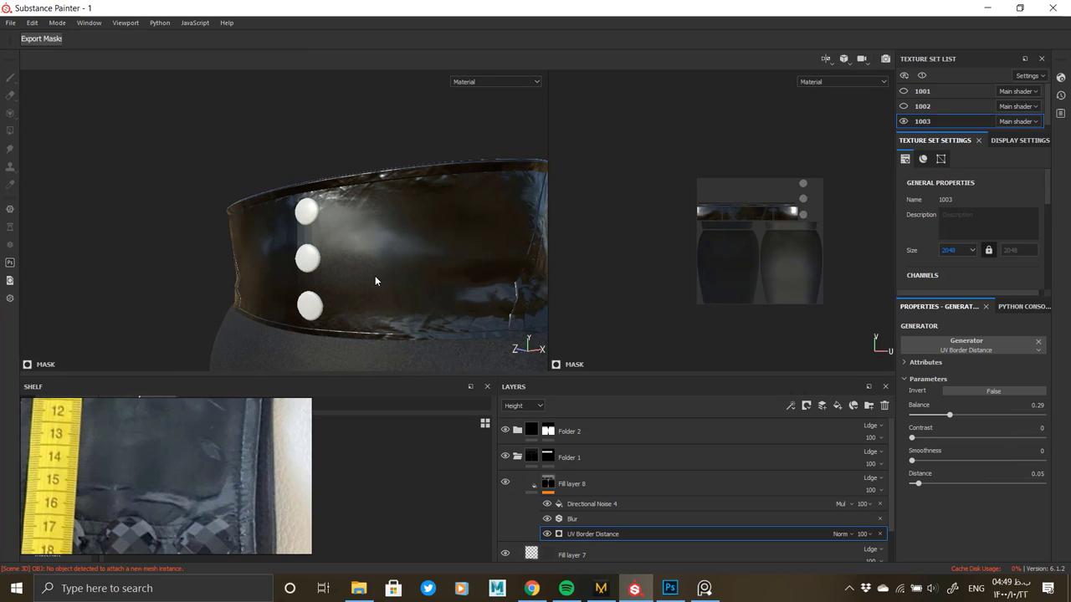
Add a new fill layer above Fill layer 8 and keep only its height channel enabled.
left_click(837, 405)
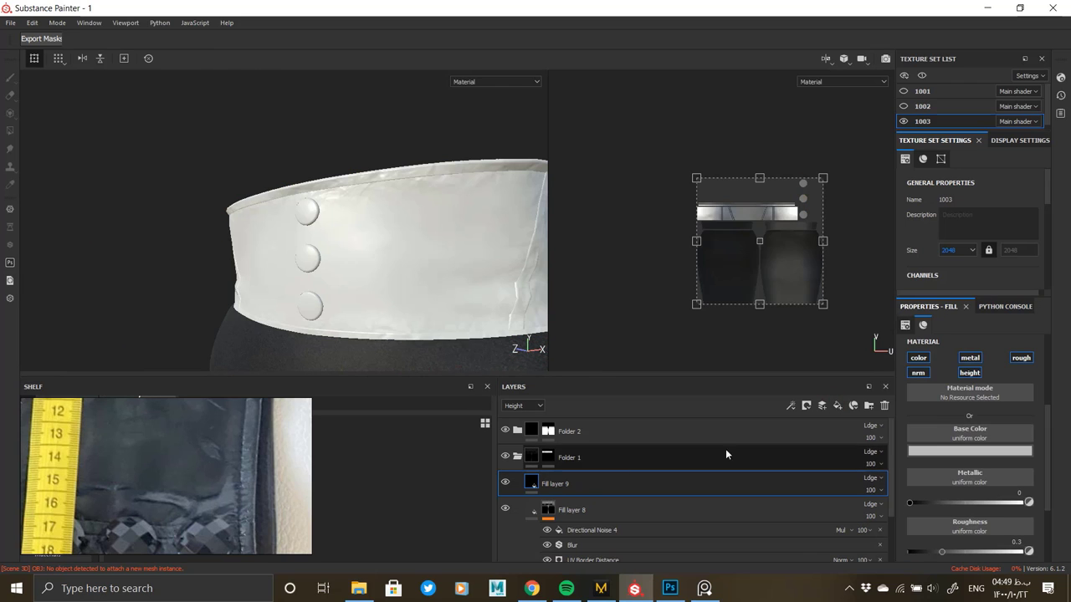
left_click(923, 373)
left_click(971, 359)
left_click(1014, 359)
left_click(921, 359)
Add a black mask with a fill effect to Fill layer 9.
right_click(535, 481)
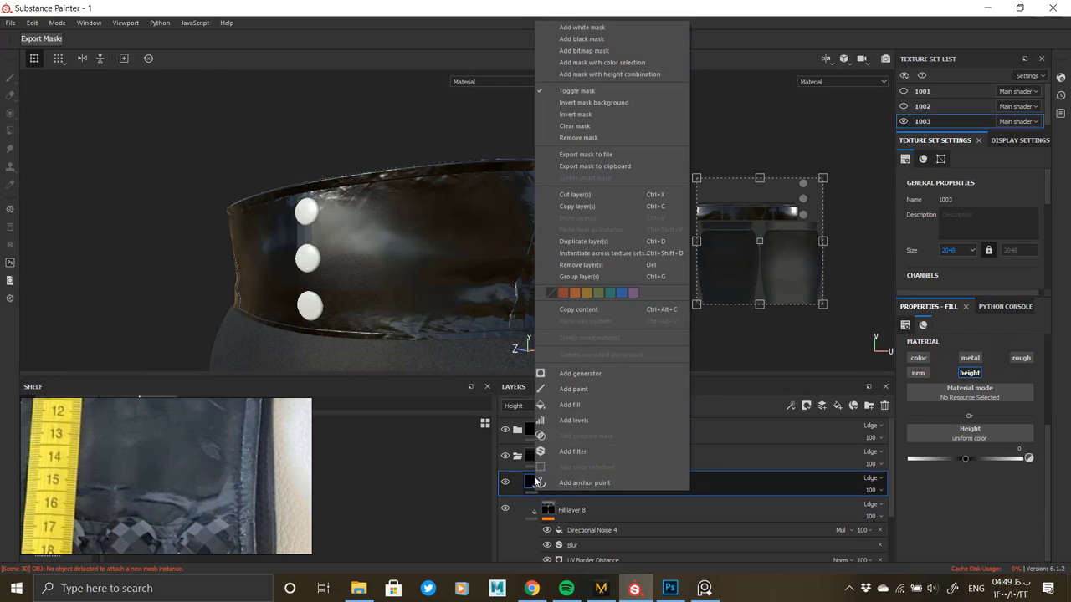
left_click(581, 39)
left_click(585, 397)
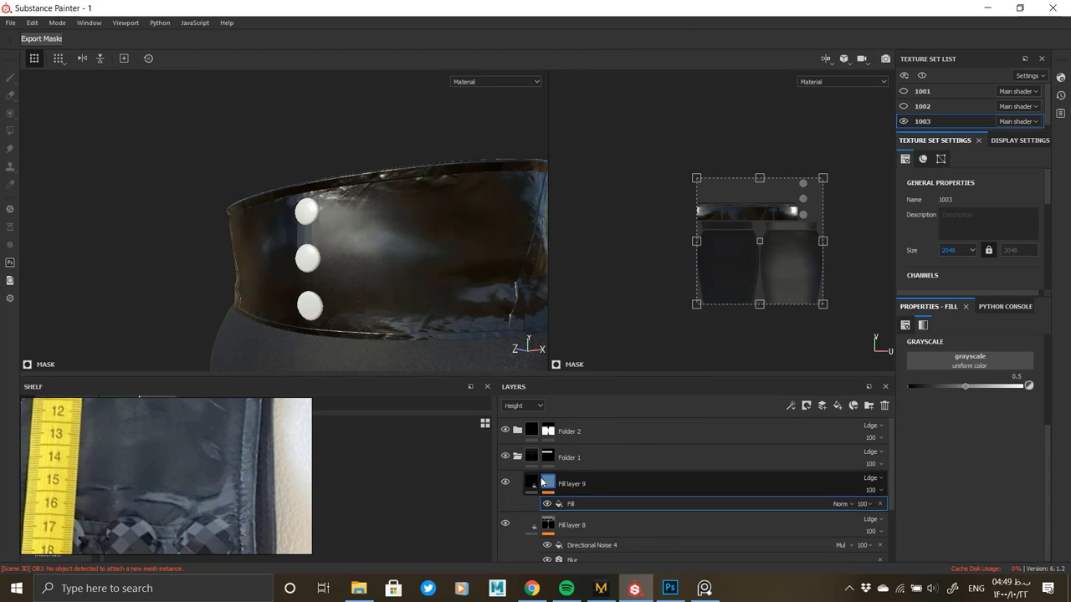
Assign the Crystal 2 procedural to the fill effect in Fill layer 9's mask and preview the mask pattern.
left_click(970, 360)
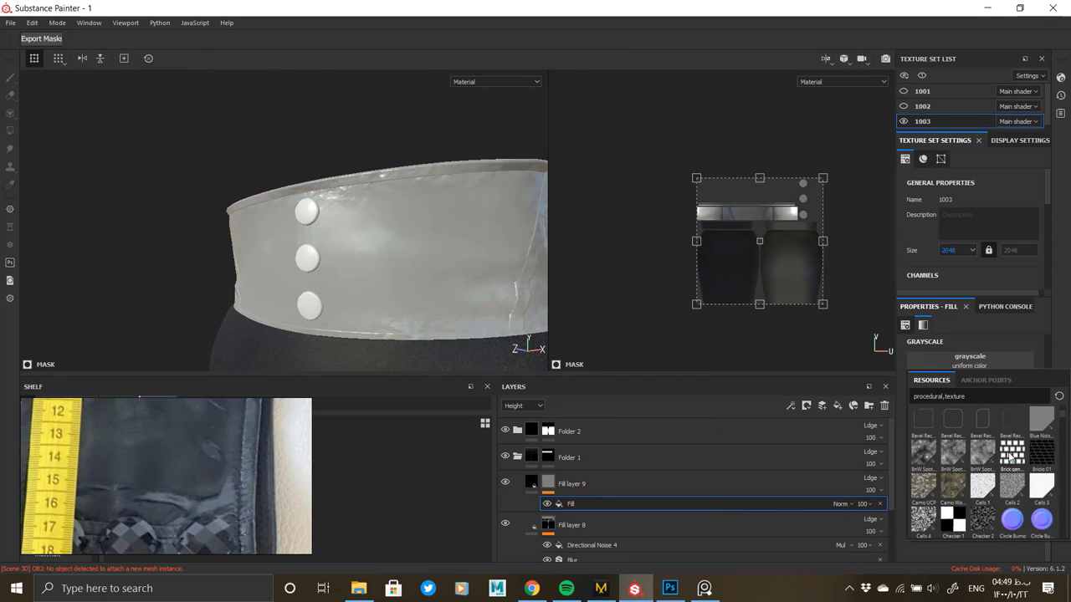
left_click(922, 453)
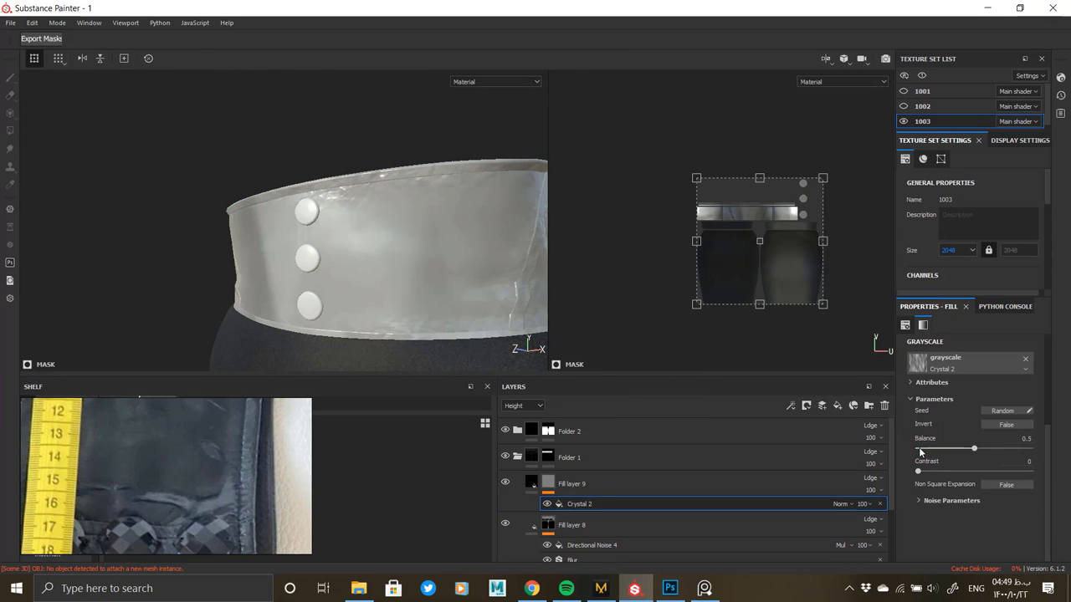
left_click(585, 503)
left_click(935, 501)
left_click_drag(953, 523, 962, 525)
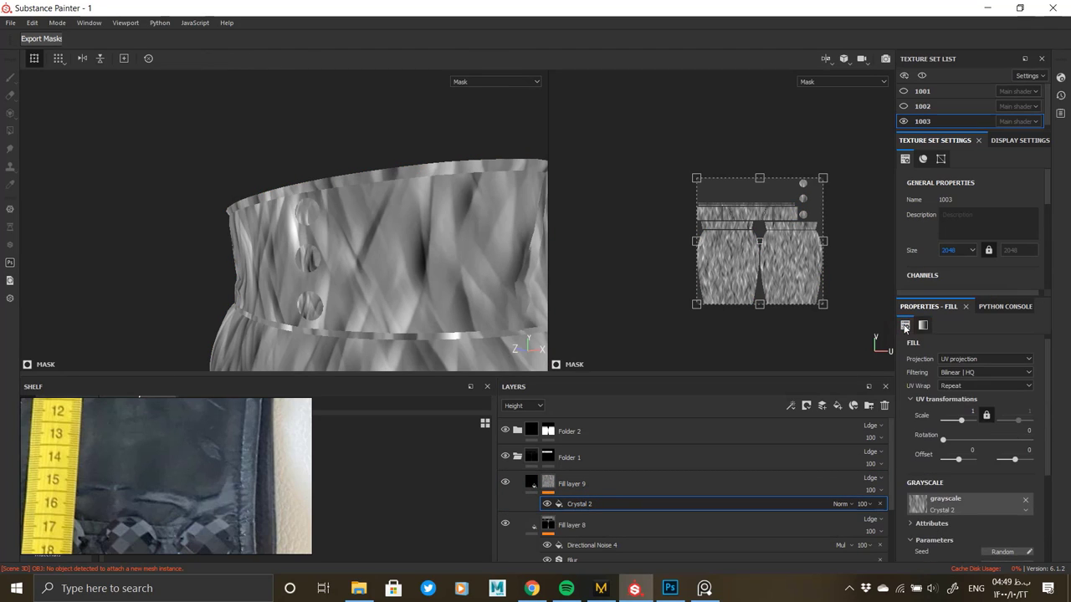
Disable Fill layer 9's color channel and adjust its height so the crystal pattern creases the waistband.
left_click(616, 481)
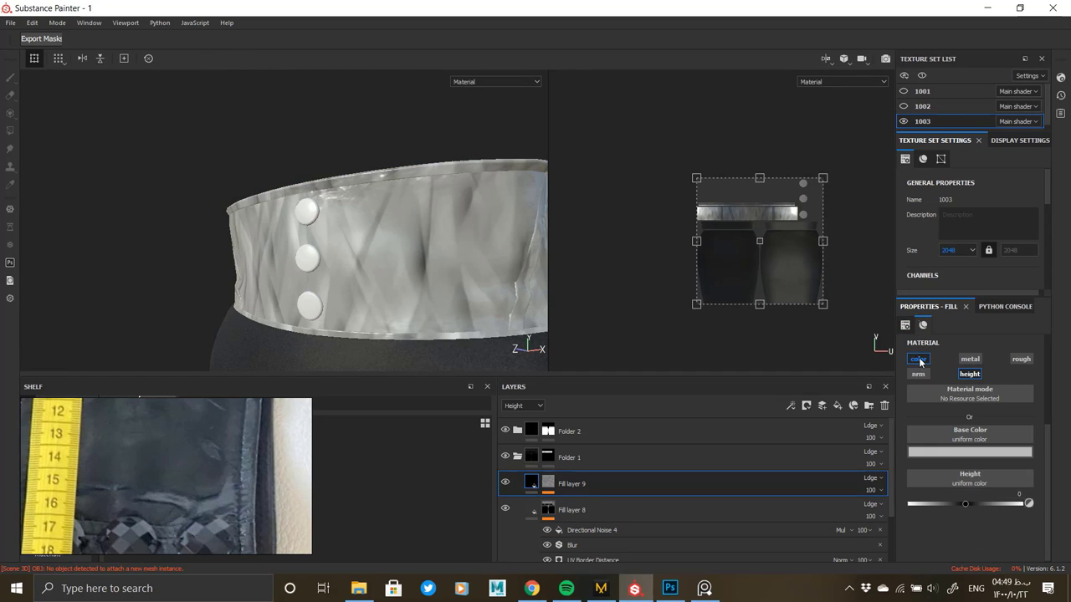
left_click(534, 485)
Add a Blur filter above Crystal 2 in Fill layer 9's mask and set its intensity to 1.57.
left_click(590, 503)
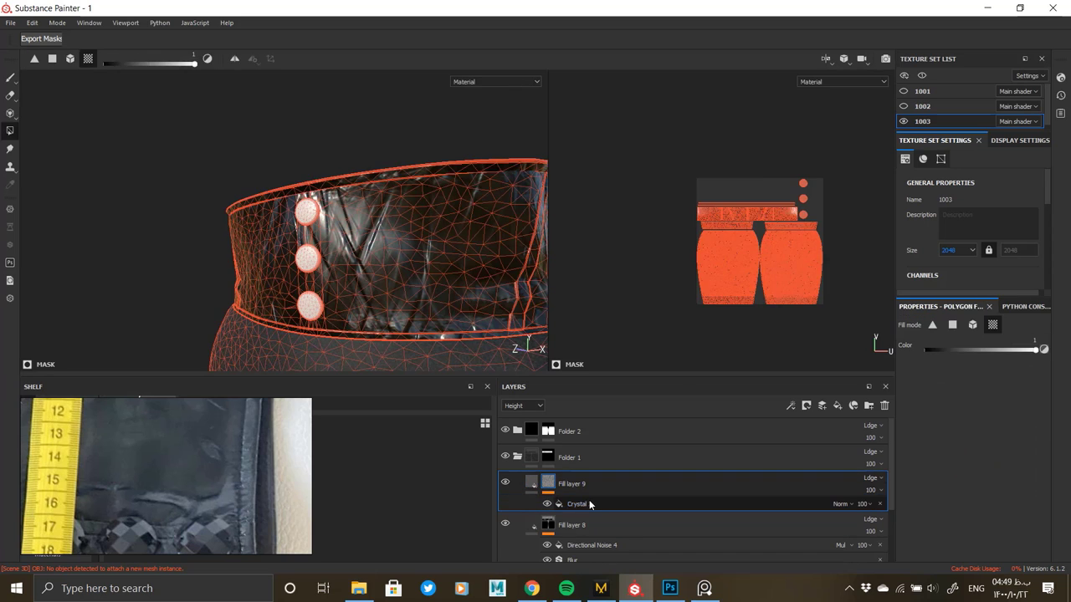
right_click(589, 504)
left_click(633, 437)
left_click(973, 340)
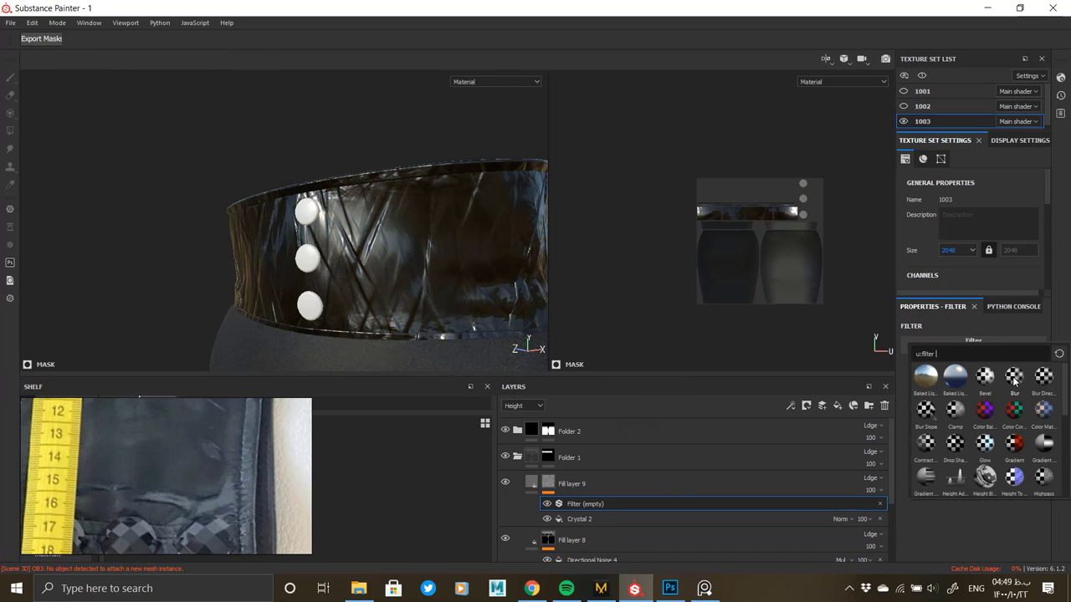
left_click(1014, 378)
left_click_drag(919, 404, 926, 405)
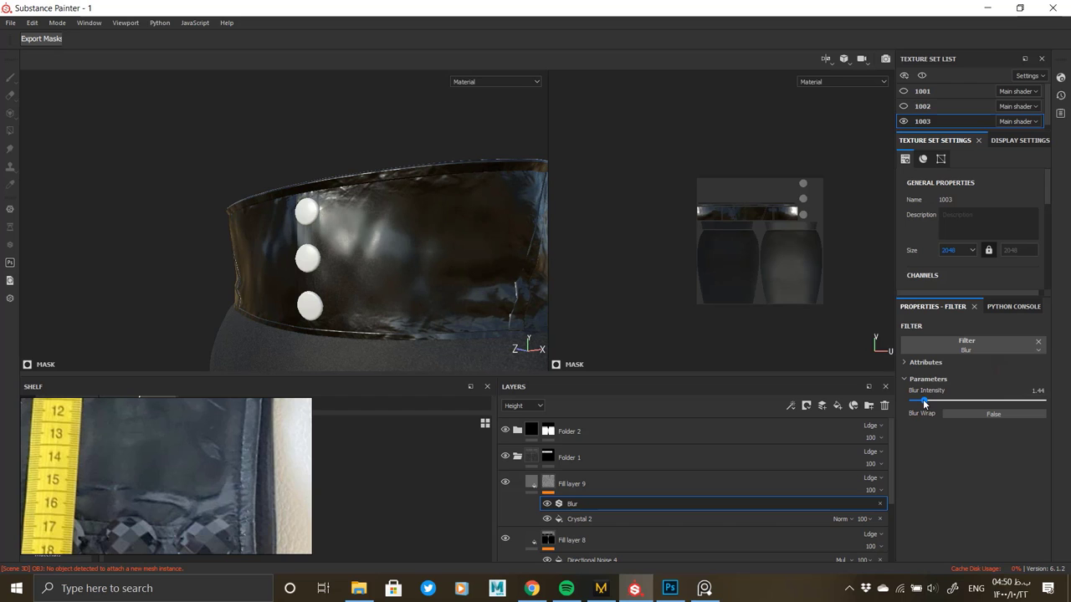
Examine the blurred wrinkles around the waistband's buttons in both the 3D and UV views.
left_click_drag(363, 244, 378, 225, "alt")
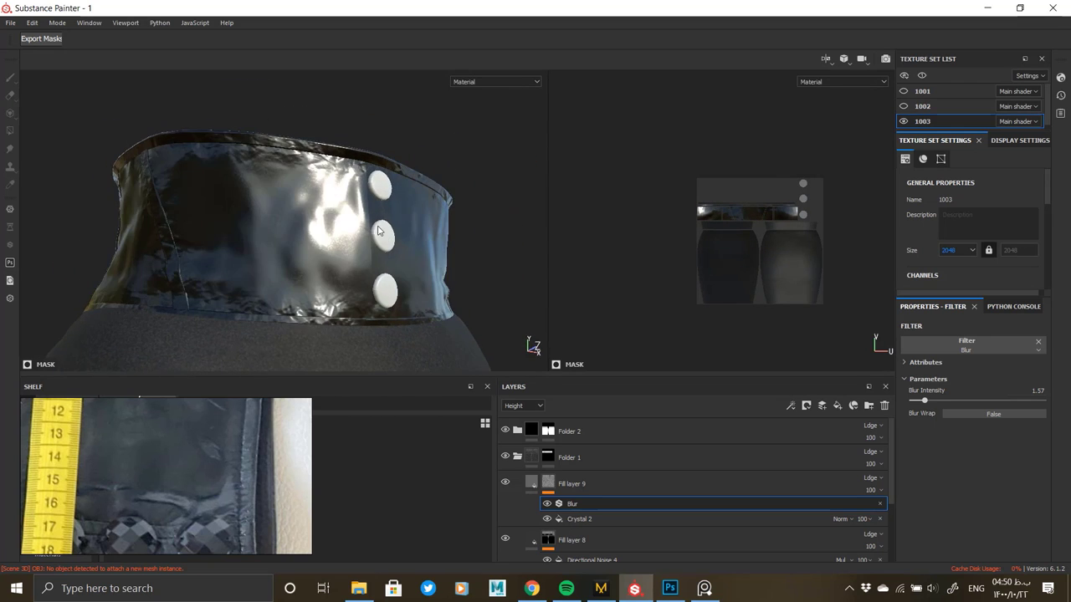
left_click_drag(376, 304, 282, 226, "alt")
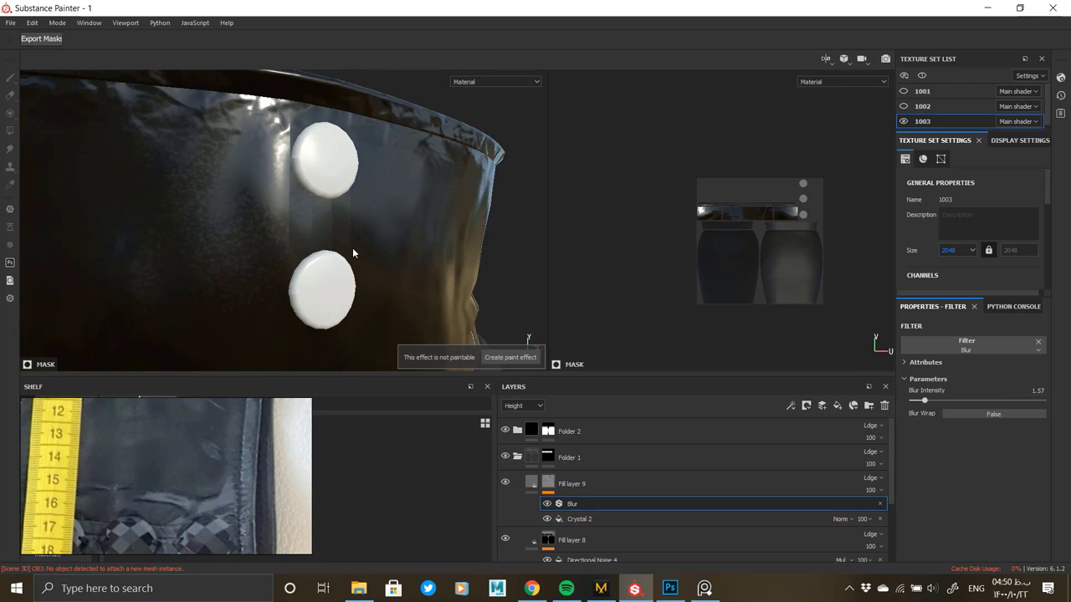
scroll(765, 199, "up", 10)
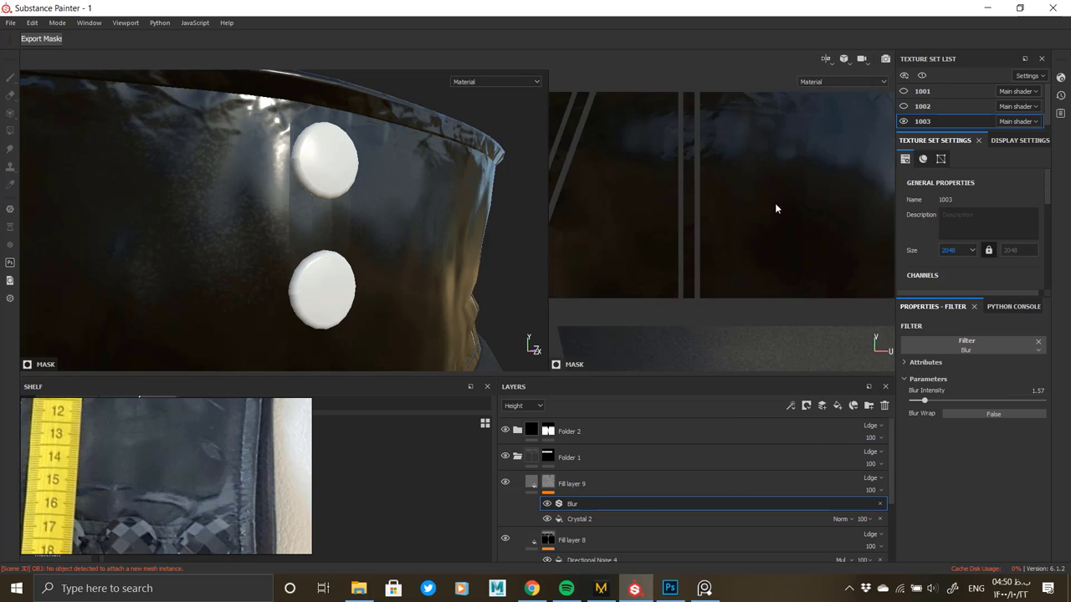
scroll(775, 208, "down", 6)
left_click_drag(390, 206, 270, 189, "alt")
scroll(193, 474, "down", 6)
Compare the waistband's surface with the reference photos of the real skirt, from close up and from a distance.
scroll(121, 504, "up", 8)
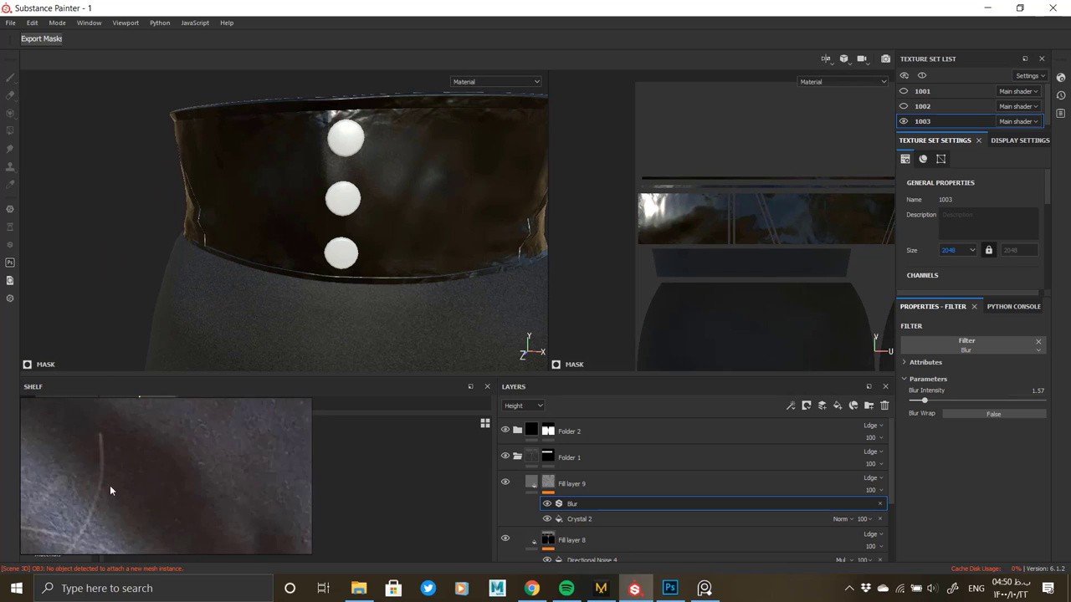
scroll(110, 486, "down", 4)
scroll(99, 497, "up", 4)
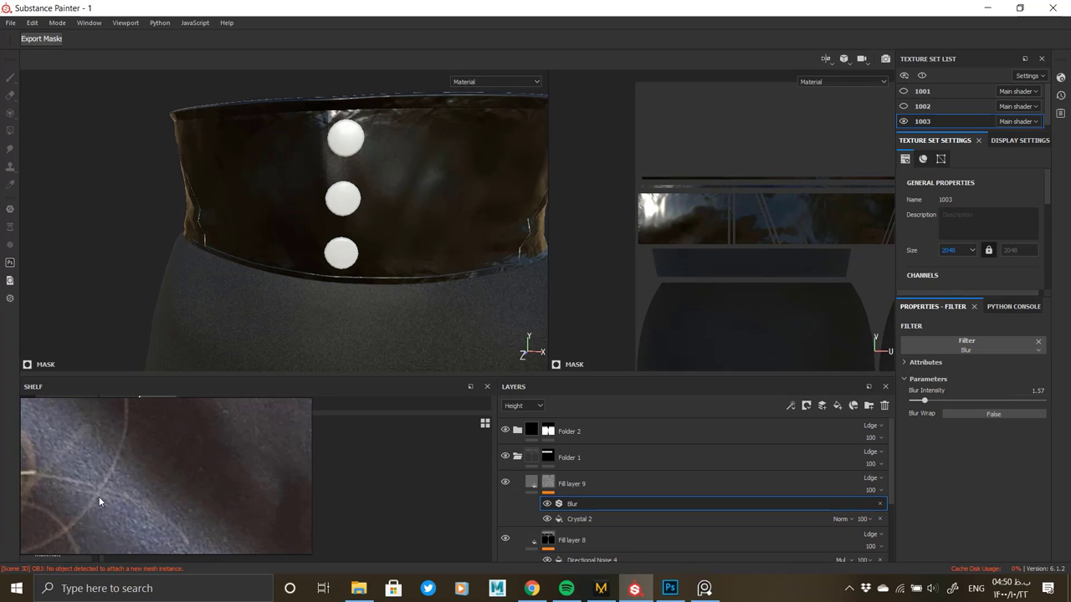
scroll(98, 497, "down", 2)
scroll(217, 359, "up", 2)
scroll(268, 443, "down", 8)
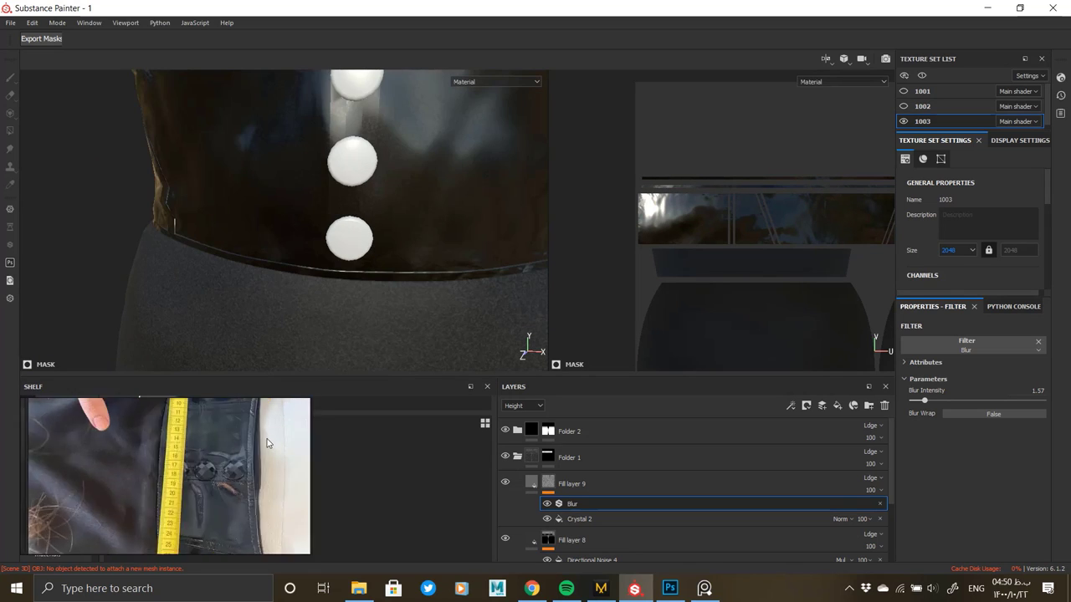
scroll(267, 443, "up", 3)
mouse_move(518, 5)
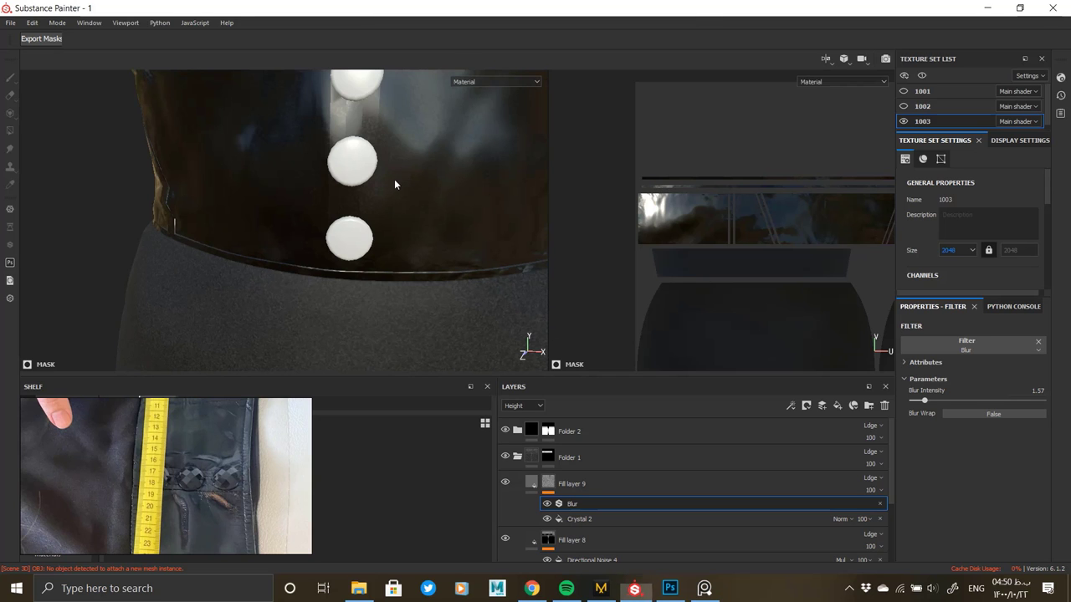
left_click_drag(394, 184, 329, 268, "alt")
middle_click_drag(328, 268, 333, 365, "alt")
left_click_drag(333, 268, 346, 254, "alt")
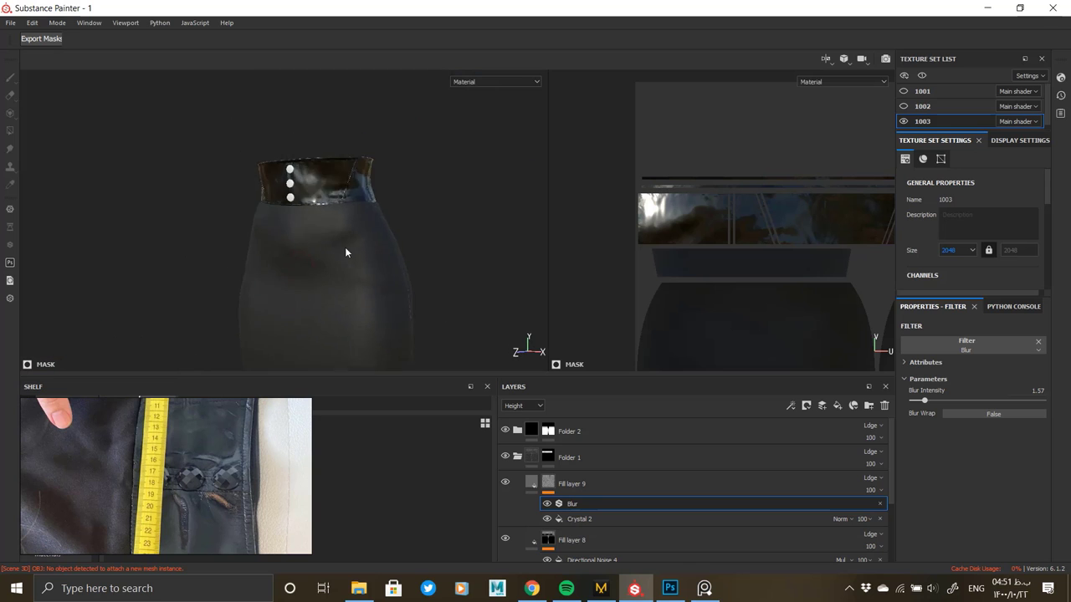
right_click_drag(346, 253, 452, 444, "alt")
left_click_drag(401, 268, 474, 246, "alt")
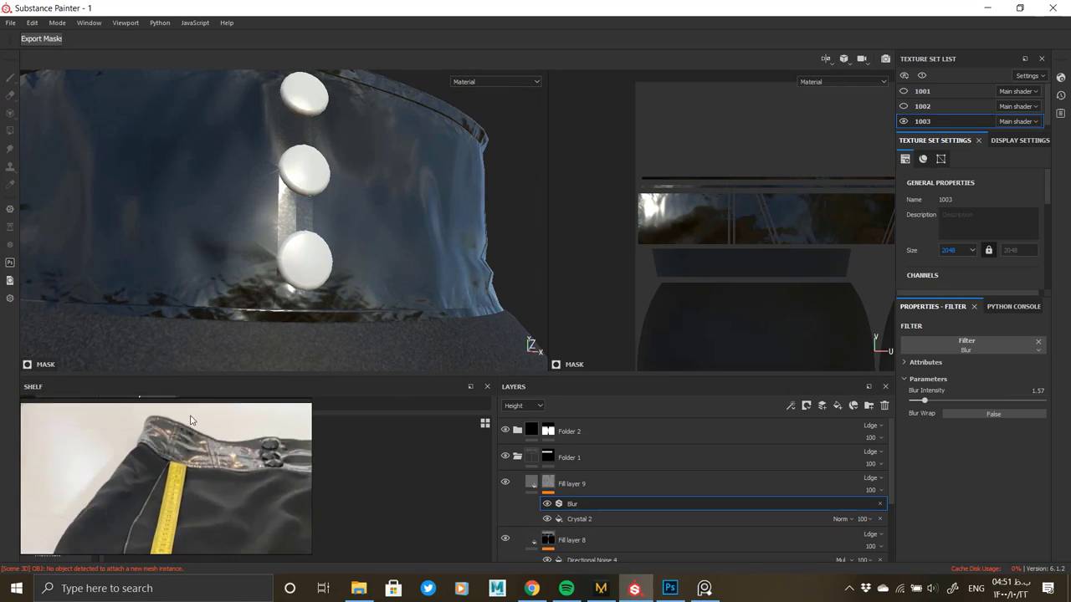
scroll(371, 269, "down", 2)
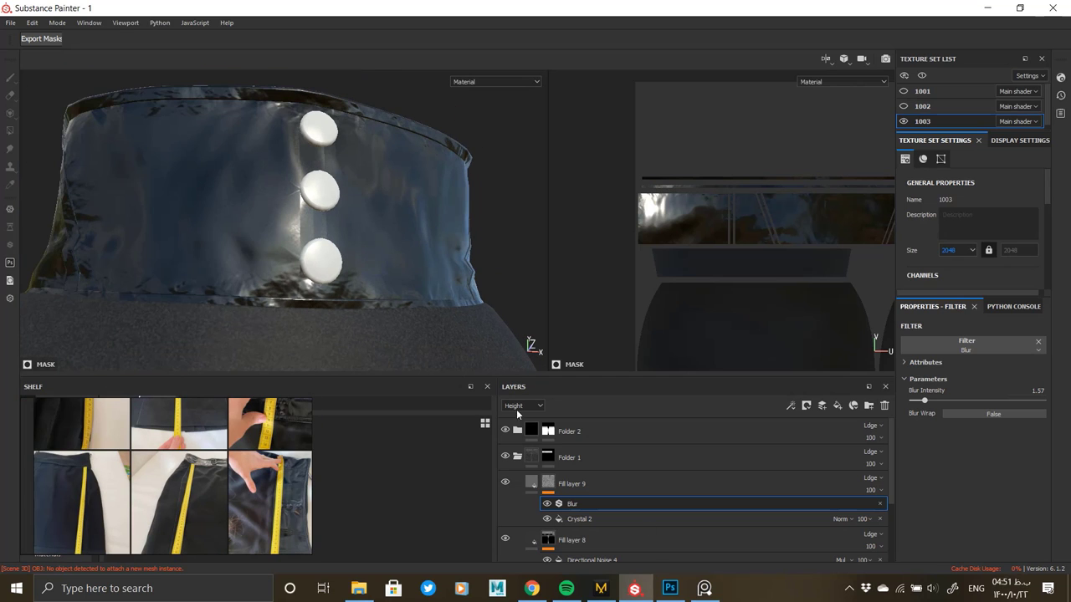
Set the Crystal 2 fill's UV rotation to 90 and check the wrinkle direction around the waistband.
left_click(618, 518)
scroll(993, 444, "up", 3)
scroll(997, 451, "up", 1)
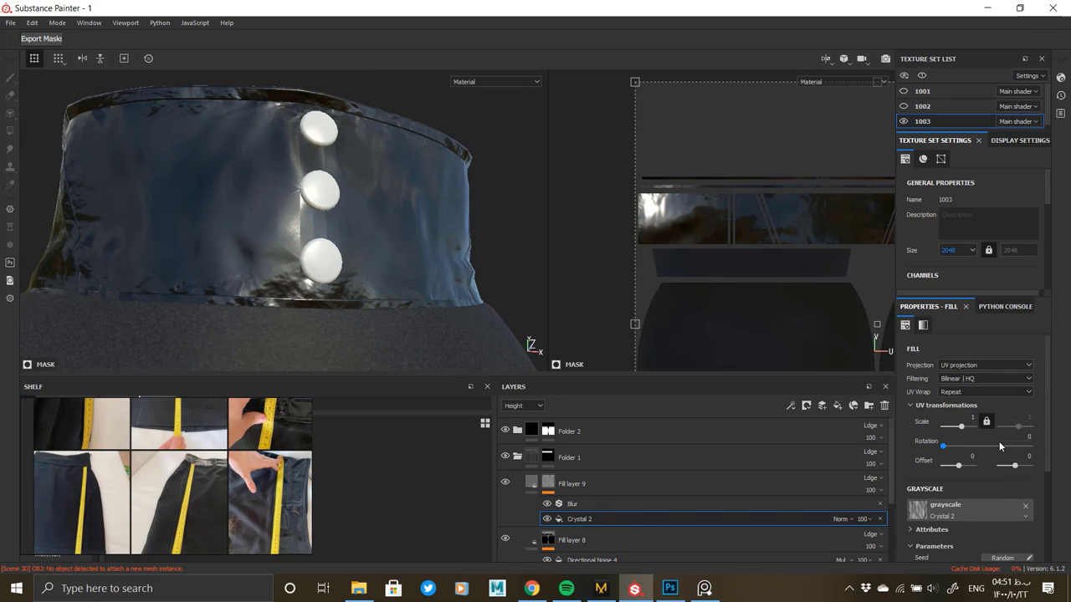
type("0")
key("Return")
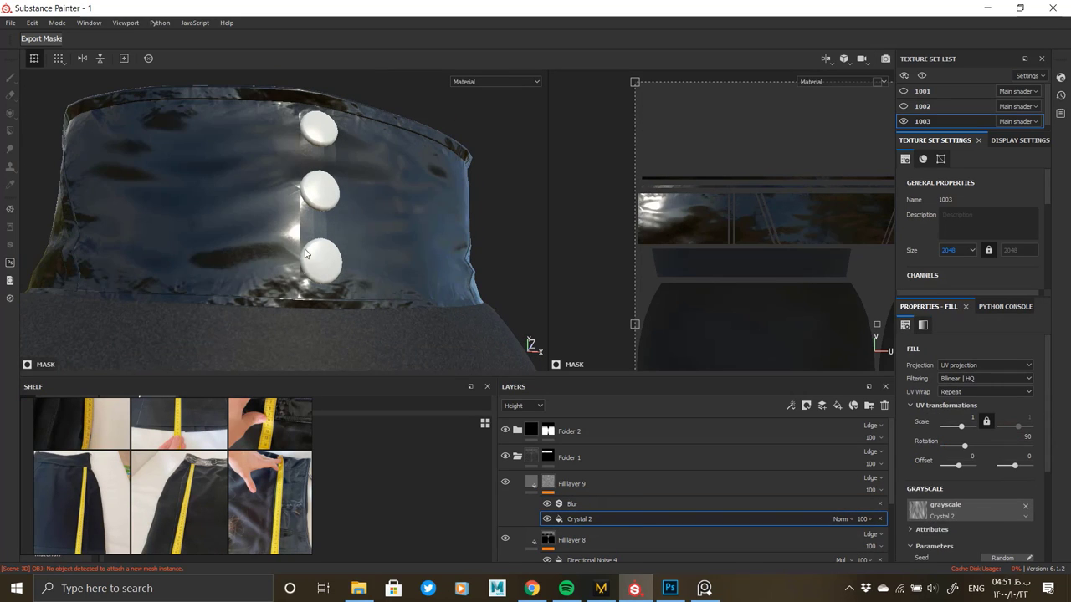
scroll(306, 253, "down", 3)
left_click_drag(460, 250, 286, 248, "alt")
middle_click_drag(286, 248, 200, 231, "alt")
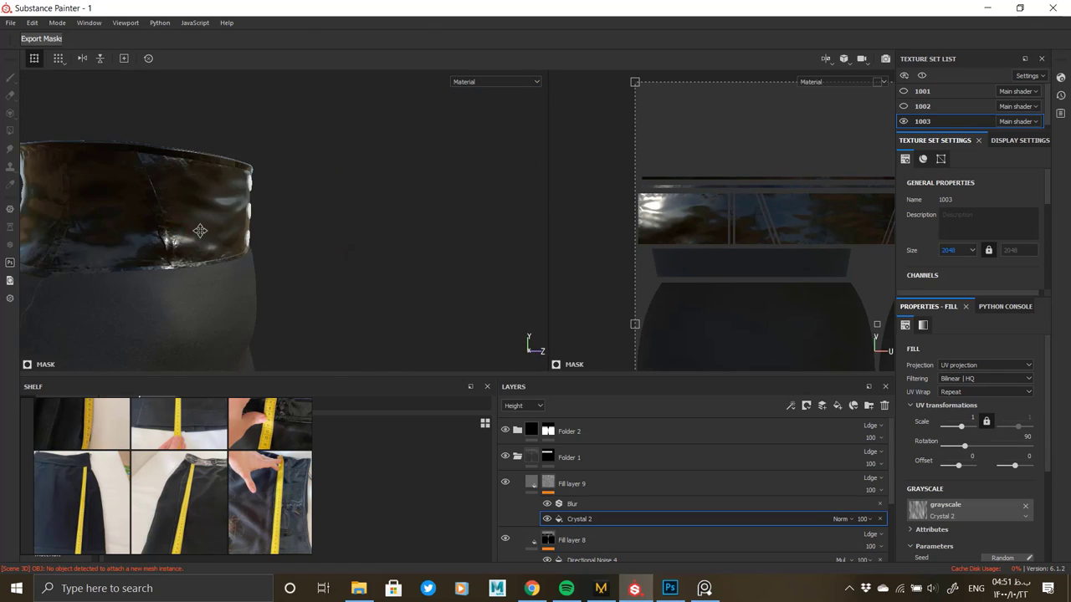
left_click_drag(200, 230, 368, 313, "alt")
right_click_drag(368, 314, 291, 453, "alt")
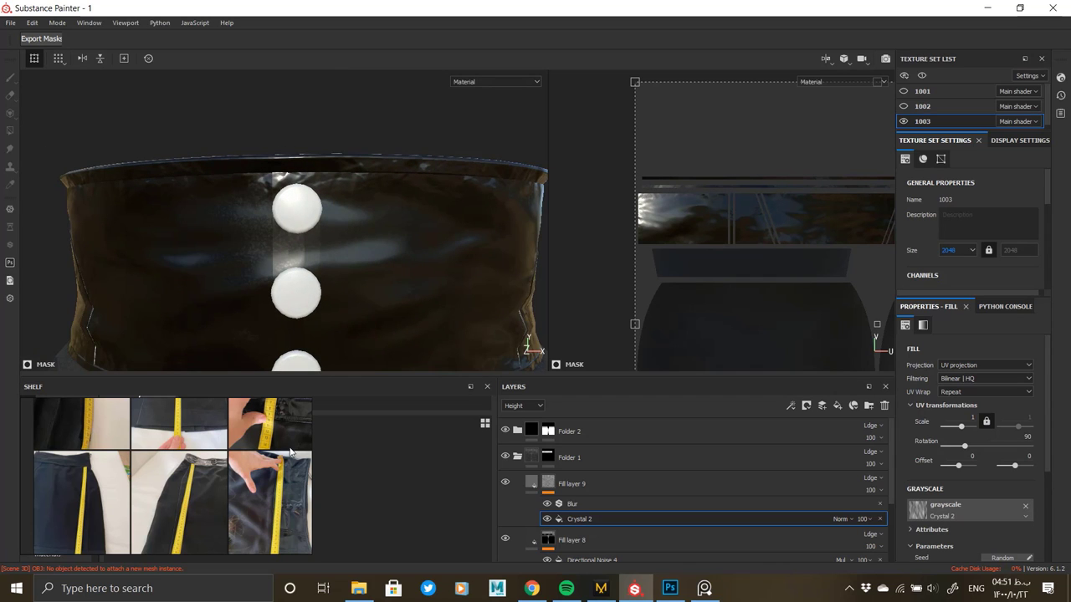
Move the reference photos clear of the shelf and browse its Alphas.
left_click_drag(189, 443, 174, 584)
left_click(48, 444)
scroll(310, 465, "down", 6)
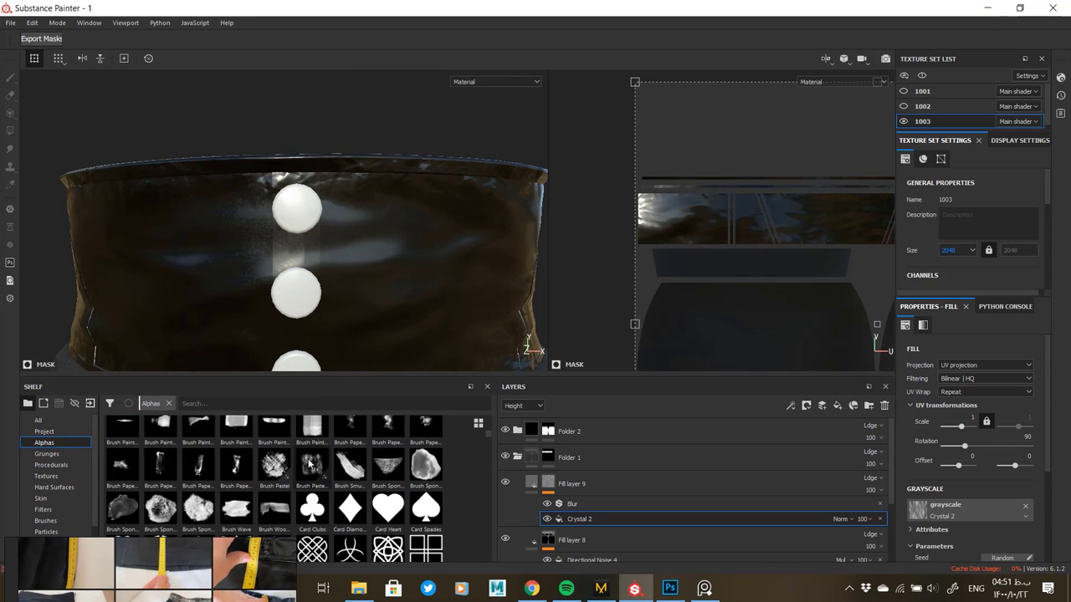
scroll(309, 464, "down", 15)
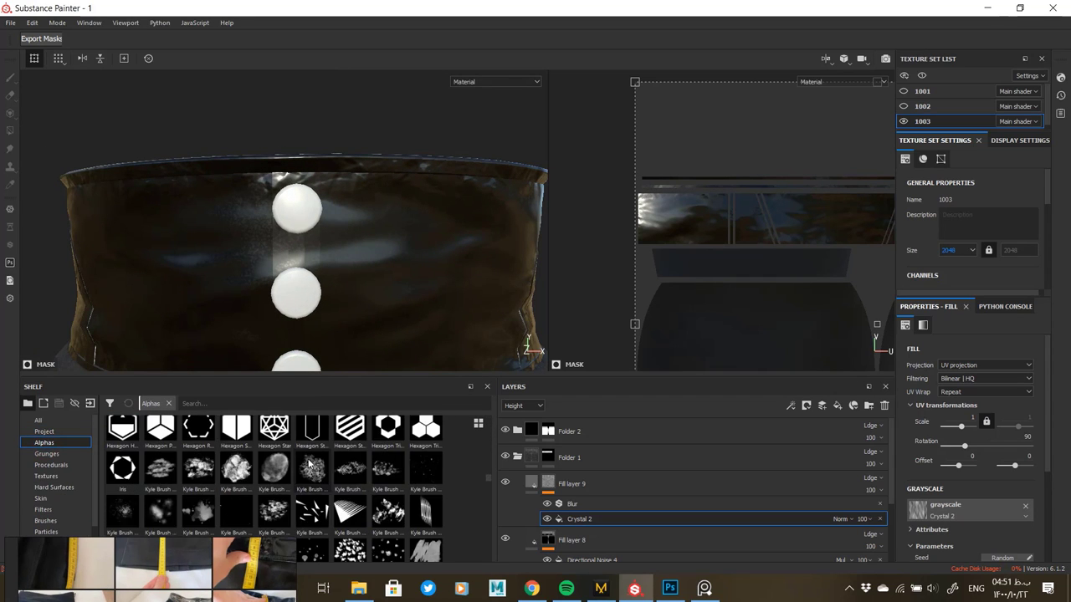
scroll(309, 465, "up", 3)
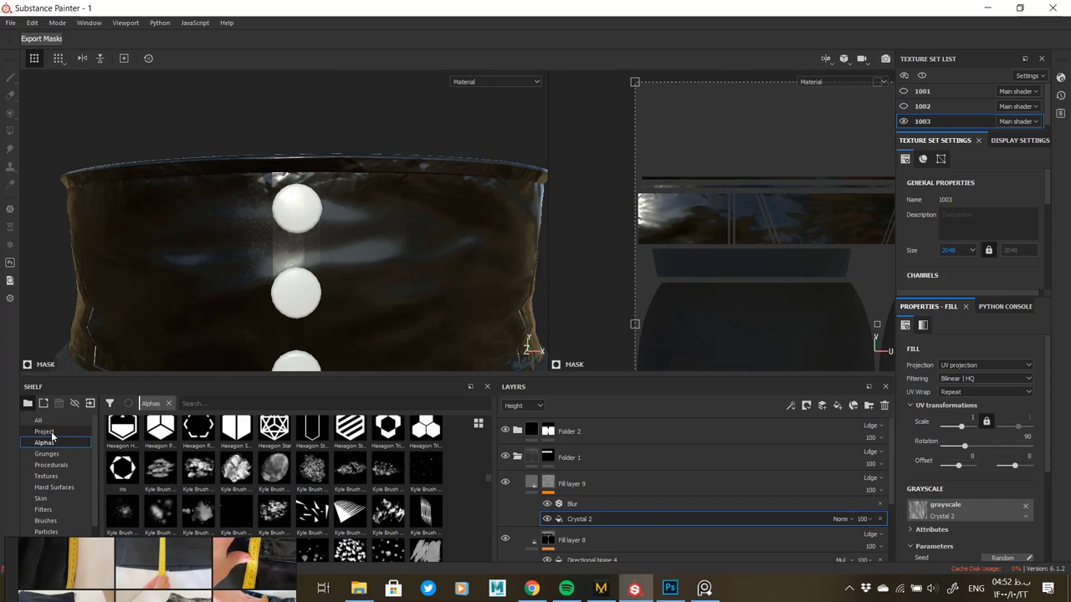
Look through the shelf's Hard Surfaces resources for a usable detail.
left_click(59, 465)
left_click(54, 487)
scroll(332, 465, "down", 4)
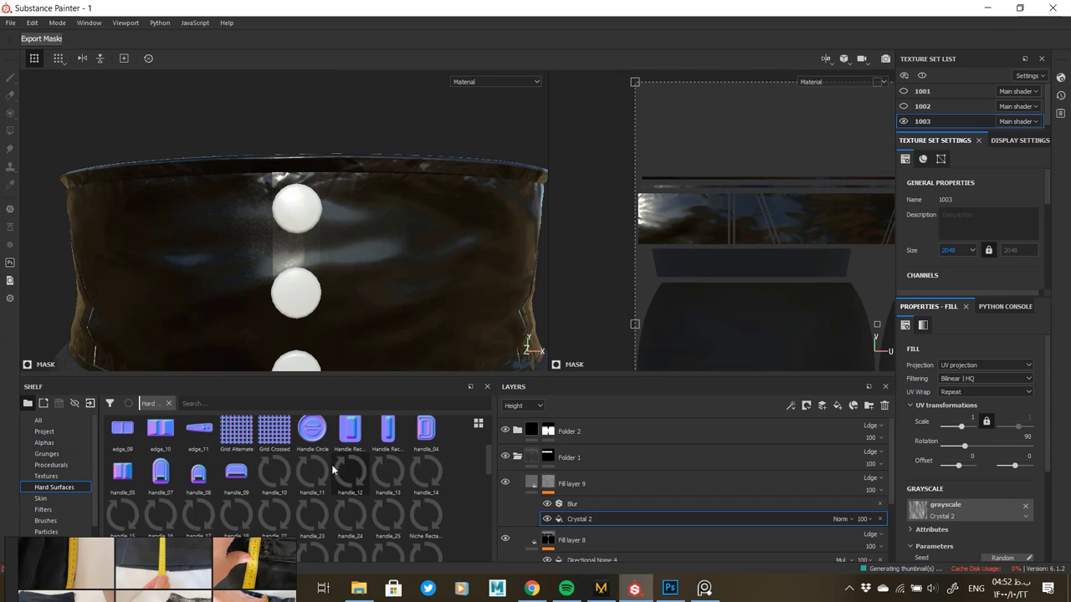
scroll(328, 466, "down", 3)
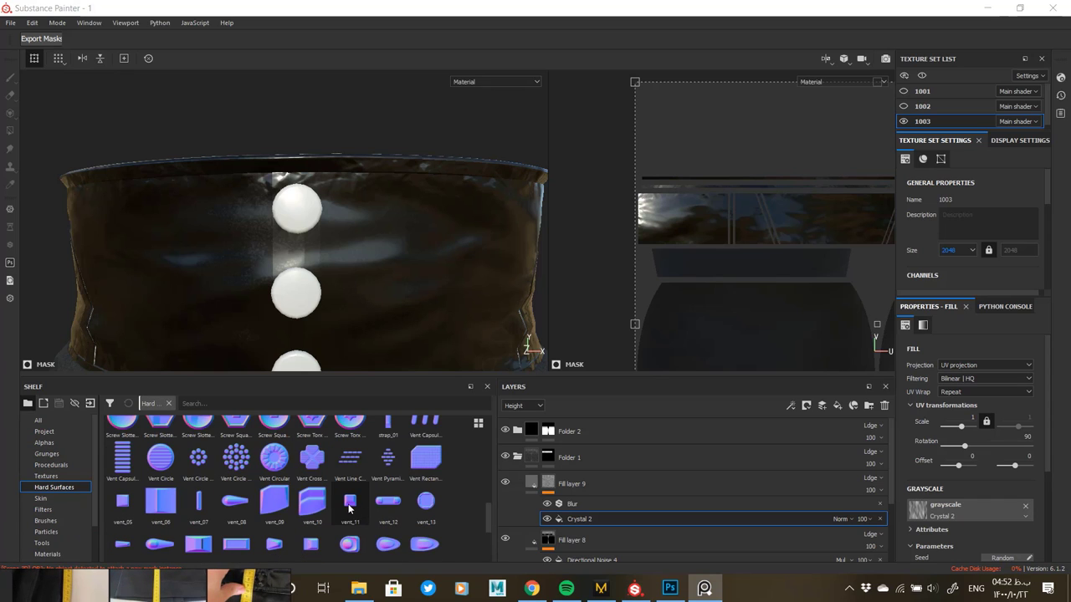
scroll(350, 507, "up", 3)
scroll(352, 508, "up", 3)
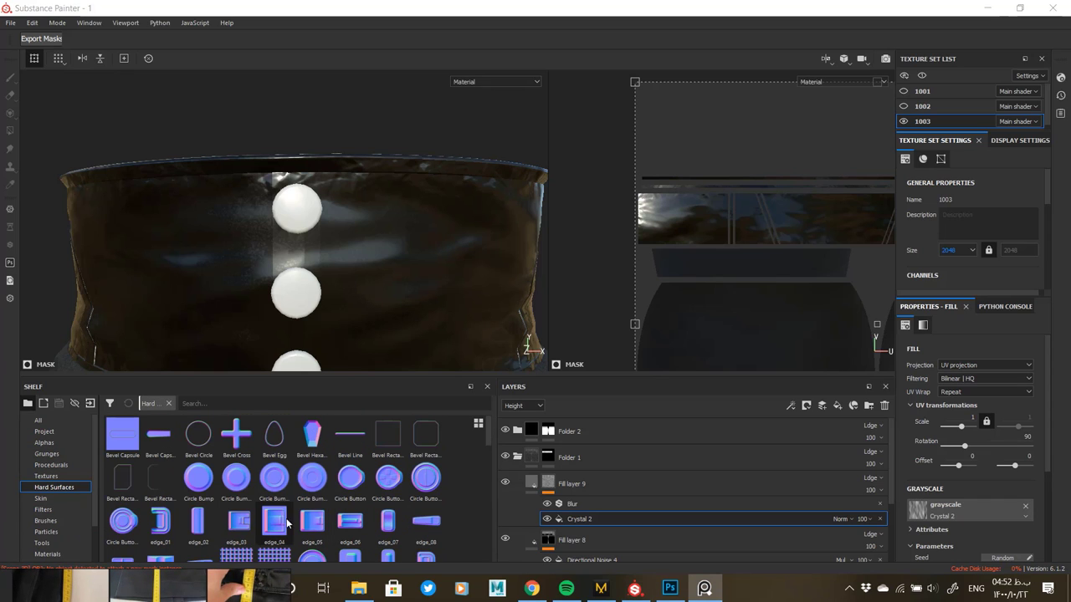
Go back to the Alphas and look through the whole collection for a suitable shape.
left_click(47, 442)
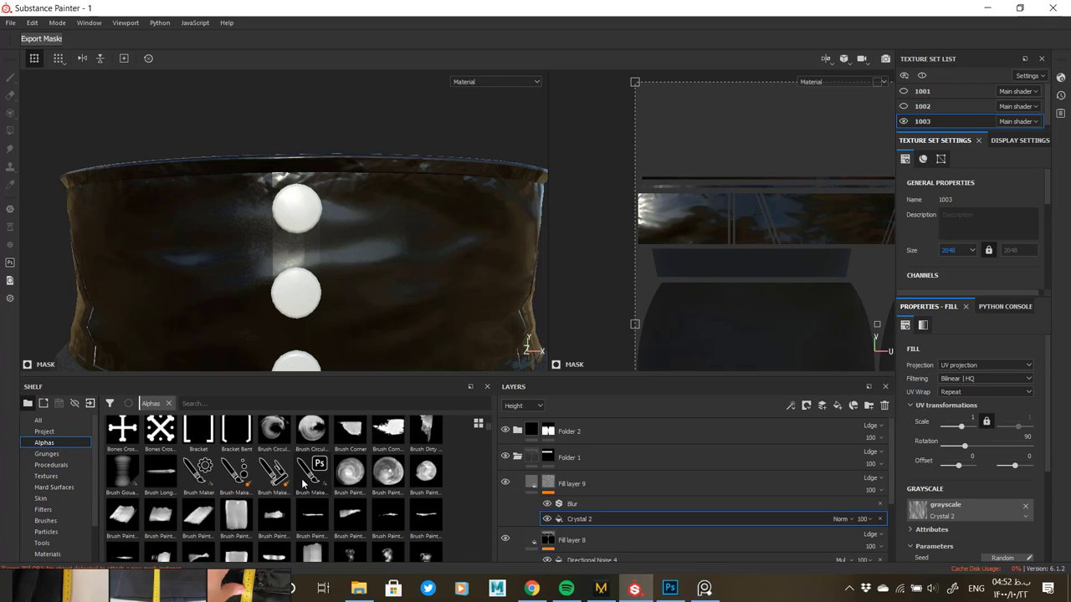
scroll(342, 486, "down", 4)
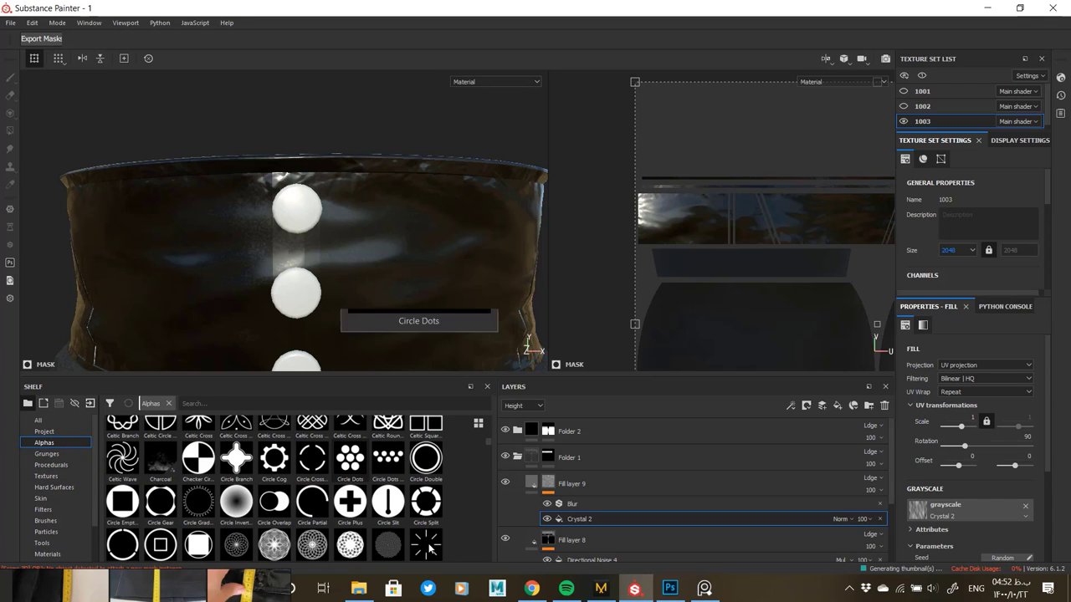
scroll(341, 485, "down", 10)
scroll(369, 501, "down", 10)
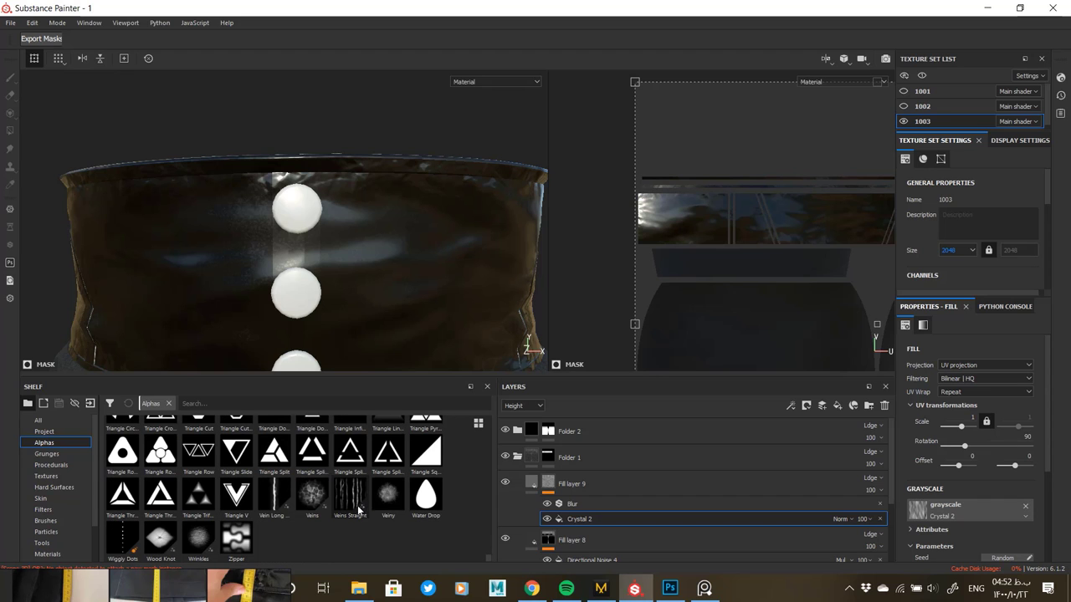
scroll(360, 504, "up", 7)
scroll(347, 512, "up", 5)
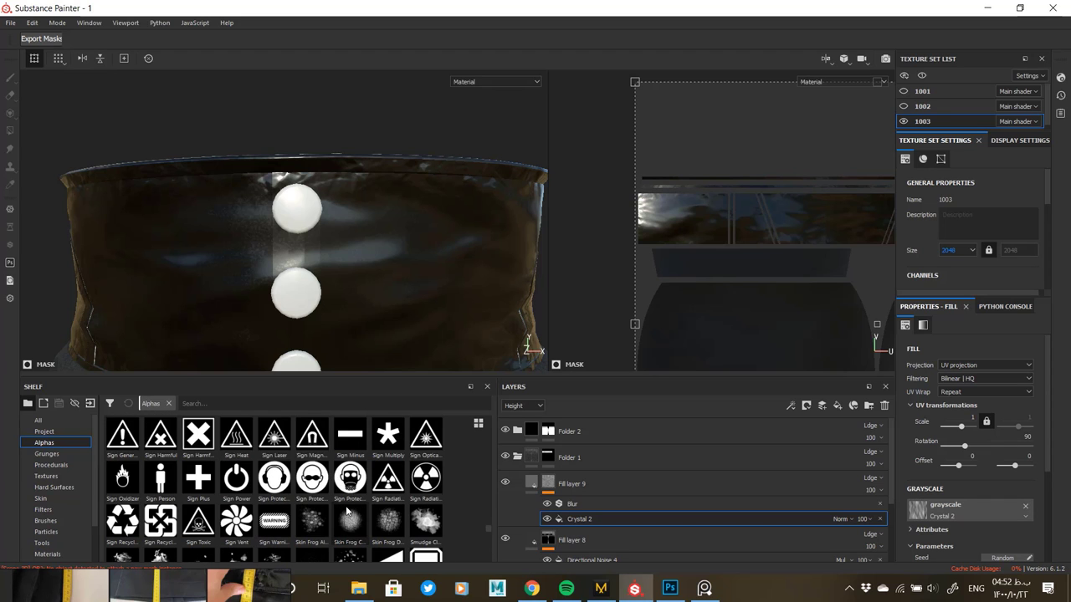
scroll(209, 494, "up", 3)
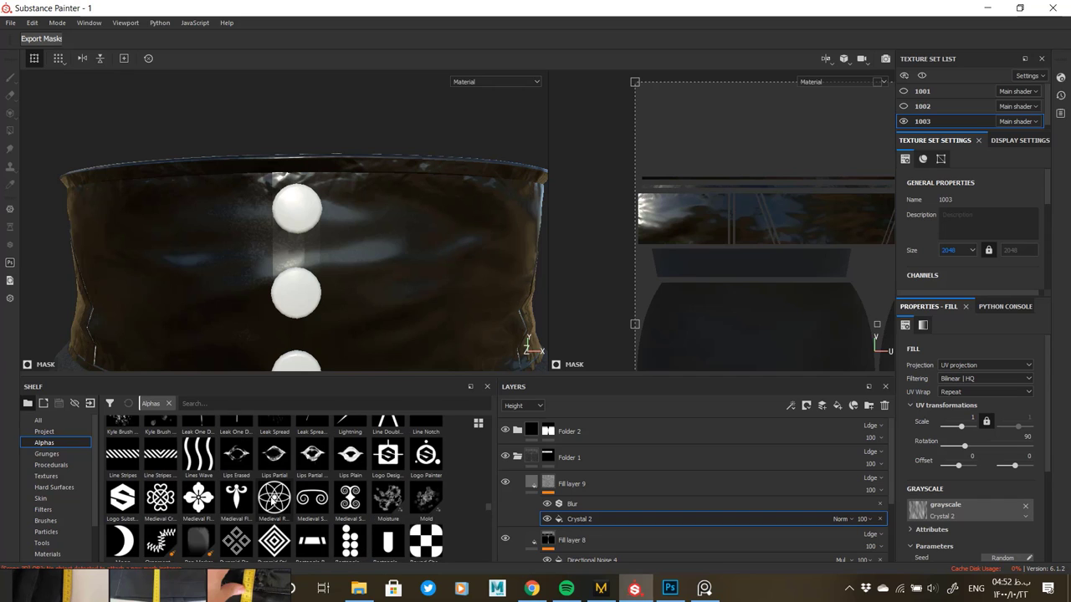
scroll(356, 518, "up", 3)
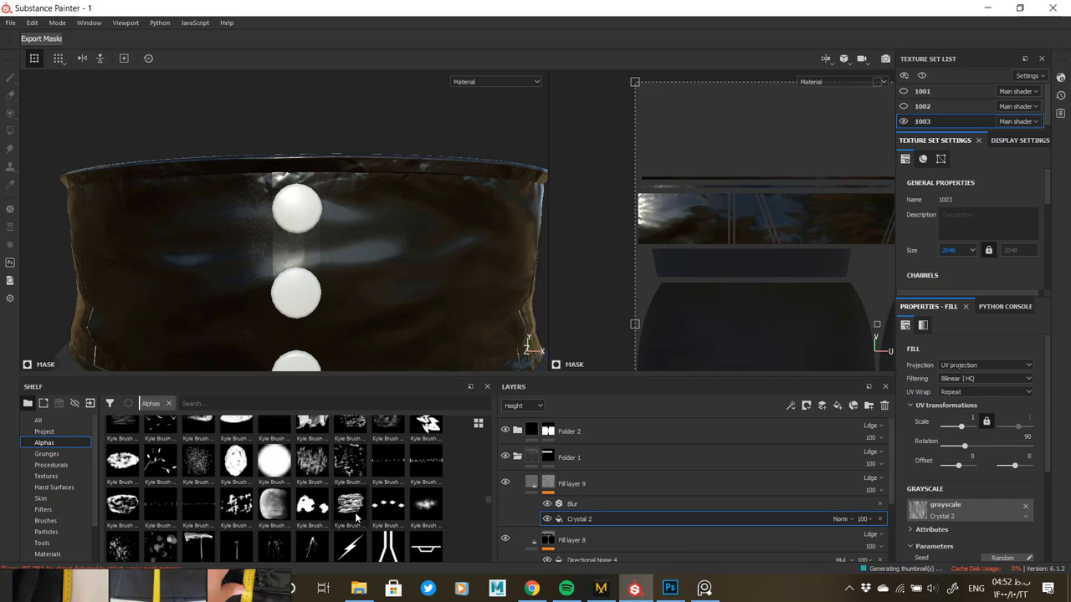
scroll(359, 512, "up", 3)
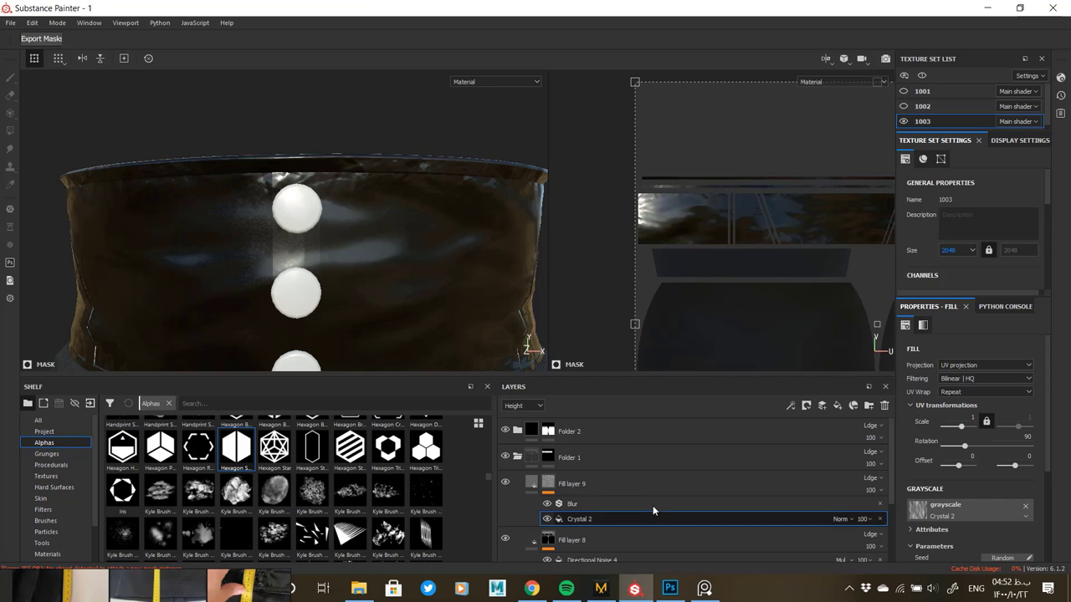
Add a fill layer above Folder 2 and a new folder whose black mask reveals only the waistband buttons.
left_click(596, 434)
left_click(838, 405)
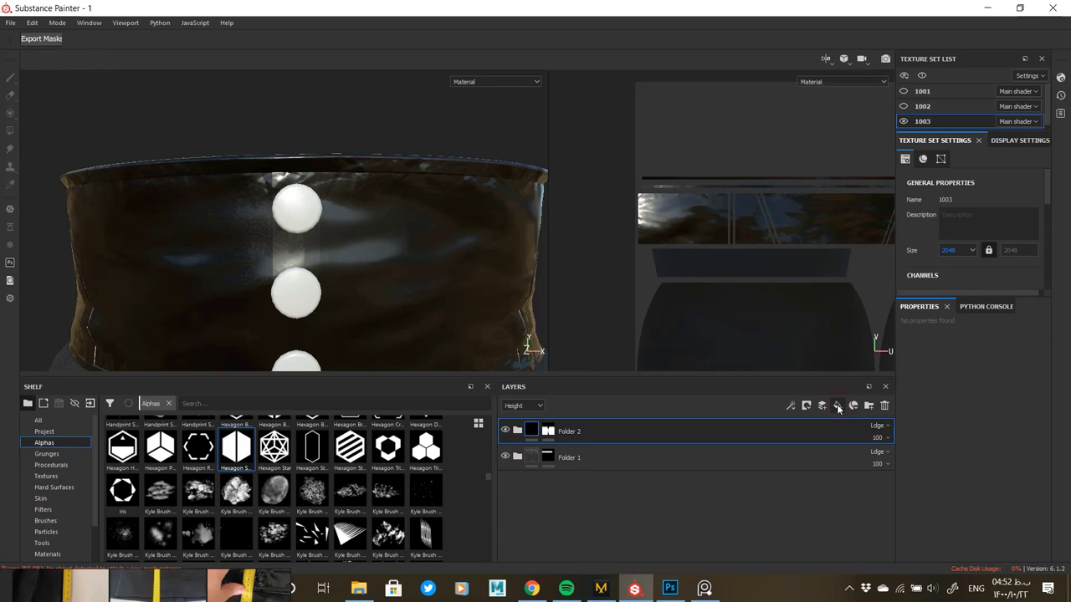
right_click(543, 432)
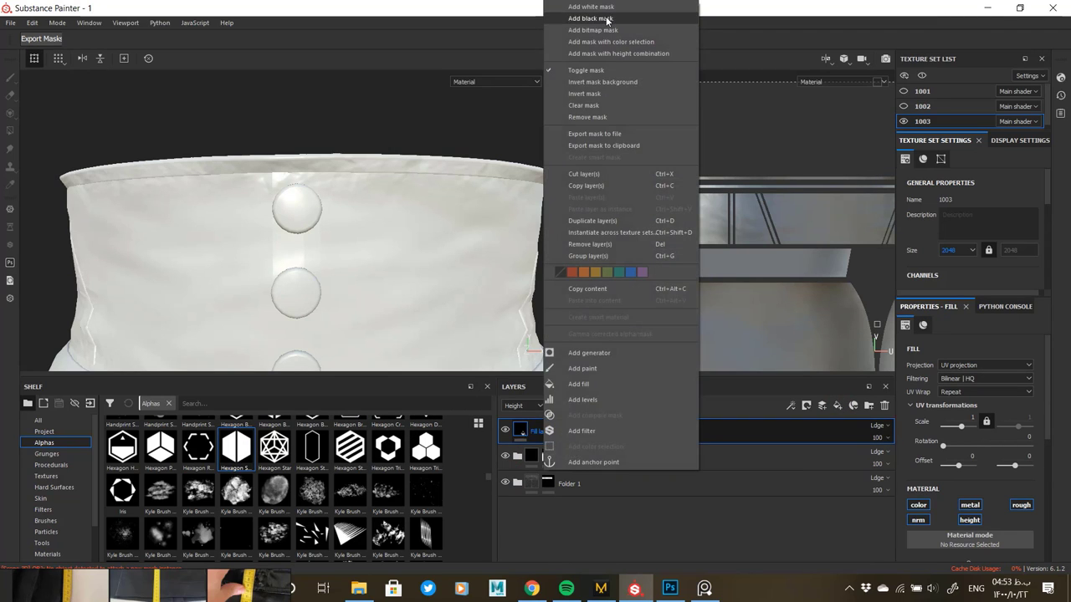
left_click(870, 406)
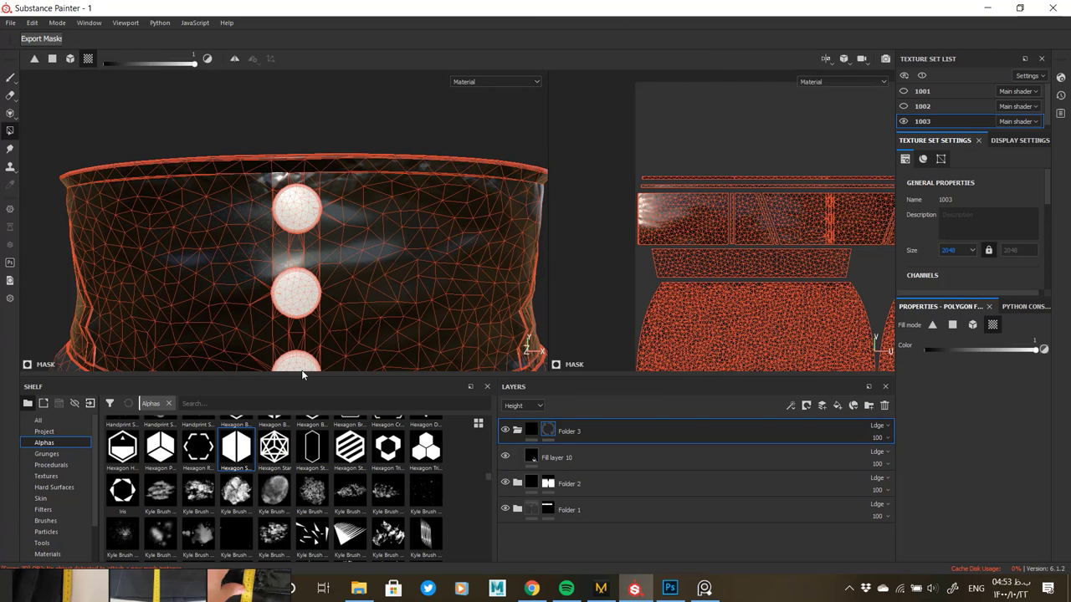
Set Fill layer 10's base color to black and its roughness to 0.1311 for glossy buttons.
left_click(555, 452)
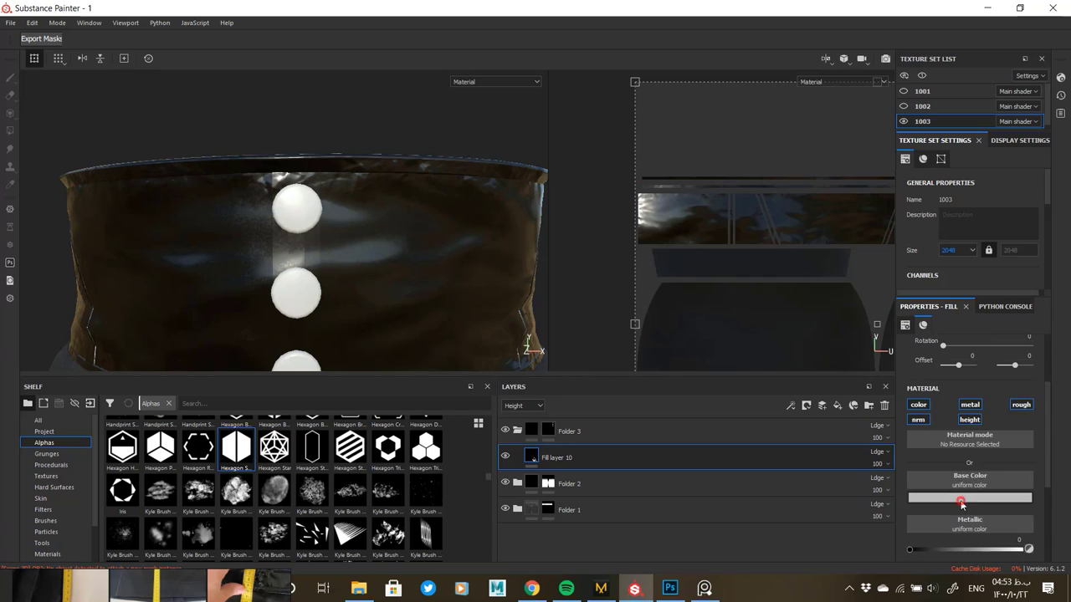
left_click_drag(872, 452, 853, 489)
scroll(938, 495, "down", 2)
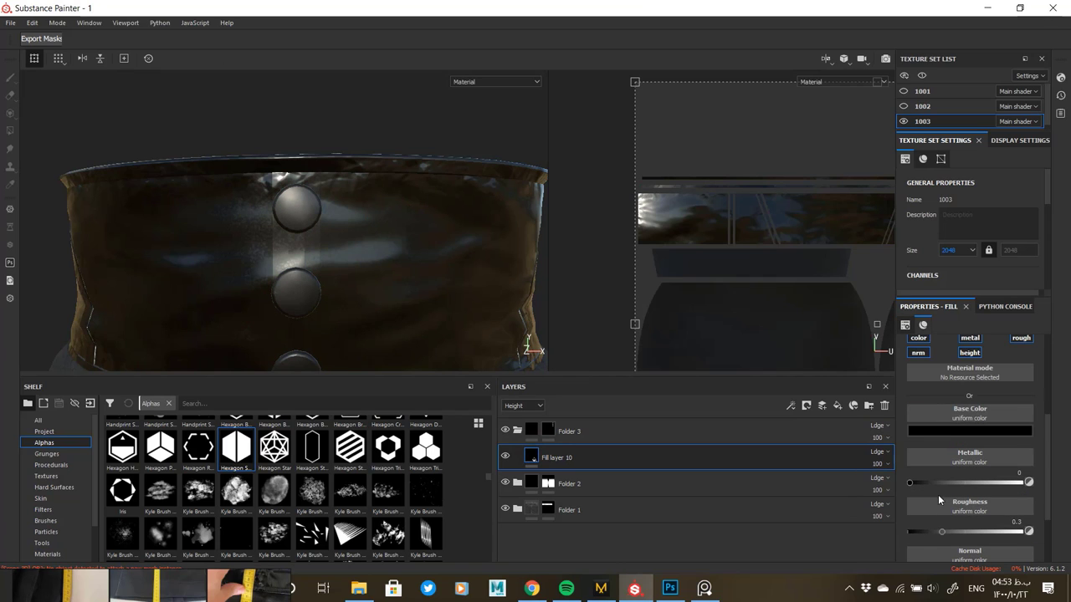
left_click(922, 533)
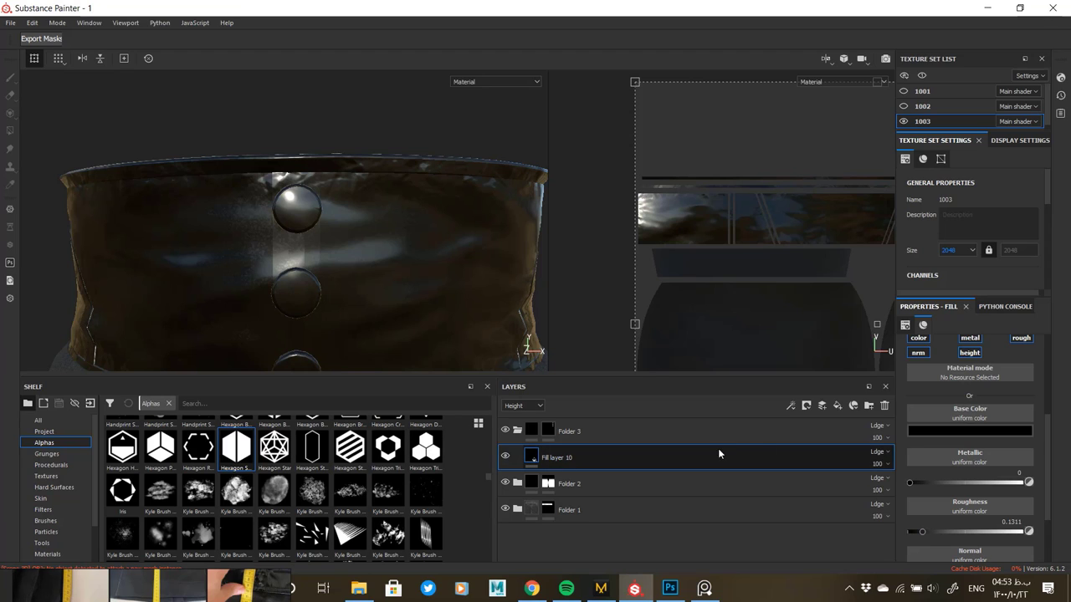
Add another fill layer above Fill layer 10 and leave only its height channel enabled.
left_click(838, 405)
left_click(970, 338)
left_click(919, 338)
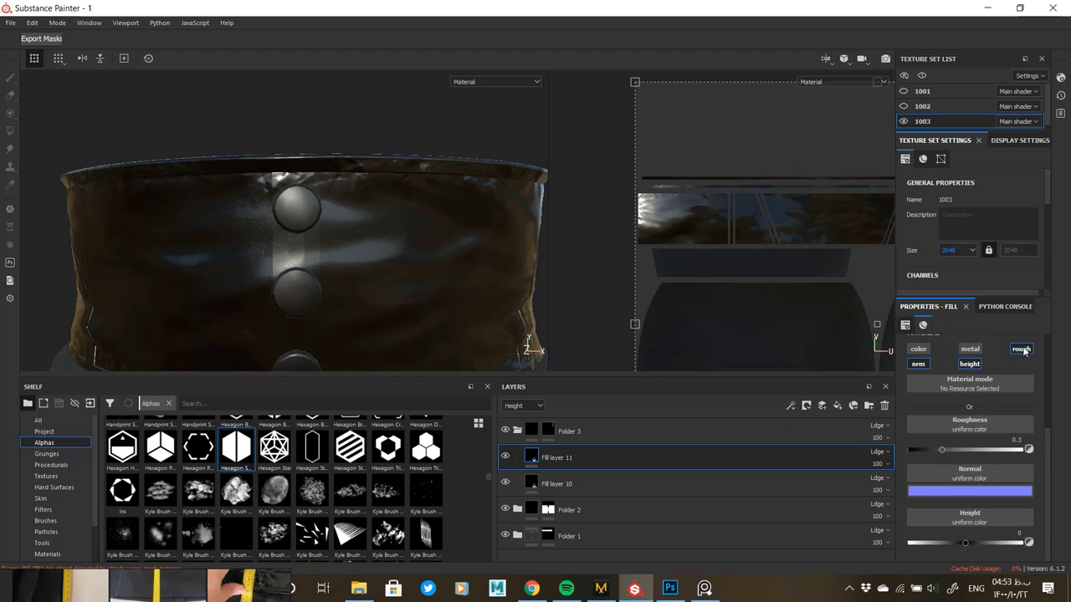
left_click(1021, 338)
left_click(917, 374)
Give Fill layer 11 a black mask with a paint effect and switch to the Paint brush.
right_click(534, 461)
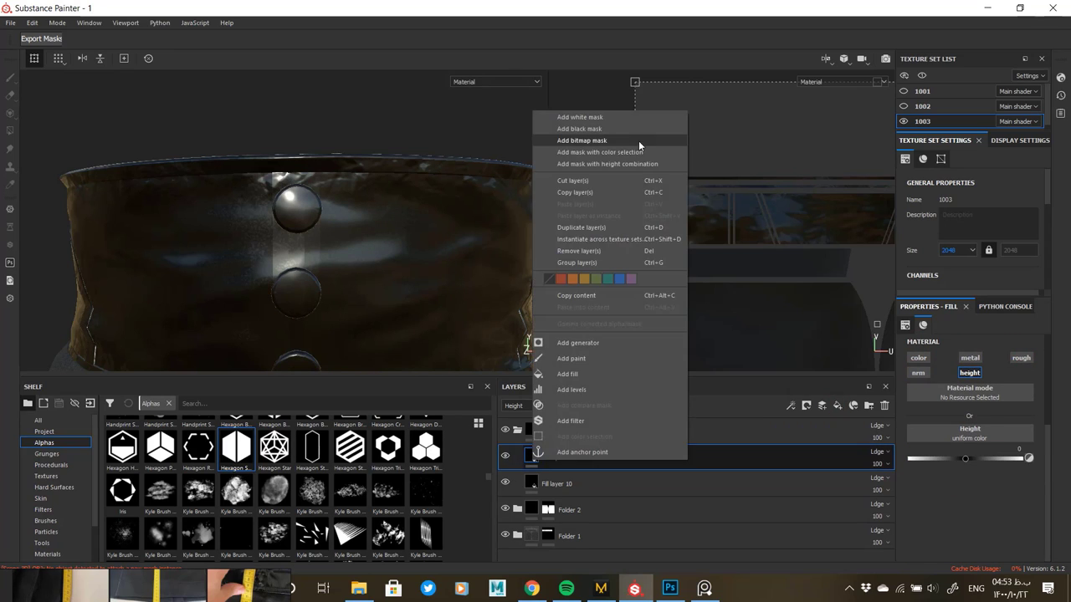
left_click(623, 131)
right_click(546, 457)
left_click(605, 359)
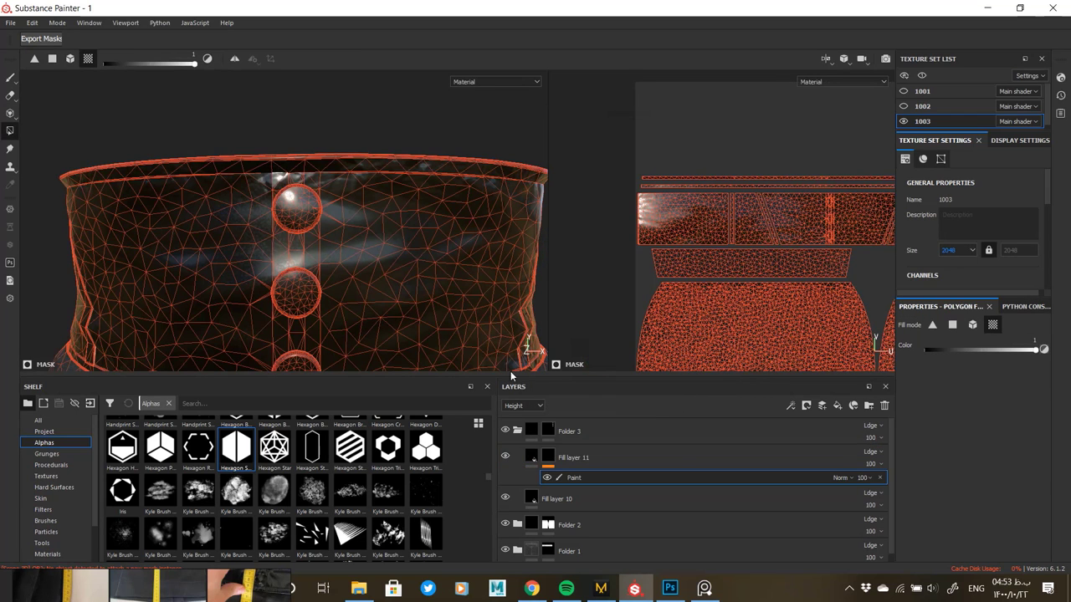
left_click(10, 78)
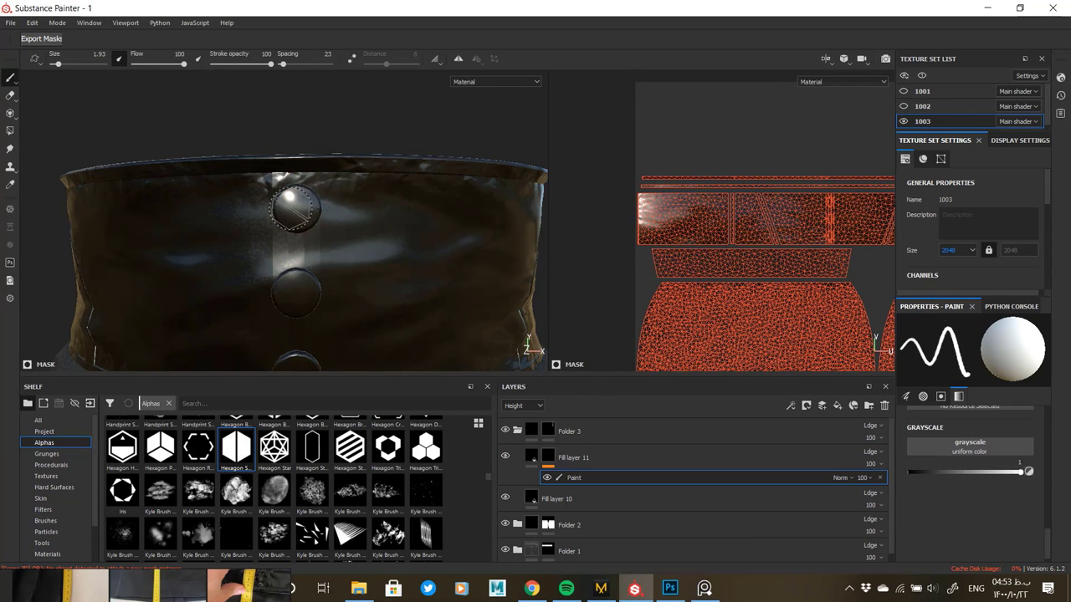
Raise Fill layer 11's height slightly above zero, preview its mask, and make the mask active for painting.
left_click(533, 456)
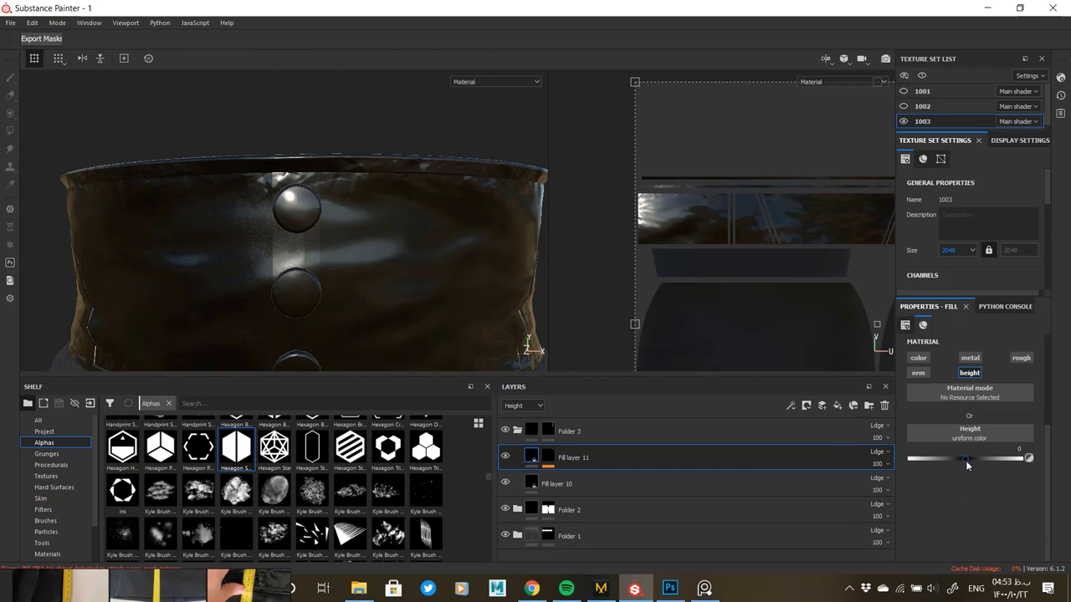
left_click_drag(965, 459, 970, 458)
mouse_move(549, 460)
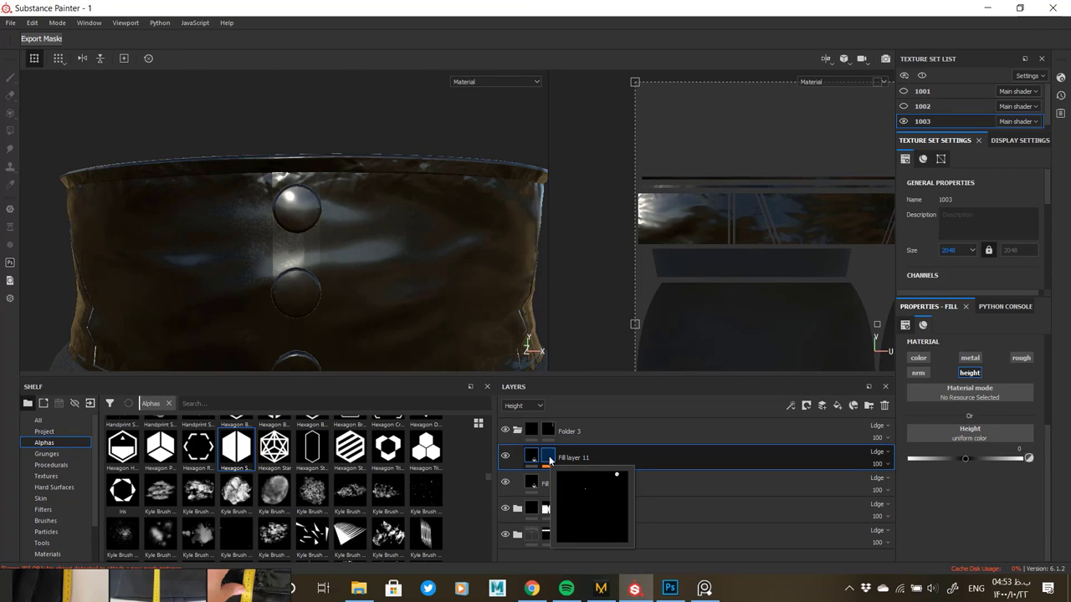
left_click(970, 458)
left_click(549, 455, "alt")
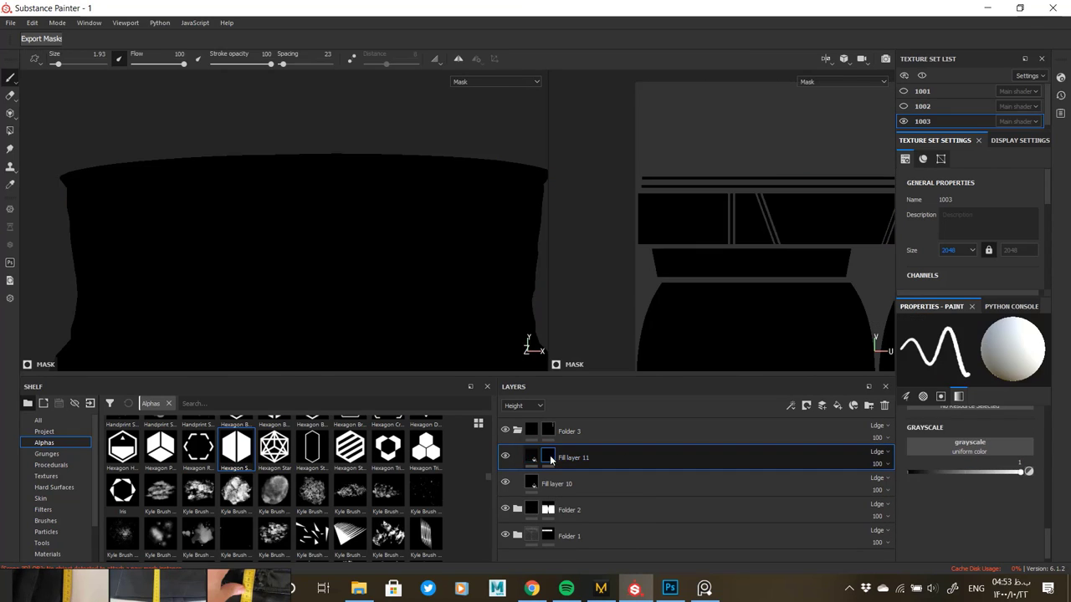
left_click(552, 454, "shift")
left_click(550, 456)
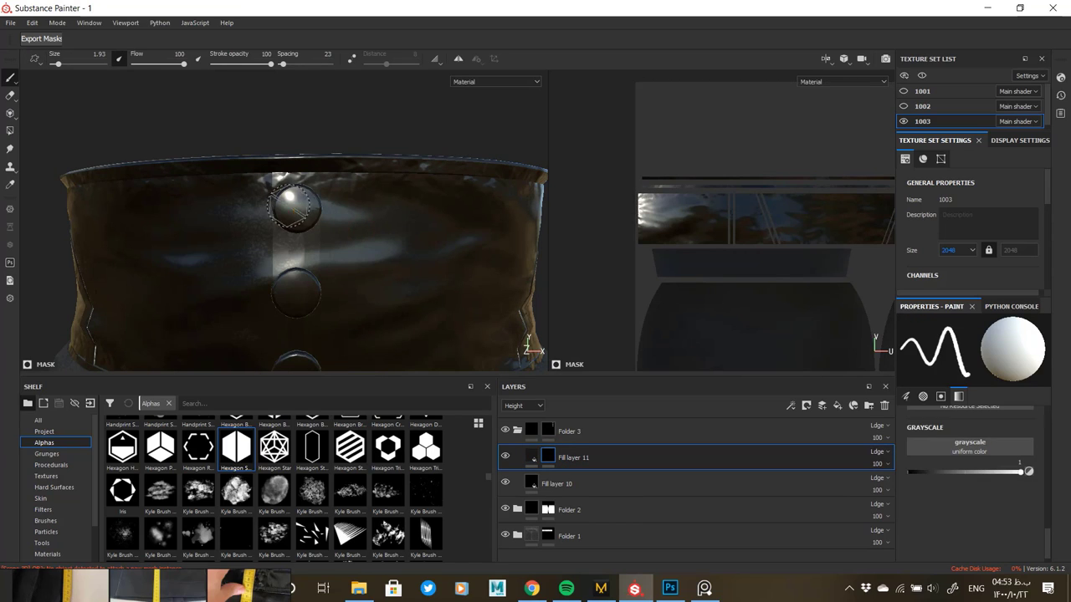
Set the Hexagon Split alpha's Split Width to 0 and compare the top button with the reference photo.
scroll(927, 456, "up", 3)
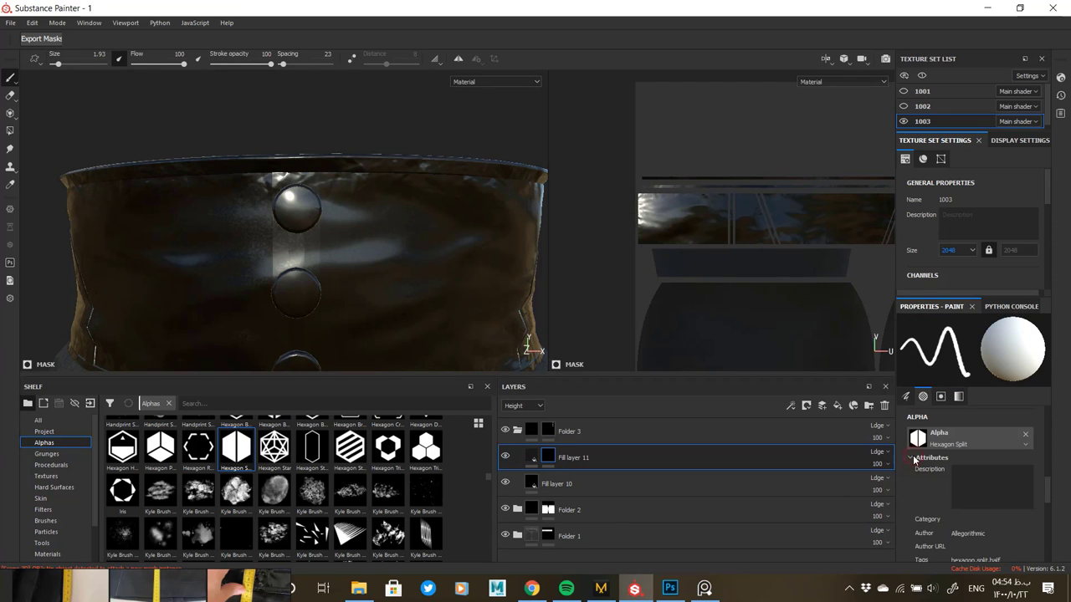
mouse_move(931, 513)
left_mouse_down()
mouse_move(973, 510)
mouse_move(899, 506)
left_mouse_up()
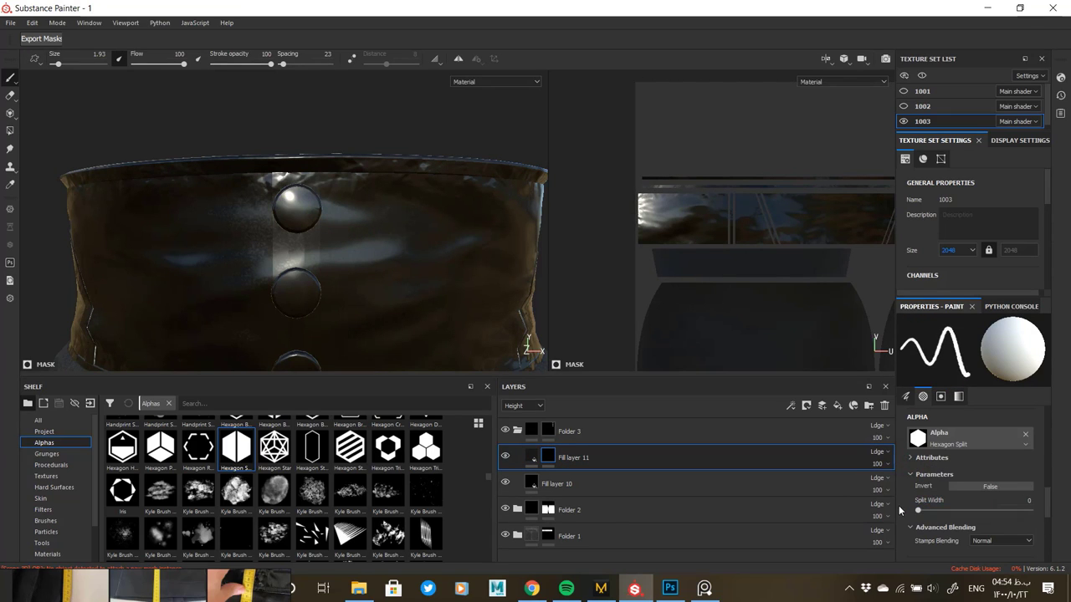
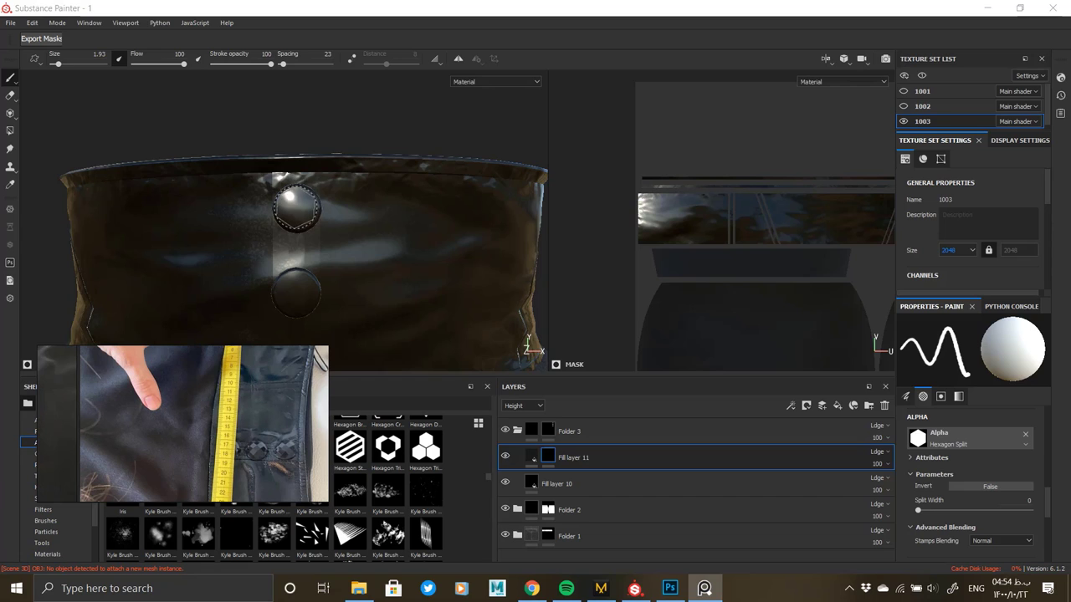
middle_click_drag(296, 209, 307, 234, "alt")
right_click_drag(307, 234, 360, 243, "alt")
right_click_drag(259, 390, 205, 601)
Try stamping the Hexagon Triple alpha on the top button at brush size 0.66.
left_click(427, 452)
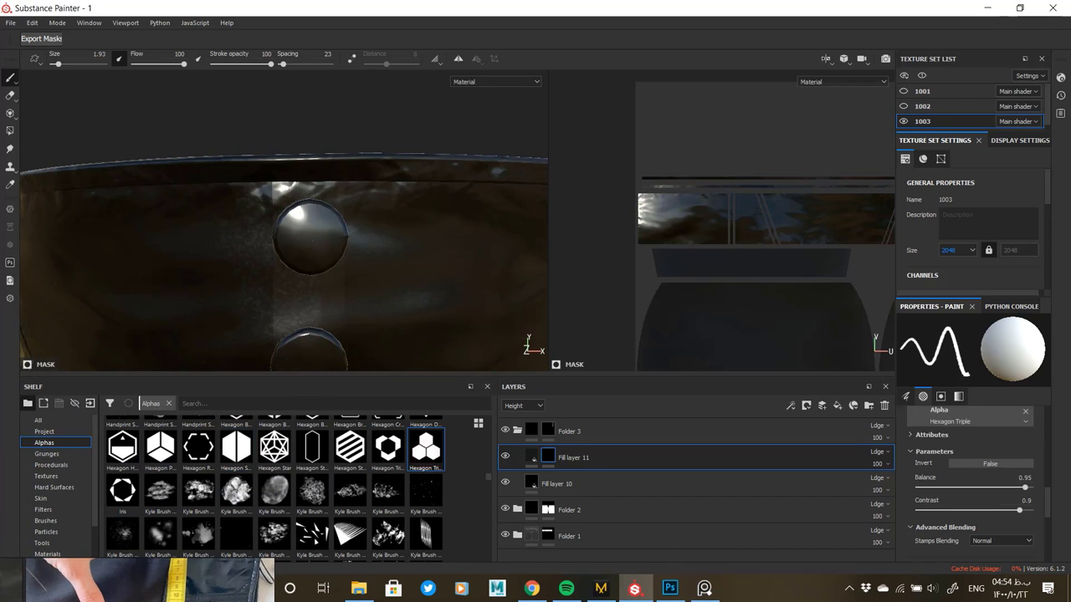
middle_click_drag(803, 201, 653, 220, "alt")
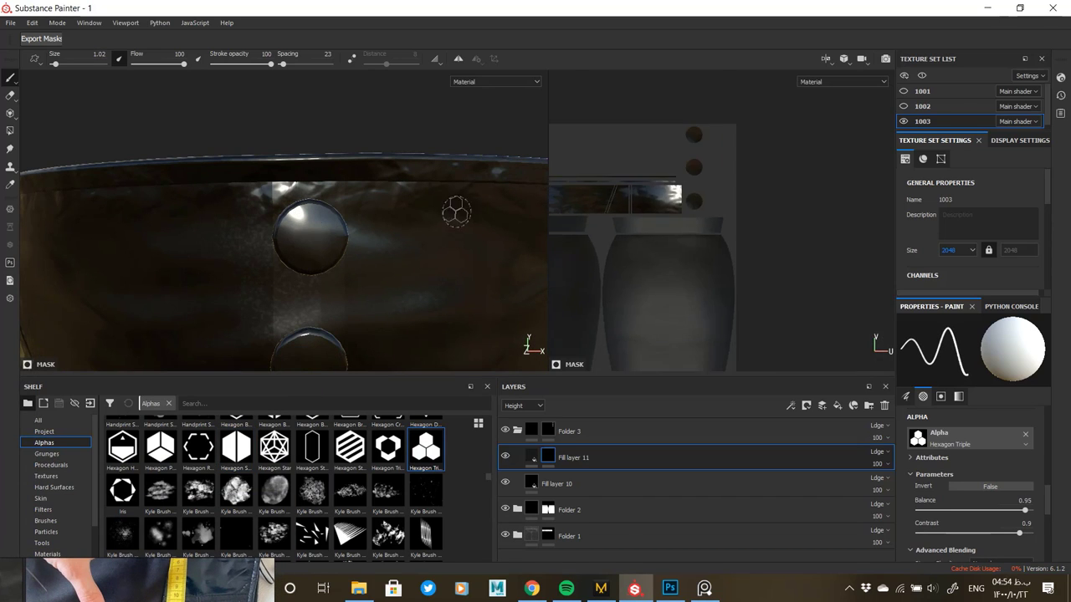
right_click_drag(653, 180, 690, 188, "alt")
middle_click_drag(644, 209, 654, 230, "alt")
right_click_drag(654, 220, 711, 223, "alt")
middle_click_drag(645, 222, 669, 246, "alt")
scroll(667, 247, "up", 2)
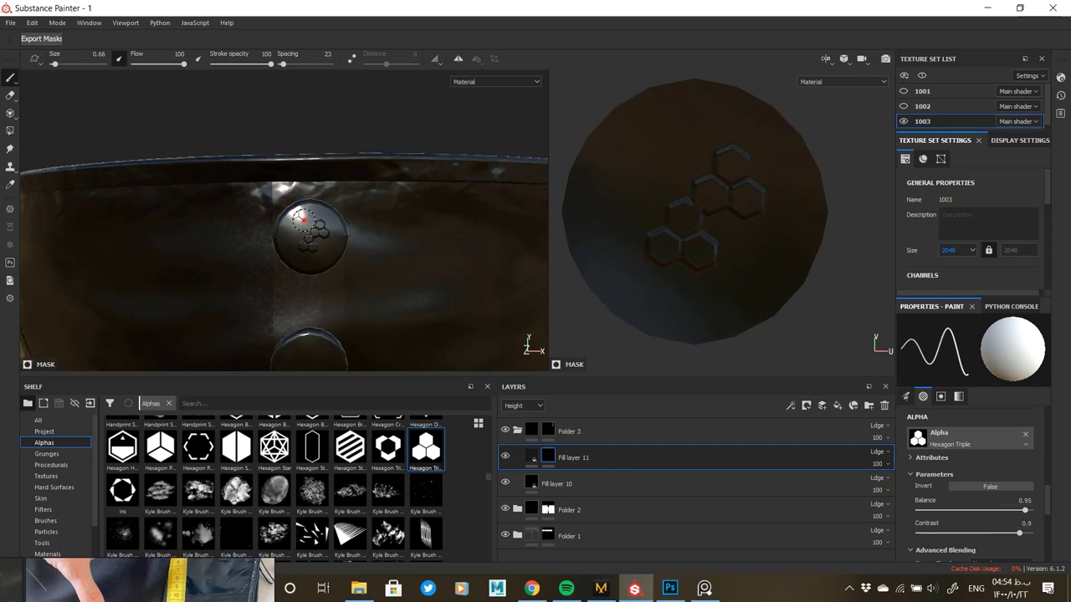
Choose the Shape Border Circle alpha for the brush, with Hardness 1 and Border Width 0.12.
scroll(323, 486, "down", 5)
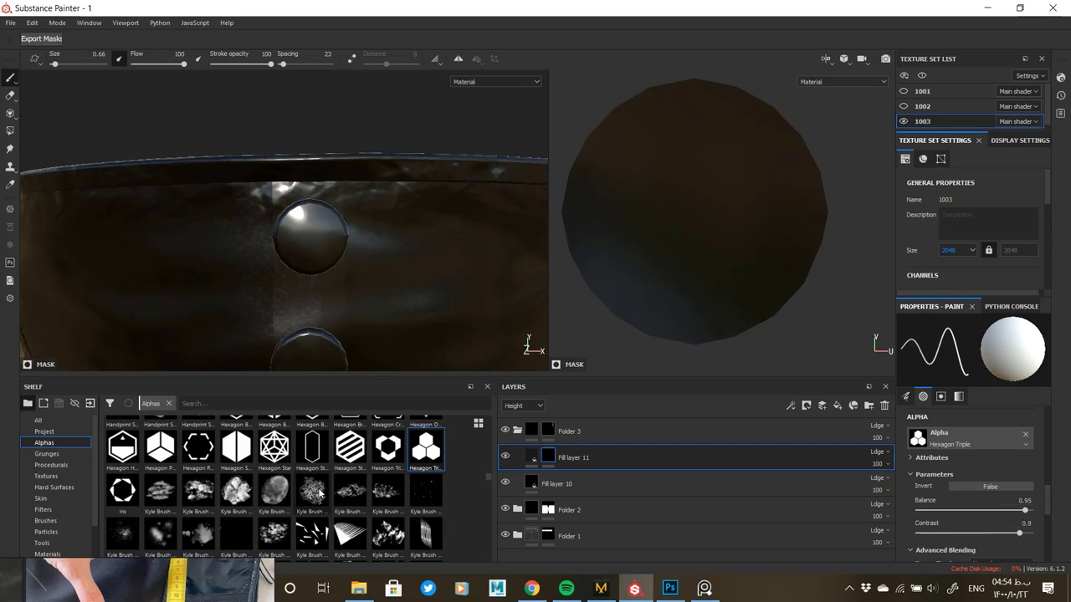
scroll(294, 485, "down", 5)
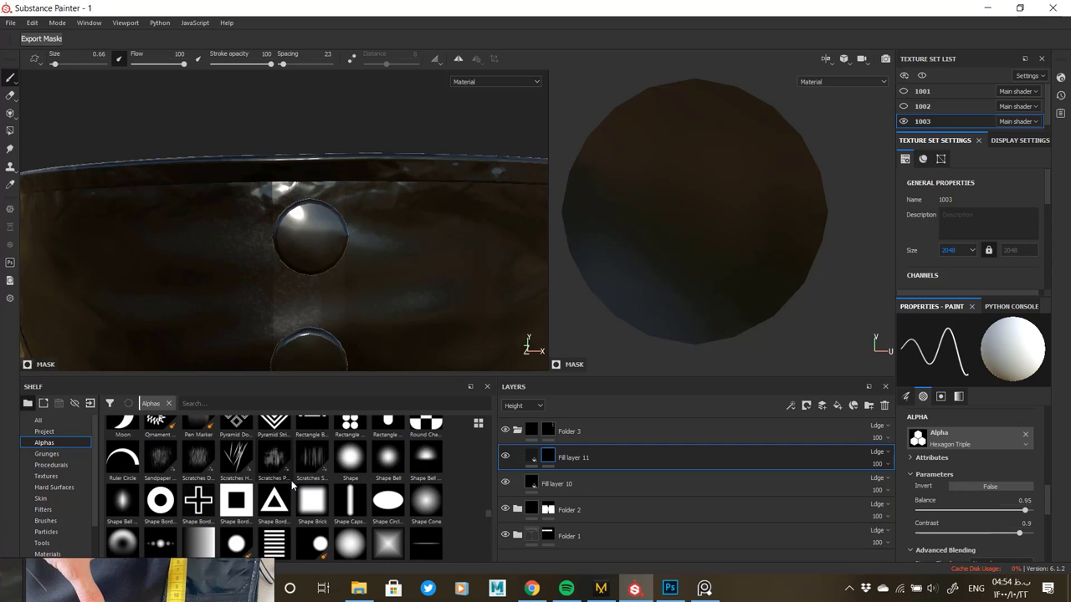
left_click(158, 502)
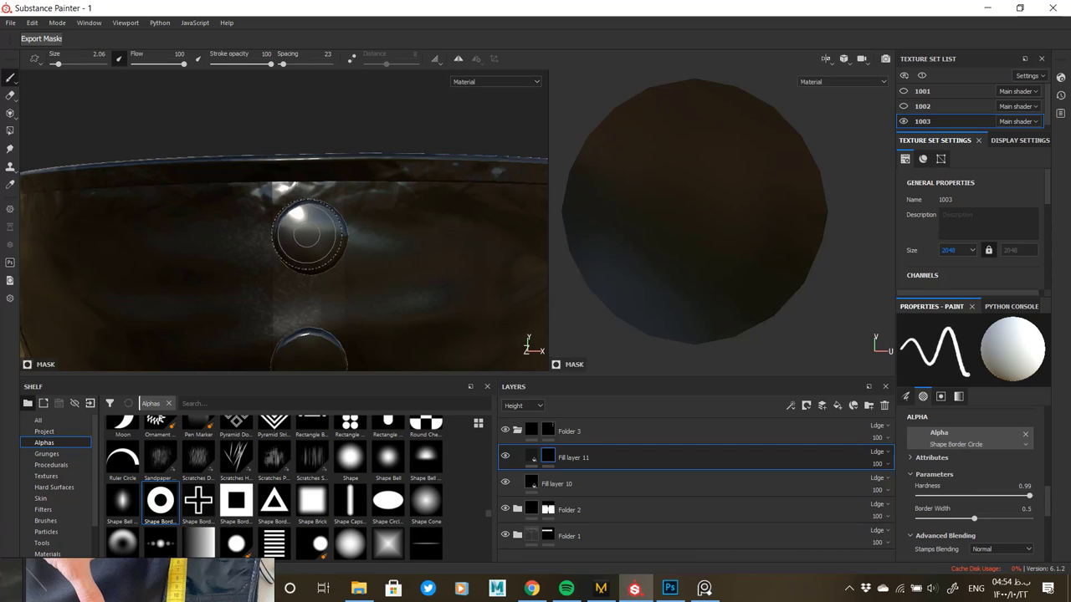
scroll(702, 217, "down", 3)
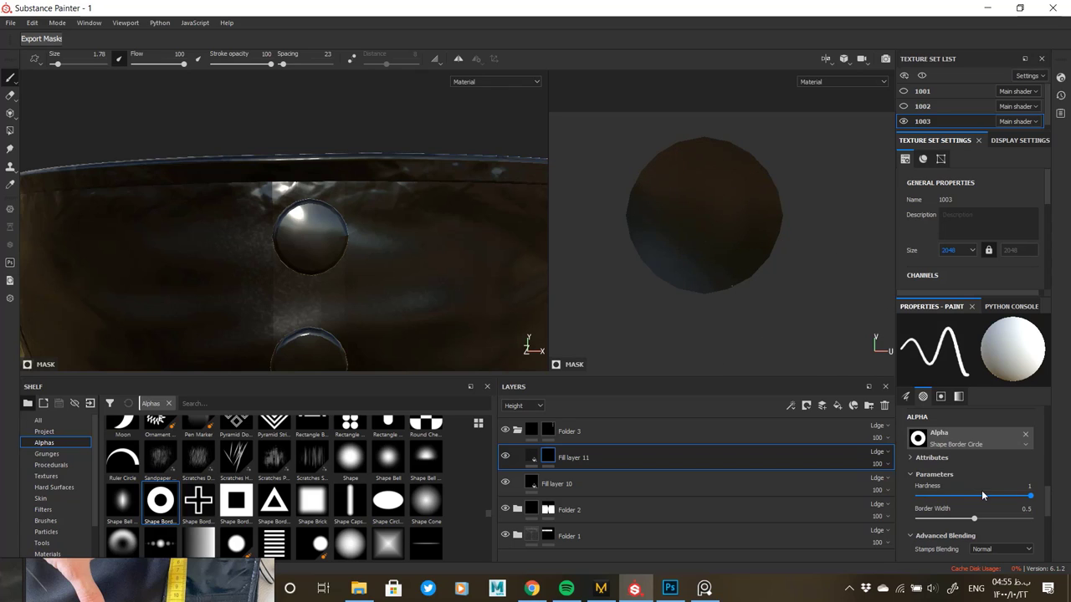
scroll(982, 490, "down", 1)
left_click(962, 465)
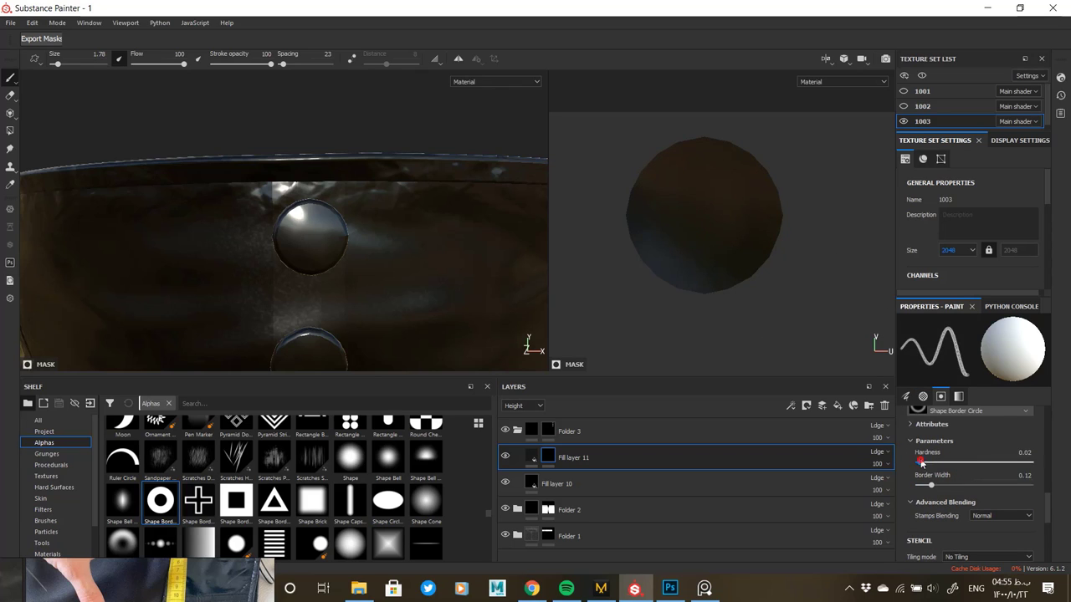
Try stamping a border circle on the top button at brush size 2.29, then undo it.
right_click_drag(703, 218, 722, 217, "ctrl")
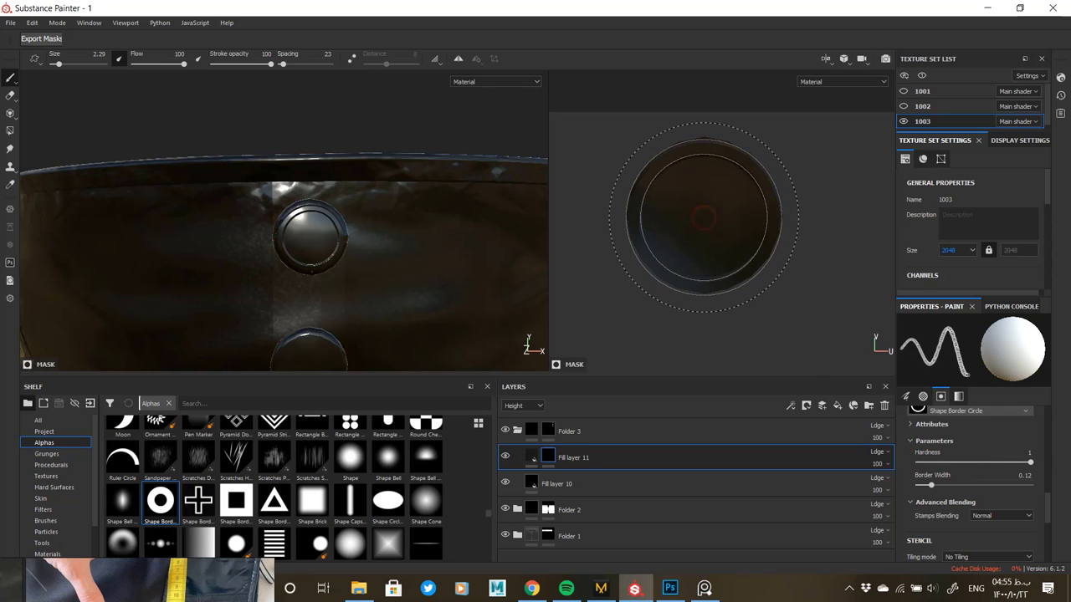
left_click_drag(368, 254, 395, 261, "alt")
middle_click_drag(710, 212, 704, 224, "alt")
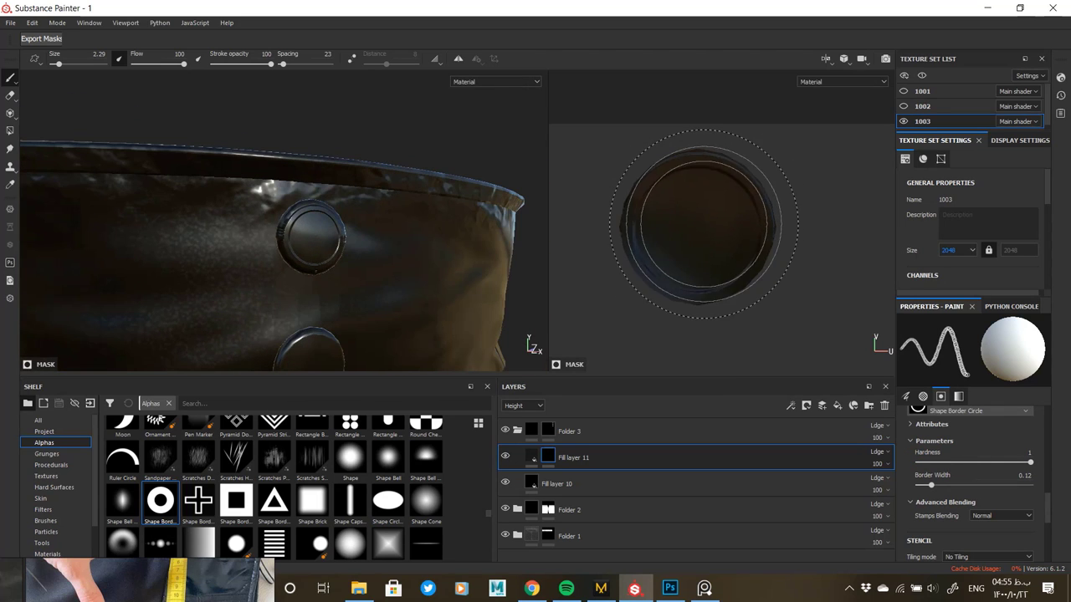
key("ctrl+z")
Stamp a raised border circle centred on each waistband button at brush size 2.11.
right_click_drag(698, 226, 692, 226, "ctrl")
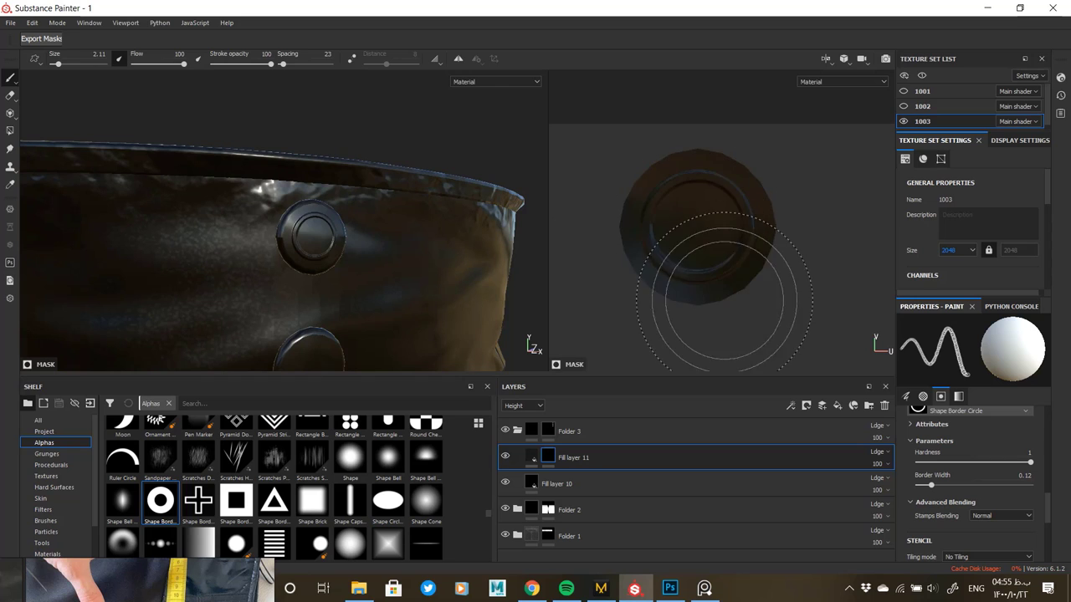
left_click_drag(380, 242, 312, 235, "alt")
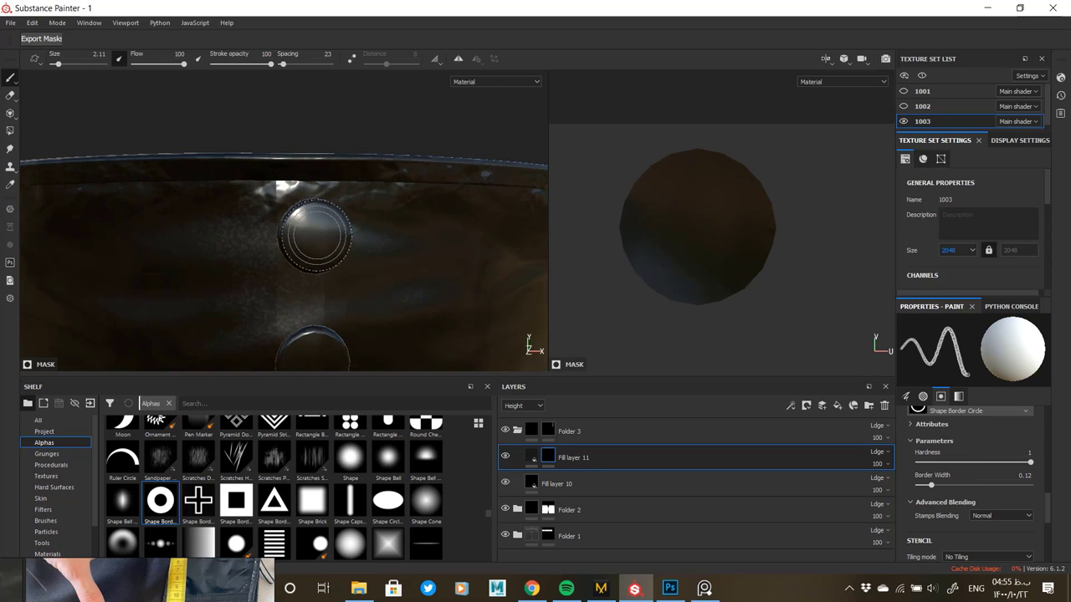
left_click_drag(358, 291, 355, 246, "alt")
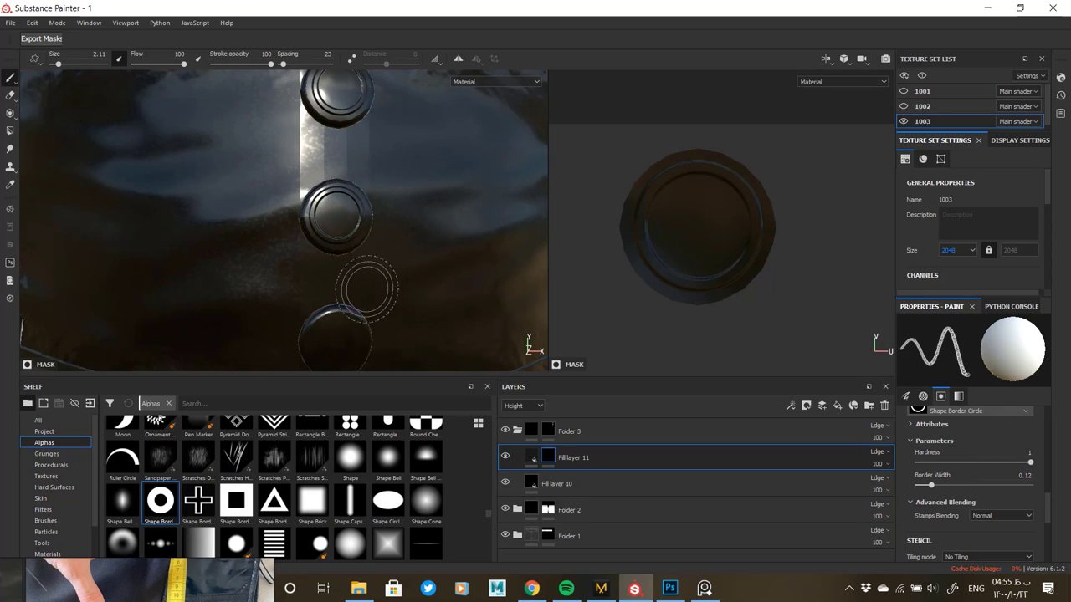
middle_click_drag(368, 290, 374, 181, "alt")
left_click_drag(373, 181, 345, 237, "alt")
left_click_drag(353, 121, 316, 192, "alt")
middle_click_drag(316, 192, 304, 262, "alt")
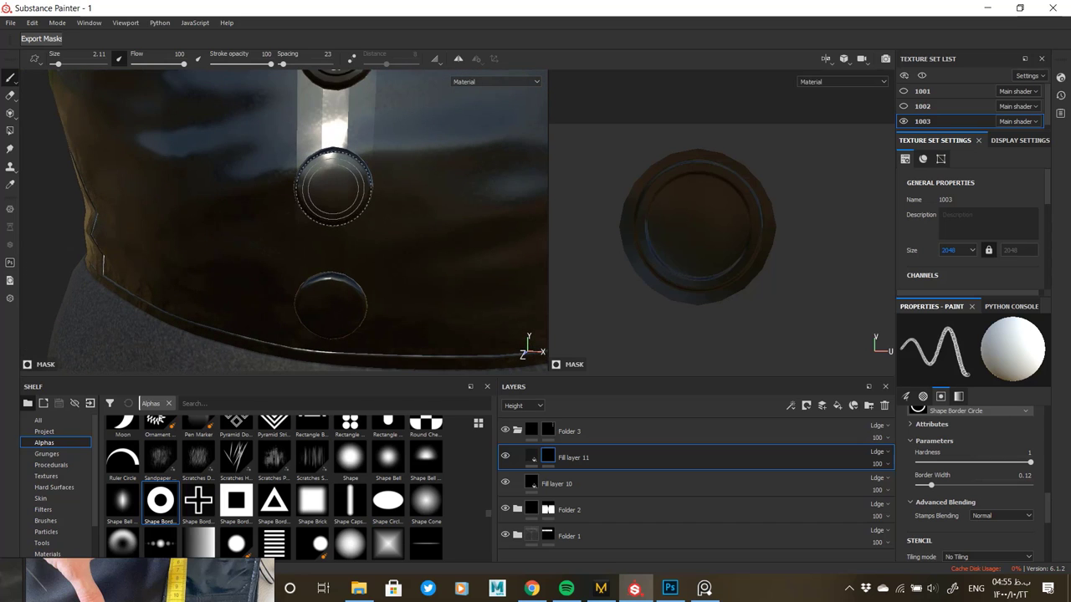
left_click_drag(342, 239, 373, 275, "alt")
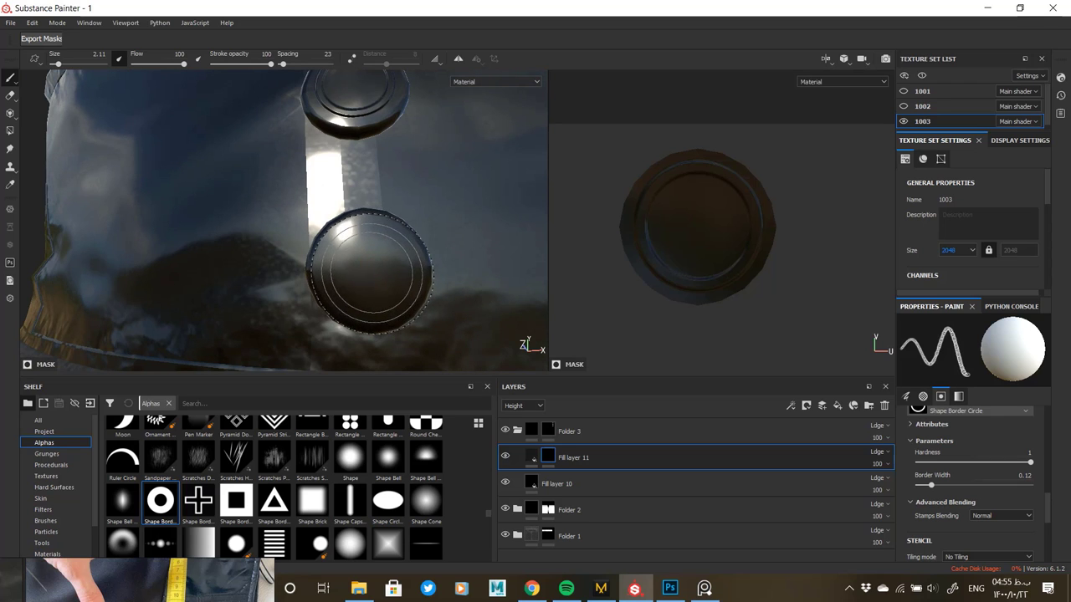
mouse_move(381, 285)
left_mouse_down("alt")
mouse_move(418, 279)
mouse_move(387, 290)
left_mouse_up("alt")
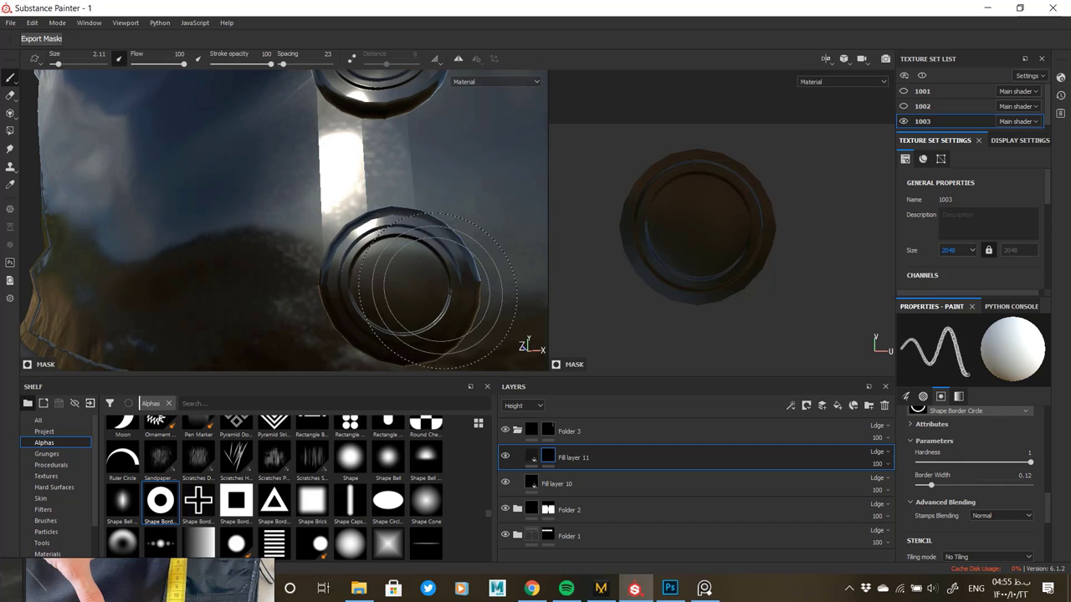
right_click_drag(452, 246, 268, 172, "alt")
left_click_drag(410, 267, 460, 280, "alt")
Find the Hexagon Pyramid Split alpha among the alphas and choose it for the brush.
scroll(396, 502, "down", 3)
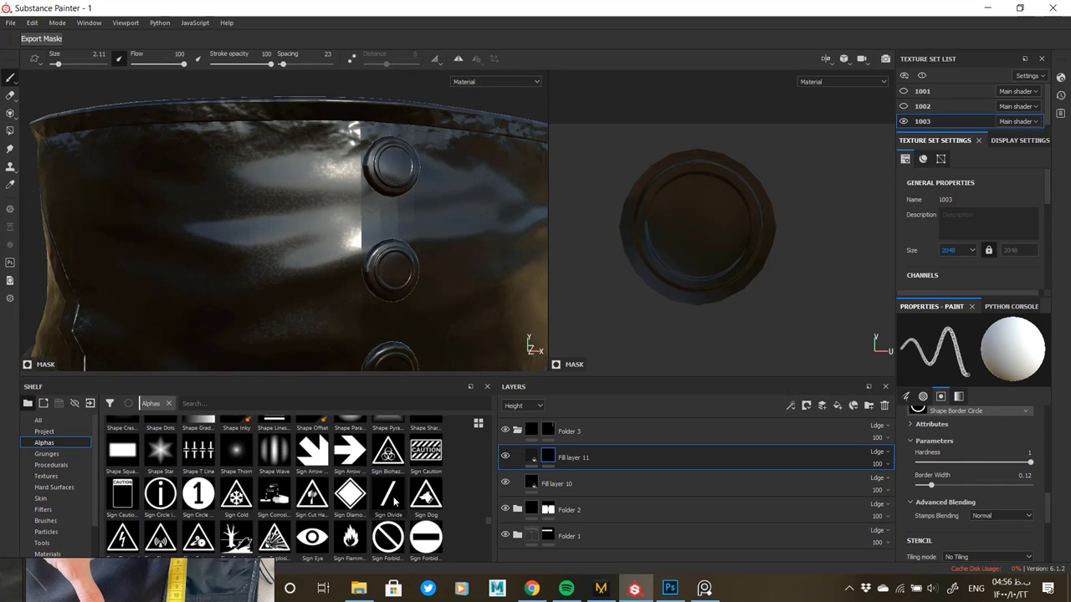
scroll(395, 500, "down", 3)
scroll(379, 508, "down", 10)
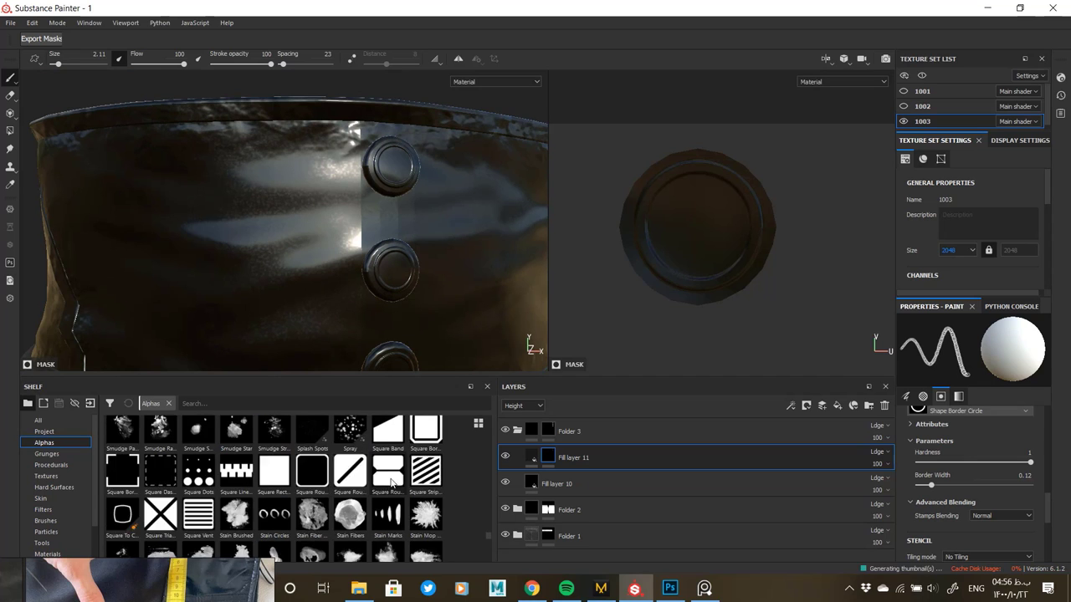
scroll(376, 489, "up", 10)
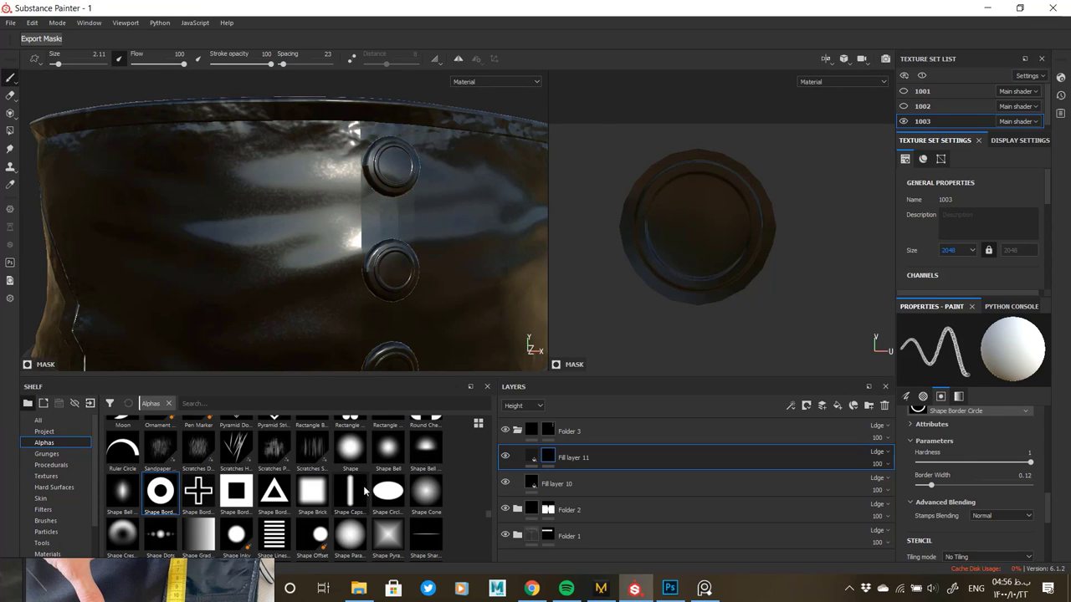
scroll(347, 499, "up", 5)
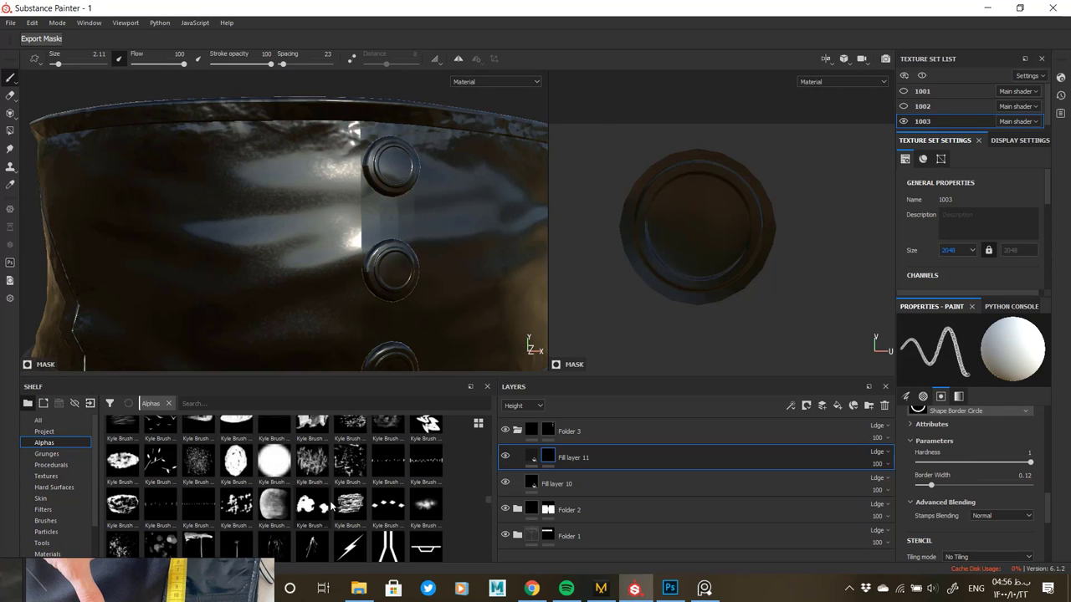
scroll(343, 502, "up", 3)
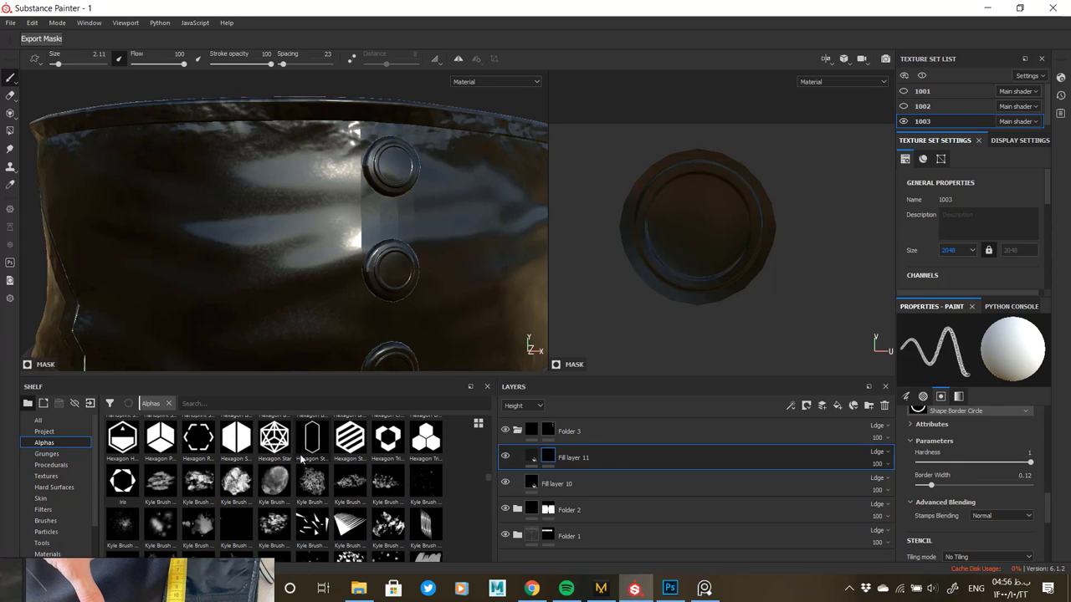
left_click(164, 437)
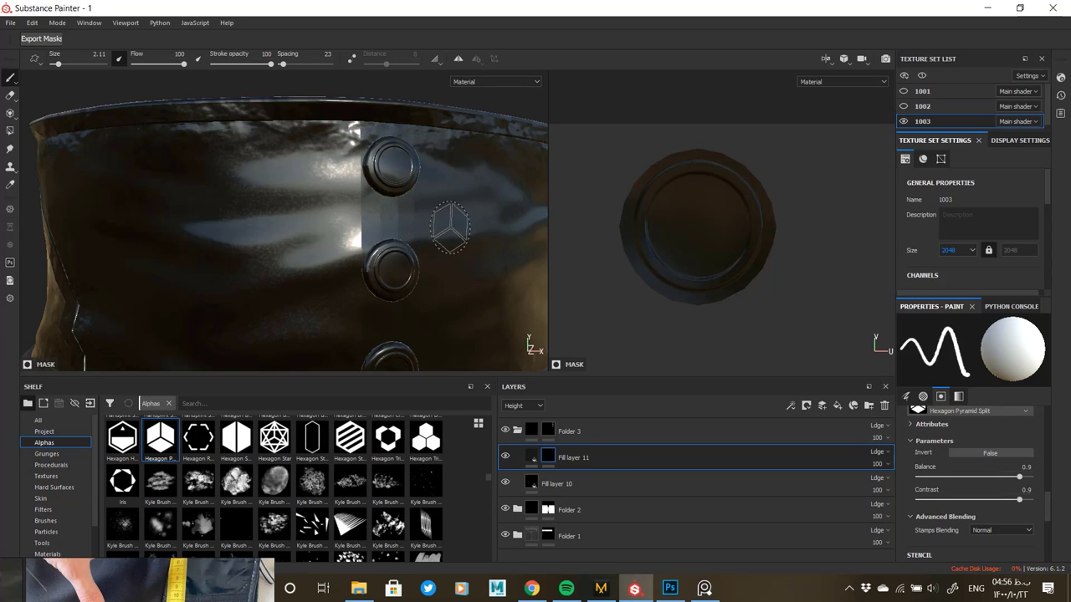
Set the Hexagon Pyramid Split alpha's Balance to 0.84 and Contrast to 1.
scroll(933, 502, "down", 1)
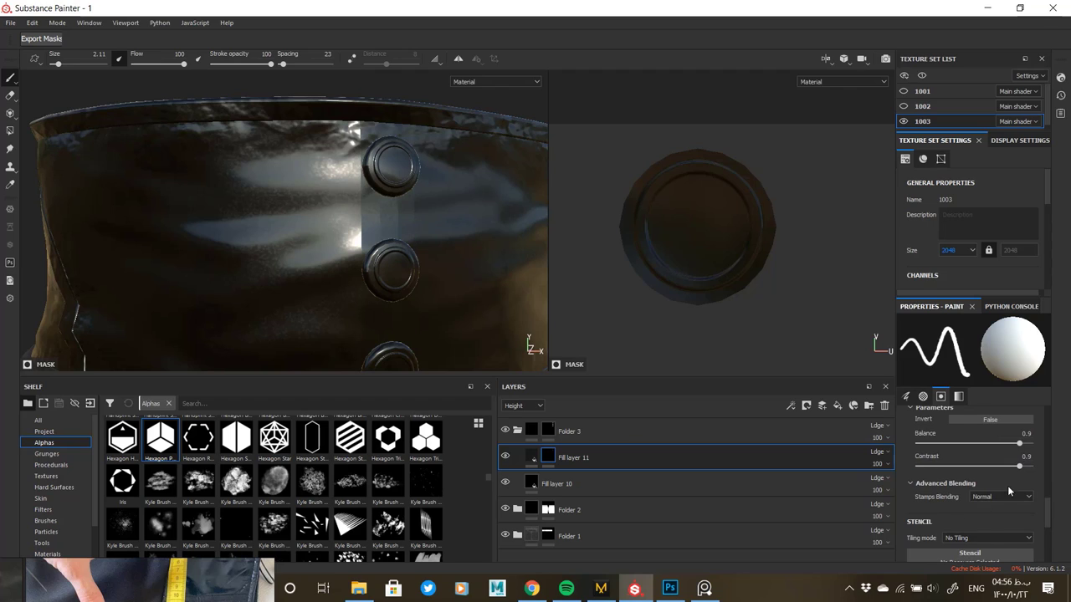
scroll(1007, 485, "up", 1)
scroll(1008, 494, "up", 1)
left_click_drag(1019, 510, 1003, 508)
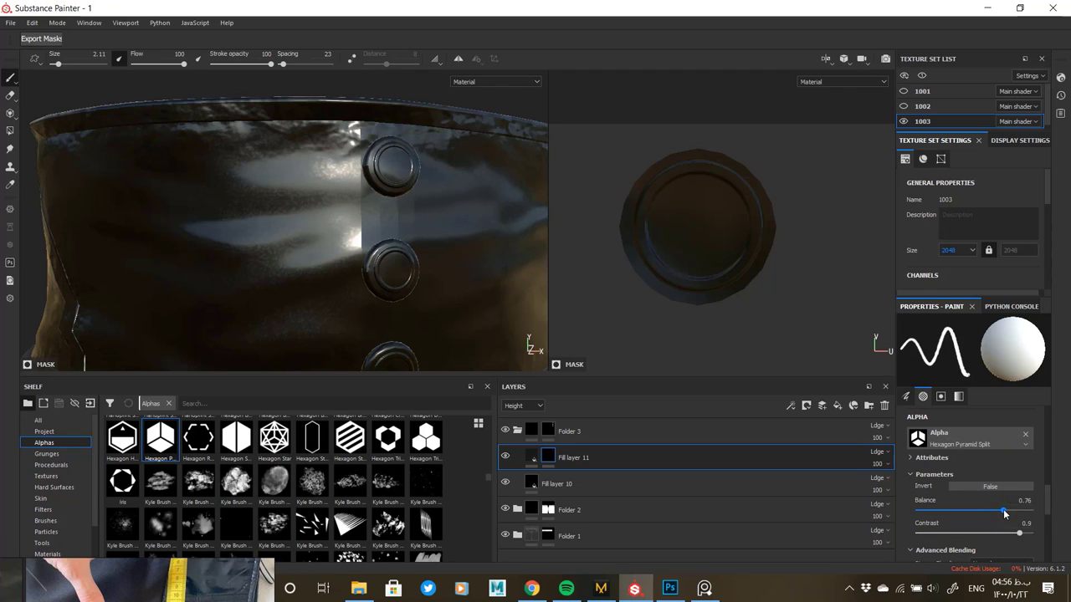
left_click(938, 511)
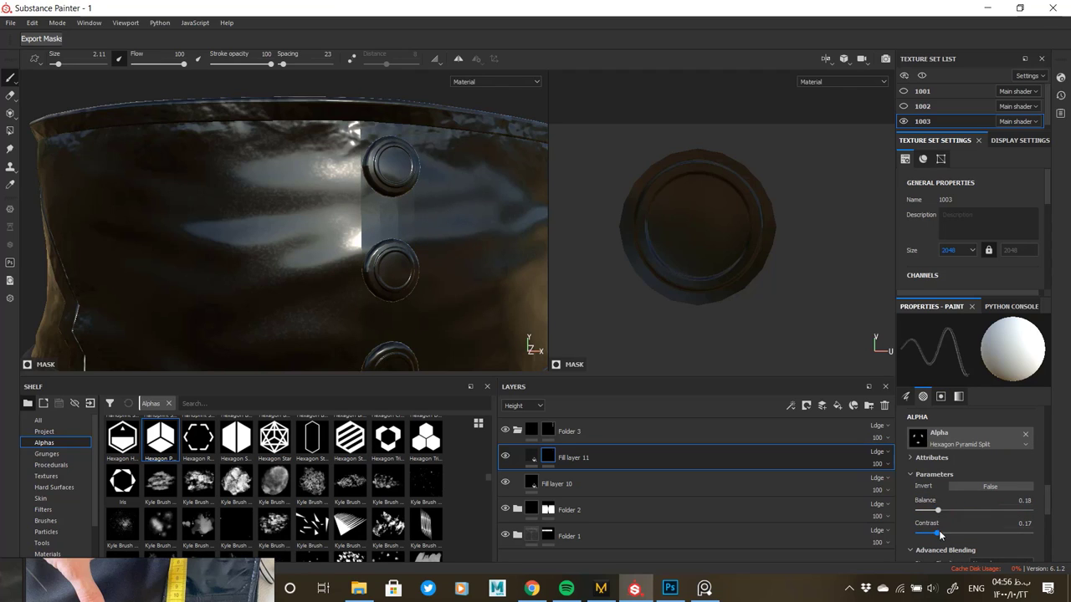
mouse_move(977, 511)
left_mouse_down()
mouse_move(1029, 515)
mouse_move(1050, 538)
left_mouse_up()
scroll(981, 500, "down", 1)
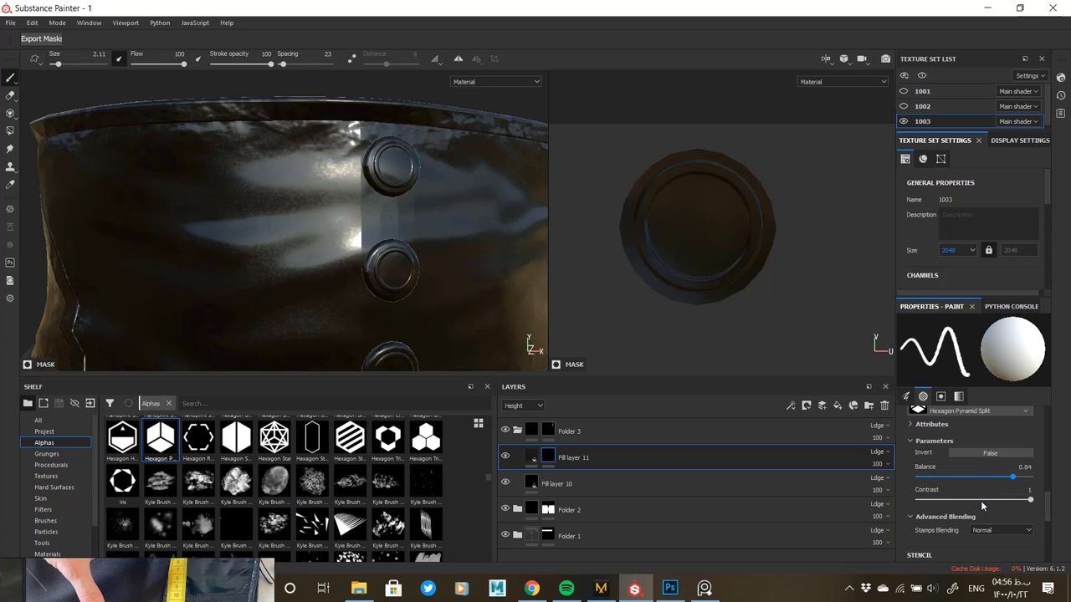
Stamp the Hexagon Pyramid Split emblem centred inside the ring of the top button at brush size 1.43.
left_click_drag(413, 244, 360, 201, "alt")
mouse_move(380, 191)
right_mouse_down("alt")
mouse_move(426, 311)
mouse_move(421, 237)
right_mouse_up("alt")
middle_click_drag(421, 236, 408, 296, "alt")
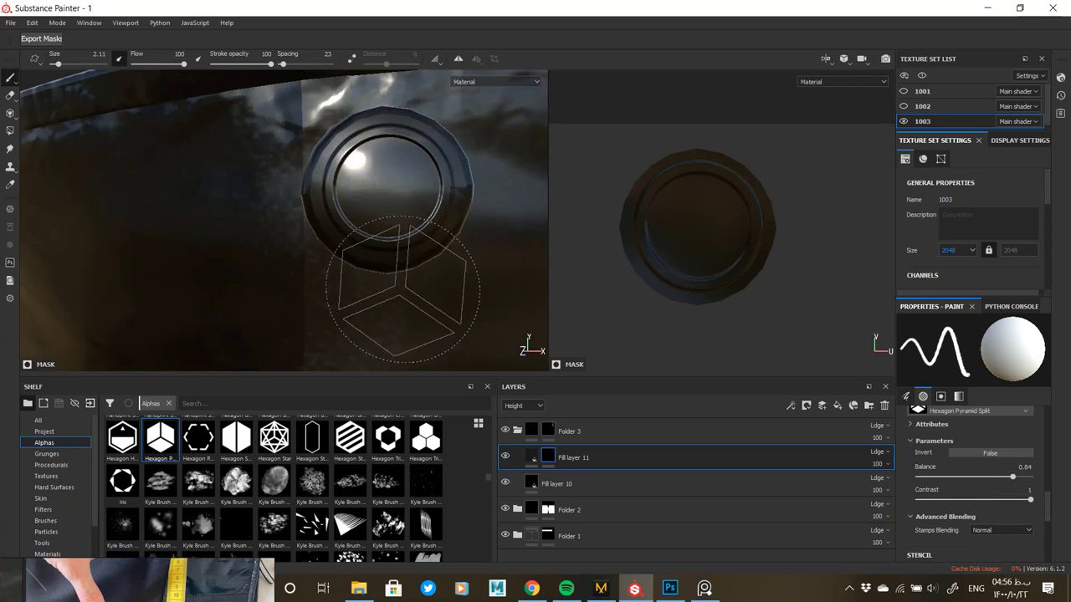
mouse_move(389, 193)
right_mouse_down("ctrl")
mouse_move(368, 193)
mouse_move(391, 188)
right_mouse_up("ctrl")
left_click(390, 189)
key("ctrl+z")
left_click(387, 188)
Stamp the same hexagon emblem centred inside the ring of the middle button at brush size 1.43.
right_click_drag(433, 238, 335, 309, "alt")
middle_click_drag(335, 309, 340, 208, "alt")
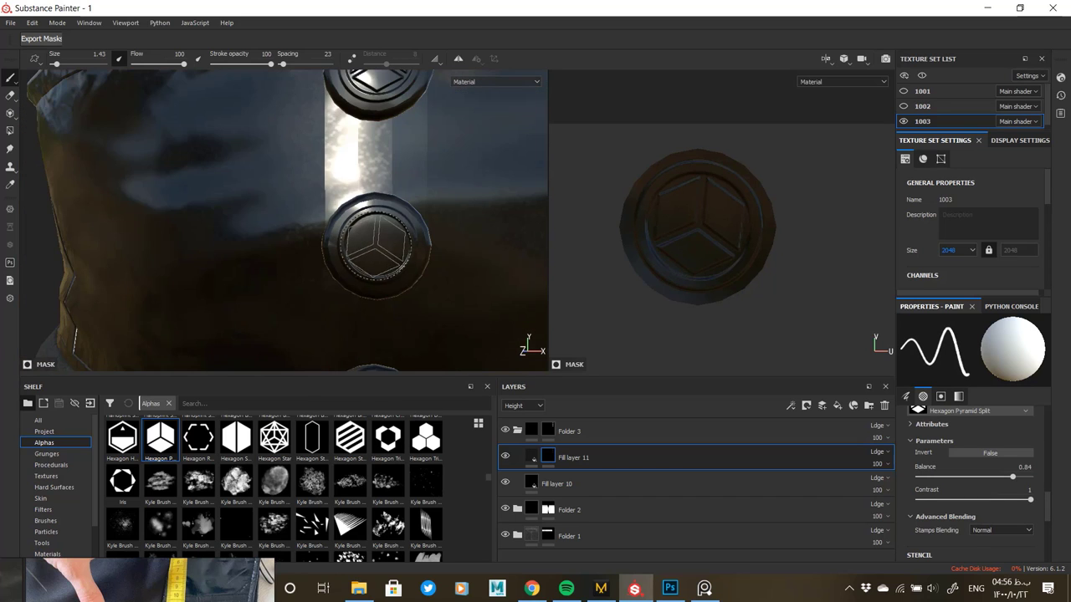
mouse_move(376, 246)
right_mouse_down("alt")
mouse_move(390, 270)
mouse_move(385, 256)
right_mouse_up("alt")
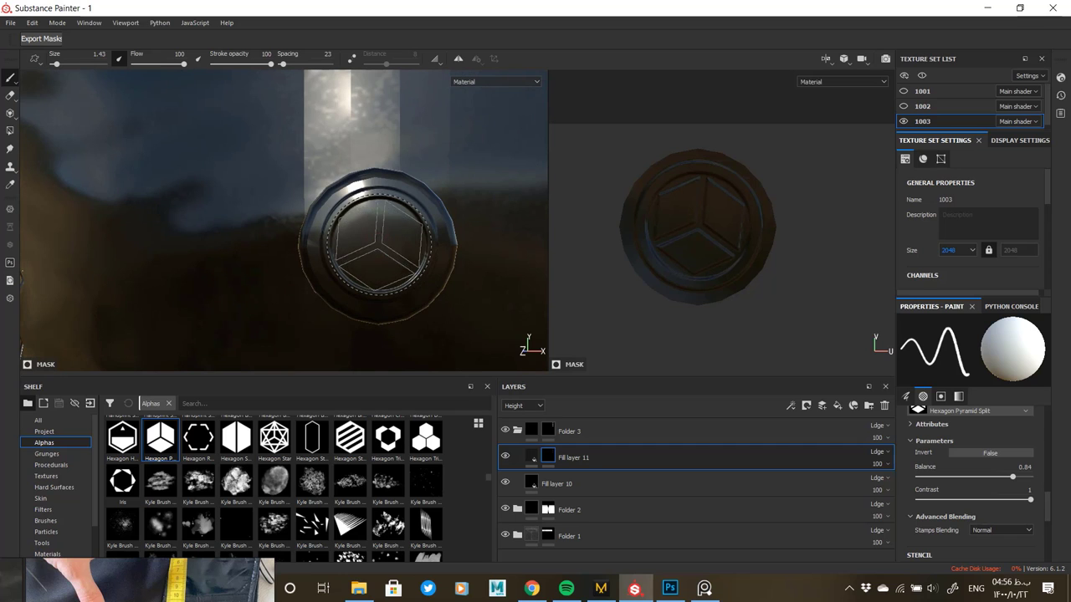
Try stamping the hexagon emblem on the bottom button in the 2D view at brush size 1.58, then undo it.
right_click_drag(415, 312, 351, 343, "alt")
middle_click_drag(351, 343, 347, 180, "alt")
right_click_drag(360, 196, 402, 230, "alt")
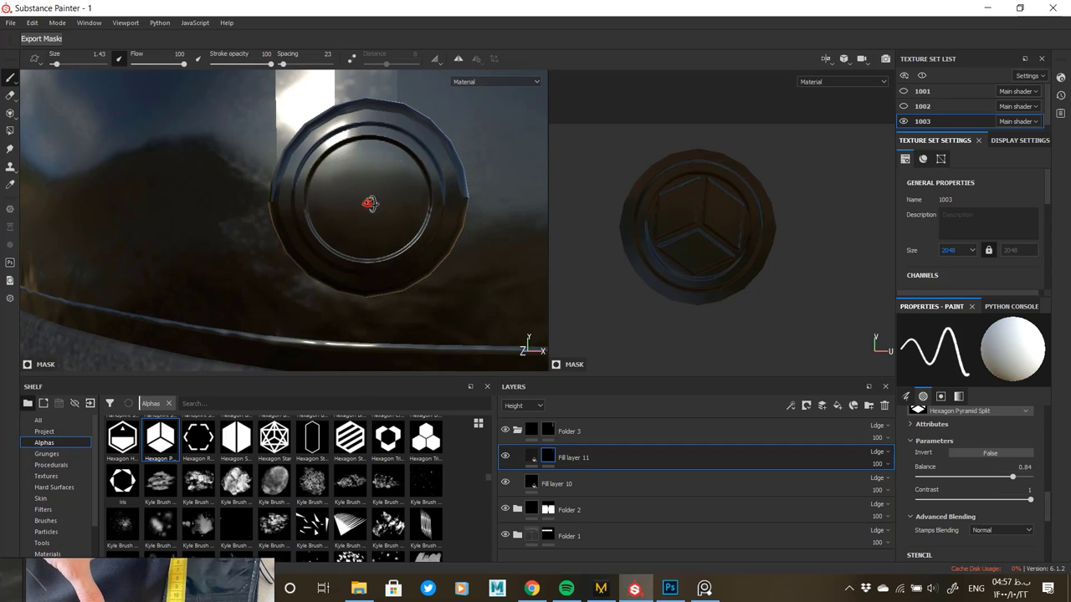
left_click_drag(369, 203, 365, 195, "alt")
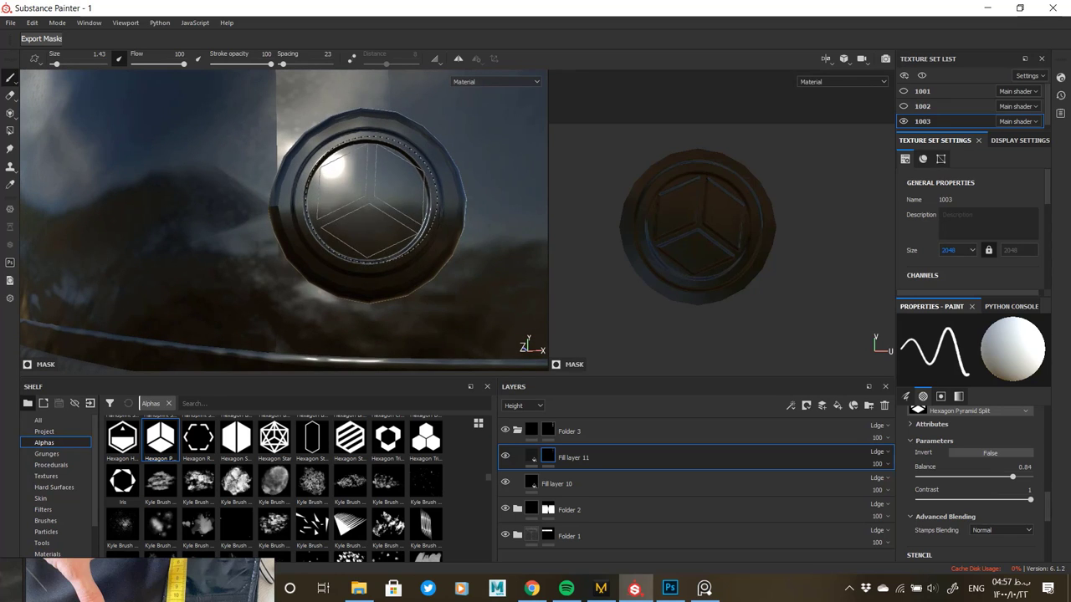
right_click_drag(824, 275, 734, 257, "alt")
middle_click_drag(720, 235, 698, 179, "alt")
mouse_move(672, 252)
right_mouse_down("alt")
mouse_move(707, 272)
mouse_move(680, 270)
right_mouse_up("alt")
left_click(673, 270)
key("ctrl+z")
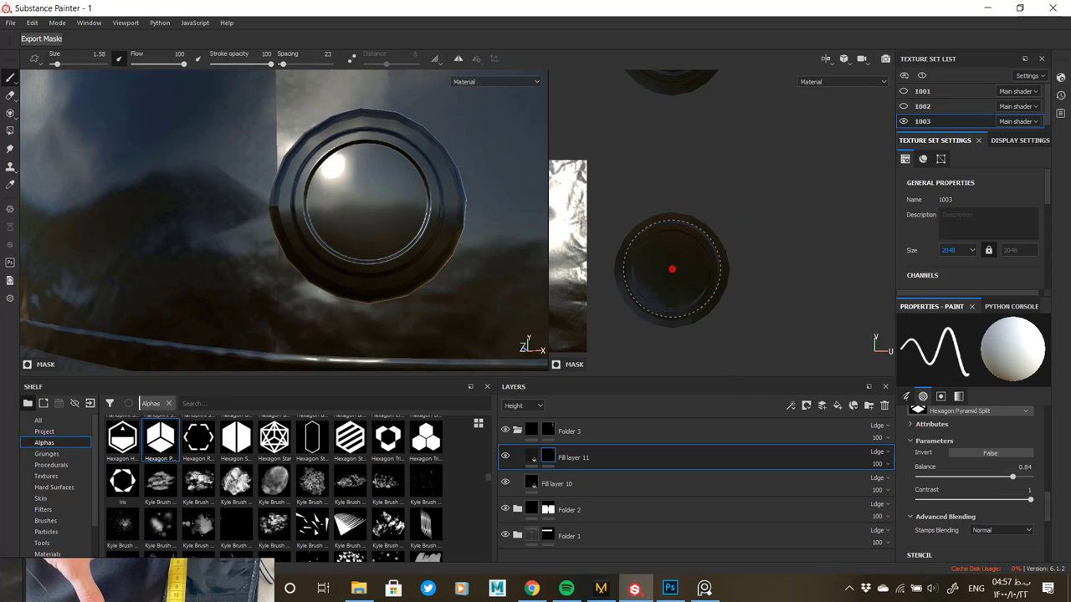
left_click(672, 269)
right_click_drag(397, 197, 361, 201, "alt")
left_click_drag(362, 200, 373, 280, "alt")
middle_click_drag(373, 280, 374, 310, "alt")
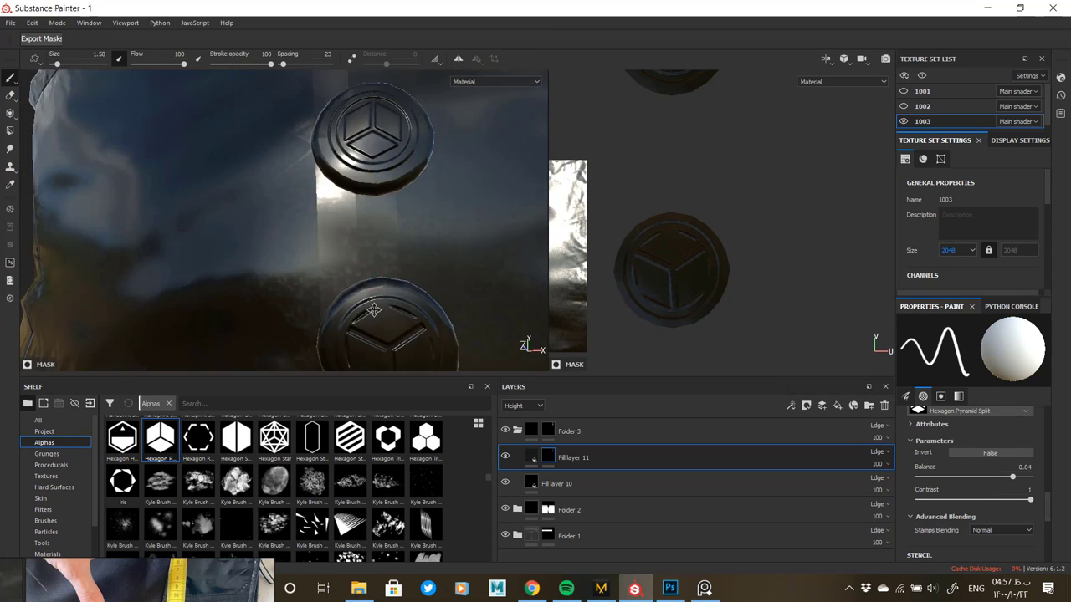
mouse_move(374, 310)
left_mouse_down("alt")
mouse_move(382, 299)
mouse_move(313, 219)
mouse_move(369, 232)
mouse_move(389, 224)
left_mouse_up("alt")
right_click_drag(389, 224, 336, 220, "alt")
key("ctrl+z")
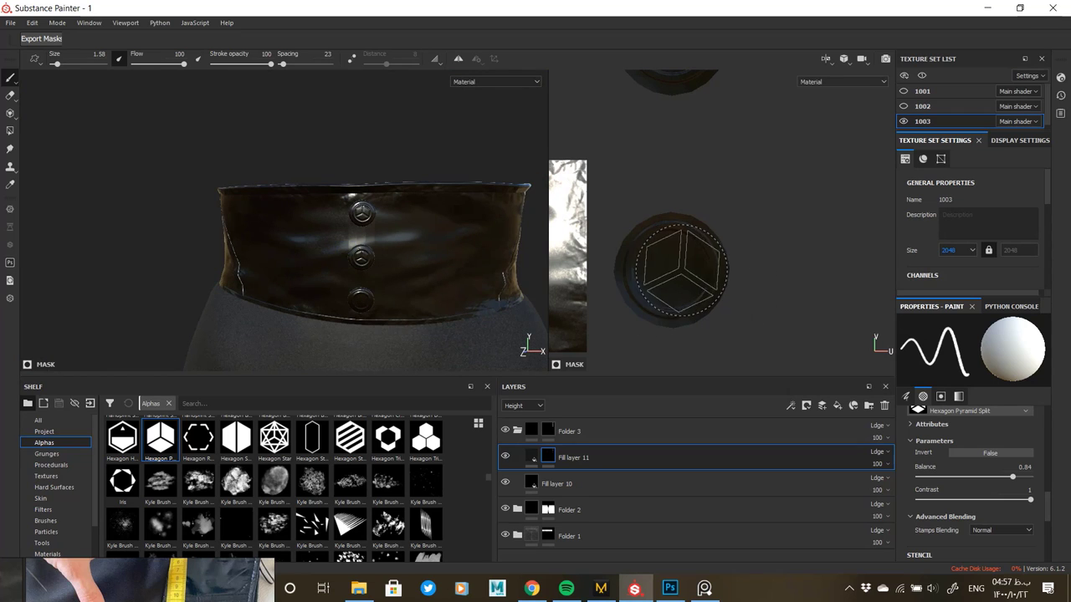
Stamp the hexagon emblem centred on the bottom button in the 2D view at brush size 1.48.
left_click_drag(682, 269, 674, 268, "ctrl")
right_click_drag(674, 269, 672, 269, "ctrl")
left_click(671, 269)
right_click_drag(383, 279, 417, 287, "alt")
left_click_drag(417, 287, 414, 261, "alt")
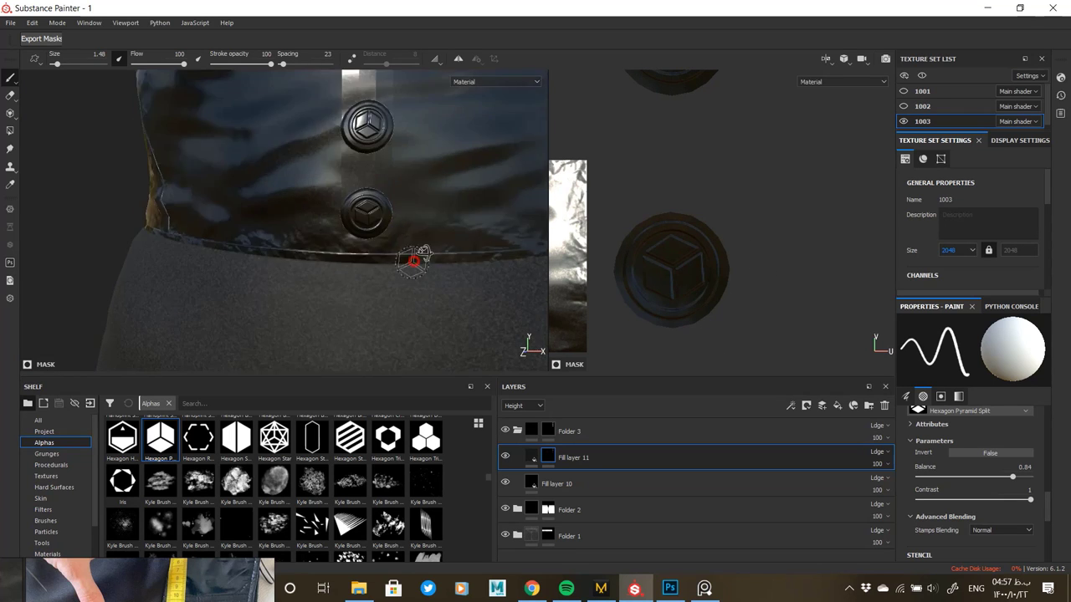
scroll(413, 261, "down", 5)
Adjust the height value of Fill layer 11, which holds the stamped button details.
left_click(531, 456)
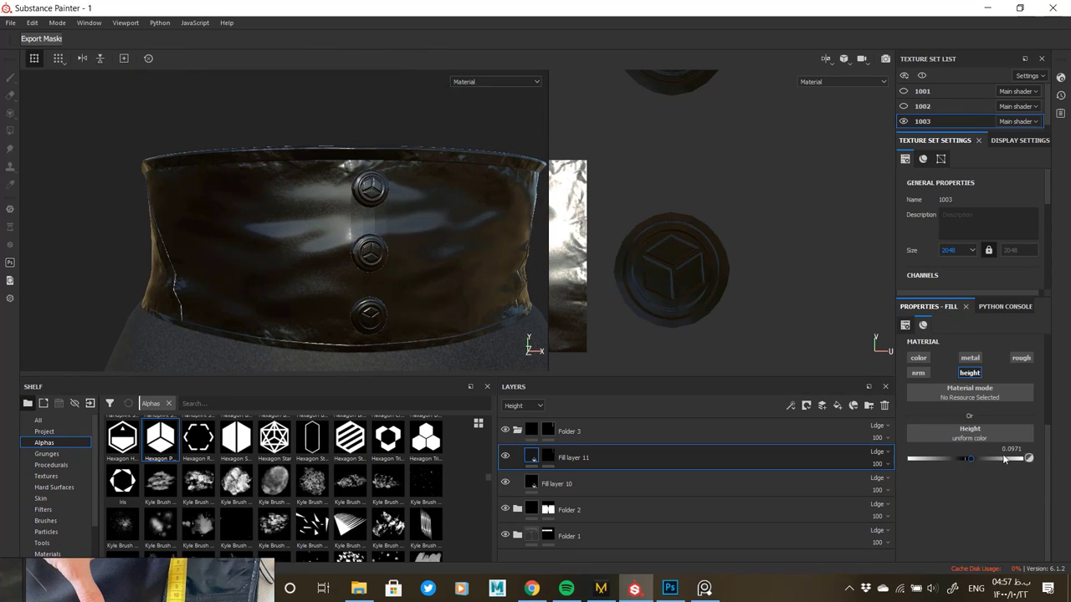
left_click_drag(969, 458, 1028, 408)
scroll(410, 251, "up", 5)
Try enabling the normal channel on Fill layer 11 and check its uniform colour, then disable the channel.
left_click(921, 376)
left_click(963, 450)
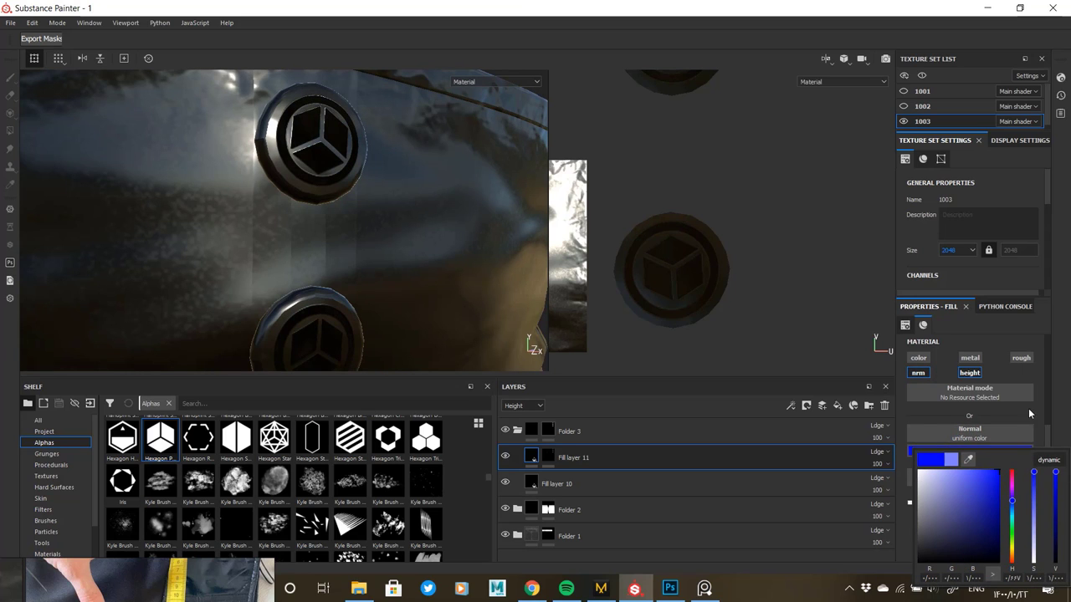
left_click(961, 408)
left_click(920, 375)
Set the height of Fill layer 11 to 0.0291 for a subtler button relief.
left_click_drag(966, 461, 968, 460)
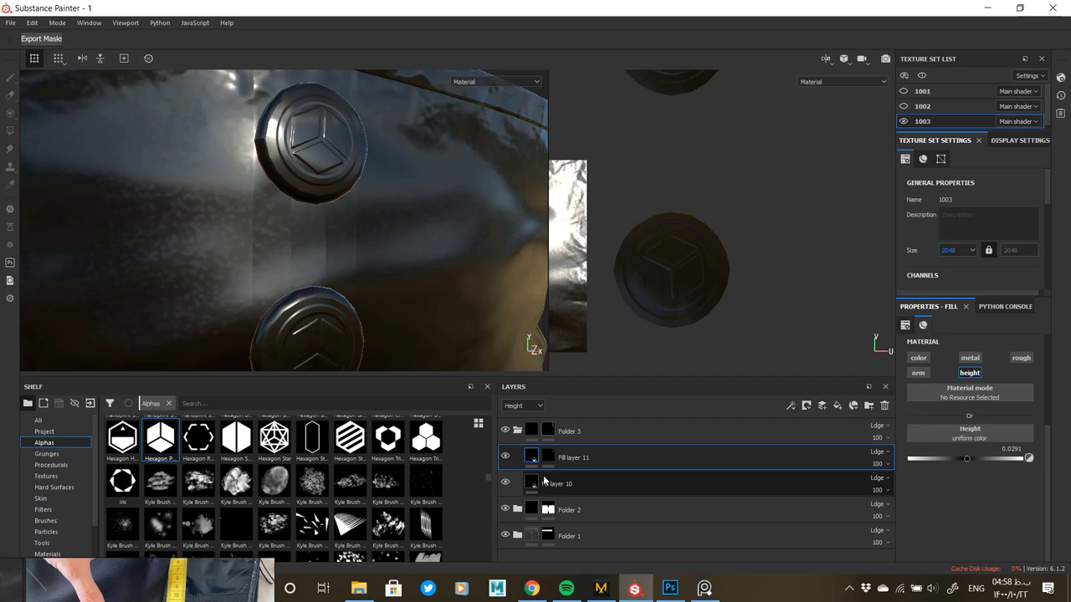
scroll(390, 301, "down", 4)
left_click_drag(390, 301, 322, 322, "alt")
Set the roughness of Fill layer 10, the buttons' base material, to 0.0971.
left_click(617, 476)
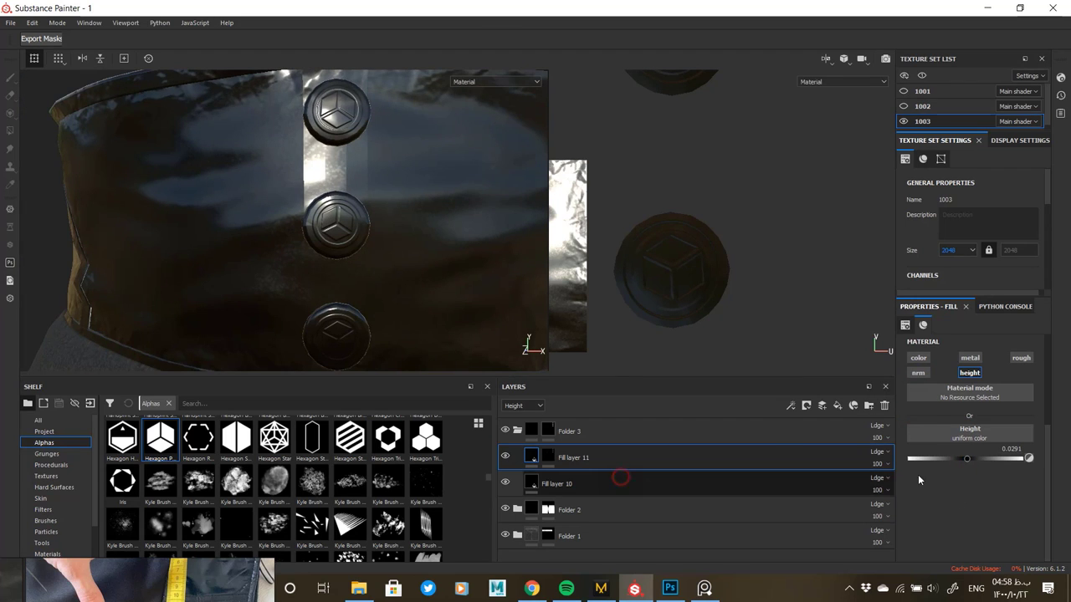
scroll(927, 484, "down", 2)
left_click_drag(922, 485, 917, 485)
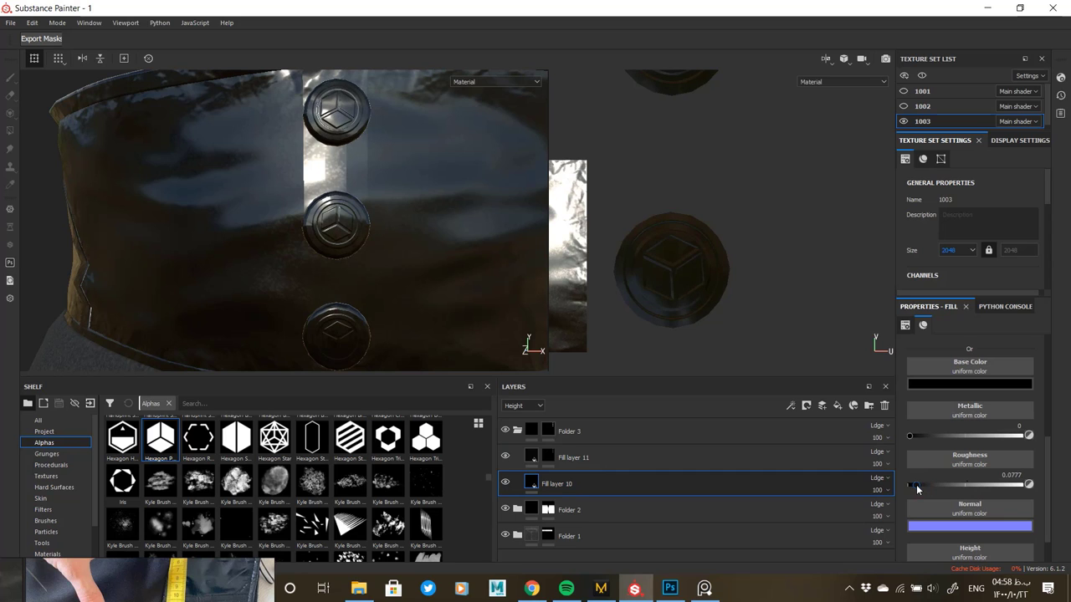
left_click_drag(1010, 487, 917, 490)
left_click_drag(270, 256, 404, 219, "alt")
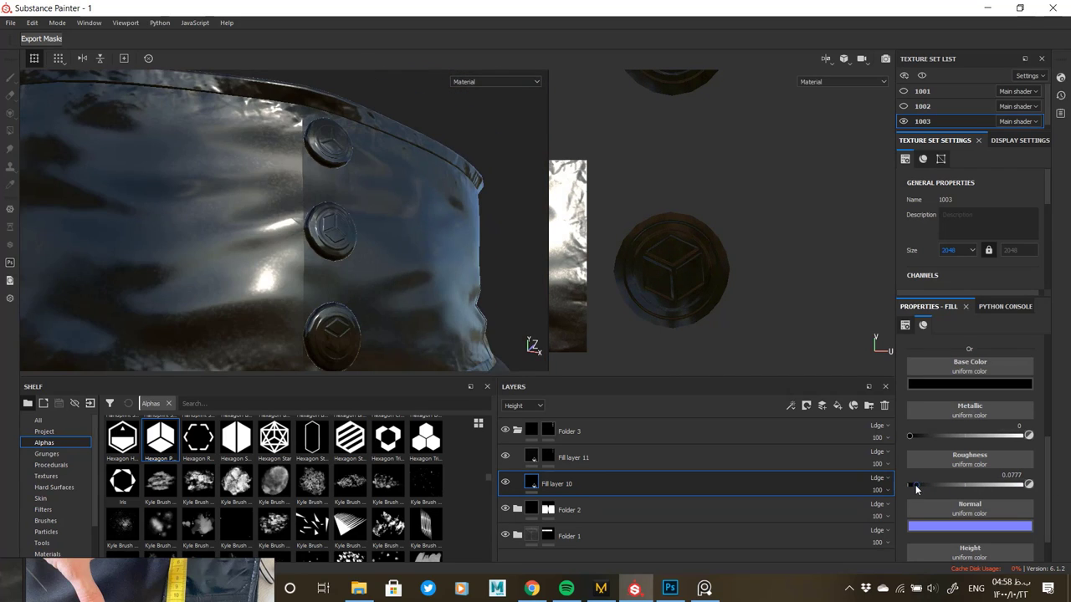
Enlarge the garment reference photos and compare their fabric and details with the buttoned waistband.
scroll(219, 554, "down", 5)
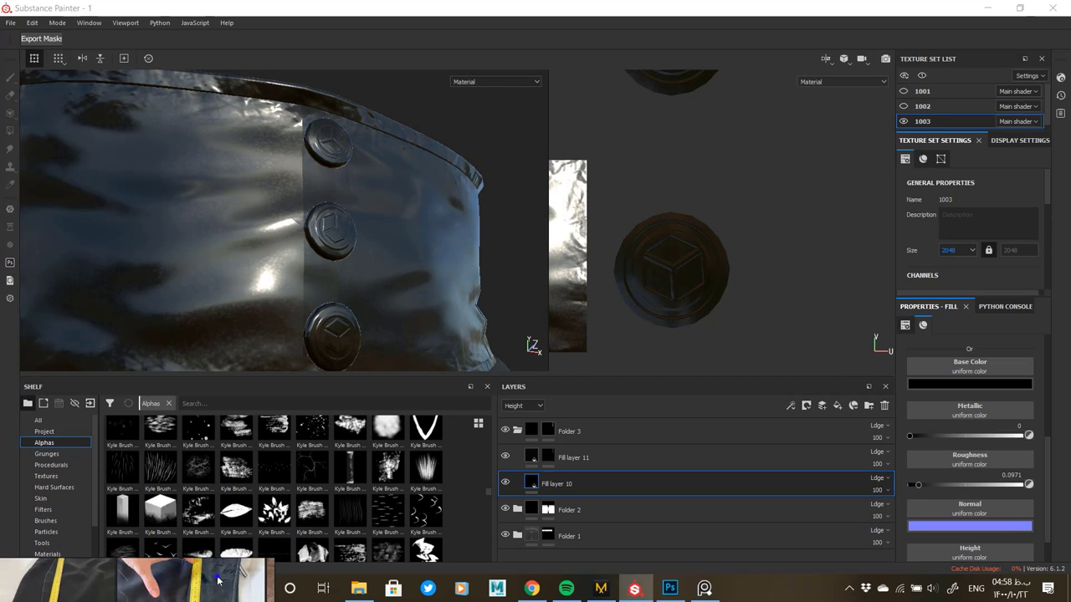
right_click_drag(219, 582, 236, 415)
scroll(234, 451, "up", 3)
scroll(208, 481, "down", 4)
mouse_move(351, 308)
left_mouse_down("alt")
mouse_move(299, 314)
mouse_move(359, 302)
left_mouse_up("alt")
right_click_drag(373, 311, 276, 284, "alt")
left_click_drag(337, 282, 251, 272, "alt")
right_click_drag(360, 281, 227, 262, "alt")
left_click_drag(280, 271, 402, 280, "alt")
middle_click_drag(306, 276, 347, 271, "alt")
right_click_drag(330, 276, 359, 468, "alt")
middle_click_drag(345, 272, 346, 294, "alt")
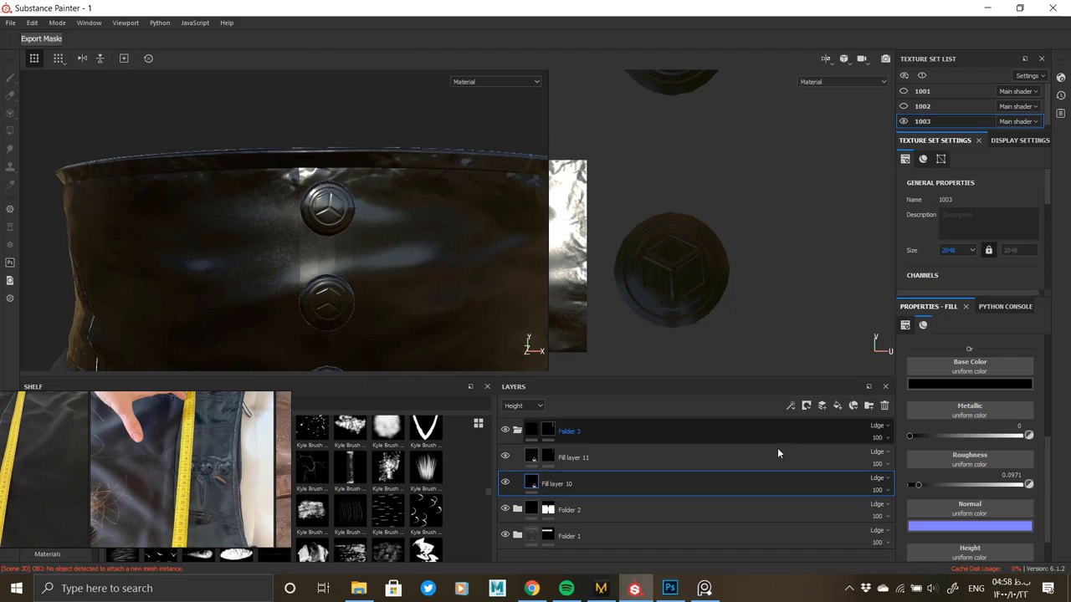
Enable the color channel on Fill layer 11 and set its base color to a near-black grey.
left_click(778, 451)
left_click(920, 358)
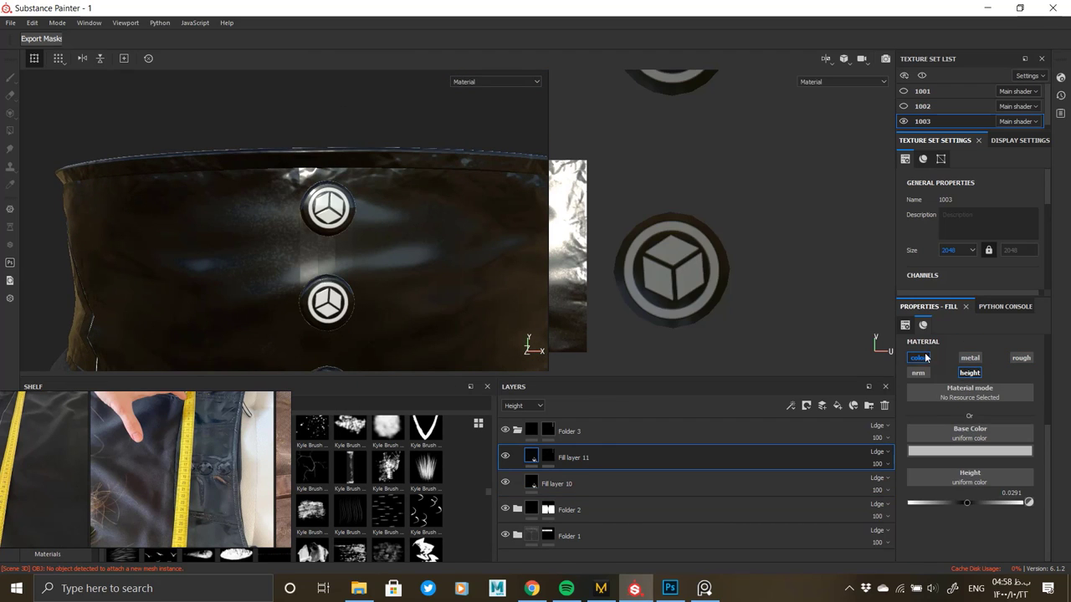
left_click(962, 451)
left_click(971, 418)
left_click(967, 449)
left_click_drag(972, 457, 533, 478)
left_click_drag(1057, 561, 1057, 559)
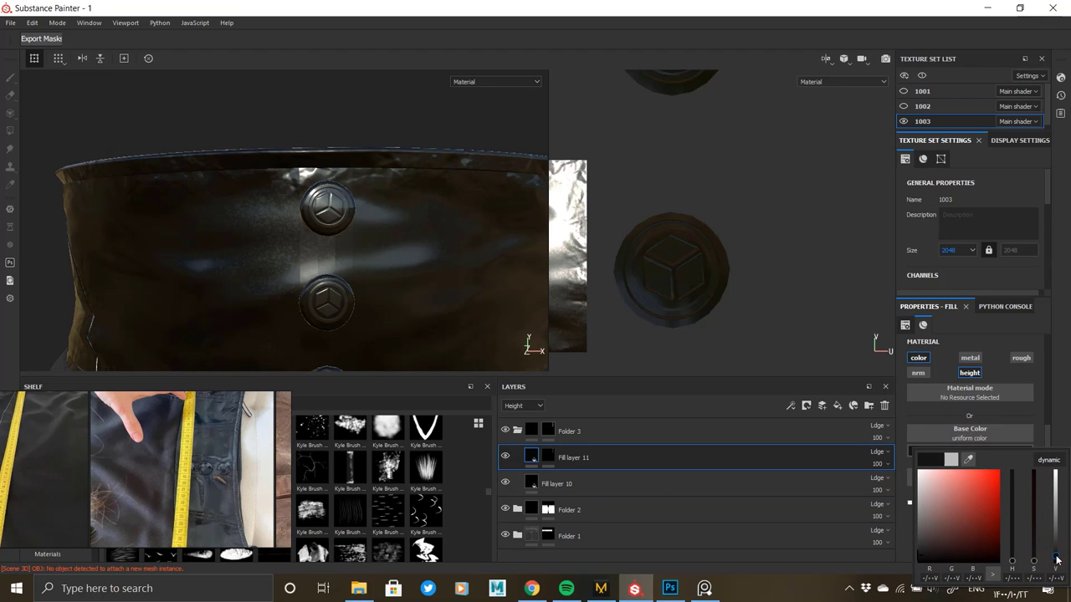
left_click(1065, 407)
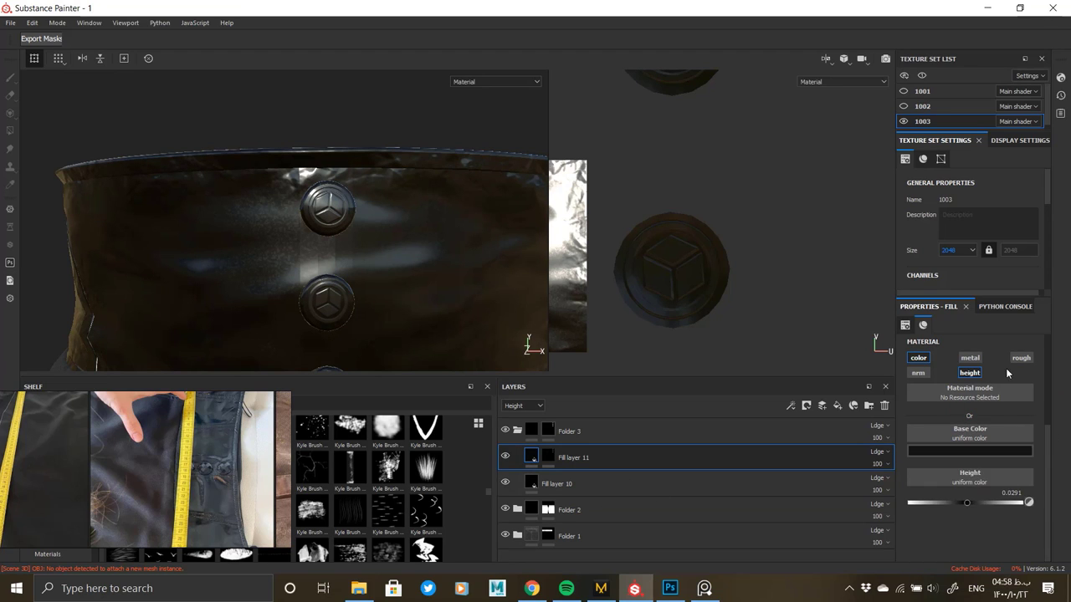
Enable the metal channel on Fill layer 11 with Metallic 0.7913, and set Fill layer 10's Metallic to 0.5.
left_click(969, 358)
left_click_drag(922, 503, 999, 503)
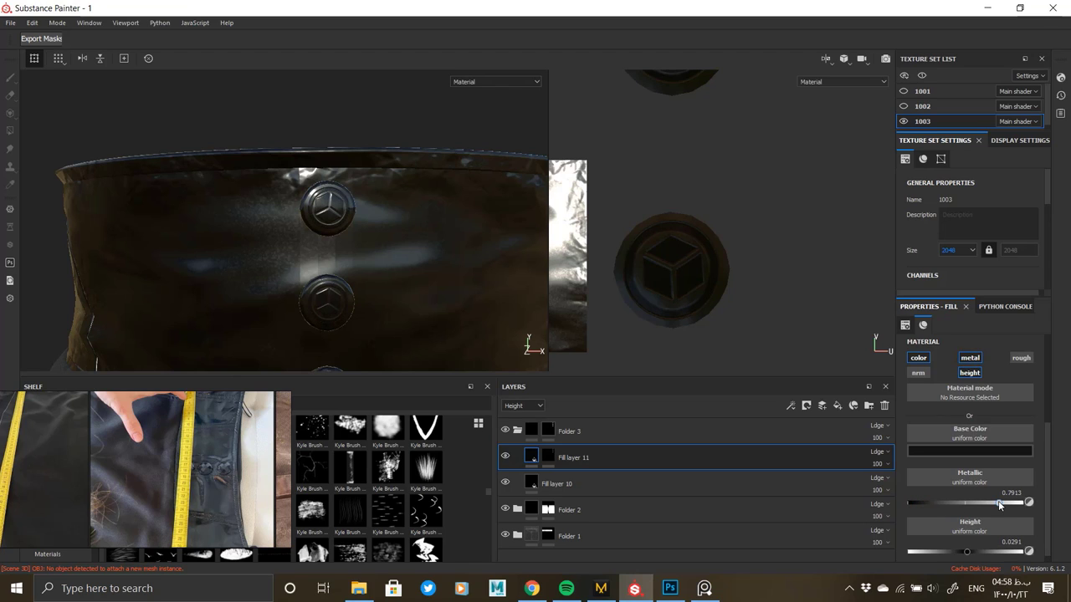
left_click(753, 486)
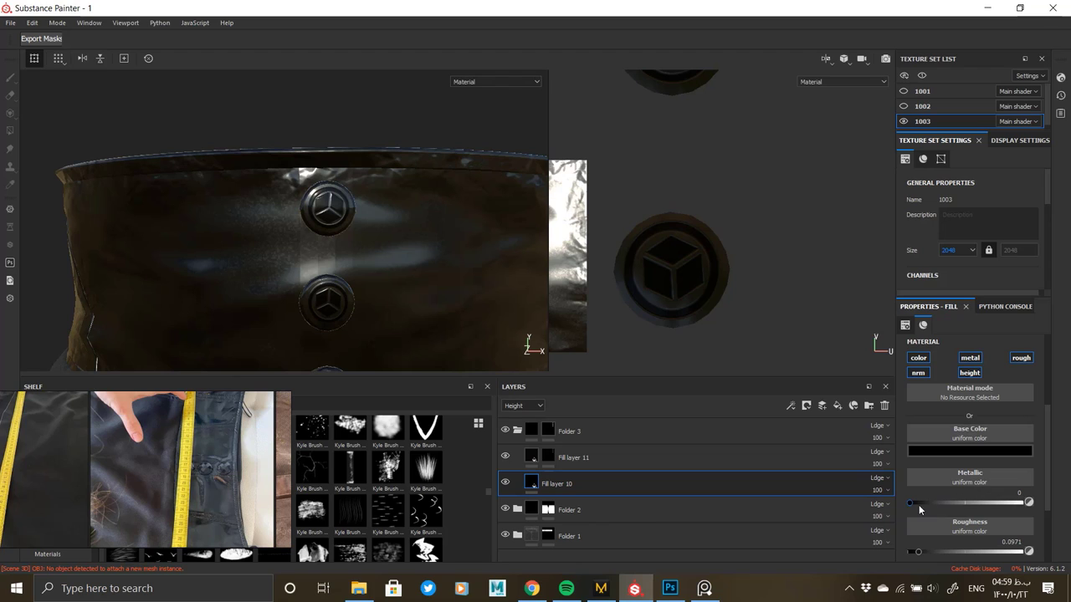
left_click_drag(918, 505, 989, 508)
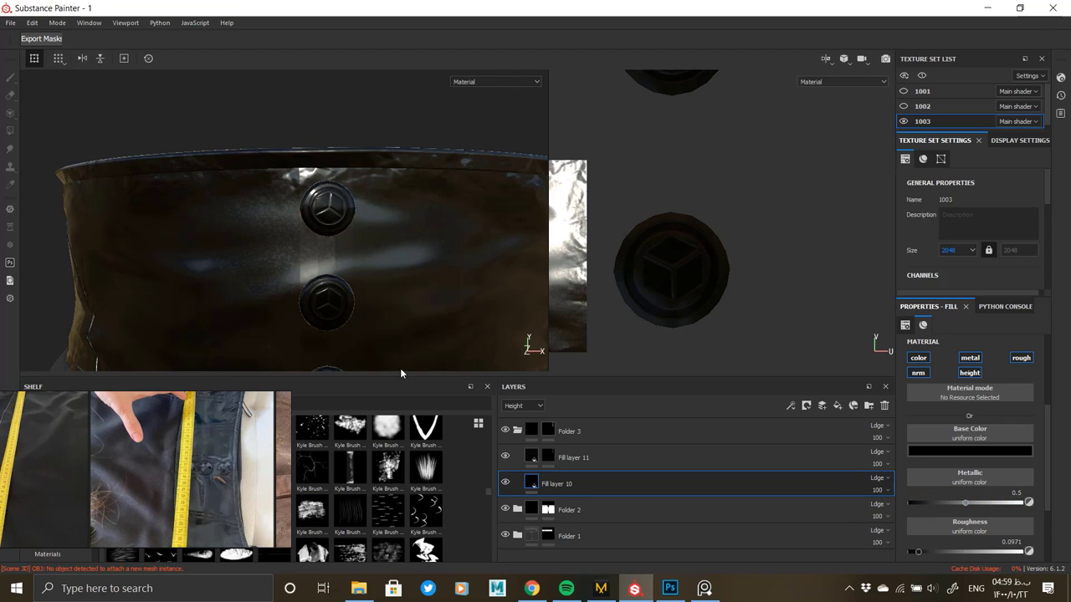
Set Fill layer 11's Metallic to 0.568 for the raised emblem and ring details on the buttons.
left_click(603, 460)
left_click(548, 457)
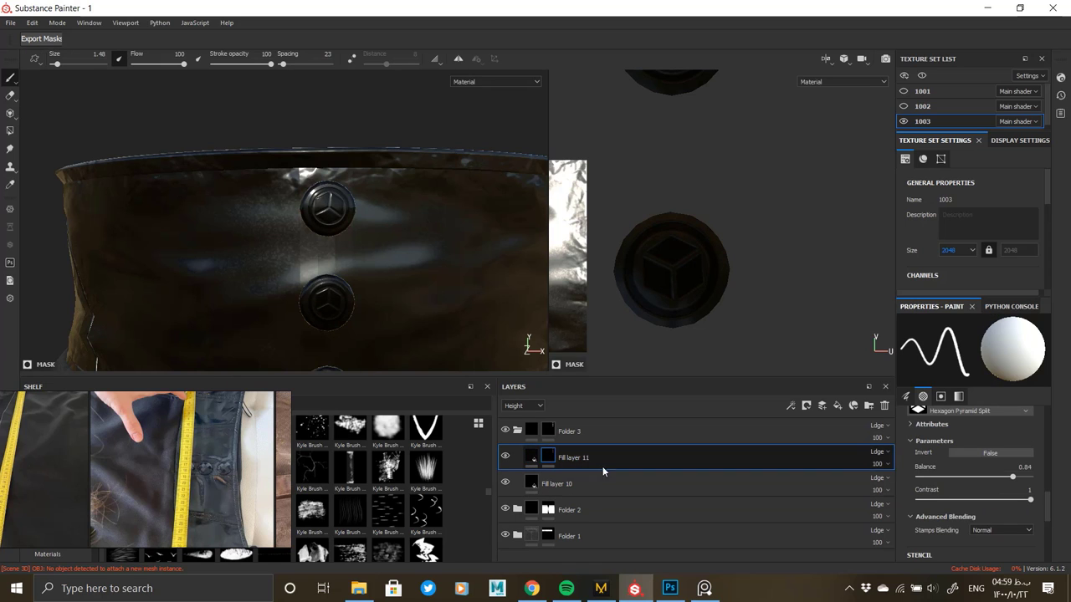
left_click_drag(342, 266, 355, 287, "alt")
right_click_drag(355, 287, 435, 288, "alt")
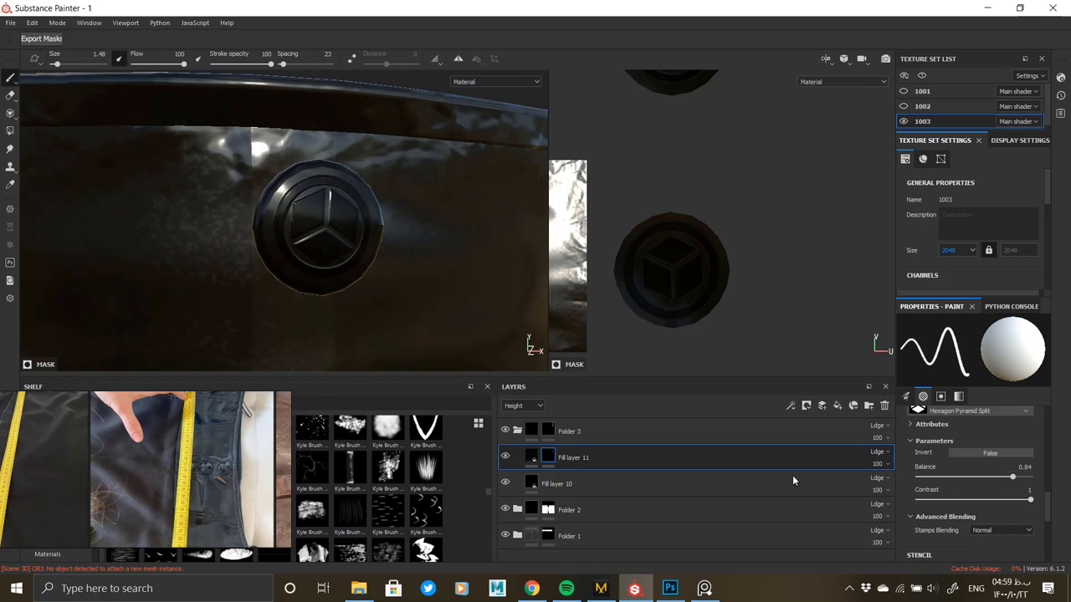
left_click(658, 458)
mouse_move(1006, 505)
left_mouse_down()
mouse_move(926, 503)
mouse_move(1004, 504)
left_mouse_up()
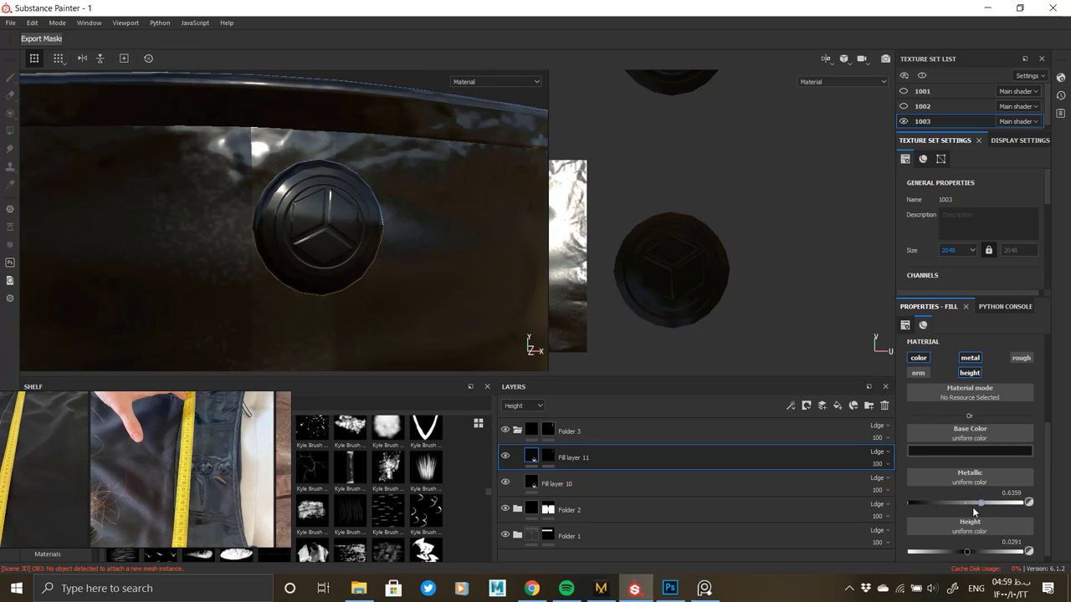
Set Fill layer 10's Metallic to 0.5388 and change its base color to a very dark grey.
left_click(636, 484)
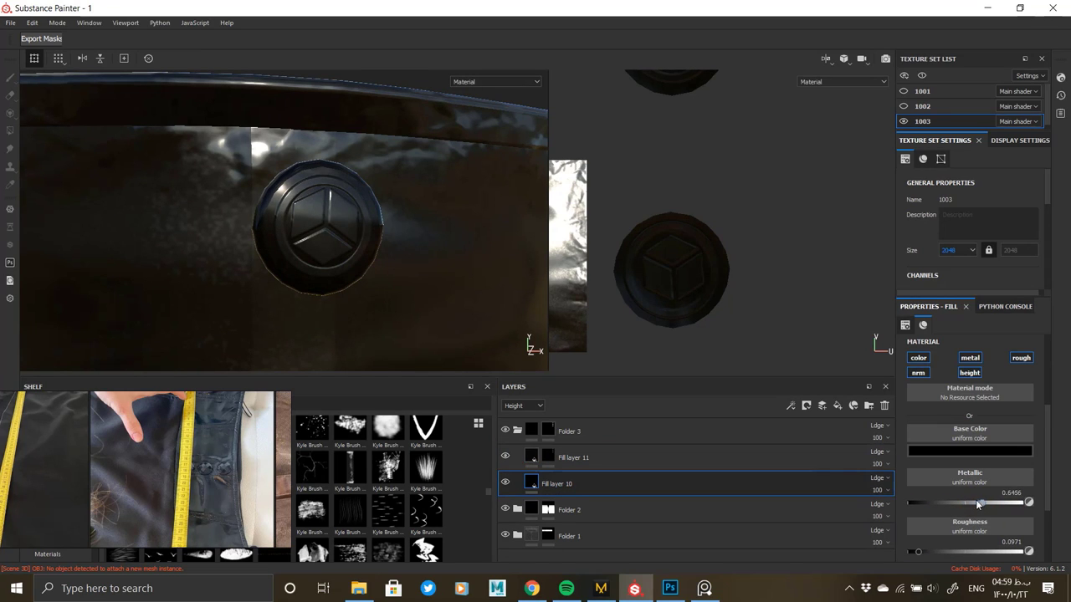
left_click_drag(976, 502, 864, 548)
left_click(956, 450)
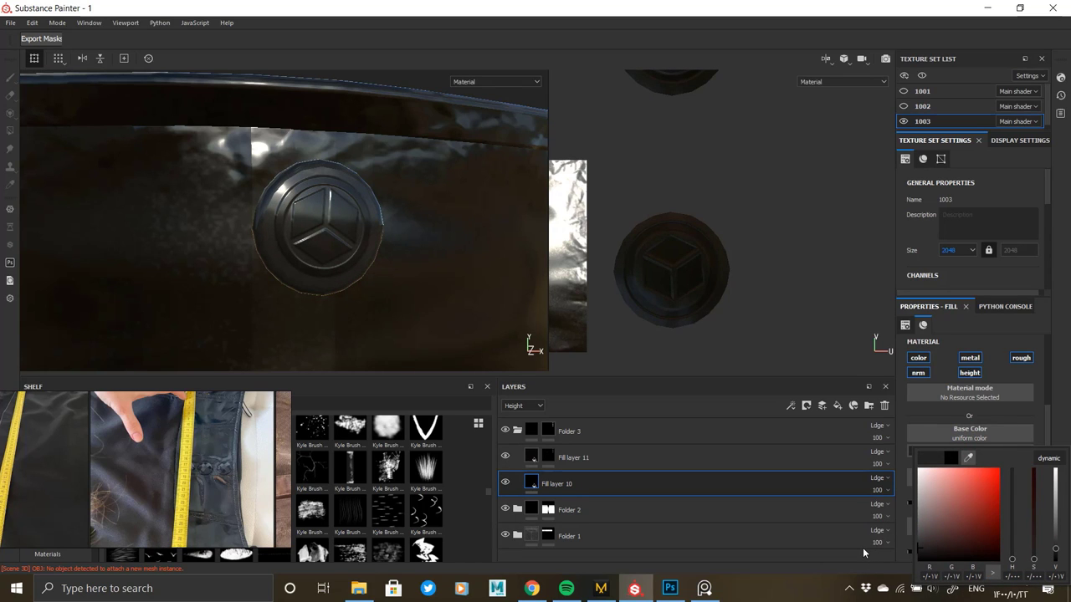
Fine-tune Fill layer 11's base color to a near-black grey, checking the emblems on all the waistband buttons.
left_click(528, 457)
left_click(529, 458)
left_click(929, 450)
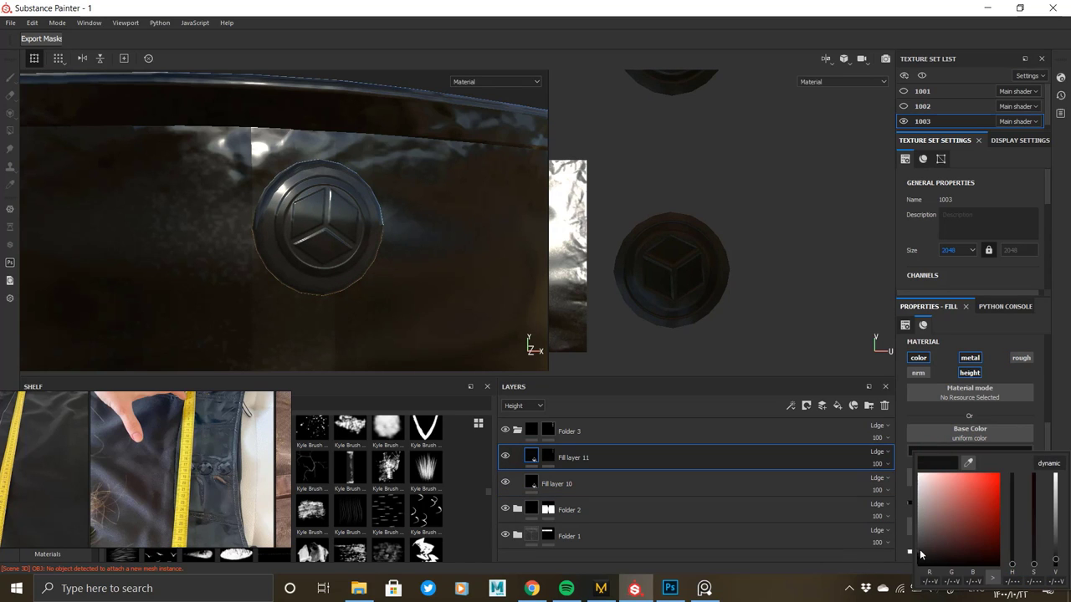
left_click_drag(899, 554, 877, 556)
right_click_drag(431, 282, 92, 227, "alt")
middle_click_drag(410, 355, 407, 252, "alt")
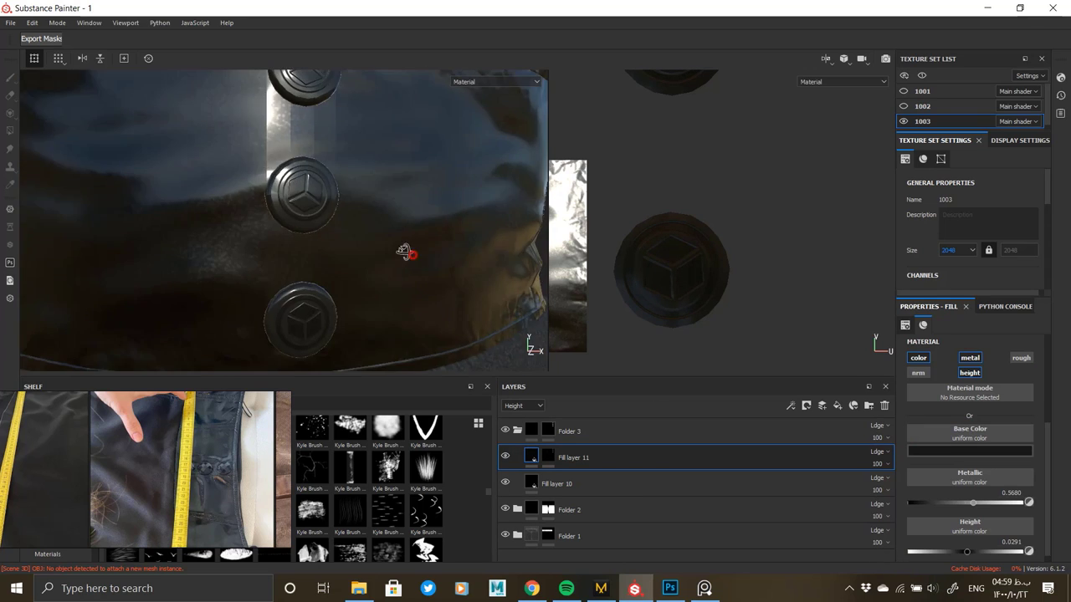
left_click_drag(408, 253, 338, 253, "alt")
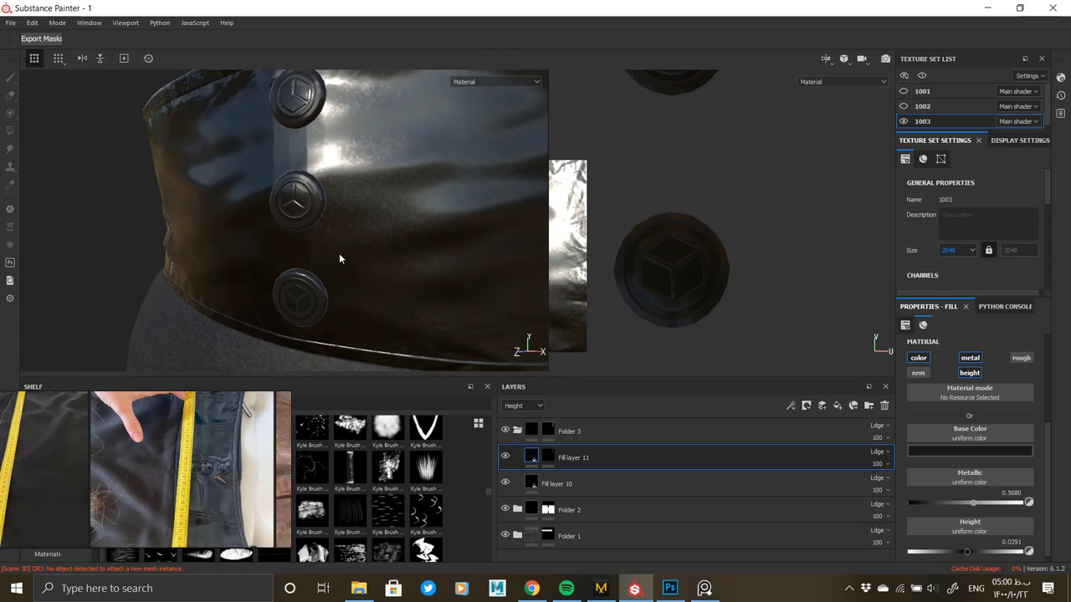
left_click(960, 452)
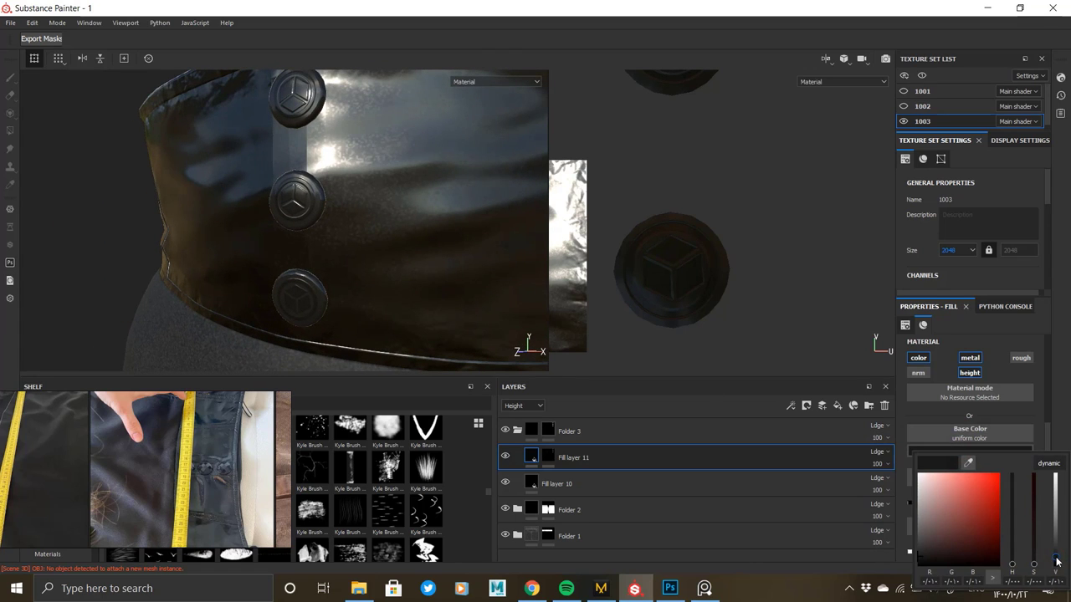
Set Fill layer 10's Metallic to 0.8010 and check the buttons against the whole skirt.
left_click(610, 482)
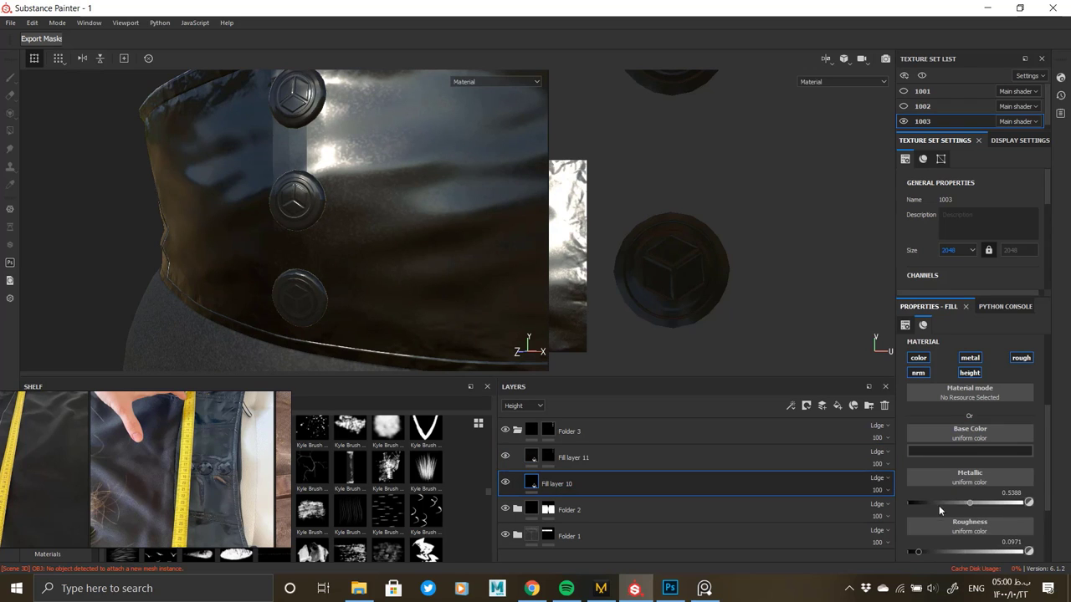
left_click_drag(976, 503, 1005, 506)
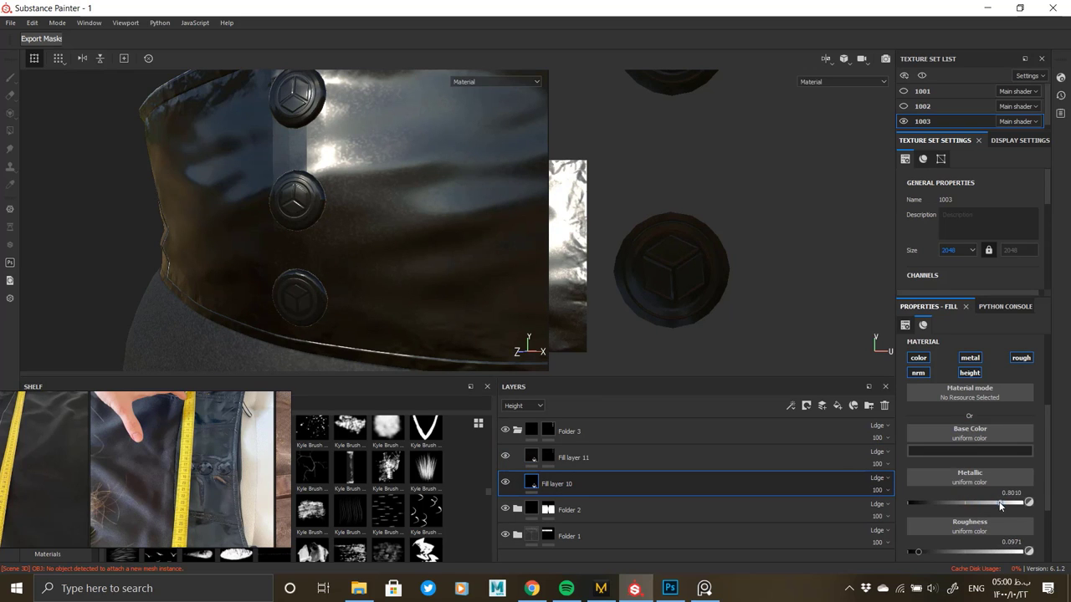
left_click_drag(407, 266, 495, 235, "alt")
scroll(128, 200, "down", 5)
scroll(359, 276, "down", 2)
scroll(304, 213, "down", 4)
left_click_drag(327, 227, 412, 232, "alt")
middle_click_drag(411, 233, 435, 308, "alt")
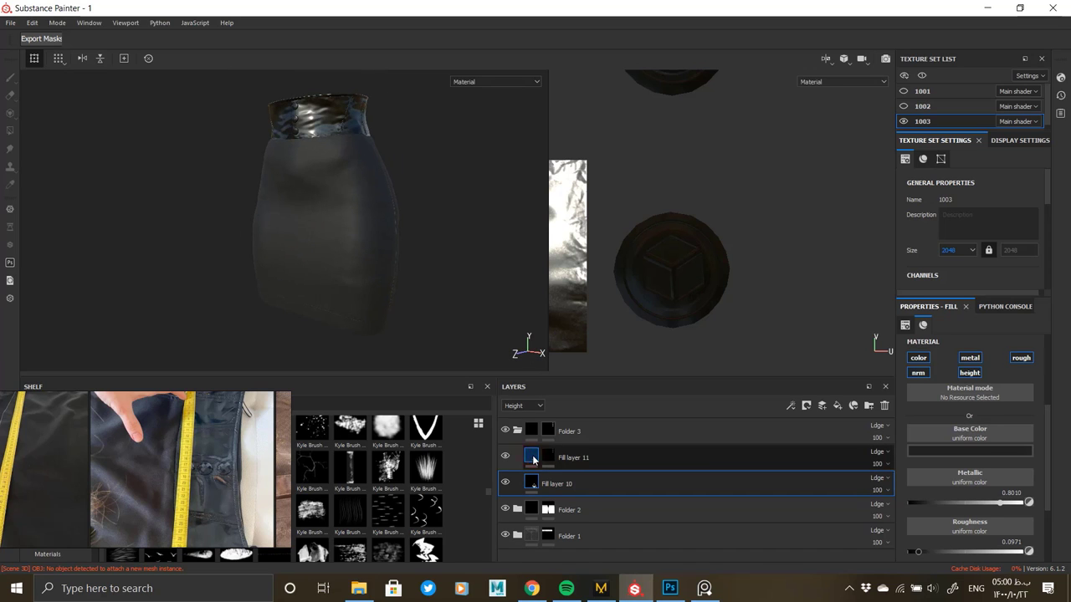
Show texture sets 1001 and 1002 together with the skirt.
left_click(569, 431)
left_click(903, 107)
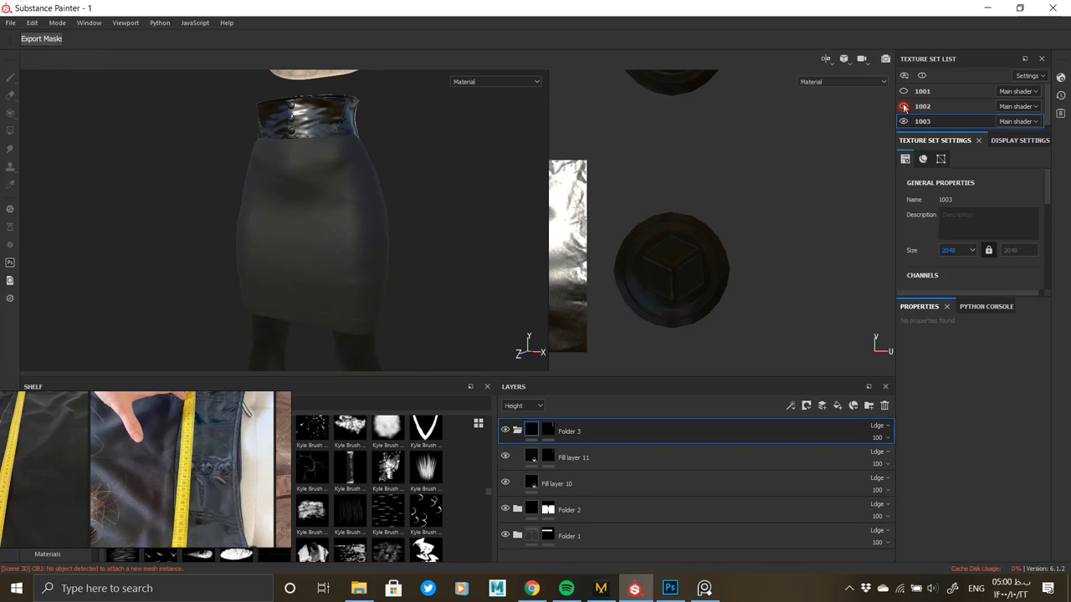
scroll(332, 224, "down", 3)
scroll(385, 273, "up", 5)
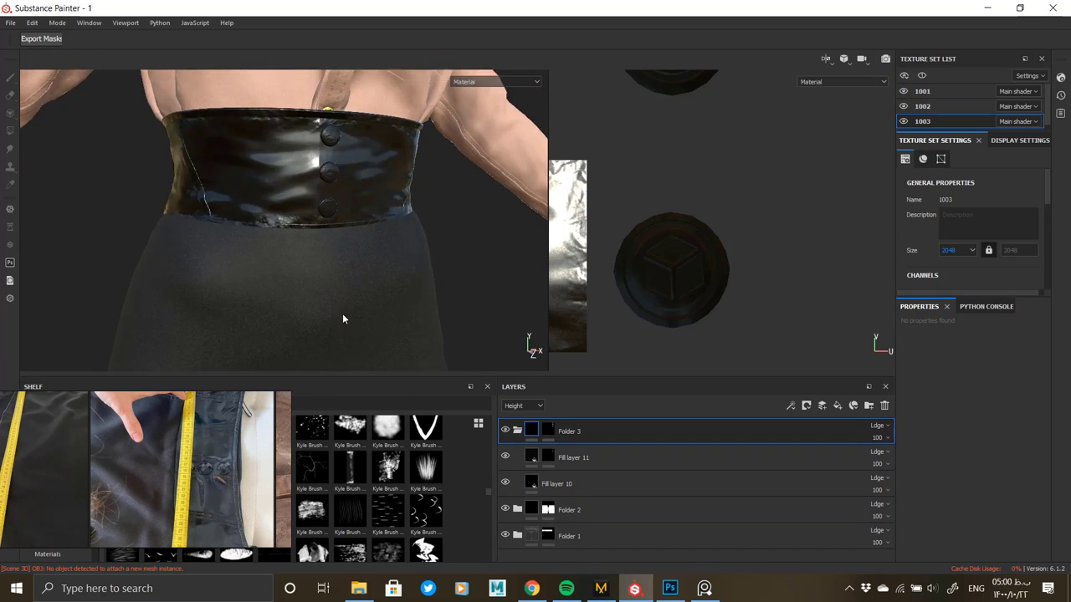
Inspect the blouse placket and buttons with texture set 1003 temporarily hidden, and examine the complete outfit with the skirt shown.
left_click_drag(342, 318, 307, 233, "alt")
middle_click_drag(318, 159, 346, 239, "alt")
scroll(346, 240, "up", 4)
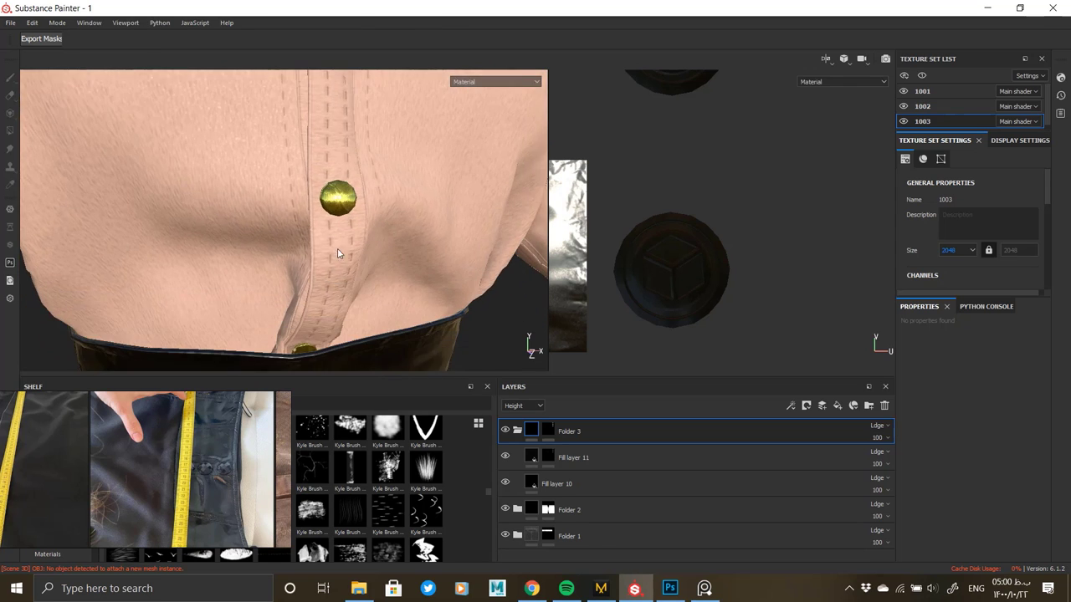
left_click_drag(338, 249, 343, 240, "alt")
left_click(903, 123)
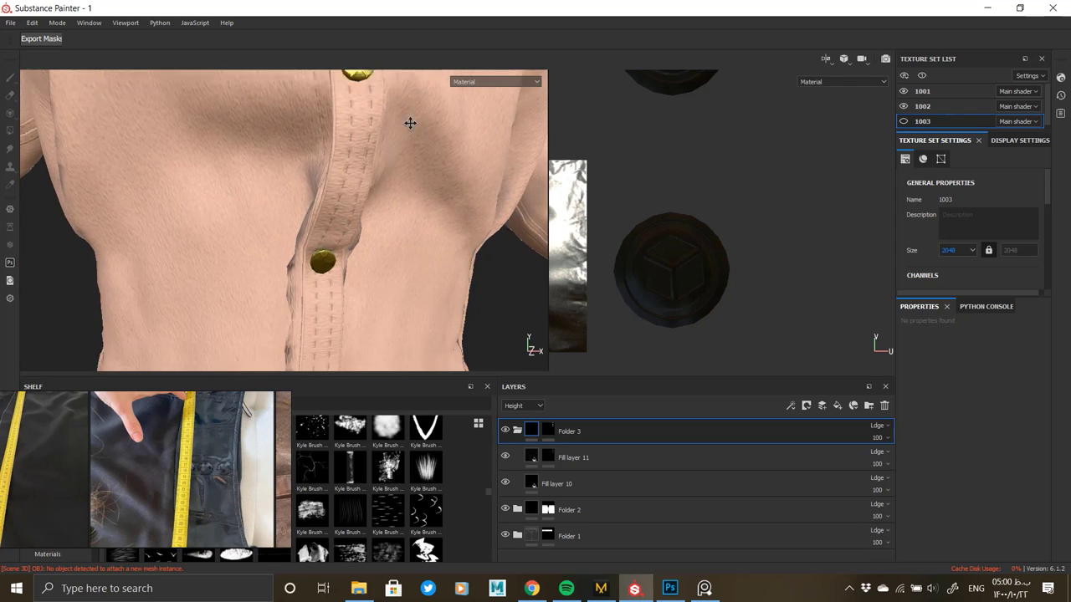
scroll(418, 259, "down", 5)
left_click(904, 121)
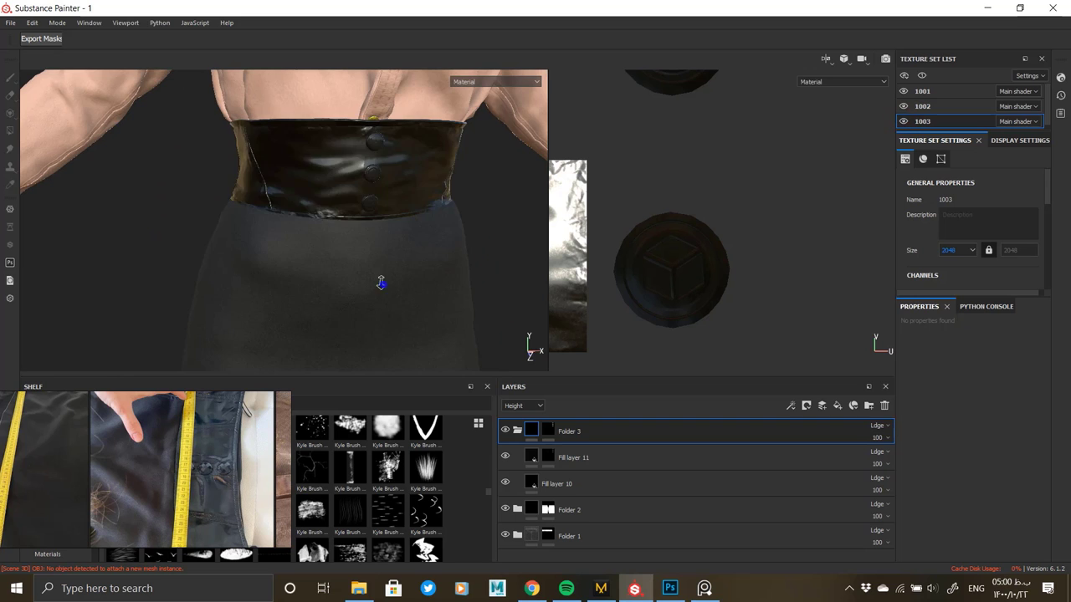
scroll(380, 282, "down", 5)
left_click_drag(316, 239, 293, 209, "alt")
scroll(396, 250, "down", 2)
scroll(295, 197, "down", 5)
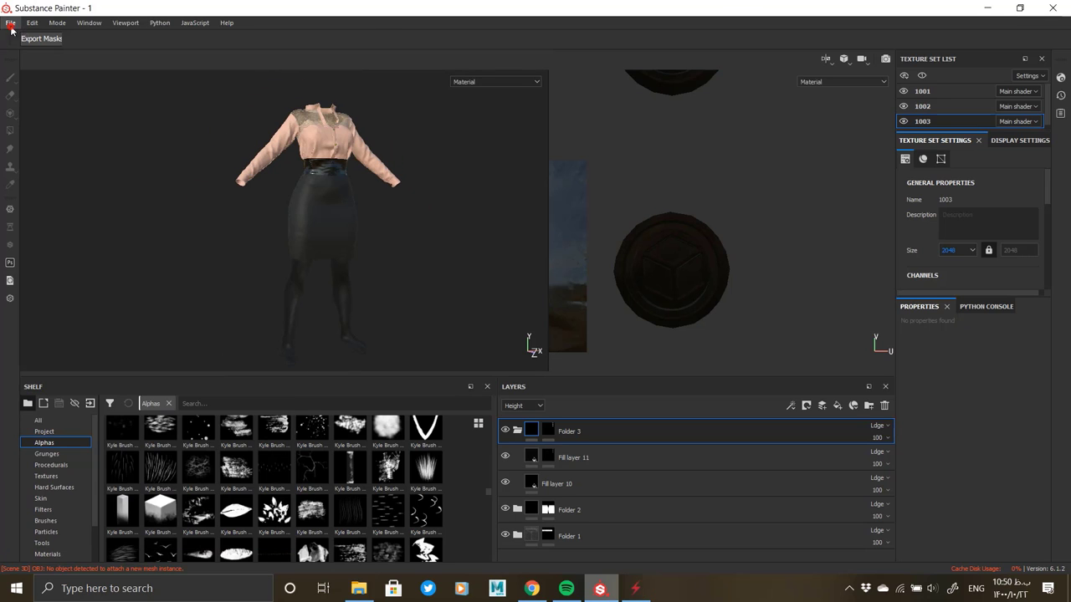
Create a Textures folder inside the desktop folder Formal dress No.1 and set it as the texture export directory.
left_click(10, 22)
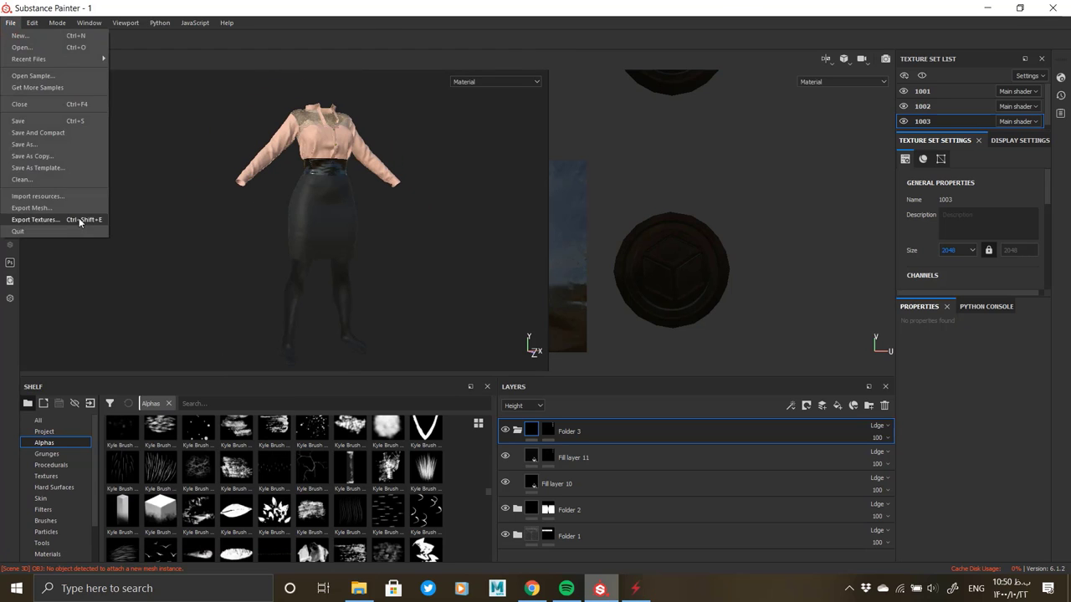
left_click(79, 220)
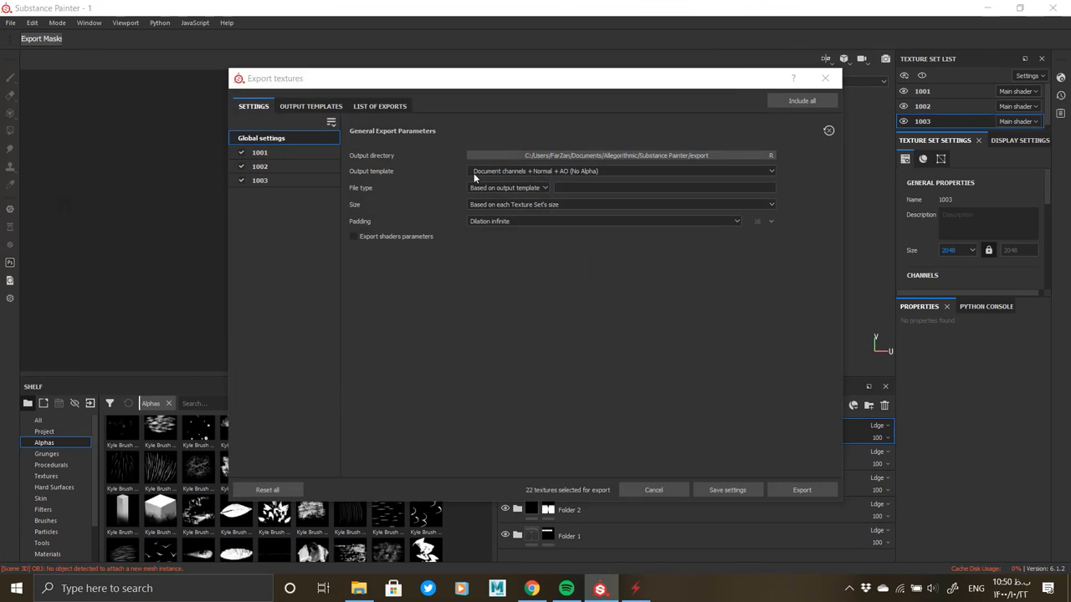
left_click(474, 155)
scroll(293, 276, "up", 5)
left_click(299, 276)
right_click(439, 306)
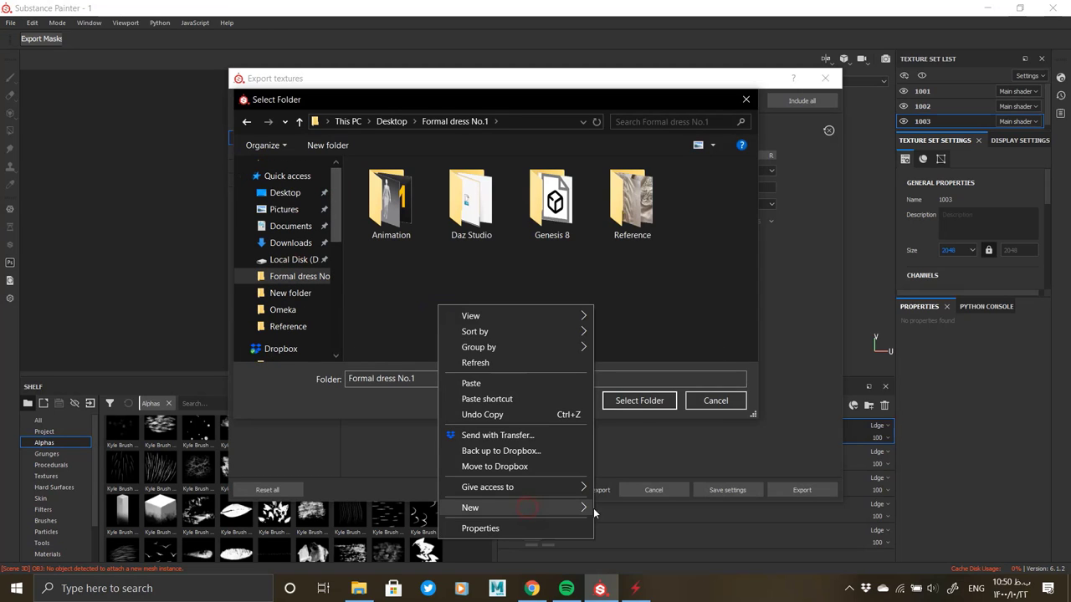
mouse_move(594, 508)
left_click(638, 373)
type("Textur")
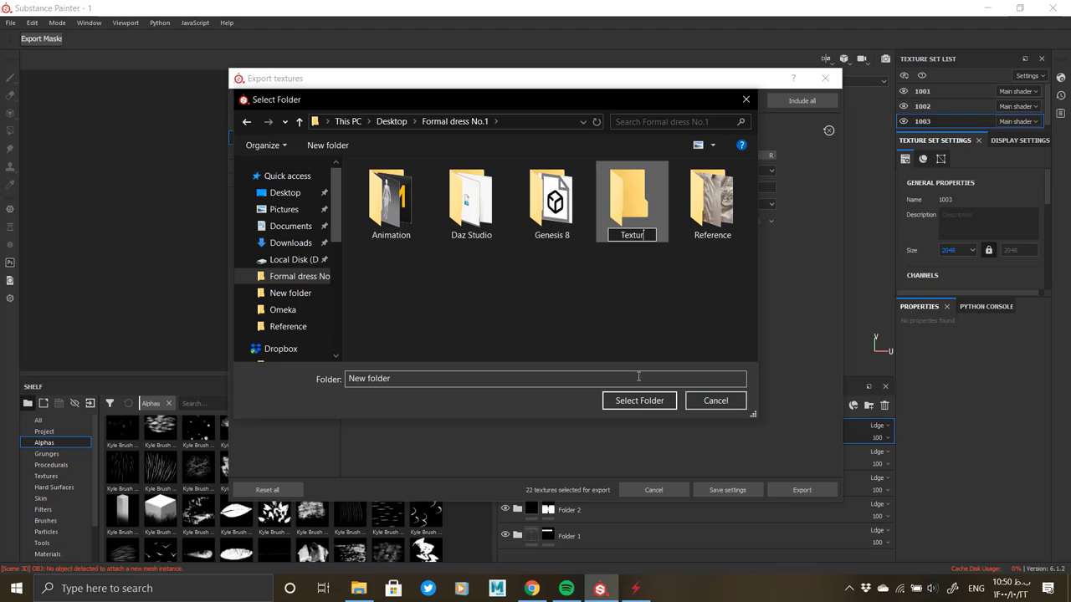
type("es")
left_click(633, 401)
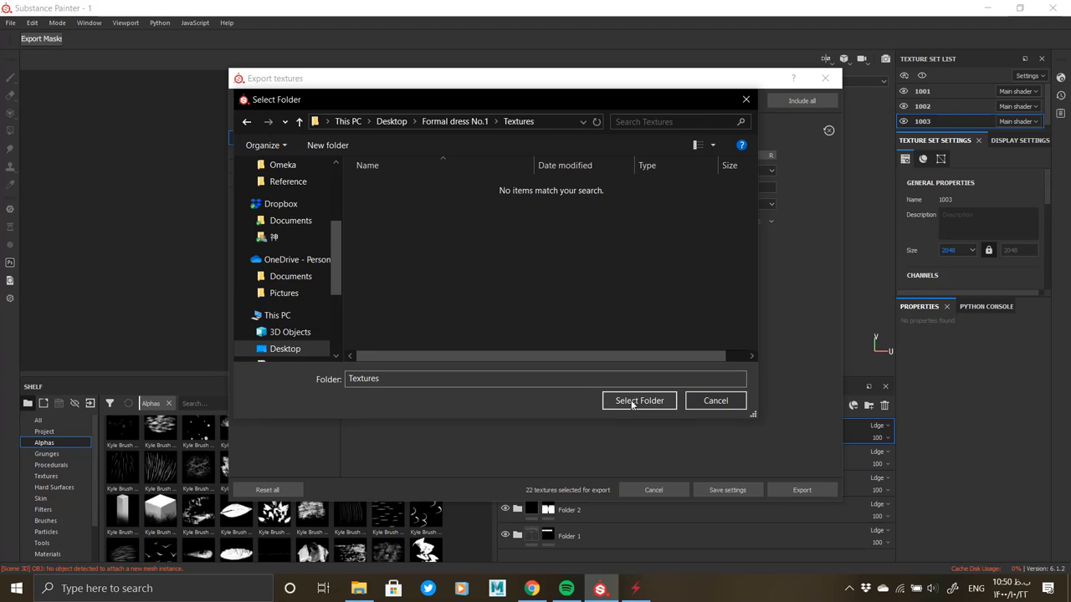
left_click(633, 401)
Set the texture export to the Arnold (AiStandard) template, exr file type and 4096 size.
left_click(583, 170)
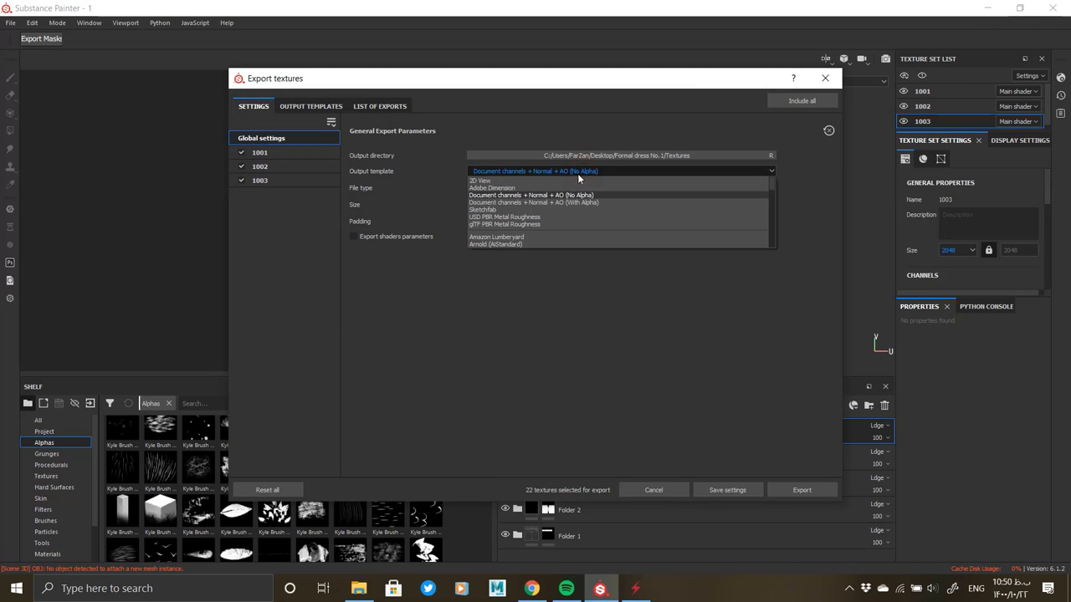
left_click(486, 244)
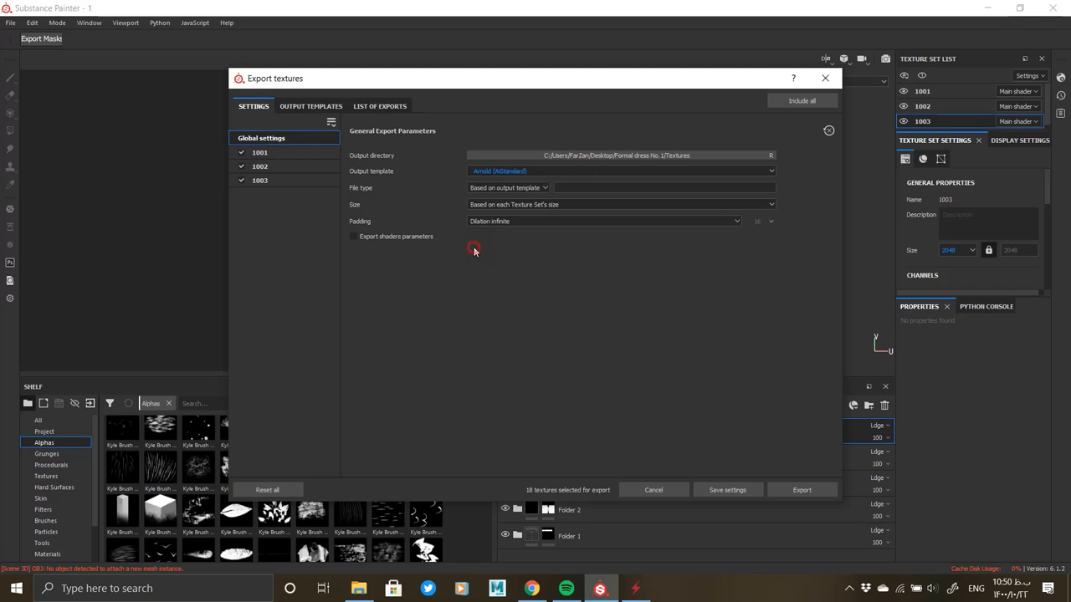
left_click(504, 188)
scroll(502, 218, "up", 3)
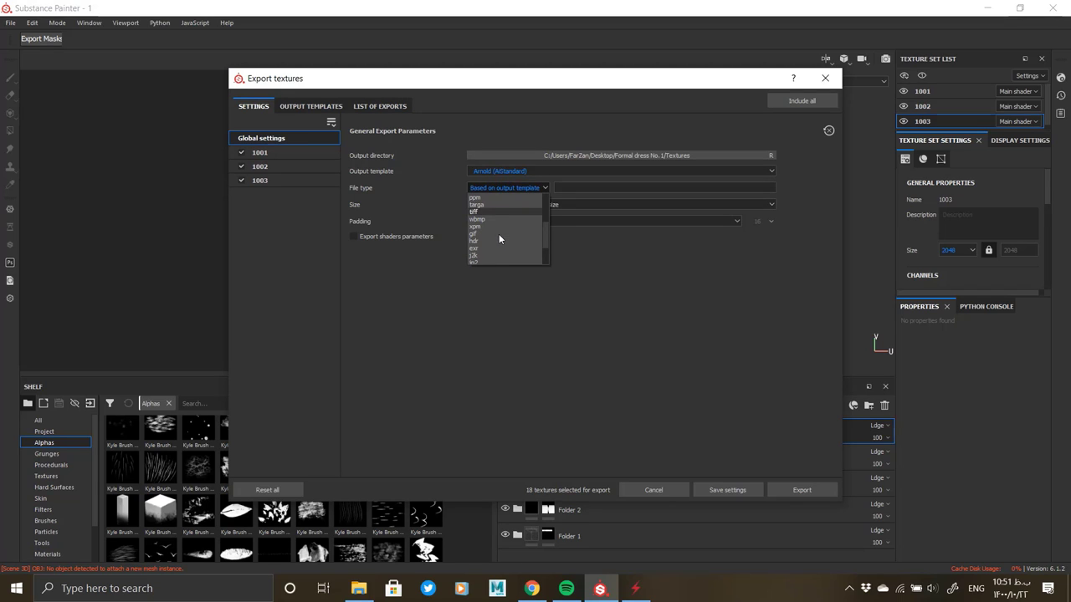
left_click(492, 248)
left_click(509, 207)
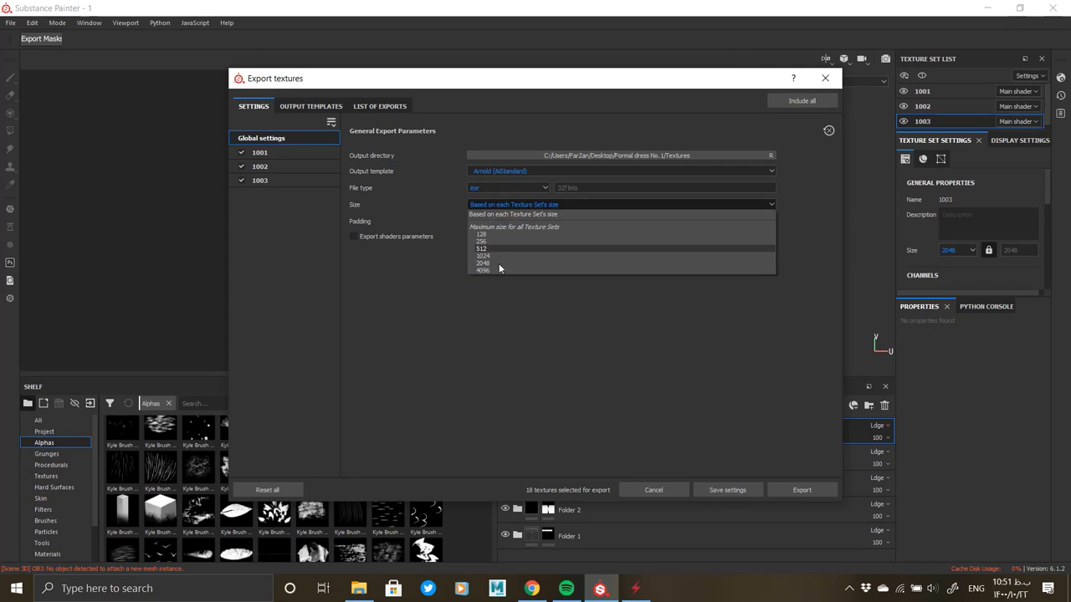
left_click(498, 270)
Change the export's output template to Arnold UDIM (AiStandard).
left_click(502, 170)
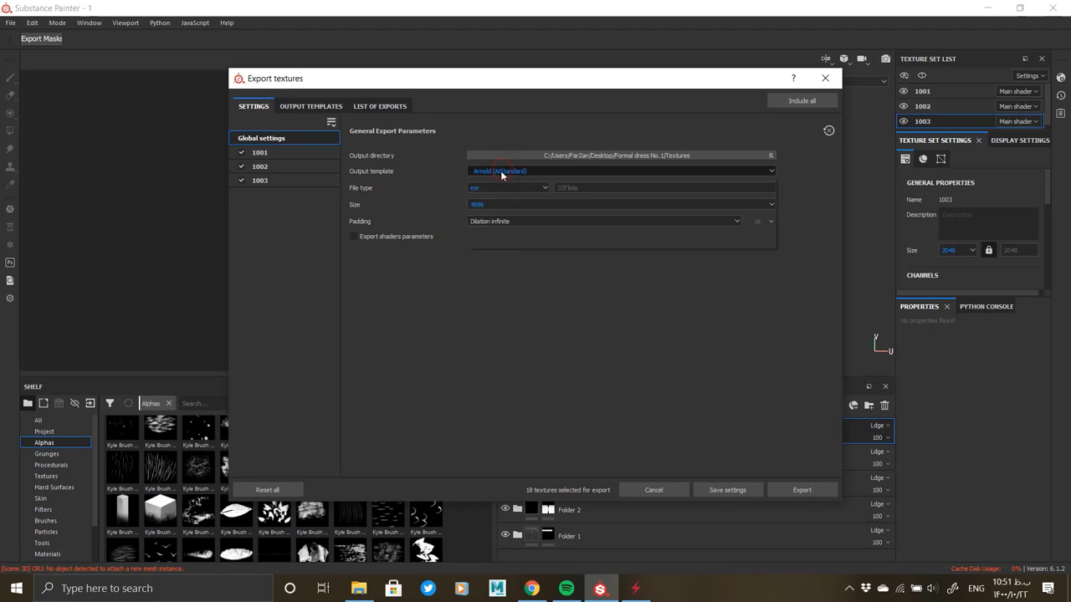
scroll(500, 226, "up", 3)
left_click(497, 238)
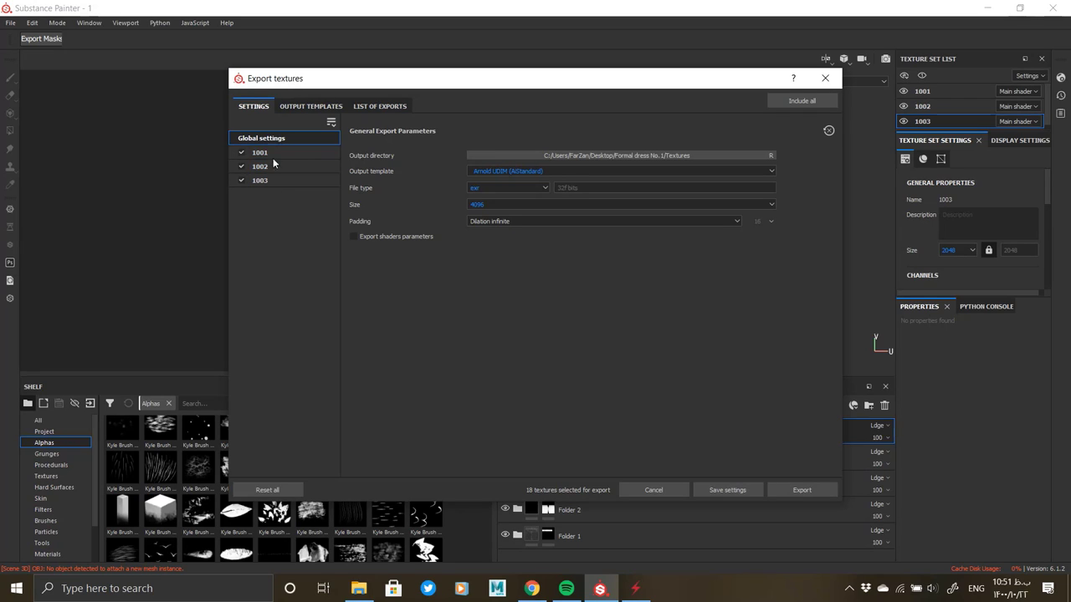
left_click(481, 171)
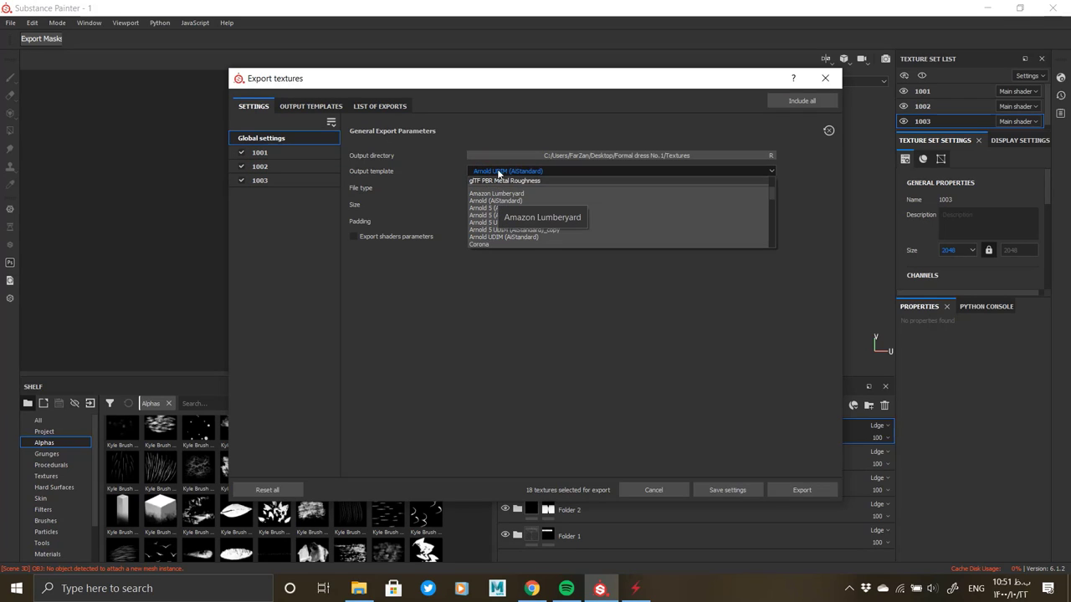
left_click(500, 172)
Add a new RGB output map to the Arnold UDIM (AiStandard) template.
left_click(276, 154)
left_click(310, 106)
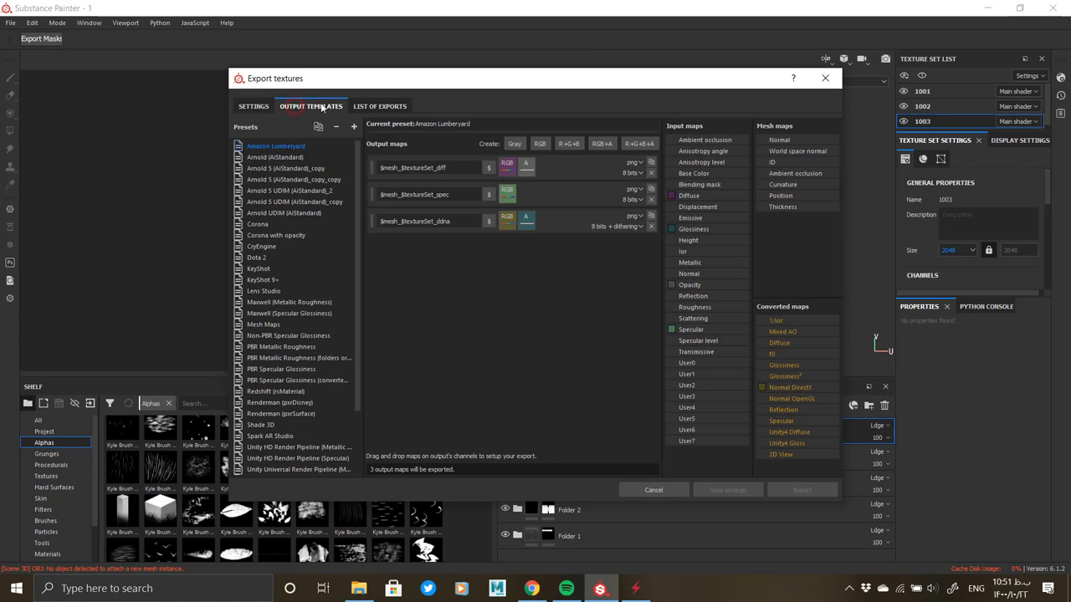
left_click(289, 215)
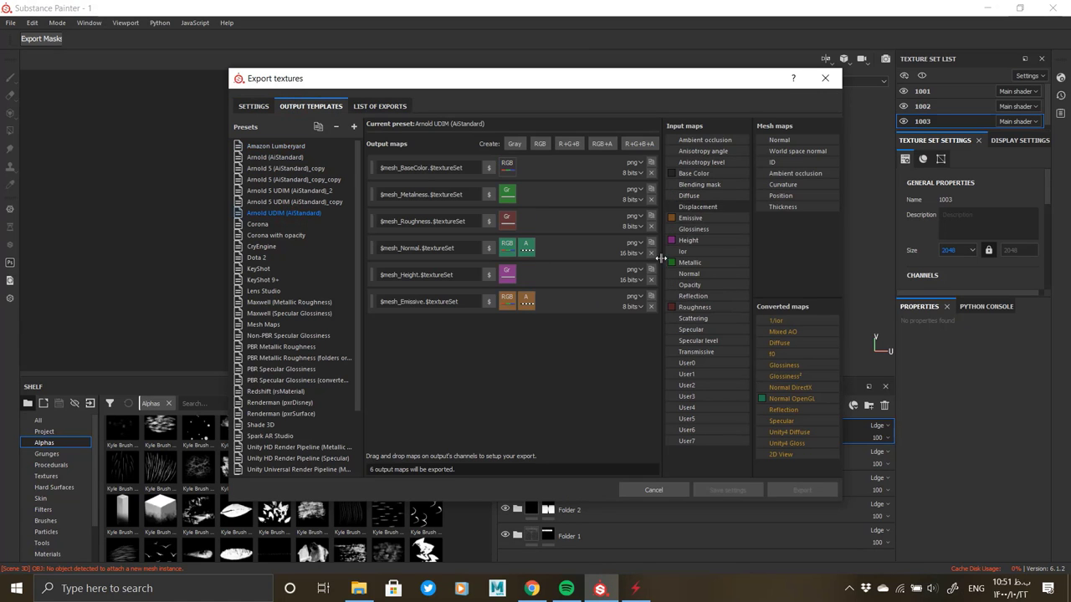
left_click(543, 145)
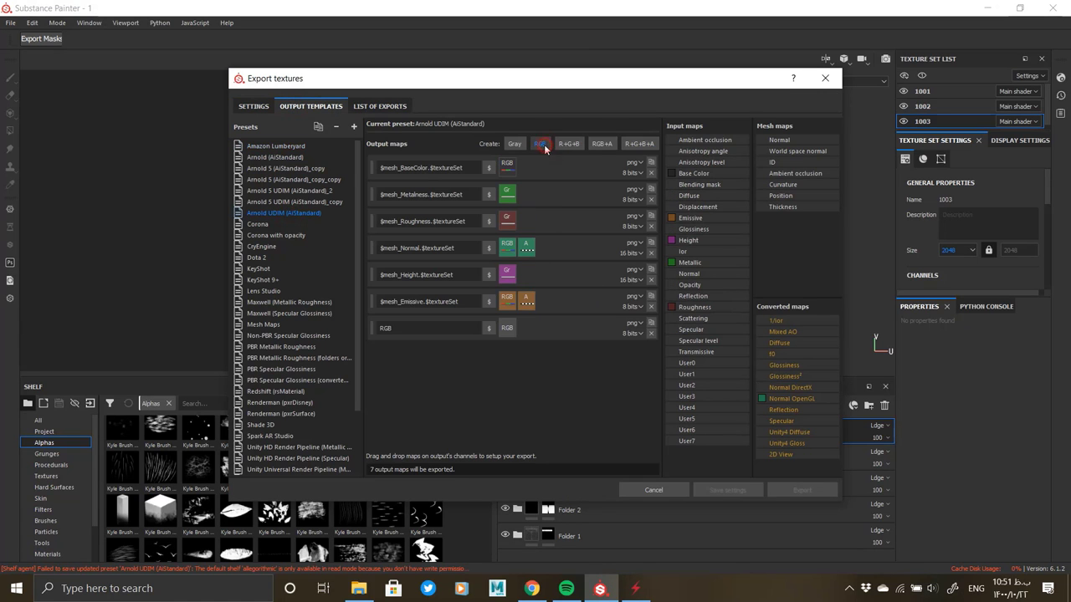
Name the new RGB output map $mesh_opacity.$textureSet and assign the Opacity input map to it.
right_click(414, 301)
left_click(442, 347)
left_click_drag(417, 330, 341, 331)
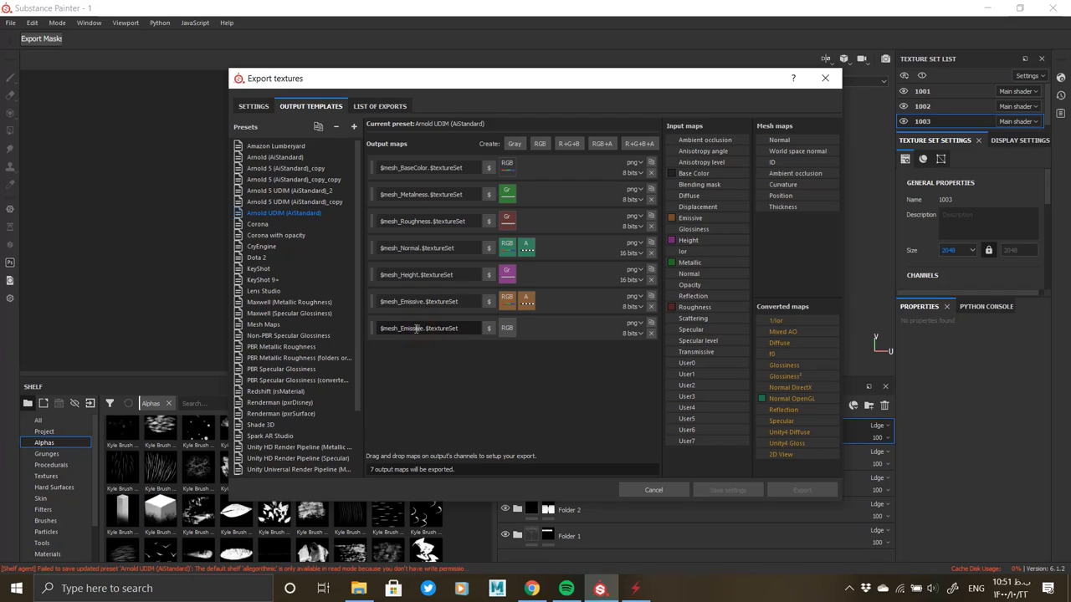
key("BackSpace")
type("opacity")
left_click(506, 328)
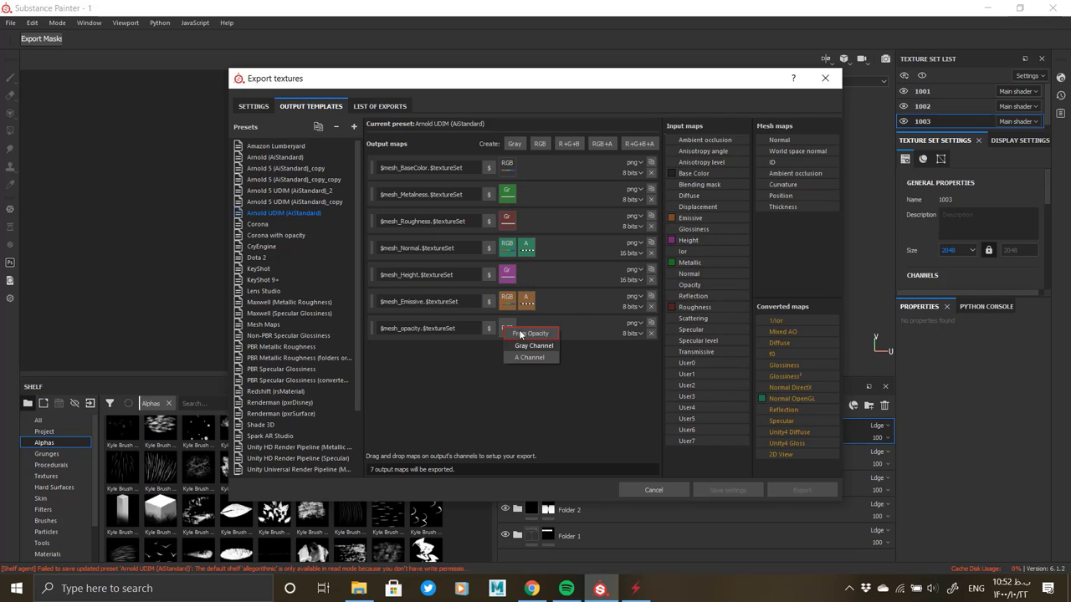
Review the export settings and list of output files, and export the textures for all three UDIM tiles.
left_click(254, 107)
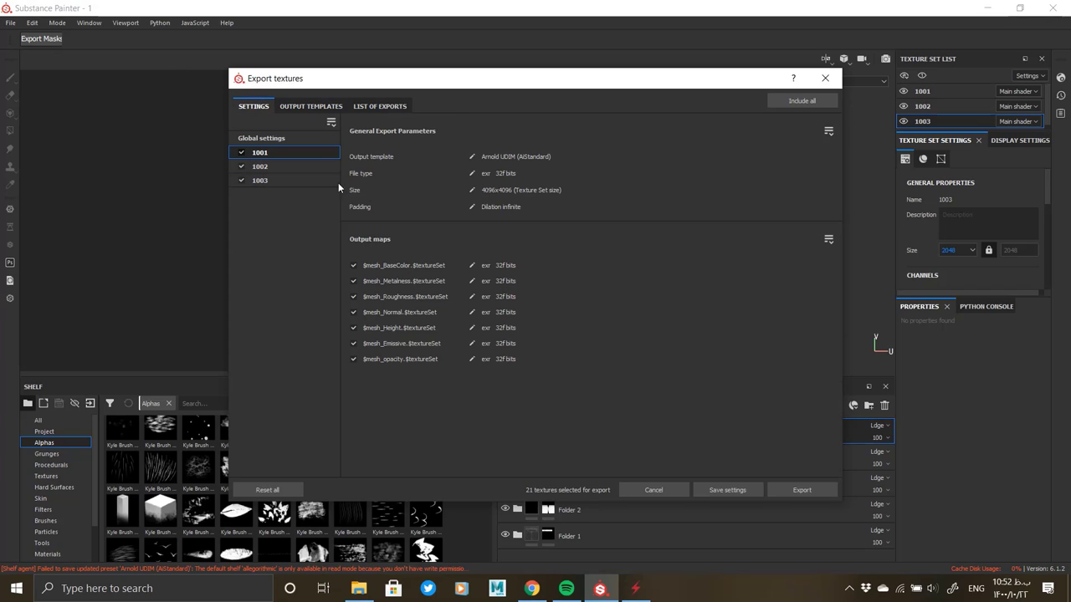
left_click(379, 107)
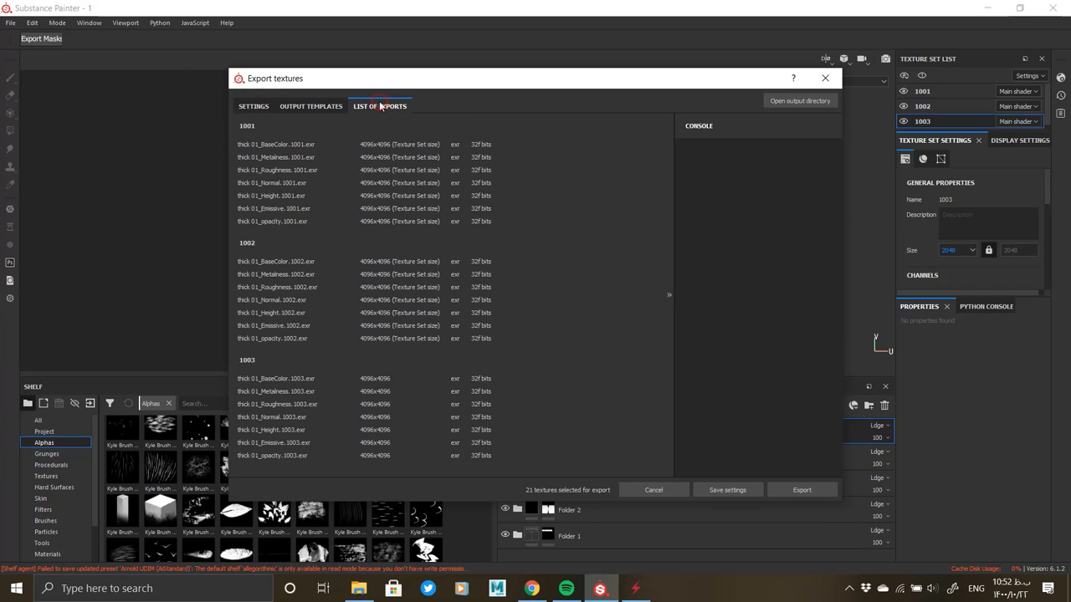
left_click(803, 490)
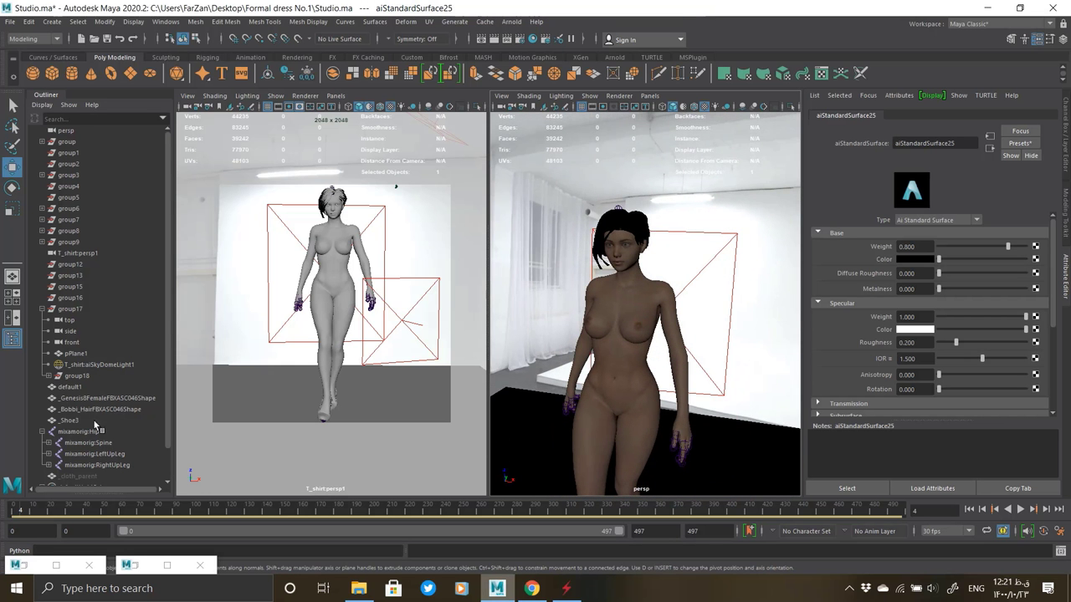
In Maya's Studio.ma scene, unhide the _cloth_parent garment.
scroll(84, 435, "down", 2)
left_click(84, 443)
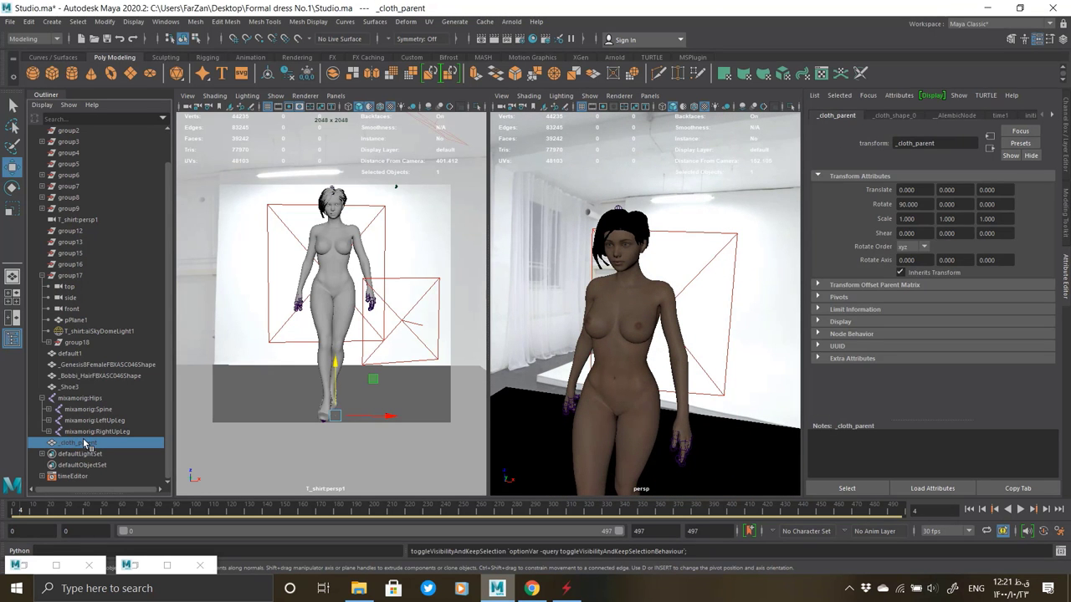
key("h")
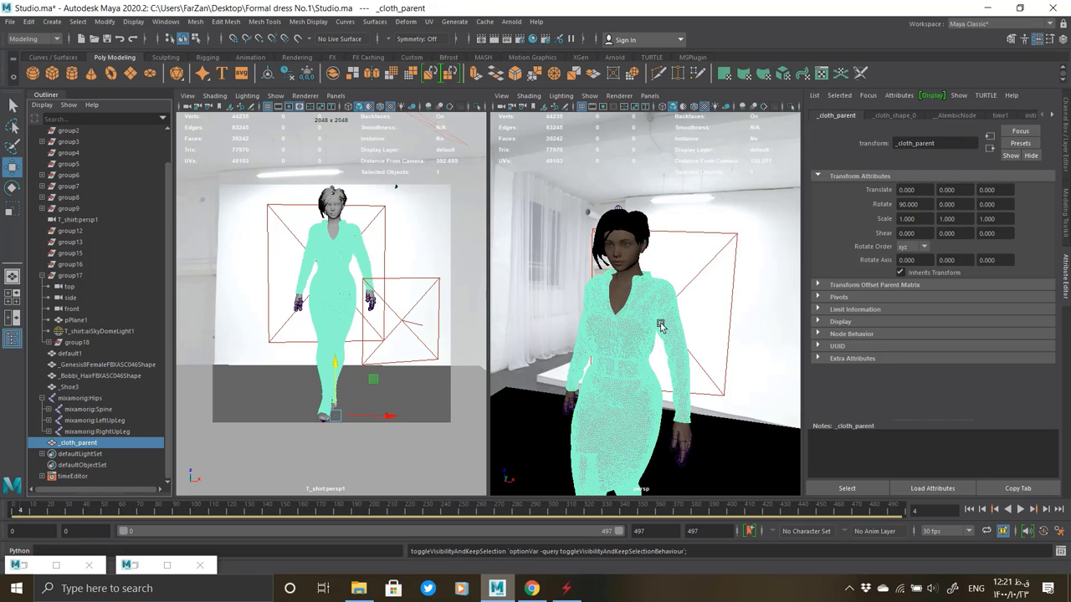
Play the walk animation while viewing the outfit from several sides, and return the timeline to frame 22.
left_click_drag(727, 325, 733, 394, "alt")
left_click(734, 402)
middle_click_drag(728, 399, 643, 318, "alt")
key("alt+v")
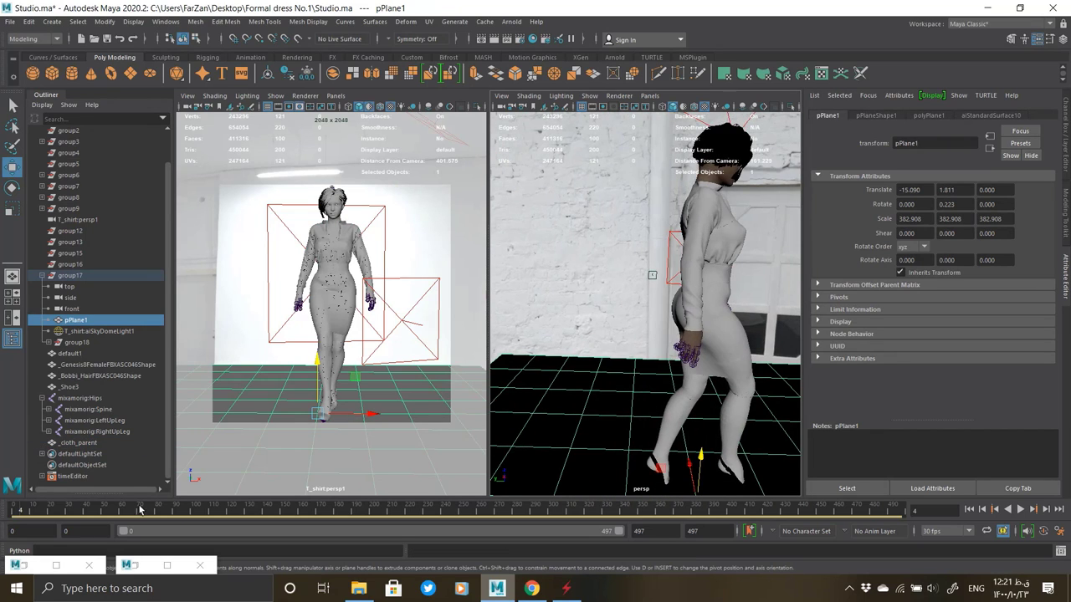
key("alt+v")
left_click_drag(652, 355, 847, 464, "alt")
key("alt+v")
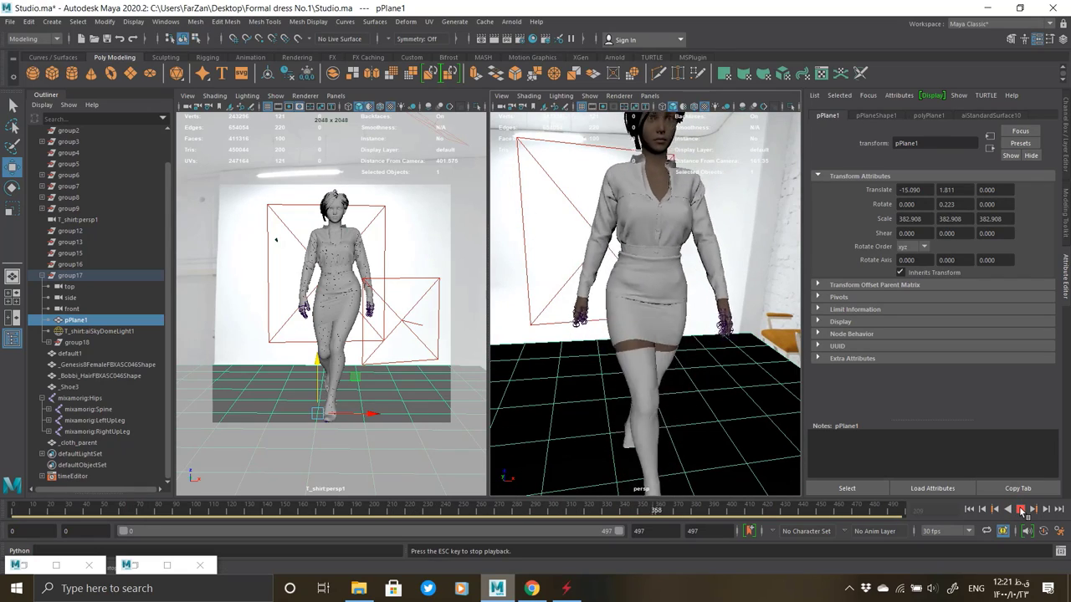
key("alt+v")
left_click_drag(701, 515, 53, 508)
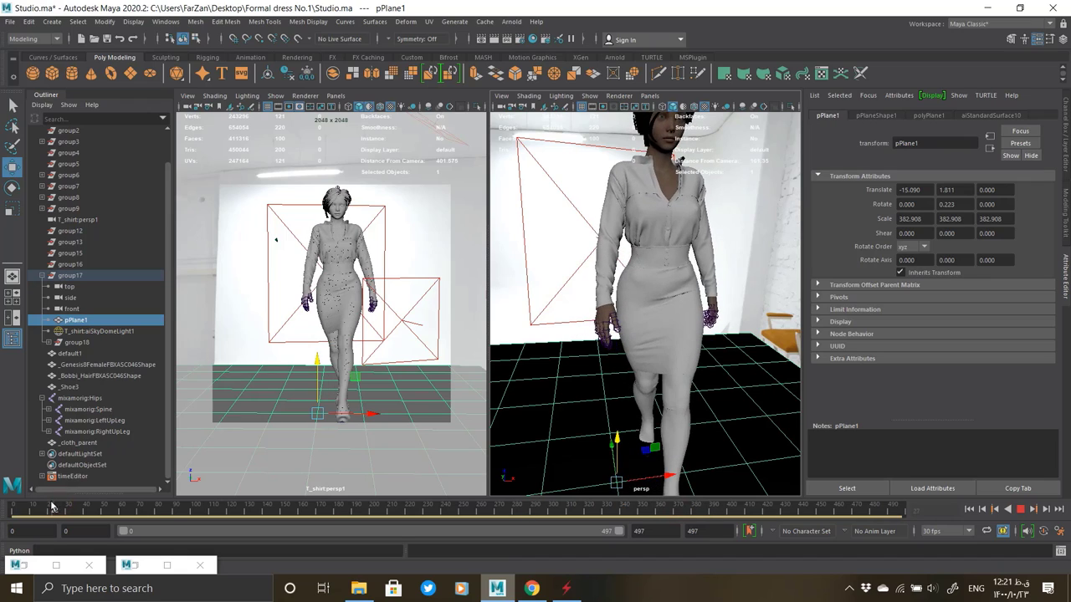
mouse_move(624, 328)
left_mouse_down("alt")
mouse_move(544, 331)
mouse_move(640, 328)
left_mouse_up("alt")
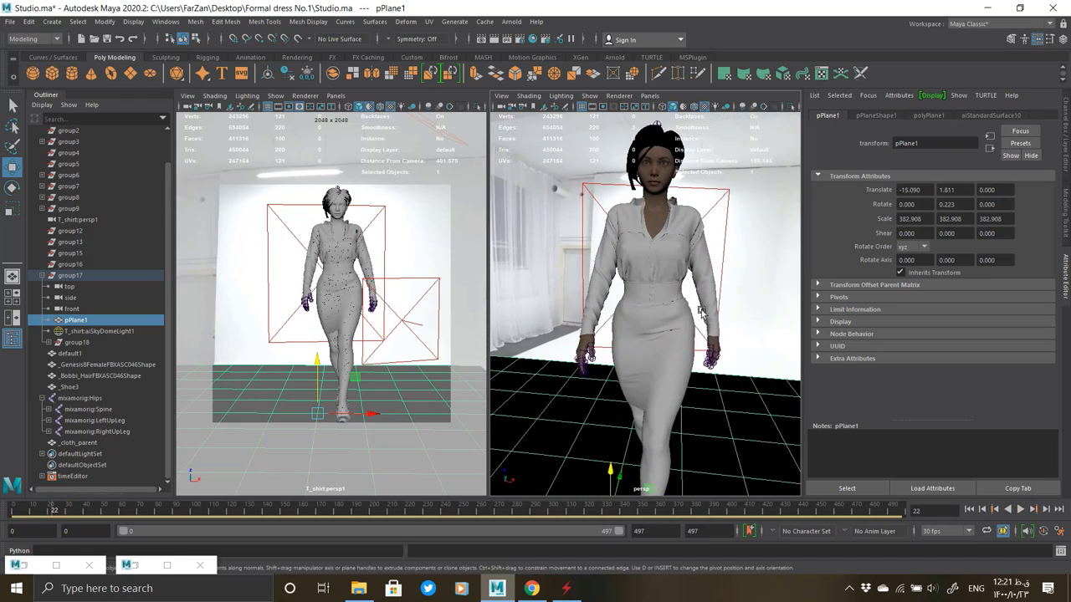
Select the _cloth_parent garment and create a new aiStandardSurface shader in the Hypershade graph.
scroll(648, 293, "up", 3)
middle_click_drag(649, 251, 691, 293, "alt")
left_click(709, 254)
left_click(710, 255)
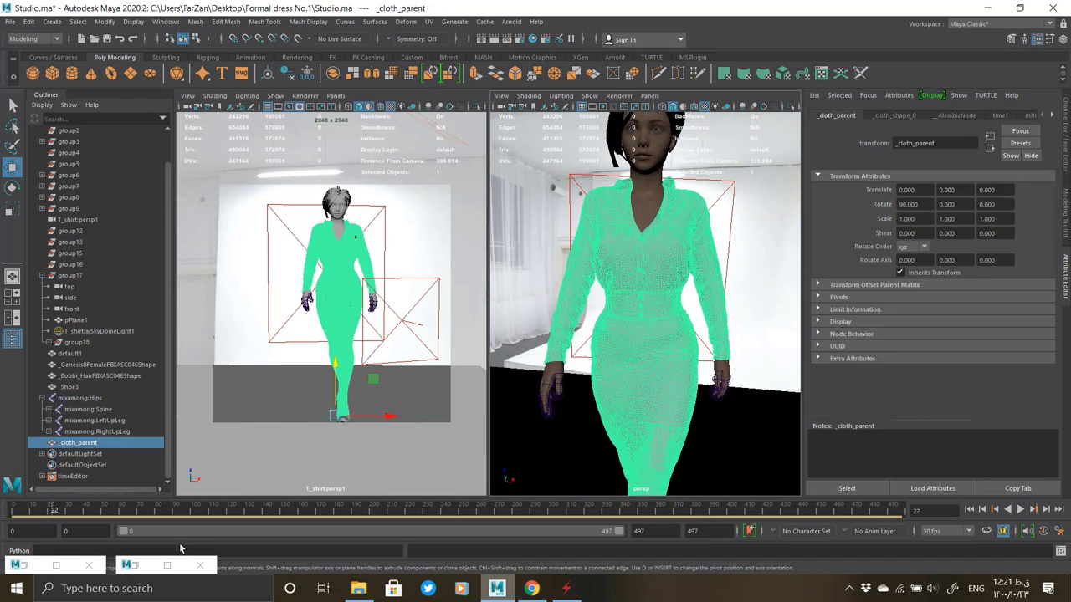
left_click(147, 567)
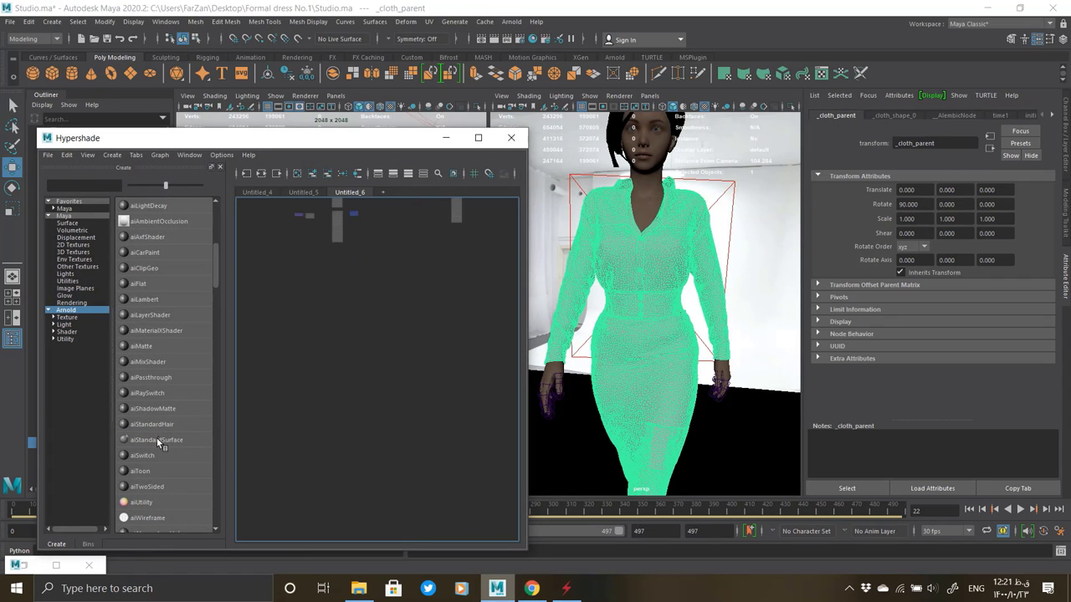
left_click_drag(157, 440, 372, 371)
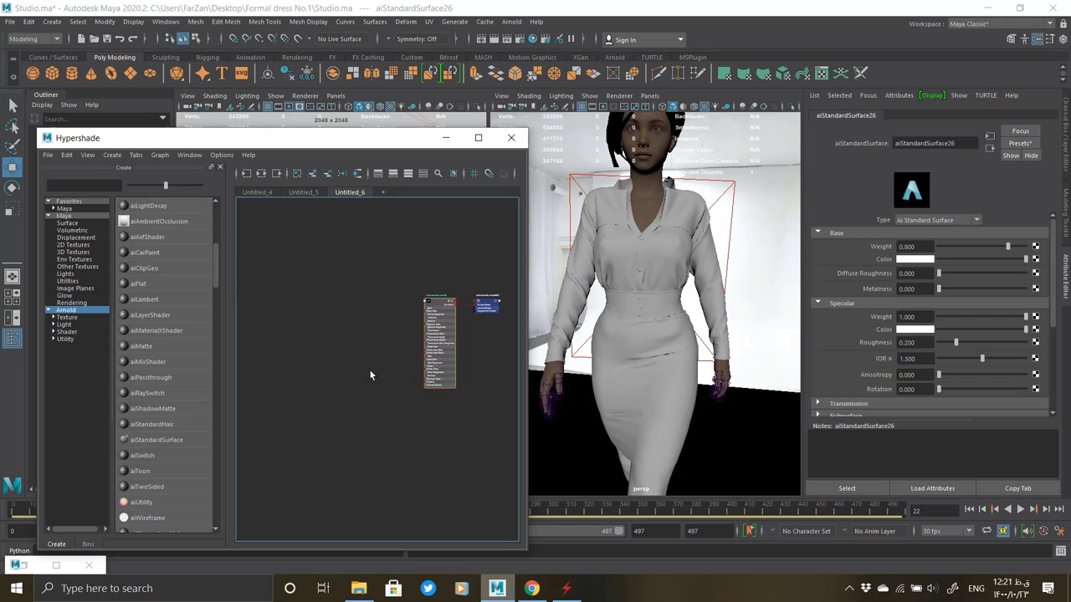
Switch to File Explorer's Textures folder, show the files in details view and widen the name column to reveal full names.
left_click(362, 588)
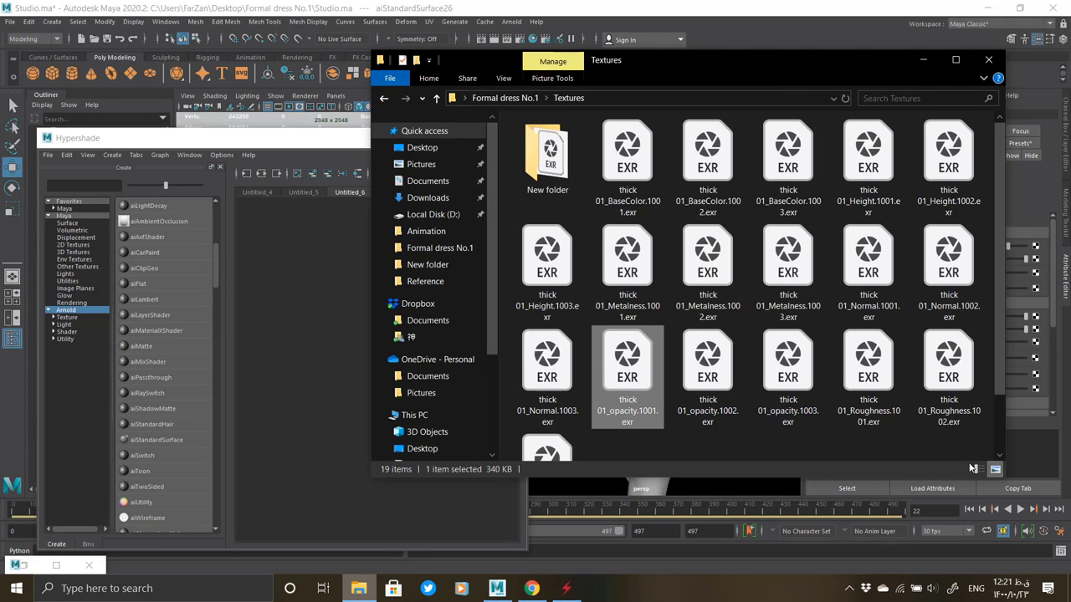
left_click(977, 470)
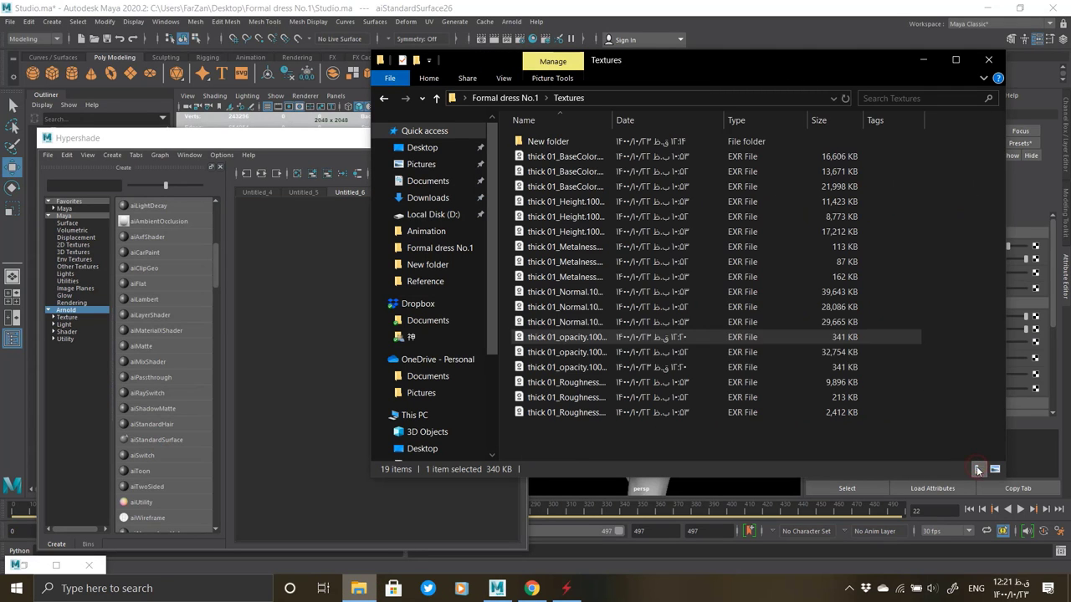
left_click(608, 121)
left_click_drag(613, 121, 688, 121)
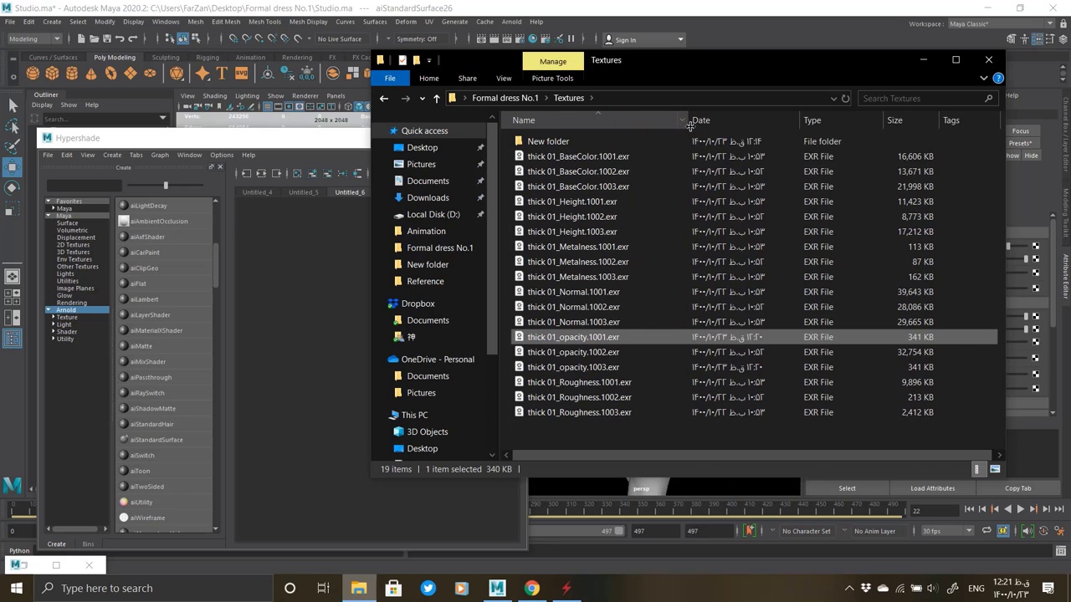
Import the 1001 BaseColor, Height, Metalness, Normal, opacity and Roughness exr maps into Maya's Hypershade graph.
left_click(589, 157)
left_click(572, 203, "ctrl")
left_click(570, 248, "ctrl")
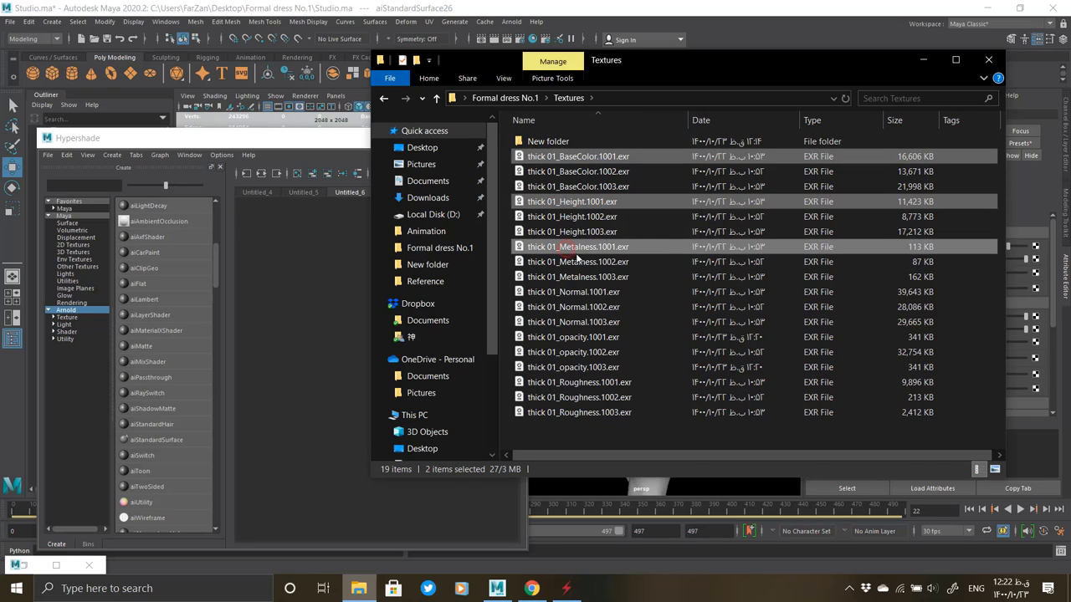
left_click(577, 293, "ctrl")
left_click(575, 337, "ctrl")
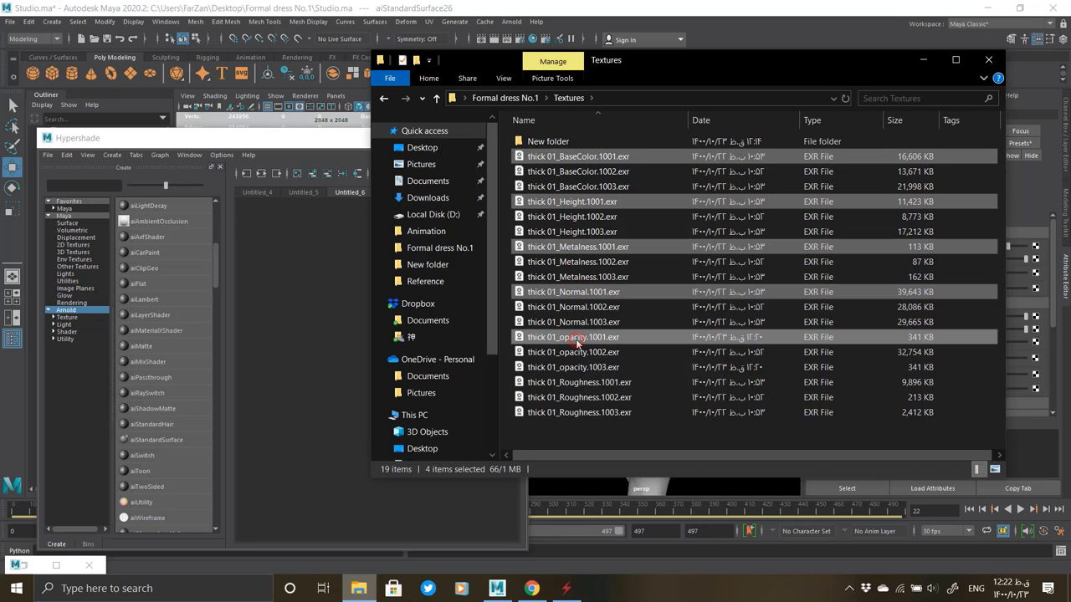
left_click(580, 382, "ctrl")
left_click_drag(551, 205, 299, 497)
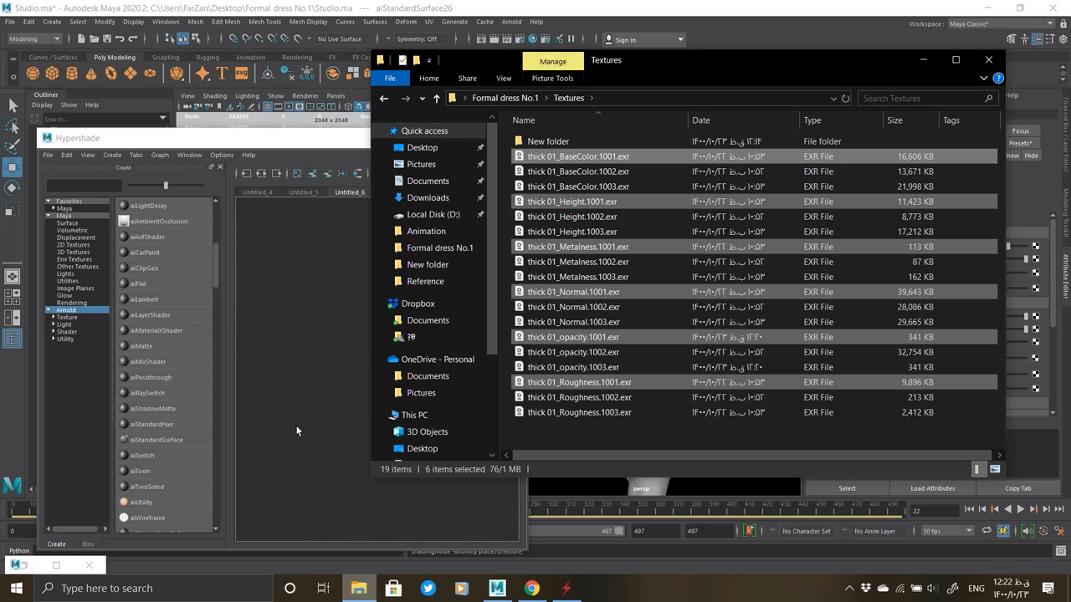
left_click(297, 424)
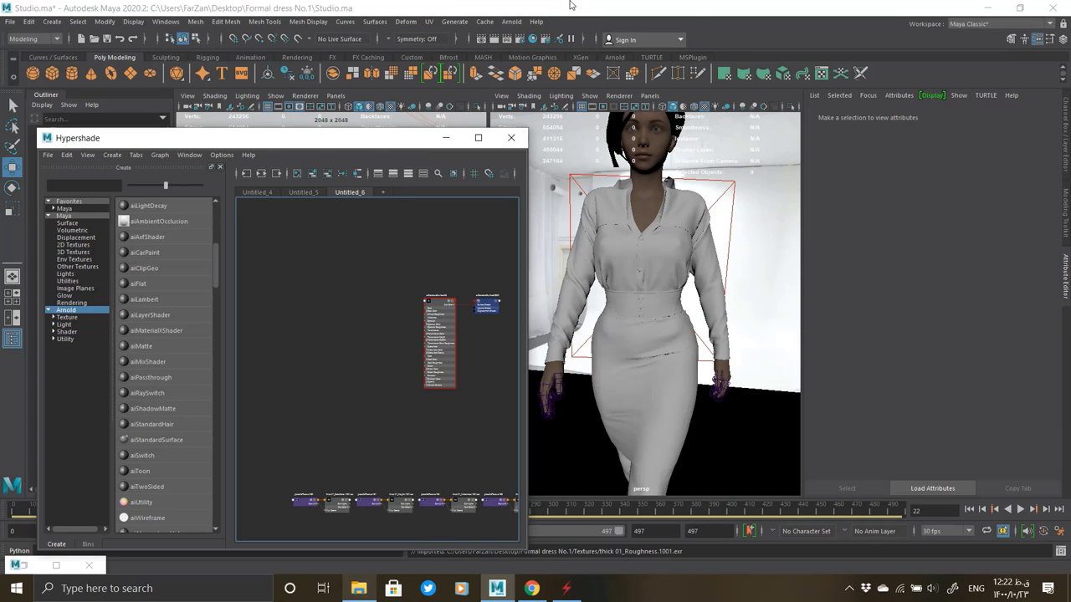
Arrange the imported texture nodes and their place2dTexture nodes around the aiStandardSurface shader, stacked by map.
mouse_move(584, 8)
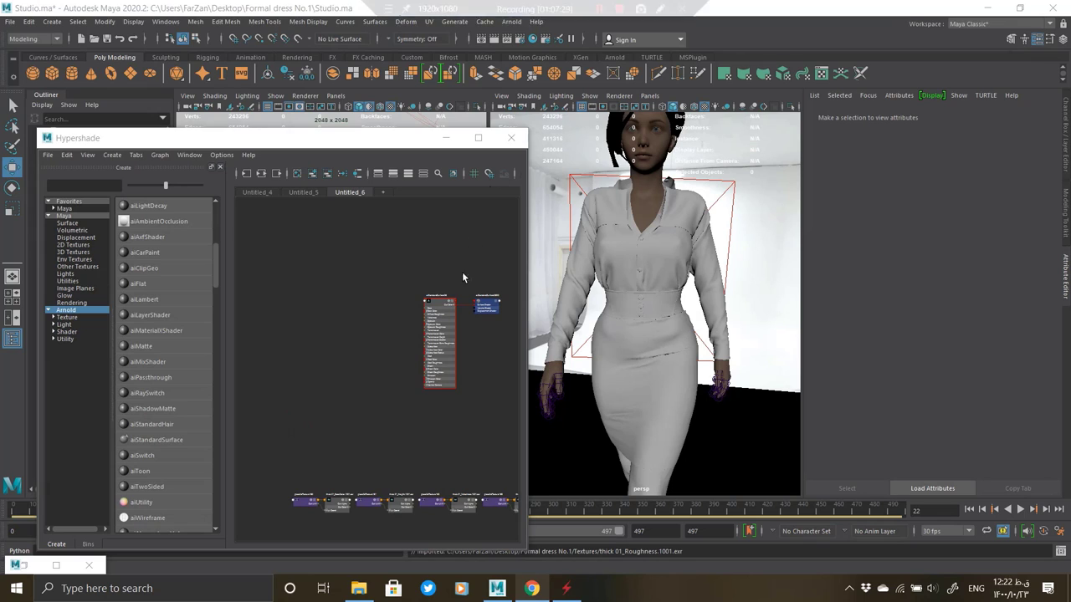
middle_click_drag(394, 421, 365, 354, "alt")
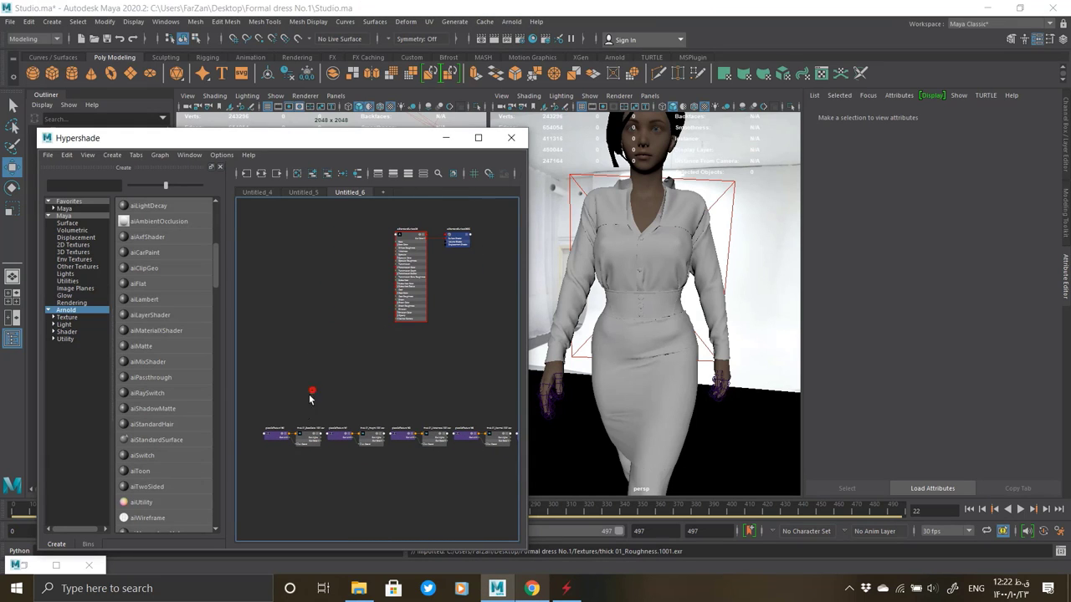
left_click_drag(295, 438, 329, 220)
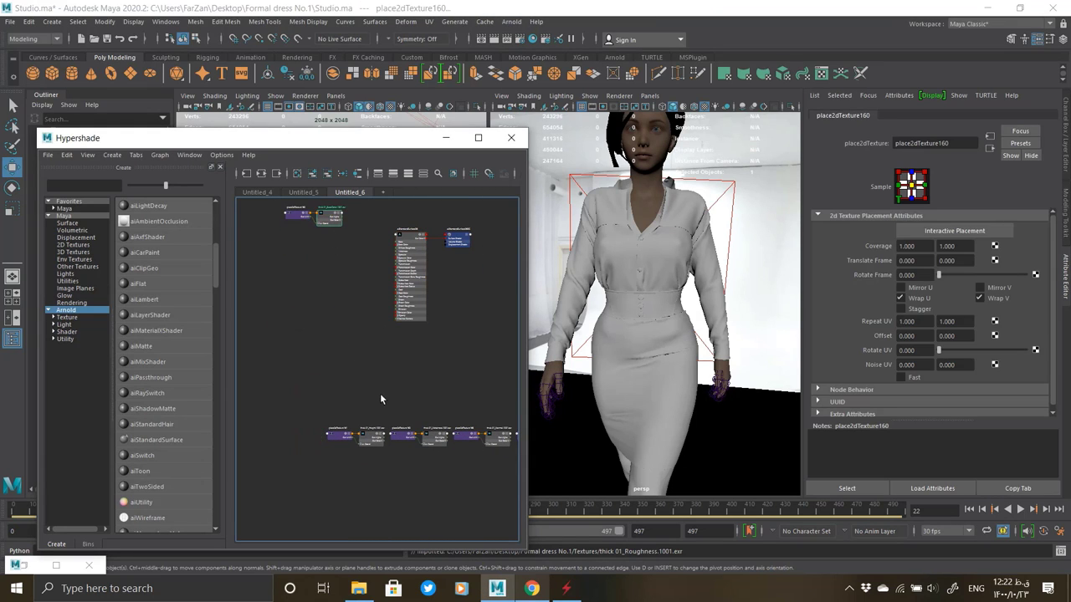
left_click_drag(381, 398, 338, 452)
left_click_drag(362, 437, 338, 439)
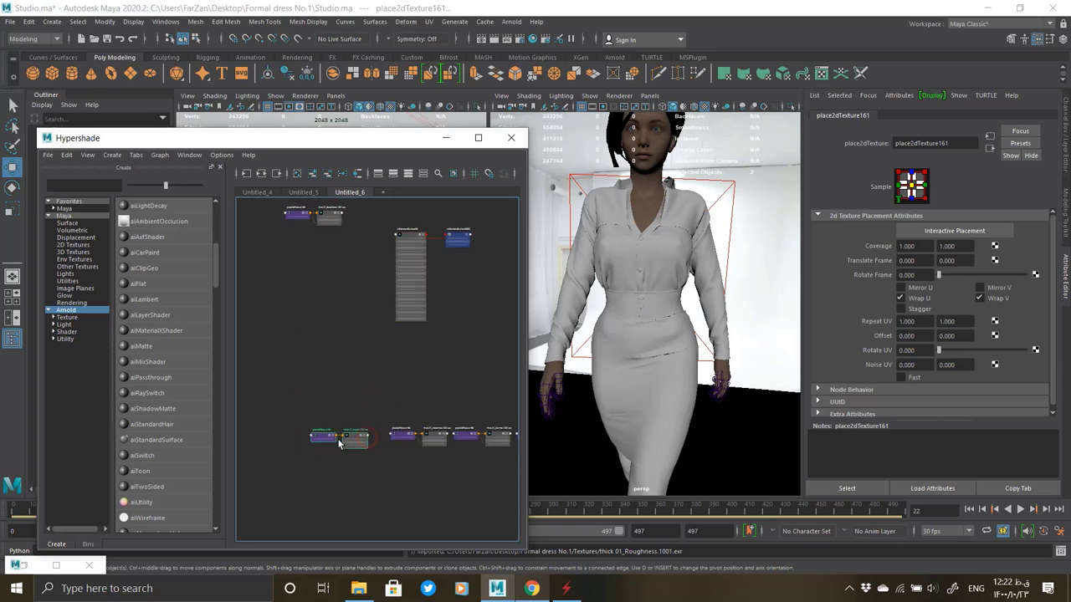
left_click(436, 446)
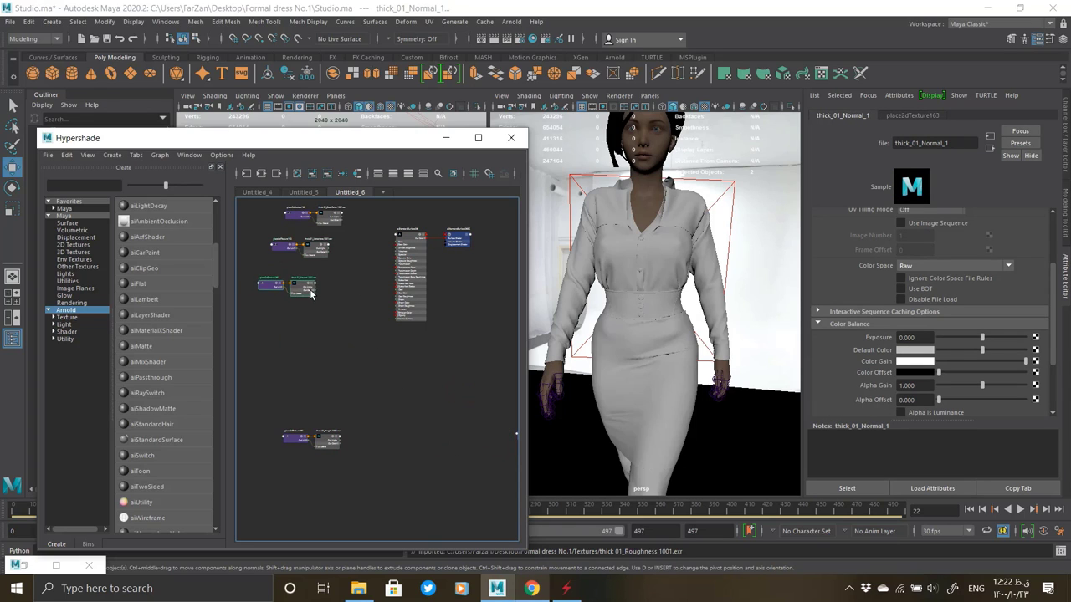
middle_click_drag(406, 330, 270, 305, "alt")
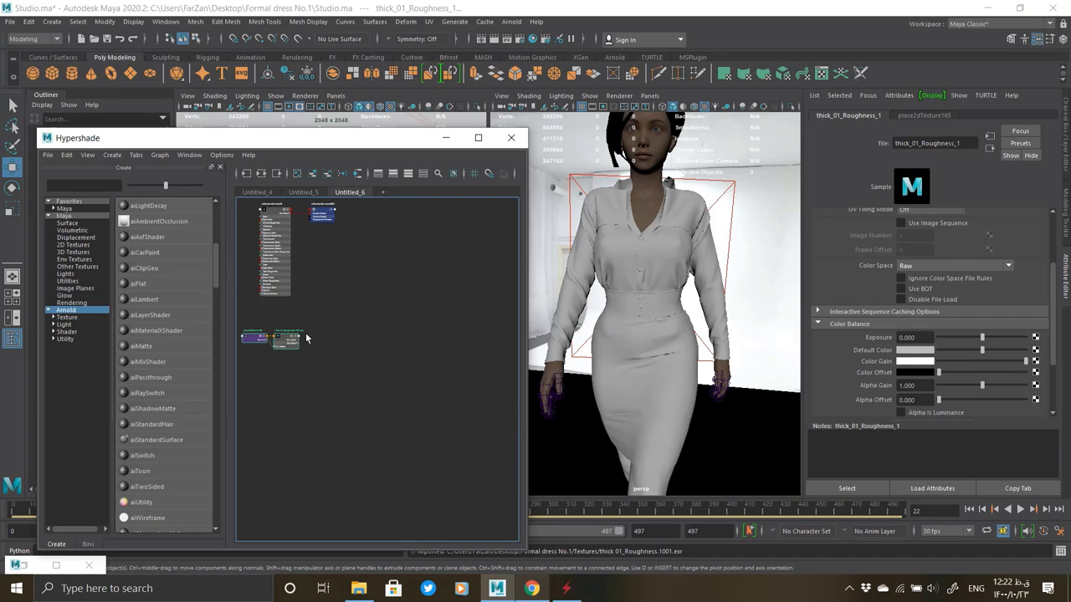
middle_click_drag(306, 334, 489, 367, "alt")
left_click_drag(379, 331, 329, 339)
middle_click_drag(335, 339, 312, 394, "alt")
Assign the new aiStandardSurface to the garment and connect the BaseColor map's Out Color to its Base Color.
left_click(626, 270)
scroll(435, 302, "up", 6)
right_click_drag(405, 311, 401, 279)
scroll(442, 293, "down", 3)
middle_click_drag(291, 269, 490, 288, "alt")
scroll(364, 343, "up", 2)
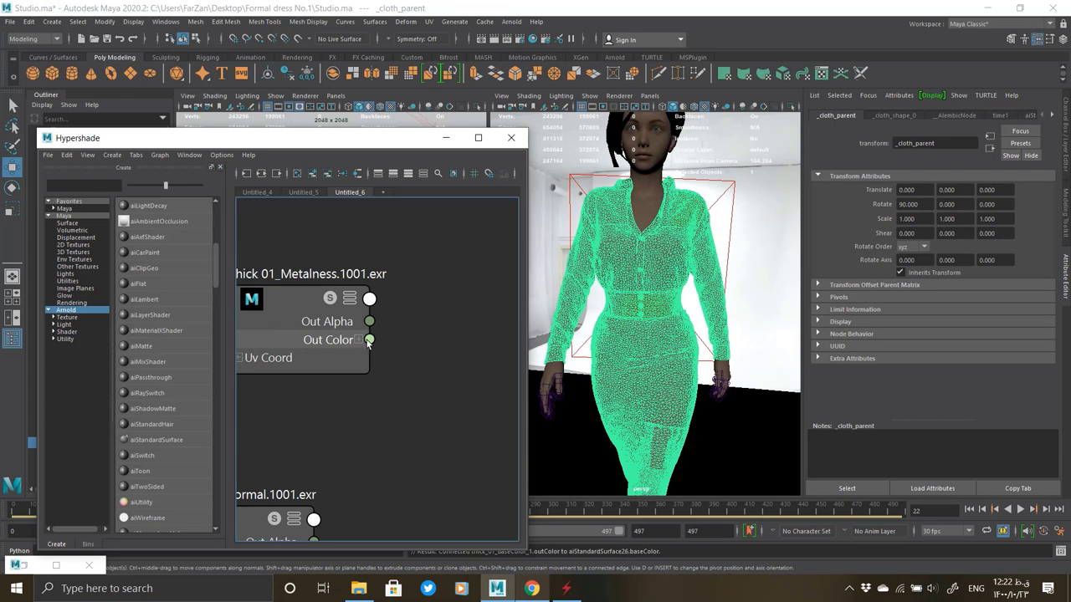
Expand the Metalness map's Out Color and connect its Out Color R to the shader's Metalness.
left_click(364, 340)
left_click_drag(369, 358, 430, 348)
scroll(410, 364, "down", 3)
middle_click_drag(430, 348, 315, 319, "alt")
scroll(418, 328, "up", 3)
left_click(415, 317)
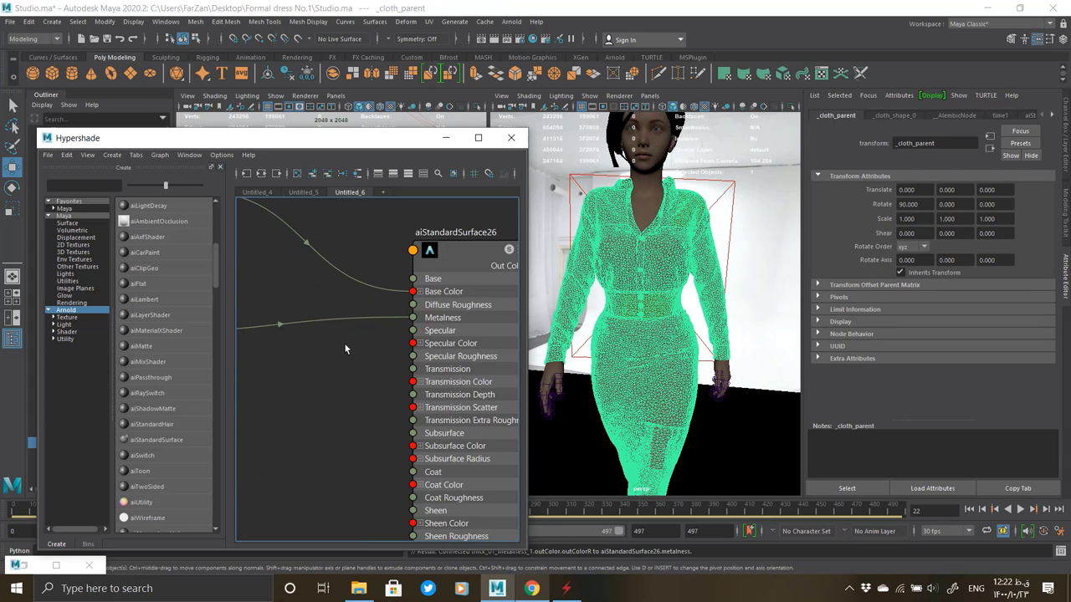
Add an aiNormalMap node beside the Normal map and connect the map's Out Color to its Input.
scroll(344, 350, "down", 3)
middle_click_drag(277, 362, 395, 352, "alt")
scroll(395, 352, "up", 3)
key("Tab")
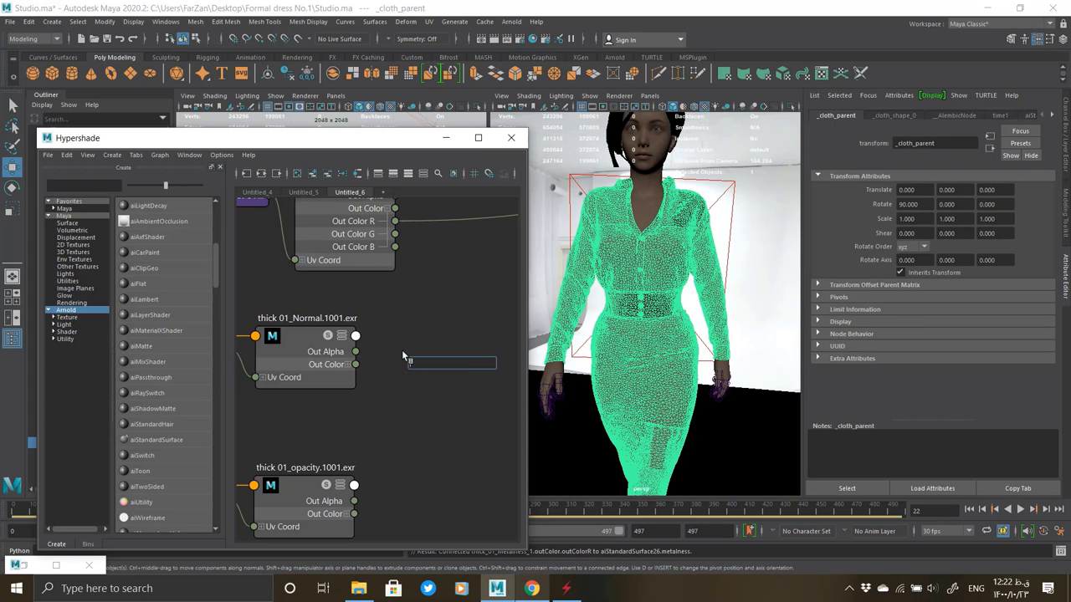
type("nor")
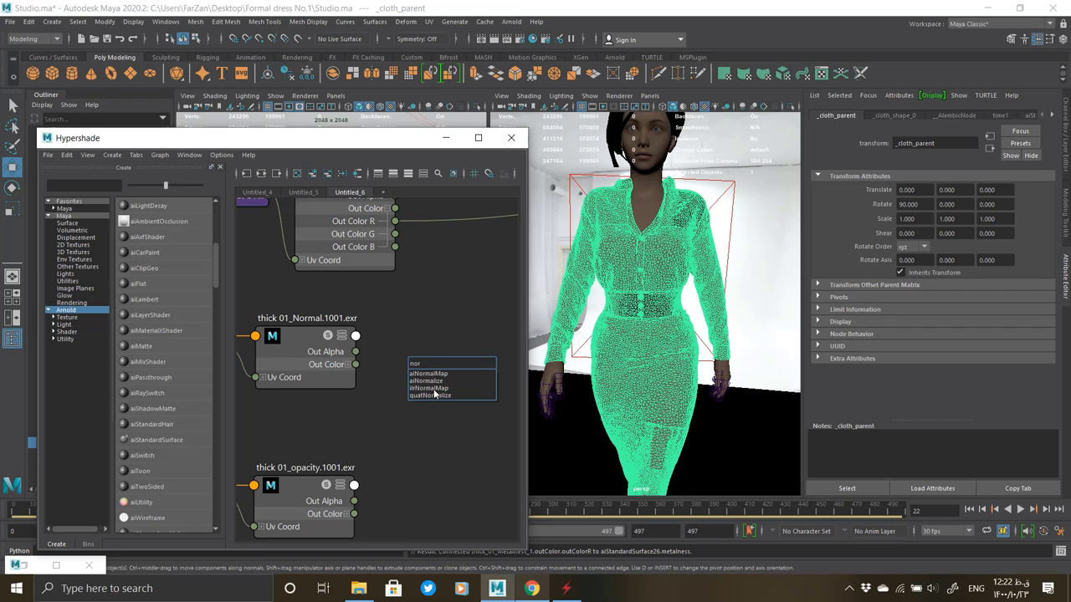
left_click(428, 374)
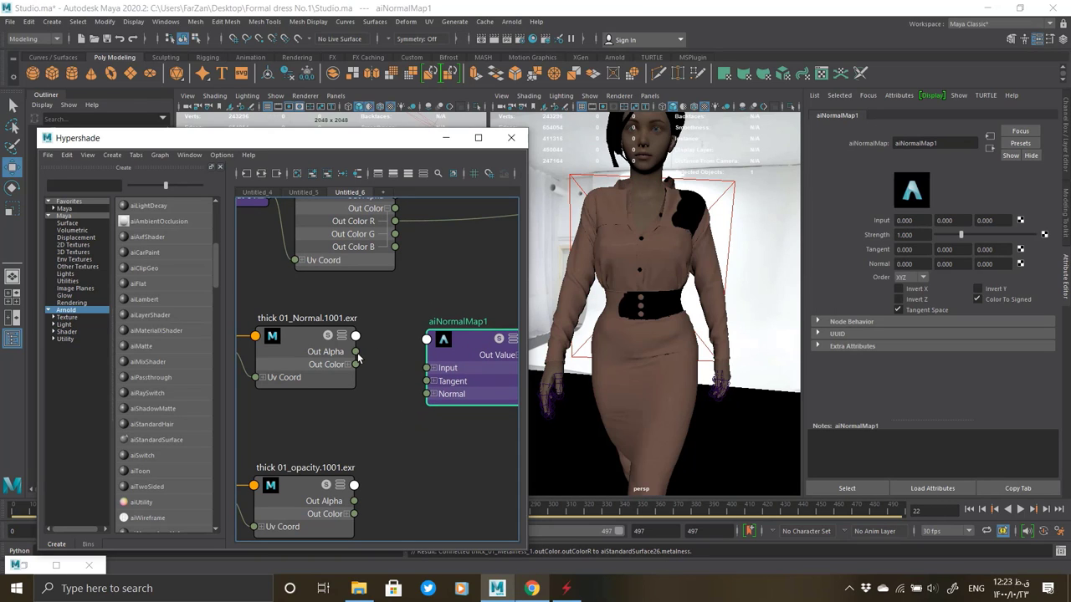
left_click(426, 368)
Connect the aiNormalMap node's Out Value to the shader's Normal Camera.
middle_click_drag(403, 355, 344, 279, "alt")
left_click(377, 284)
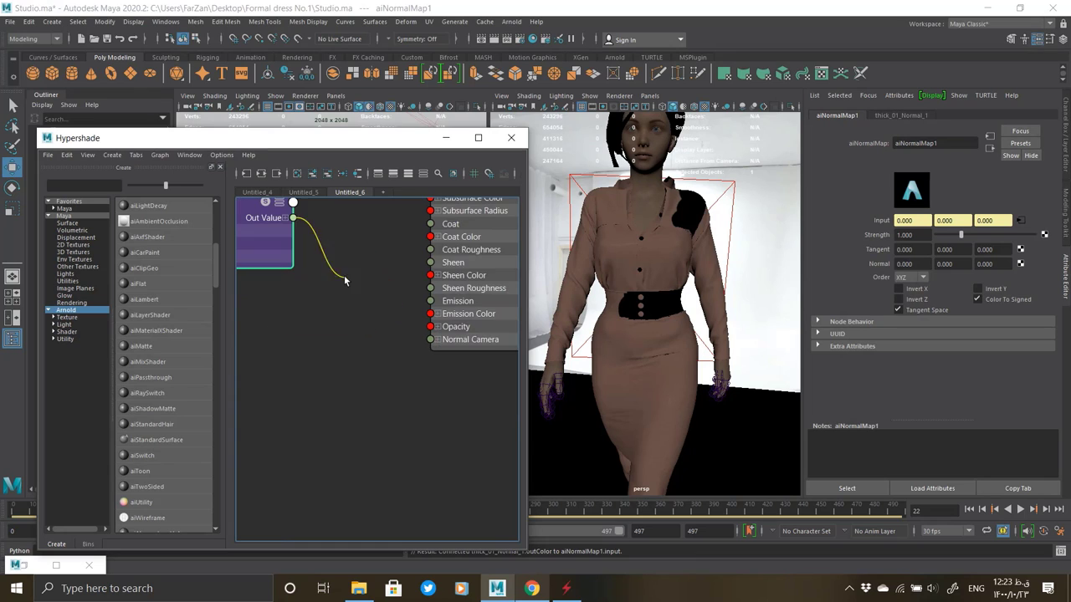
left_click_drag(429, 343, 429, 343)
Connect the opacity map's Out Color to the shader's Opacity.
middle_click_drag(251, 368, 364, 361, "alt")
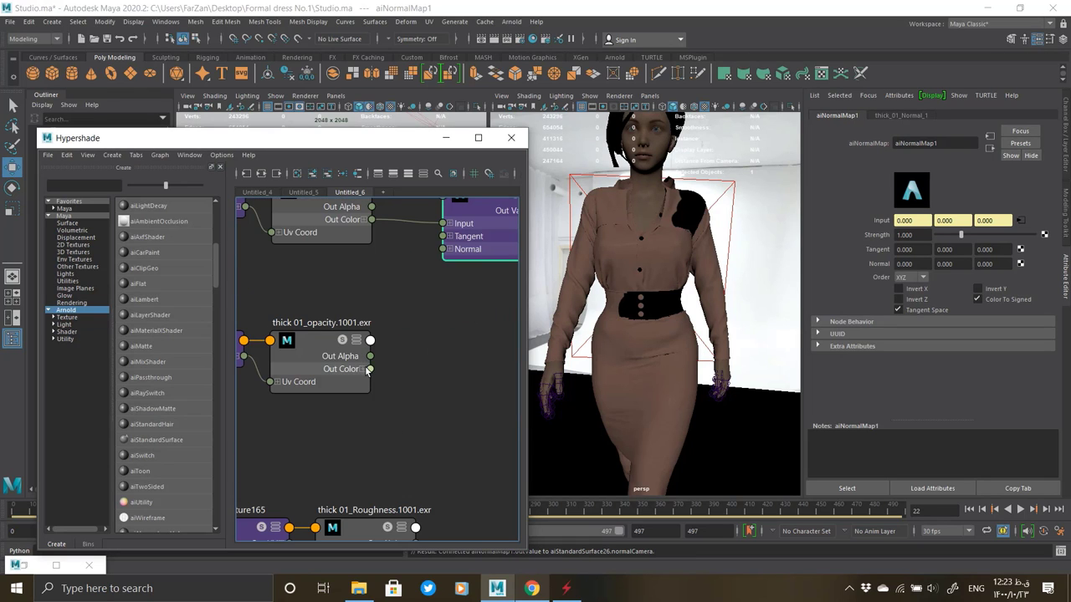
left_click(369, 370)
middle_click_drag(444, 362, 209, 382, "alt")
scroll(301, 415, "down", 4)
middle_click_drag(293, 420, 407, 355, "alt")
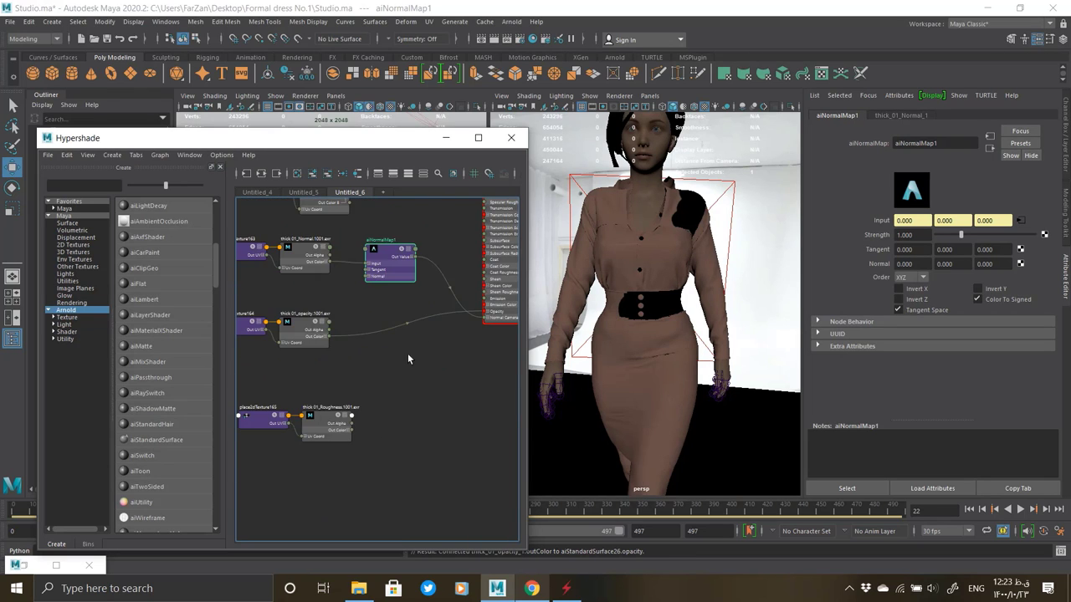
Expand the Roughness map's Out Color and connect its Out Color R to the shader's Specular Roughness.
scroll(349, 429, "up", 4)
left_click(346, 426)
left_click(354, 439)
left_click_drag(381, 441, 394, 356)
scroll(440, 267, "down", 6)
scroll(370, 456, "up", 2)
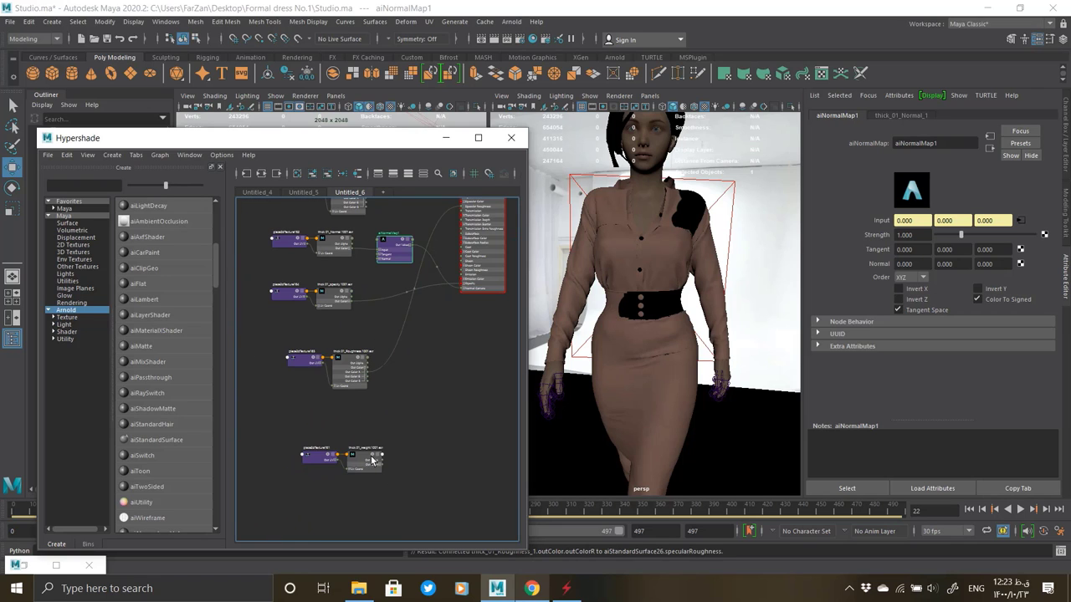
Move the Roughness and Height nodes closer to the network and connect the Height map as the shading group's displacement.
left_click_drag(368, 479, 325, 413)
left_click_drag(355, 461, 349, 442)
scroll(380, 375, "down", 3)
left_click(427, 326)
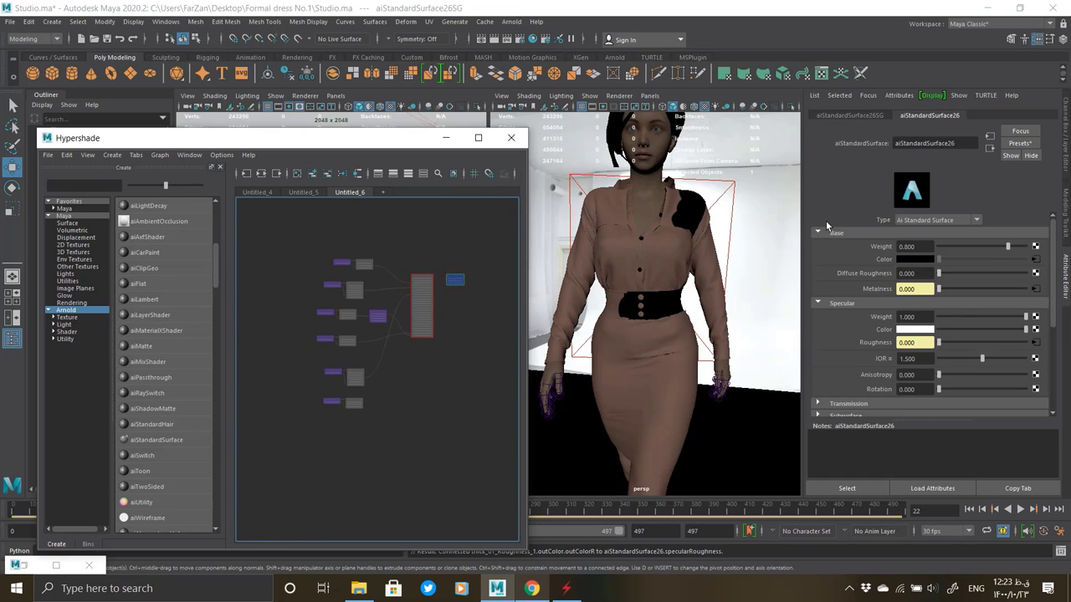
left_click(854, 115)
scroll(355, 403, "up", 5)
middle_click_drag(355, 402, 867, 259)
middle_click_drag(455, 242, 426, 229, "alt")
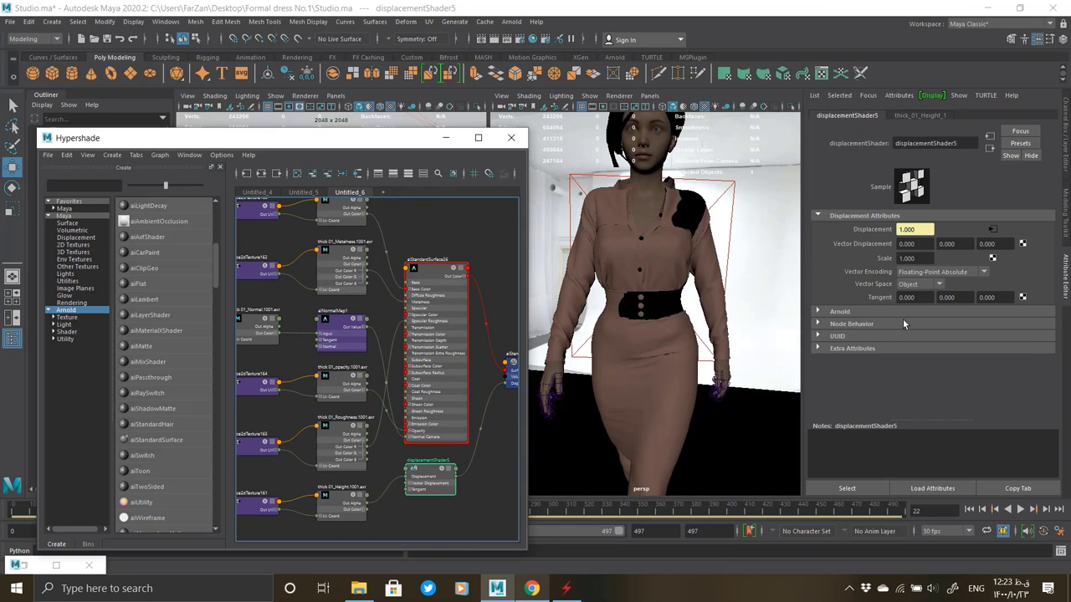
Open the Height map's file attributes and enlarge its node swatch in the graph.
left_click(920, 115)
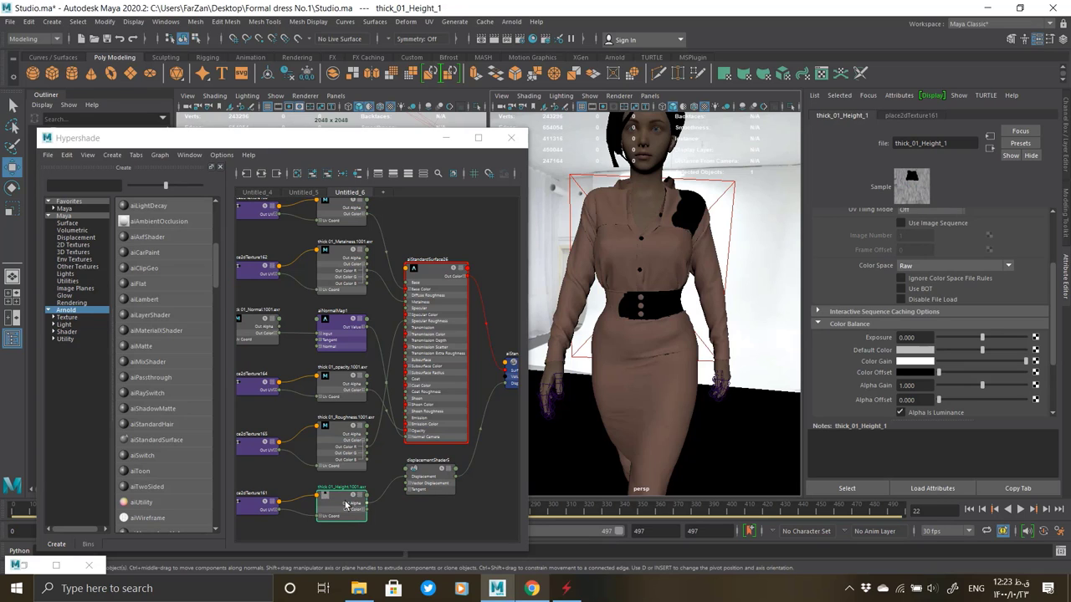
scroll(330, 502, "up", 5)
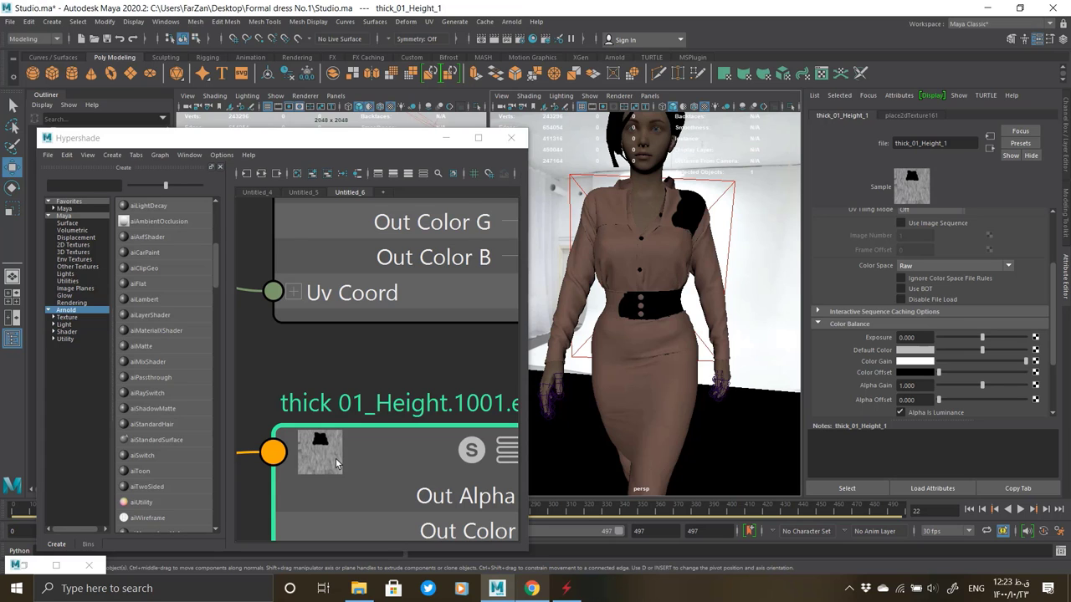
scroll(339, 453, "down", 5)
scroll(344, 404, "up", 5)
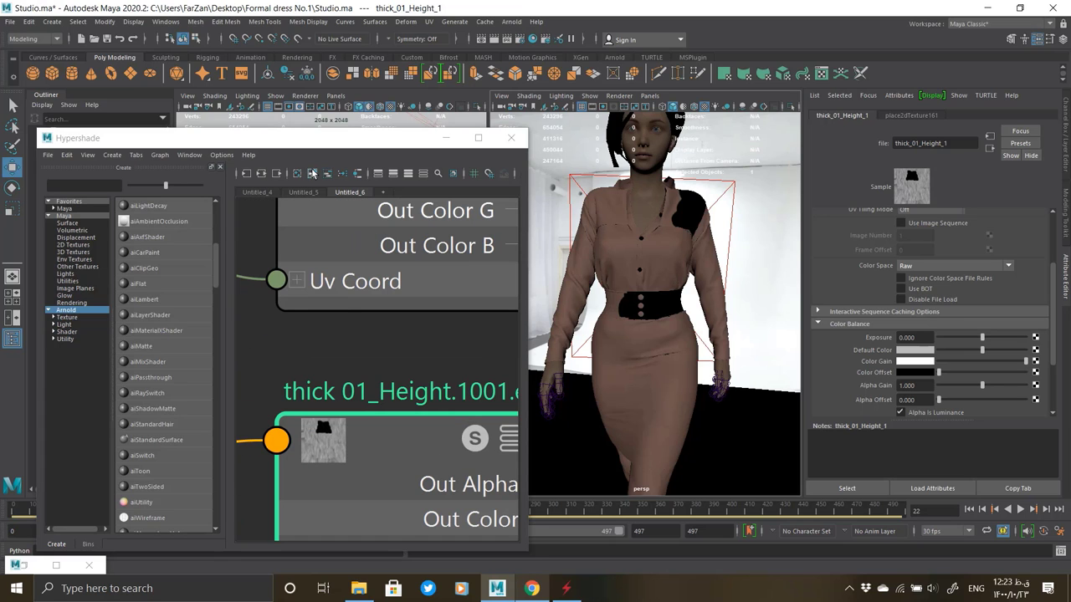
left_click(406, 175)
scroll(331, 483, "down", 3)
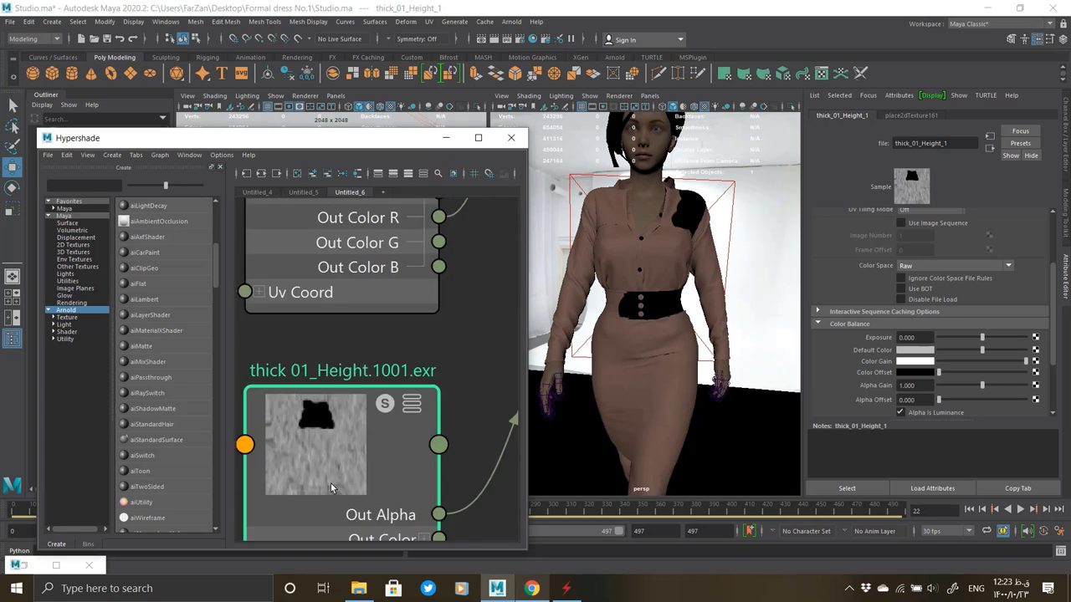
scroll(356, 464, "up", 4)
scroll(401, 466, "down", 1)
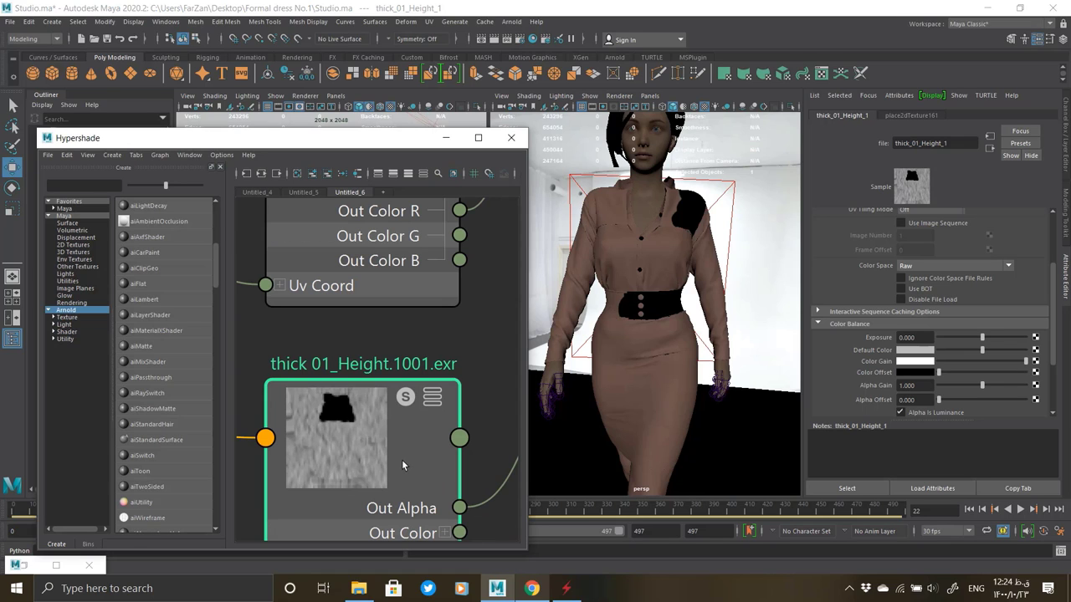
Look over the texture network and examine the file attributes of the Metalness, BaseColor and Normal maps.
scroll(343, 438, "down", 4)
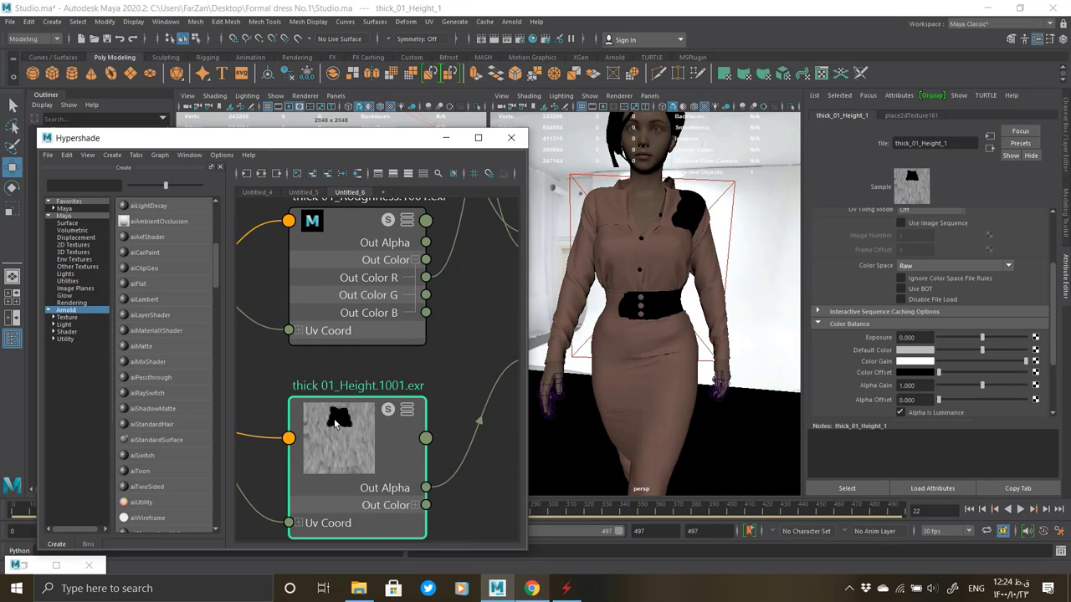
scroll(334, 441, "down", 5)
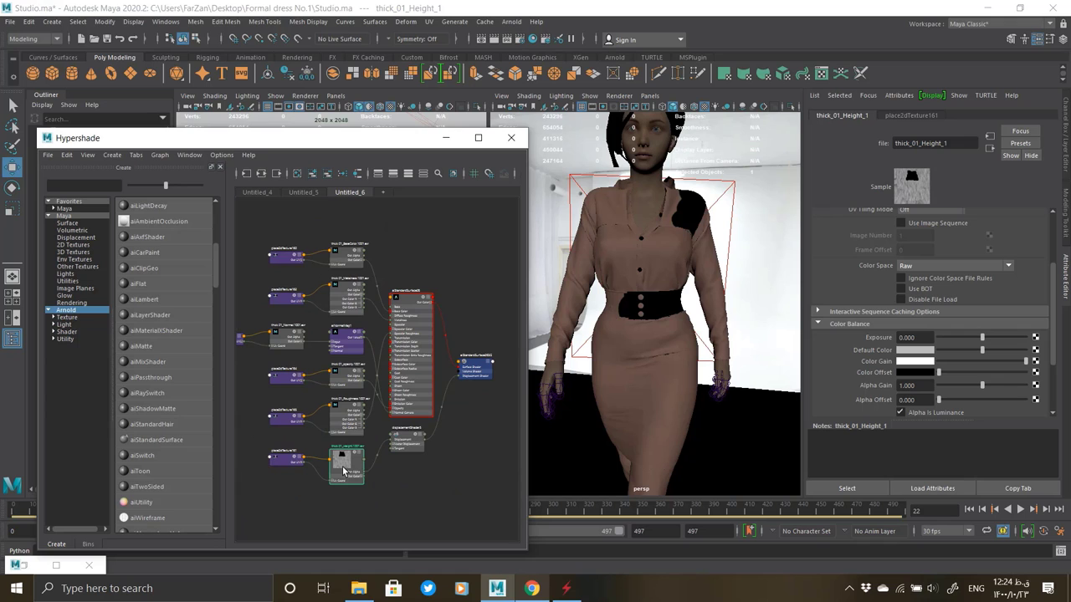
scroll(355, 322, "up", 5)
scroll(369, 335, "down", 3)
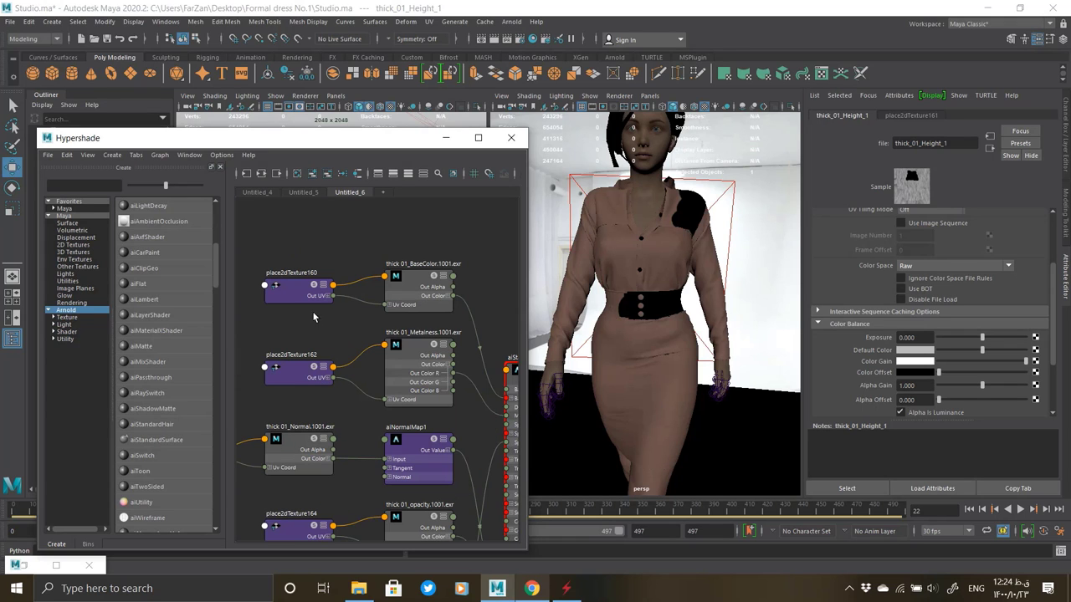
left_click(407, 362)
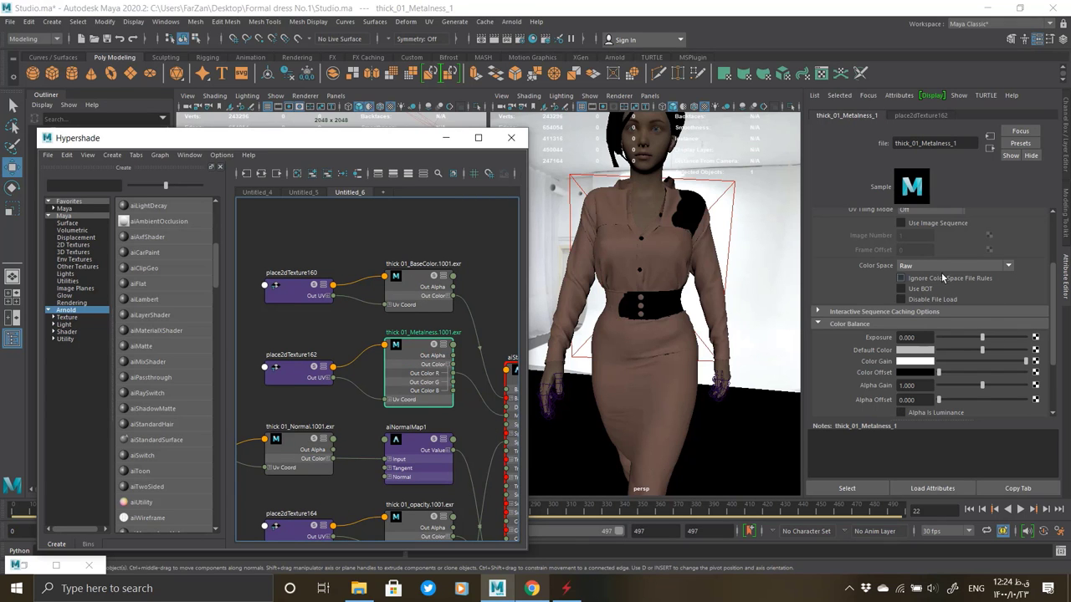
scroll(414, 292, "down", 4)
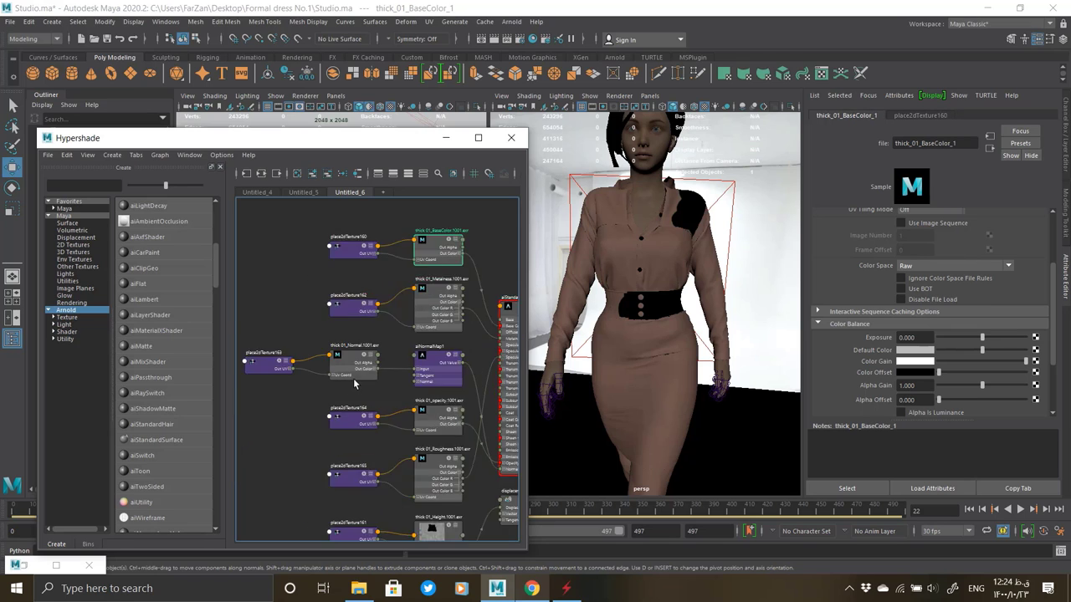
scroll(354, 379, "up", 5)
left_click(351, 356)
scroll(322, 313, "down", 5)
scroll(402, 349, "up", 2)
scroll(441, 381, "up", 3)
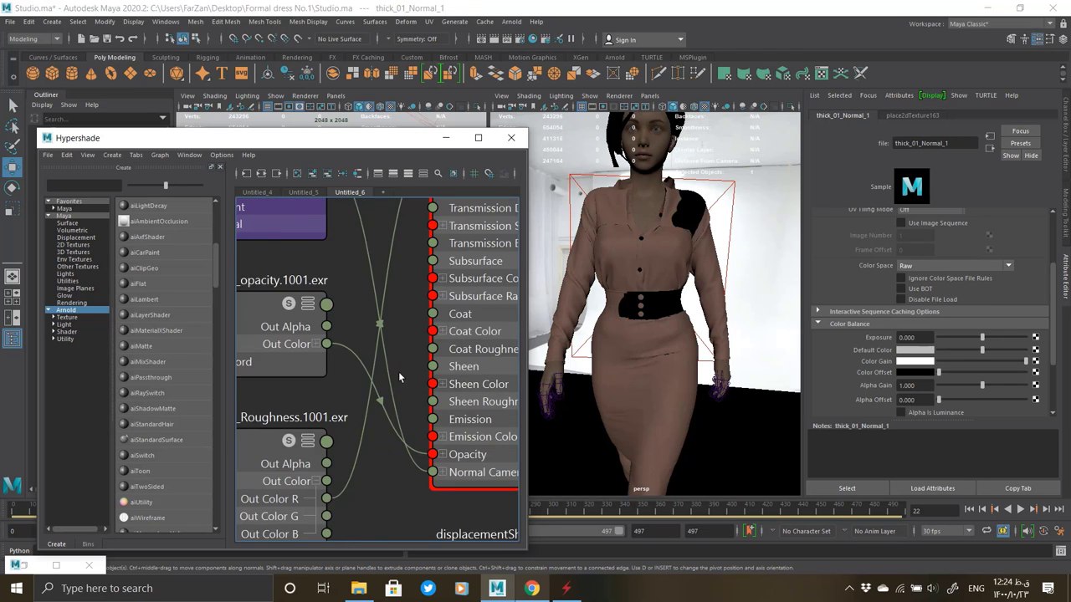
scroll(398, 371, "down", 5)
Set the BaseColor map's UV Tiling Mode to UDIM (Mari).
left_click(365, 241)
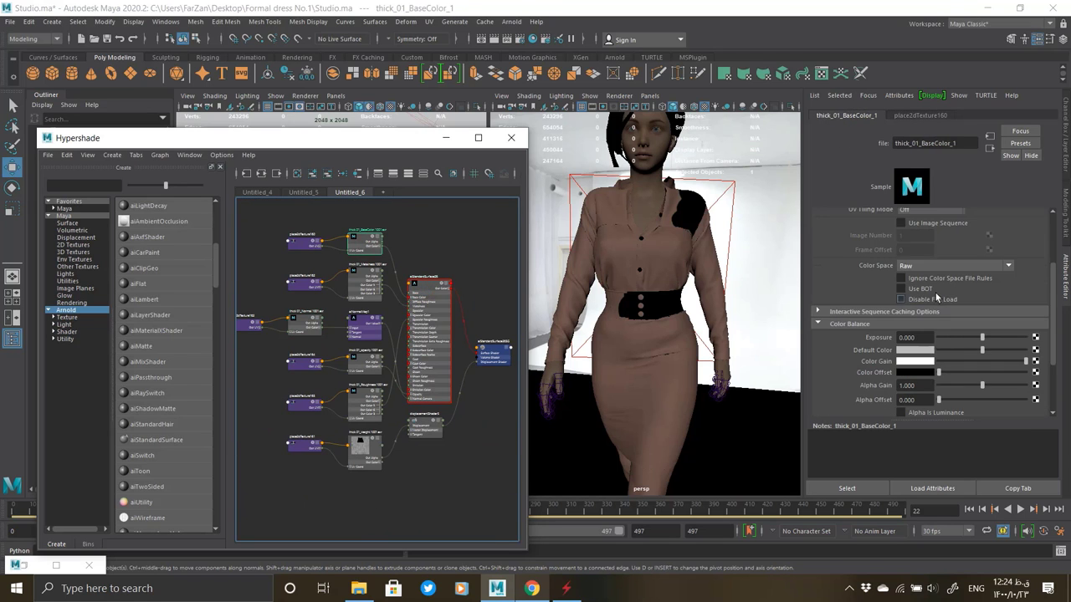
left_click(954, 265)
left_click(869, 280)
scroll(883, 287, "up", 1)
left_click(914, 243)
left_click(914, 284)
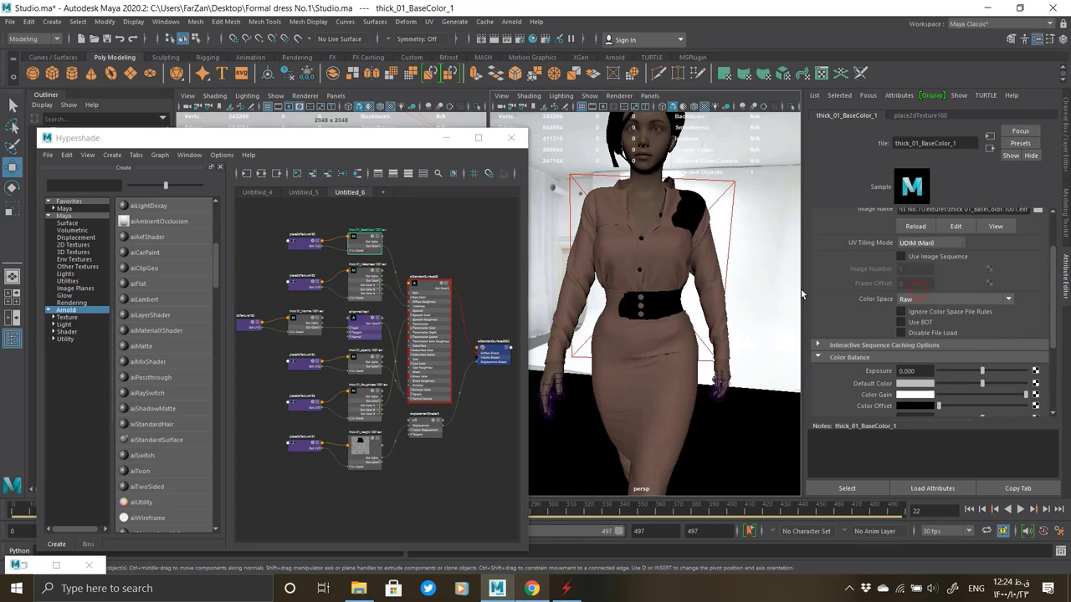
Set the UV Tiling Mode of the Metalness and Normal maps to UDIM (Mari).
left_click(363, 281)
left_click(915, 285)
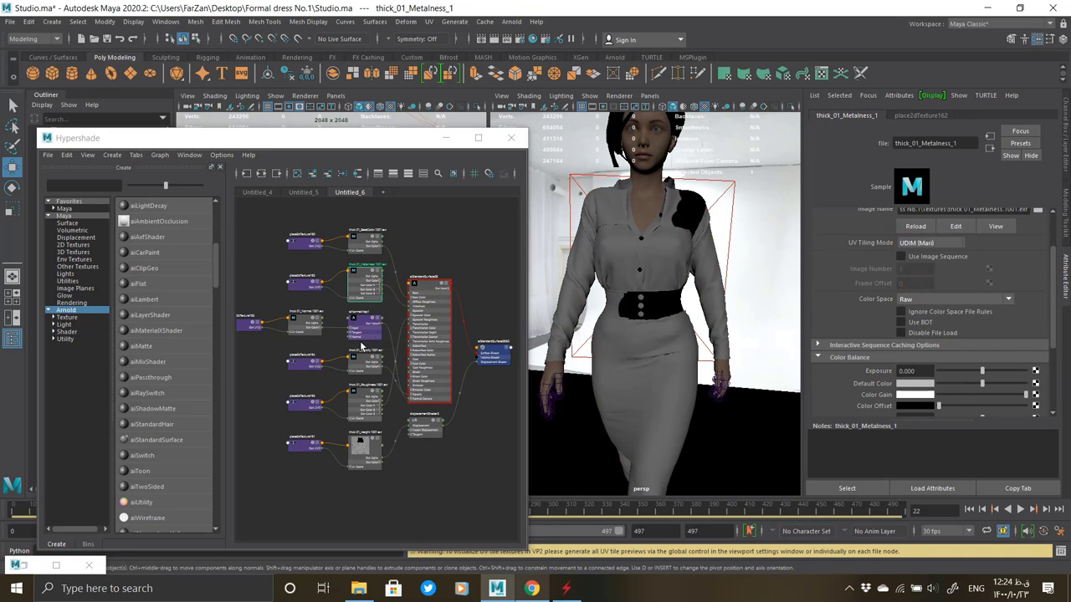
left_click(306, 324)
left_click(914, 244)
left_click(914, 286)
Set the UV Tiling Mode of the opacity and Roughness maps to UDIM (Mari).
left_click(368, 363)
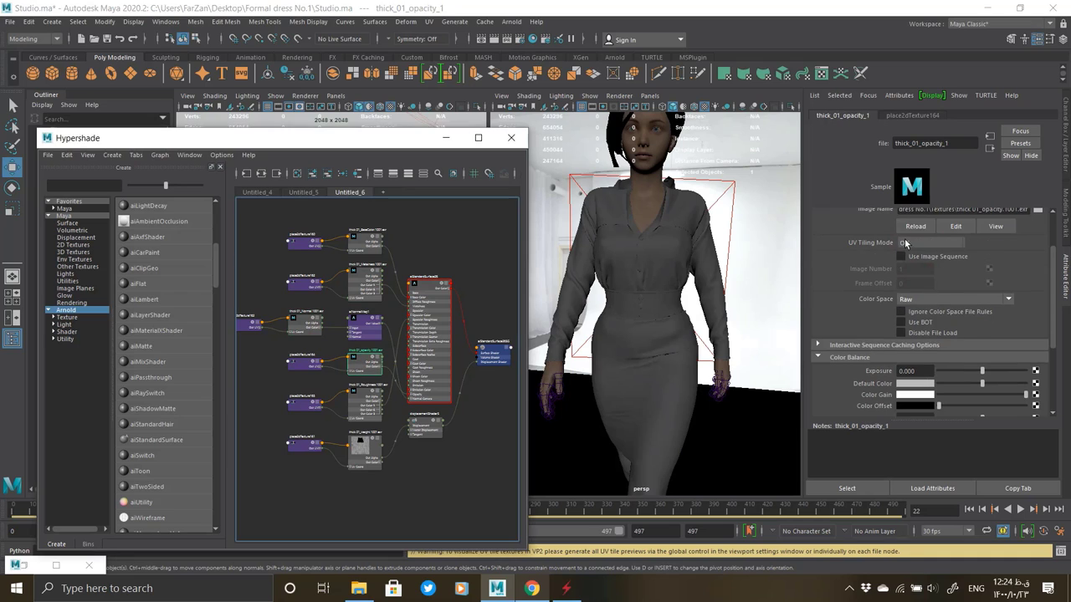
left_click(905, 243)
left_click(912, 286)
left_click(358, 402)
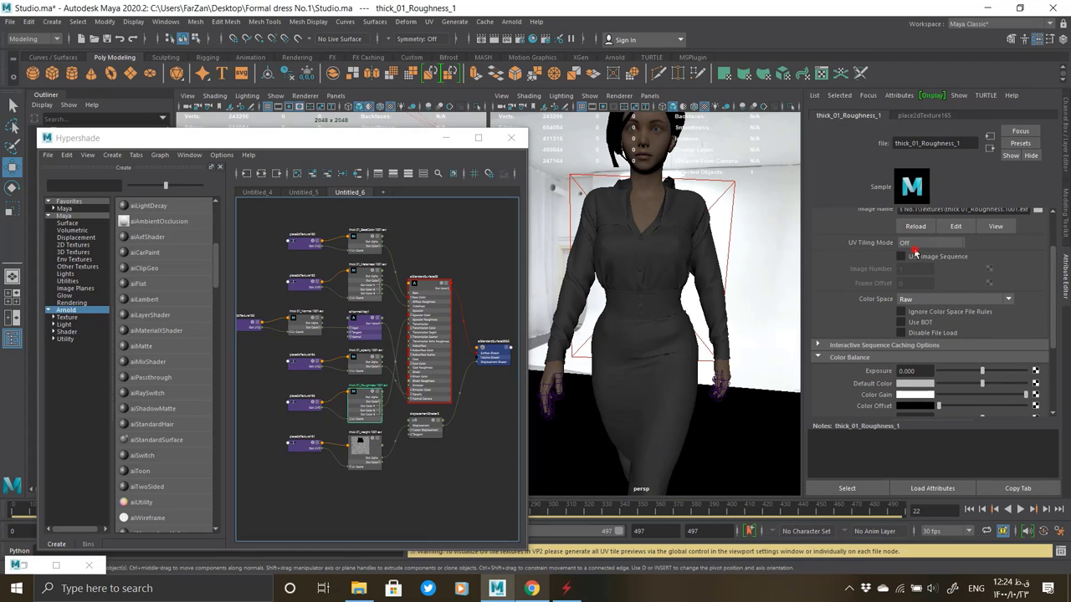
left_click(905, 243)
left_click(912, 286)
Set the Height map's UV Tiling Mode to UDIM (Mari).
left_click(364, 452)
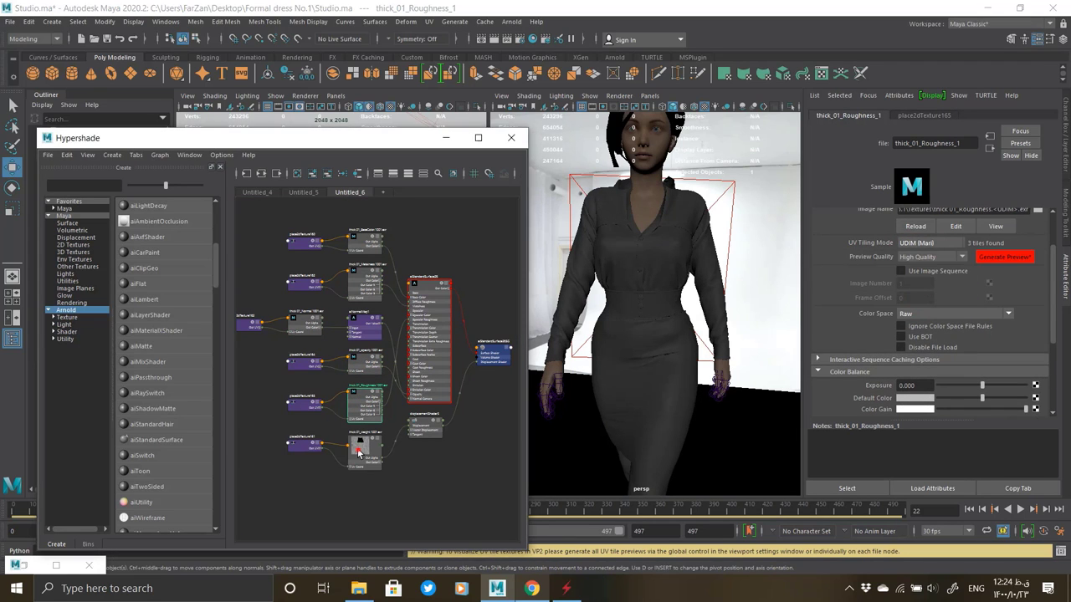
left_click(905, 242)
left_click(912, 286)
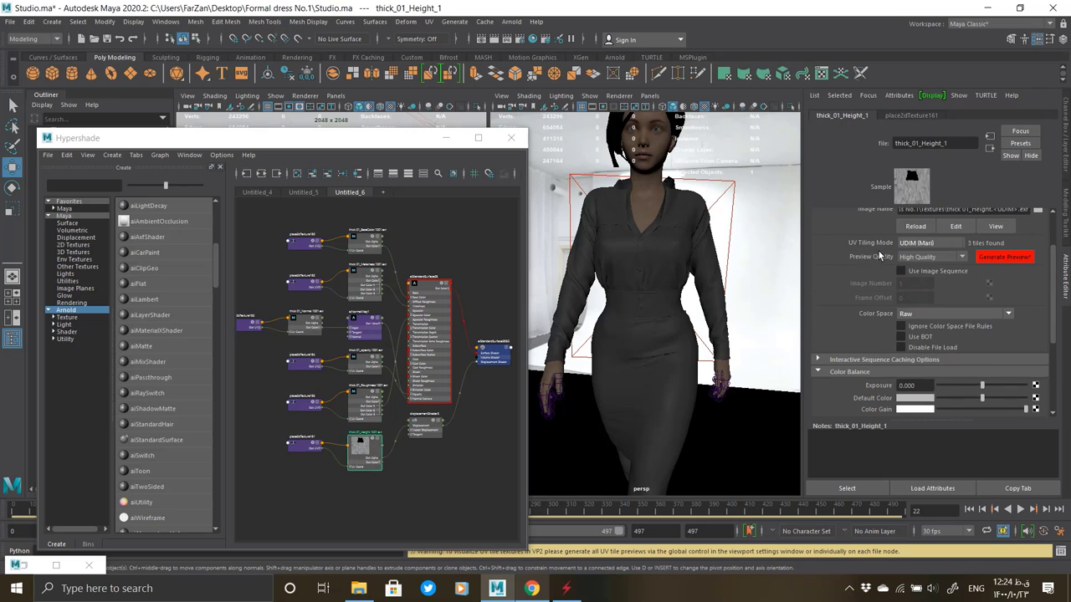
Generate the BaseColor map's UDIM preview and inspect the textured garment in the perspective view.
left_click(365, 240)
scroll(373, 242, "up", 5)
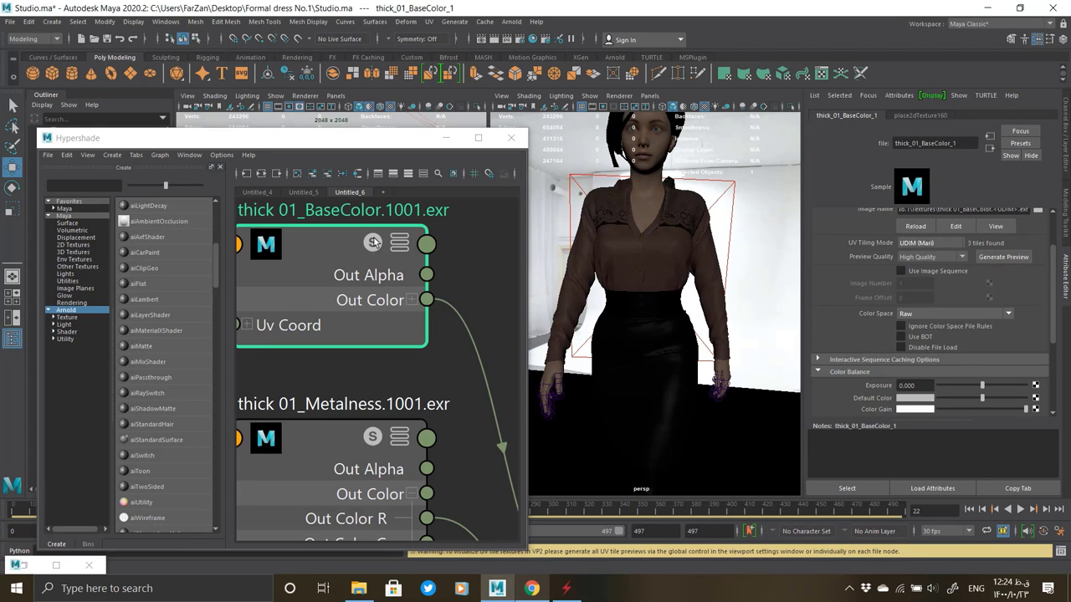
scroll(649, 276, "up", 8)
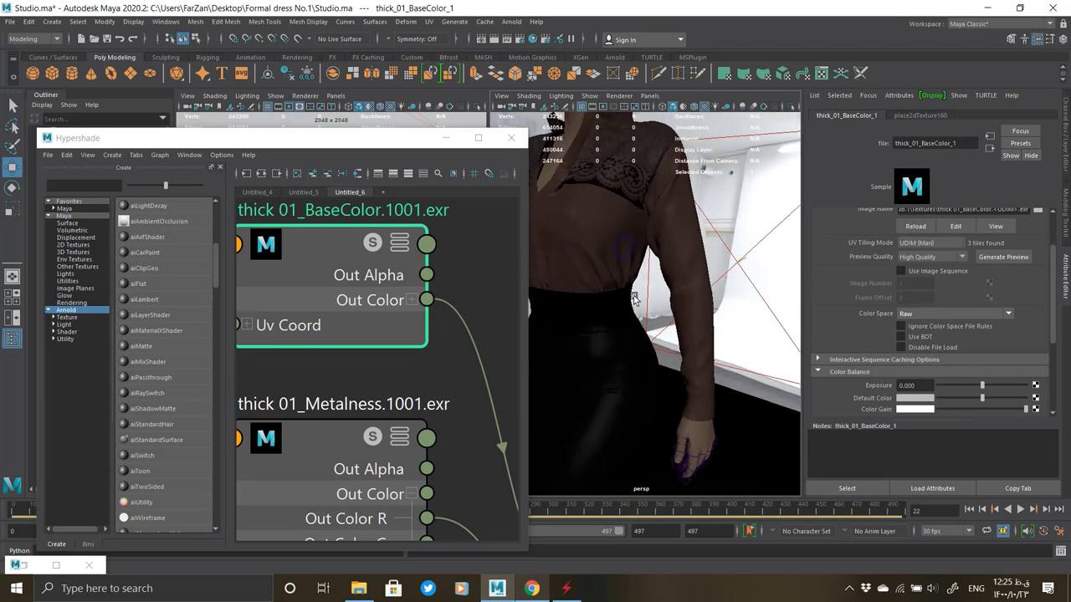
scroll(642, 257, "down", 5)
middle_click_drag(651, 351, 705, 230, "alt")
left_click_drag(705, 229, 707, 366, "alt")
scroll(707, 367, "down", 5)
scroll(358, 389, "down", 5)
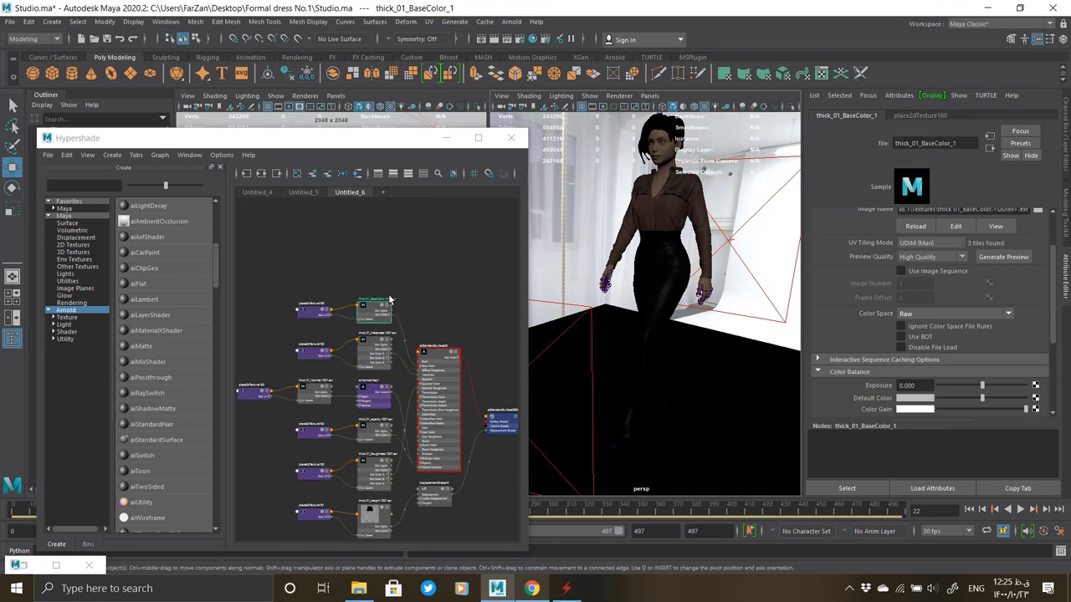
Examine the displacement shader's Arnold attributes and the Height map's swatch.
scroll(358, 389, "up", 3)
scroll(358, 389, "down", 5)
scroll(352, 379, "up", 6)
scroll(392, 350, "down", 4)
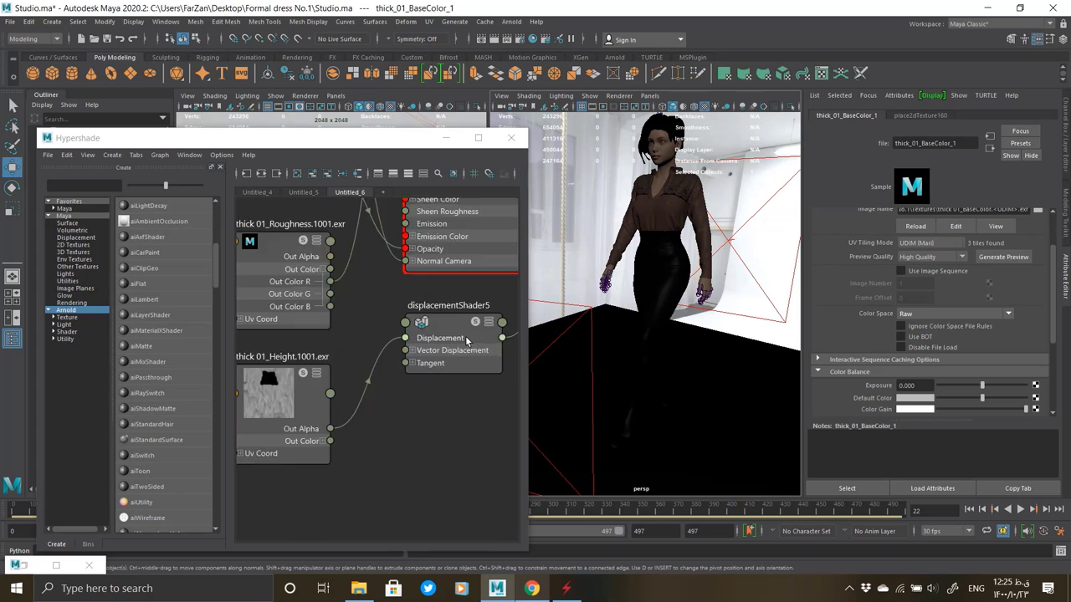
scroll(393, 349, "up", 3)
scroll(393, 349, "down", 3)
left_click(452, 334)
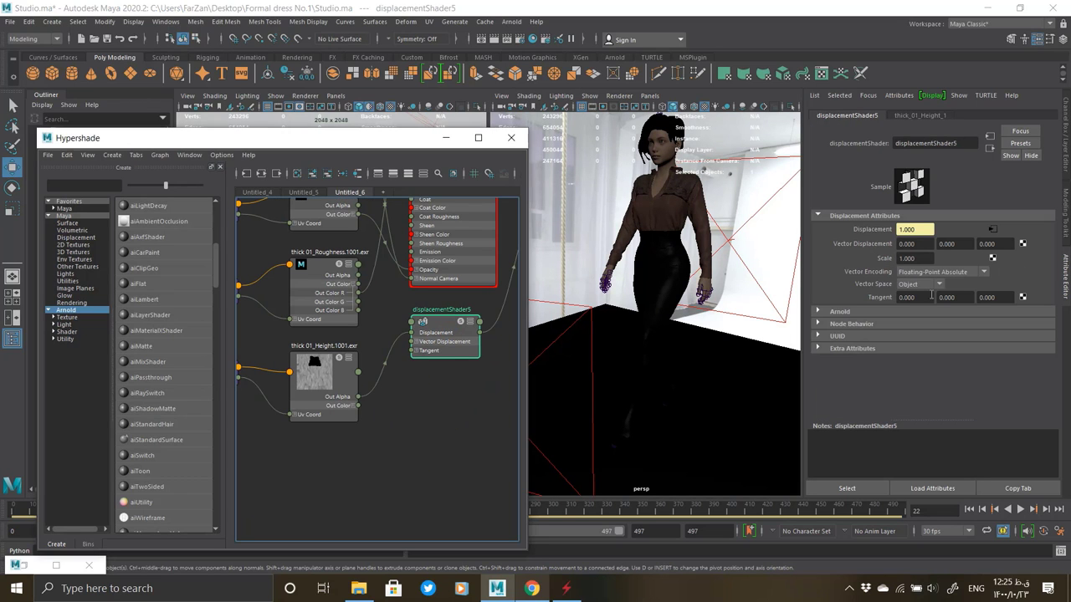
left_click(865, 313)
scroll(312, 365, "up", 5)
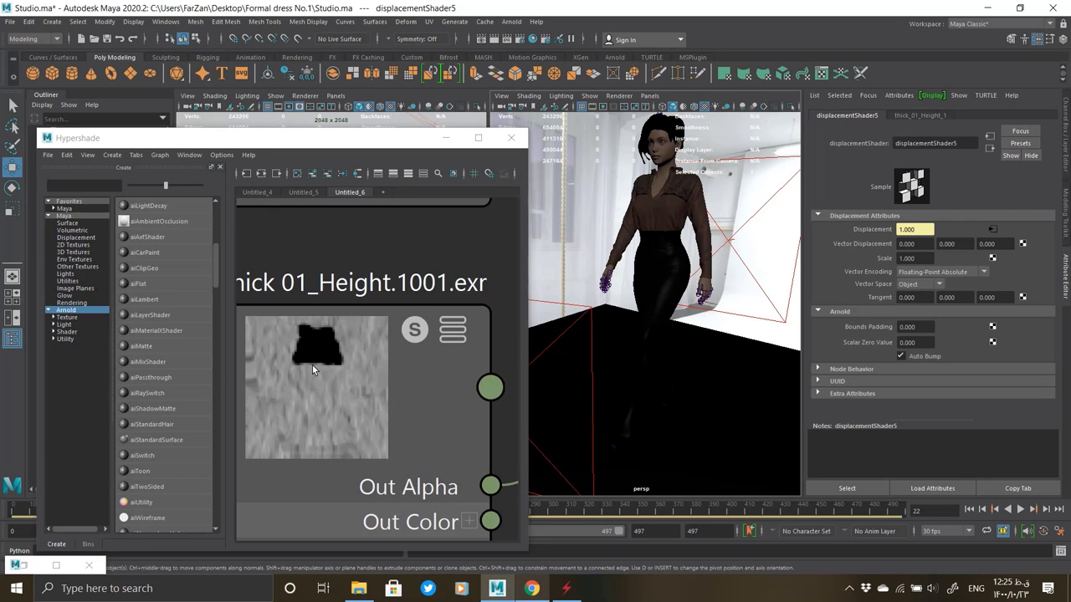
scroll(313, 365, "down", 3)
Open thick 01_Height.1002.exr from the Textures folder in File Explorer and return to Maya.
left_click(358, 588)
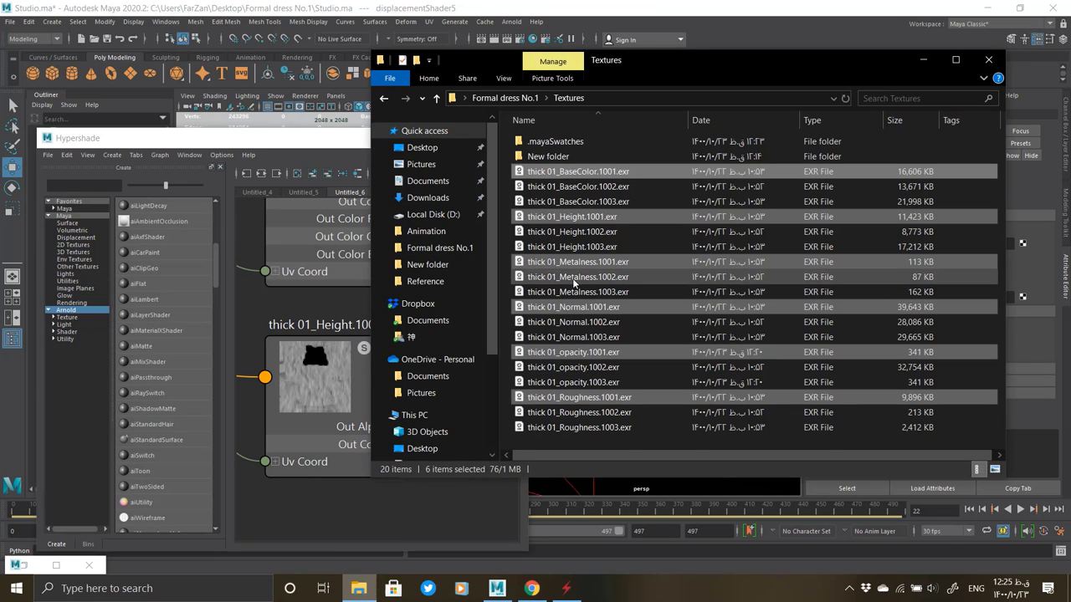
left_click(574, 278)
left_click(573, 233)
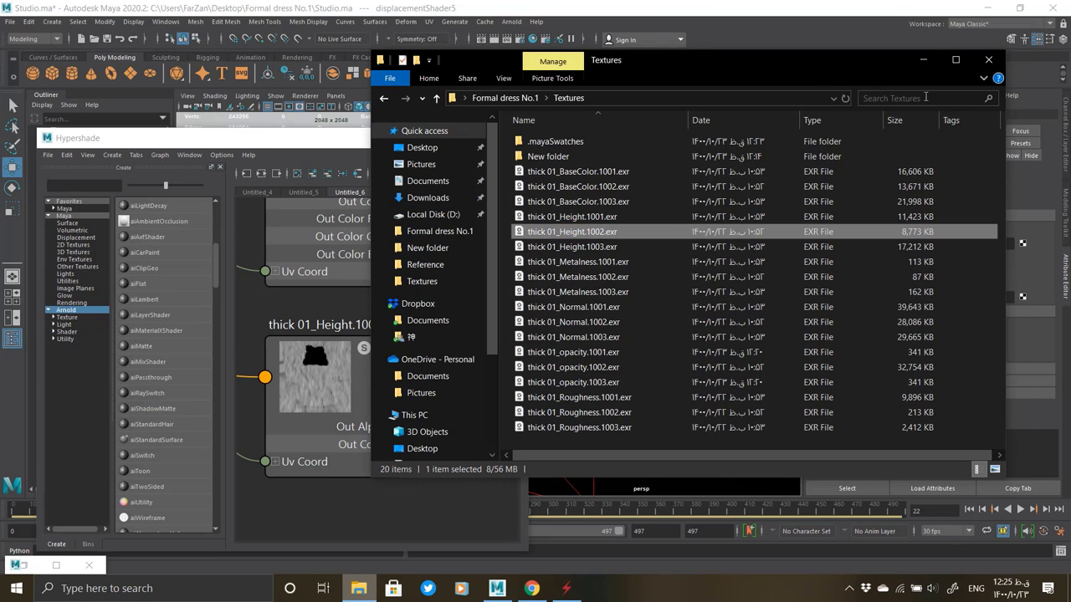
left_click(923, 60)
scroll(351, 388, "down", 3)
scroll(388, 442, "up", 4)
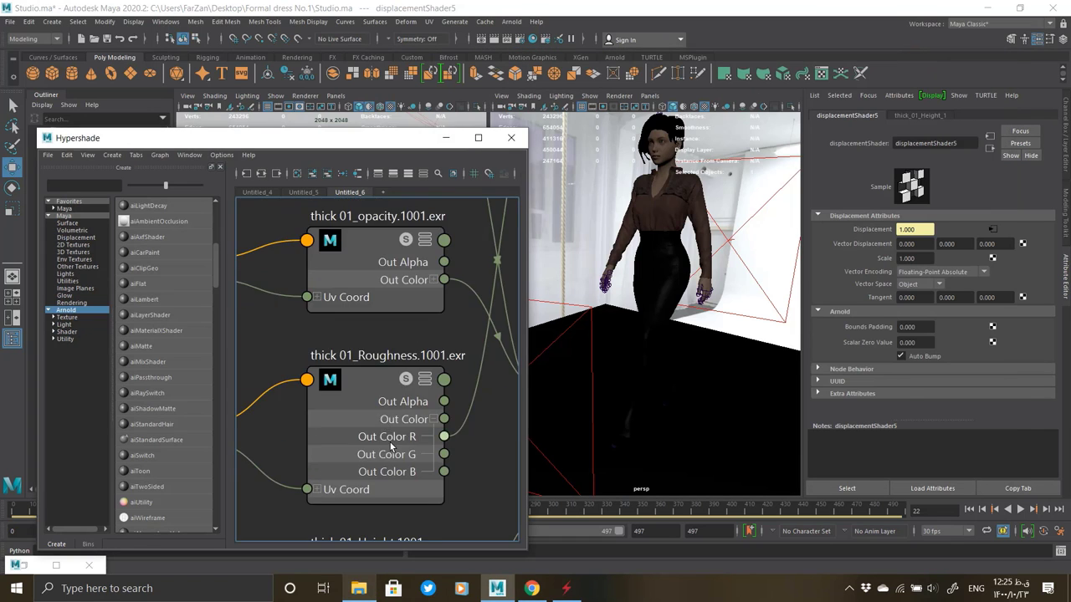
scroll(393, 454, "down", 4)
scroll(388, 395, "up", 4)
scroll(390, 430, "down", 6)
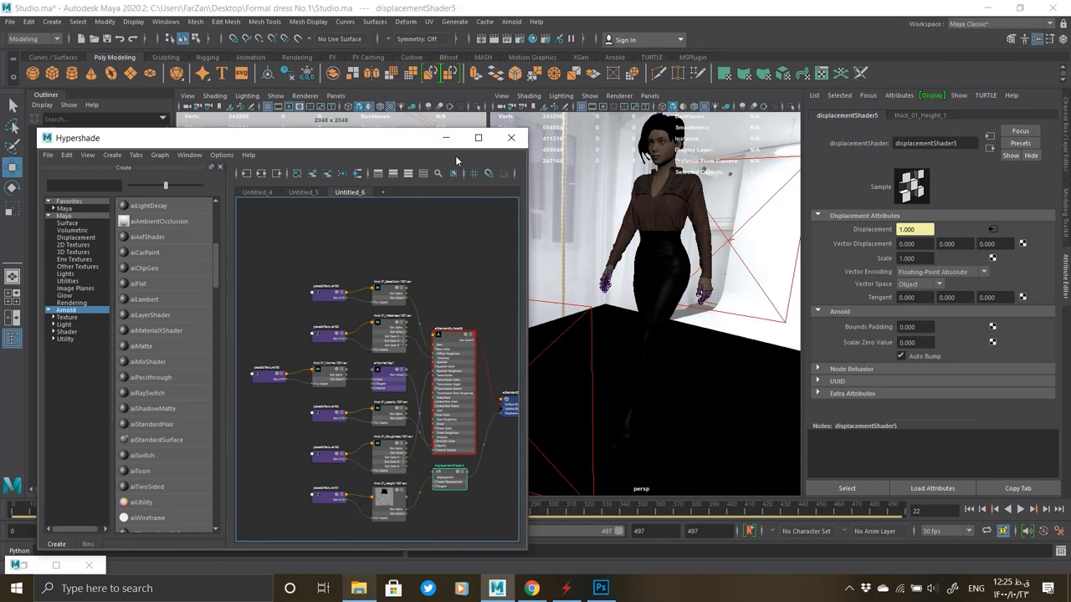
scroll(393, 332, "up", 4)
scroll(393, 337, "down", 4)
scroll(389, 375, "up", 4)
scroll(381, 353, "down", 3)
scroll(393, 469, "up", 3)
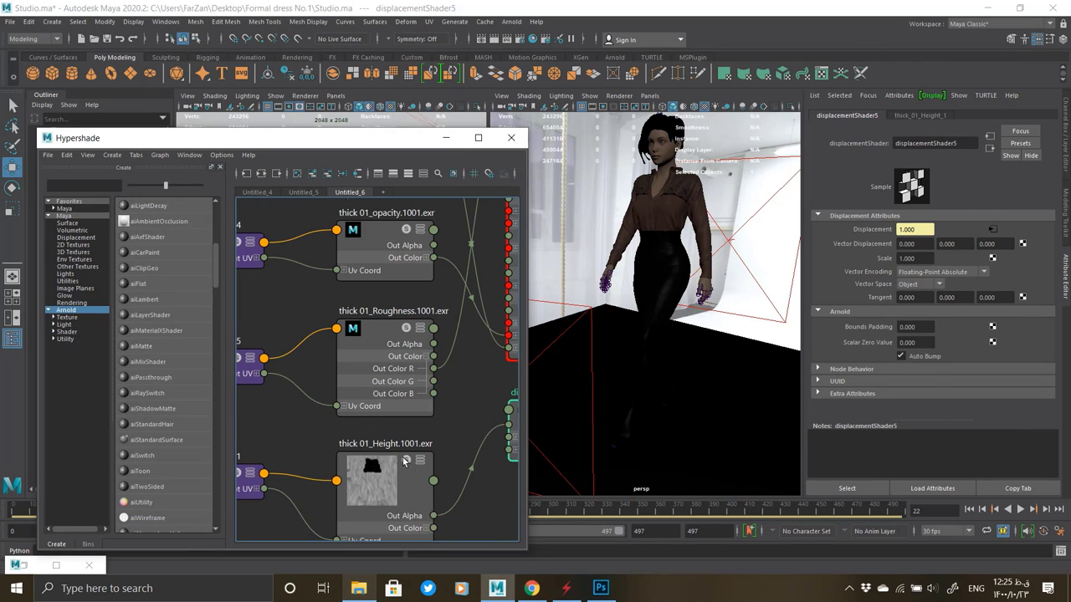
Select the Height map node and solo its output.
left_click(402, 485)
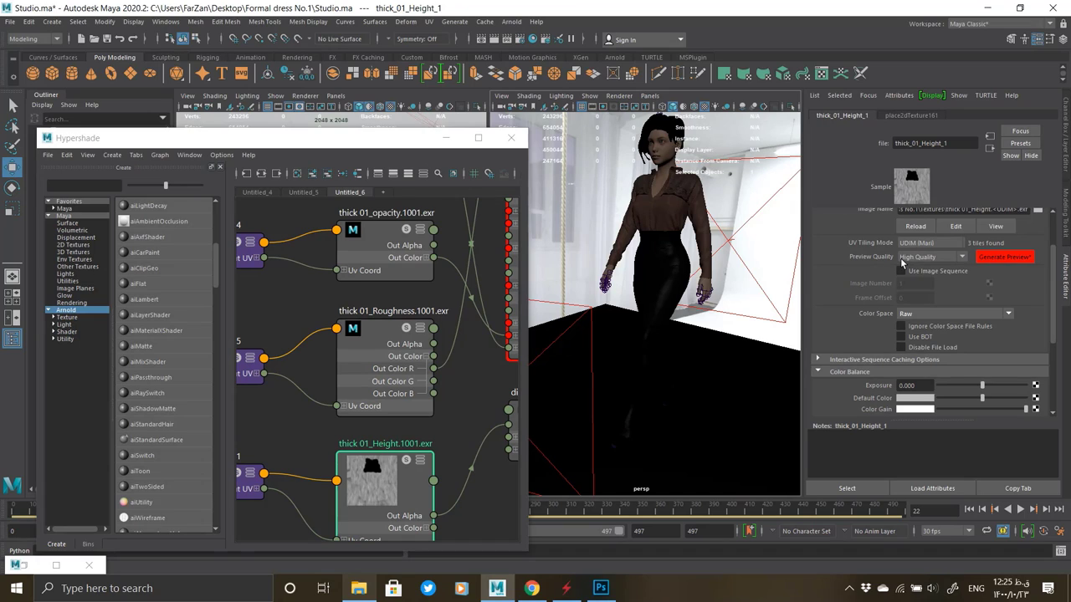
left_click(407, 465)
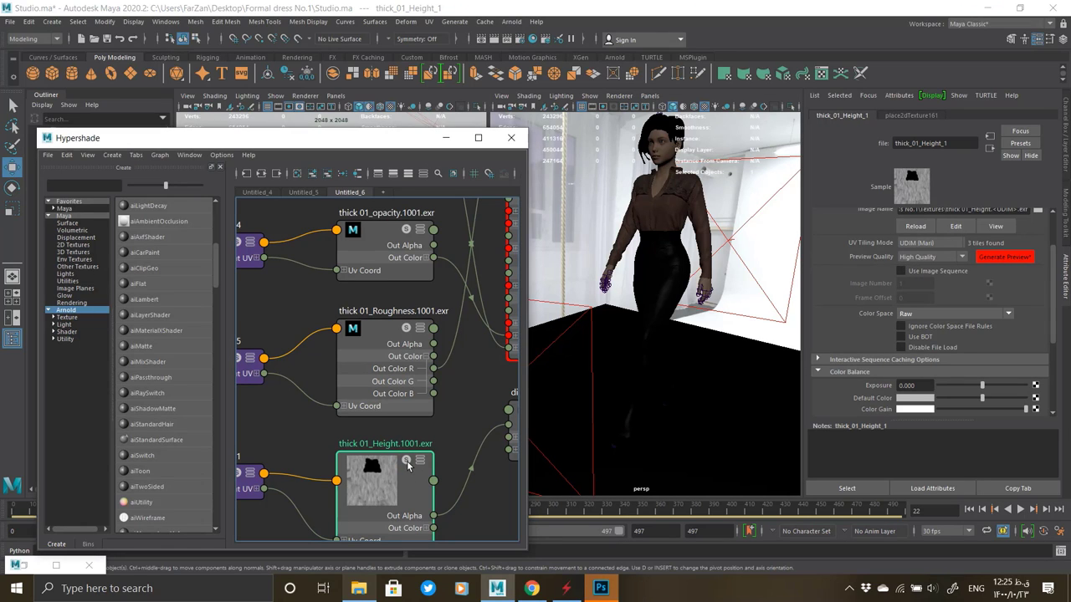
scroll(411, 436, "down", 3)
scroll(400, 441, "up", 4)
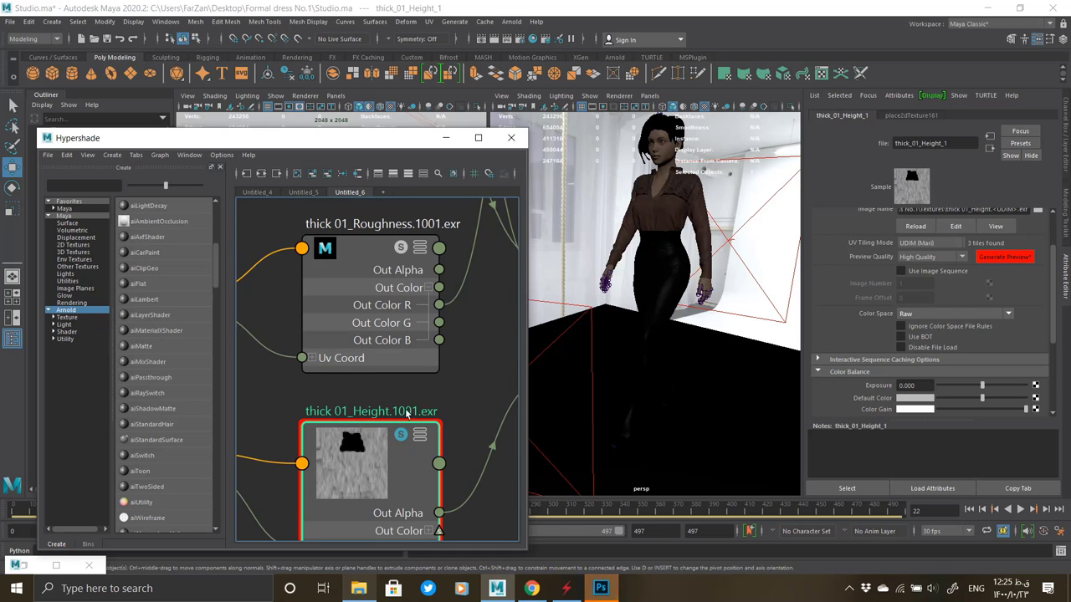
Generate the Height map's UDIM preview and inspect the map on the front and back of the blouse in the perspective view.
left_click(692, 289)
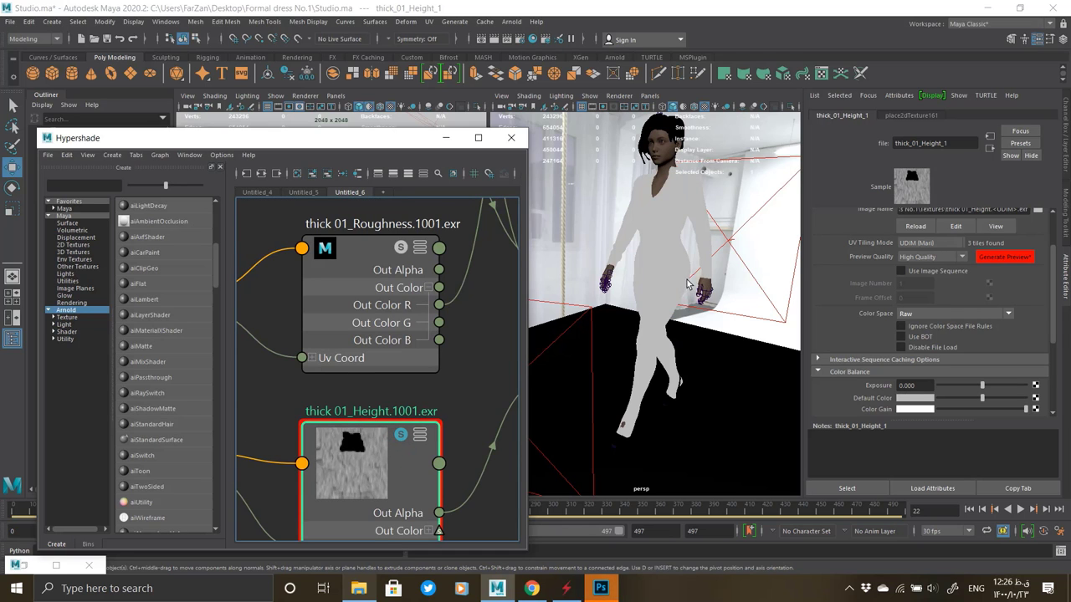
left_click_drag(689, 285, 696, 270, "alt")
scroll(689, 250, "up", 4)
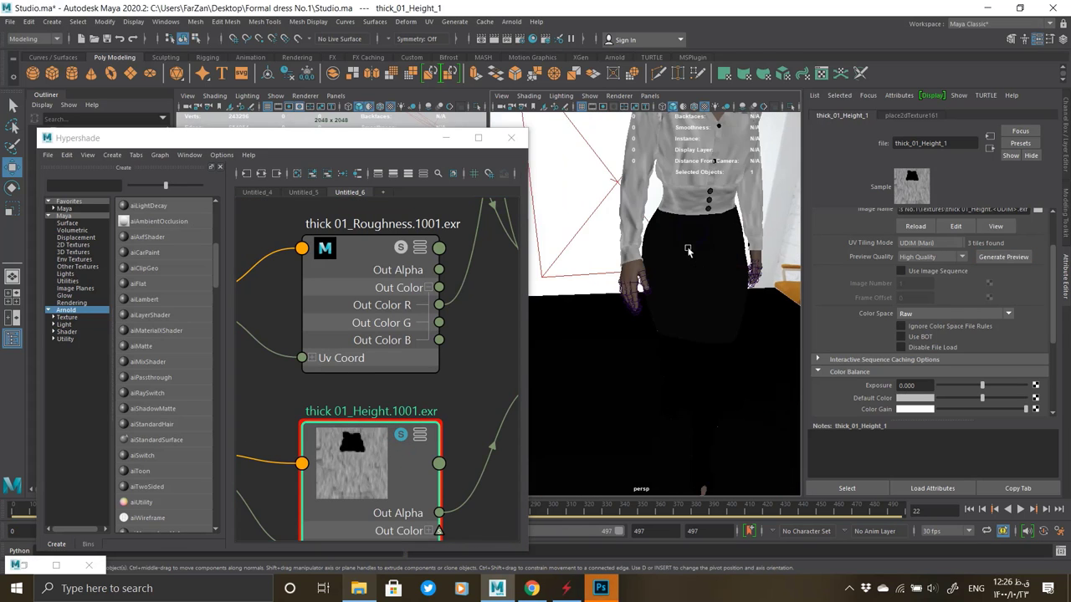
middle_click_drag(689, 249, 626, 277, "alt")
scroll(640, 291, "up", 4)
left_click_drag(640, 290, 677, 271, "alt")
scroll(677, 271, "down", 3)
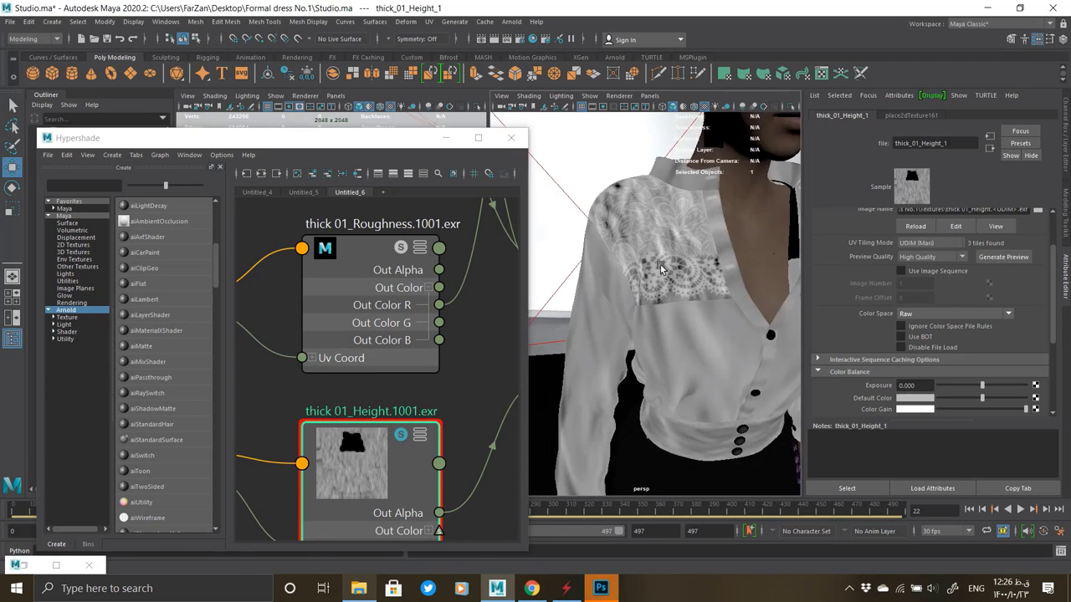
middle_click_drag(679, 427, 673, 270, "alt")
left_click_drag(673, 270, 615, 244, "alt")
scroll(614, 244, "up", 3)
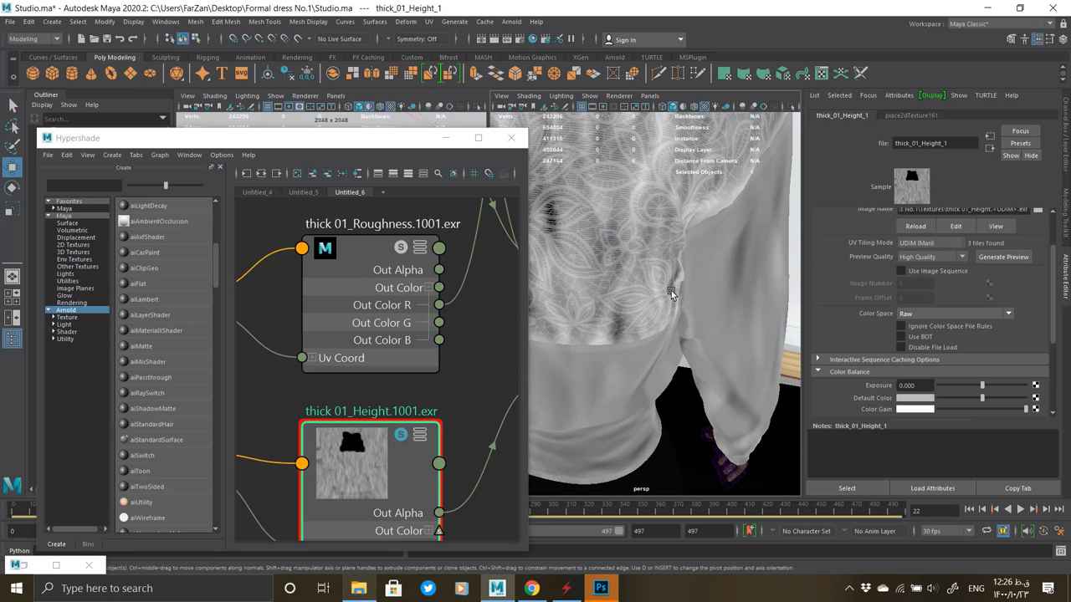
scroll(634, 246, "down", 3)
left_click(996, 259)
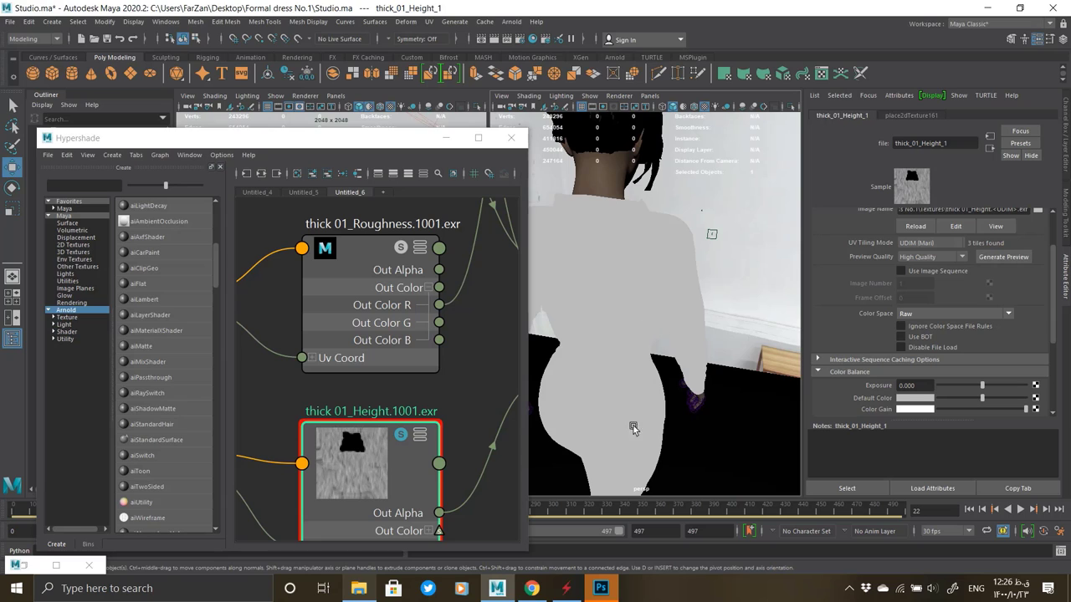
Switch to Photoshop, examine the lace and fabric detail in thick 01_Height.1002.exr, close the Selective Tool window and return to Maya.
left_click(601, 588)
key("Return")
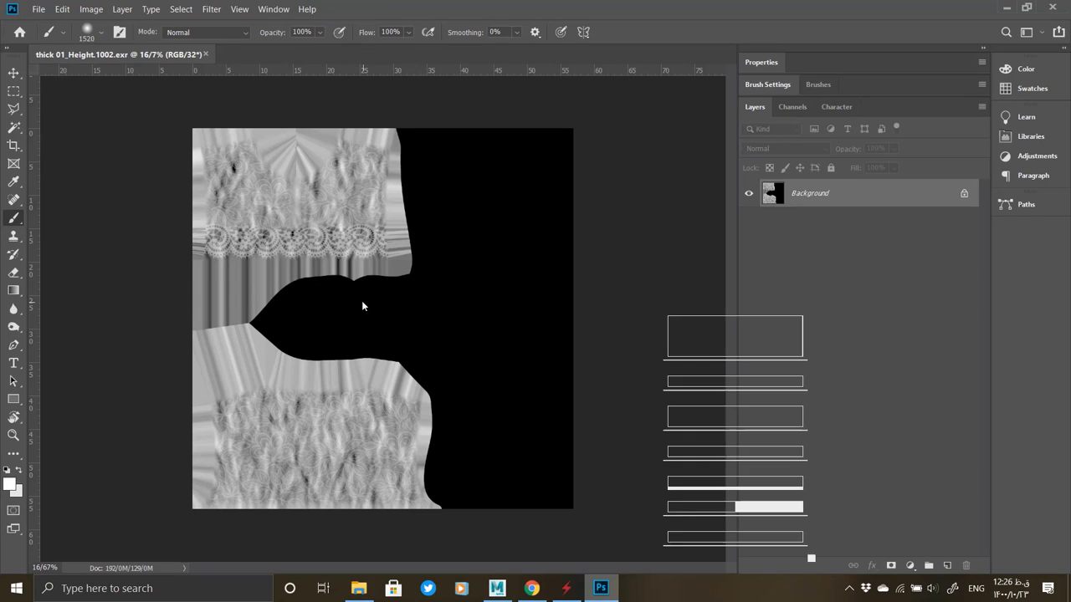
key("z")
mouse_move(287, 232)
left_mouse_down()
mouse_move(333, 224)
mouse_move(300, 227)
left_mouse_up()
left_click_drag(210, 401, 253, 417)
left_click(254, 417)
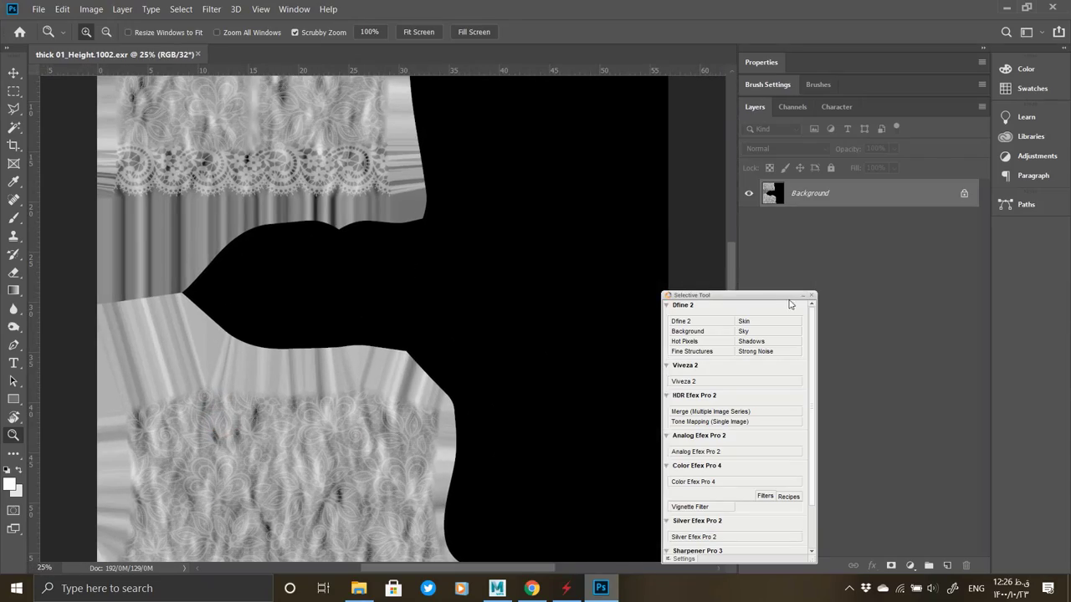
left_click(811, 296)
left_click(1009, 6)
Set the garment displacement shader's Scalar Zero Value to 0.5 and its Scale to 0.2.
scroll(427, 359, "down", 3)
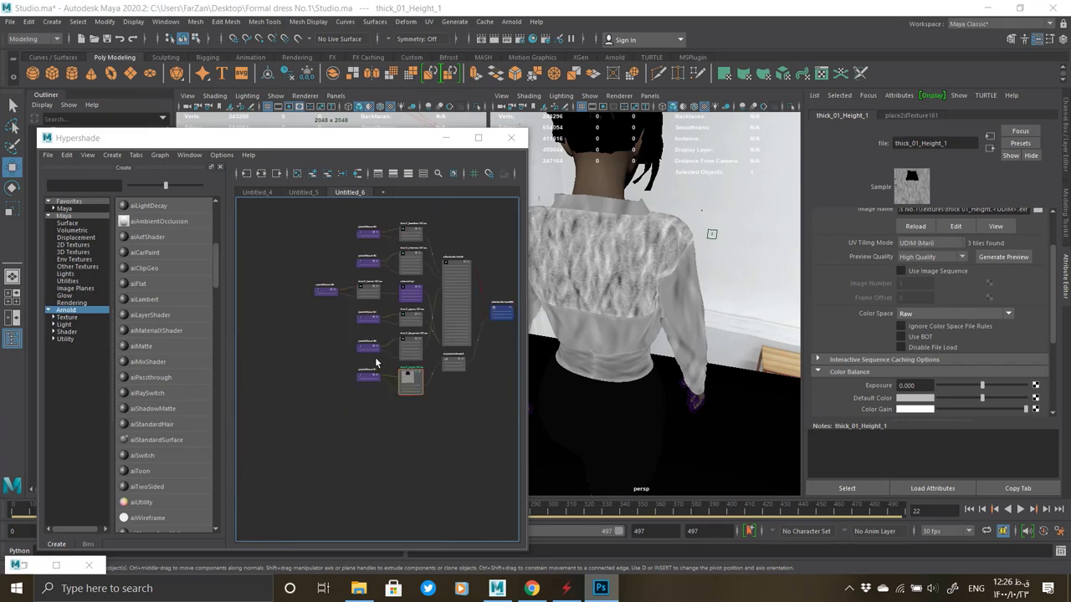
scroll(427, 359, "up", 5)
left_click(426, 359)
scroll(417, 413, "down", 4)
left_click(426, 315)
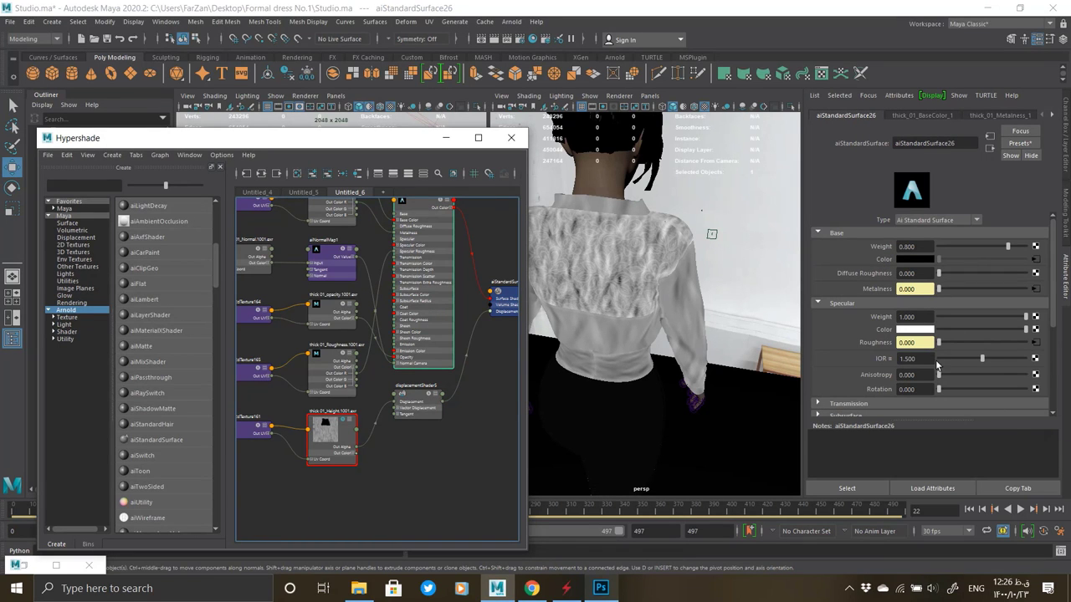
scroll(418, 398, "up", 4)
left_click(410, 385)
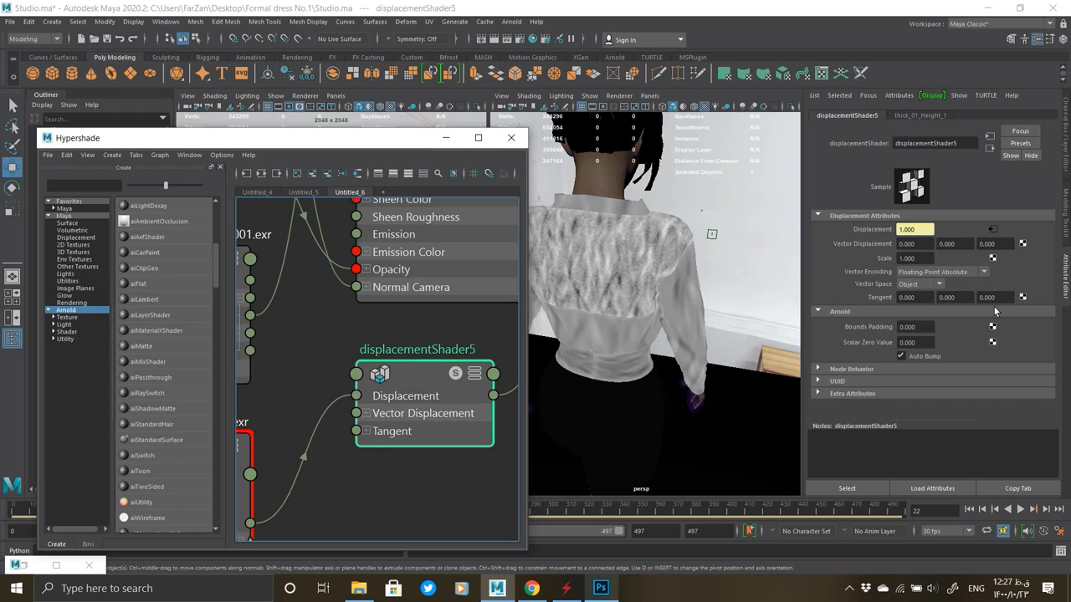
left_click(841, 369)
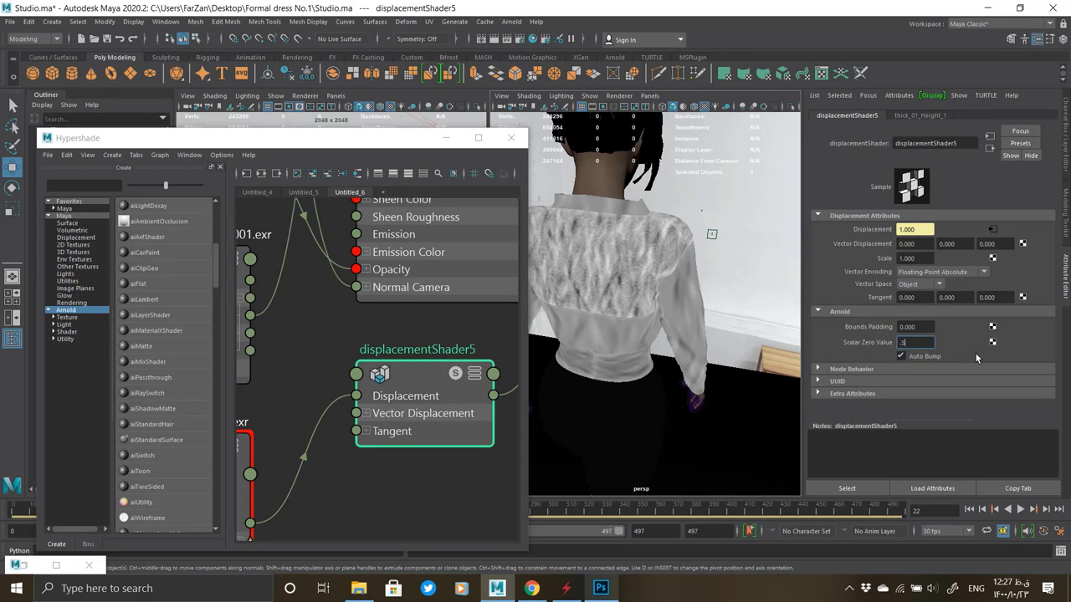
left_click(912, 258)
type("0.2")
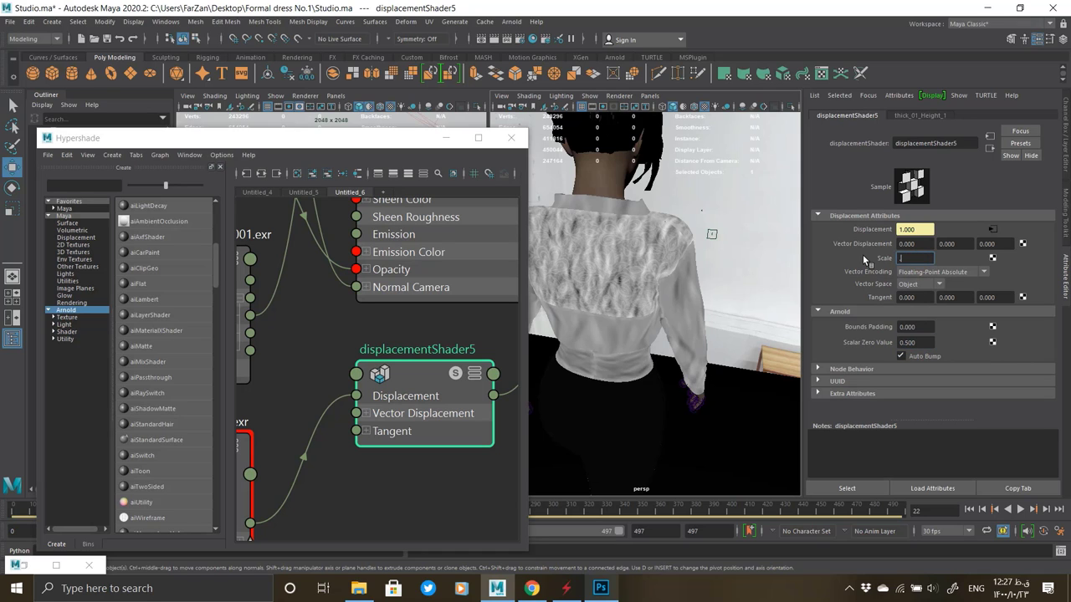
key("Return")
Render the figure in the Arnold RenderView and inspect the blouse and skirt up close.
left_click(447, 138)
left_click(23, 565)
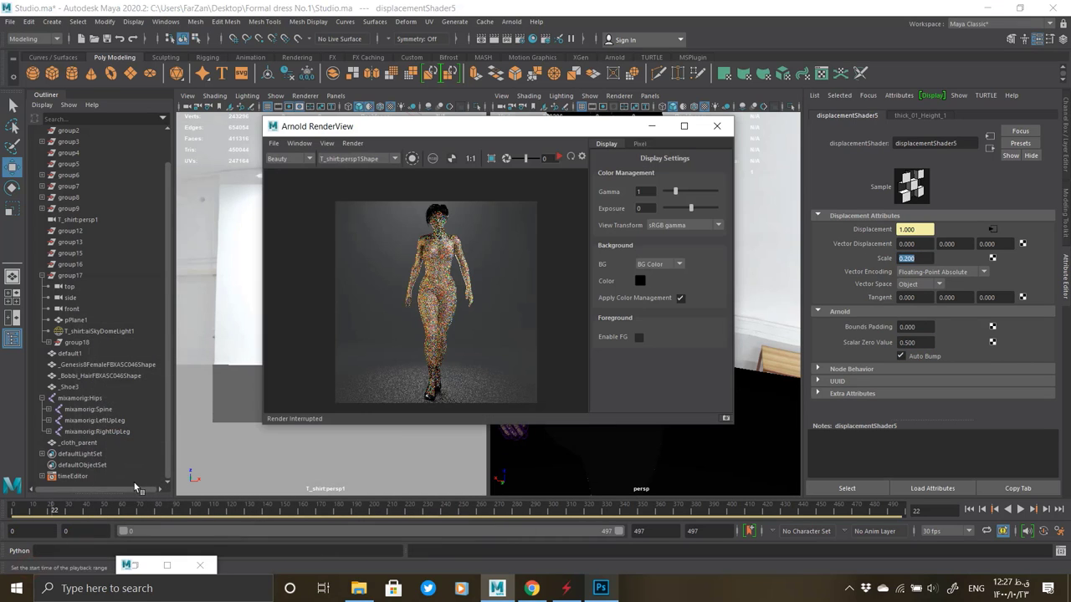
left_click(560, 158)
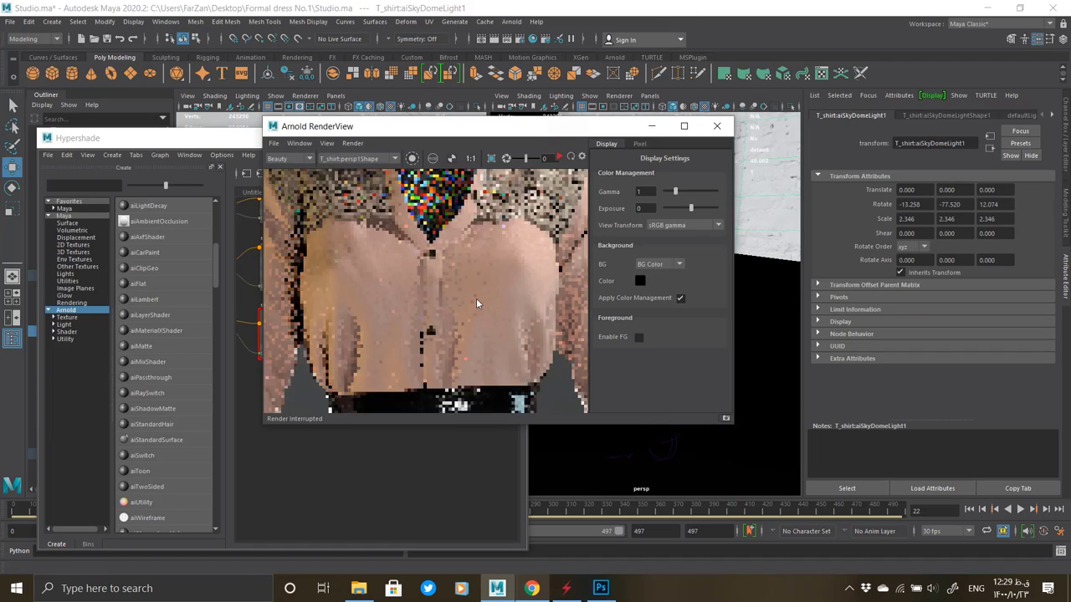
scroll(476, 298, "down", 3)
scroll(443, 260, "up", 3)
scroll(439, 231, "up", 2)
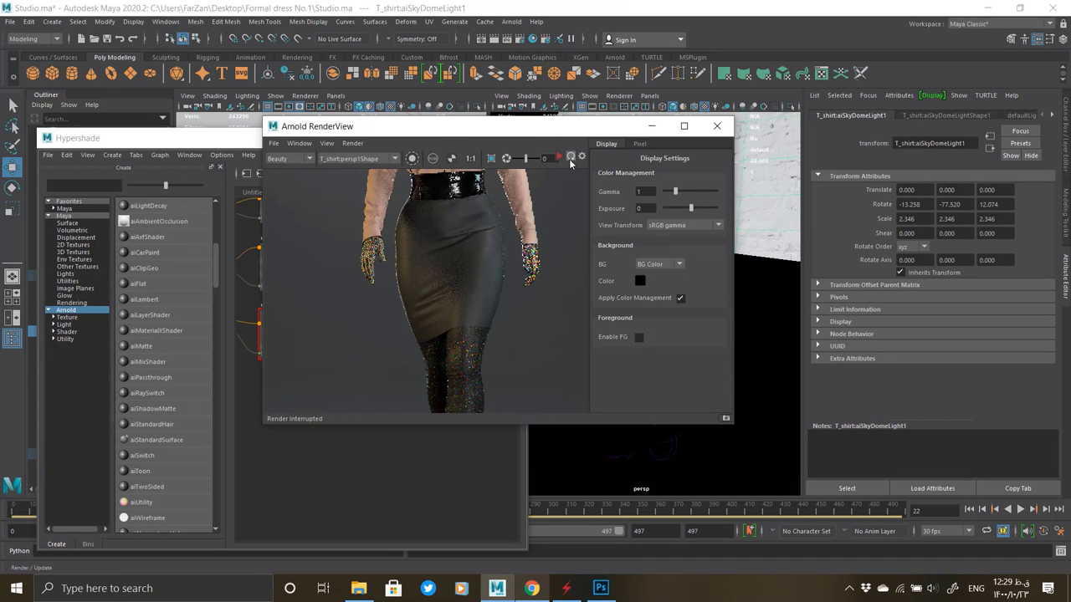
Connect the Height map's Out Color R to the Displacement input of displacementShader5.
left_click(225, 138)
scroll(286, 325, "up", 5)
left_click(387, 416)
left_click(387, 416)
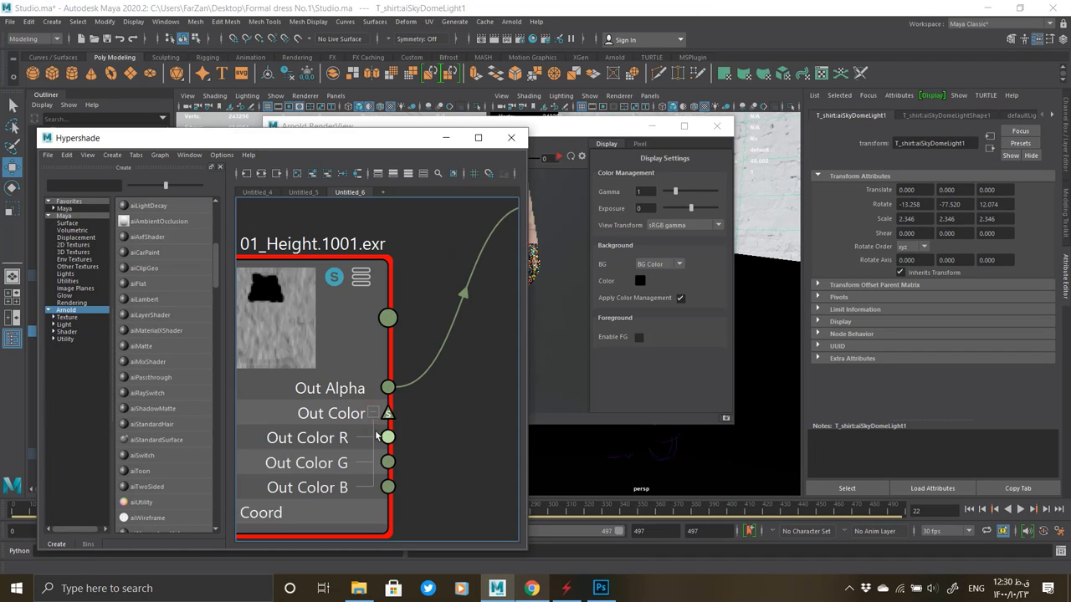
scroll(387, 431, "down", 2)
left_click_drag(335, 438, 416, 320)
scroll(416, 320, "down", 1)
Re-render with the new displacement connection and inspect the blouse, belt and skirt.
left_click(555, 127)
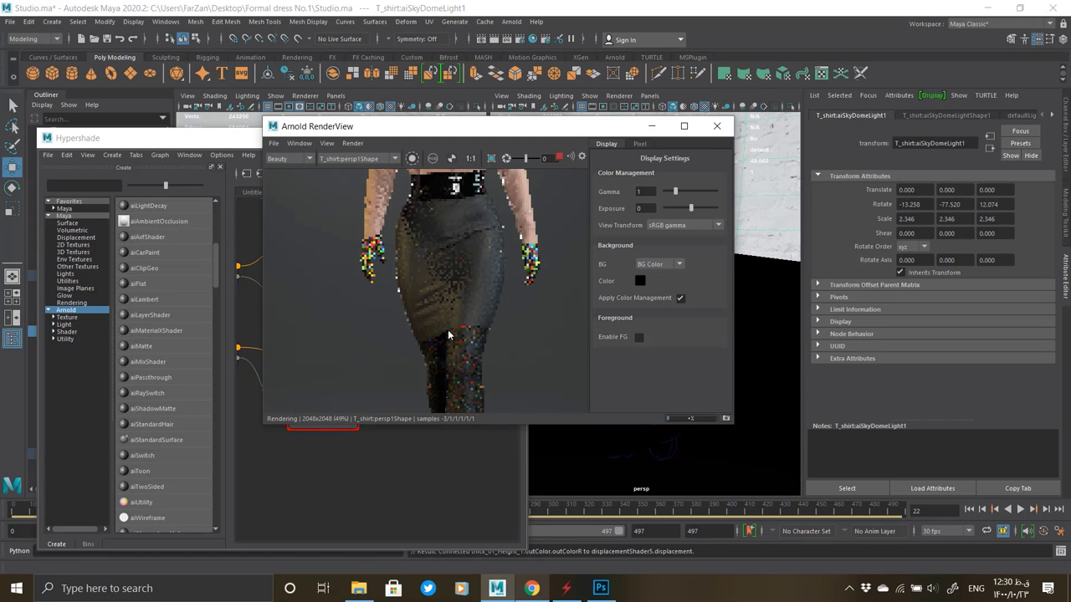
scroll(449, 333, "down", 3)
scroll(438, 295, "up", 5)
scroll(429, 276, "down", 3)
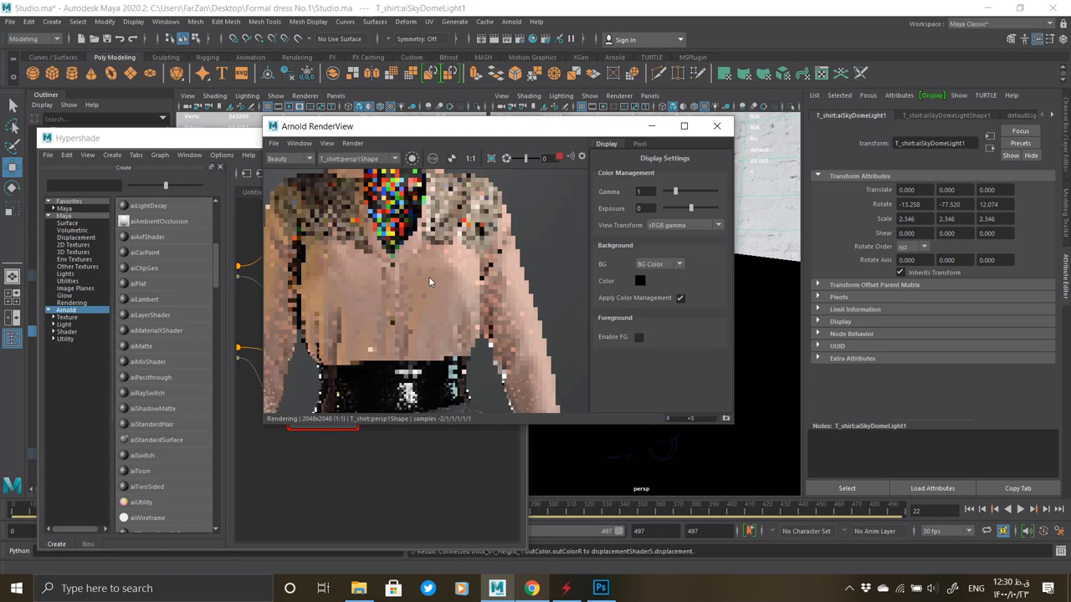
scroll(407, 354, "up", 5)
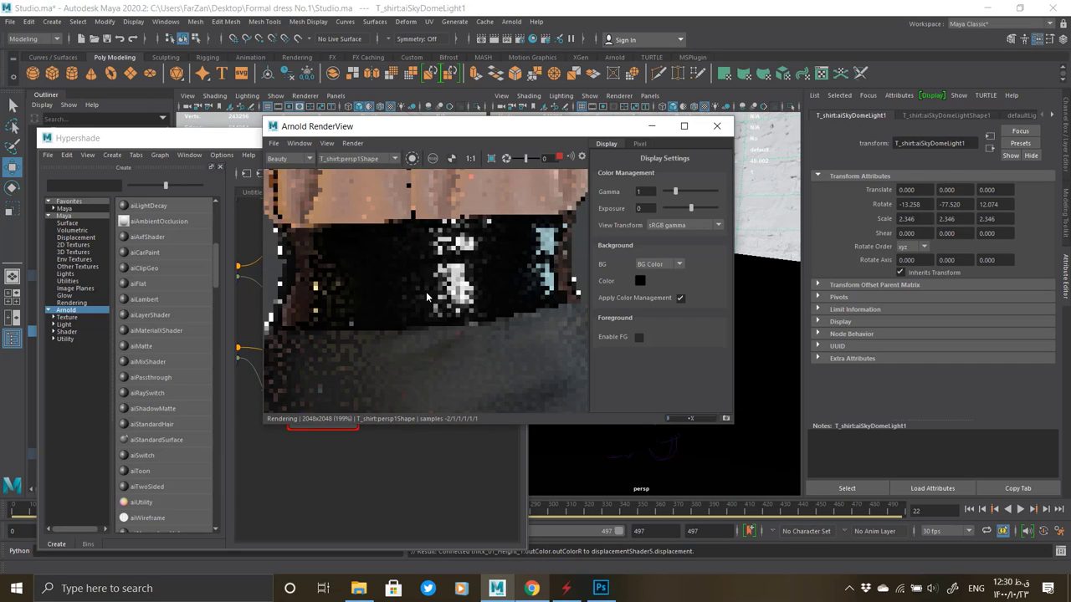
scroll(427, 297, "down", 4)
Set the Scale of displacementShader5 to 0.7.
left_click(233, 144)
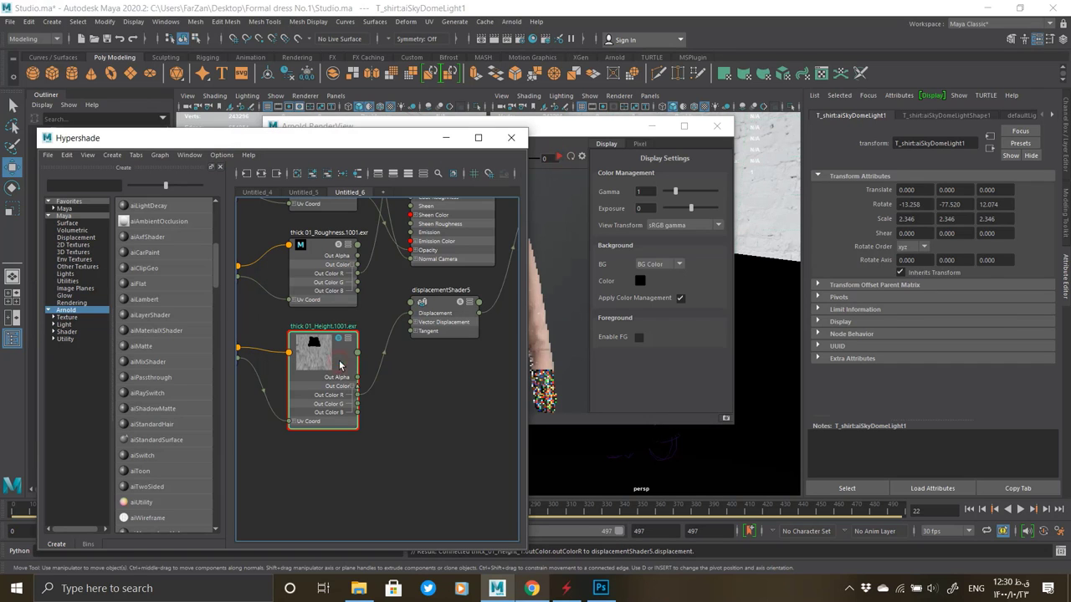
left_click(340, 365)
left_click(465, 323)
left_click(900, 258)
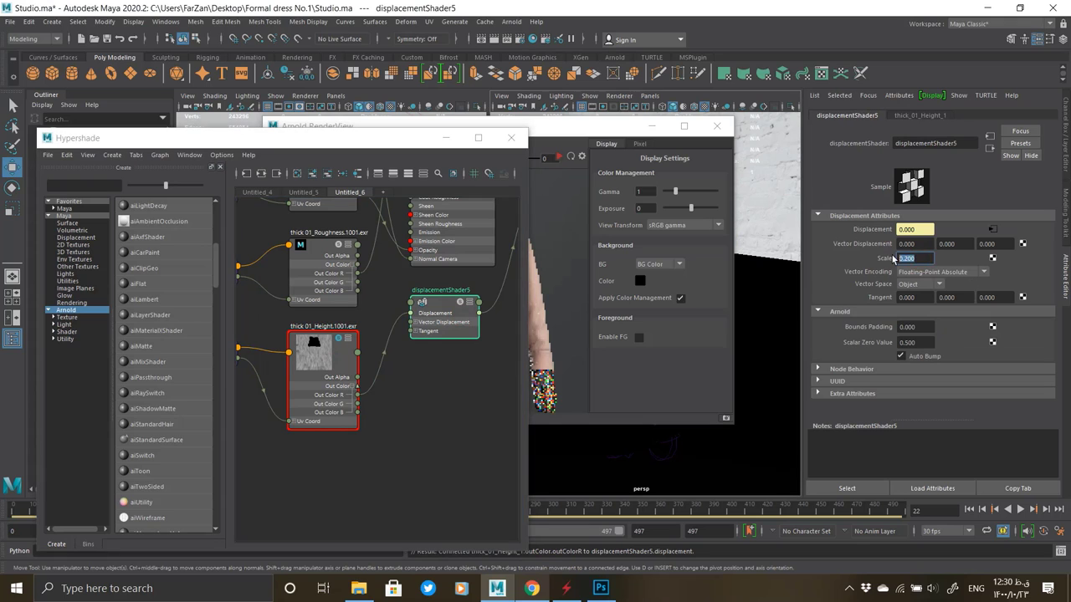
Render the stronger displacement, examine the blouse, skirt and legs at several zoom levels, and stop the render.
left_click(564, 144)
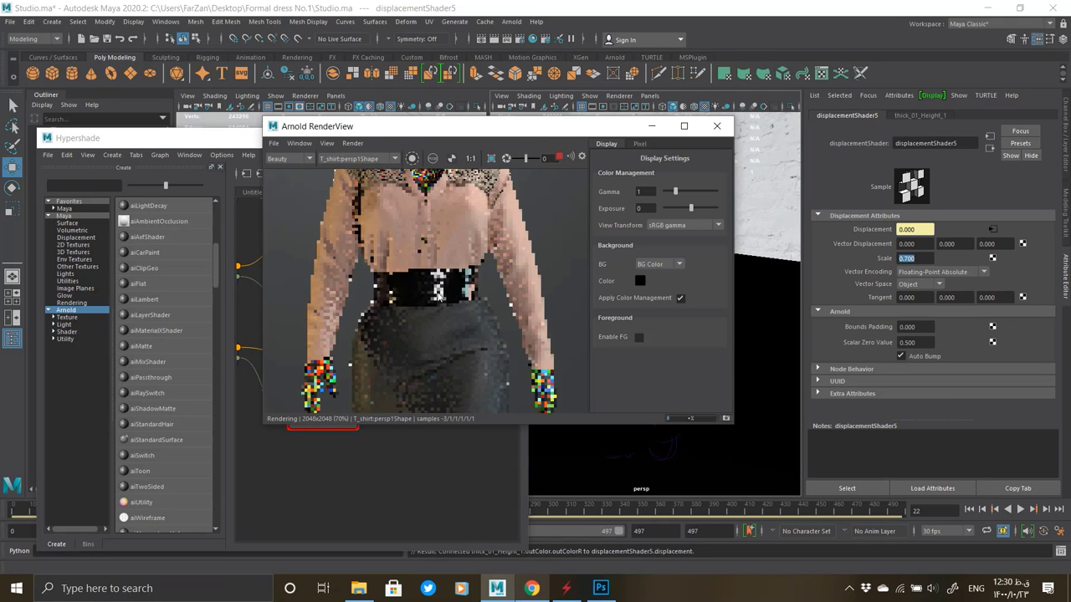
scroll(440, 298, "down", 4)
scroll(442, 384, "up", 5)
scroll(443, 383, "down", 4)
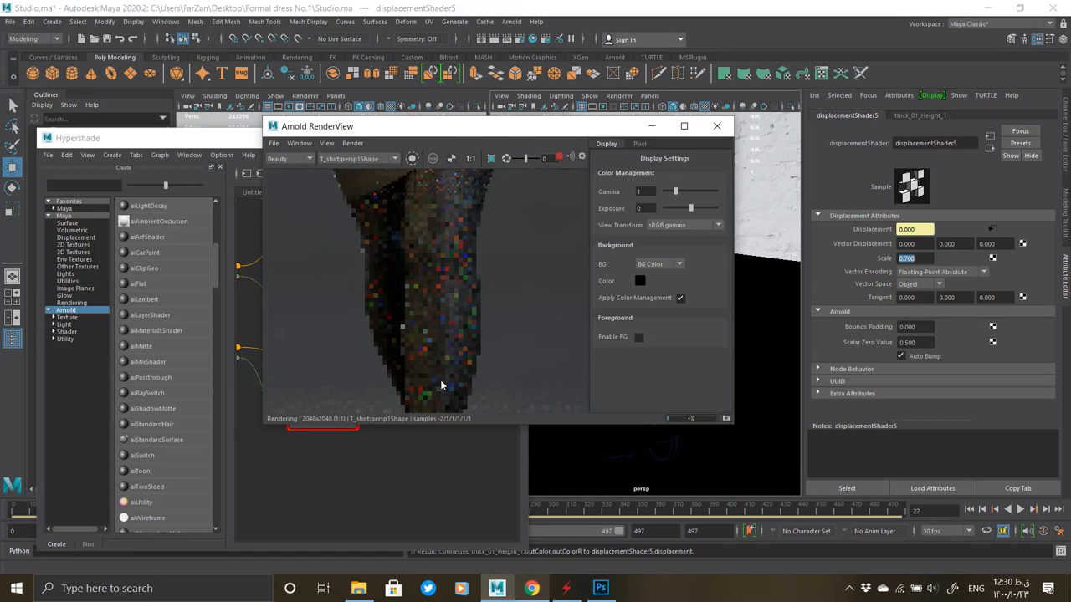
scroll(440, 234, "up", 4)
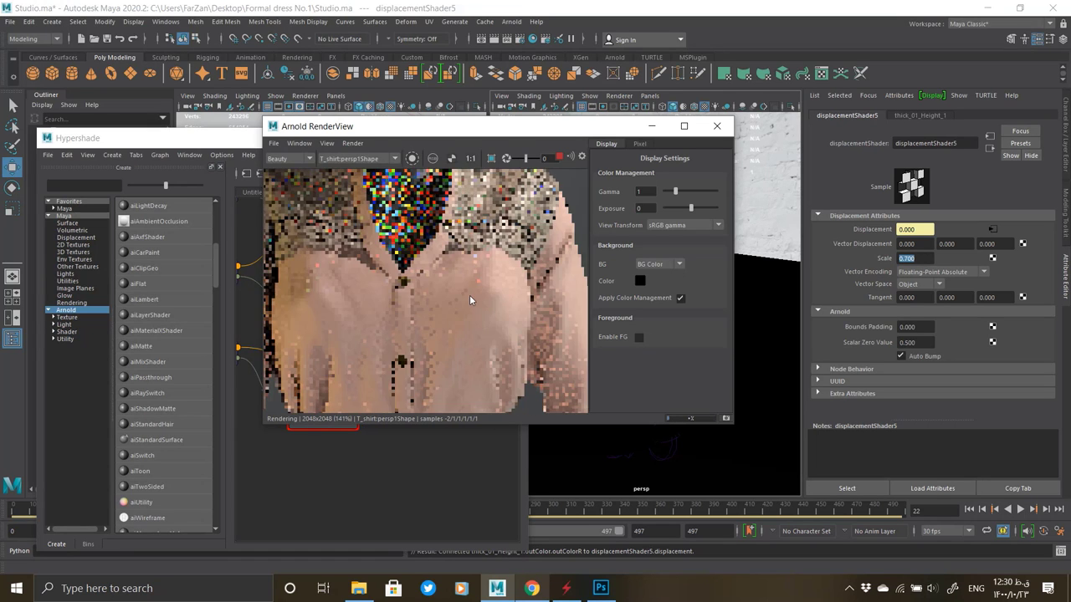
scroll(469, 295, "down", 5)
scroll(430, 263, "down", 1)
scroll(430, 295, "up", 3)
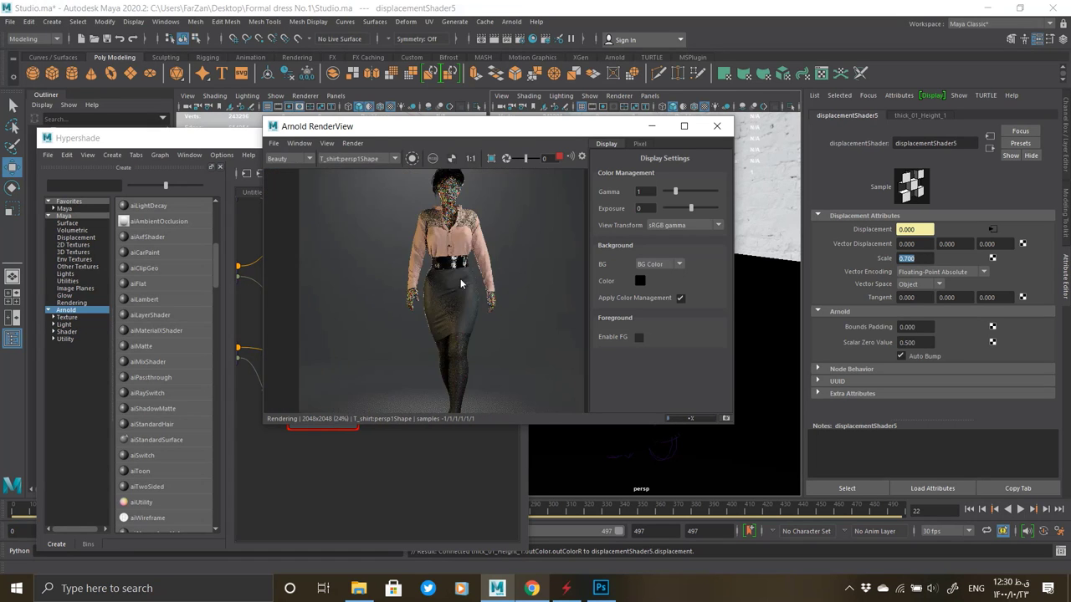
left_click(560, 157)
Minimize the Hypershade and Arnold RenderView windows and open the sky dome light's shape attributes.
left_click(239, 140)
left_click(447, 138)
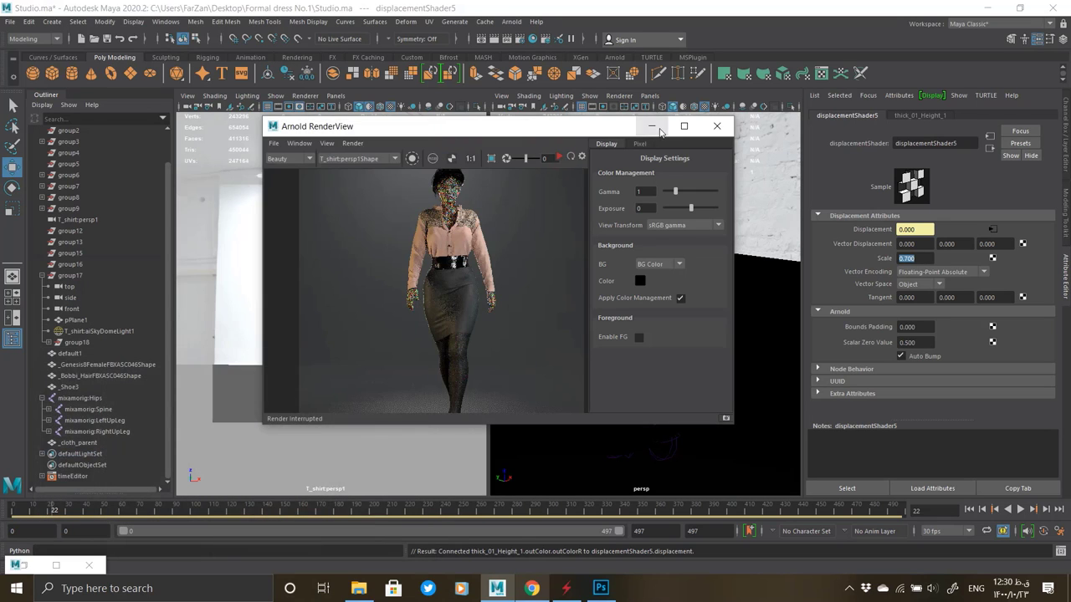
left_click(652, 127)
left_click(385, 270)
left_click_drag(384, 269, 413, 248, "alt")
left_click(434, 226)
left_click(948, 116)
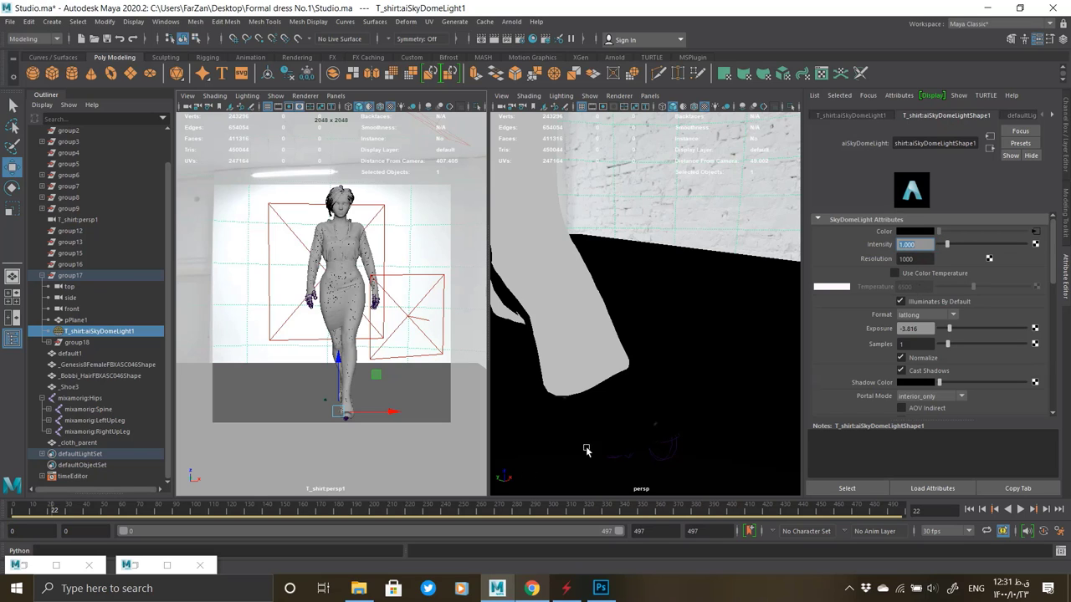
Restore the Arnold RenderView and render the full figure to check the sky dome lighting.
left_click(166, 566)
scroll(888, 287, "down", 2)
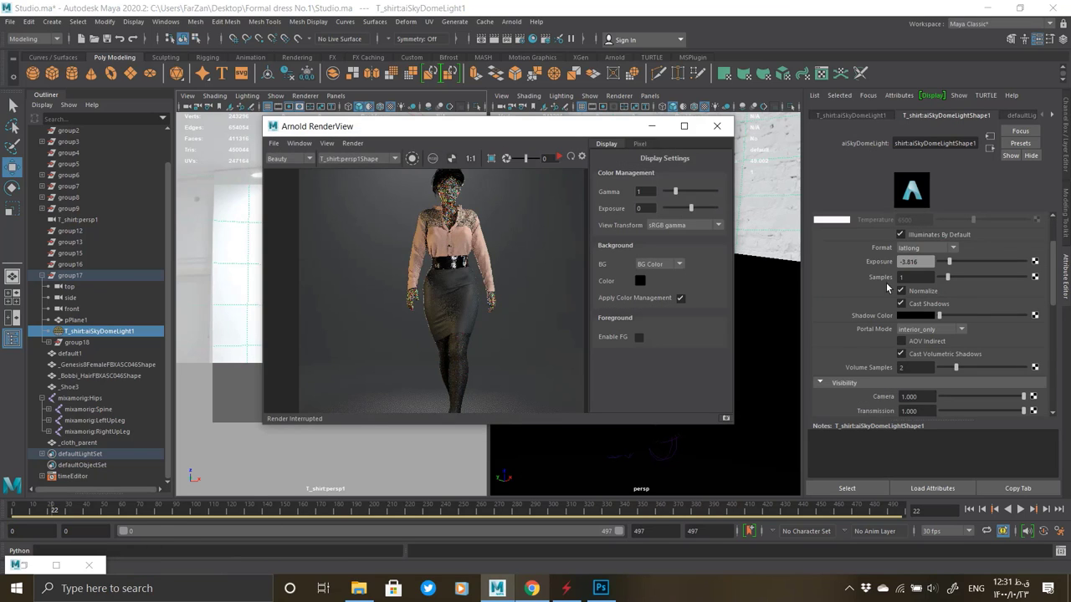
scroll(879, 310, "down", 1)
scroll(871, 322, "up", 1)
left_click(559, 158)
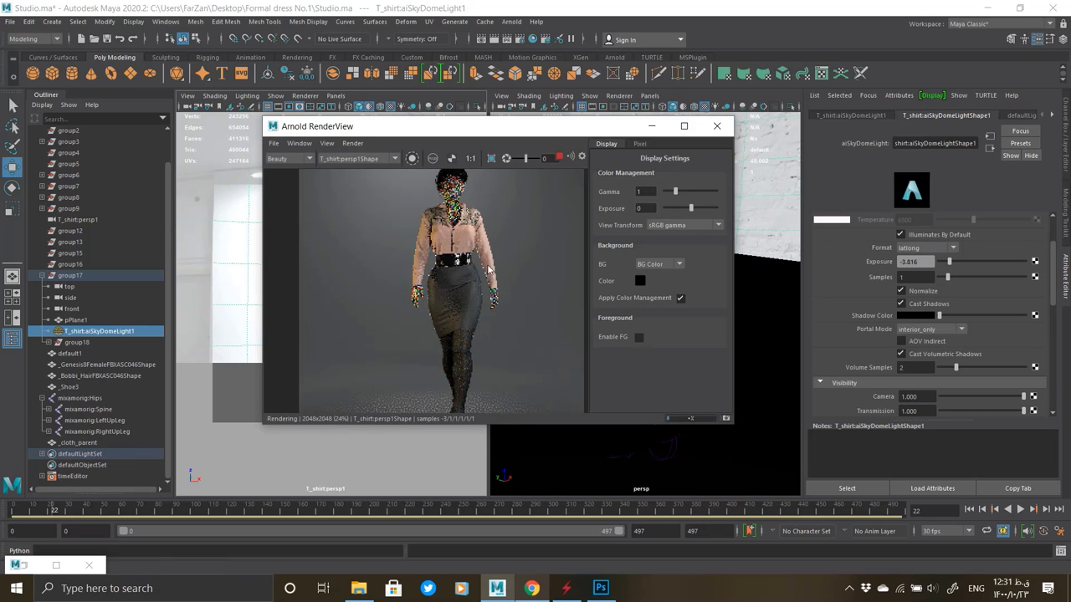
scroll(539, 182, "down", 2)
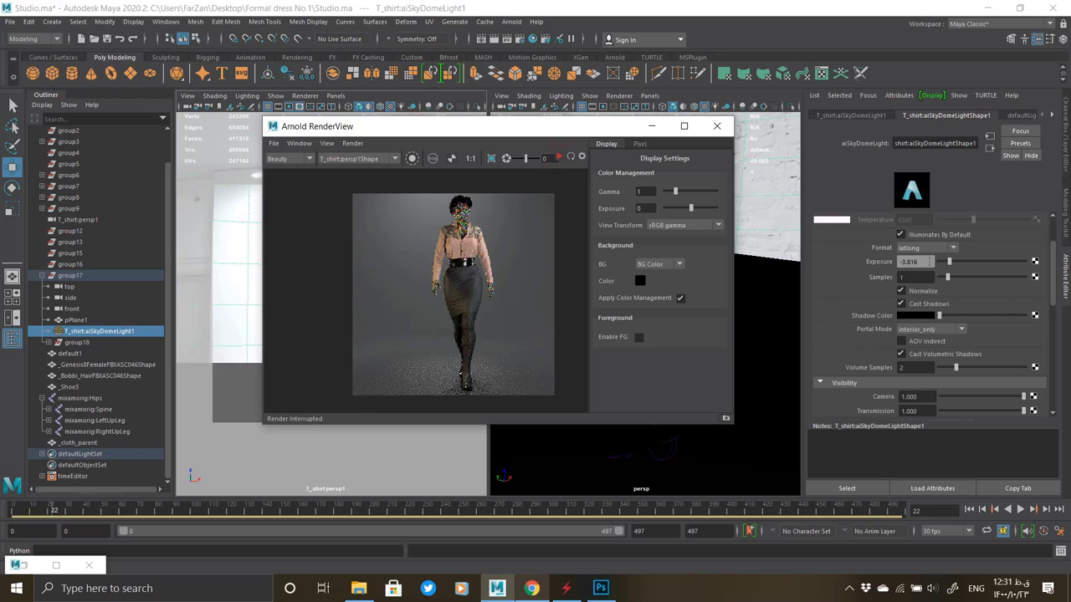
Set the sky dome light's Exposure to -2.237, update the render and stop it.
left_click_drag(949, 262, 956, 263)
left_click(571, 157)
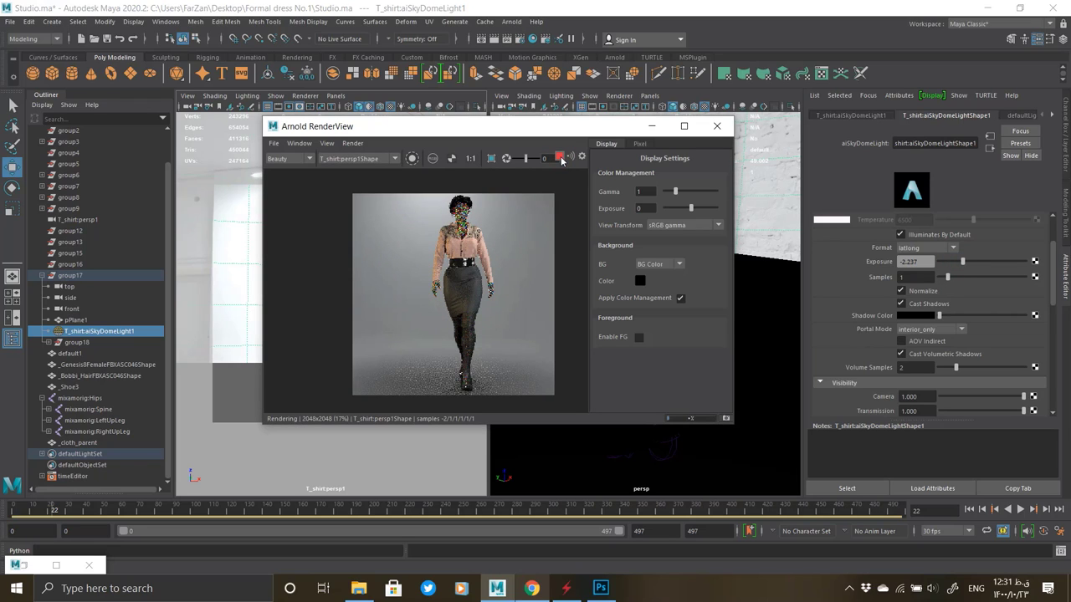
left_click(560, 159)
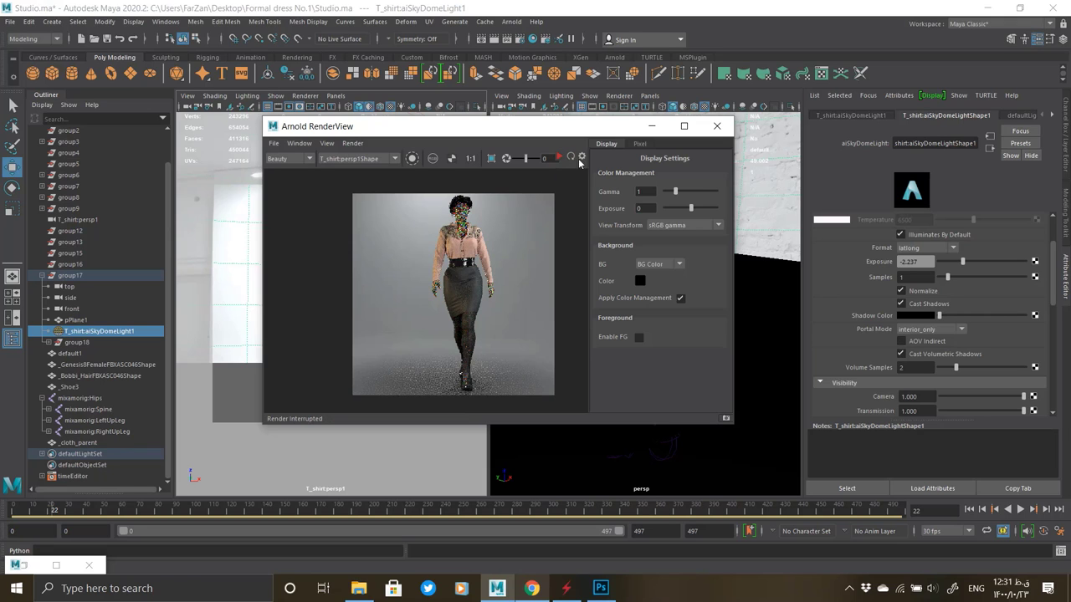
Move the Arnold RenderView aside to uncover the camera viewport, then re-render the figure and stop the render.
left_click_drag(444, 130, 596, 130)
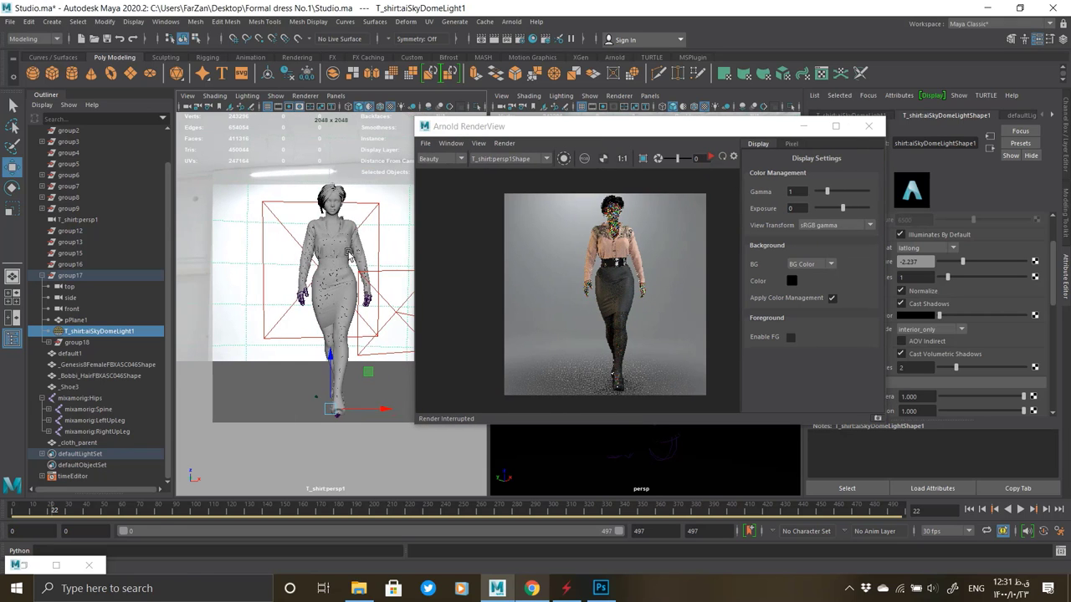
left_click(711, 158)
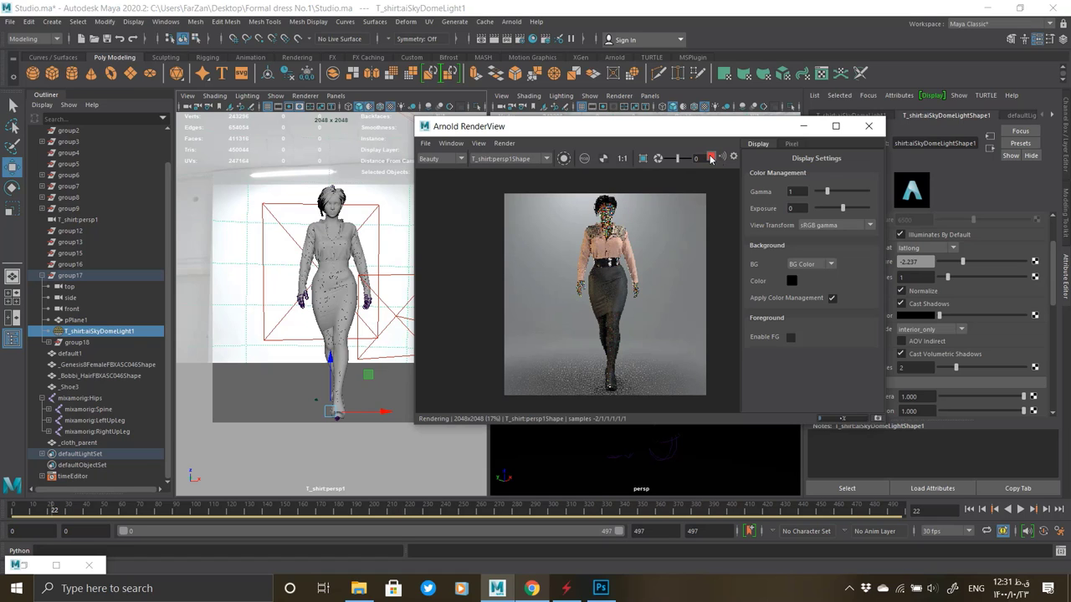
left_click(711, 158)
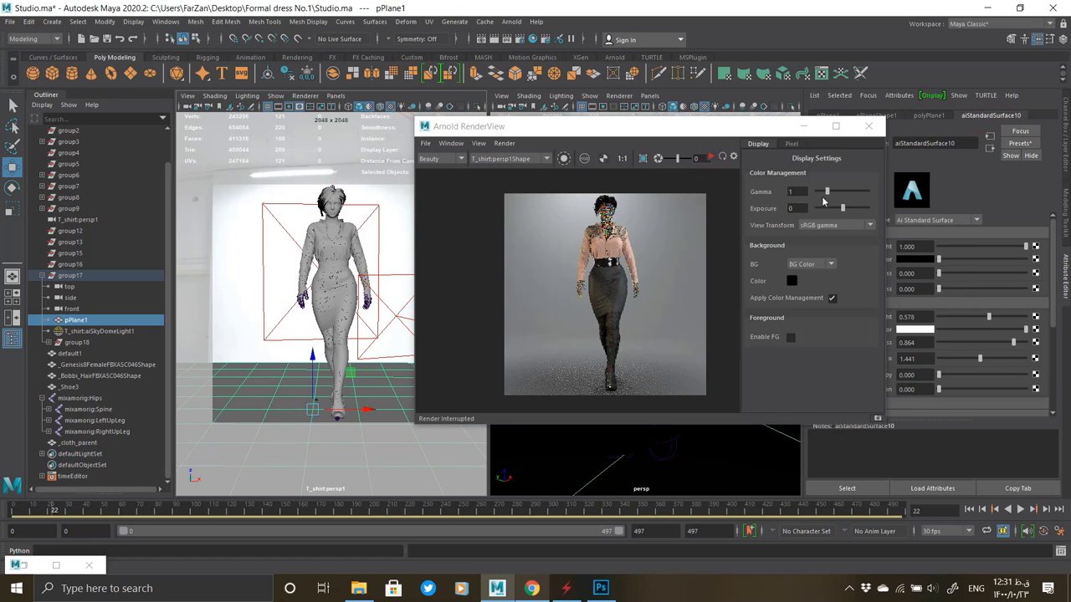
Shift the Arnold RenderView off the shader attributes, restart the render and slightly lighten the floor plane's base color.
left_click_drag(736, 127, 669, 123)
left_click(644, 153)
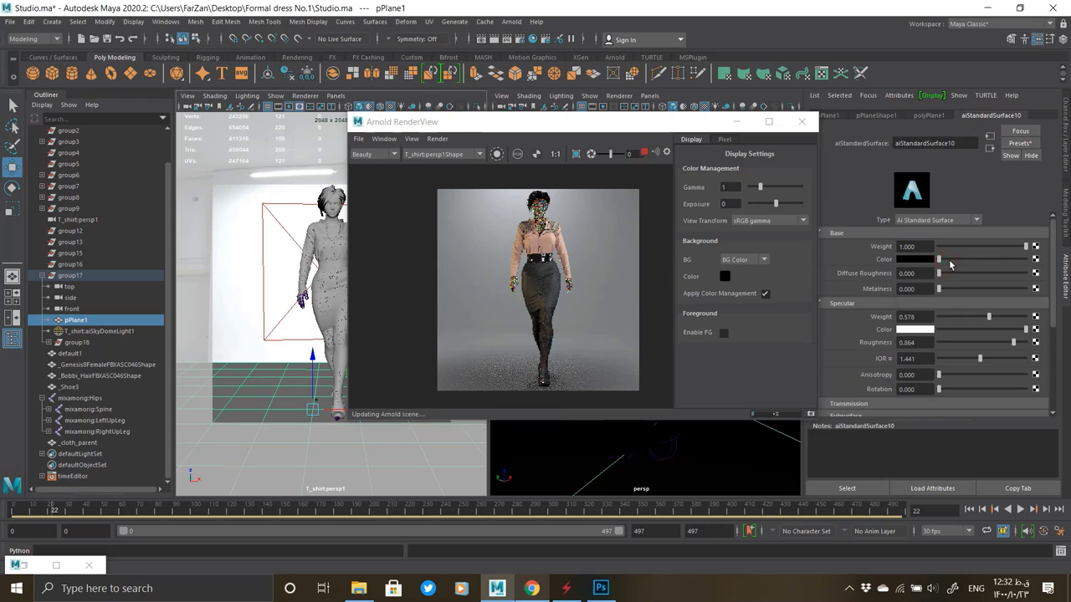
left_click(949, 262)
left_click_drag(950, 262, 946, 262)
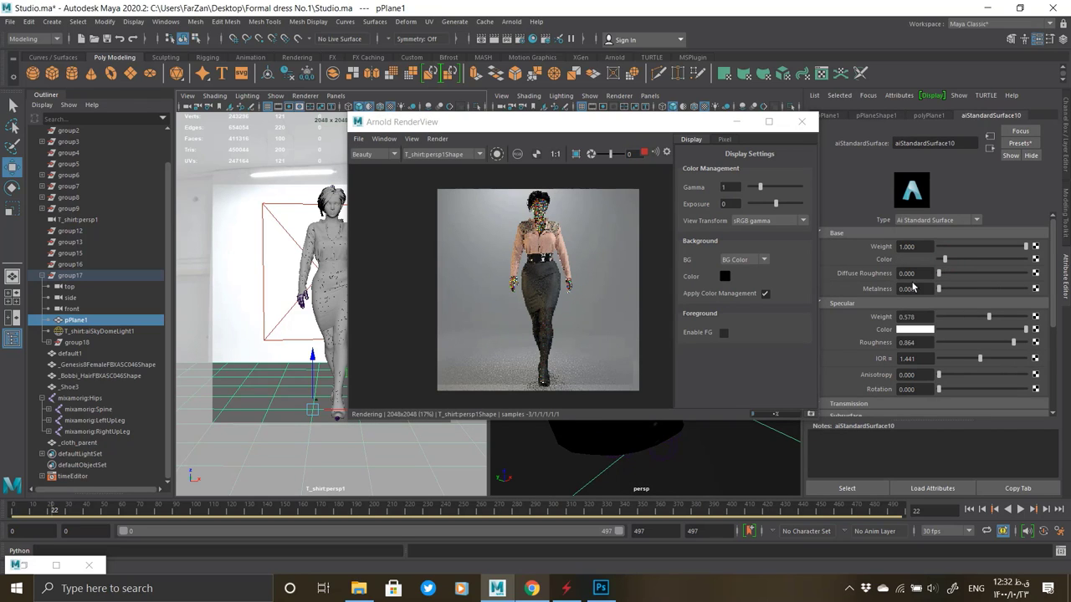
Minimize the Arnold RenderView and inspect the area lights around the figure, selecting three of them in the perspective view.
left_click(735, 122)
scroll(661, 232, "down", 10)
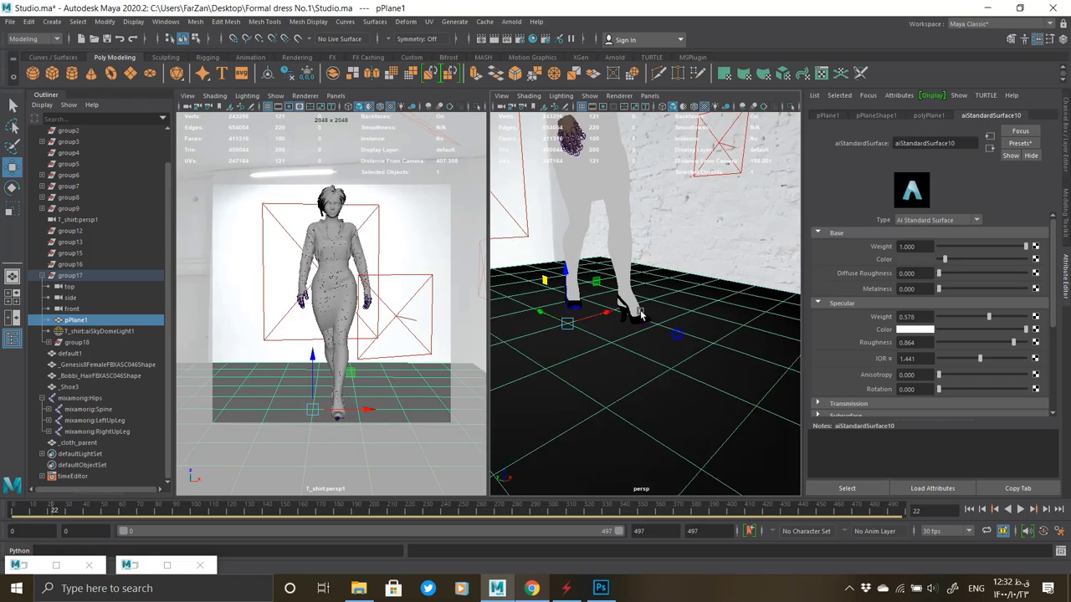
middle_click_drag(656, 243, 657, 314, "alt")
left_click_drag(778, 368, 727, 390, "alt")
left_click_drag(686, 259, 770, 328, "alt")
left_click(682, 345)
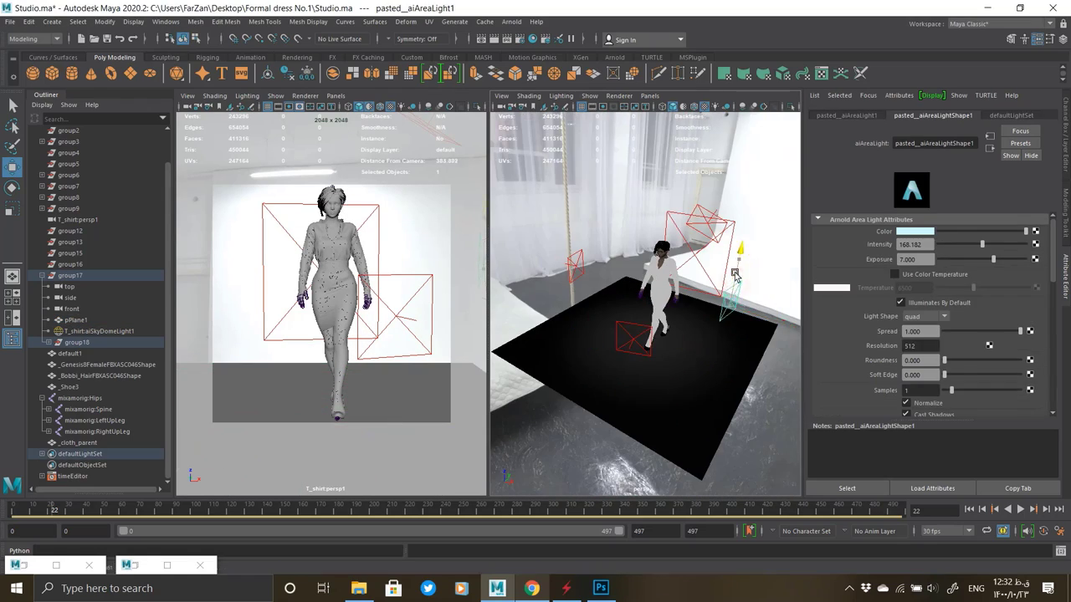
left_click_drag(507, 309, 587, 250, "alt")
left_click(555, 284)
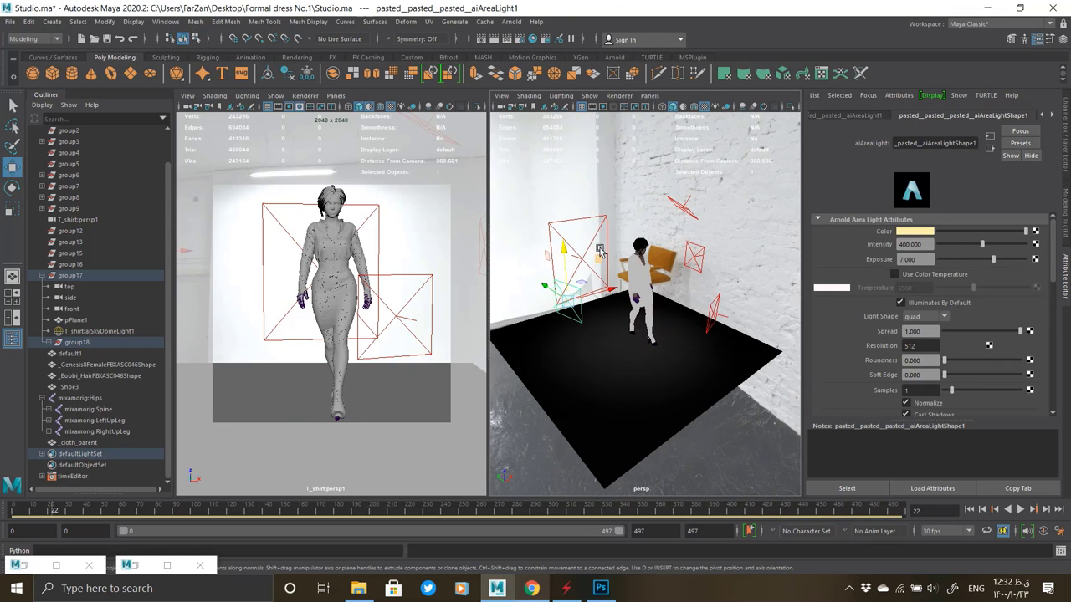
left_click(598, 246)
left_click_drag(609, 182, 586, 224, "alt")
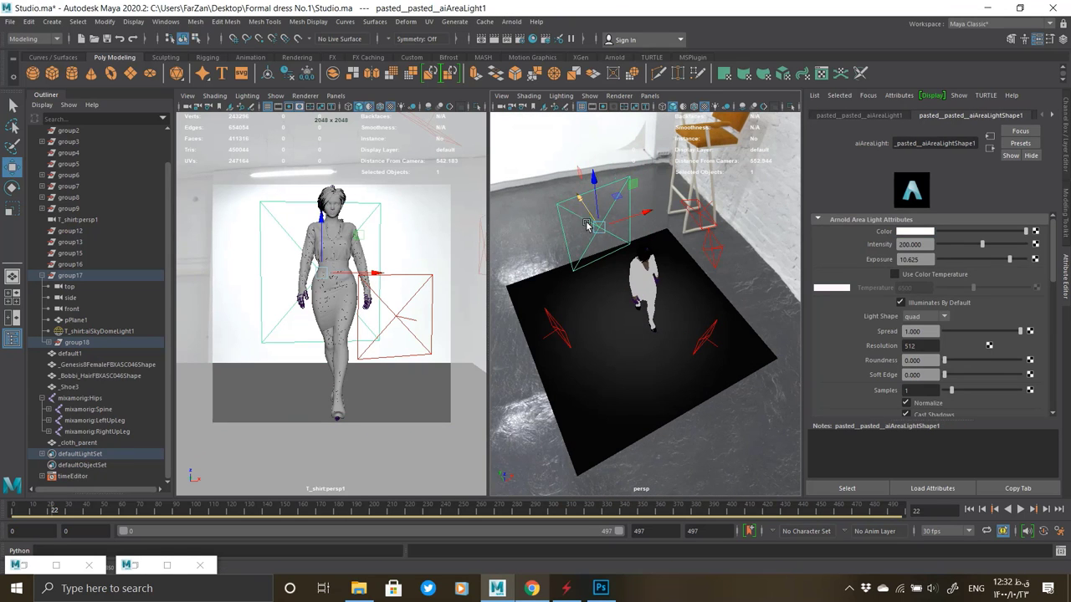
Restore the Arnold RenderView, re-render the figure, examine the blouse up close and stop the render.
double_click(143, 564)
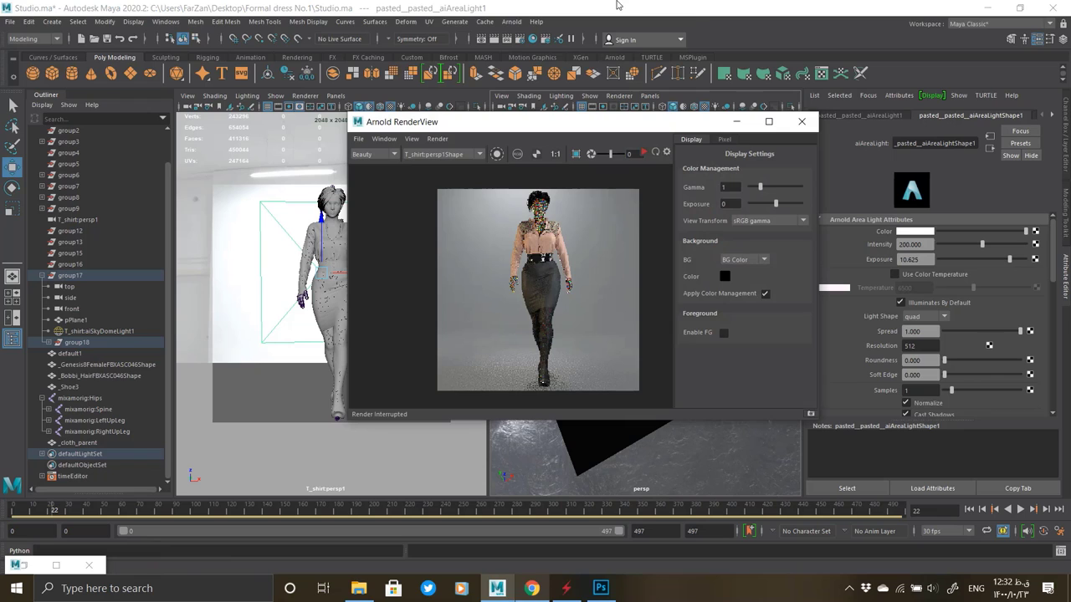
mouse_move(616, 7)
left_click(643, 154)
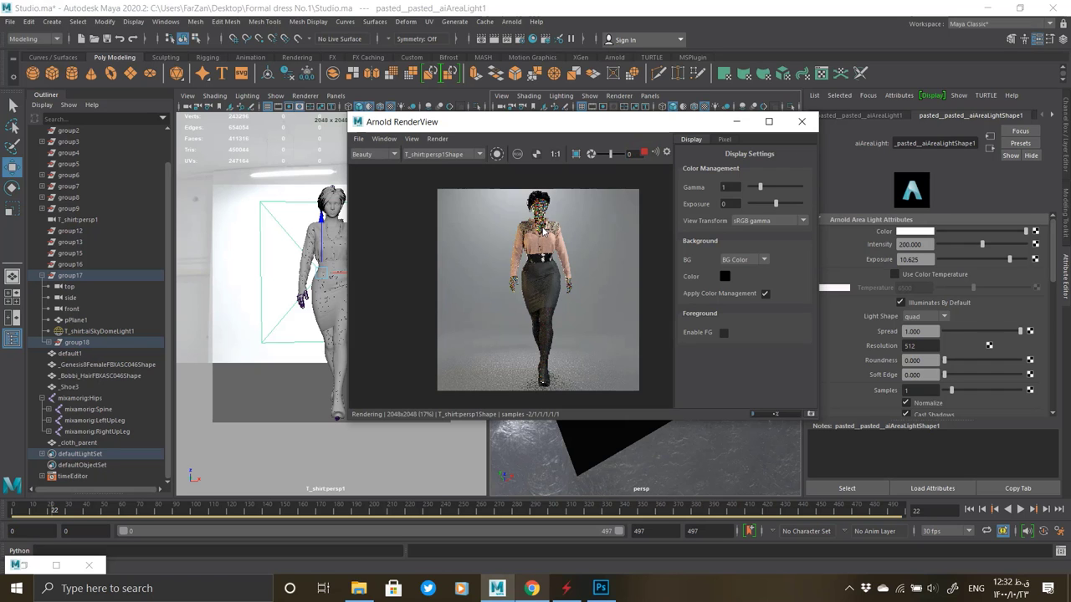
scroll(544, 230, "up", 3)
scroll(544, 231, "up", 2)
mouse_move(583, 6)
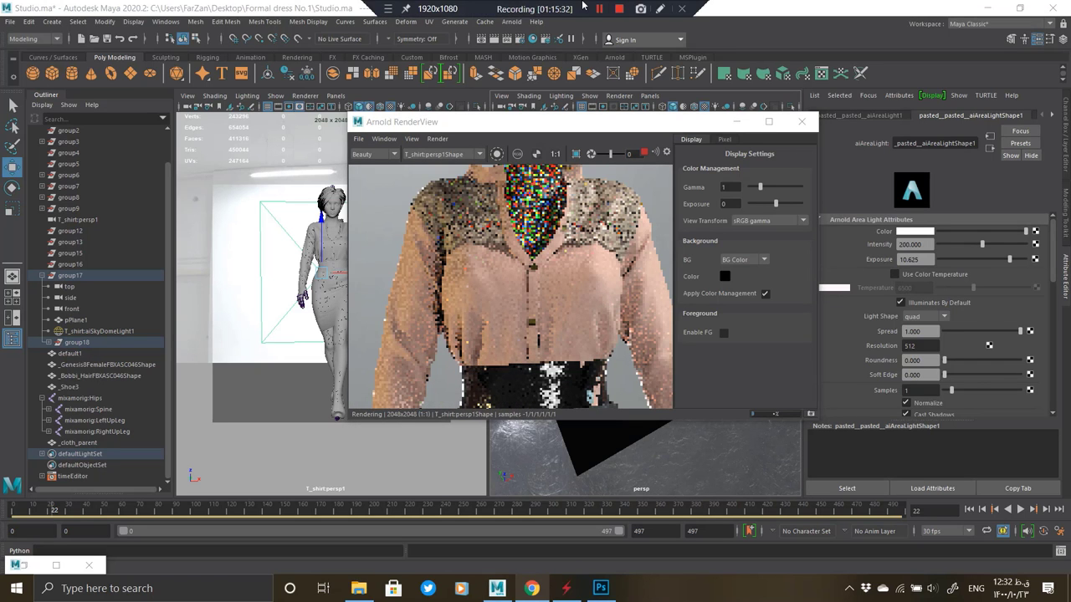
scroll(514, 210, "down", 5)
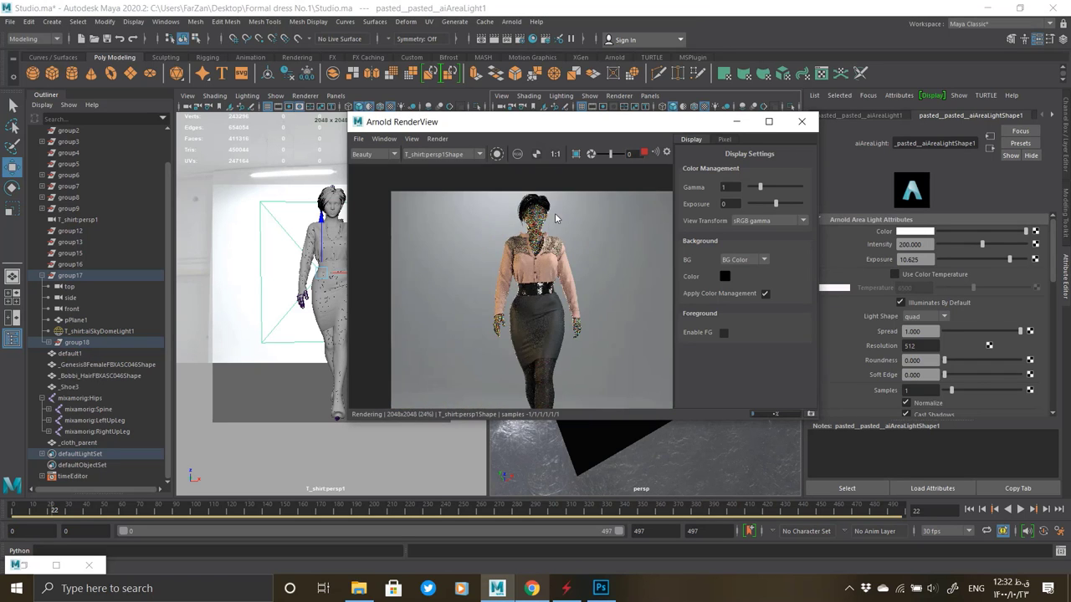
scroll(520, 260, "up", 1)
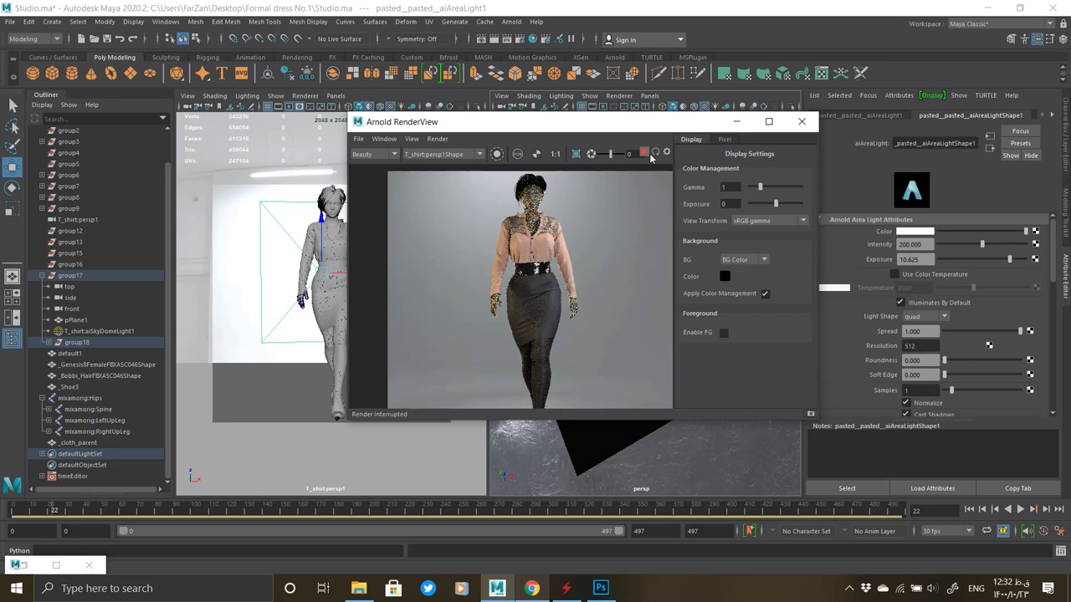
Minimize the Arnold RenderView, open Maya's Render View and take a snapshot from the T_shirt:persp1 camera.
left_click(736, 121)
left_click(482, 40)
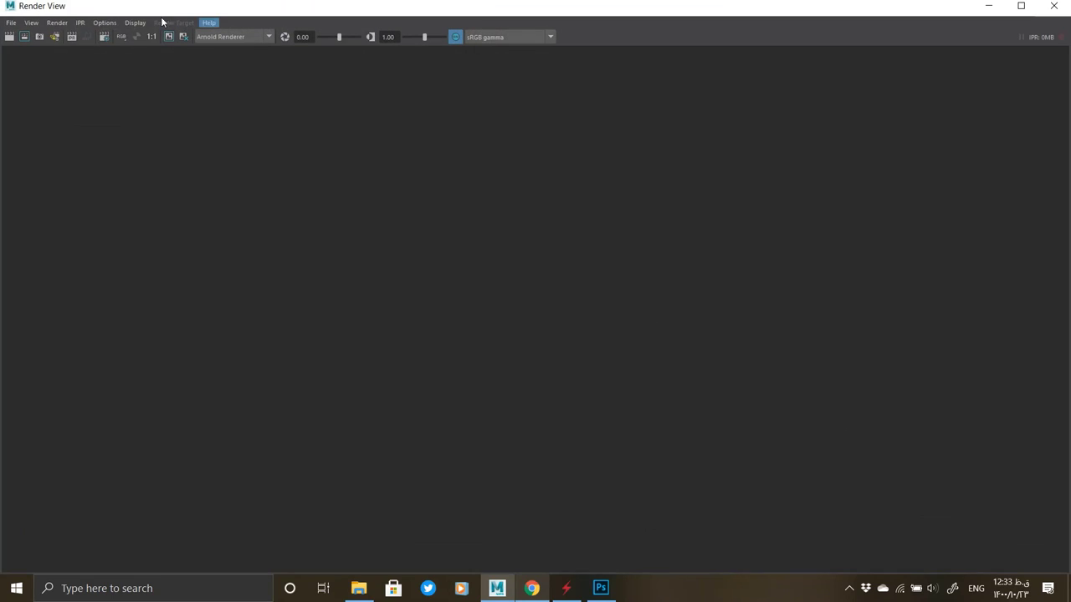
left_click(57, 22)
mouse_move(102, 92)
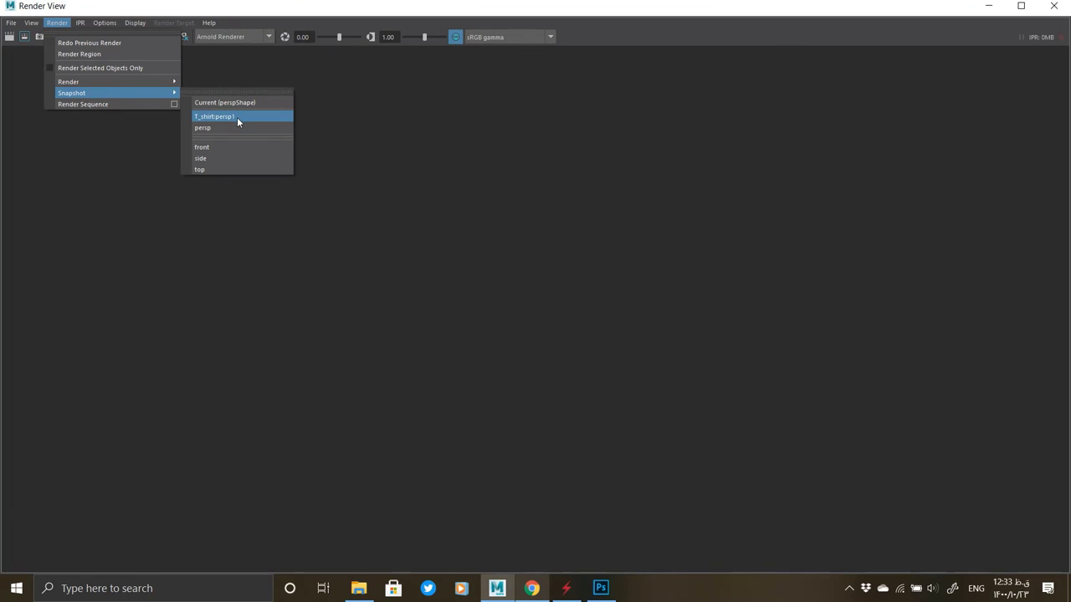